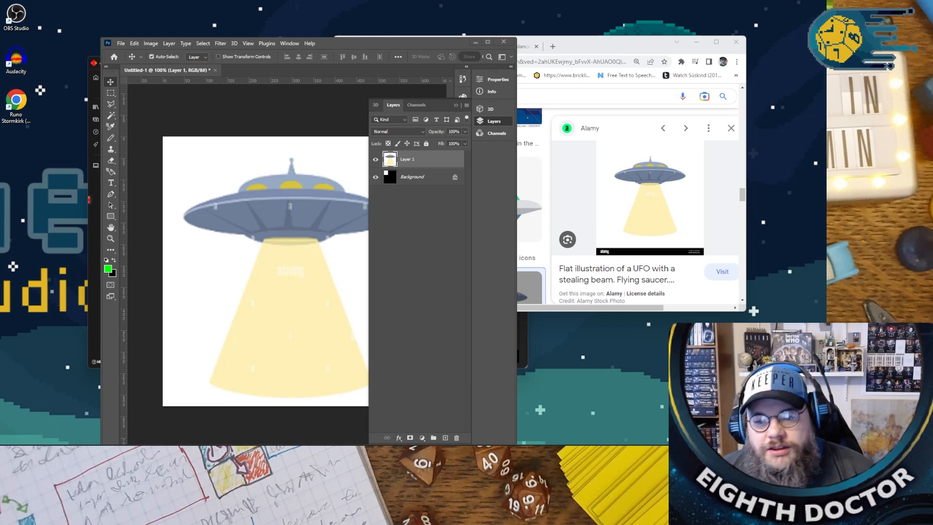
# - Look through the browser's image search results for "UFO flat"
pyautogui.click(357, 43)
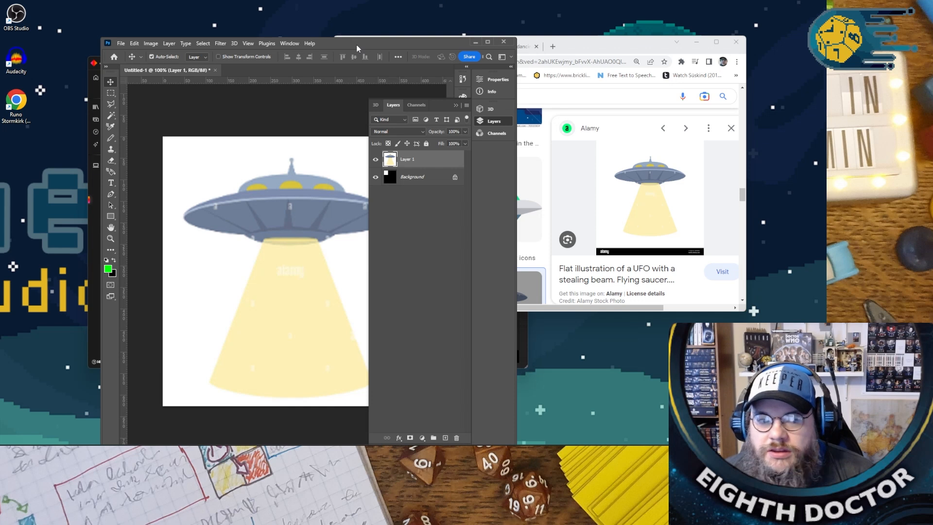
pyautogui.click(605, 57)
pyautogui.scroll(-5, 460, 206)
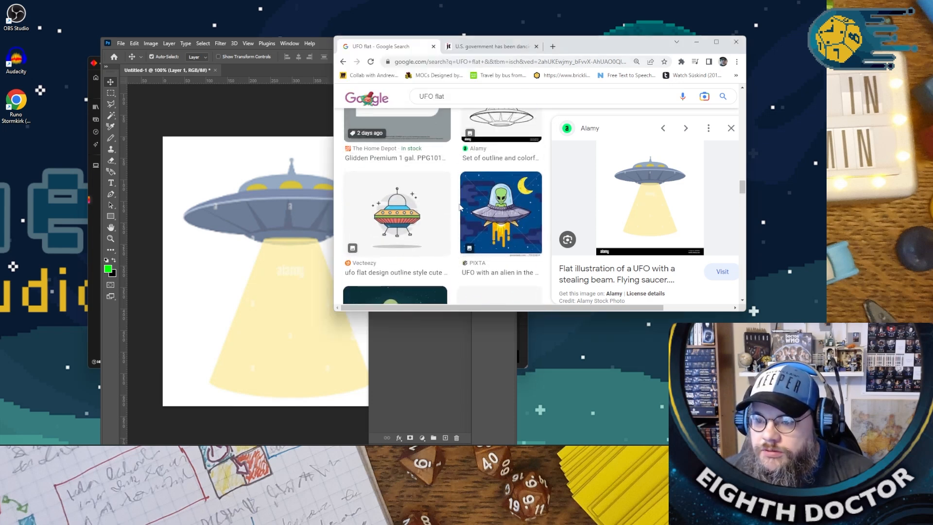
pyautogui.scroll(-10, 460, 207)
pyautogui.scroll(-8, 457, 208)
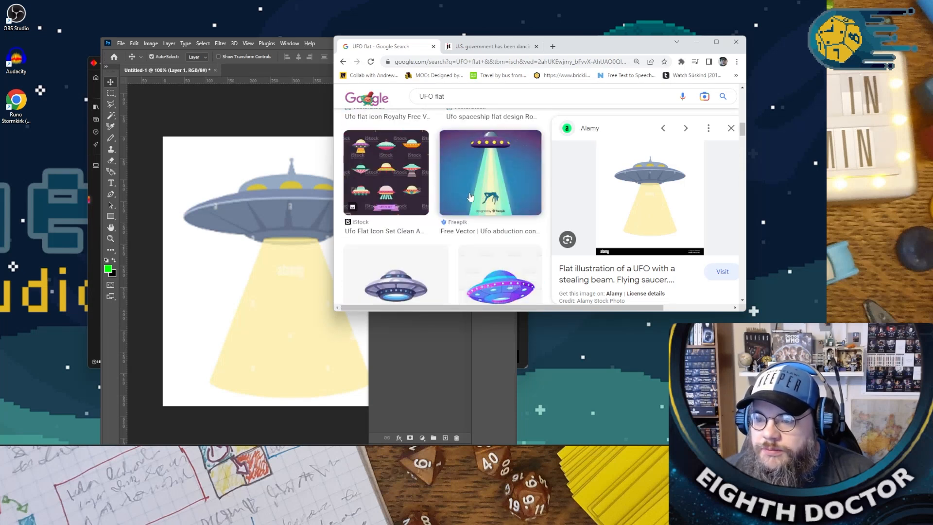
pyautogui.scroll(-10, 432, 235)
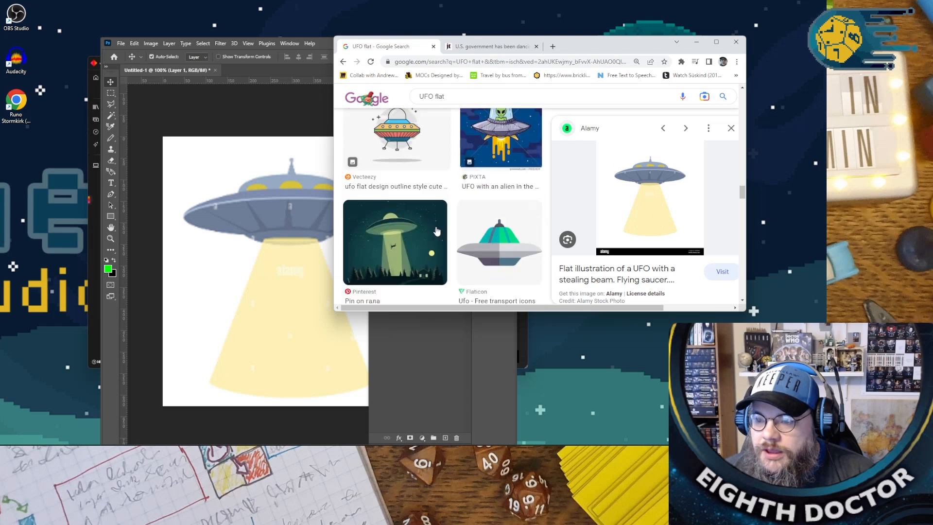
pyautogui.scroll(-3, 436, 231)
# - Minimize the browser, switch to Photoshop and maximize its window with the UFO document
pyautogui.click(696, 42)
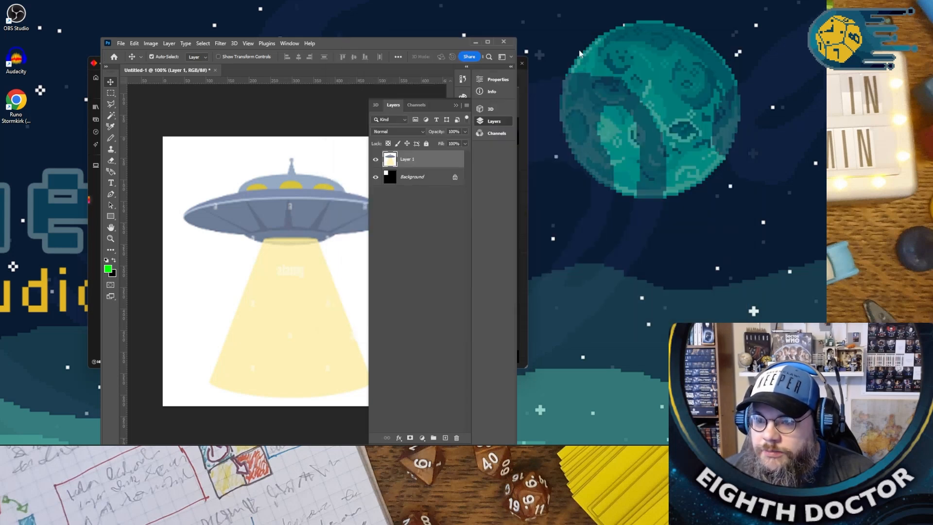
pyautogui.doubleClick(378, 41)
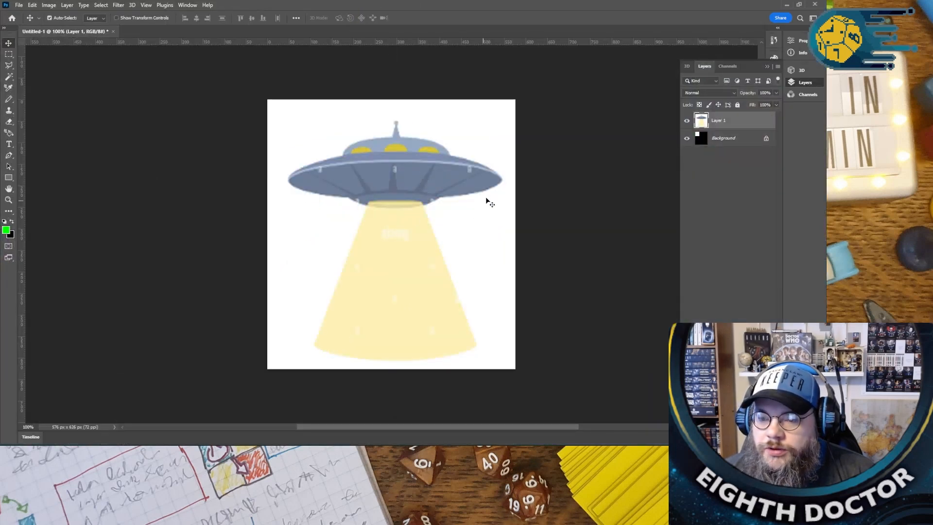
pyautogui.click(9, 101)
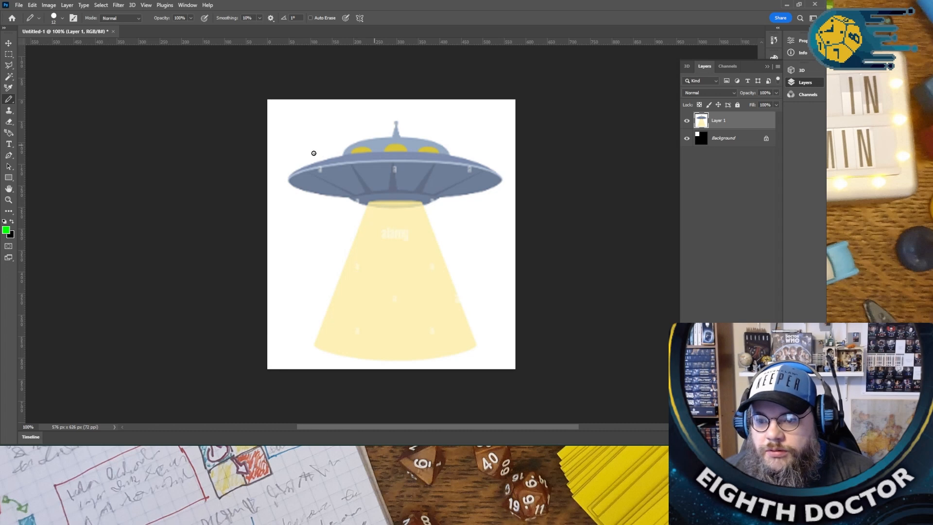
pyautogui.scroll(3, 438, 175)
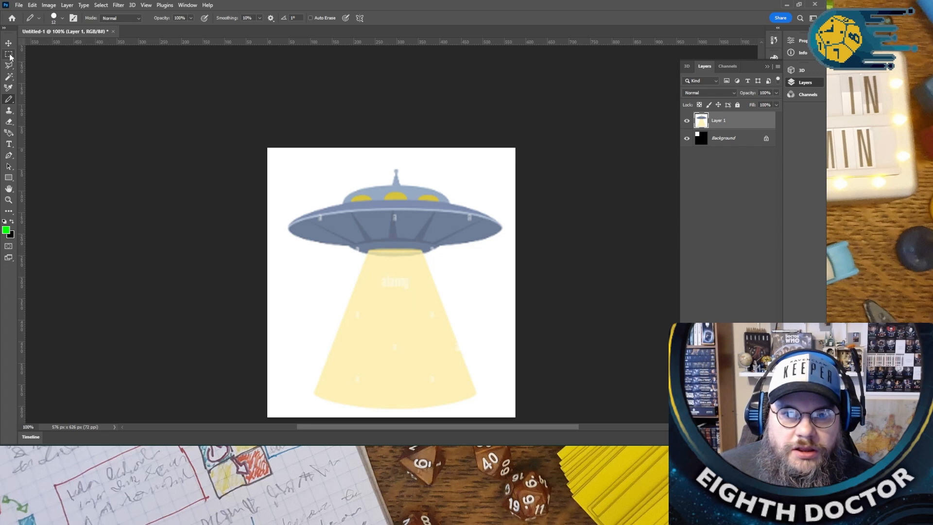
# - Draw a circle about 55 px in diameter at the saucer's lower left edge with the Ellipse tool and add an empty layer
pyautogui.click(8, 178)
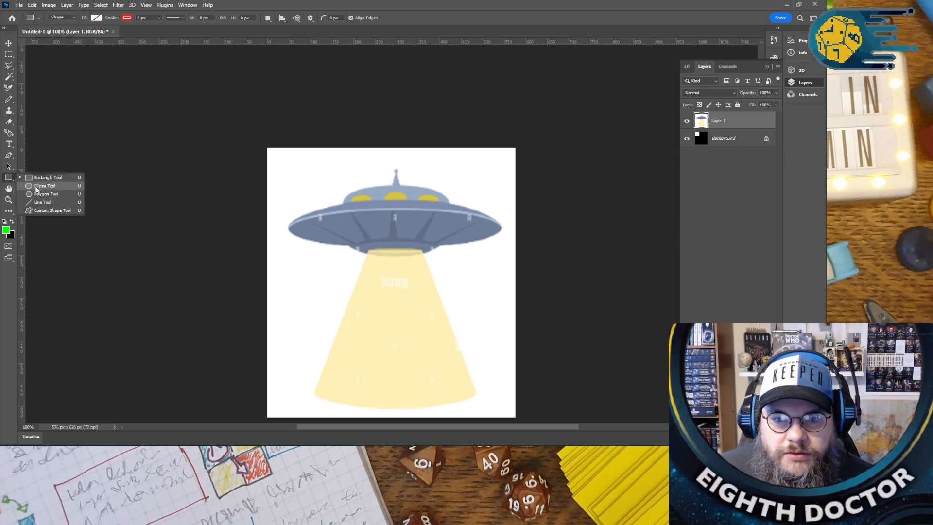
pyautogui.click(36, 187)
pyautogui.moveTo(318, 230); pyautogui.dragTo(340, 252)
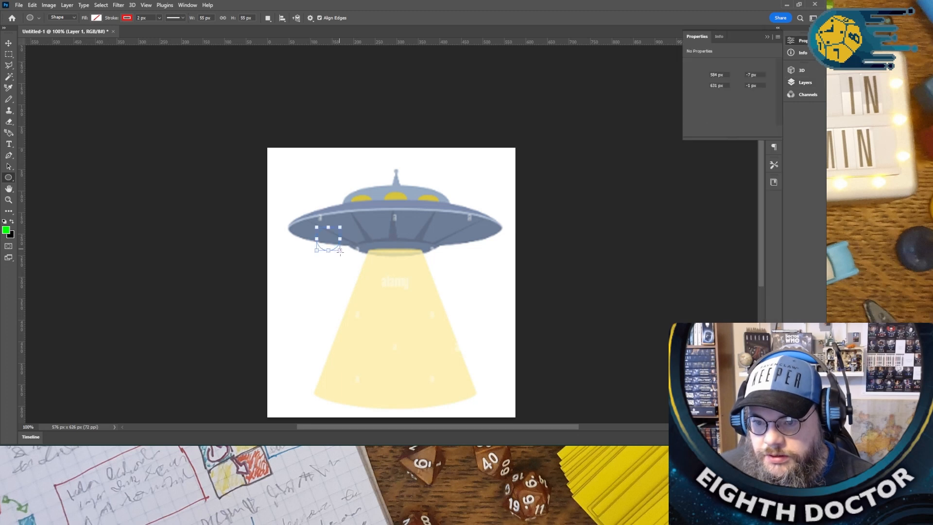
pyautogui.click(766, 37)
pyautogui.click(804, 83)
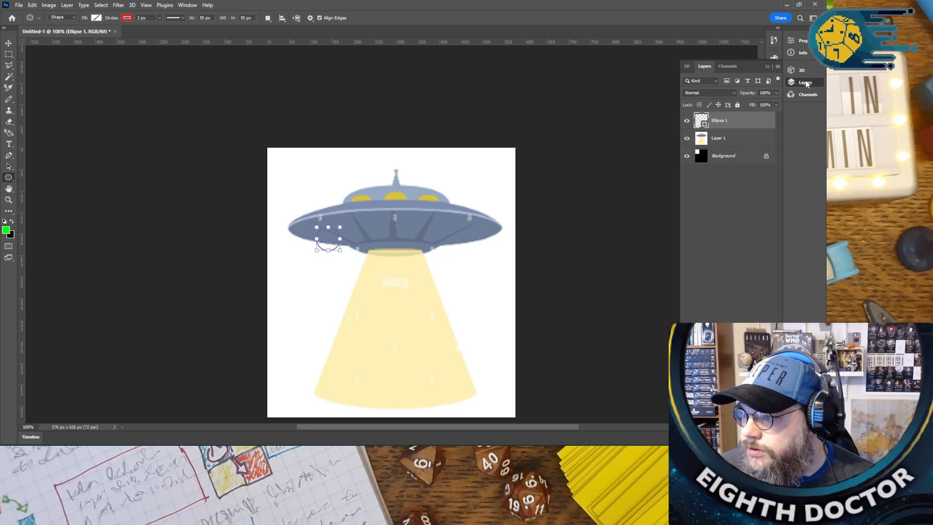
pyautogui.hotkey('ctrl', 'shift', 'alt', 'n')
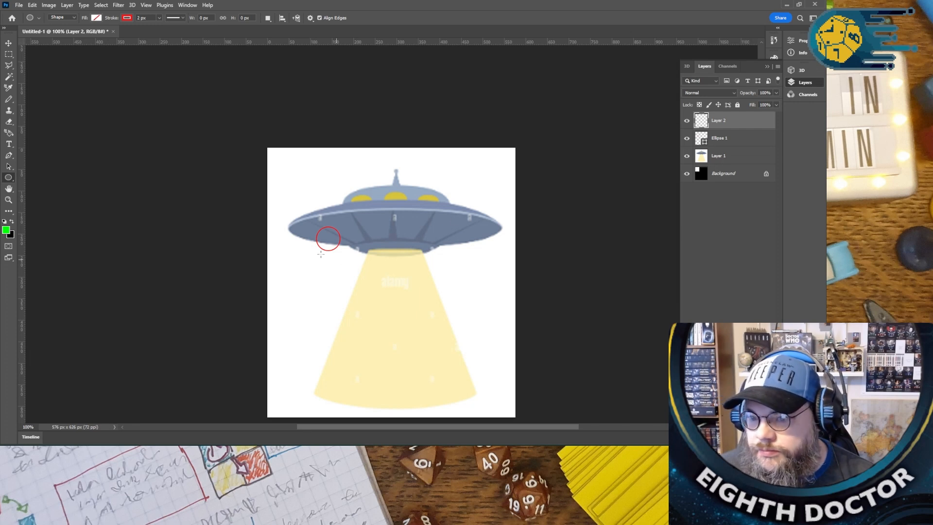
# - Change the circle's stroke colour to black and make the stroke thicker
pyautogui.click(730, 141)
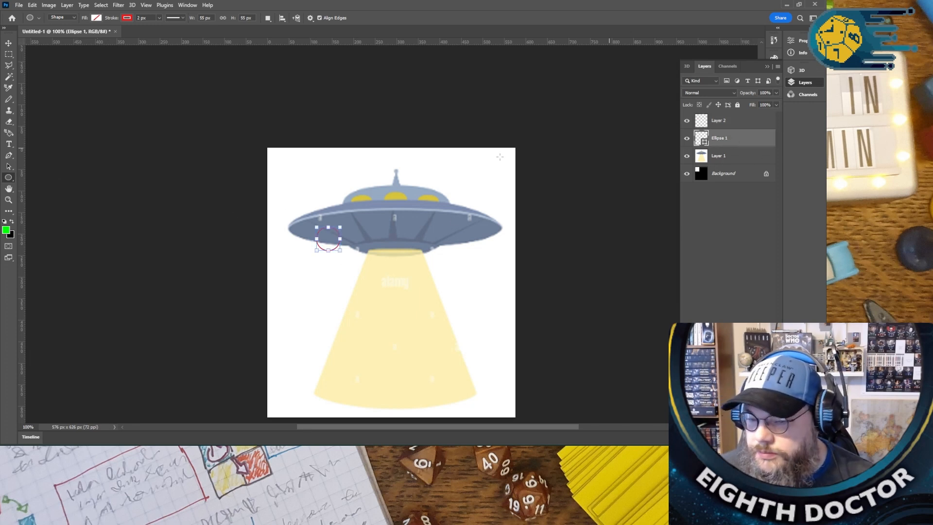
pyautogui.click(128, 18)
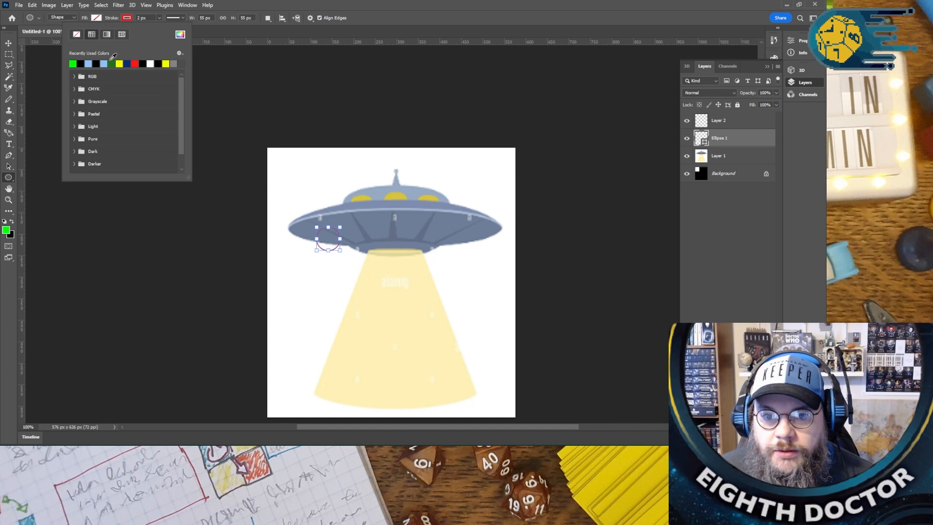
pyautogui.click(145, 63)
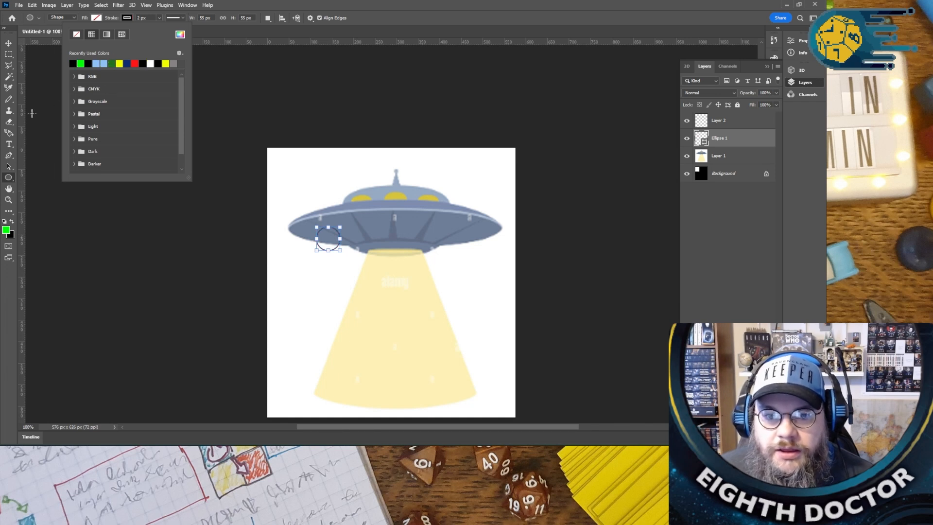
pyautogui.click(158, 18)
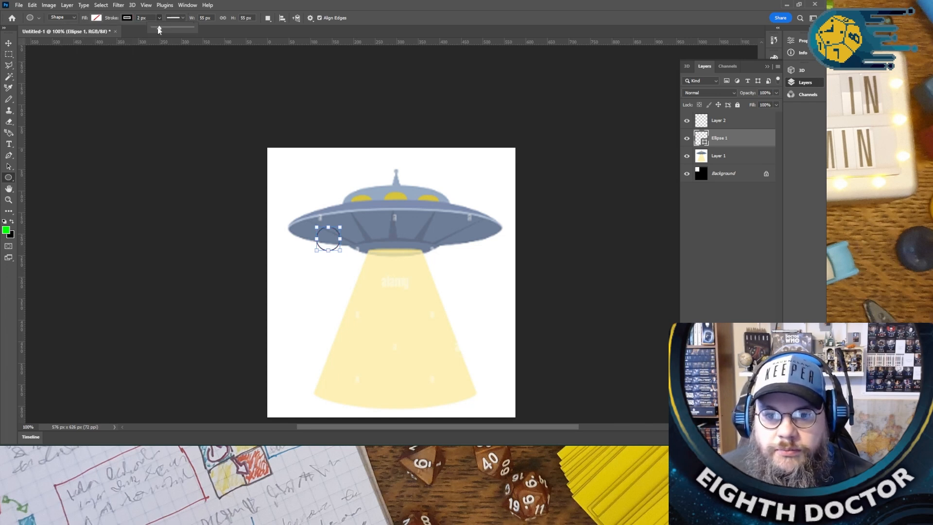
pyautogui.moveTo(158, 29); pyautogui.dragTo(161, 29)
# - Move the black circle slightly up and to the left on the saucer's underside
pyautogui.click(9, 44)
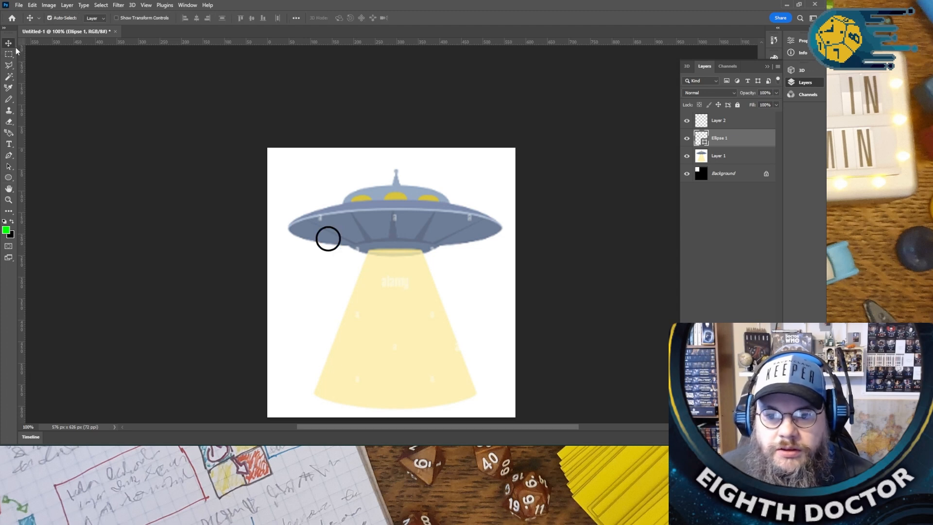
pyautogui.click(330, 250)
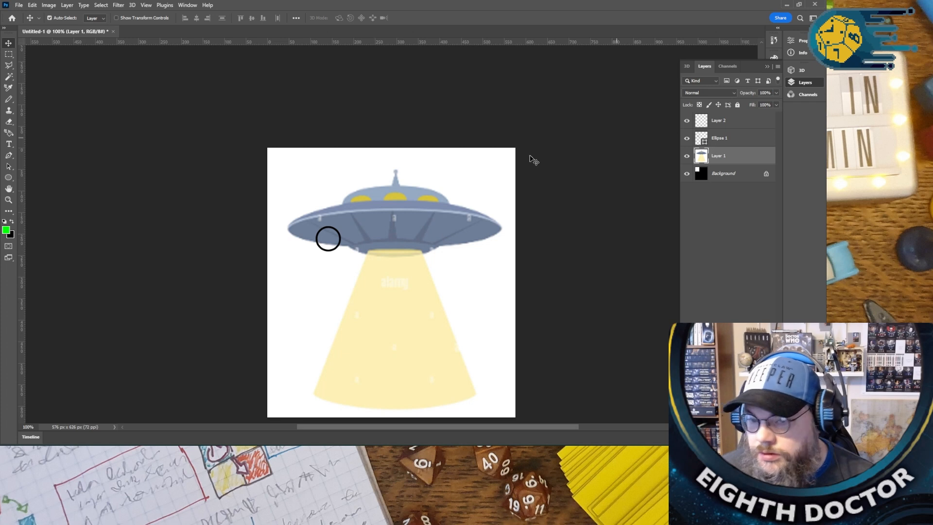
pyautogui.click(334, 249)
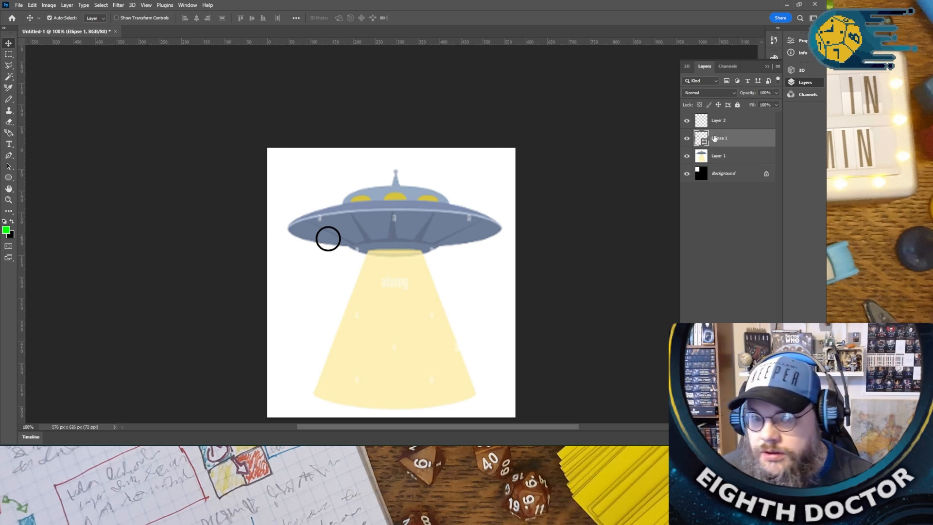
pyautogui.click(328, 228)
pyautogui.click(327, 228)
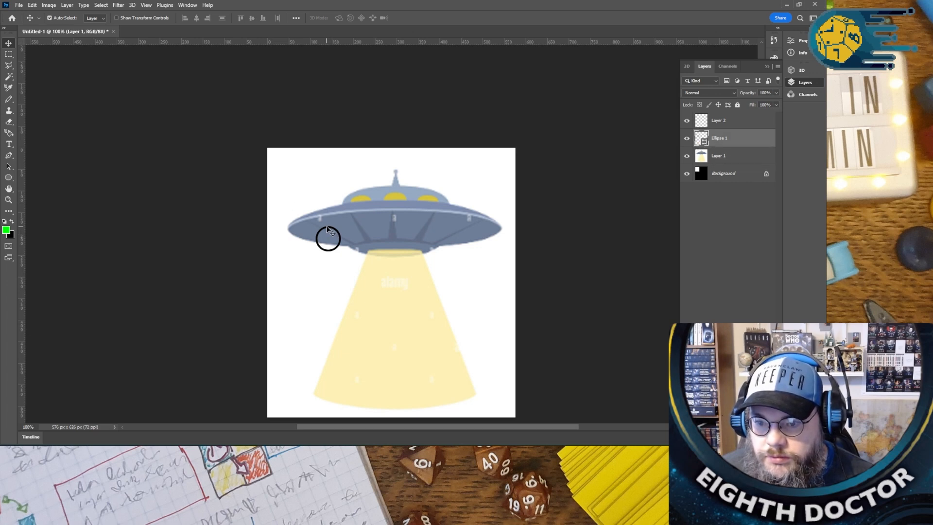
pyautogui.moveTo(327, 230); pyautogui.dragTo(320, 226)
pyautogui.press('ctrl')
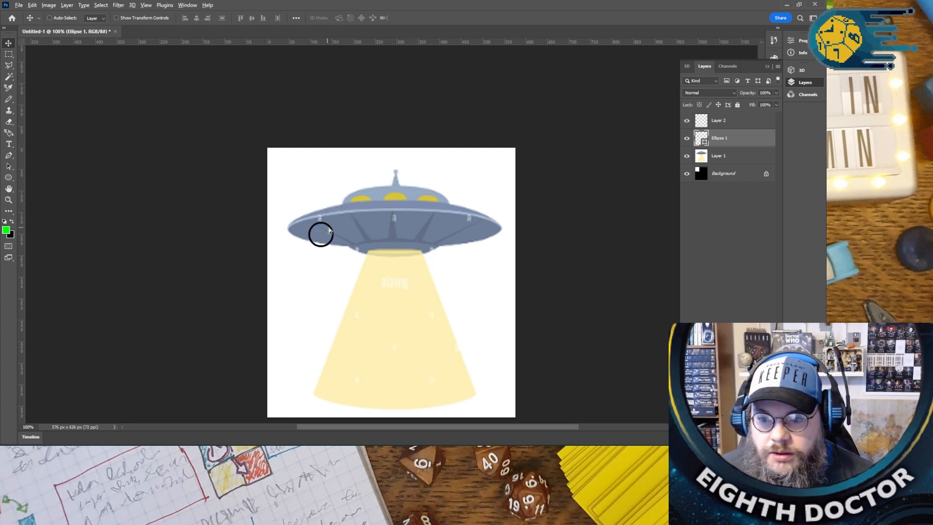
pyautogui.moveTo(326, 226); pyautogui.dragTo(364, 236)
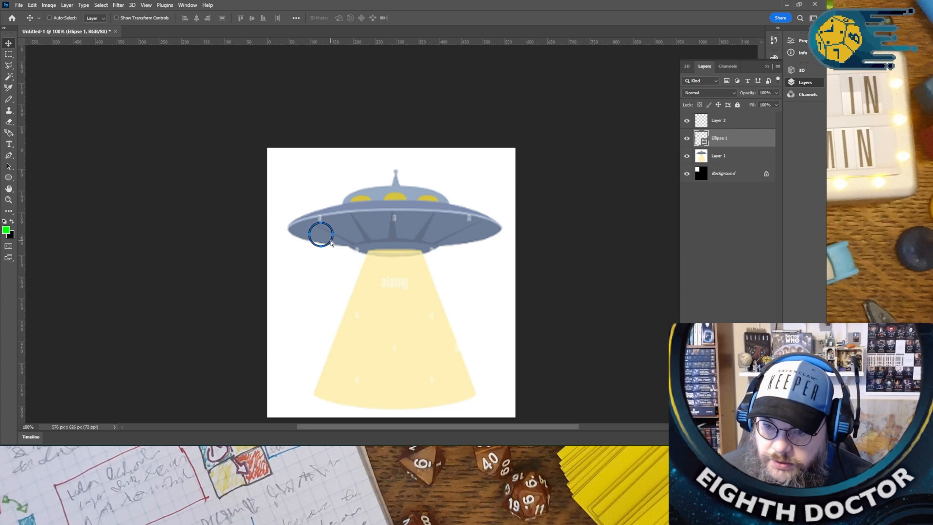
pyautogui.moveTo(332, 244); pyautogui.dragTo(369, 243)
pyautogui.hotkey('ctrl', 'z')
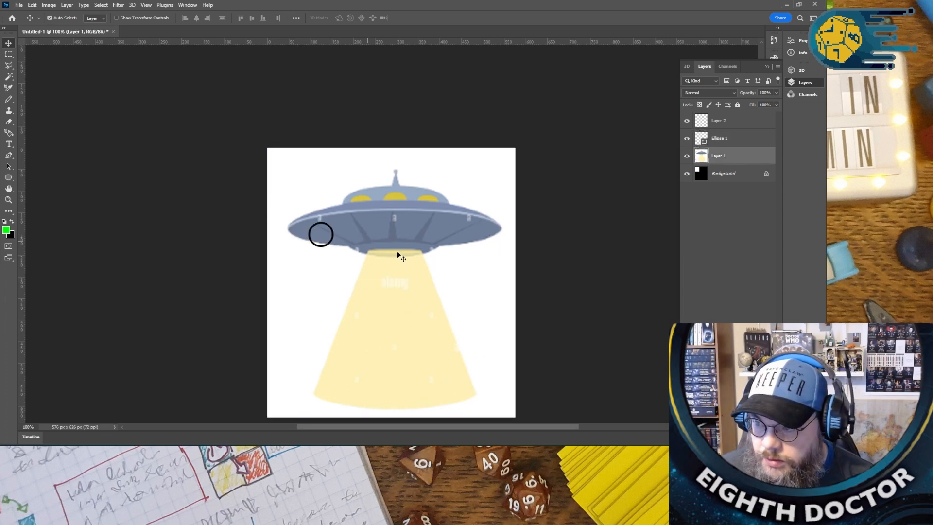
pyautogui.keyDown('ctrl'); pyautogui.click(525, 275); pyautogui.keyUp('ctrl')
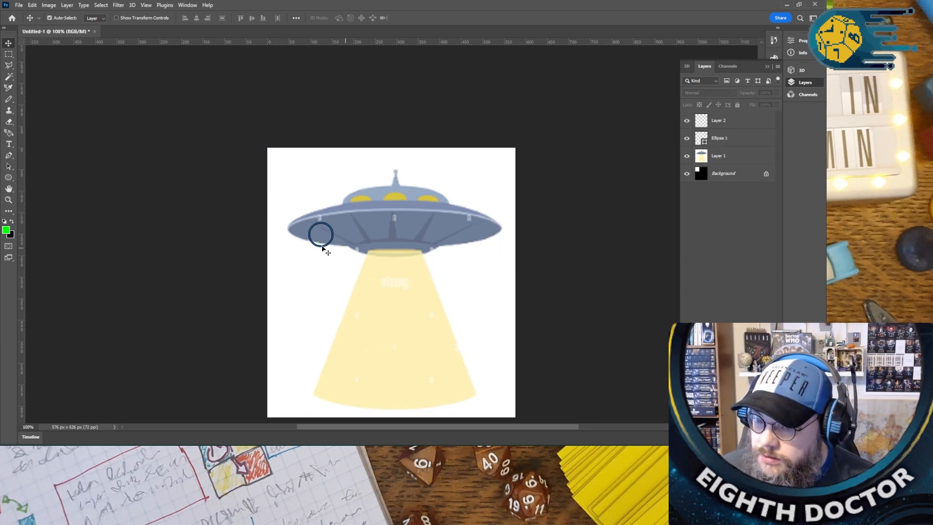
# - Copy the circle's layer and paste three copies of it
pyautogui.click(723, 139)
pyautogui.hotkey('ctrl', 'c')
pyautogui.hotkey('ctrl', 'v')
pyautogui.hotkey('ctrl', 'v')
pyautogui.hotkey('ctrl', 'v')
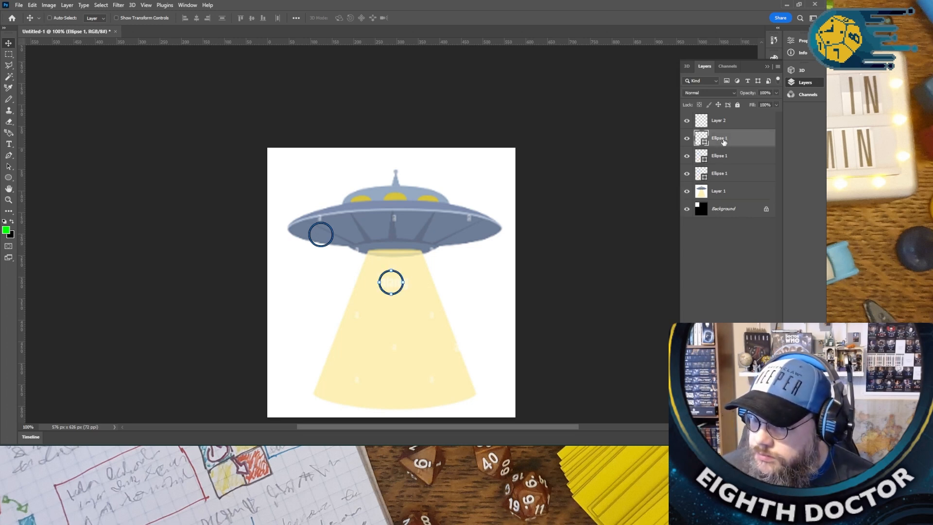
# - Reposition the UFO picture layer so it covers the canvas, then lock that layer completely
pyautogui.moveTo(398, 277)
pyautogui.mouseDown()
pyautogui.moveTo(388, 248)
pyautogui.moveTo(411, 272)
pyautogui.mouseUp()
pyautogui.rightClick(747, 209)
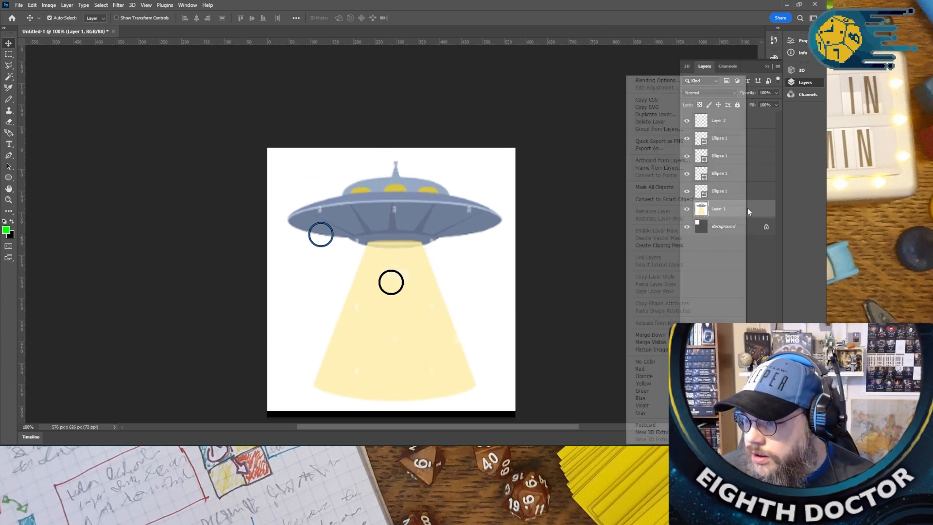
pyautogui.click(522, 267)
pyautogui.moveTo(489, 270); pyautogui.dragTo(492, 279)
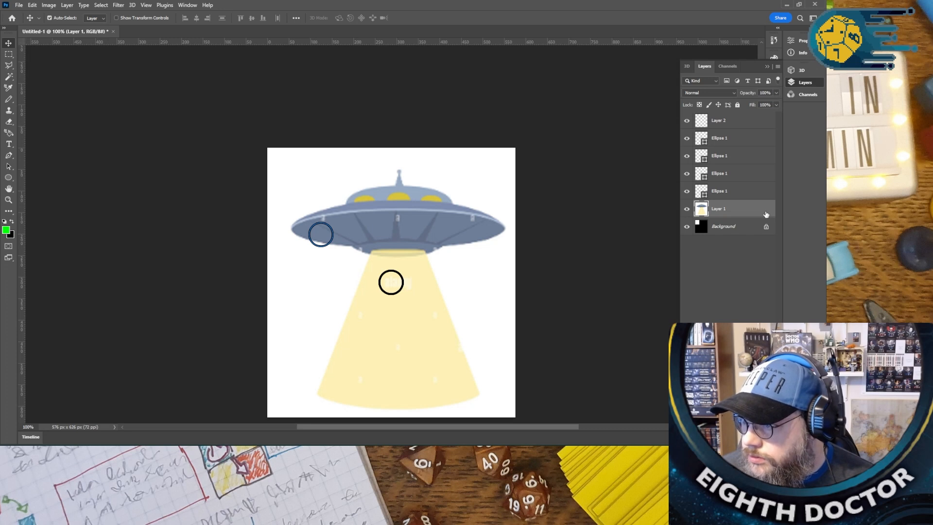
pyautogui.press('space')
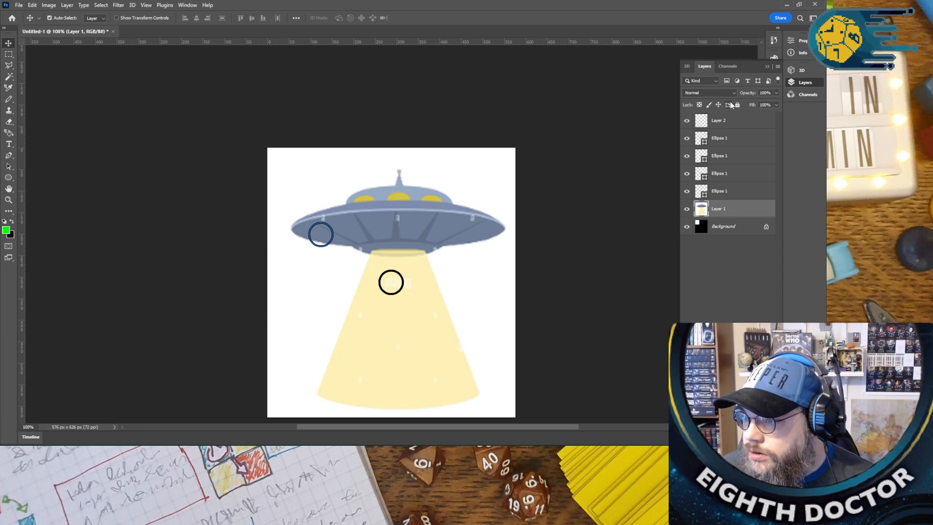
pyautogui.click(737, 106)
pyautogui.click(529, 306)
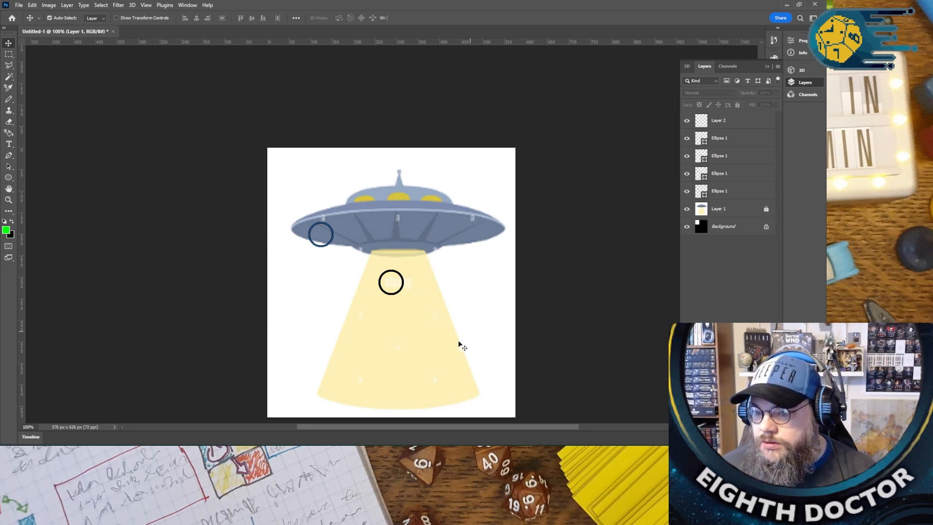
# - Spread the four circles in a row across the saucer's underside, shifting the leftmost one slightly down
pyautogui.click(391, 290)
pyautogui.moveTo(395, 295); pyautogui.dragTo(369, 239)
pyautogui.click(326, 248)
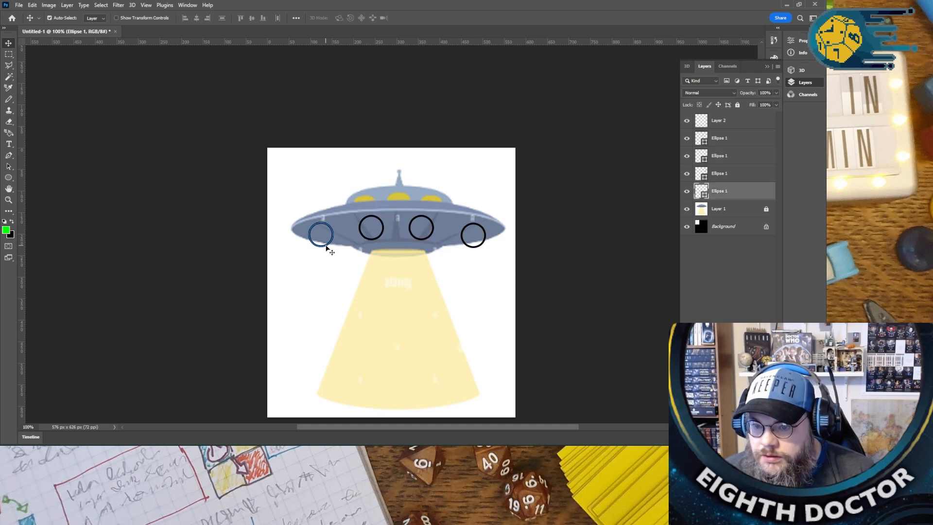
pyautogui.moveTo(326, 249); pyautogui.dragTo(329, 251)
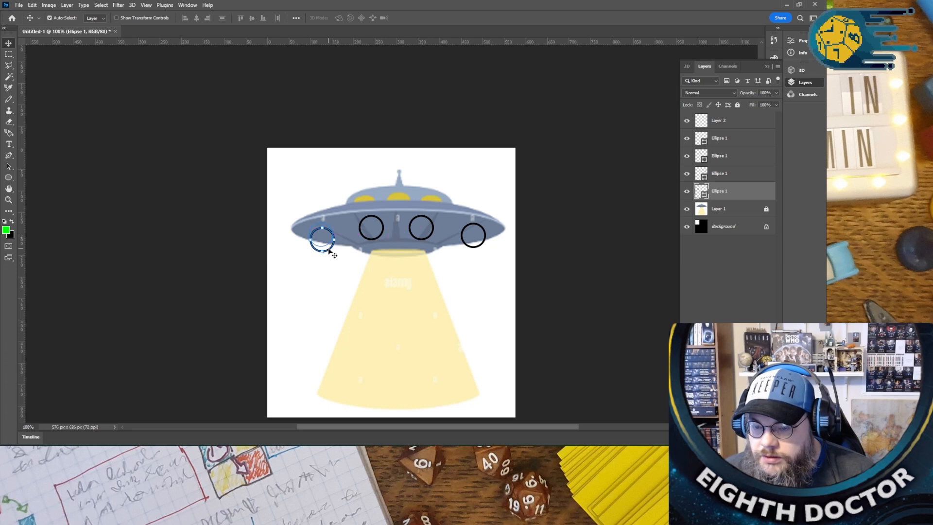
pyautogui.click(347, 259)
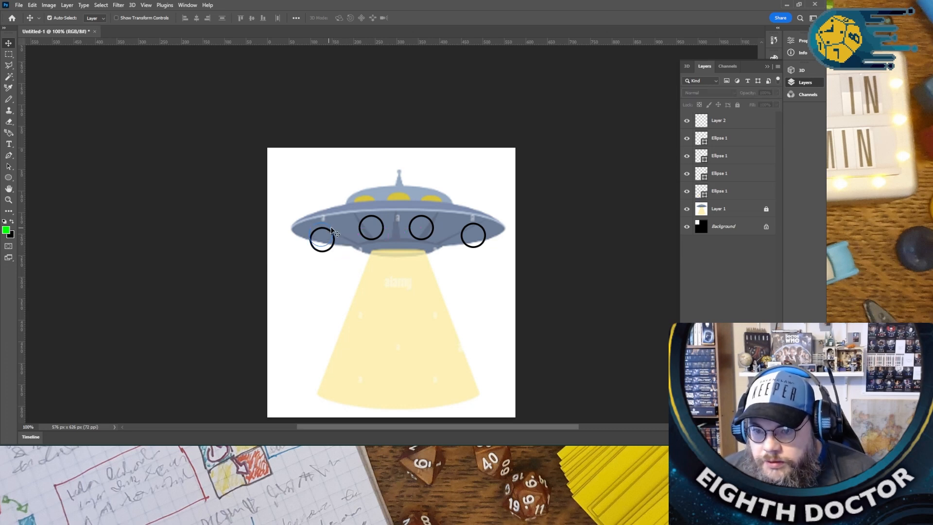
# - Examine the offset blue outline around the leftmost circle by turning the layers' visibility off and on
pyautogui.click(329, 230)
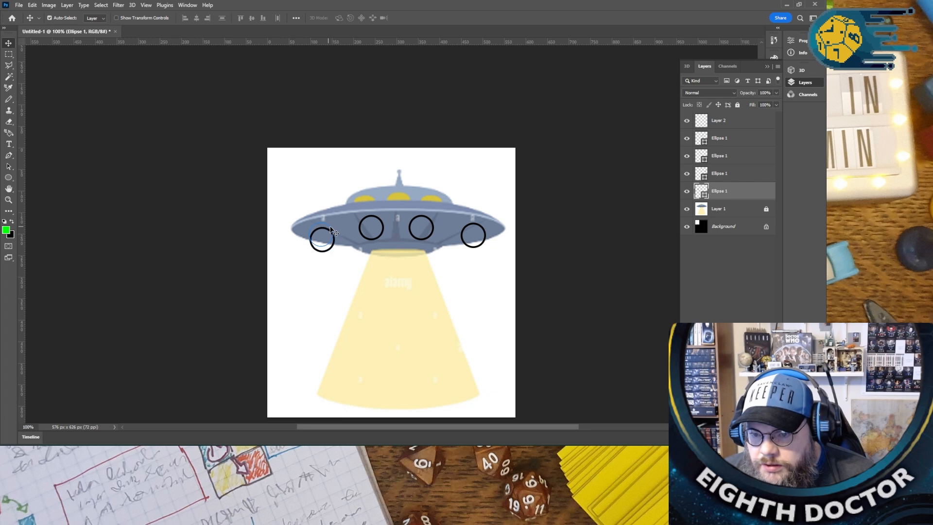
pyautogui.scroll(6, 327, 239)
pyautogui.scroll(12, 327, 238)
pyautogui.click(362, 245)
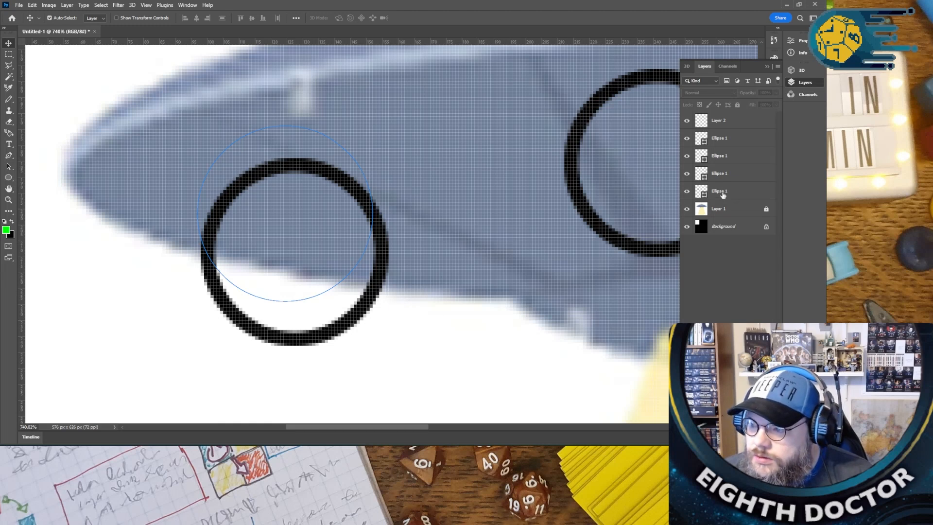
pyautogui.click(686, 192)
pyautogui.click(687, 175)
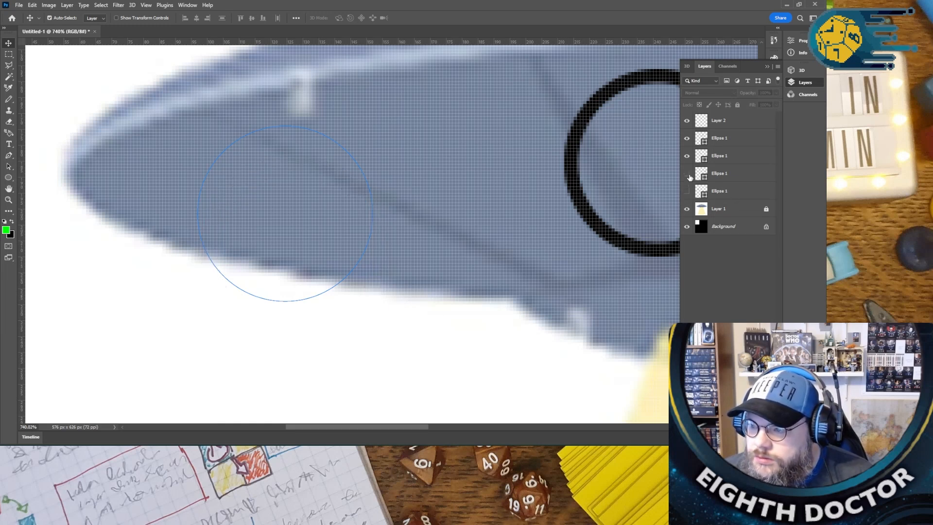
pyautogui.click(686, 158)
pyautogui.click(687, 138)
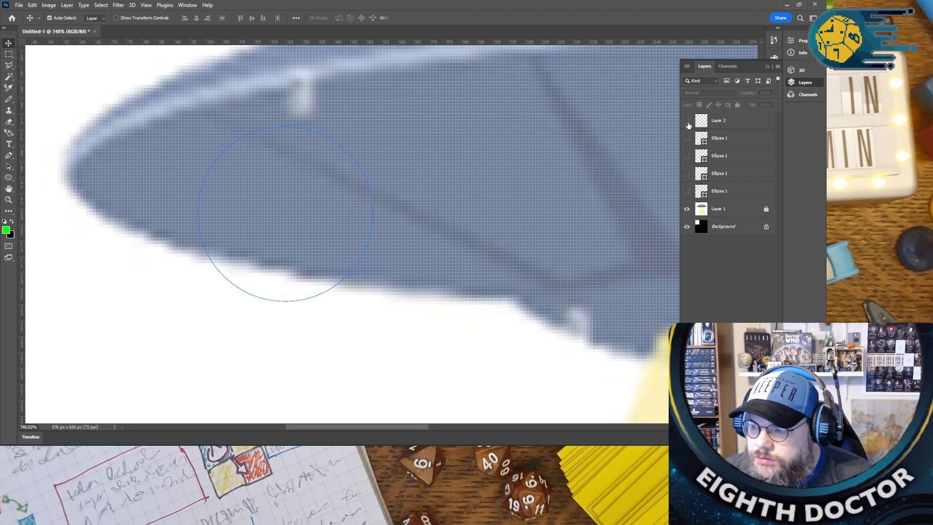
pyautogui.click(687, 209)
pyautogui.click(686, 226)
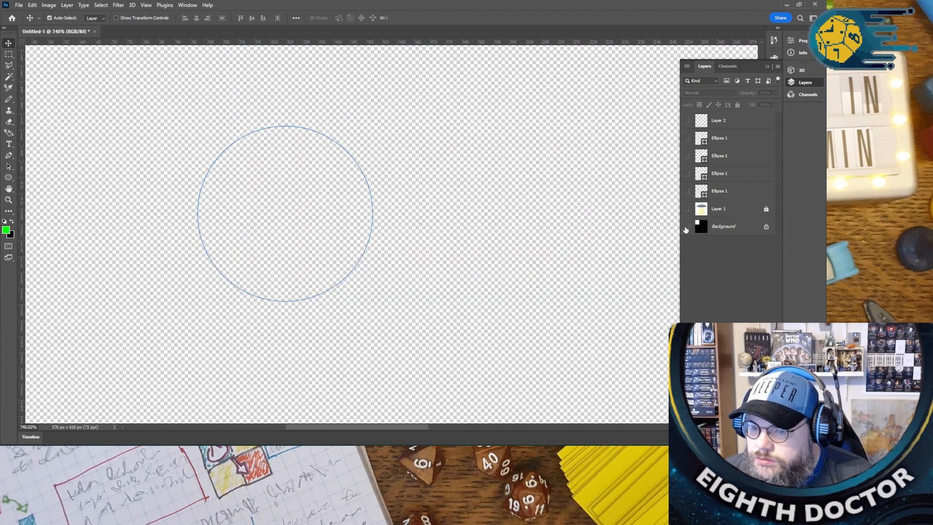
pyautogui.click(686, 226)
pyautogui.click(687, 209)
pyautogui.click(686, 191)
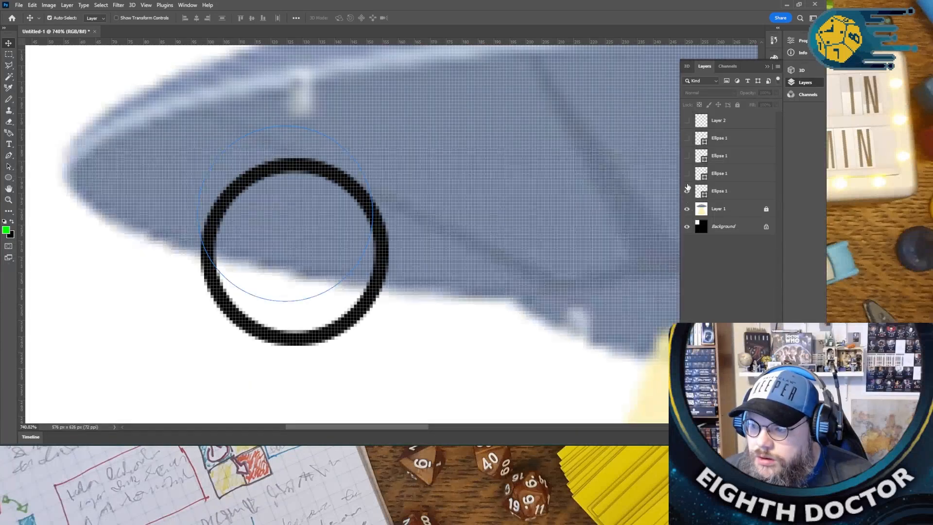
pyautogui.click(687, 156)
pyautogui.click(687, 120)
pyautogui.press('ctrl')
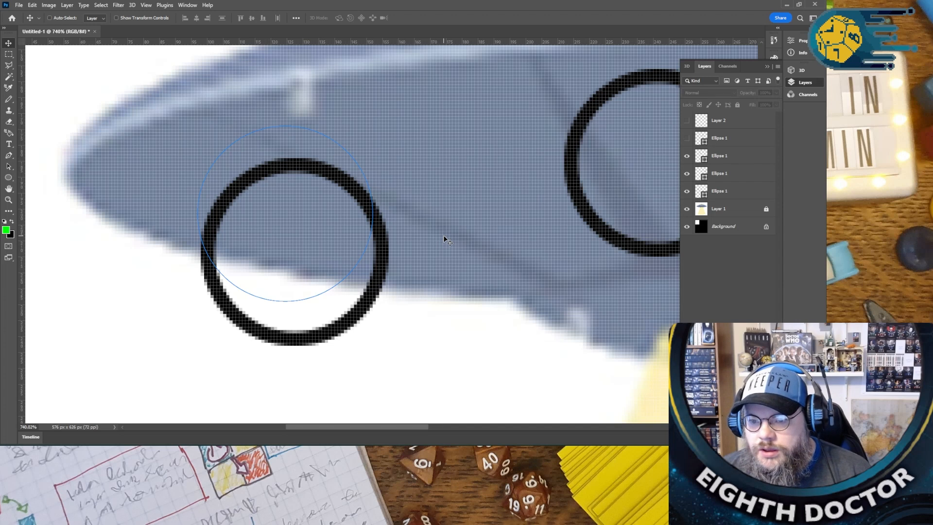
# - Undo the layer visibility changes until all layers are shown again
pyautogui.hotkey('ctrl', 'z')
pyautogui.hotkey('ctrl', 'z')
pyautogui.hotkey('ctrl', 'z')
pyautogui.hotkey('ctrl', 'z')
pyautogui.hotkey('ctrl', 'z')
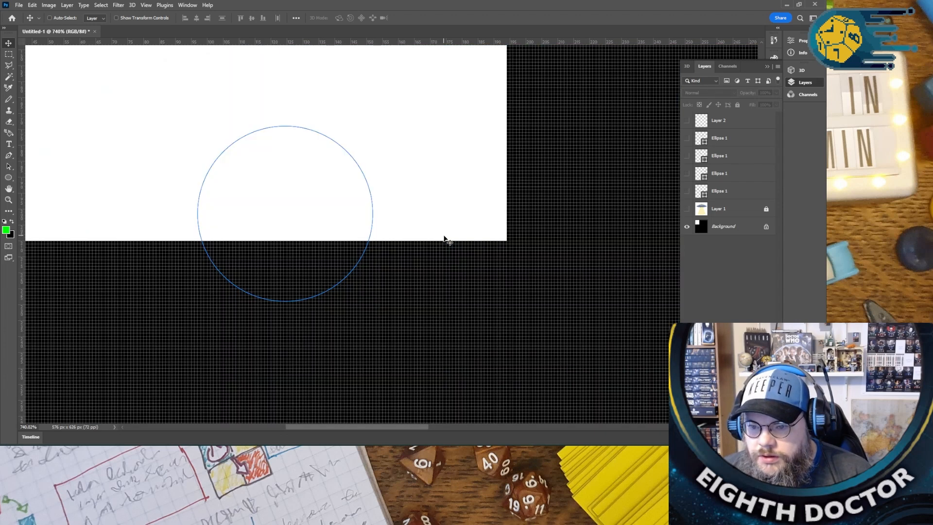
pyautogui.hotkey('ctrl', 'z')
pyautogui.hotkey('ctrl', 'z')
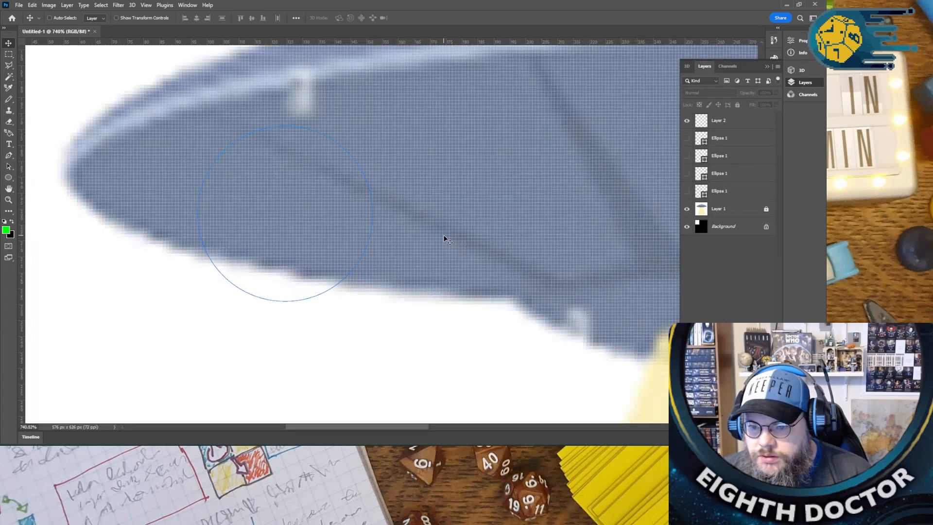
pyautogui.hotkey('ctrl', 'z')
pyautogui.hotkey('ctrl', 'z')
# - Undo the circle placement, the picture layer's lock and move, and the pasted copies, back to a single circle
pyautogui.hotkey('ctrl', 'z')
pyautogui.hotkey('ctrl', 'z')
pyautogui.hotkey('ctrl', 'z')
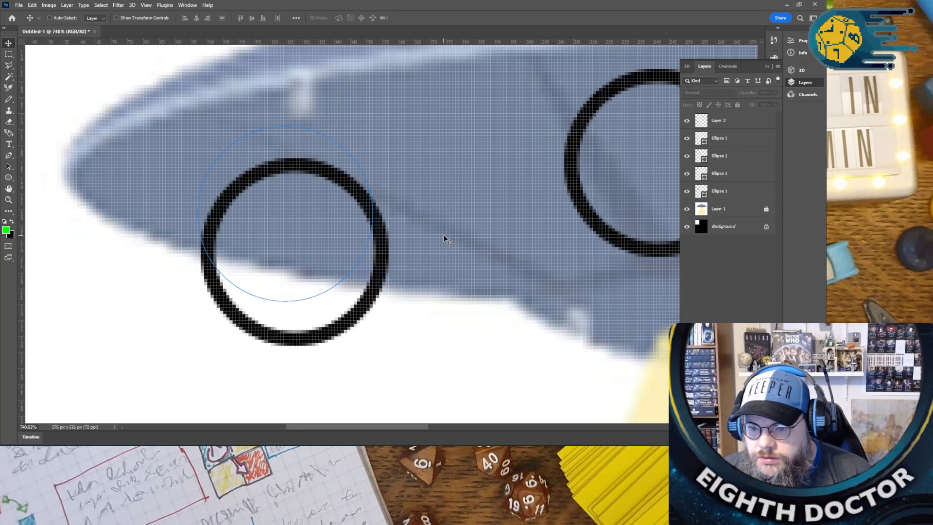
pyautogui.hotkey('ctrl', 'z')
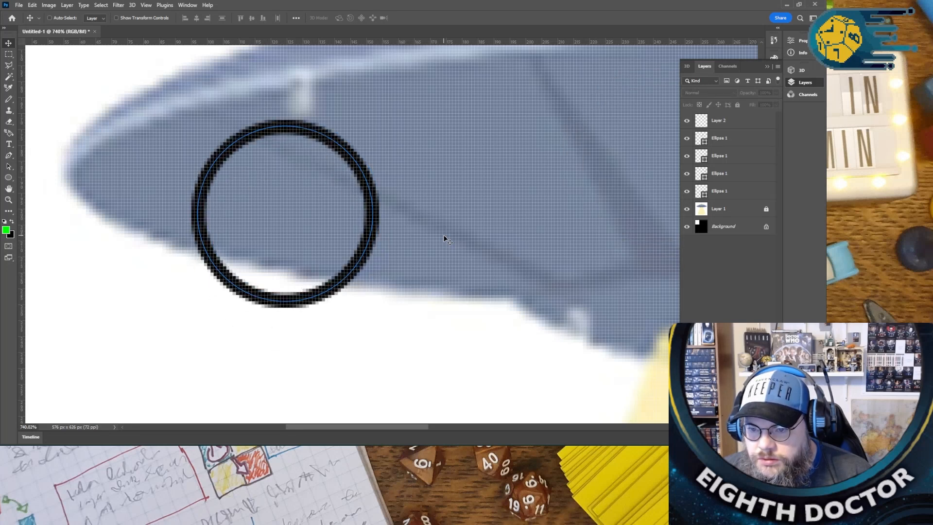
pyautogui.hotkey('ctrl', 'z')
pyautogui.hotkey('ctrl', 'z')
pyautogui.hotkey('ctrl', 'z')
pyautogui.hotkey('ctrl', 'z')
pyautogui.hotkey('ctrl', 'z')
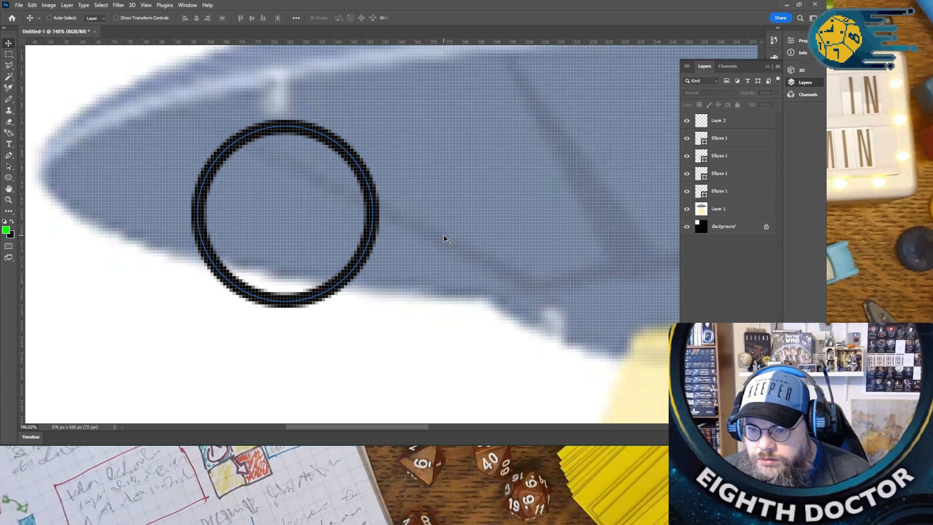
# - Shift the single circle slightly down and to the right, then copy its layer and paste three copies
pyautogui.moveTo(365, 239); pyautogui.dragTo(376, 258)
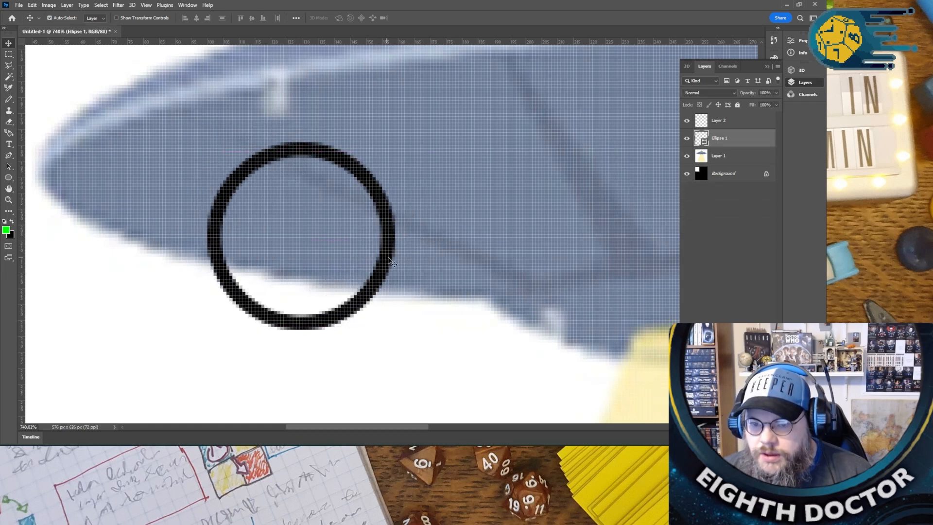
pyautogui.scroll(-1, 640, 214)
pyautogui.hotkey('ctrl', 'c')
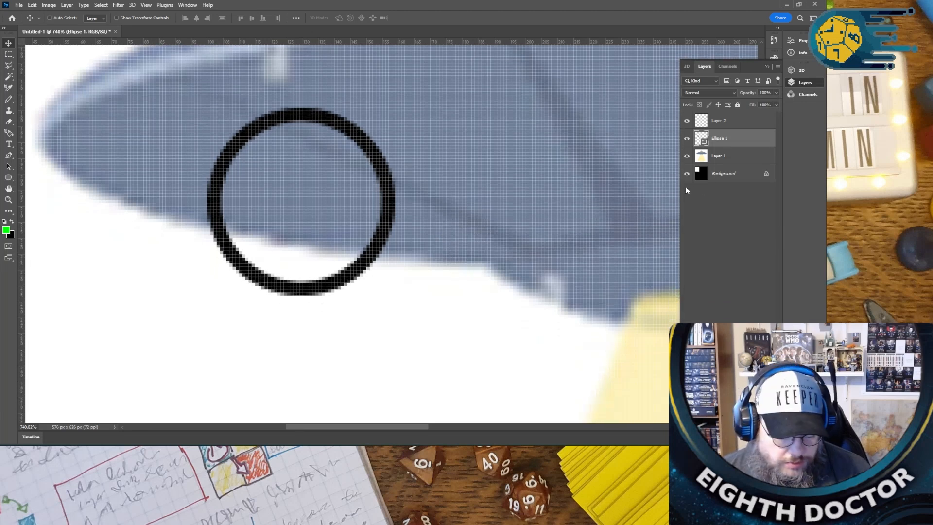
pyautogui.hotkey('ctrl', 'v')
pyautogui.hotkey('ctrl', 'v')
pyautogui.hotkey('ctrl', 'v')
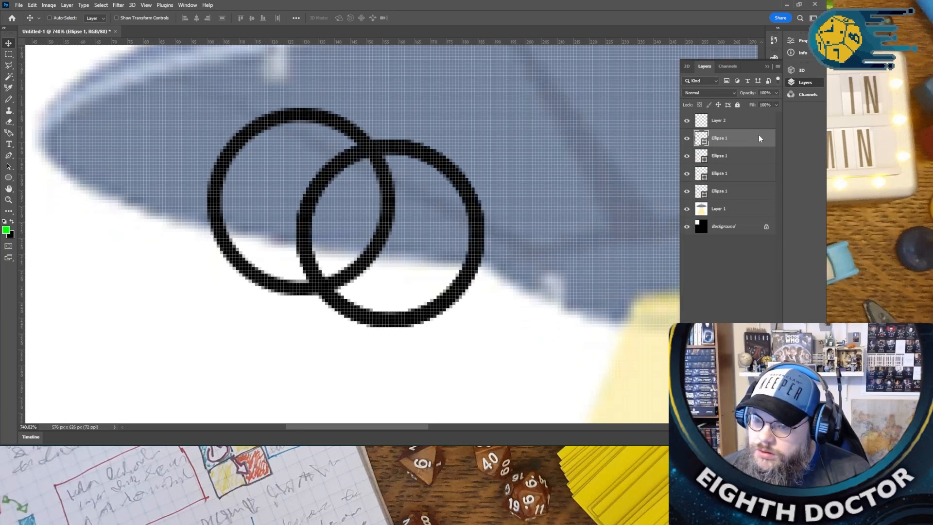
# - Lock the UFO picture layer completely, undoing any accidental shift of the picture
pyautogui.scroll(-4, 583, 243)
pyautogui.moveTo(427, 427); pyautogui.dragTo(526, 426)
pyautogui.moveTo(206, 240); pyautogui.dragTo(294, 246)
pyautogui.hotkey('ctrl', 'z')
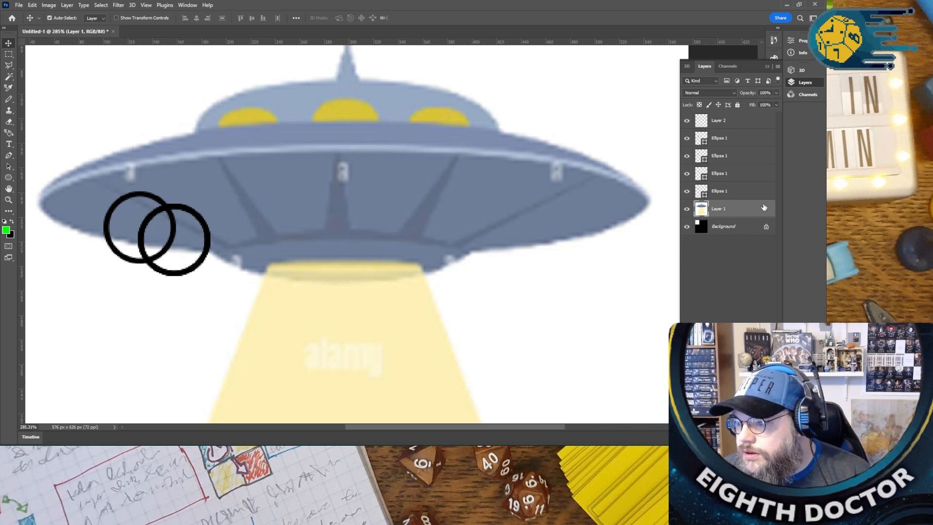
pyautogui.click(738, 104)
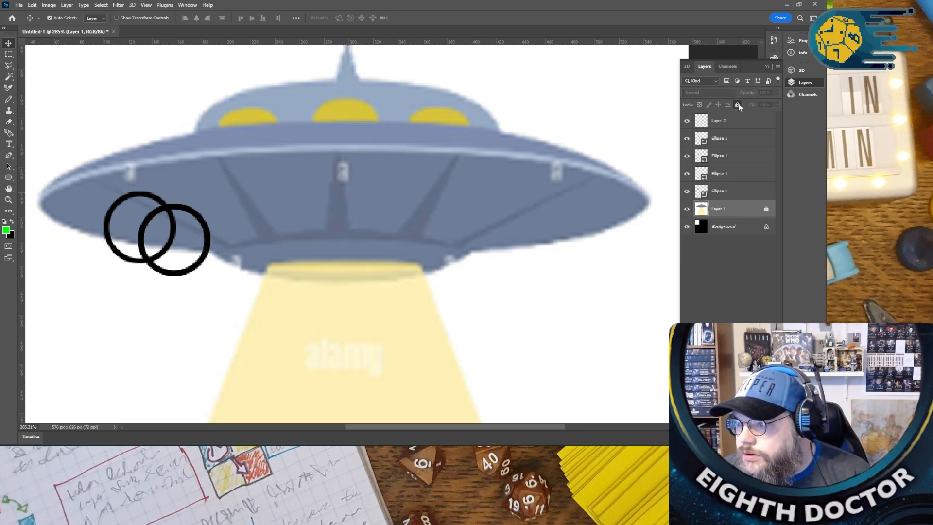
# - Spread the four circles across the saucer's underside, with the two outer ones overlapping its lower edge and the inner ones higher
pyautogui.moveTo(204, 235); pyautogui.dragTo(459, 248)
pyautogui.moveTo(208, 246); pyautogui.dragTo(605, 229)
pyautogui.click(523, 229)
pyautogui.moveTo(150, 260)
pyautogui.mouseDown()
pyautogui.moveTo(127, 271)
pyautogui.moveTo(137, 261)
pyautogui.mouseUp()
pyautogui.moveTo(130, 262); pyautogui.dragTo(114, 262)
pyautogui.moveTo(461, 258); pyautogui.dragTo(305, 232)
pyautogui.moveTo(460, 258); pyautogui.dragTo(459, 230)
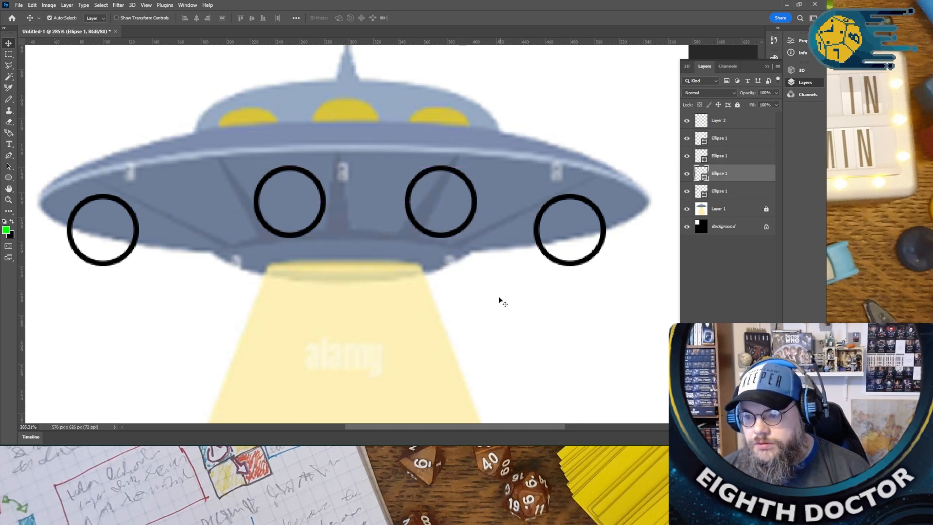
# - Set up the Pencil tool on Layer 2 with black as the foreground colour and a 6 px brush size
pyautogui.click(8, 99)
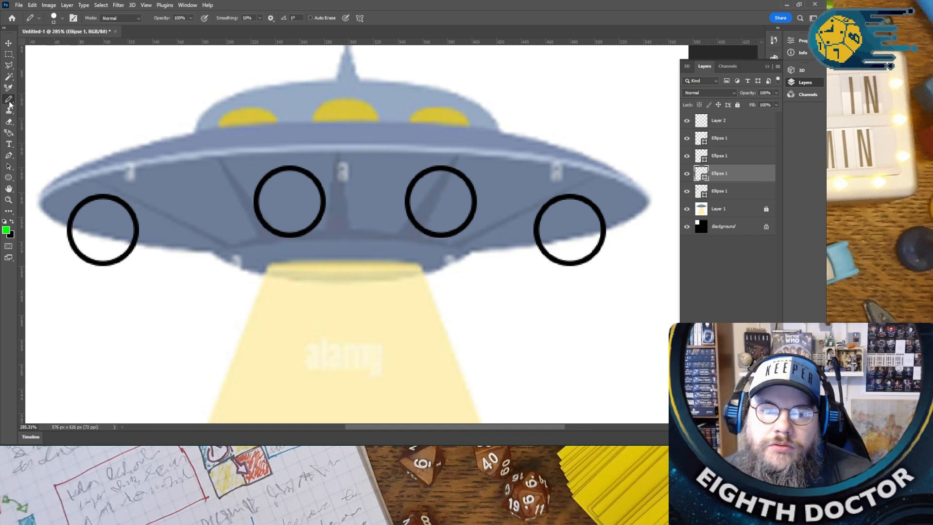
pyautogui.click(713, 124)
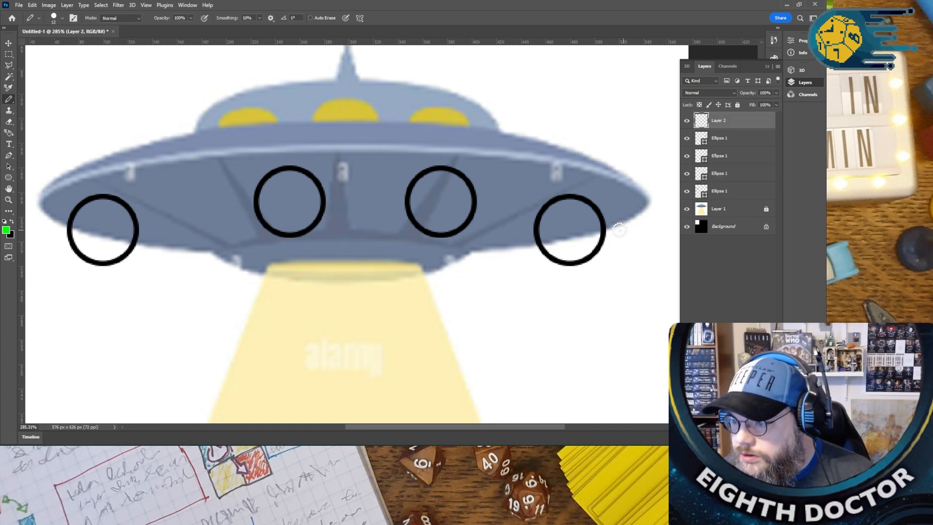
pyautogui.moveTo(606, 231); pyautogui.dragTo(643, 209)
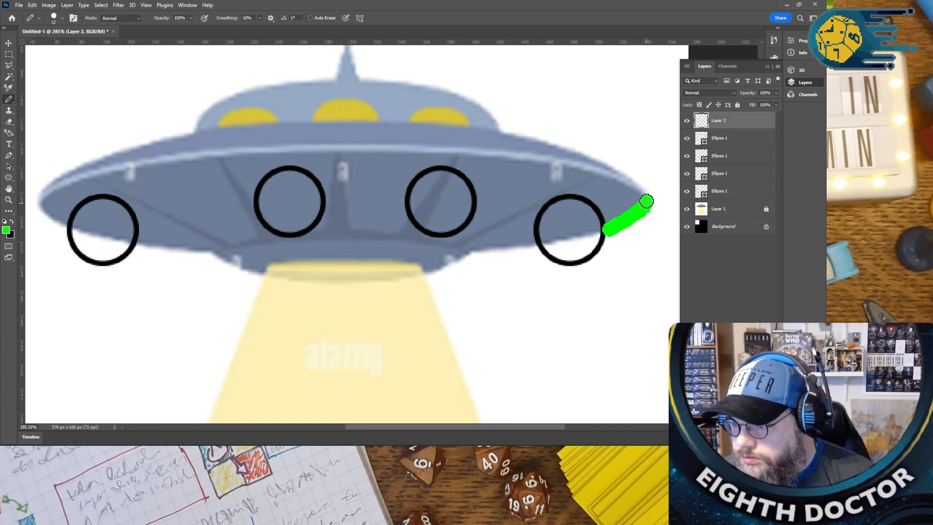
pyautogui.hotkey('ctrl', 'z')
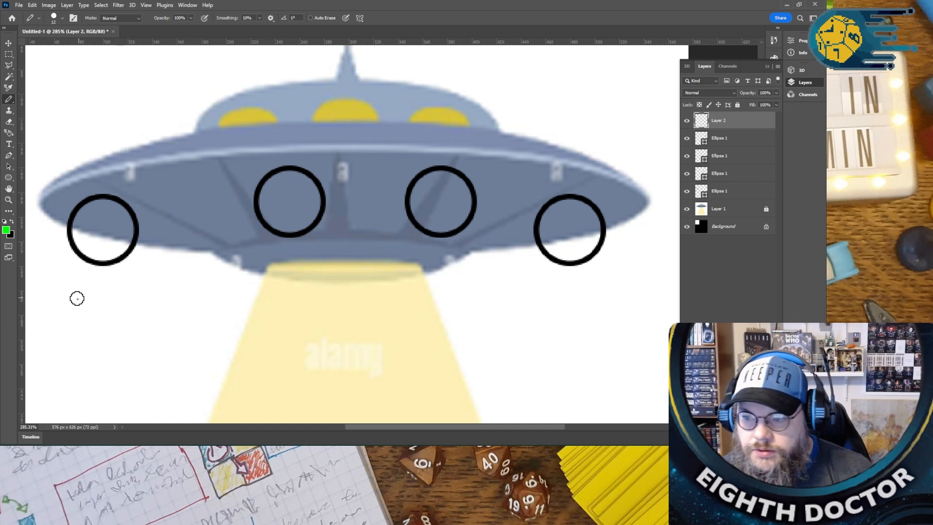
pyautogui.click(11, 222)
pyautogui.click(63, 19)
pyautogui.moveTo(58, 46); pyautogui.dragTo(49, 45)
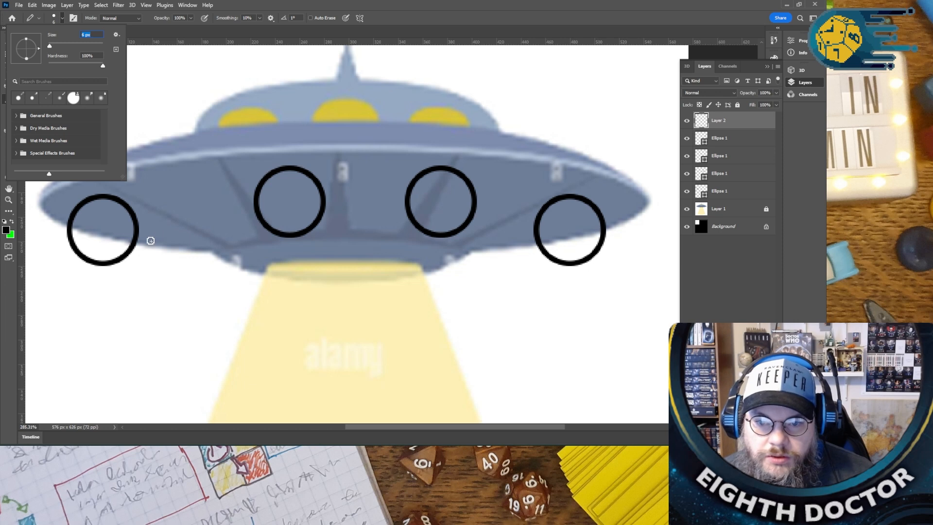
# - Trace the saucer's lower hull between the circles, the beam opening beneath it and the rim above in black
pyautogui.moveTo(137, 243)
pyautogui.mouseDown()
pyautogui.moveTo(219, 253)
pyautogui.moveTo(228, 267)
pyautogui.moveTo(256, 277)
pyautogui.moveTo(284, 260)
pyautogui.moveTo(399, 261)
pyautogui.moveTo(429, 267)
pyautogui.moveTo(427, 276)
pyautogui.moveTo(471, 250)
pyautogui.mouseUp()
pyautogui.moveTo(227, 258)
pyautogui.mouseDown()
pyautogui.moveTo(234, 246)
pyautogui.moveTo(307, 240)
pyautogui.moveTo(476, 253)
pyautogui.moveTo(538, 247)
pyautogui.mouseUp()
pyautogui.moveTo(605, 228)
pyautogui.mouseDown()
pyautogui.moveTo(639, 215)
pyautogui.moveTo(640, 190)
pyautogui.moveTo(575, 163)
pyautogui.moveTo(399, 145)
pyautogui.moveTo(85, 168)
pyautogui.moveTo(41, 195)
pyautogui.moveTo(41, 212)
pyautogui.moveTo(70, 234)
pyautogui.mouseUp()
pyautogui.scroll(-2, 314, 328)
pyautogui.scroll(-1, 308, 330)
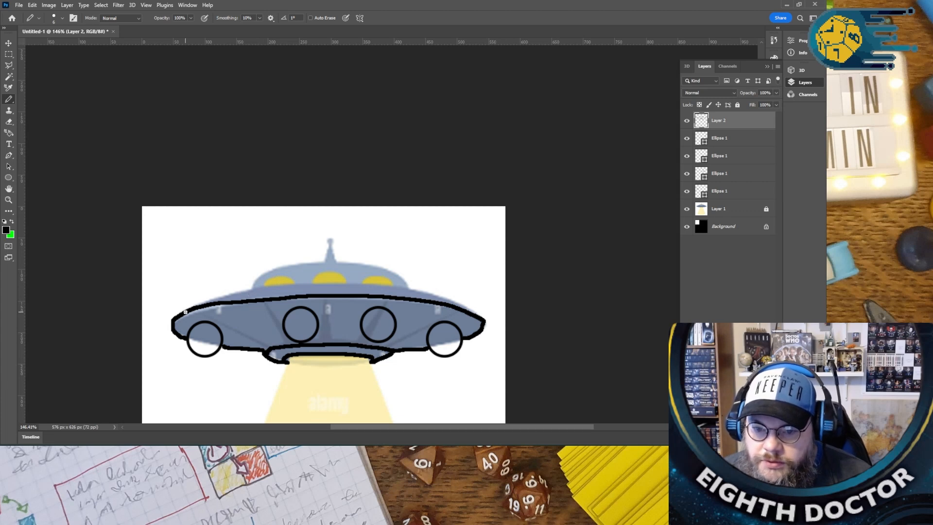
pyautogui.moveTo(184, 310)
pyautogui.mouseDown()
pyautogui.moveTo(259, 288)
pyautogui.moveTo(374, 284)
pyautogui.moveTo(430, 289)
pyautogui.moveTo(485, 321)
pyautogui.mouseUp()
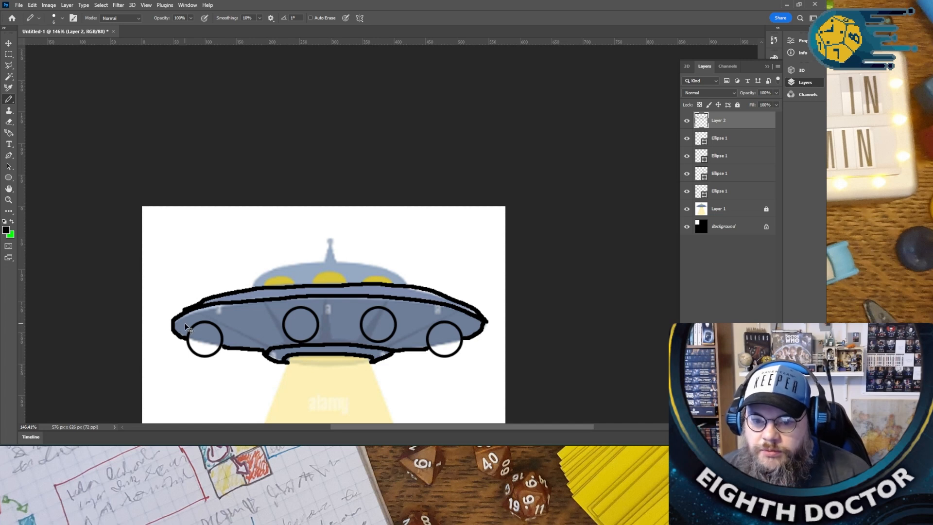
pyautogui.hotkey('ctrl', 'z')
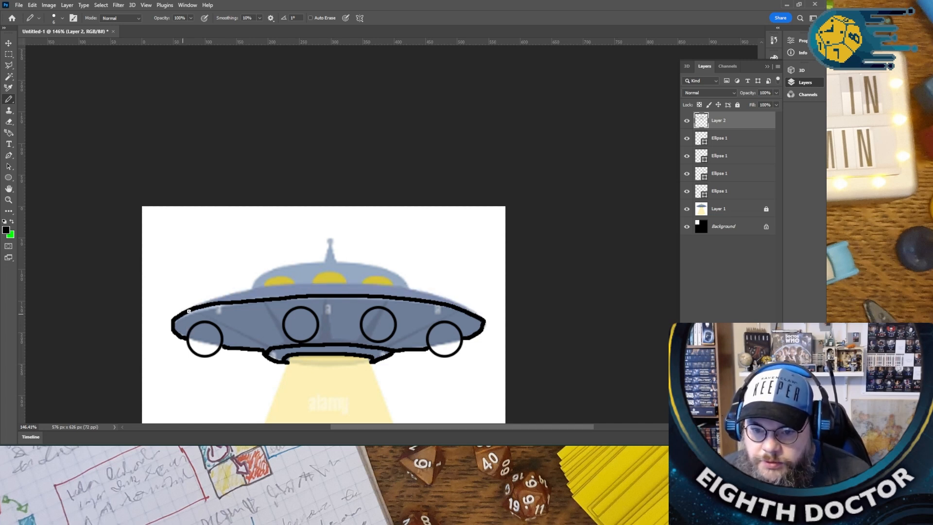
pyautogui.hotkey('ctrl', 'z')
# - Trace the upper edge of the saucer's rim and the dome with straight sloping sides above it
pyautogui.moveTo(215, 300)
pyautogui.mouseDown()
pyautogui.moveTo(281, 286)
pyautogui.moveTo(396, 287)
pyautogui.moveTo(484, 321)
pyautogui.mouseUp()
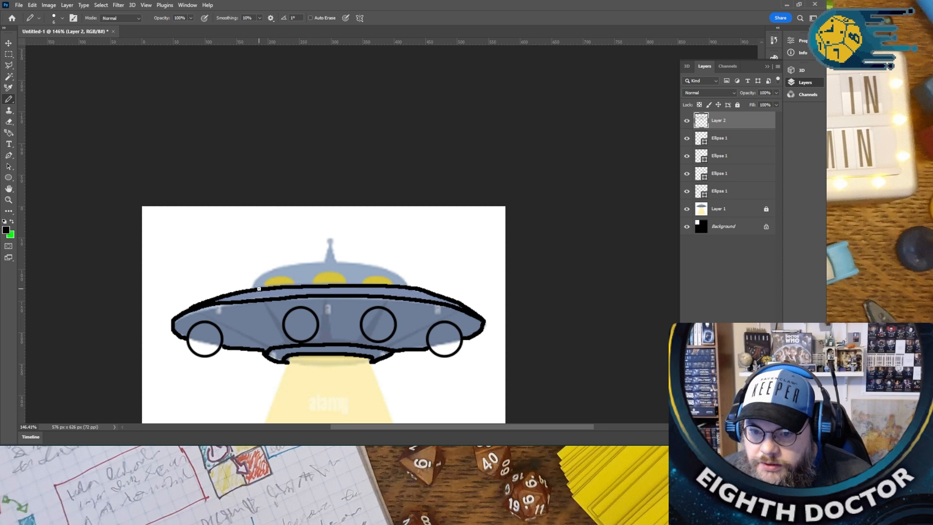
pyautogui.moveTo(267, 283); pyautogui.dragTo(272, 286)
pyautogui.hotkey('ctrl', 'z')
pyautogui.keyDown('shift'); pyautogui.click(278, 270); pyautogui.keyUp('shift')
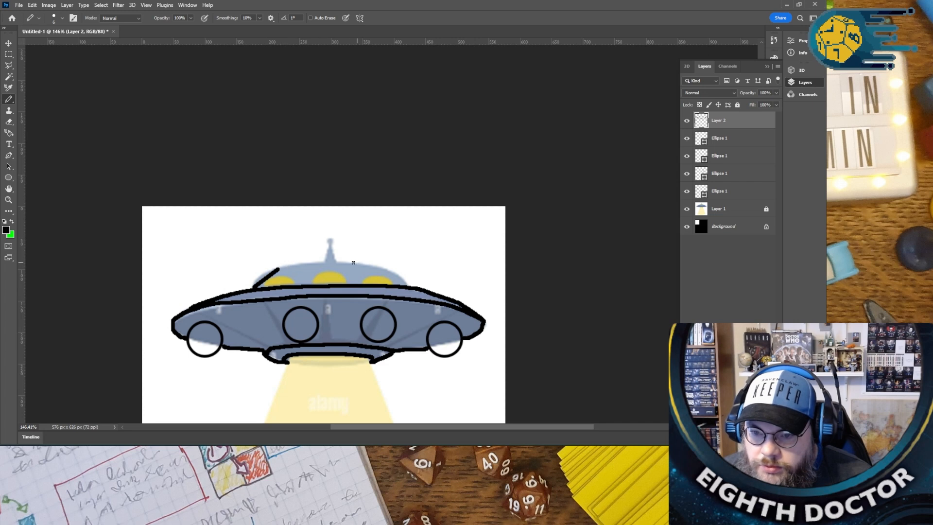
pyautogui.moveTo(279, 268); pyautogui.dragTo(347, 263)
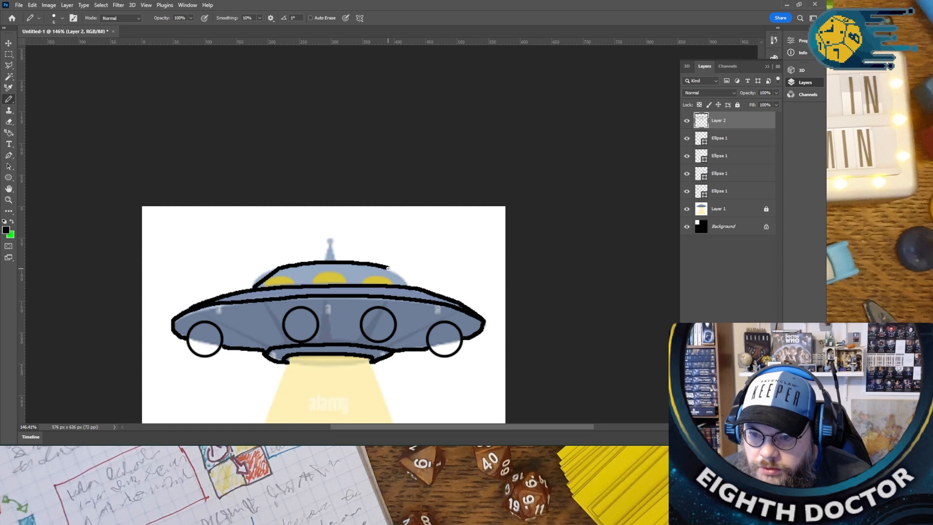
pyautogui.keyDown('shift'); pyautogui.click(406, 285); pyautogui.keyUp('shift')
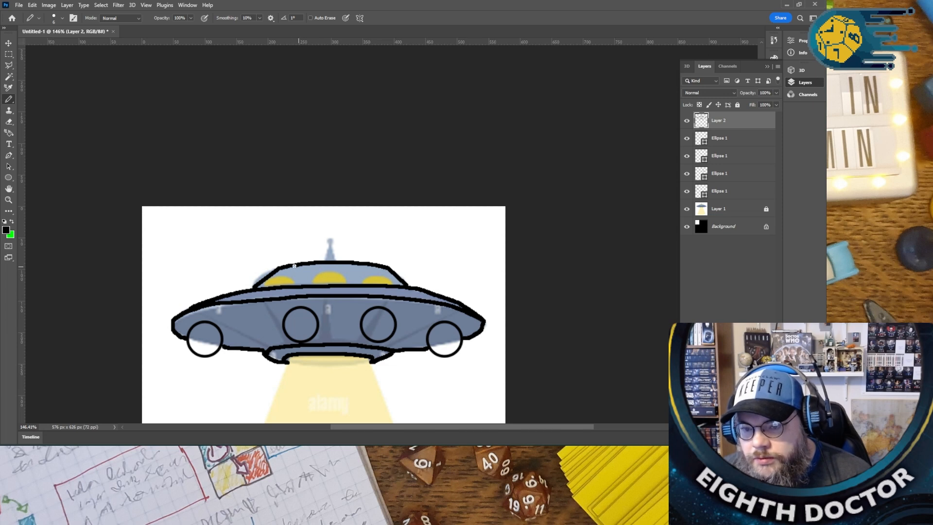
# - Draw a pointed antenna base on top of the dome, with a curved stem bending left to a solid black ball
pyautogui.keyDown('shift'); pyautogui.click(328, 248); pyautogui.keyUp('shift')
pyautogui.keyDown('shift'); pyautogui.click(336, 258); pyautogui.keyUp('shift')
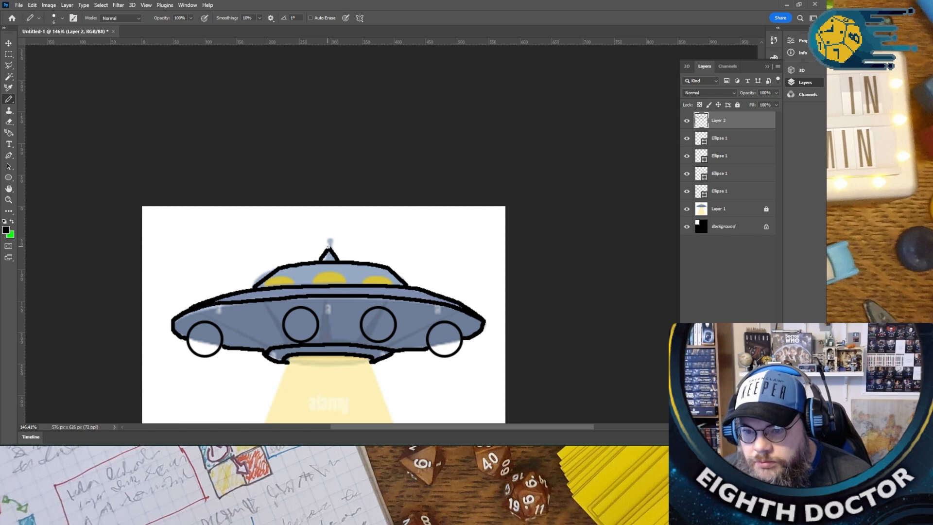
pyautogui.moveTo(323, 234); pyautogui.dragTo(309, 230)
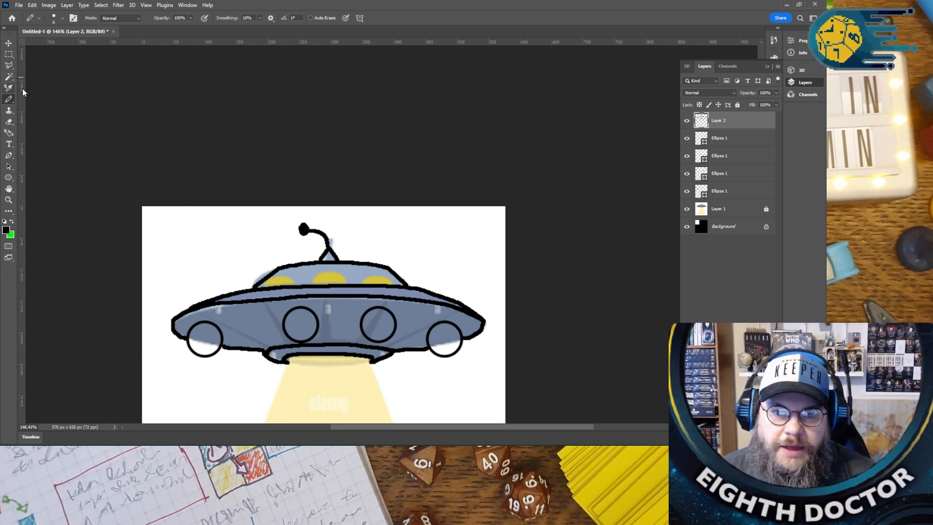
pyautogui.click(9, 121)
pyautogui.click(719, 141)
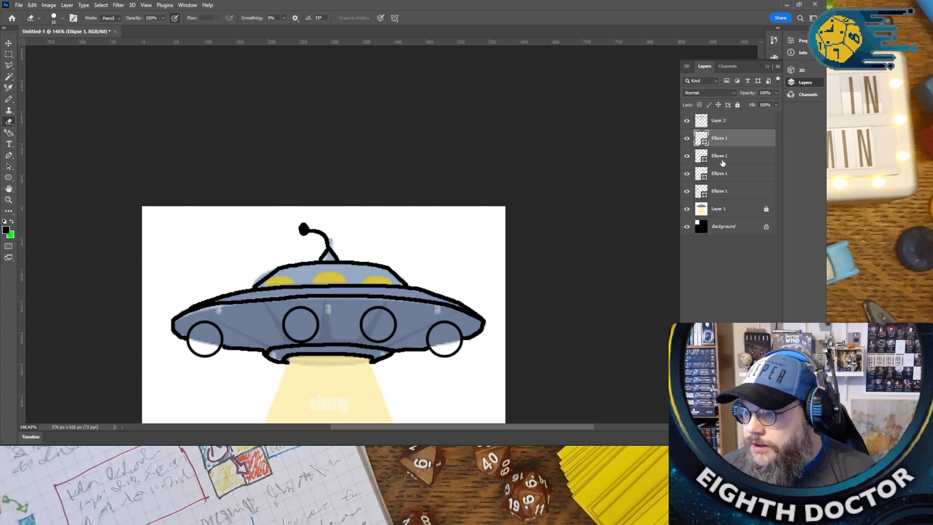
pyautogui.keyDown('shift'); pyautogui.click(721, 191); pyautogui.keyUp('shift')
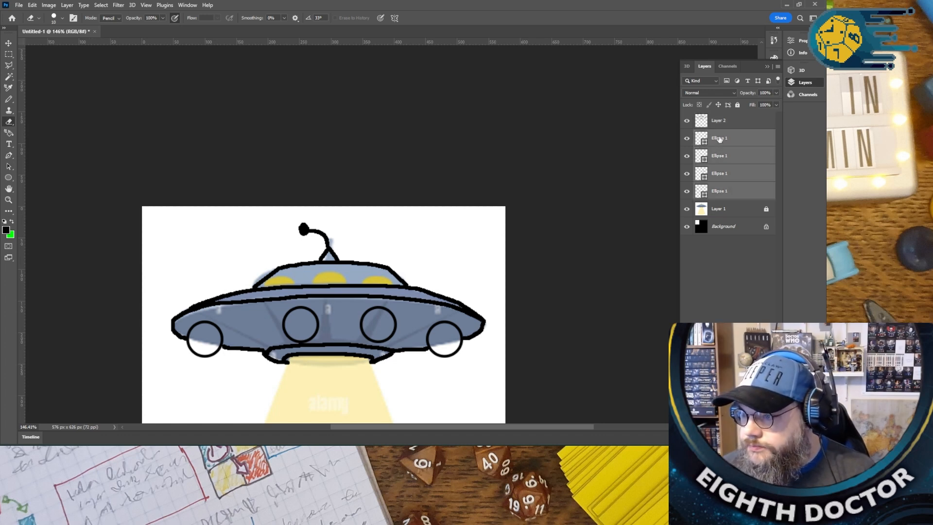
pyautogui.rightClick(719, 139)
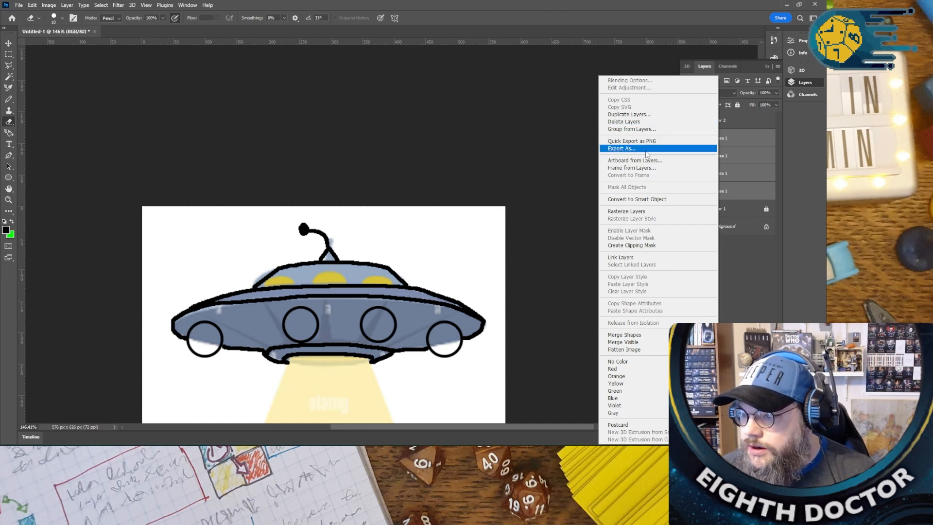
pyautogui.click(648, 349)
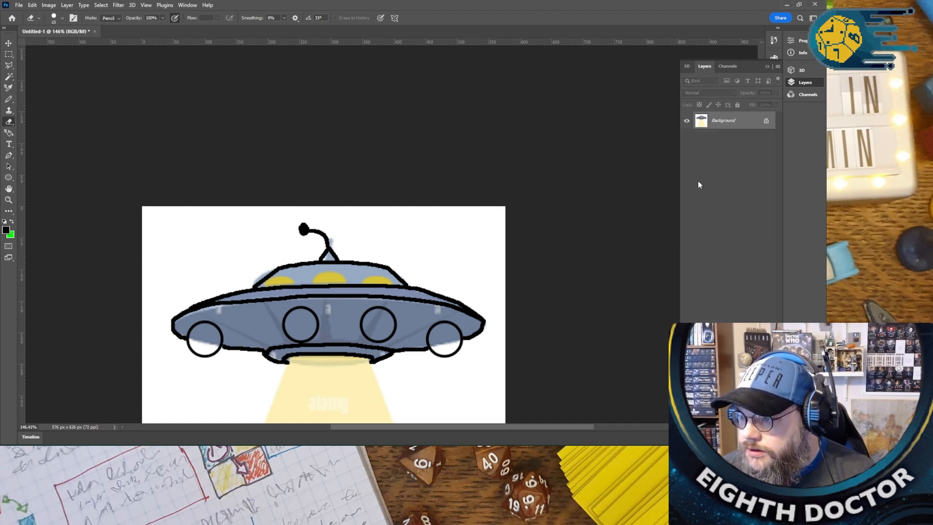
pyautogui.hotkey('ctrl', 'z')
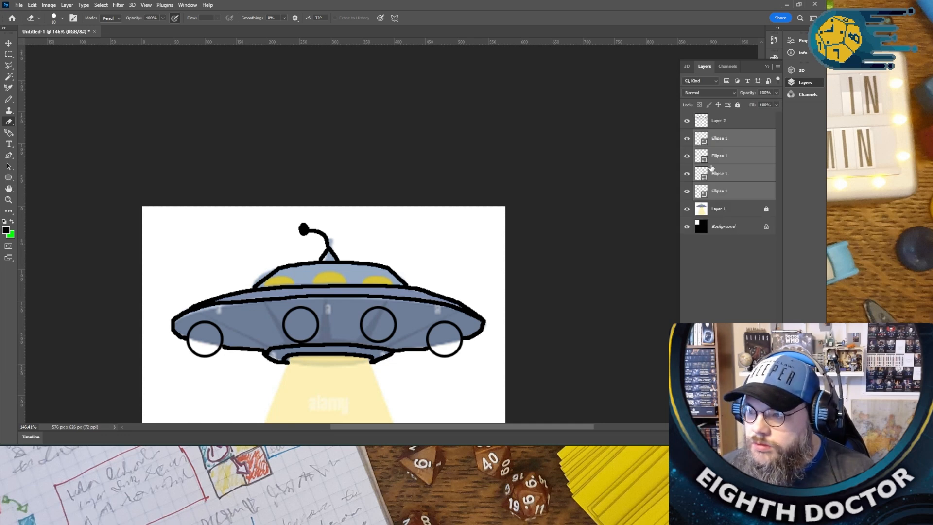
# - Merge Layer 2 and the four Ellipse 1 layers into a single layer, keeping Layer 1 and the Background separate
pyautogui.keyDown('shift'); pyautogui.click(721, 121); pyautogui.keyUp('shift')
pyautogui.rightClick(724, 120)
pyautogui.click(754, 193)
pyautogui.click(750, 194)
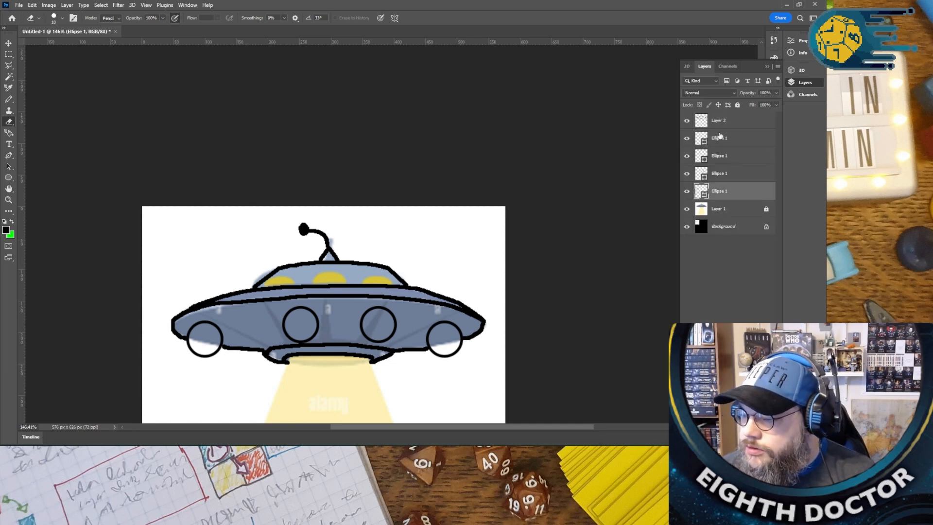
pyautogui.keyDown('shift'); pyautogui.click(714, 120); pyautogui.keyUp('shift')
pyautogui.rightClick(726, 119)
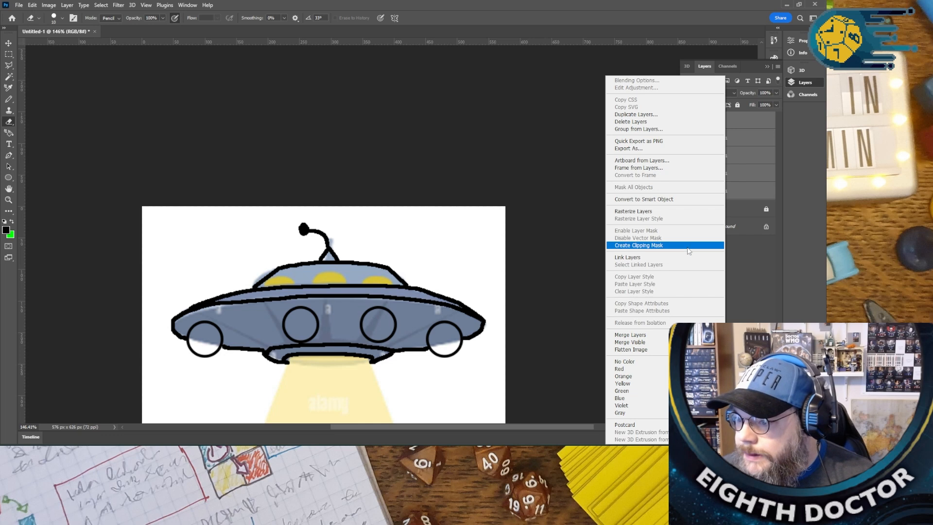
pyautogui.click(664, 336)
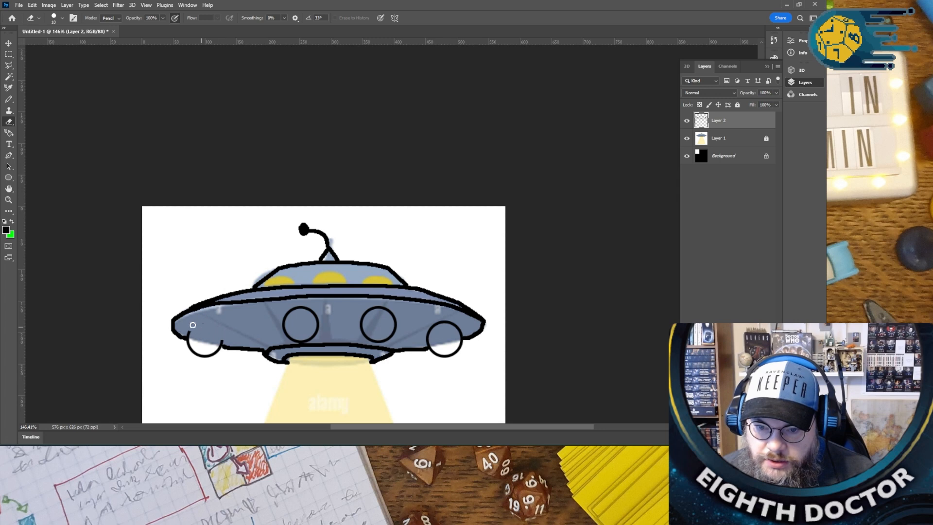
# - Close the open top of the leftmost circle with a slightly slanted straight black Pencil line
pyautogui.click(8, 99)
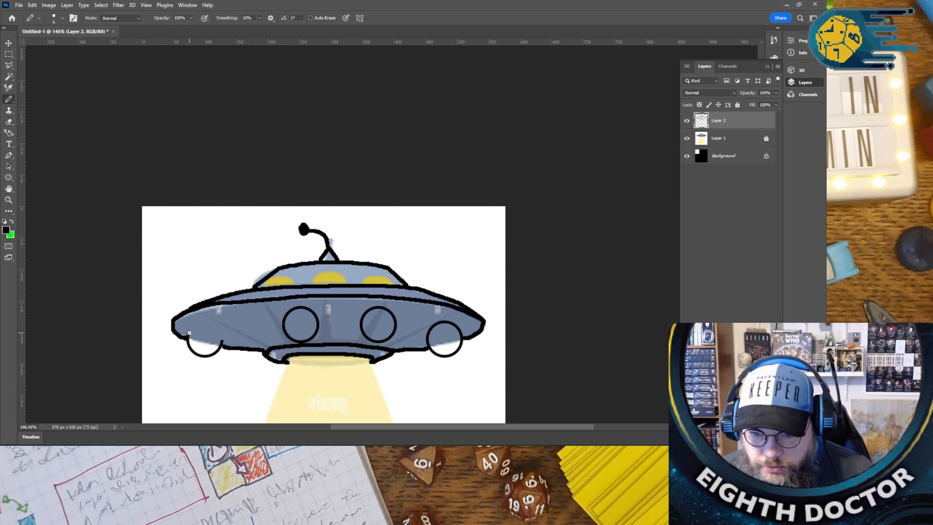
pyautogui.keyDown('shift'); pyautogui.click(222, 340); pyautogui.keyUp('shift')
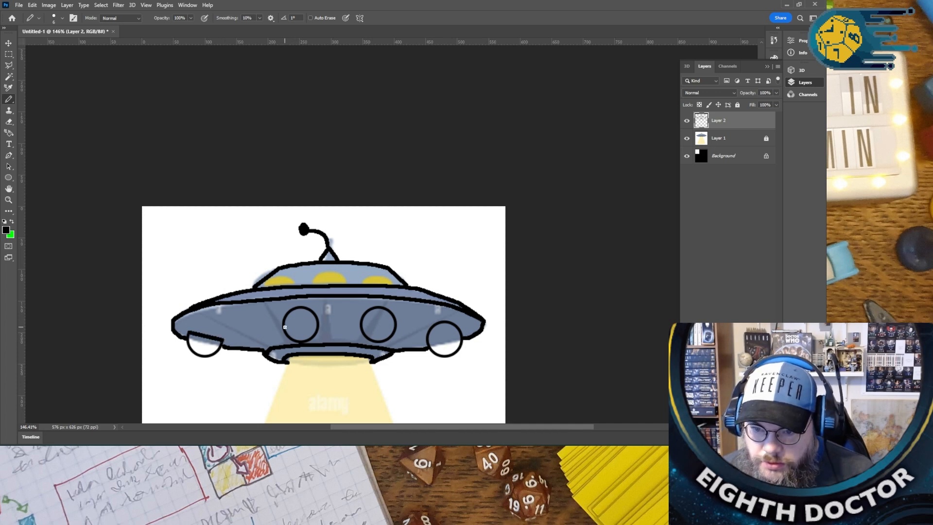
pyautogui.keyDown('shift'); pyautogui.click(317, 327); pyautogui.keyUp('shift')
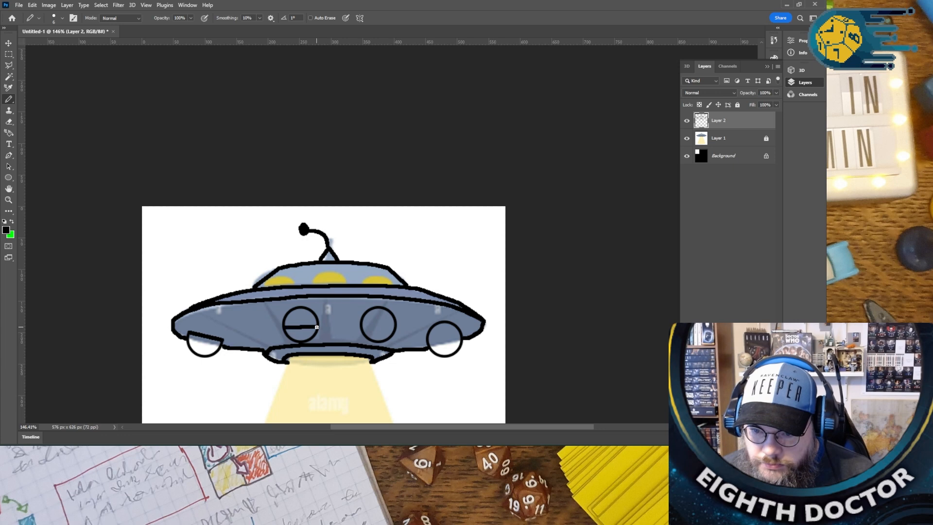
pyautogui.hotkey('ctrl', 'z')
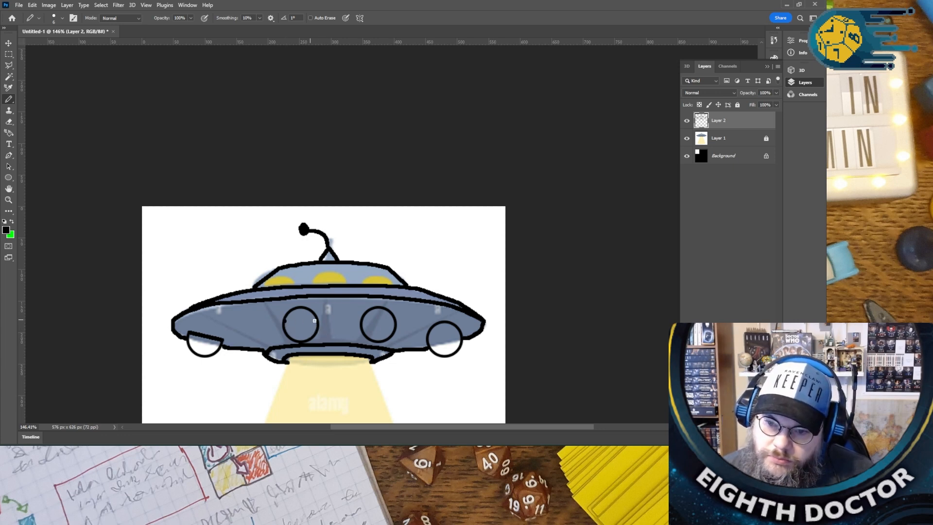
pyautogui.keyDown('shift'); pyautogui.click(317, 320); pyautogui.keyUp('shift')
pyautogui.press('z')
pyautogui.hotkey('ctrl', 'z')
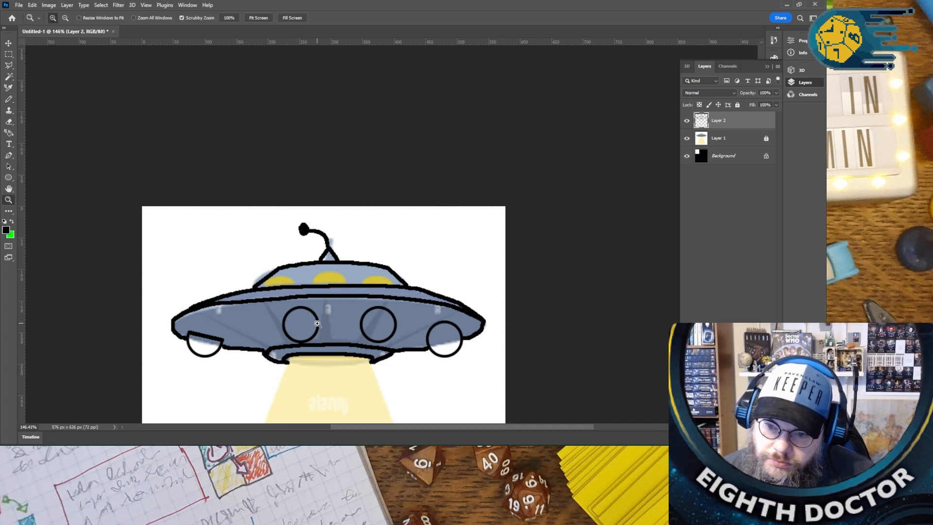
# - Draw a straight horizontal black Pencil line across the middle of each of the two central circles
pyautogui.click(8, 99)
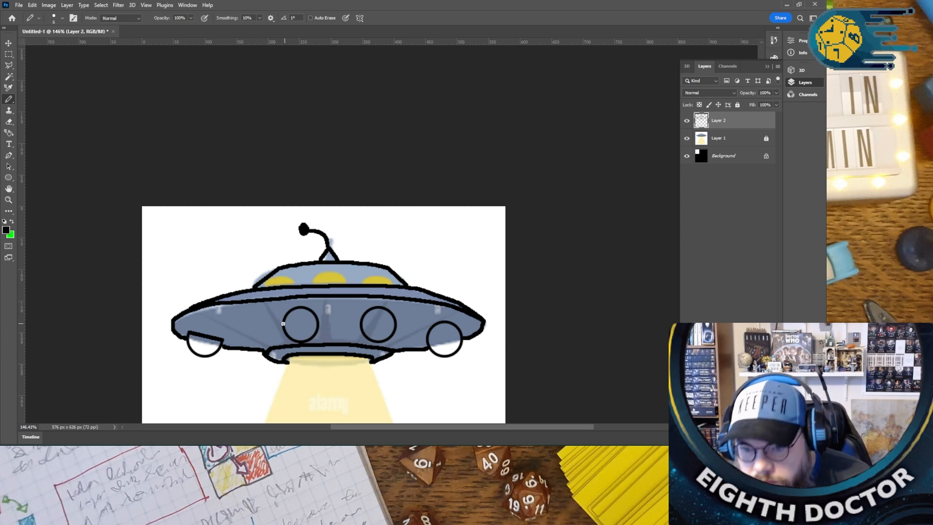
pyautogui.moveTo(283, 323); pyautogui.dragTo(314, 324)
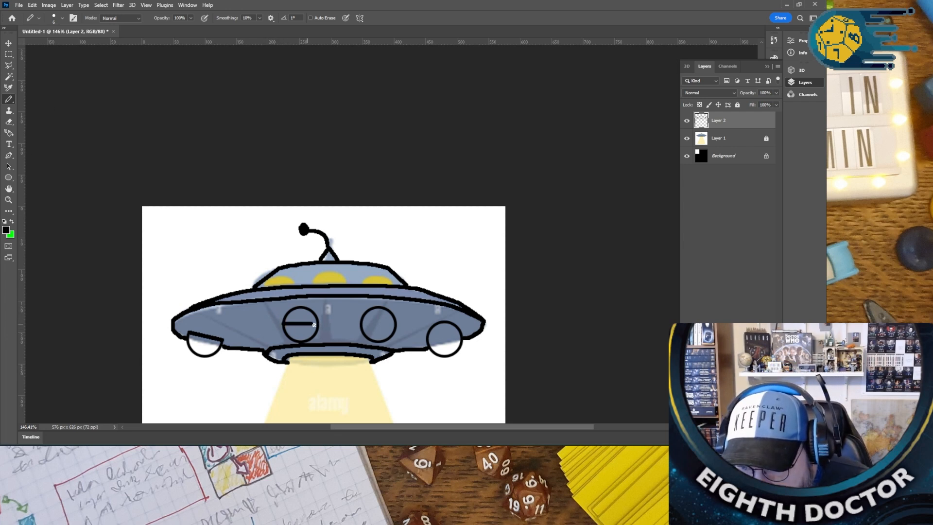
pyautogui.keyDown('shift'); pyautogui.click(368, 326); pyautogui.keyUp('shift')
pyautogui.hotkey('ctrl', 'z')
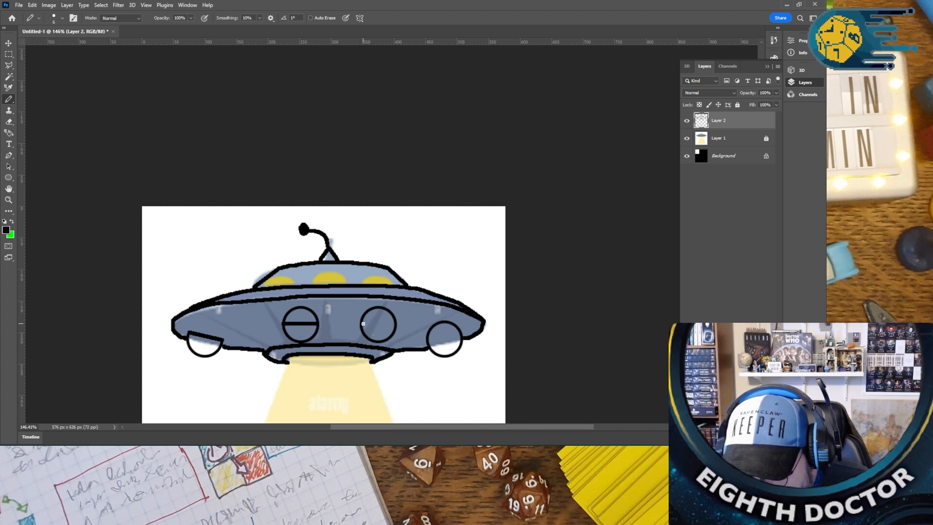
pyautogui.moveTo(362, 323); pyautogui.dragTo(392, 326)
pyautogui.hotkey('ctrl', 'z')
pyautogui.hotkey('ctrl', 'z')
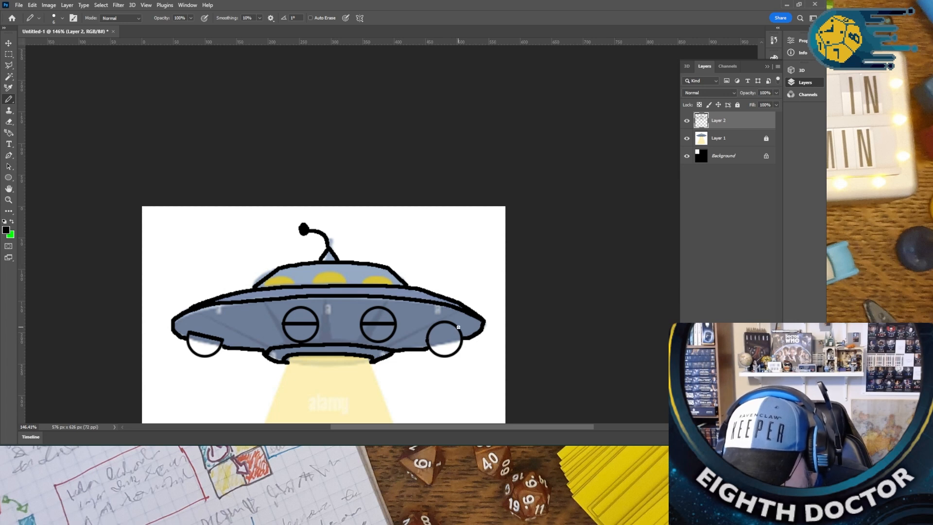
# - Draw a straight black line across the rightmost circle, slanting up towards the saucer's outer edge
pyautogui.moveTo(428, 339); pyautogui.dragTo(456, 327)
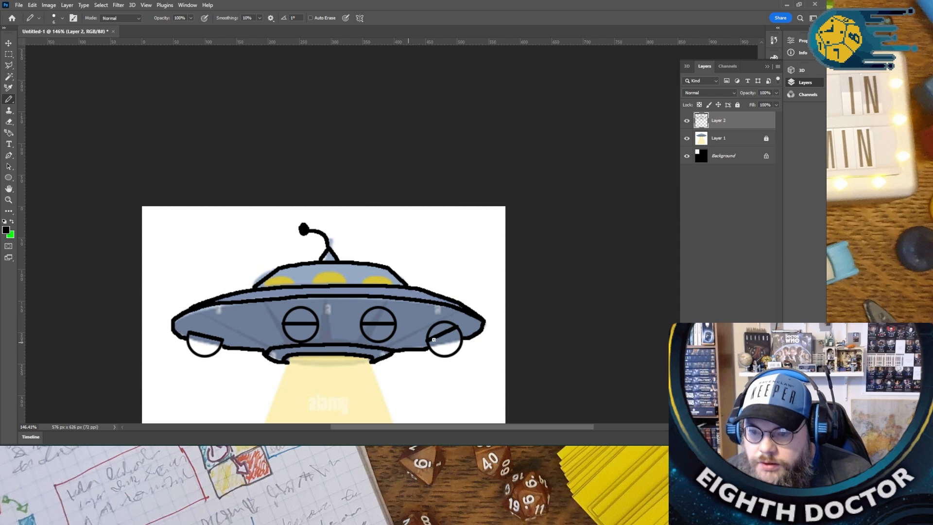
pyautogui.hotkey('ctrl', 'z')
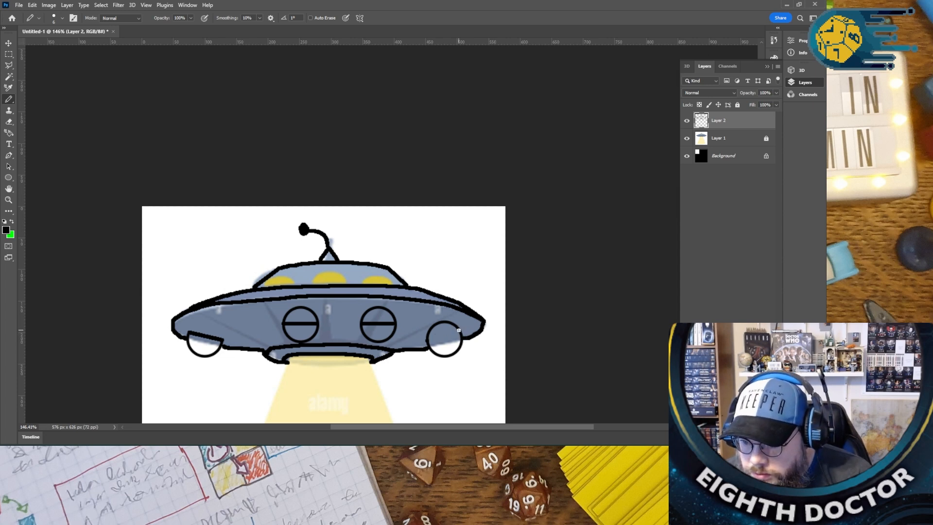
pyautogui.hotkey('ctrl', 'shift', 'z')
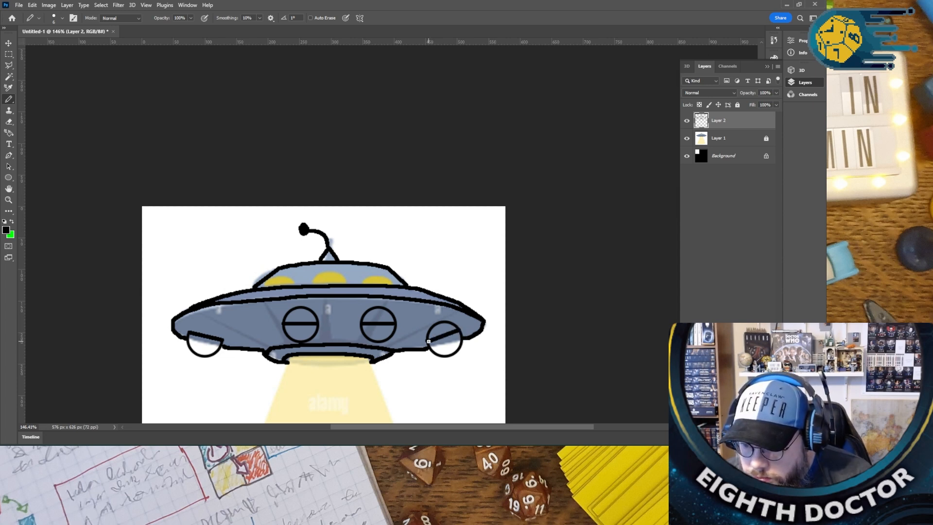
pyautogui.hotkey('ctrl', 'z')
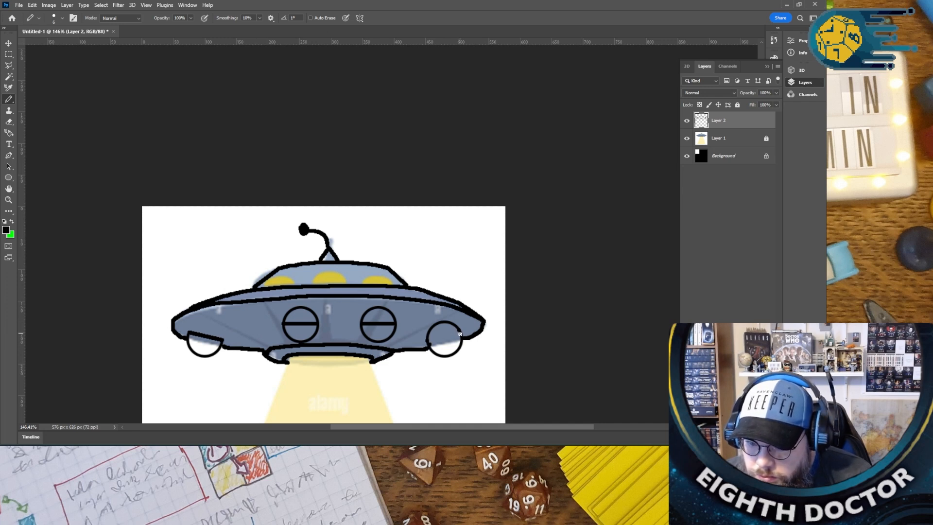
pyautogui.hotkey('ctrl', 'shift', 'z')
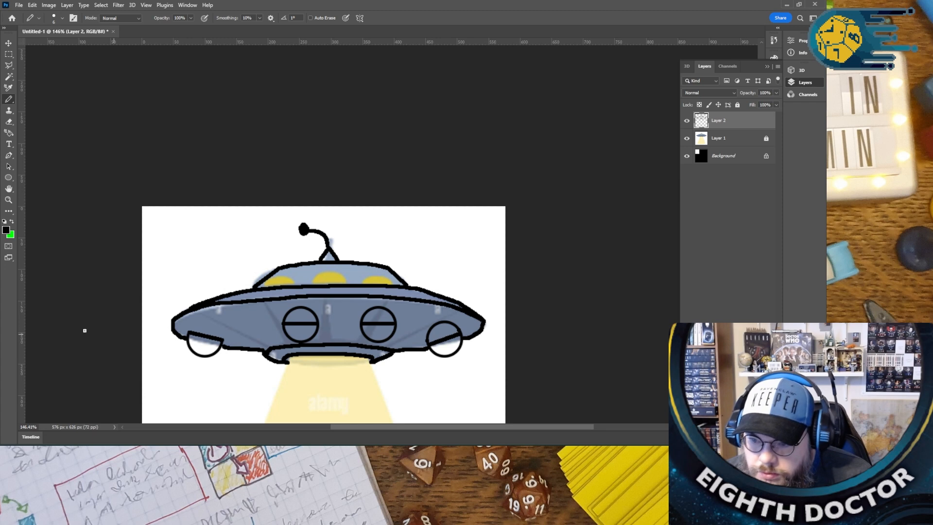
# - Erase the upper arcs of the two central circles and the rightmost circle above their dividing lines
pyautogui.click(9, 122)
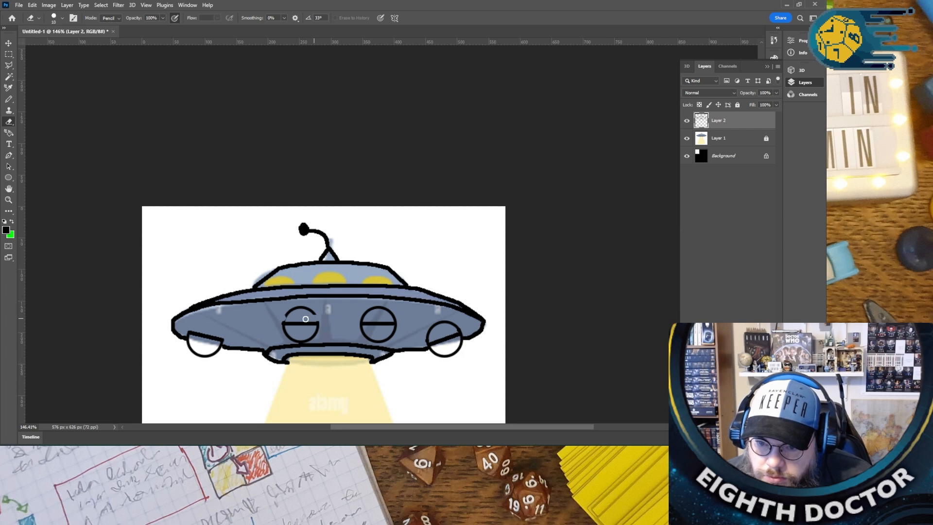
pyautogui.moveTo(284, 315)
pyautogui.mouseDown()
pyautogui.moveTo(315, 313)
pyautogui.moveTo(290, 307)
pyautogui.mouseUp()
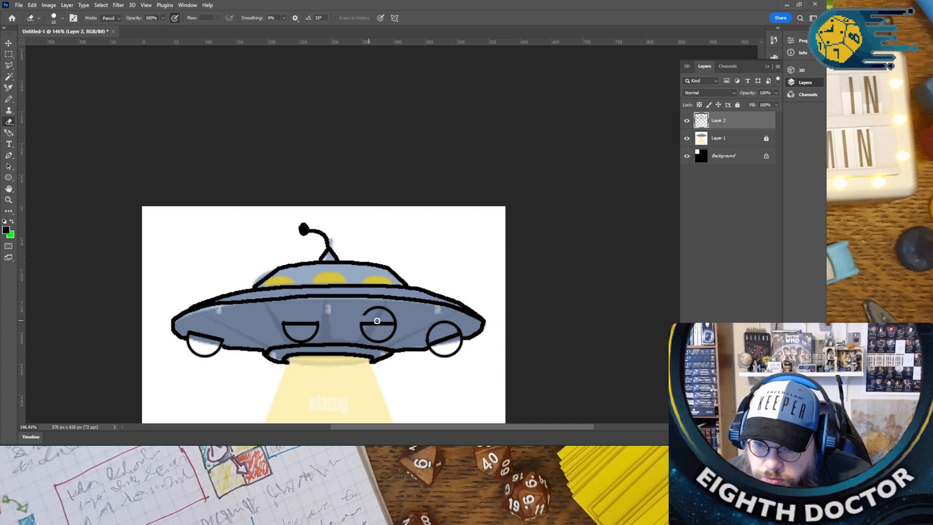
pyautogui.moveTo(395, 317)
pyautogui.mouseDown()
pyautogui.moveTo(379, 308)
pyautogui.moveTo(365, 314)
pyautogui.moveTo(391, 310)
pyautogui.mouseUp()
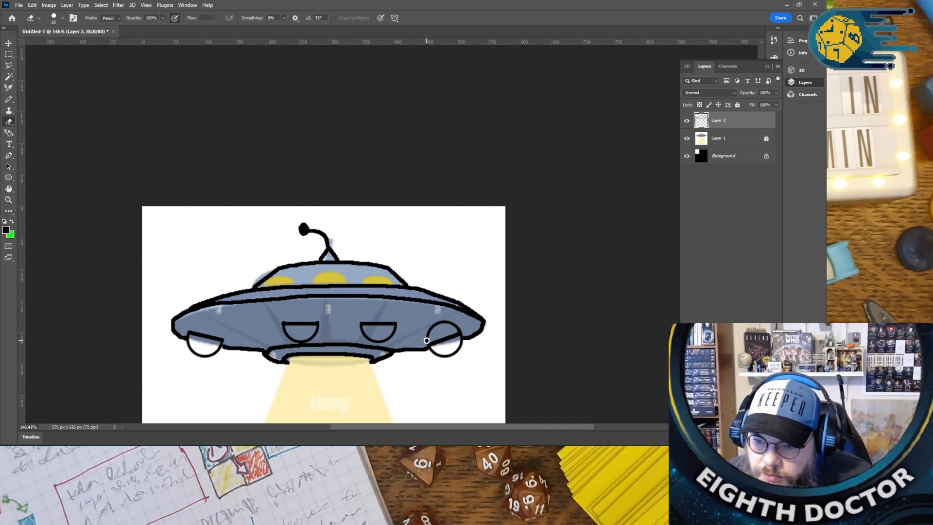
pyautogui.moveTo(456, 326); pyautogui.dragTo(428, 330)
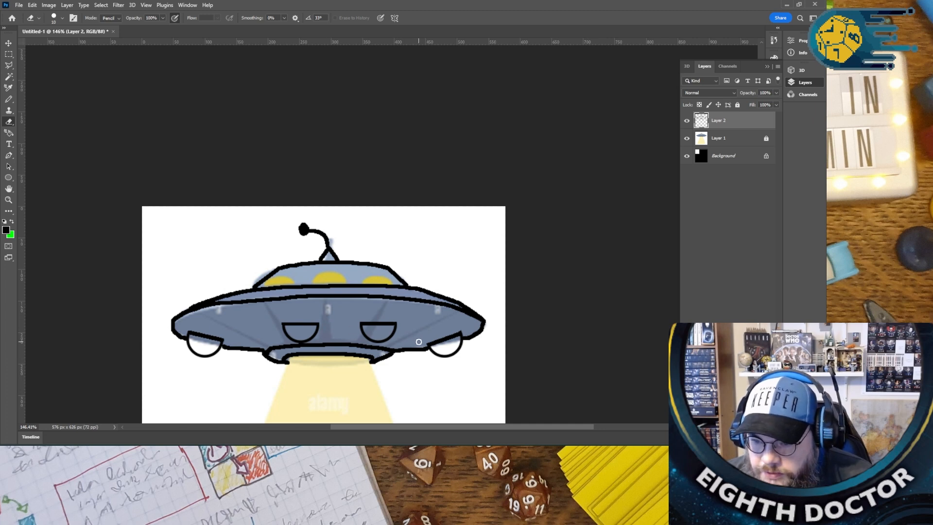
pyautogui.hotkey('ctrl', 'z')
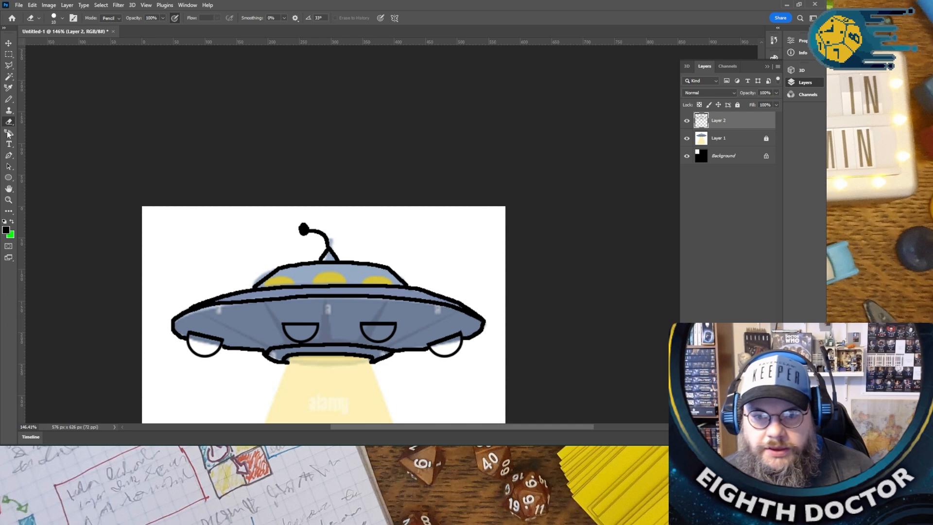
# - Draw an unfilled circle about 18 px wide over the dome's leftmost window, with a black 3.79 px stroke
pyautogui.click(9, 177)
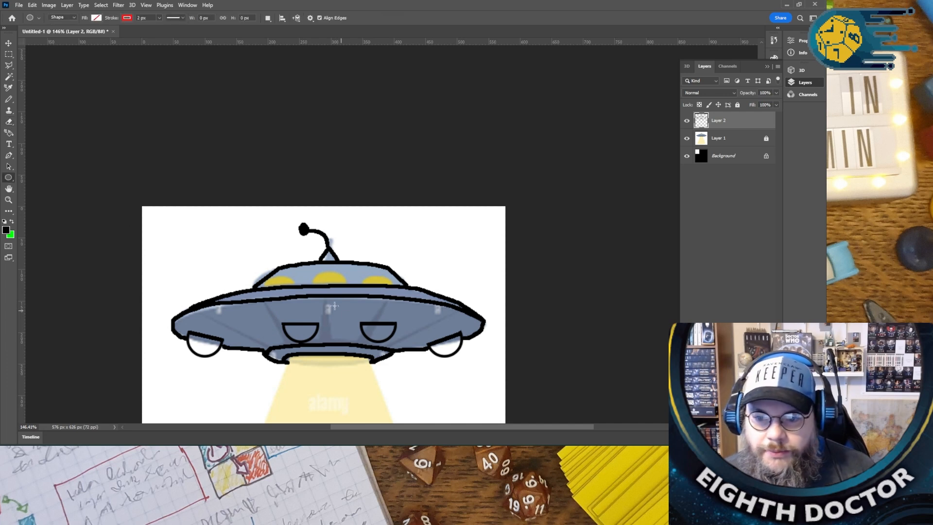
pyautogui.moveTo(280, 272); pyautogui.dragTo(292, 283)
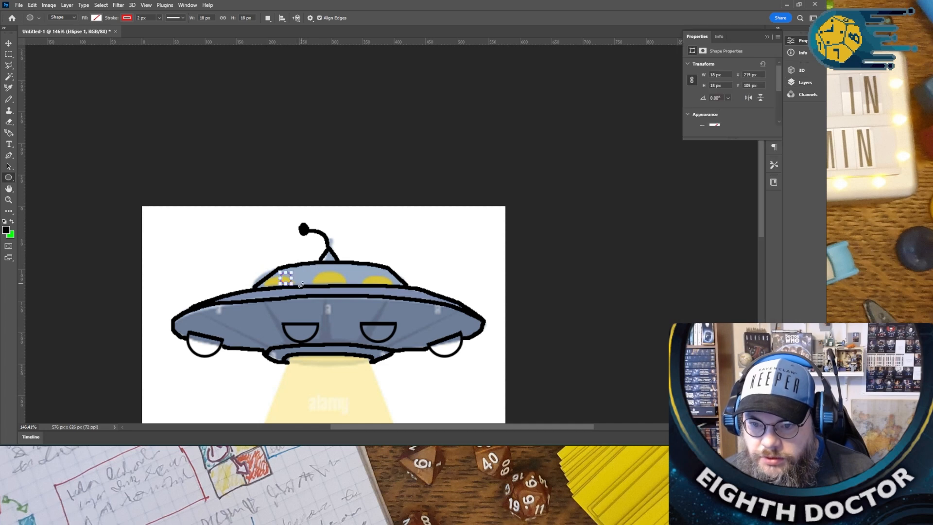
pyautogui.click(767, 36)
pyautogui.click(130, 19)
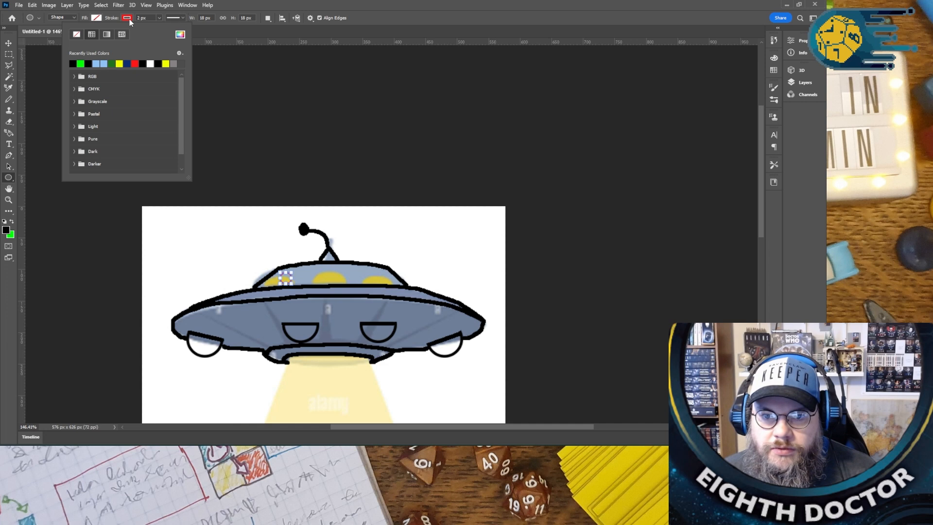
pyautogui.click(142, 62)
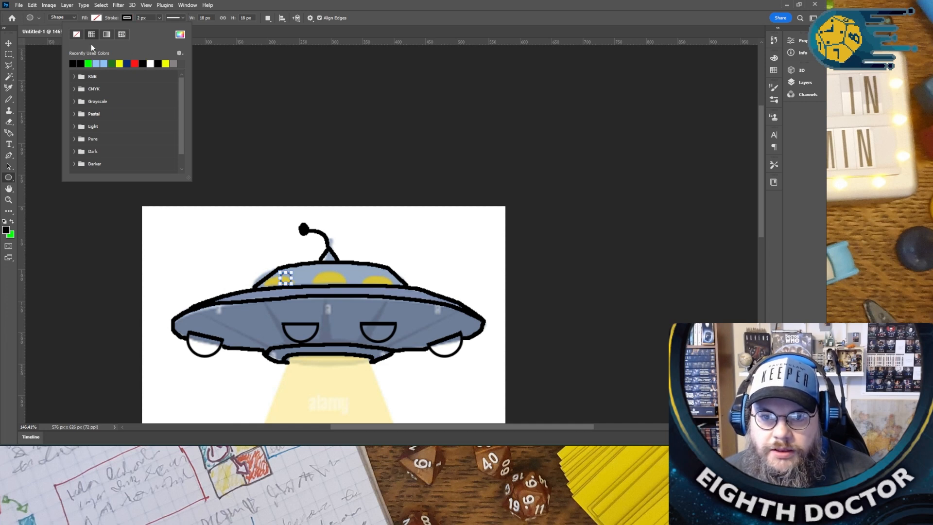
pyautogui.click(160, 18)
pyautogui.moveTo(158, 29); pyautogui.dragTo(162, 30)
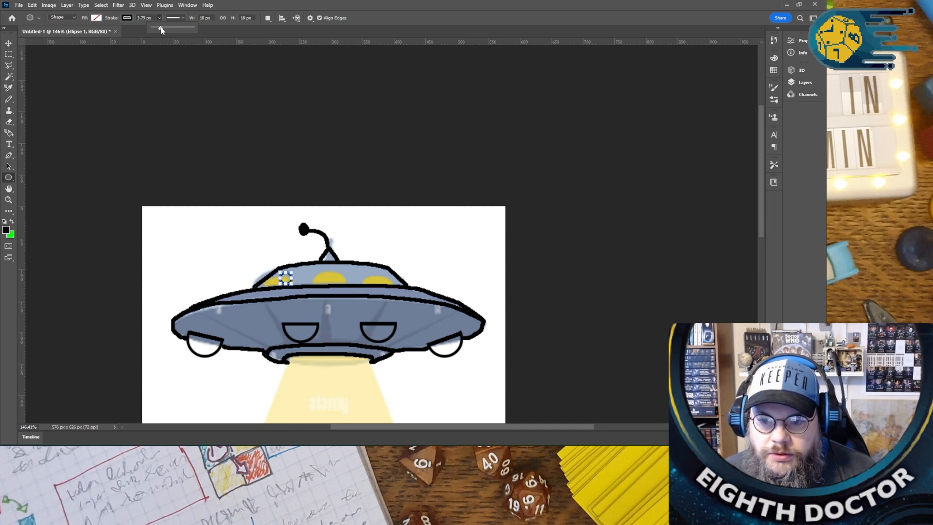
# - Move the small window circle slightly up and to the right within the dome, and show the layer list
pyautogui.press('v')
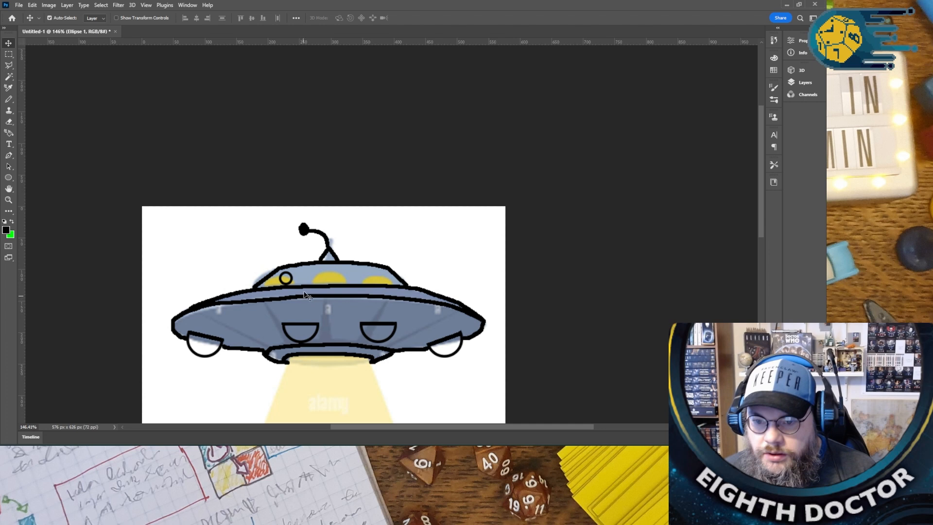
pyautogui.moveTo(291, 284); pyautogui.dragTo(293, 282)
pyautogui.press('ctrl')
pyautogui.moveTo(294, 282)
pyautogui.mouseDown()
pyautogui.moveTo(313, 284)
pyautogui.moveTo(291, 280)
pyautogui.moveTo(307, 276)
pyautogui.moveTo(297, 271)
pyautogui.mouseUp()
pyautogui.hotkey('ctrl', 'z')
pyautogui.hotkey('ctrl', 'z')
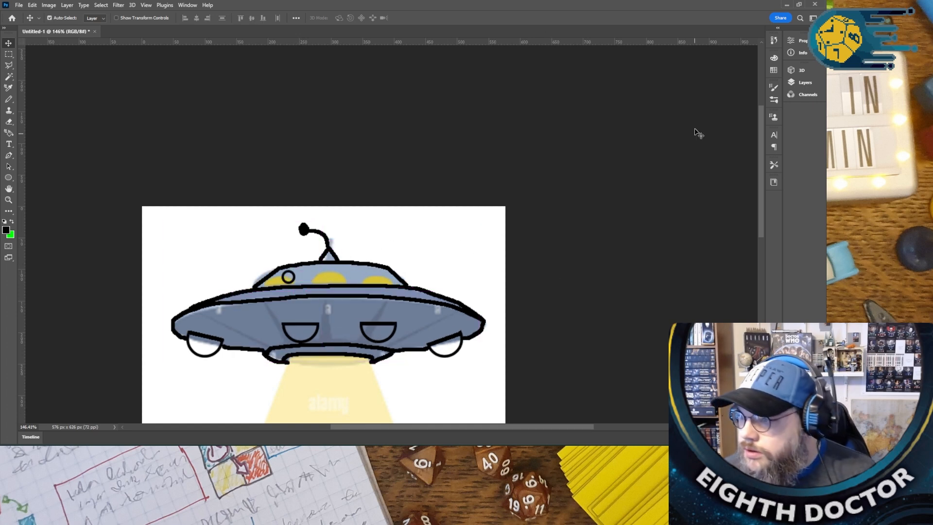
pyautogui.click(804, 83)
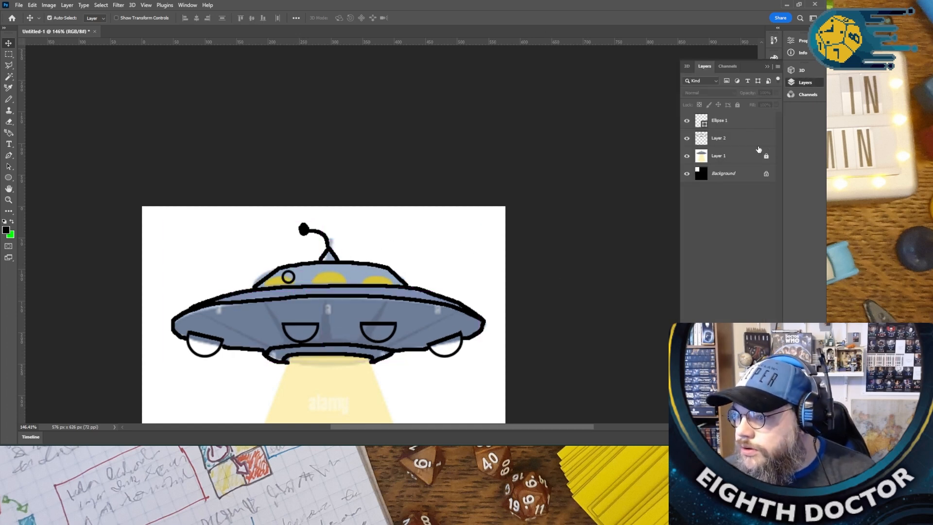
# - Copy the small window circle's Ellipse 1 layer and paste it five times
pyautogui.click(728, 125)
pyautogui.hotkey('ctrl', 'c')
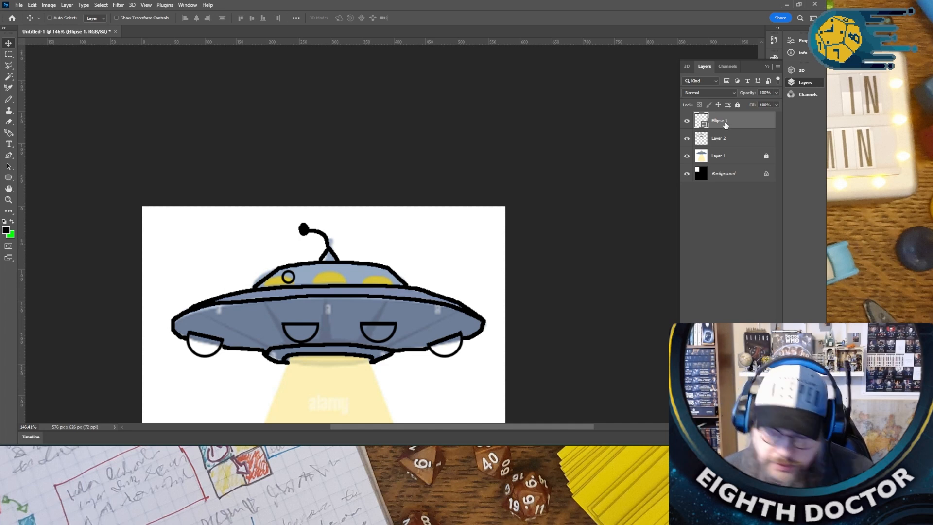
pyautogui.hotkey('ctrl', 'v')
pyautogui.hotkey('ctrl', 'v')
pyautogui.hotkey('ctrl', 'v')
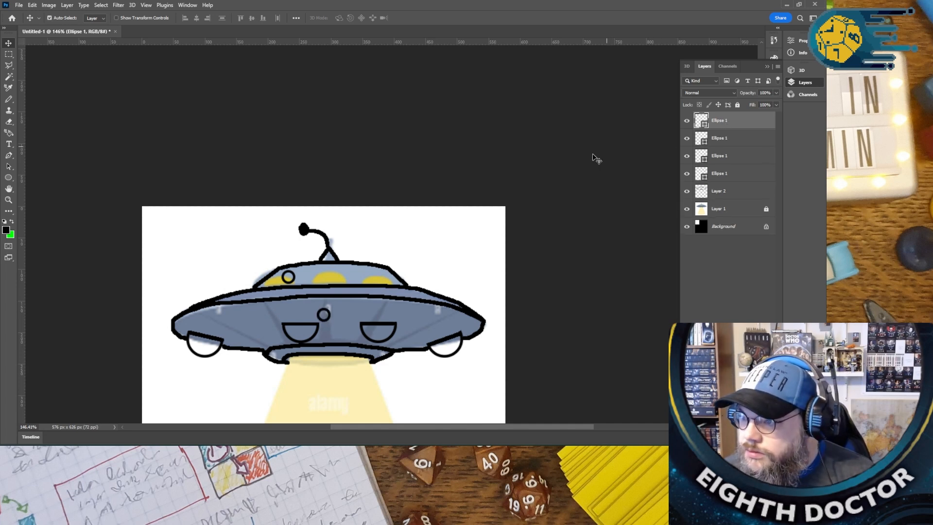
pyautogui.hotkey('ctrl', 'v')
pyautogui.hotkey('ctrl', 'v')
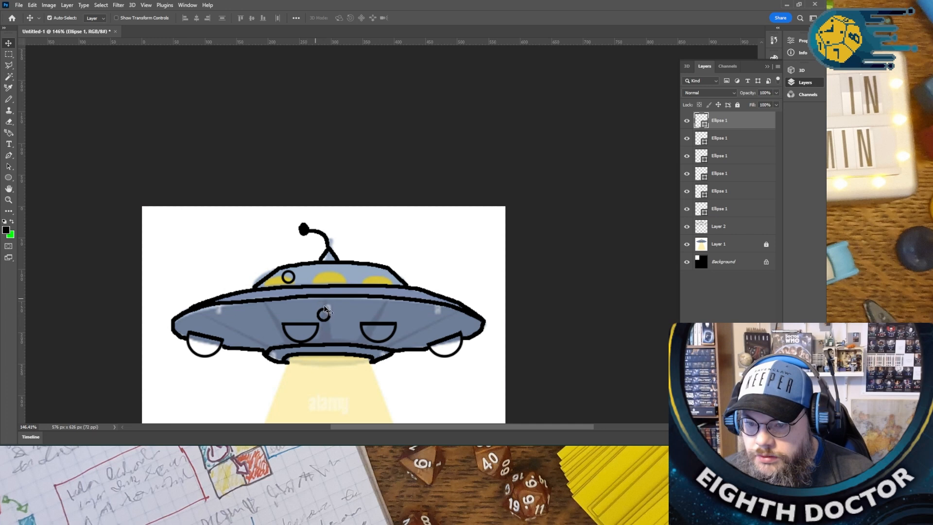
# - Lock Layer 2 and spread the five pasted circles in a row across the dome, to the right of the first window
pyautogui.moveTo(328, 313); pyautogui.dragTo(314, 276)
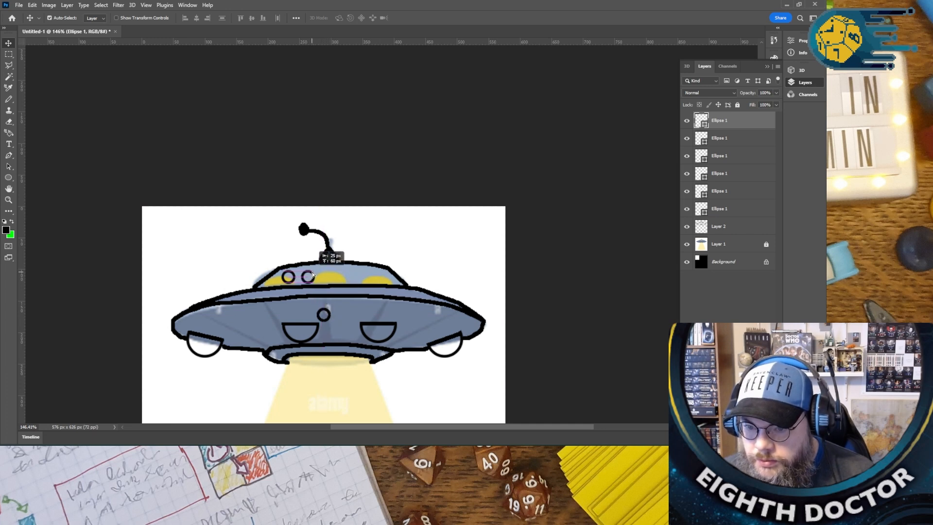
pyautogui.click(757, 229)
pyautogui.click(737, 105)
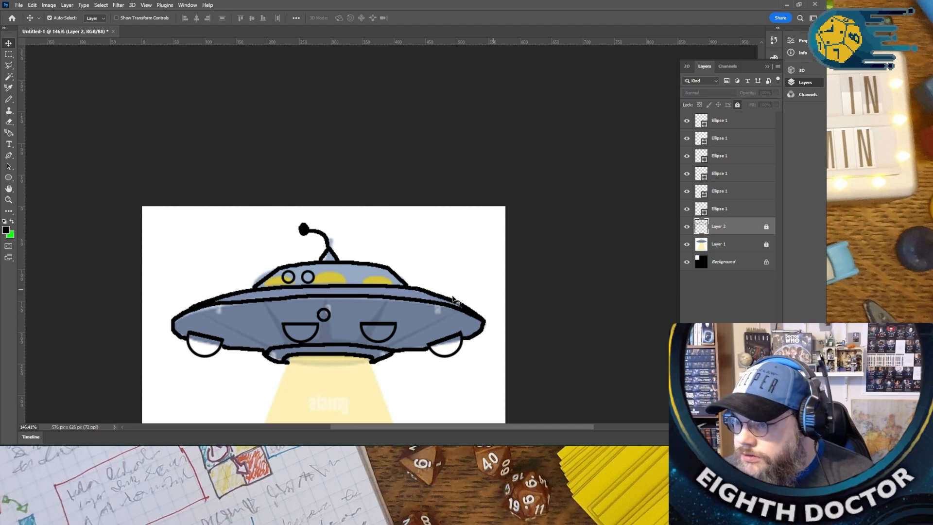
pyautogui.moveTo(329, 319); pyautogui.dragTo(387, 281)
pyautogui.click(335, 280)
# - Align all six window circles on their vertical centres and distribute them evenly in the horizontal direction
pyautogui.click(726, 209)
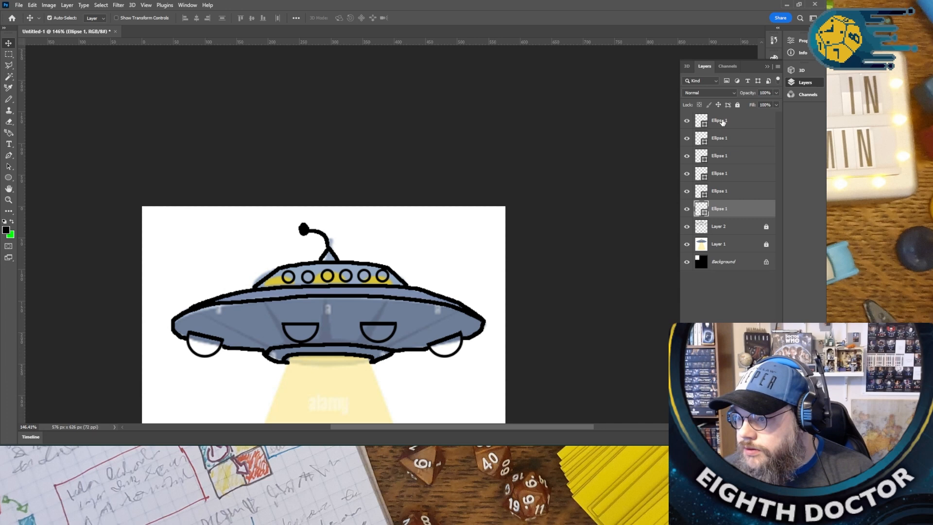
pyautogui.keyDown('shift'); pyautogui.click(723, 121); pyautogui.keyUp('shift')
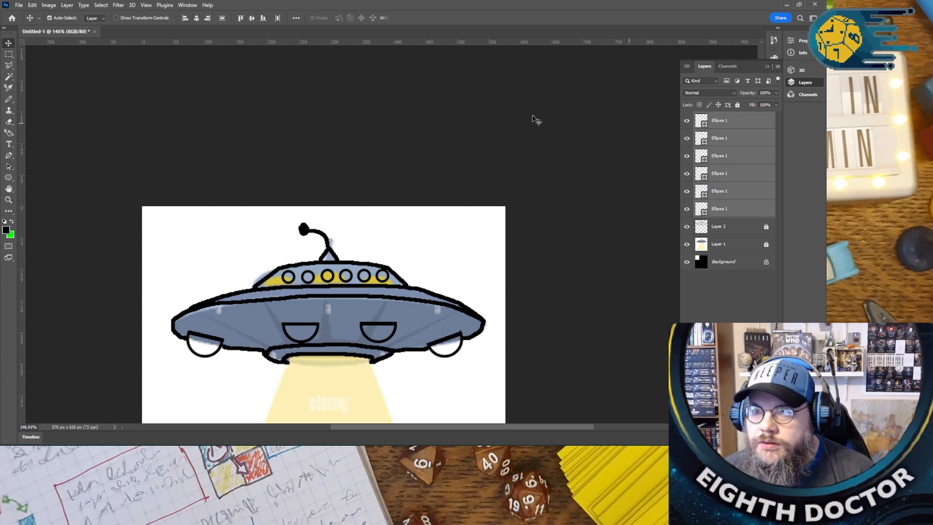
pyautogui.click(251, 19)
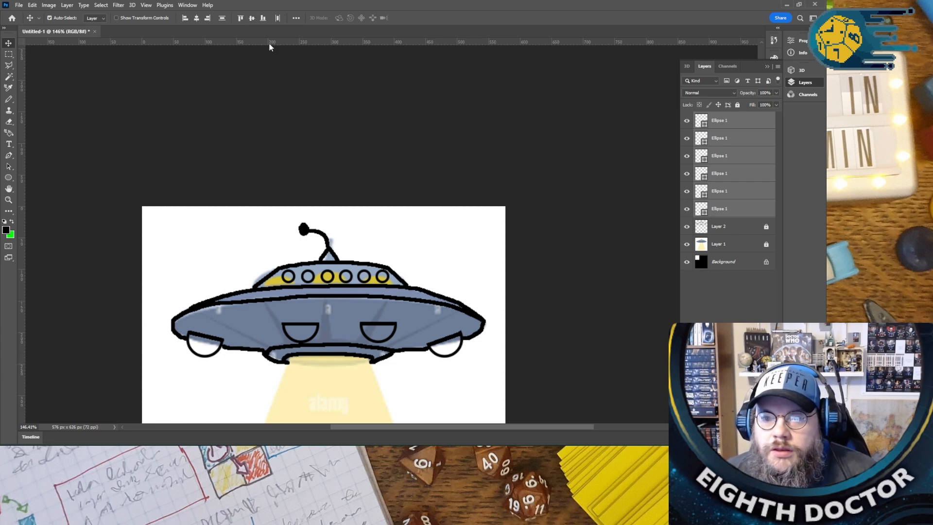
pyautogui.click(278, 18)
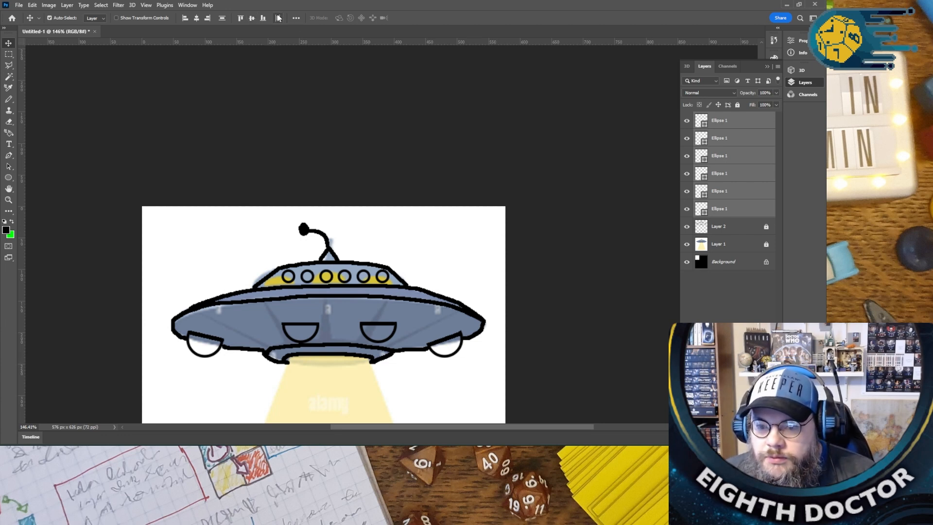
pyautogui.click(408, 148)
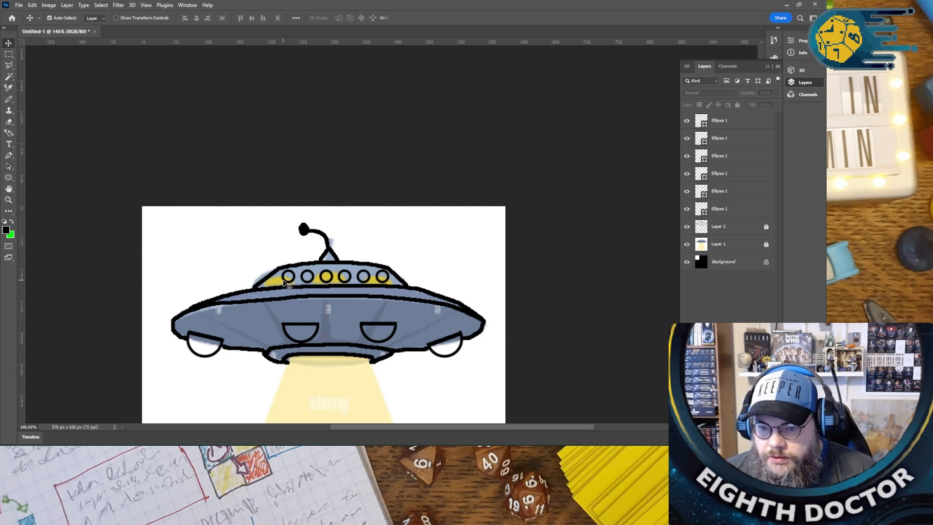
# - Nudge all six window circles together slightly to the left to centre the row in the dome
pyautogui.click(713, 122)
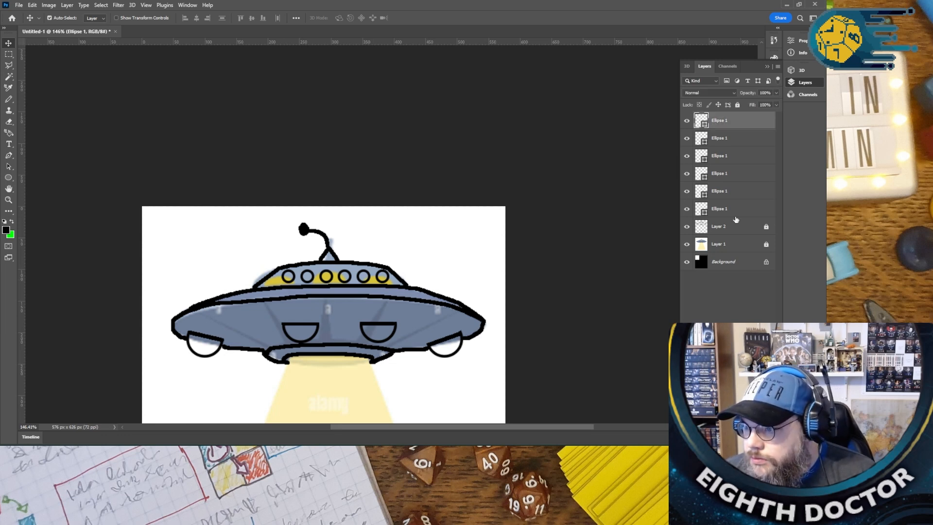
pyautogui.keyDown('shift'); pyautogui.click(729, 213); pyautogui.keyUp('shift')
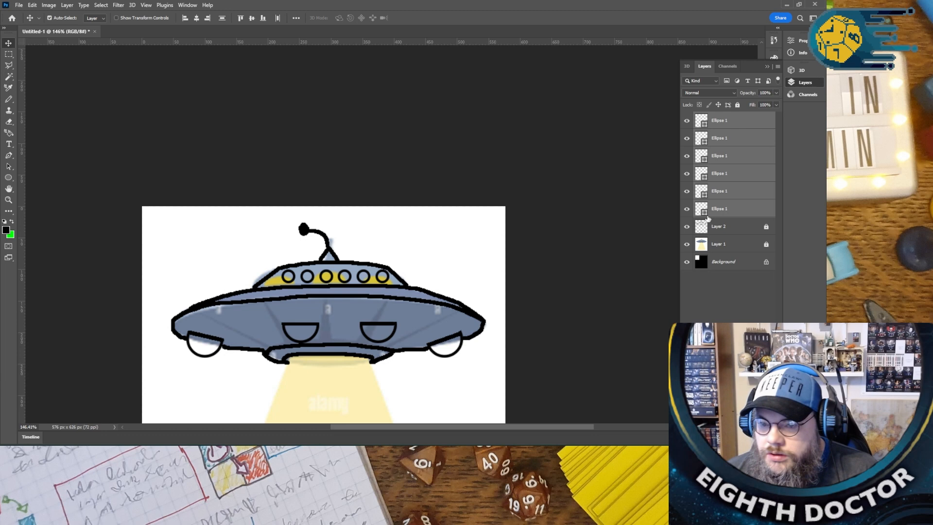
pyautogui.press('Left')
pyautogui.press('Left')
pyautogui.press('Left')
pyautogui.press('Left')
pyautogui.press('Left')
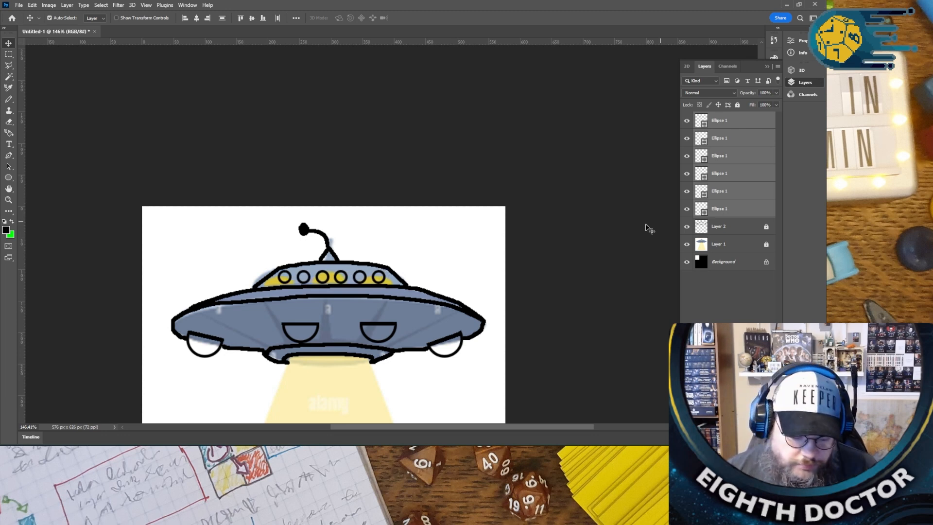
pyautogui.click(554, 275)
# - Nudge the fourth, fifth and sixth window circles upward to follow the dome's curve, raising the fourth the most
pyautogui.scroll(7, 377, 249)
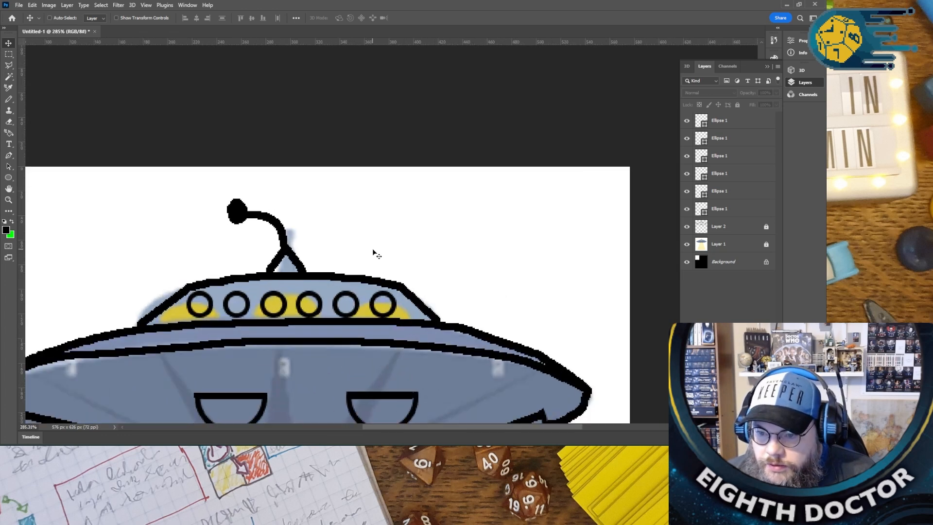
pyautogui.scroll(2, 374, 250)
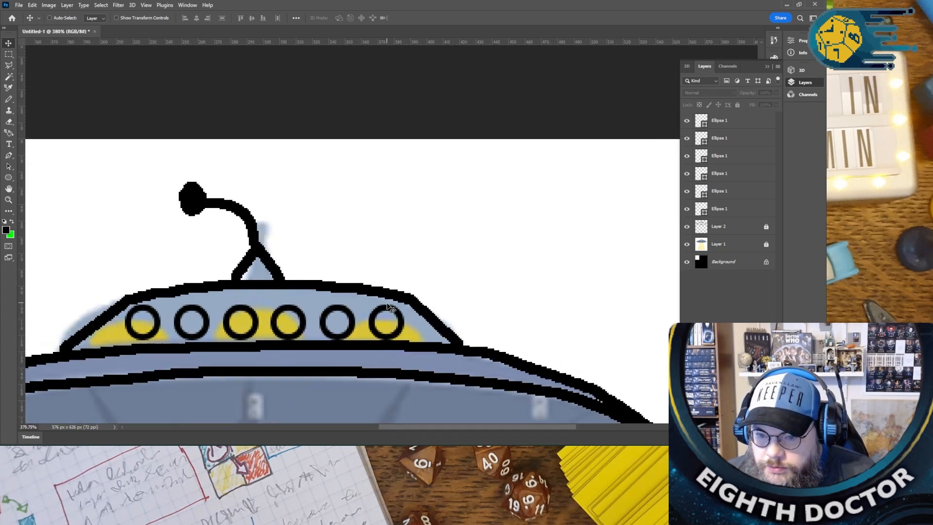
pyautogui.click(343, 312)
pyautogui.press('Up')
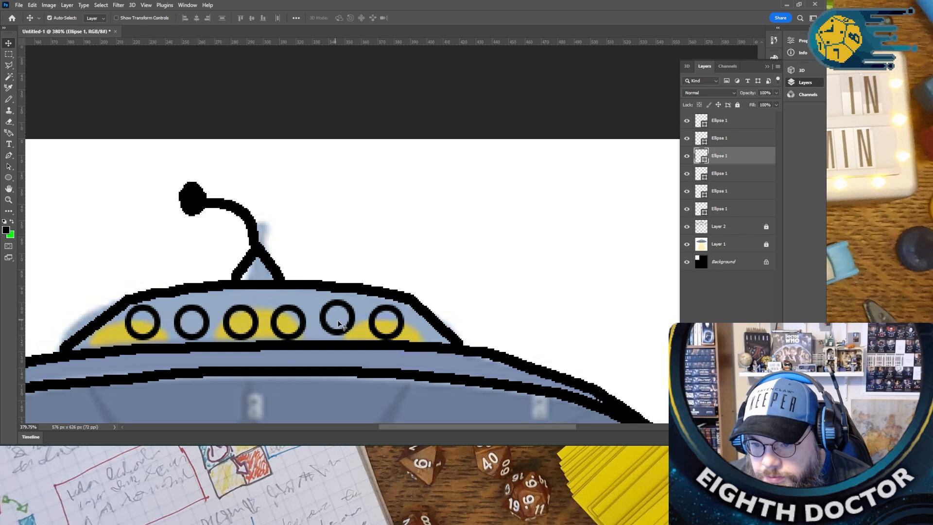
pyautogui.click(393, 310)
pyautogui.press('Up')
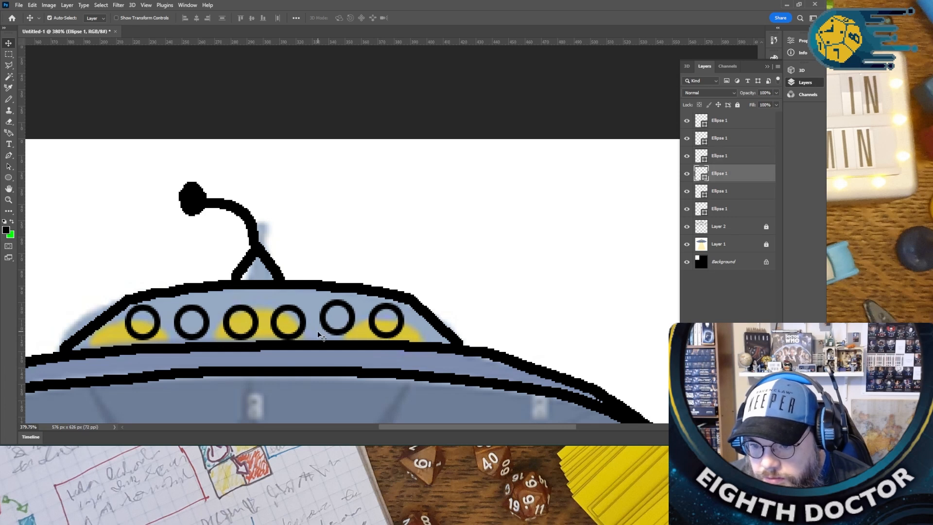
pyautogui.click(297, 315)
pyautogui.press('Up')
pyautogui.press('Up')
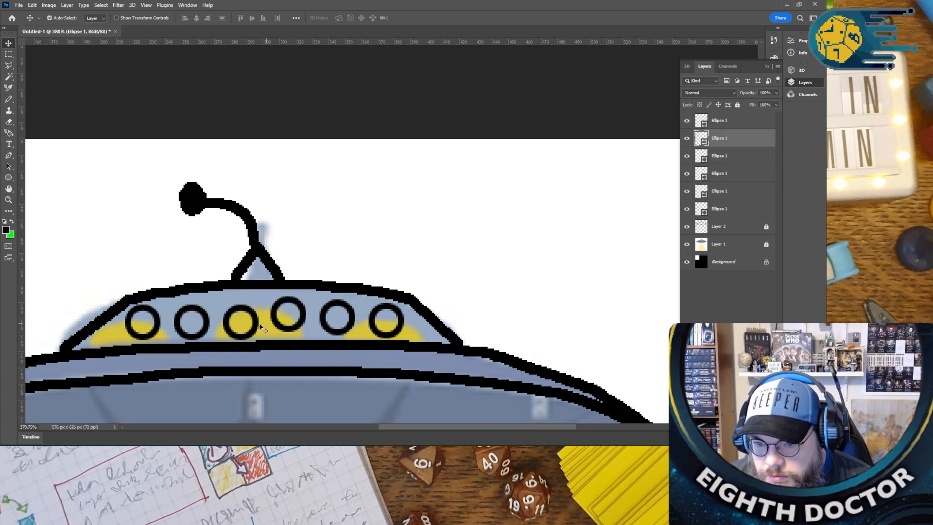
# - Nudge the third and second window circles upward to mirror the arc of the circles on the dome's other half
pyautogui.click(245, 312)
pyautogui.press('Up')
pyautogui.press('Up')
pyautogui.press('Up')
pyautogui.press('Up')
pyautogui.click(193, 313)
pyautogui.press('Up')
pyautogui.press('Up')
pyautogui.press('Up')
# - Nudge the leftmost window circle slightly down to sit lower on the arc
pyautogui.click(148, 339)
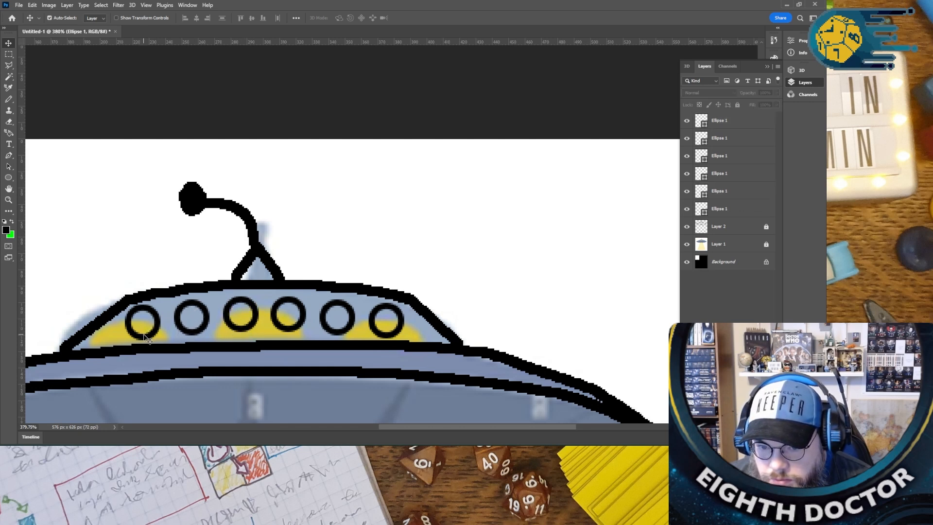
pyautogui.click(151, 339)
pyautogui.press('Up')
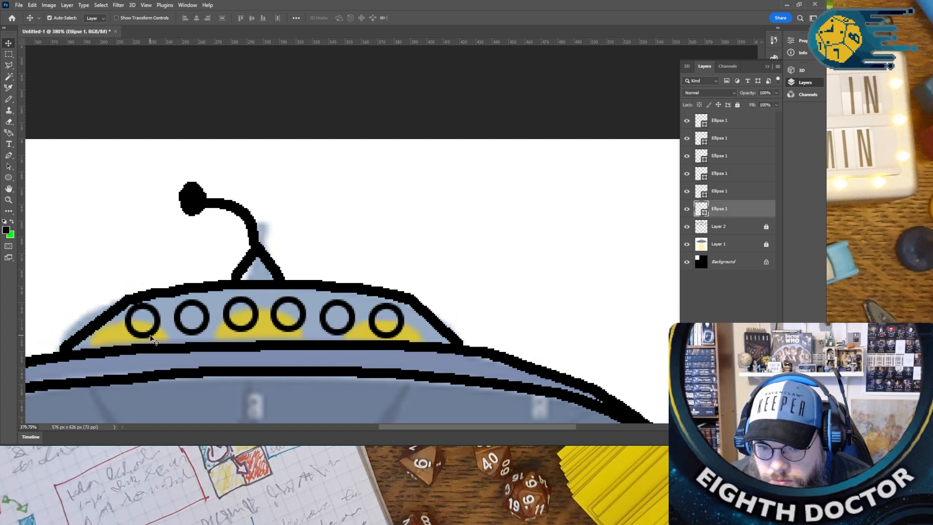
pyautogui.press('Down')
pyautogui.press('Down')
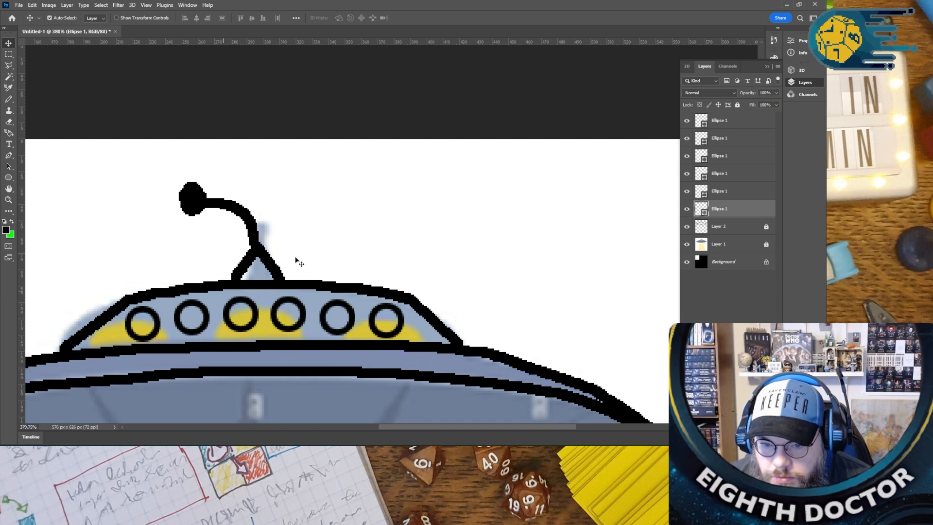
pyautogui.click(397, 225)
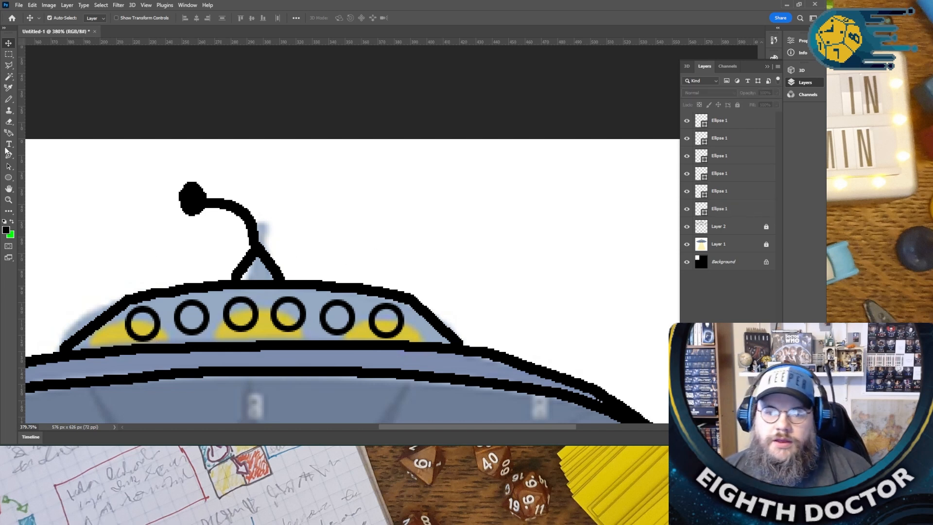
# - Add a duplicate window circle across each sloping end of the dome, first on the right edge and one on the left
pyautogui.click(10, 178)
pyautogui.click(9, 43)
pyautogui.click(404, 331)
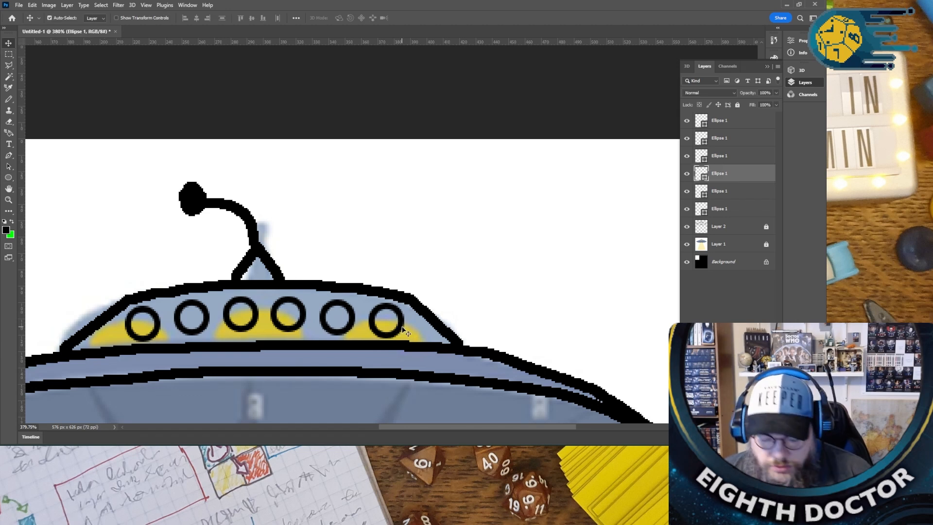
pyautogui.moveTo(402, 329); pyautogui.dragTo(440, 316)
pyautogui.press('ctrl')
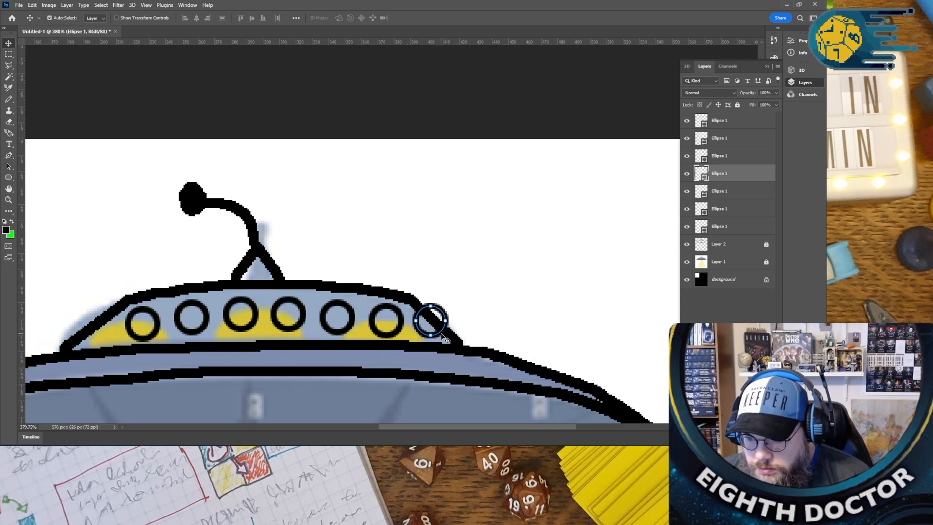
pyautogui.press('ctrl')
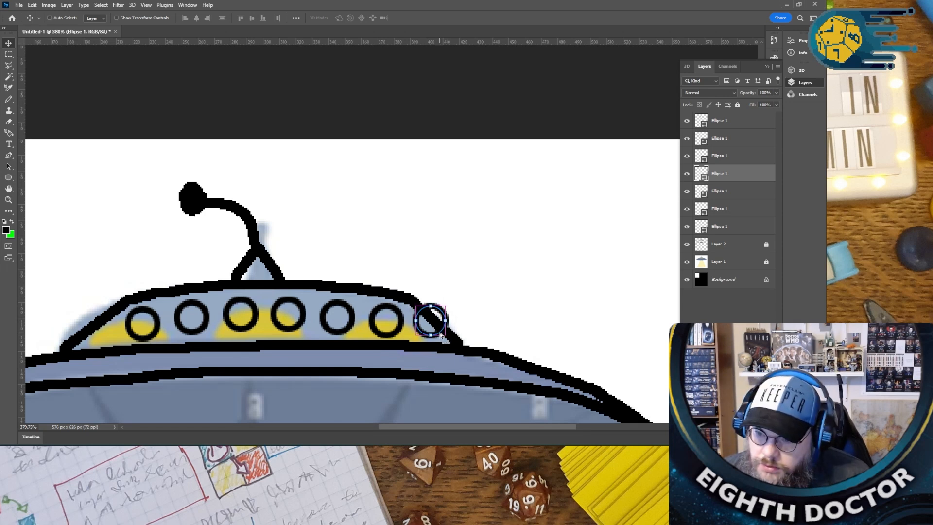
pyautogui.click(444, 313)
pyautogui.moveTo(445, 313)
pyautogui.mouseDown()
pyautogui.moveTo(372, 301)
pyautogui.moveTo(446, 309)
pyautogui.mouseUp()
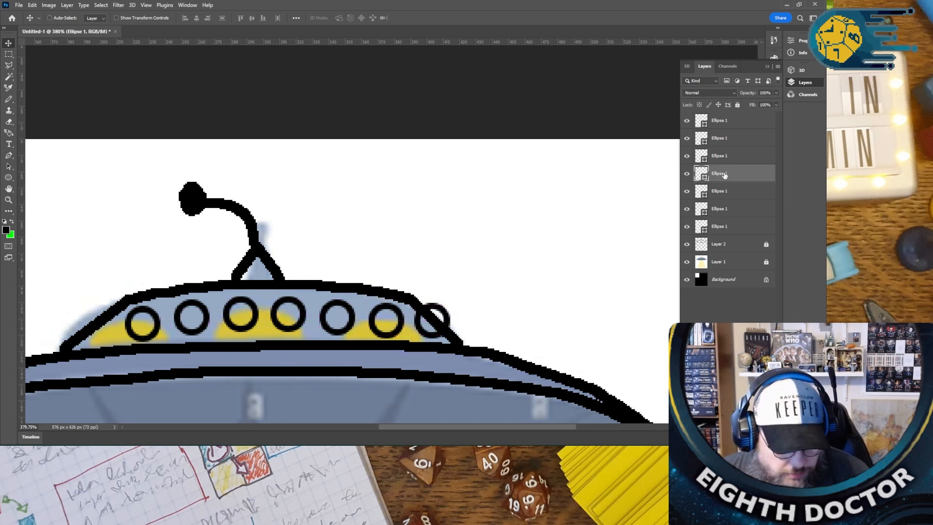
pyautogui.hotkey('ctrl', 'v')
pyautogui.moveTo(370, 267); pyautogui.dragTo(96, 314)
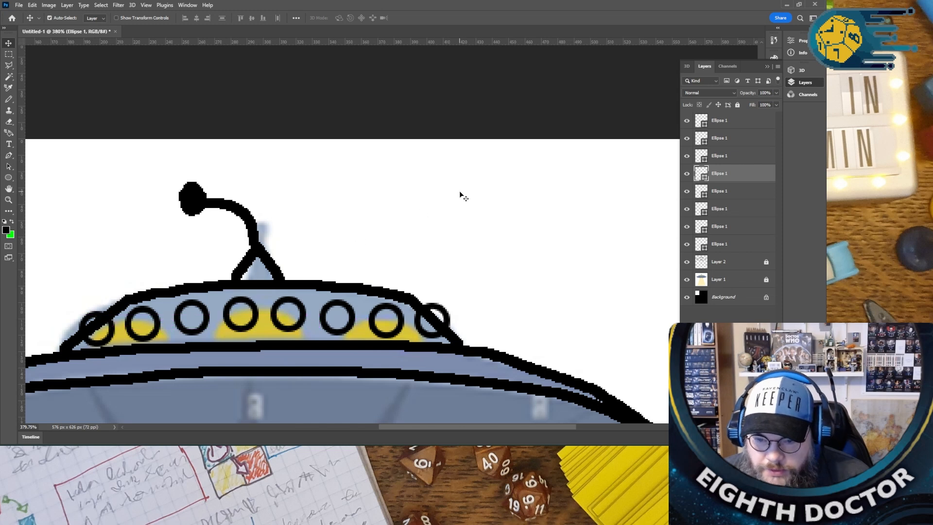
# - Nudge the second circle from the left and the two central circles slightly up to smooth the arc of windows
pyautogui.click(152, 312)
pyautogui.click(432, 340)
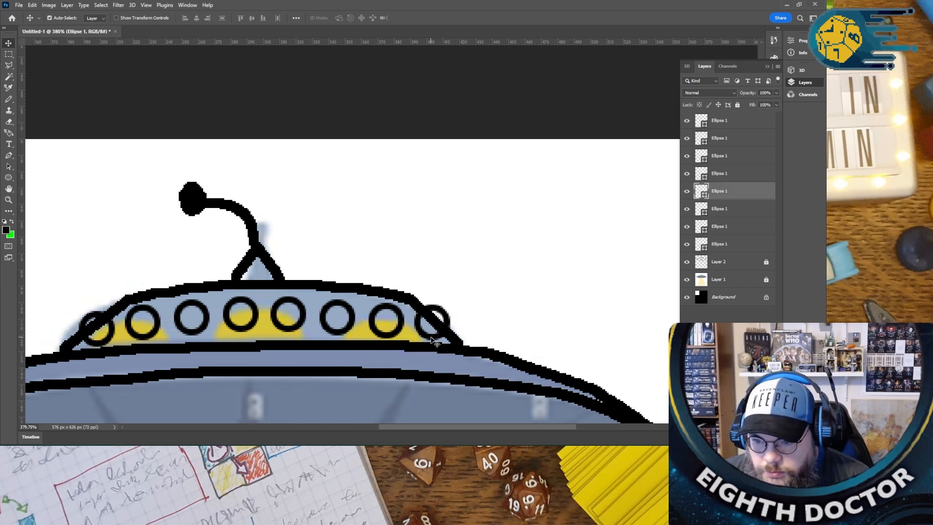
pyautogui.click(519, 310)
pyautogui.click(295, 307)
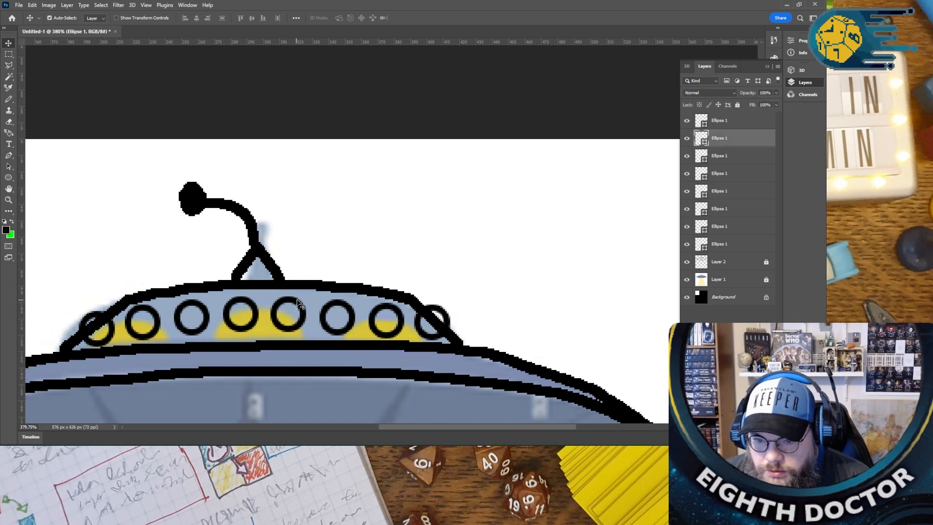
pyautogui.click(245, 304)
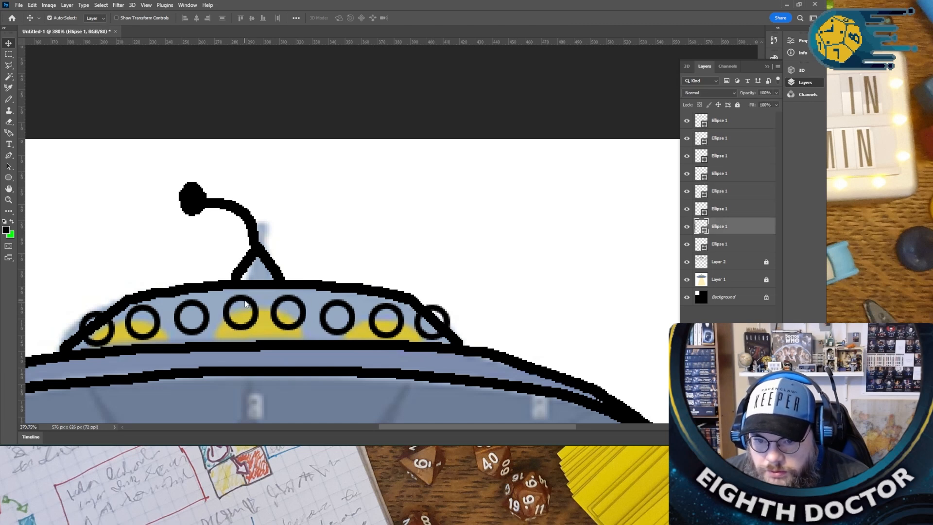
pyautogui.click(449, 268)
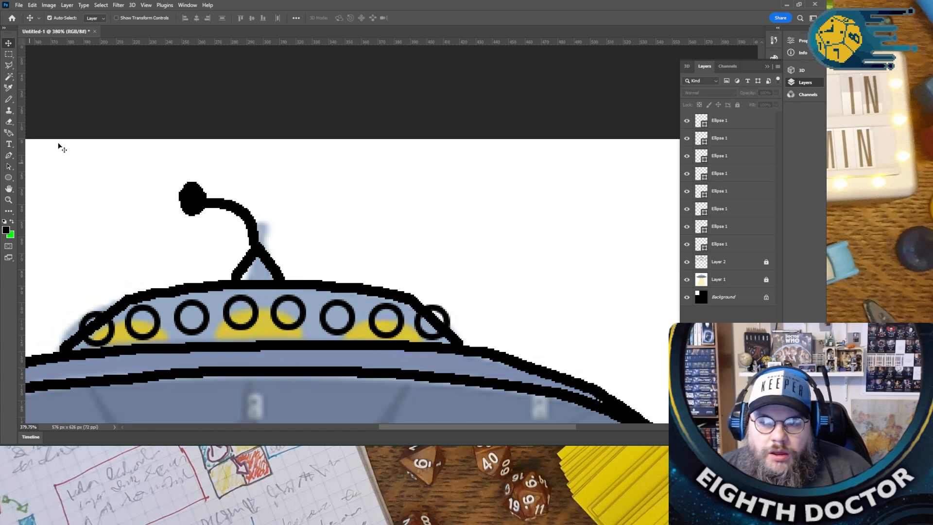
# - Merge the eight Ellipse 1 layers into a single shape layer and activate the Eraser tool
pyautogui.click(726, 126)
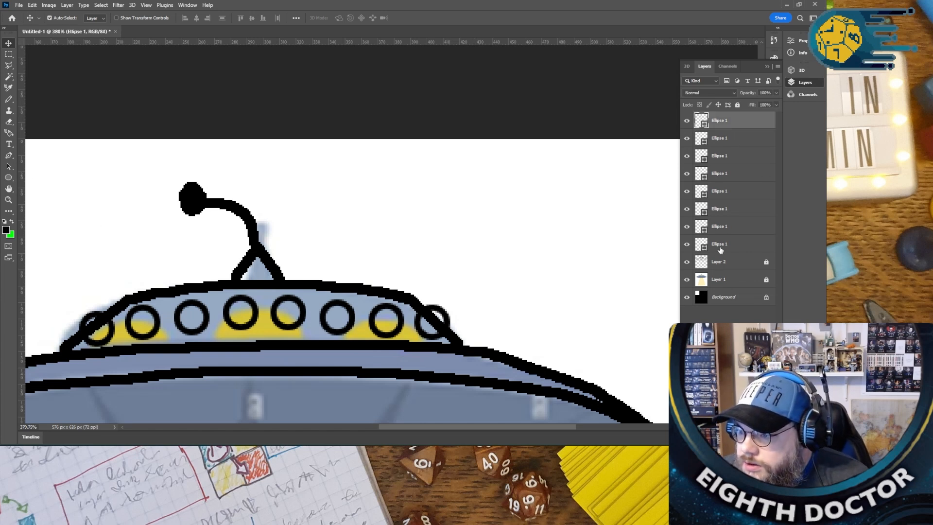
pyautogui.keyDown('shift'); pyautogui.click(721, 248); pyautogui.keyUp('shift')
pyautogui.rightClick(720, 249)
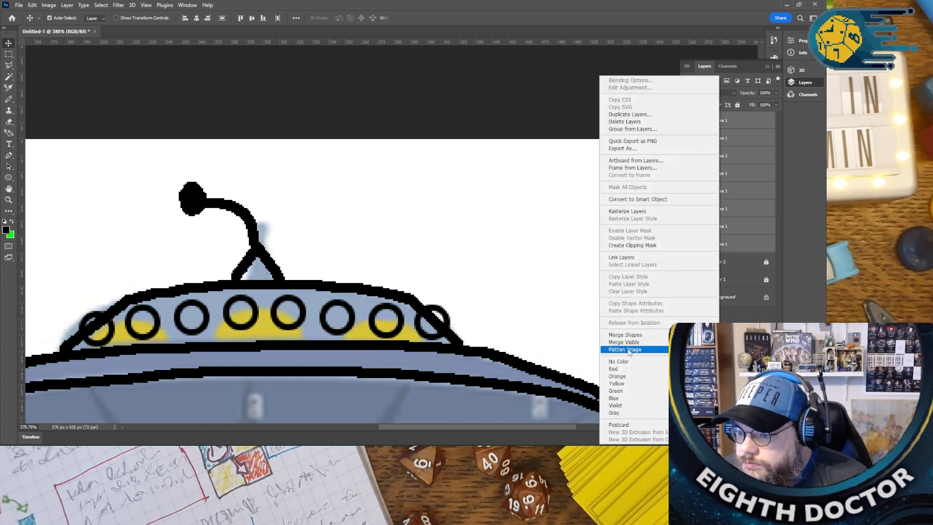
pyautogui.click(641, 340)
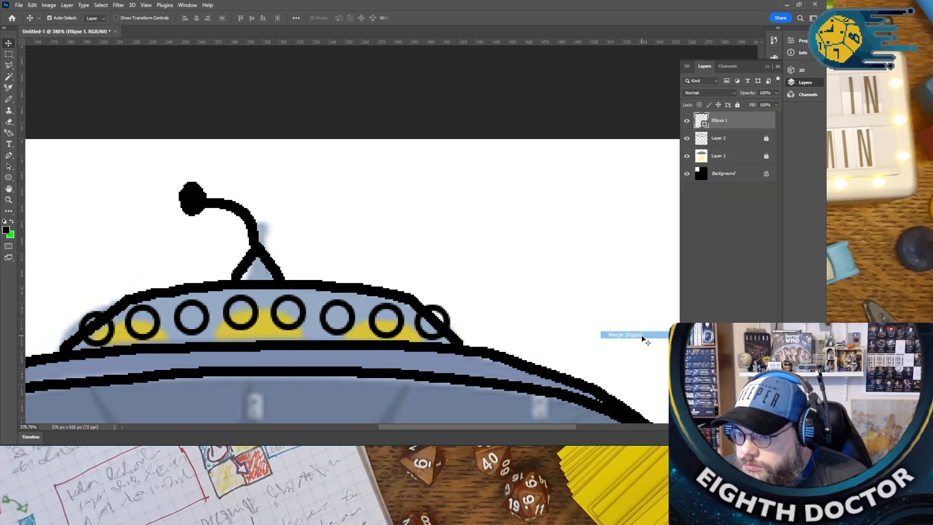
pyautogui.click(9, 121)
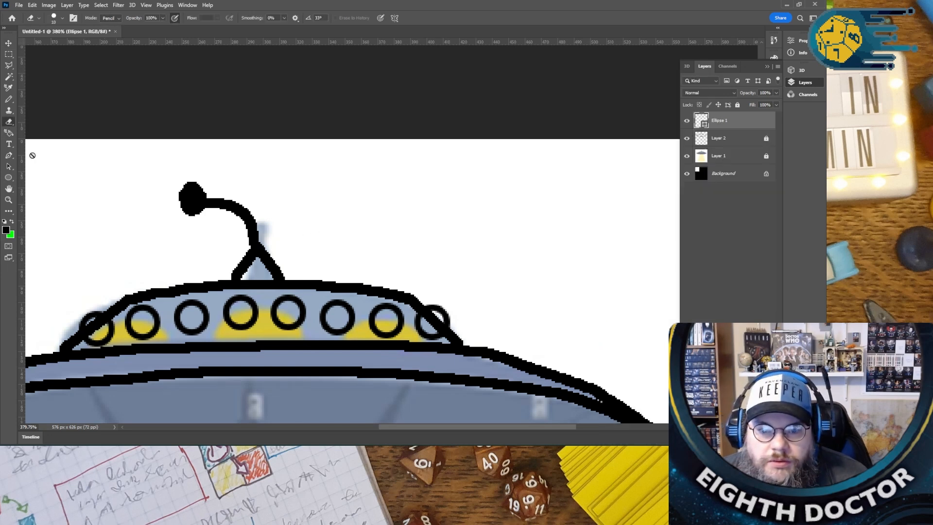
# - Rasterize the merged Ellipse 1 shape layer and erase the parts of the two outermost window circles outside the dome outline
pyautogui.click(96, 316)
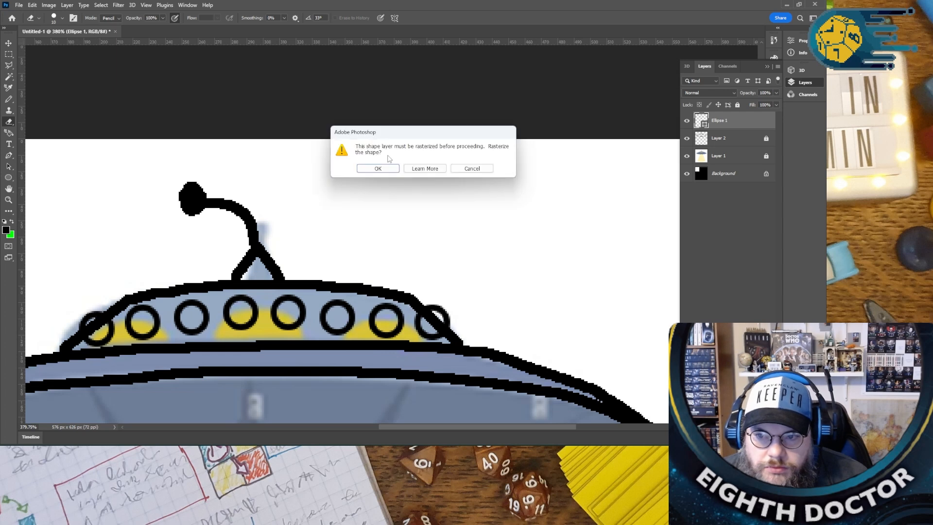
pyautogui.click(380, 170)
pyautogui.moveTo(105, 307); pyautogui.dragTo(99, 313)
pyautogui.keyDown('shift'); pyautogui.click(73, 332); pyautogui.keyUp('shift')
pyautogui.click(422, 303)
pyautogui.keyDown('shift'); pyautogui.click(453, 324); pyautogui.keyUp('shift')
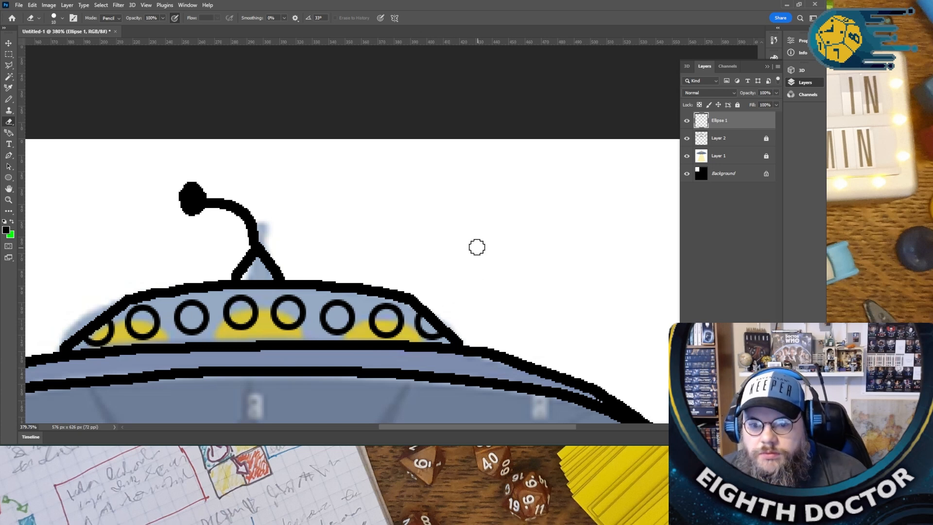
# - Merge the window layer Ellipse 1 with the outline layer Layer 2
pyautogui.scroll(-4, 476, 247)
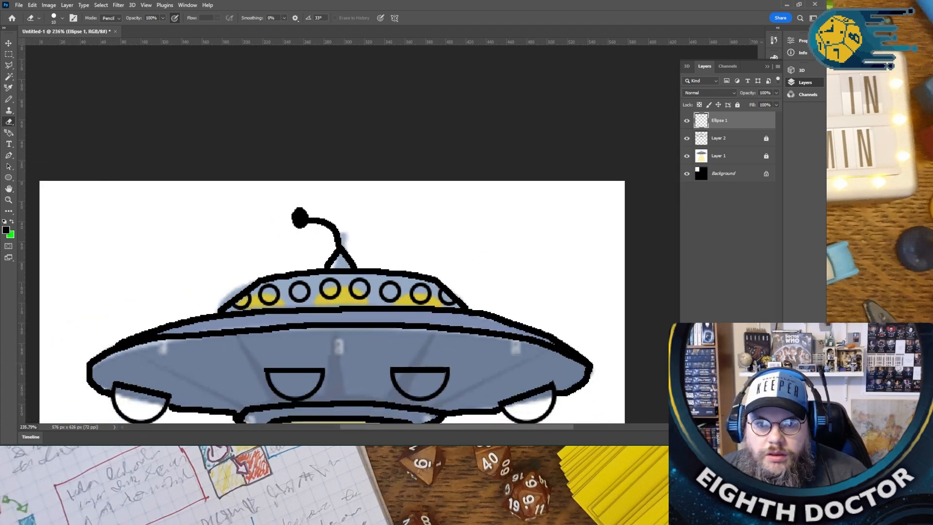
pyautogui.click(8, 44)
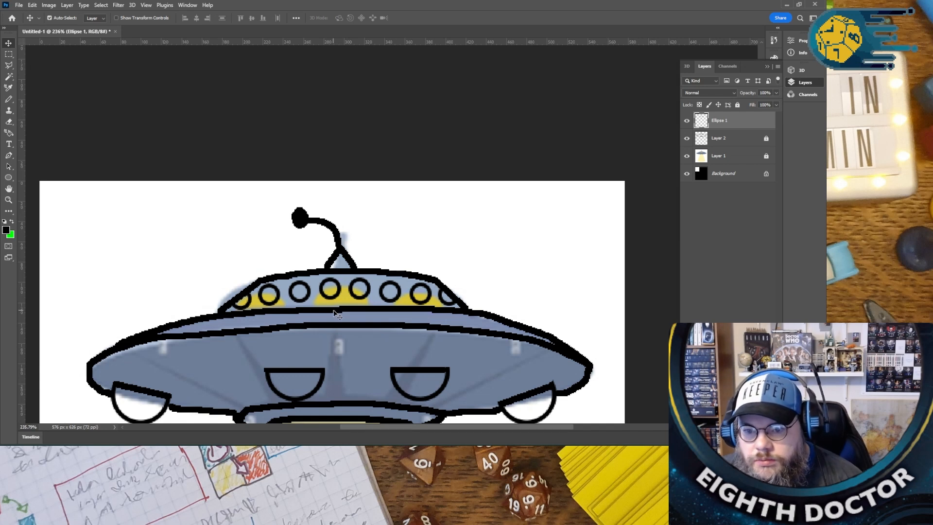
pyautogui.click(456, 256)
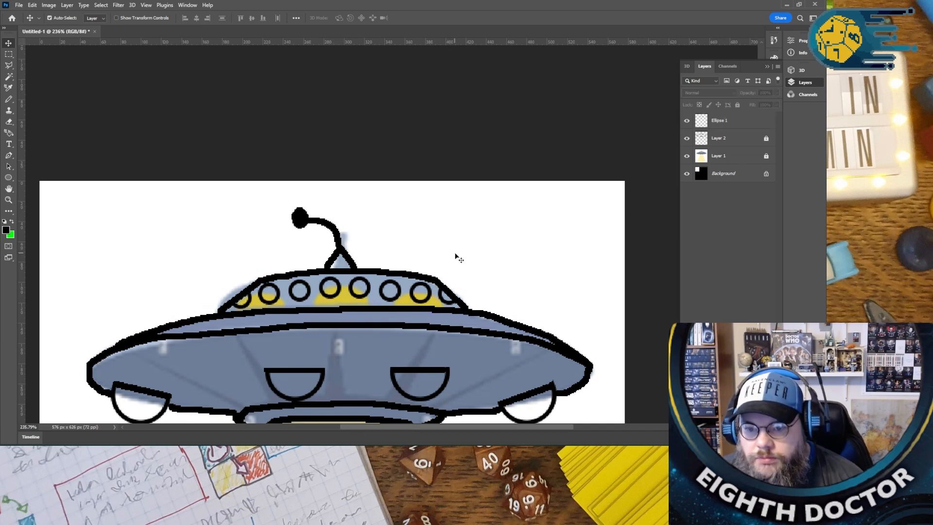
pyautogui.click(731, 122)
pyautogui.keyDown('shift'); pyautogui.click(732, 140); pyautogui.keyUp('shift')
pyautogui.rightClick(733, 140)
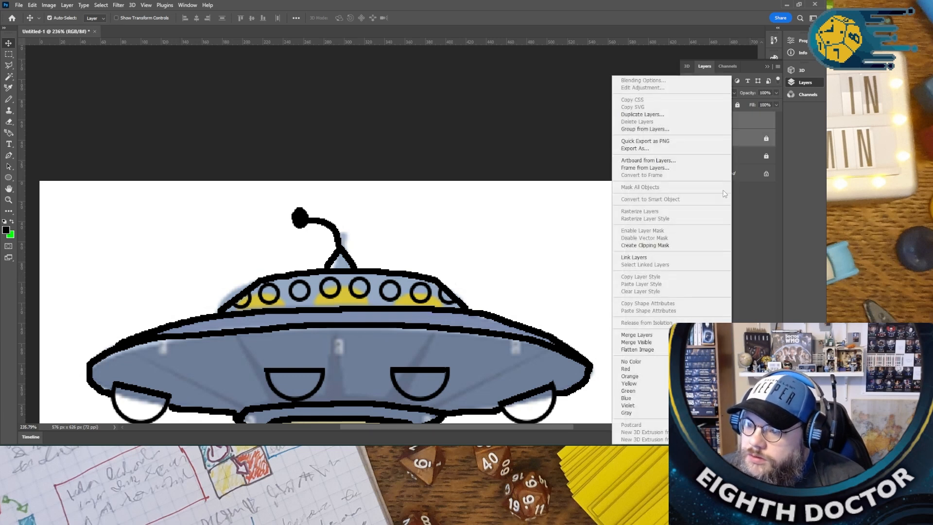
pyautogui.click(661, 335)
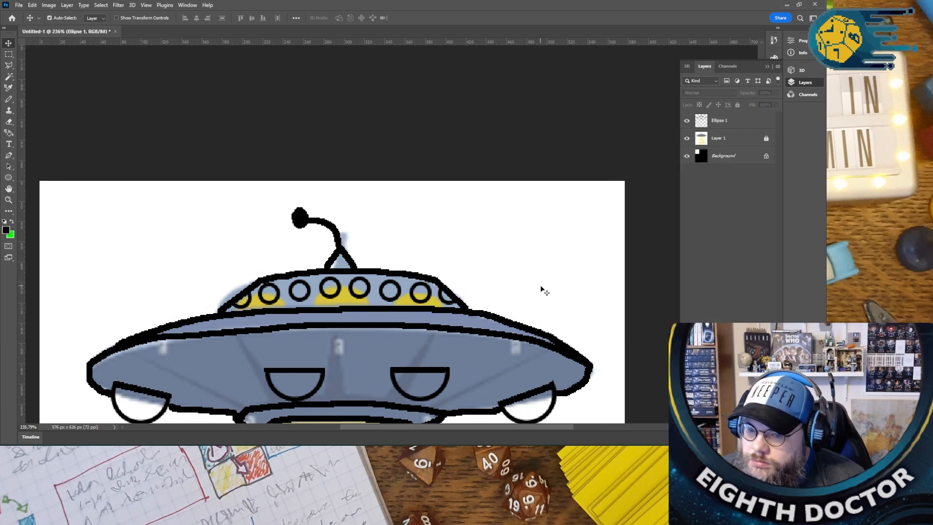
# - Draw a floating black stick figure with head, body, arms and legs inside the light beam on the Ellipse 1 layer with the Pencil tool
pyautogui.scroll(-5, 547, 291)
pyautogui.scroll(-10, 549, 290)
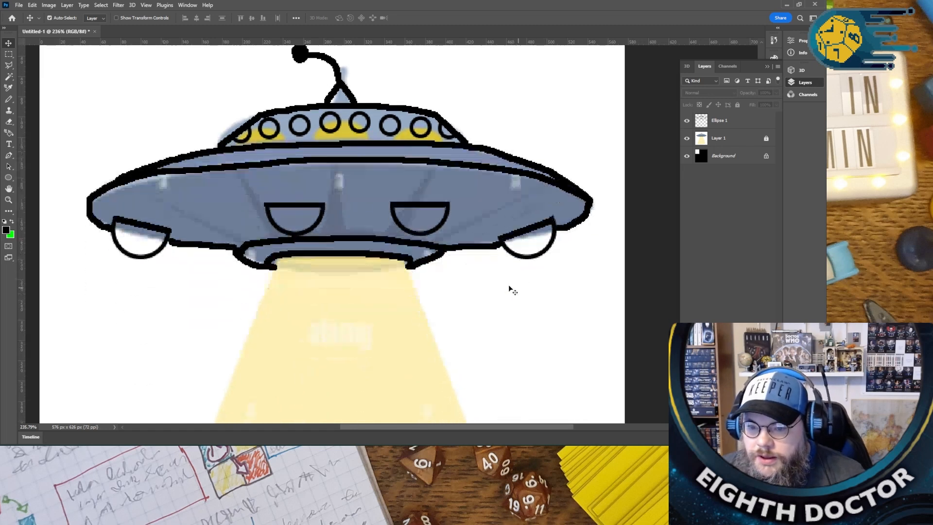
pyautogui.hotkey('ctrl', '0')
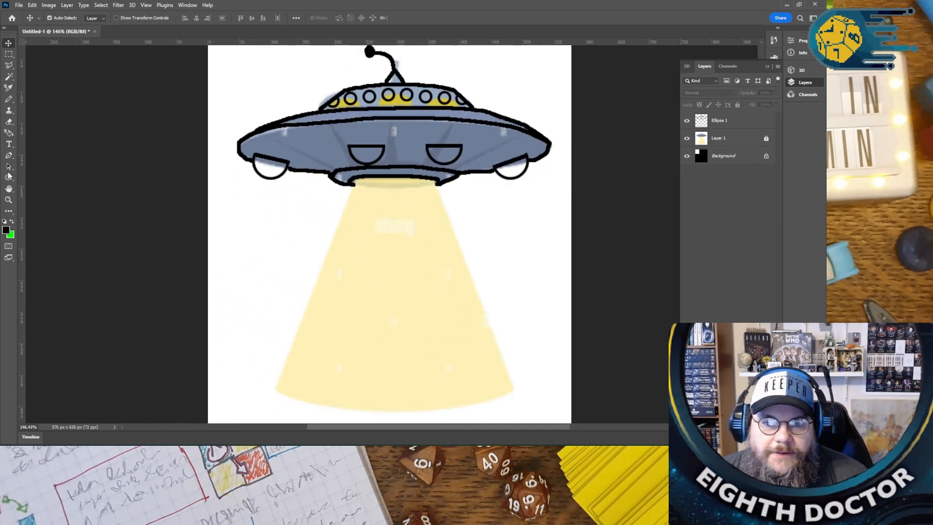
pyautogui.click(12, 222)
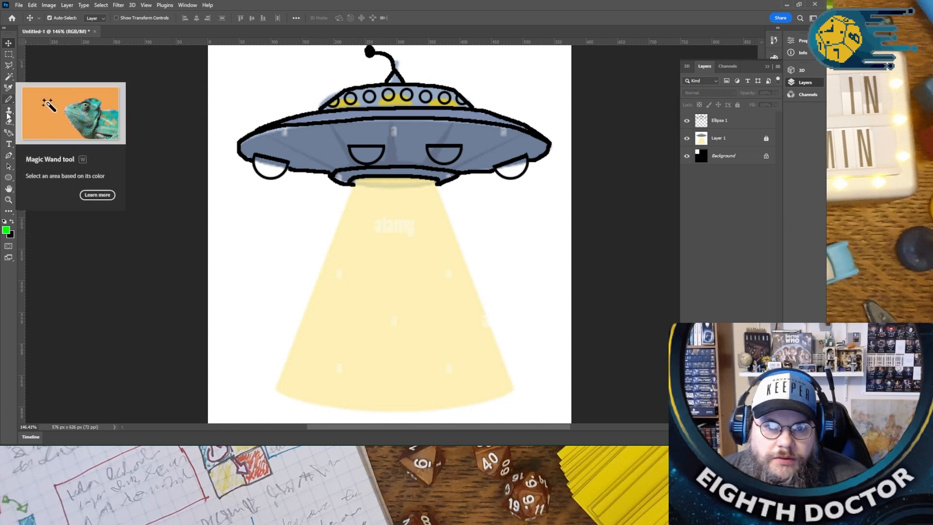
pyautogui.click(12, 222)
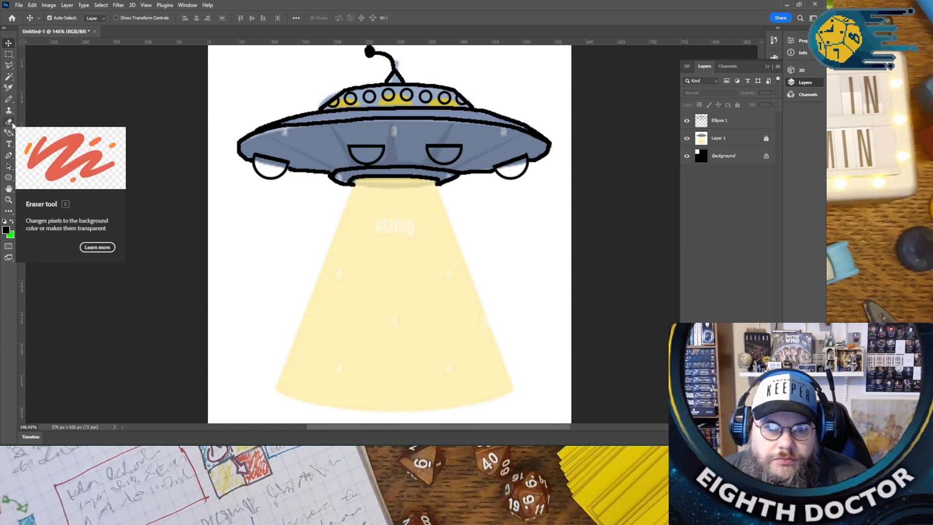
pyautogui.click(9, 99)
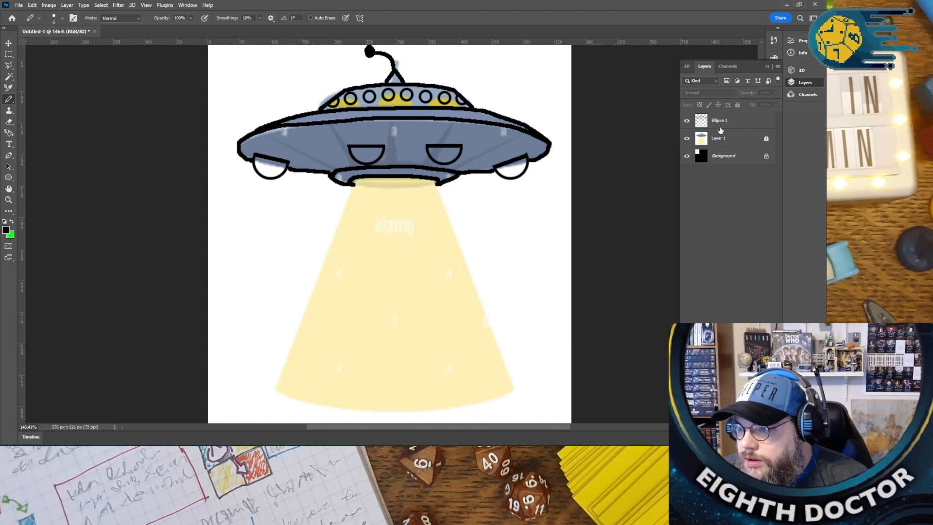
pyautogui.click(719, 124)
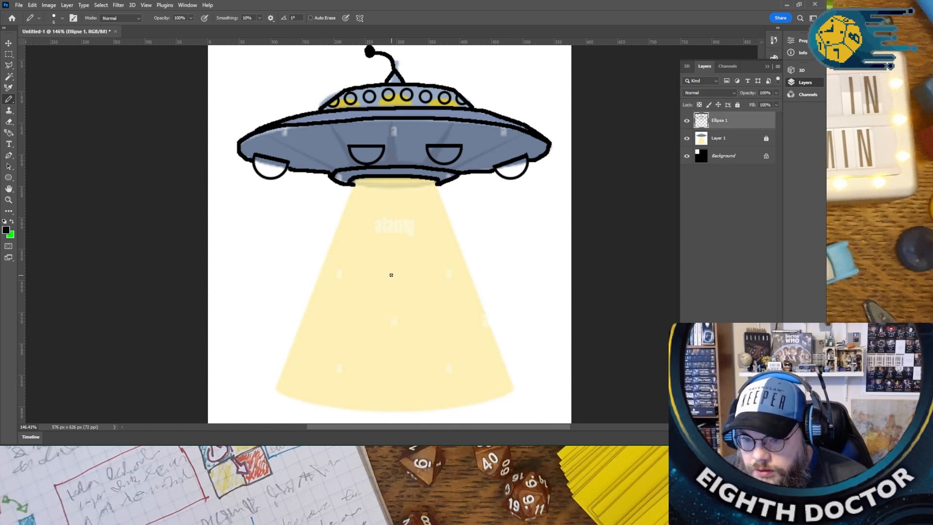
pyautogui.moveTo(398, 272); pyautogui.dragTo(397, 290)
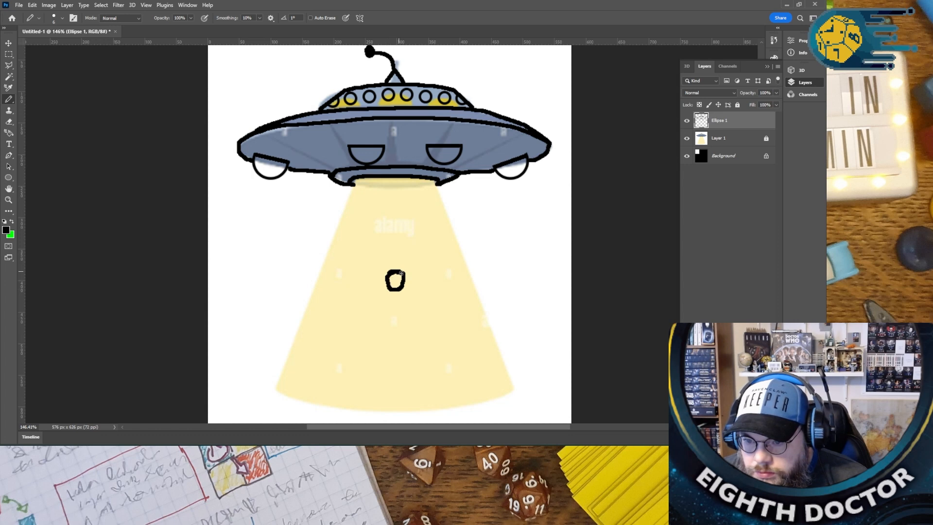
pyautogui.moveTo(390, 290); pyautogui.dragTo(387, 276)
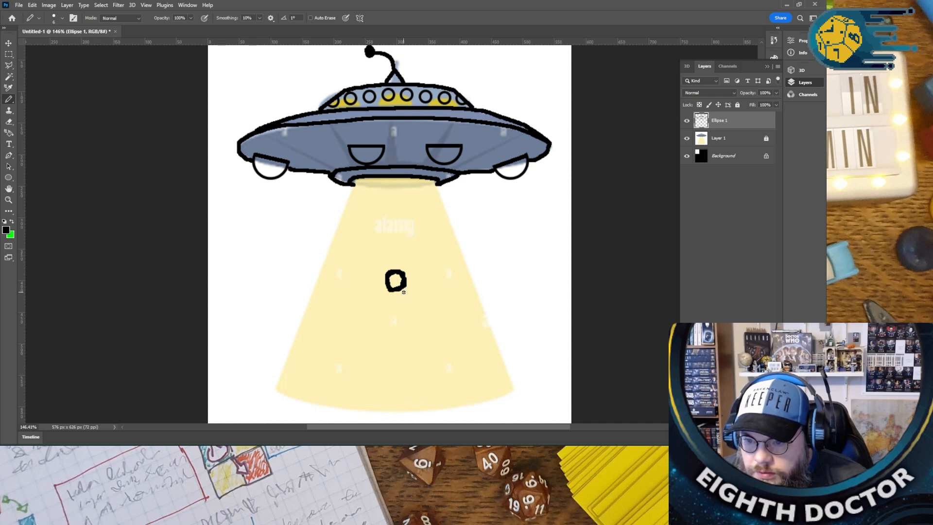
pyautogui.moveTo(402, 289)
pyautogui.mouseDown()
pyautogui.moveTo(424, 309)
pyautogui.moveTo(428, 334)
pyautogui.moveTo(438, 311)
pyautogui.moveTo(452, 316)
pyautogui.mouseUp()
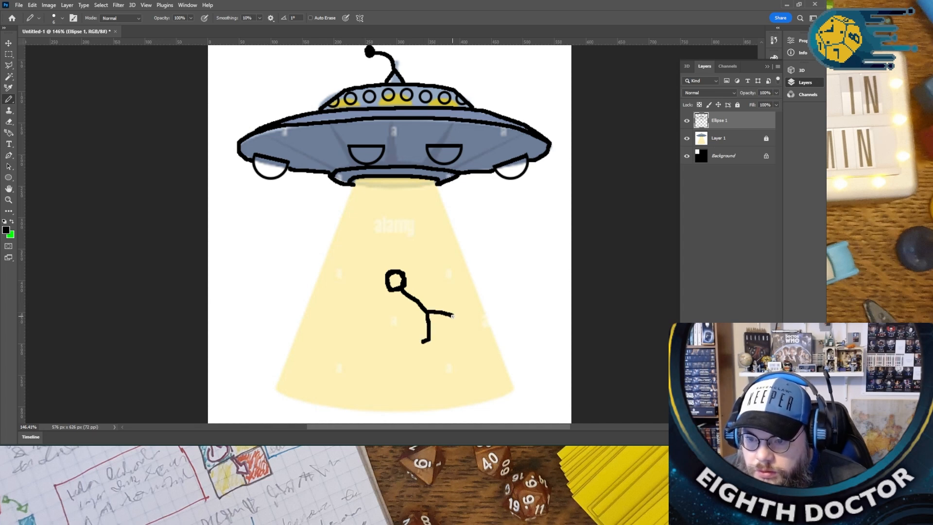
pyautogui.moveTo(423, 281); pyautogui.dragTo(399, 308)
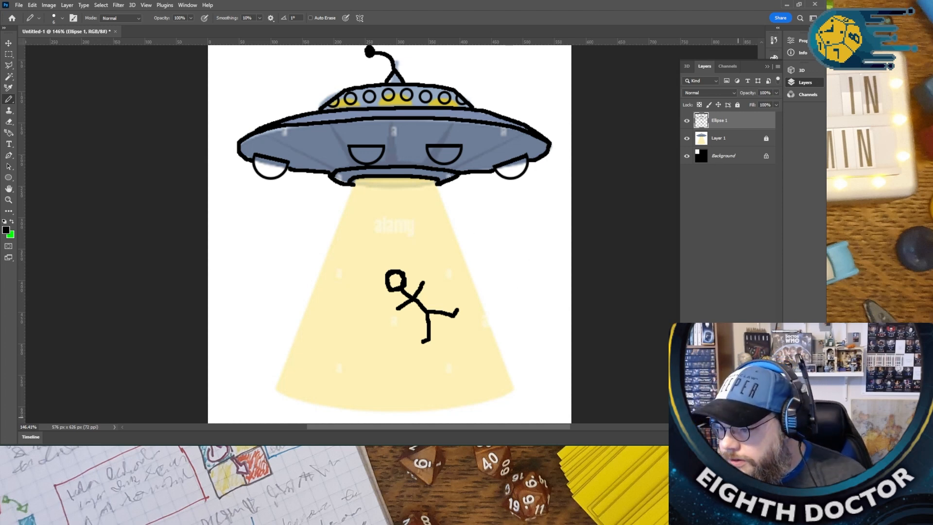
# - Add a new layer above Ellipse 1 with its fill at 50%, and make green the foreground colour
pyautogui.hotkey('ctrl', 'shift', 'alt', 'n')
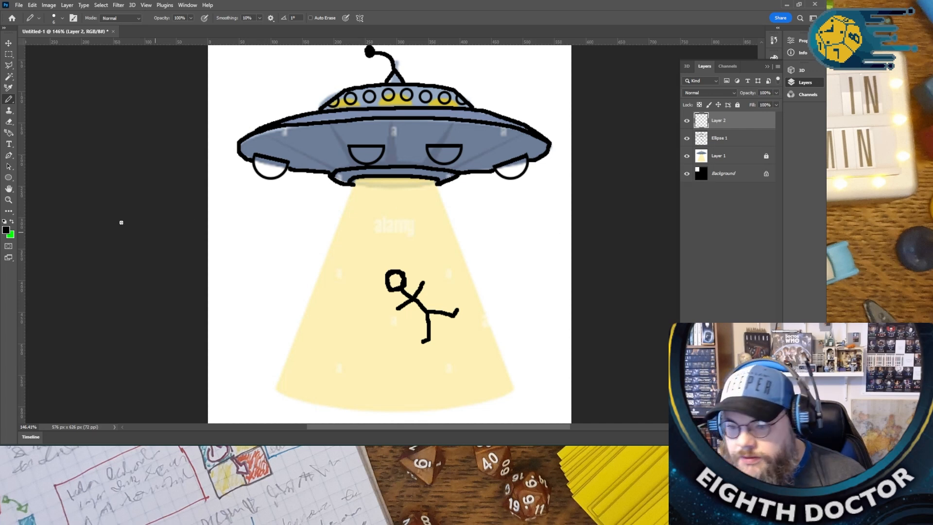
pyautogui.click(12, 223)
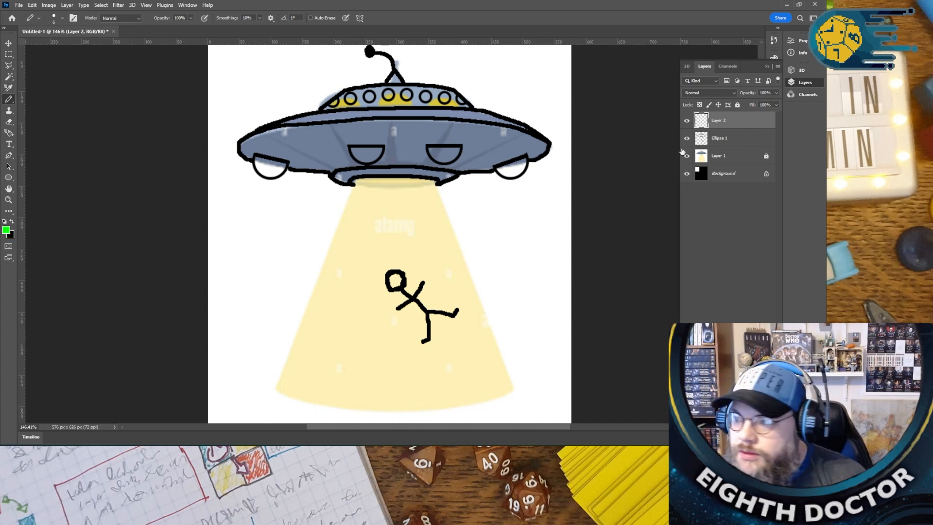
pyautogui.click(776, 105)
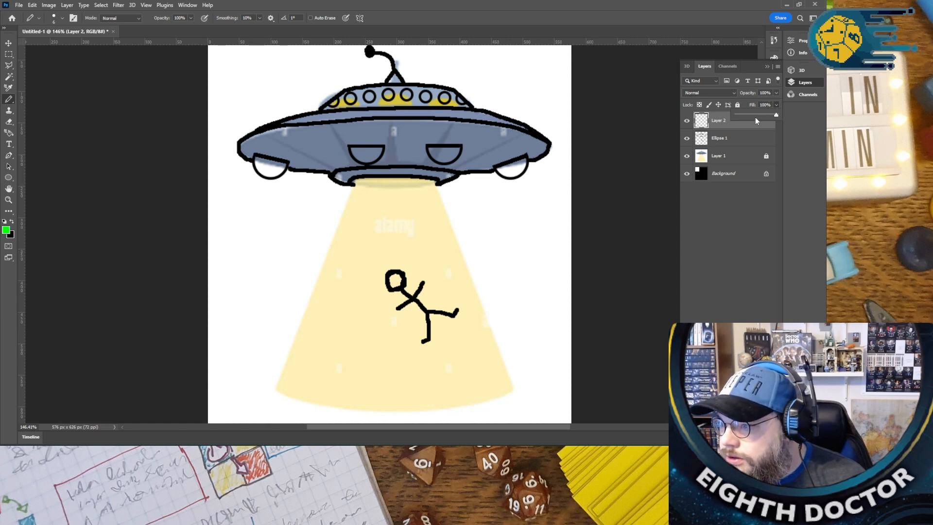
pyautogui.moveTo(754, 118); pyautogui.dragTo(757, 116)
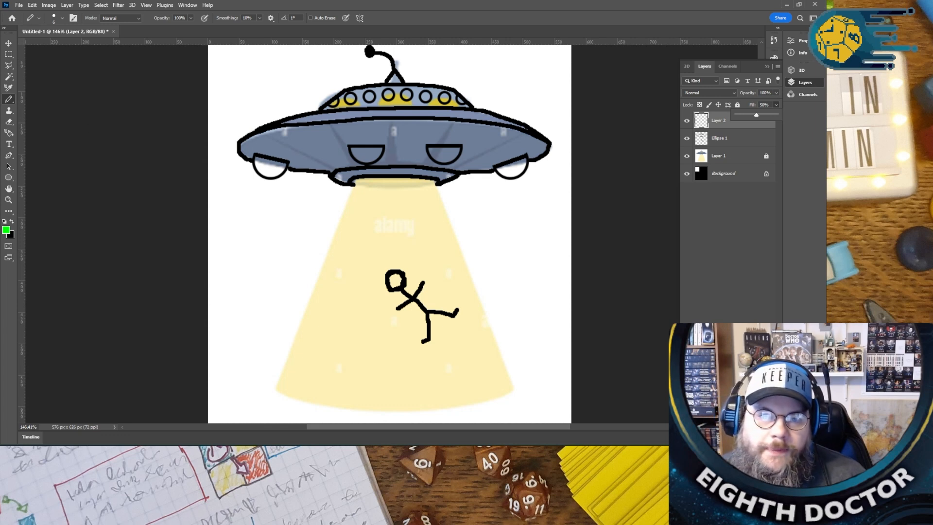
# - Draw a black line on the Ellipse 1 layer to close the lower edge of the hull opening above the beam
pyautogui.click(723, 137)
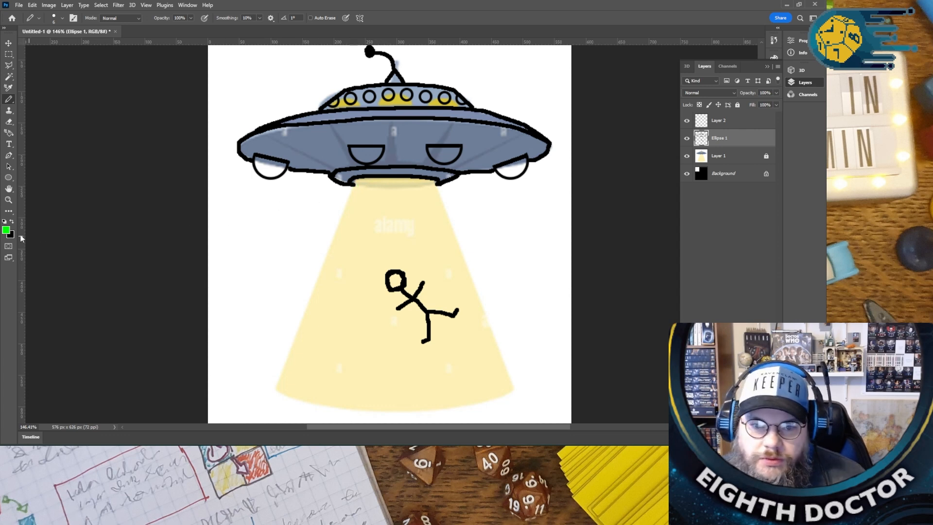
pyautogui.click(11, 222)
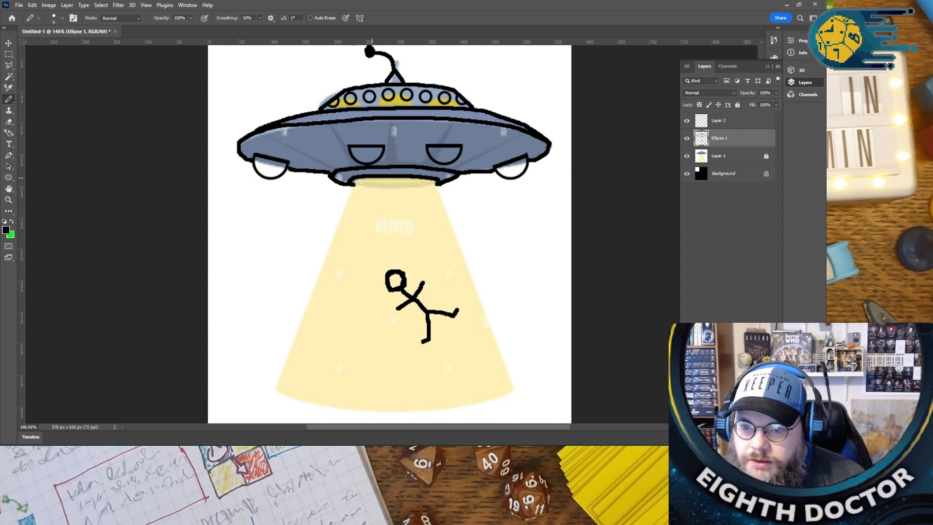
pyautogui.moveTo(353, 186); pyautogui.dragTo(414, 189)
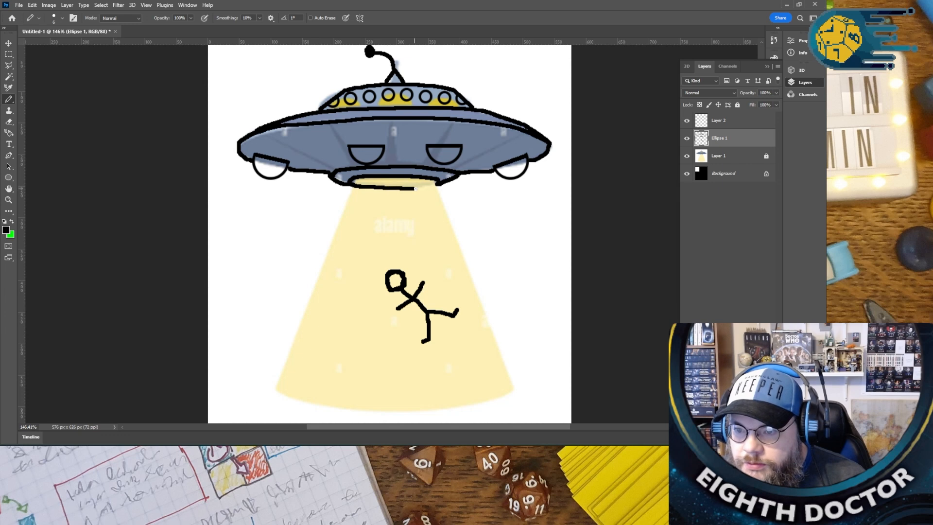
# - Outline the beam's two sides and its base oval with wavy green pencil lines on Layer 2
pyautogui.click(738, 123)
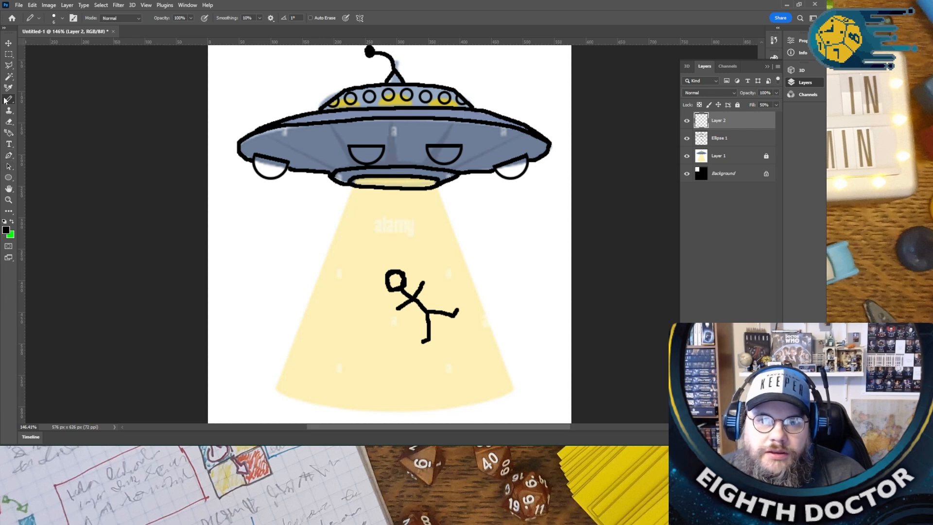
pyautogui.click(12, 221)
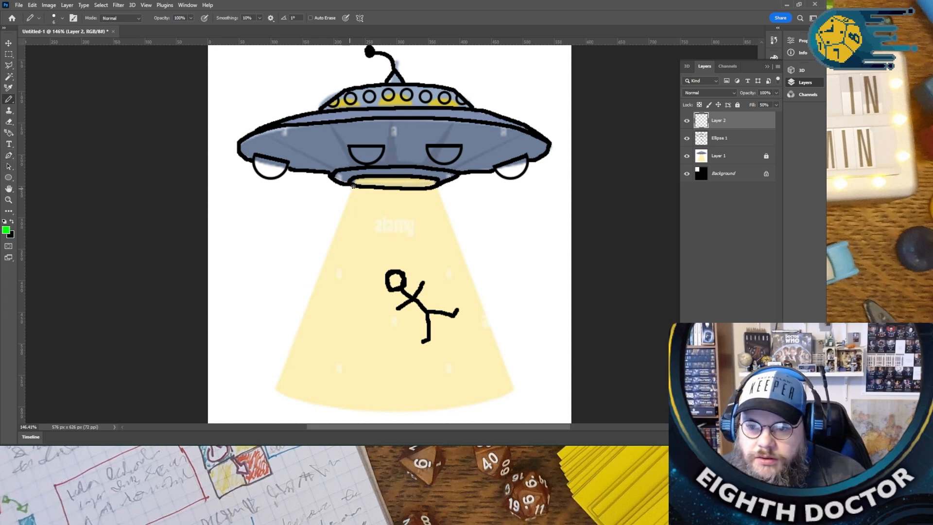
pyautogui.moveTo(355, 181)
pyautogui.mouseDown()
pyautogui.moveTo(349, 222)
pyautogui.moveTo(325, 257)
pyautogui.moveTo(329, 270)
pyautogui.moveTo(300, 304)
pyautogui.moveTo(305, 344)
pyautogui.moveTo(271, 378)
pyautogui.moveTo(277, 396)
pyautogui.moveTo(393, 413)
pyautogui.moveTo(514, 393)
pyautogui.moveTo(513, 384)
pyautogui.moveTo(476, 380)
pyautogui.moveTo(280, 385)
pyautogui.mouseUp()
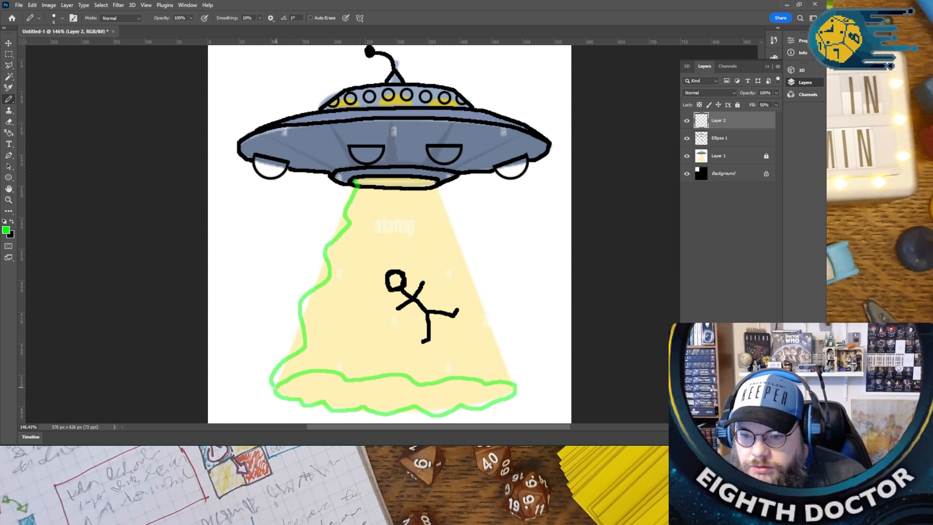
pyautogui.moveTo(432, 181)
pyautogui.mouseDown()
pyautogui.moveTo(498, 338)
pyautogui.moveTo(496, 353)
pyautogui.moveTo(513, 381)
pyautogui.mouseUp()
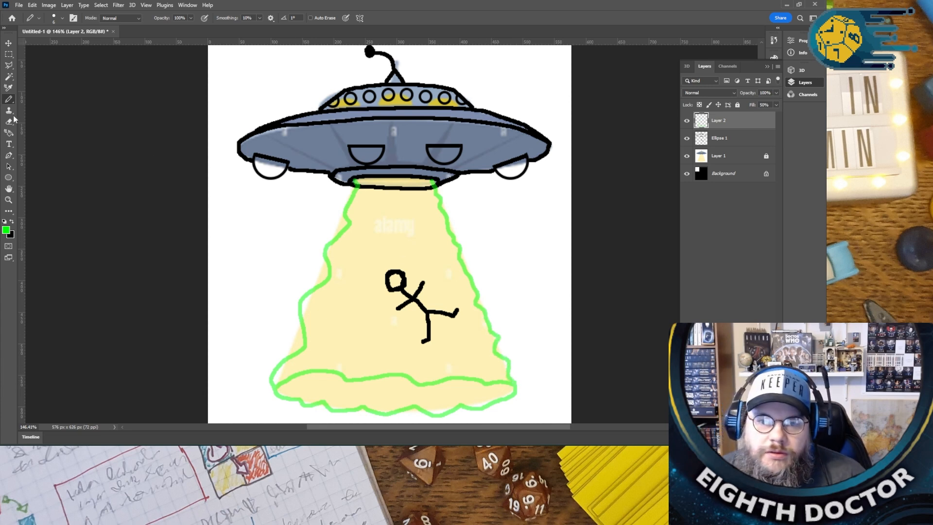
# - Try to fill the beam outline with green using the Paint Bucket tool, and undo the fill
pyautogui.click(7, 213)
pyautogui.rightClick(7, 214)
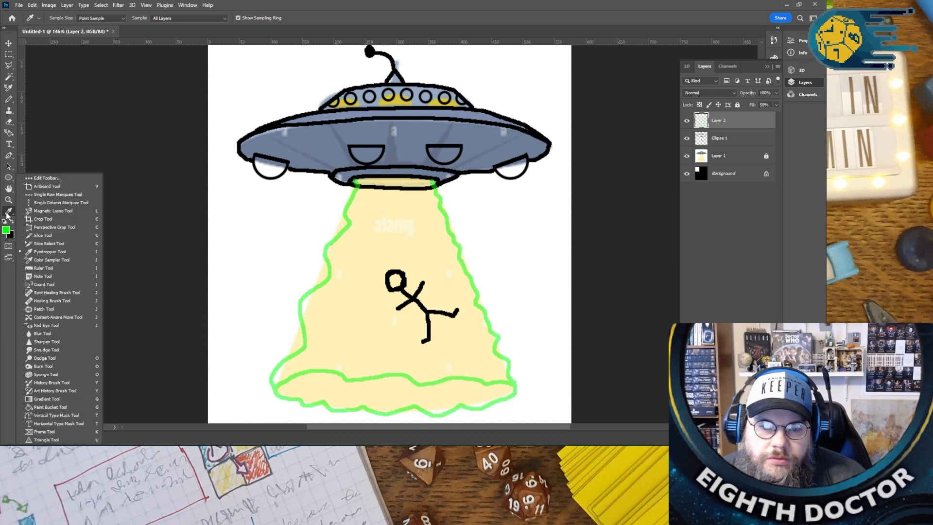
pyautogui.click(51, 406)
pyautogui.click(347, 321)
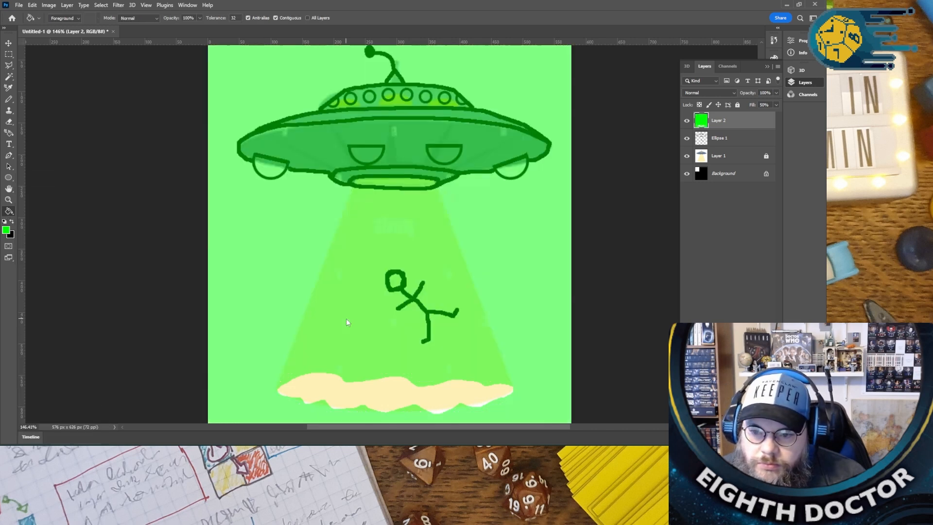
pyautogui.hotkey('ctrl', 'z')
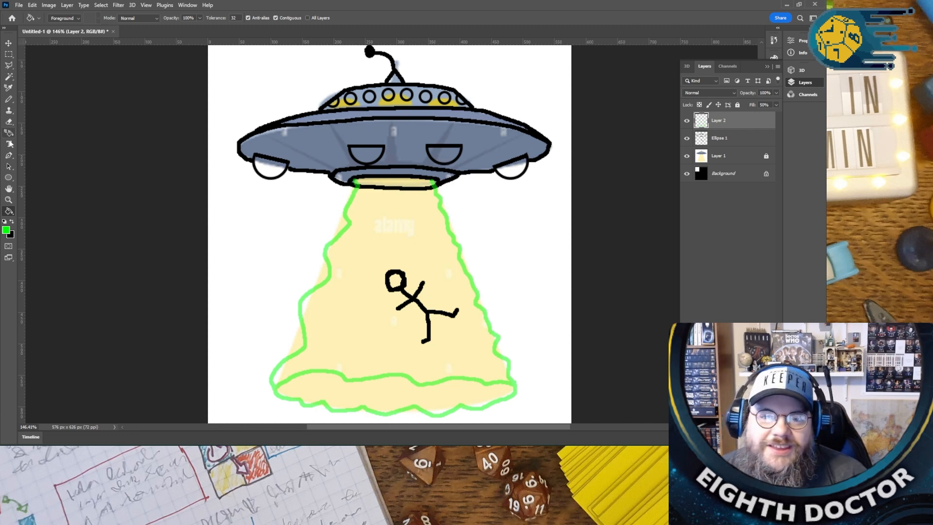
# - Close the green outline across the hull opening with the Pencil tool and fill the beam's body with green
pyautogui.click(8, 99)
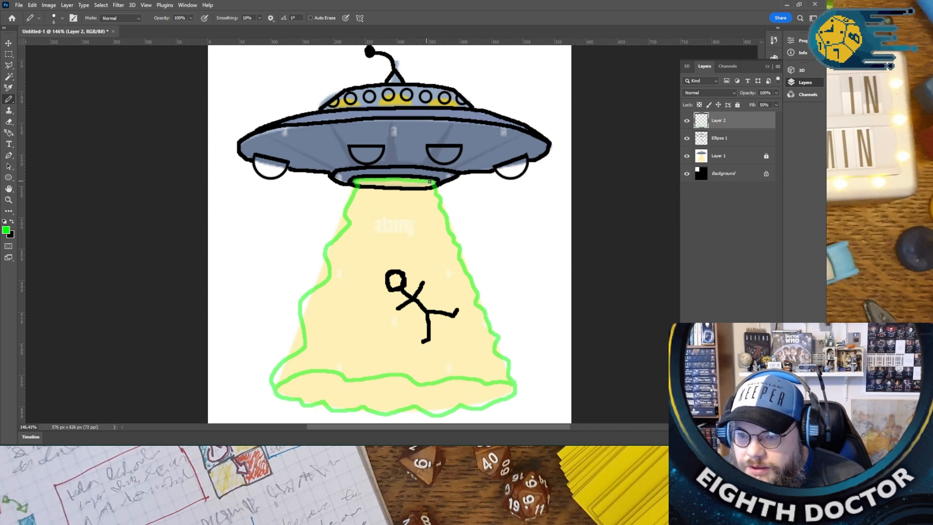
pyautogui.click(9, 211)
pyautogui.click(406, 237)
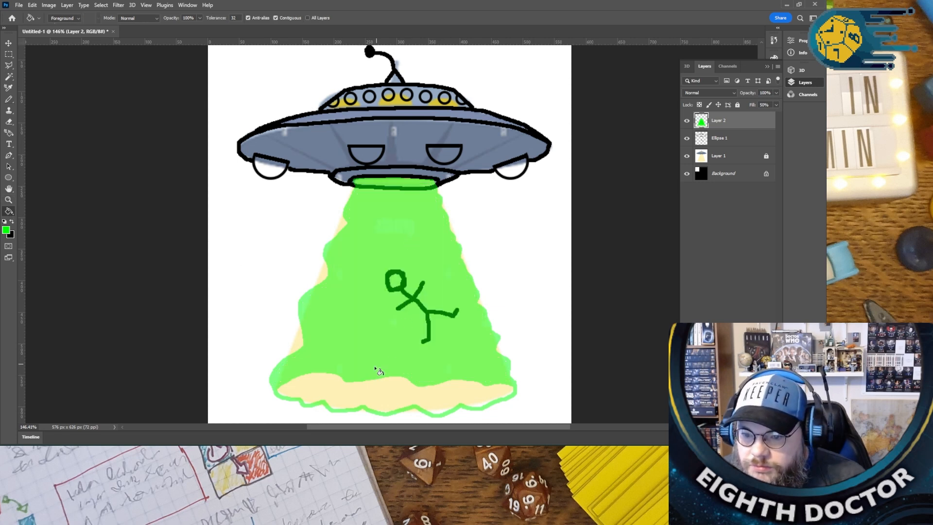
# - Pick a darker green as the foreground colour and fill the oval at the beam's base with it on Layer 2
pyautogui.click(371, 392)
pyautogui.hotkey('ctrl', 'z')
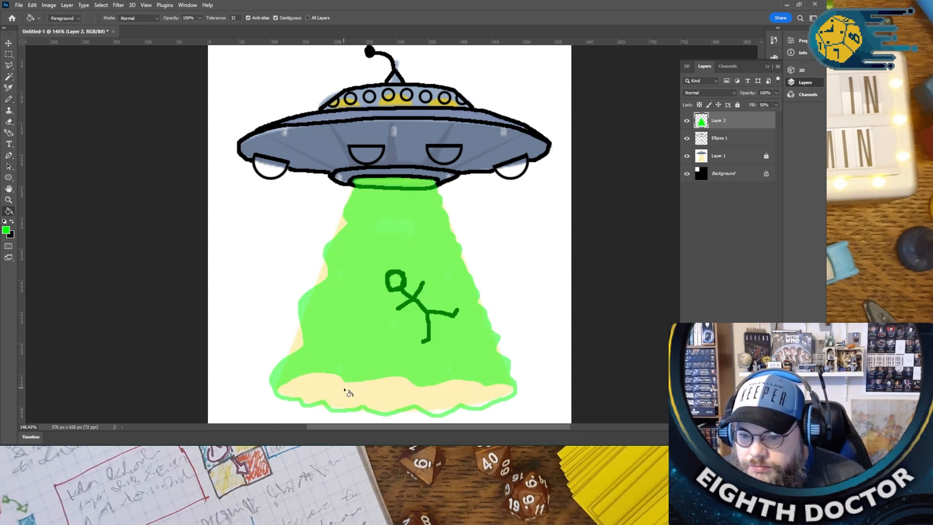
pyautogui.click(6, 229)
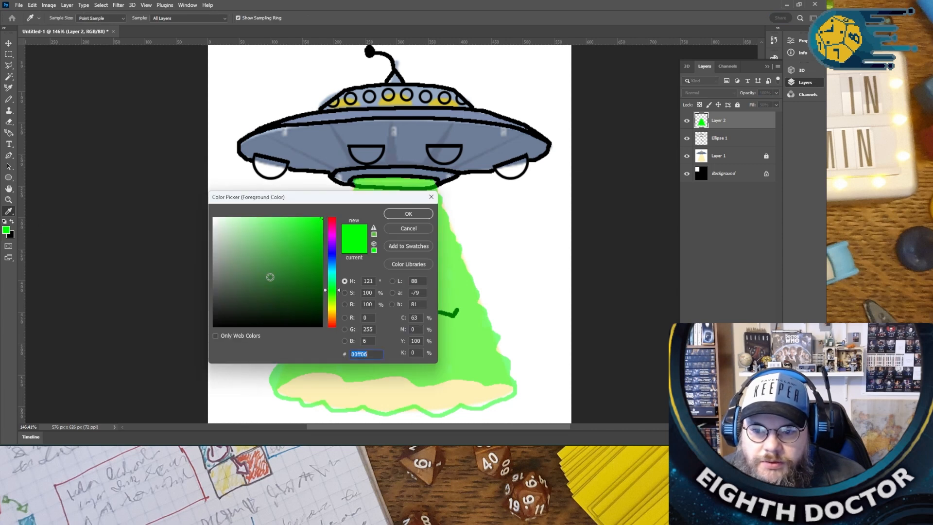
pyautogui.click(310, 288)
pyautogui.click(410, 212)
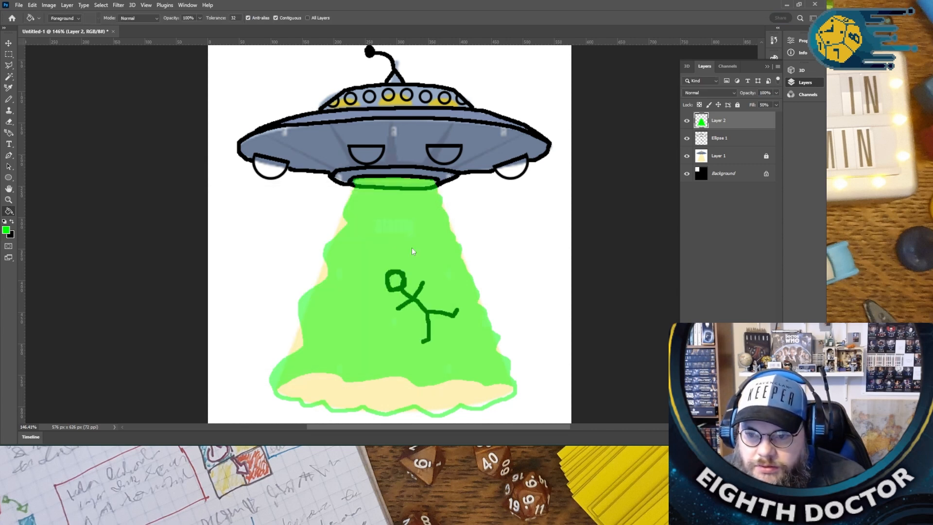
pyautogui.click(355, 390)
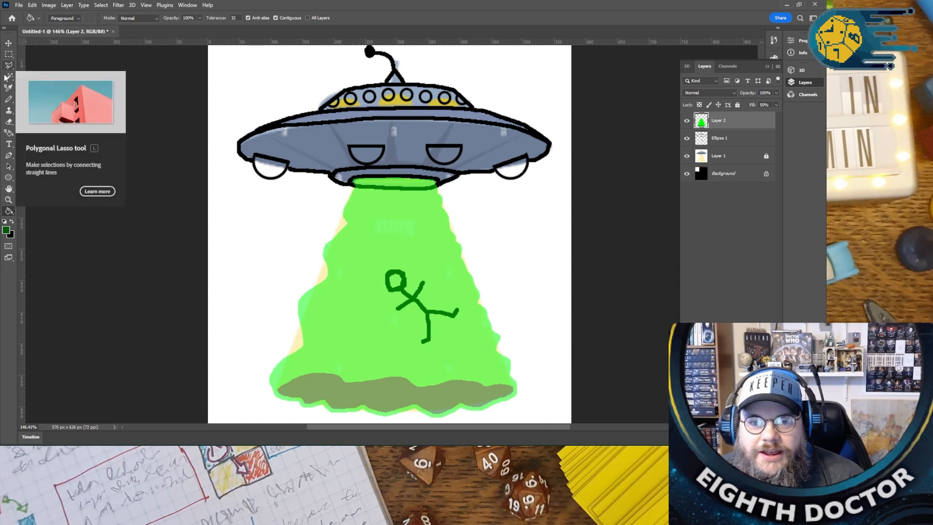
# - Set up the Pencil tool with black as the foreground colour and make the Ellipse 1 layer active
pyautogui.click(8, 99)
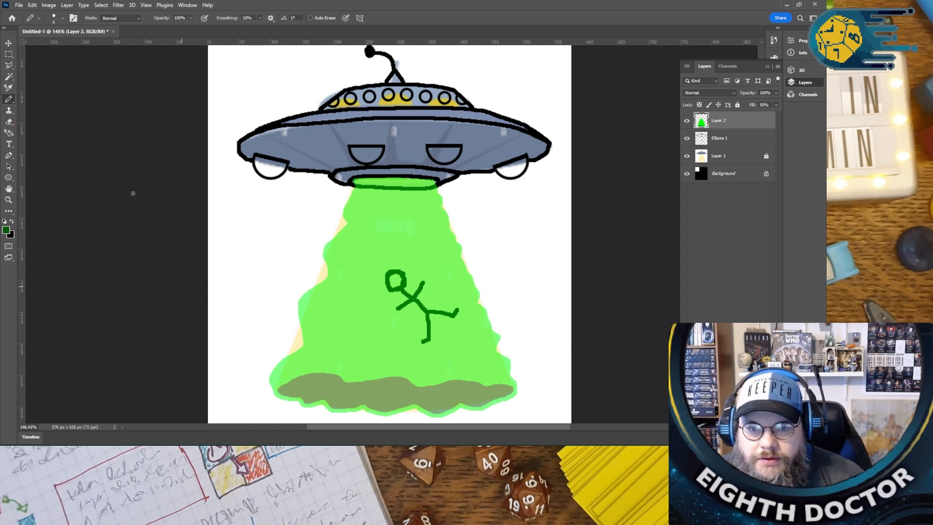
pyautogui.click(11, 222)
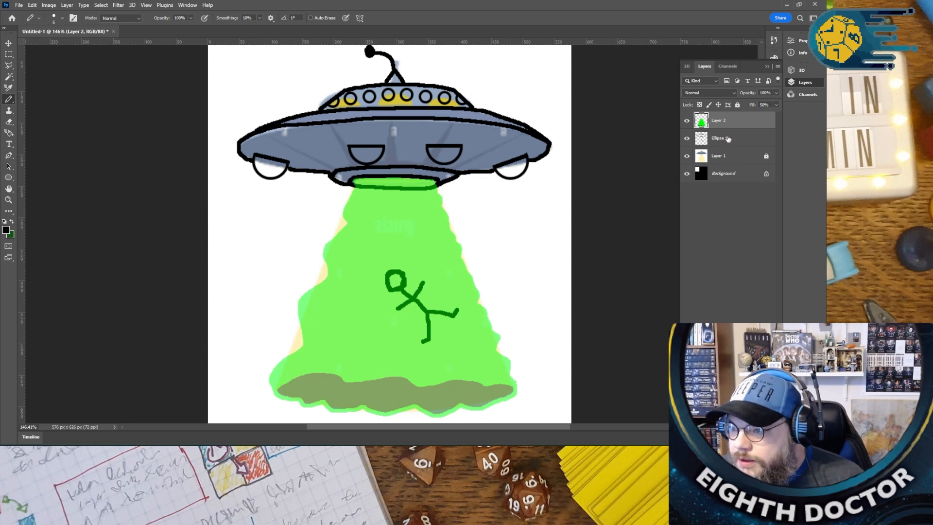
pyautogui.click(723, 143)
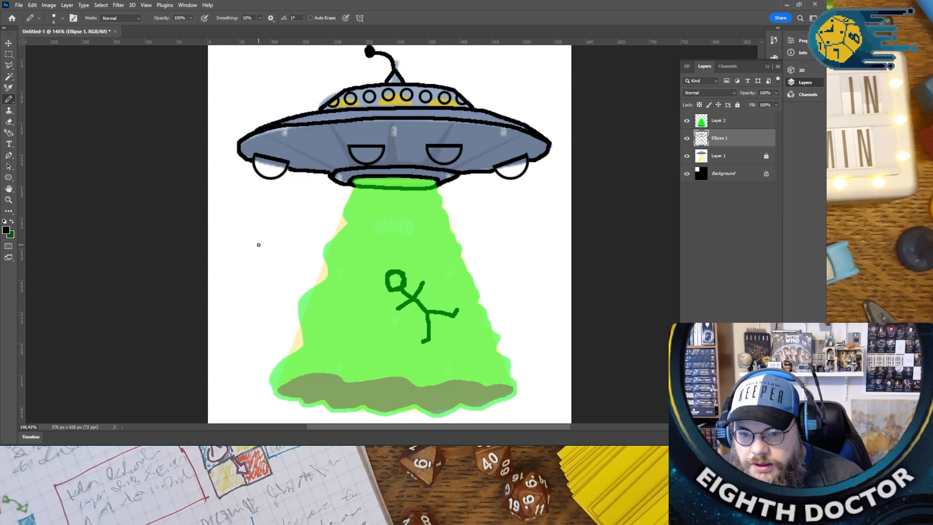
# - Try to draw a narrow black tree outline with a central trunk line beside the beam, and undo its strokes
pyautogui.keyDown('shift'); pyautogui.click(257, 387); pyautogui.keyUp('shift')
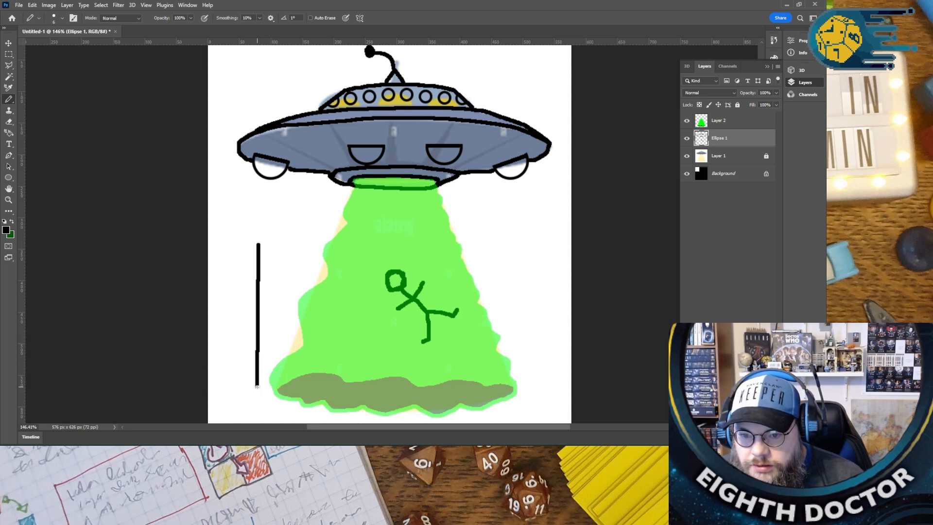
pyautogui.hotkey('ctrl', 'z')
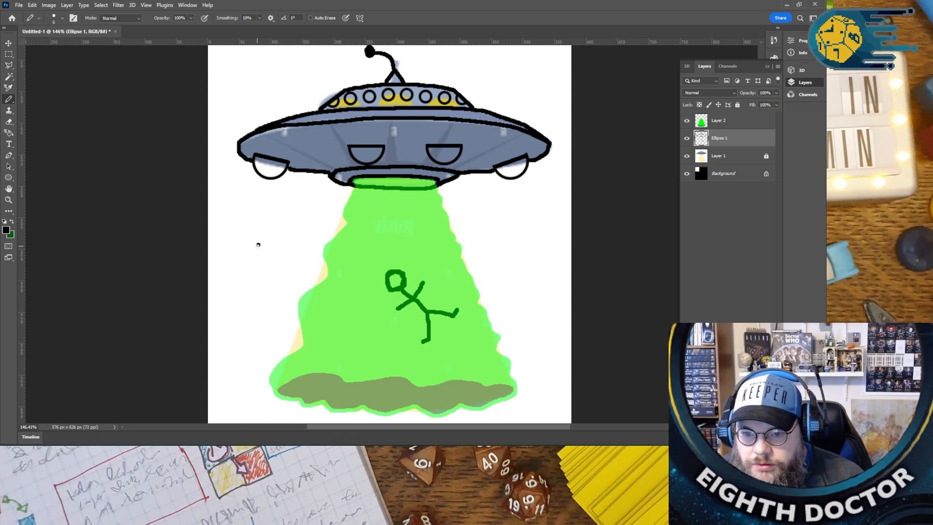
pyautogui.moveTo(258, 245); pyautogui.dragTo(258, 395)
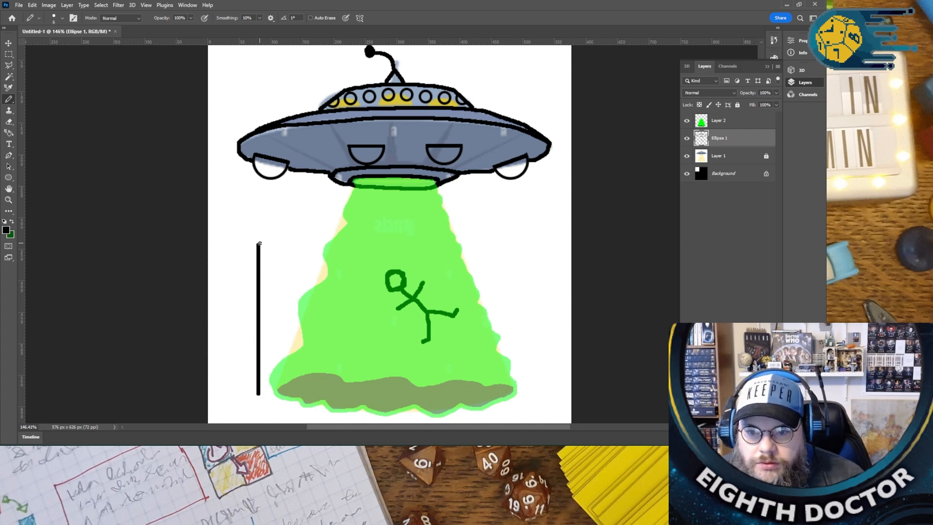
pyautogui.moveTo(258, 243); pyautogui.dragTo(258, 320)
pyautogui.hotkey('ctrl', 'z')
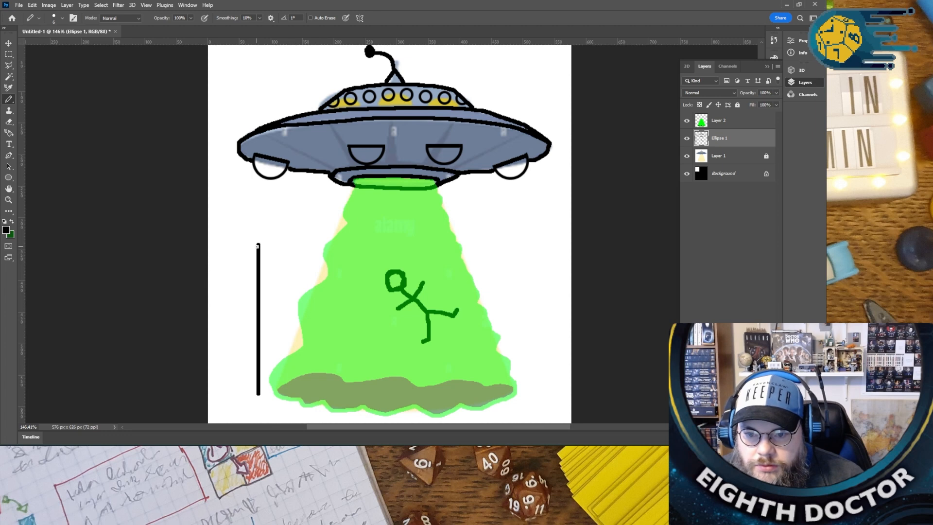
pyautogui.moveTo(258, 245)
pyautogui.mouseDown()
pyautogui.moveTo(228, 380)
pyautogui.moveTo(270, 381)
pyautogui.mouseUp()
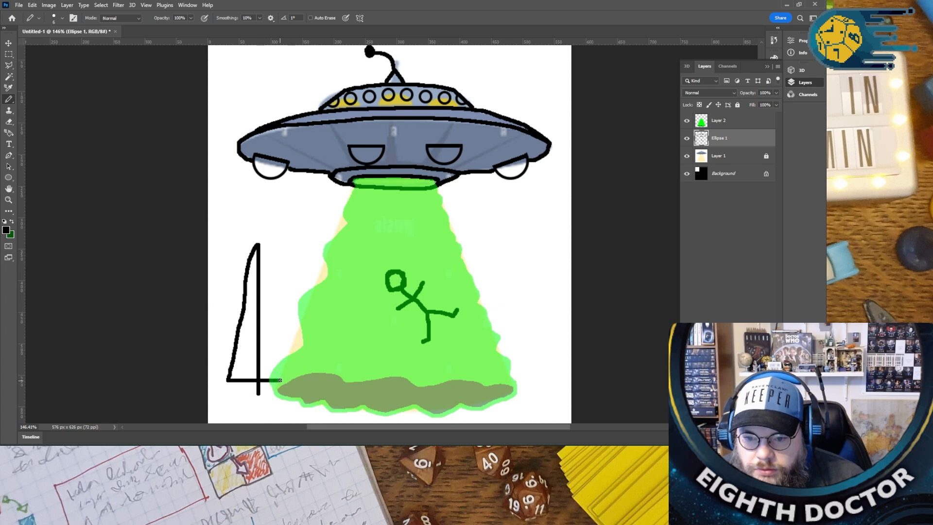
pyautogui.moveTo(280, 380); pyautogui.dragTo(260, 242)
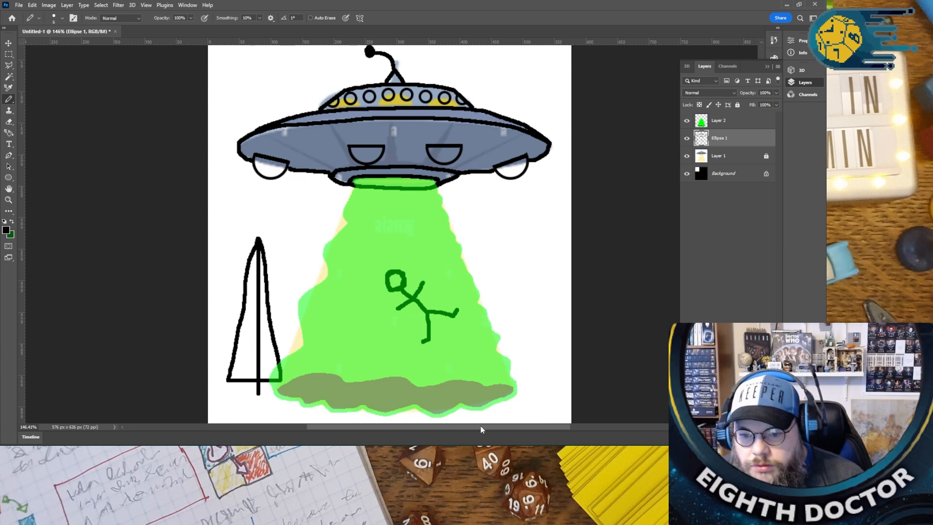
pyautogui.hotkey('ctrl', 'z')
pyautogui.hotkey('ctrl', 'z')
pyautogui.hotkey('ctrl', 'z')
pyautogui.hotkey('ctrl', 'z')
pyautogui.hotkey('ctrl', 'z')
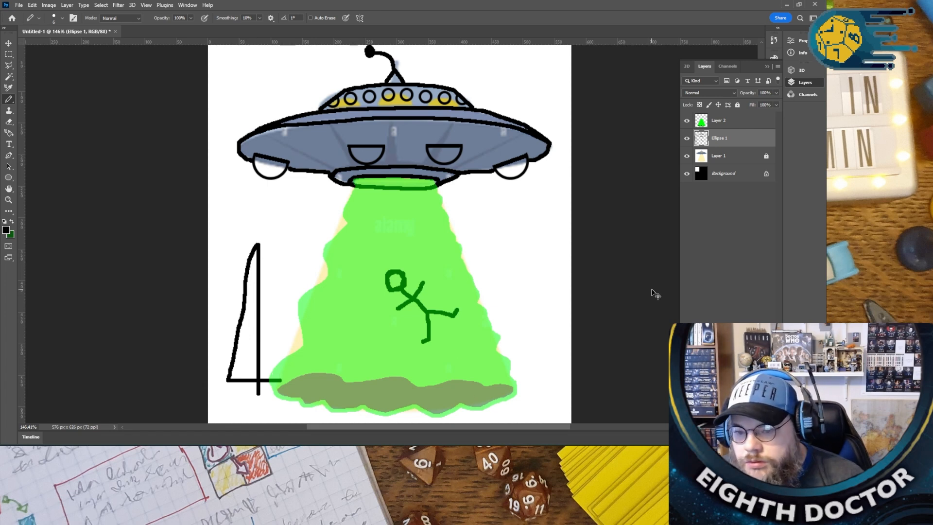
pyautogui.hotkey('ctrl', 'z')
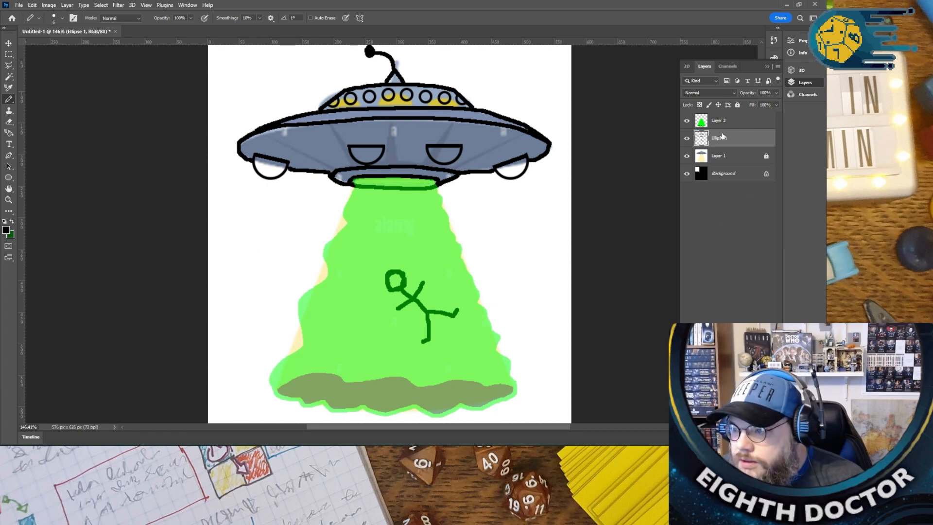
# - Draw a tall, narrow tree with a central trunk on a new layer to the left of the beam and fill both halves black
pyautogui.hotkey('ctrl', 'shift', 'alt', 'n')
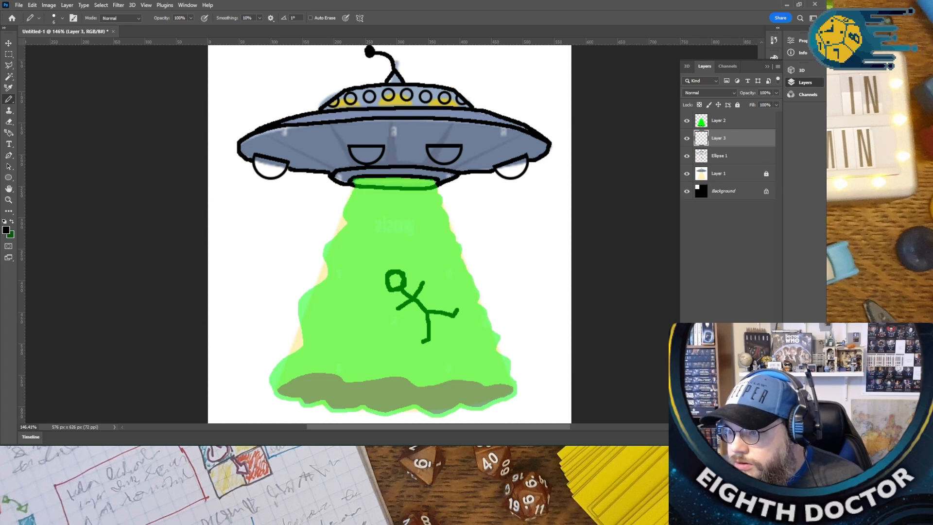
pyautogui.moveTo(238, 388)
pyautogui.mouseDown()
pyautogui.moveTo(239, 241)
pyautogui.moveTo(267, 353)
pyautogui.moveTo(251, 335)
pyautogui.moveTo(240, 243)
pyautogui.moveTo(216, 374)
pyautogui.moveTo(257, 374)
pyautogui.mouseUp()
pyautogui.hotkey('ctrl', 'z')
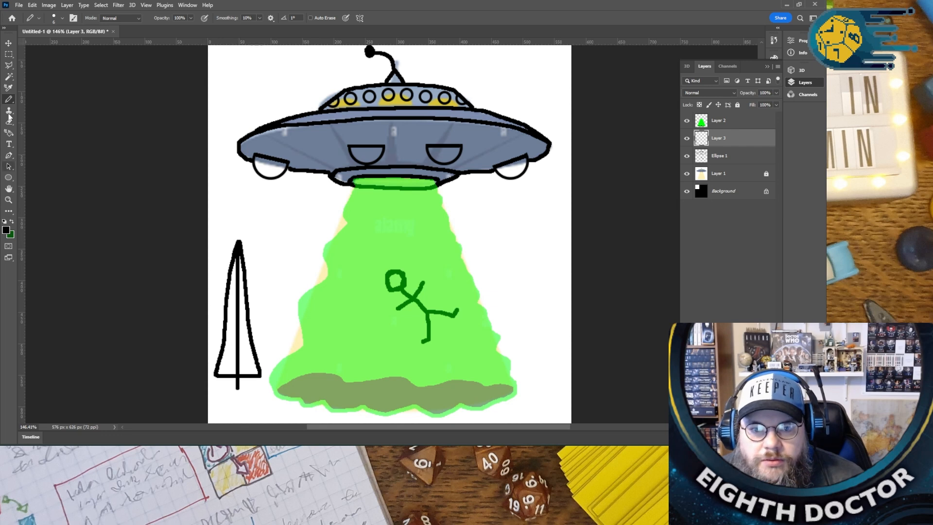
pyautogui.click(8, 211)
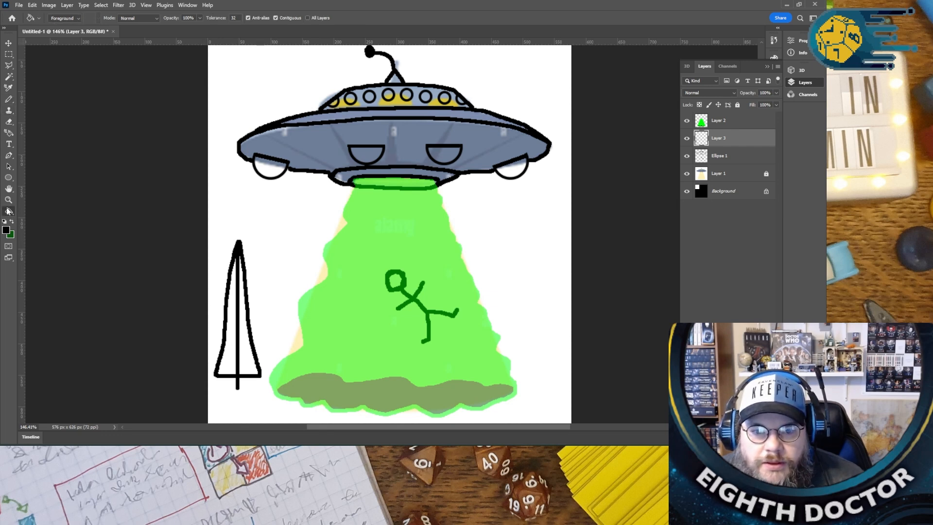
pyautogui.click(234, 316)
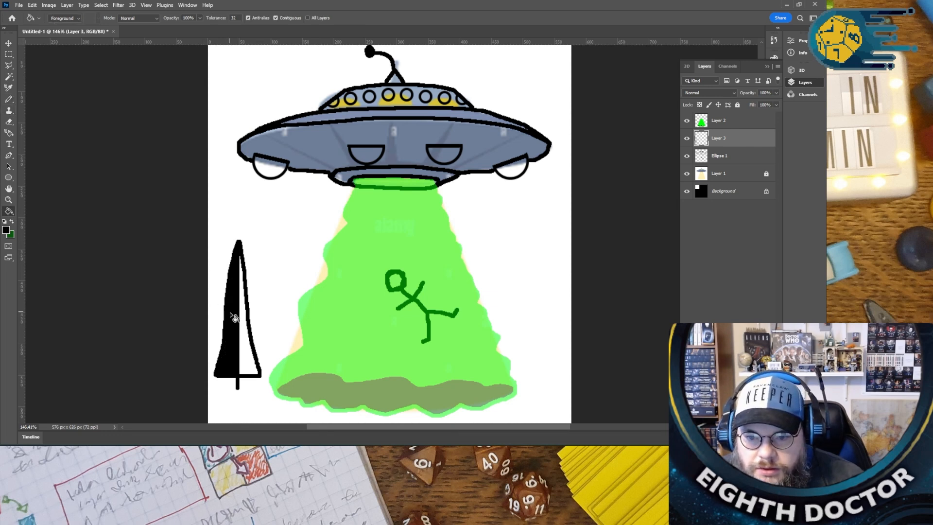
pyautogui.click(250, 349)
# - Copy the black tree and paste it six times onto separate layers above the original
pyautogui.click(9, 43)
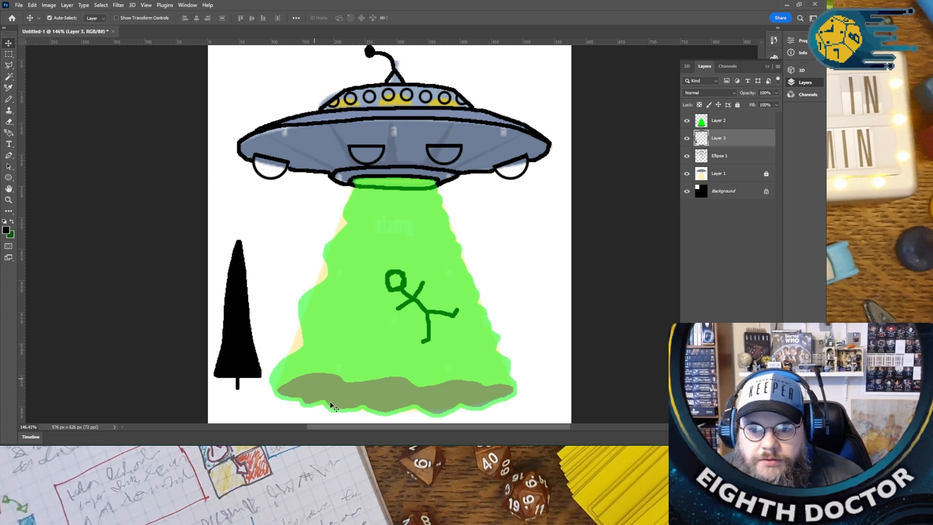
pyautogui.rightClick(728, 138)
pyautogui.click(747, 141)
pyautogui.hotkey('ctrl', 'v')
pyautogui.hotkey('ctrl', 'v')
pyautogui.hotkey('ctrl', 'v')
pyautogui.hotkey('ctrl', 'v')
pyautogui.hotkey('ctrl', 'v')
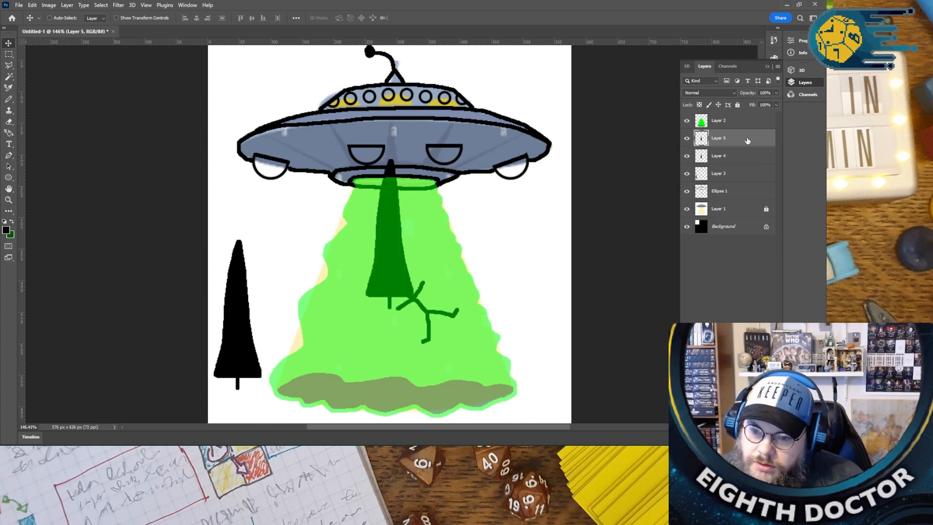
pyautogui.hotkey('ctrl', 'v')
pyautogui.moveTo(399, 270); pyautogui.dragTo(345, 333)
pyautogui.click(729, 140)
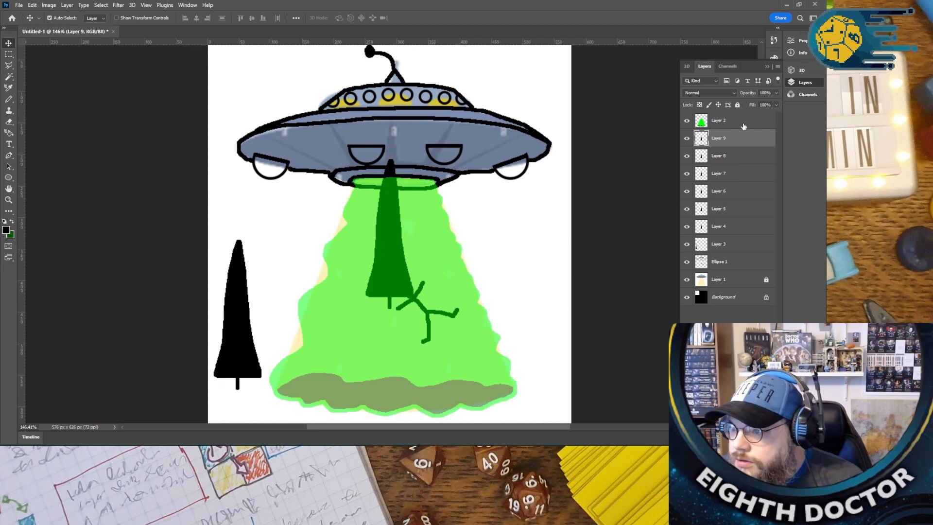
# - Lock the green beam on Layer 2 completely
pyautogui.click(752, 123)
pyautogui.rightClick(768, 123)
pyautogui.click(775, 122)
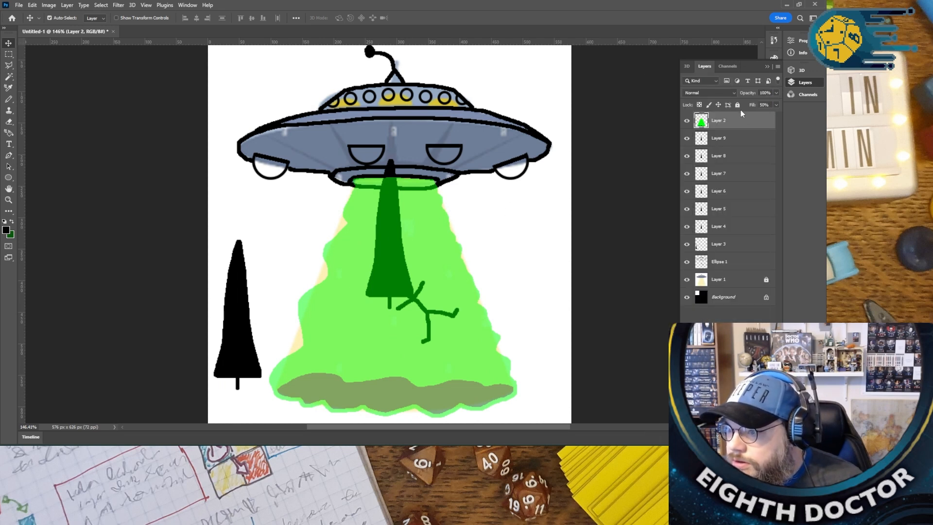
pyautogui.click(737, 105)
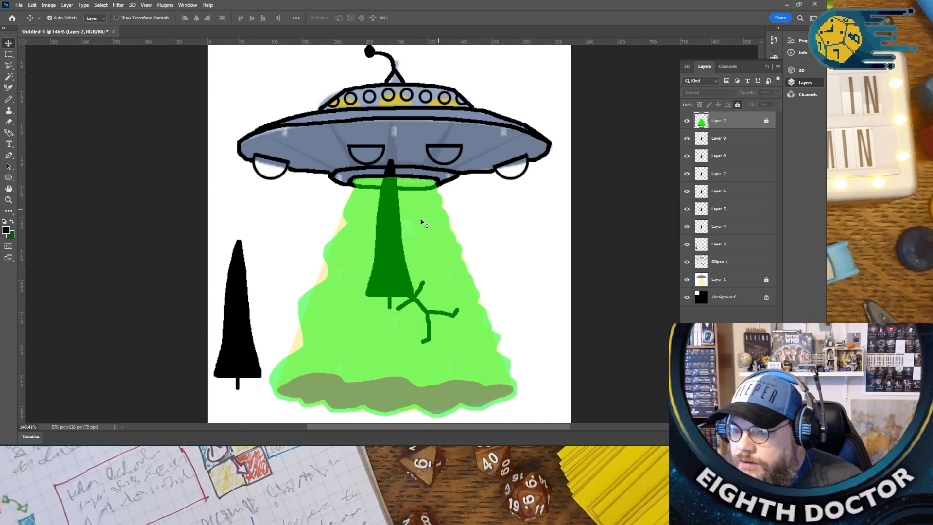
# - Move the six tree copies into a staggered forest, two beside the original tree and four on the beam's right side
pyautogui.click(391, 237)
pyautogui.moveTo(390, 236); pyautogui.dragTo(275, 323)
pyautogui.moveTo(383, 284); pyautogui.dragTo(287, 343)
pyautogui.moveTo(388, 298); pyautogui.dragTo(518, 355)
pyautogui.moveTo(381, 268); pyautogui.dragTo(464, 341)
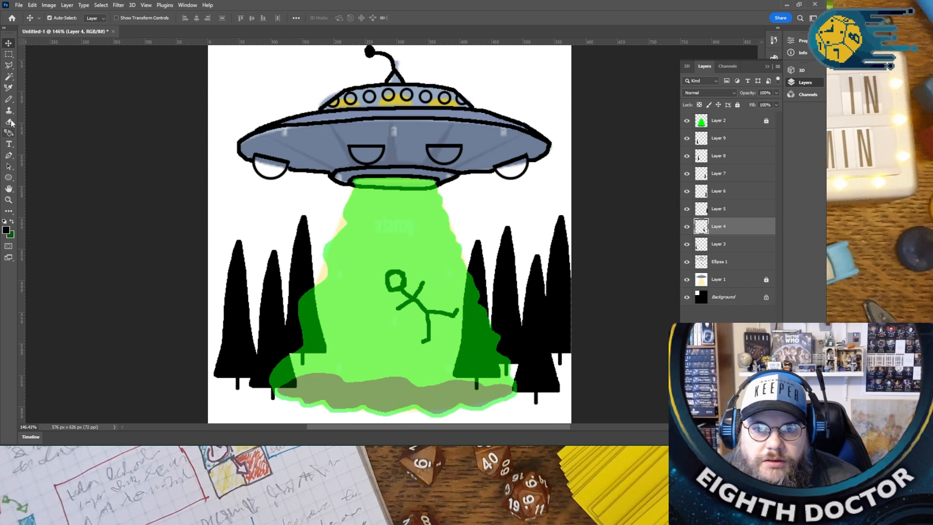
# - Draw a wavy black ground line across the full canvas width behind the trees on the Ellipse 1 layer with the Pencil tool
pyautogui.click(8, 98)
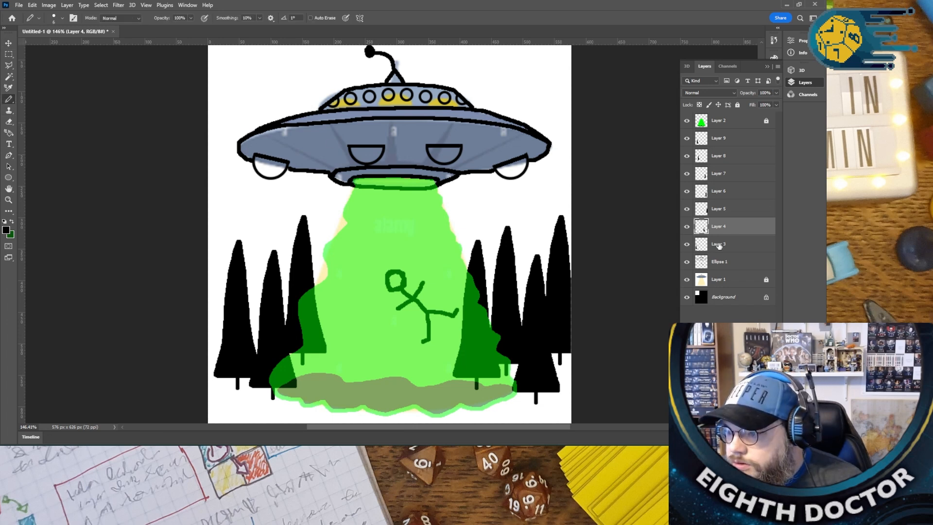
pyautogui.click(719, 244)
pyautogui.click(719, 261)
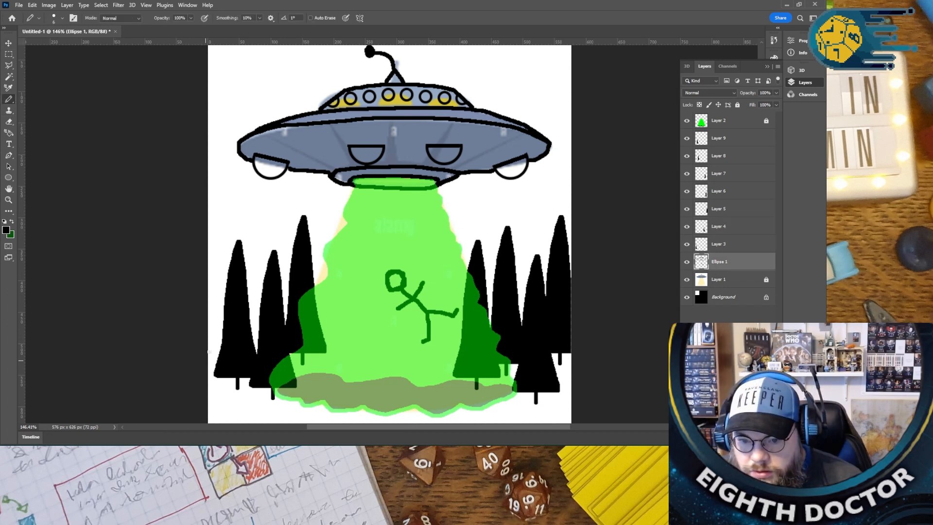
pyautogui.moveTo(320, 339); pyautogui.dragTo(471, 338)
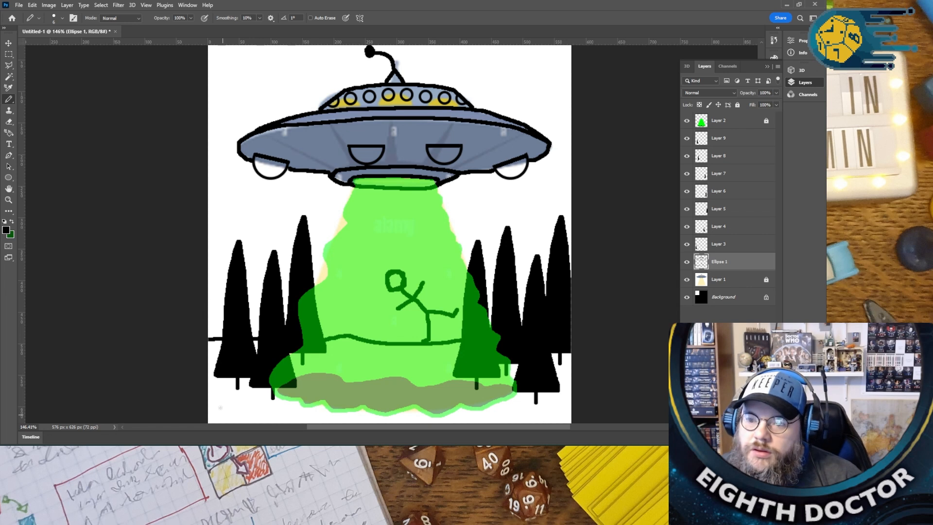
# - Set the foreground colour to dark green 1e4c1f and fill the ground below the horizon line using the Paint Bucket tool
pyautogui.click(8, 135)
pyautogui.click(11, 221)
pyautogui.click(7, 231)
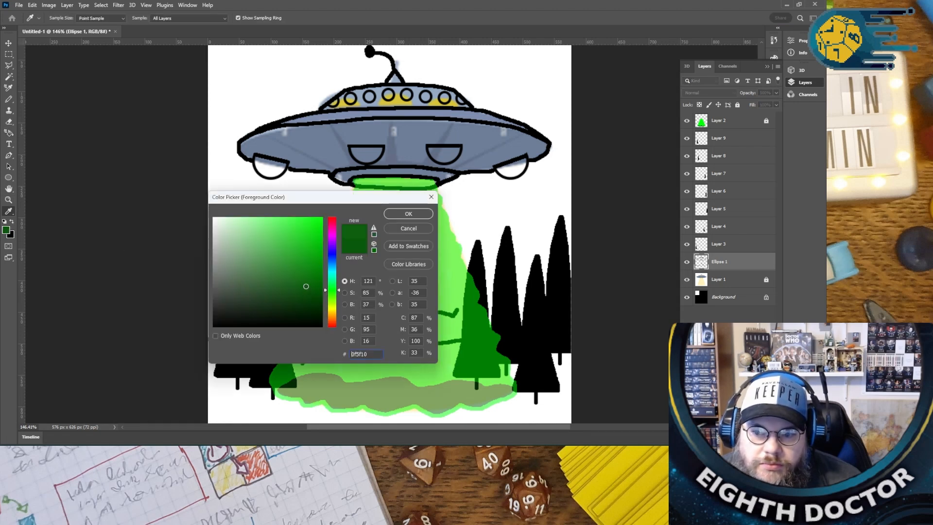
pyautogui.click(420, 217)
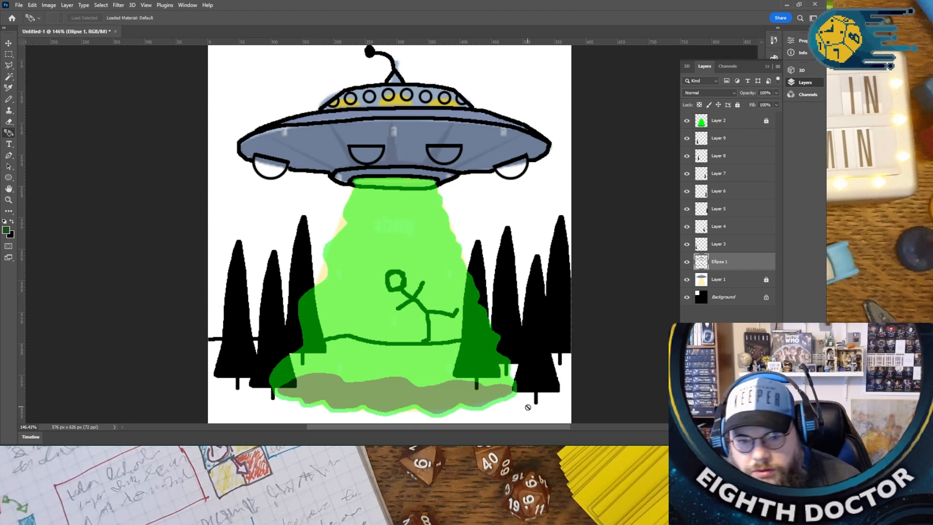
pyautogui.click(9, 210)
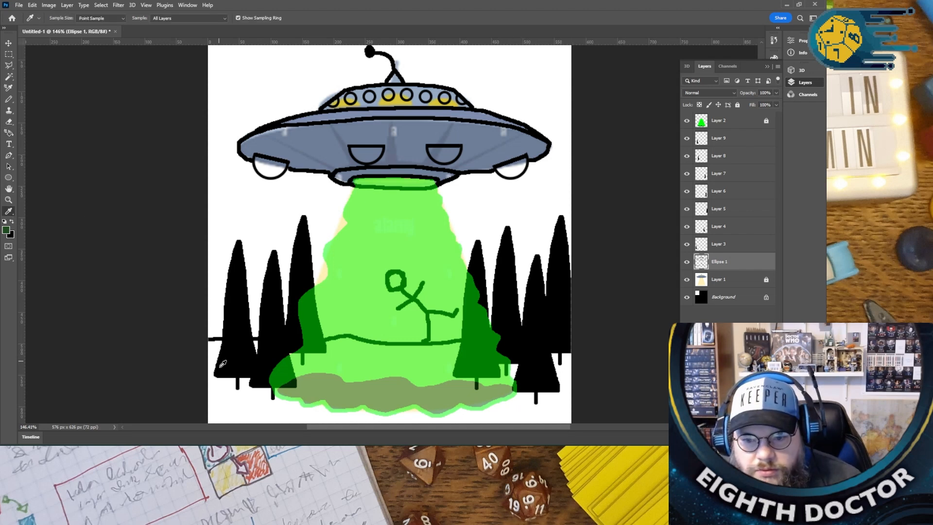
pyautogui.rightClick(9, 213)
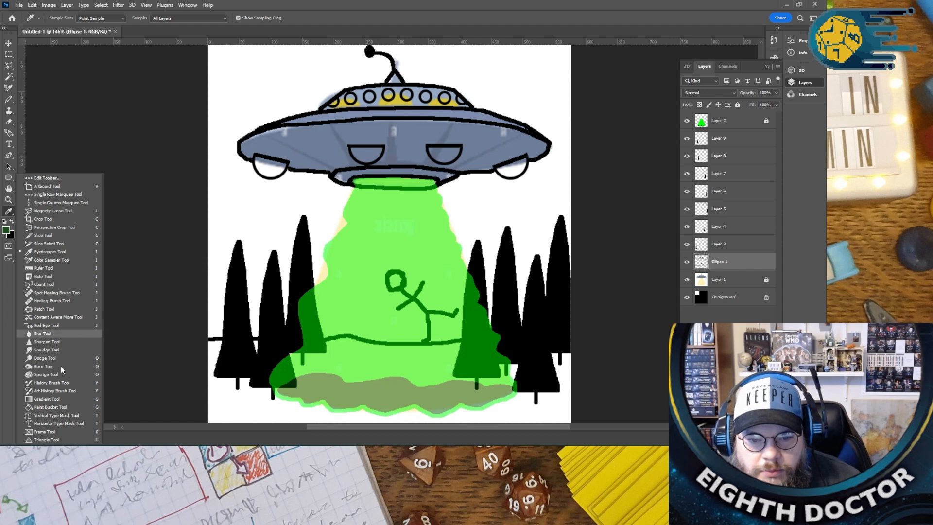
pyautogui.click(52, 406)
pyautogui.click(213, 404)
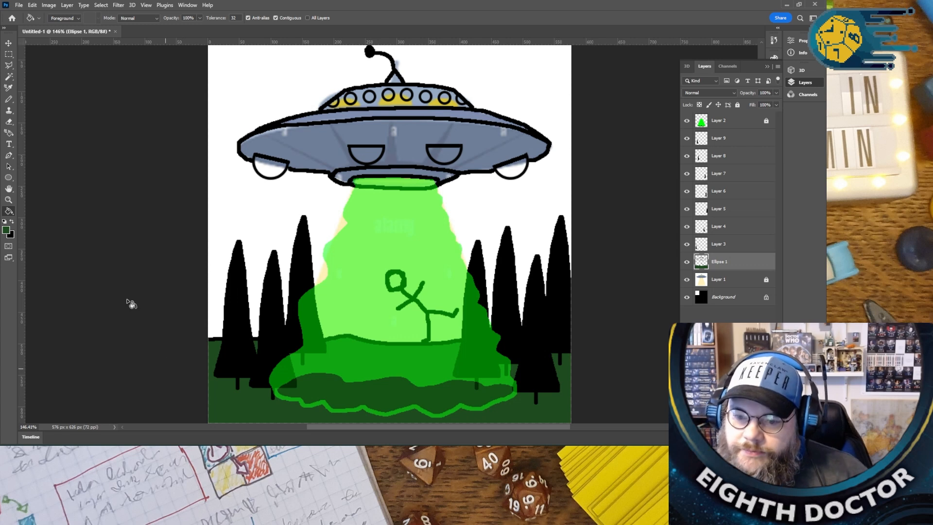
# - Set the foreground colour to dark blue 2a288e and fill the white sky around the UFO using the Paint Bucket tool
pyautogui.click(7, 229)
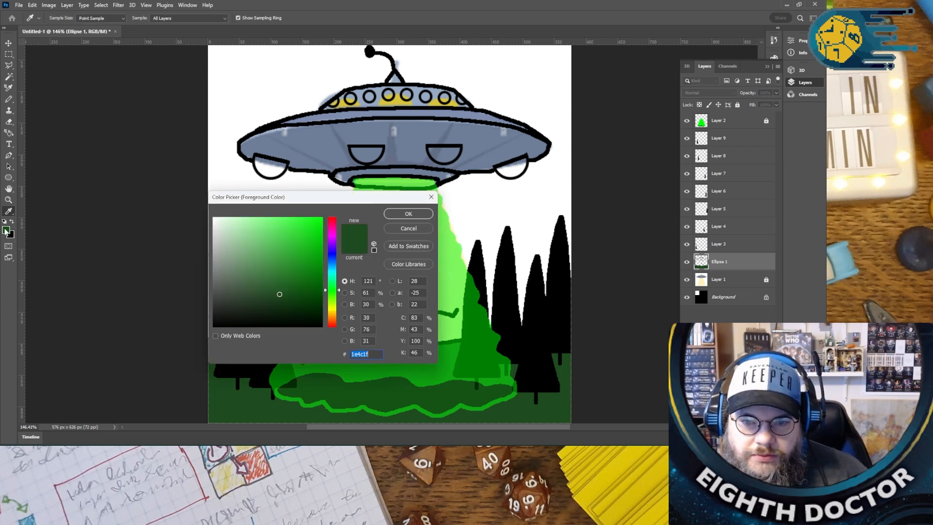
pyautogui.moveTo(324, 285); pyautogui.dragTo(322, 254)
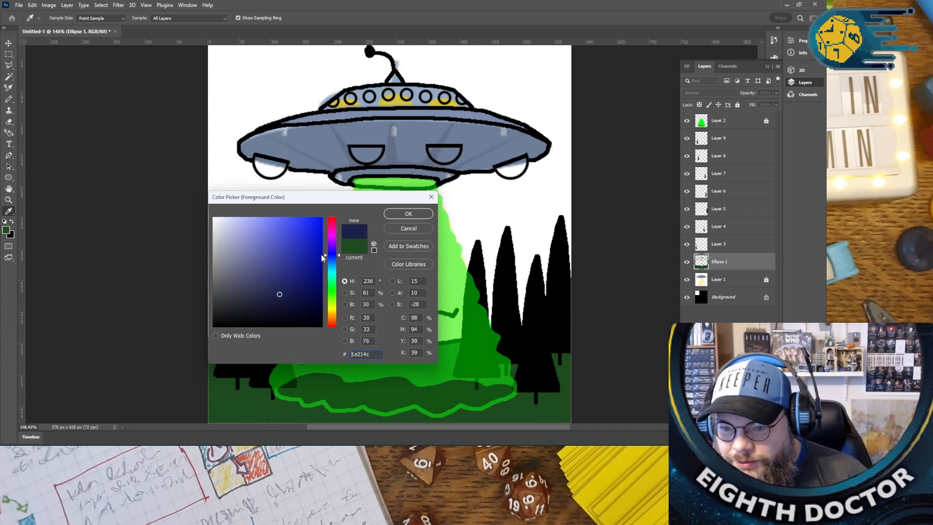
pyautogui.click(291, 267)
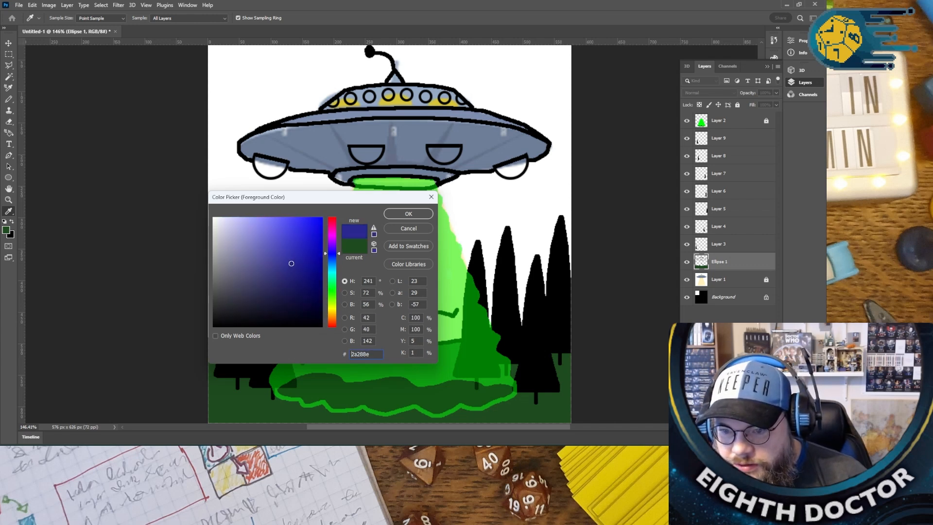
pyautogui.click(408, 214)
pyautogui.press('g')
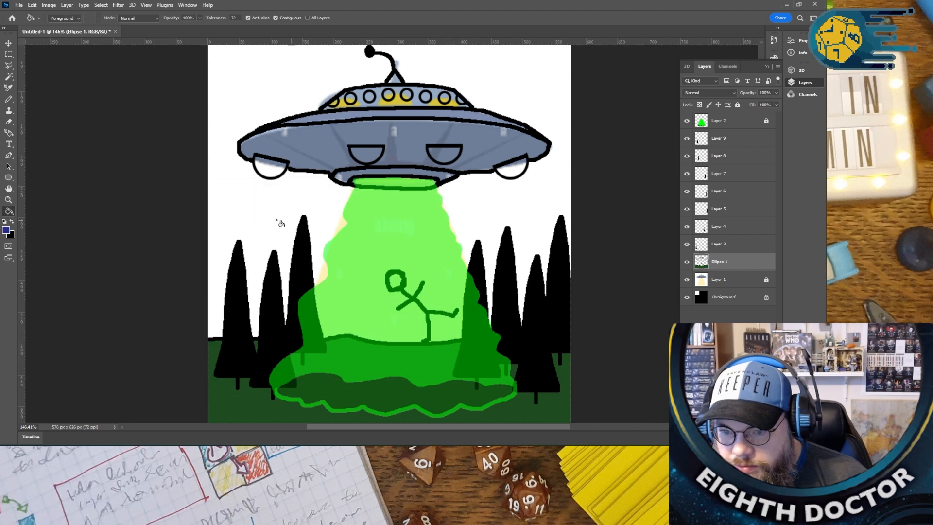
pyautogui.click(250, 209)
# - Set the foreground colour to yellow-green c0e221 and fill the four half-round lights on the UFO's lower hull
pyautogui.scroll(3, 122, 310)
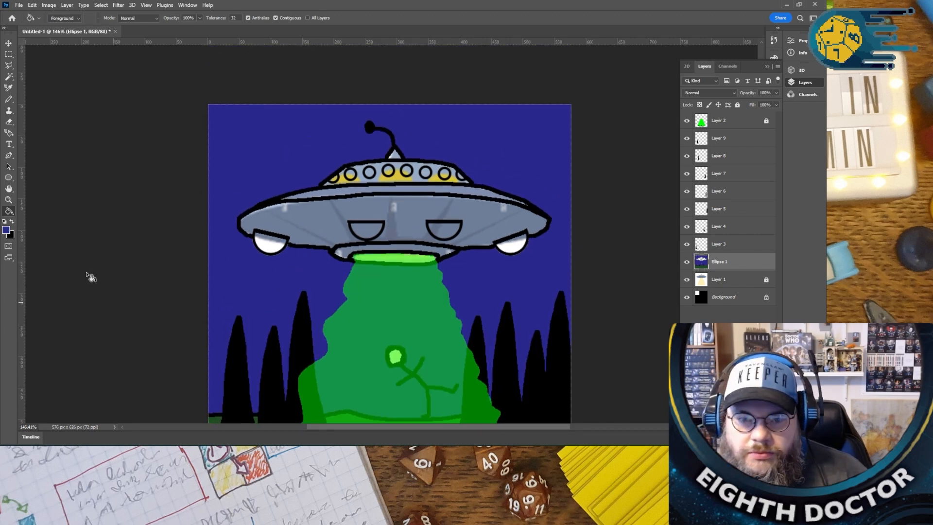
pyautogui.click(6, 230)
pyautogui.moveTo(261, 239)
pyautogui.mouseDown()
pyautogui.moveTo(255, 226)
pyautogui.moveTo(230, 239)
pyautogui.mouseUp()
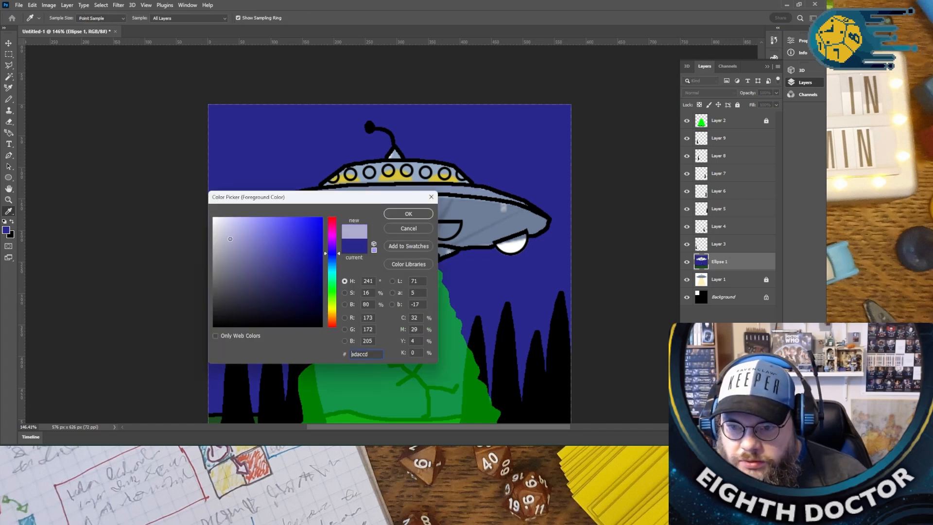
pyautogui.moveTo(335, 293); pyautogui.dragTo(333, 305)
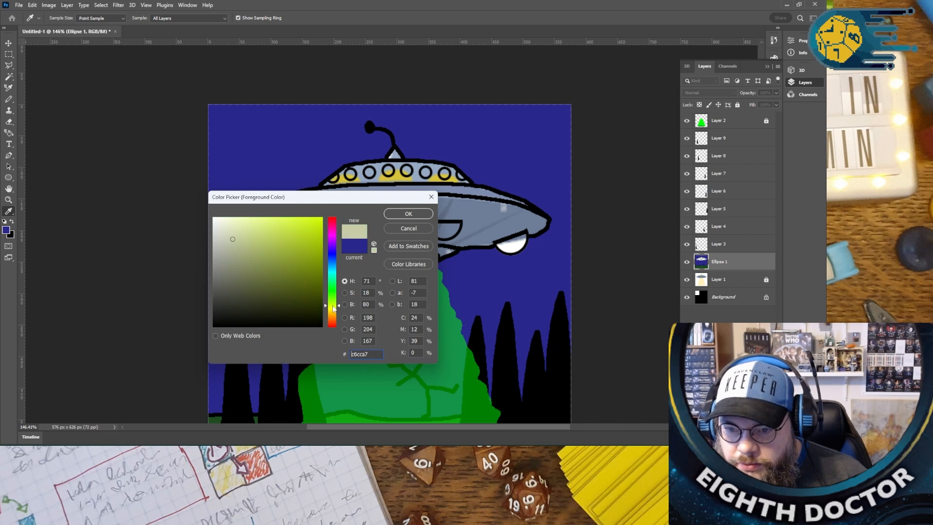
pyautogui.click(284, 243)
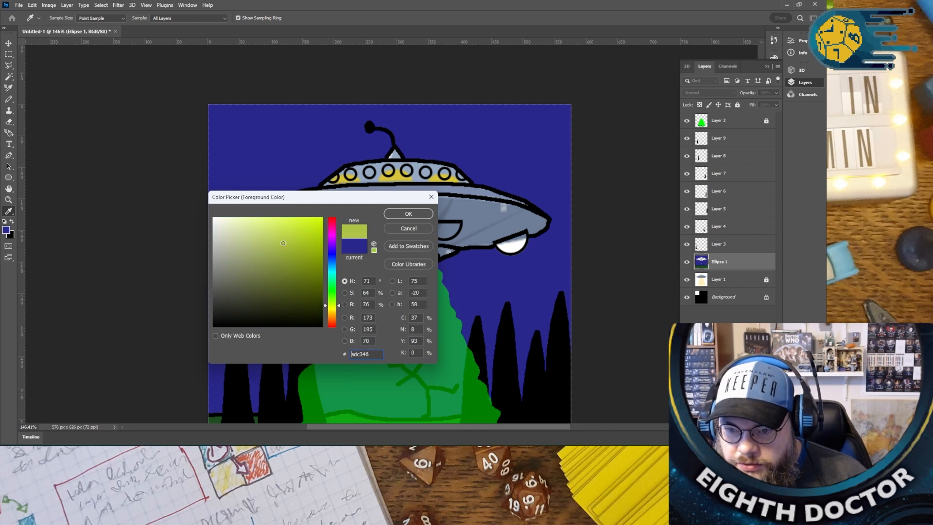
pyautogui.click(409, 213)
pyautogui.press('g')
pyautogui.click(509, 244)
pyautogui.click(443, 234)
pyautogui.click(370, 232)
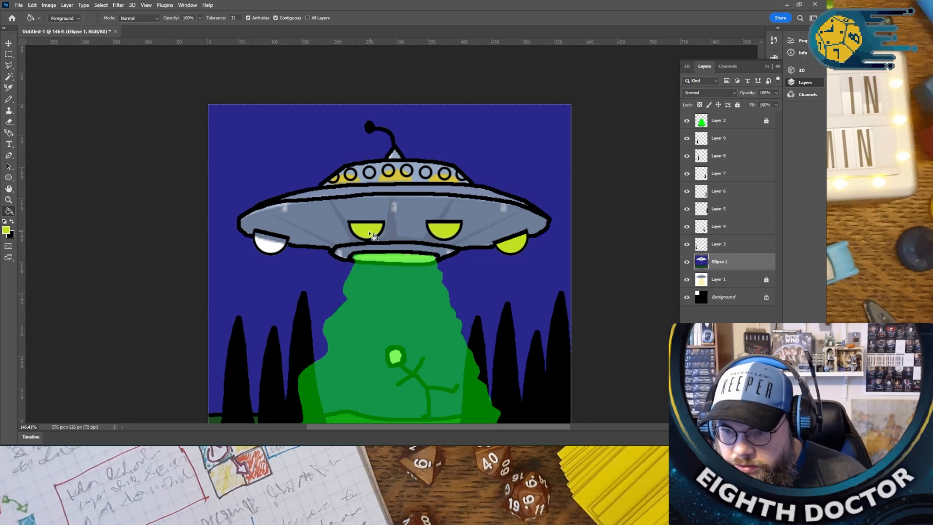
pyautogui.click(286, 242)
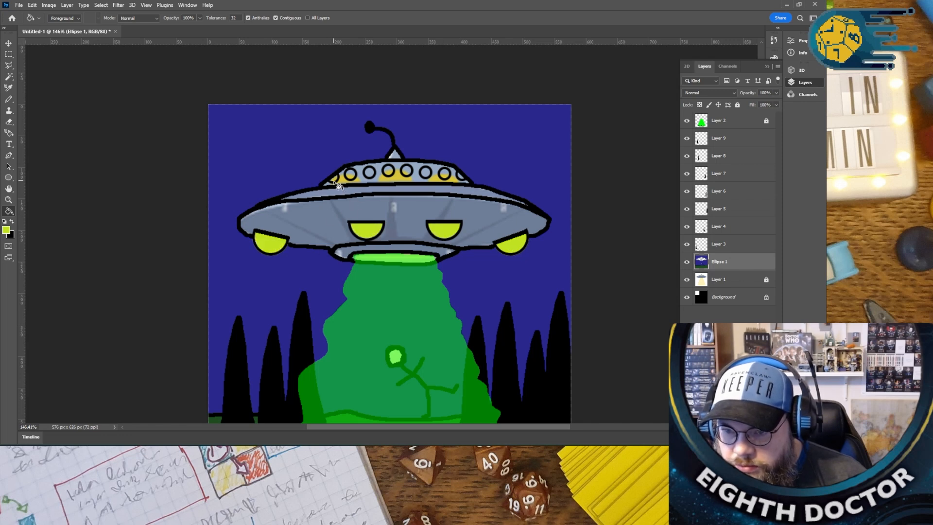
# - Fill the row of round windows on the UFO's upper dome with the same yellow-green, including the partial one at the right end
pyautogui.click(349, 174)
pyautogui.click(368, 173)
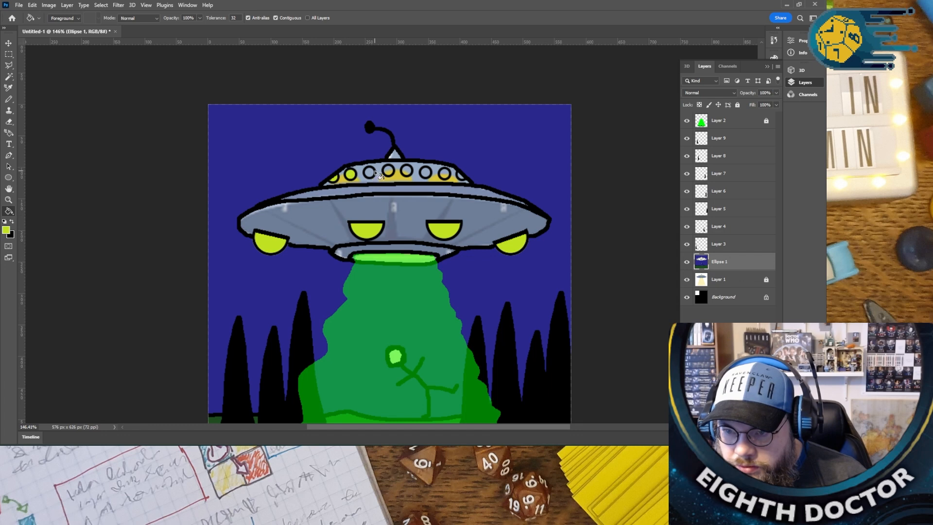
pyautogui.click(392, 173)
pyautogui.click(407, 173)
pyautogui.click(425, 174)
pyautogui.click(444, 175)
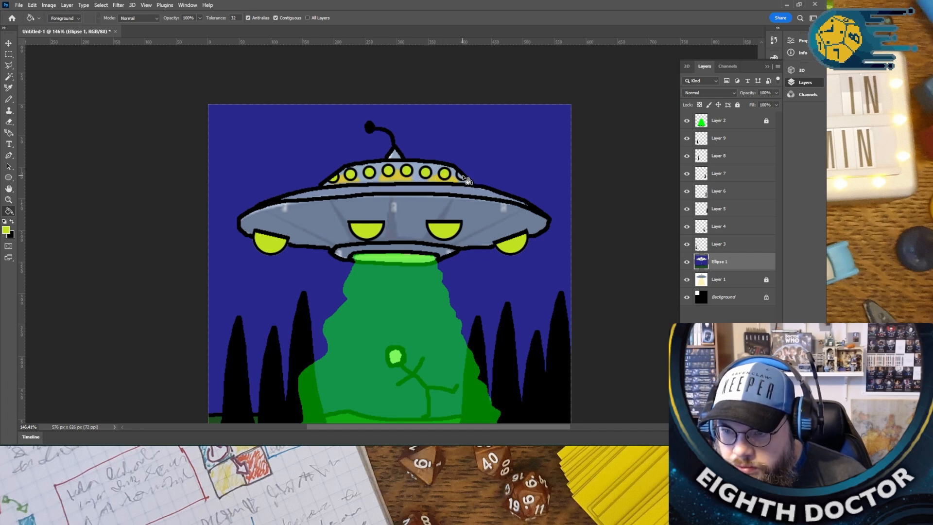
pyautogui.click(461, 177)
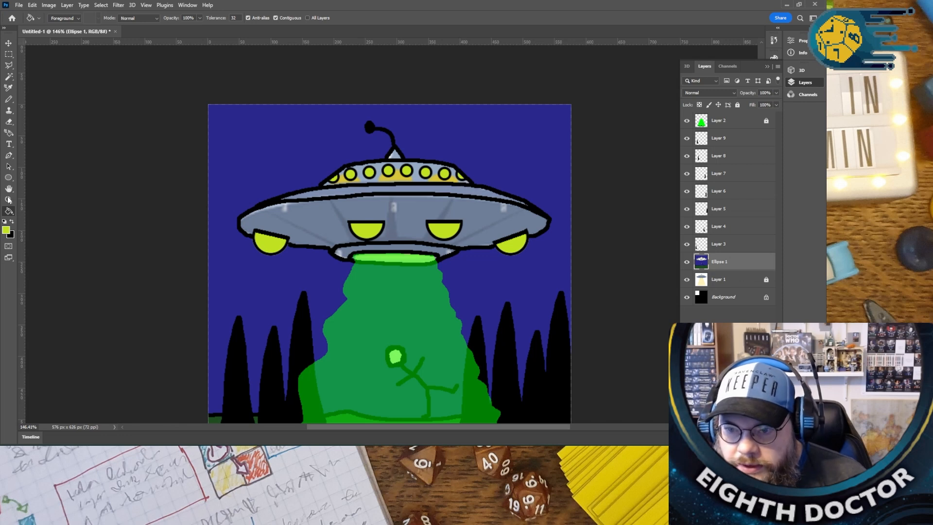
# - Set the foreground colour to grey 757e80 and fill the UFO's main hull and the dome area around the windows
pyautogui.click(6, 230)
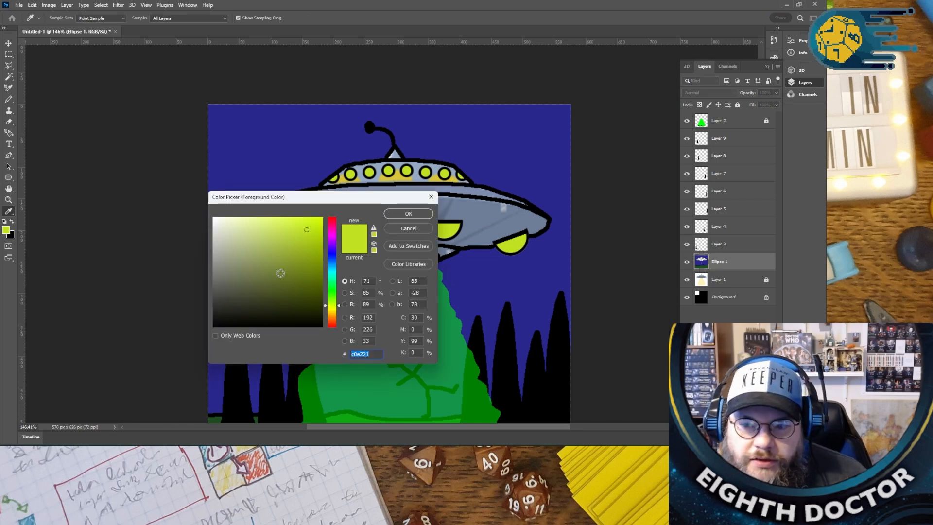
pyautogui.moveTo(331, 306)
pyautogui.mouseDown()
pyautogui.moveTo(331, 271)
pyautogui.moveTo(258, 311)
pyautogui.moveTo(221, 271)
pyautogui.mouseUp()
pyautogui.click(408, 213)
pyautogui.press('g')
pyautogui.click(332, 219)
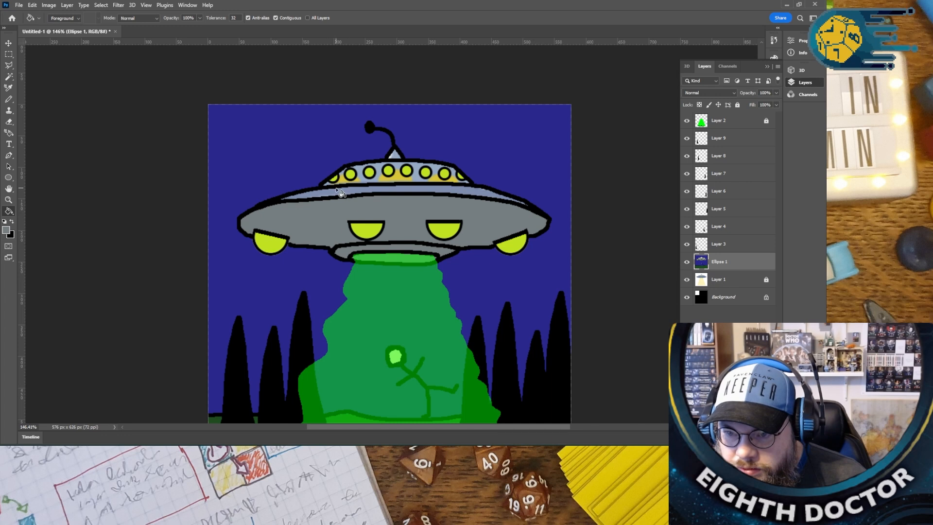
pyautogui.click(362, 173)
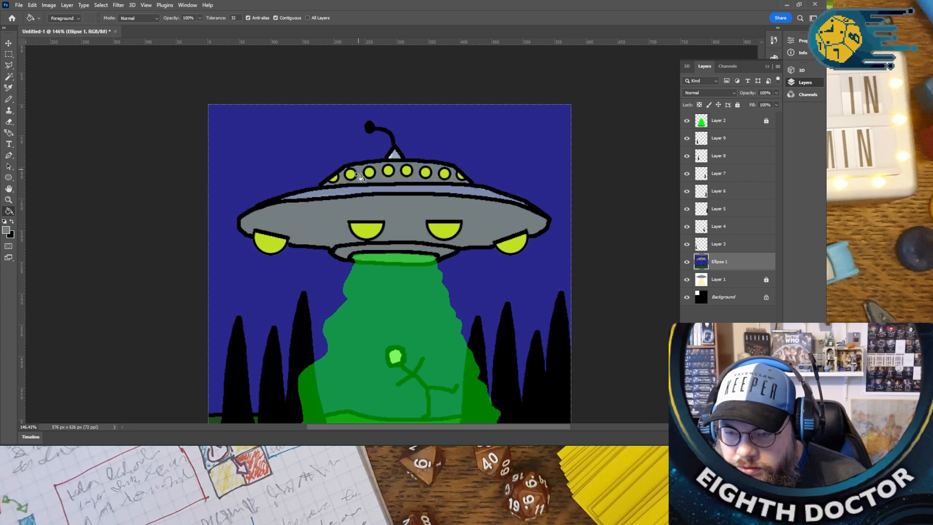
# - Set the foreground colour to lighter grey 9a9c9c and fill the UFO's upper rim band and the triangular antenna base
pyautogui.click(7, 229)
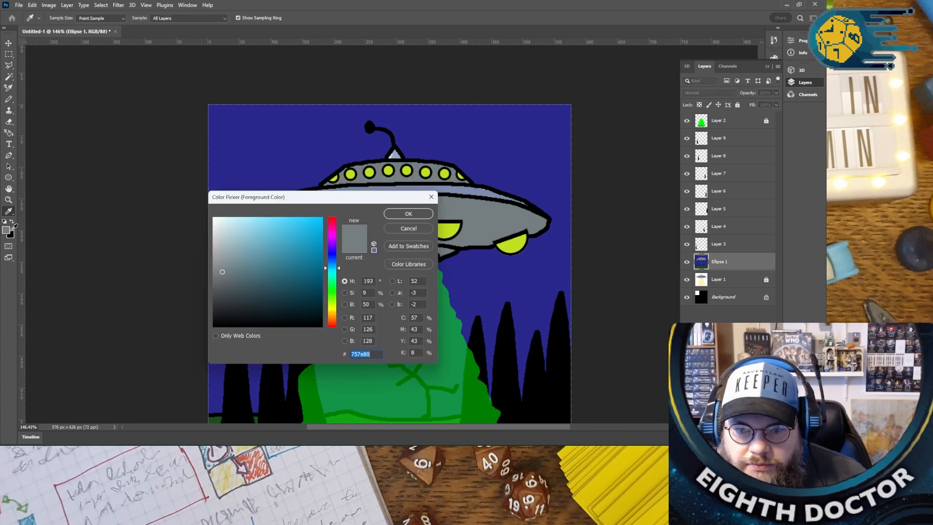
pyautogui.moveTo(216, 264); pyautogui.dragTo(214, 260)
pyautogui.click(413, 215)
pyautogui.click(403, 191)
pyautogui.click(396, 156)
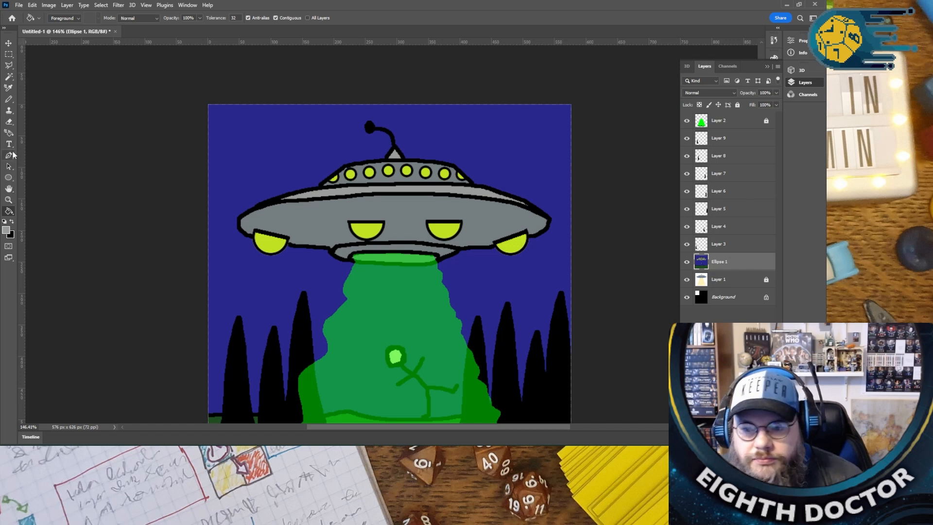
# - Switch to the Pencil tool with white ffffff as the foreground colour and a brush size of 3 px
pyautogui.scroll(-3, 102, 237)
pyautogui.scroll(-2, 103, 237)
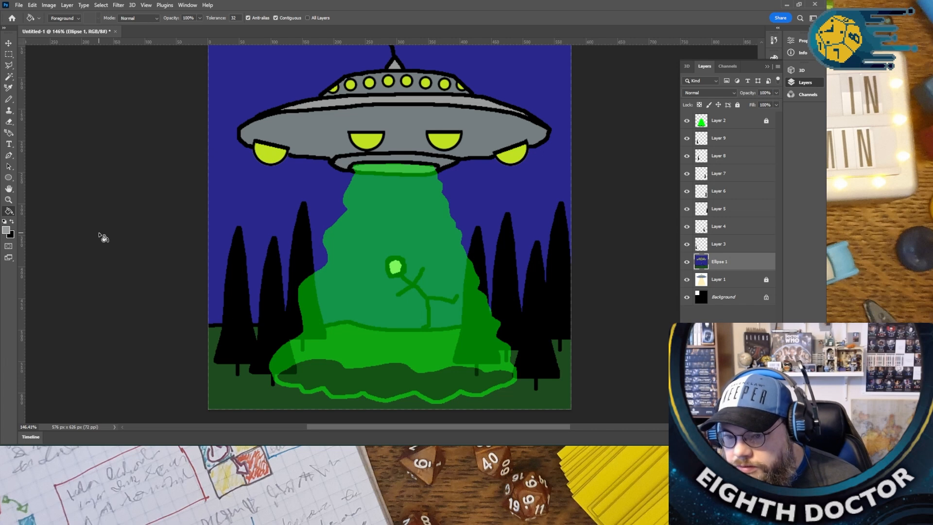
pyautogui.scroll(5, 102, 236)
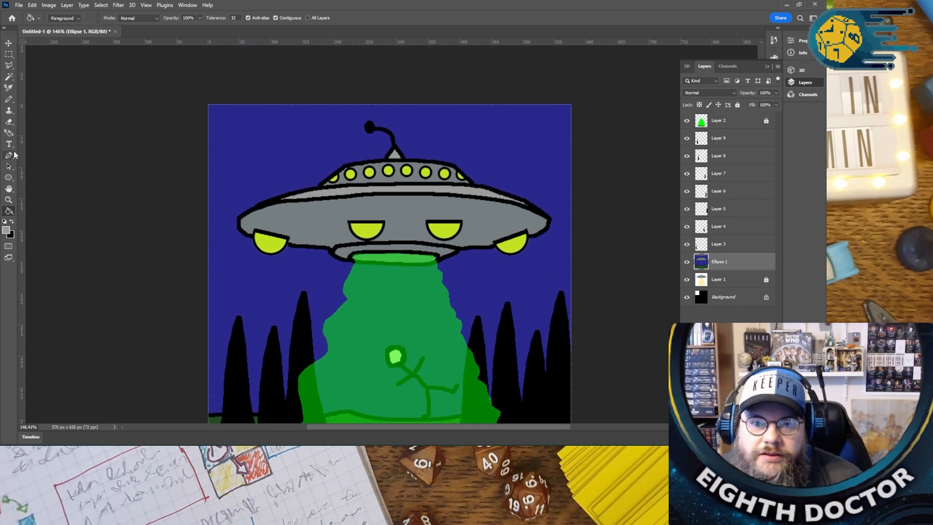
pyautogui.click(13, 103)
pyautogui.click(8, 231)
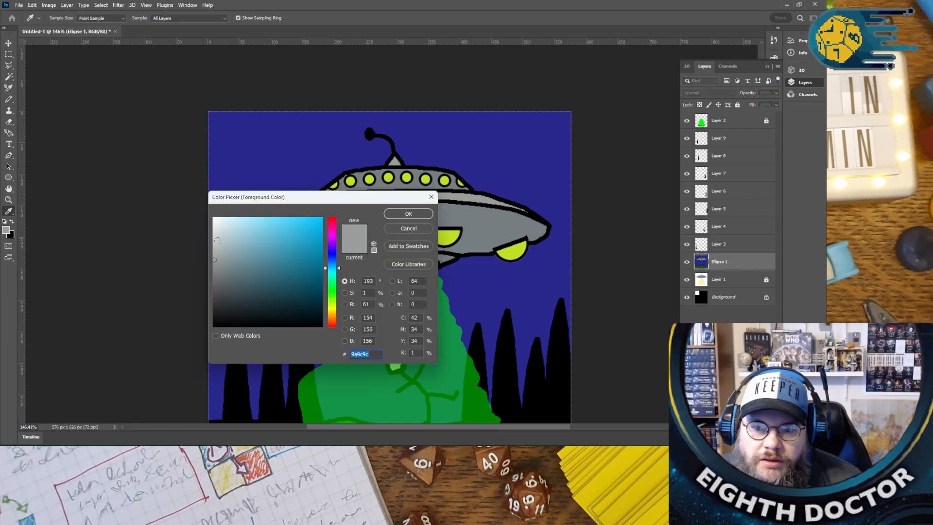
pyautogui.write('ffffff')
pyautogui.click(405, 214)
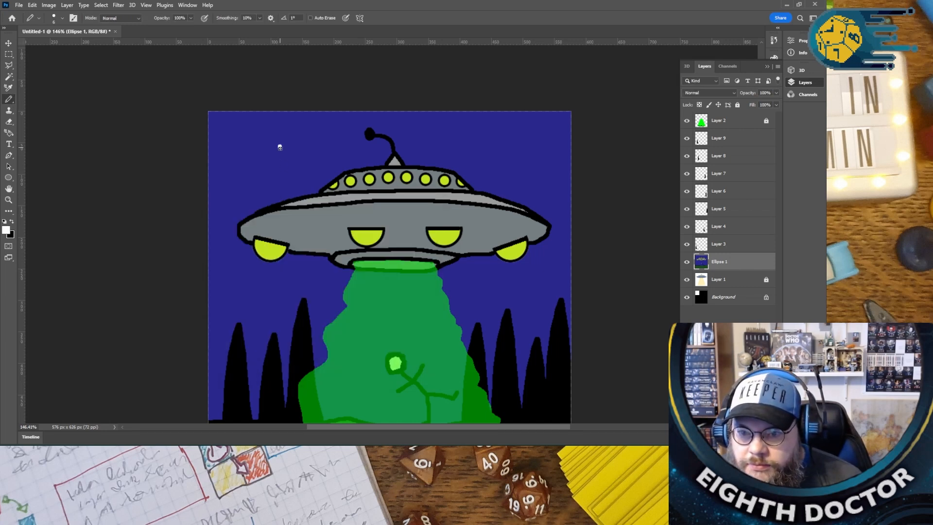
pyautogui.hotkey('ctrl', 'z')
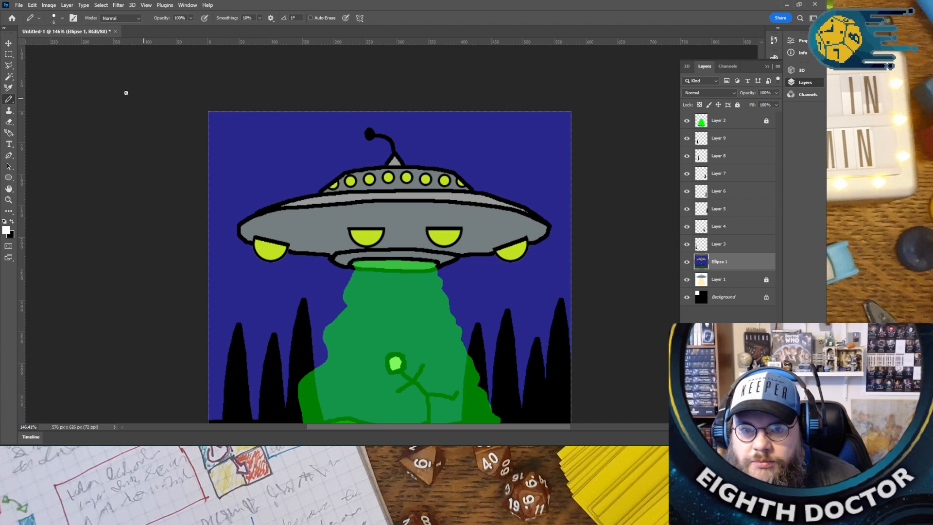
pyautogui.click(62, 18)
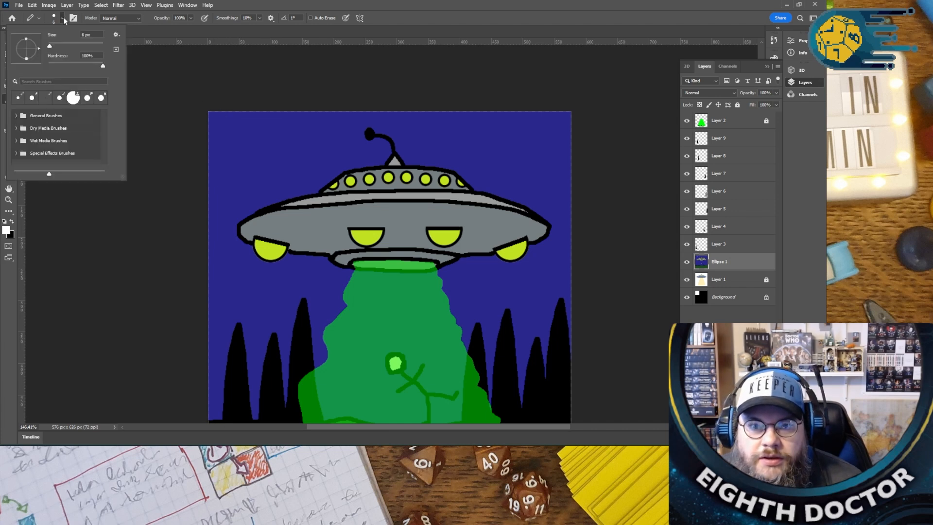
pyautogui.click(48, 42)
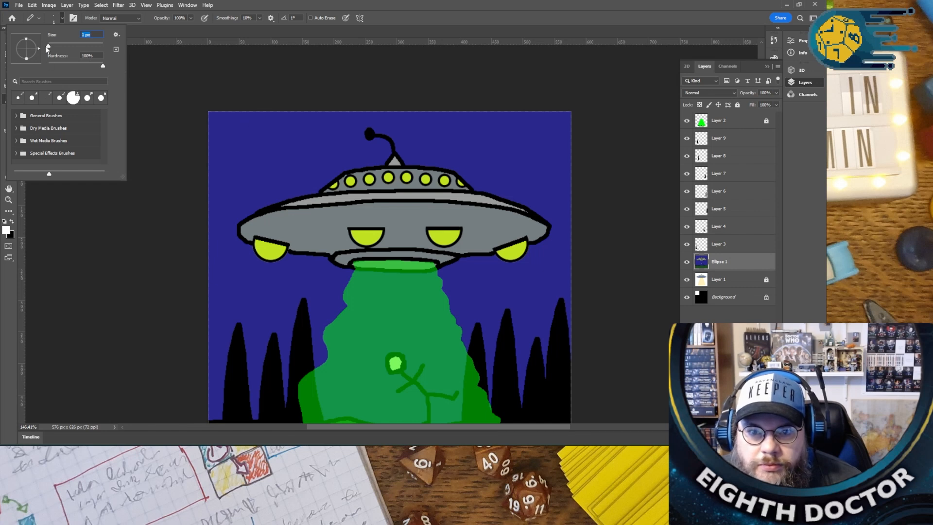
pyautogui.moveTo(48, 46); pyautogui.dragTo(49, 45)
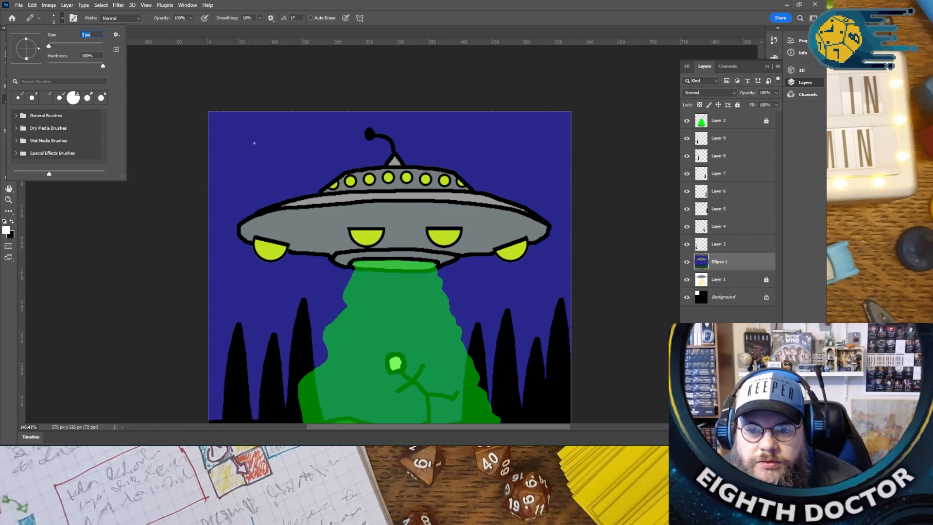
# - Scatter small white stars over the sky on the UFO's left side and enlarge one of them into a cross shape
pyautogui.click(238, 133)
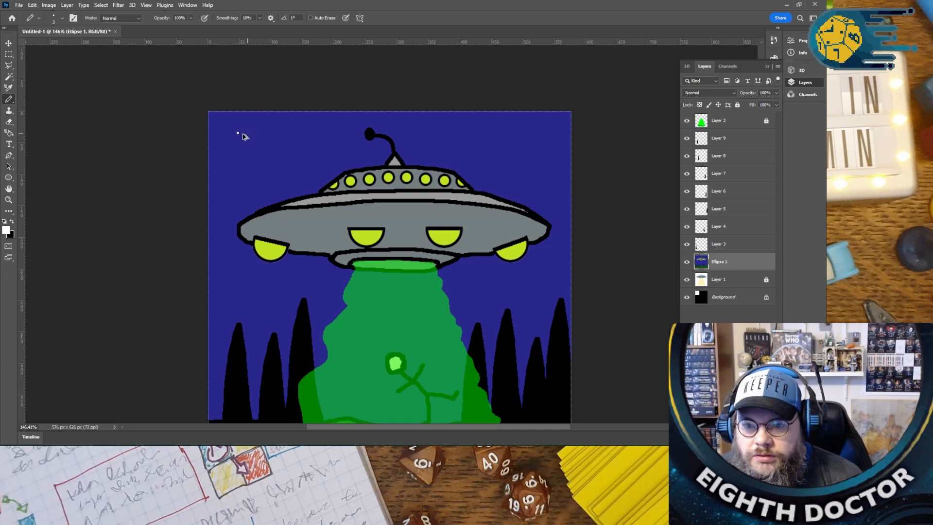
pyautogui.scroll(10, 246, 141)
pyautogui.click(324, 164)
pyautogui.click(267, 239)
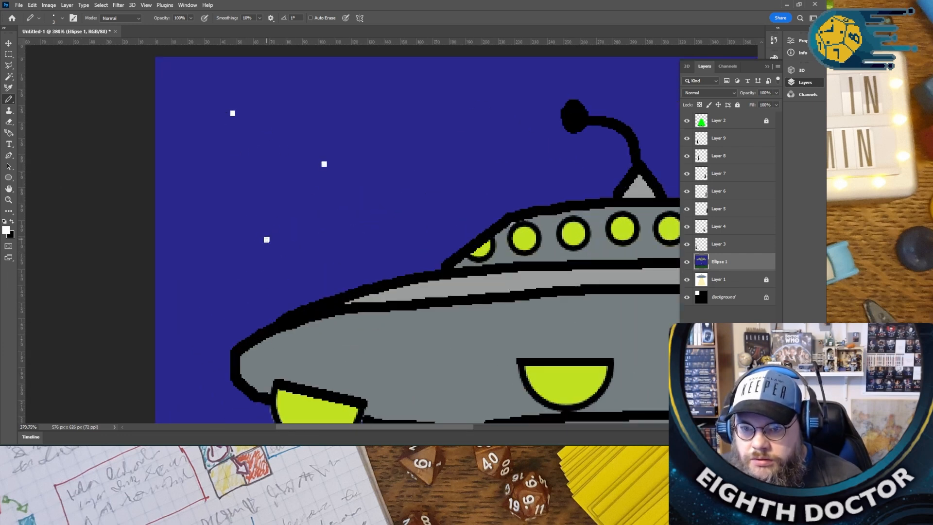
pyautogui.click(490, 156)
pyautogui.click(219, 310)
pyautogui.click(185, 260)
pyautogui.click(419, 96)
pyautogui.click(180, 74)
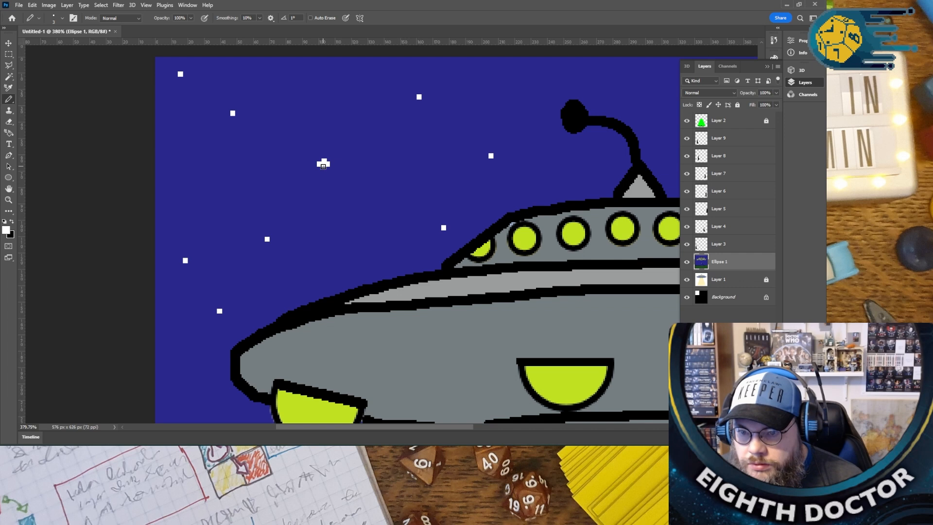
pyautogui.scroll(-10, 306, 213)
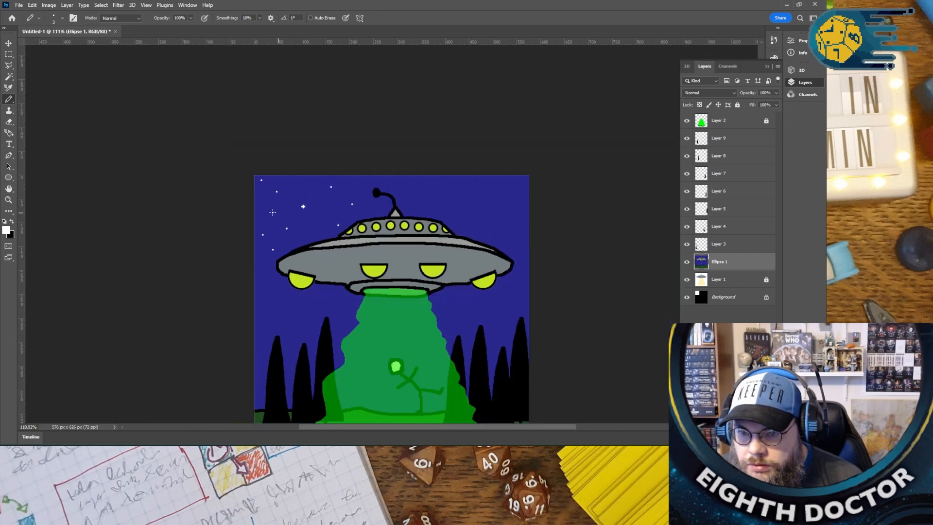
pyautogui.scroll(4, 274, 211)
pyautogui.scroll(9, 273, 210)
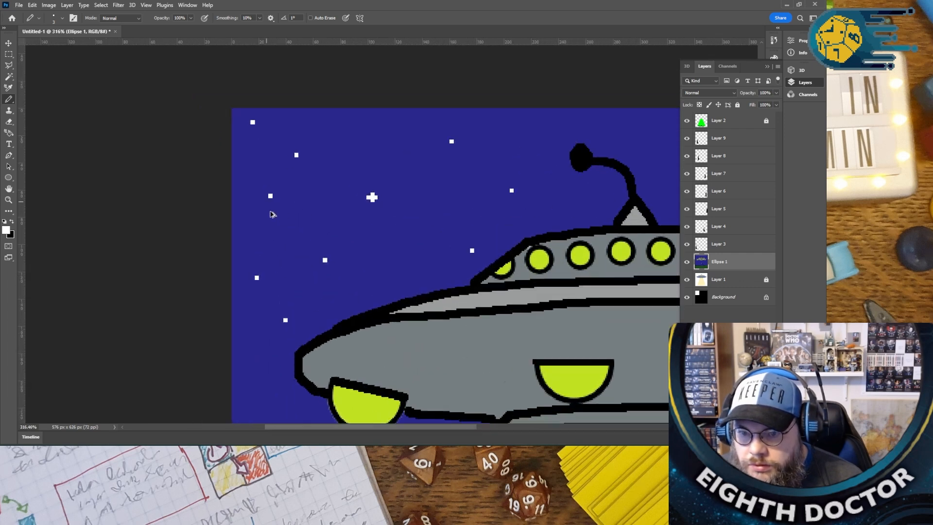
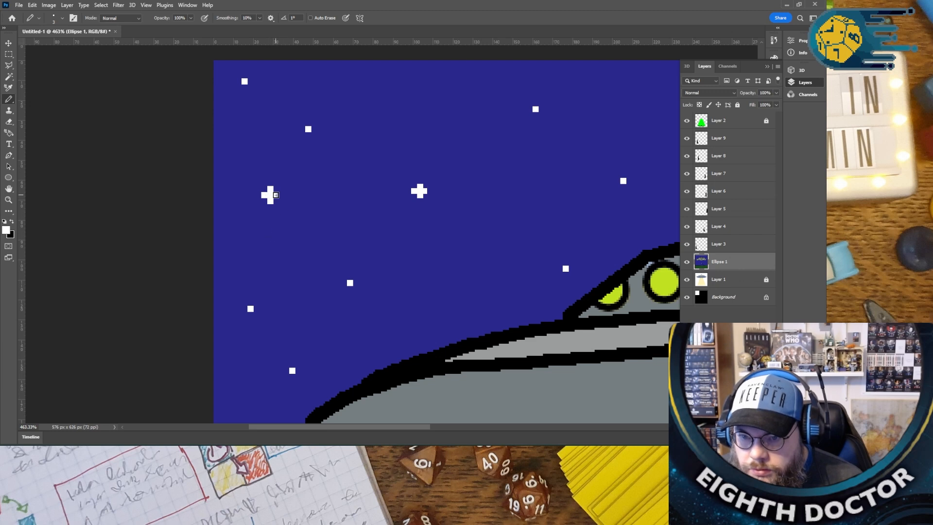
# - Add small white stars to the sky above the UFO's right side and enlarge one of them into a cross shape
pyautogui.scroll(-12, 284, 216)
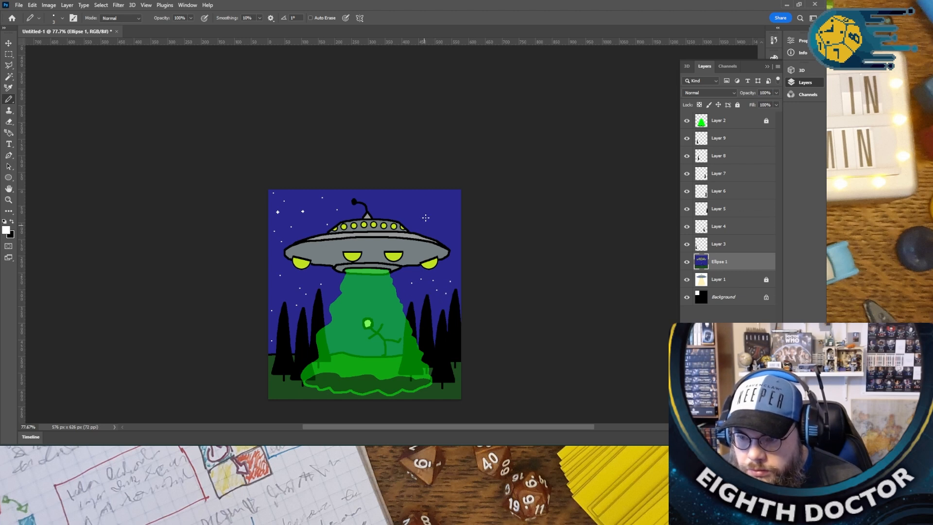
pyautogui.click(423, 202)
pyautogui.click(444, 205)
pyautogui.click(438, 228)
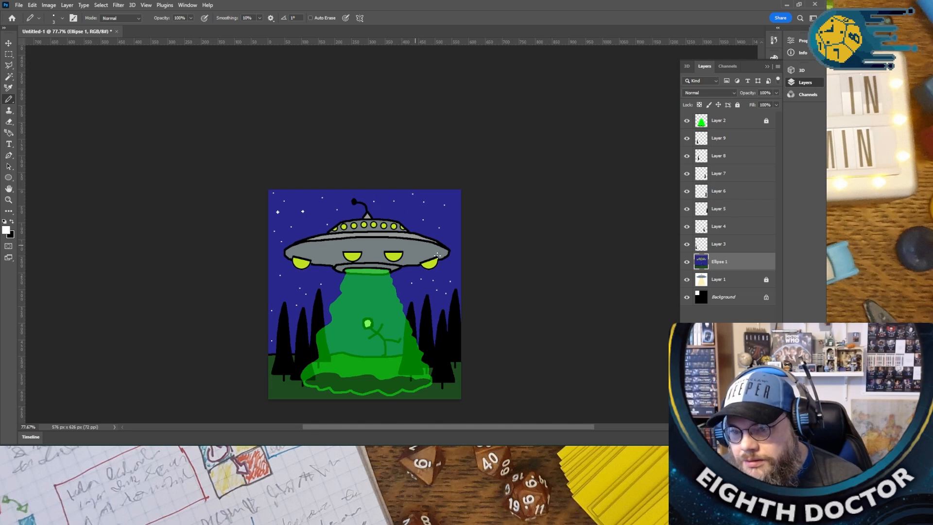
pyautogui.scroll(5, 423, 224)
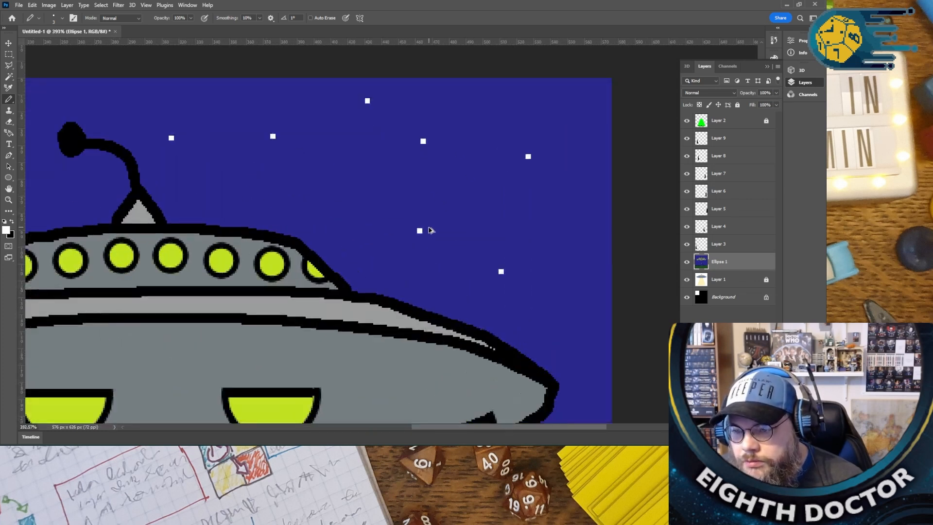
pyautogui.scroll(2, 431, 230)
pyautogui.click(417, 224)
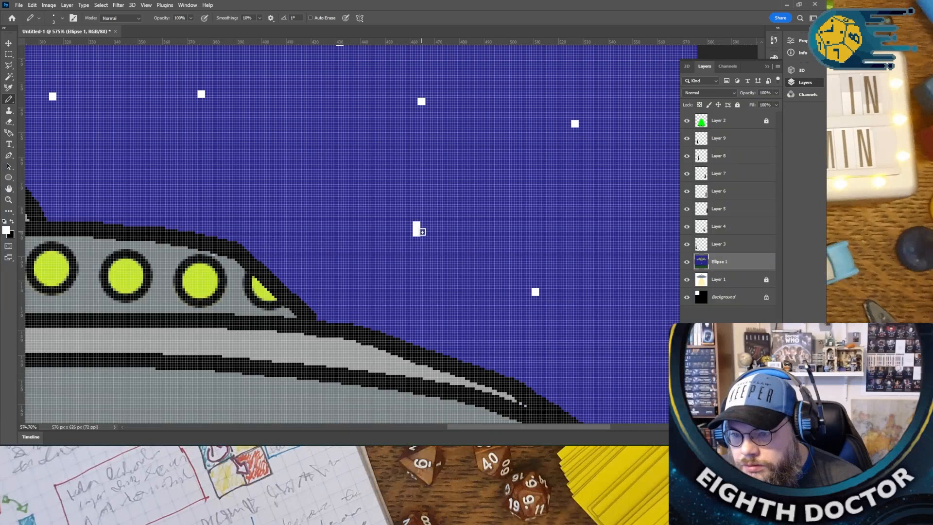
pyautogui.click(423, 233)
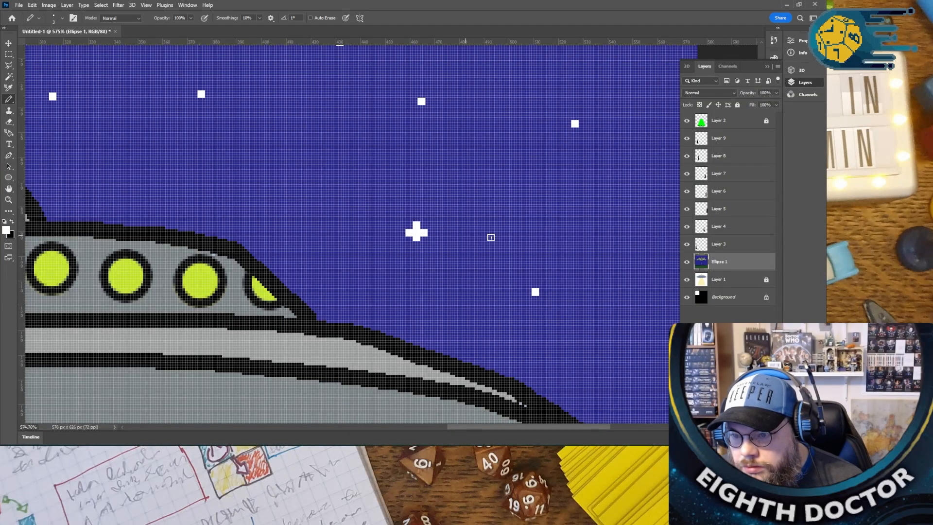
# - Enlarge a star below the UFO's right half into an even cross and dot a few white stars behind the green beam
pyautogui.scroll(-5, 490, 237)
pyautogui.scroll(4, 478, 346)
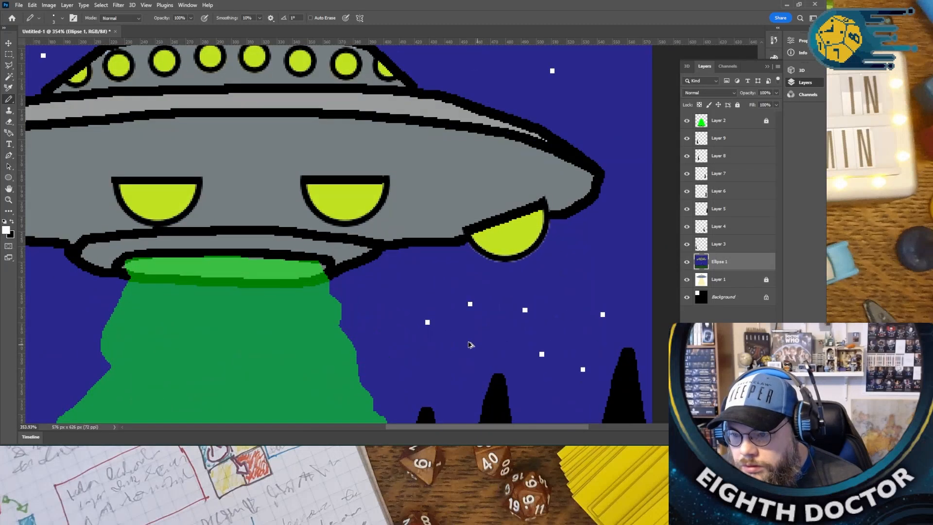
pyautogui.scroll(2, 478, 347)
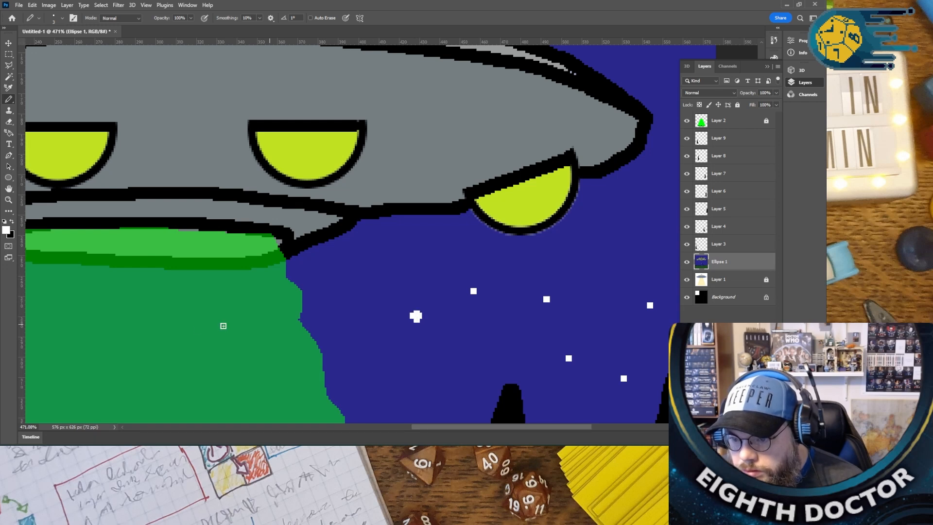
pyautogui.scroll(-4, 245, 325)
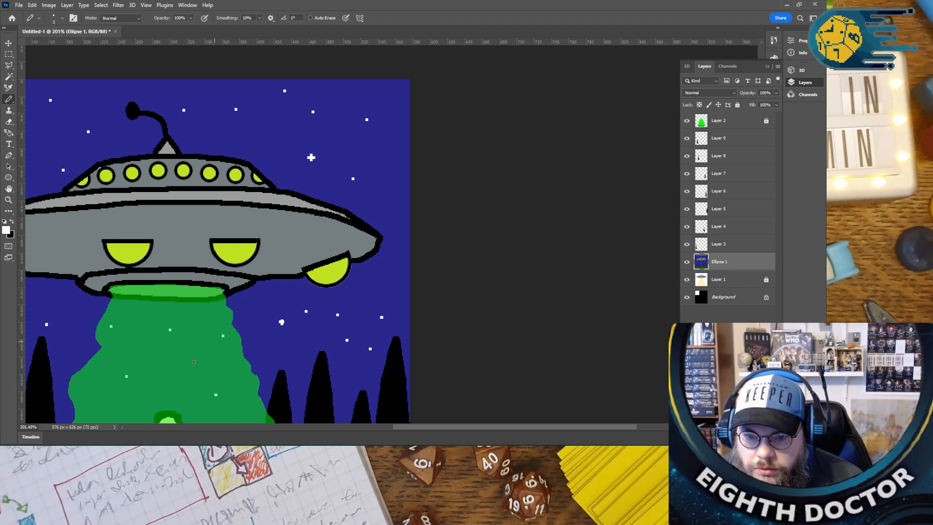
pyautogui.scroll(4, 297, 312)
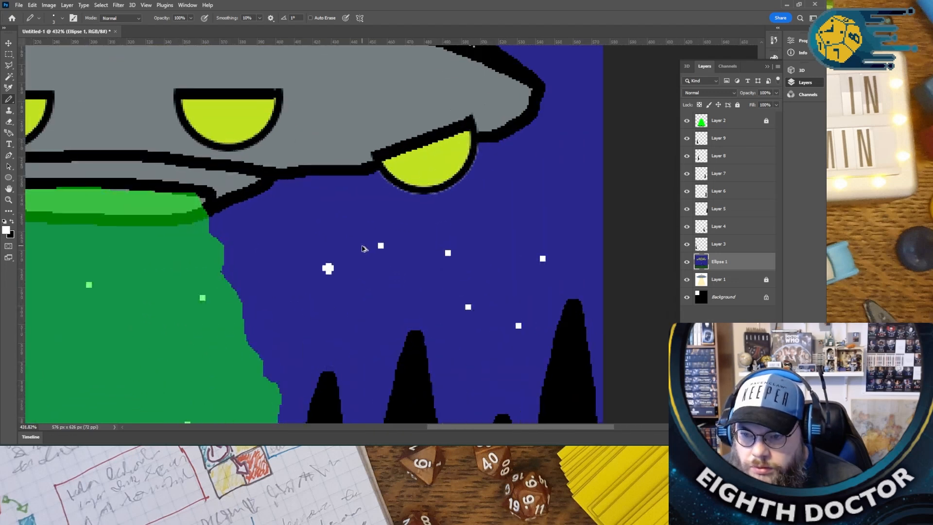
pyautogui.scroll(3, 362, 248)
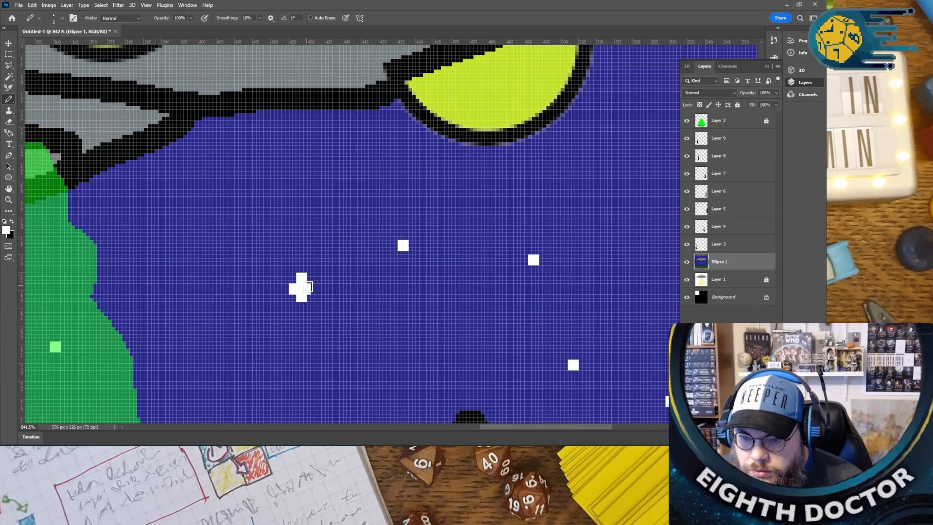
pyautogui.click(300, 303)
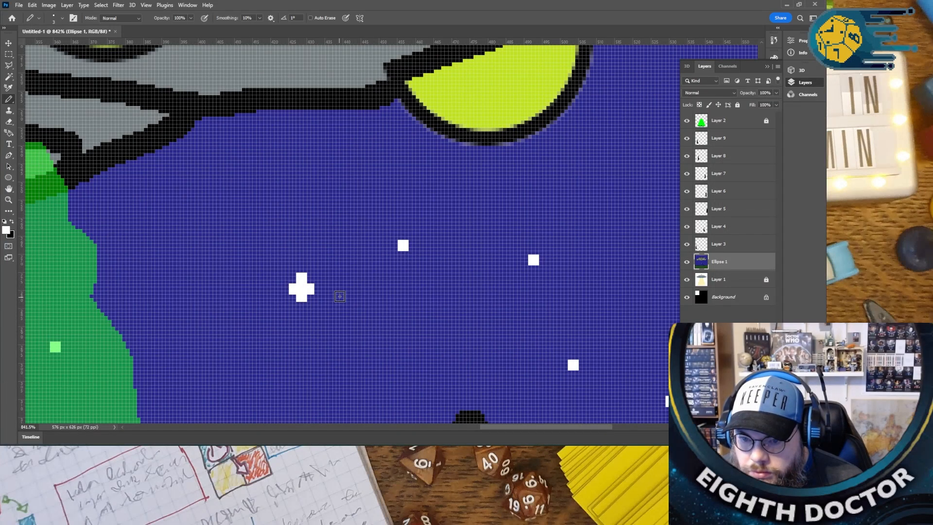
# - Enlarge one star behind the green beam and two stars near the treetops on the image's left side
pyautogui.scroll(-6, 339, 298)
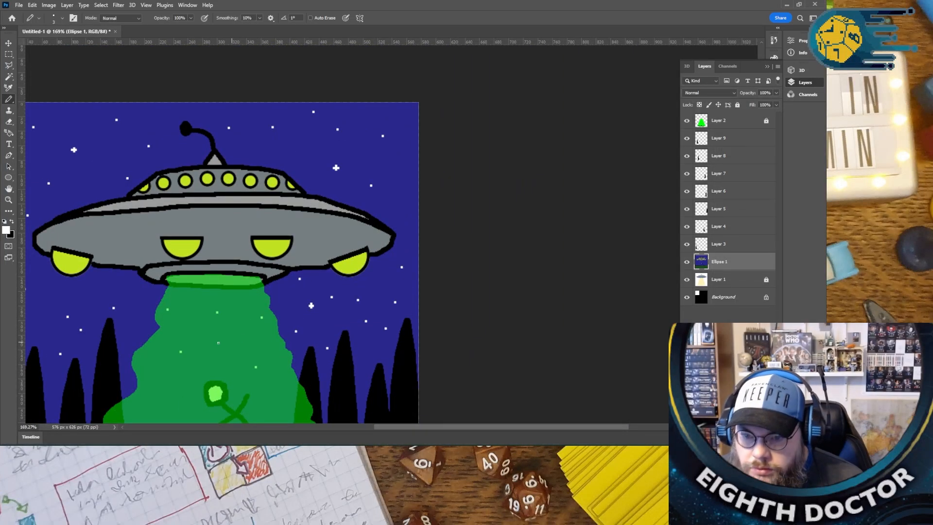
pyautogui.scroll(3, 218, 342)
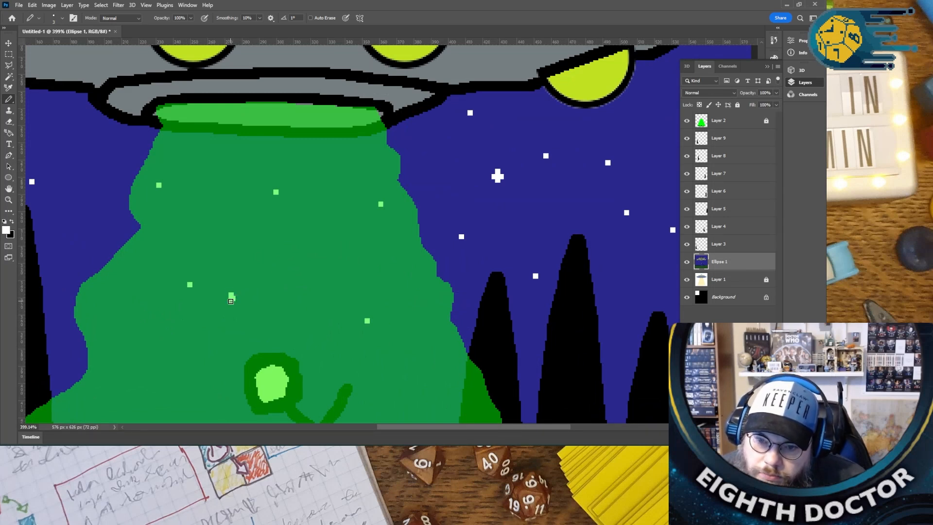
pyautogui.scroll(-4, 228, 298)
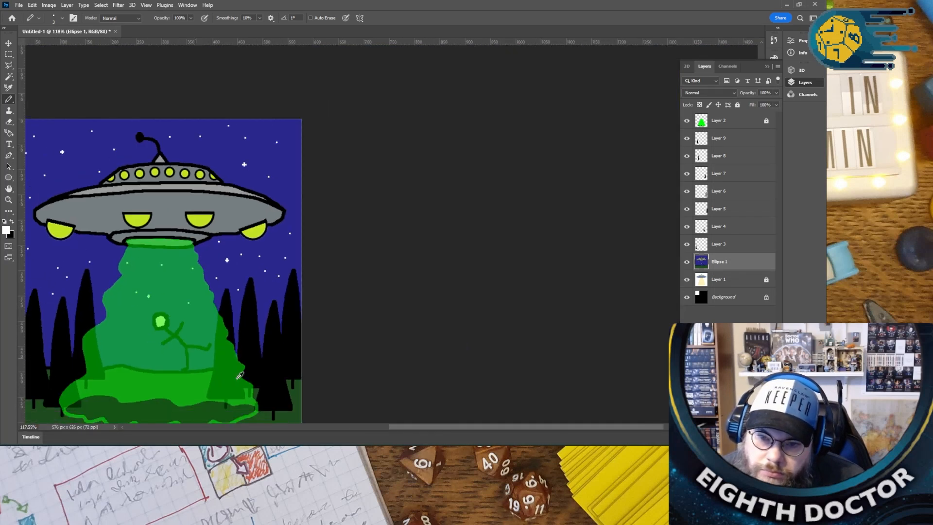
pyautogui.moveTo(421, 429); pyautogui.dragTo(345, 429)
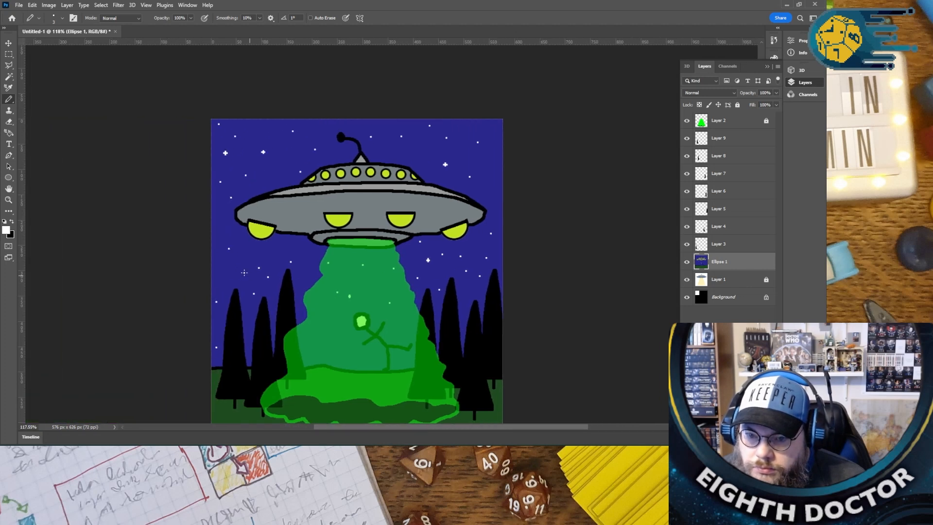
pyautogui.scroll(2, 243, 273)
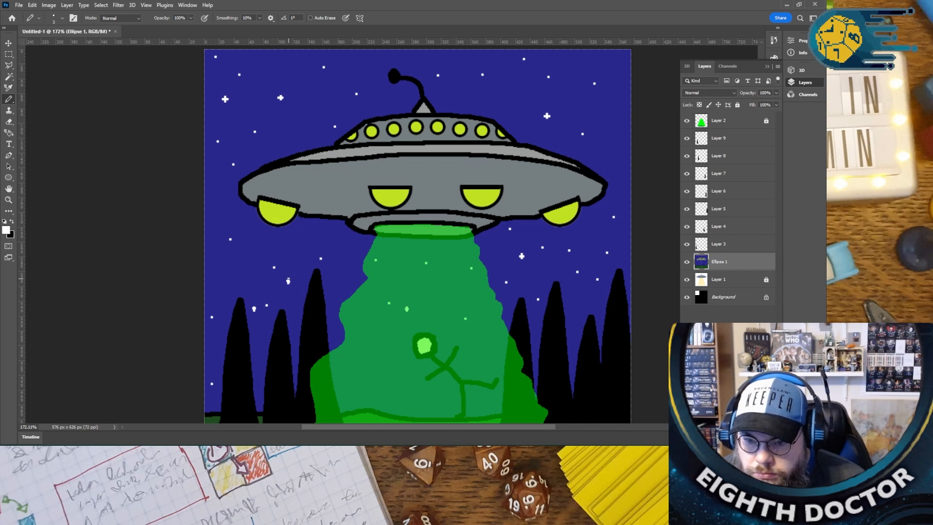
pyautogui.scroll(-3, 245, 294)
pyautogui.scroll(6, 245, 293)
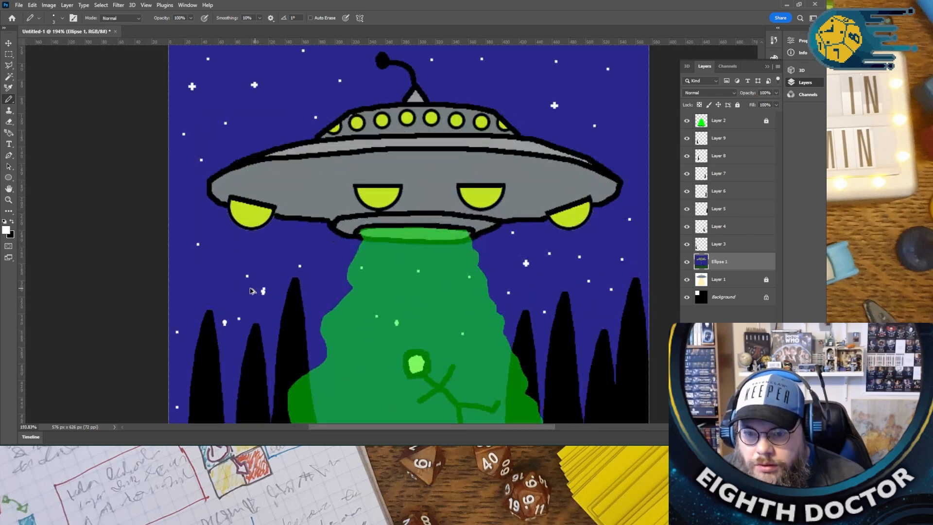
# - Undo the uneven pixels on the star beside the tallest left-hand tree and redraw it as a symmetrical cross
pyautogui.scroll(5, 250, 293)
pyautogui.hotkey('ctrl', 'z')
pyautogui.hotkey('ctrl', 'z')
pyautogui.hotkey('ctrl', 'z')
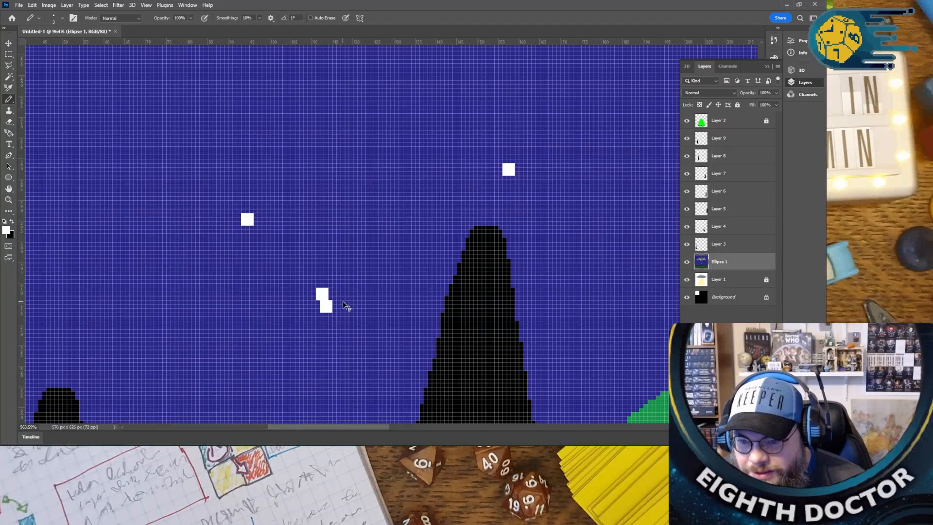
pyautogui.click(335, 294)
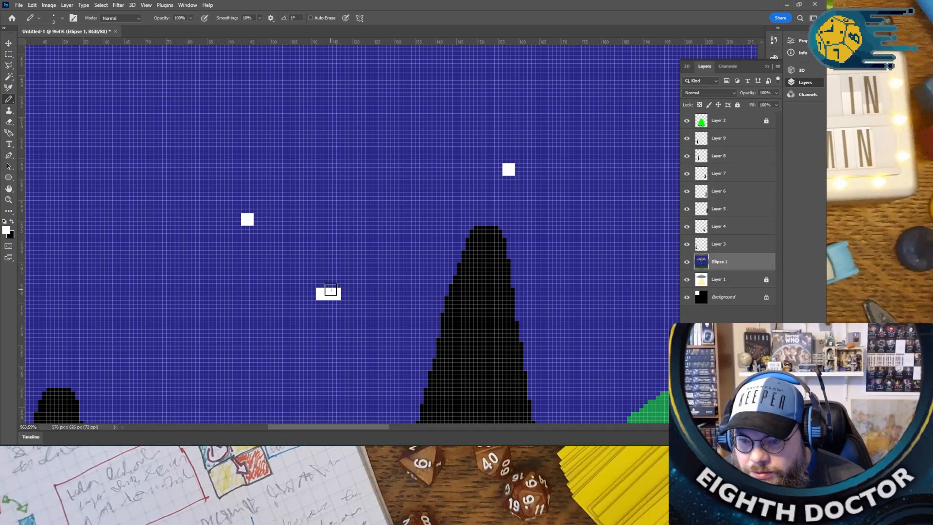
pyautogui.click(329, 283)
pyautogui.click(330, 304)
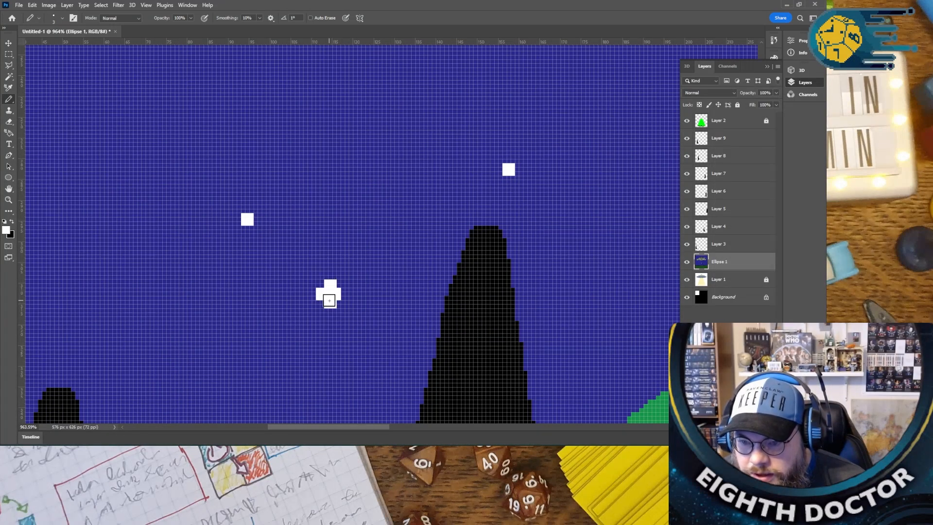
# - Select Layer 2 with the green beam and set the foreground colour to light green
pyautogui.scroll(-15, 384, 311)
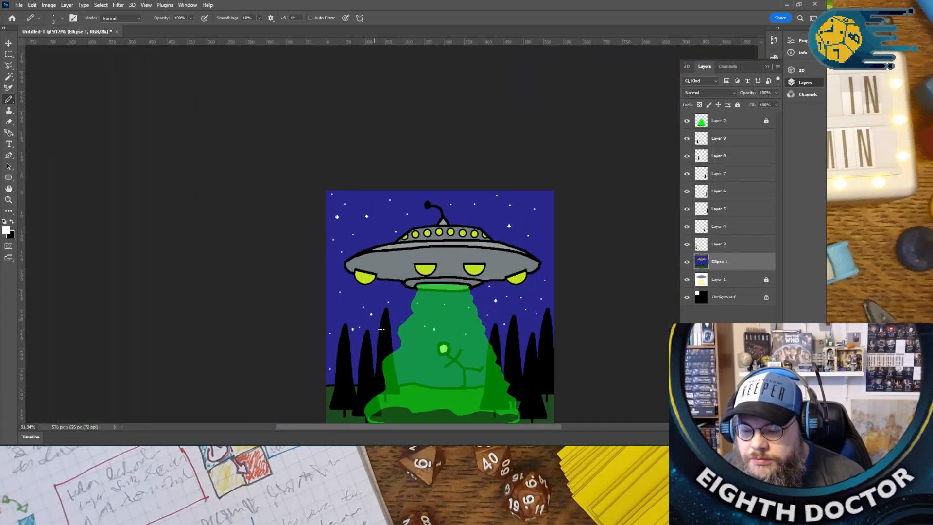
pyautogui.scroll(-3, 379, 325)
pyautogui.moveTo(460, 429); pyautogui.dragTo(509, 429)
pyautogui.click(724, 122)
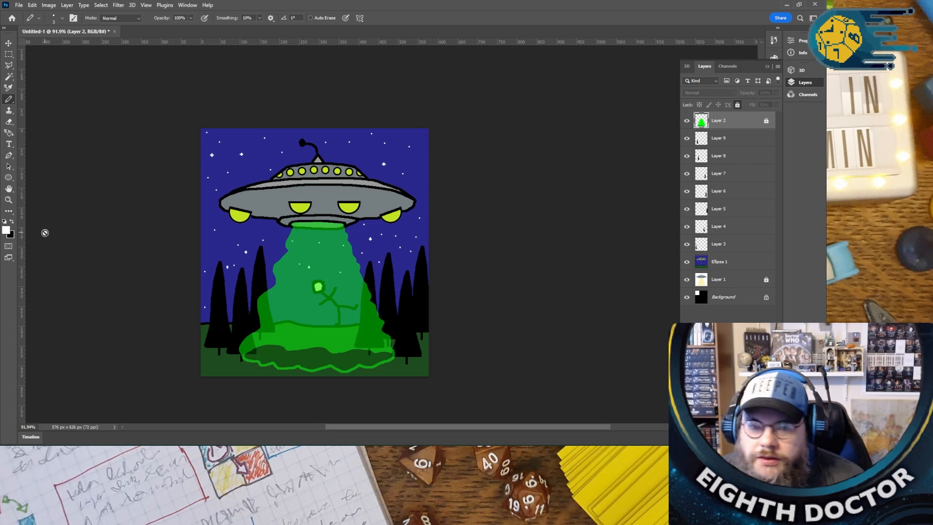
pyautogui.click(6, 230)
pyautogui.moveTo(334, 288)
pyautogui.mouseDown()
pyautogui.moveTo(290, 270)
pyautogui.moveTo(260, 242)
pyautogui.moveTo(281, 236)
pyautogui.moveTo(268, 235)
pyautogui.mouseUp()
pyautogui.click(401, 216)
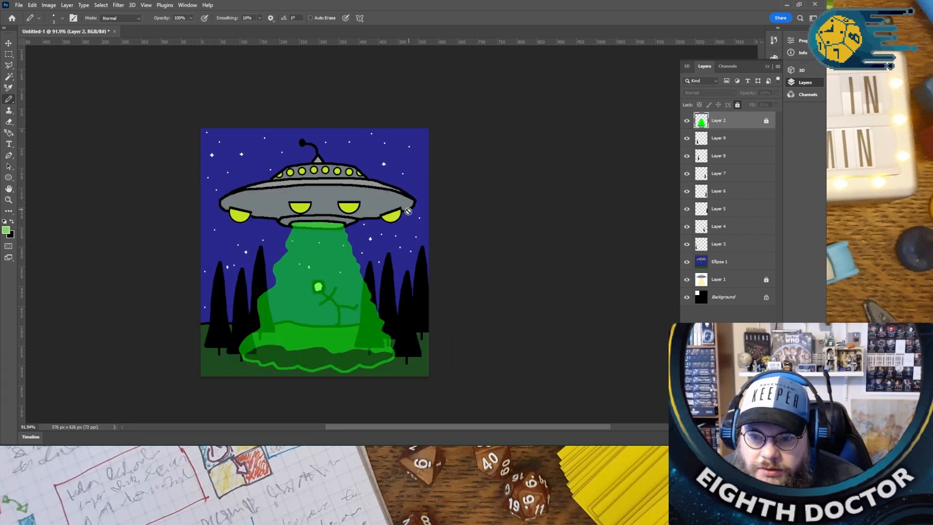
# - Set the pencil brush size to 6 px and unlock Layer 2
pyautogui.click(62, 18)
pyautogui.moveTo(51, 45); pyautogui.dragTo(52, 47)
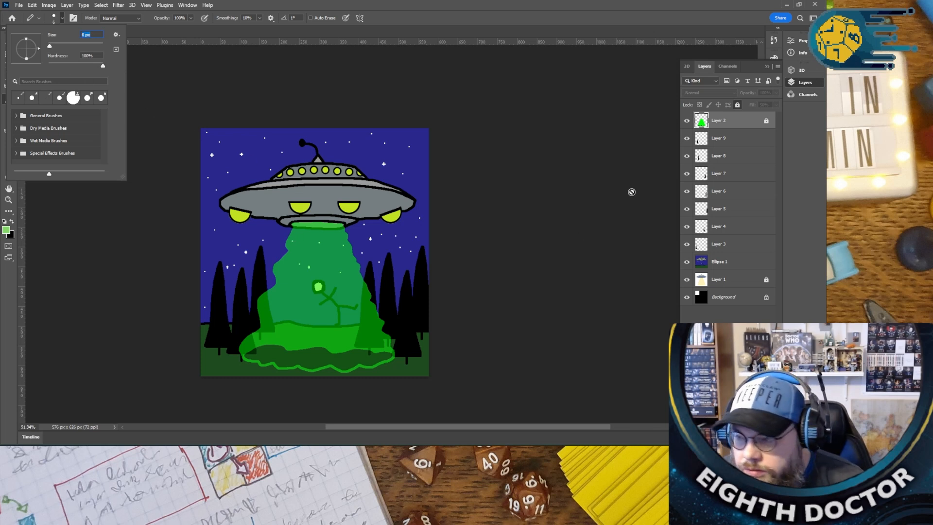
pyautogui.click(729, 129)
pyautogui.click(738, 105)
# - Try a light green outline stroke along the beam's upper left edge and undo it
pyautogui.scroll(5, 297, 238)
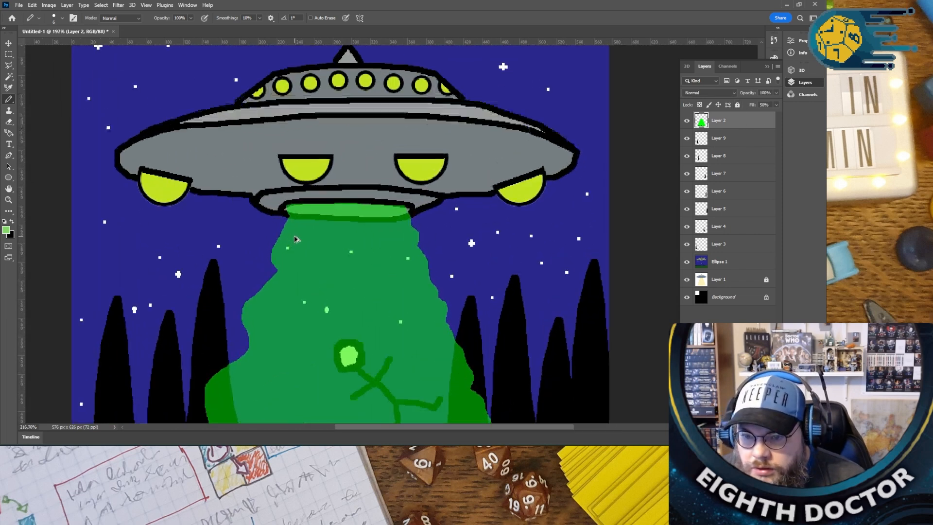
pyautogui.moveTo(287, 214); pyautogui.dragTo(271, 253)
pyautogui.hotkey('ctrl', 'z')
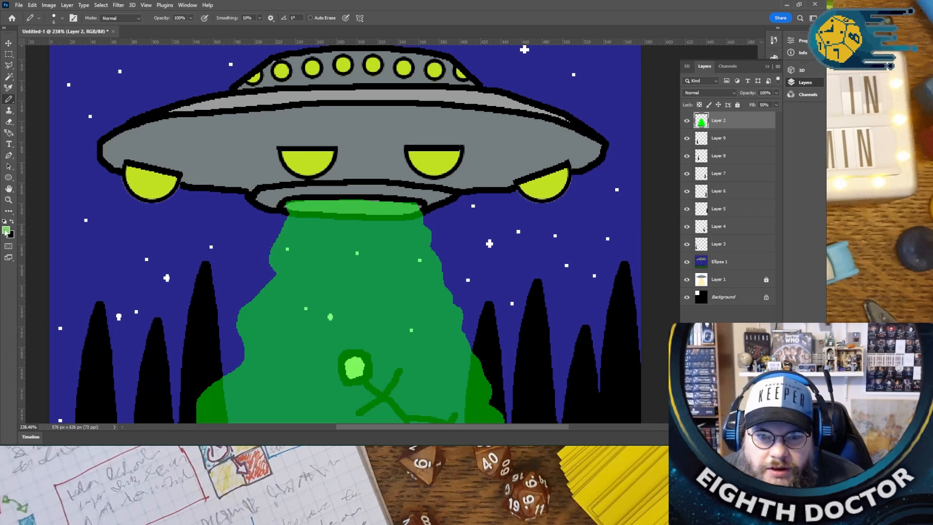
# - Set the foreground colour to bright green 3dfb03
pyautogui.click(6, 229)
pyautogui.write('3cee06')
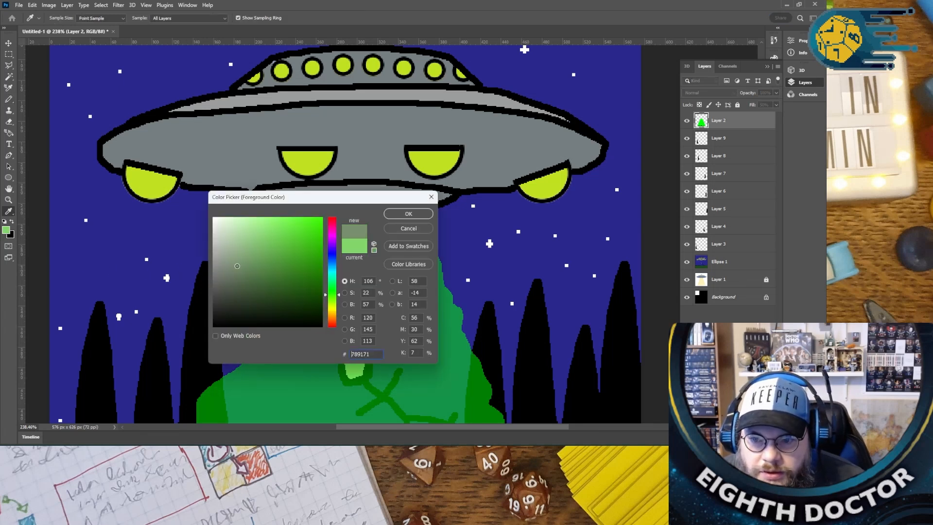
pyautogui.moveTo(320, 224); pyautogui.dragTo(321, 219)
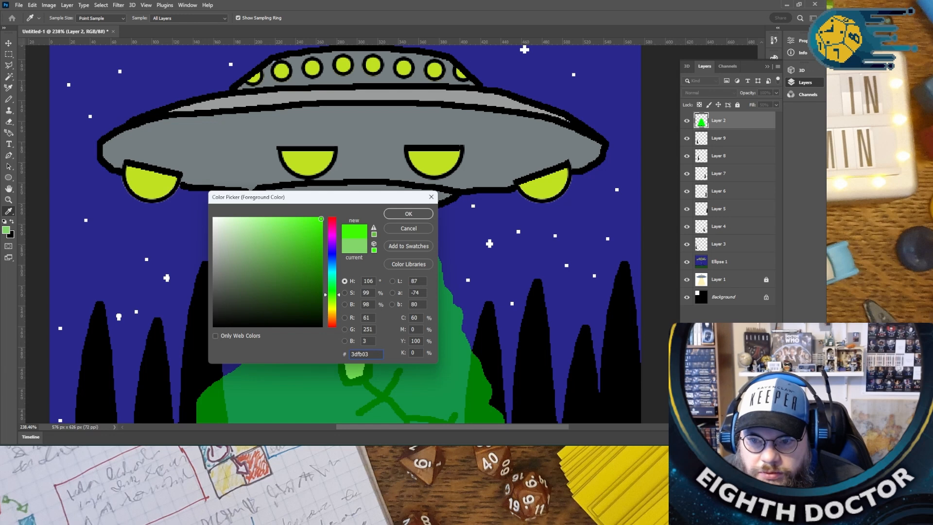
pyautogui.click(408, 213)
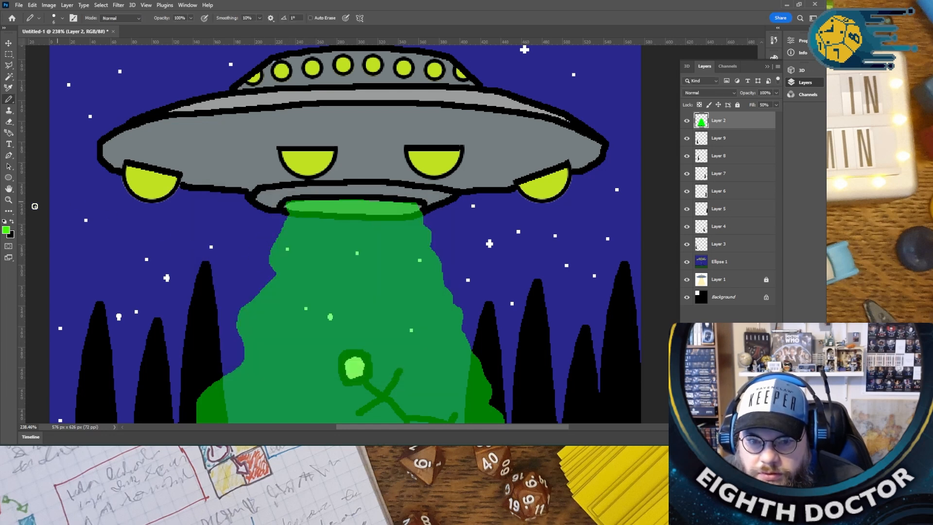
# - Set the foreground colour to pale yellow-green d2ff92
pyautogui.click(7, 230)
pyautogui.moveTo(337, 299); pyautogui.dragTo(338, 309)
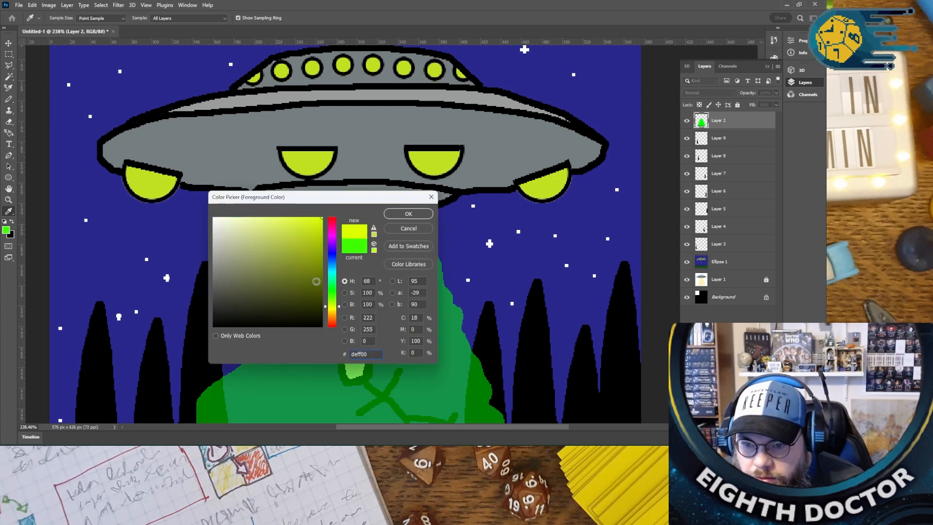
pyautogui.click(338, 302)
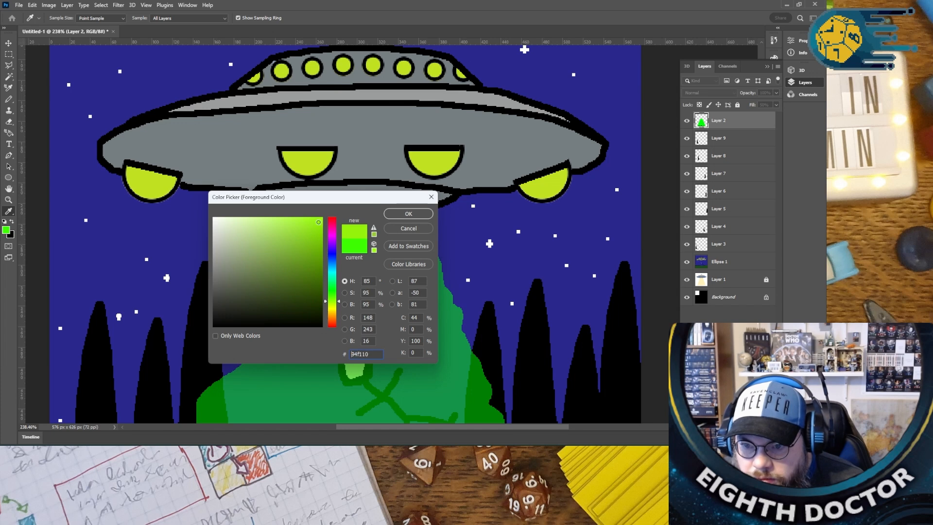
pyautogui.moveTo(253, 223); pyautogui.dragTo(260, 215)
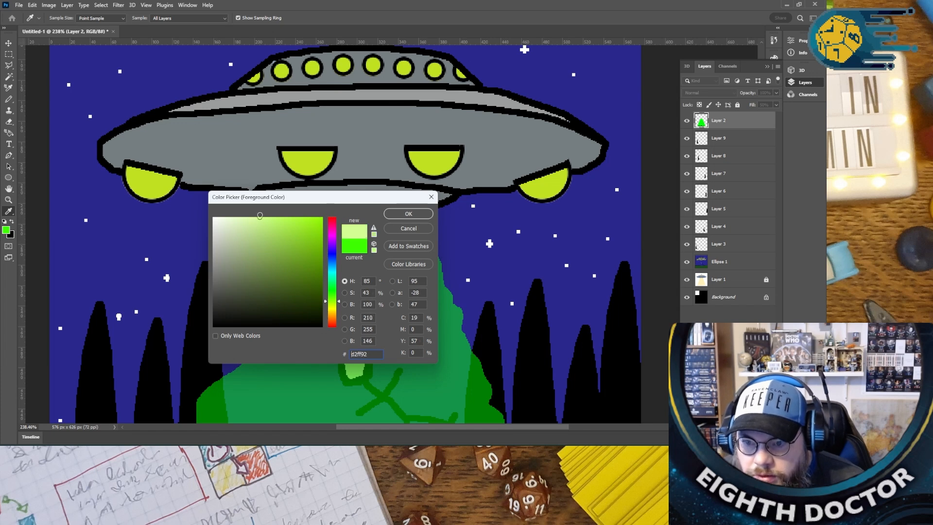
pyautogui.click(387, 217)
# - Try outlining the beam's left edge with the pale yellow-green pencil and undo the stroke
pyautogui.press('b')
pyautogui.moveTo(288, 210)
pyautogui.mouseDown()
pyautogui.moveTo(274, 241)
pyautogui.moveTo(276, 276)
pyautogui.moveTo(235, 313)
pyautogui.mouseUp()
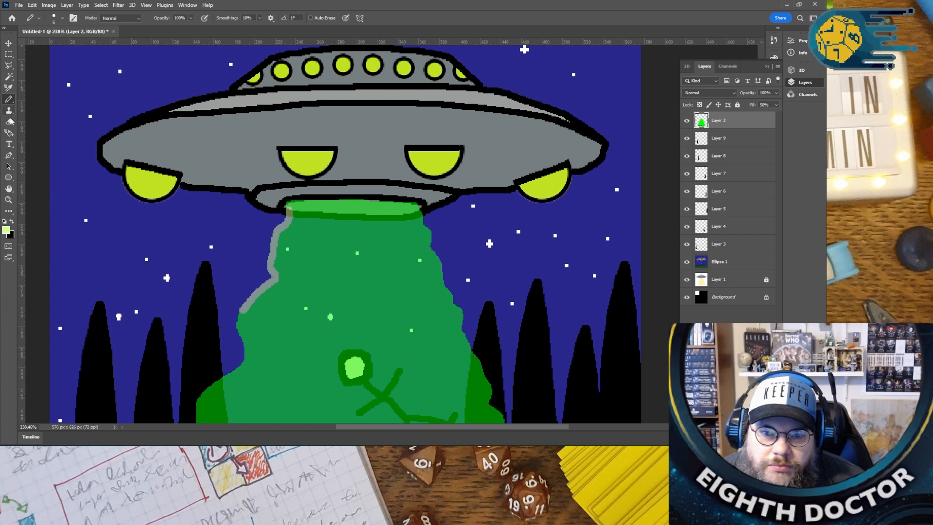
pyautogui.hotkey('ctrl', 'z')
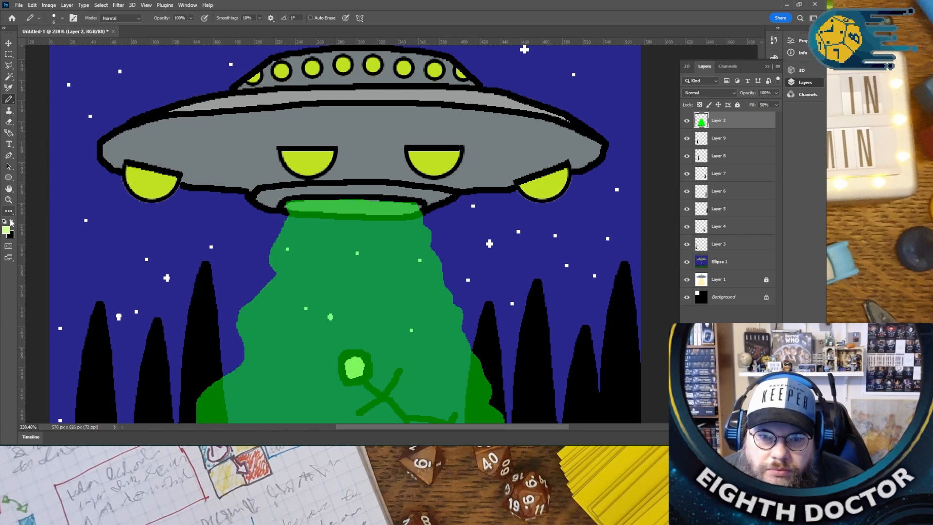
# - Set the foreground colour to a bright, saturated yellow-green
pyautogui.click(6, 229)
pyautogui.moveTo(298, 287); pyautogui.dragTo(257, 262)
pyautogui.click(340, 308)
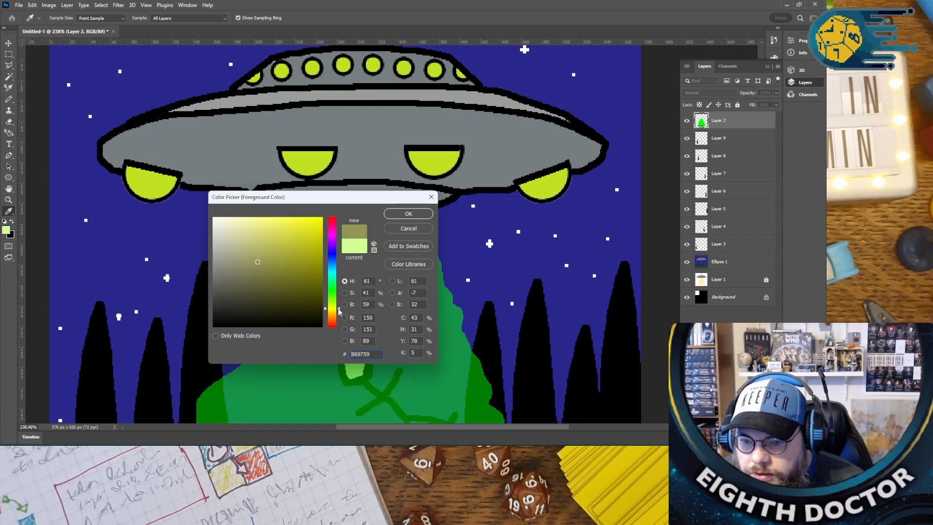
pyautogui.click(301, 238)
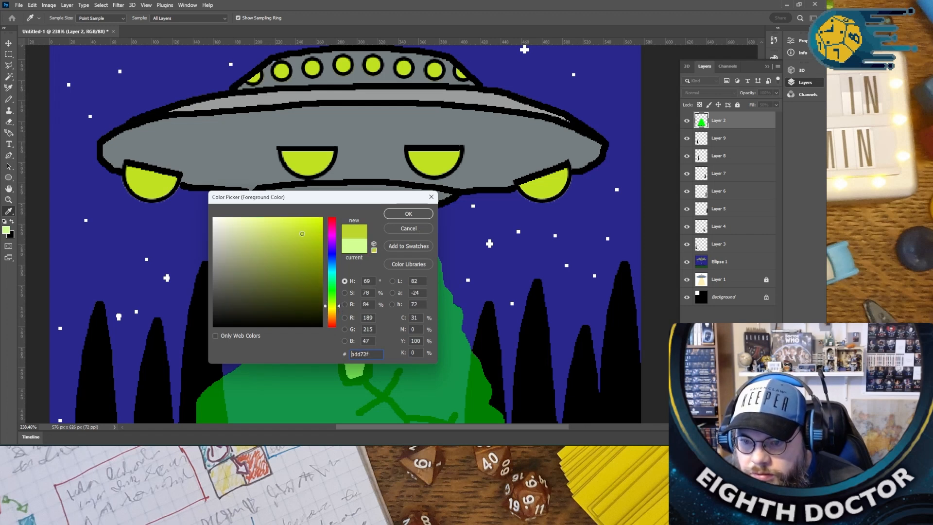
pyautogui.click(409, 214)
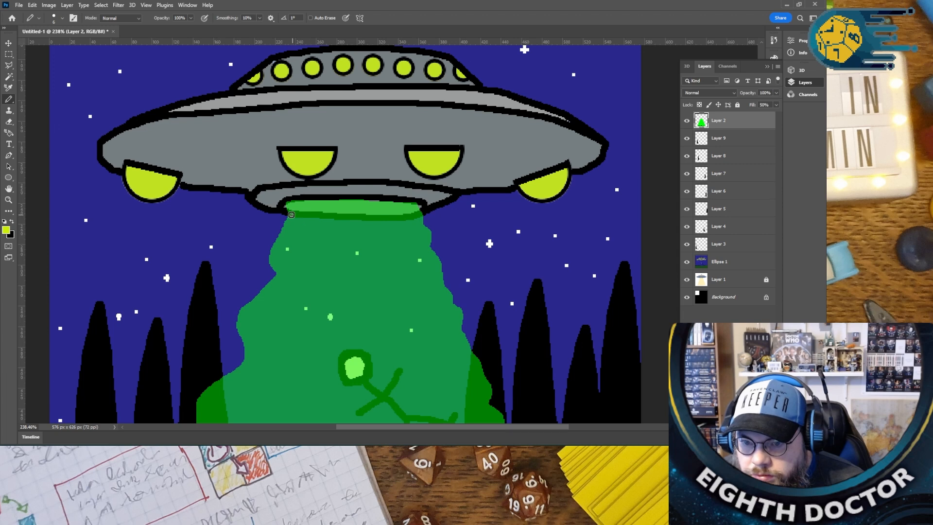
# - Outline the beam's left, lower and right edges and the upper rim of its base with yellow-green pencil strokes on Layer 2
pyautogui.moveTo(288, 209)
pyautogui.mouseDown()
pyautogui.moveTo(270, 245)
pyautogui.moveTo(273, 284)
pyautogui.moveTo(235, 318)
pyautogui.moveTo(239, 364)
pyautogui.moveTo(207, 391)
pyautogui.mouseUp()
pyautogui.scroll(-5, 206, 384)
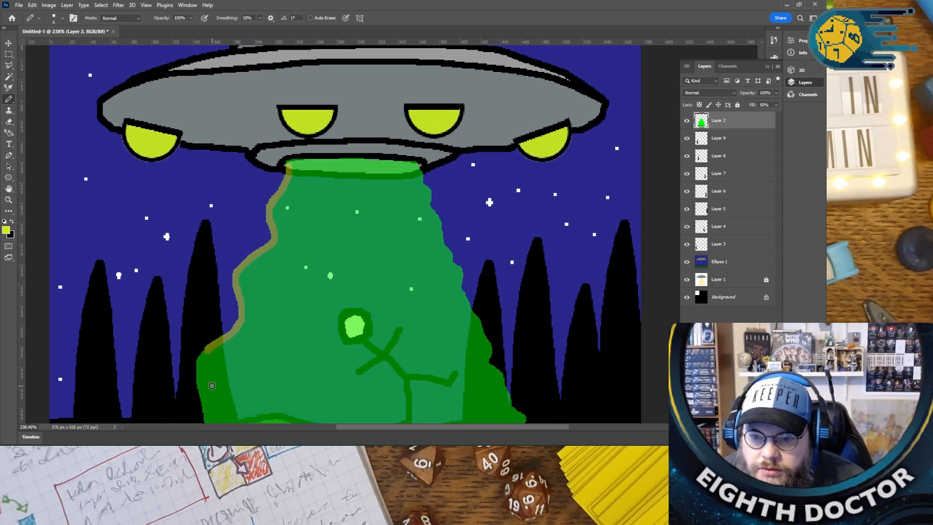
pyautogui.moveTo(207, 253)
pyautogui.mouseDown()
pyautogui.moveTo(204, 336)
pyautogui.moveTo(159, 370)
pyautogui.moveTo(150, 395)
pyautogui.moveTo(160, 414)
pyautogui.moveTo(173, 415)
pyautogui.moveTo(165, 361)
pyautogui.moveTo(175, 338)
pyautogui.moveTo(179, 349)
pyautogui.moveTo(234, 352)
pyautogui.moveTo(269, 369)
pyautogui.moveTo(296, 361)
pyautogui.moveTo(351, 372)
pyautogui.moveTo(380, 359)
pyautogui.moveTo(425, 374)
pyautogui.moveTo(465, 359)
pyautogui.moveTo(514, 361)
pyautogui.moveTo(552, 331)
pyautogui.moveTo(545, 349)
pyautogui.moveTo(507, 357)
pyautogui.mouseUp()
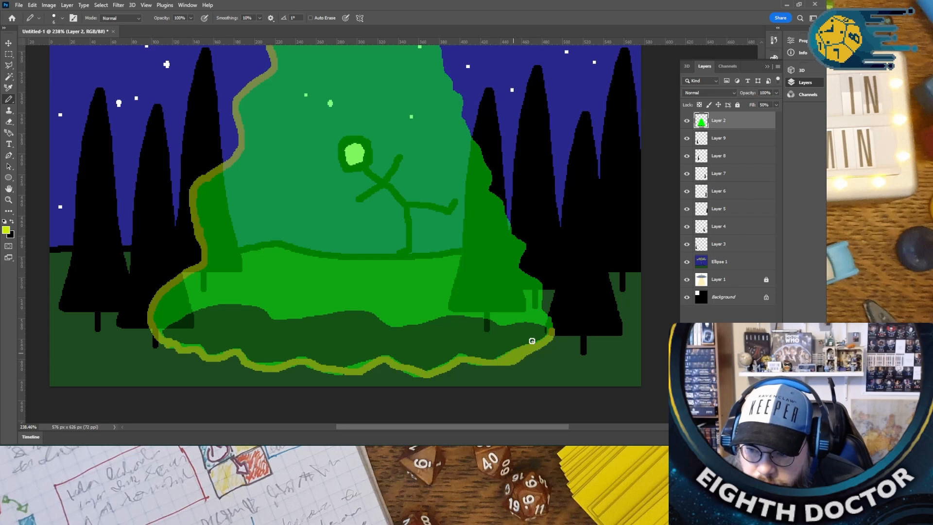
pyautogui.moveTo(551, 330)
pyautogui.mouseDown()
pyautogui.moveTo(452, 313)
pyautogui.moveTo(395, 324)
pyautogui.moveTo(363, 308)
pyautogui.moveTo(281, 316)
pyautogui.moveTo(231, 301)
pyautogui.moveTo(183, 311)
pyautogui.moveTo(158, 333)
pyautogui.mouseUp()
pyautogui.scroll(3, 439, 323)
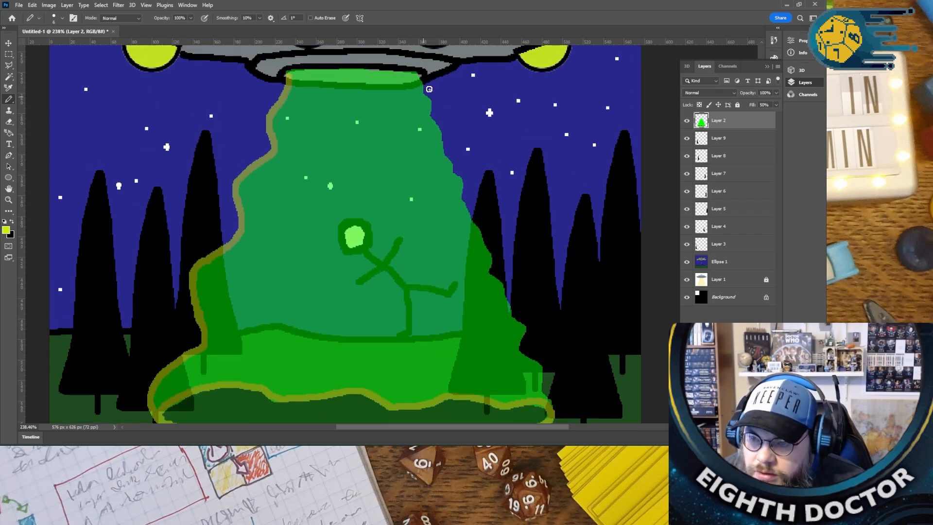
pyautogui.moveTo(419, 84)
pyautogui.mouseDown()
pyautogui.moveTo(487, 240)
pyautogui.moveTo(495, 283)
pyautogui.moveTo(526, 328)
pyautogui.moveTo(520, 350)
pyautogui.moveTo(544, 381)
pyautogui.moveTo(553, 416)
pyautogui.mouseUp()
# - Try drawing wavy yellow-green lines down the inside of the beam and undo them
pyautogui.moveTo(308, 76)
pyautogui.mouseDown()
pyautogui.moveTo(297, 210)
pyautogui.moveTo(264, 385)
pyautogui.mouseUp()
pyautogui.moveTo(355, 79)
pyautogui.mouseDown()
pyautogui.moveTo(345, 273)
pyautogui.moveTo(354, 382)
pyautogui.moveTo(341, 426)
pyautogui.mouseUp()
pyautogui.scroll(-3, 413, 298)
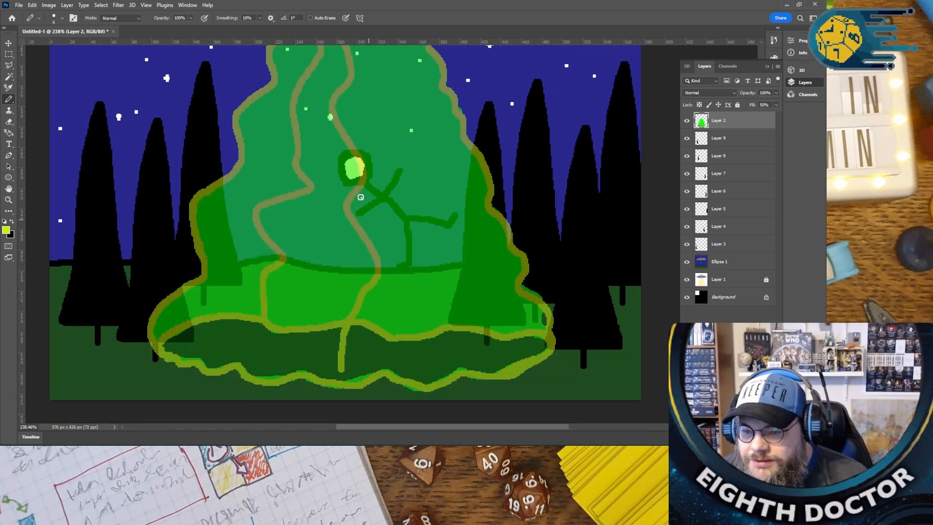
pyautogui.scroll(-2, 373, 218)
pyautogui.moveTo(375, 76)
pyautogui.mouseDown()
pyautogui.moveTo(411, 316)
pyautogui.moveTo(429, 329)
pyautogui.mouseUp()
pyautogui.hotkey('ctrl', 'z')
pyautogui.hotkey('ctrl', 'z')
pyautogui.hotkey('ctrl', 'z')
# - Paint a yellow-green dot inside the ball at the UFO antenna's tip on the Ellipse 1 layer
pyautogui.keyDown('alt'); pyautogui.scroll(-5, 391, 125); pyautogui.keyUp('alt')
pyautogui.scroll(3, 476, 197)
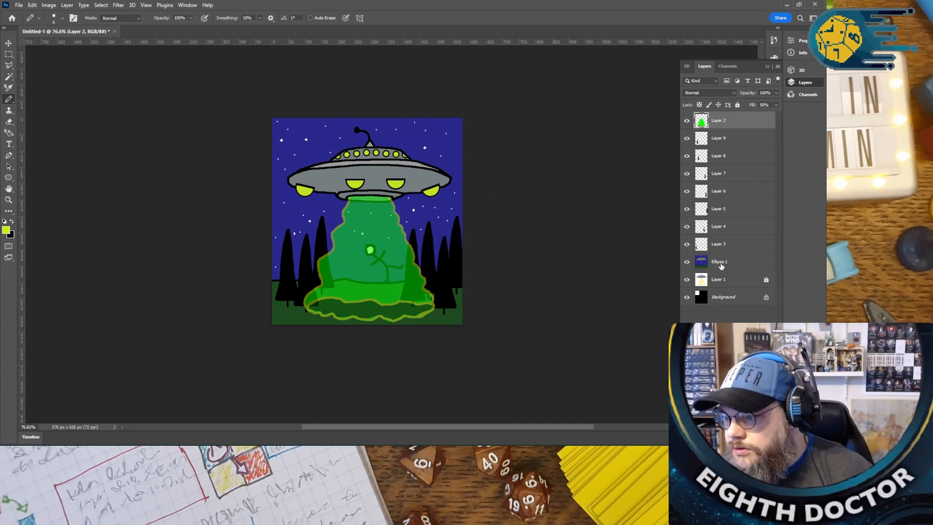
pyautogui.click(721, 264)
pyautogui.keyDown('alt'); pyautogui.scroll(5, 341, 137); pyautogui.keyUp('alt')
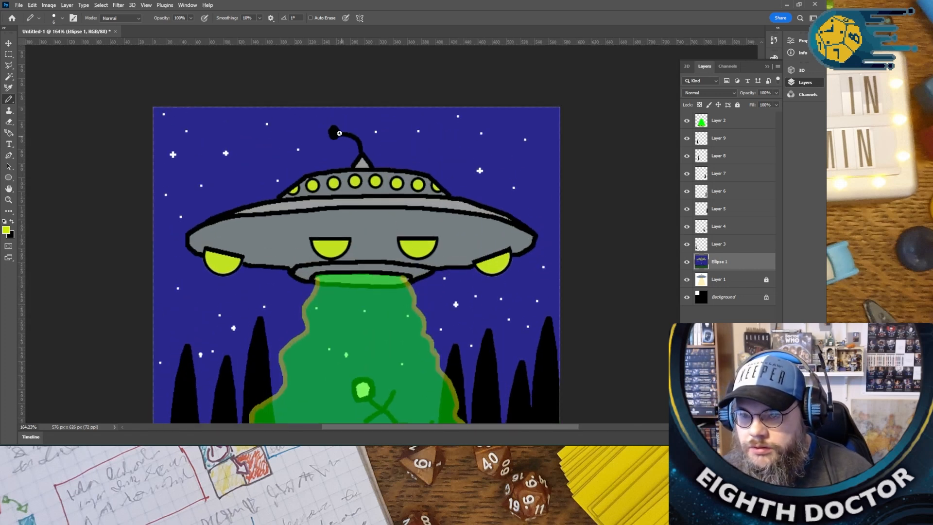
pyautogui.keyDown('alt'); pyautogui.scroll(-3, 587, 191); pyautogui.keyUp('alt')
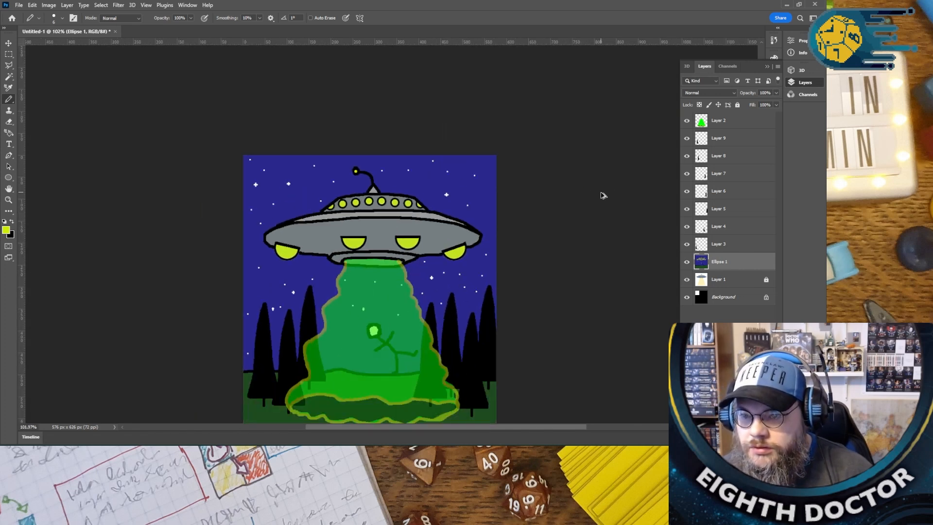
pyautogui.keyDown('alt'); pyautogui.scroll(-2, 600, 195); pyautogui.keyUp('alt')
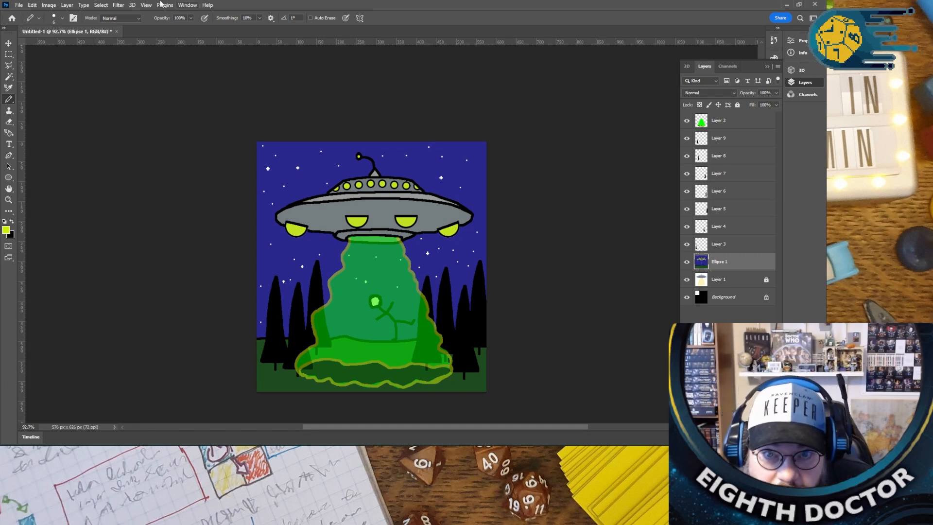
# - Save the illustration as a Photoshop file named "Grey icon" in the Flat Earth Files folder
pyautogui.doubleClick(300, 4)
pyautogui.click(121, 43)
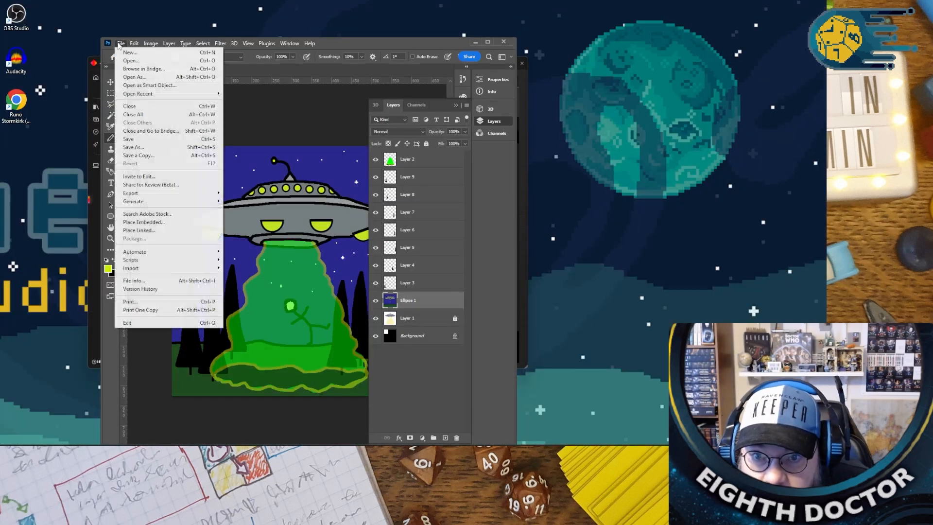
pyautogui.click(128, 147)
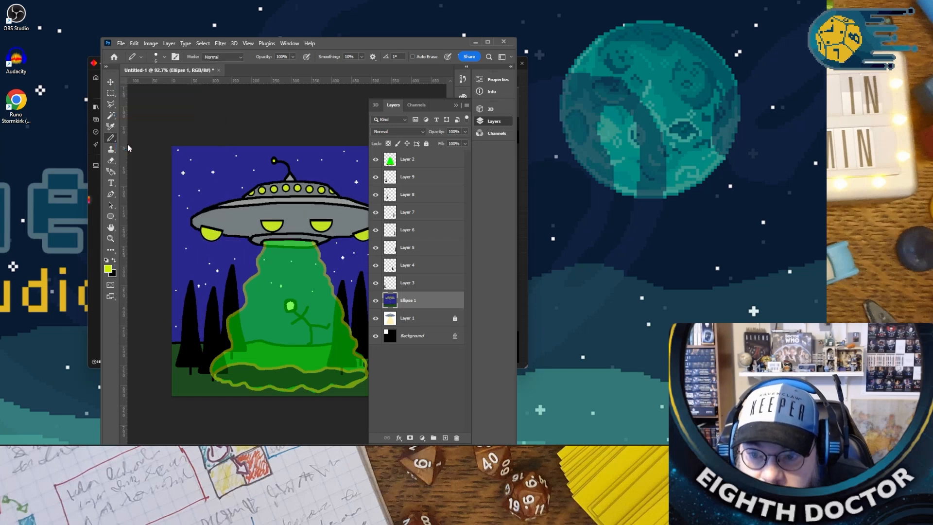
pyautogui.scroll(-1, 140, 197)
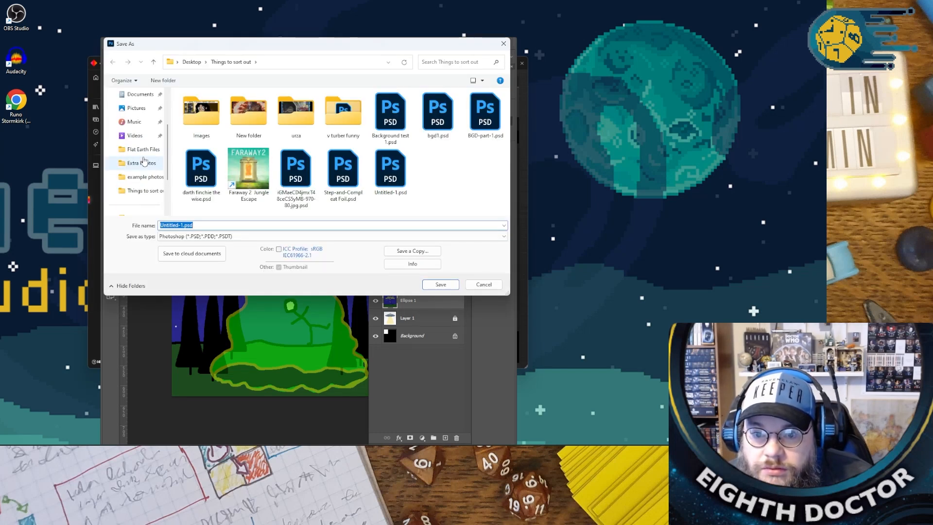
pyautogui.click(141, 149)
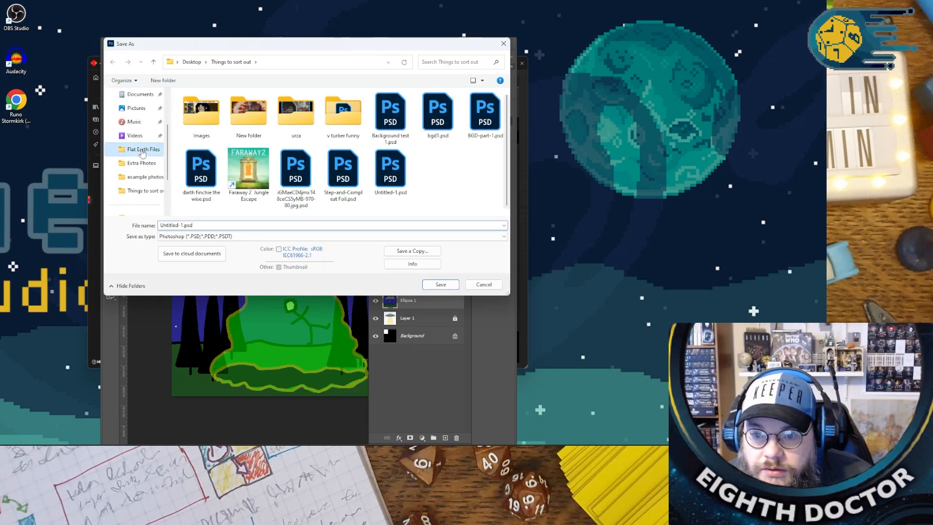
pyautogui.doubleClick(182, 225)
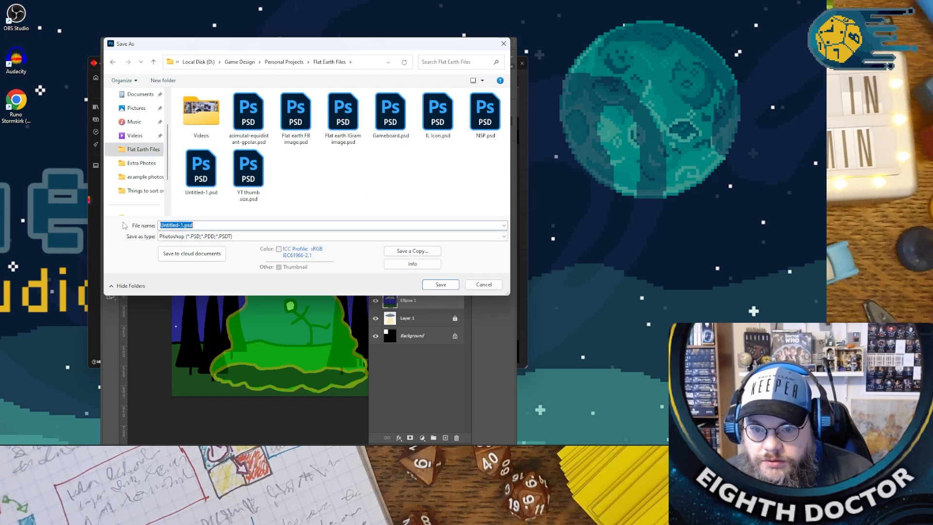
pyautogui.click(184, 225)
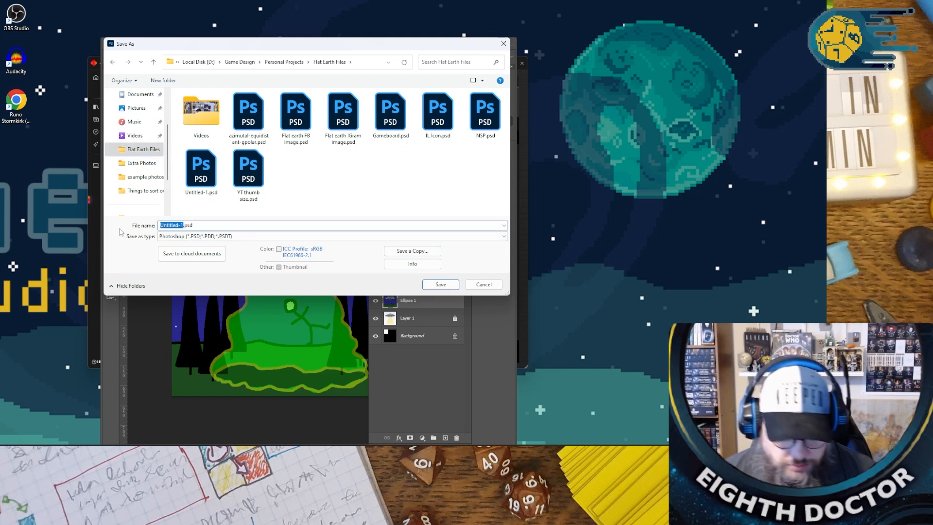
pyautogui.write('Gre')
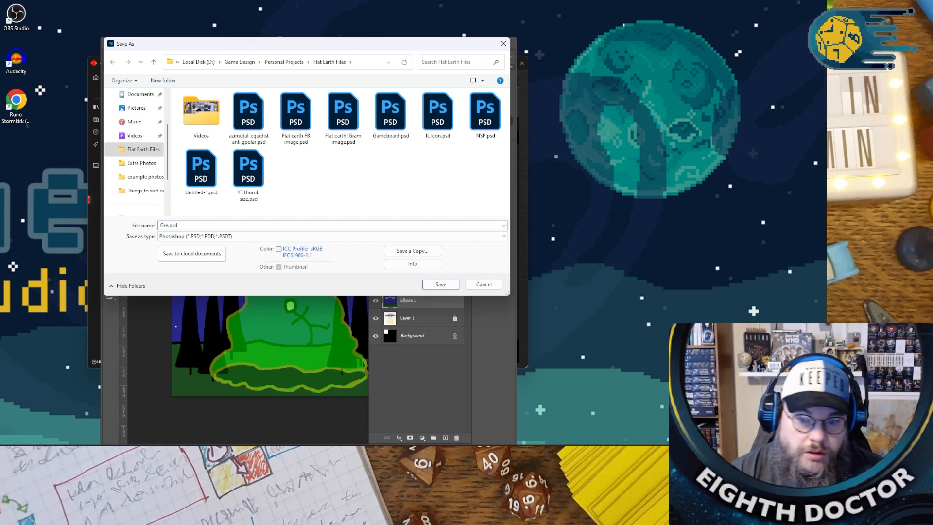
pyautogui.write('y icon')
pyautogui.click(432, 283)
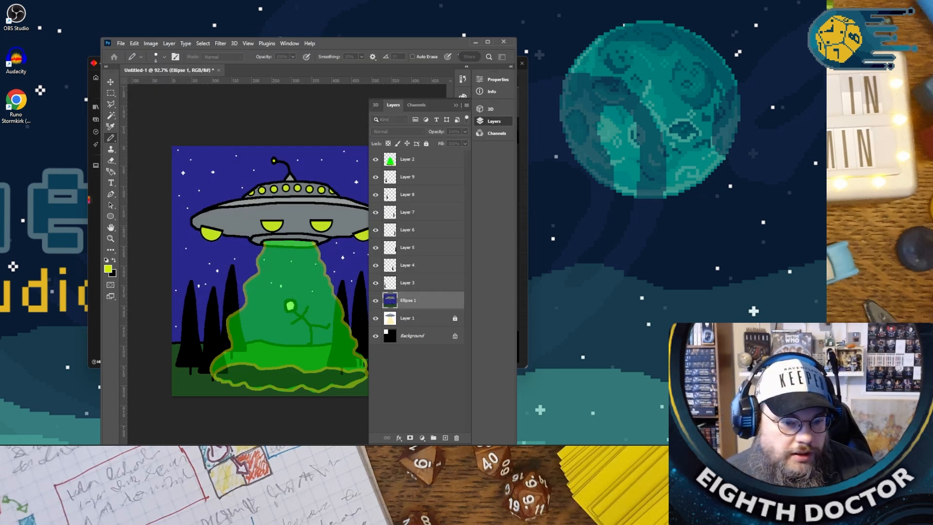
# - Minimise Photoshop and bring up the Draw Deck Greys.indd document in a maximised InDesign window
pyautogui.click(476, 39)
pyautogui.moveTo(328, 64); pyautogui.dragTo(0, 221)
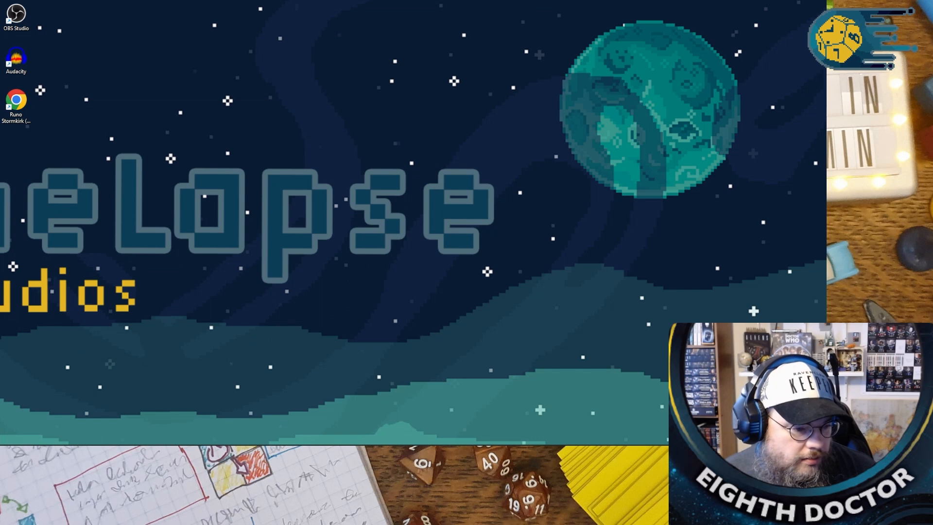
pyautogui.moveTo(0, 63); pyautogui.dragTo(335, 36)
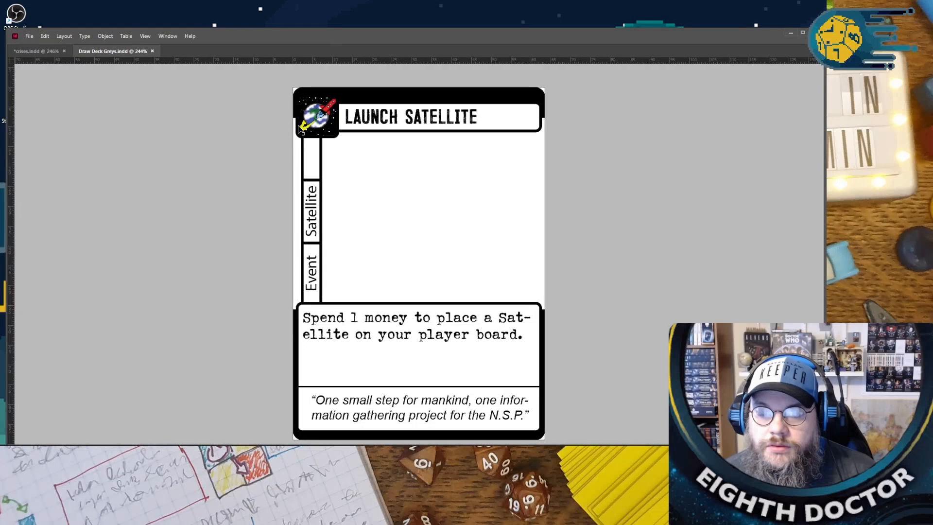
pyautogui.doubleClick(310, 30)
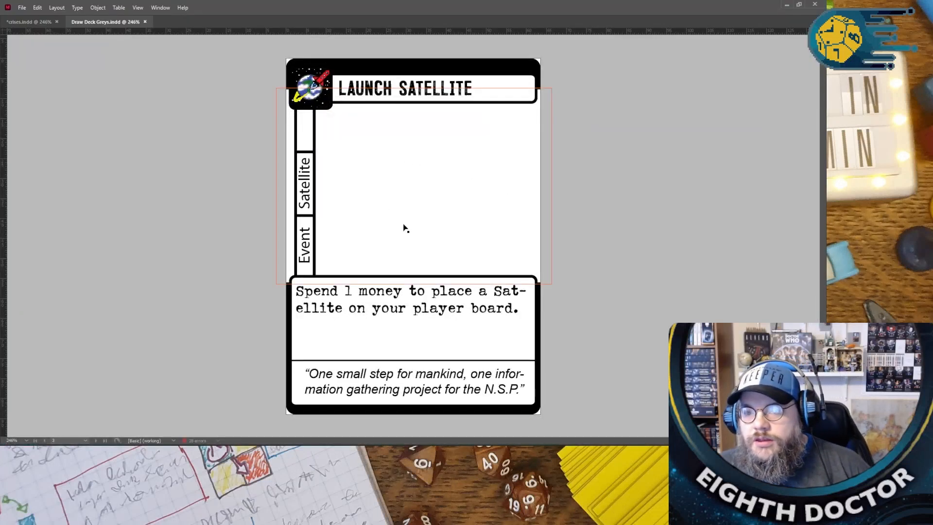
# - Look through the deck's cards, from Launch Satellite to World Globe Sales, to examine their layout and corner icon
pyautogui.hotkey('ctrl', '-')
pyautogui.scroll(-15, 398, 223)
pyautogui.scroll(-20, 398, 221)
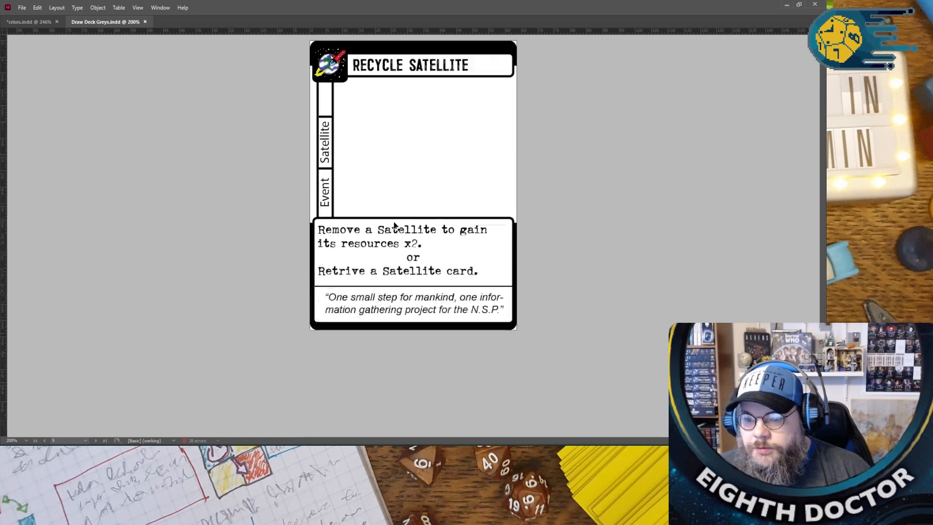
pyautogui.scroll(-20, 394, 225)
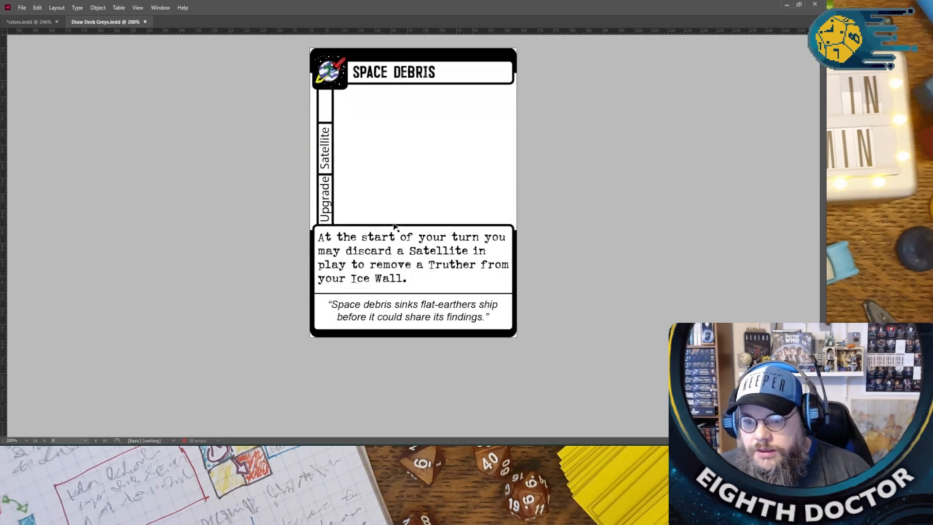
pyautogui.scroll(-2, 393, 227)
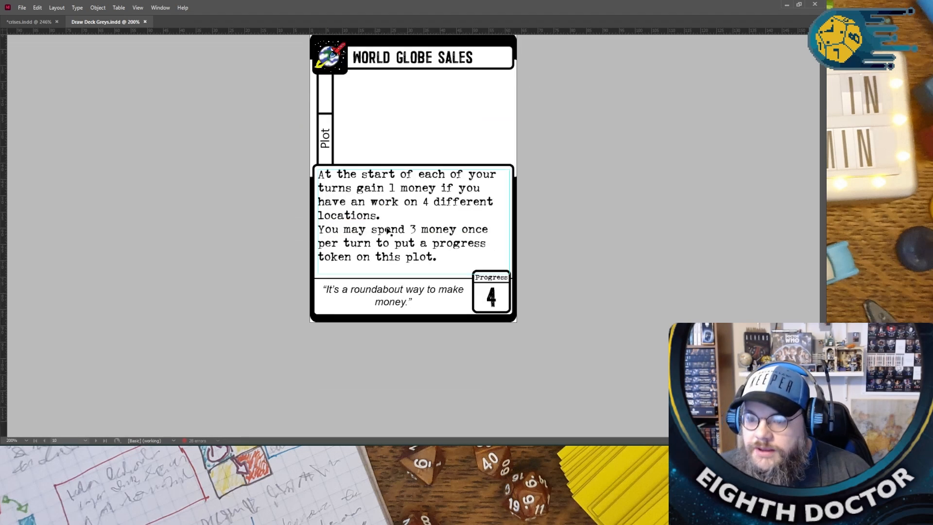
pyautogui.scroll(14, 387, 230)
pyautogui.scroll(18, 385, 229)
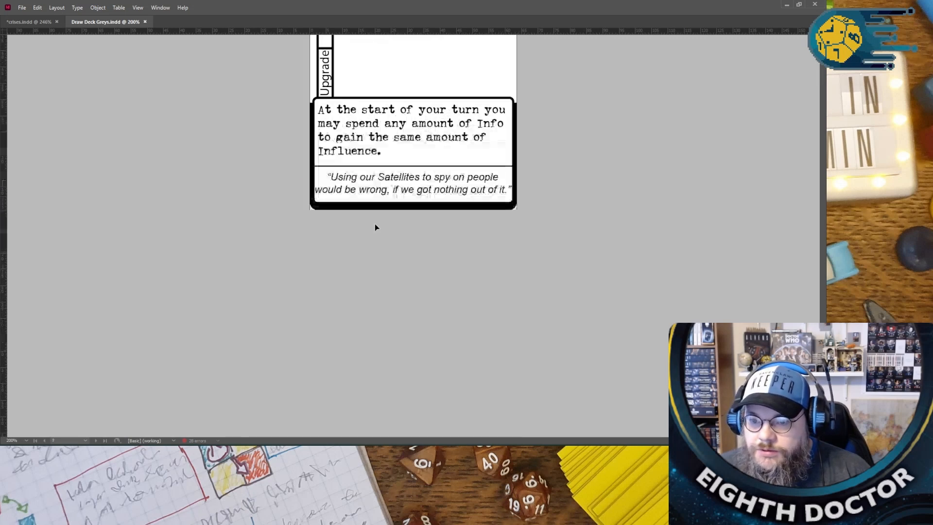
pyautogui.scroll(18, 372, 226)
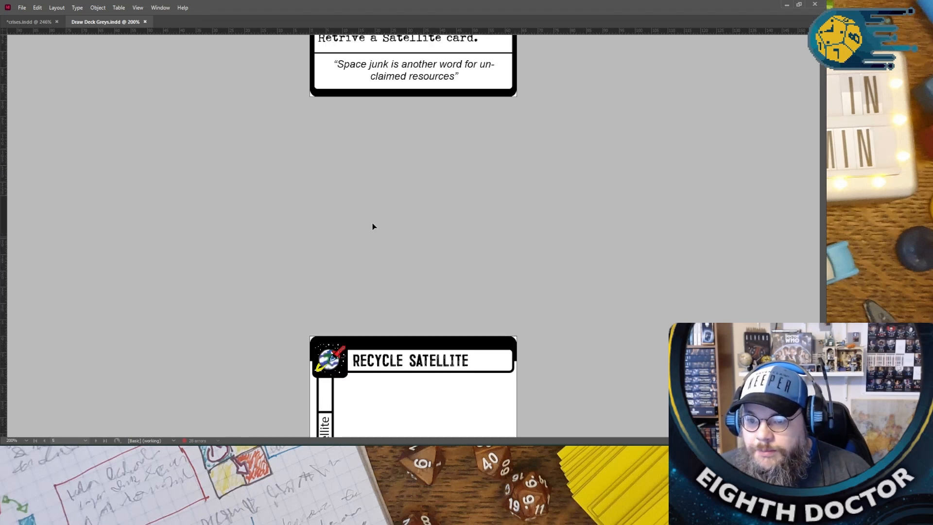
pyautogui.scroll(10, 373, 226)
pyautogui.scroll(-8, 371, 223)
pyautogui.scroll(6, 371, 224)
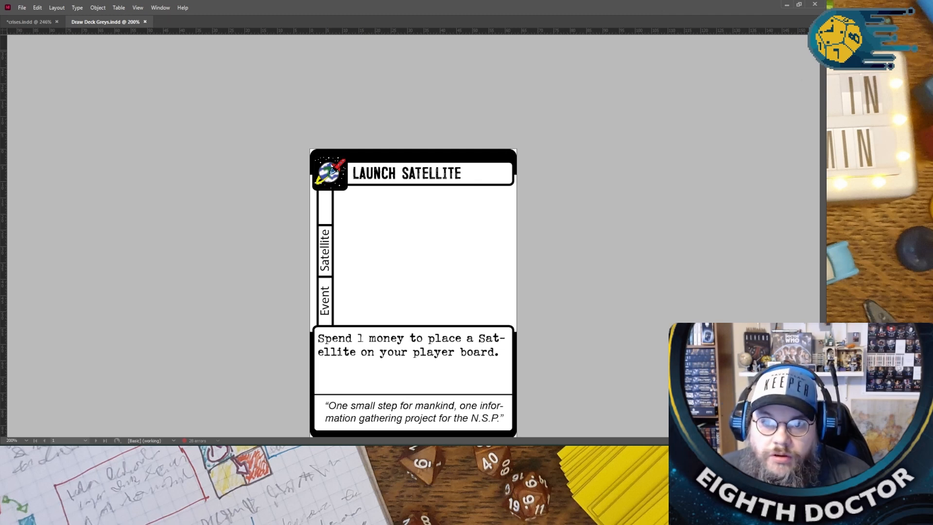
# - Switch to the Essentials Classic workspace and collapse the CC Libraries panel
pyautogui.click(160, 7)
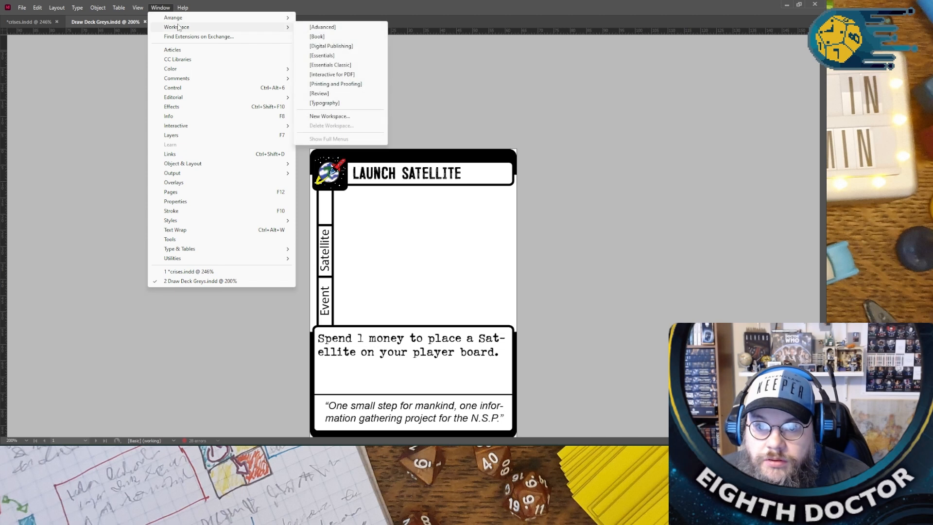
pyautogui.moveTo(177, 27)
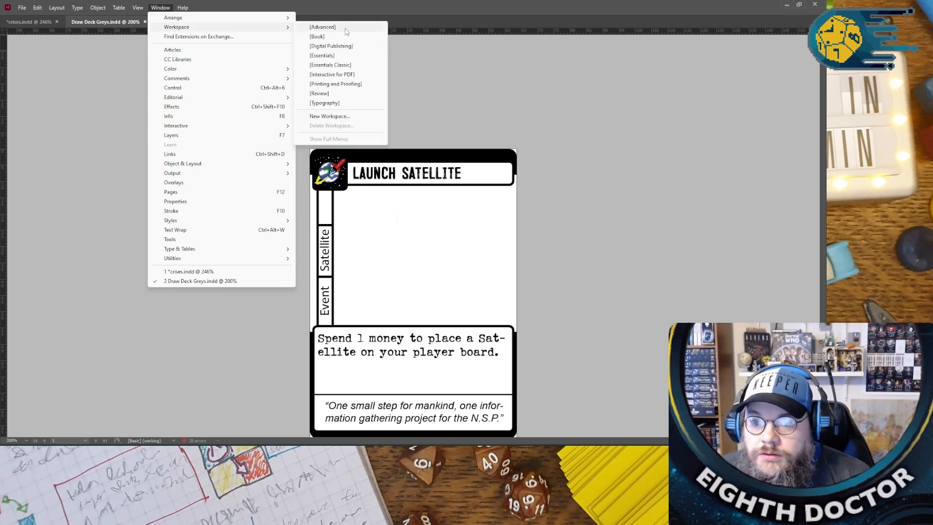
pyautogui.click(361, 65)
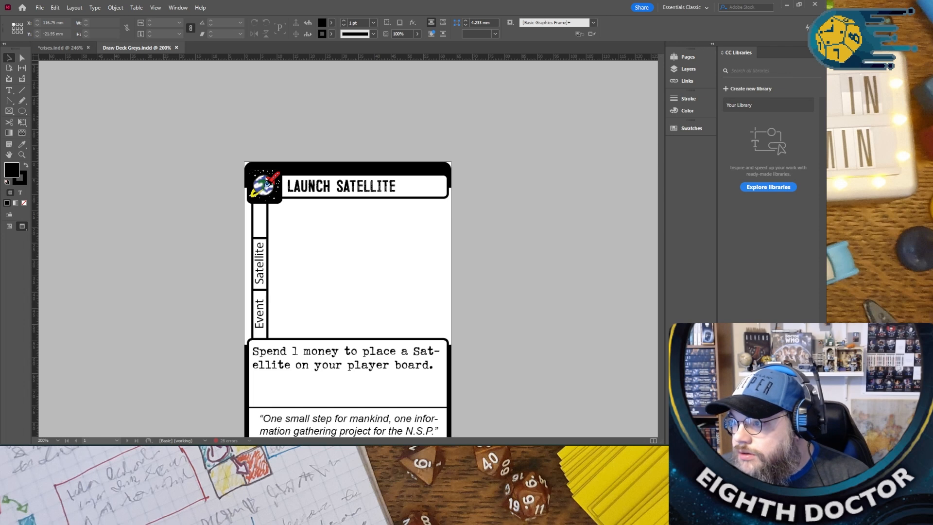
pyautogui.click(822, 44)
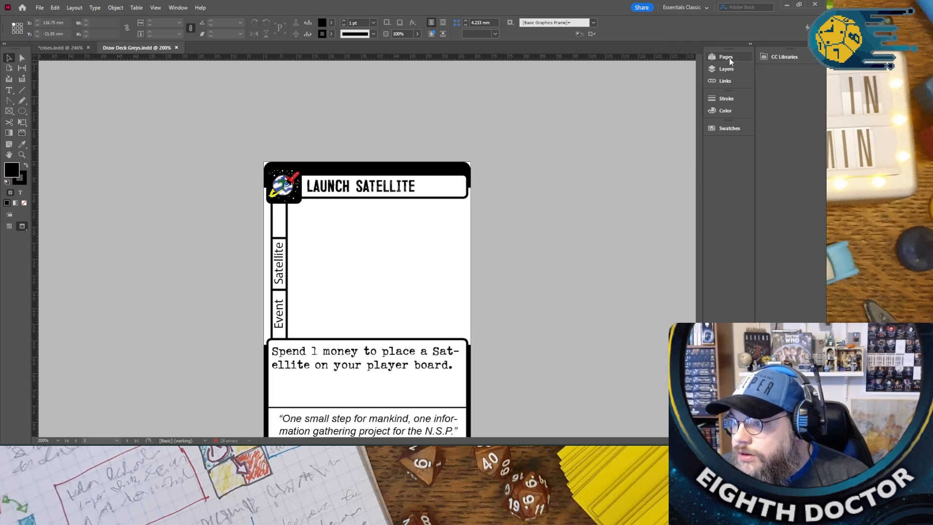
# - Open the card deck's A-Master page, which holds the globe and rocket corner icon, for editing
pyautogui.click(726, 57)
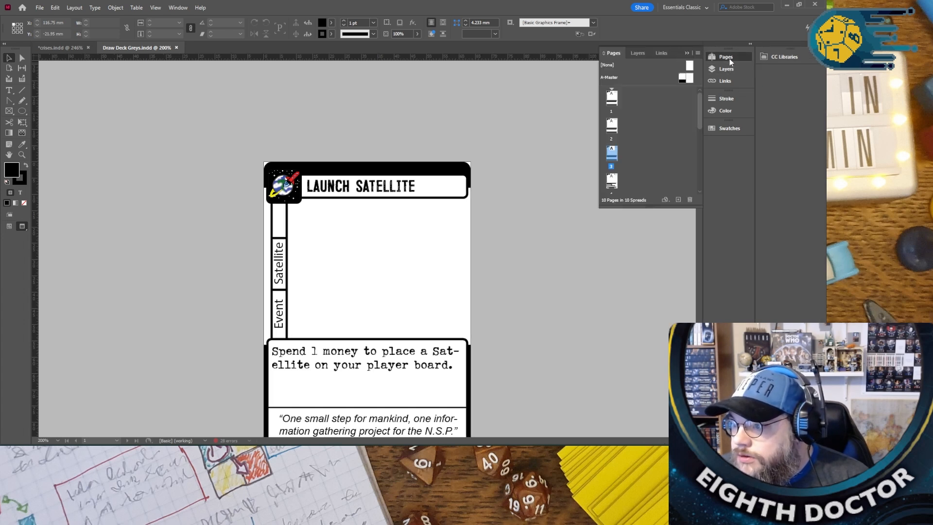
pyautogui.doubleClick(610, 77)
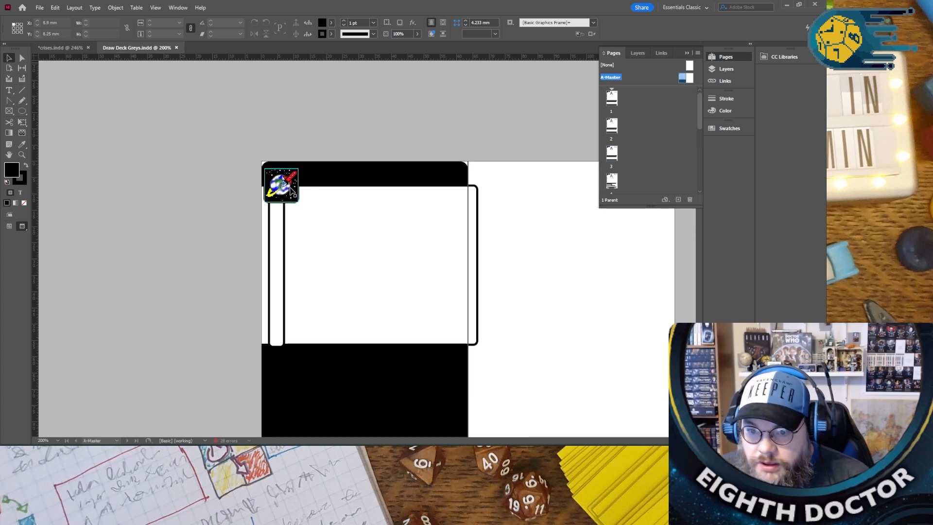
pyautogui.click(291, 190)
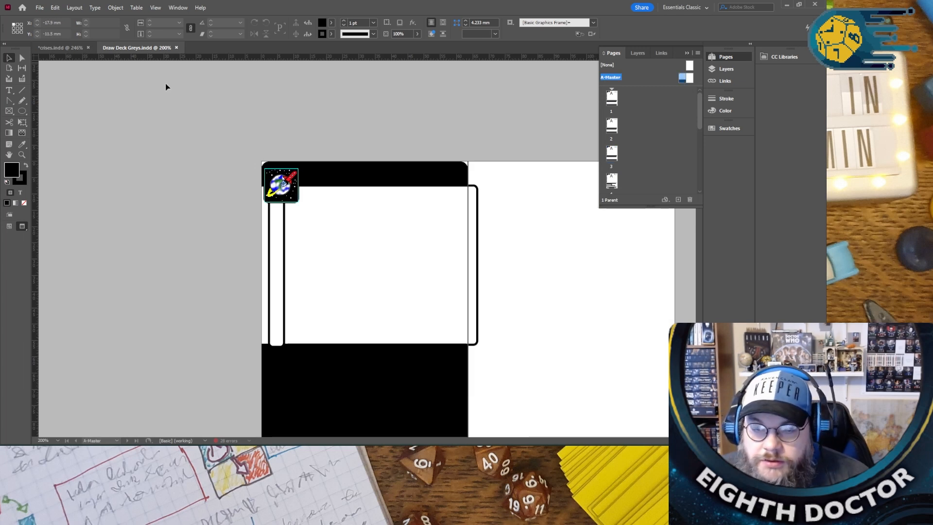
# - Try to select the globe and rocket corner icon on the A-Master page, and check the document's layer list
pyautogui.click(40, 9)
pyautogui.click(279, 200)
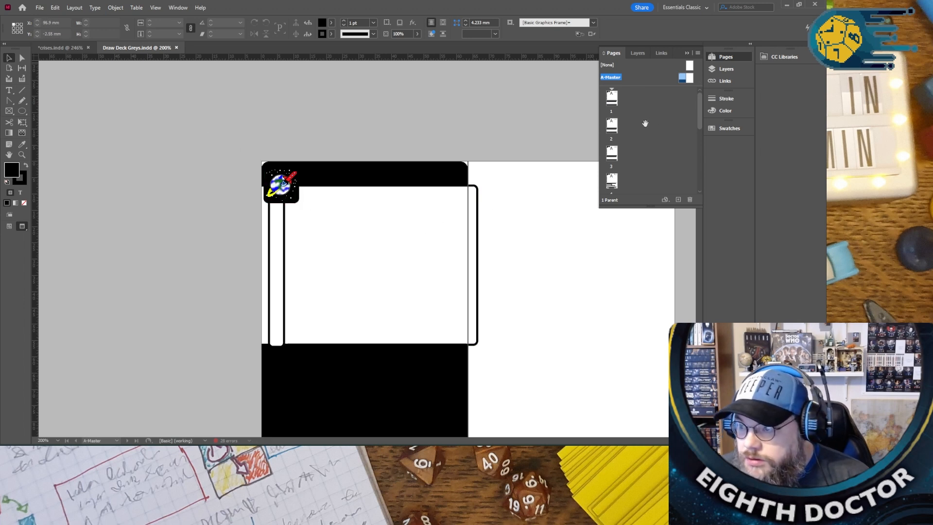
pyautogui.click(738, 71)
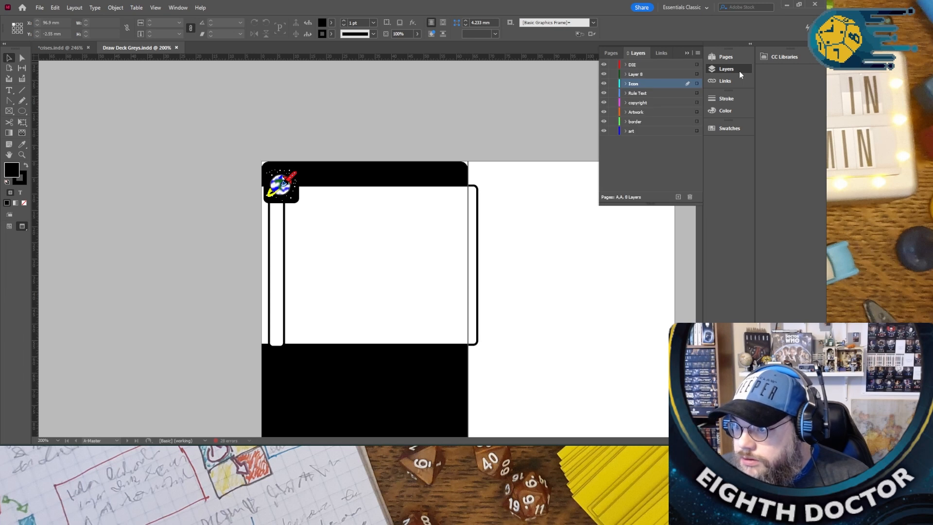
pyautogui.click(281, 183)
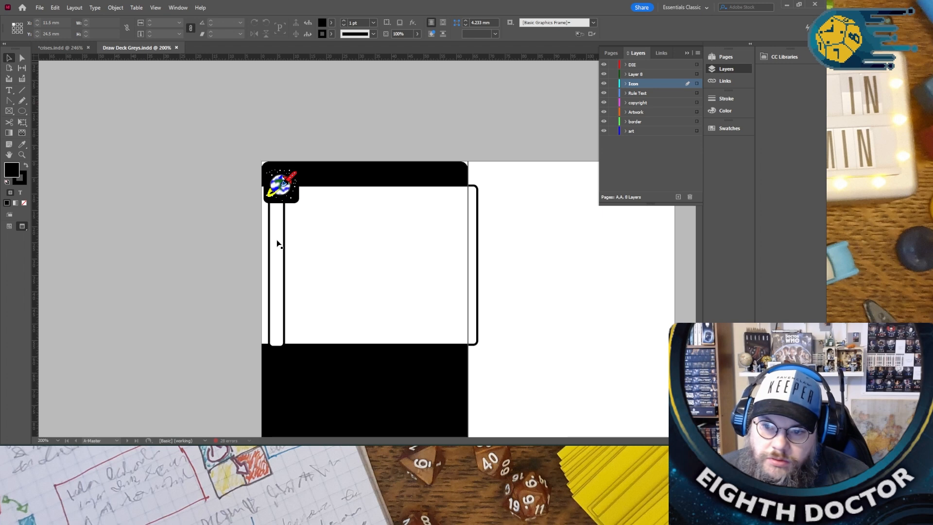
pyautogui.click(24, 110)
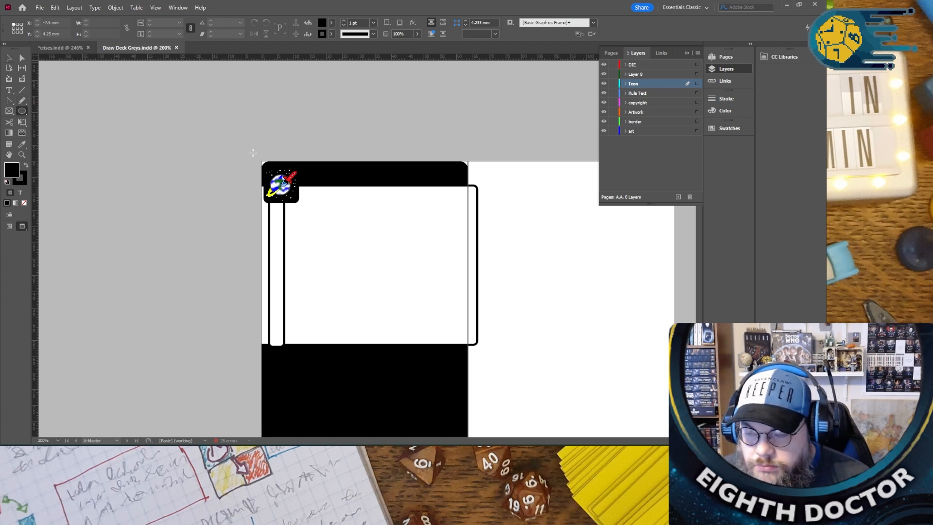
pyautogui.click(687, 53)
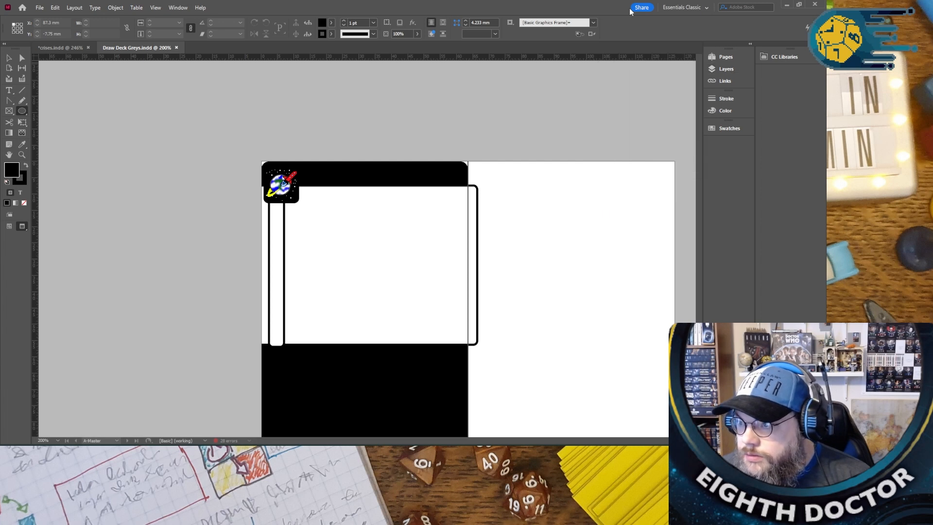
# - Restore the document window to a smaller size, view card page 2, and reopen the A-Master page with the Selection tool active
pyautogui.click(798, 4)
pyautogui.moveTo(412, 36); pyautogui.dragTo(428, 10)
pyautogui.click(746, 59)
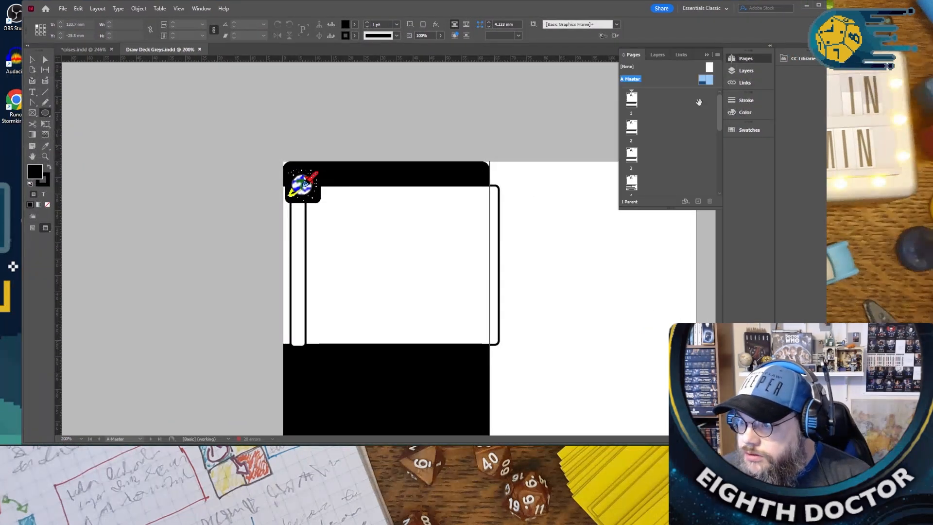
pyautogui.doubleClick(632, 127)
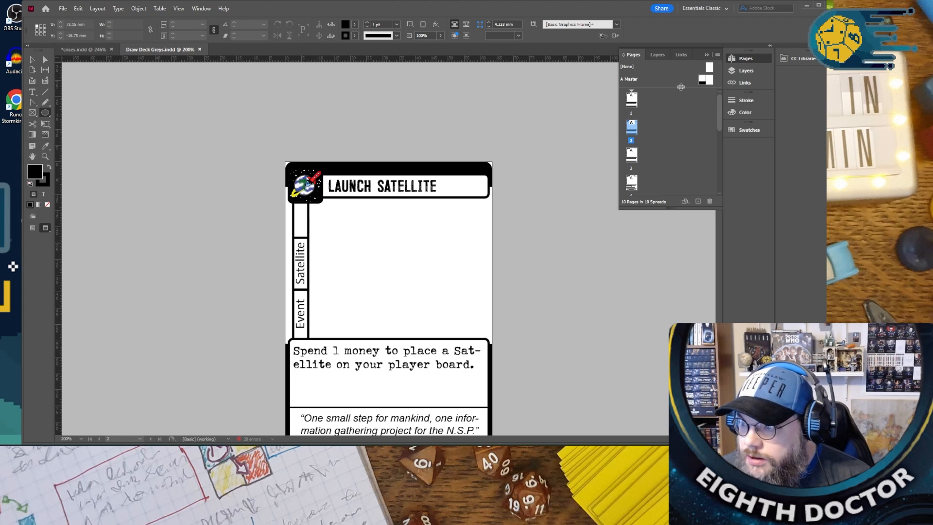
pyautogui.doubleClick(703, 80)
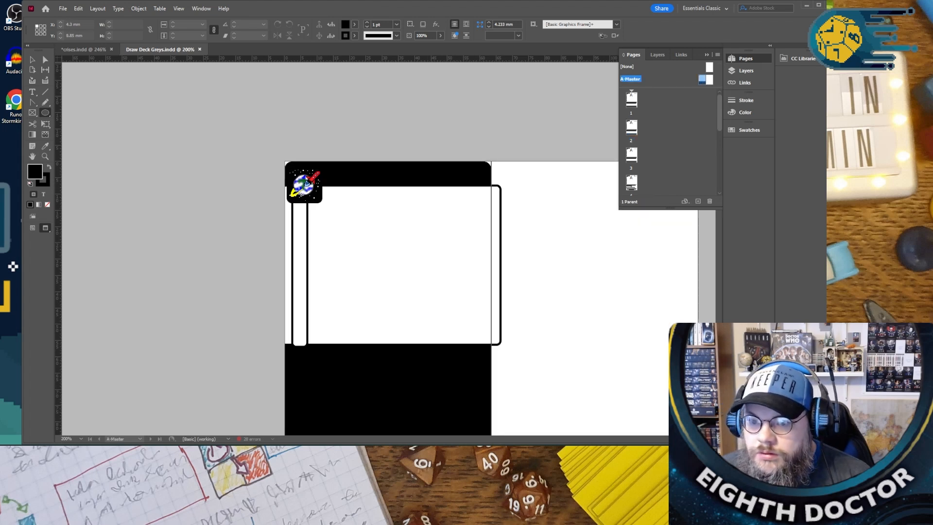
pyautogui.click(34, 60)
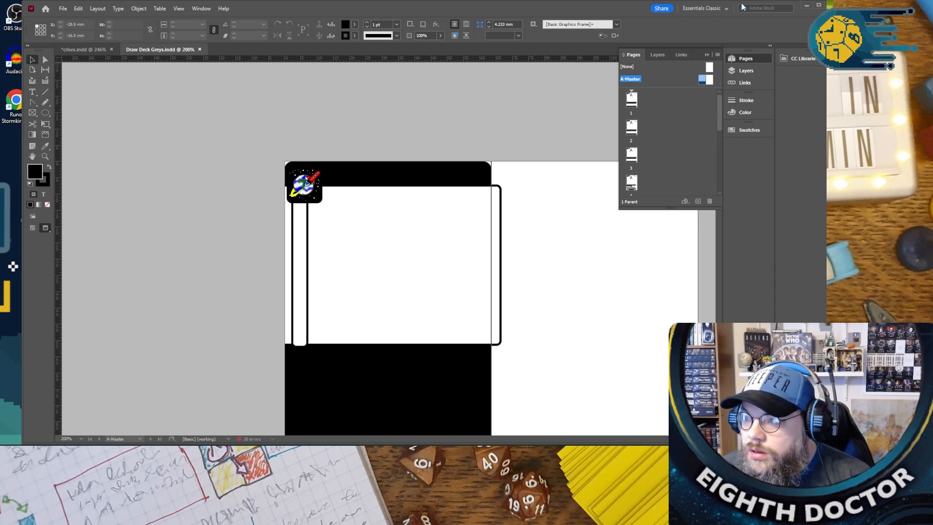
# - Quit InDesign, saving the changes to crises.indd, and reopen Draw Deck Greys.indd from the recent files
pyautogui.moveTo(557, 10); pyautogui.dragTo(469, 40)
pyautogui.click(746, 34)
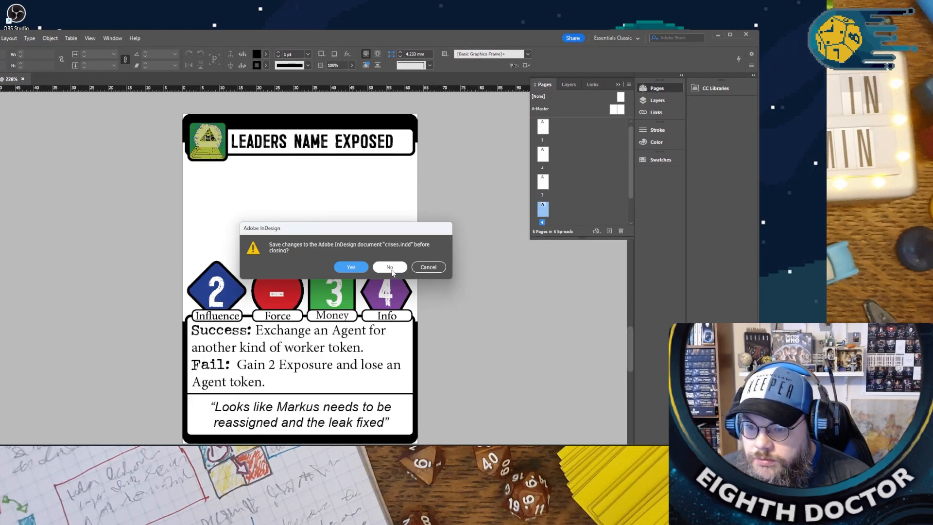
pyautogui.click(352, 267)
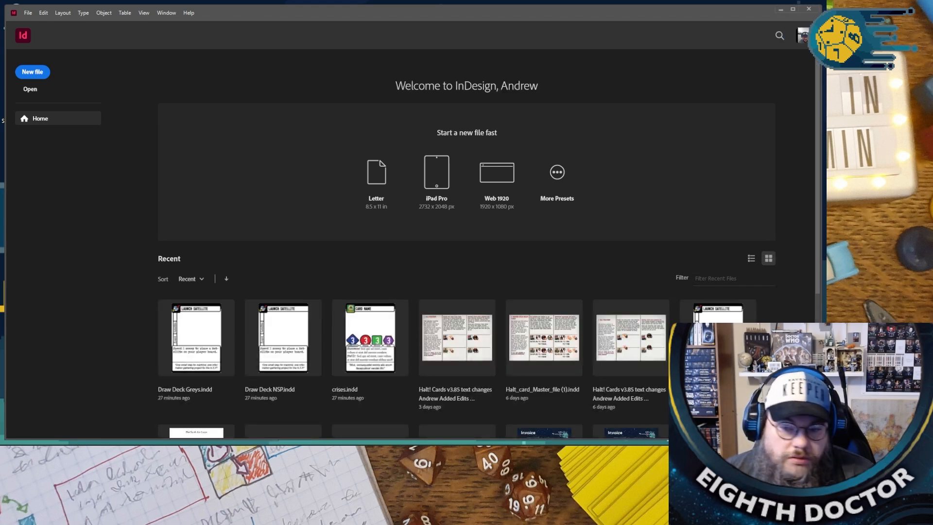
pyautogui.click(202, 325)
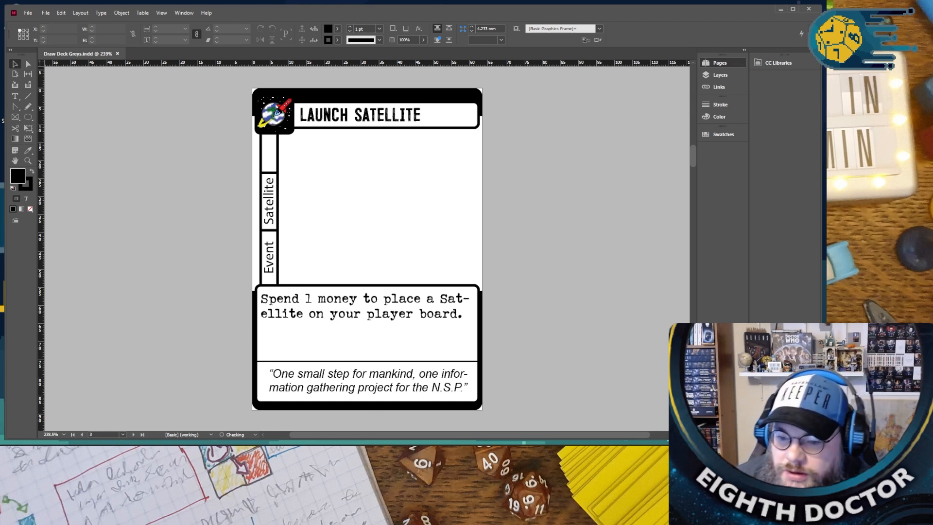
pyautogui.rightClick(299, 450)
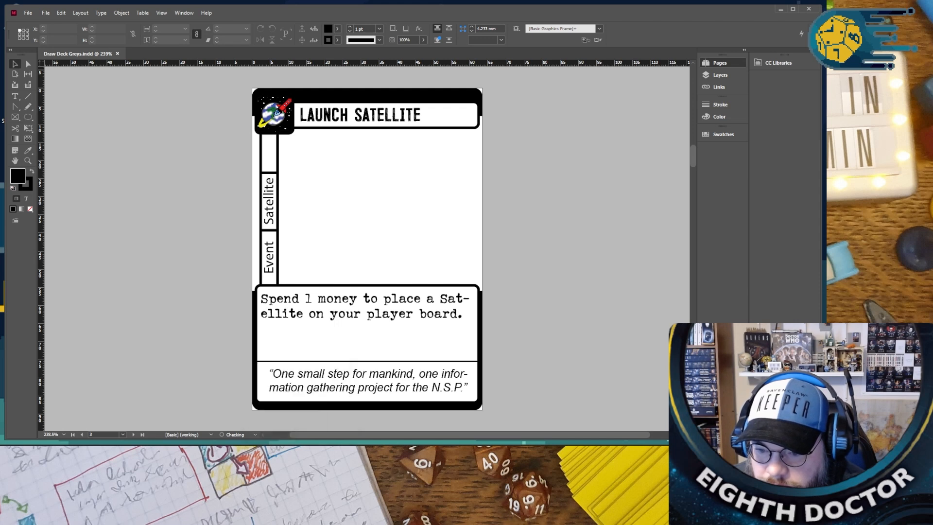
pyautogui.click(280, 432)
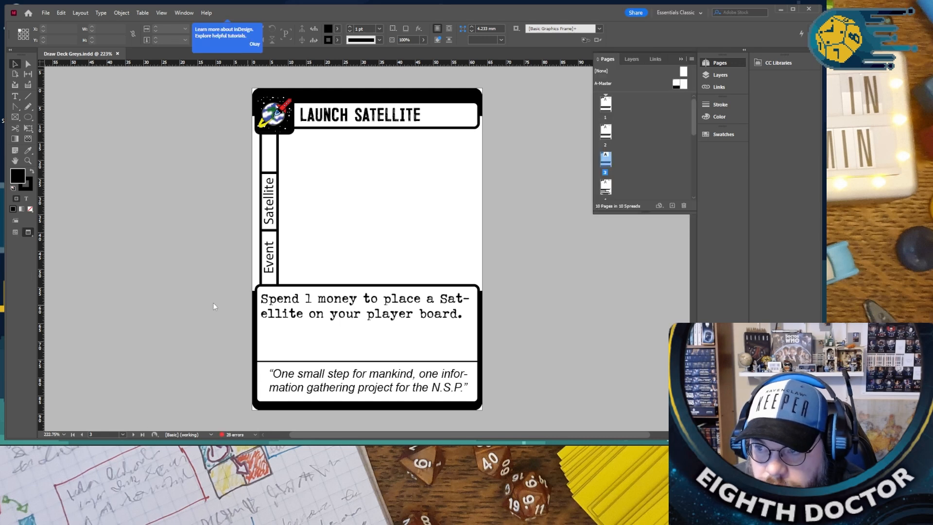
# - Open the A-Master page for editing and select the globe and rocket icon frame in the card's corner
pyautogui.click(396, 313)
pyautogui.click(269, 254)
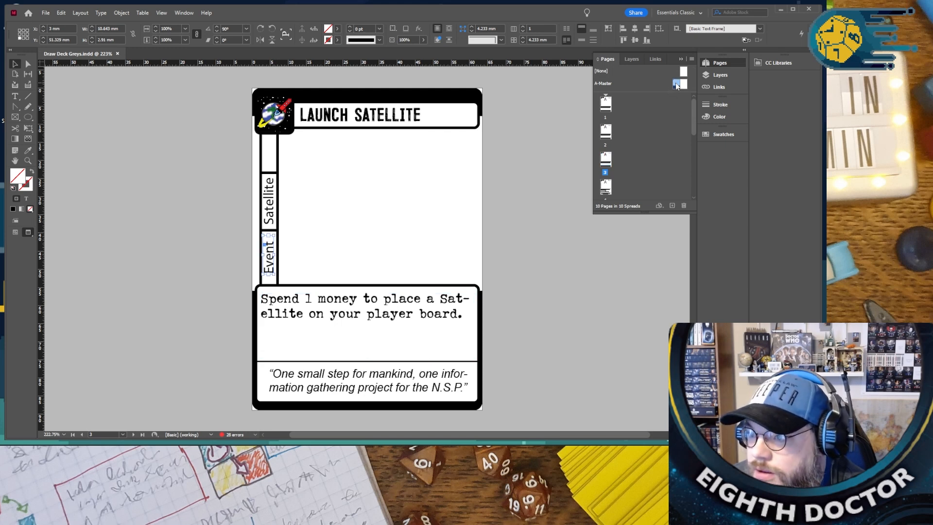
pyautogui.doubleClick(676, 84)
pyautogui.click(270, 116)
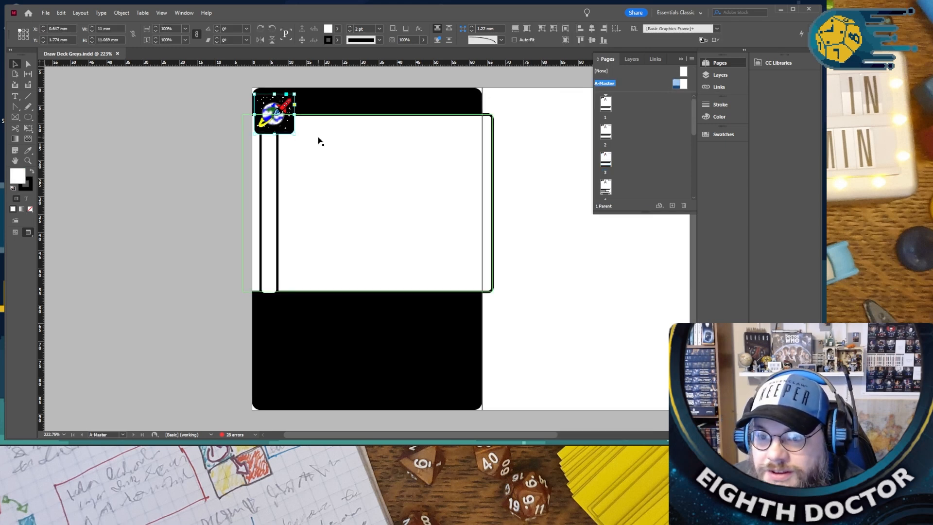
# - Place Grey icon.psd from the Flat Earth Files folder into the selected corner frame, replacing the existing icon, and deselect it
pyautogui.click(45, 12)
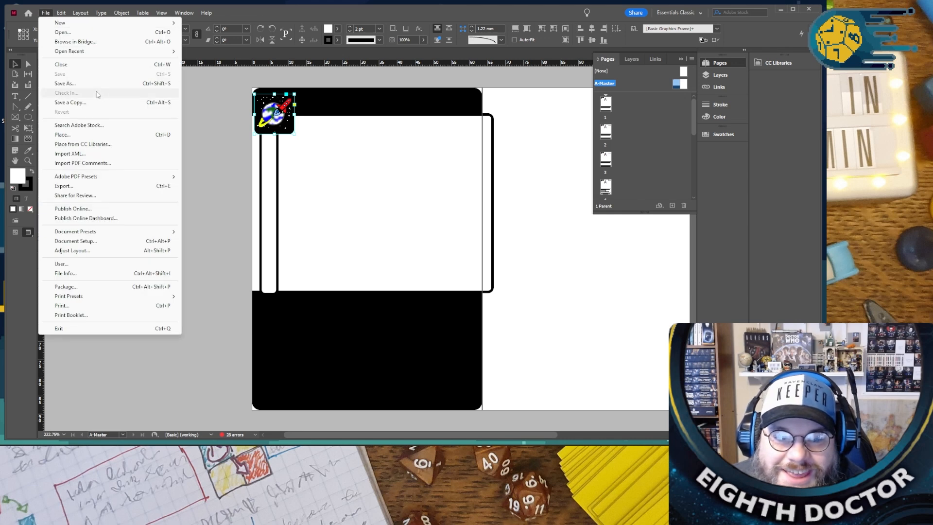
pyautogui.click(87, 136)
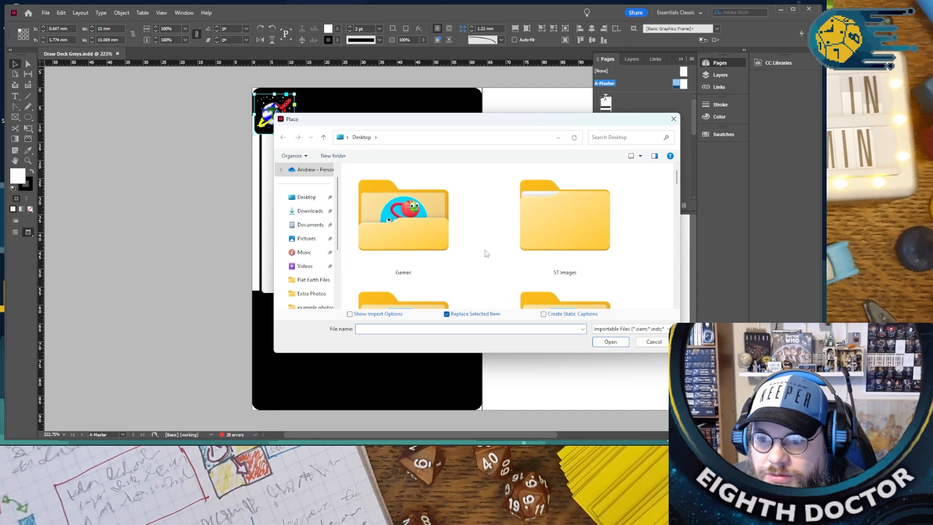
pyautogui.scroll(-1, 312, 267)
pyautogui.click(313, 240)
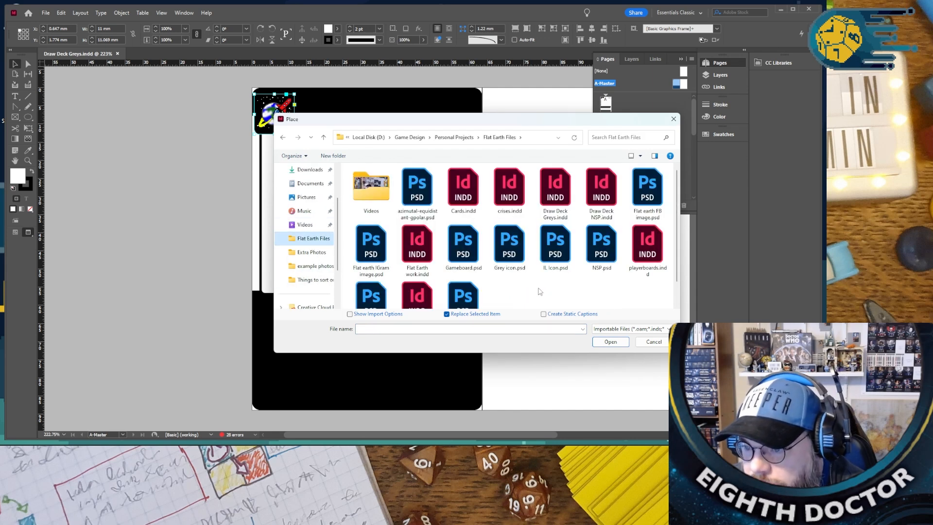
pyautogui.scroll(-1, 512, 286)
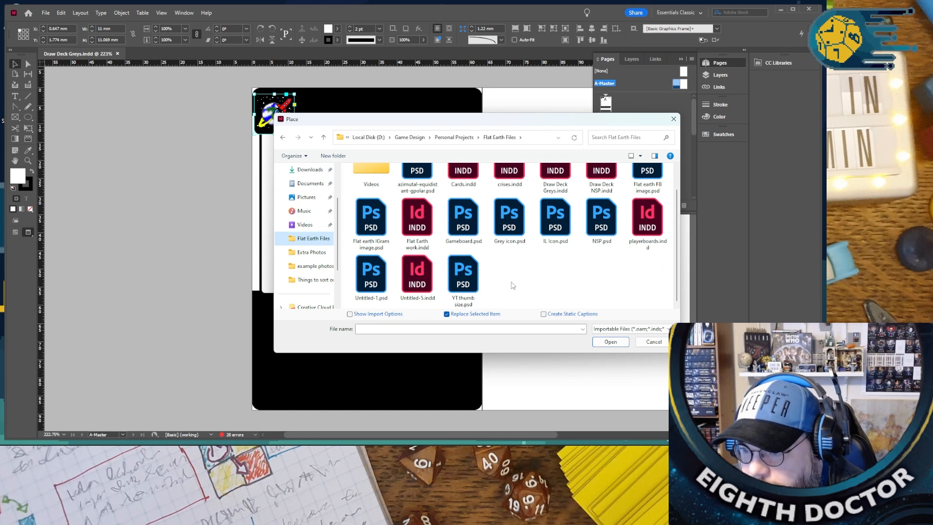
pyautogui.scroll(1, 512, 286)
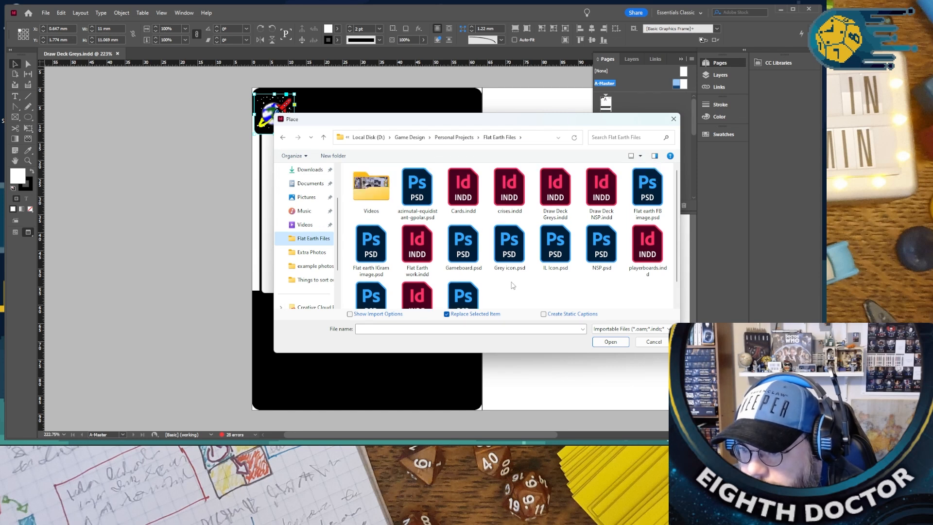
pyautogui.doubleClick(511, 272)
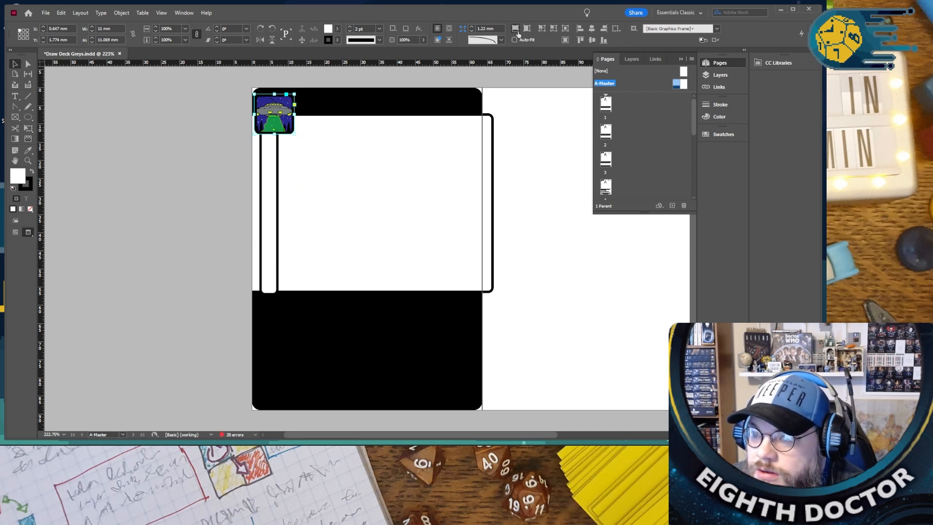
pyautogui.click(521, 154)
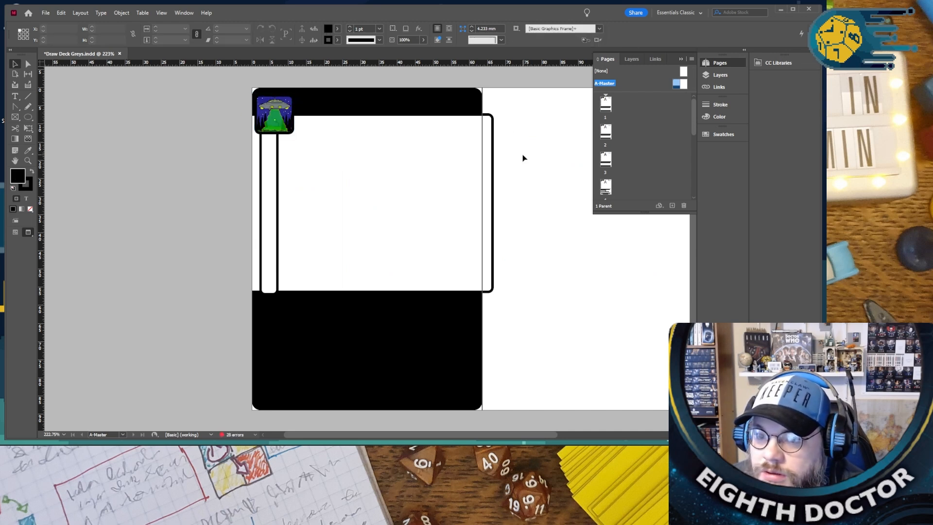
pyautogui.scroll(3, 531, 173)
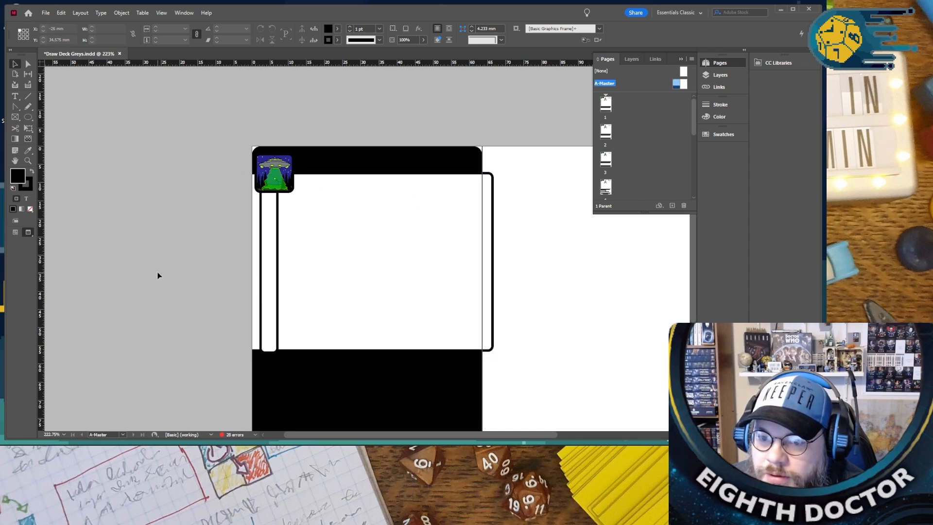
# - Switch to Grey icon.psd in Photoshop and reduce the fill of Layer 2, the green beam, to 25%
pyautogui.click(315, 454)
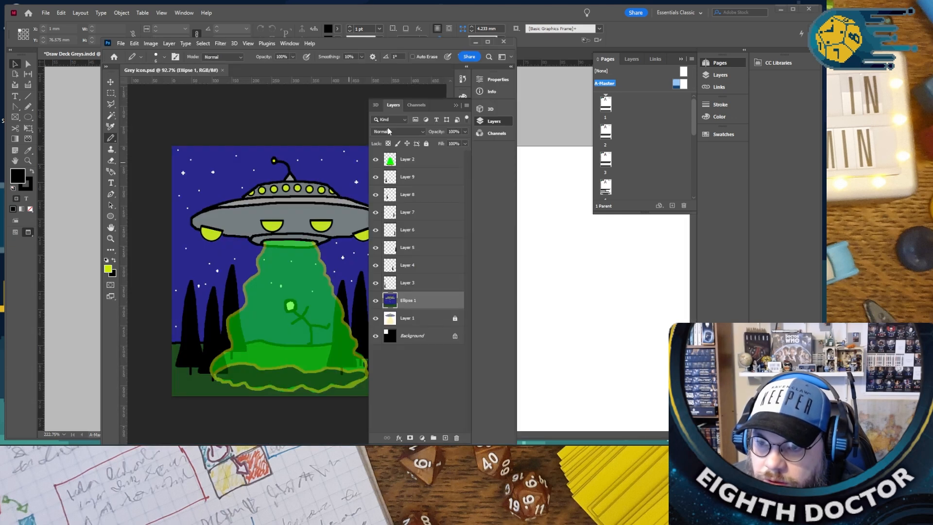
pyautogui.click(455, 105)
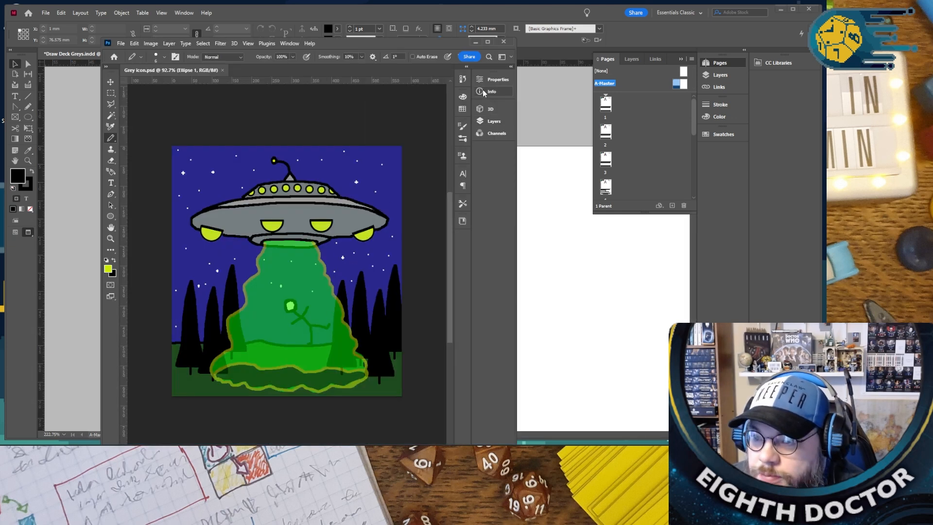
pyautogui.click(482, 123)
pyautogui.click(417, 159)
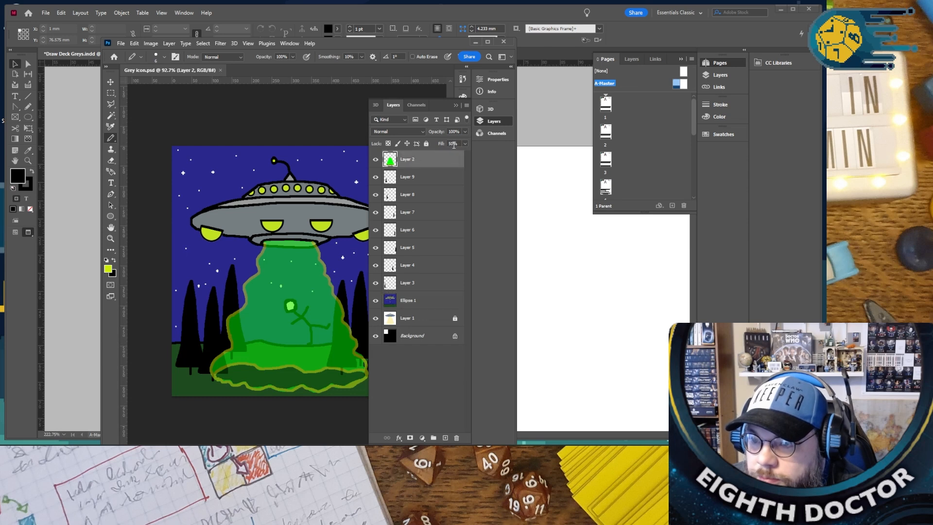
pyautogui.click(465, 144)
pyautogui.moveTo(442, 153); pyautogui.dragTo(439, 155)
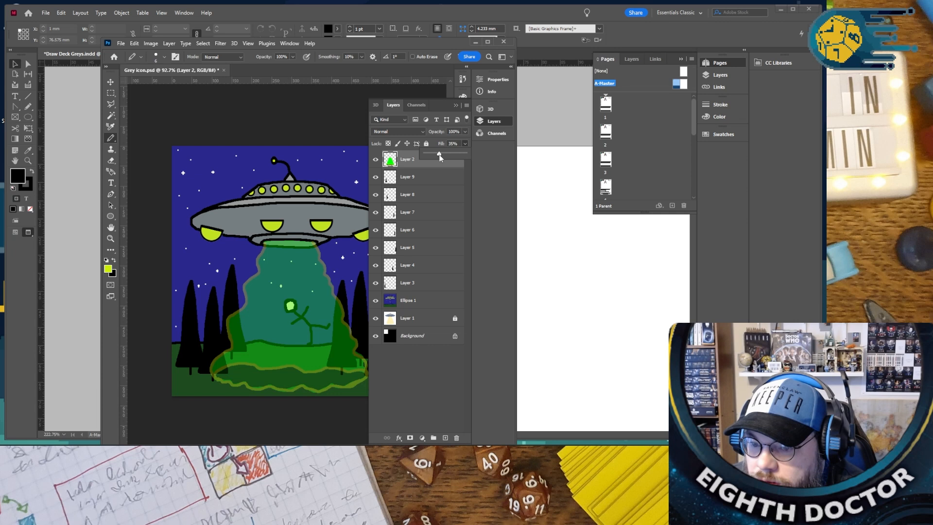
pyautogui.moveTo(435, 156); pyautogui.dragTo(435, 156)
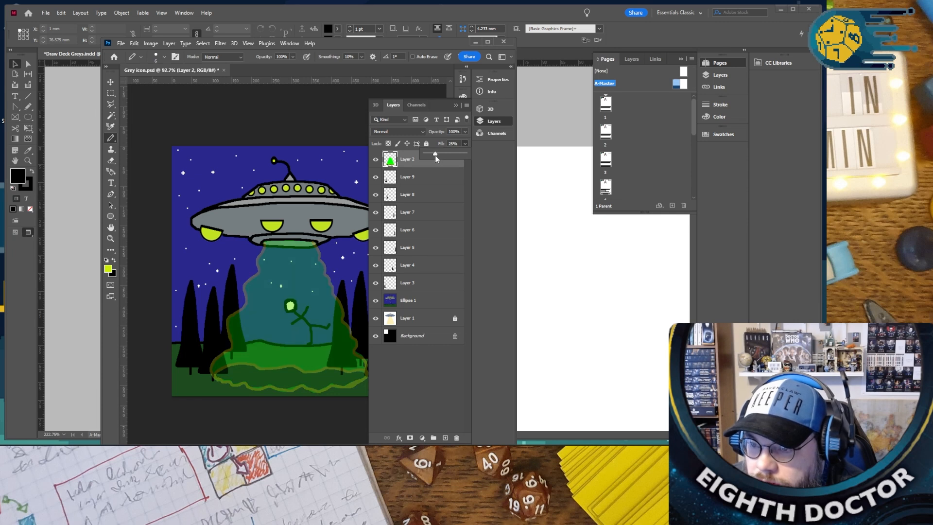
pyautogui.click(457, 105)
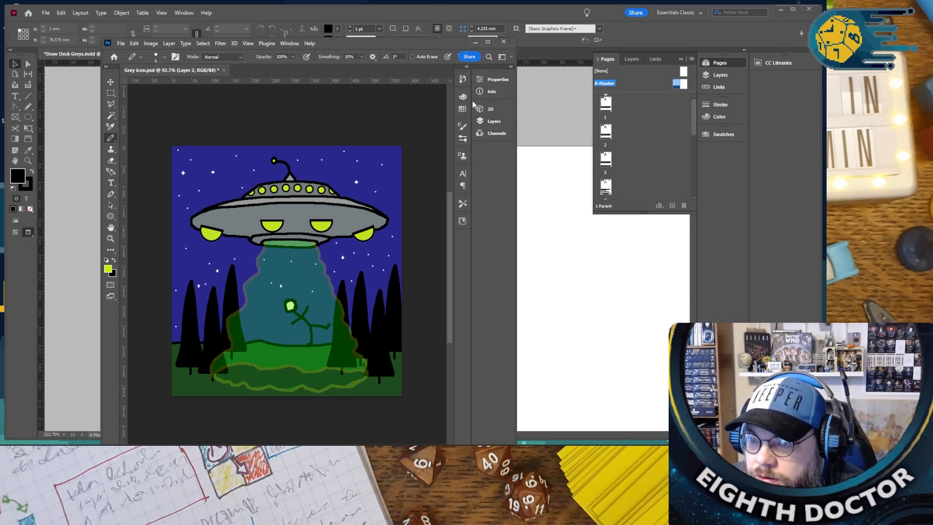
# - Make the Ellipse 1 layer active and set the foreground colour to the muted yellow ab9f4c
pyautogui.click(491, 123)
pyautogui.click(411, 300)
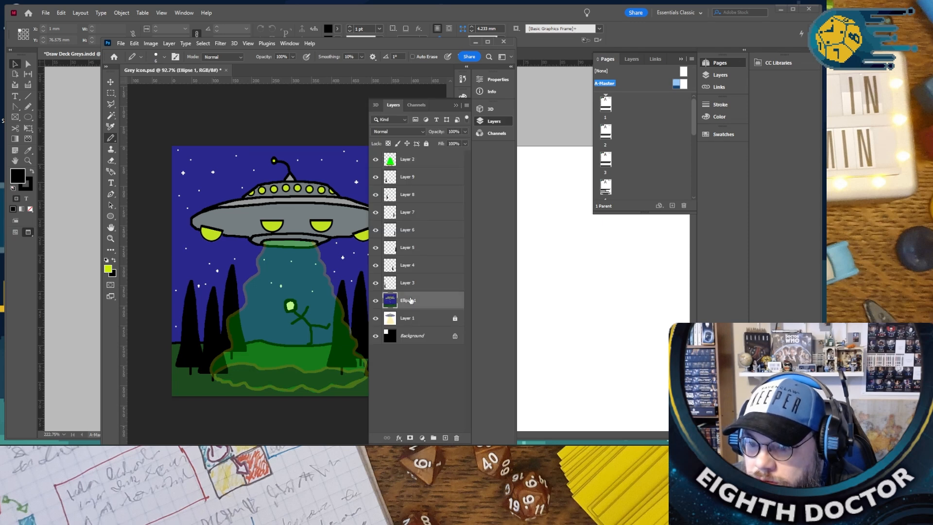
pyautogui.click(108, 268)
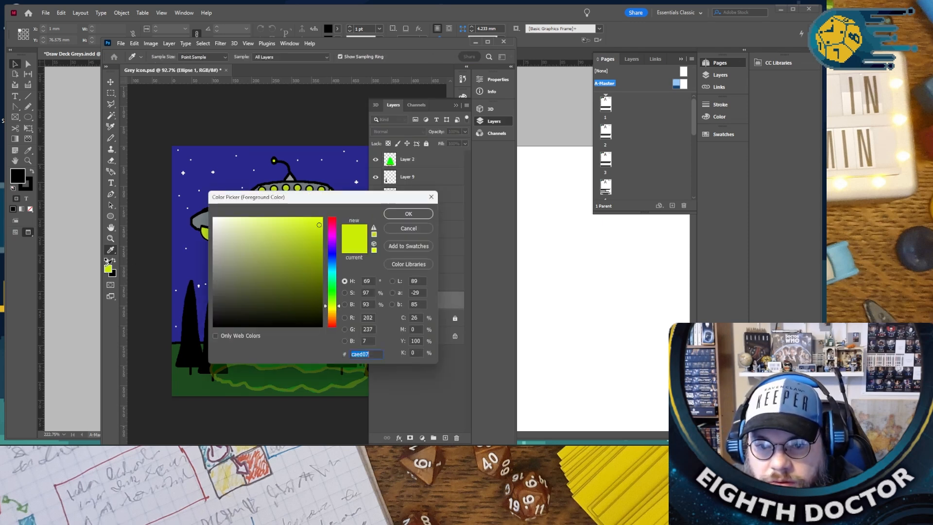
pyautogui.moveTo(334, 305); pyautogui.dragTo(335, 311)
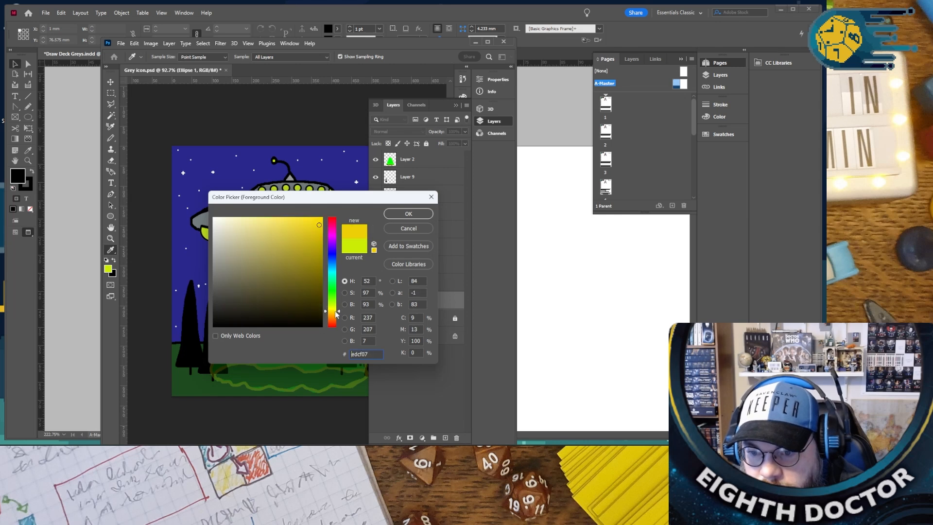
pyautogui.moveTo(262, 235); pyautogui.dragTo(276, 256)
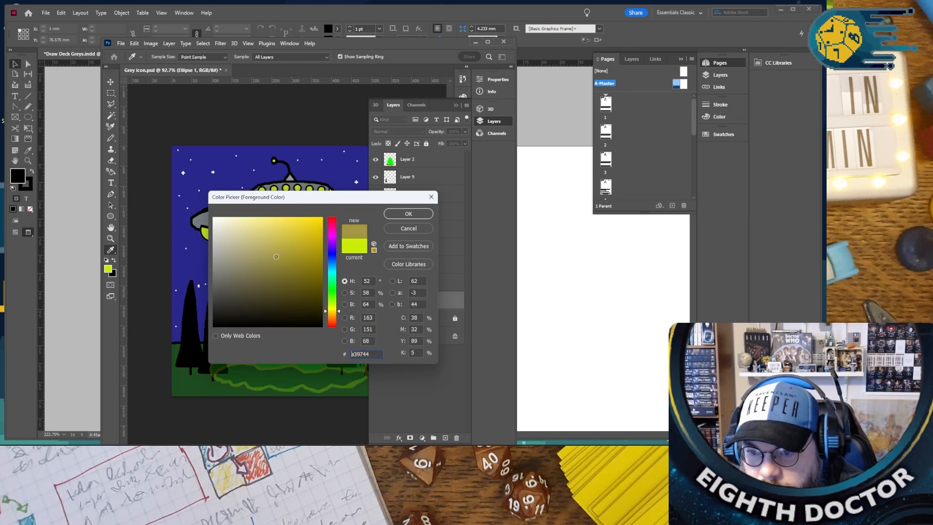
pyautogui.click(409, 213)
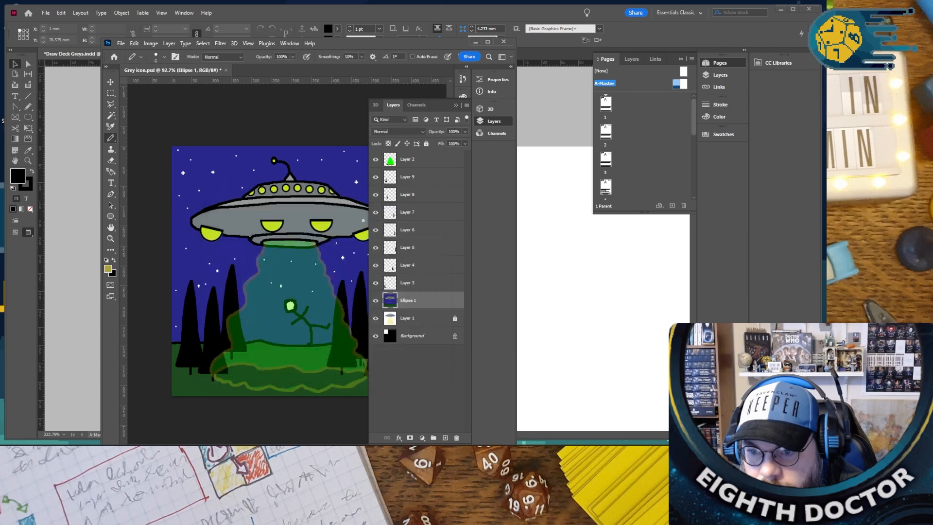
# - Activate the Paint Bucket tool and save Grey icon.psd with the beam's reduced fill
pyautogui.click(111, 172)
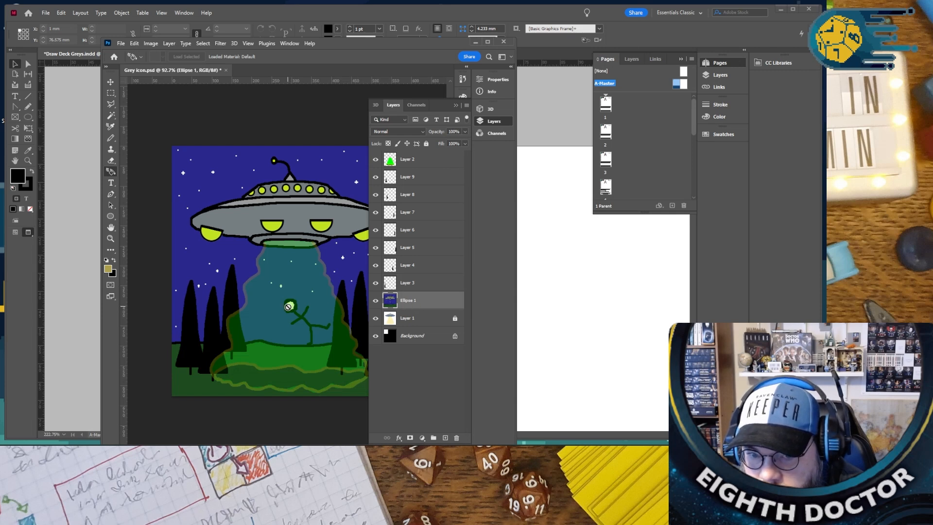
pyautogui.click(112, 251)
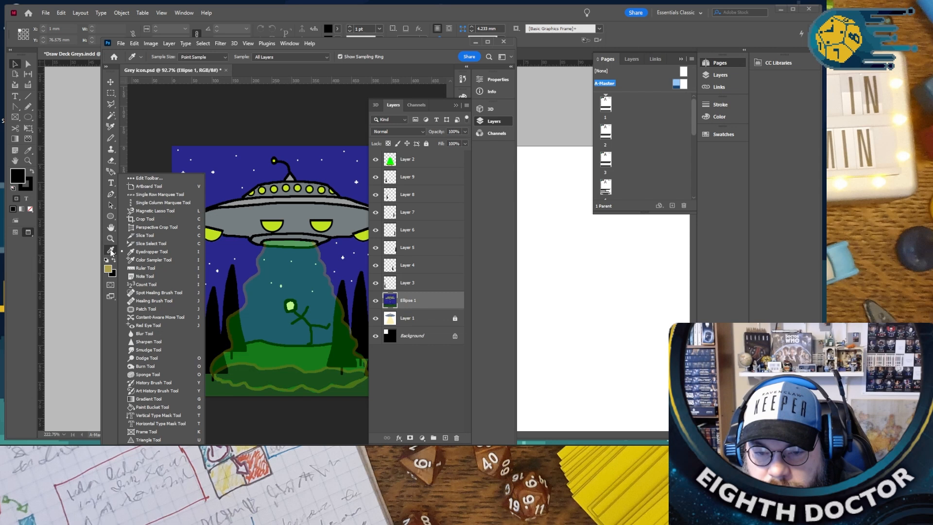
pyautogui.click(152, 407)
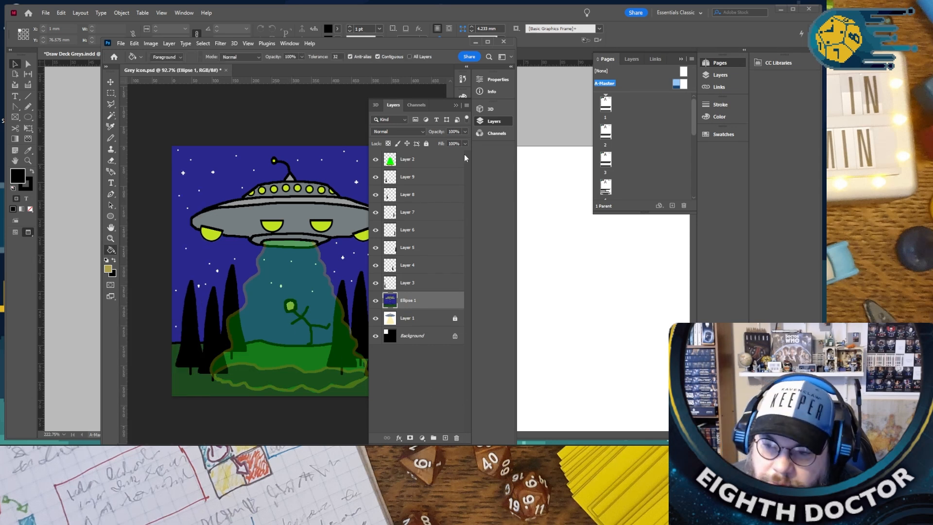
pyautogui.click(456, 106)
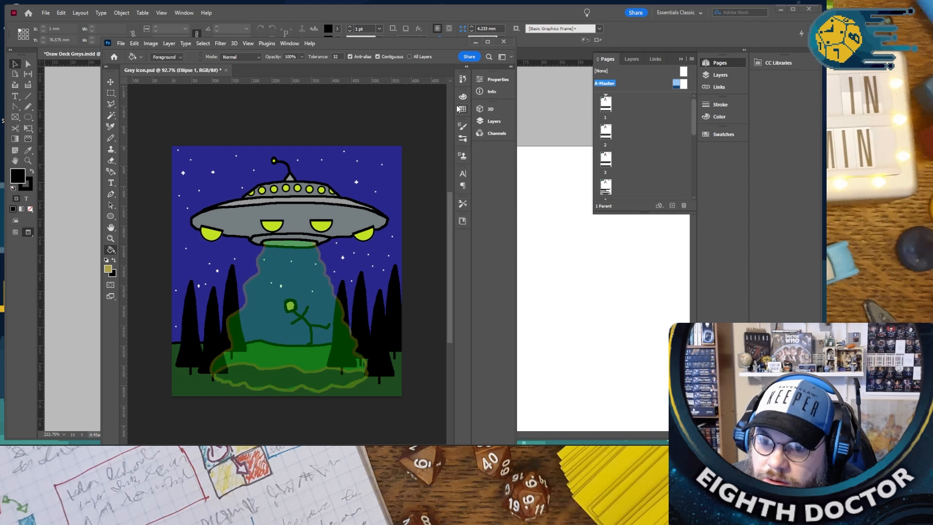
pyautogui.click(122, 43)
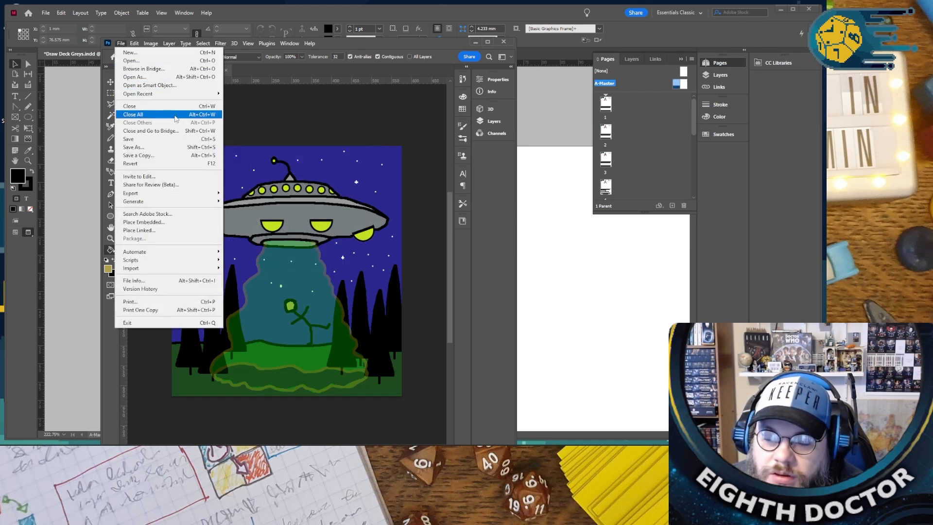
pyautogui.click(162, 139)
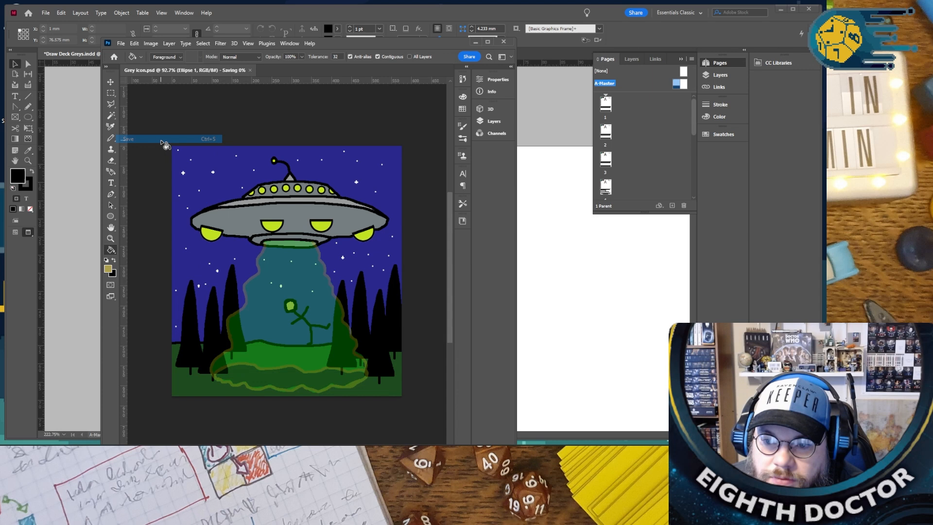
# - Switch to InDesign and select the modified Grey icon.psd among the document's linked files
pyautogui.click(613, 292)
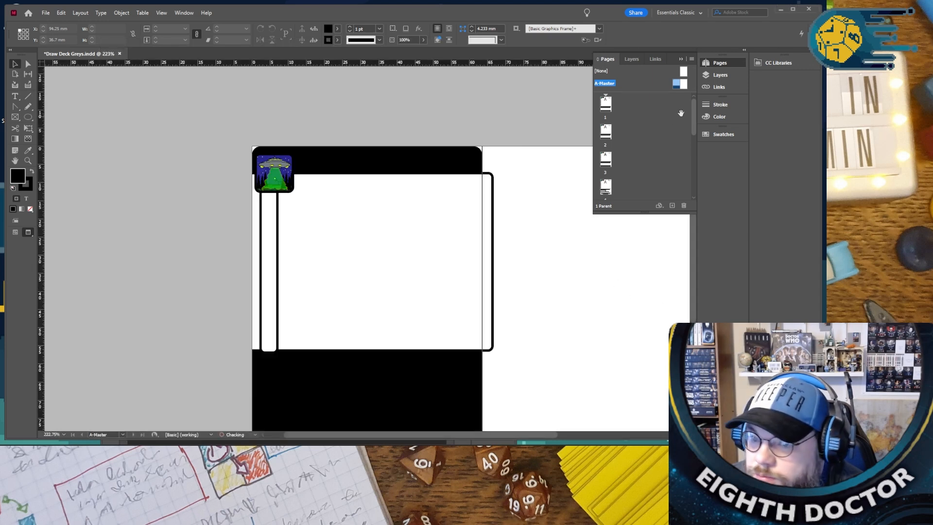
pyautogui.click(720, 75)
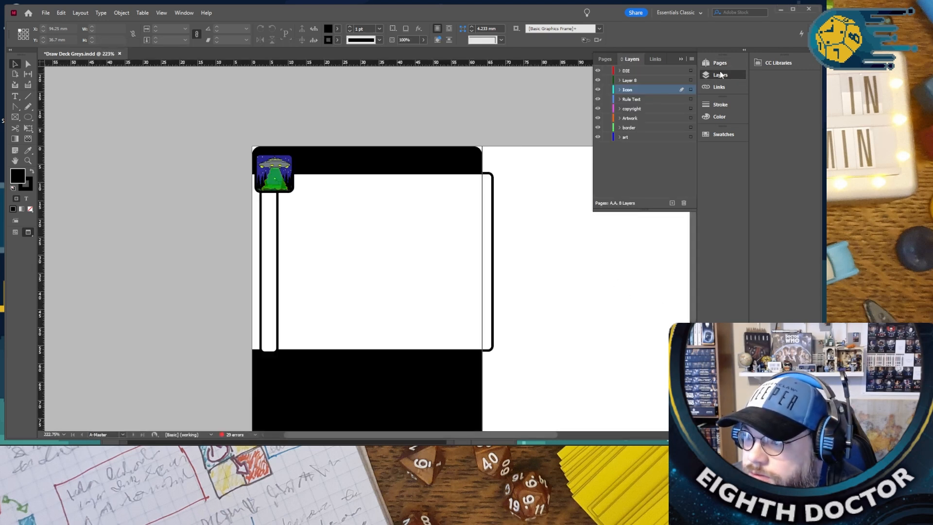
pyautogui.click(654, 60)
pyautogui.click(669, 92)
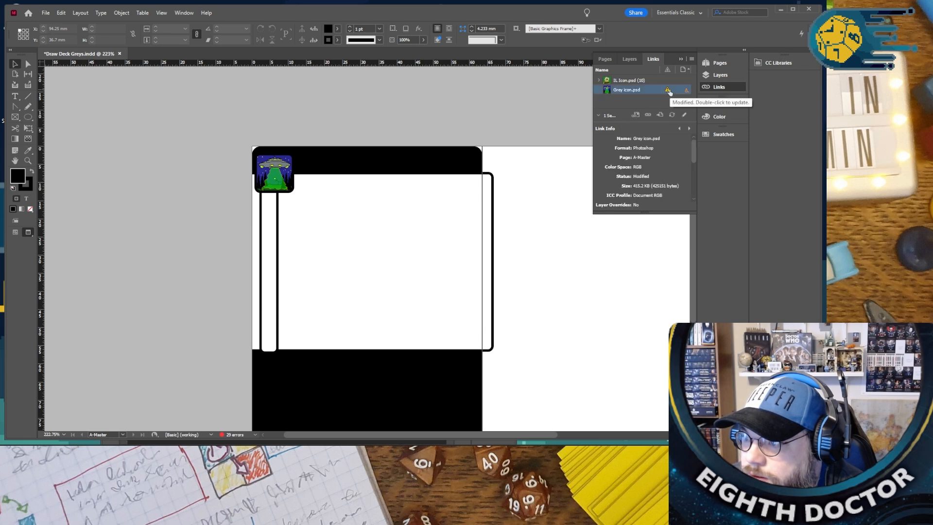
pyautogui.rightClick(670, 92)
pyautogui.click(693, 95)
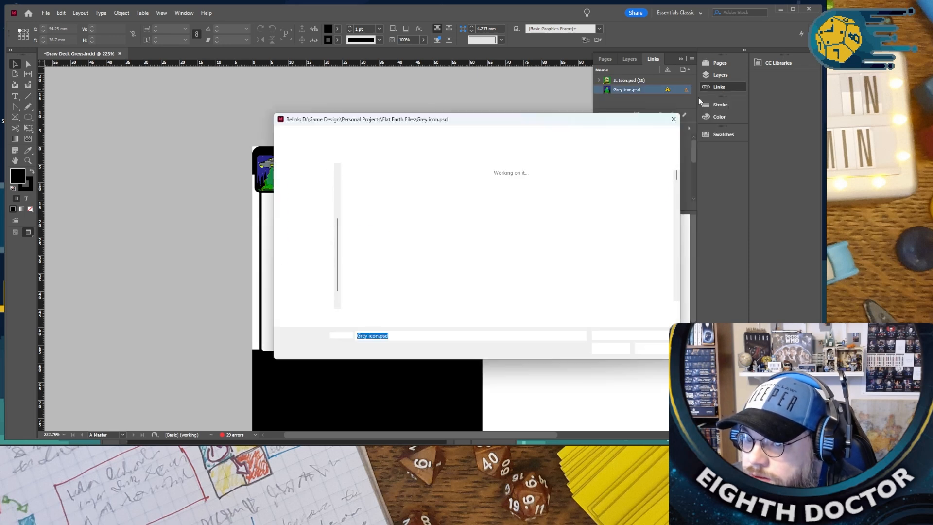
pyautogui.press('Escape')
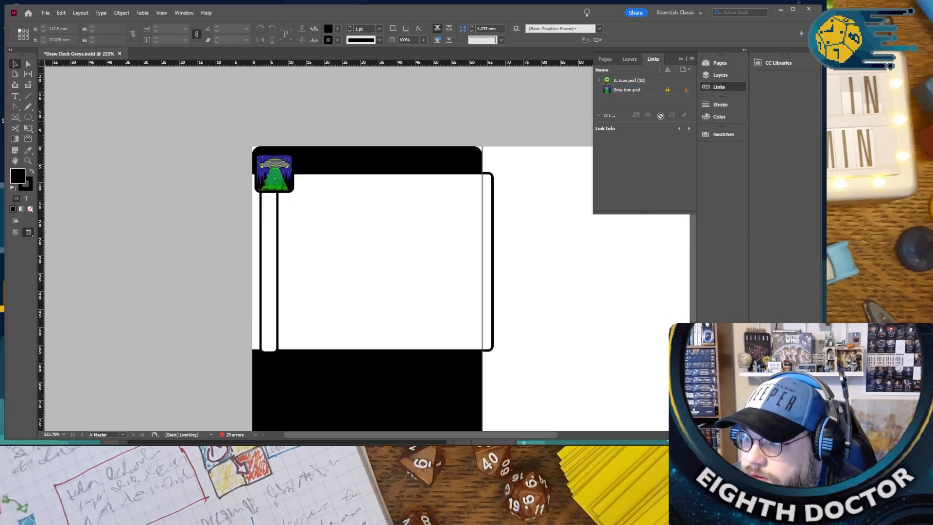
# - Update the Grey icon.psd link so the master page uses the saved version, and deselect it
pyautogui.rightClick(667, 91)
pyautogui.click(723, 124)
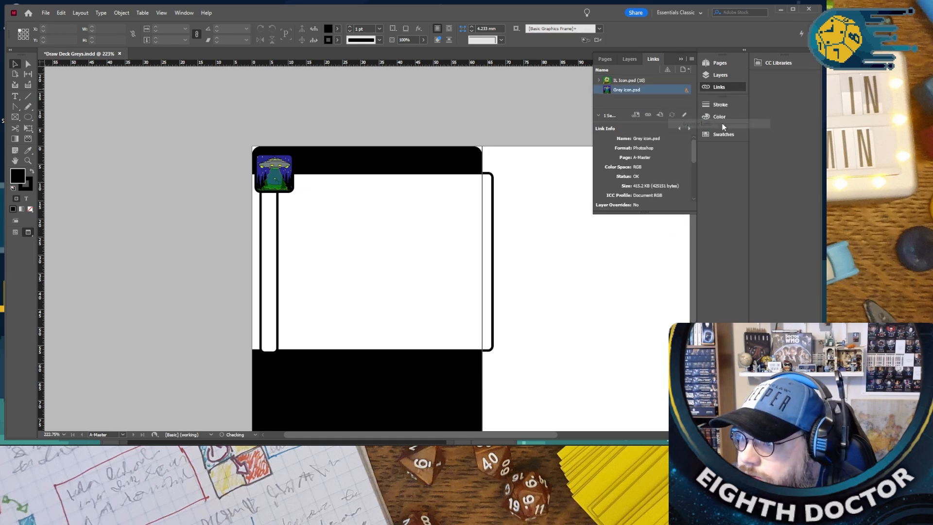
pyautogui.click(400, 235)
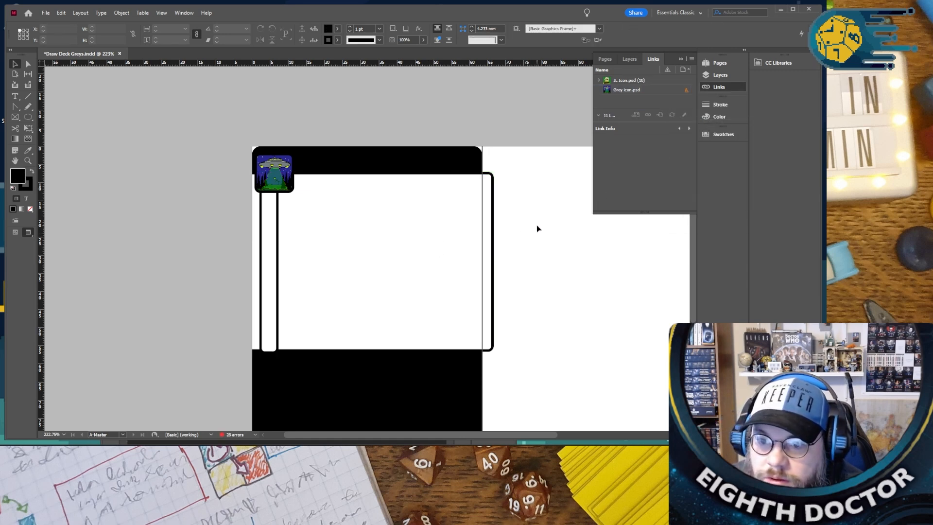
# - Switch back to Grey icon.psd in Photoshop and set the fill of Layer 2, the green beam, to 39%
pyautogui.click(439, 401)
pyautogui.click(325, 453)
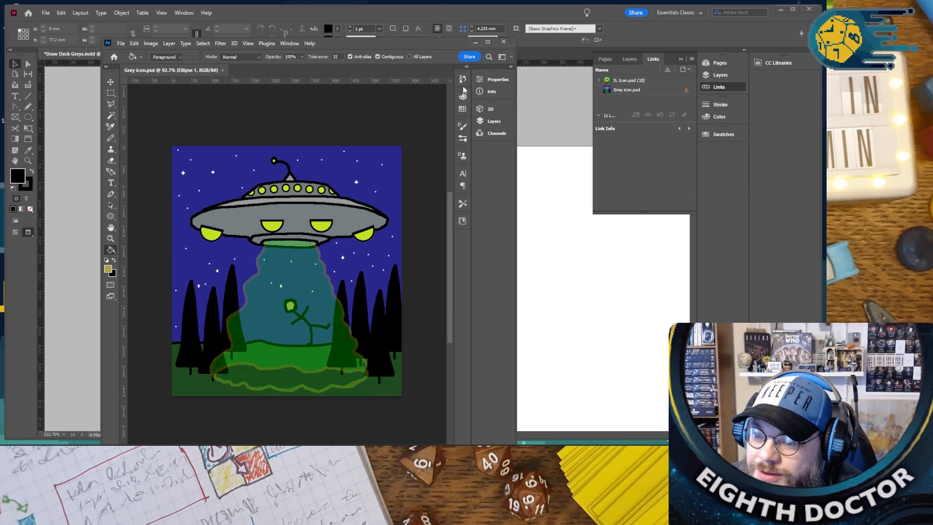
pyautogui.click(492, 123)
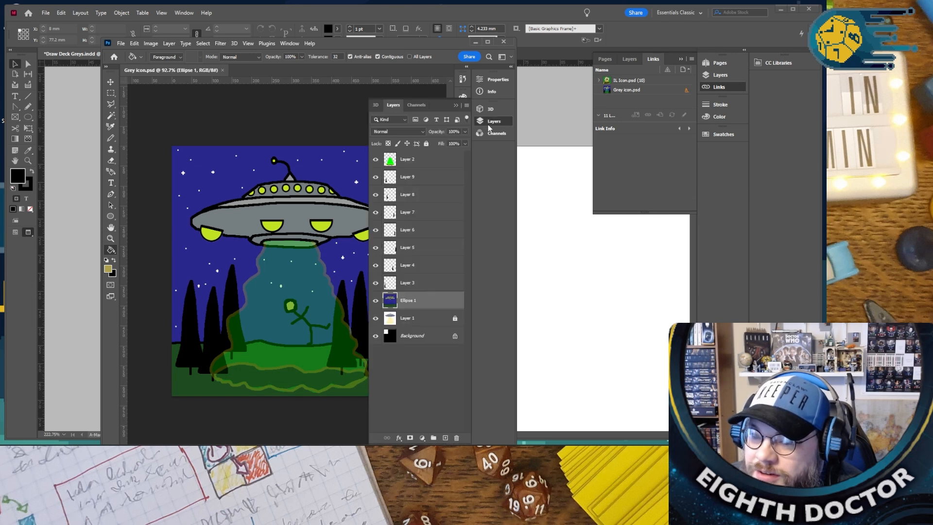
pyautogui.click(417, 163)
pyautogui.click(461, 145)
pyautogui.moveTo(439, 155); pyautogui.dragTo(441, 155)
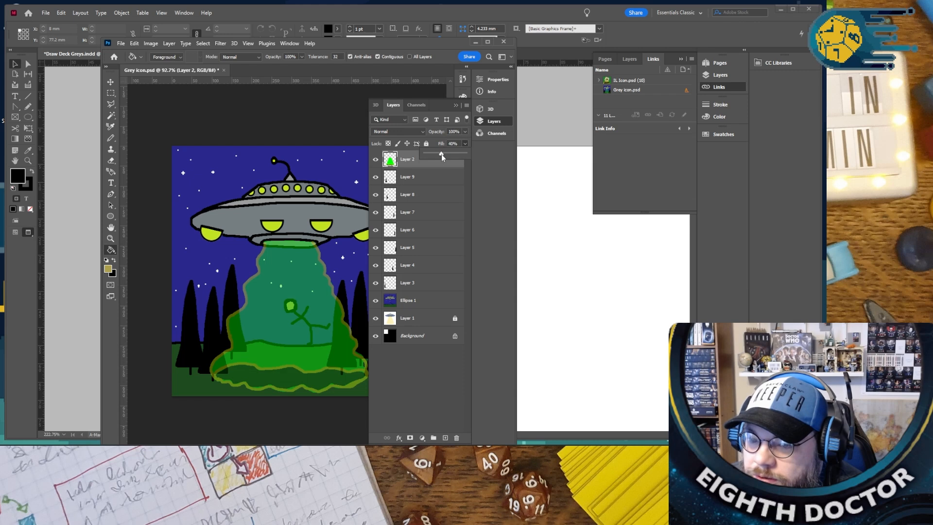
pyautogui.click(456, 106)
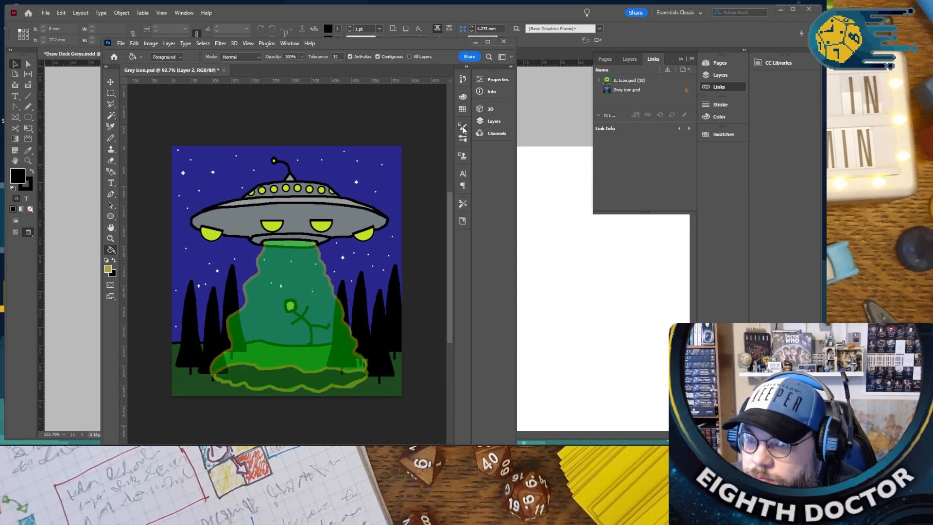
# - Make the Ellipse 1 layer active, set the foreground colour to the near-white f7f7f7, and activate the Paint Bucket tool
pyautogui.click(493, 121)
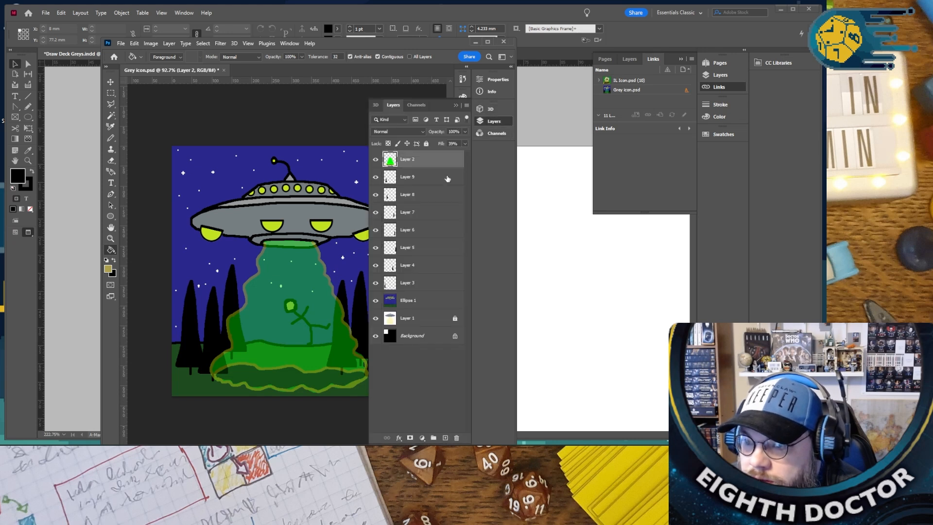
pyautogui.click(414, 303)
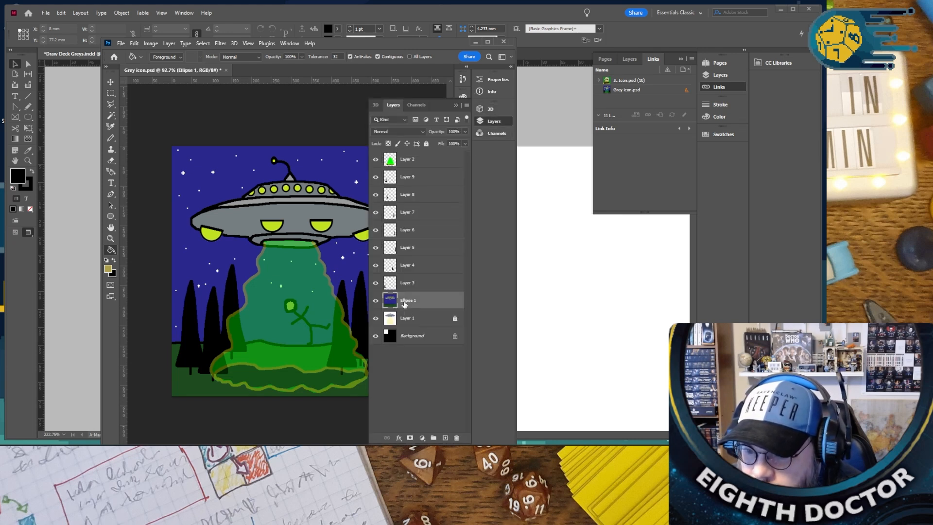
pyautogui.click(108, 269)
pyautogui.click(212, 219)
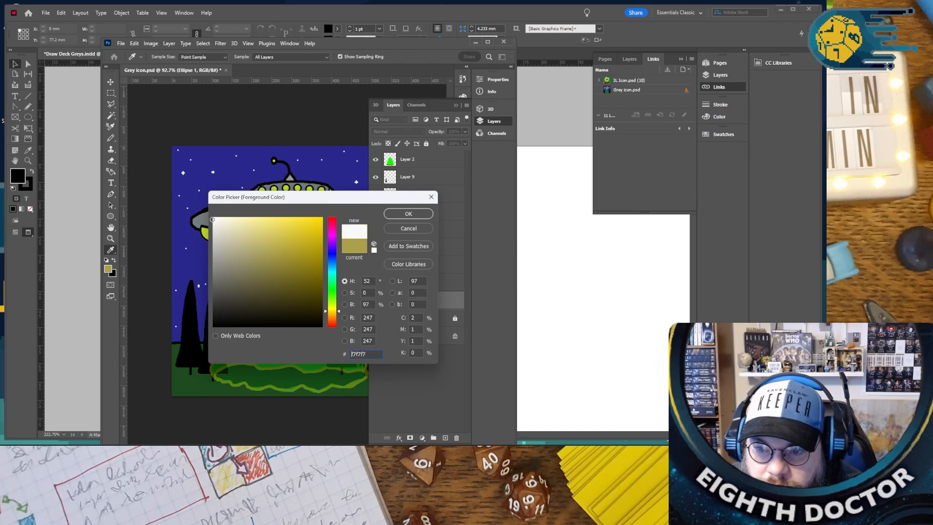
pyautogui.click(408, 214)
pyautogui.press('g')
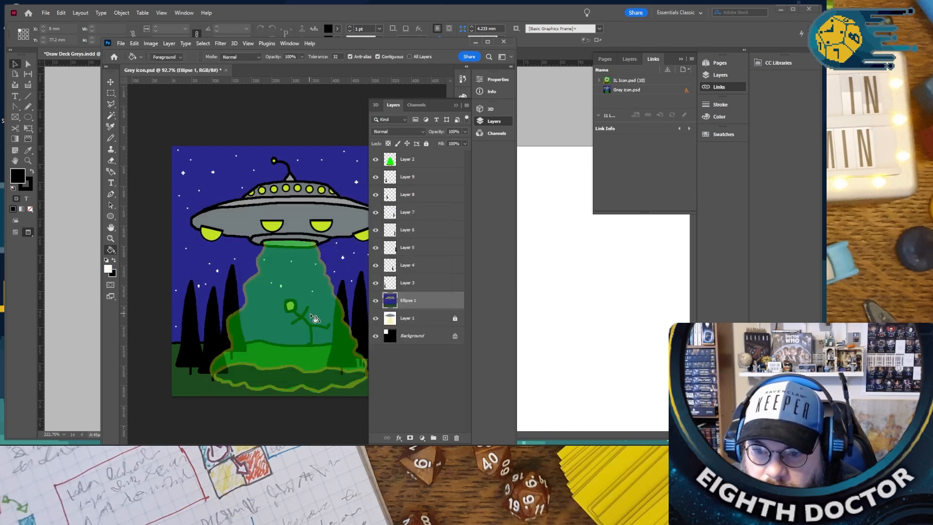
# - Pencil a short near-white foot separating the stick figure's leg from the horizon line, and fill the figure's outline with the same colour
pyautogui.click(303, 321)
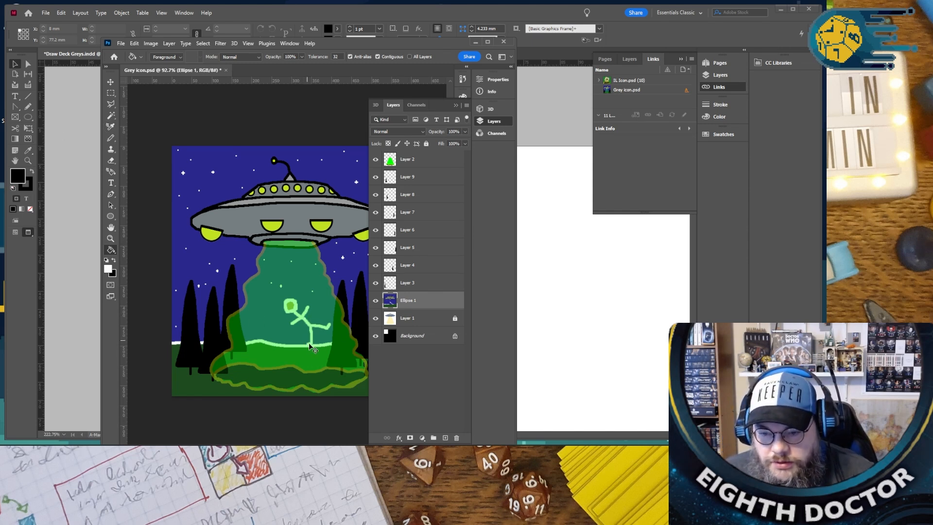
pyautogui.hotkey('ctrl', 'z')
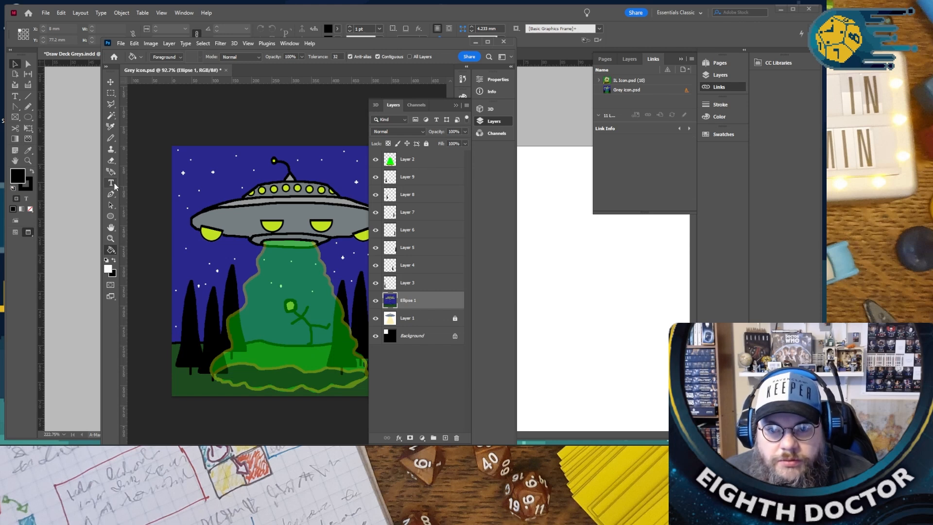
pyautogui.click(110, 138)
pyautogui.scroll(5, 324, 349)
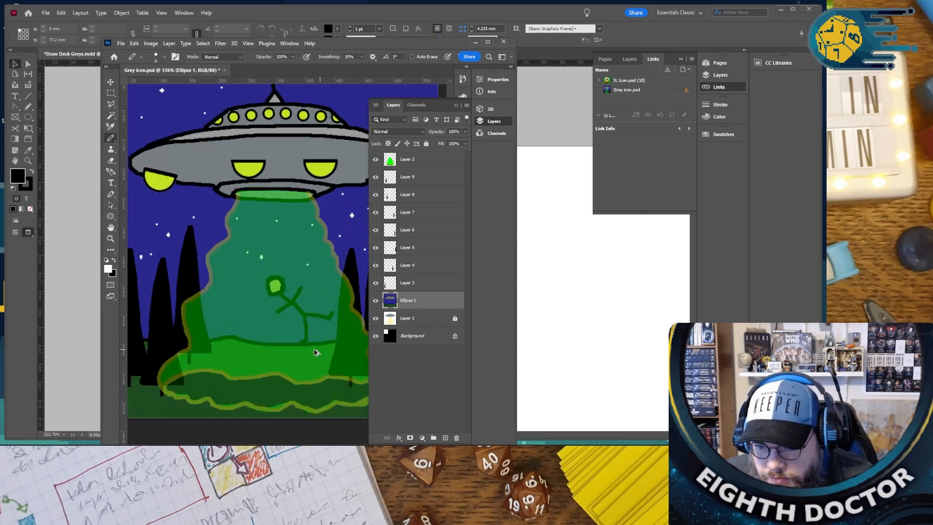
pyautogui.moveTo(284, 327); pyautogui.dragTo(302, 326)
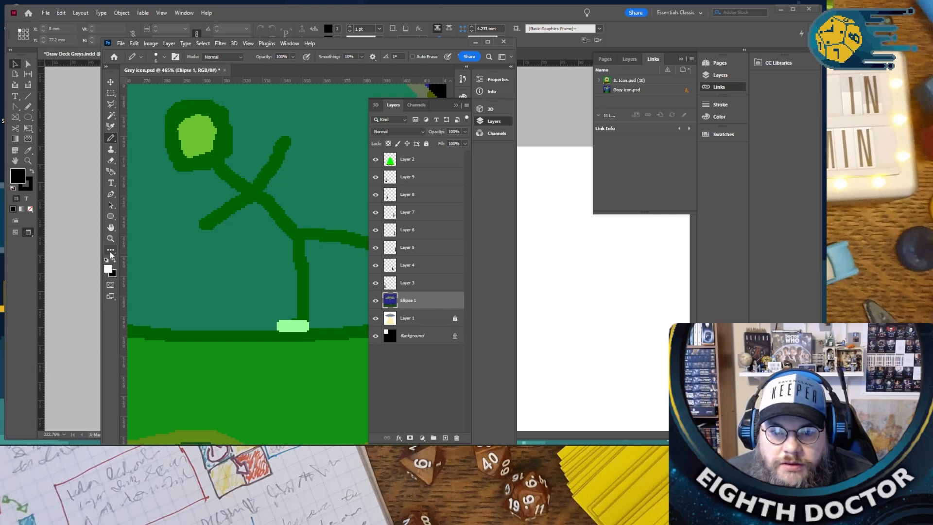
pyautogui.press('g')
pyautogui.click(296, 234)
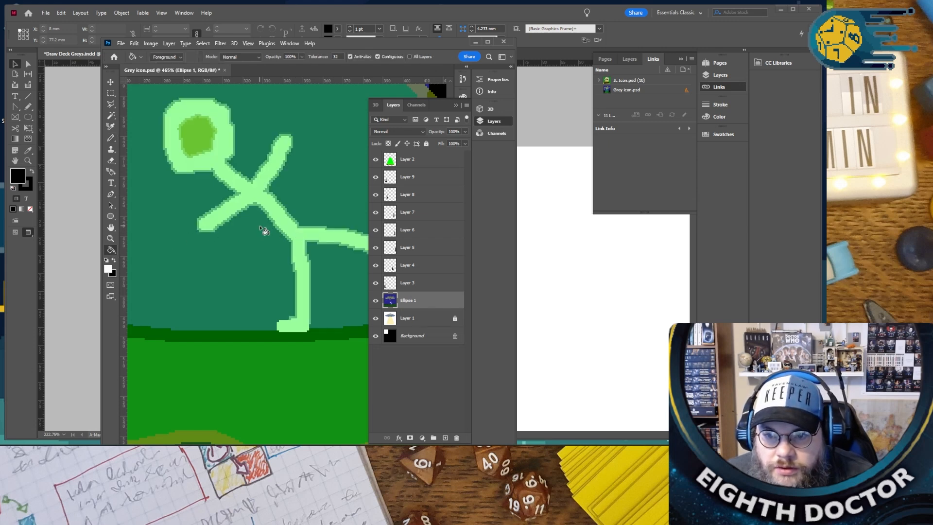
# - Save Grey icon.psd with the recoloured stick figure
pyautogui.moveTo(263, 241); pyautogui.dragTo(262, 220)
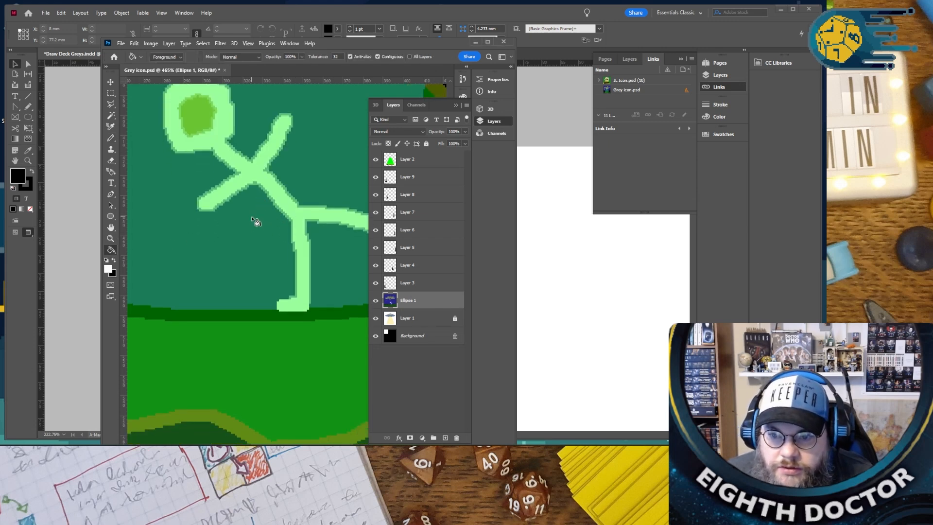
pyautogui.scroll(-5, 254, 218)
pyautogui.scroll(-2, 238, 237)
pyautogui.scroll(1, 236, 238)
pyautogui.click(456, 105)
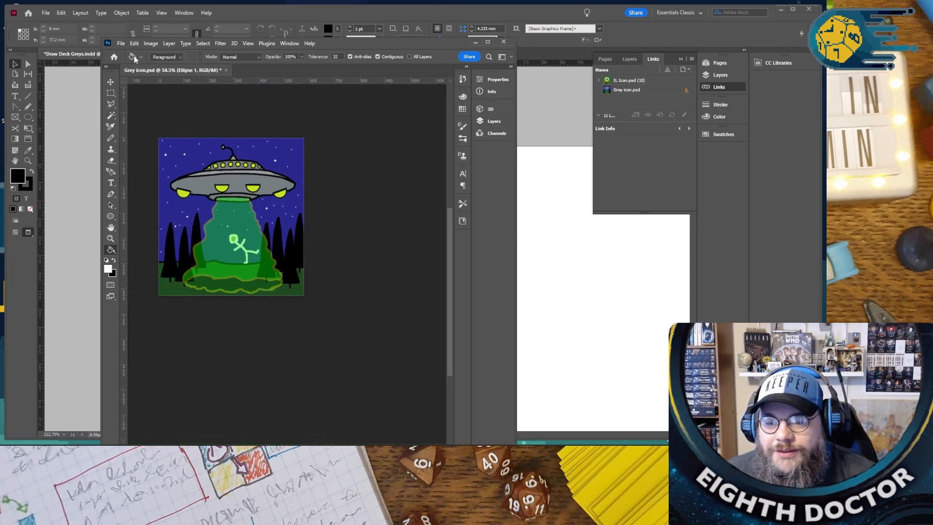
pyautogui.click(121, 43)
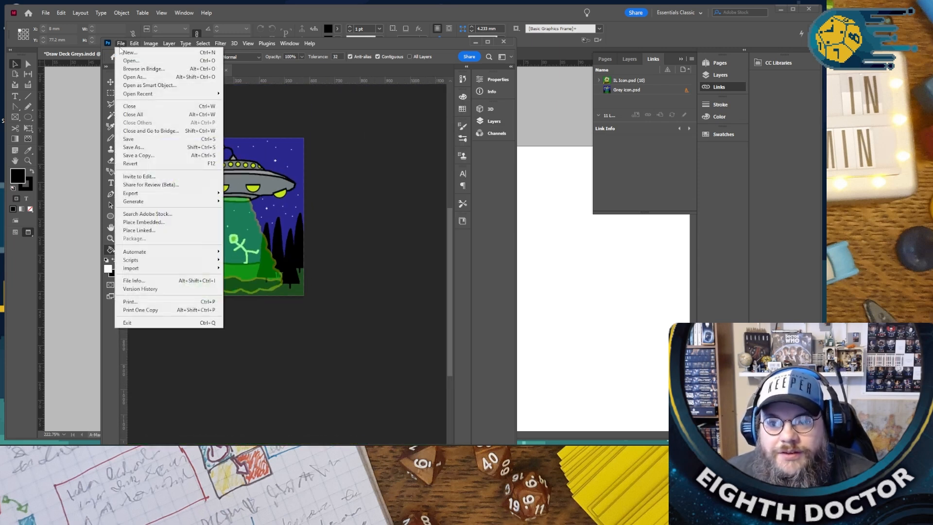
pyautogui.click(142, 140)
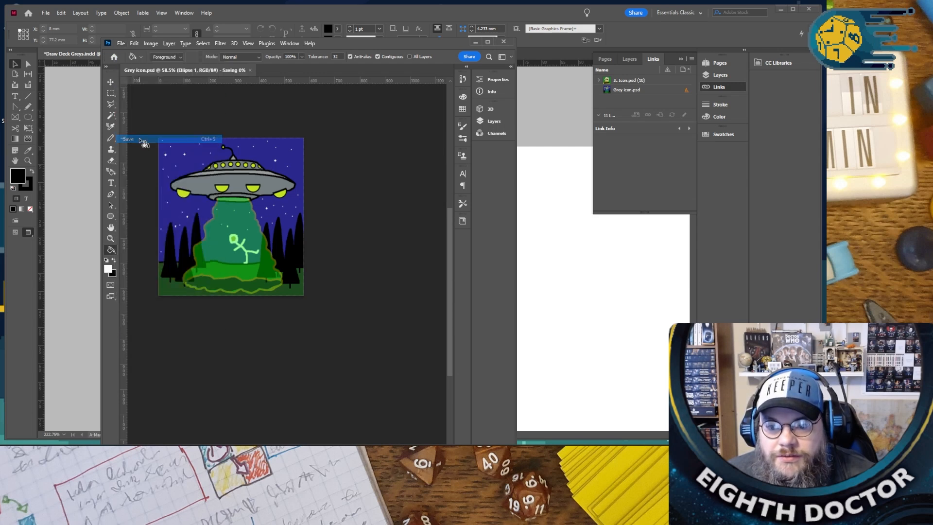
# - Switch to InDesign and update the Grey icon.psd link to bring in the brighter figure and beam
pyautogui.click(562, 229)
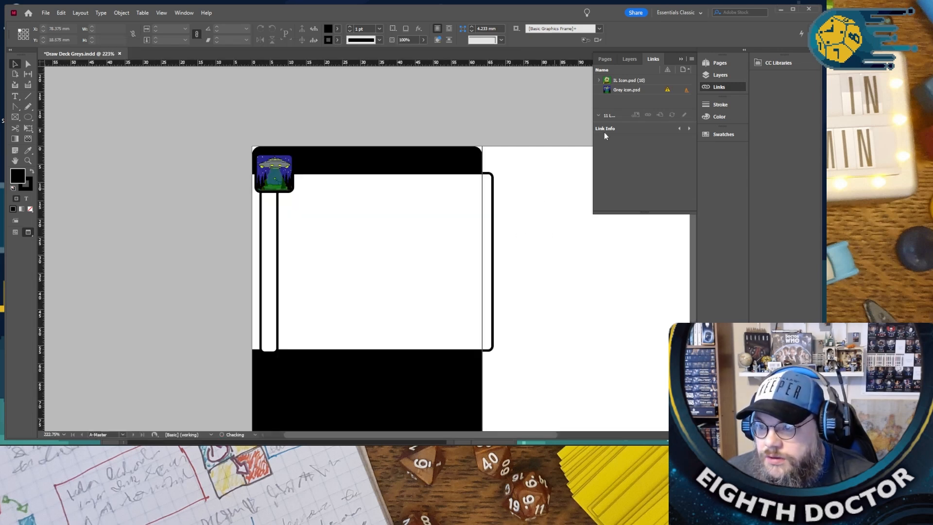
pyautogui.rightClick(666, 94)
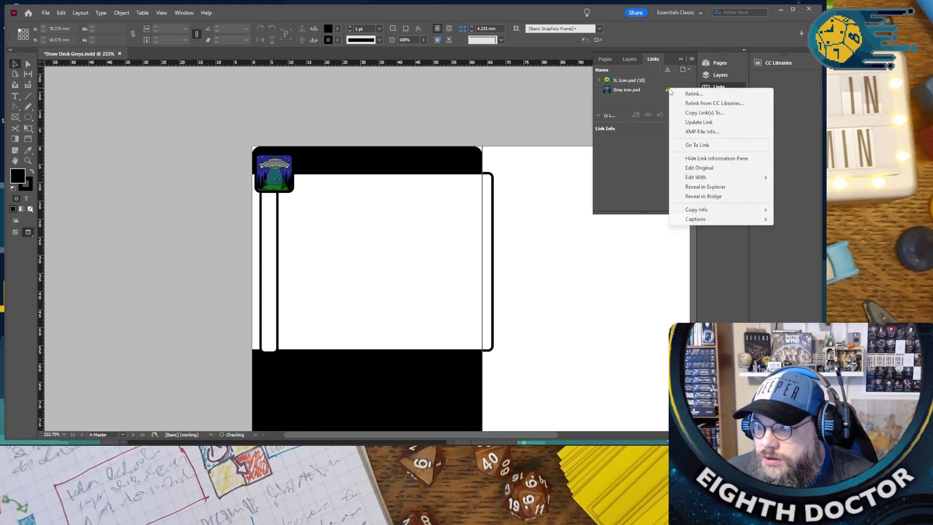
pyautogui.click(703, 122)
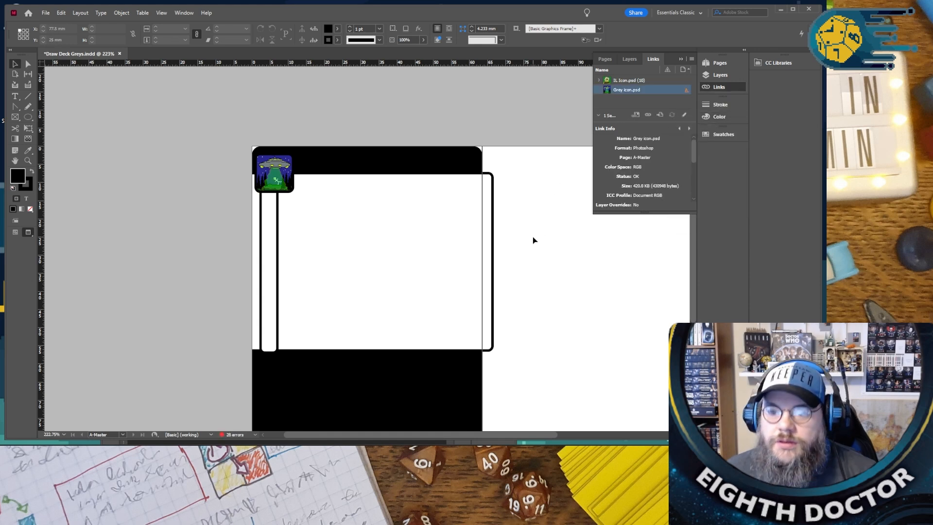
# - Leave the master page and open page 1 of the deck, the Launch Satellite card
pyautogui.click(680, 58)
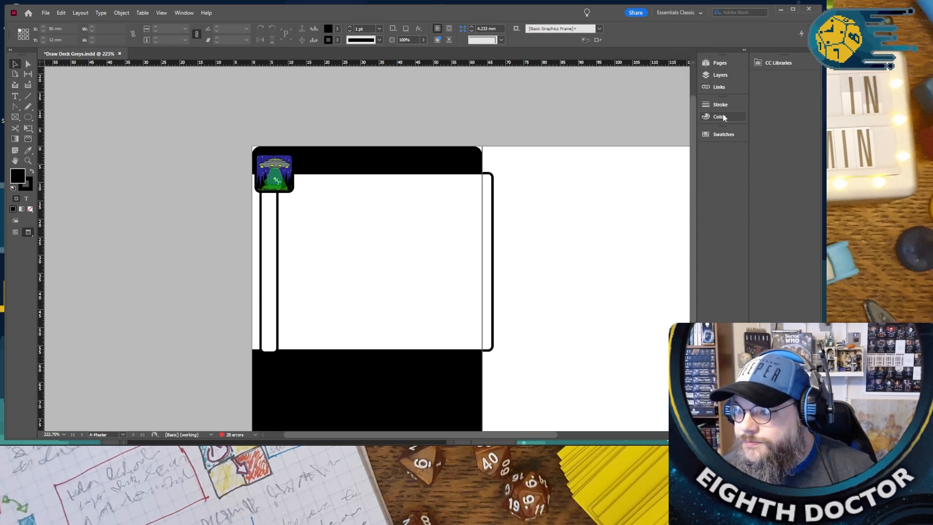
pyautogui.click(721, 63)
pyautogui.doubleClick(608, 106)
pyautogui.click(681, 59)
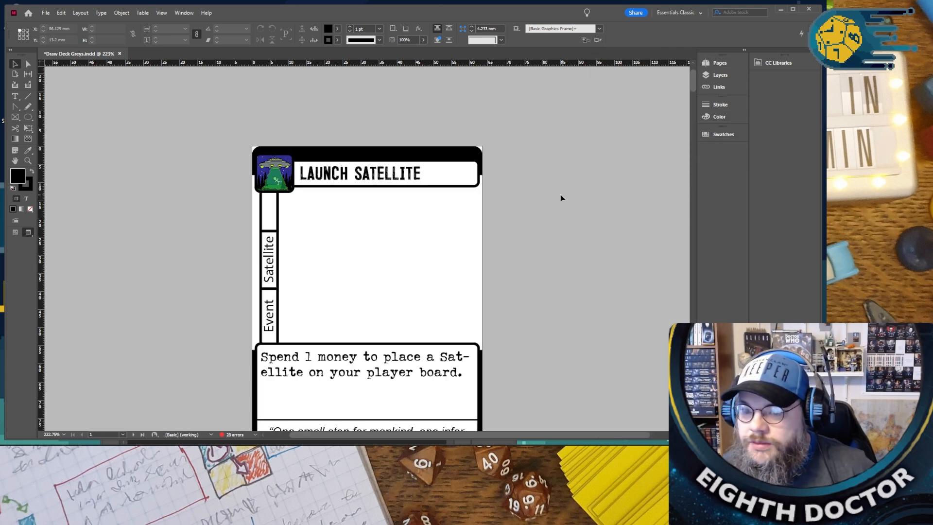
# - Look through the deck's card pages from Launch Satellite to World Globe Sales, and return to the first card
pyautogui.hotkey('ctrl', '-')
pyautogui.hotkey('ctrl', '-')
pyautogui.scroll(-15, 452, 187)
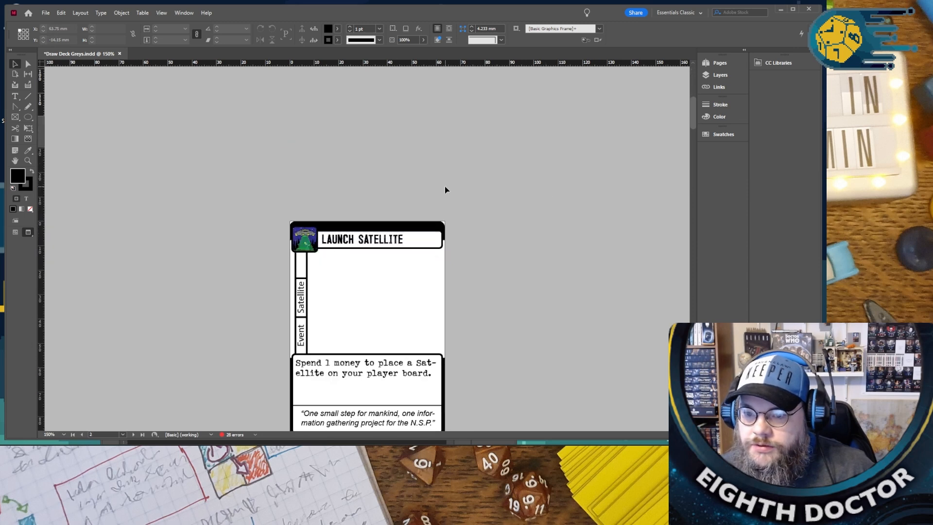
pyautogui.scroll(-6, 437, 197)
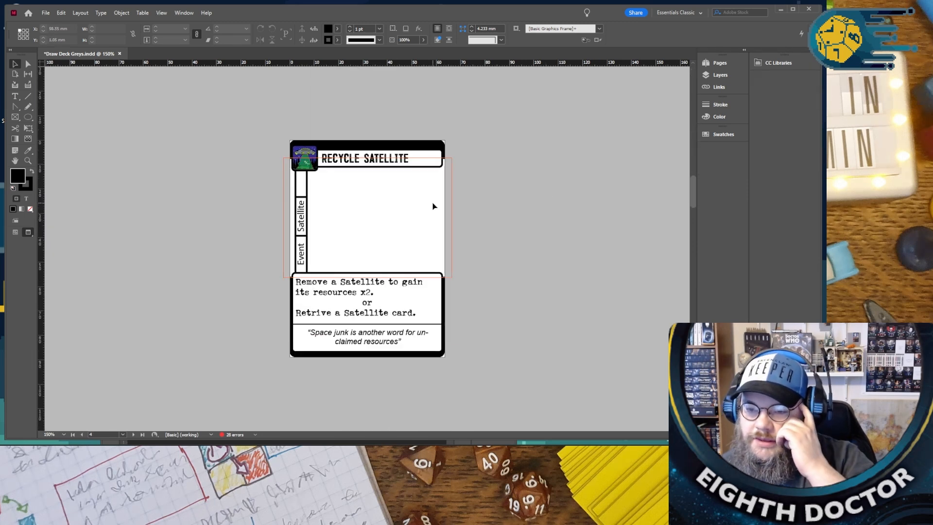
pyautogui.scroll(4, 430, 200)
pyautogui.scroll(-9, 395, 289)
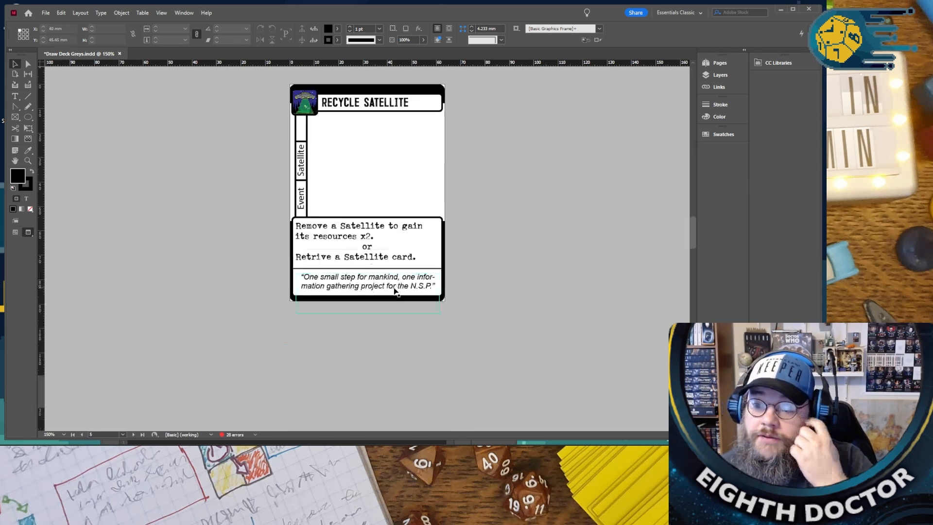
pyautogui.scroll(2, 396, 289)
pyautogui.scroll(-12, 396, 288)
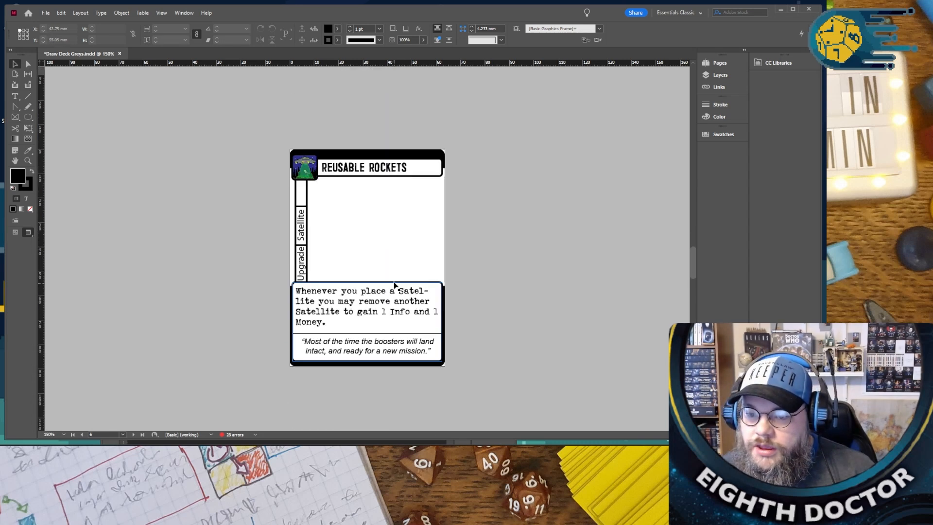
pyautogui.scroll(-12, 395, 283)
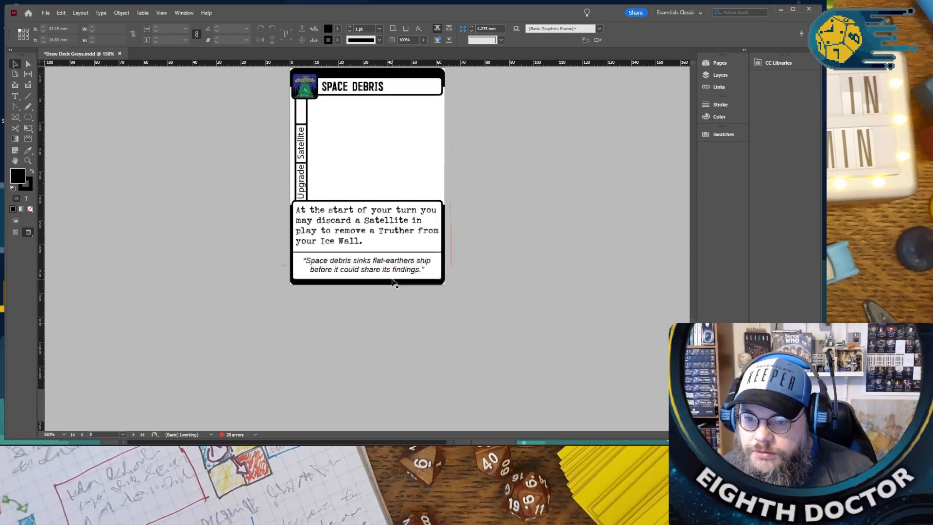
pyautogui.scroll(-3, 394, 283)
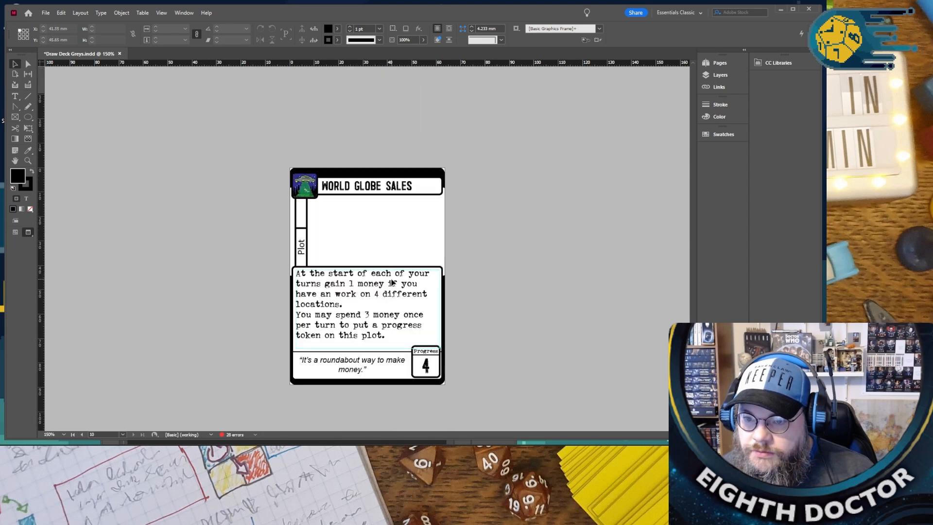
pyautogui.scroll(5, 391, 284)
pyautogui.scroll(10, 392, 283)
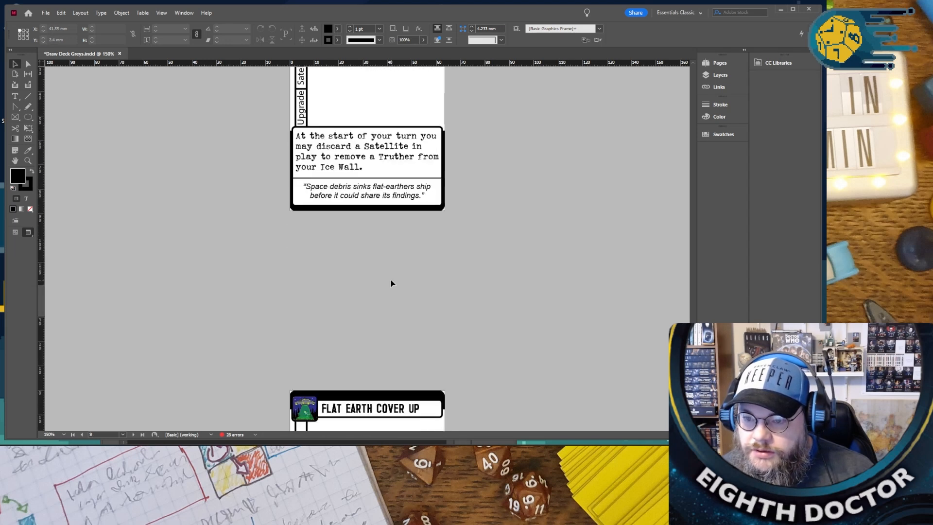
pyautogui.scroll(10, 392, 283)
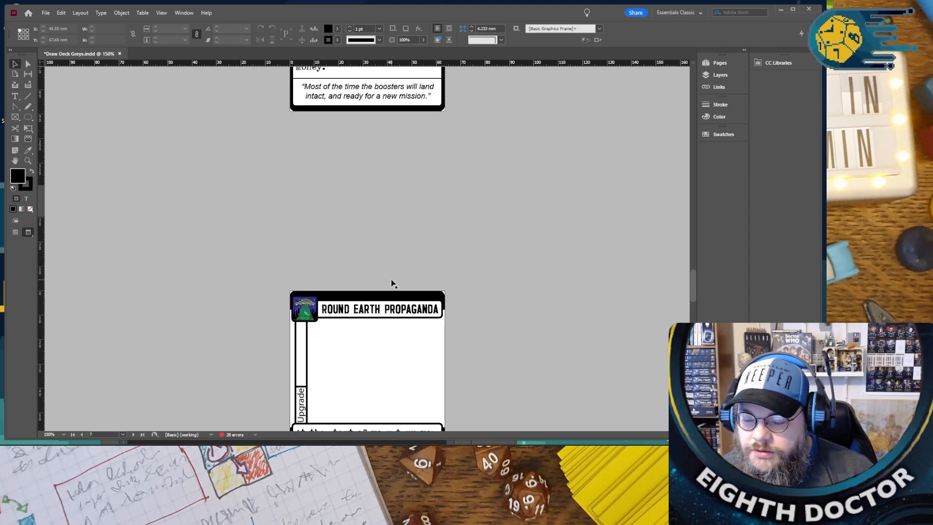
pyautogui.scroll(15, 392, 283)
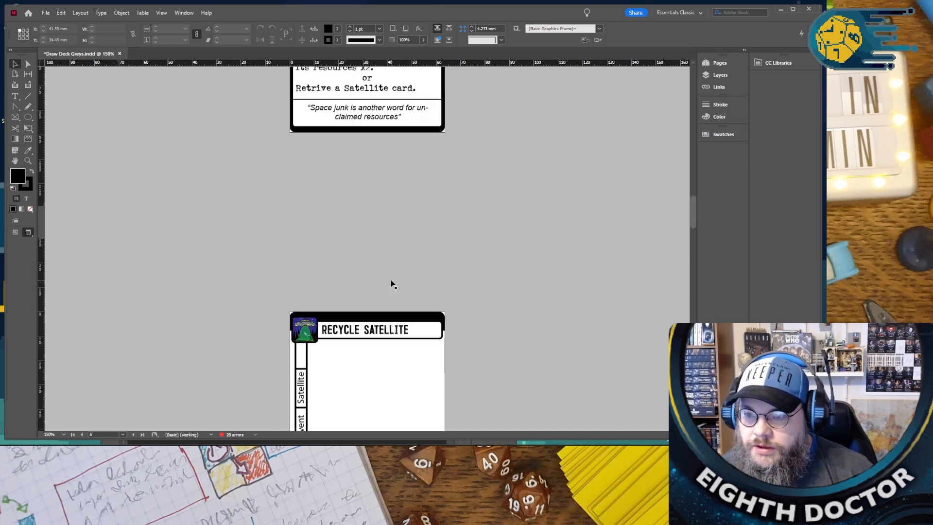
pyautogui.scroll(-5, 391, 284)
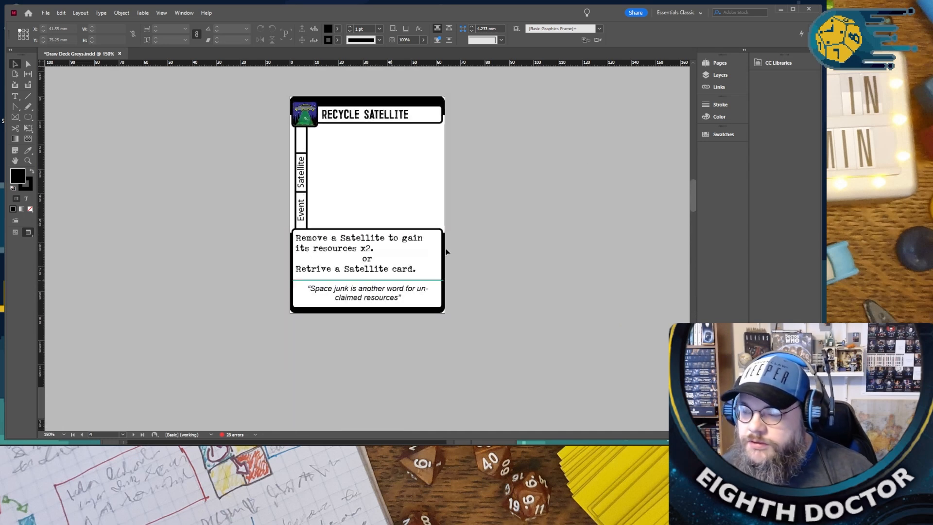
pyautogui.click(721, 62)
pyautogui.scroll(10, 500, 224)
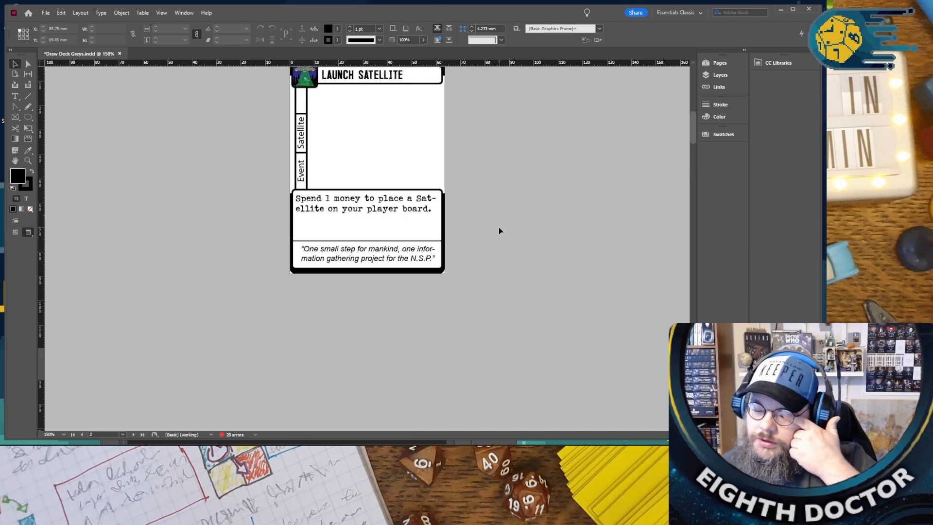
pyautogui.scroll(3, 495, 226)
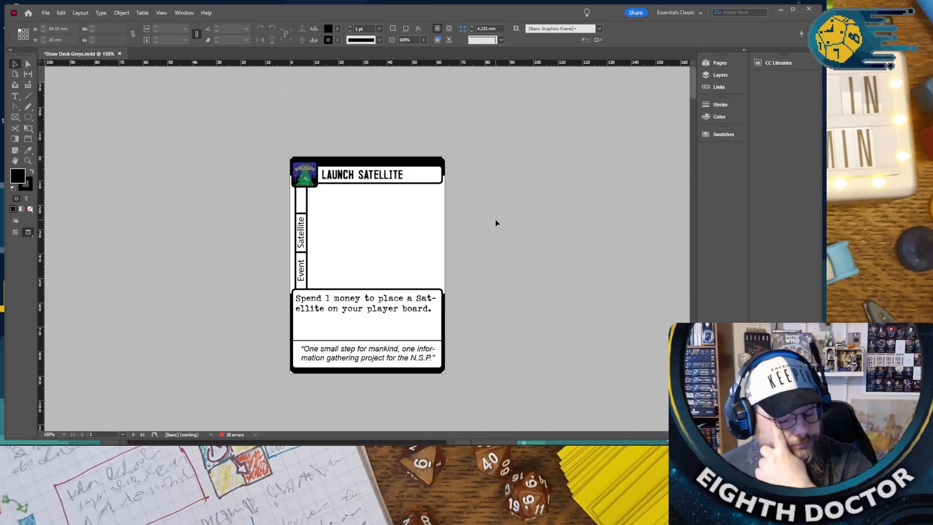
# - Show guides and pasteboard items, and replace the Launch Satellite title on page 1 with ADUDUCT TEST SUBJECT
pyautogui.press('w')
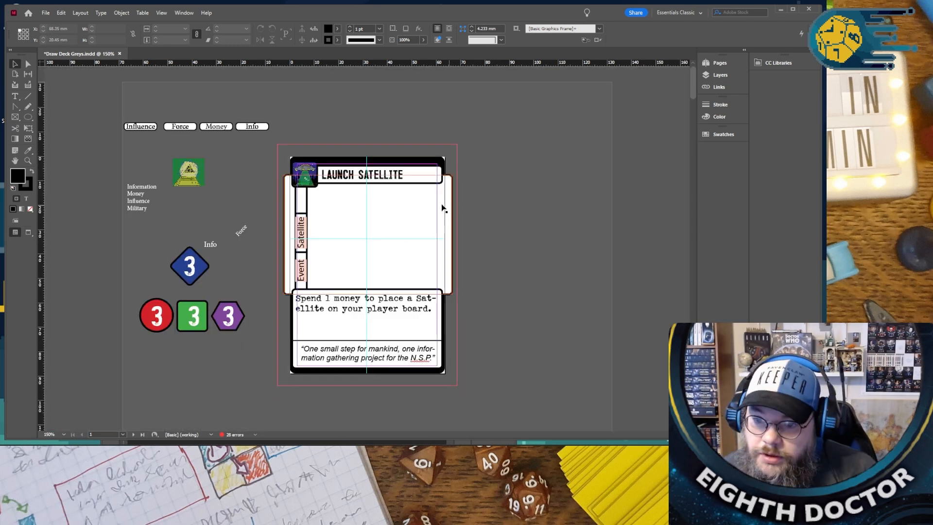
pyautogui.scroll(5, 373, 198)
pyautogui.click(307, 144)
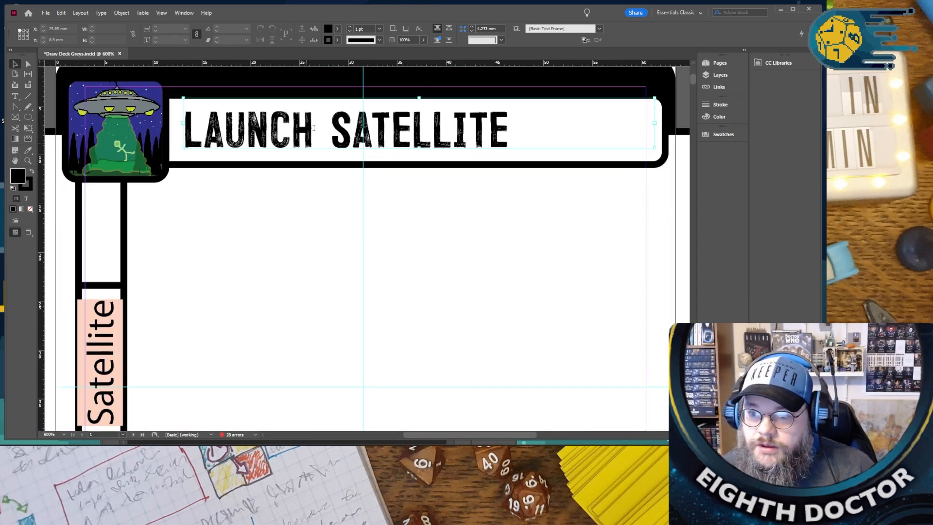
pyautogui.doubleClick(314, 128)
pyautogui.moveTo(509, 127); pyautogui.dragTo(117, 115)
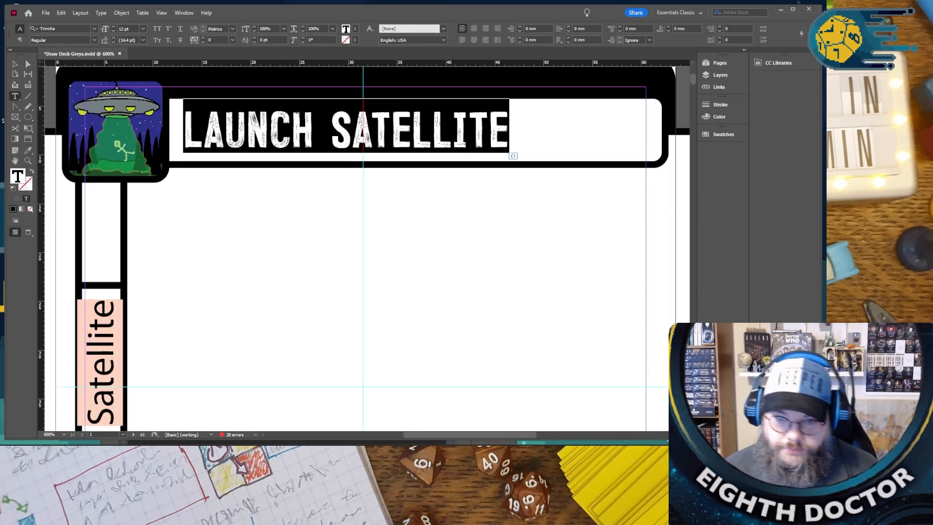
pyautogui.write('ADUC')
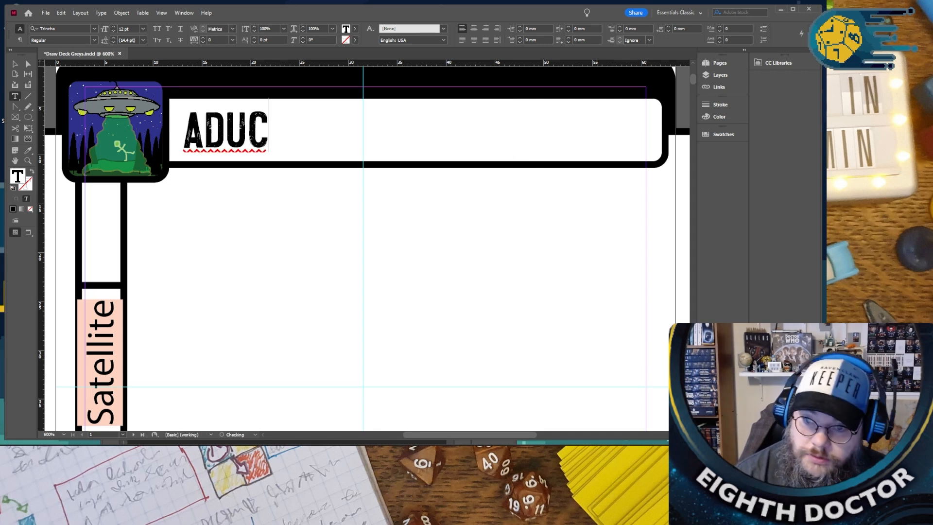
pyautogui.press('BackSpace')
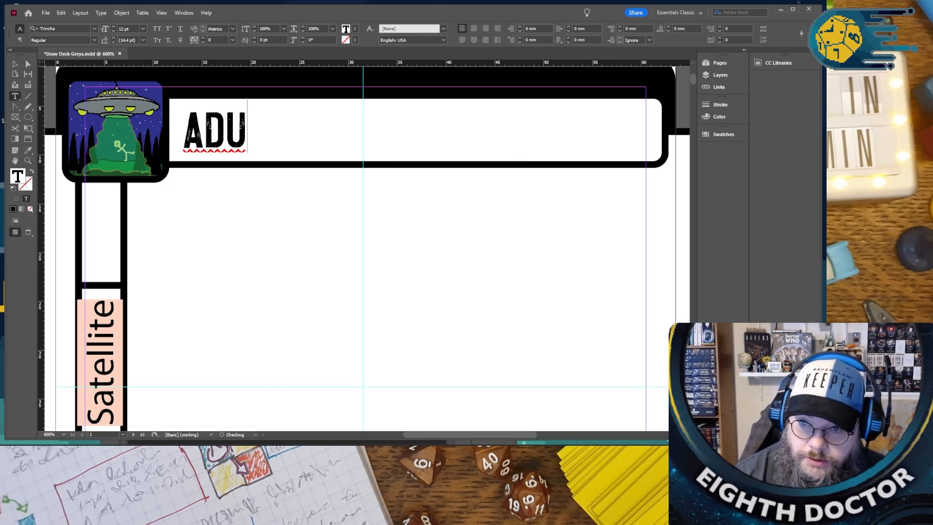
pyautogui.write('BDU')
pyautogui.press('BackSpace')
pyautogui.press('BackSpace')
pyautogui.press('BackSpace')
pyautogui.write('DUCT')
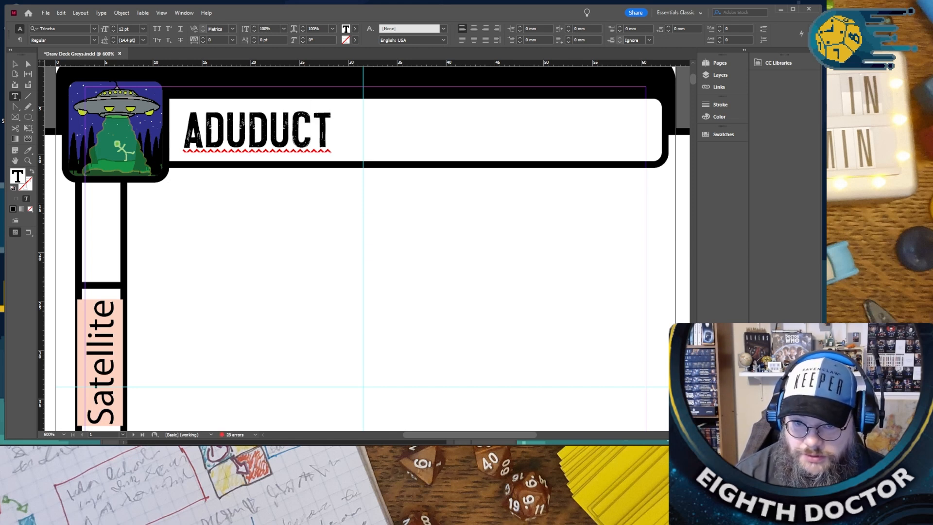
pyautogui.write(' TEST SUB')
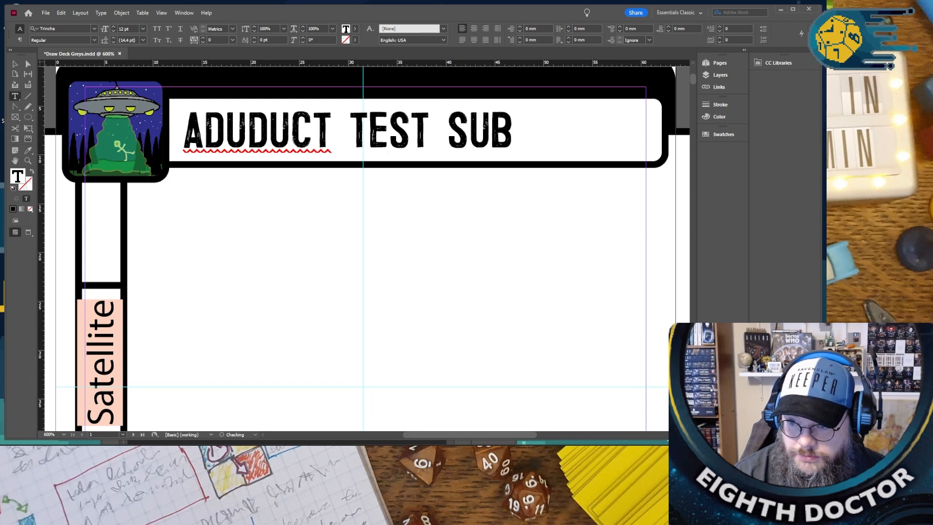
pyautogui.write('JEX')
pyautogui.press('BackSpace')
pyautogui.write('CT')
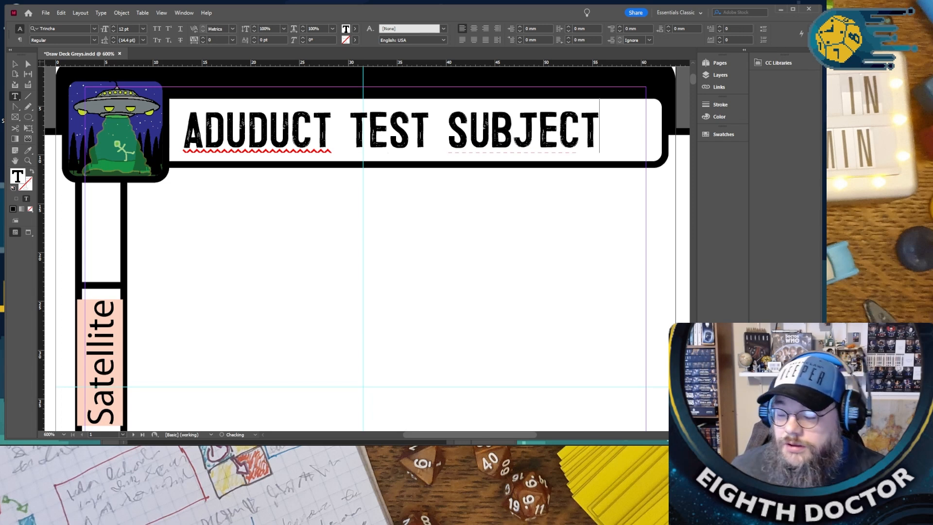
# - Correct the misspelled first word of the card title to the suggested ADDUCT
pyautogui.rightClick(284, 133)
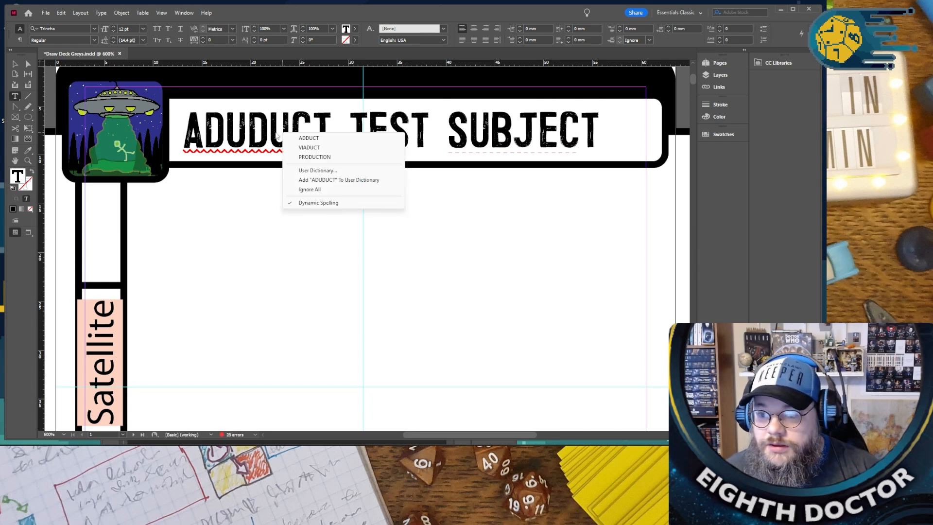
pyautogui.click(334, 138)
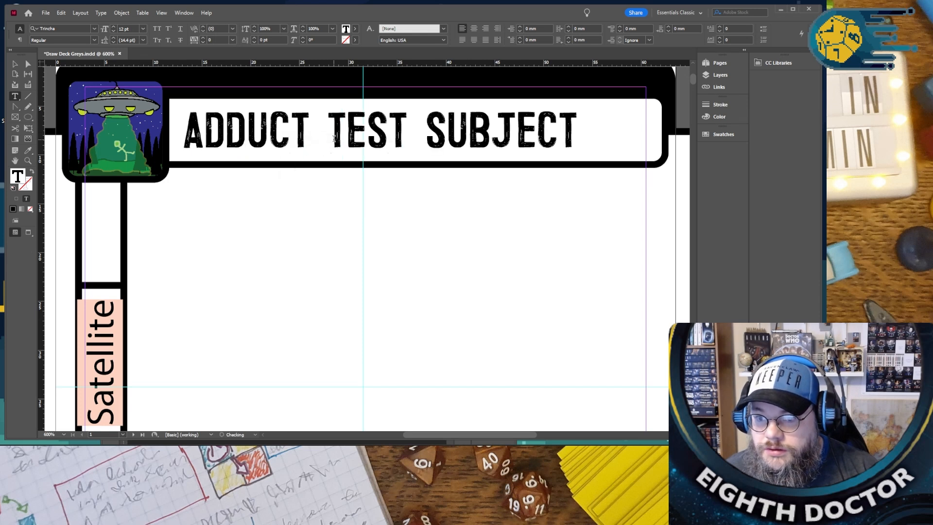
pyautogui.doubleClick(267, 132)
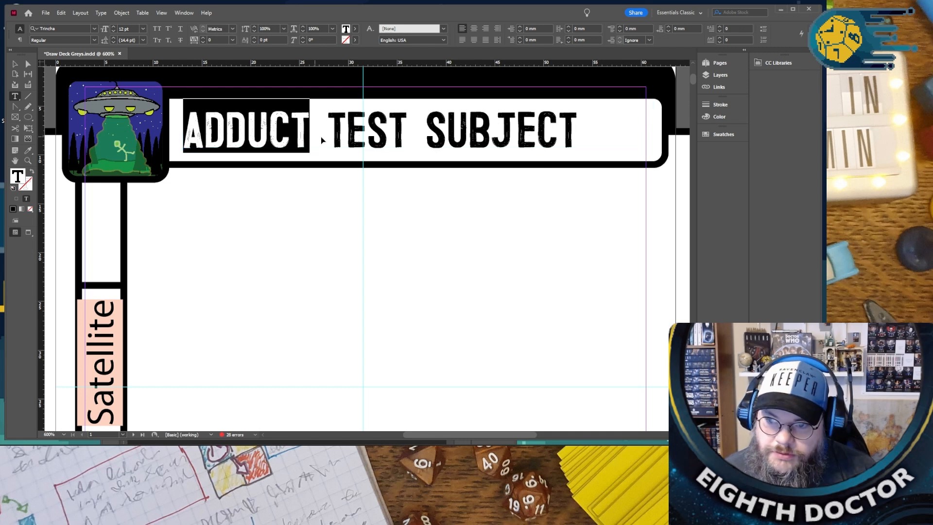
pyautogui.click(335, 138)
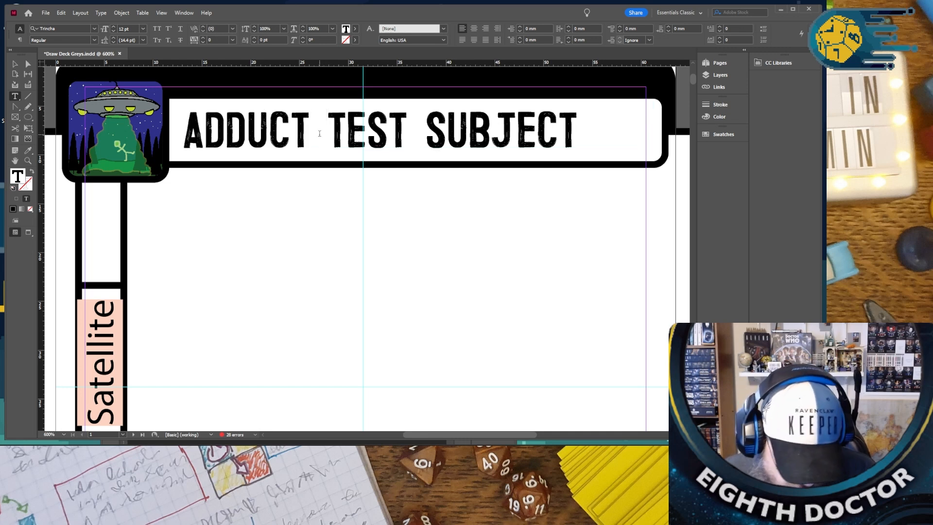
# - Switch to the Chrome browser, search Google for "ADDUCT alien" and skim the results to check the word
pyautogui.scroll(-1, 352, 213)
pyautogui.scroll(-3, 353, 213)
pyautogui.scroll(-12, 354, 217)
pyautogui.scroll(6, 435, 257)
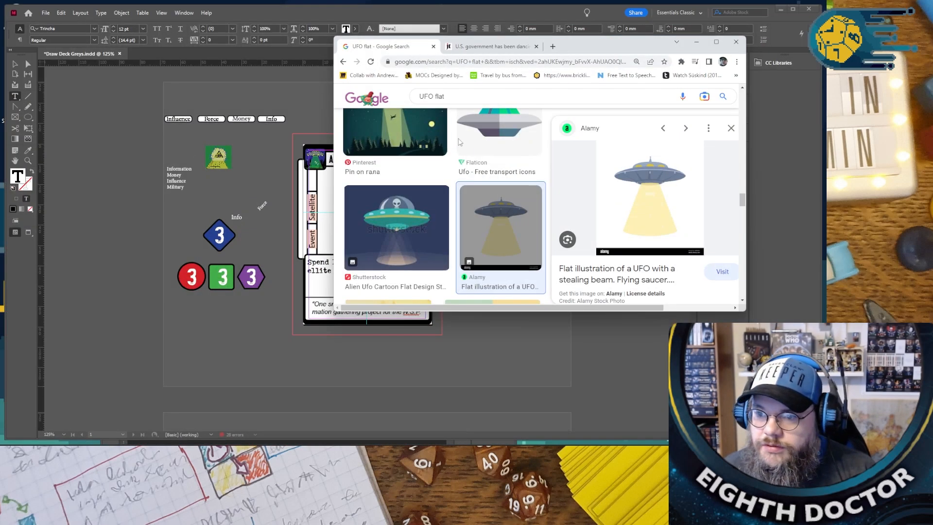
pyautogui.tripleClick(449, 92)
pyautogui.write('ADDUCT')
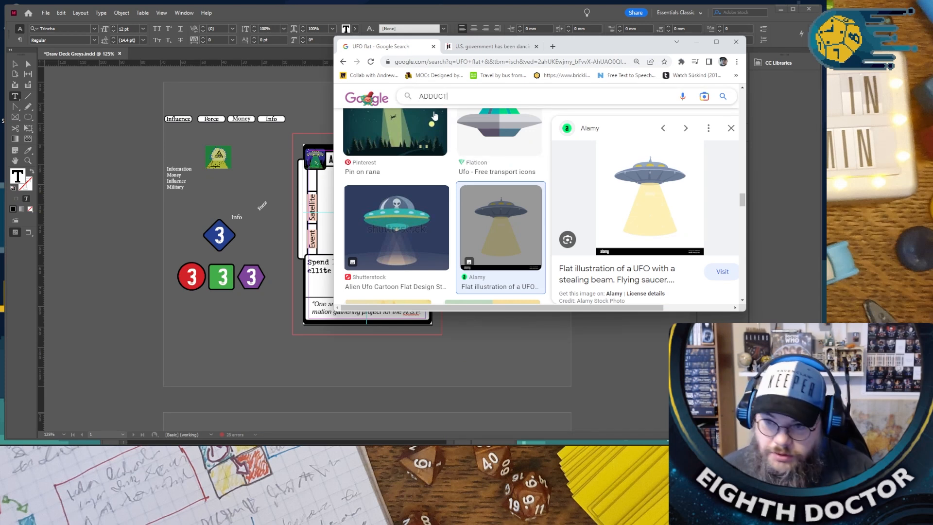
pyautogui.scroll(5, 371, 171)
pyautogui.scroll(5, 371, 171)
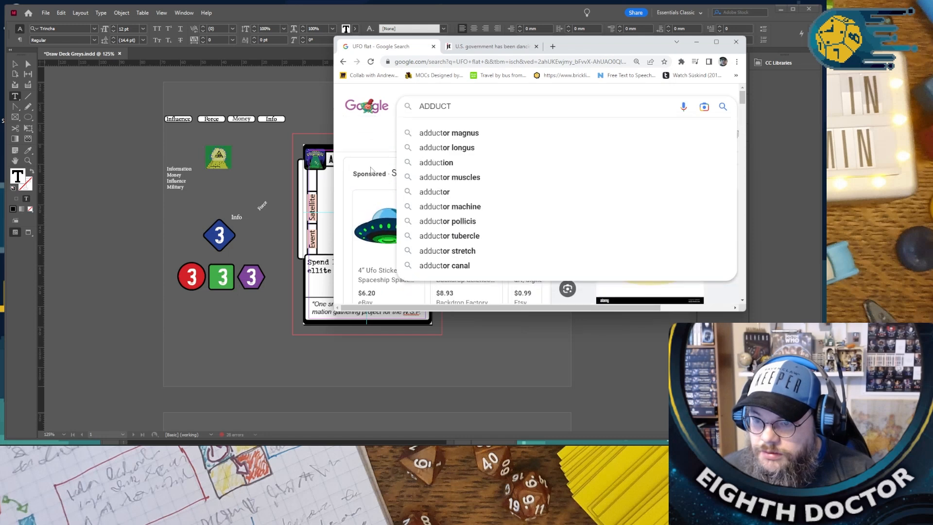
pyautogui.write('alien')
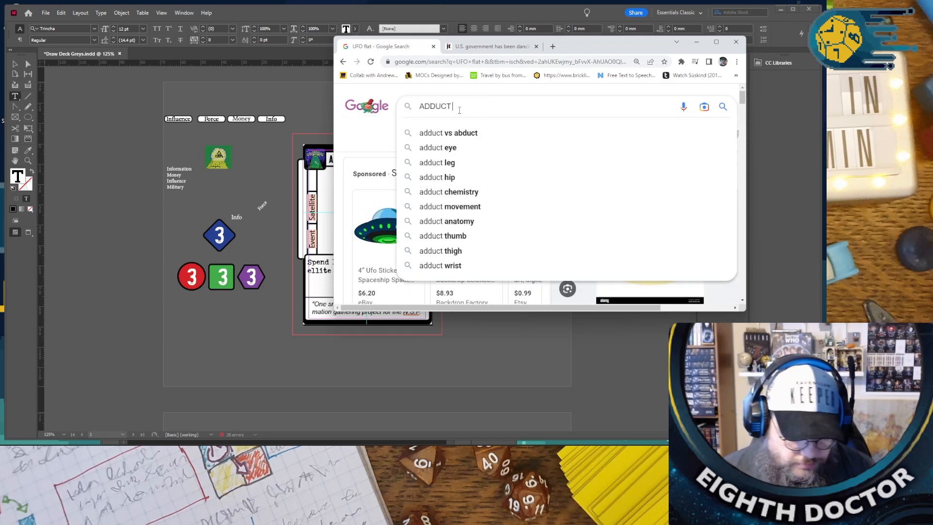
pyautogui.press('Return')
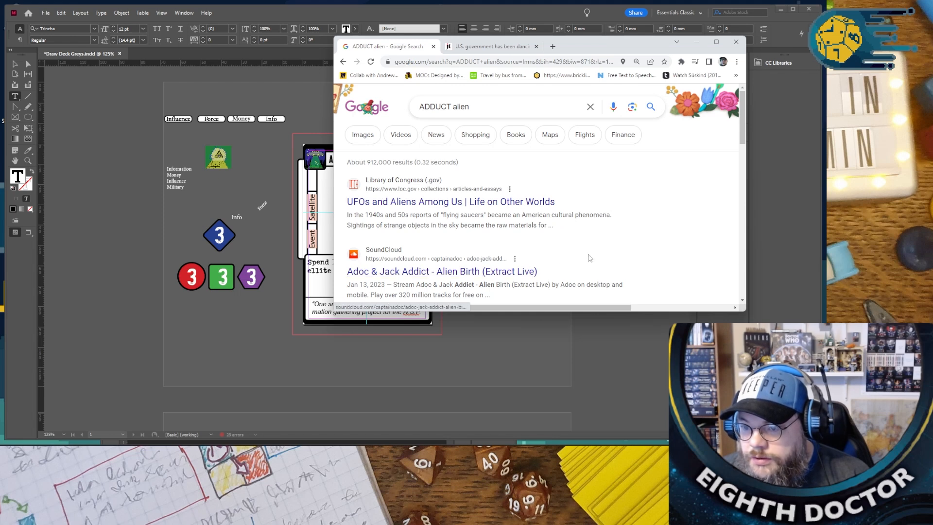
pyautogui.scroll(-1, 590, 257)
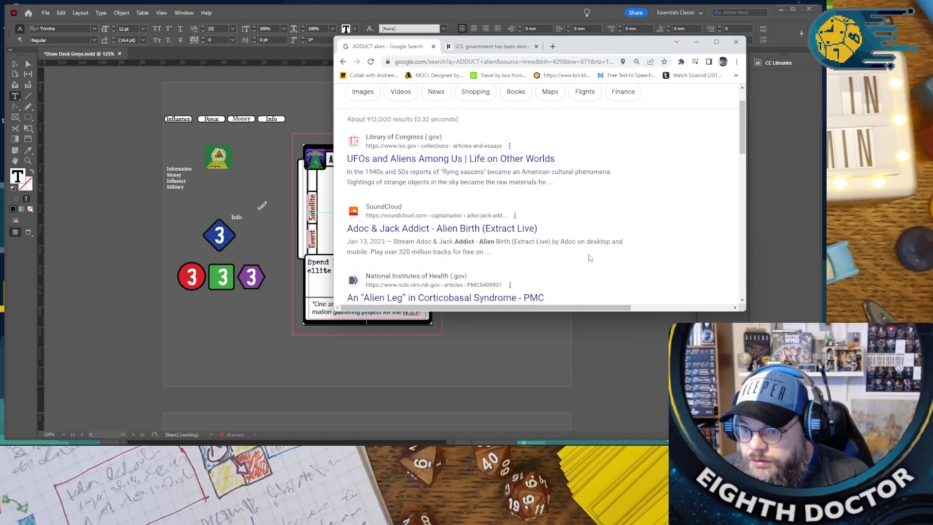
pyautogui.scroll(1, 589, 258)
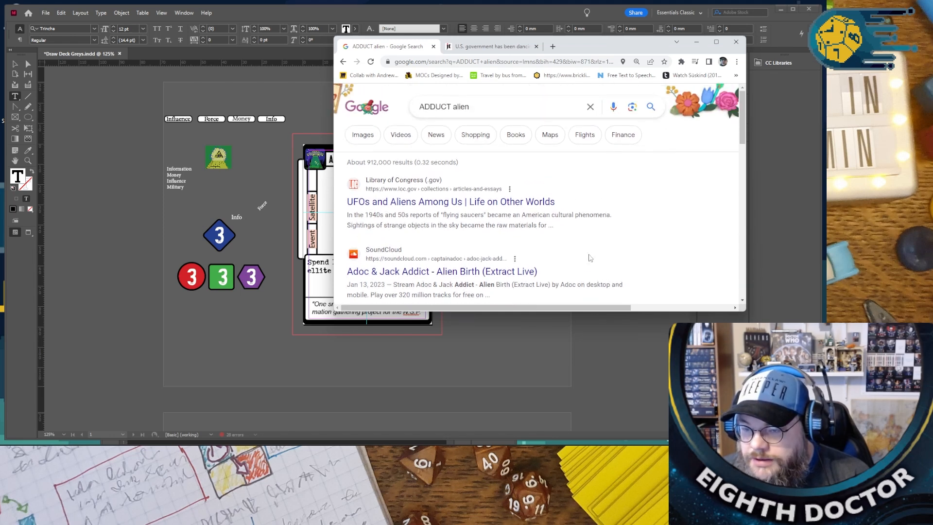
# - Search for "ADDUCTing alien", open Wikipedia's Alien abduction article and check the spelling in its heading
pyautogui.click(453, 106)
pyautogui.write('ing')
pyautogui.press('Return')
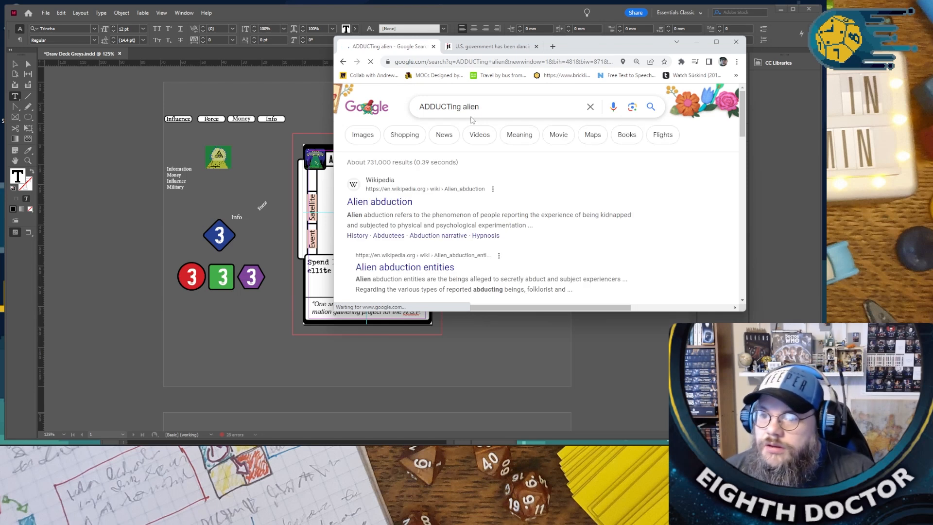
pyautogui.click(406, 204)
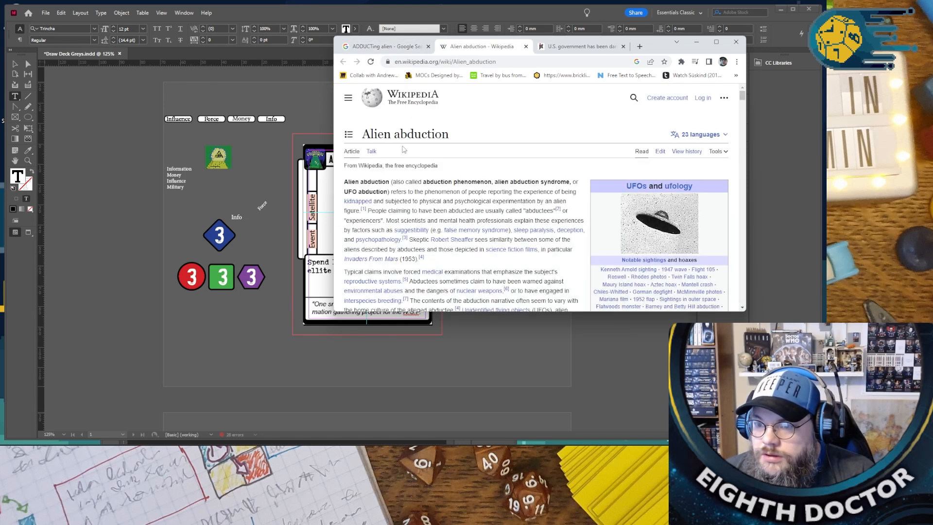
pyautogui.moveTo(397, 133); pyautogui.dragTo(430, 130)
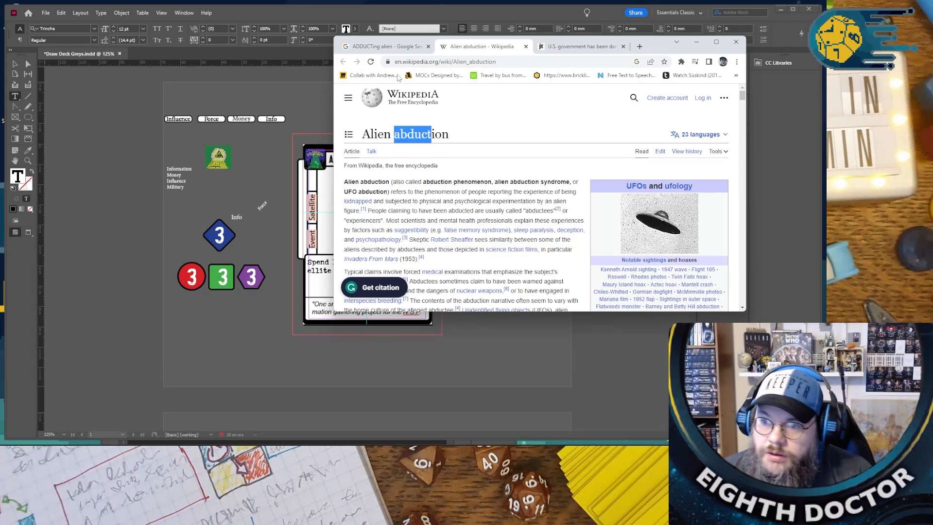
# - Search Google for "abduct define" and read the dictionary entry to check the word's spelling and meaning
pyautogui.click(417, 48)
pyautogui.tripleClick(497, 105)
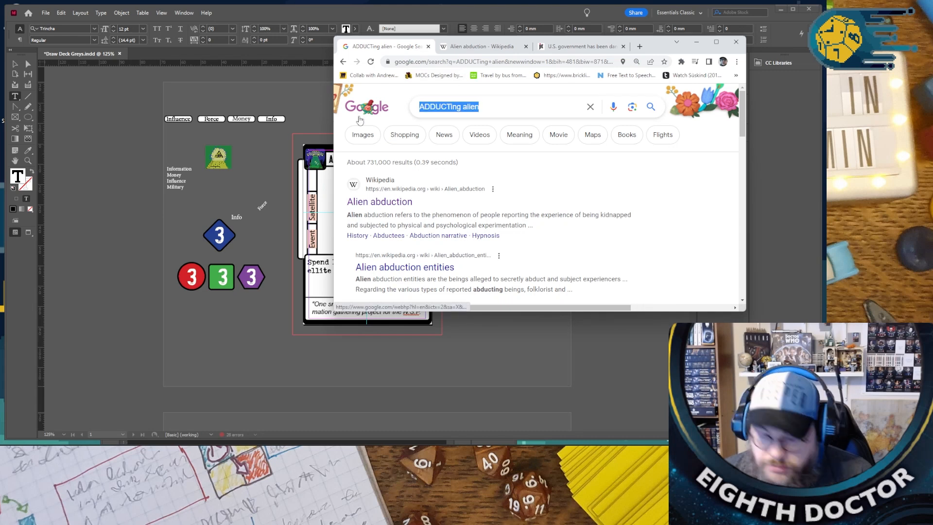
pyautogui.write('abduct define')
pyautogui.press('Return')
pyautogui.scroll(-1, 461, 214)
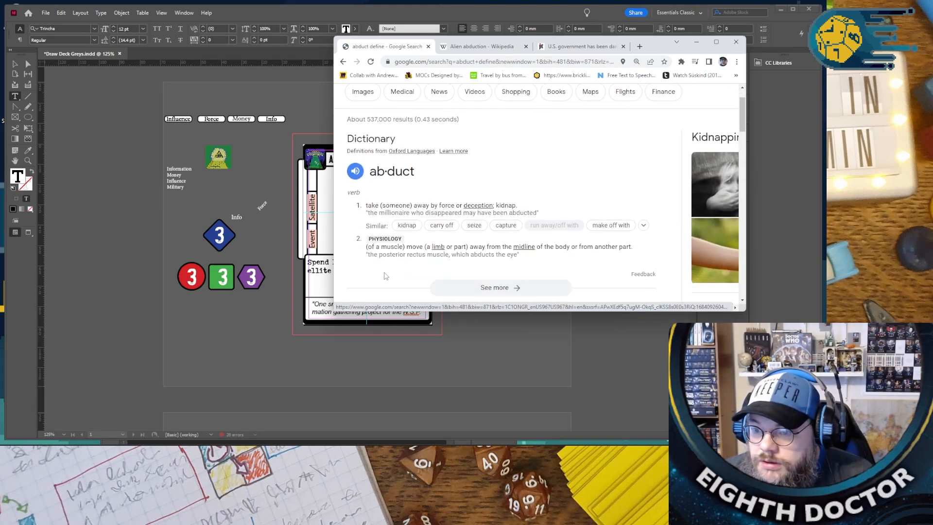
# - Switch back to InDesign, correct the first word of the card title to ABDUCT, and minimize the Chrome window
pyautogui.click(328, 161)
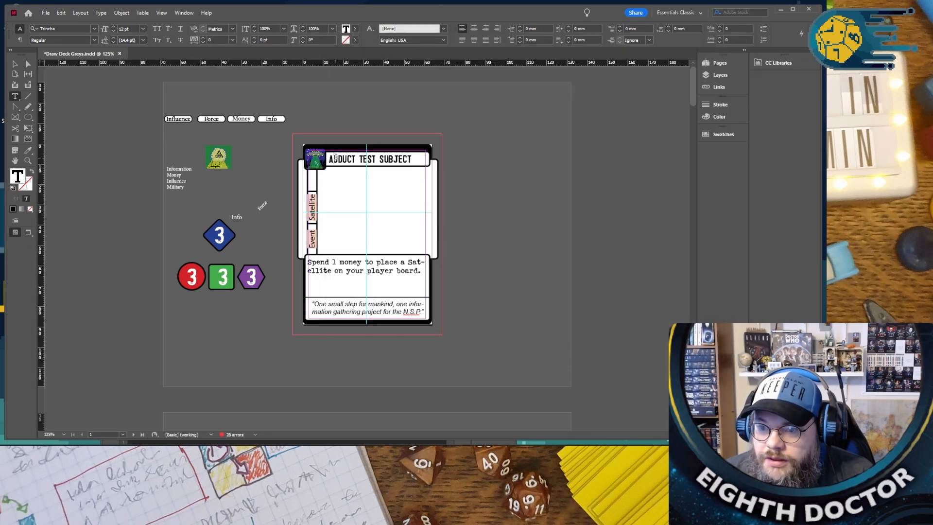
pyautogui.write('B')
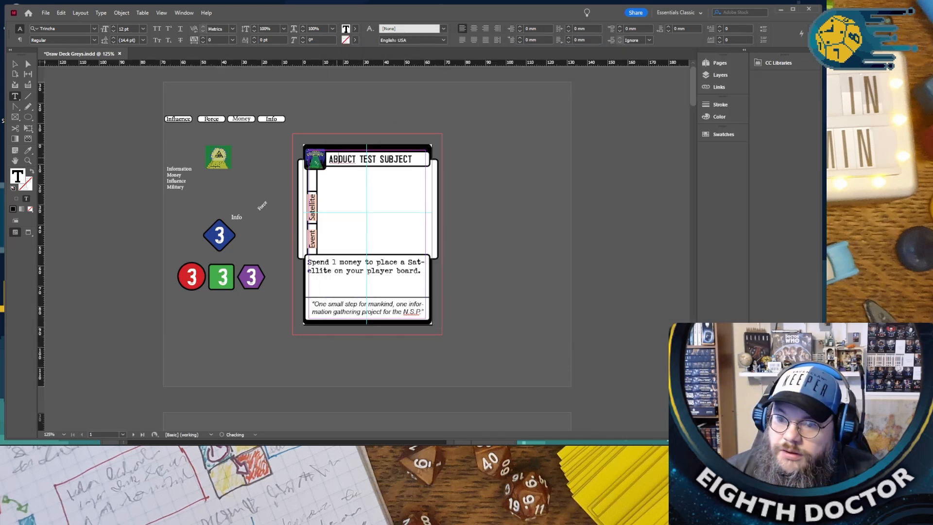
pyautogui.rightClick(344, 159)
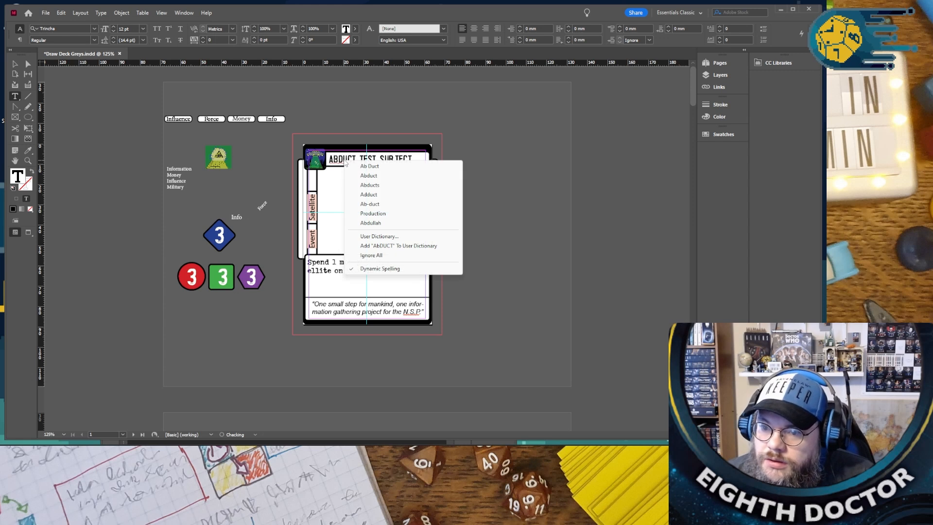
pyautogui.click(385, 175)
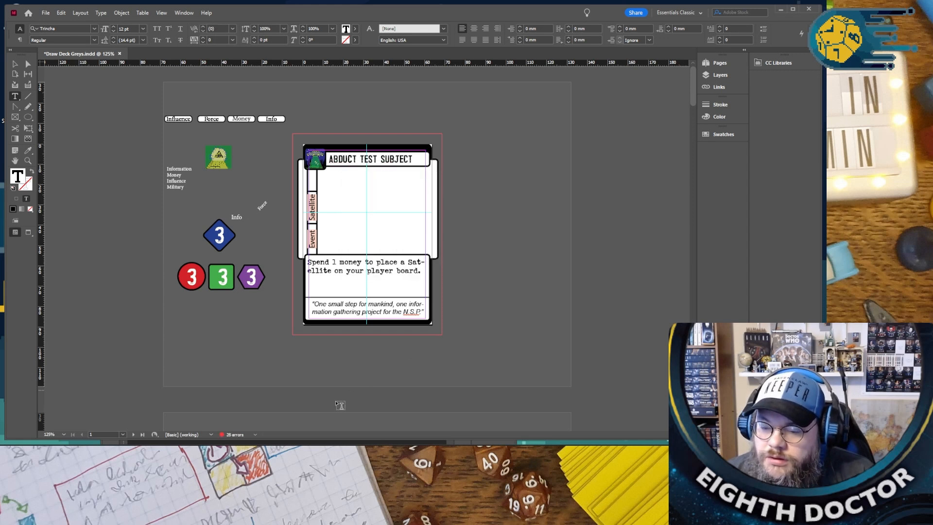
pyautogui.moveTo(187, 515)
pyautogui.moveTo(222, 412)
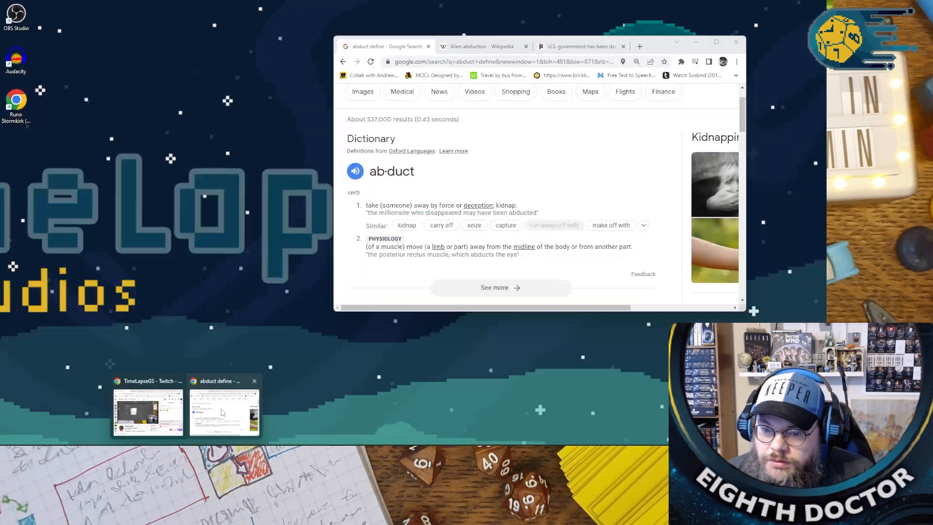
pyautogui.click(222, 412)
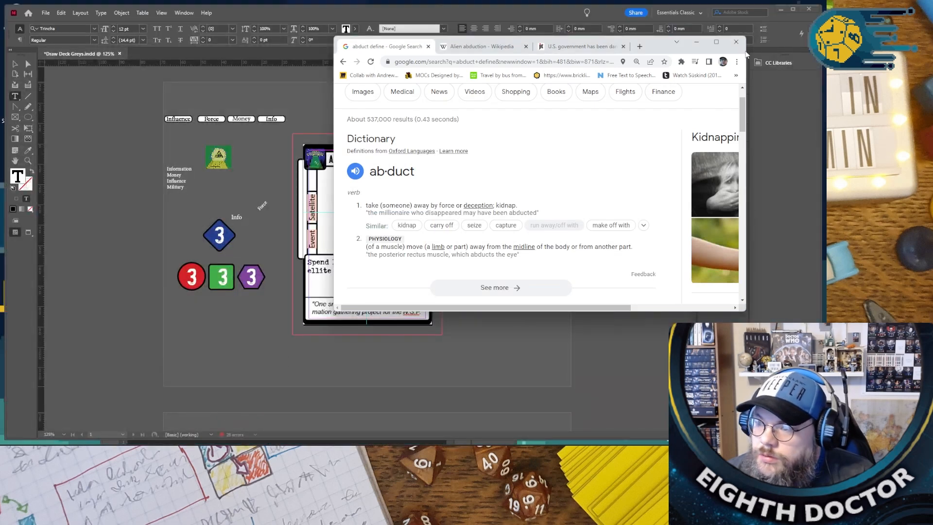
pyautogui.click(696, 42)
# - Replace the Satellite label in the card's vertical side strip with Abduction
pyautogui.click(416, 187)
pyautogui.hotkey('ctrl', '=')
pyautogui.hotkey('ctrl', '=')
pyautogui.hotkey('ctrl', '=')
pyautogui.hotkey('ctrl', '=')
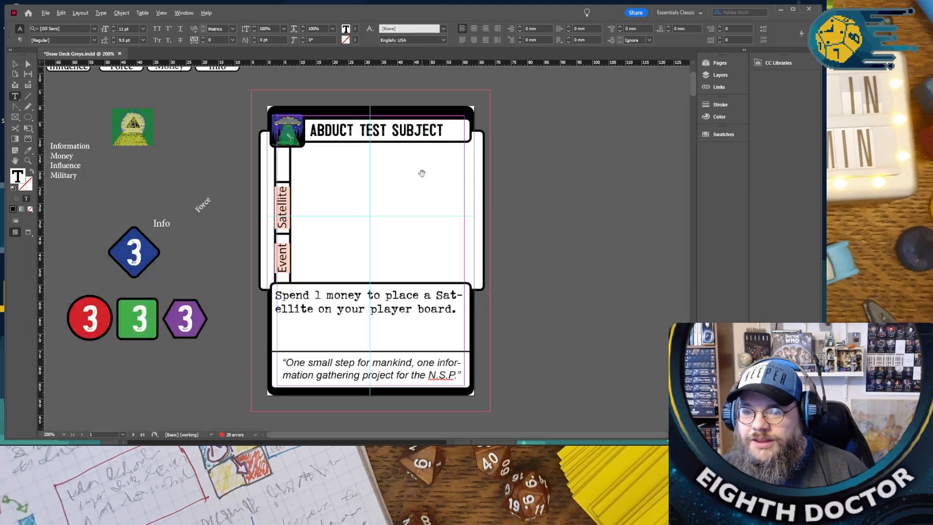
pyautogui.scroll(1, 397, 185)
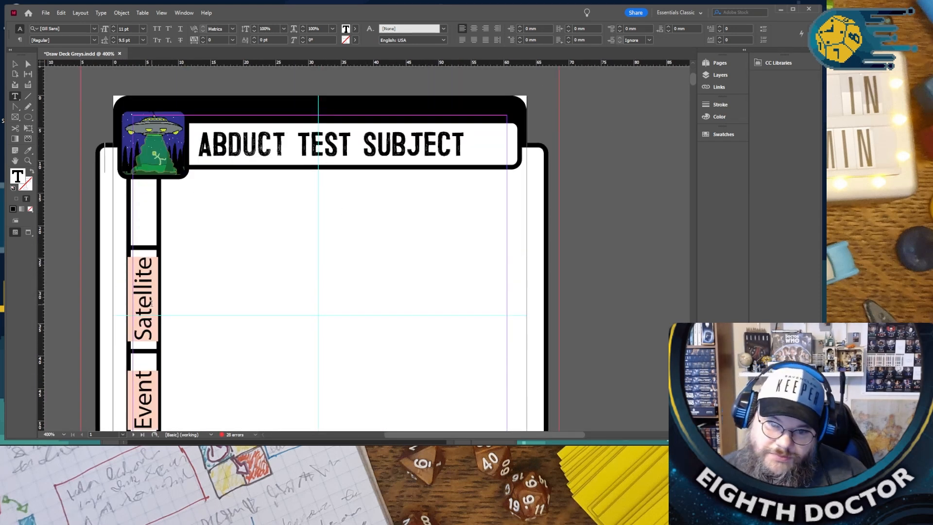
pyautogui.click(14, 64)
pyautogui.click(150, 301)
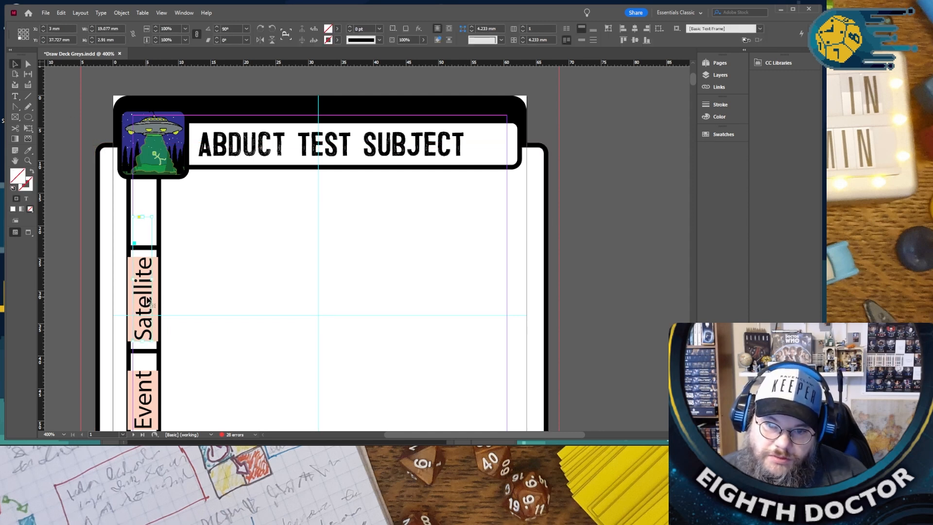
pyautogui.doubleClick(151, 301)
pyautogui.doubleClick(147, 296)
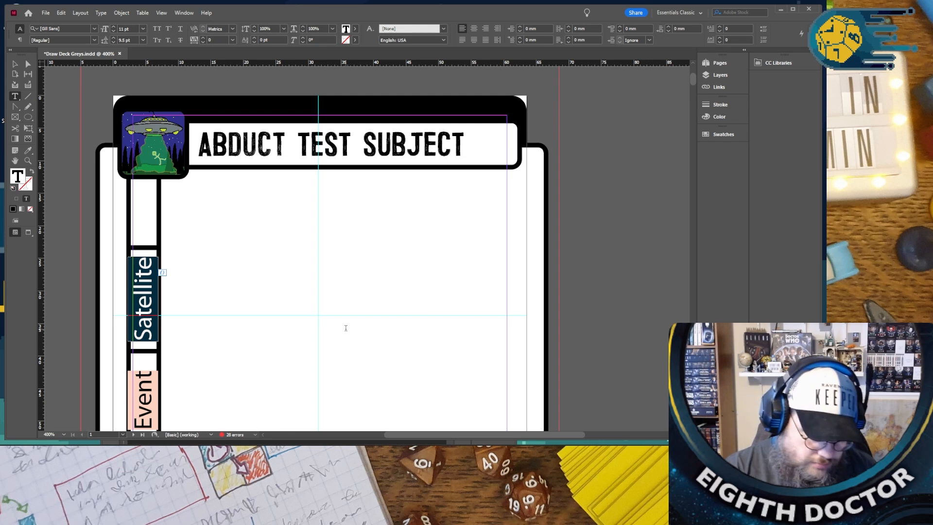
pyautogui.write('Abduction')
pyautogui.press('Escape')
pyautogui.click(178, 249)
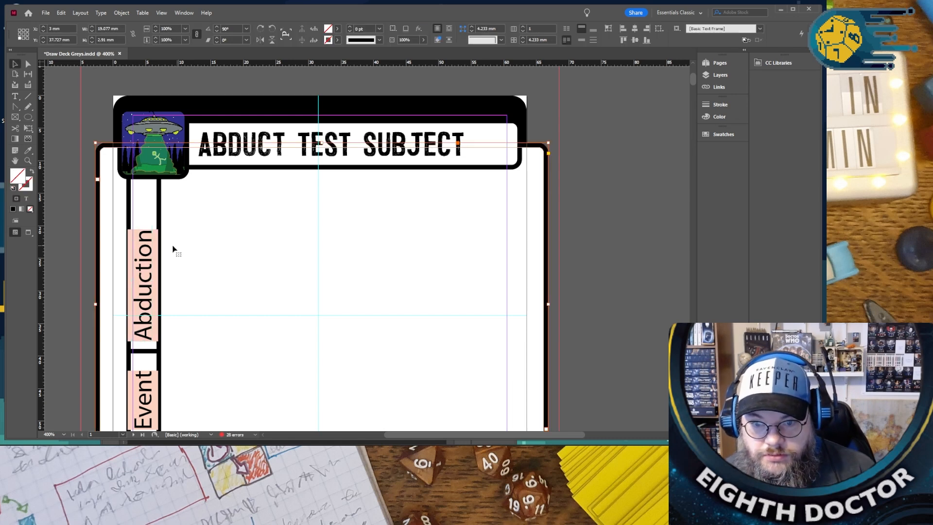
# - Raise the divider line in the side strip to make room for the Abduction label, and put the label back in its slot
pyautogui.moveTo(147, 246); pyautogui.dragTo(207, 259)
pyautogui.click(145, 248)
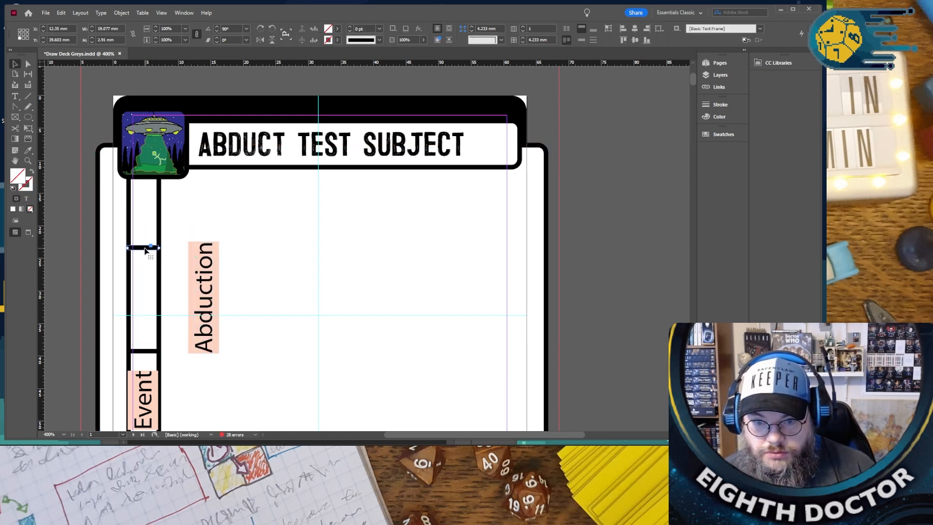
pyautogui.click(168, 264)
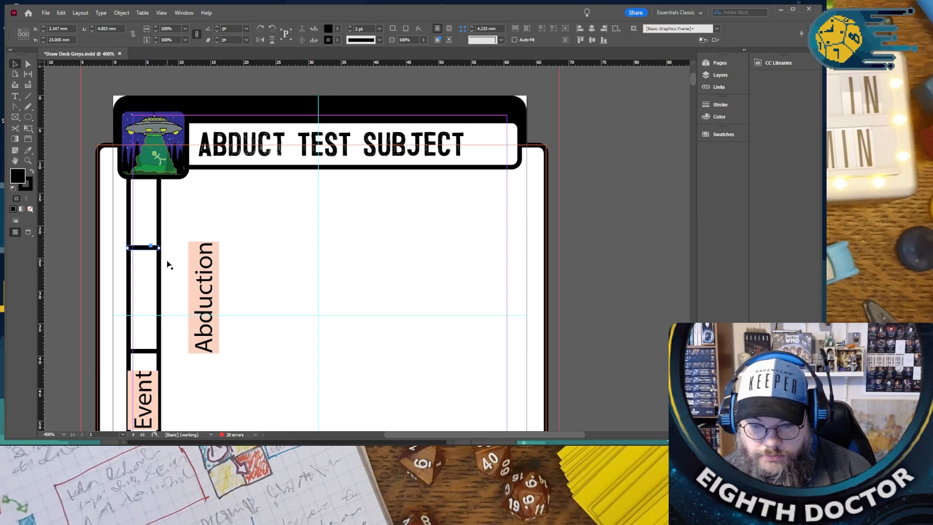
pyautogui.press('Up')
pyautogui.hotkey('shift', 'Up')
pyautogui.hotkey('shift', 'Up')
pyautogui.moveTo(208, 276); pyautogui.dragTo(149, 268)
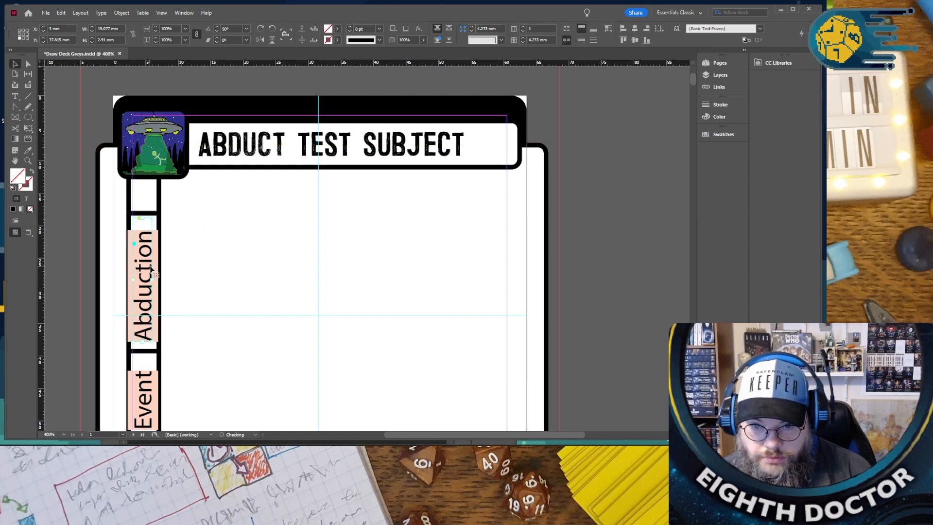
# - Shift the card's large white artwork frame about 1 mm to the right and show the card in Preview mode
pyautogui.click(183, 271)
pyautogui.moveTo(354, 304); pyautogui.dragTo(360, 301)
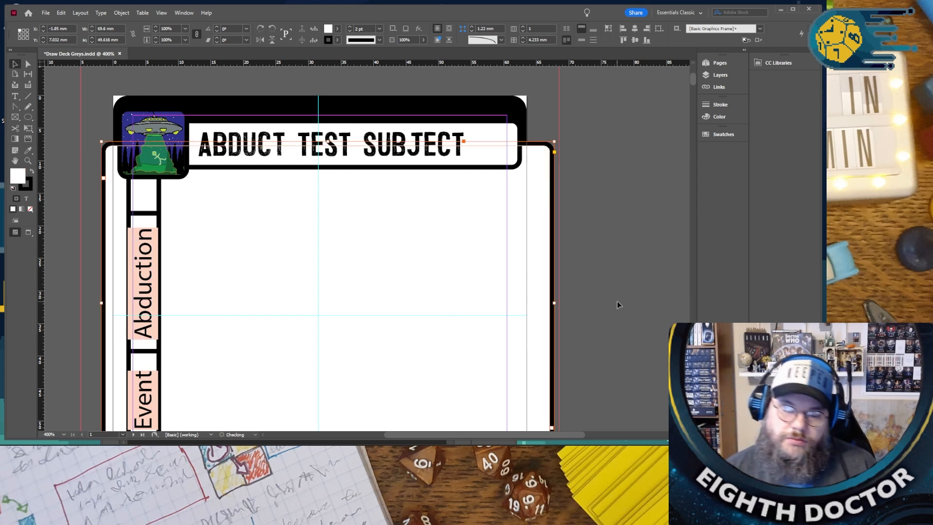
pyautogui.press('w')
pyautogui.scroll(-3, 579, 311)
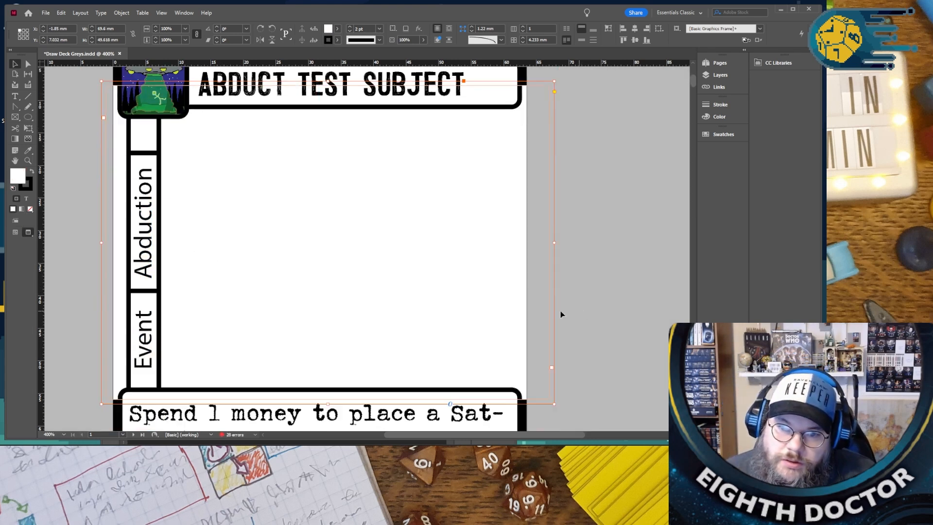
pyautogui.scroll(2, 419, 297)
pyautogui.scroll(2, 418, 296)
pyautogui.scroll(-4, 416, 296)
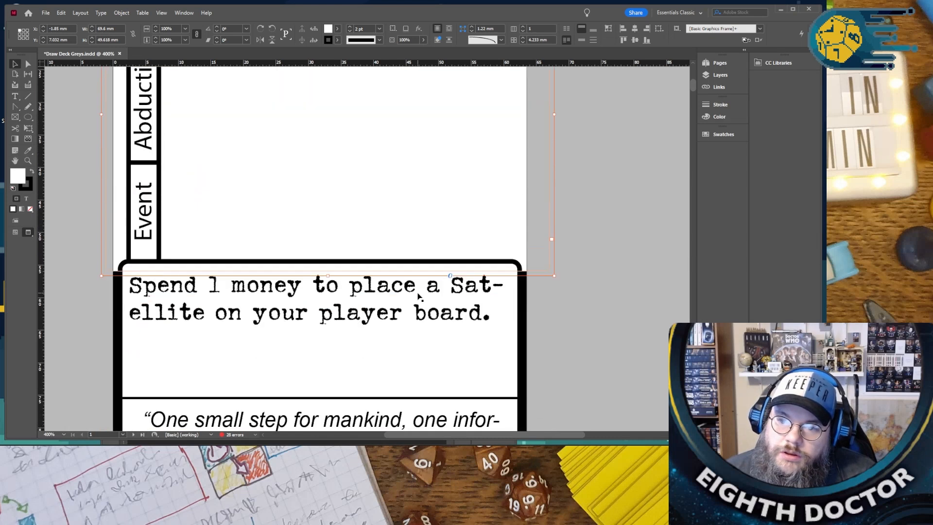
# - Replace the satellite rules text below the artwork area with "Place a working on the table"
pyautogui.click(209, 293)
pyautogui.doubleClick(209, 293)
pyautogui.moveTo(131, 290); pyautogui.dragTo(464, 304)
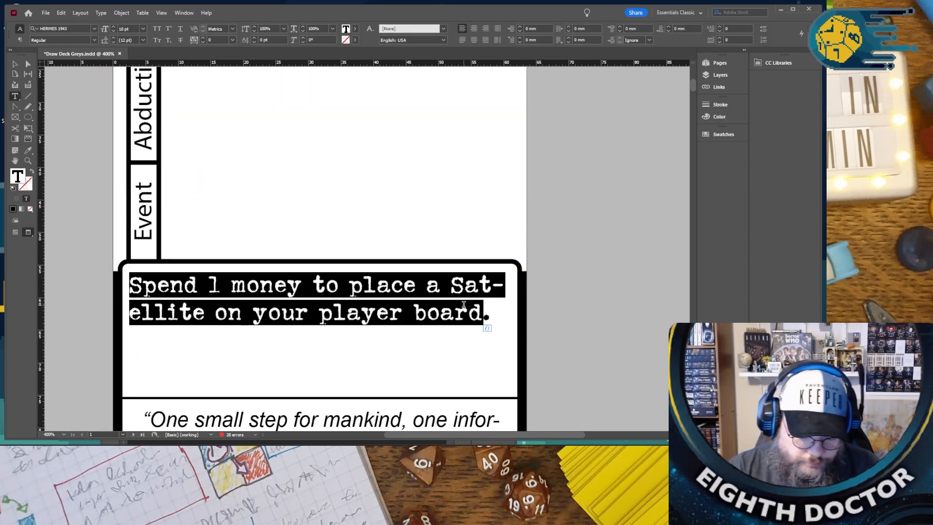
pyautogui.write('Place a w.')
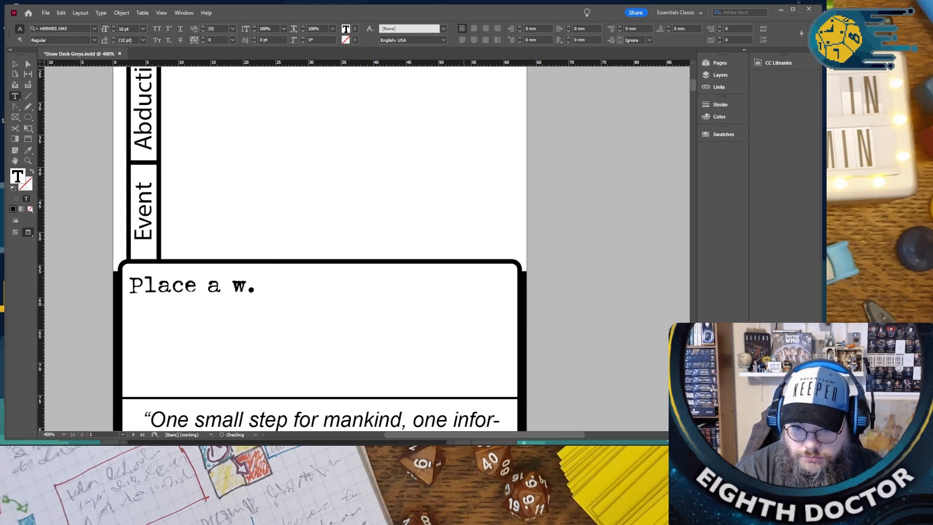
pyautogui.write('orking on the')
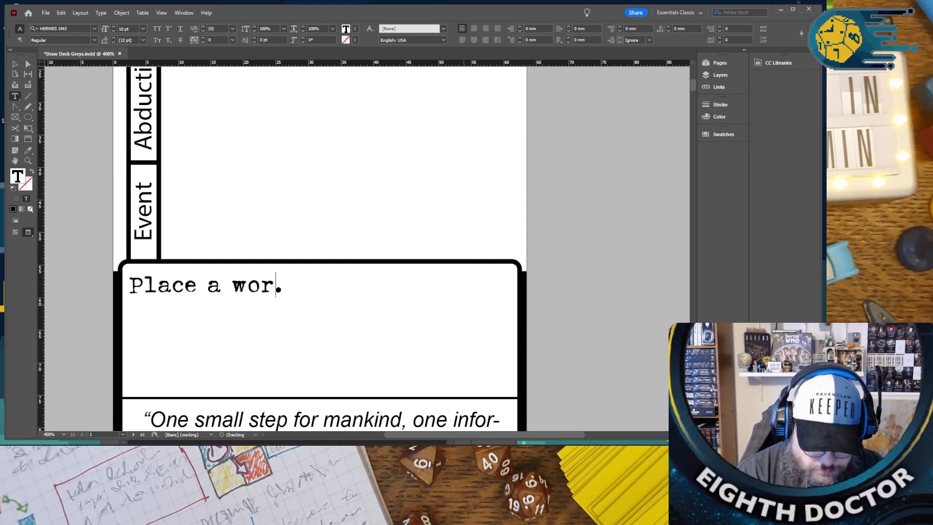
pyautogui.write(' table top')
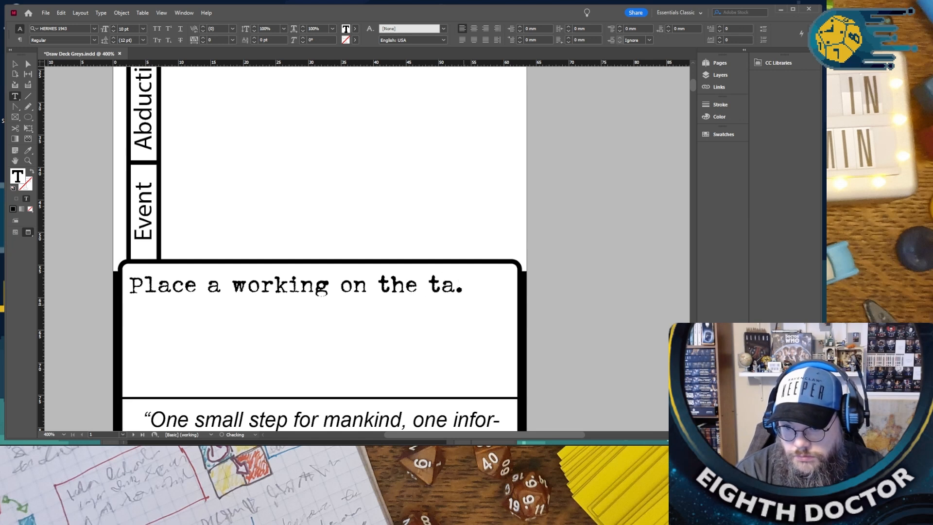
# - Continue the rules sentence after "table" with "onto the", discarding the trial word "and"
pyautogui.press('BackSpace')
pyautogui.press('BackSpace')
pyautogui.press('BackSpace')
pyautogui.write('and')
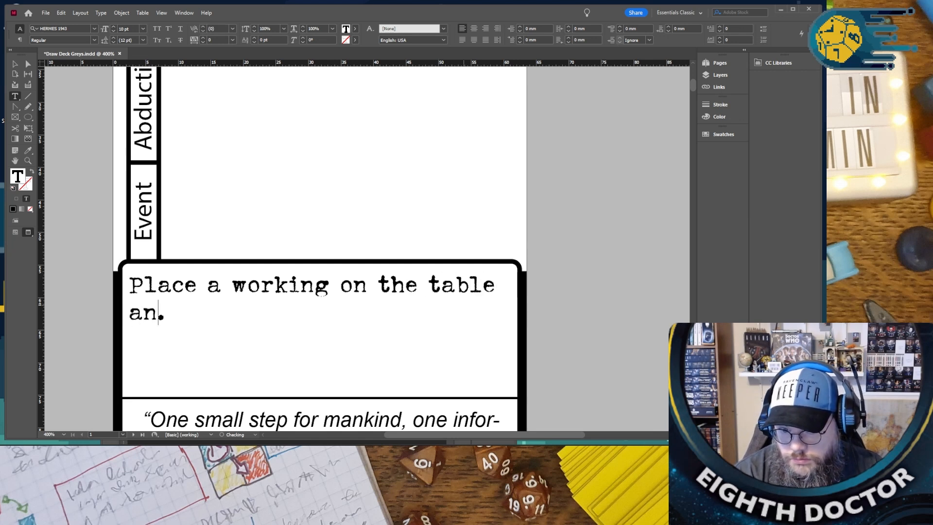
pyautogui.press('BackSpace')
pyautogui.press('BackSpace')
pyautogui.press('BackSpace')
pyautogui.press('BackSpace')
pyautogui.write('onto the')
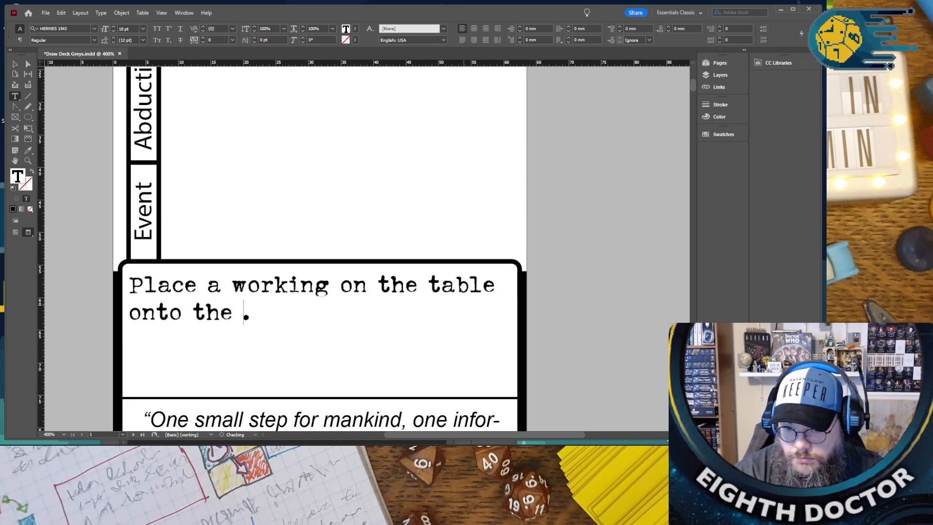
# - Remove the trailing "the" and reword the start of the rules text to "Place an opponents worker on the table onto"
pyautogui.press('BackSpace')
pyautogui.press('BackSpace')
pyautogui.press('BackSpace')
pyautogui.press('BackSpace')
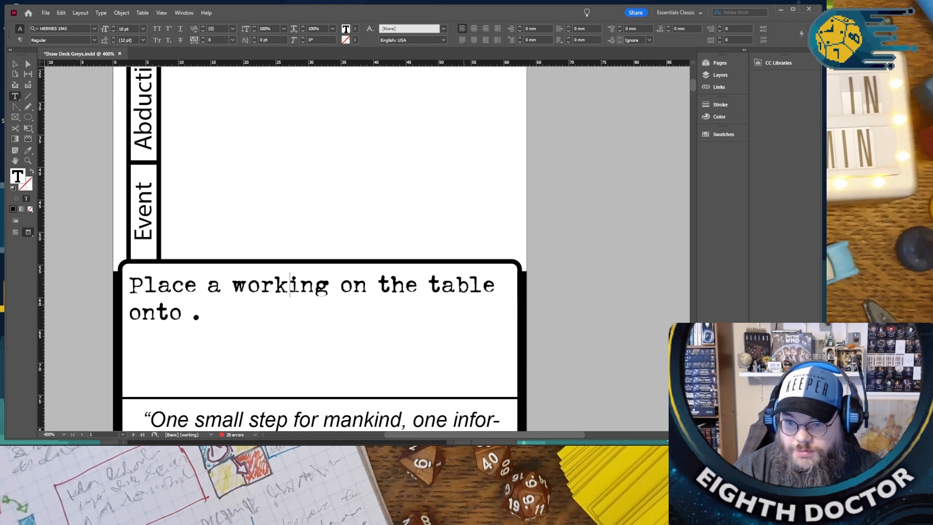
pyautogui.press('Delete')
pyautogui.press('BackSpace')
pyautogui.press('BackSpace')
pyautogui.write('er')
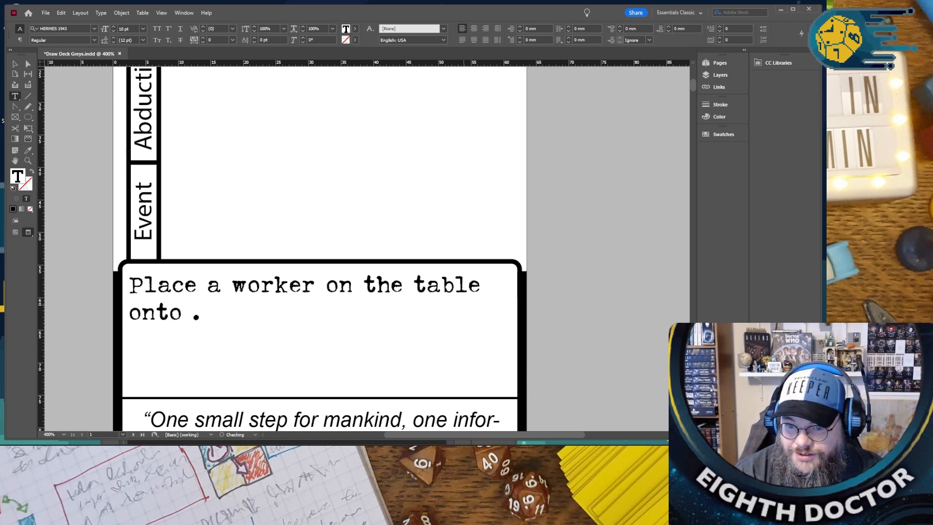
pyautogui.write('n oppone')
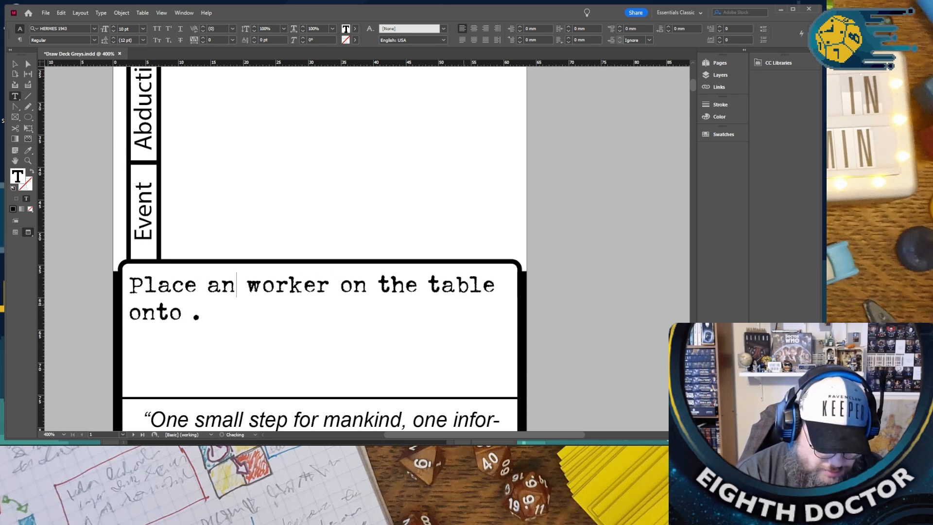
pyautogui.write('nts')
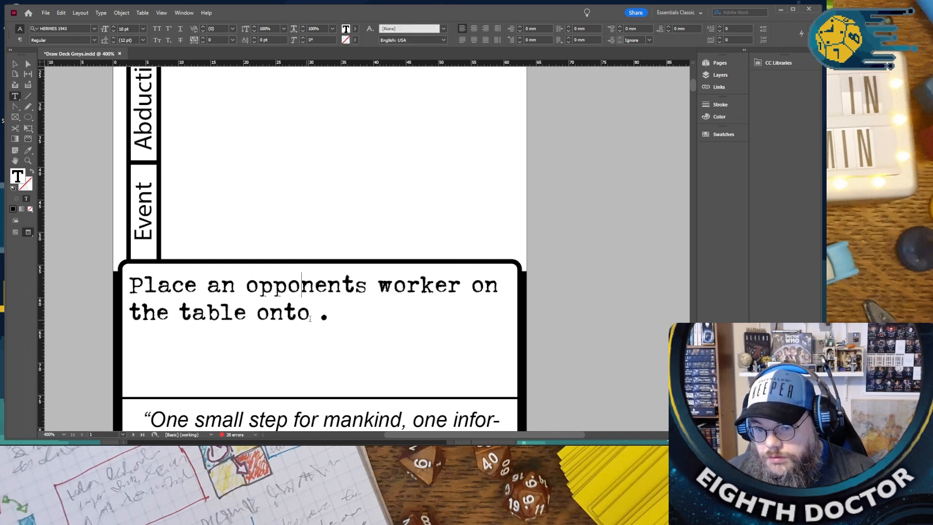
# - Complete the rules sentence after "onto" with "your moon base location"
pyautogui.write('your m')
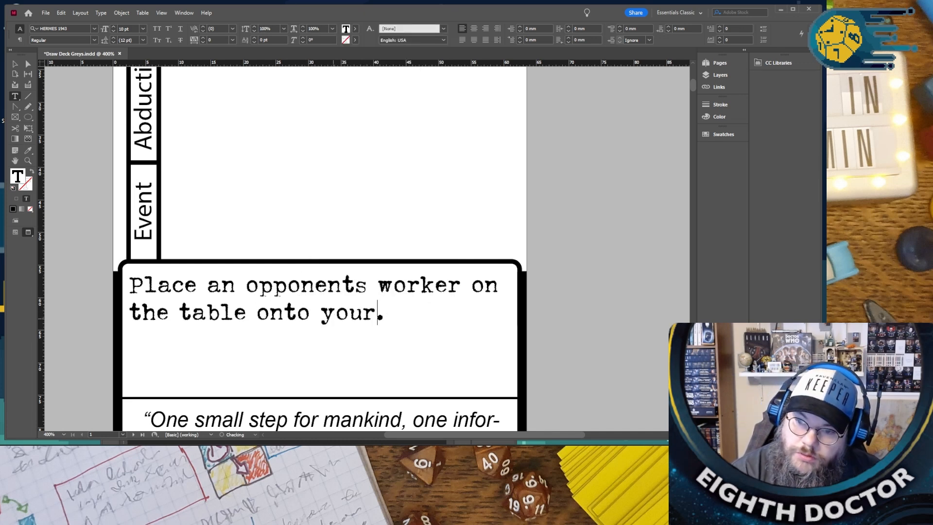
pyautogui.write('oon bas')
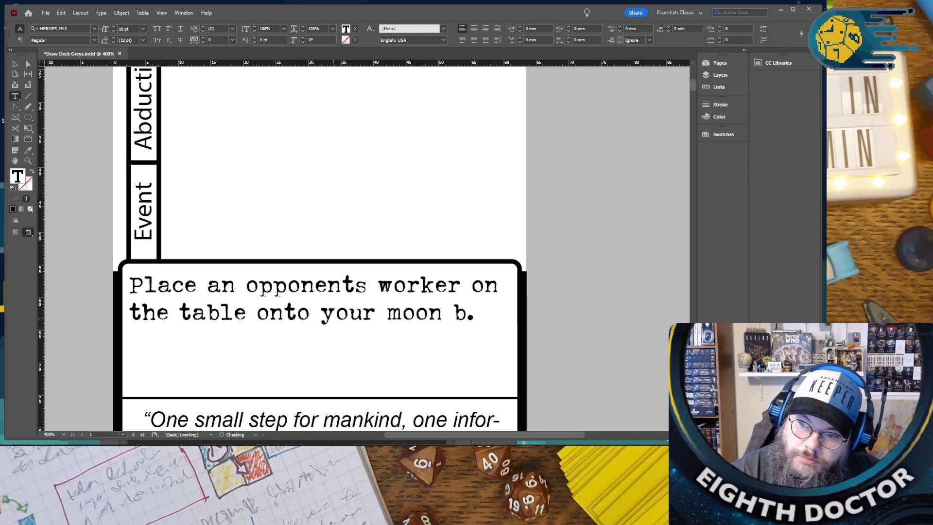
pyautogui.write('e locati')
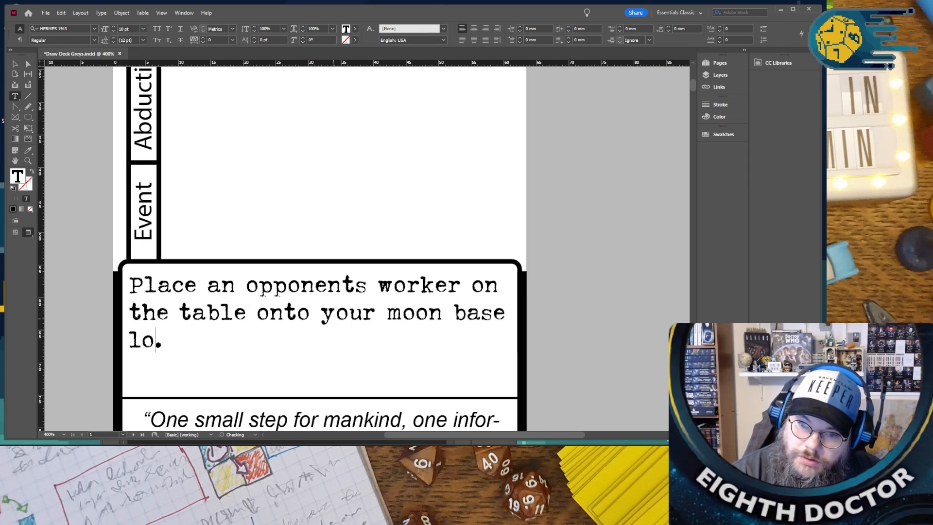
pyautogui.write('on')
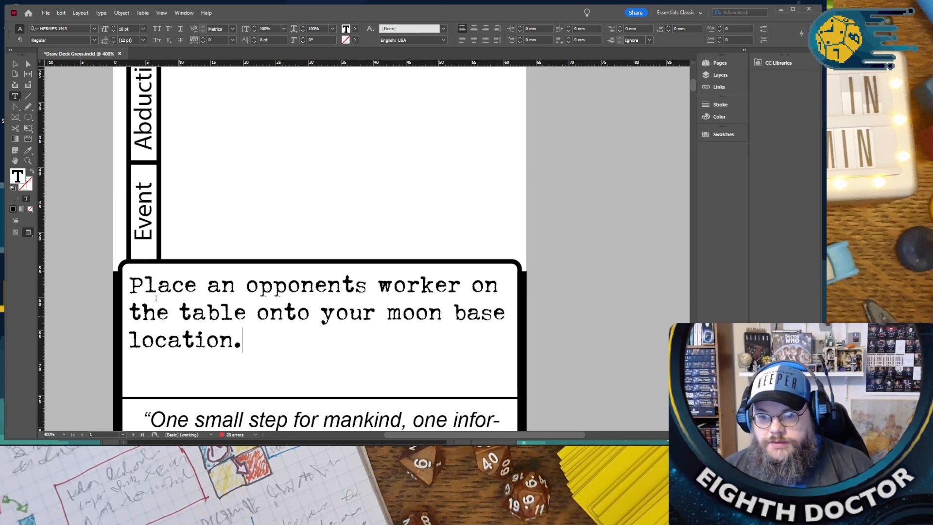
# - Open the playerboards.indd document from the Flat Earth Files folder
pyautogui.click(47, 13)
pyautogui.click(58, 32)
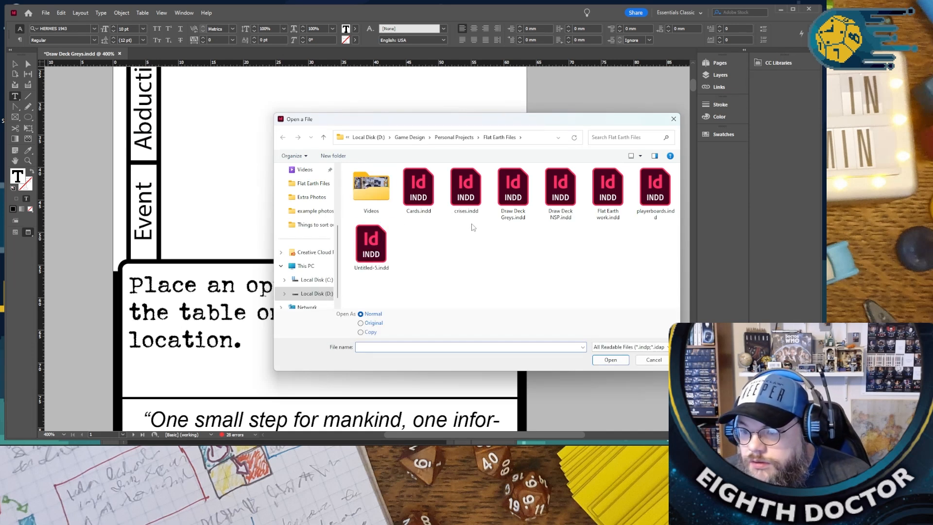
pyautogui.doubleClick(656, 215)
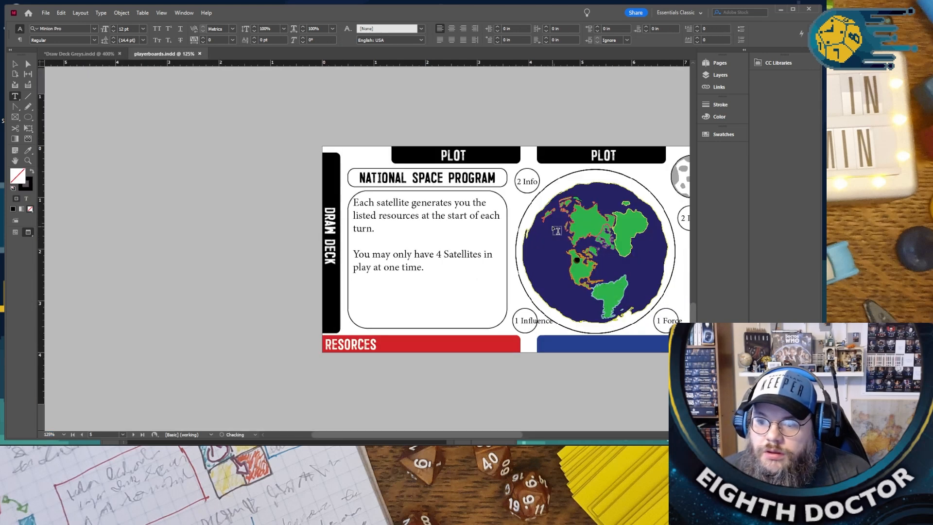
# - Delete the opening sentence about spending 1 resource to abduct a worker from the Grey Aliens board's rules text
pyautogui.scroll(15, 543, 234)
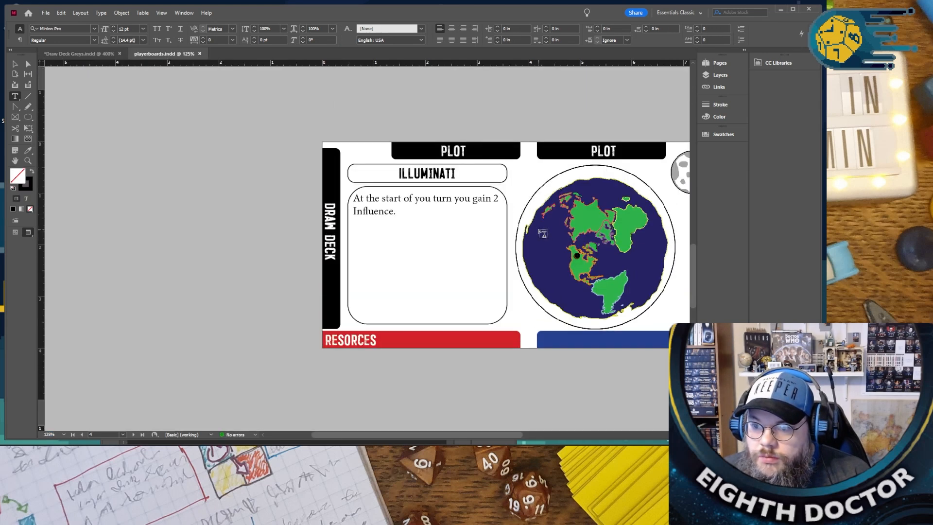
pyautogui.scroll(5, 543, 234)
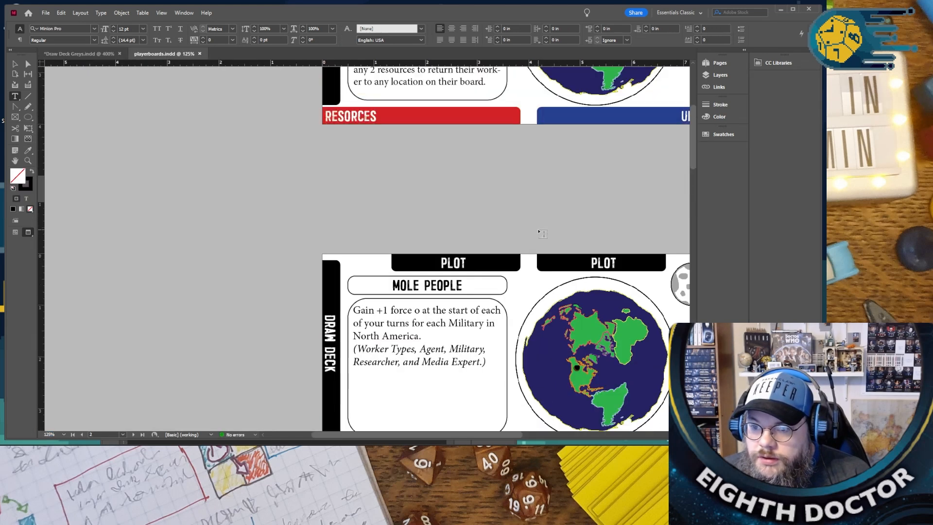
pyautogui.scroll(4, 542, 234)
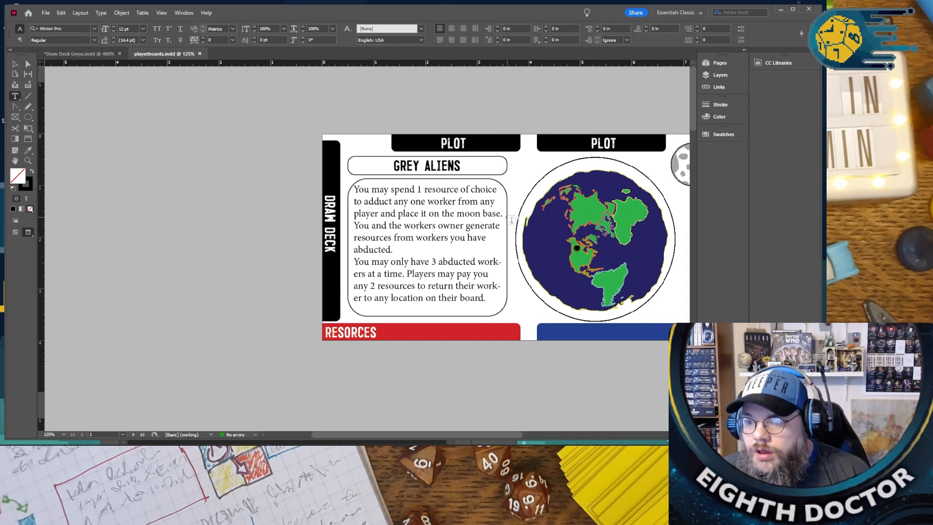
pyautogui.moveTo(502, 214); pyautogui.dragTo(352, 187)
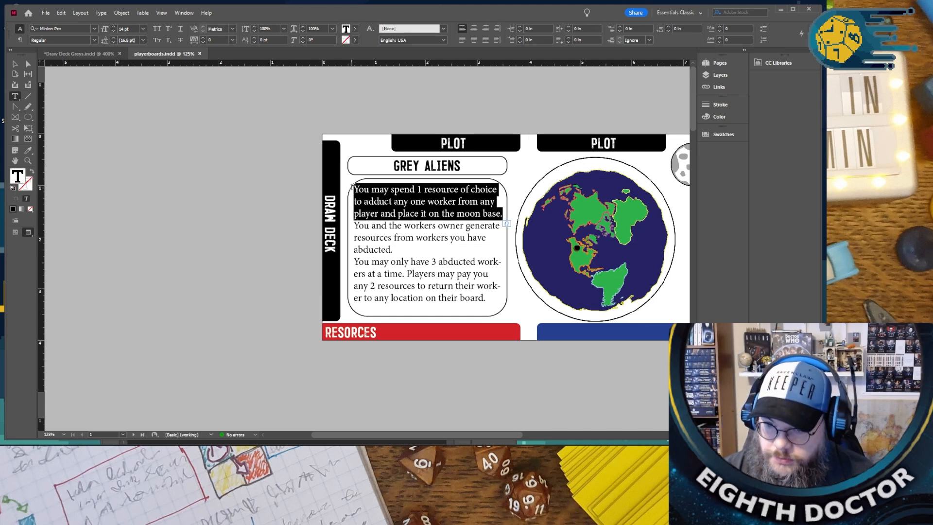
pyautogui.press('BackSpace')
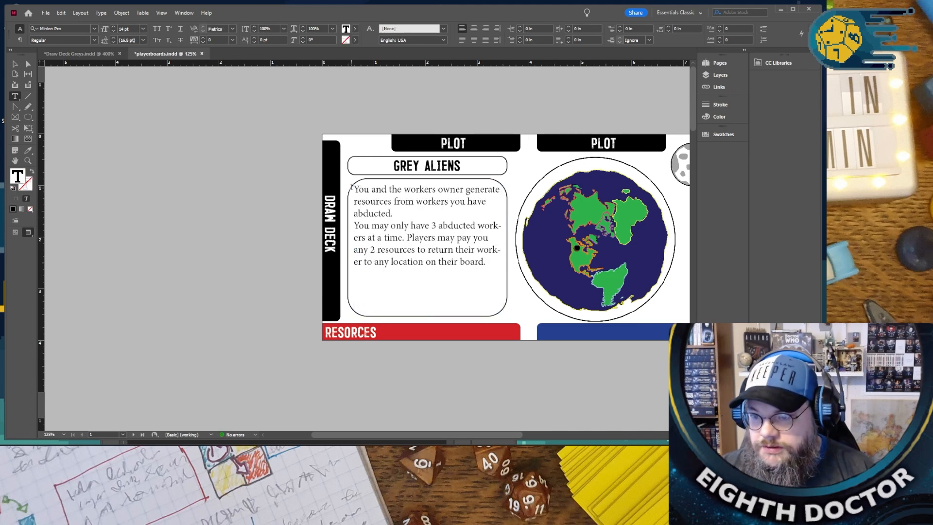
# - Begin the Grey Aliens rules text with "At the start of your" before "You and the workers owner"
pyautogui.hotkey('ctrl', '=')
pyautogui.hotkey('ctrl', '=')
pyautogui.hotkey('ctrl', '=')
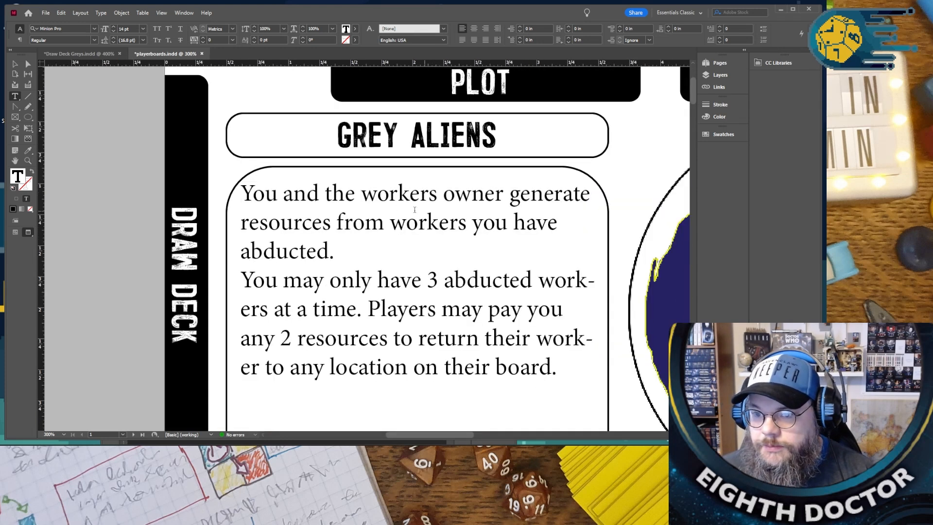
pyautogui.write('At the start of y')
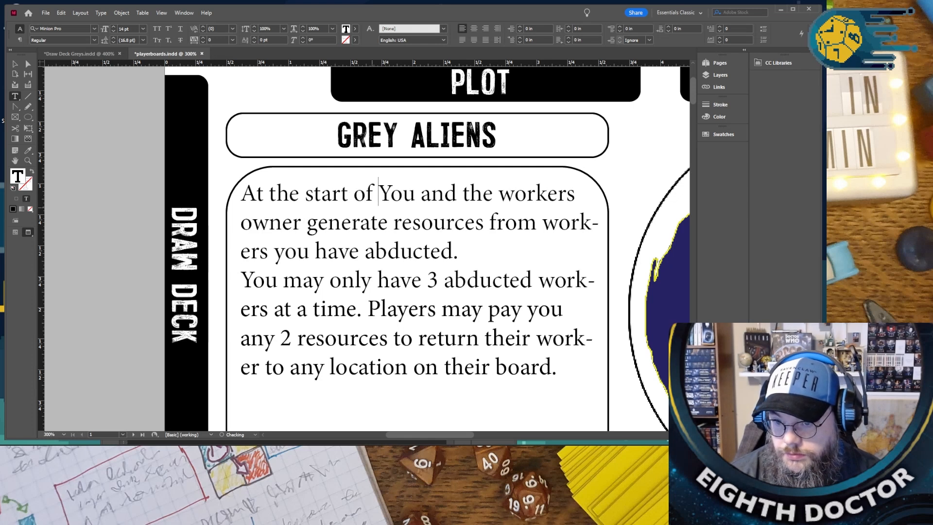
pyautogui.press('BackSpace')
pyautogui.write('t')
pyautogui.press('BackSpace')
pyautogui.write('your reso')
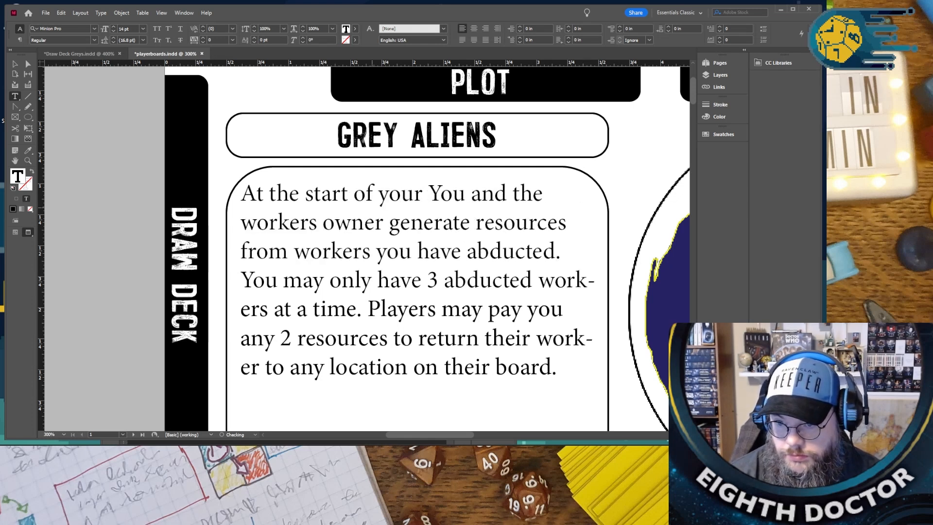
pyautogui.write('rce gathering')
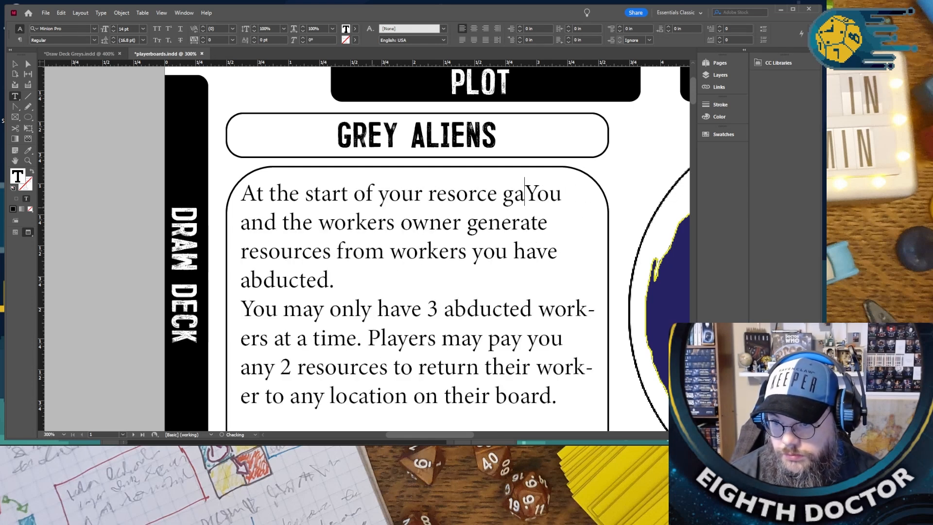
# - Continue the new opening phrase after "At the start of your" with "resorce gathering step,"
pyautogui.press('Return')
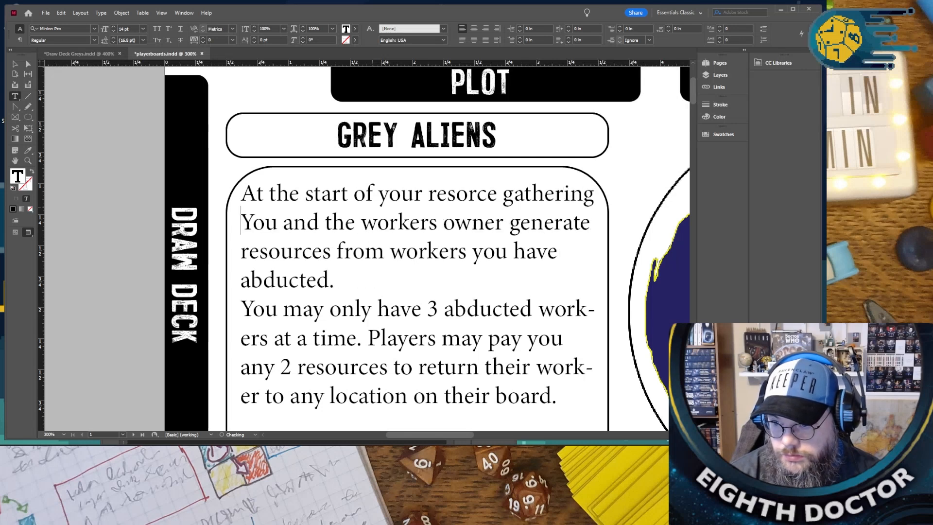
pyautogui.write('t')
pyautogui.press('BackSpace')
pyautogui.write('step,')
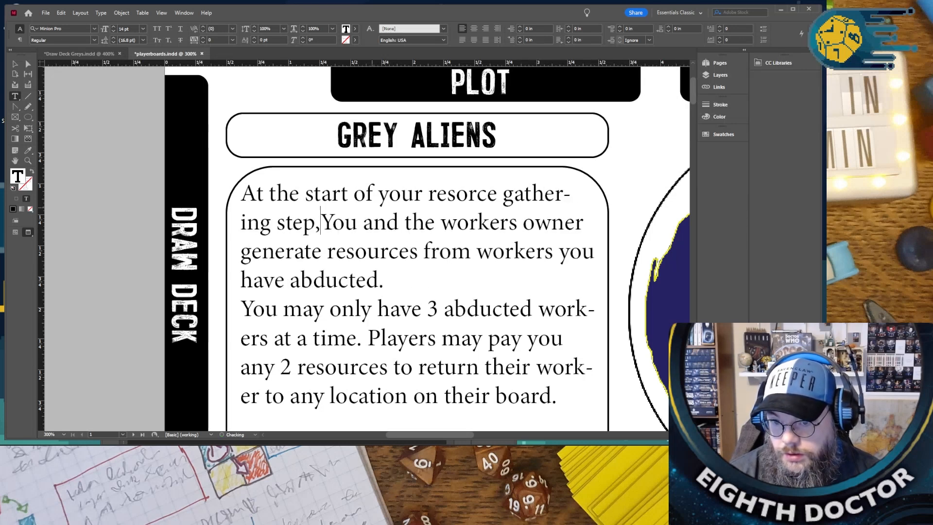
# - Insert "Owners of" between "You and the" and "workers" in the first rules sentence
pyautogui.press('Right')
pyautogui.press('Right')
pyautogui.press('Right')
pyautogui.press('Right')
pyautogui.press('Right')
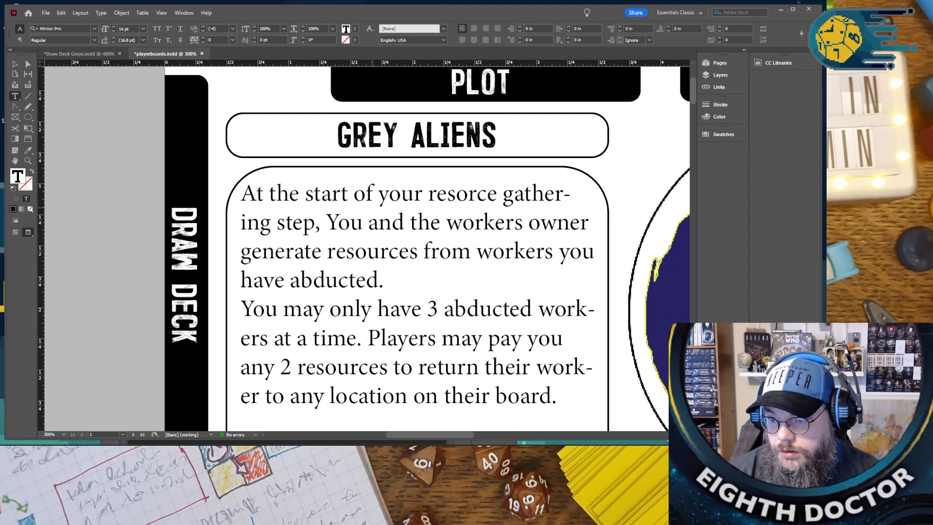
pyautogui.press('Right')
pyautogui.press('Right')
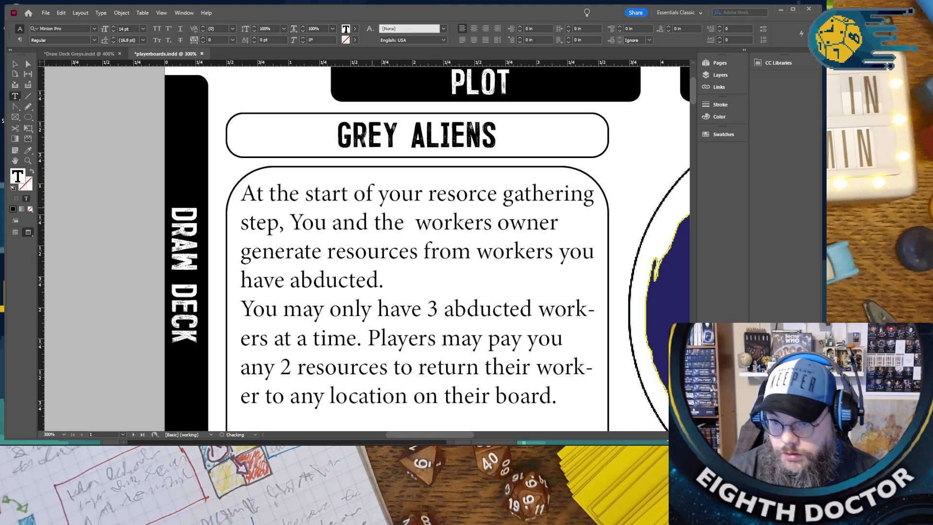
pyautogui.write('Owners op')
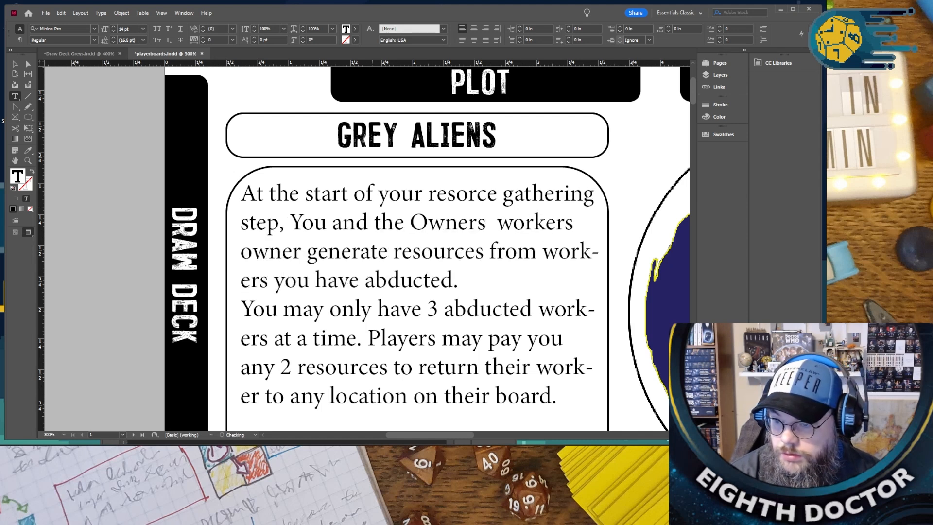
pyautogui.press('BackSpace')
pyautogui.write('f')
# - Select the redundant word "owner" that follows "Owners of workers" in the first rules sentence
pyautogui.press('Right')
pyautogui.press('Right')
pyautogui.press('Right')
pyautogui.press('Right')
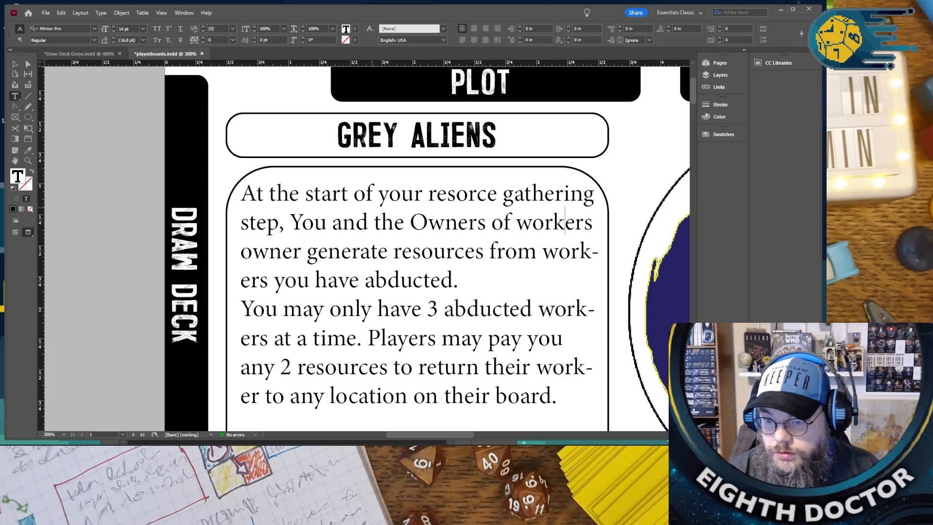
pyautogui.hotkey('shift', 'Right')
pyautogui.hotkey('shift', 'Right')
pyautogui.hotkey('shift', 'Right')
pyautogui.hotkey('shift', 'Right')
pyautogui.hotkey('shift', 'Right')
pyautogui.hotkey('shift', 'Right')
pyautogui.hotkey('shift', 'Right')
pyautogui.hotkey('shift', 'Right')
pyautogui.hotkey('shift', 'Right')
pyautogui.hotkey('shift', 'Right')
pyautogui.hotkey('shift', 'Right')
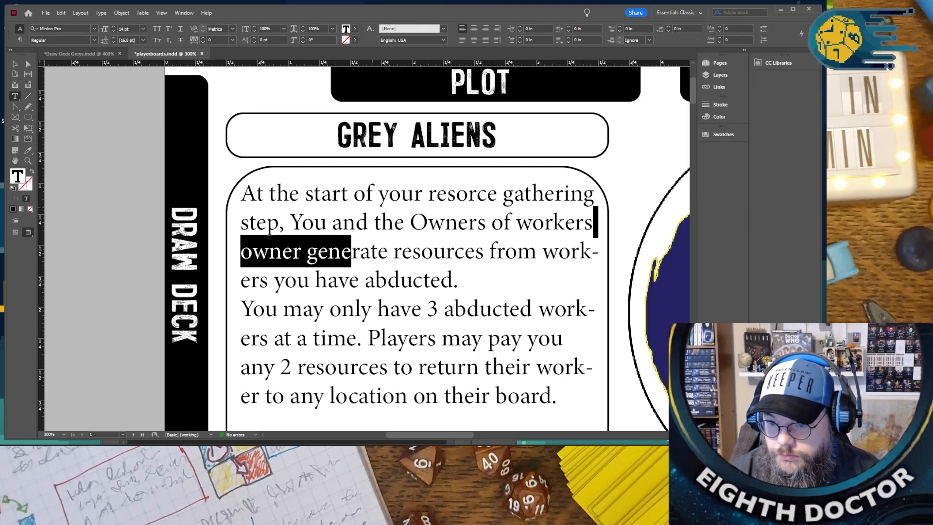
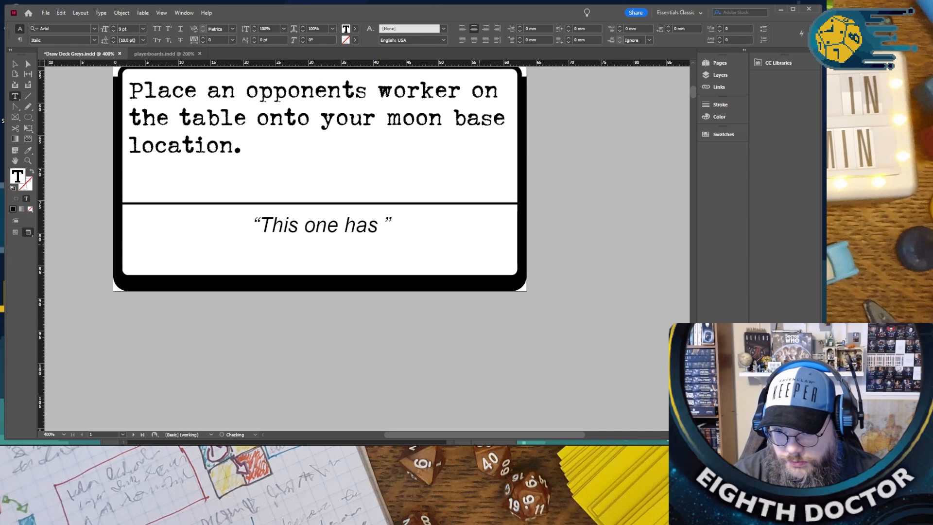
# - Complete the card's flavour quote as "This one has a neat metal disability, no one is going to beleive them?"
pyautogui.write('tal ')
pyautogui.write('disability')
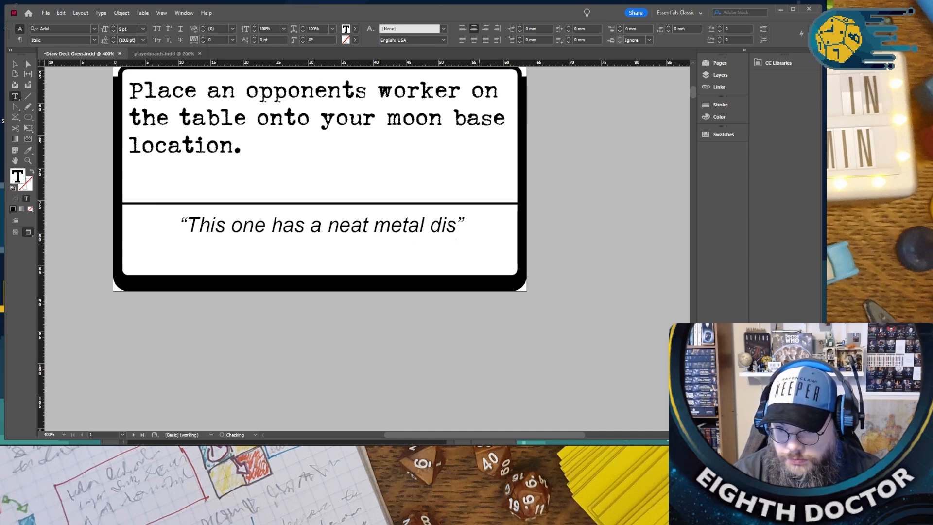
pyautogui.write(', no one is')
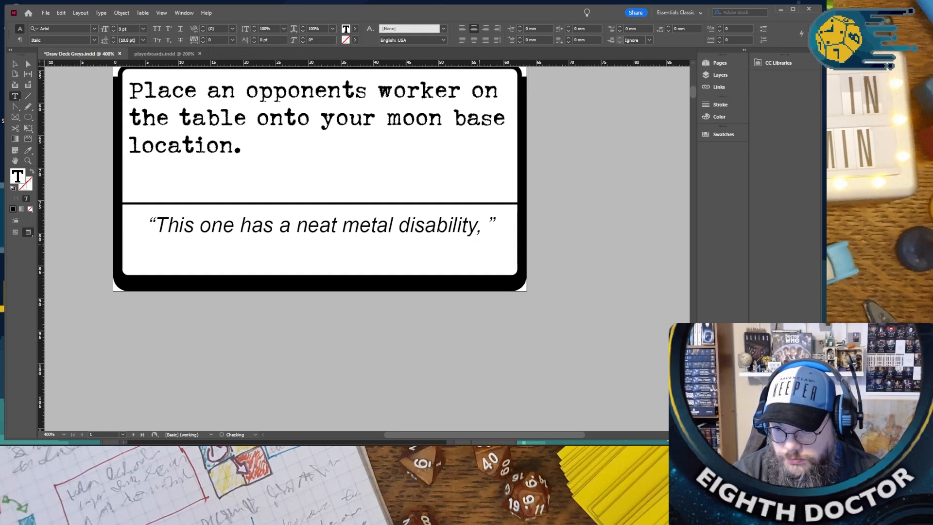
pyautogui.write(' going to belei')
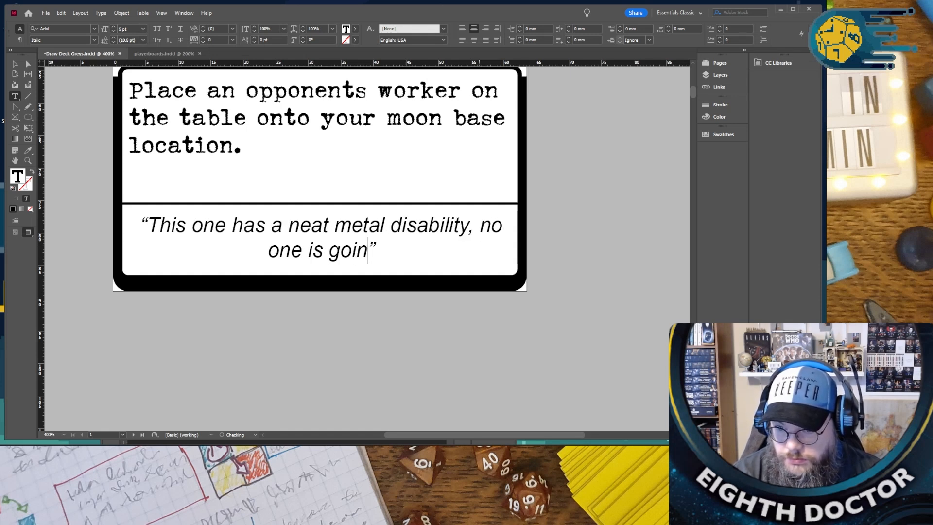
pyautogui.write('ve them')
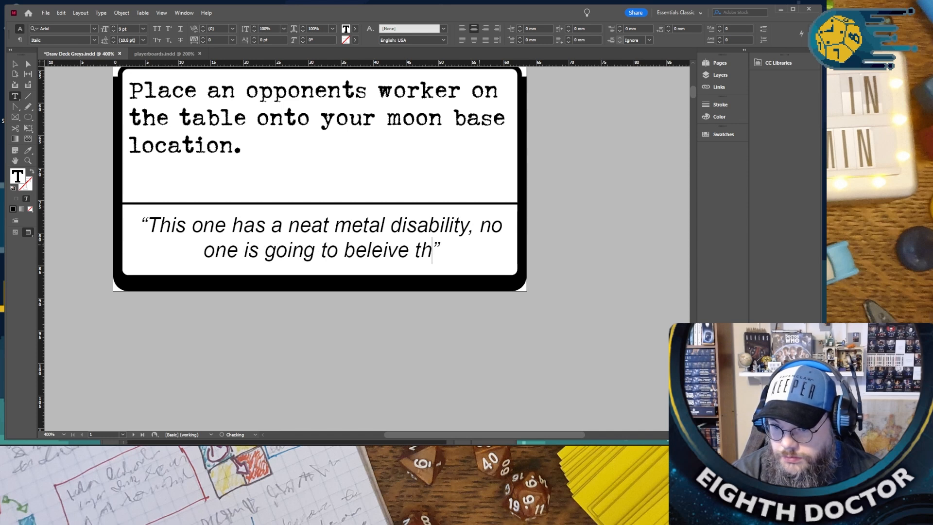
pyautogui.write('?')
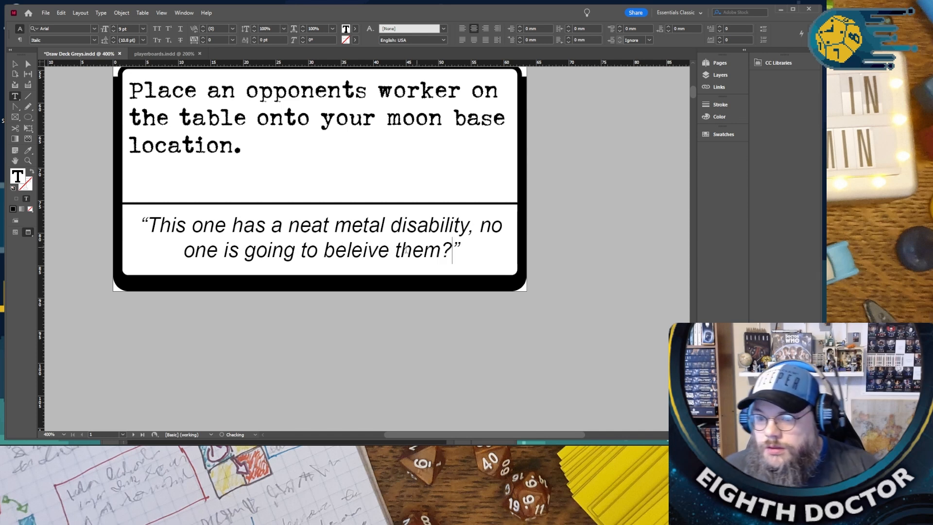
# - Replace "metal disability," with "hairstyle," in the card's flavour quote
pyautogui.moveTo(472, 224); pyautogui.dragTo(335, 227)
pyautogui.write('hair')
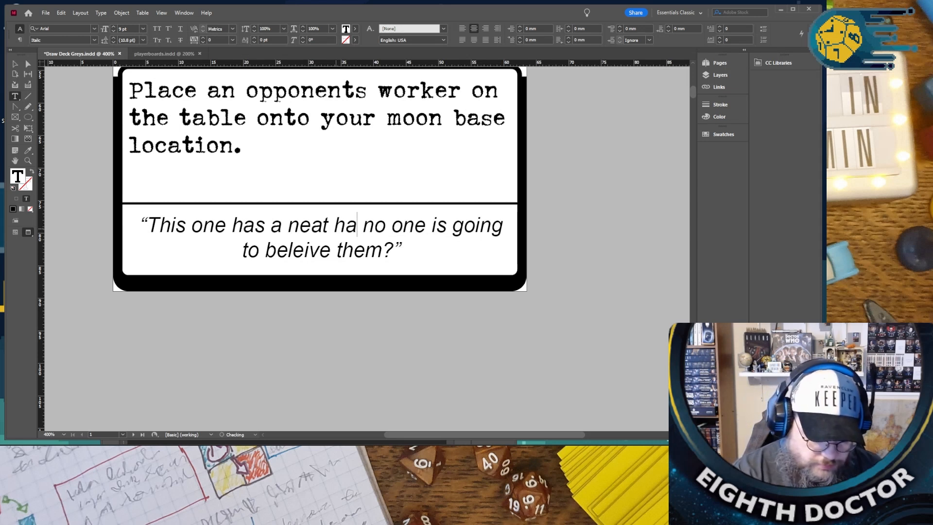
pyautogui.press('BackSpace')
pyautogui.press('BackSpace')
pyautogui.press('BackSpace')
pyautogui.press('BackSpace')
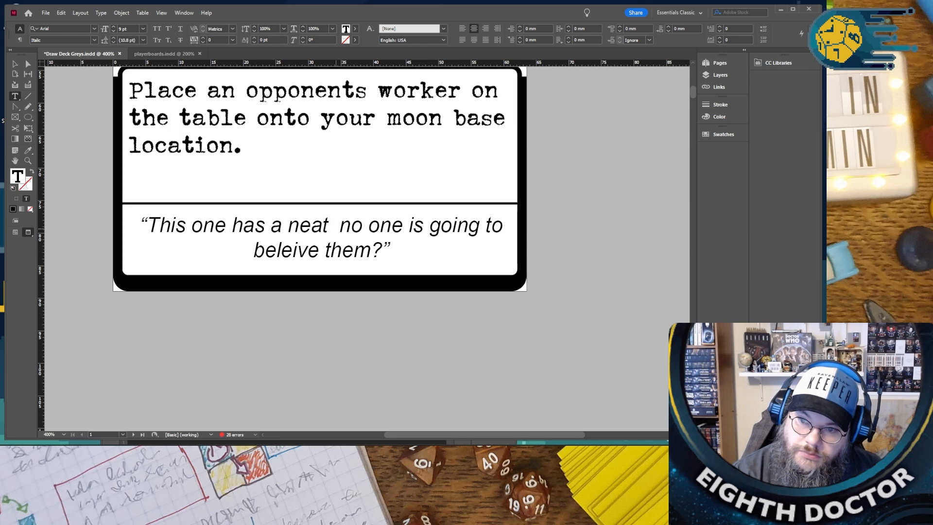
pyautogui.write('hairsti')
pyautogui.write('l')
pyautogui.press('BackSpace')
pyautogui.press('BackSpace')
pyautogui.write('yle')
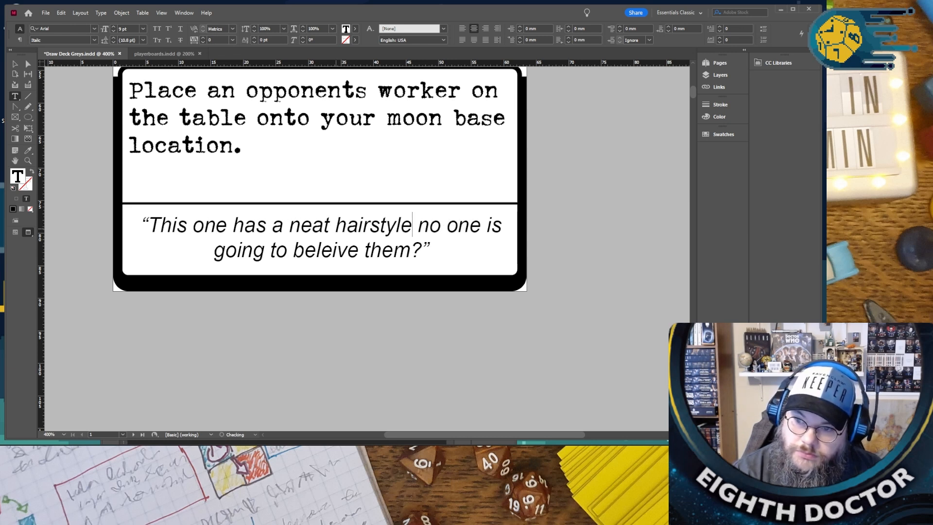
pyautogui.write(',')
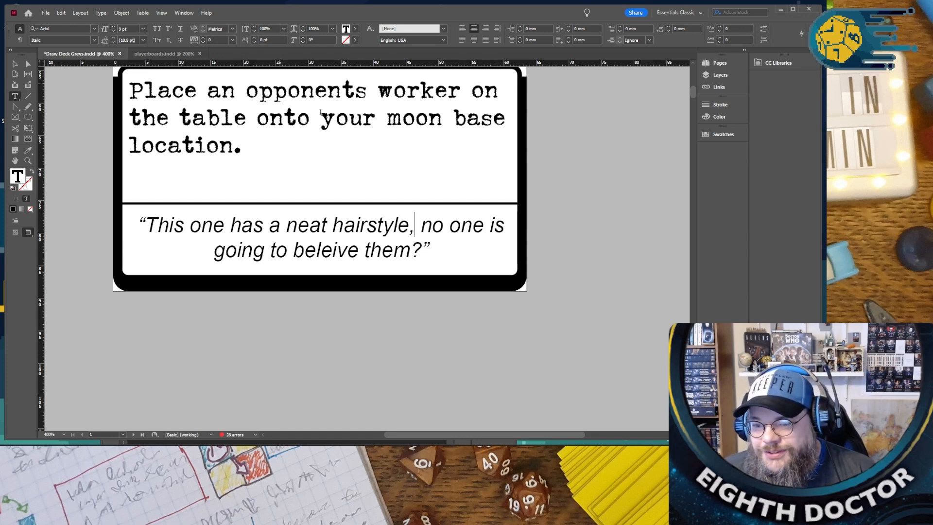
# - Replace the quote's second clause, "no one is going to beleive them?", with "lets not erease all thier memories so"
pyautogui.scroll(2, 258, 284)
pyautogui.scroll(1, 369, 234)
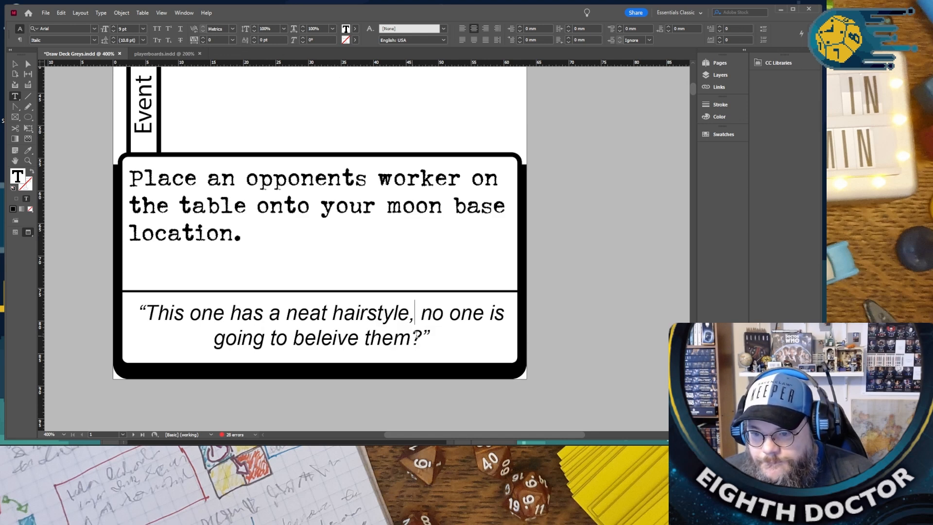
pyautogui.moveTo(422, 338); pyautogui.dragTo(423, 314)
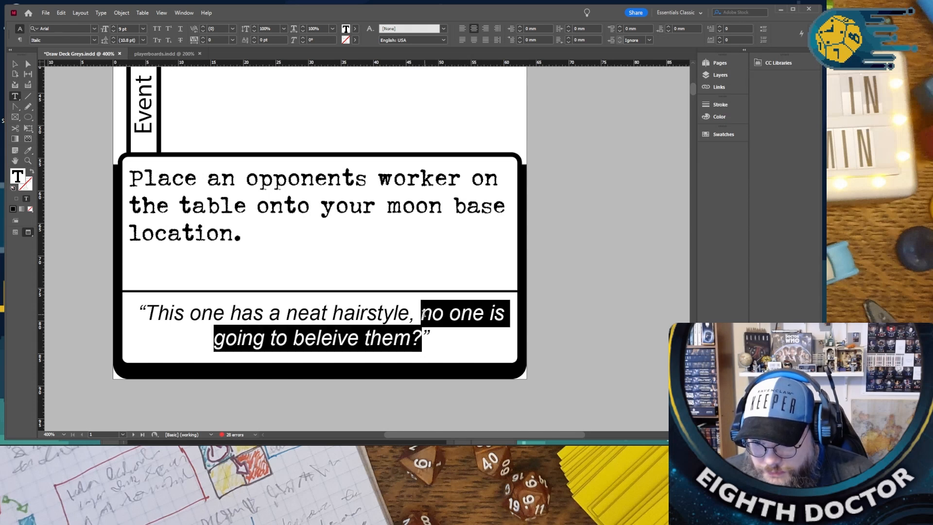
pyautogui.write('lets not ')
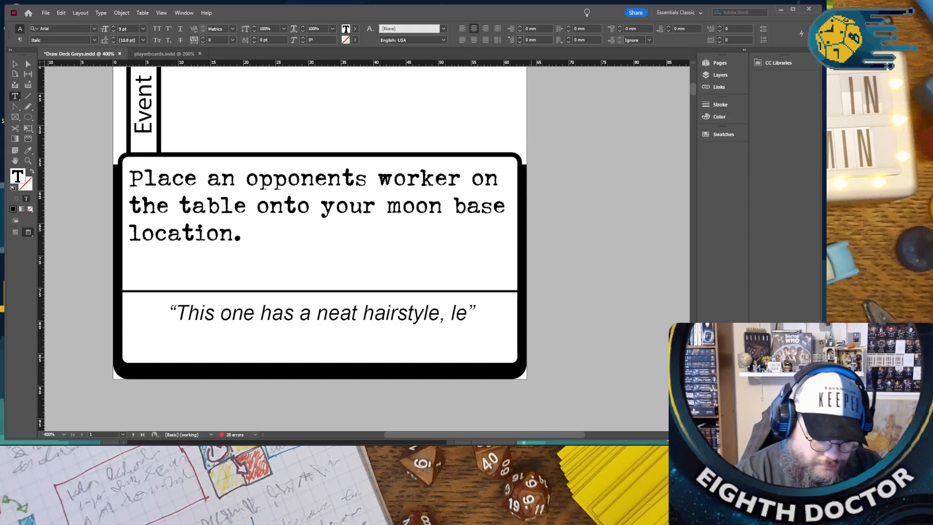
pyautogui.write('erease all')
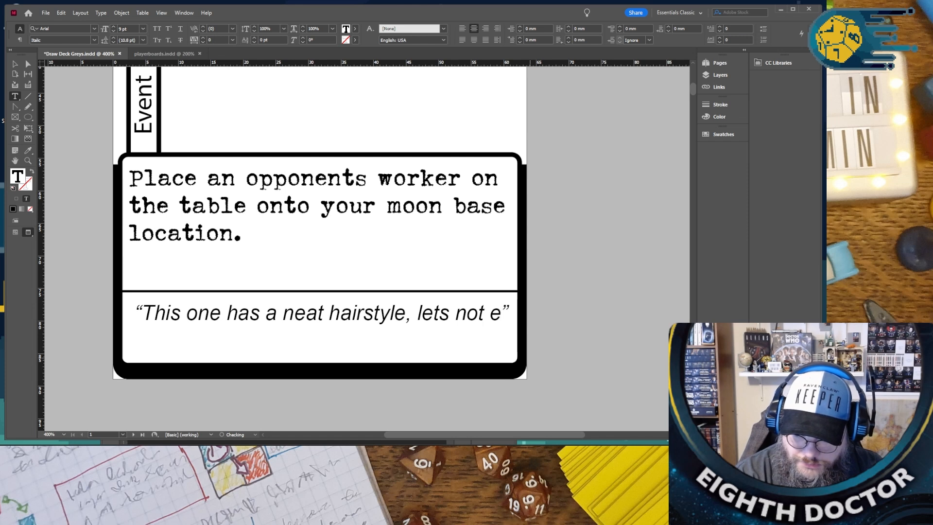
pyautogui.write(' th”')
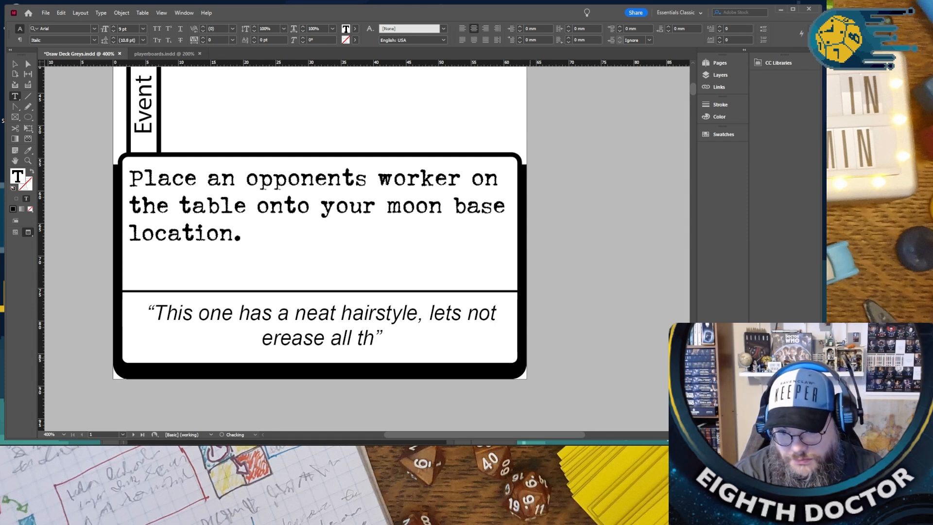
pyautogui.press('BackSpace')
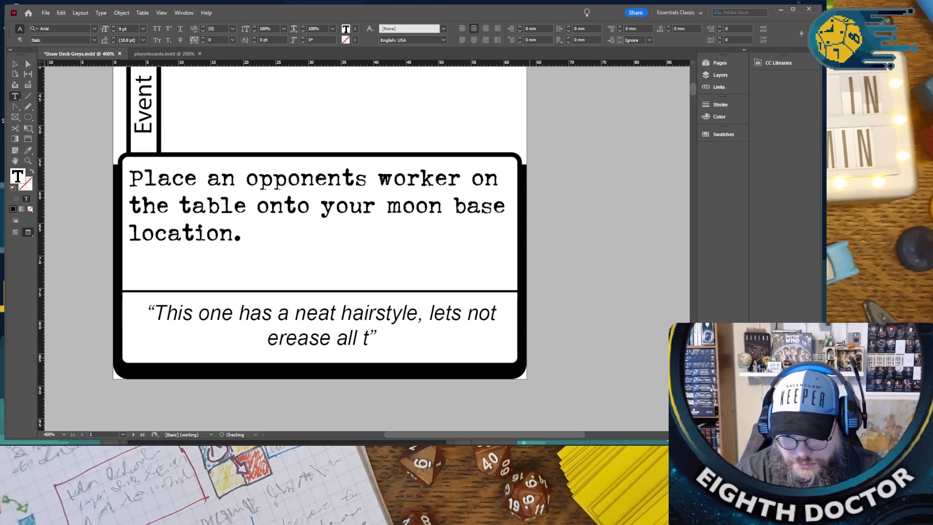
pyautogui.write('hier memo')
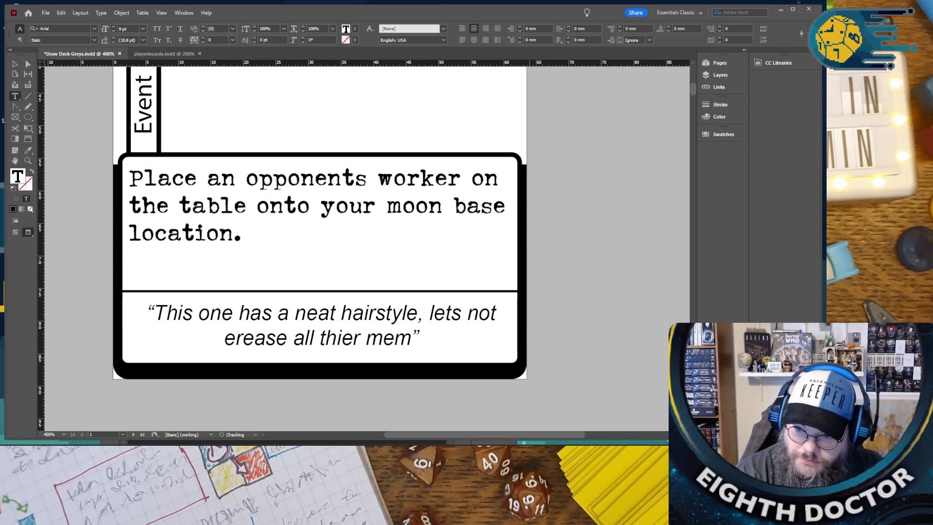
pyautogui.write('ries so')
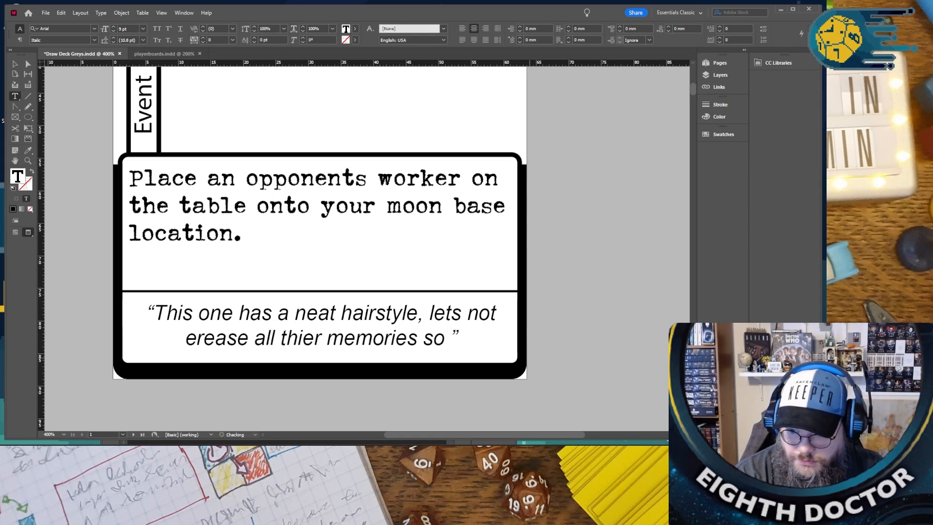
# - Delete the clause about the hairstyle from the flavour quote and capitalize "Lets" as its new first word
pyautogui.moveTo(431, 311); pyautogui.dragTo(155, 311)
pyautogui.press('BackSpace')
pyautogui.press('Delete')
pyautogui.write('L')
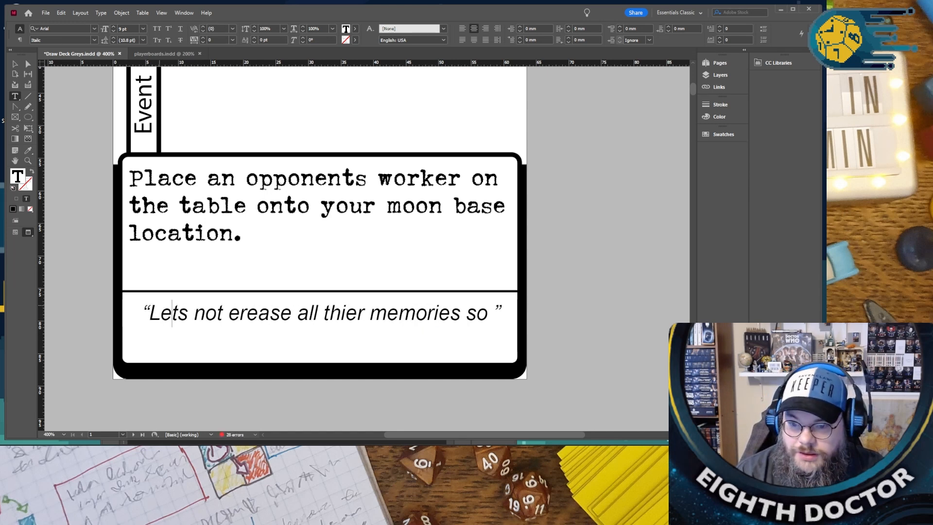
# - Continue the flavour quote after "memories so" with "that they can experance not being bleived."
pyautogui.press('Right')
pyautogui.press('Right')
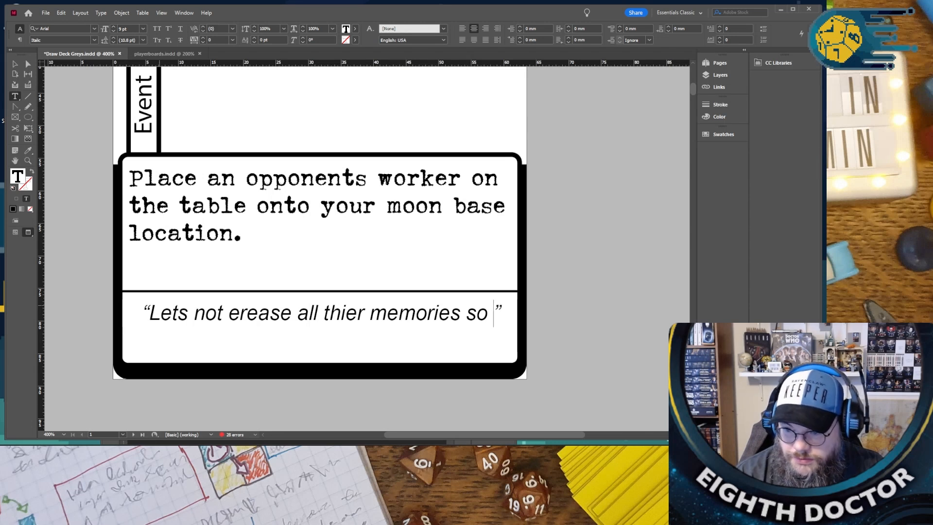
pyautogui.write('that they ca')
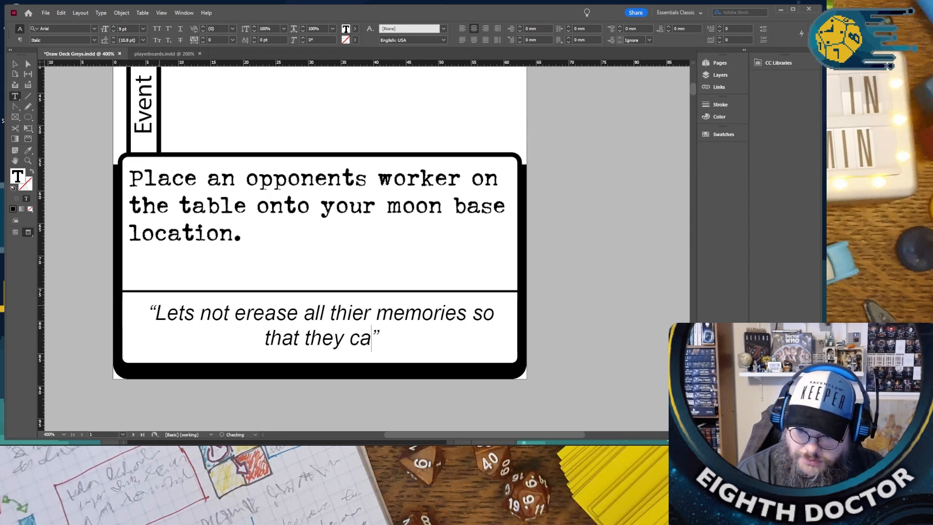
pyautogui.write('n experanc')
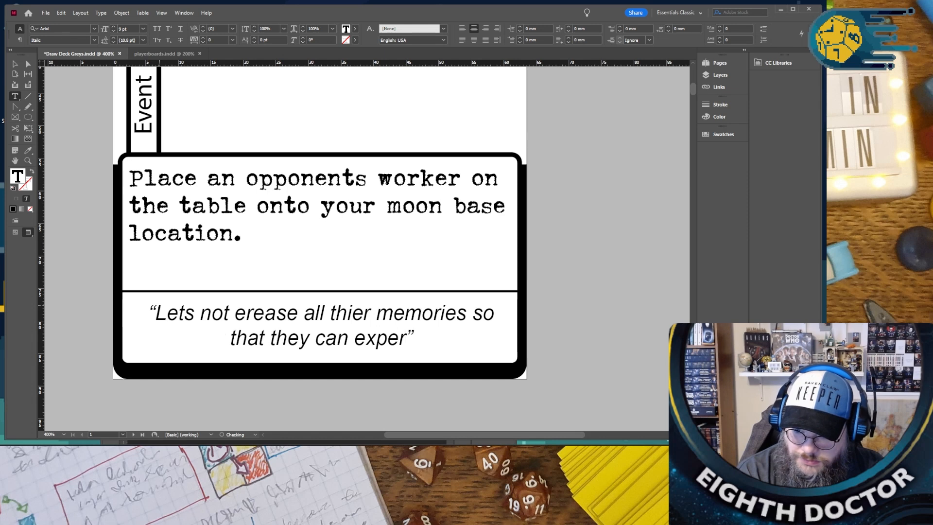
pyautogui.write('e not being bl')
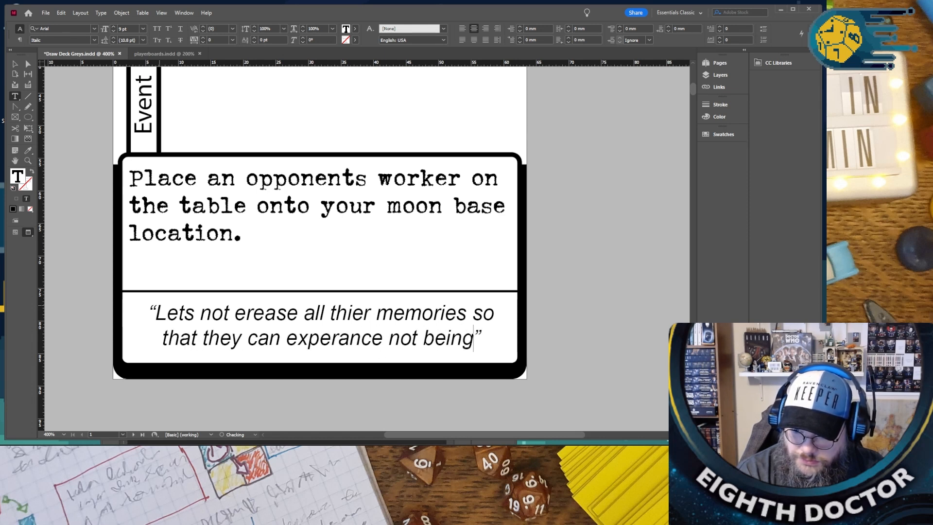
pyautogui.write('eived')
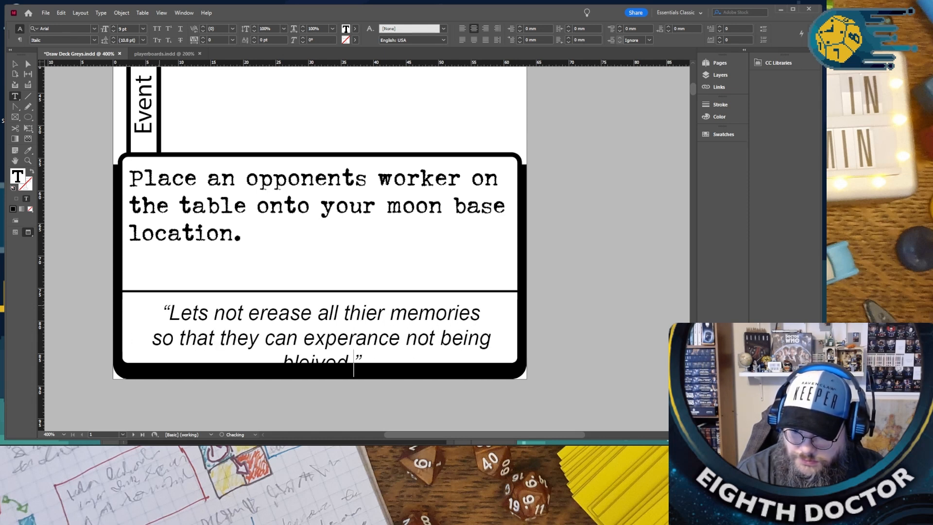
pyautogui.rightClick(302, 363)
pyautogui.click(362, 351)
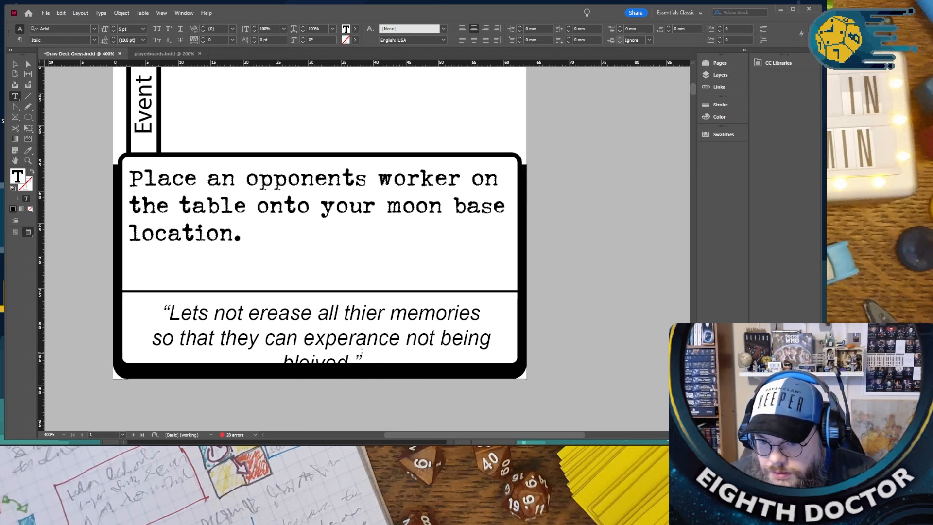
pyautogui.click(308, 360)
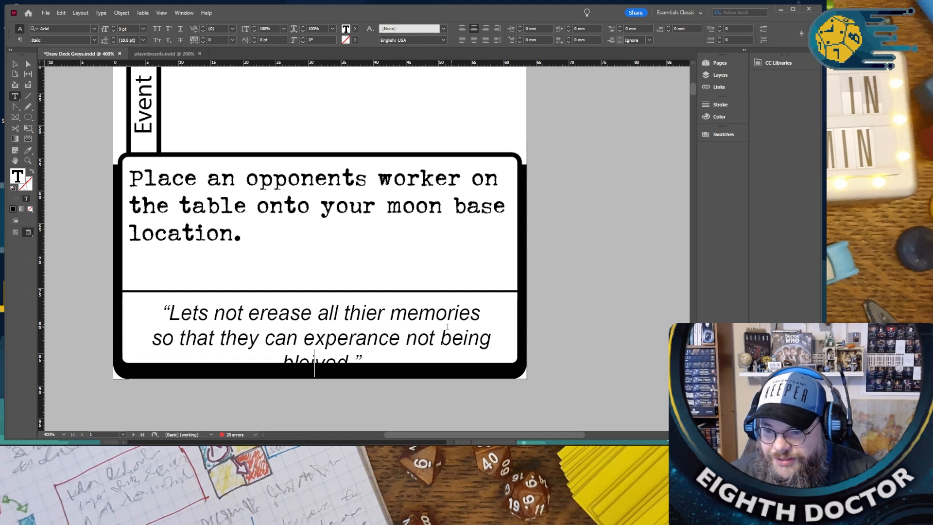
# - Switch the card page from the preview to the normal screen mode to reveal spelling marks
pyautogui.click(624, 343)
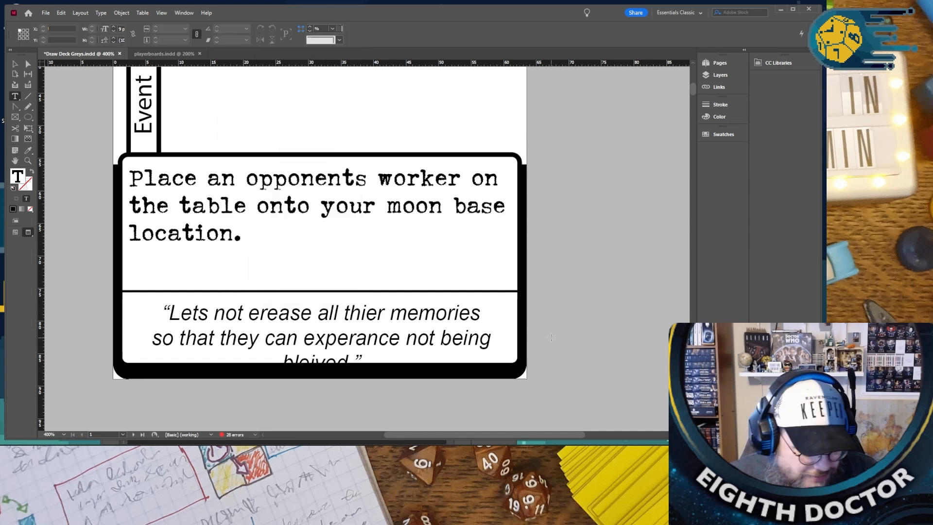
pyautogui.press('w')
pyautogui.rightClick(282, 188)
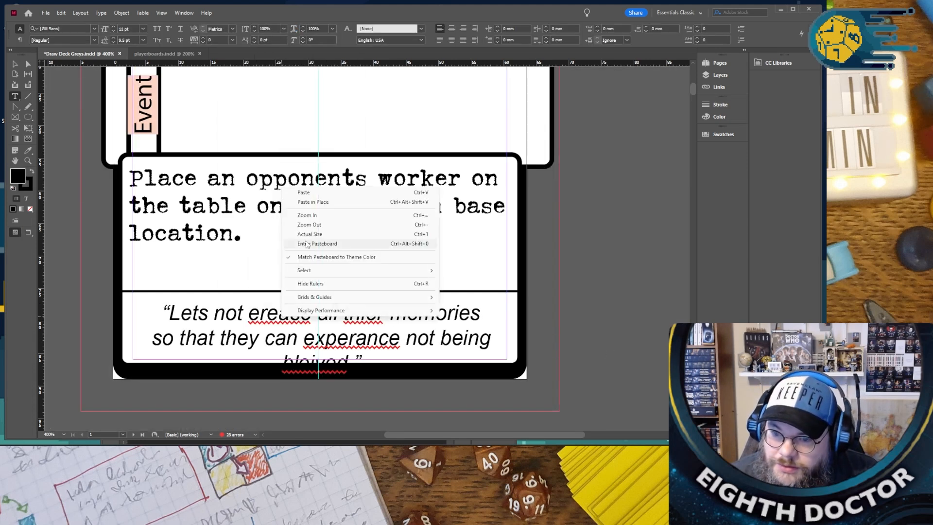
pyautogui.click(243, 303)
# - Correct the flavour quote's misspelled words to "erase", "their" and "experience" using the spelling suggestions
pyautogui.rightClick(266, 315)
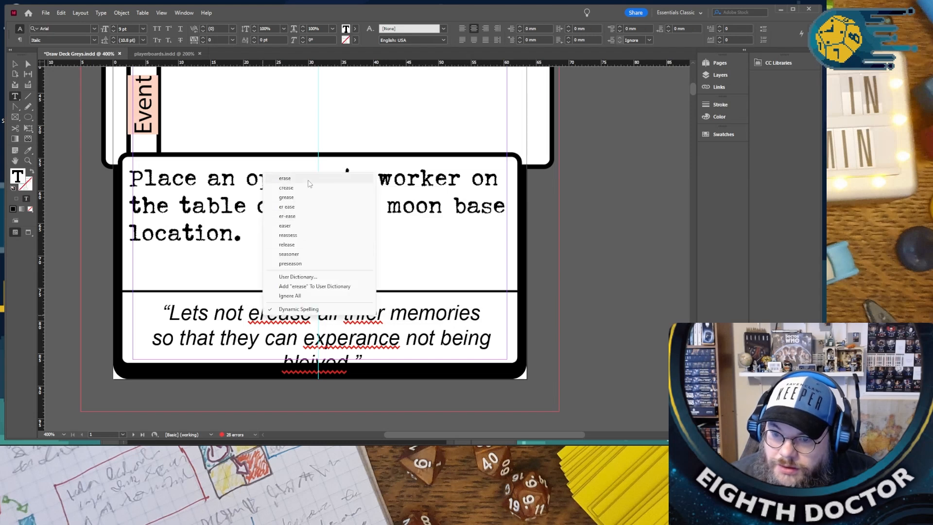
pyautogui.click(287, 179)
pyautogui.rightClick(330, 315)
pyautogui.click(368, 187)
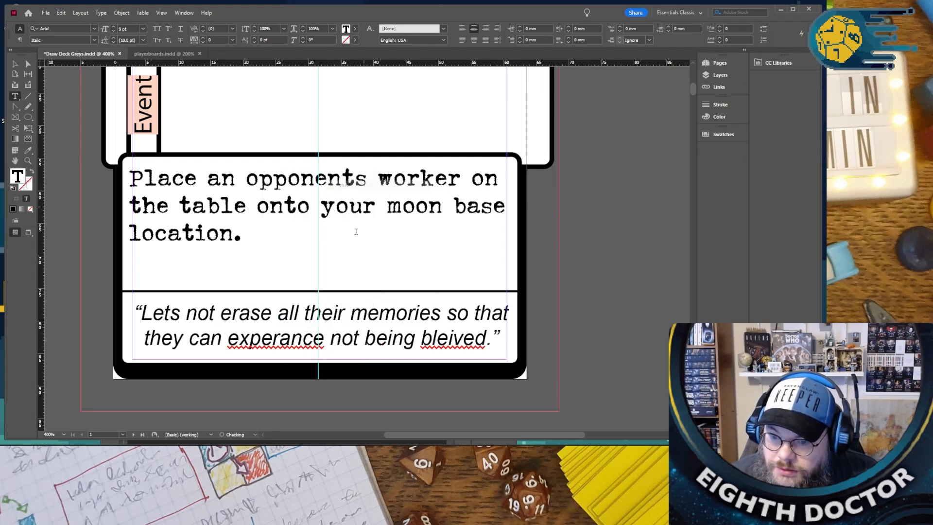
pyautogui.rightClick(290, 341)
pyautogui.click(343, 347)
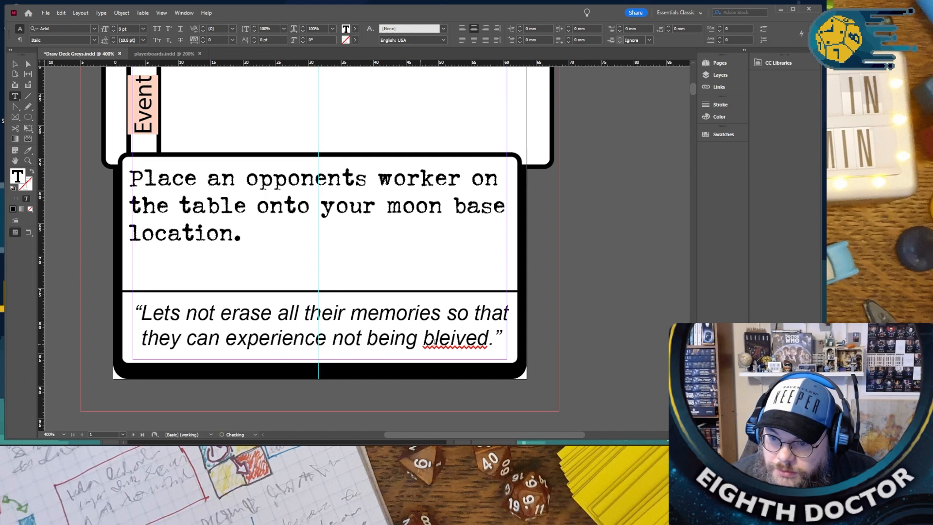
# - Correct the misspelled last word of the flavour quote to "believed"
pyautogui.rightClick(446, 342)
pyautogui.click(441, 339)
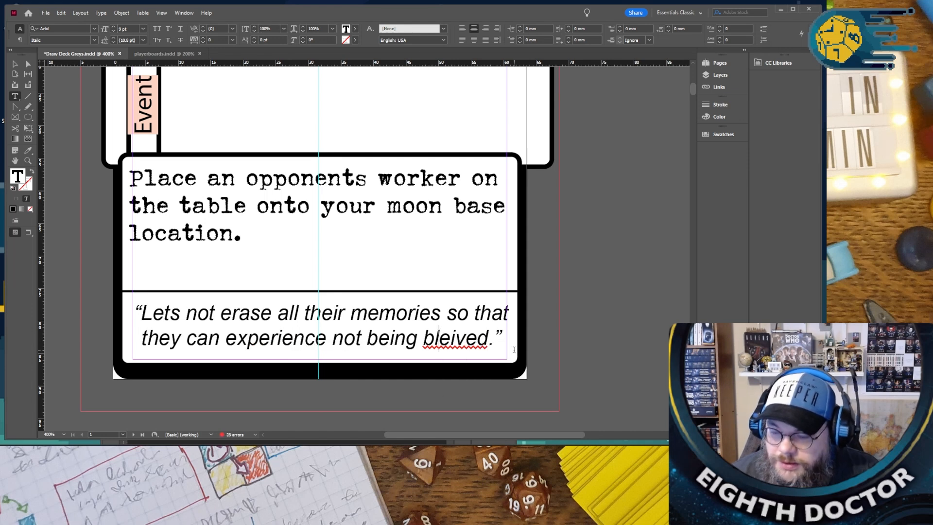
pyautogui.press('BackSpace')
pyautogui.press('BackSpace')
pyautogui.write('ie')
pyautogui.press('BackSpace')
pyautogui.write('e')
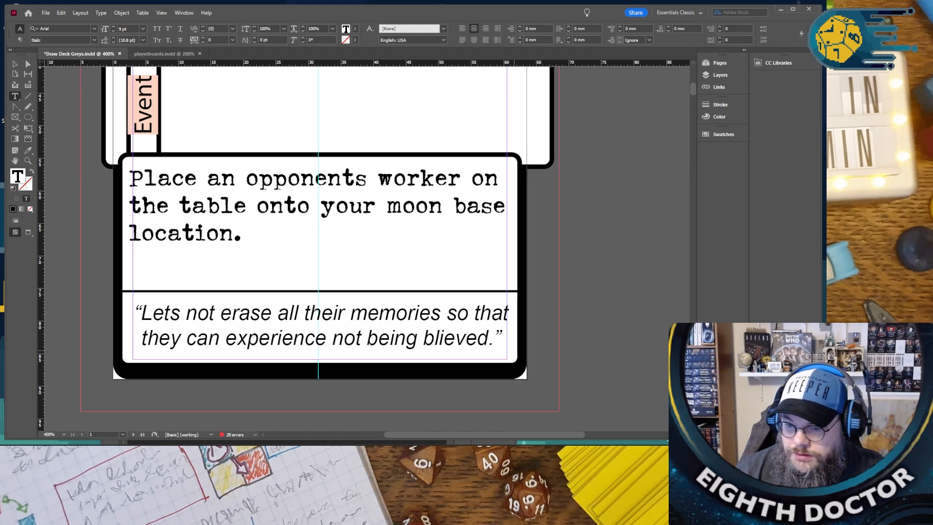
pyautogui.rightClick(437, 347)
pyautogui.click(462, 350)
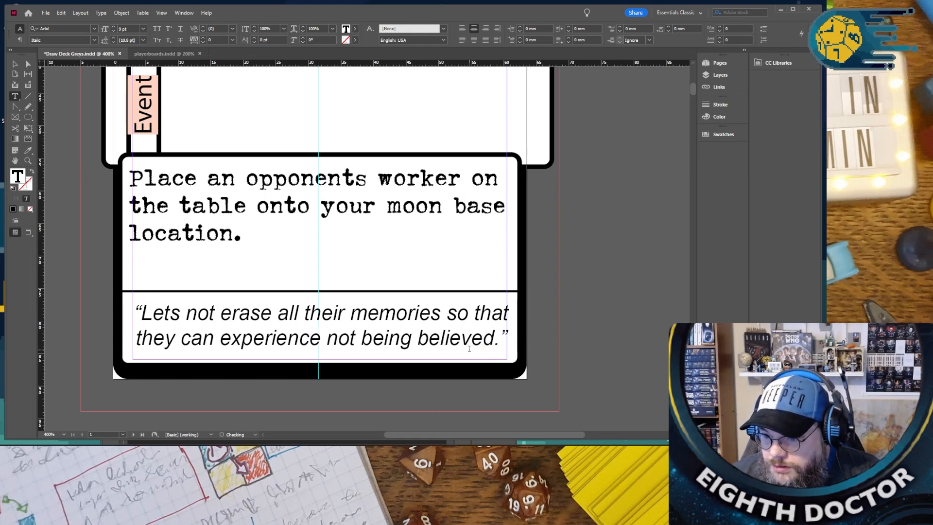
# - Review the card's rules text, flavour quote and side labels at 300% zoom
pyautogui.click(504, 335)
pyautogui.press('Left')
pyautogui.press('Right')
pyautogui.press('Right')
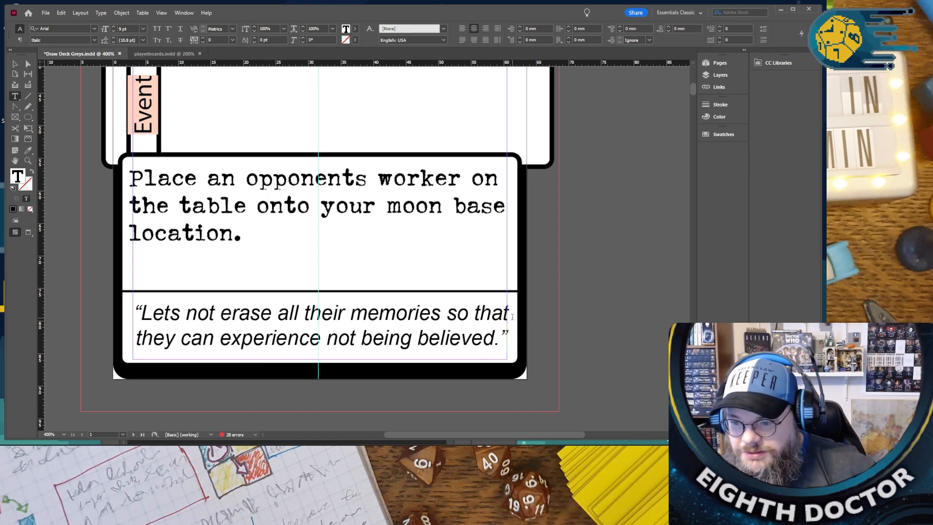
pyautogui.hotkey('ctrl', '-')
pyautogui.scroll(3, 456, 289)
pyautogui.click(431, 302)
pyautogui.scroll(4, 431, 302)
pyautogui.scroll(-4, 432, 303)
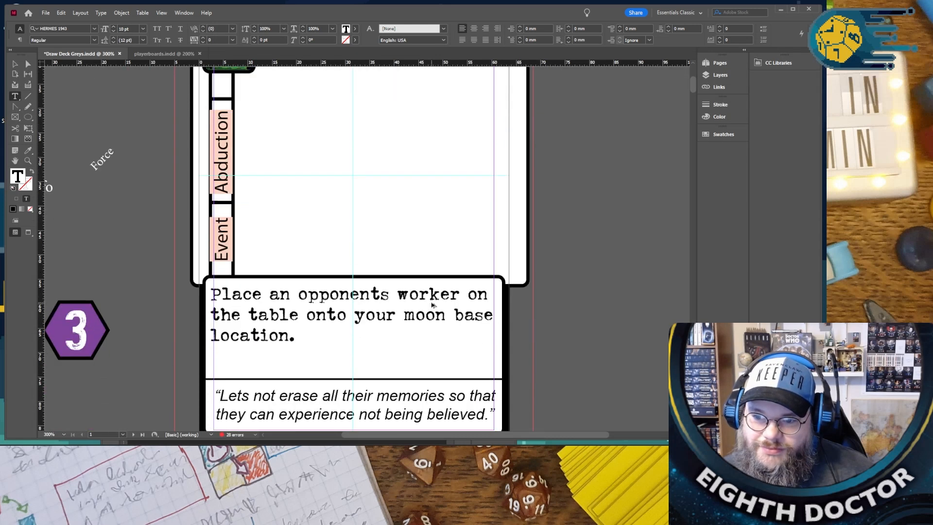
# - Duplicate the Abduct Test Subject card page twice so the deck has three copies of the card
pyautogui.hotkey('ctrl', '-')
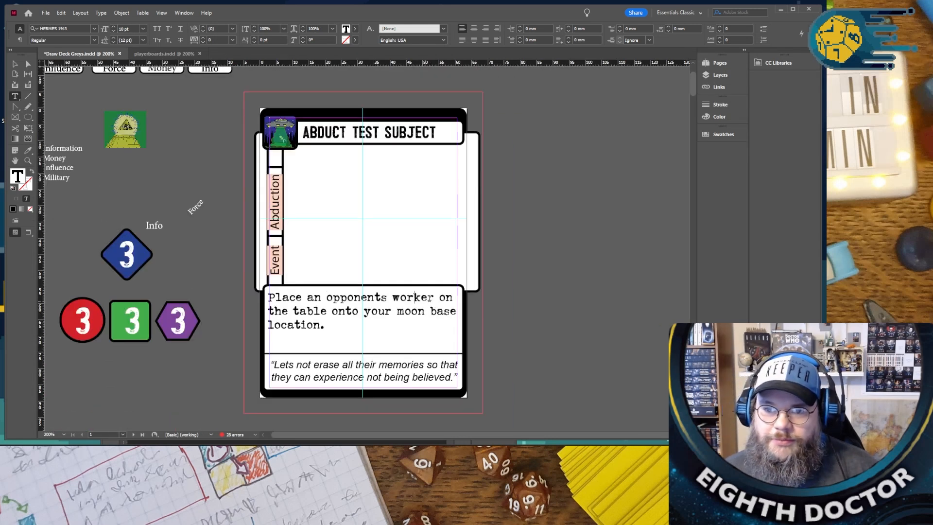
pyautogui.click(15, 63)
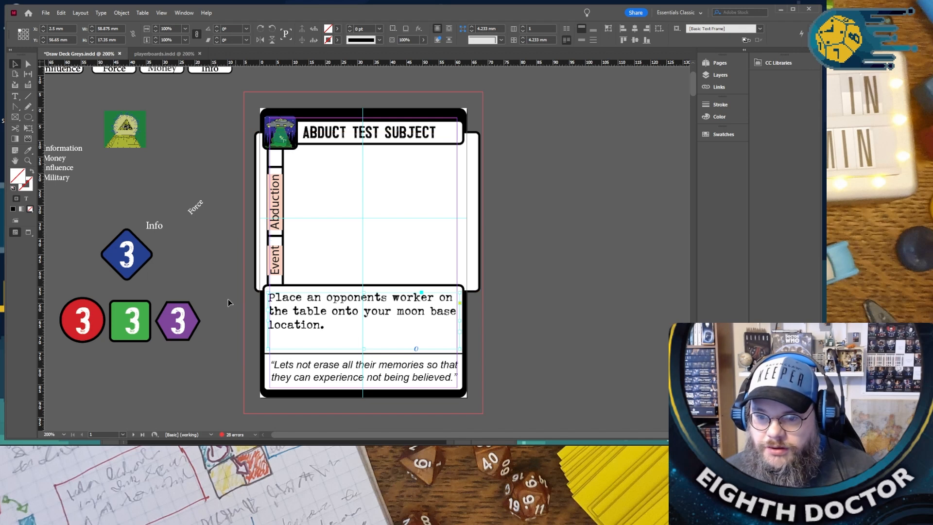
pyautogui.click(298, 255)
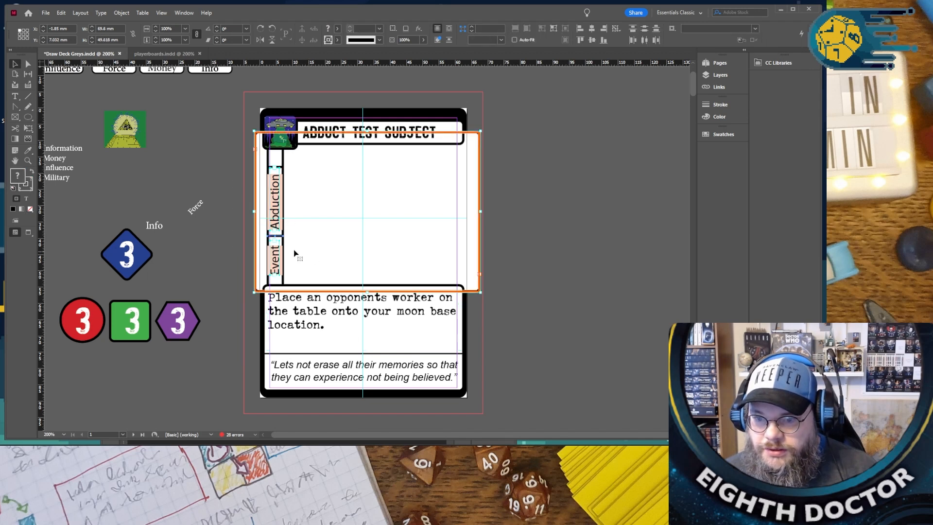
pyautogui.click(210, 184)
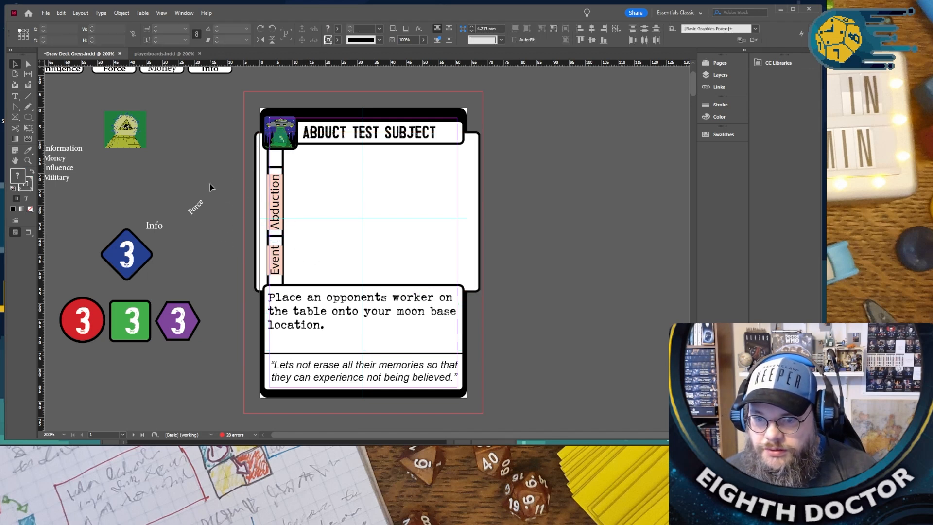
pyautogui.click(717, 70)
pyautogui.rightClick(607, 103)
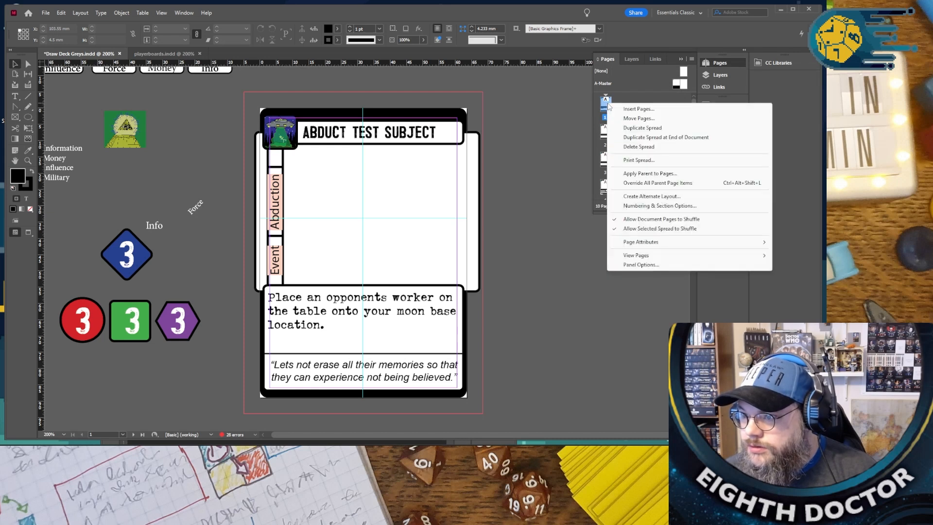
pyautogui.click(644, 128)
pyautogui.rightClick(606, 130)
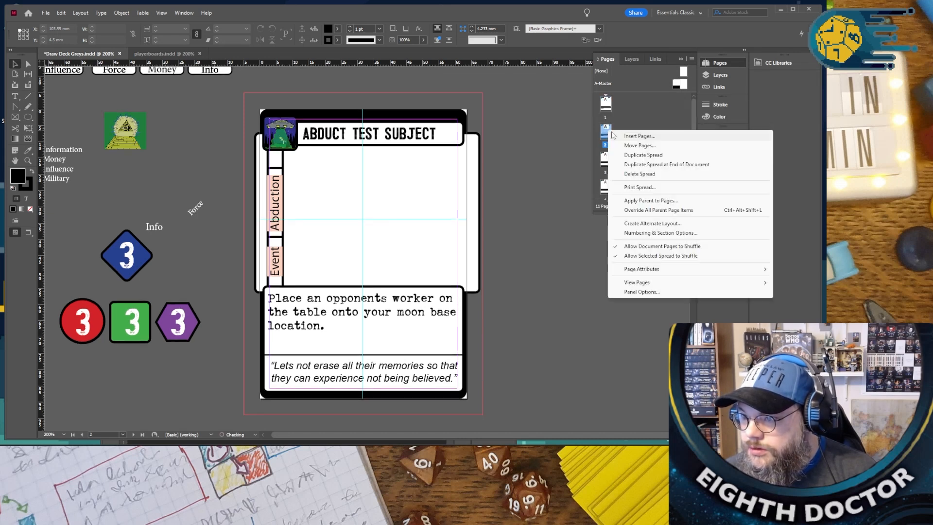
pyautogui.click(636, 155)
# - Delete pages 4 and 5 from the deck
pyautogui.click(607, 168)
pyautogui.scroll(-1, 608, 168)
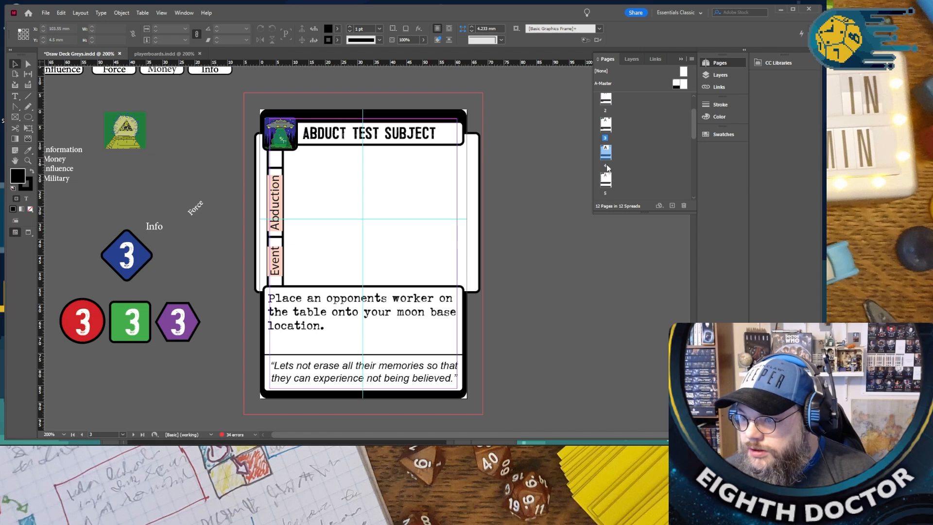
pyautogui.keyDown('shift'); pyautogui.click(610, 183); pyautogui.keyUp('shift')
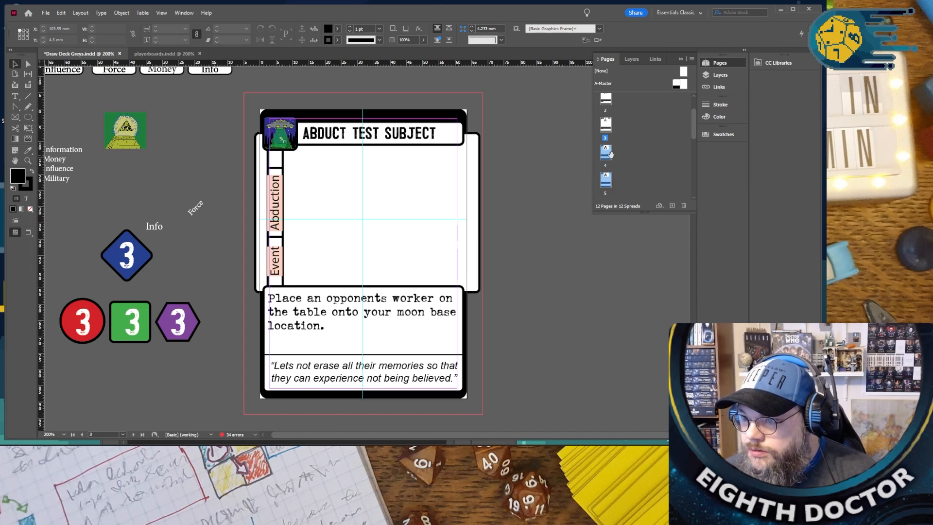
pyautogui.click(684, 205)
pyautogui.click(455, 240)
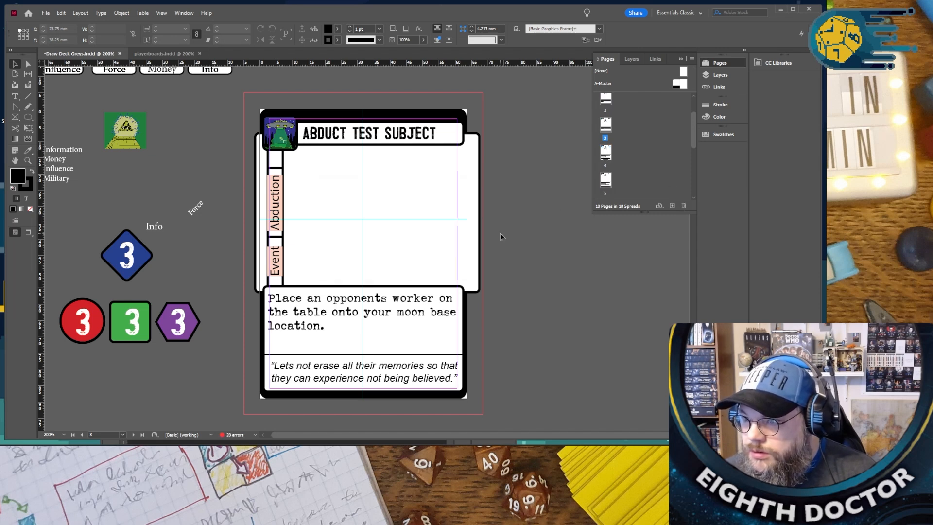
# - Replace the title of the first Recycle Satellite card on page 4 with "RUN TESTS"
pyautogui.scroll(10, 500, 232)
pyautogui.scroll(15, 496, 231)
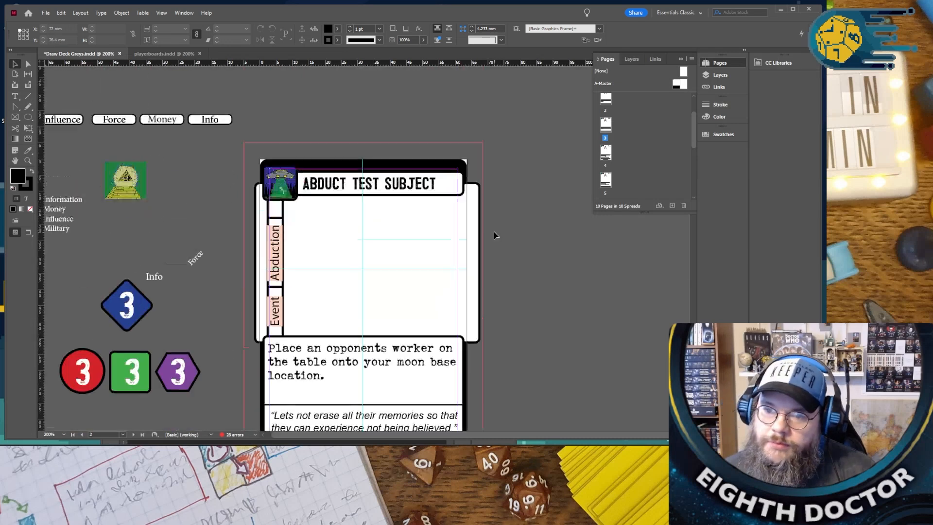
pyautogui.scroll(-15, 492, 233)
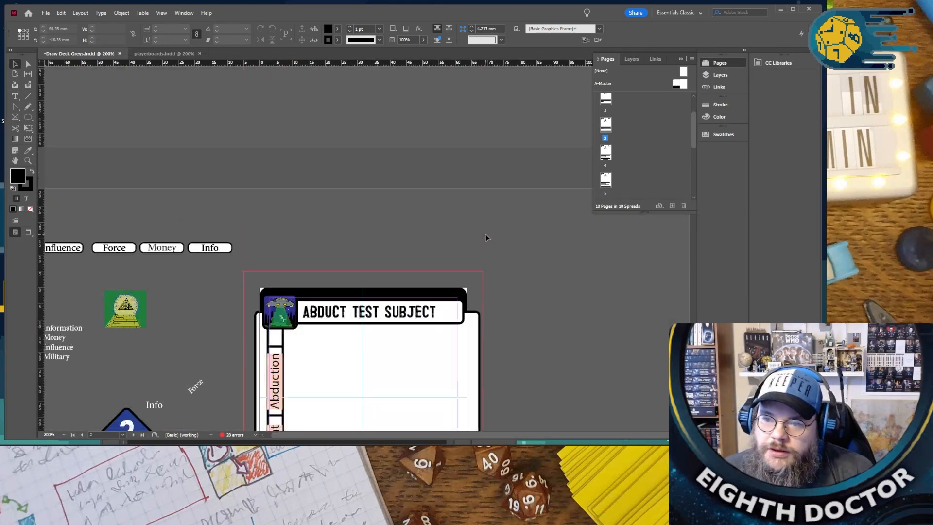
pyautogui.scroll(-10, 459, 235)
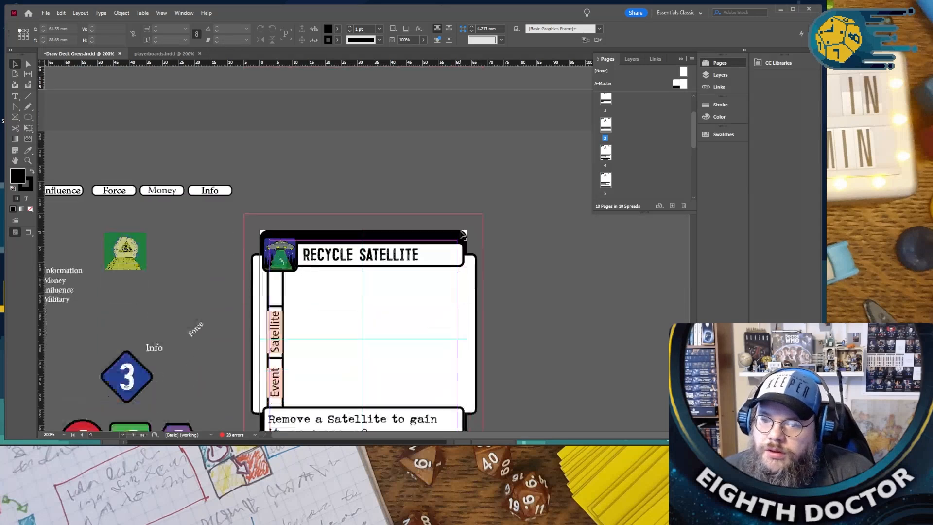
pyautogui.scroll(6, 460, 233)
pyautogui.scroll(-1, 452, 231)
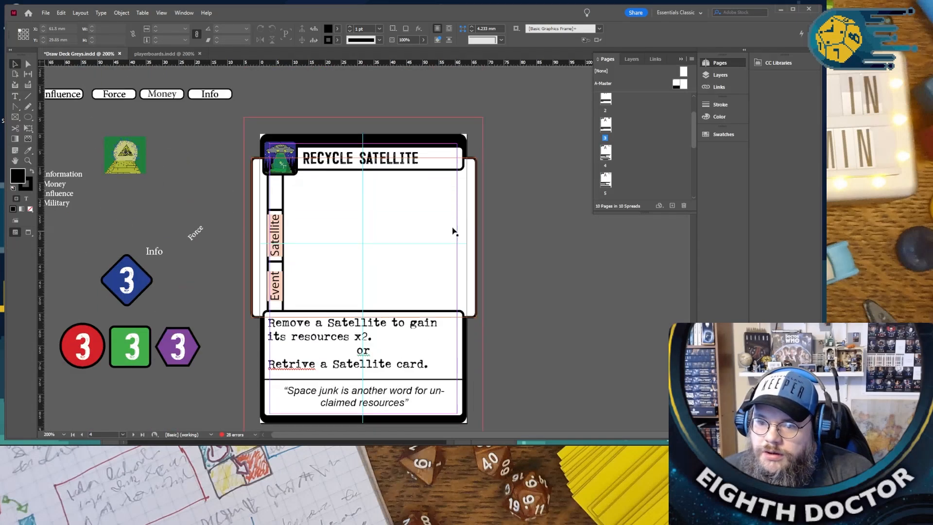
pyautogui.doubleClick(391, 157)
pyautogui.moveTo(424, 161); pyautogui.dragTo(287, 163)
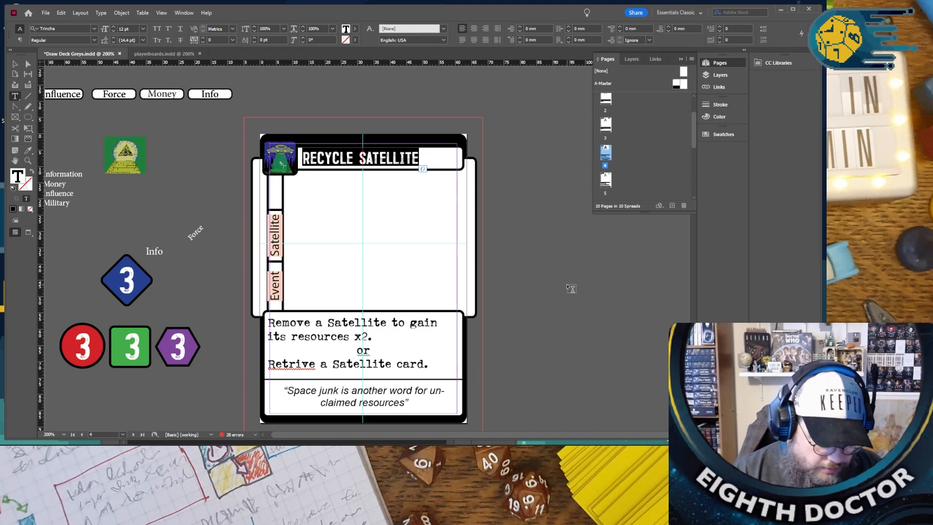
pyautogui.write('RUN')
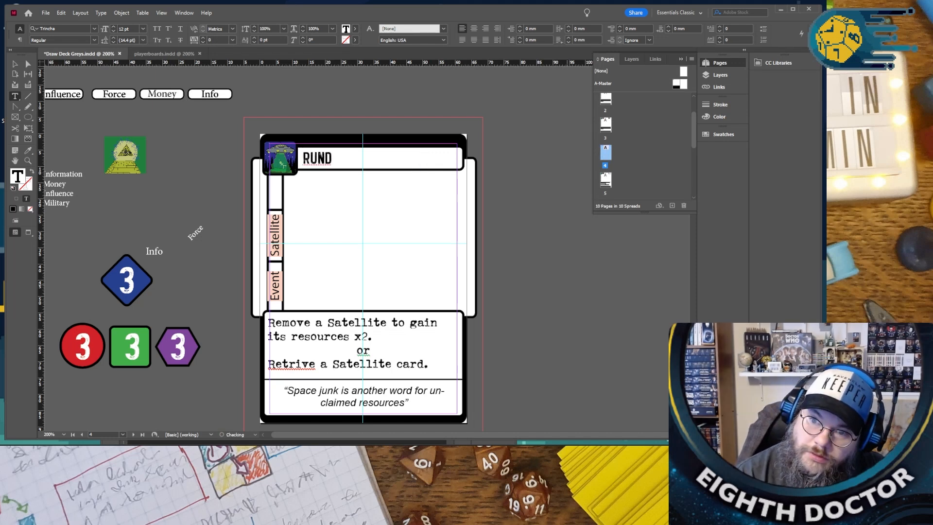
pyautogui.write(' TESTS')
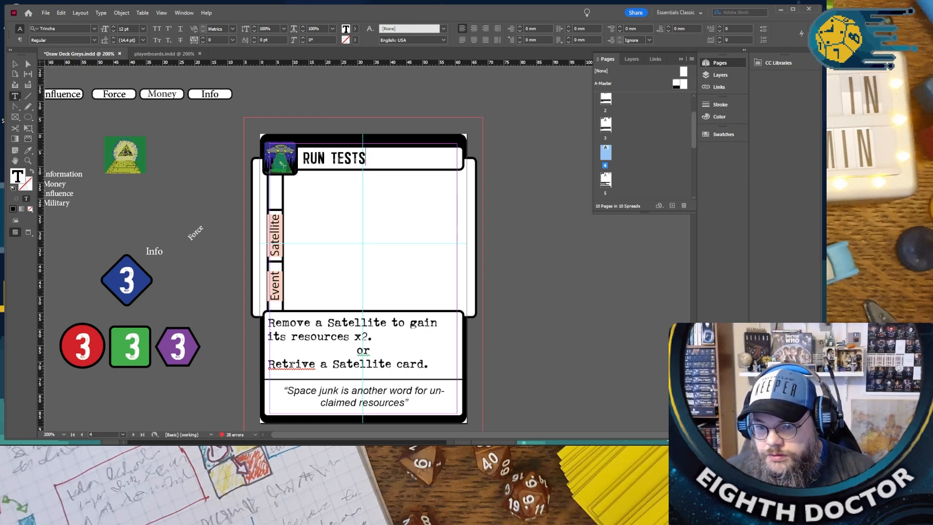
# - Correct "Retrive" to "Retrieve" in the rules text of the cards on pages 4 and 5 using the spelling suggestions
pyautogui.rightClick(291, 364)
pyautogui.click(334, 266)
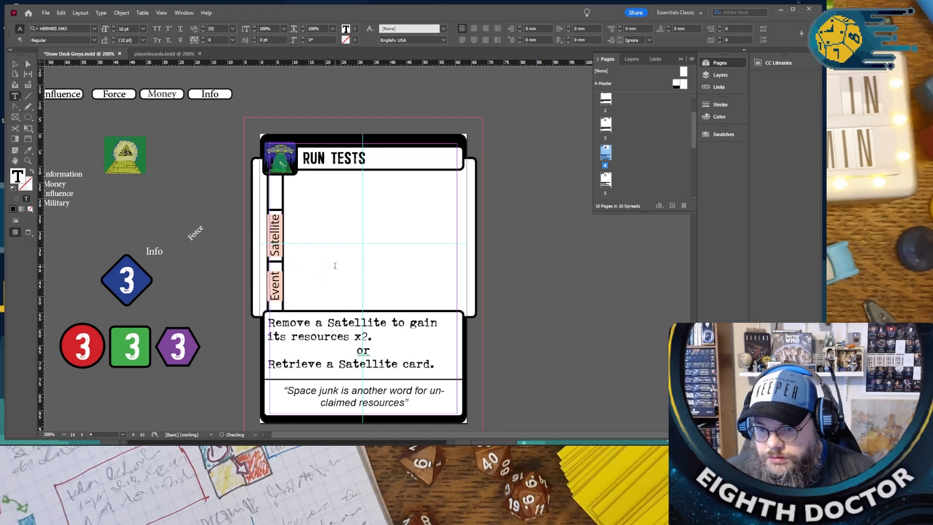
pyautogui.scroll(-10, 330, 278)
pyautogui.rightClick(293, 348)
pyautogui.click(314, 253)
# - Copy the word "Abduction" from the side label of the Abduct Test Subject card on page 3
pyautogui.scroll(-5, 312, 295)
pyautogui.scroll(-5, 312, 295)
pyautogui.scroll(6, 310, 301)
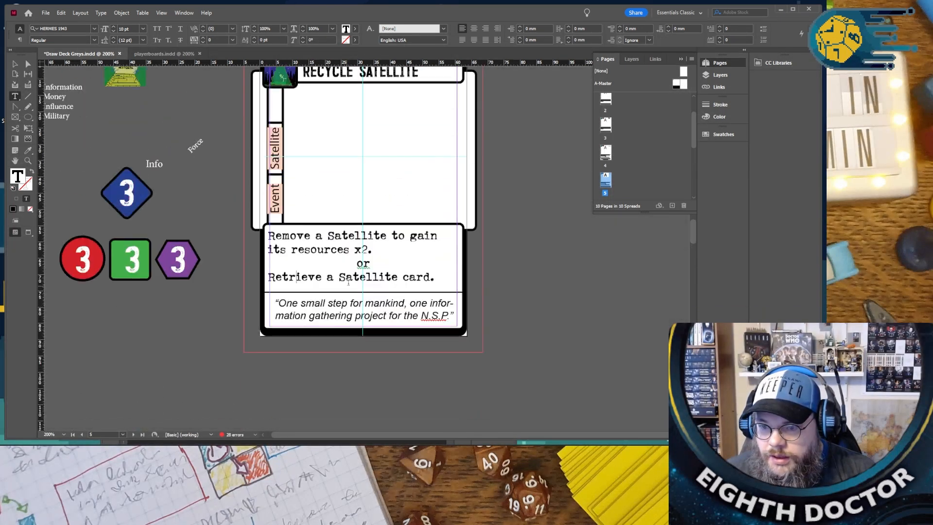
pyautogui.scroll(12, 348, 275)
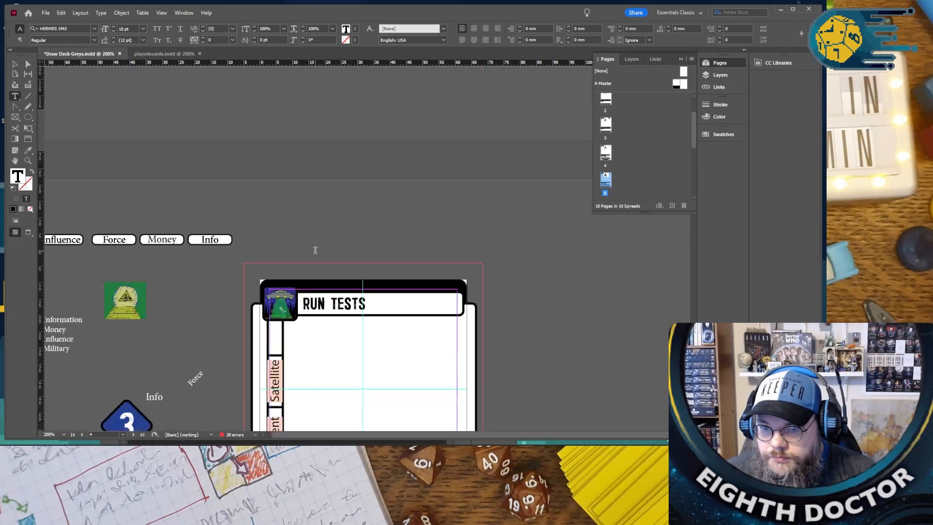
pyautogui.scroll(5, 294, 248)
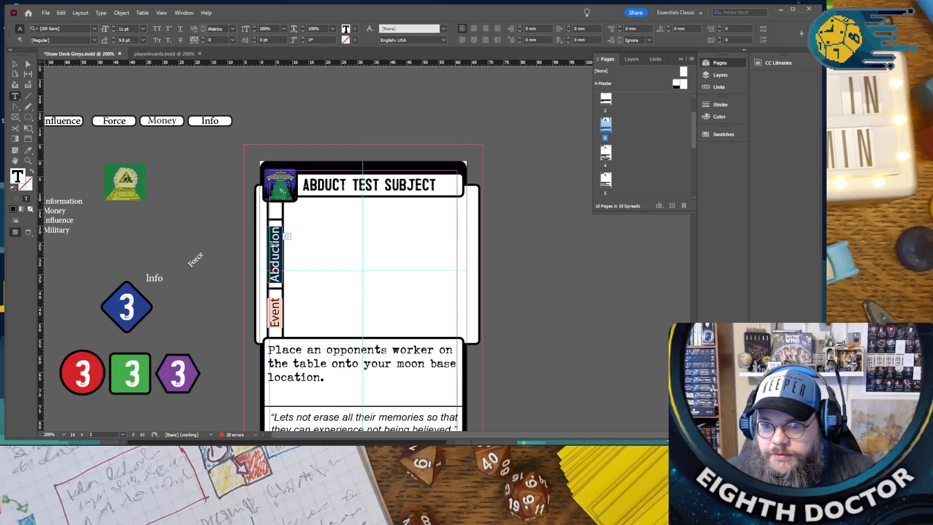
# - Replace "Satellite" with "Abduction" in the page 5 card's retrieval line, keeping the rules text's formatting
pyautogui.scroll(-7, 302, 281)
pyautogui.scroll(-10, 301, 280)
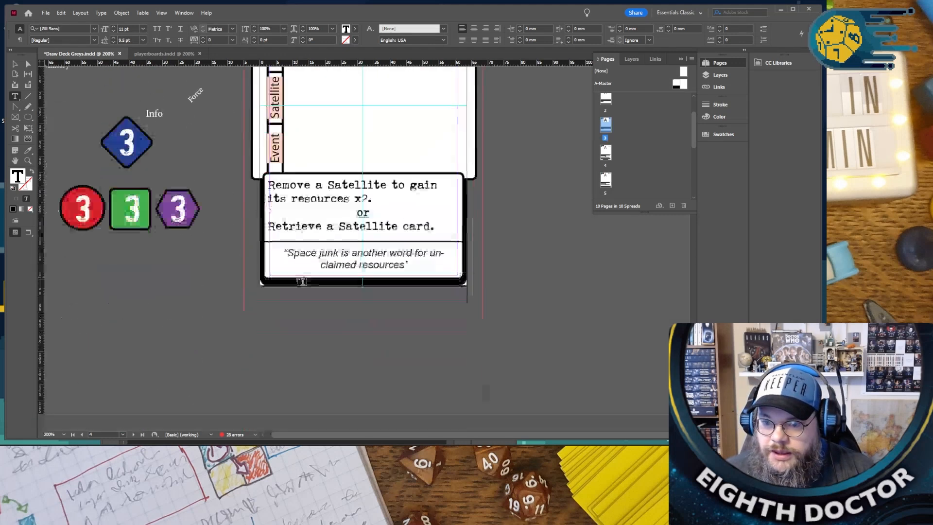
pyautogui.scroll(7, 302, 280)
pyautogui.scroll(-7, 302, 281)
pyautogui.scroll(1, 301, 281)
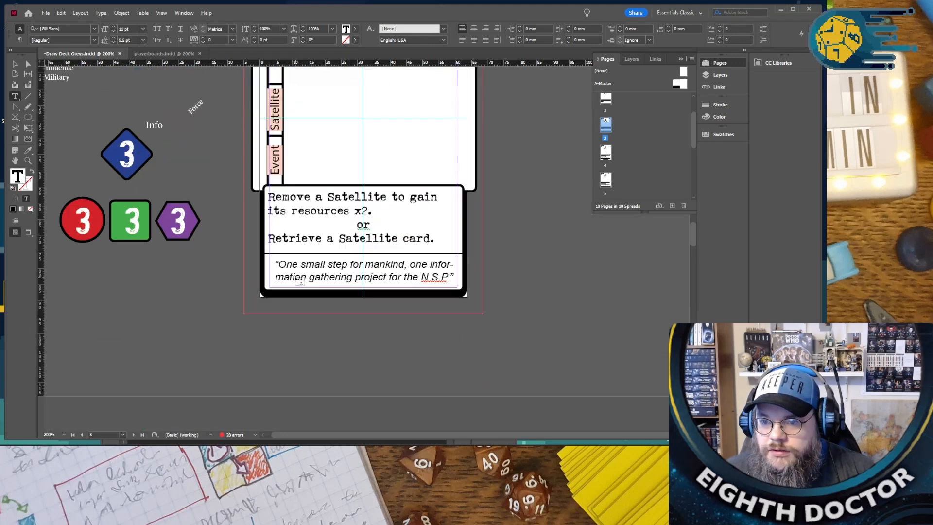
pyautogui.doubleClick(360, 238)
pyautogui.write('Abduction')
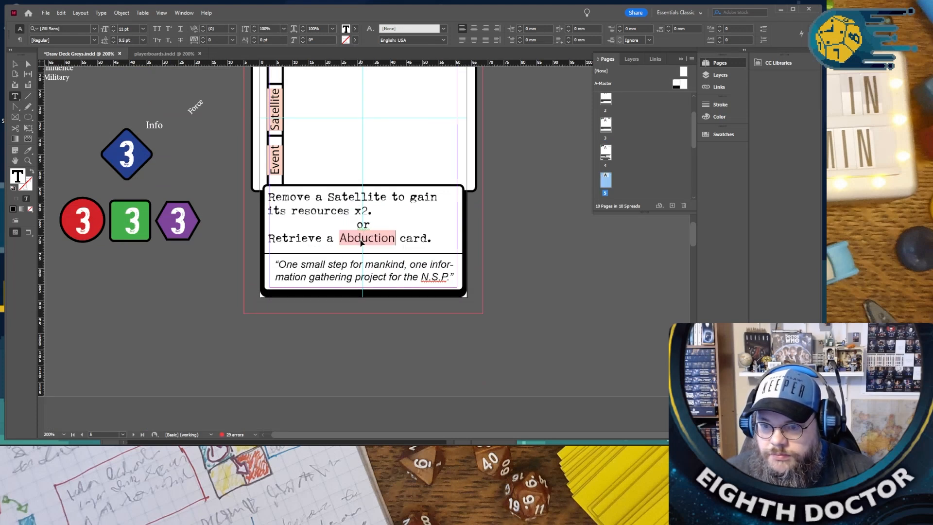
pyautogui.hotkey('ctrl', 'z')
pyautogui.rightClick(361, 242)
pyautogui.click(404, 165)
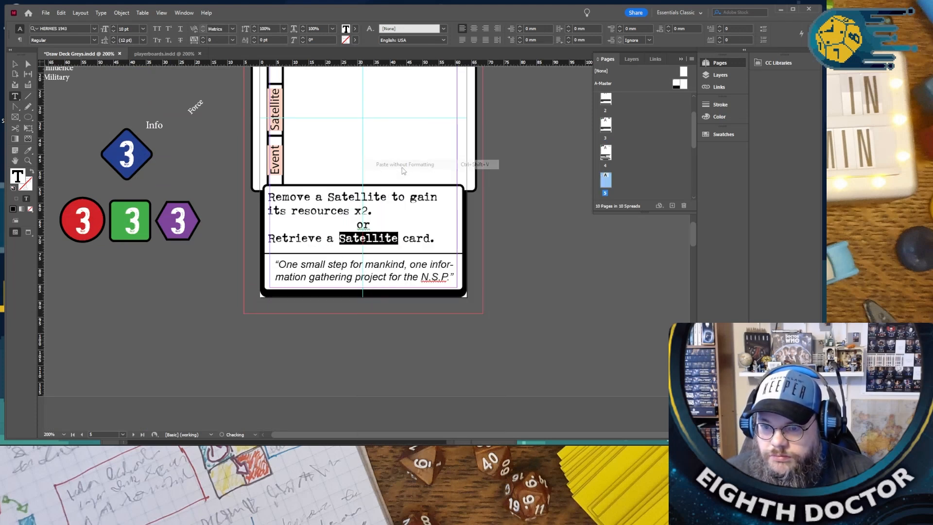
# - Replace "Satellite" with "Abduction" in the Run Tests card's retrieval line, pasted without formatting
pyautogui.scroll(-10, 397, 188)
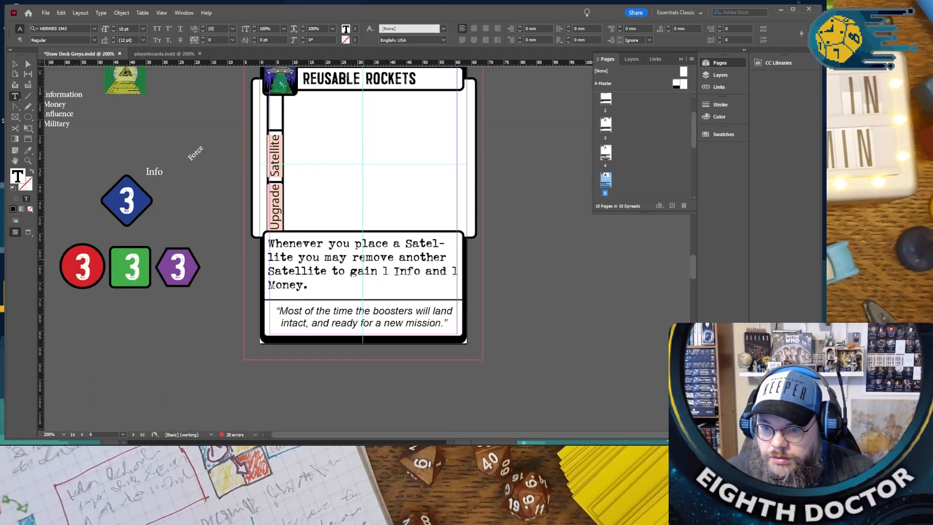
pyautogui.scroll(15, 361, 247)
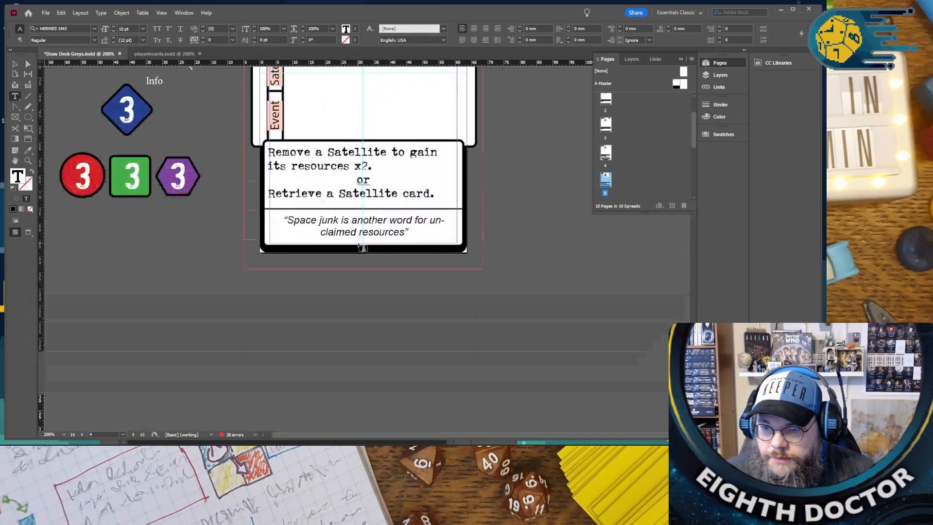
pyautogui.doubleClick(368, 194)
pyautogui.rightClick(368, 194)
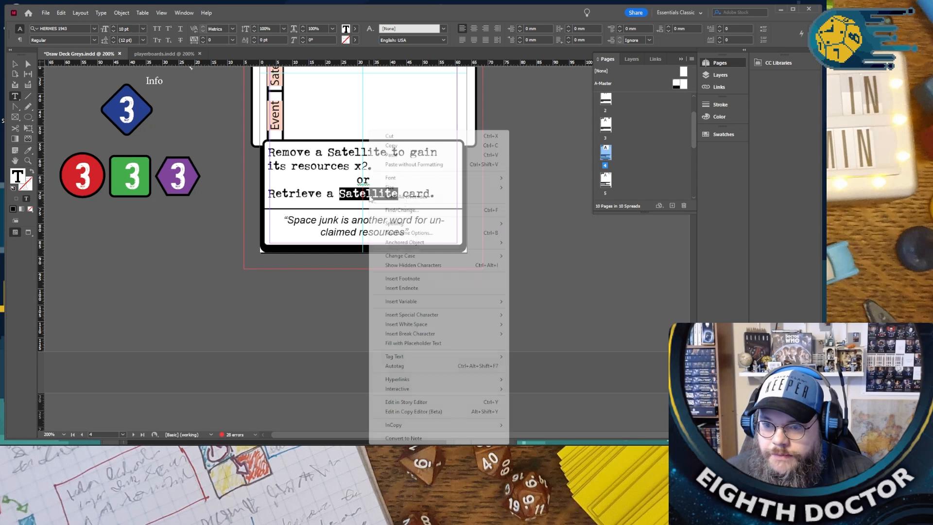
pyautogui.click(413, 164)
# - Copy the grouped Abduction side label from the Abduct Test Subject card on page 3
pyautogui.scroll(8, 403, 183)
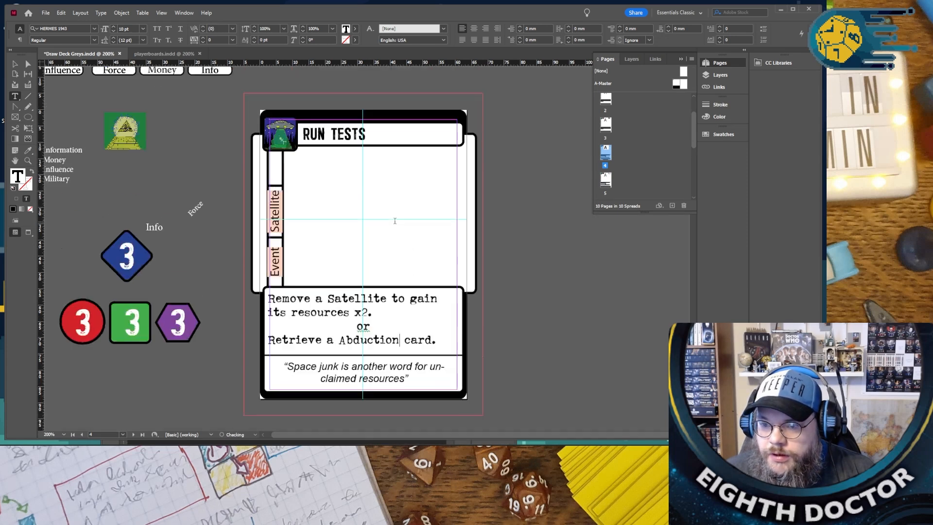
pyautogui.press('Escape')
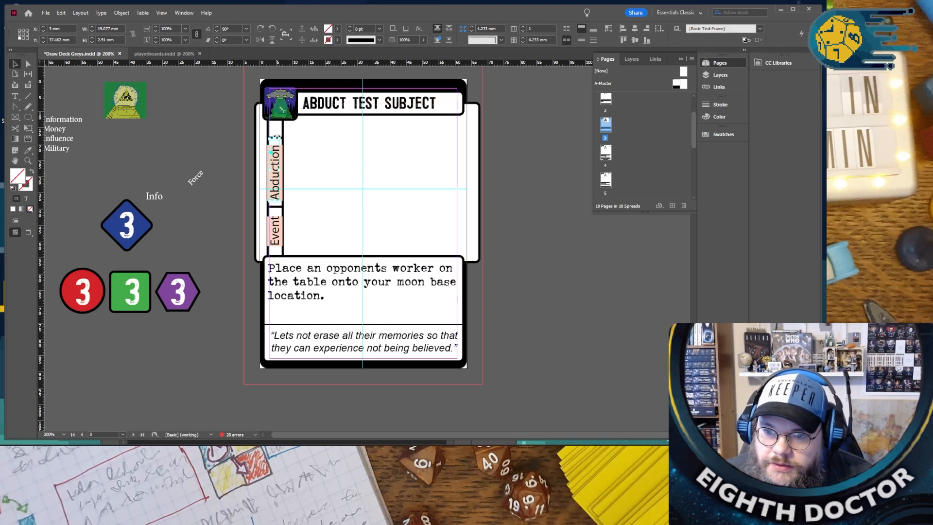
pyautogui.scroll(7, 284, 133)
pyautogui.keyDown('shift'); pyautogui.click(237, 203); pyautogui.keyUp('shift')
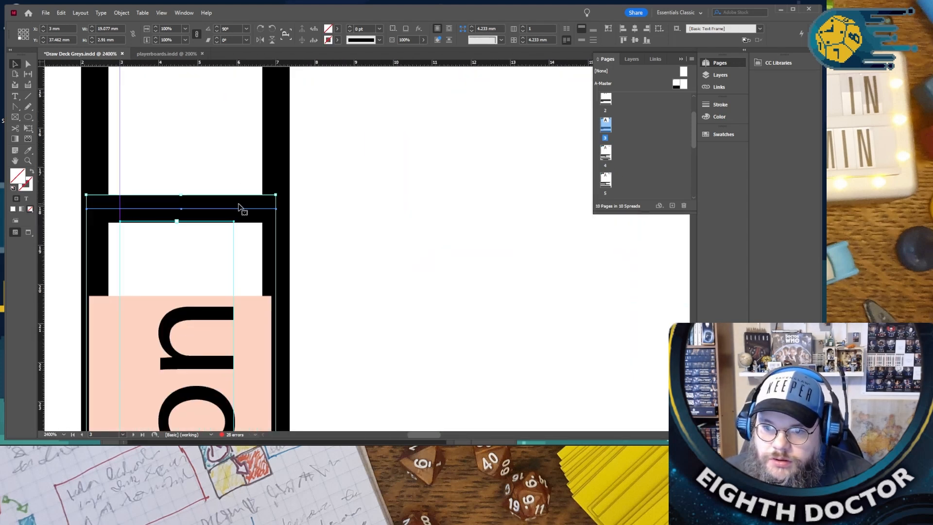
pyautogui.scroll(-7, 284, 266)
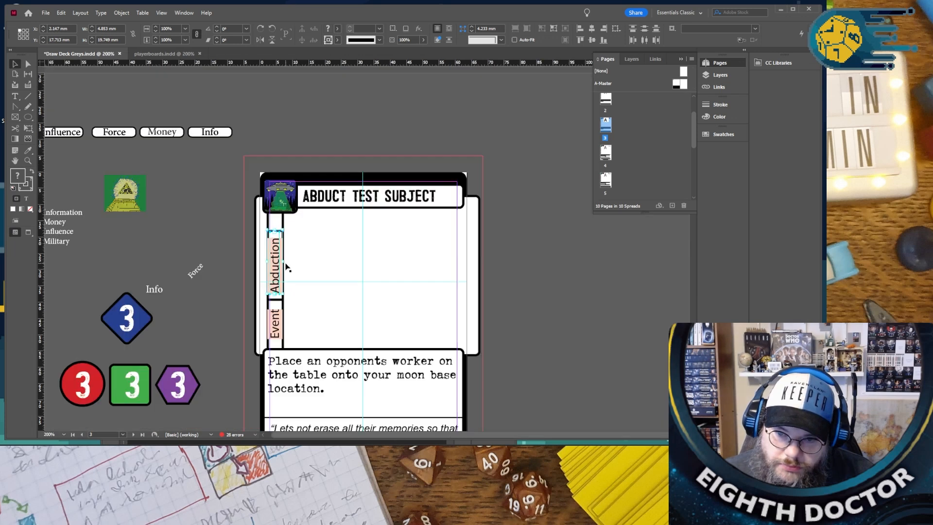
pyautogui.scroll(-12, 285, 270)
pyautogui.scroll(2, 284, 241)
# - Delete the Satellite side label on the Run Tests card and paste the copied Abduction label in its place
pyautogui.click(277, 237)
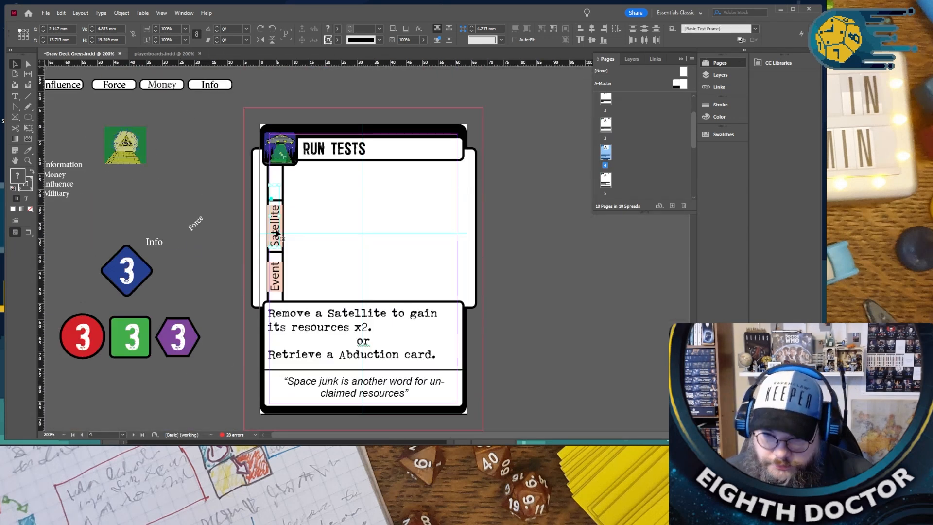
pyautogui.press('Delete')
pyautogui.rightClick(279, 204)
pyautogui.click(294, 213)
pyautogui.scroll(-3, 360, 240)
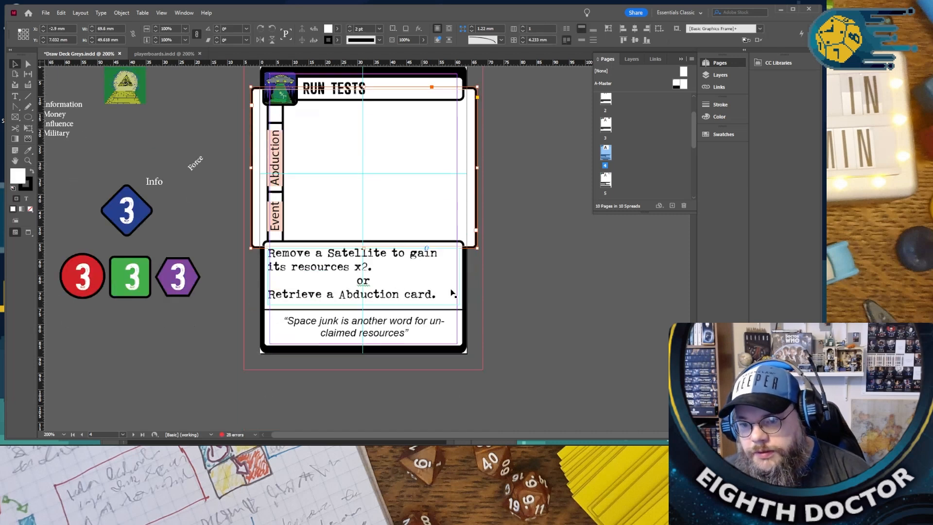
pyautogui.click(538, 289)
# - Review the Run Tests card's rules text and flavour quote at 400% zoom
pyautogui.scroll(-2, 392, 268)
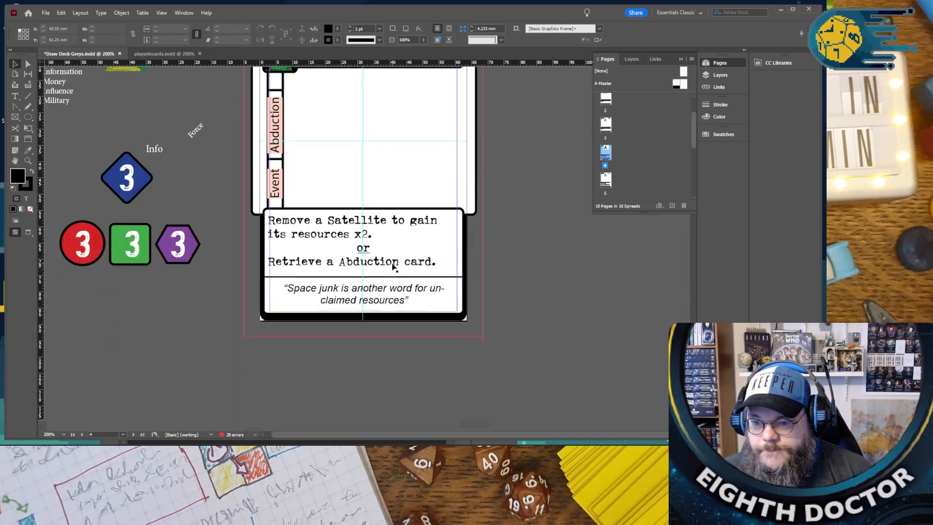
pyautogui.scroll(2, 384, 265)
pyautogui.scroll(1, 273, 221)
pyautogui.scroll(1, 273, 221)
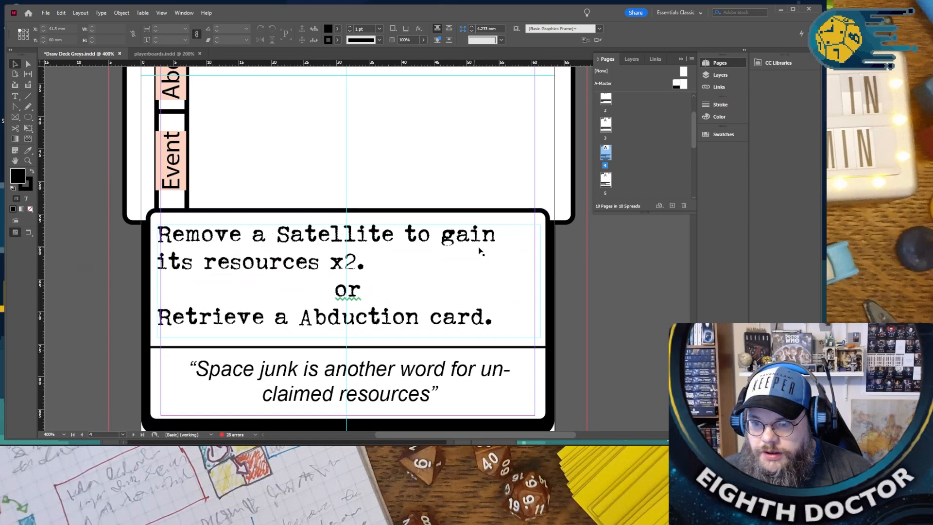
# - Replace "Remove" with "Return" at the start of the Run Tests card's rules text
pyautogui.doubleClick(294, 236)
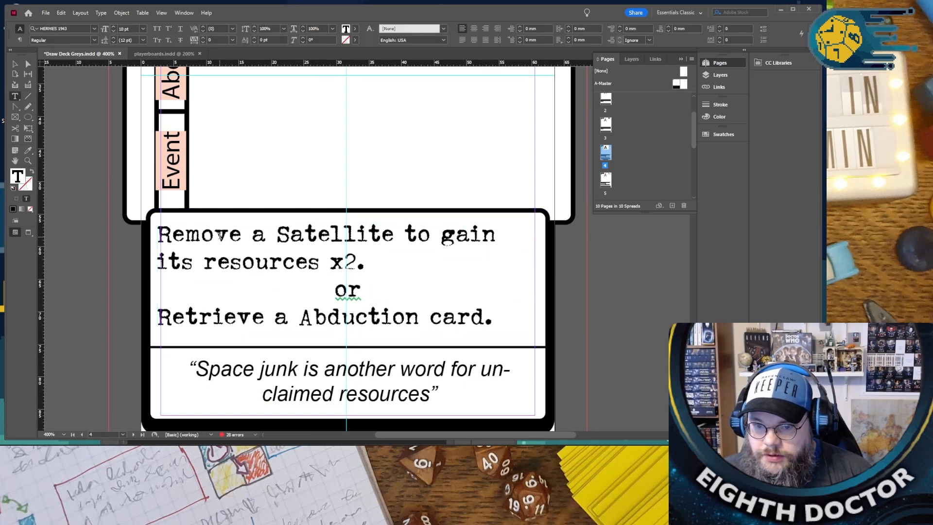
pyautogui.doubleClick(219, 235)
pyautogui.press('BackSpace')
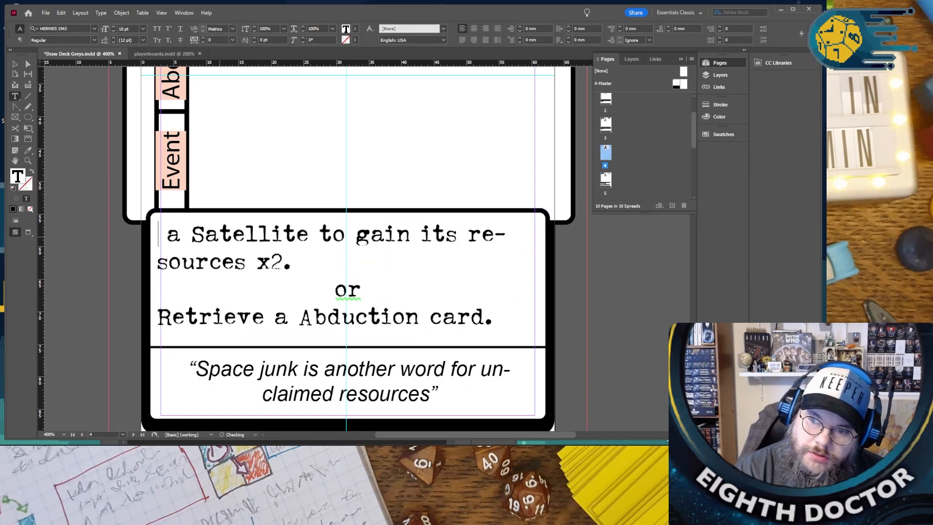
pyautogui.write('Return ')
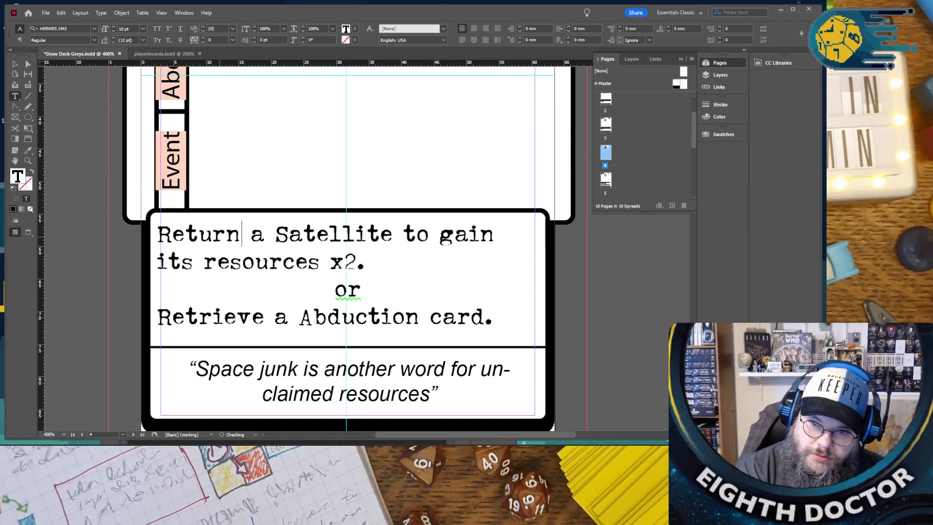
pyautogui.write('an Ad')
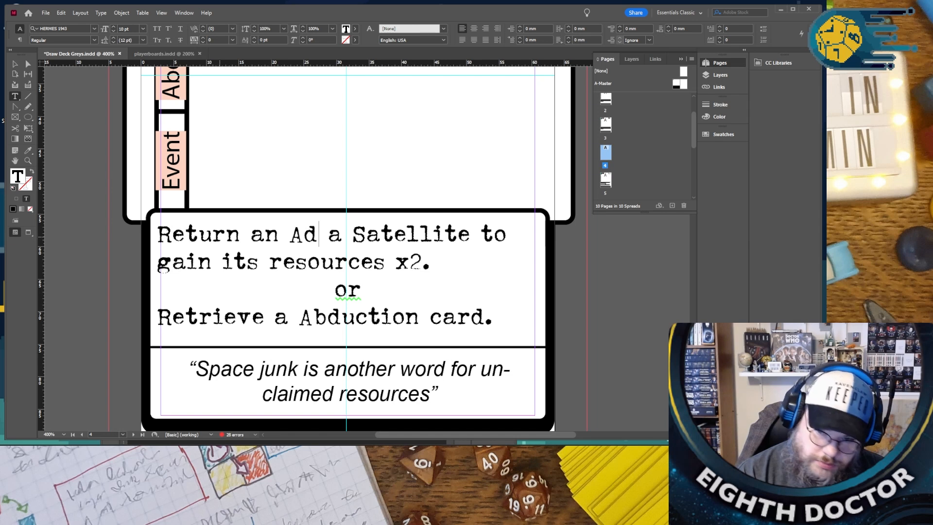
pyautogui.write('buct')
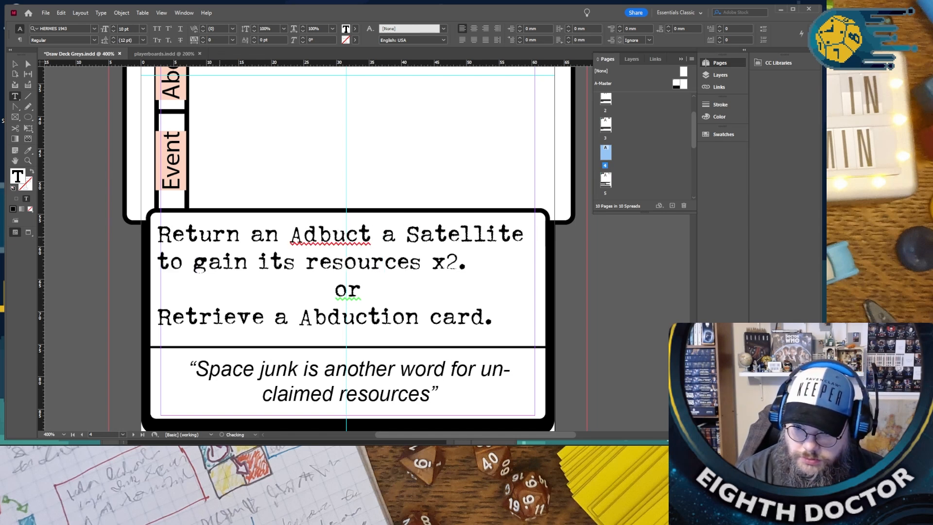
# - Replace "a Satellite" with "an Abducted worker to its owner" in the Run Tests card's first rule
pyautogui.press('BackSpace')
pyautogui.press('BackSpace')
pyautogui.press('BackSpace')
pyautogui.press('BackSpace')
pyautogui.press('BackSpace')
pyautogui.write('bducted worker to its ow')
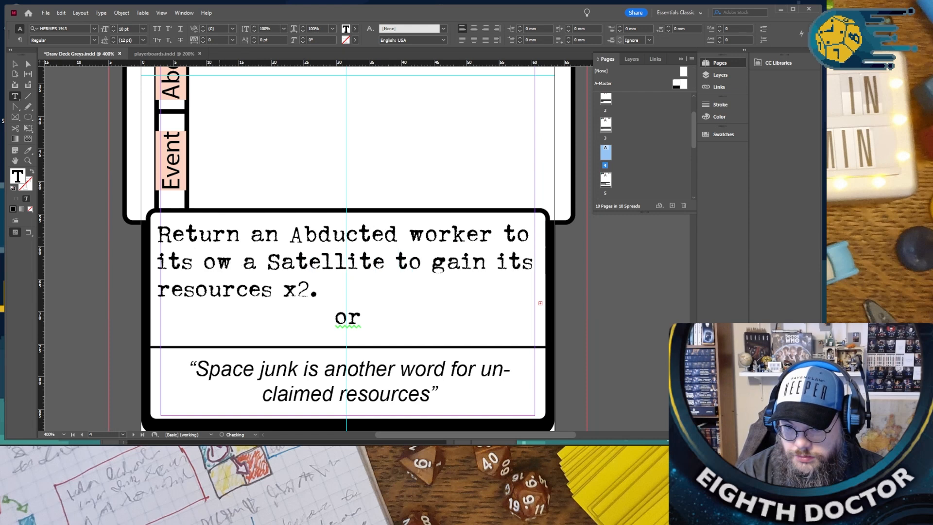
pyautogui.write('ner')
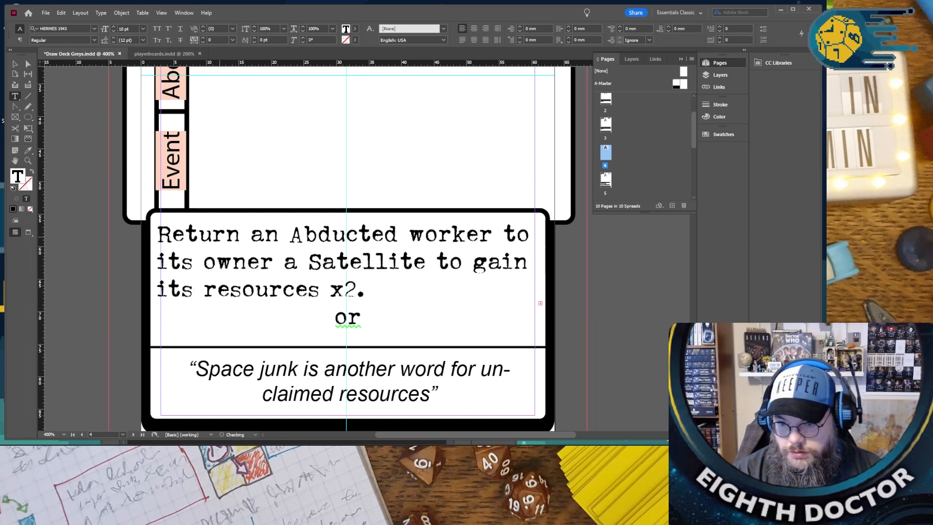
pyautogui.moveTo(275, 262); pyautogui.dragTo(427, 262)
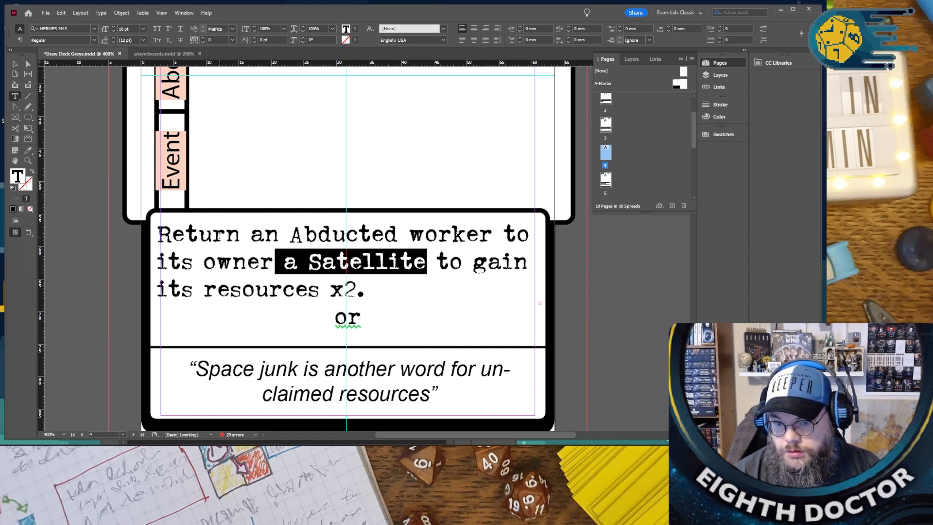
pyautogui.press('BackSpace')
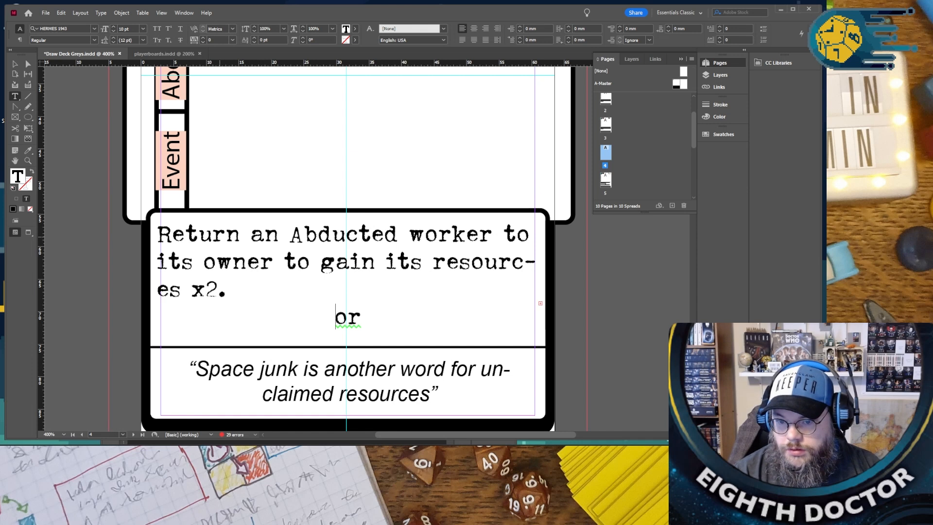
# - Set the leading of all the Run Tests card's rules text to 10 pt
pyautogui.hotkey('ctrl', 'a')
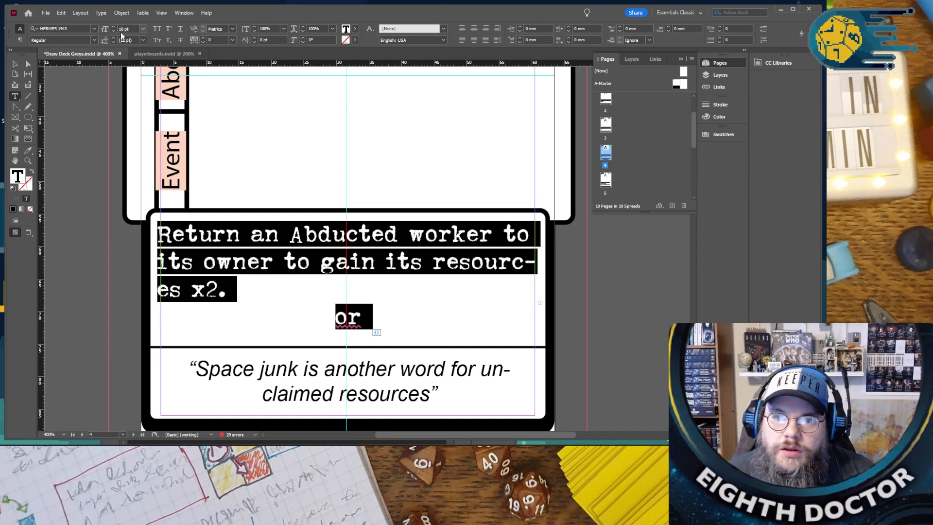
pyautogui.click(113, 42)
pyautogui.click(112, 42)
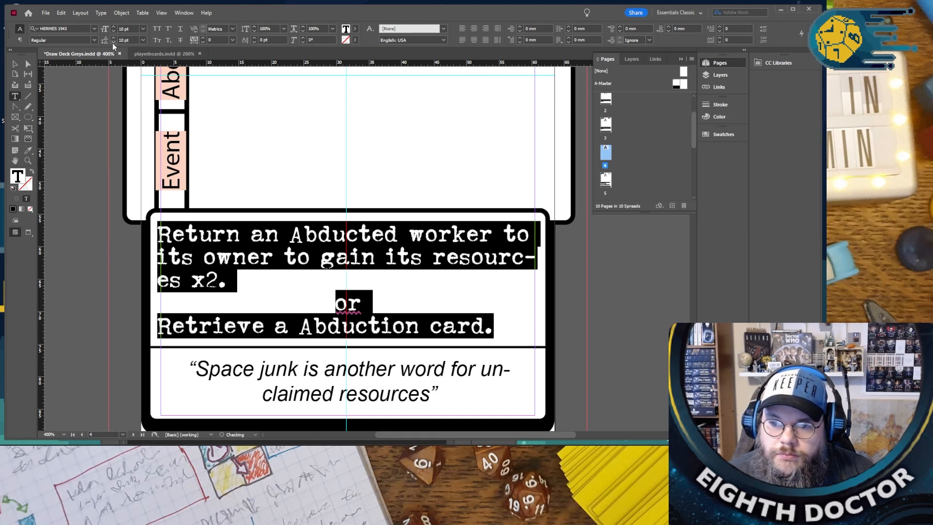
pyautogui.click(75, 239)
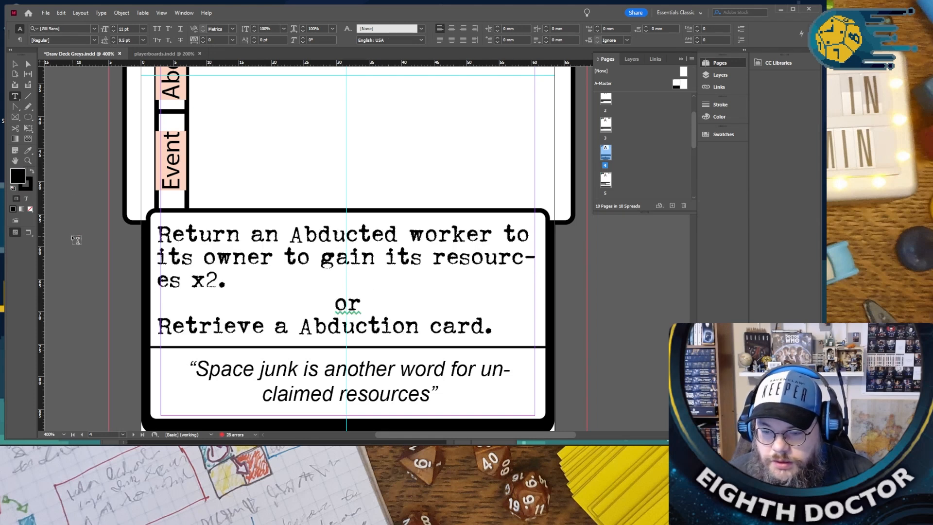
pyautogui.click(353, 288)
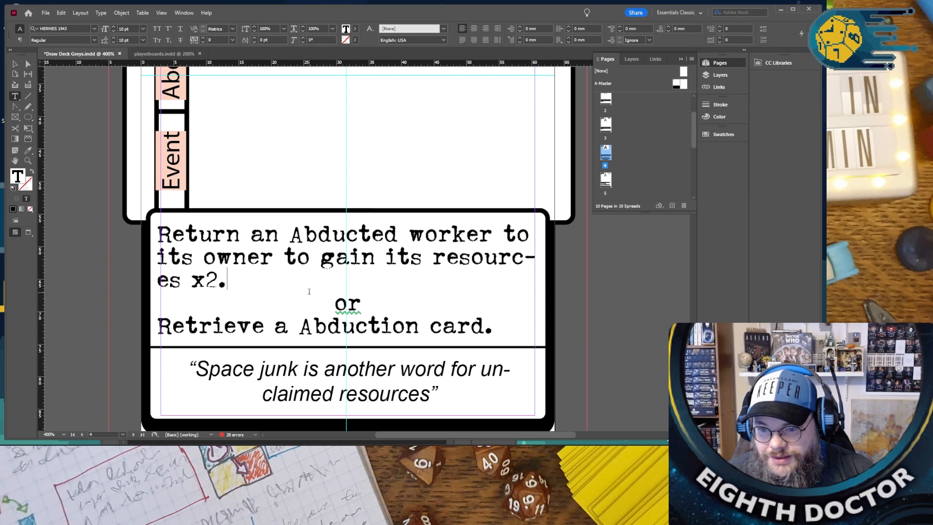
# - Copy the "Lets not erase all their memories" quote from the page 3 card over the Run Tests card's space junk quote
pyautogui.hotkey('ctrl', '-')
pyautogui.hotkey('ctrl', '-')
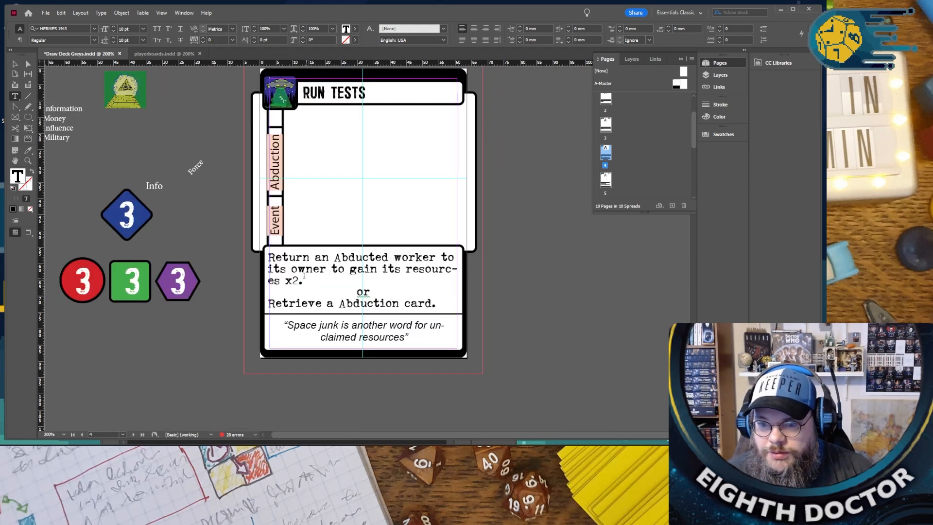
pyautogui.scroll(3, 420, 256)
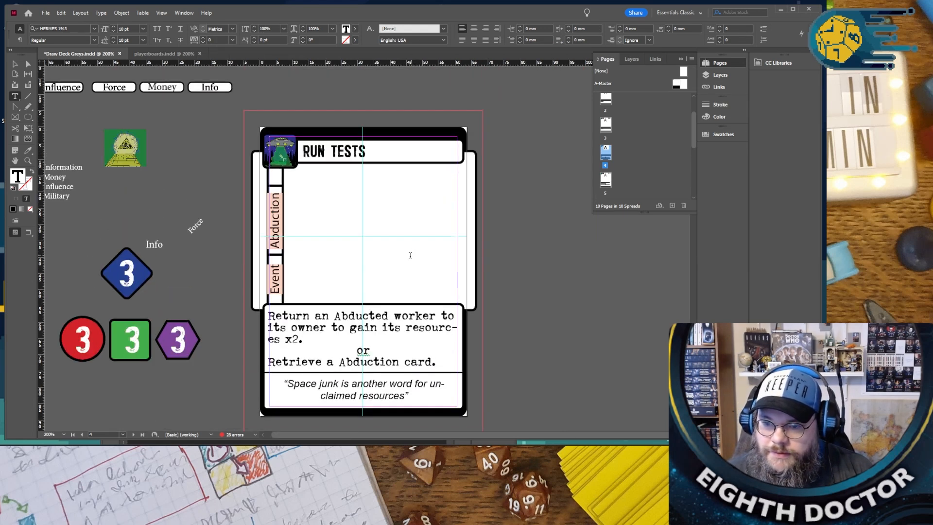
pyautogui.scroll(5, 413, 253)
pyautogui.scroll(-6, 403, 263)
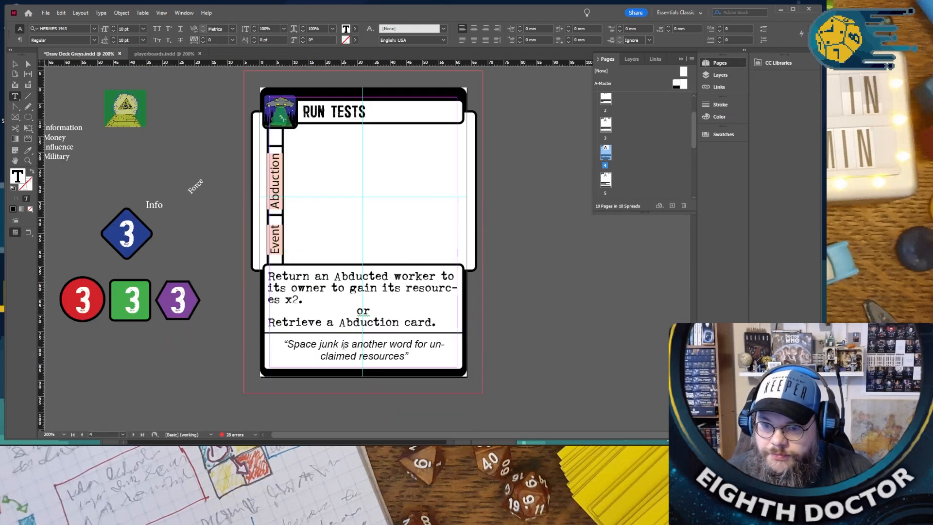
pyautogui.scroll(3, 345, 347)
pyautogui.scroll(-2, 314, 342)
pyautogui.scroll(7, 311, 335)
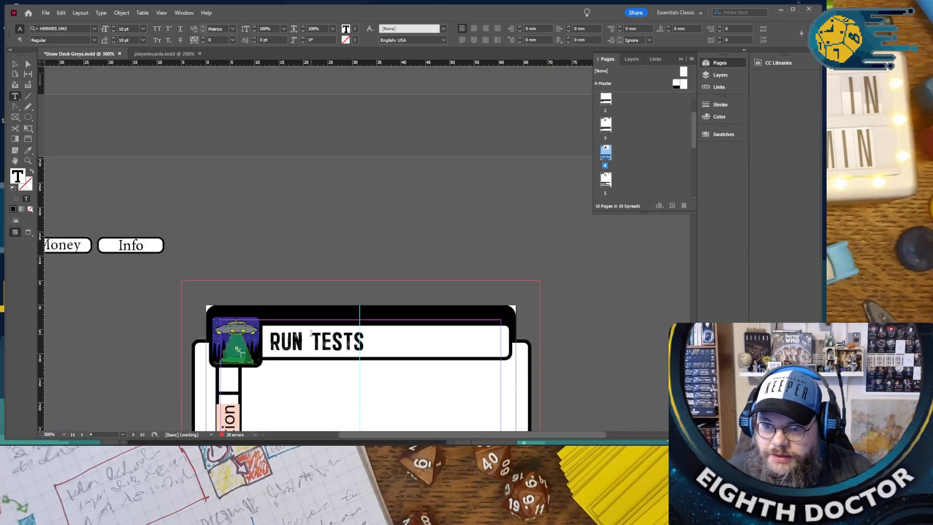
pyautogui.scroll(10, 311, 333)
pyautogui.moveTo(229, 219); pyautogui.dragTo(500, 238)
pyautogui.hotkey('ctrl', 'c')
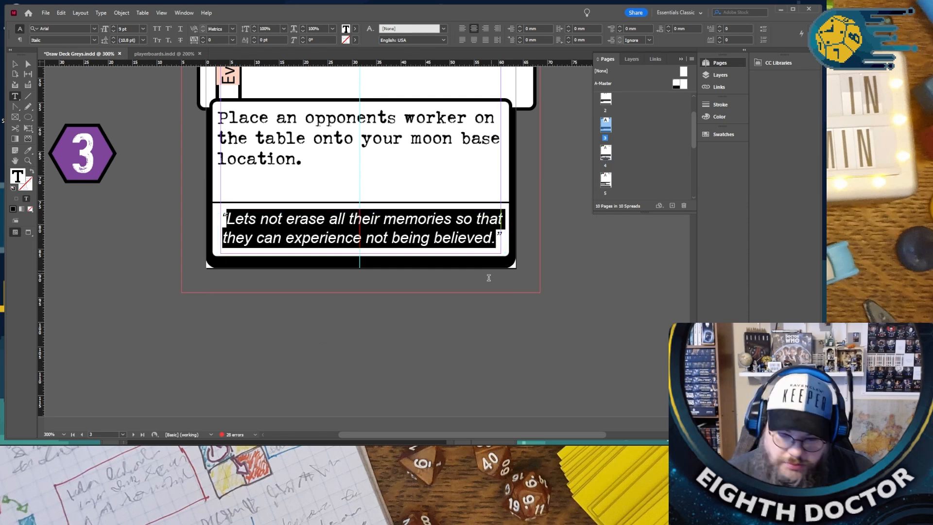
pyautogui.scroll(-10, 467, 291)
pyautogui.moveTo(421, 358); pyautogui.dragTo(241, 334)
pyautogui.hotkey('ctrl', 'v')
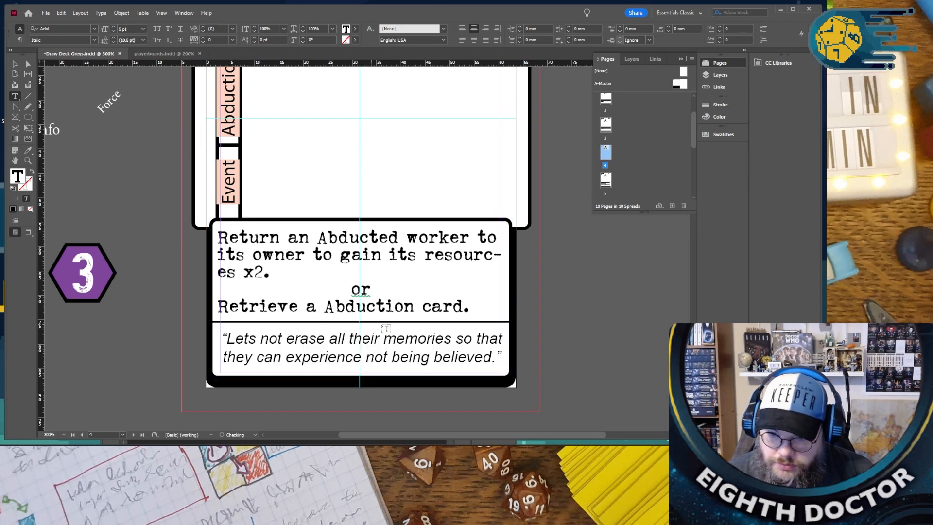
# - Replace the page 3 card's flavour quote with "Well whos camping alone today, ah that looks like a Tod, lets call him Tod."
pyautogui.scroll(10, 382, 327)
pyautogui.scroll(6, 382, 328)
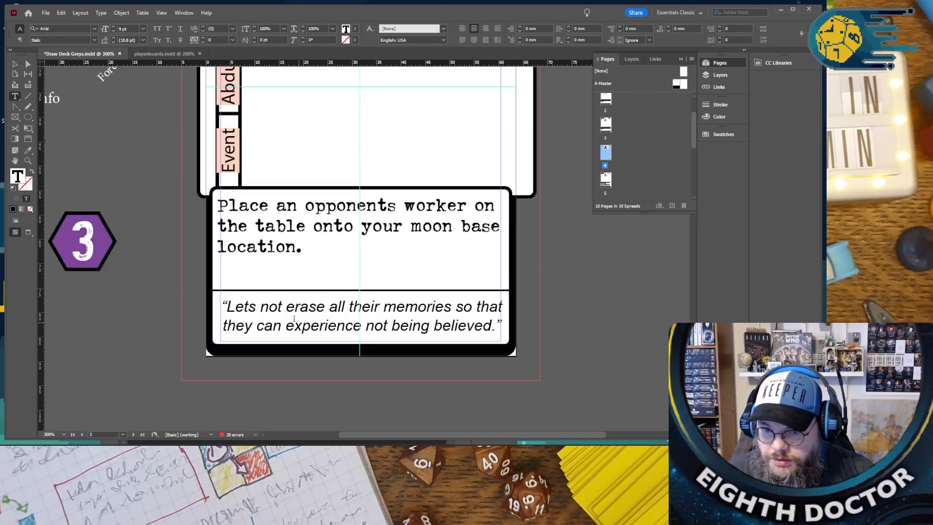
pyautogui.moveTo(230, 306); pyautogui.dragTo(495, 320)
pyautogui.press('BackSpace')
pyautogui.press('BackSpace')
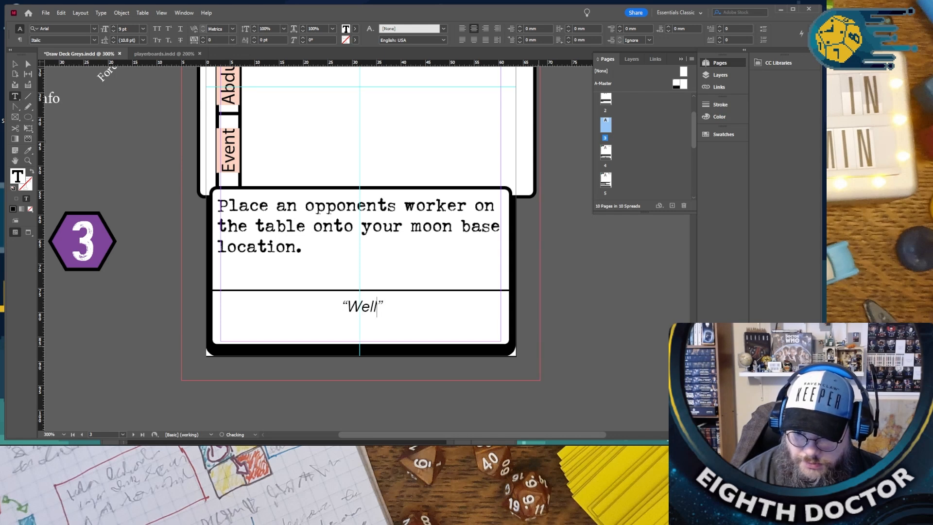
pyautogui.write('Well whos camping alone')
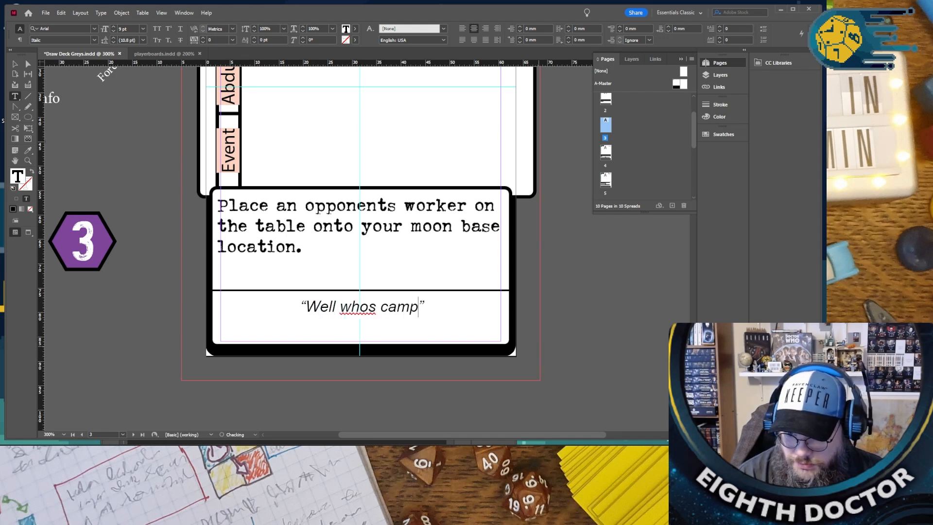
pyautogui.write(' today')
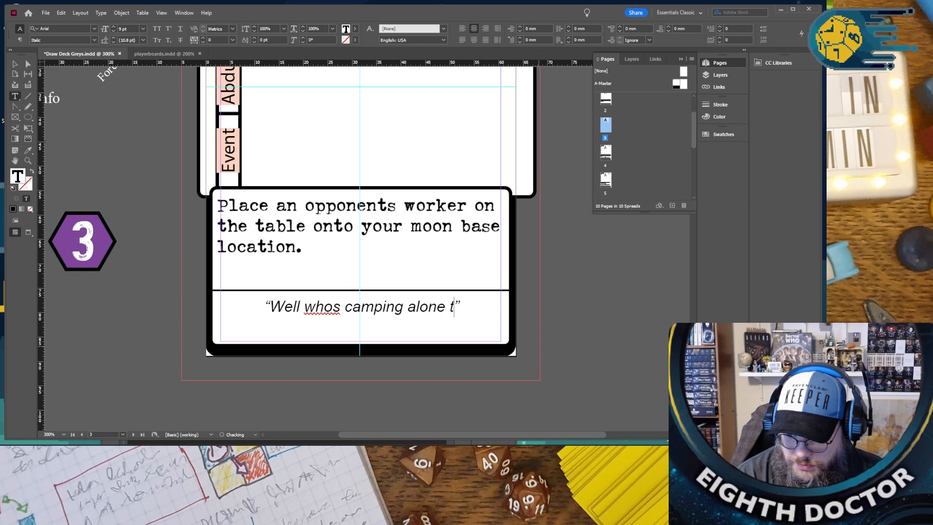
pyautogui.write(', ah ')
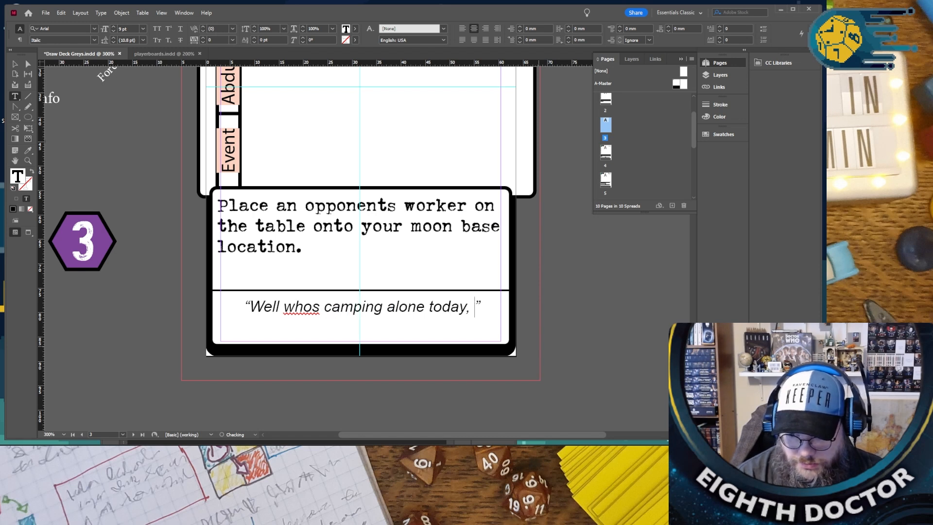
pyautogui.write('that loo')
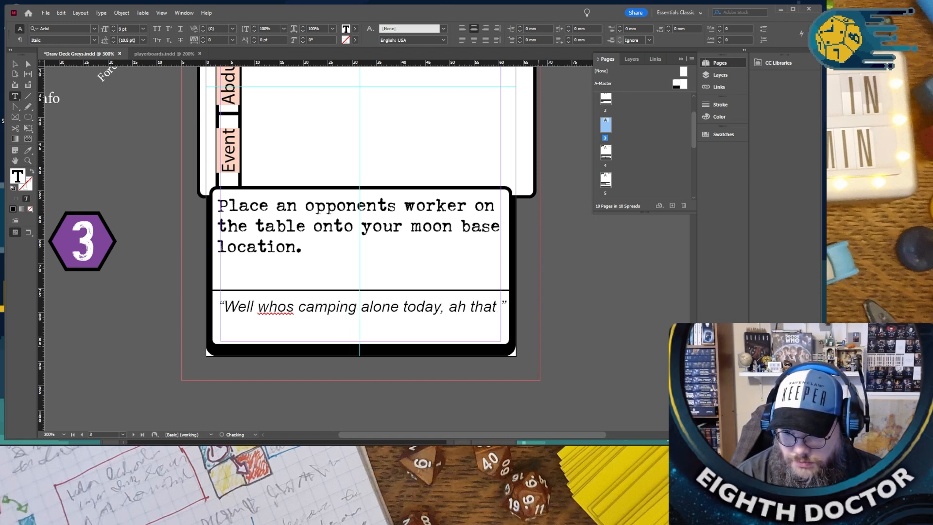
pyautogui.write('ks like a Tod')
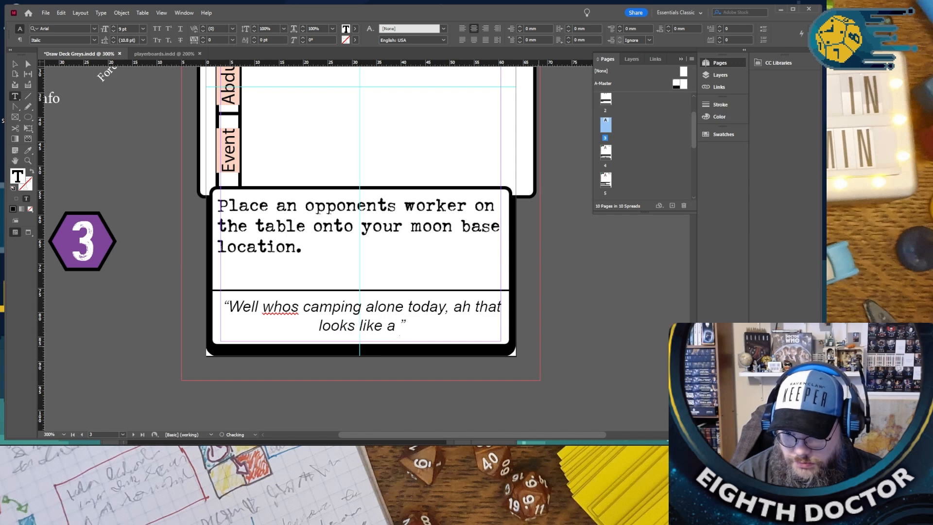
pyautogui.write(', ')
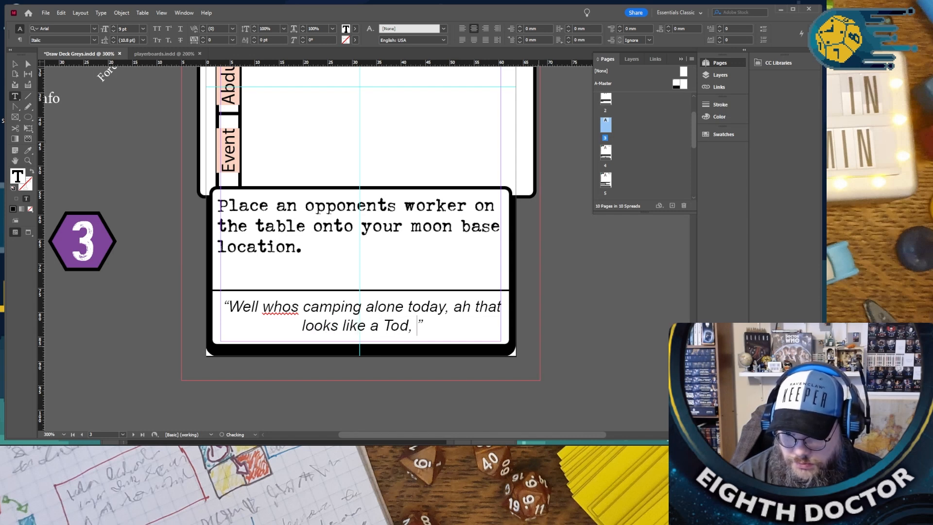
pyautogui.write('lets call')
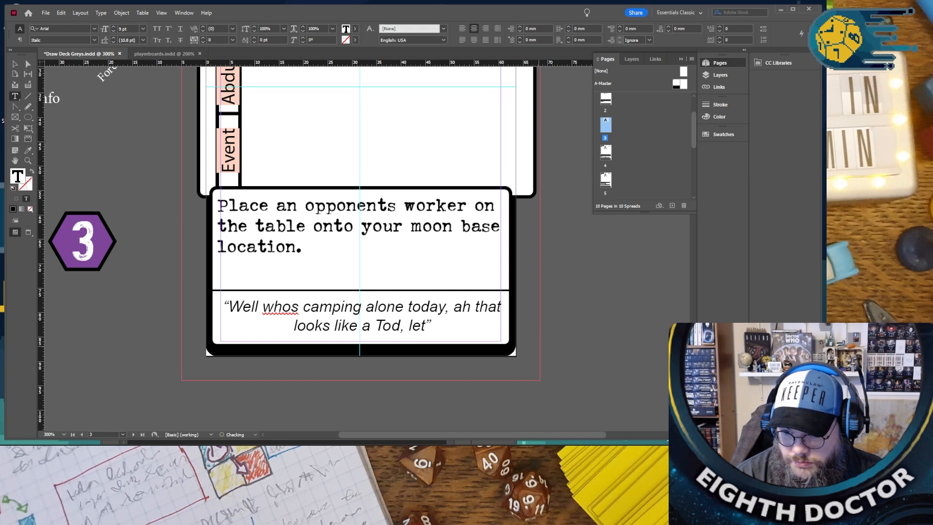
pyautogui.write(' him ')
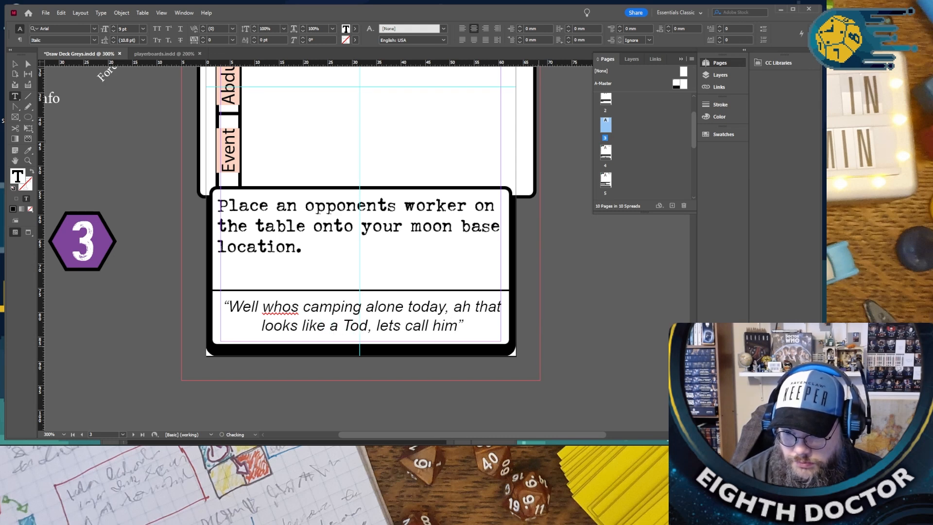
pyautogui.write('Tod/')
pyautogui.press('BackSpace')
pyautogui.write('.')
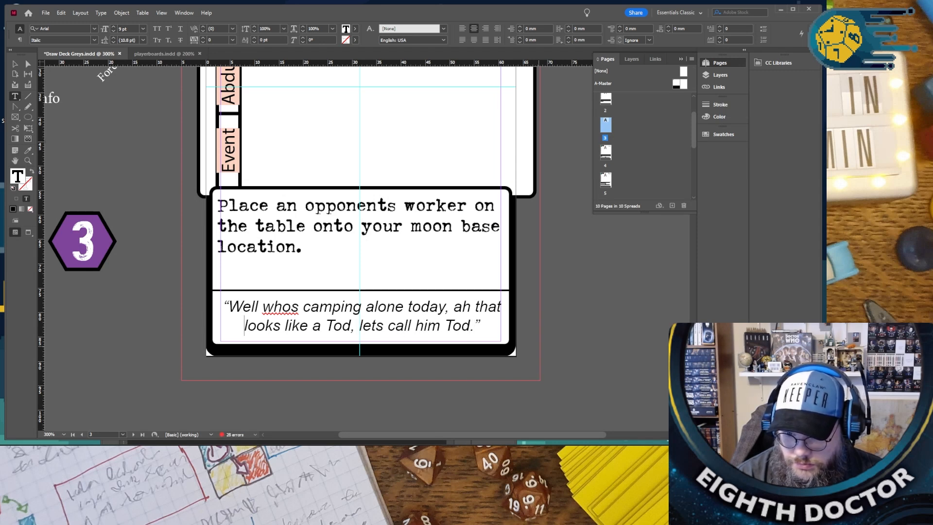
pyautogui.write('one')
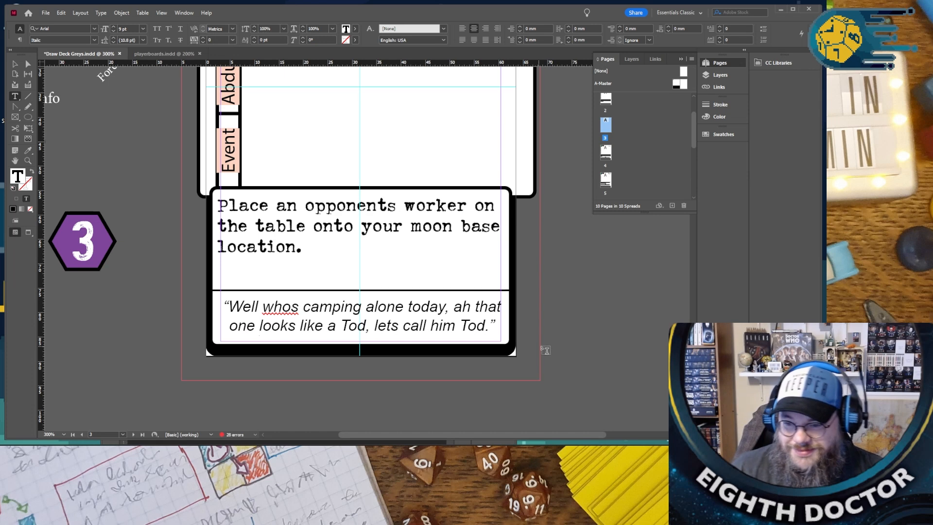
# - Insert "one" before "looks" and correct "whos" to "who's" in the page 3 card's flavour quote
pyautogui.click(294, 306)
pyautogui.write("'")
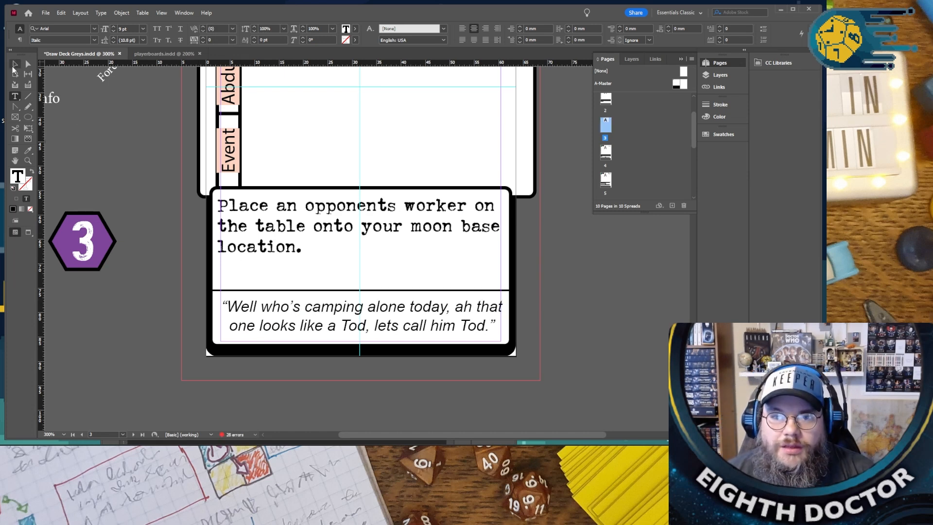
# - Copy the camping quote from the page 3 card over the flavour quote on the Abduct Test Subject card on page 2
pyautogui.hotkey('ctrl', 'a')
pyautogui.hotkey('ctrl', 'c')
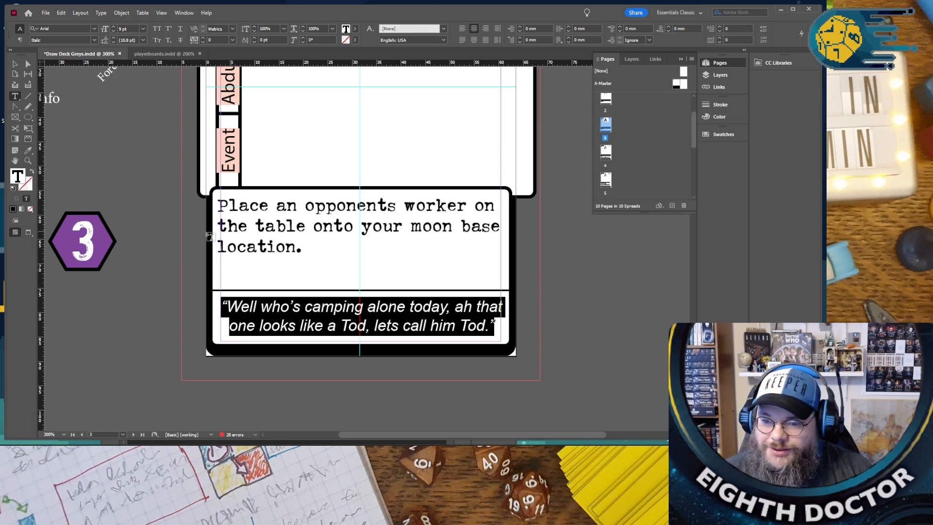
pyautogui.scroll(10, 183, 214)
pyautogui.scroll(2, 183, 214)
pyautogui.tripleClick(258, 201)
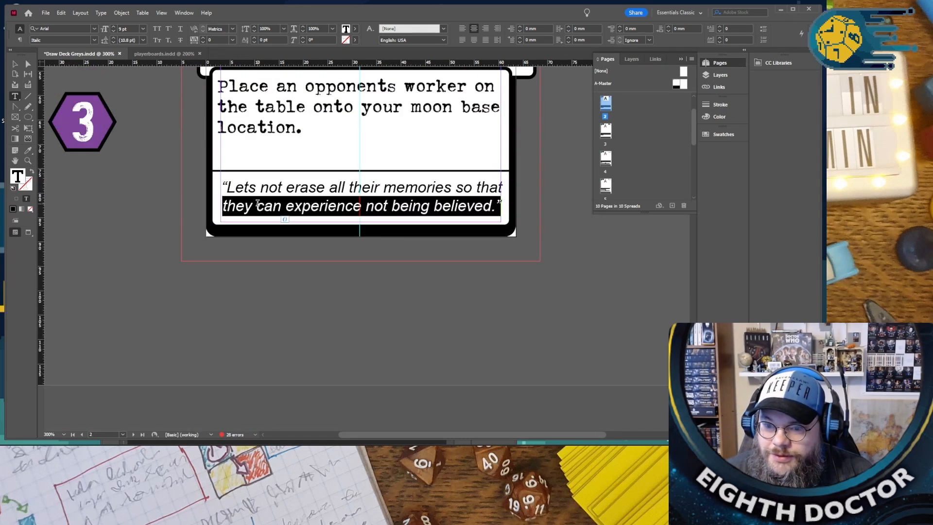
pyautogui.click(258, 202)
pyautogui.hotkey('ctrl', 'v')
pyautogui.scroll(10, 257, 201)
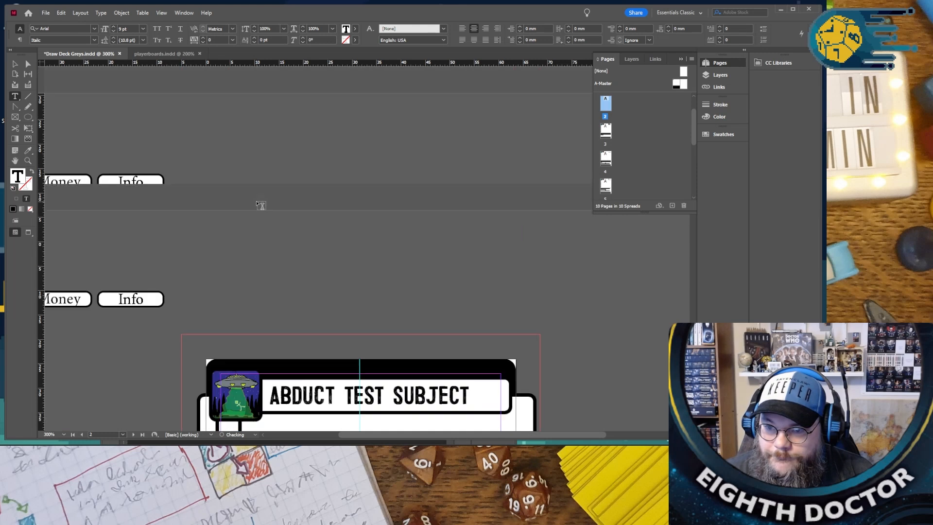
# - Replace the flavour quote on the page 1 Abduct Test Subject card with the copied camping quote about Tod
pyautogui.tripleClick(257, 209)
pyautogui.click(258, 209)
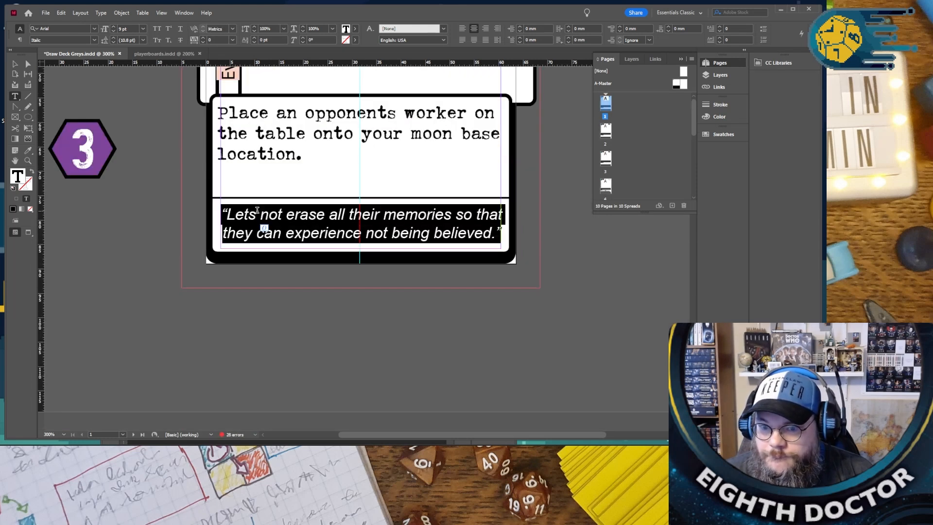
pyautogui.hotkey('ctrl', 'v')
# - Reword the page 4 card's flavour quote by changing "their" to "Tod's" and "they" to "he"
pyautogui.scroll(3, 253, 204)
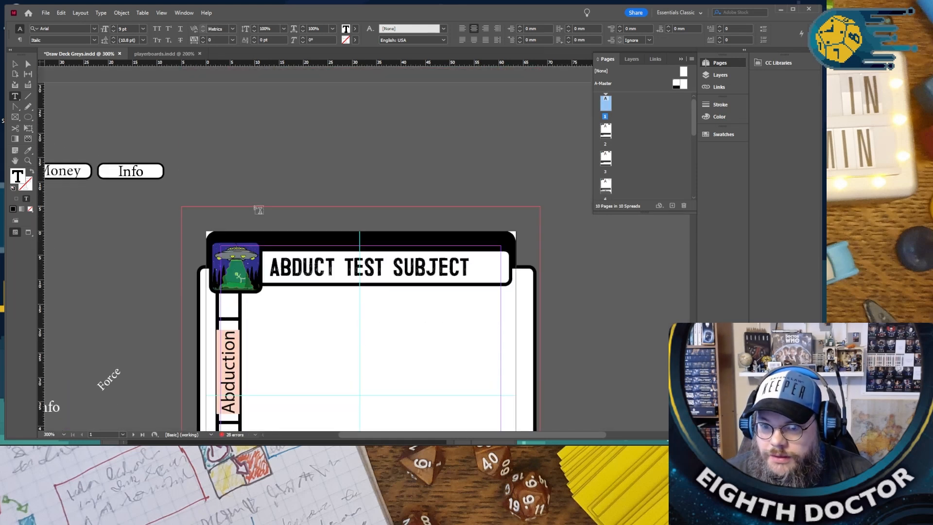
pyautogui.scroll(-20, 253, 205)
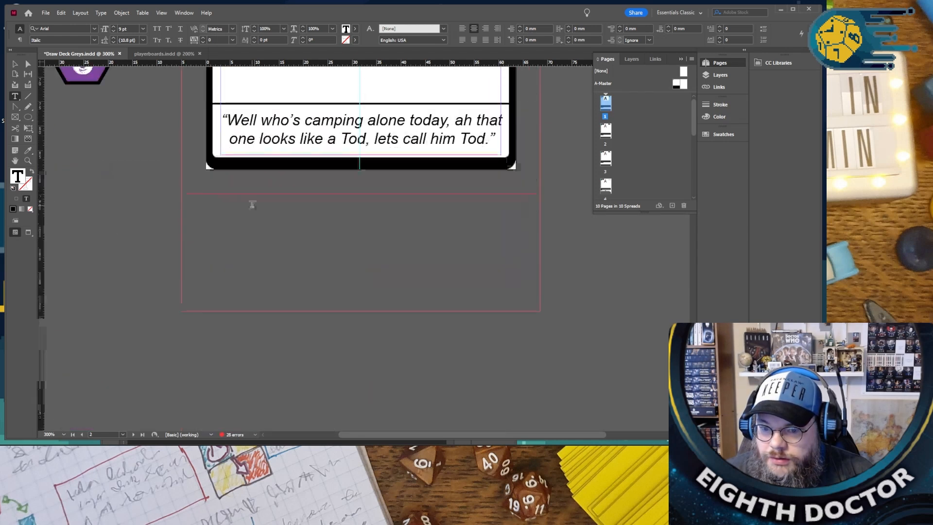
pyautogui.scroll(-15, 253, 209)
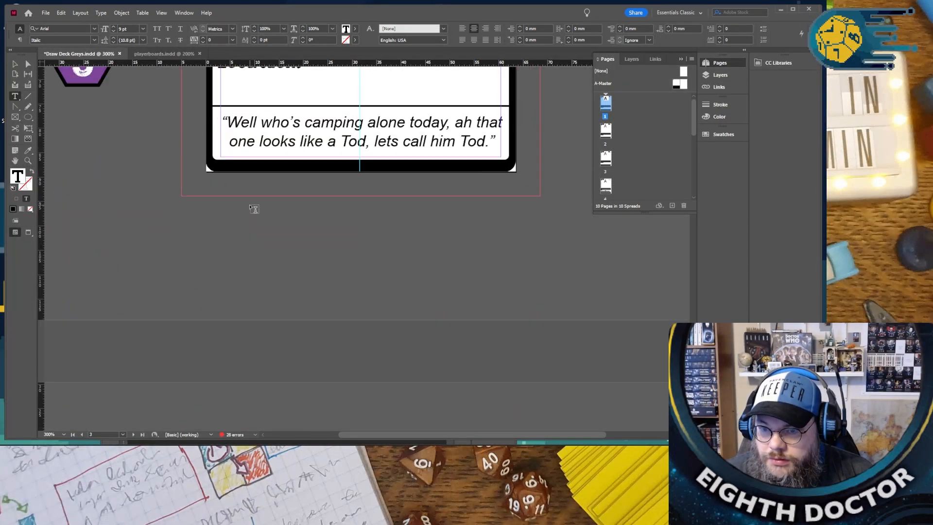
pyautogui.scroll(-8, 253, 209)
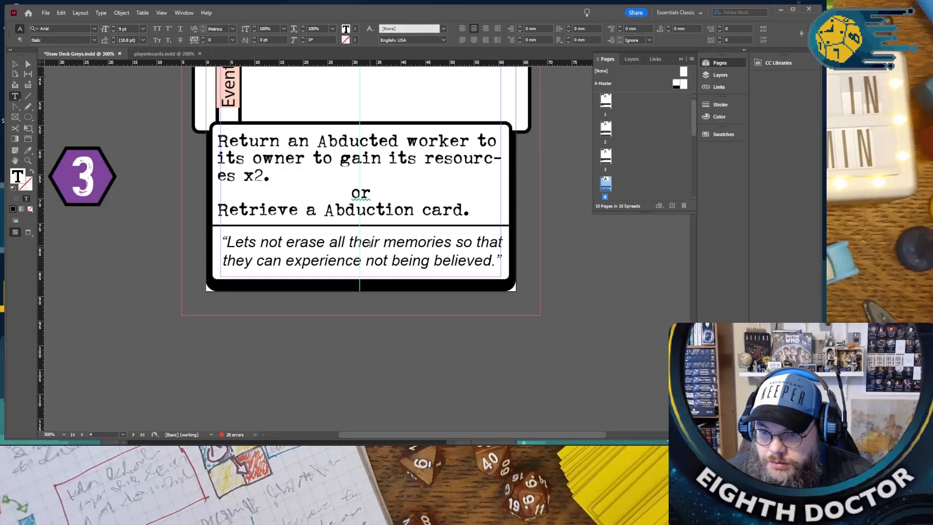
pyautogui.doubleClick(368, 243)
pyautogui.write("Tod's")
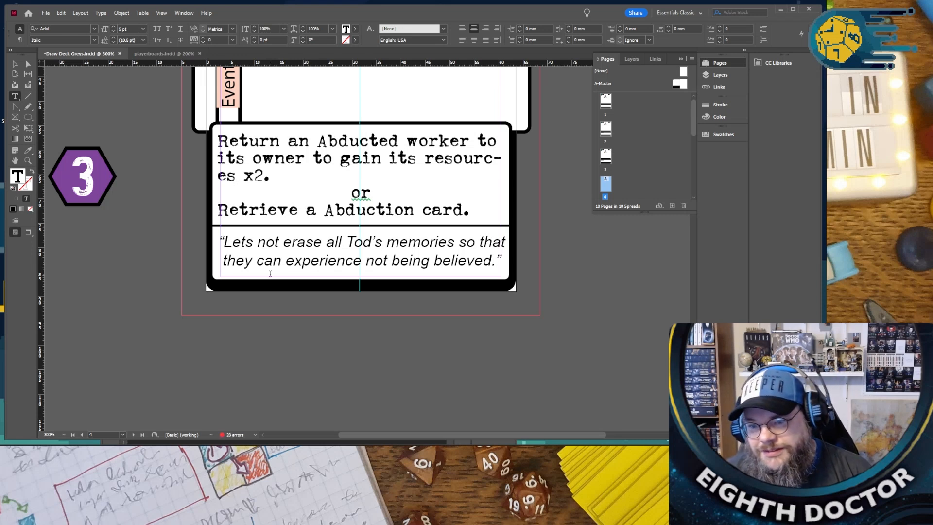
pyautogui.doubleClick(232, 260)
pyautogui.write('he')
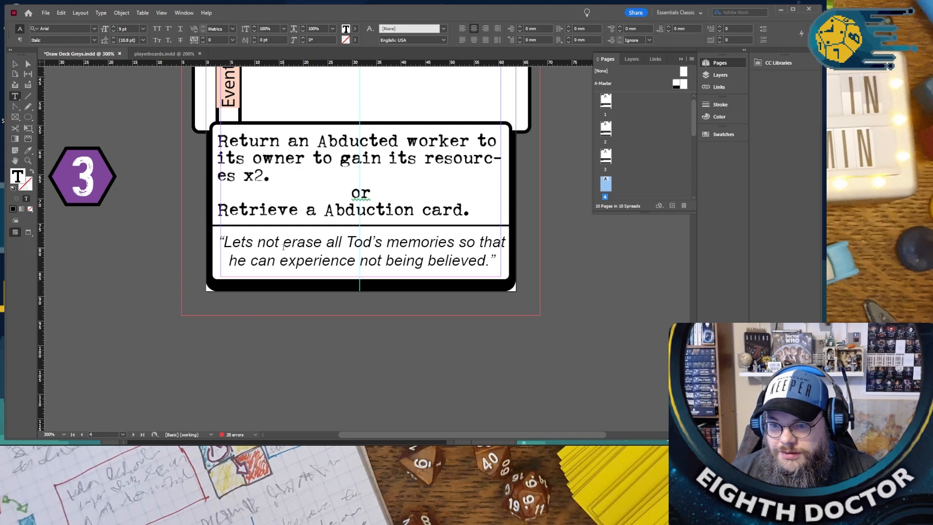
# - Duplicate the Run Tests card spread on page 4 and delete the outdated copy on page 6
pyautogui.scroll(-10, 284, 247)
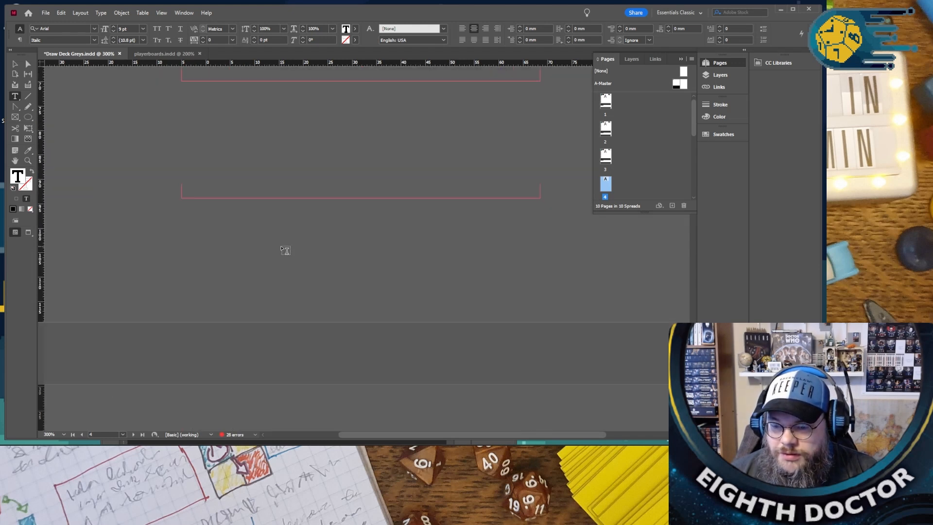
pyautogui.scroll(10, 285, 250)
pyautogui.scroll(-3, 280, 244)
pyautogui.click(587, 185)
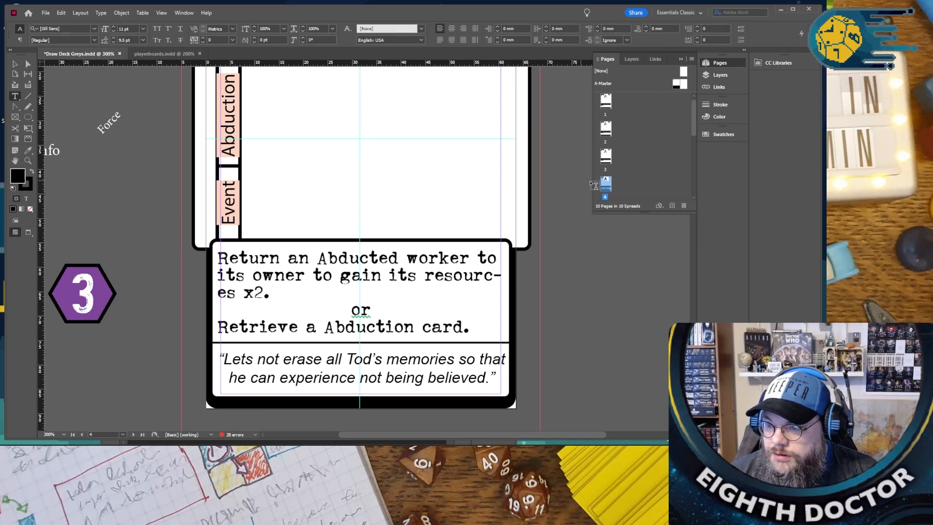
pyautogui.rightClick(606, 184)
pyautogui.click(632, 209)
pyautogui.scroll(-1, 616, 177)
pyautogui.click(612, 166)
pyautogui.click(681, 206)
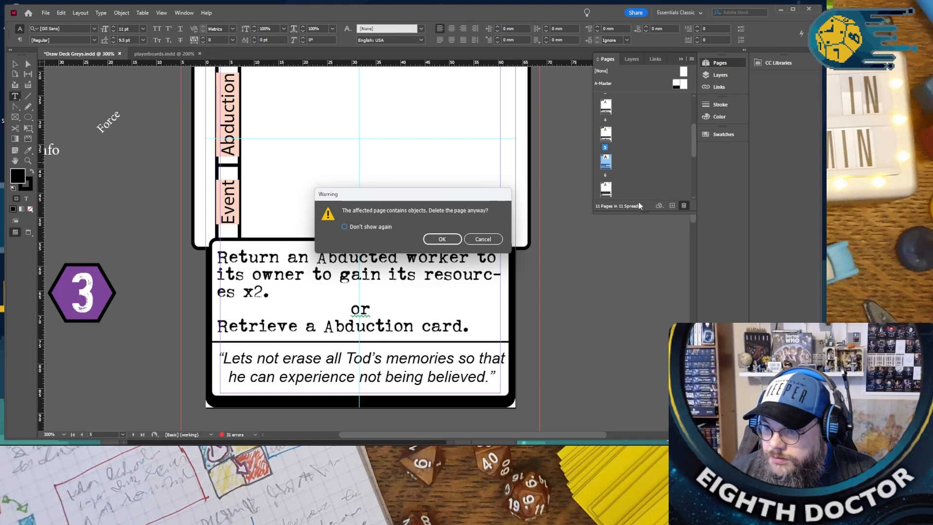
pyautogui.click(444, 240)
# - Review the Abduct Test Subject and Run Tests cards across the first pages, ending at the Reusable Rockets card
pyautogui.scroll(15, 451, 243)
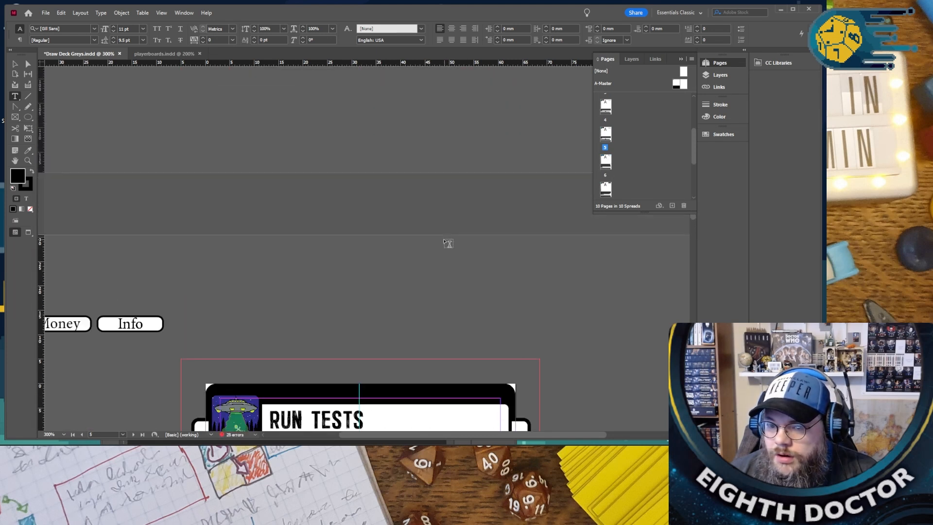
pyautogui.scroll(15, 437, 238)
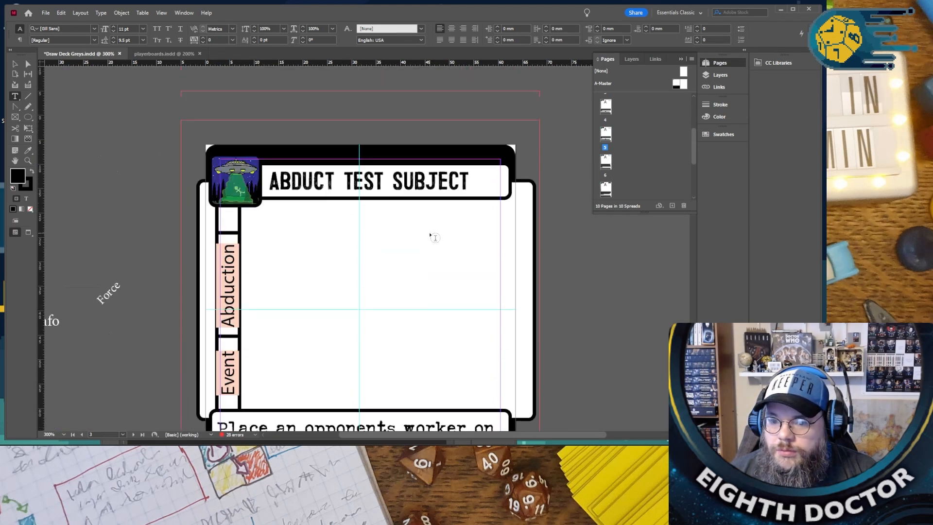
pyautogui.scroll(15, 424, 228)
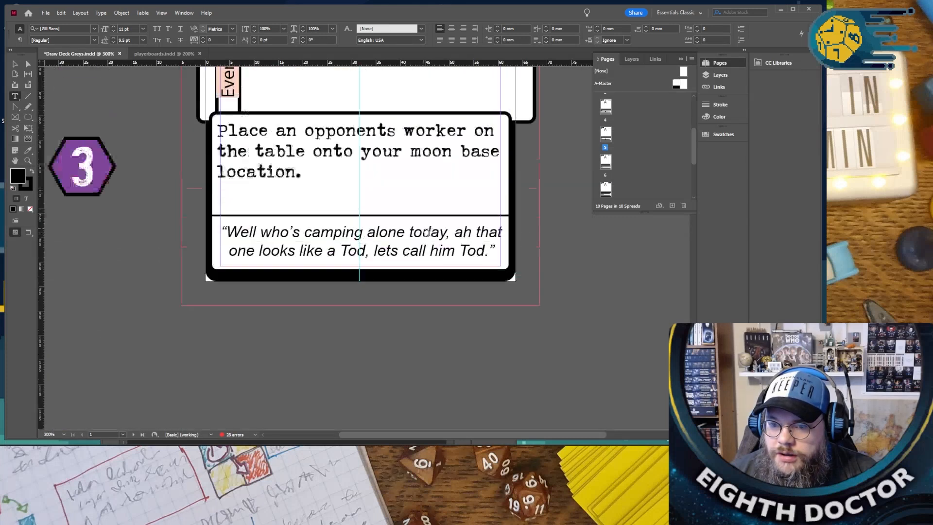
pyautogui.scroll(-15, 423, 231)
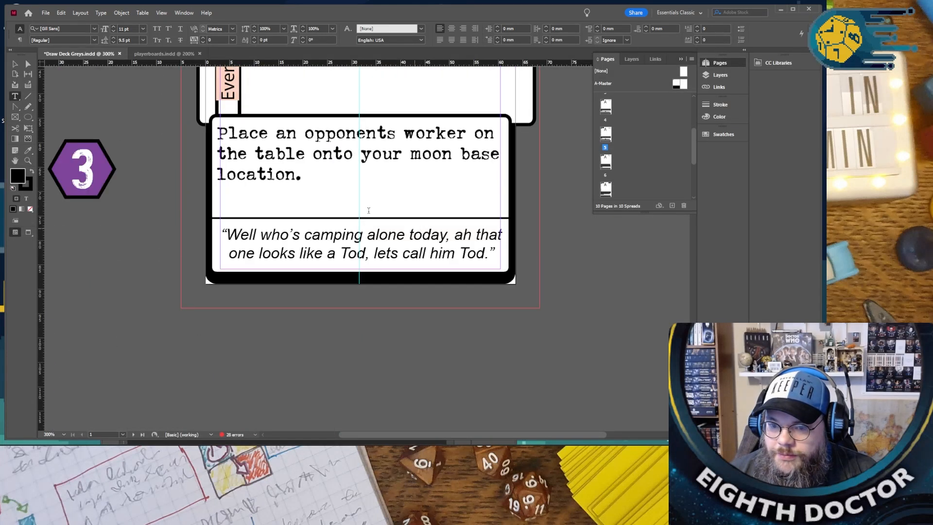
pyautogui.scroll(-15, 348, 214)
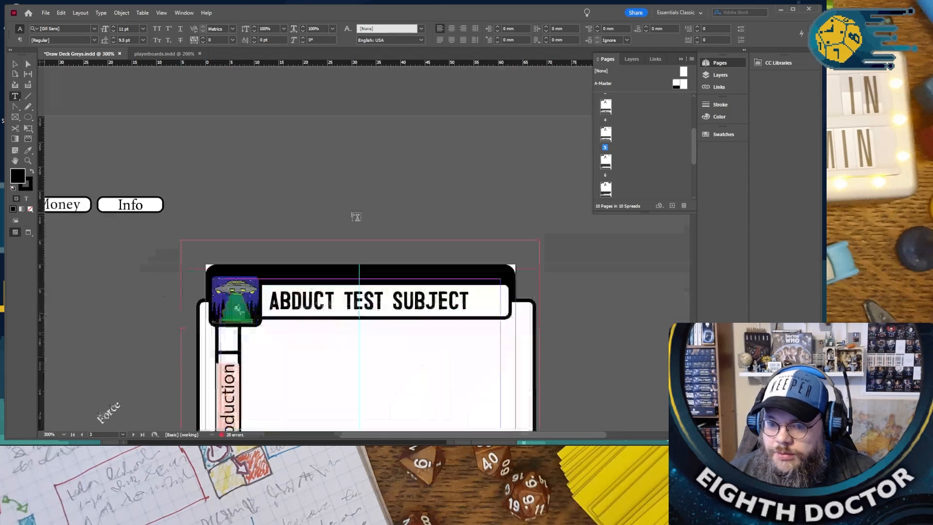
pyautogui.scroll(-15, 348, 214)
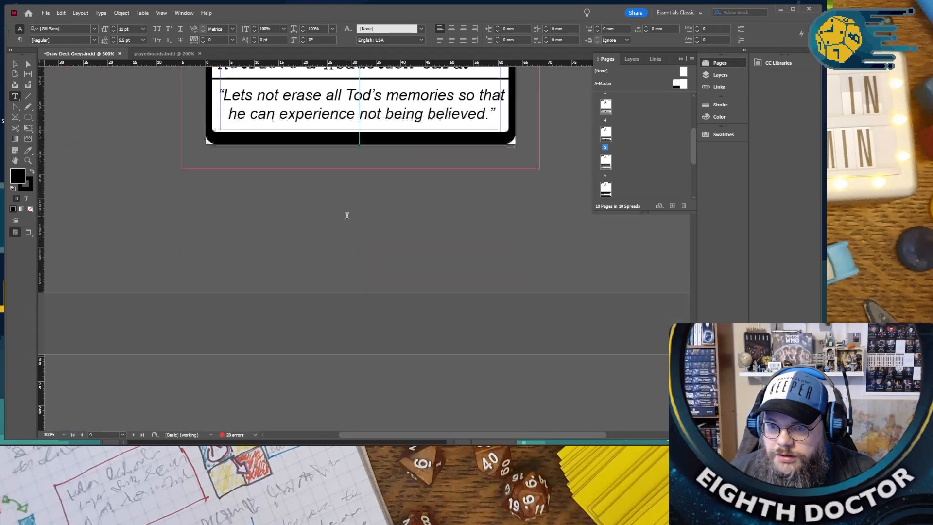
pyautogui.scroll(-15, 345, 217)
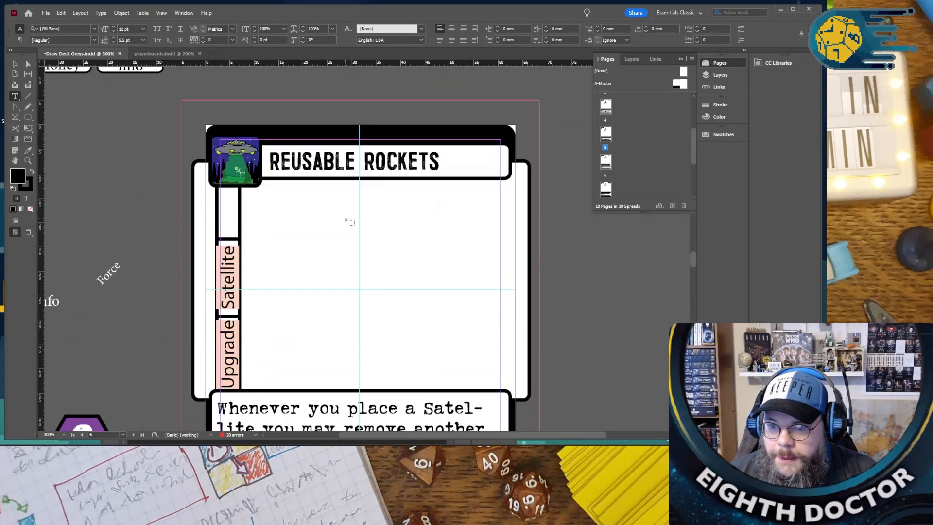
pyautogui.scroll(8, 348, 218)
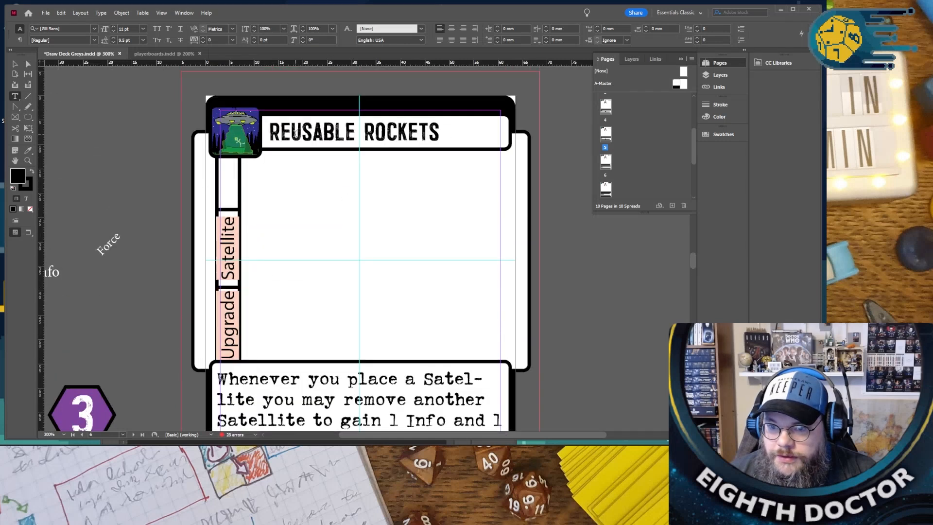
# - Replace the Reusable Rockets title on the page 6 card with "INCERT PROBES"
pyautogui.tripleClick(296, 134)
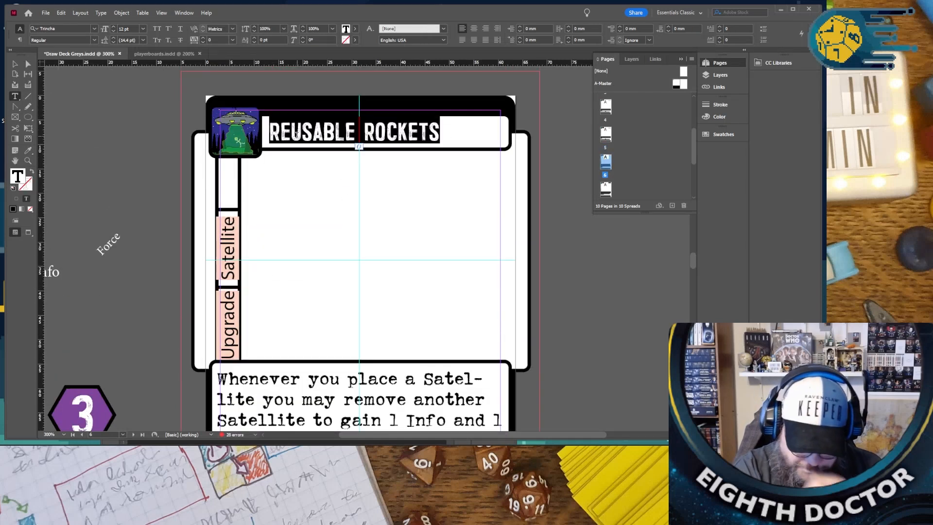
pyautogui.write('IN')
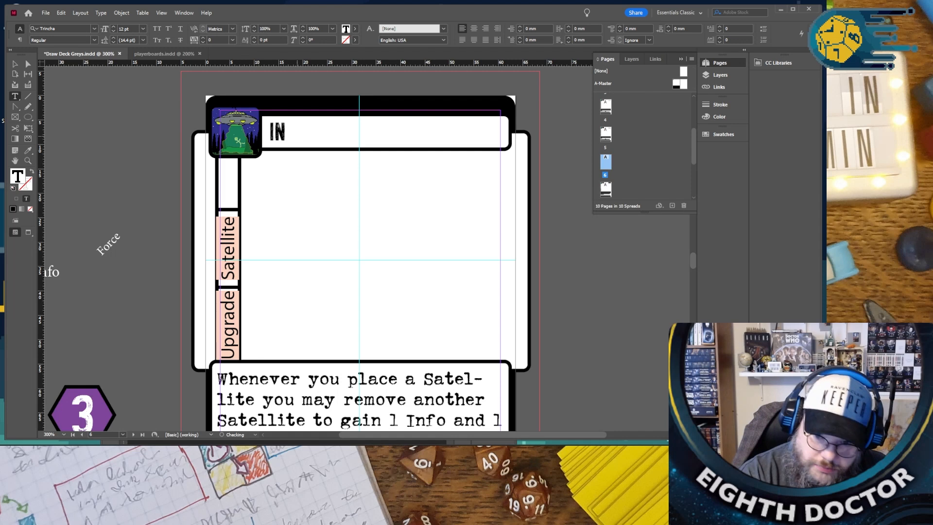
pyautogui.write('CERT')
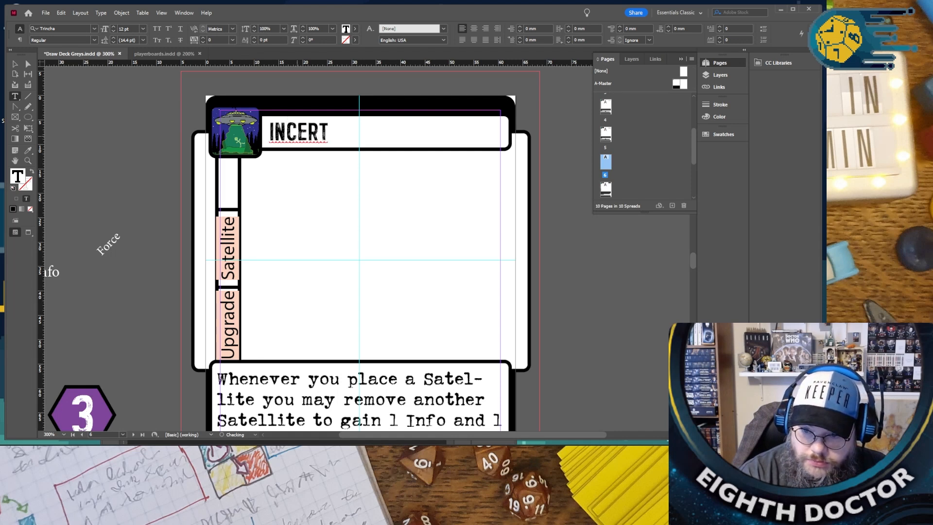
pyautogui.write(' [RP')
pyautogui.press('BackSpace')
pyautogui.press('BackSpace')
pyautogui.press('BackSpace')
pyautogui.write('PROBS')
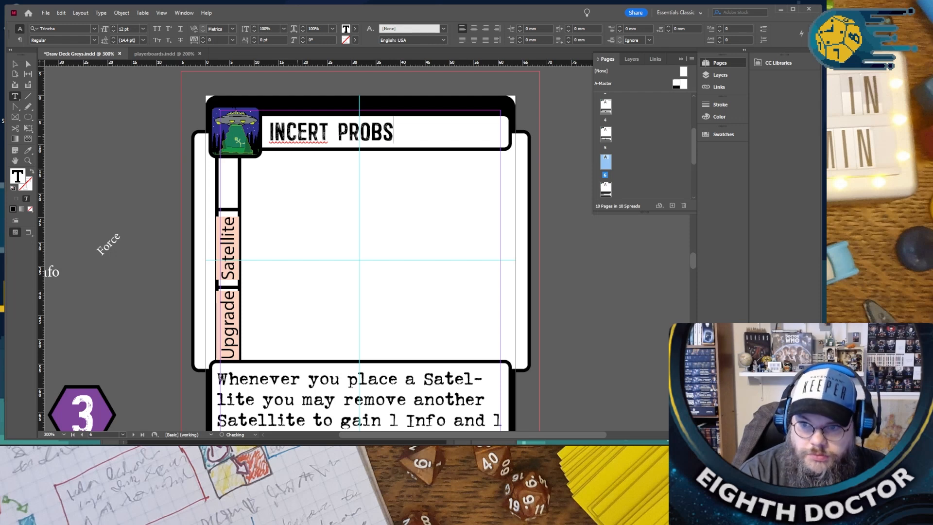
pyautogui.press('Left')
pyautogui.press('Left')
pyautogui.write('E')
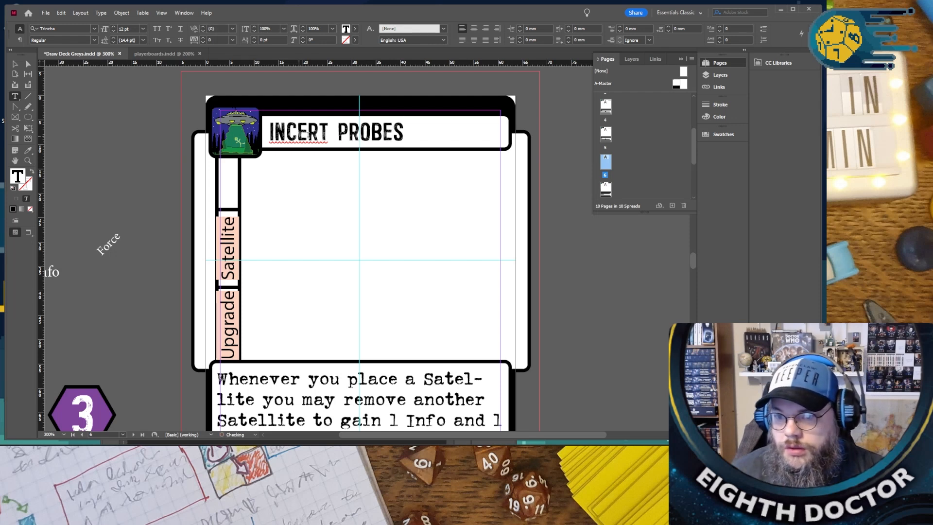
# - Try the "In cert" spelling suggestion on the page 6 card title and remove the inserted space
pyautogui.rightClick(298, 132)
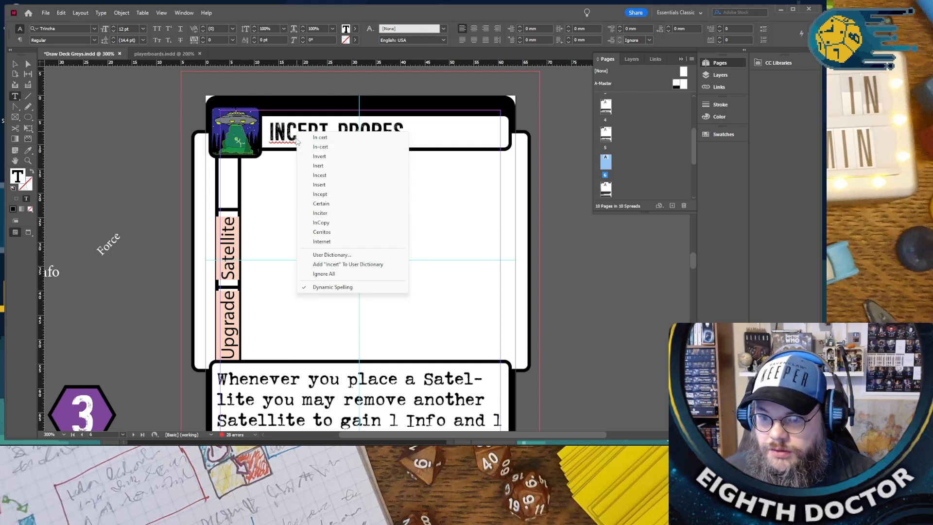
pyautogui.press('Escape')
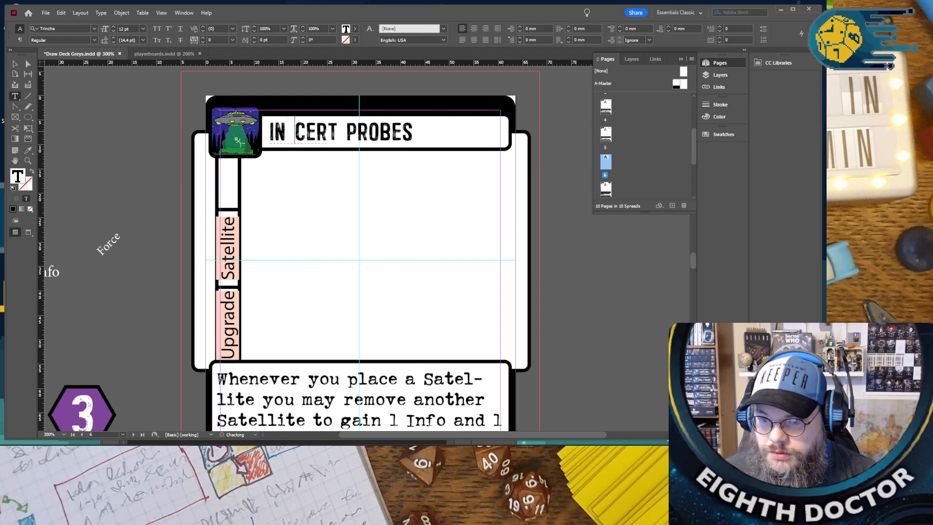
pyautogui.rightClick(319, 136)
pyautogui.press('Escape')
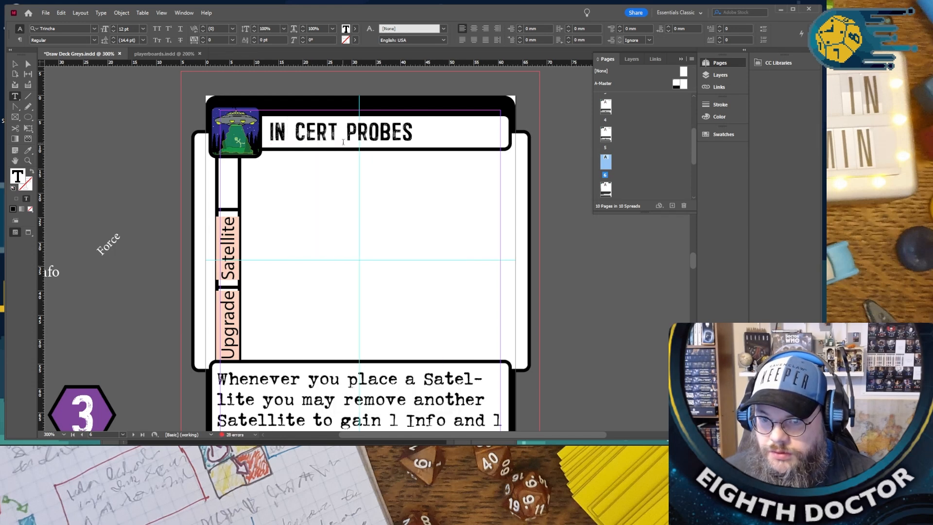
pyautogui.write('\\')
pyautogui.press('BackSpace')
pyautogui.press('BackSpace')
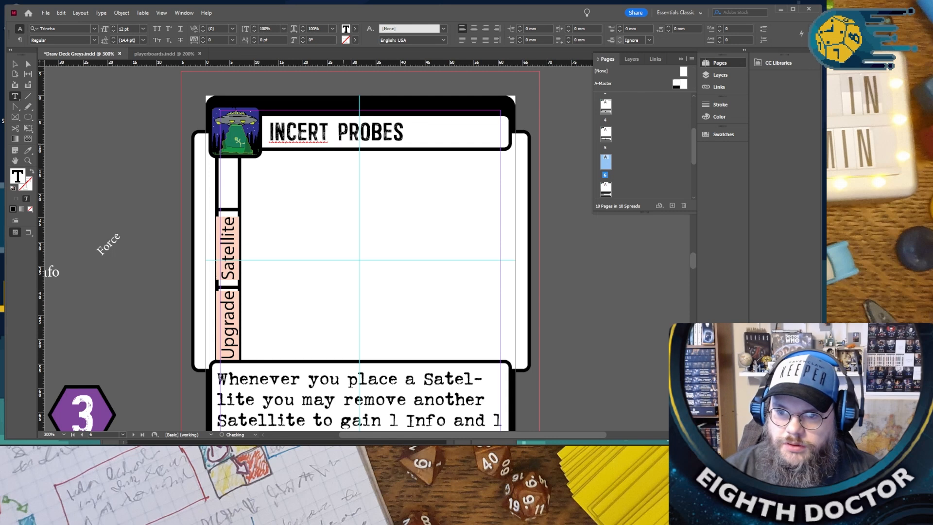
# - Switch to Chrome, search Google for "Incert define" using the word from the title, and follow the "Insert define" suggestion
pyautogui.doubleClick(300, 133)
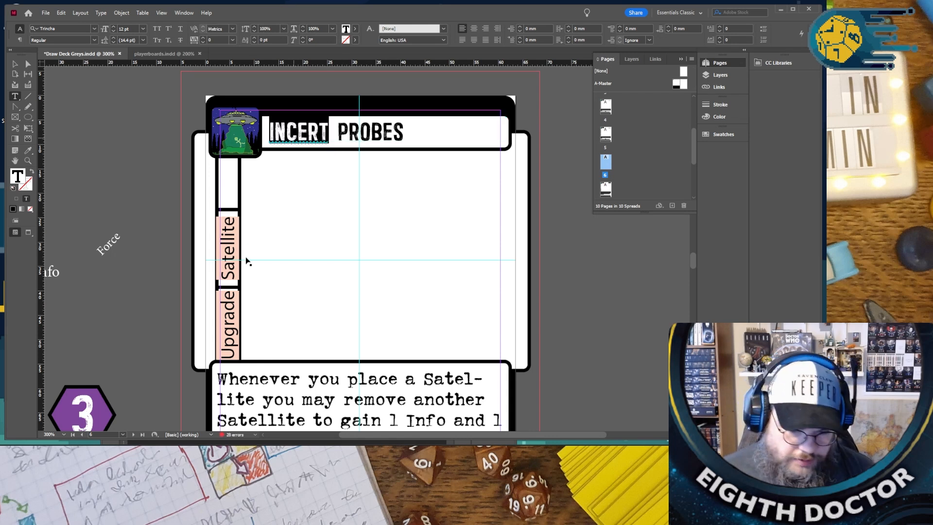
pyautogui.moveTo(186, 442)
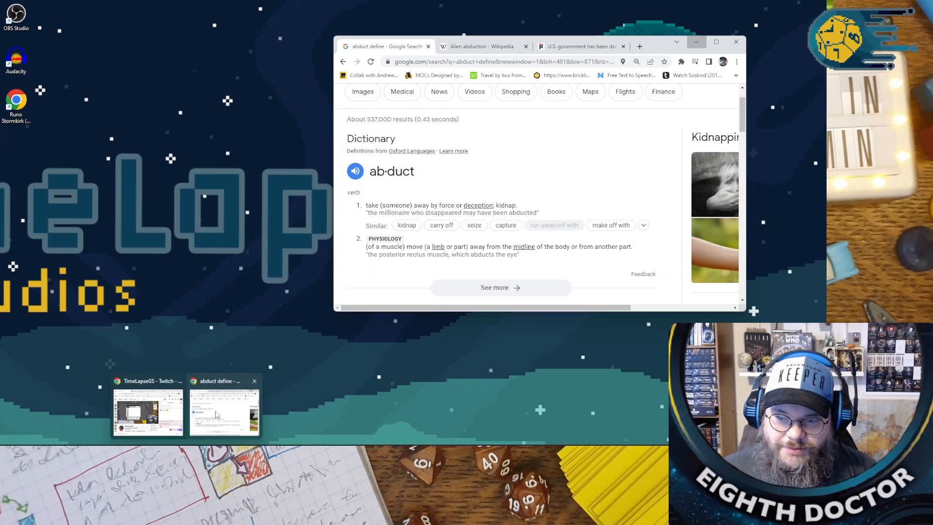
pyautogui.click(217, 415)
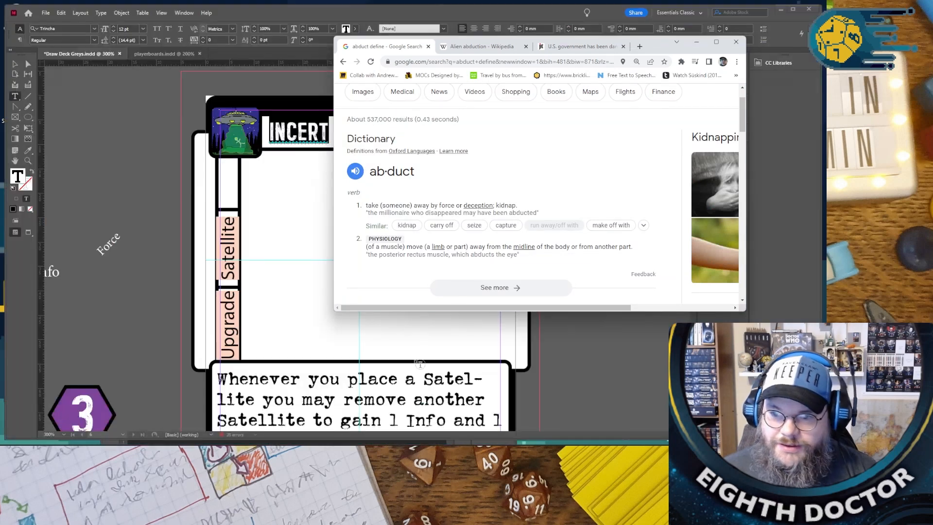
pyautogui.scroll(1, 434, 104)
pyautogui.doubleClick(435, 106)
pyautogui.write('Incert')
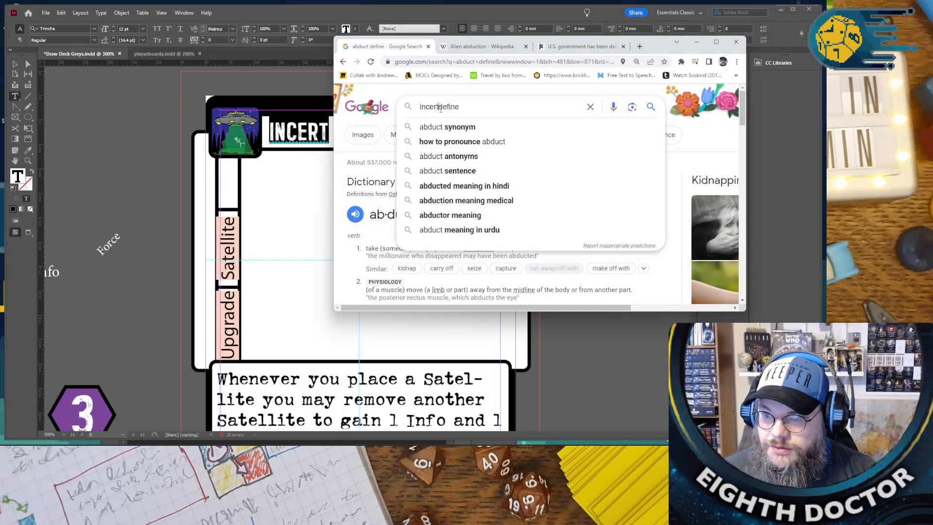
pyautogui.press('Return')
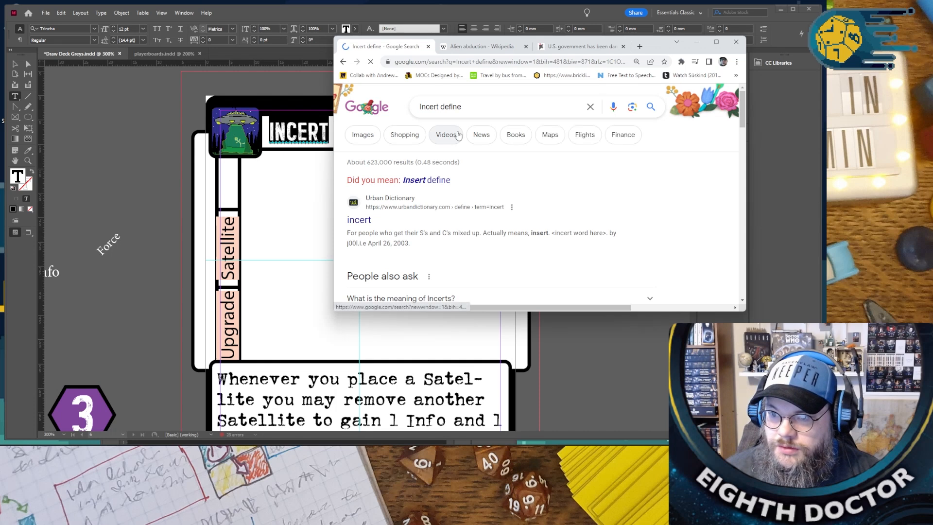
pyautogui.click(430, 183)
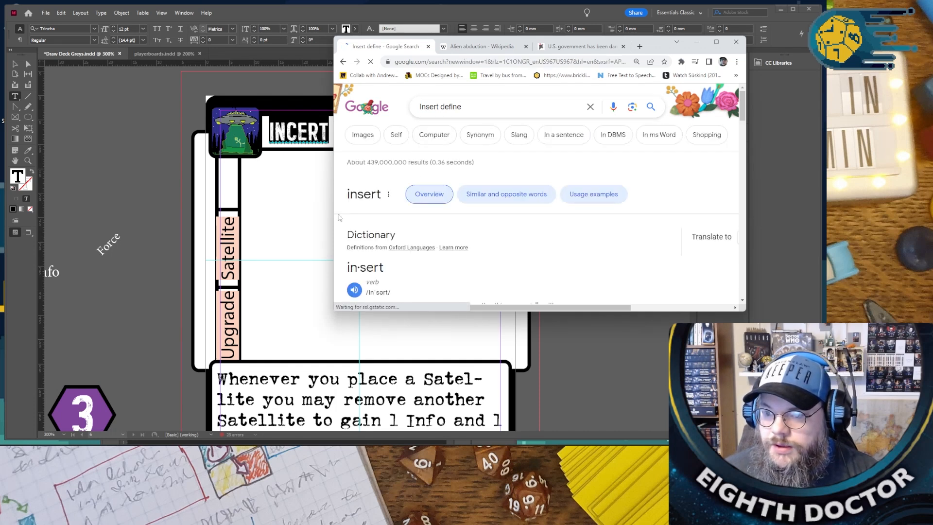
# - Return to InDesign and correct the misspelled first word of the page 6 card title so it reads "INSERT PROBES"
pyautogui.click(308, 228)
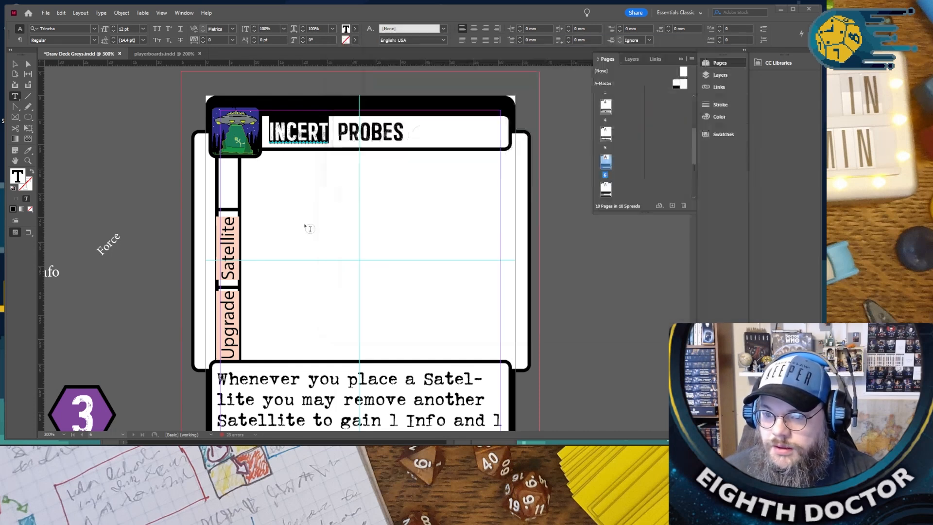
pyautogui.rightClick(294, 129)
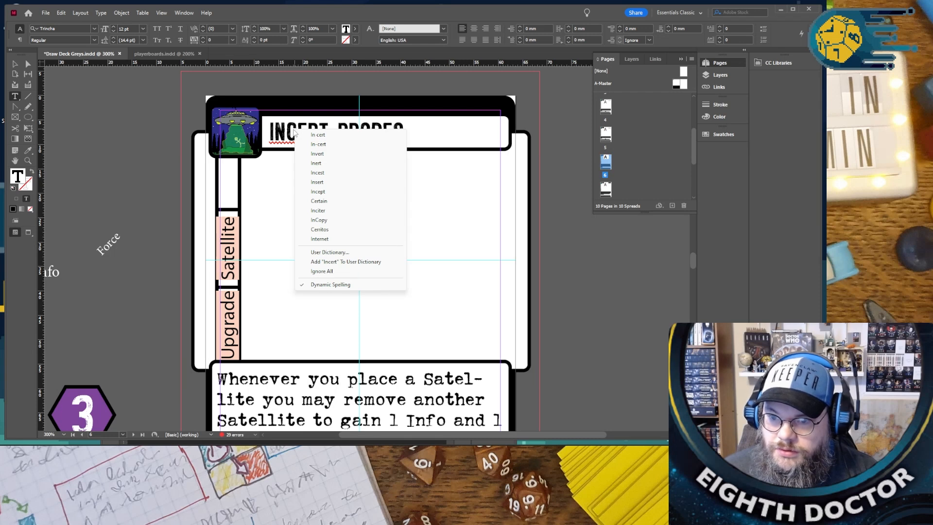
pyautogui.click(290, 129)
pyautogui.moveTo(289, 128); pyautogui.dragTo(295, 130)
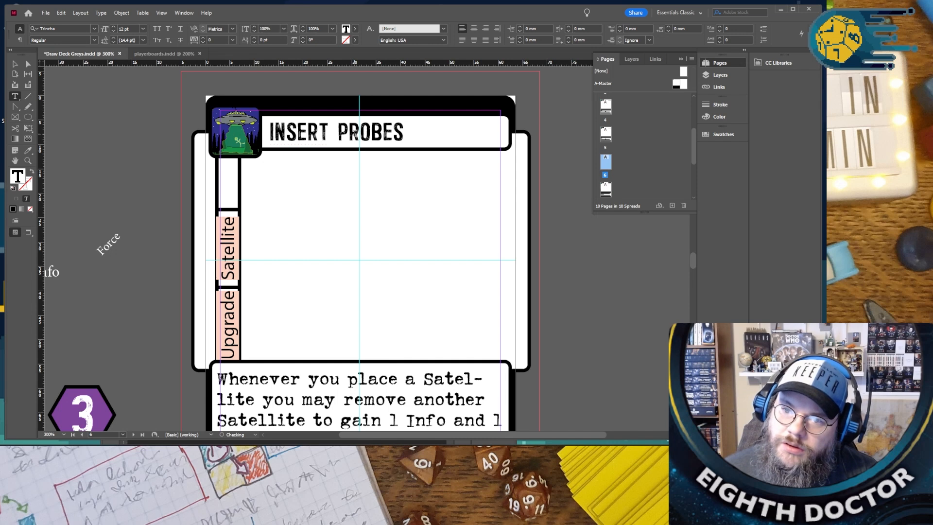
pyautogui.rightClick(315, 138)
pyautogui.click(305, 138)
pyautogui.click(438, 135)
# - Replace the satellite rules text on the Insert Probes card with "Return an Abducted worker with a prob counter."
pyautogui.scroll(-1, 439, 135)
pyautogui.scroll(3, 439, 135)
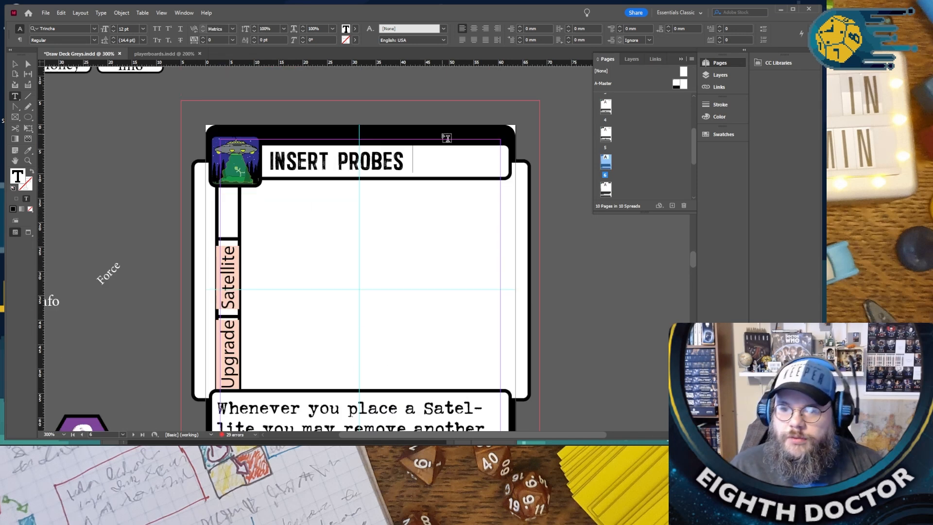
pyautogui.scroll(-2, 439, 135)
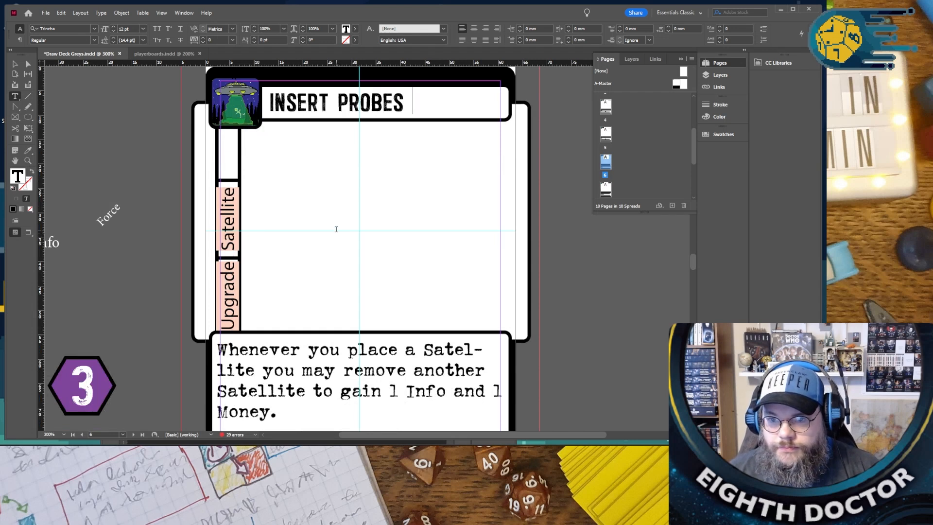
pyautogui.scroll(-2, 338, 233)
pyautogui.moveTo(287, 361); pyautogui.dragTo(210, 302)
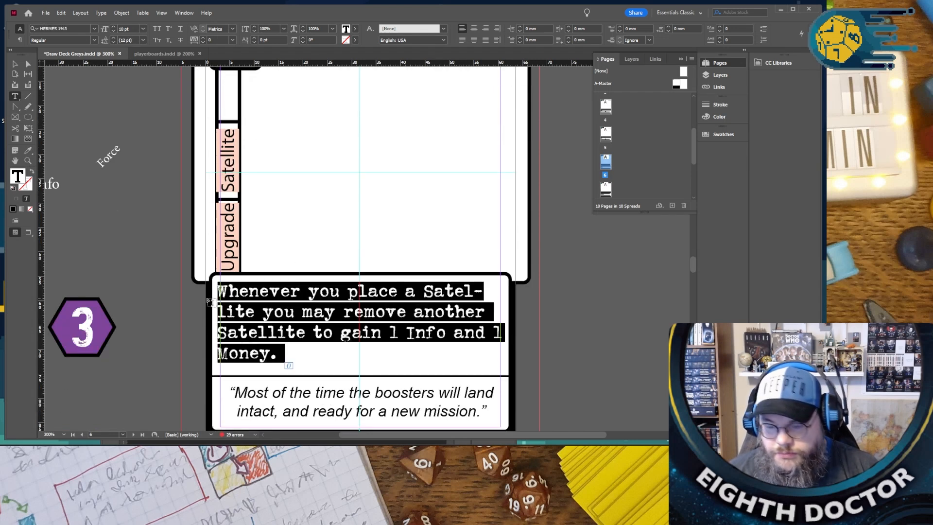
pyautogui.write('Reu')
pyautogui.press('BackSpace')
pyautogui.write('turn an Abdu')
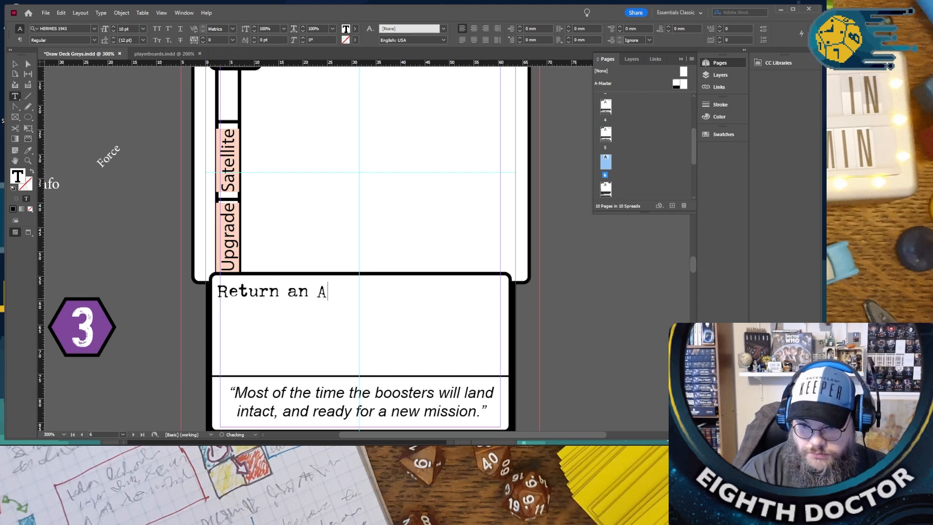
pyautogui.press('BackSpace')
pyautogui.press('BackSpace')
pyautogui.press('BackSpace')
pyautogui.write('bduct')
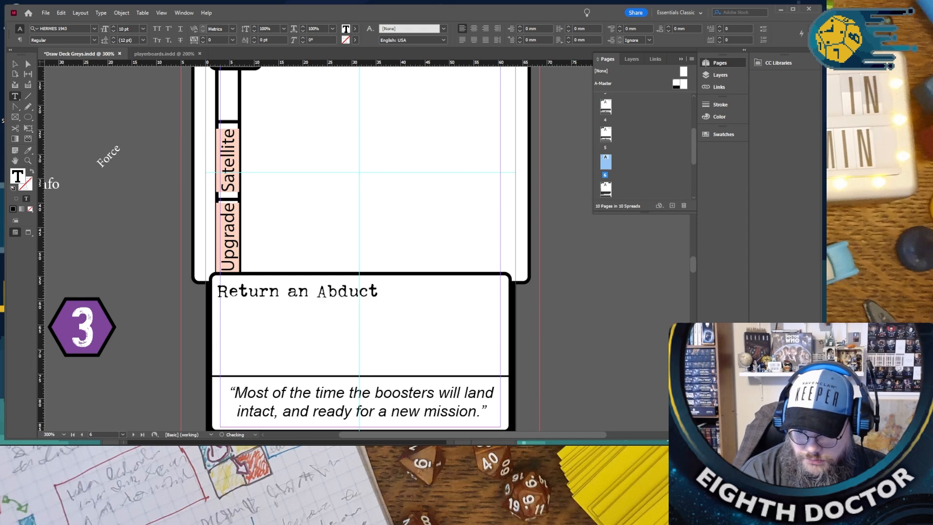
pyautogui.write('ed worker,')
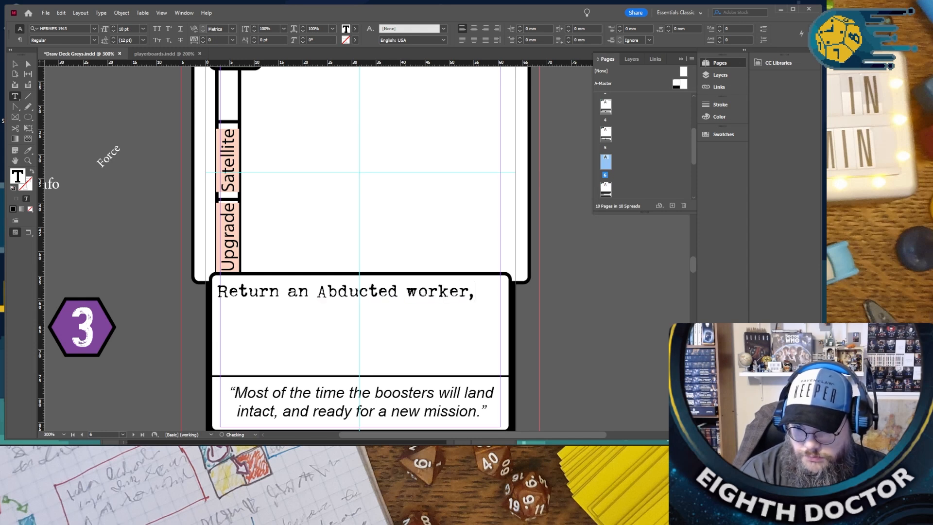
pyautogui.press('BackSpace')
pyautogui.write('with a pro')
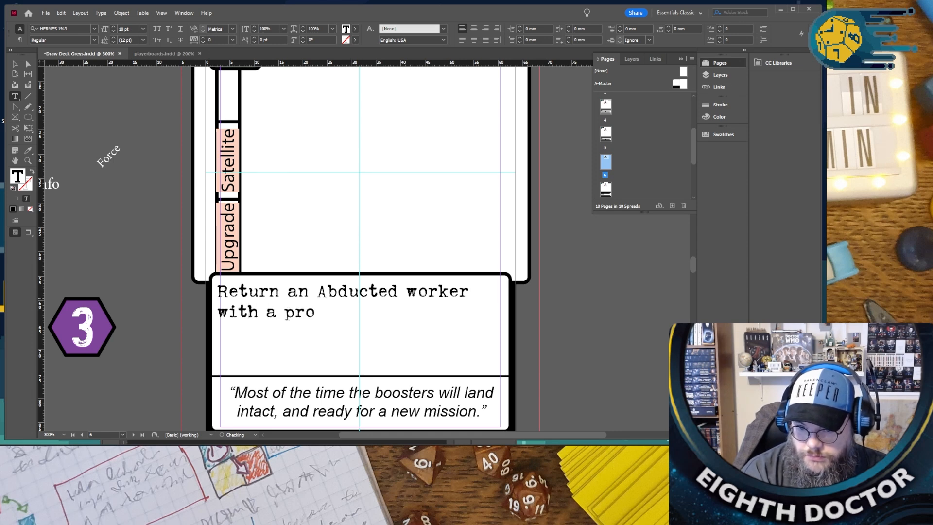
pyautogui.write('b counter')
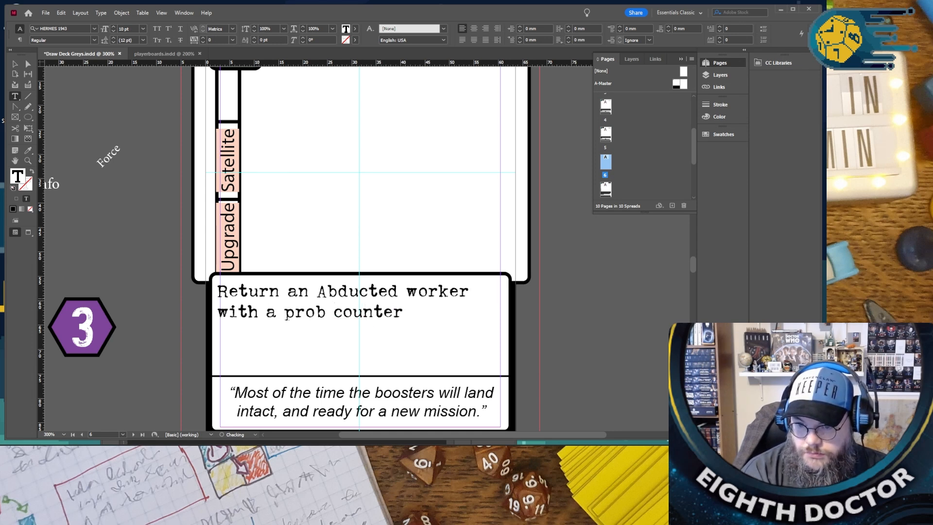
pyautogui.write('. T')
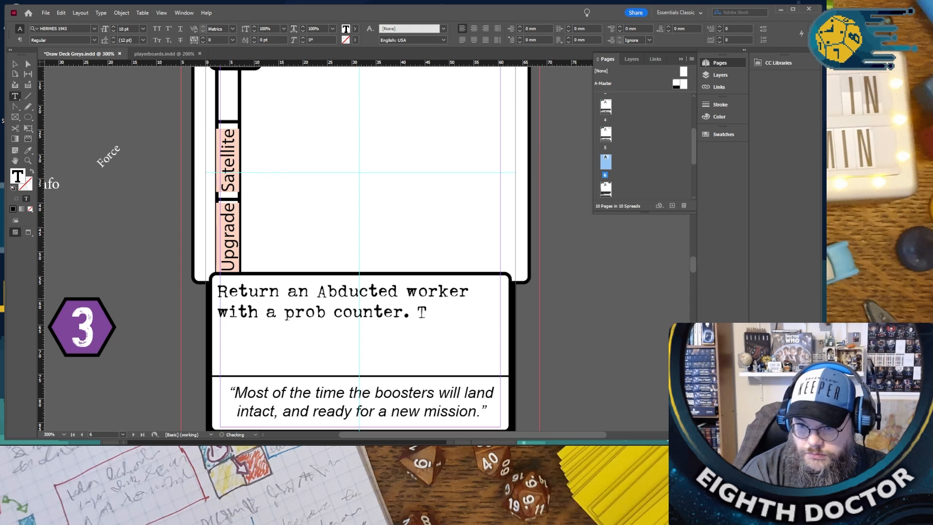
pyautogui.write('hat W')
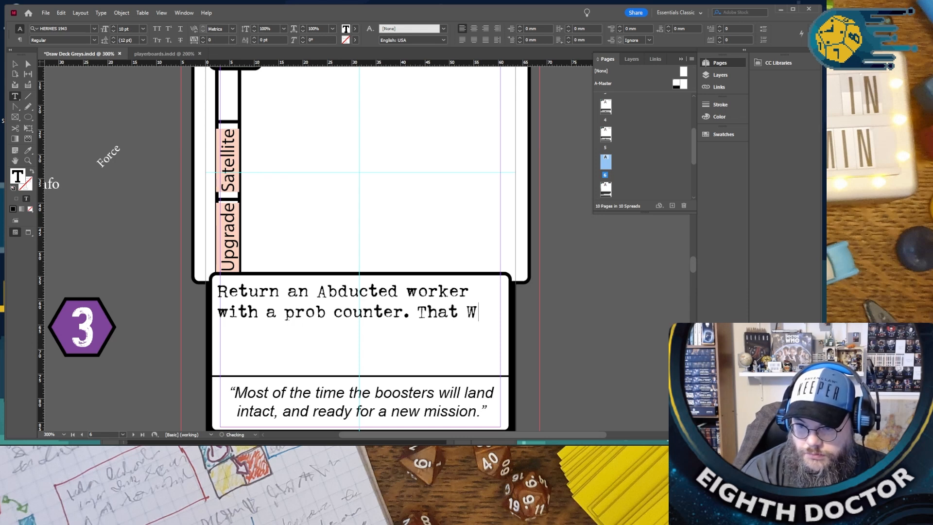
pyautogui.write('orker st')
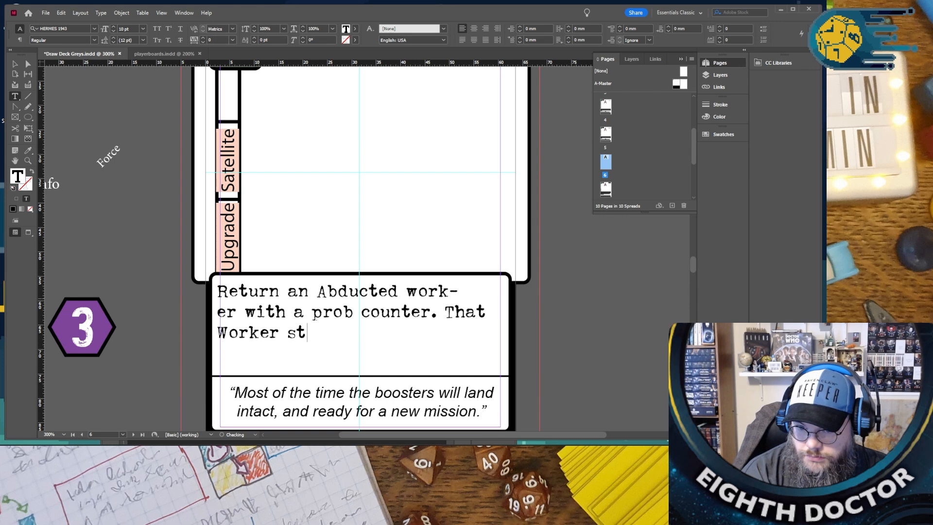
pyautogui.write('ill generates re')
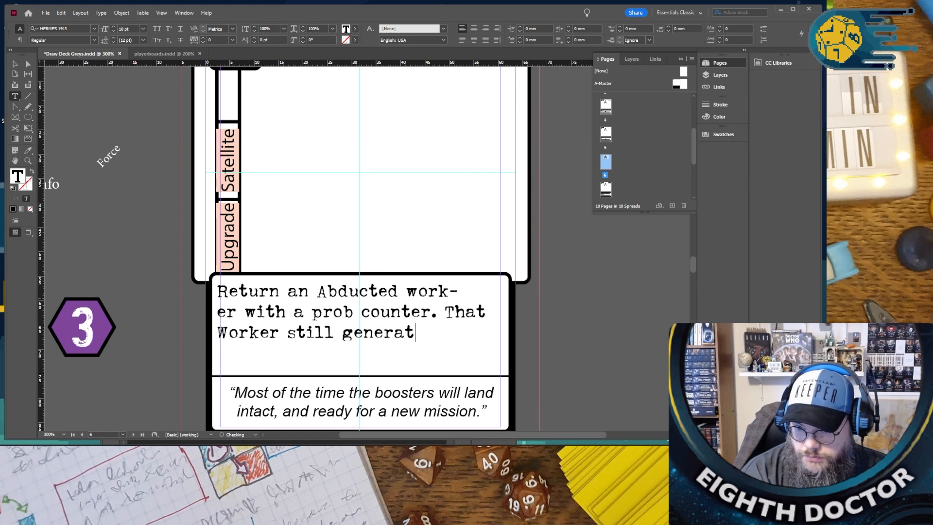
pyautogui.press('BackSpace')
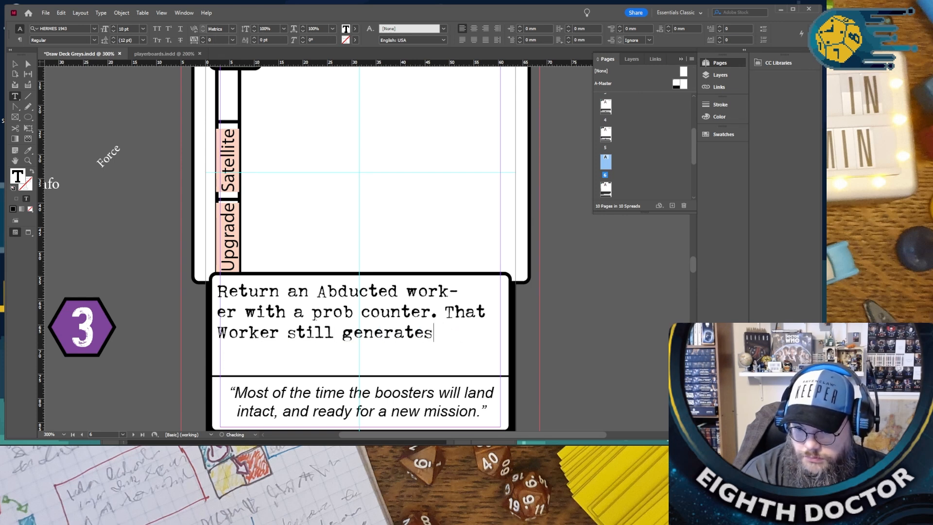
pyautogui.press('BackSpace')
pyautogui.press('BackSpace')
pyautogui.press('BackSpace')
pyautogui.press('BackSpace')
pyautogui.press('BackSpace')
pyautogui.press('BackSpace')
pyautogui.press('BackSpace')
pyautogui.press('BackSpace')
pyautogui.press('BackSpace')
pyautogui.press('BackSpace')
pyautogui.press('BackSpace')
pyautogui.press('BackSpace')
pyautogui.press('BackSpace')
pyautogui.press('BackSpace')
pyautogui.press('BackSpace')
pyautogui.press('BackSpace')
pyautogui.press('BackSpace')
pyautogui.press('BackSpace')
pyautogui.press('BackSpace')
pyautogui.press('BackSpace')
pyautogui.press('BackSpace')
pyautogui.press('BackSpace')
pyautogui.press('BackSpace')
pyautogui.press('BackSpace')
pyautogui.press('BackSpace')
pyautogui.press('BackSpace')
pyautogui.press('BackSpace')
pyautogui.press('BackSpace')
# - Continue the Insert Probes rules text with "Whenever that worker generates rescorces you gain that same"
pyautogui.write('Whenever that w')
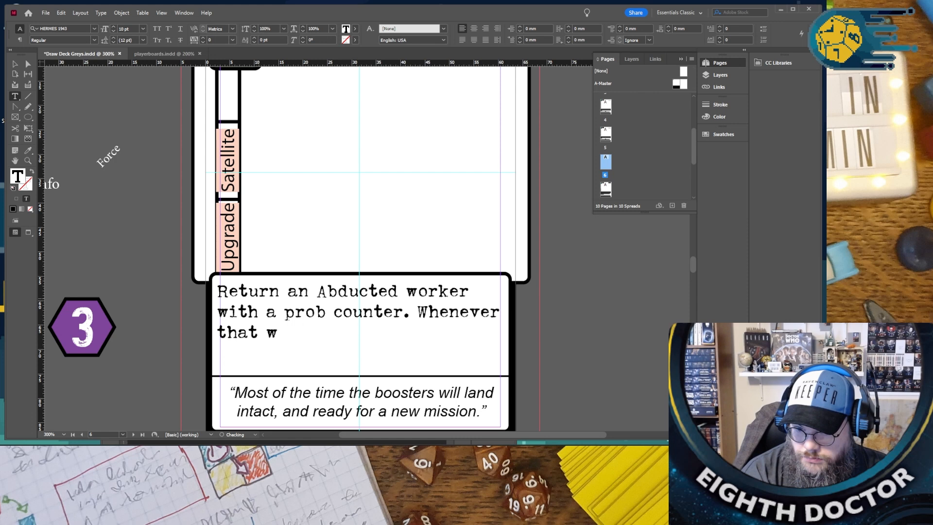
pyautogui.write('orker gener')
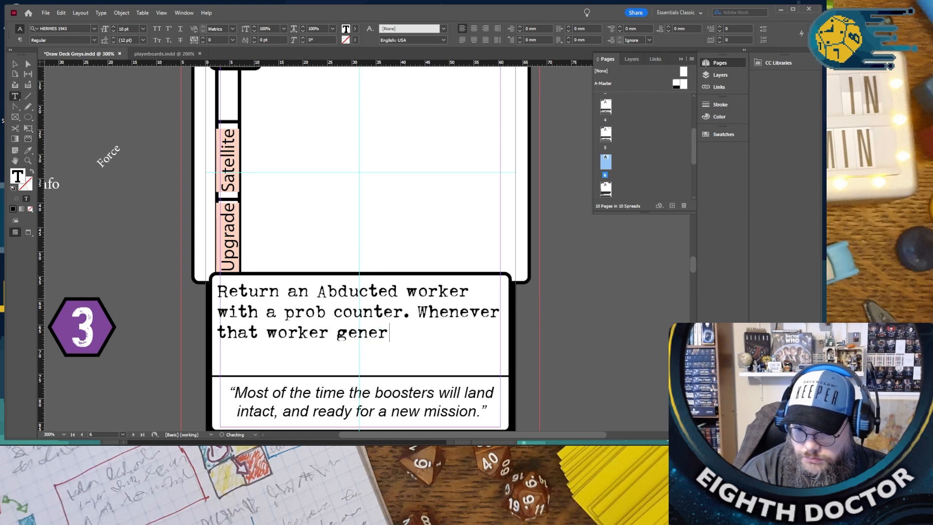
pyautogui.write('ated')
pyautogui.press('BackSpace')
pyautogui.write('s rescor')
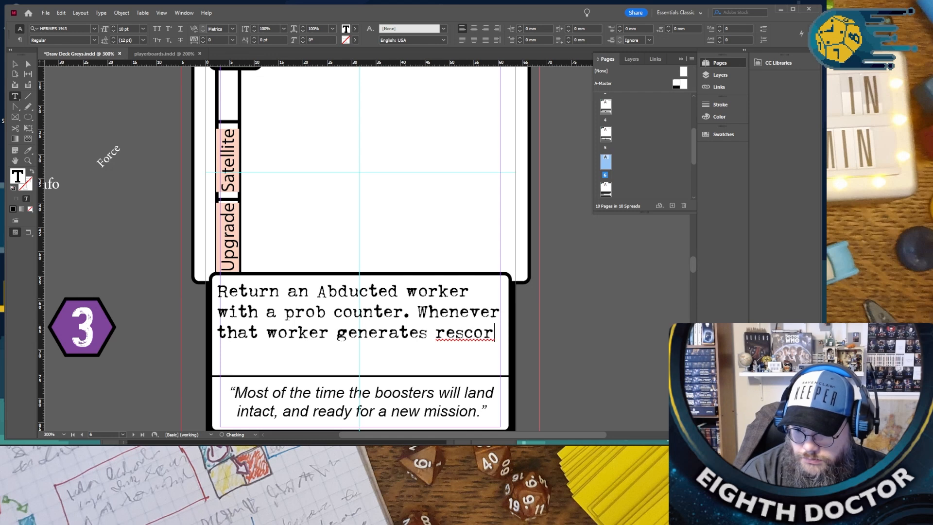
pyautogui.press('BackSpace')
pyautogui.press('BackSpace')
pyautogui.press('BackSpace')
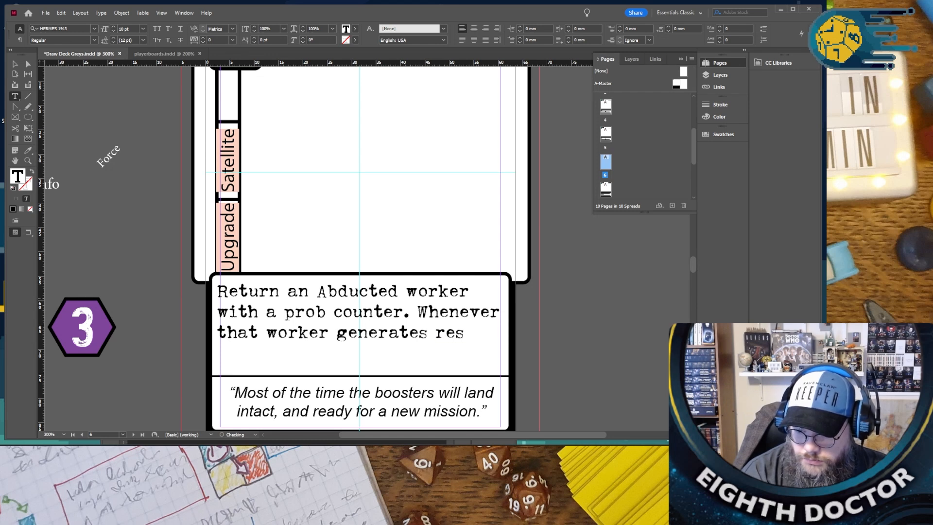
pyautogui.write('corces')
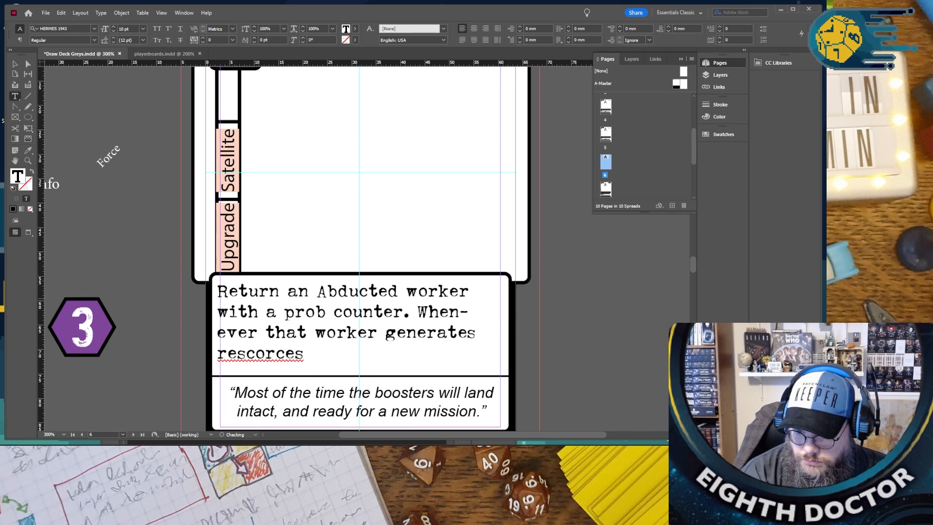
pyautogui.write(' you gain t')
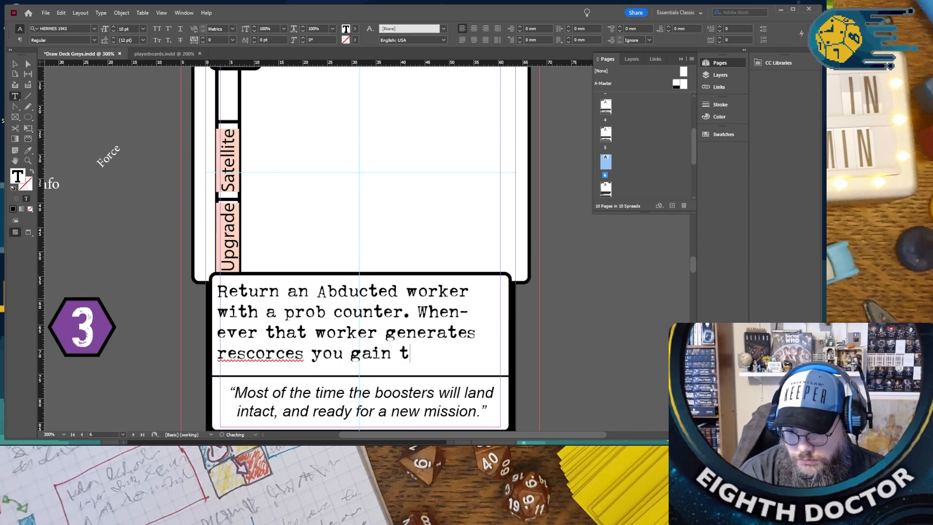
pyautogui.write('hat same')
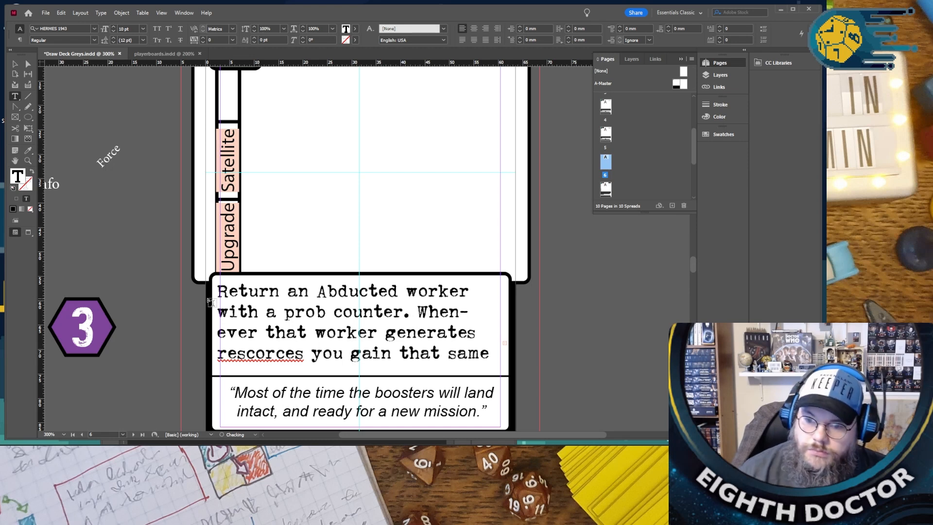
# - Check the spelling suggestions for "rescorces" in the rules text, trying the word split after "re" and rejoining it
pyautogui.rightClick(258, 356)
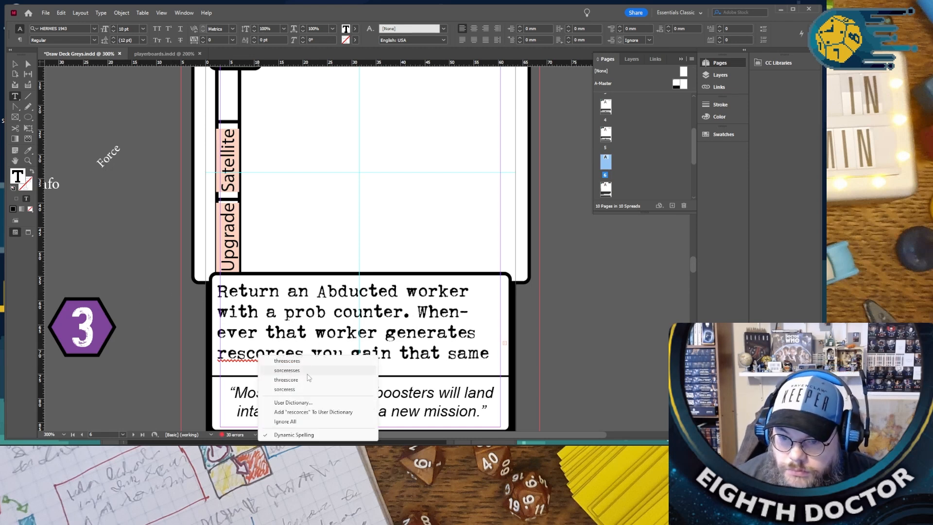
pyautogui.click(237, 356)
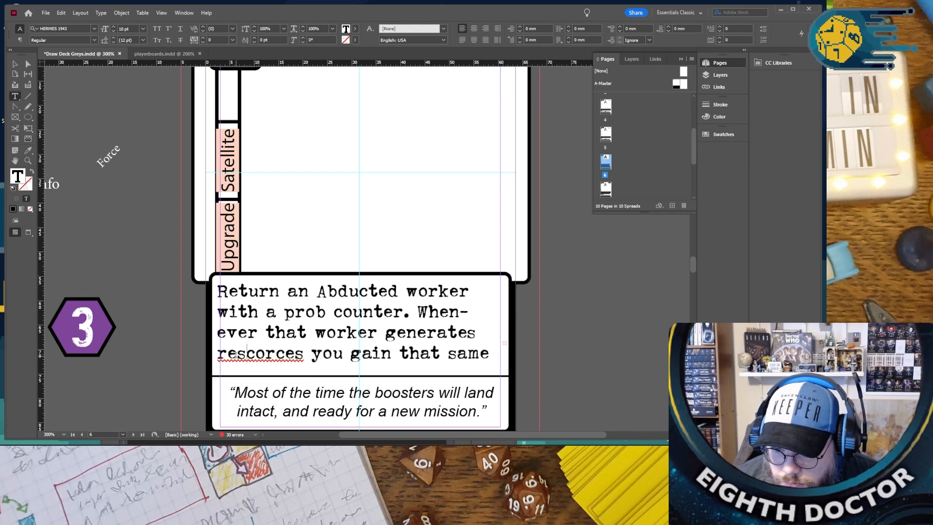
pyautogui.rightClick(264, 353)
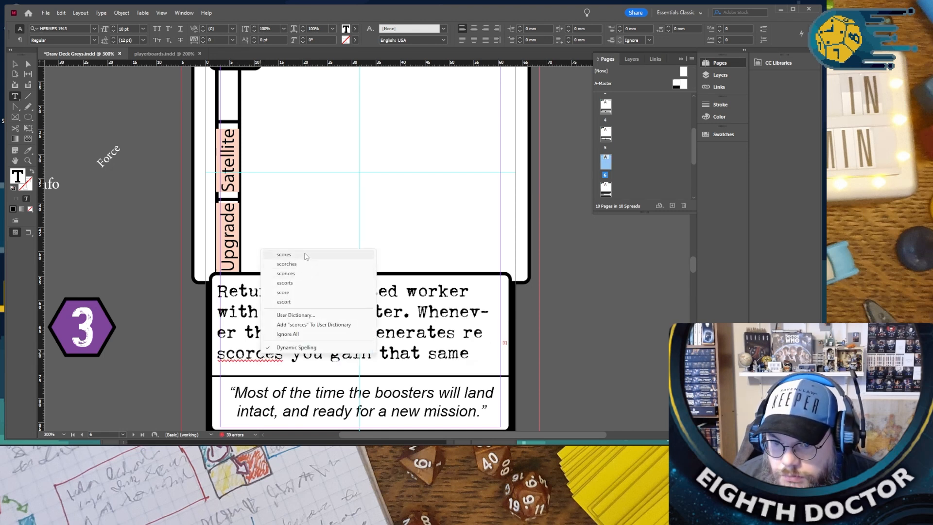
pyautogui.click(239, 352)
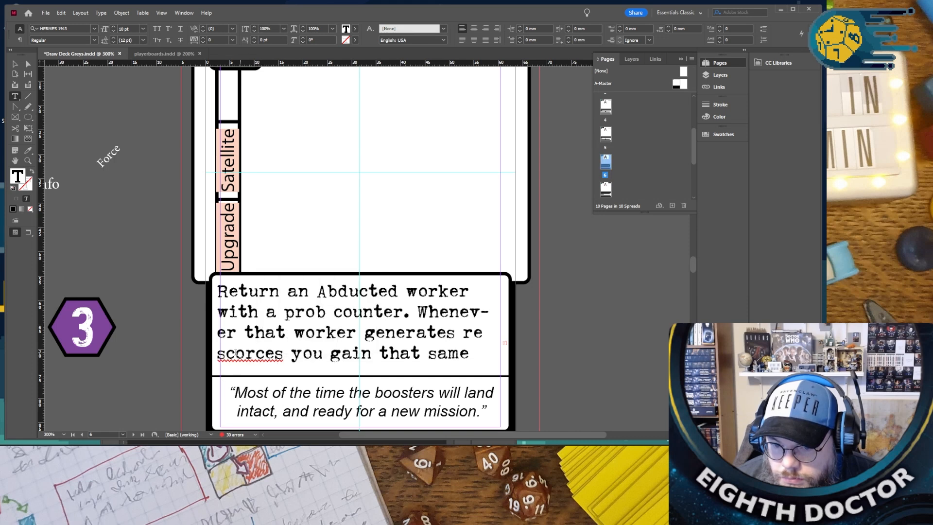
pyautogui.click(233, 352)
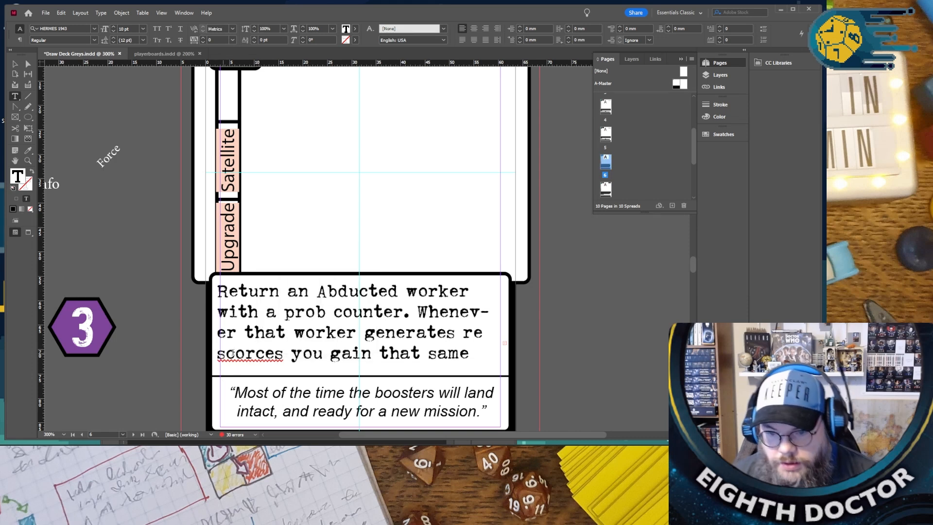
pyautogui.write('re')
# - Copy "rescorces" from the rules text, switch to Chrome and search Google for "rescorces define"
pyautogui.doubleClick(263, 351)
pyautogui.hotkey('ctrl', 'c')
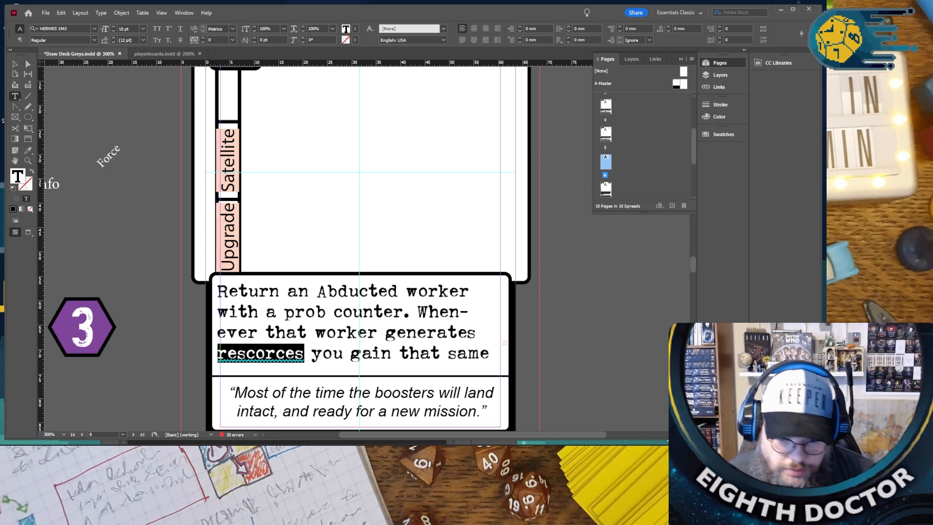
pyautogui.click(179, 452)
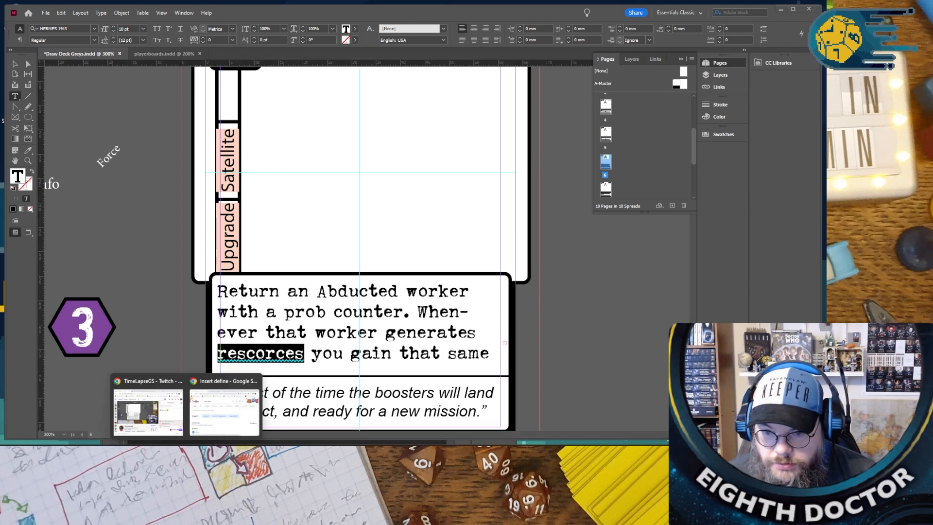
pyautogui.click(225, 412)
pyautogui.doubleClick(430, 106)
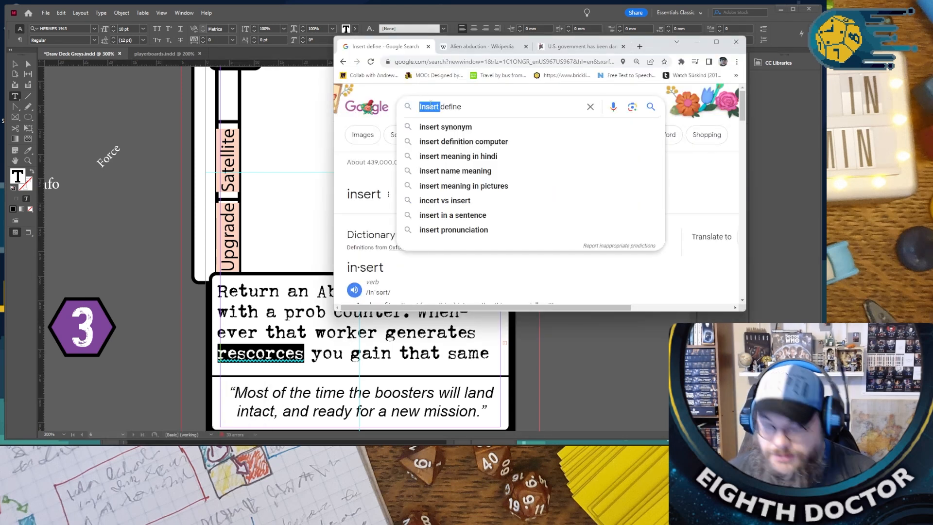
pyautogui.hotkey('ctrl', 'v')
pyautogui.press('Return')
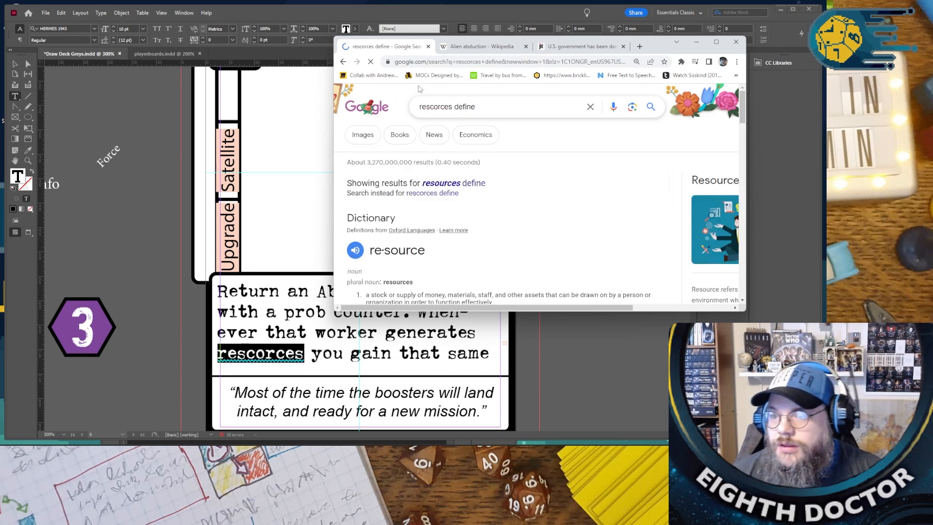
# - Replace "rescorces" in the card's rules text with "resources" taken from the Google search, and remove the extra space before it
pyautogui.doubleClick(431, 106)
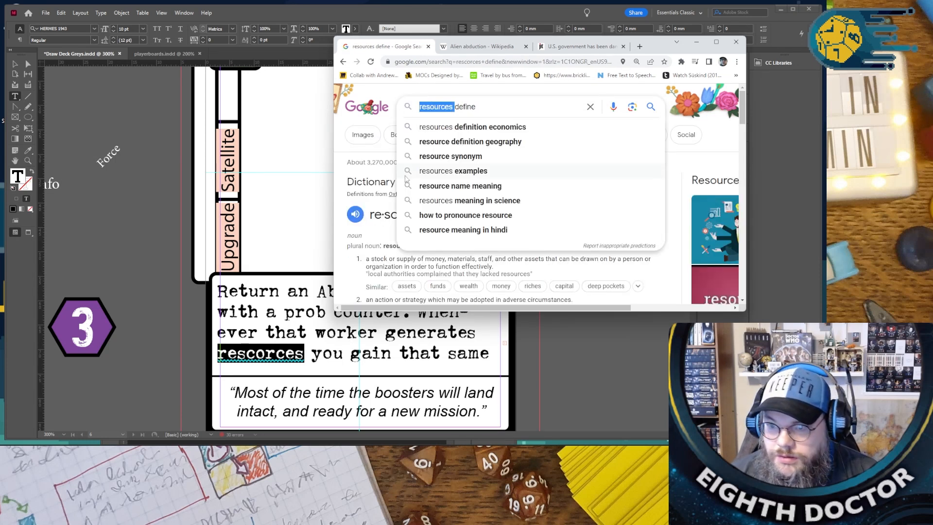
pyautogui.hotkey('ctrl', 'x')
pyautogui.hotkey('alt', 'Tab')
pyautogui.tripleClick(256, 353)
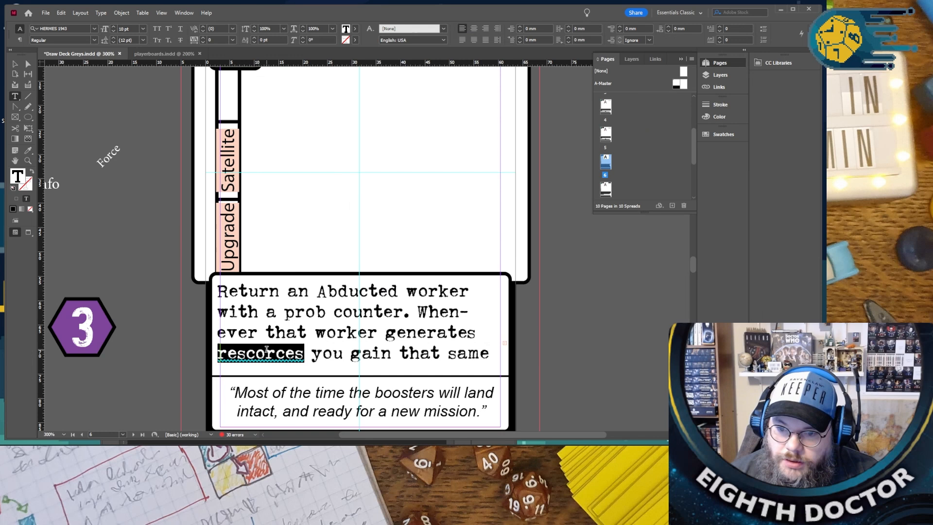
pyautogui.click(256, 353)
pyautogui.doubleClick(256, 353)
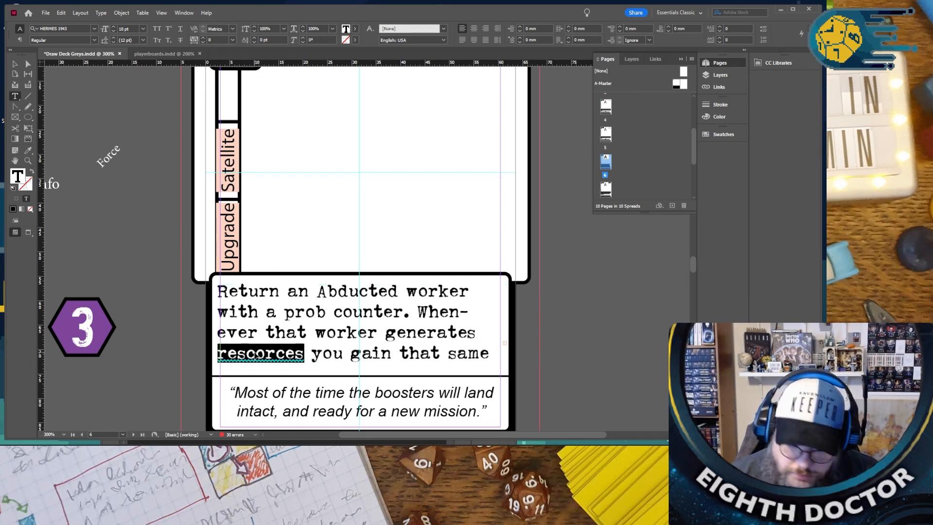
pyautogui.hotkey('ctrl', 'v')
pyautogui.press('BackSpace')
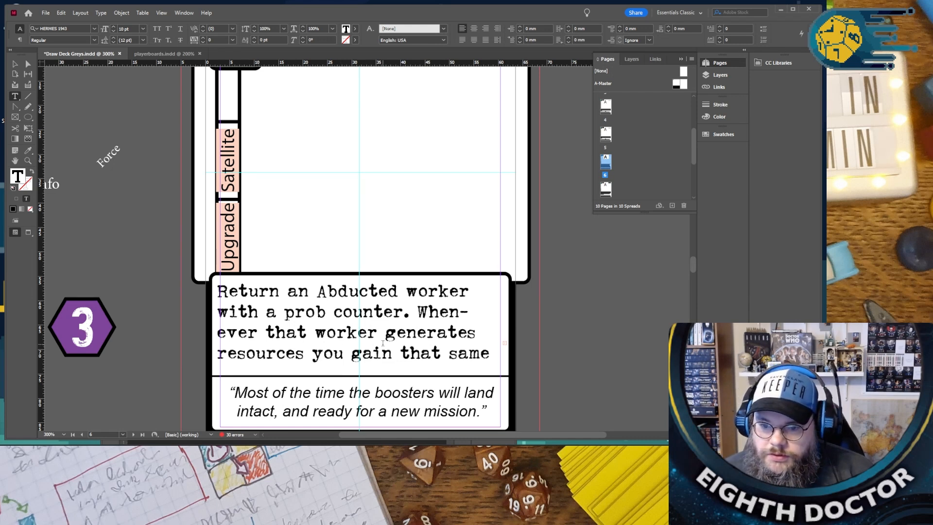
pyautogui.click(491, 334)
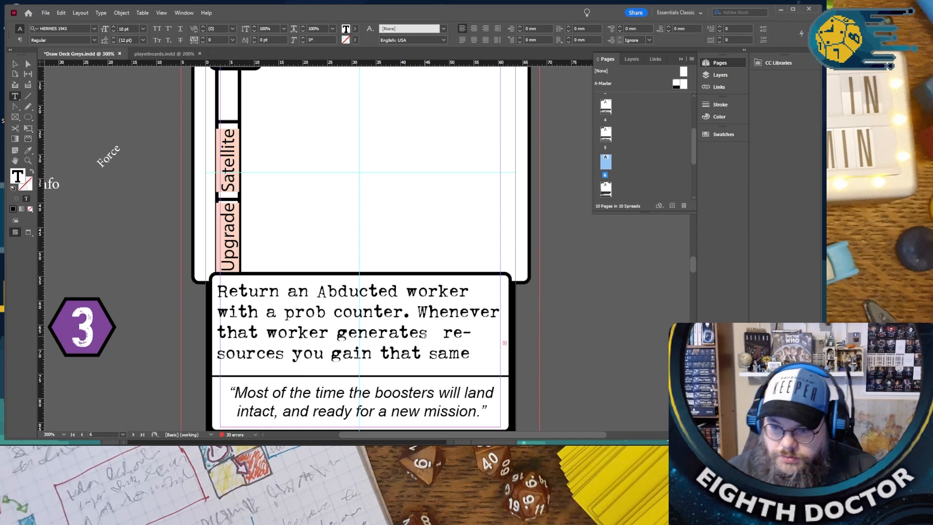
pyautogui.press('BackSpace')
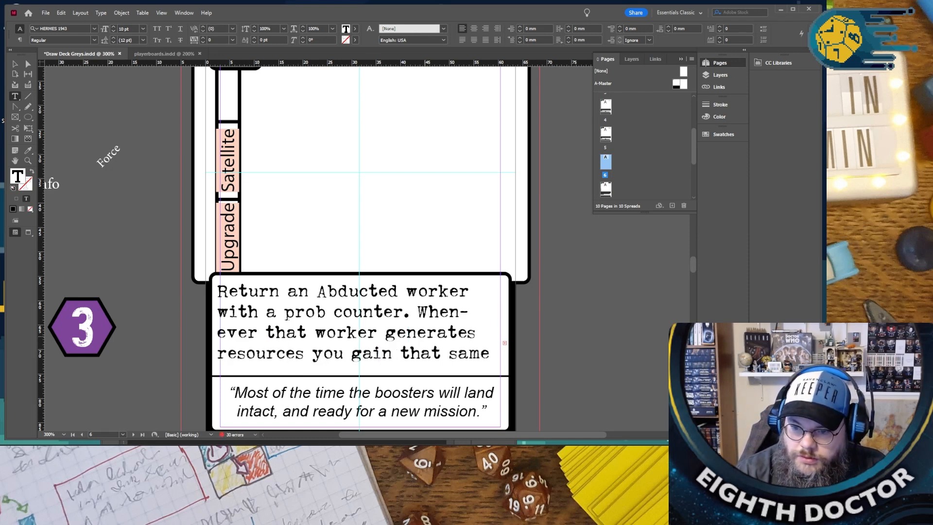
# - Clear the whole rules text from the Insert Probes card
pyautogui.press('Right')
pyautogui.press('Right')
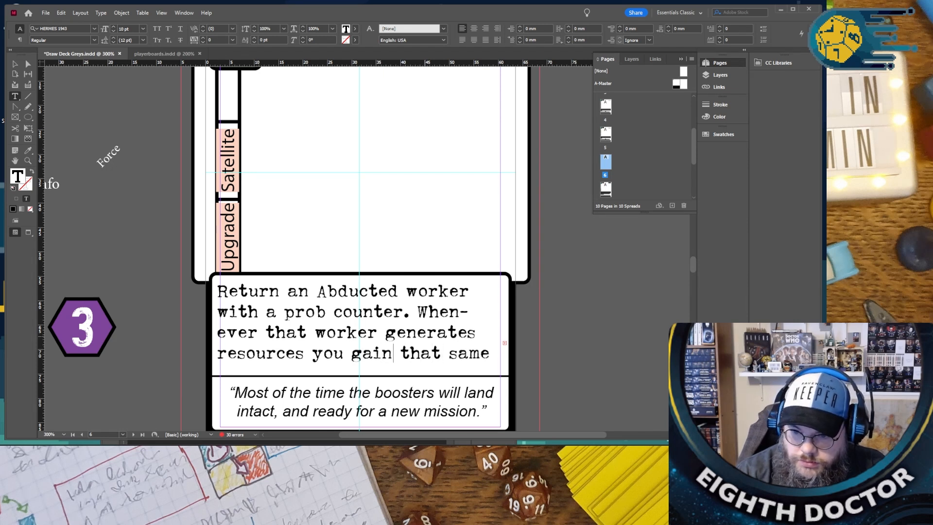
pyautogui.hotkey('ctrl', 'shift', 'End')
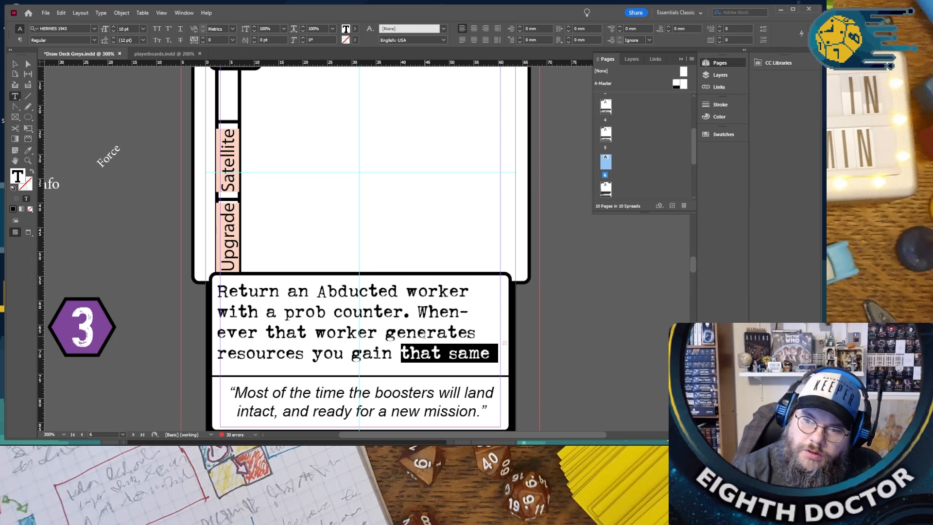
pyautogui.press('BackSpace')
pyautogui.press('BackSpace')
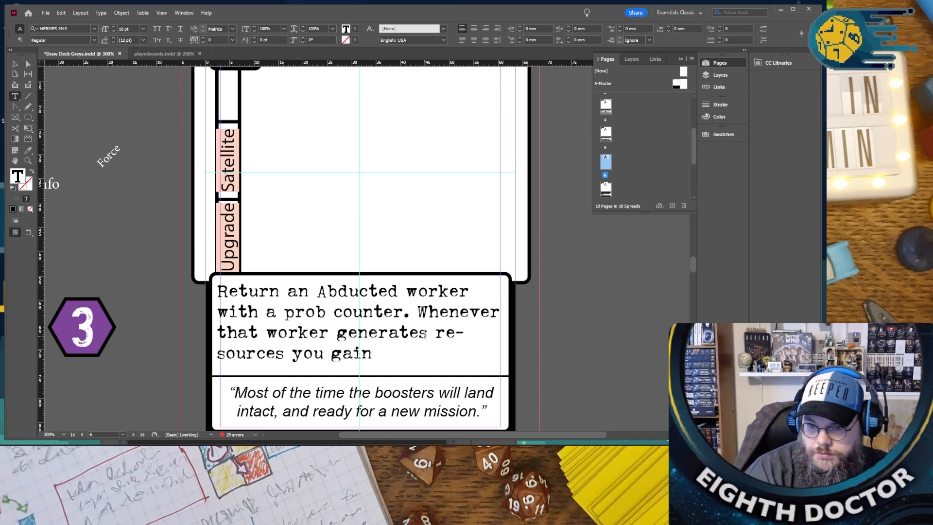
pyautogui.hotkey('shift', 'Up')
pyautogui.hotkey('shift', 'Up')
pyautogui.hotkey('shift', 'Up')
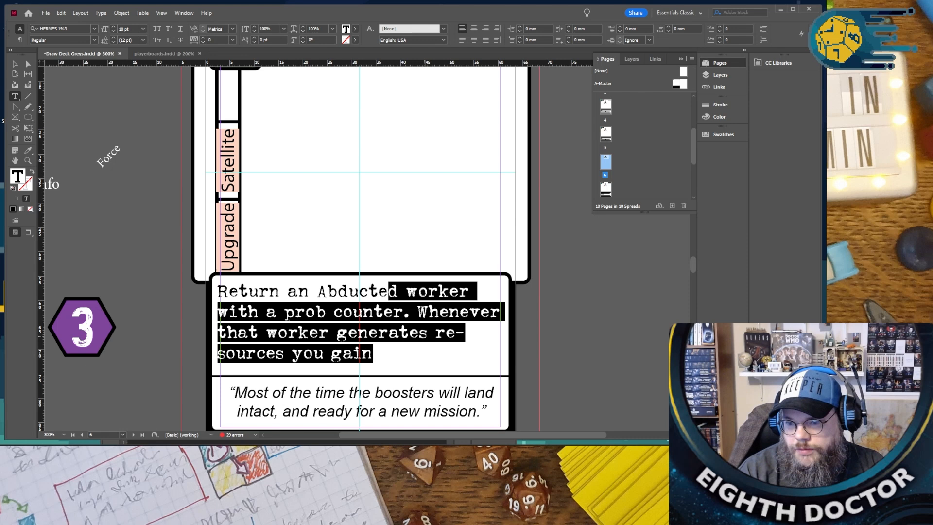
pyautogui.hotkey('shift', 'Up')
pyautogui.press('BackSpace')
# - Retitle the Insert Probes card as "ACTIVATE IMPLANT", correcting the spelling of the second word
pyautogui.scroll(3, 430, 247)
pyautogui.click(307, 130)
pyautogui.doubleClick(308, 130)
pyautogui.write('ACTIVATE IMPLATED')
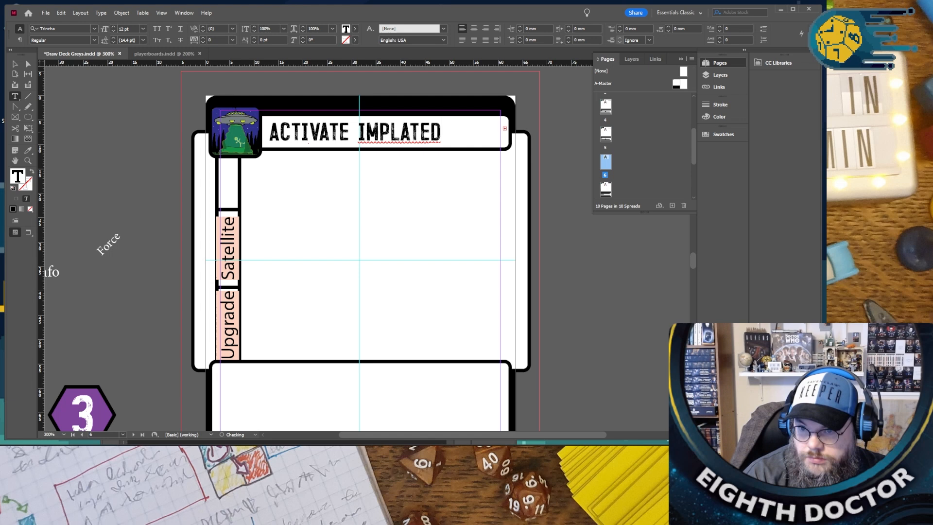
pyautogui.rightClick(395, 129)
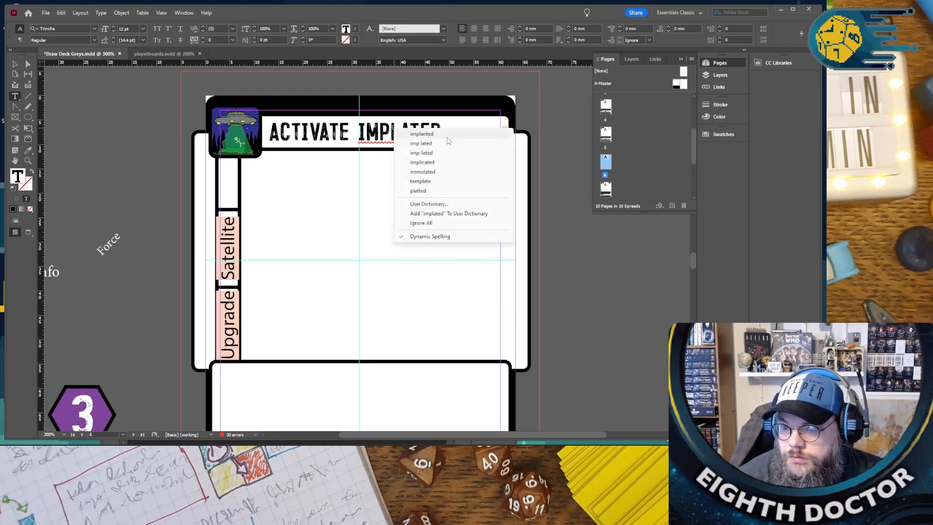
pyautogui.click(447, 136)
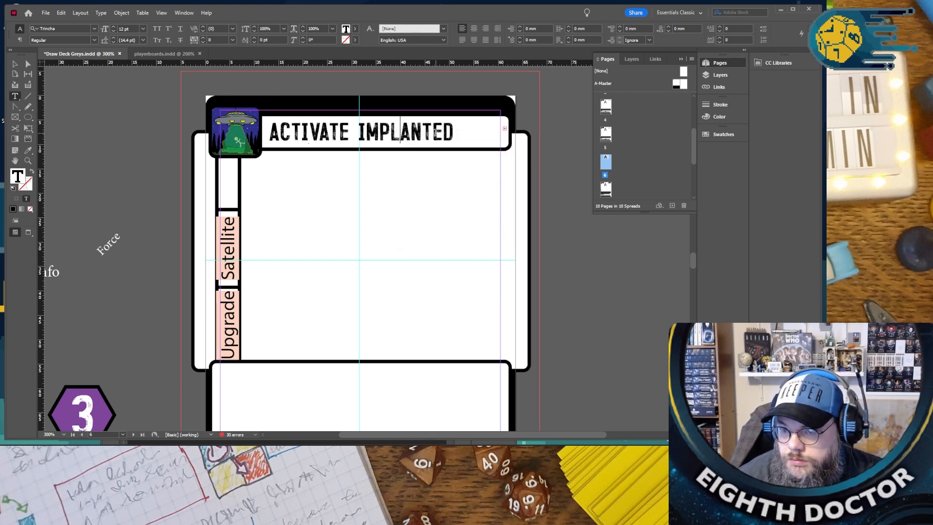
pyautogui.moveTo(432, 133); pyautogui.dragTo(466, 141)
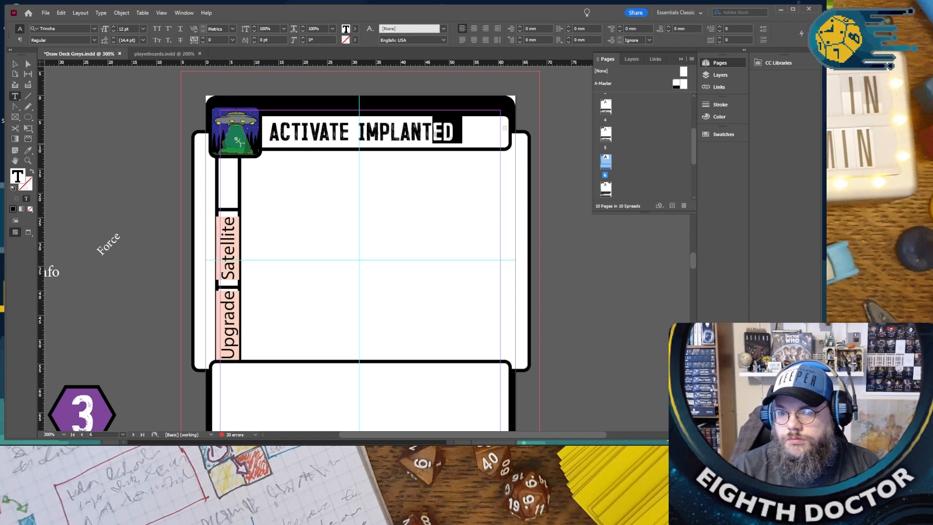
pyautogui.press('BackSpace')
# - Enter the rules text "Return an abducted worker and remove a Truther from your board." on the Activate Implant card
pyautogui.scroll(-5, 475, 152)
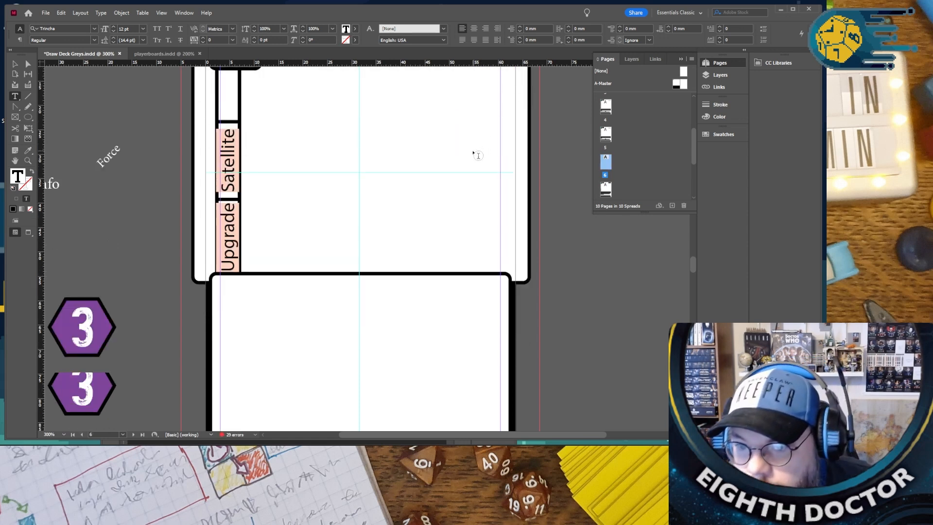
pyautogui.click(289, 247)
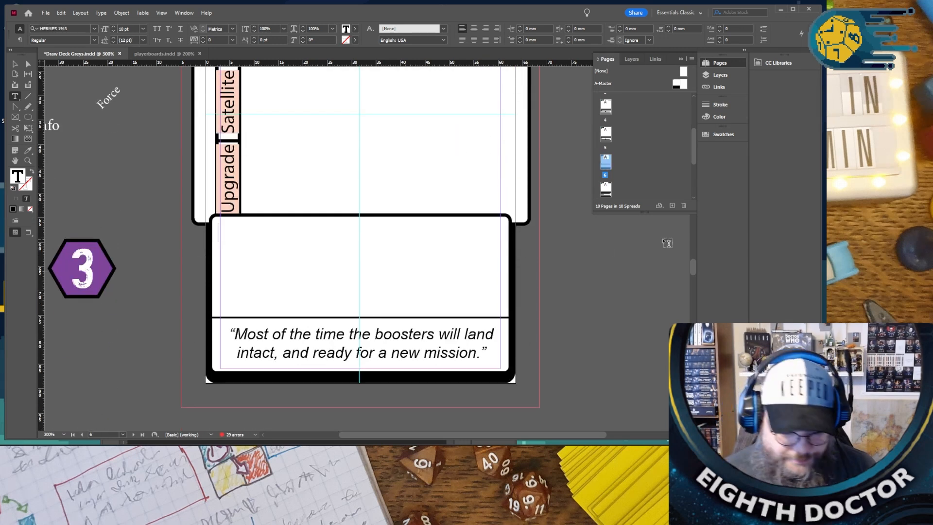
pyautogui.write('R')
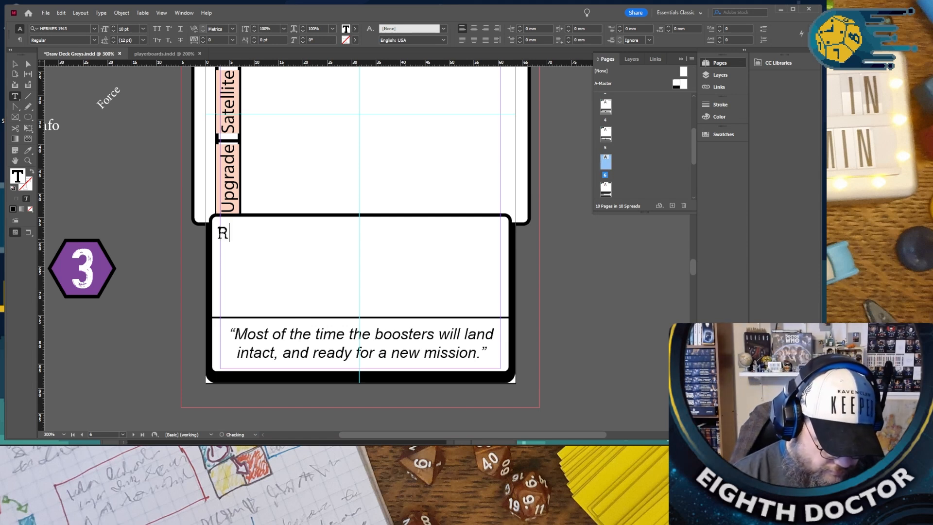
pyautogui.write('eturn an')
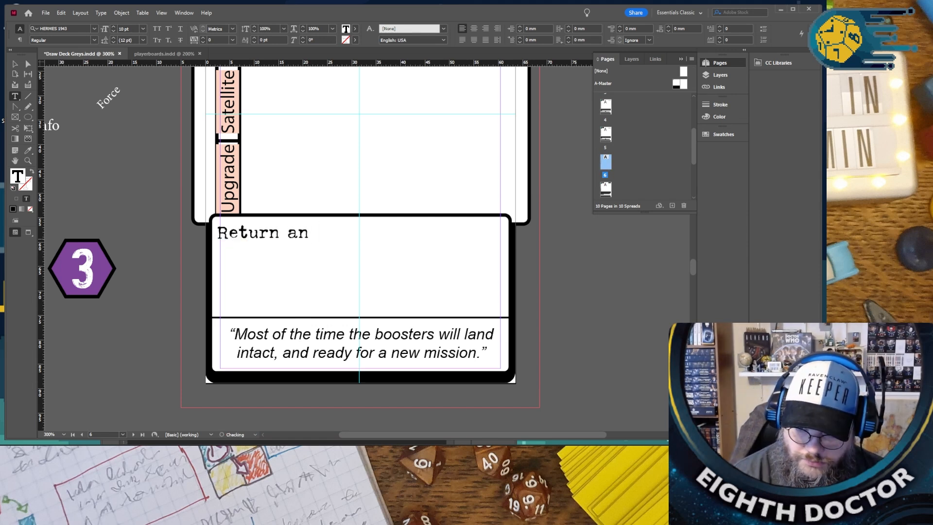
pyautogui.write(' abduct')
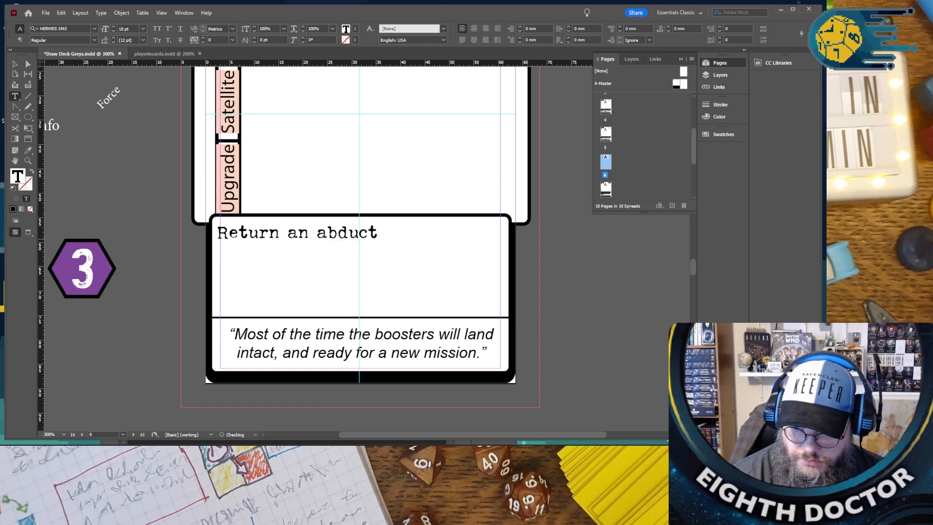
pyautogui.write('ed ')
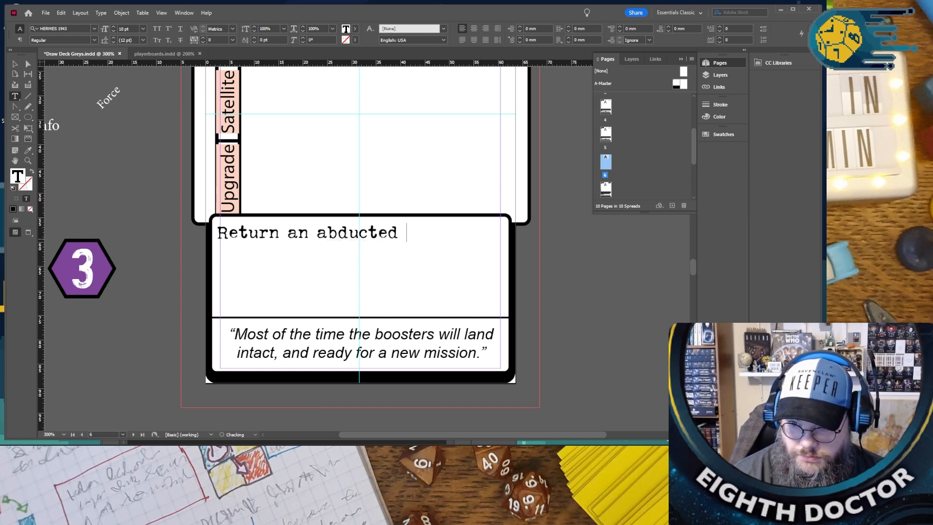
pyautogui.write('work')
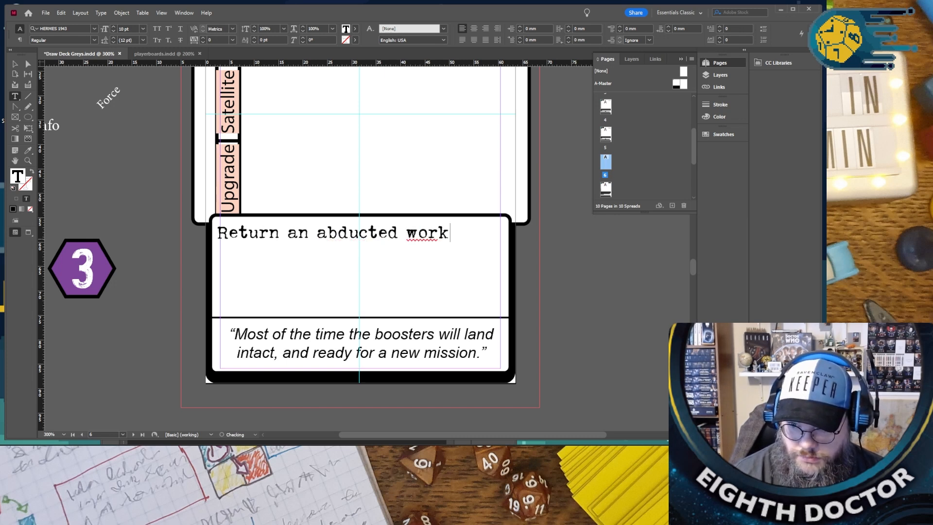
pyautogui.write('er,')
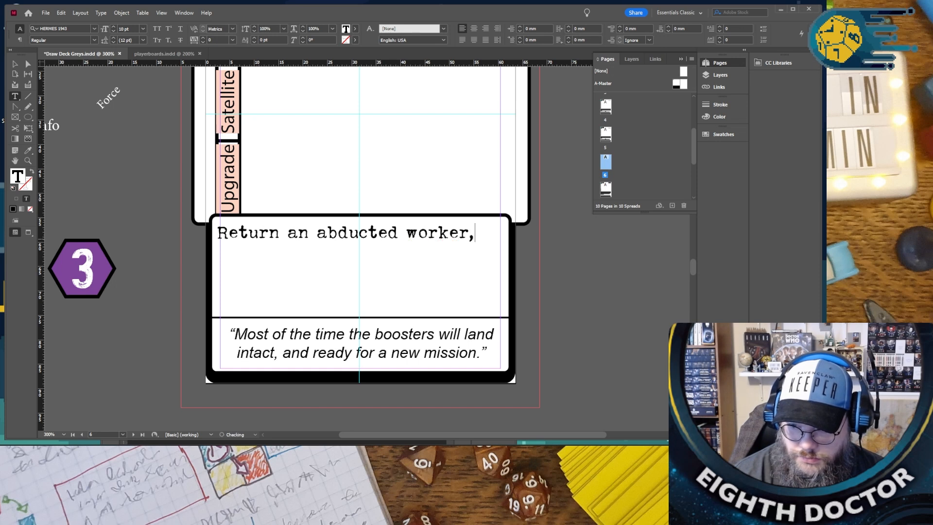
pyautogui.press('BackSpace')
pyautogui.write('and remov')
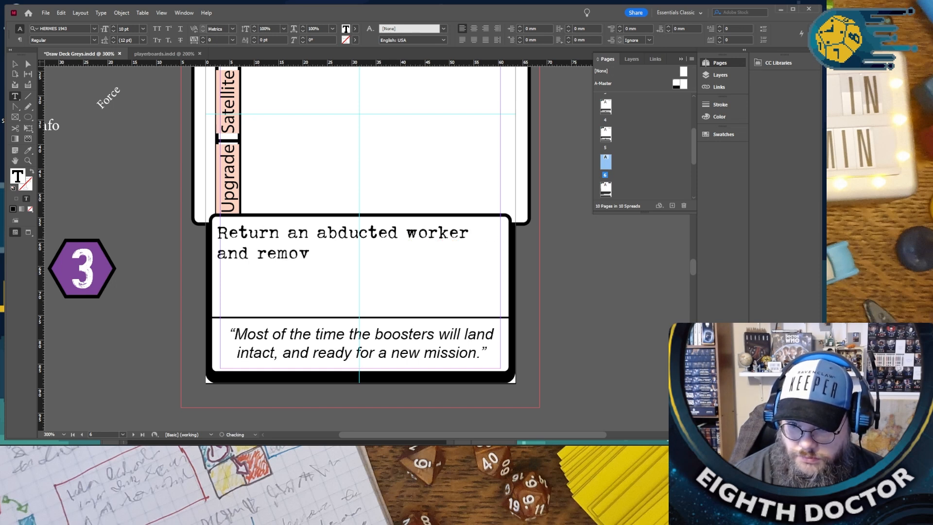
pyautogui.write('e a Truthe')
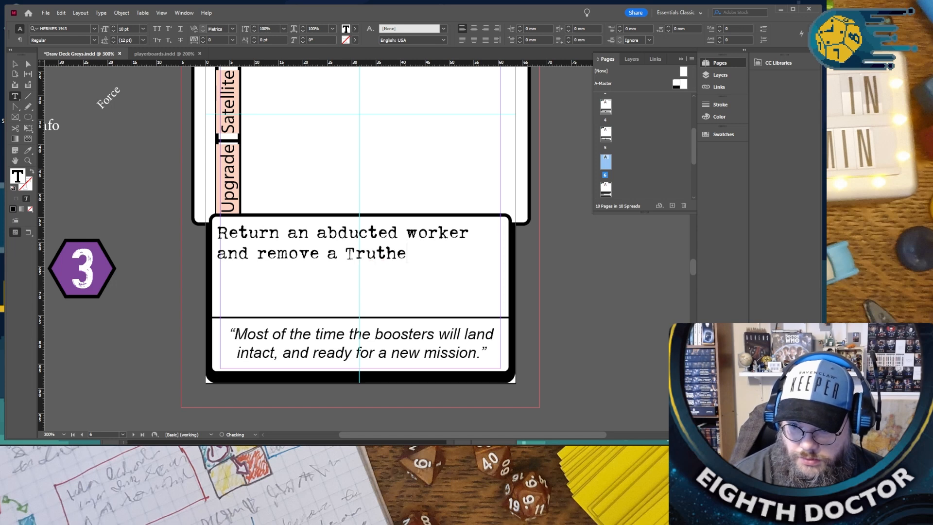
pyautogui.write('r from your board.')
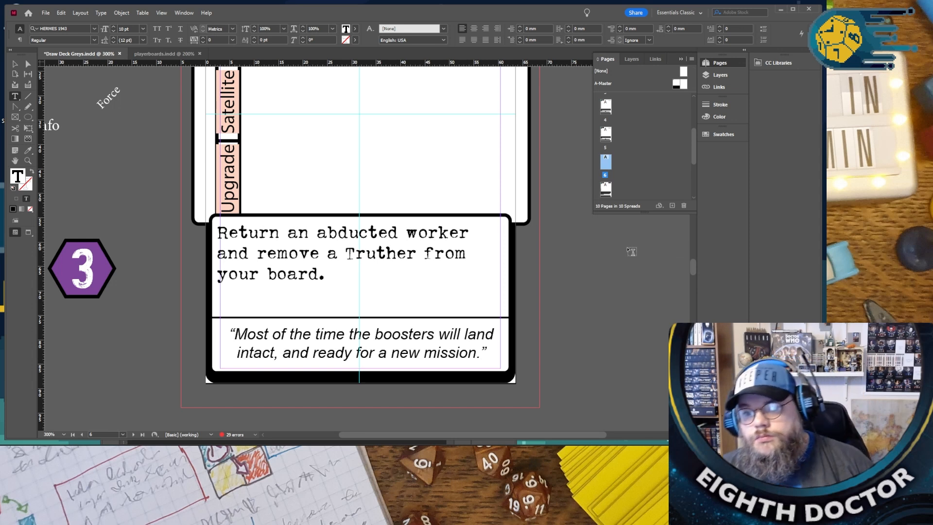
# - Review the rules text and type labels on the cards that follow Activate Implant, including Space Debris
pyautogui.hotkey('ctrl', '-')
pyautogui.scroll(-12, 582, 253)
pyautogui.scroll(-10, 579, 249)
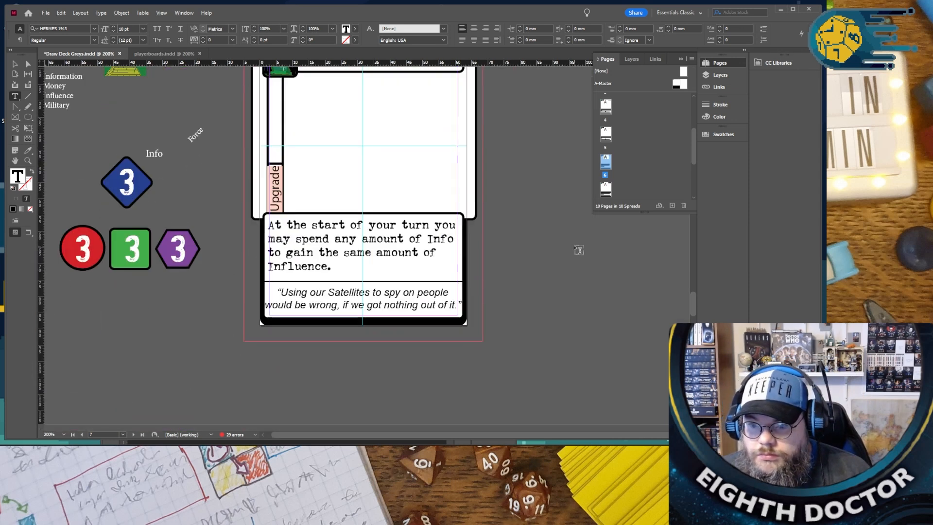
pyautogui.scroll(-5, 578, 248)
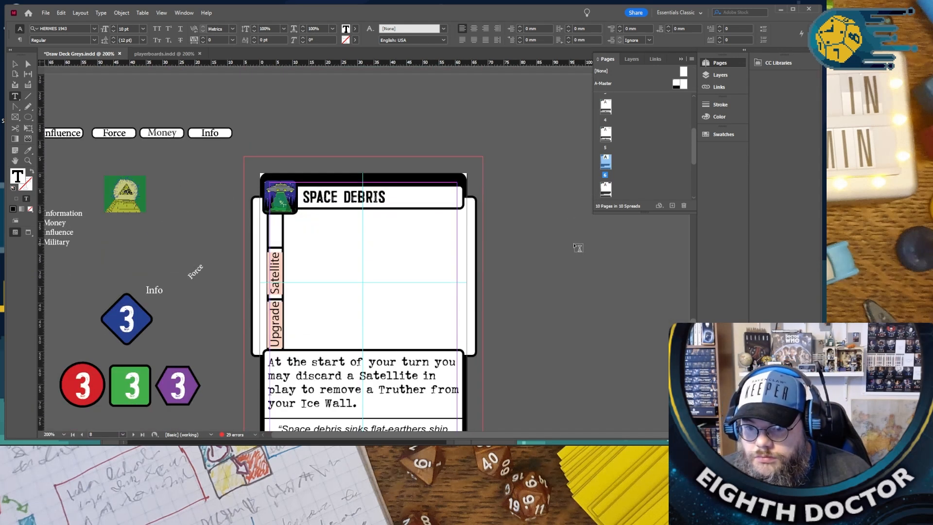
pyautogui.scroll(-1, 578, 247)
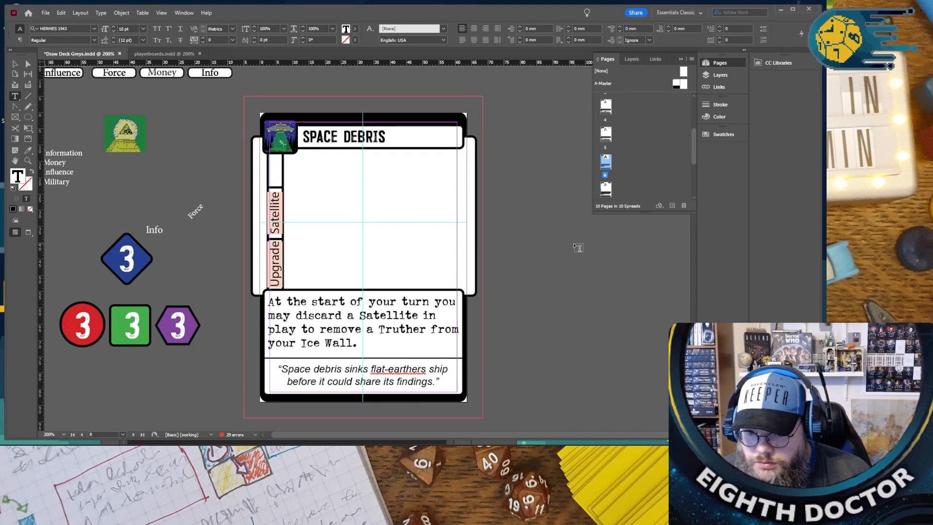
pyautogui.scroll(20, 357, 290)
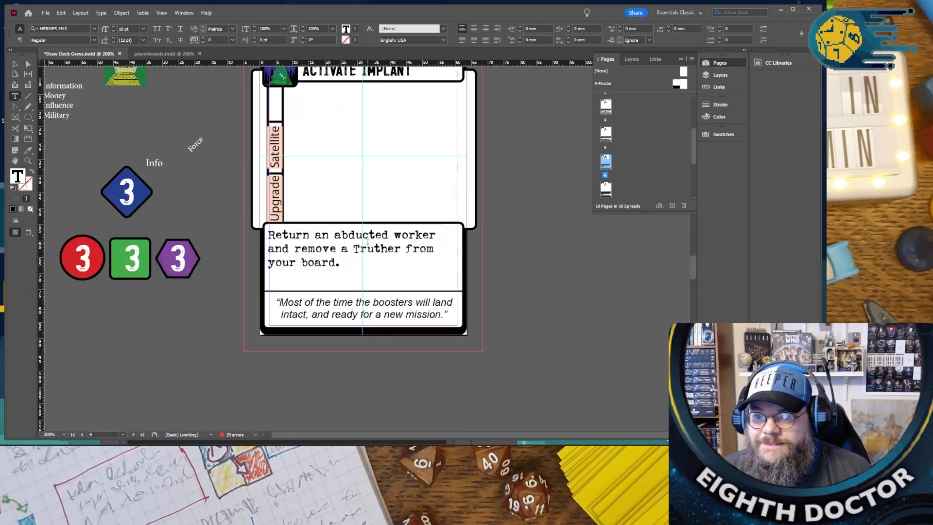
# - Copy the "Abduction" type label from the Run Tests card and replace "Satellite" with it on the Activate Implant card
pyautogui.scroll(5, 367, 241)
pyautogui.scroll(18, 282, 212)
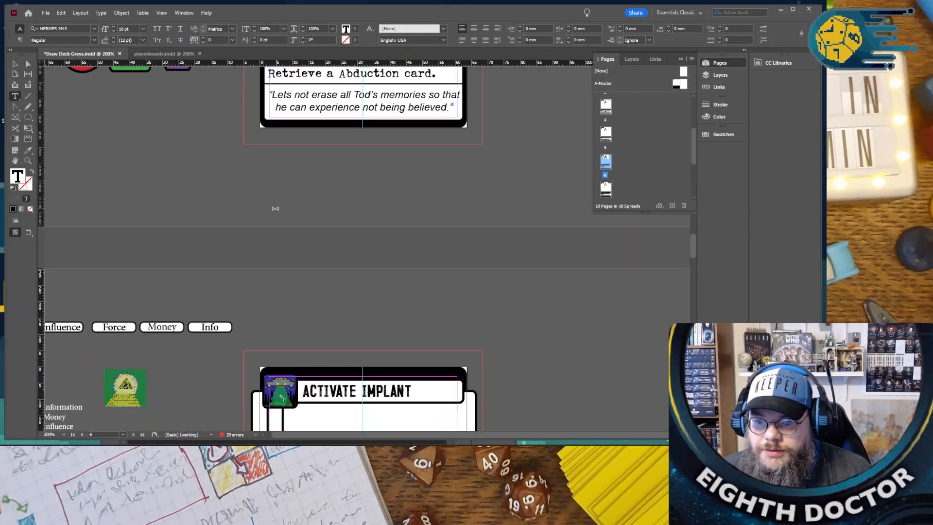
pyautogui.doubleClick(281, 185)
pyautogui.hotkey('ctrl', 'c')
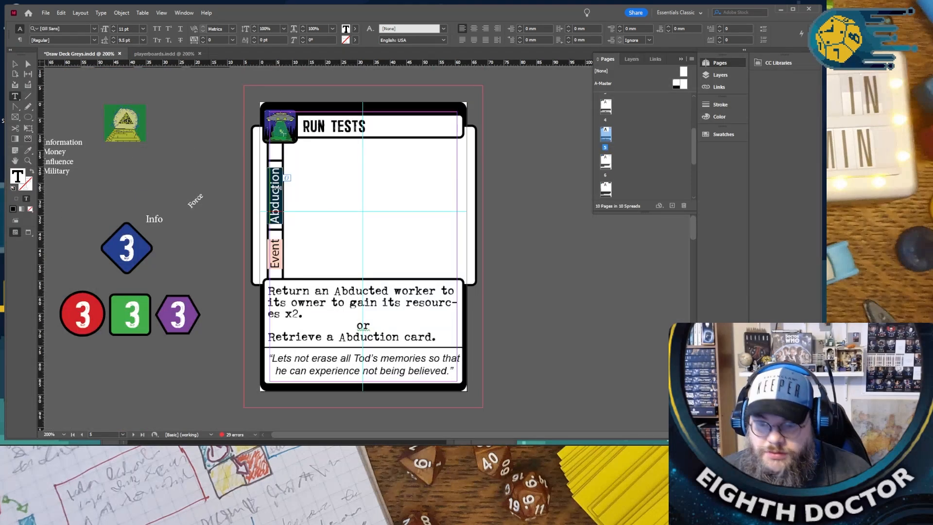
pyautogui.scroll(-1, 277, 187)
pyautogui.scroll(-12, 277, 187)
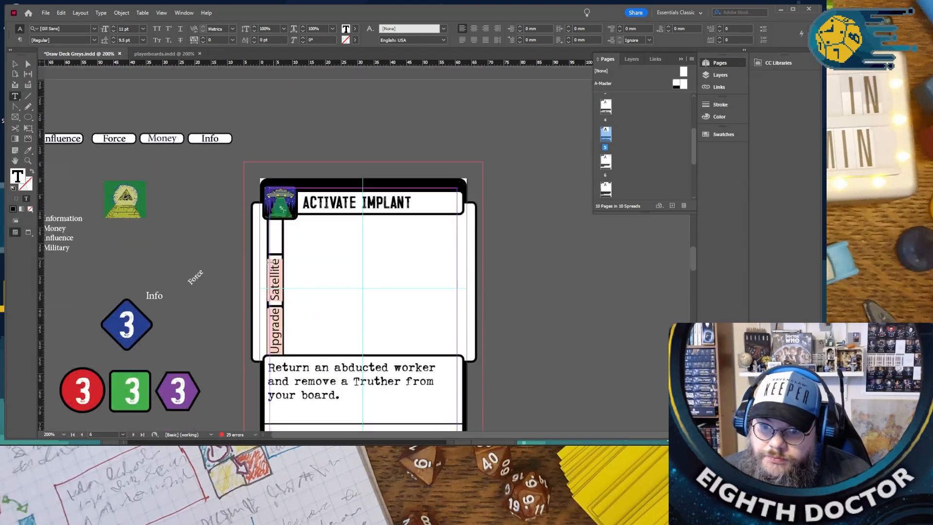
pyautogui.doubleClick(274, 266)
pyautogui.hotkey('ctrl', 'v')
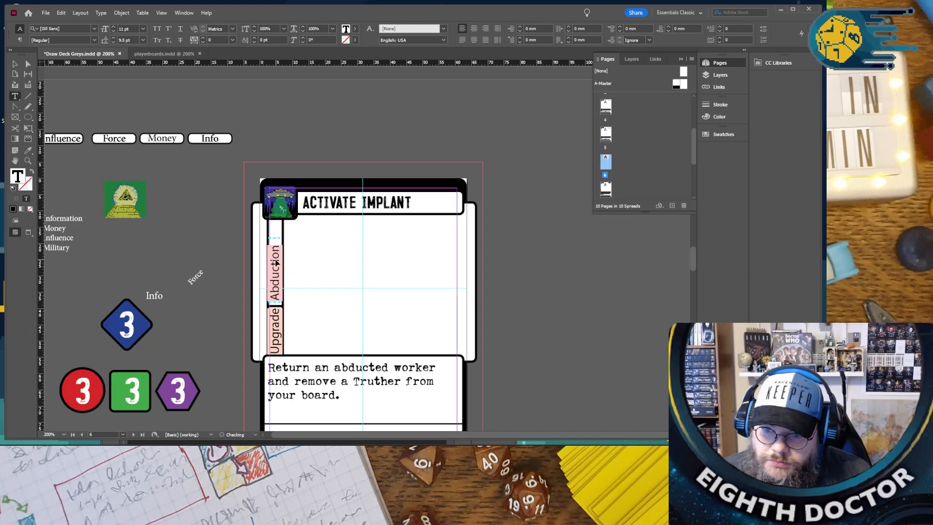
pyautogui.click(15, 64)
pyautogui.scroll(4, 313, 291)
pyautogui.moveTo(78, 98); pyautogui.dragTo(173, 167)
pyautogui.hotkey('ctrl', 'z')
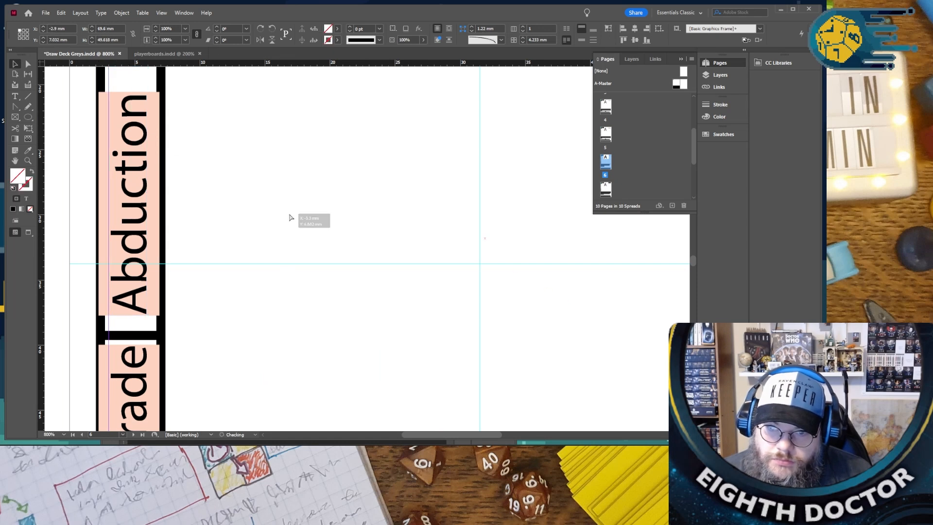
pyautogui.scroll(-2, 264, 204)
pyautogui.scroll(-2, 265, 204)
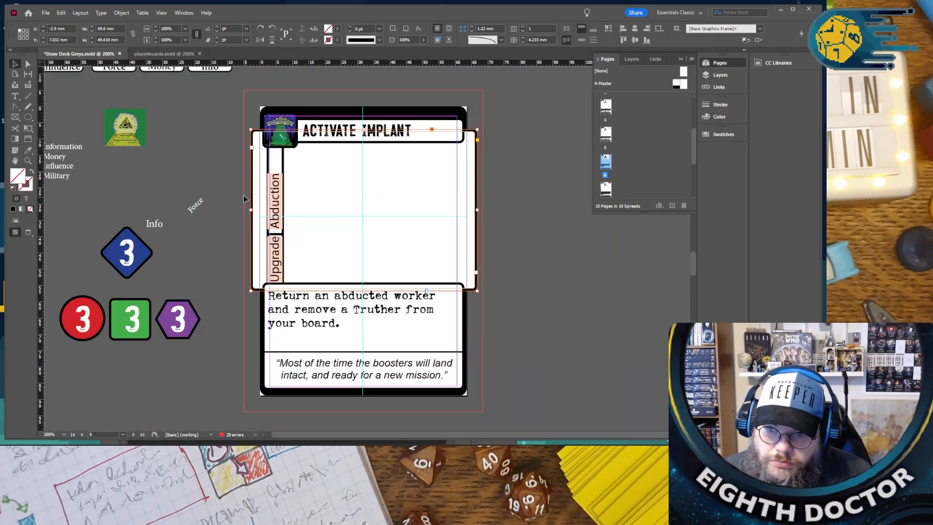
# - Adjust the position of the "Abduction" type label within its slot above "Upgrade" on the Activate Implant card
pyautogui.click(234, 191)
pyautogui.click(294, 210)
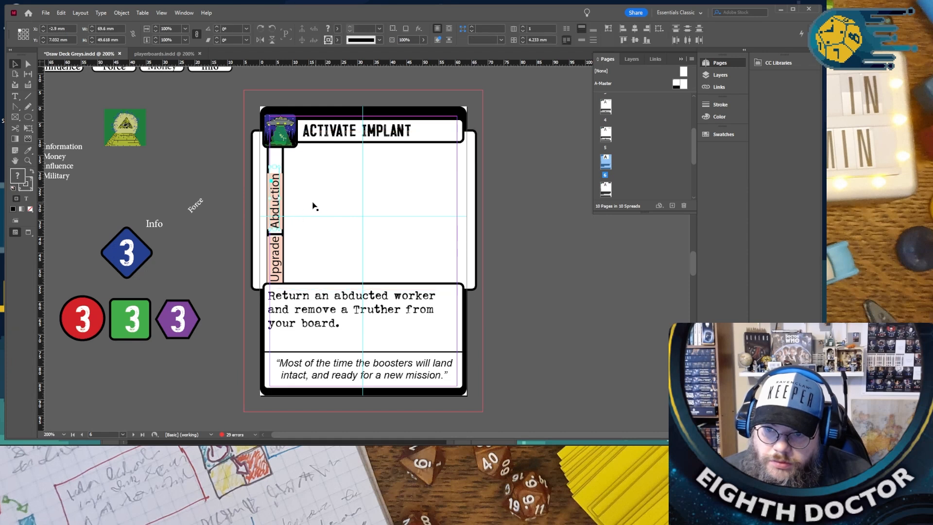
pyautogui.click(283, 186)
pyautogui.click(294, 192)
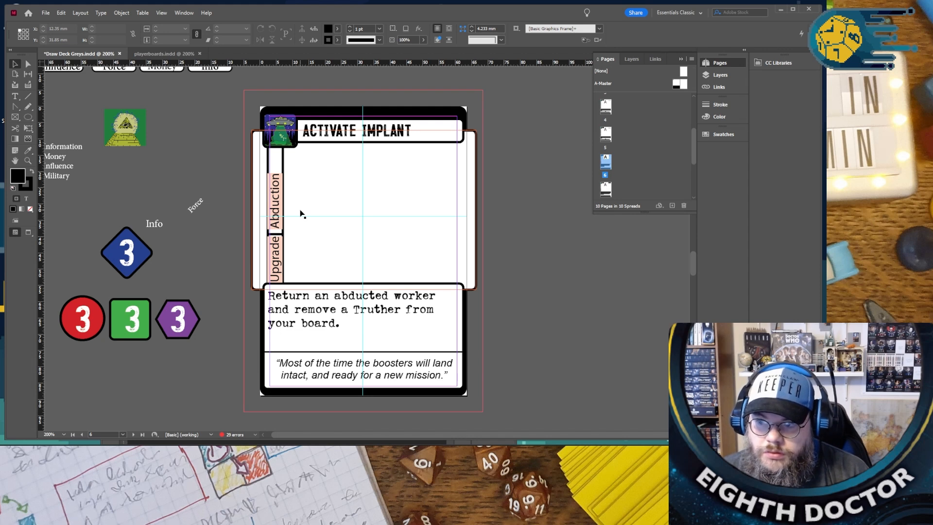
pyautogui.moveTo(275, 207); pyautogui.dragTo(325, 208)
pyautogui.click(279, 180)
pyautogui.click(279, 182)
pyautogui.press('Up')
pyautogui.press('Up')
pyautogui.press('Up')
pyautogui.press('Up')
pyautogui.press('Up')
pyautogui.press('Up')
pyautogui.press('Up')
pyautogui.press('Up')
pyautogui.press('Up')
pyautogui.press('Up')
pyautogui.press('Up')
pyautogui.press('Up')
pyautogui.press('Up')
pyautogui.moveTo(327, 201); pyautogui.dragTo(279, 203)
pyautogui.moveTo(279, 201); pyautogui.dragTo(279, 202)
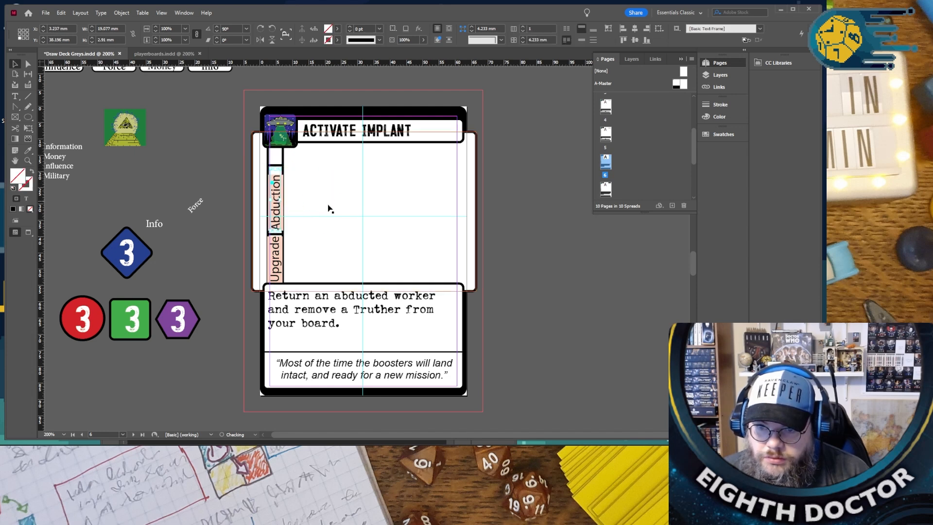
pyautogui.click(594, 244)
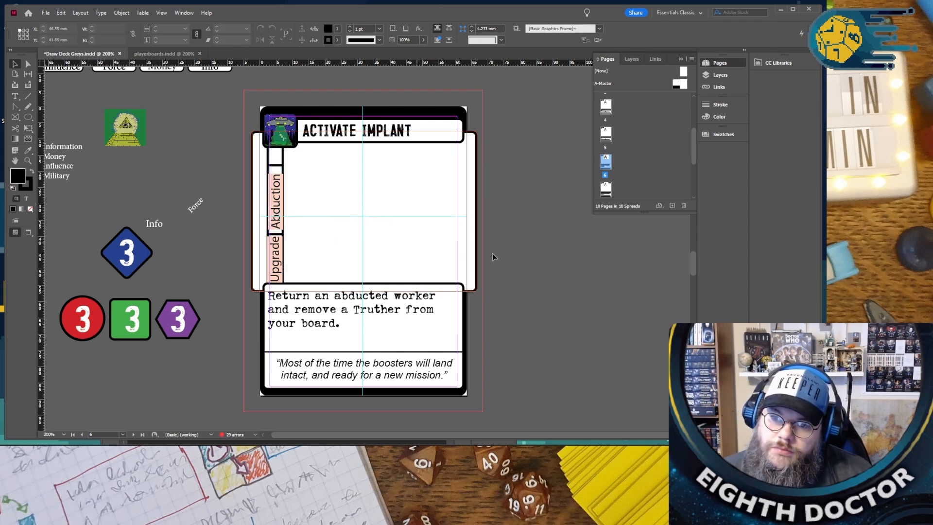
# - Replace the quoted flavor text on the Activate Implant card with "We programed the Tod to inflatrate the truthers base and discreate him."
pyautogui.scroll(-3, 494, 252)
pyautogui.scroll(-20, 493, 250)
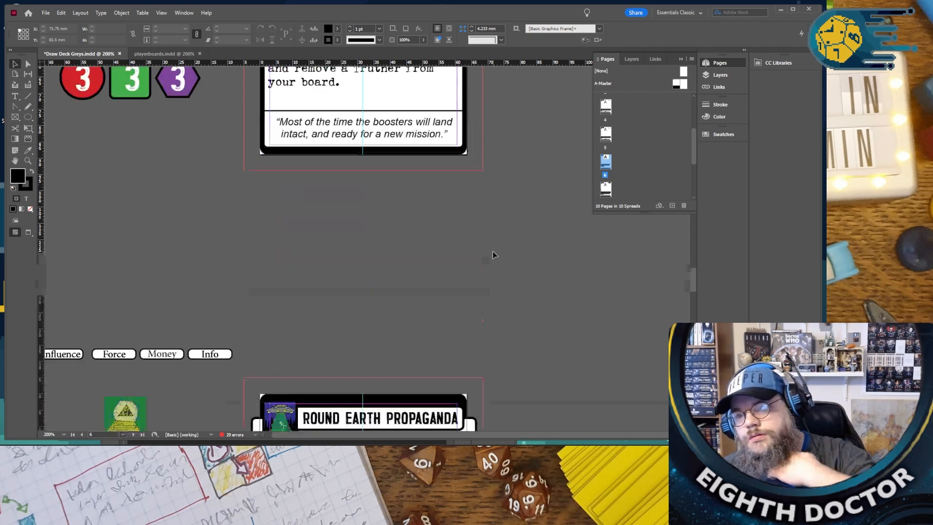
pyautogui.scroll(15, 479, 255)
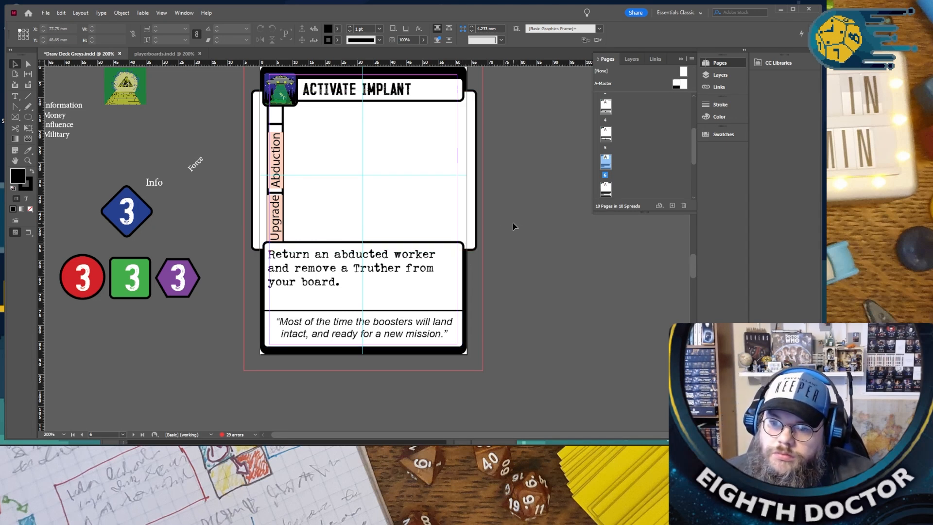
pyautogui.scroll(-1, 512, 223)
pyautogui.doubleClick(279, 291)
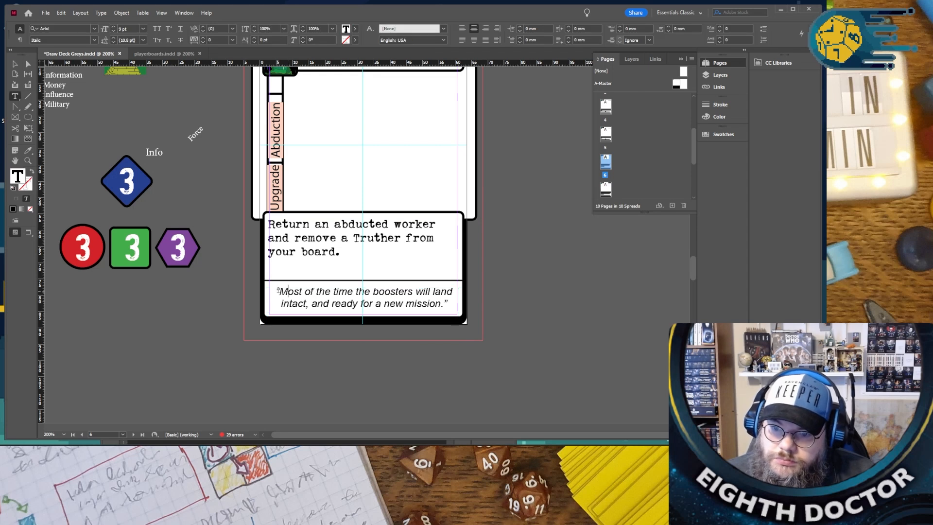
pyautogui.moveTo(280, 290); pyautogui.dragTo(444, 304)
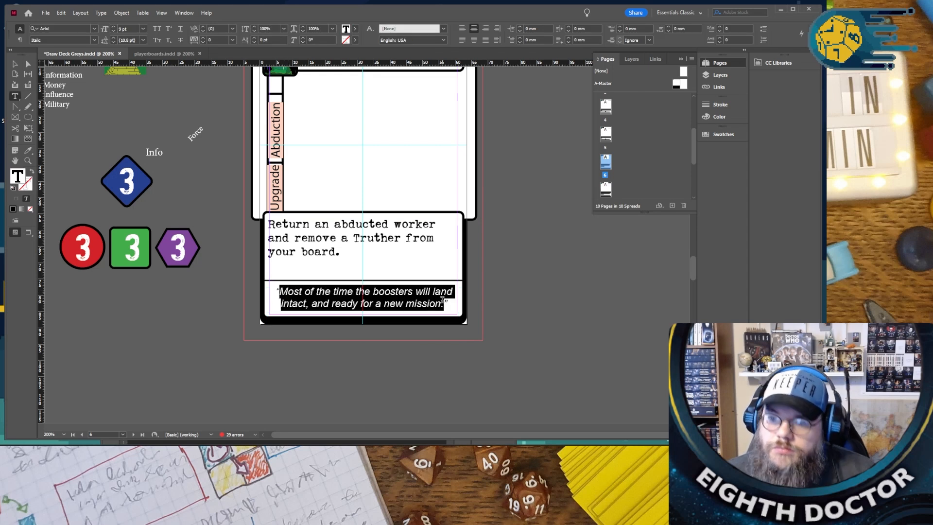
pyautogui.write('We pro')
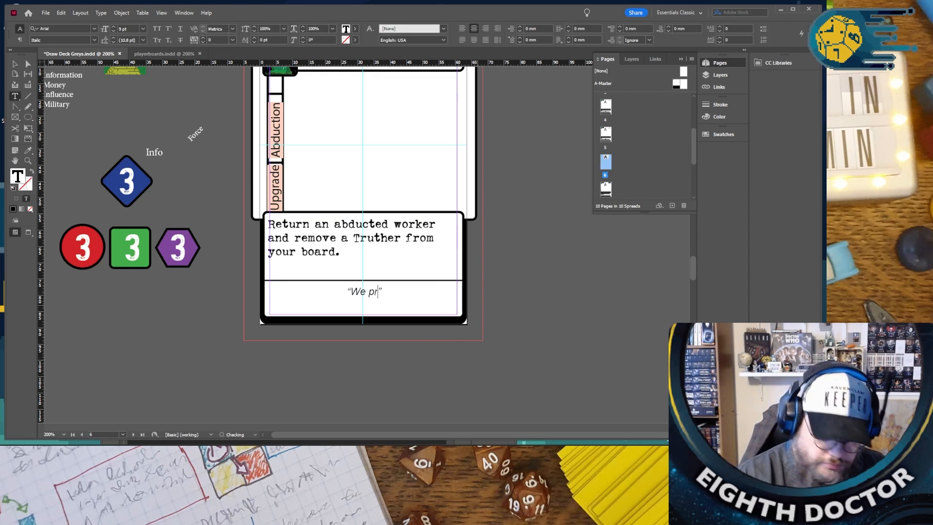
pyautogui.write('gramed the')
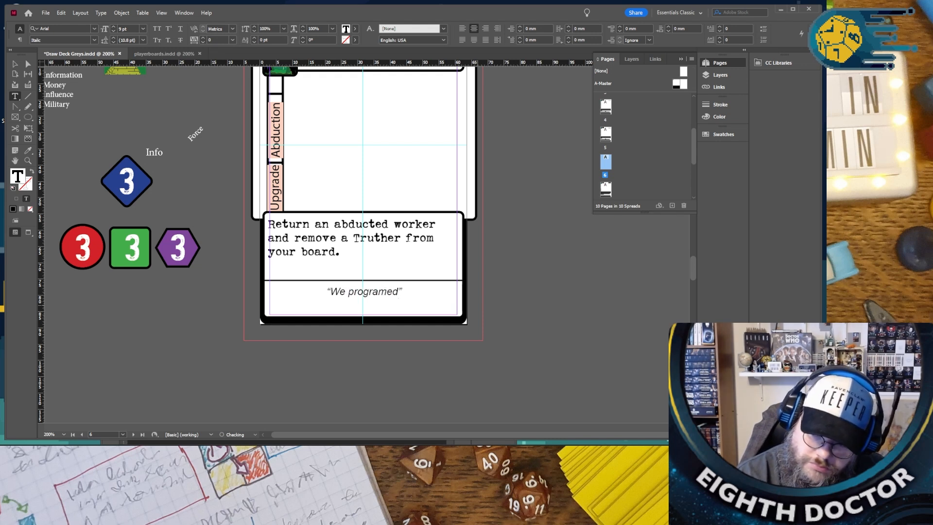
pyautogui.write(' Tod')
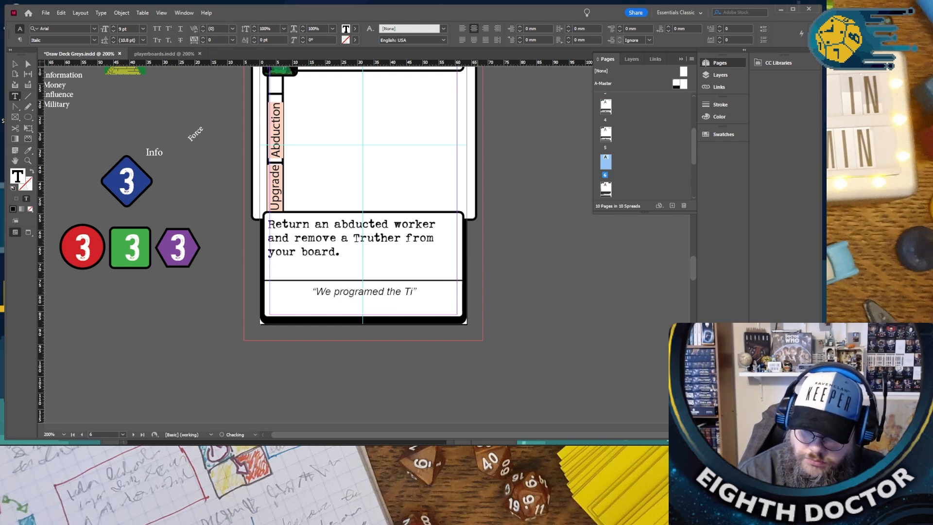
pyautogui.write(' to ')
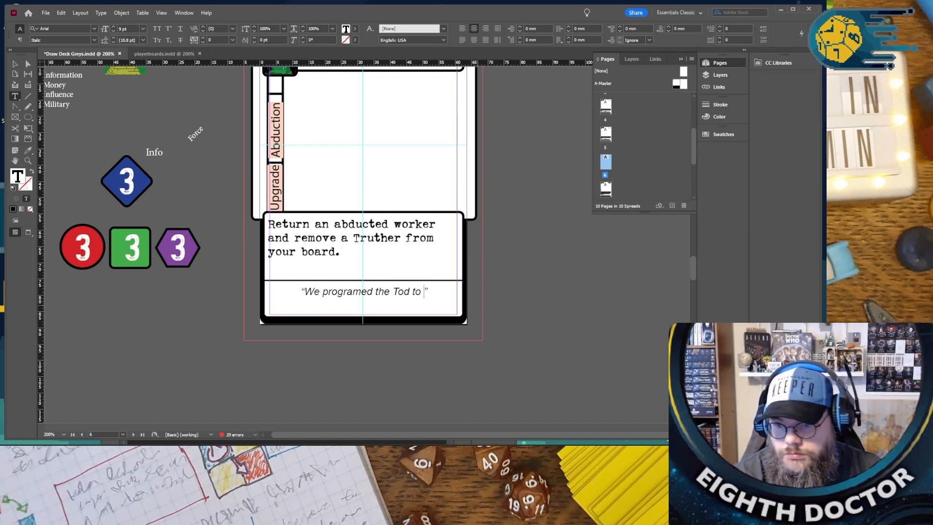
pyautogui.write('inflatra')
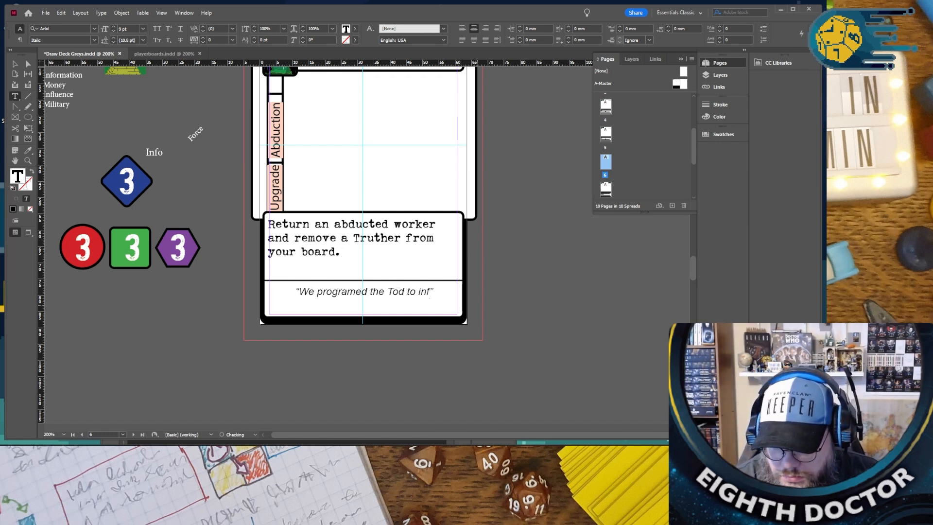
pyautogui.write('te the true')
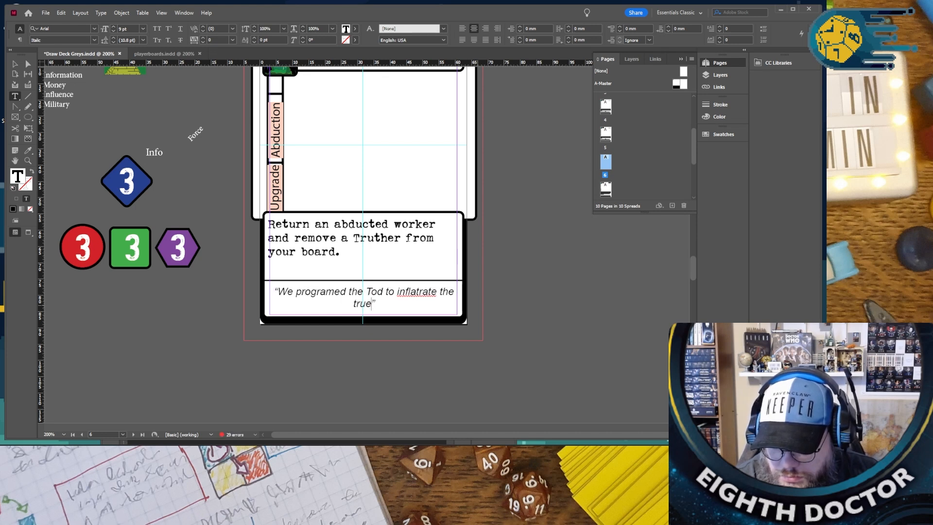
pyautogui.press('BackSpace')
pyautogui.write('thers bas')
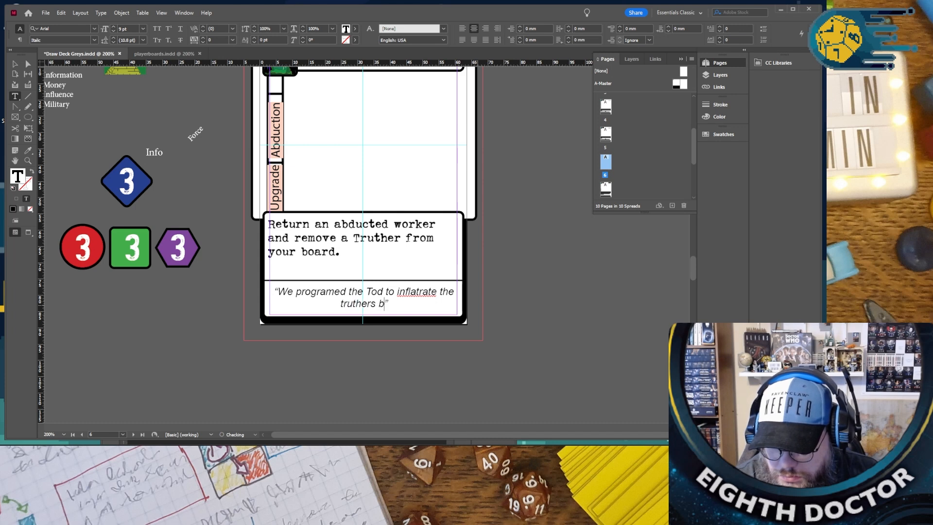
pyautogui.write('e and discr')
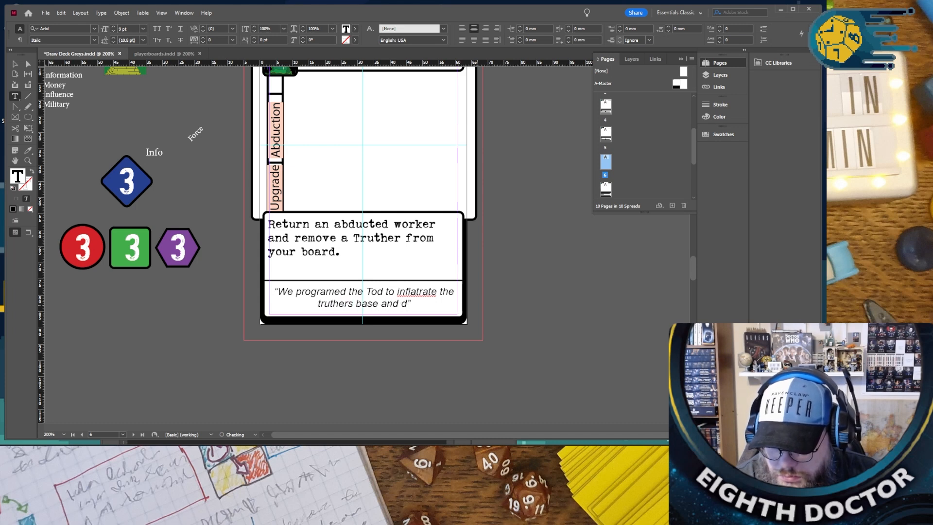
pyautogui.write('eat')
pyautogui.press('BackSpace')
pyautogui.write('e t')
pyautogui.press('BackSpace')
pyautogui.write('hiim')
pyautogui.press('BackSpace')
pyautogui.press('BackSpace')
pyautogui.press('BackSpace')
pyautogui.write('i')
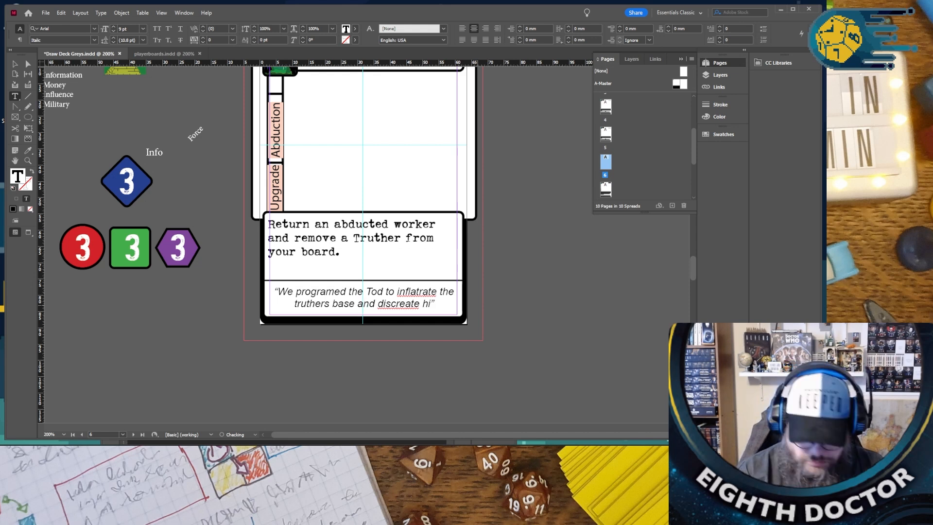
pyautogui.write('m.')
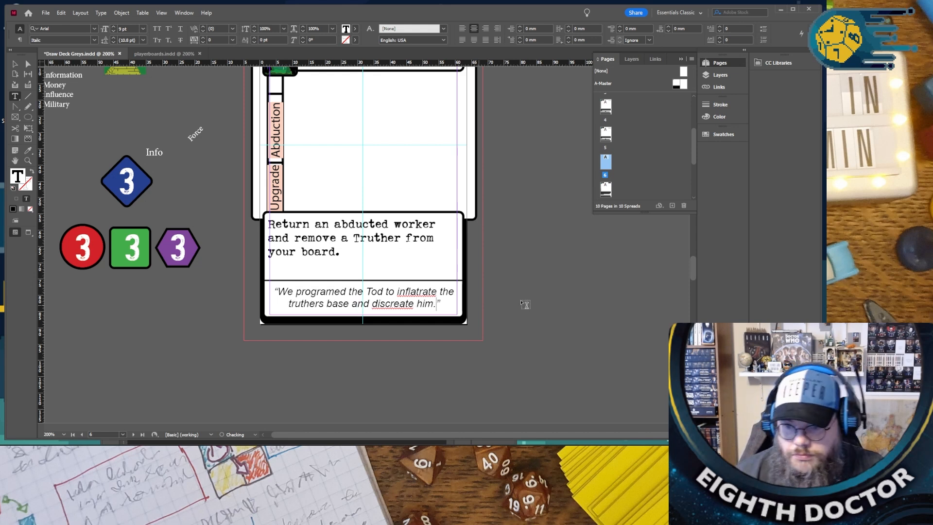
# - Correct the two misspelled words in the Activate Implant flavor text to "discredit" and "infiltrate"
pyautogui.rightClick(386, 303)
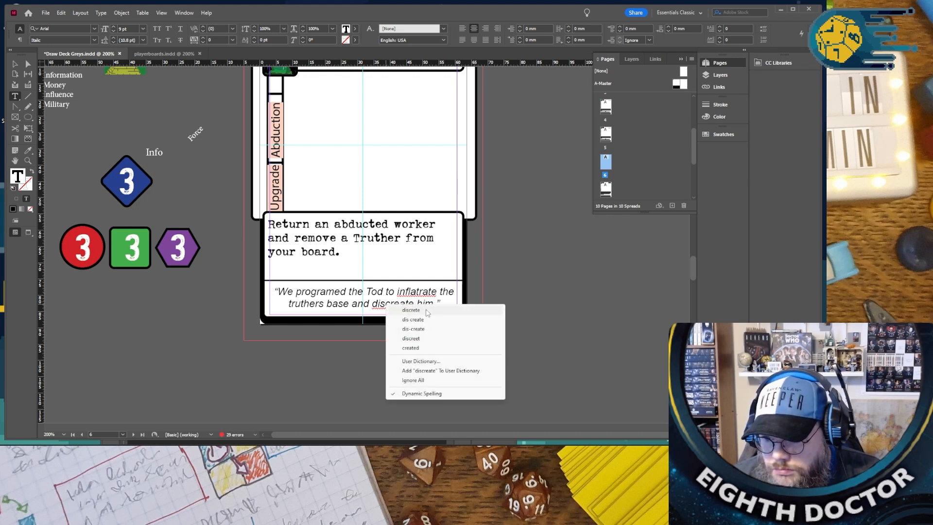
pyautogui.press('Escape')
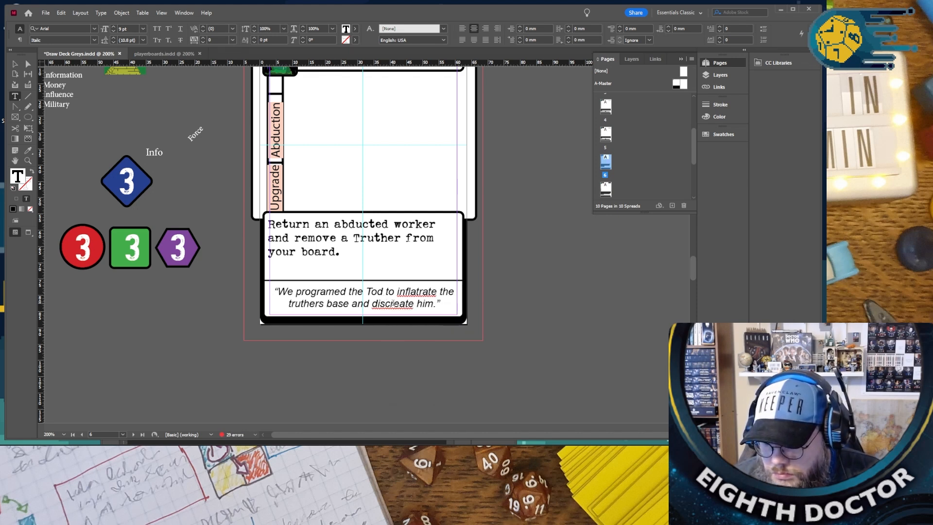
pyautogui.click(400, 304)
pyautogui.write('d')
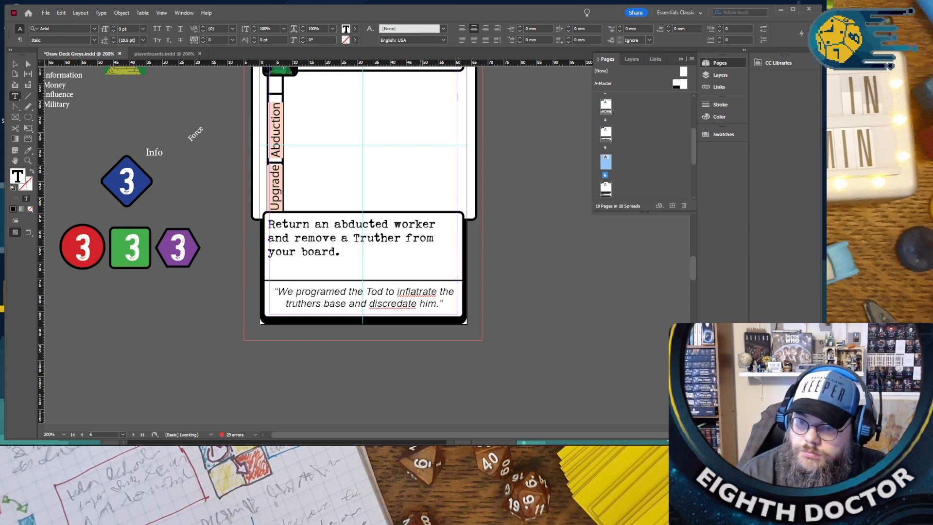
pyautogui.press('Delete')
pyautogui.press('Delete')
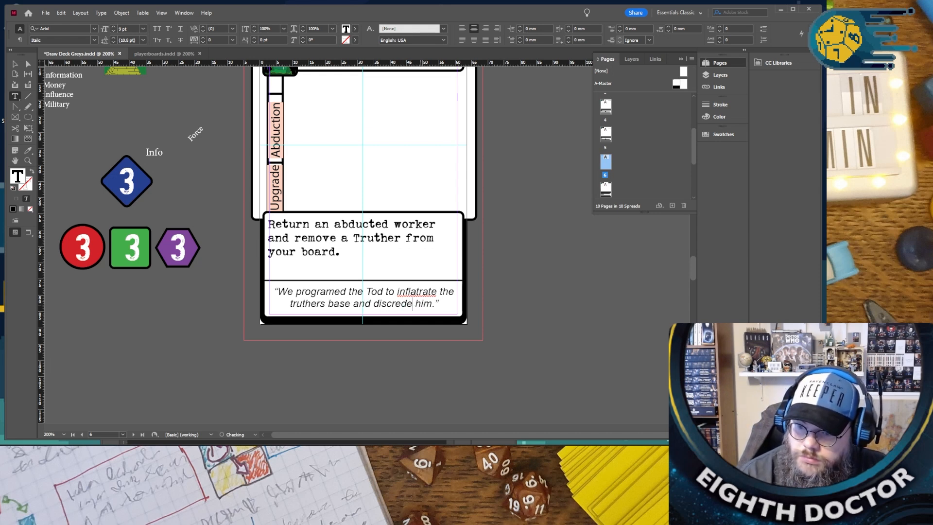
pyautogui.press('BackSpace')
pyautogui.press('Left')
pyautogui.press('Right')
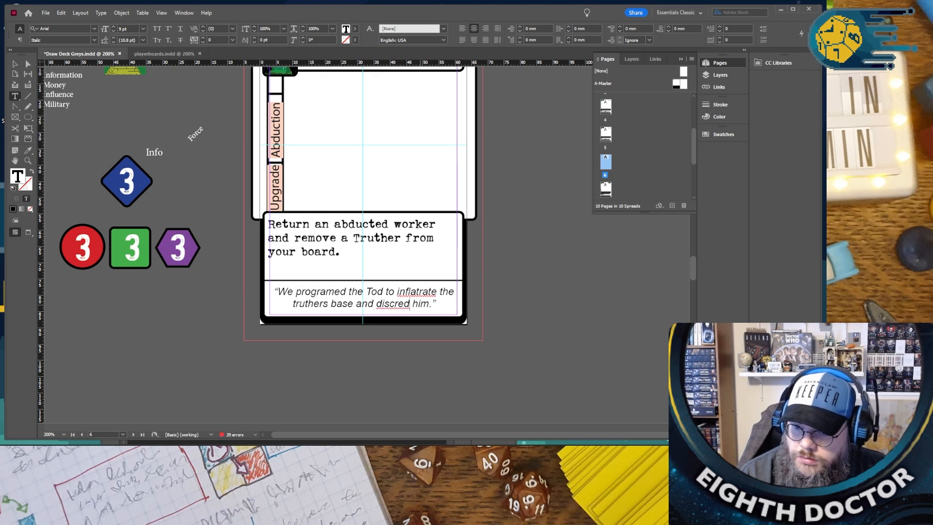
pyautogui.write('it')
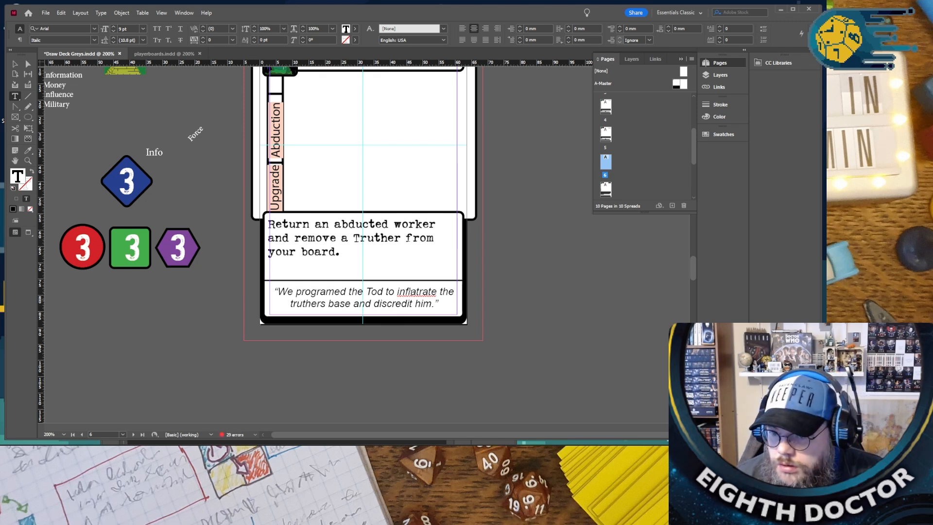
pyautogui.rightClick(412, 292)
pyautogui.click(438, 300)
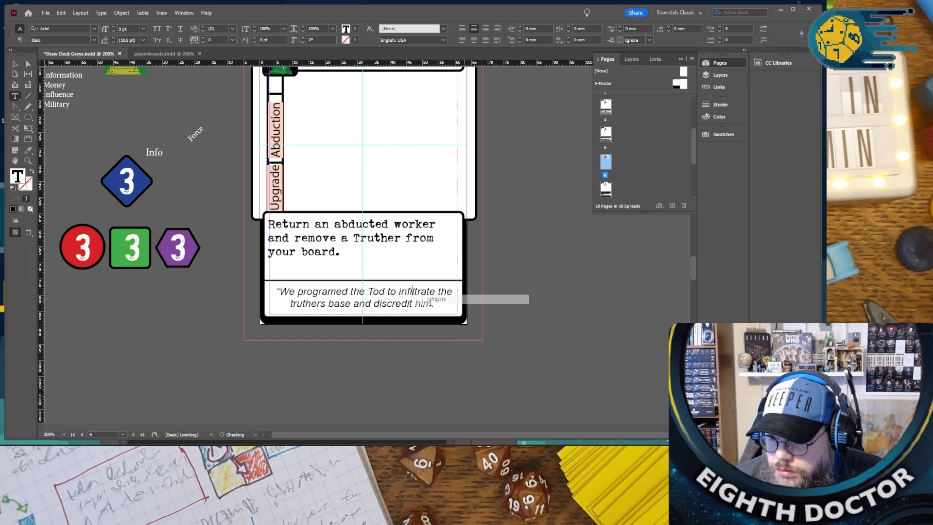
# - Replace the word "base" with "organization" in the Activate Implant flavor text
pyautogui.doubleClick(337, 304)
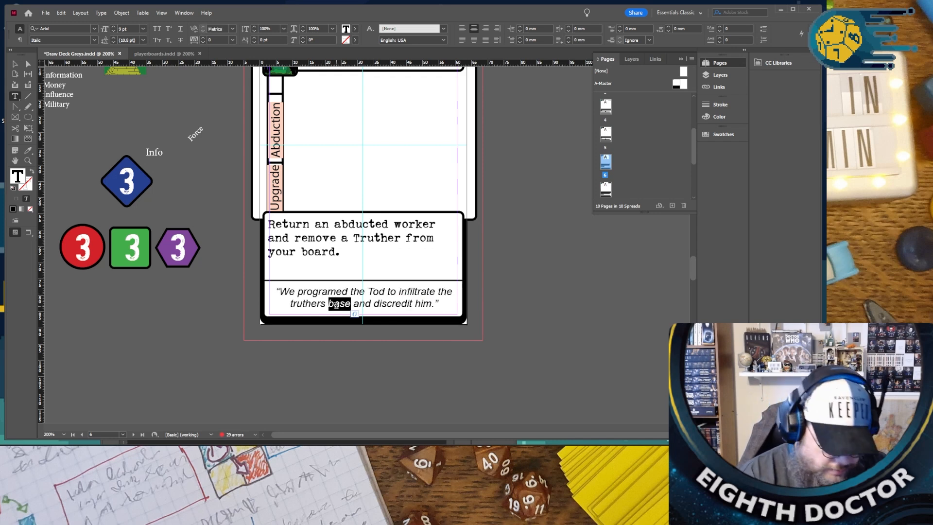
pyautogui.write('organi')
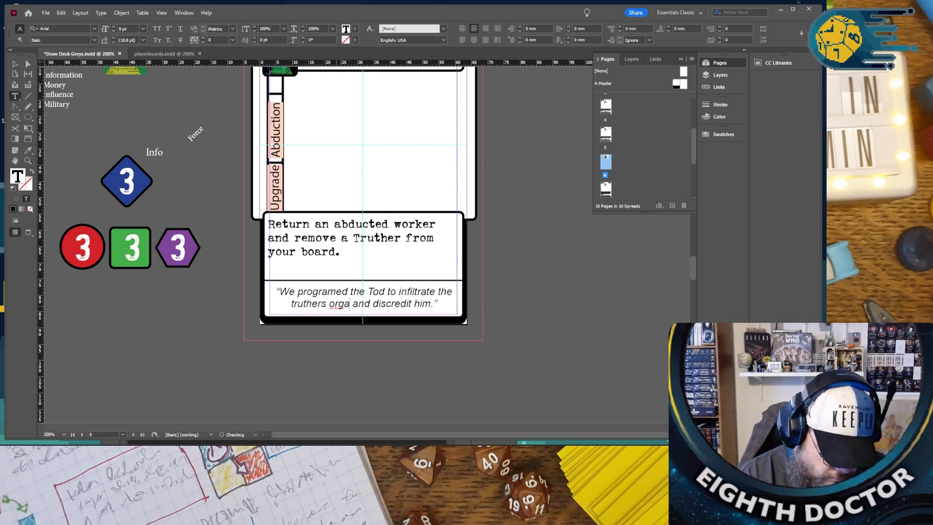
pyautogui.write('zaton')
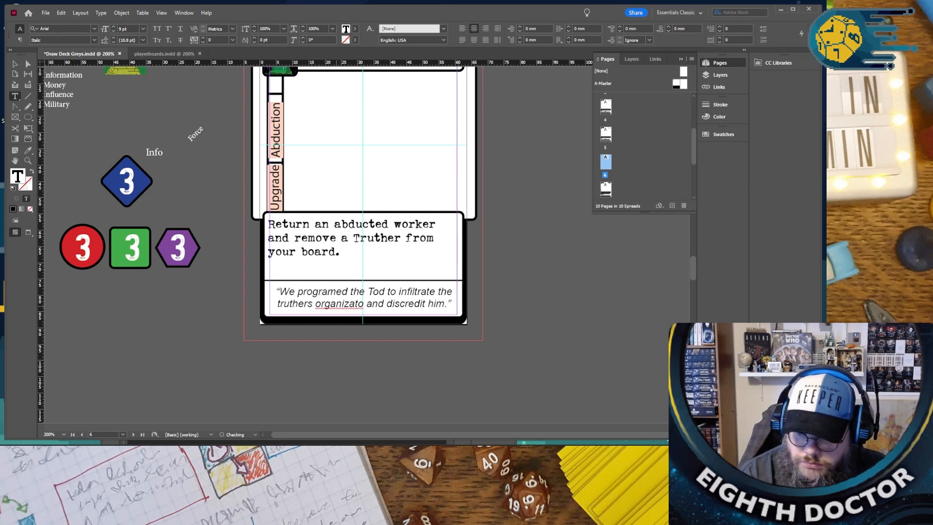
pyautogui.rightClick(325, 303)
pyautogui.click(342, 307)
pyautogui.click(533, 313)
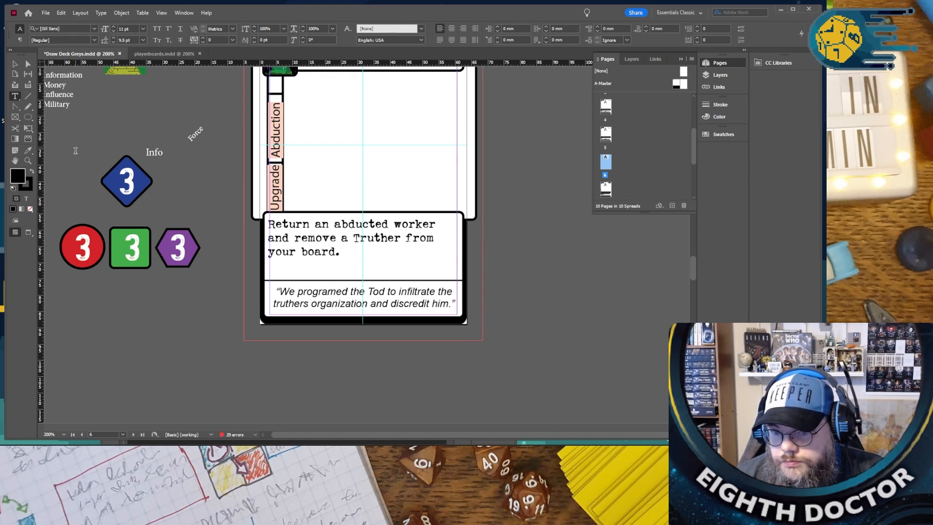
# - Retitle the Round Earth Propaganda card as "CASE STUDY"
pyautogui.click(14, 63)
pyautogui.click(154, 152)
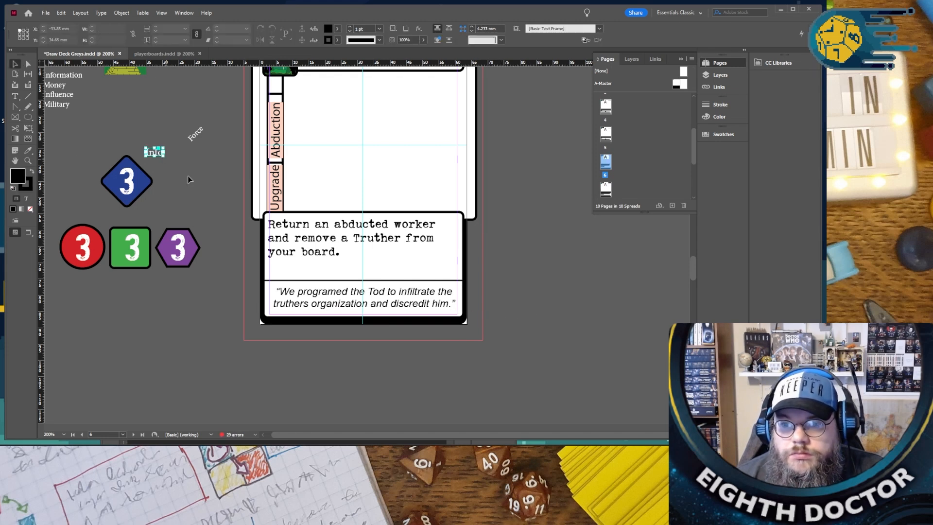
pyautogui.scroll(2, 192, 177)
pyautogui.scroll(-10, 192, 177)
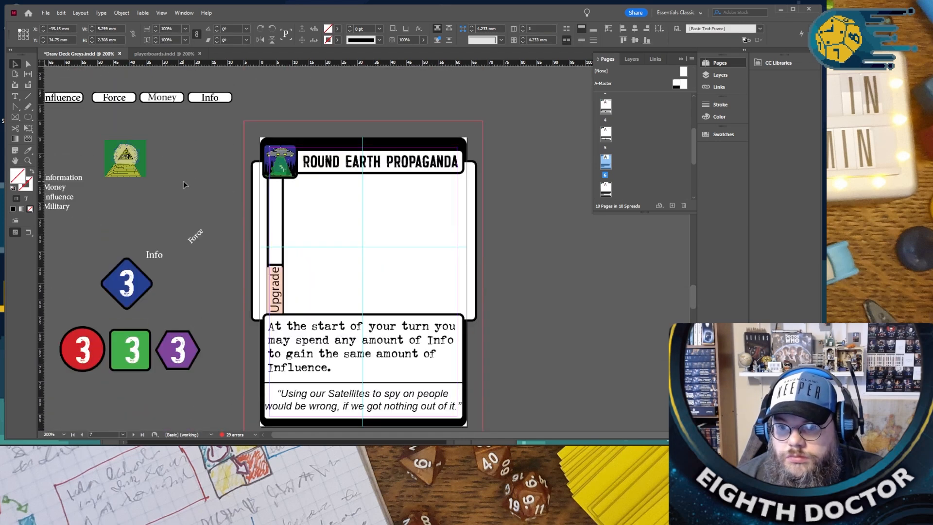
pyautogui.tripleClick(313, 161)
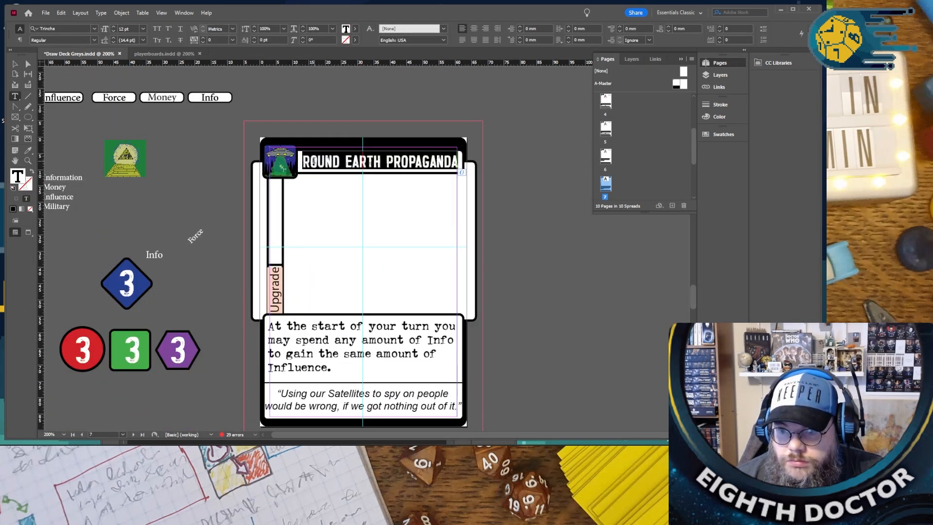
pyautogui.write('C')
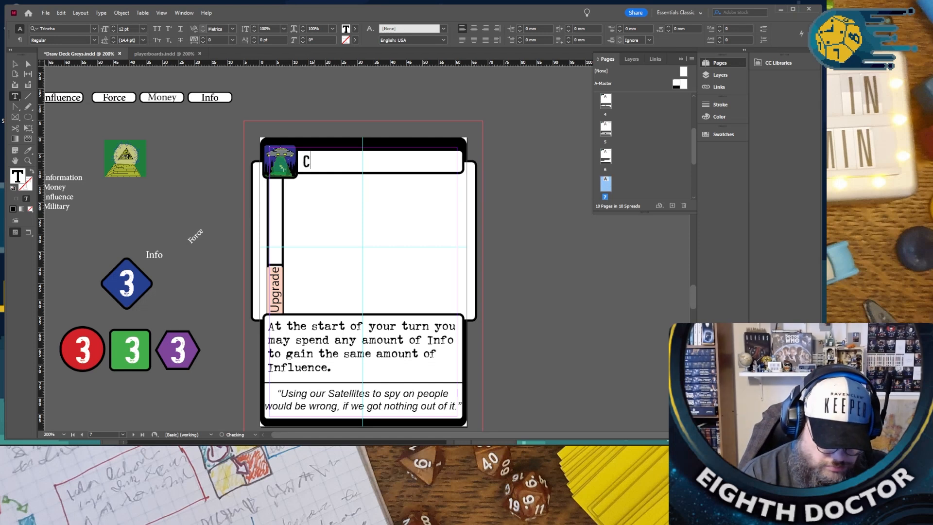
pyautogui.write('ASE STUDY')
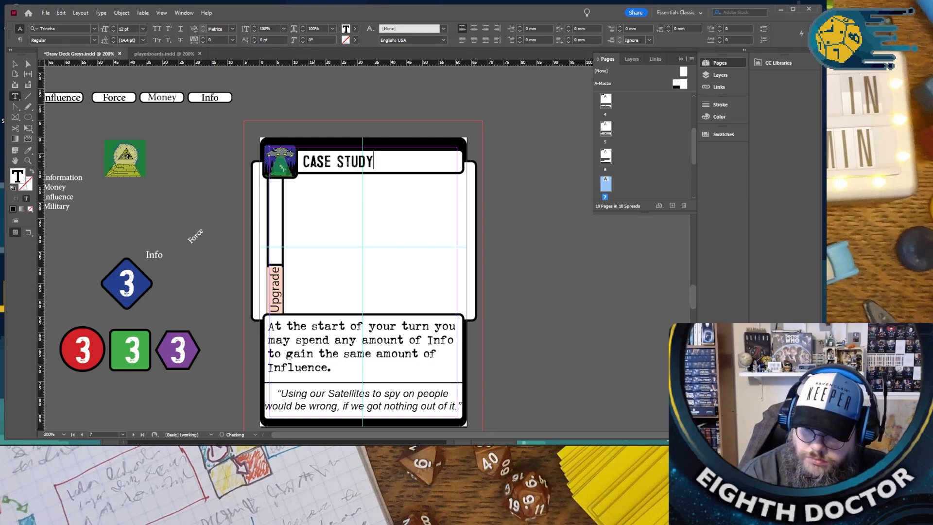
# - Replace the rules text on the Case Study card with "Gain one resource", correcting the misspelled last word
pyautogui.moveTo(340, 372); pyautogui.dragTo(277, 322)
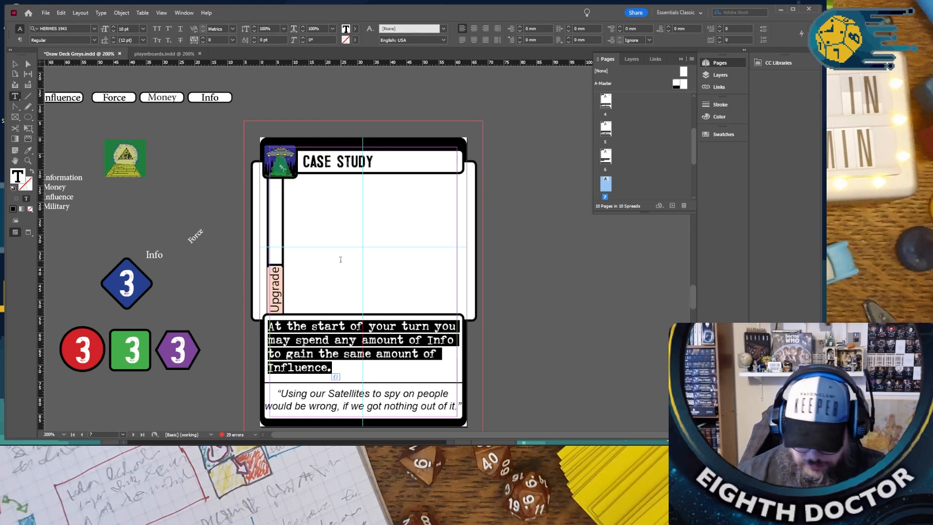
pyautogui.write('Gain')
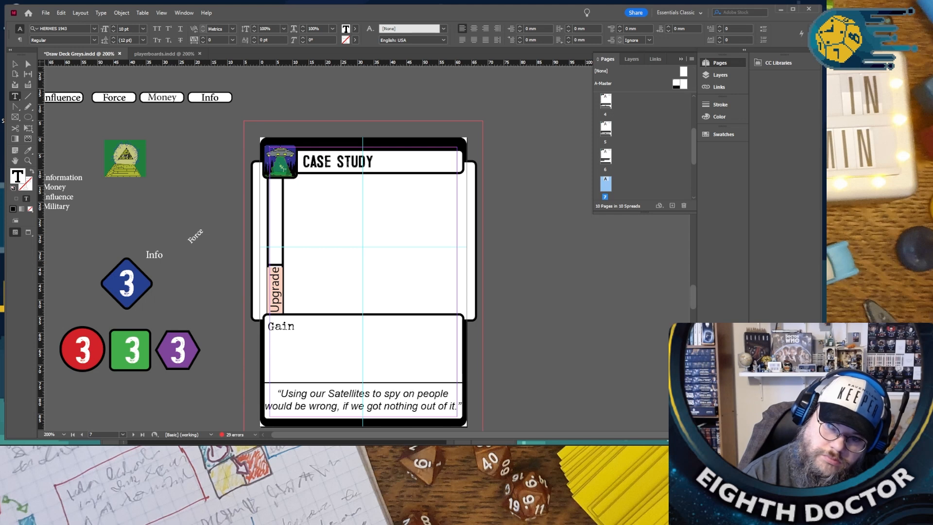
pyautogui.write(' on')
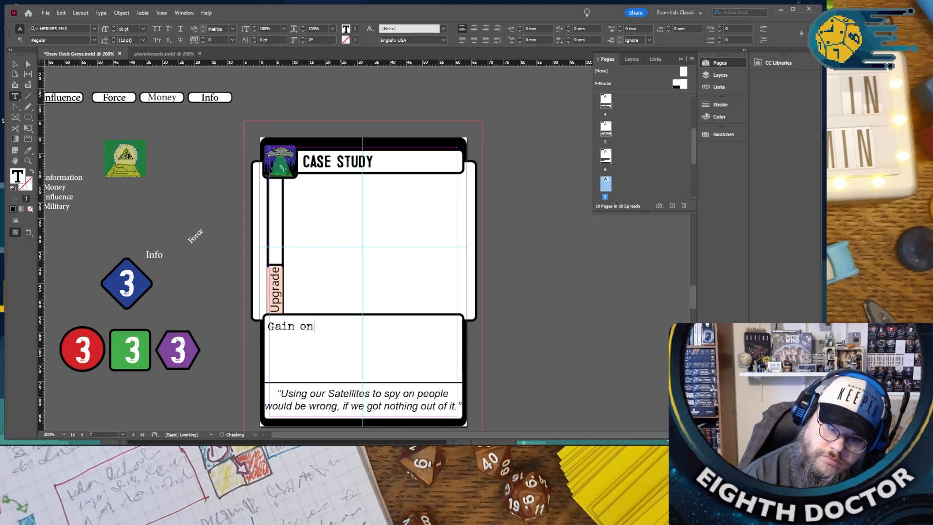
pyautogui.write('e resorce')
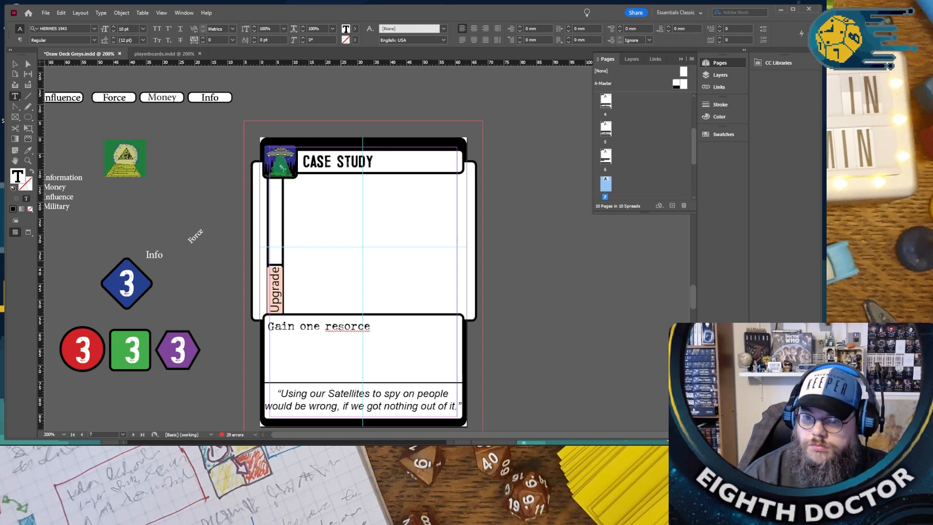
pyautogui.rightClick(341, 327)
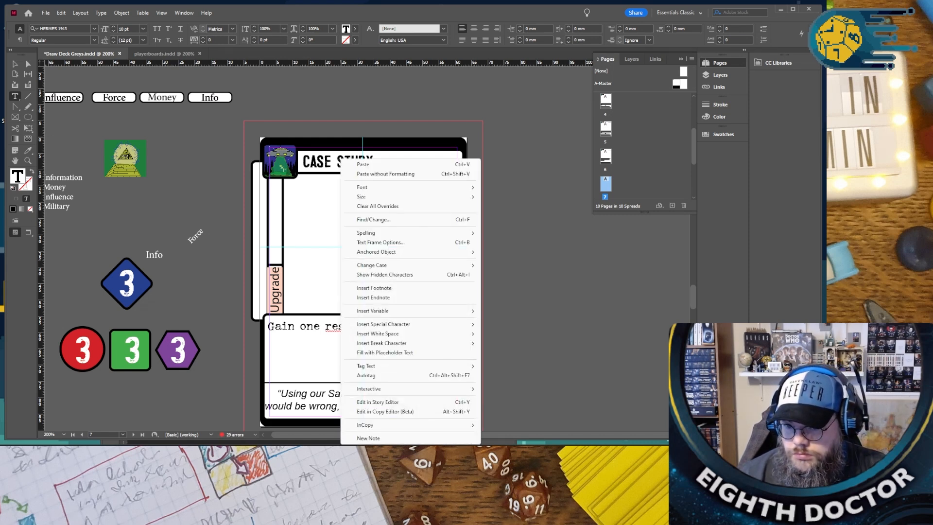
pyautogui.click(341, 304)
pyautogui.rightClick(364, 327)
pyautogui.click(389, 333)
# - Expand the Case Study rules text to read "Gain one info resource for each abducted worker you control."
pyautogui.moveTo(382, 326); pyautogui.dragTo(269, 327)
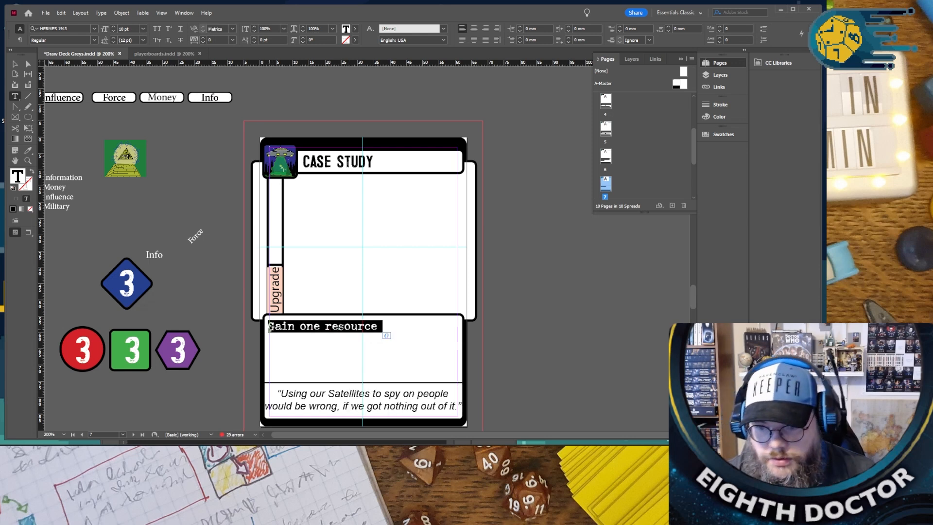
pyautogui.click(275, 327)
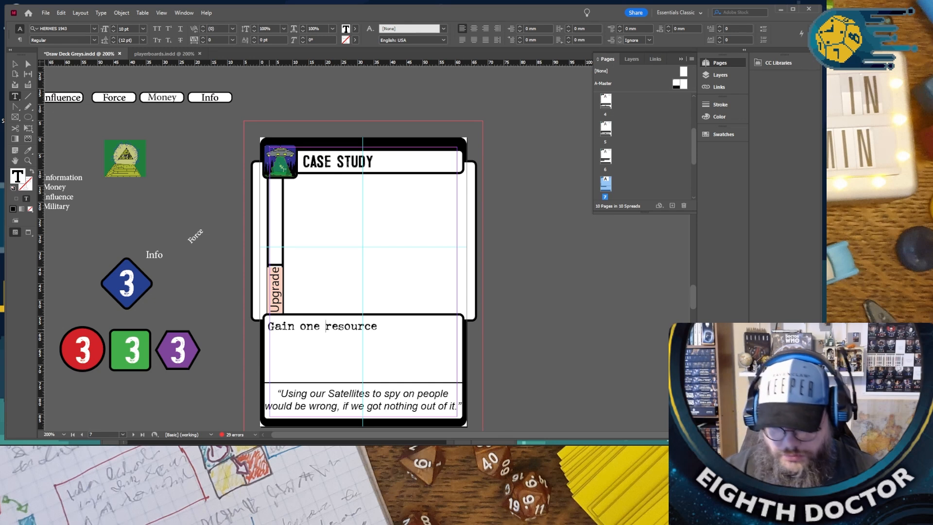
pyautogui.write('info')
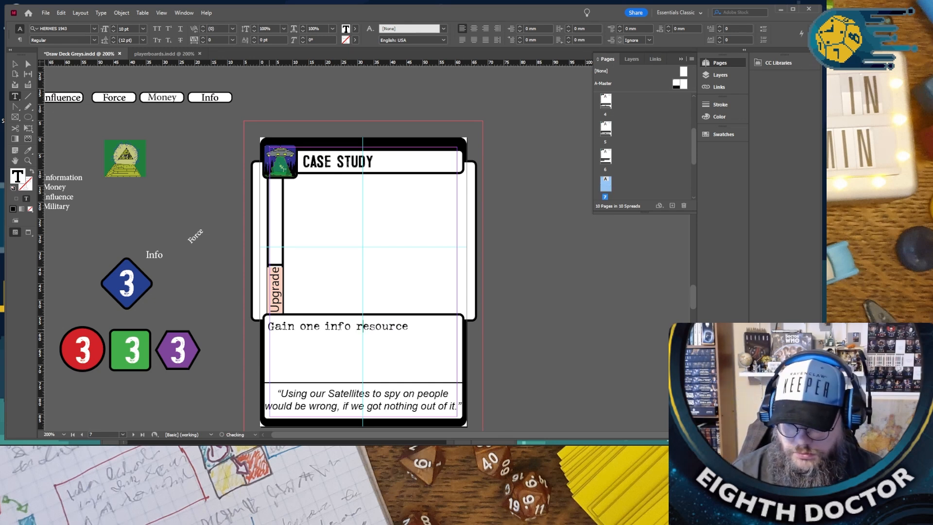
pyautogui.press('End')
pyautogui.write('for')
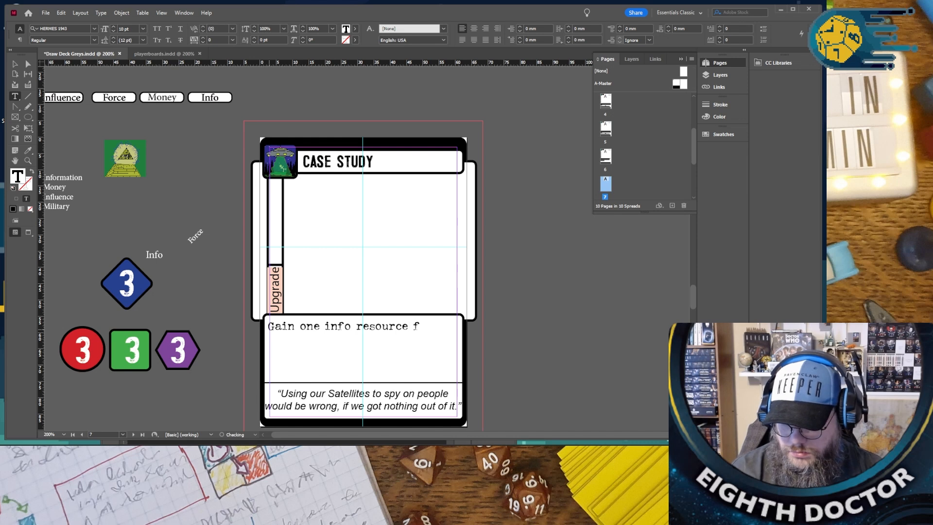
pyautogui.write(' each ad')
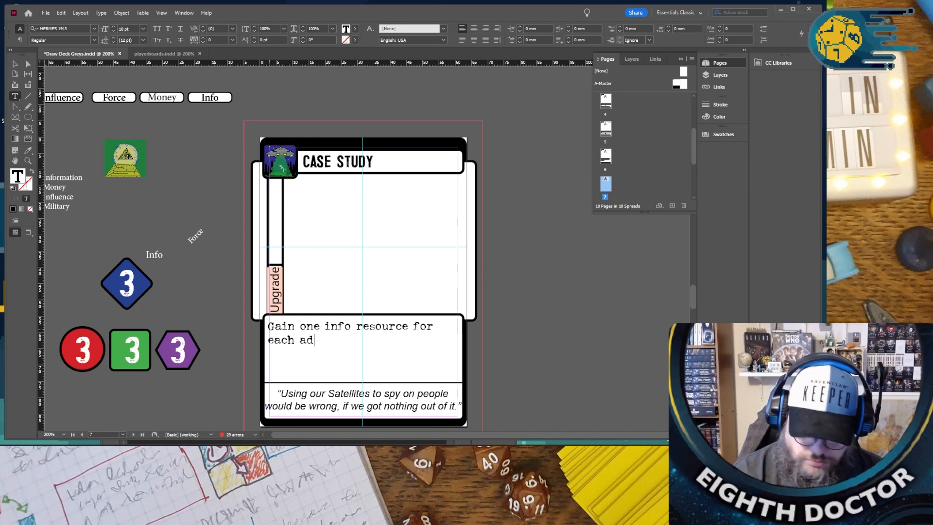
pyautogui.press('BackSpace')
pyautogui.write('abdu')
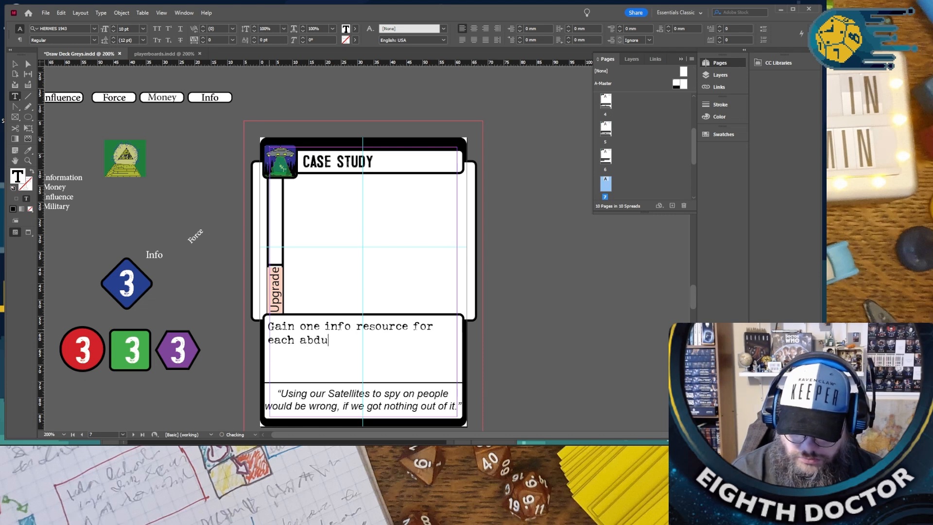
pyautogui.write('cted worker you ')
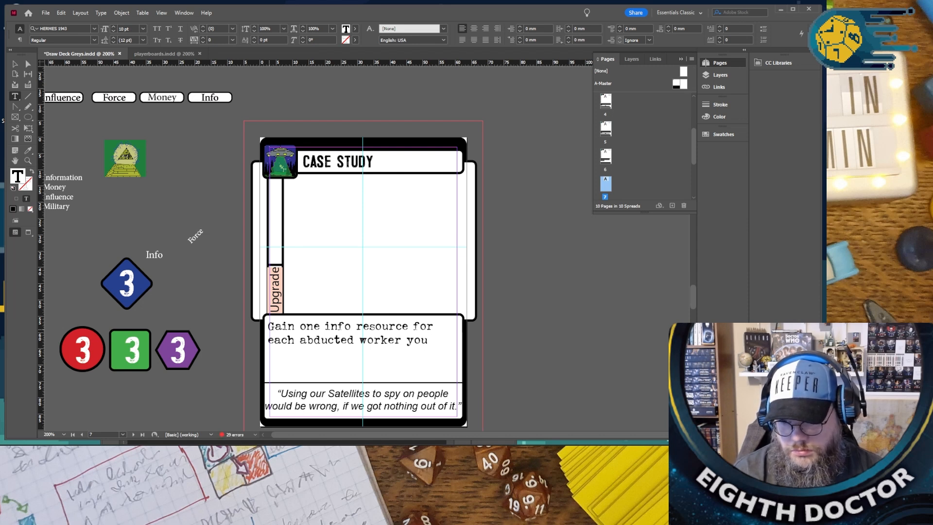
pyautogui.write('control.')
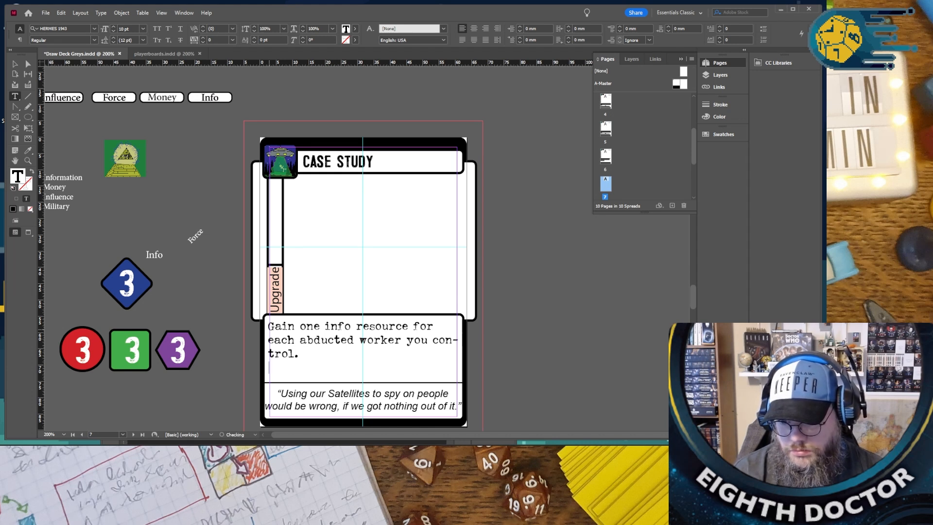
# - Delete all the rules text from the Case Study card, keeping the title and flavor text
pyautogui.moveTo(309, 354); pyautogui.dragTo(269, 327)
pyautogui.press('BackSpace')
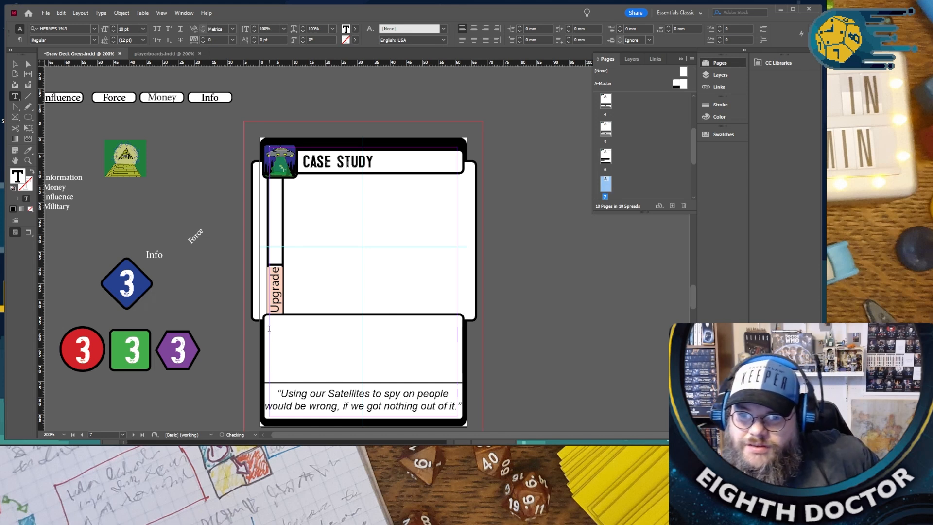
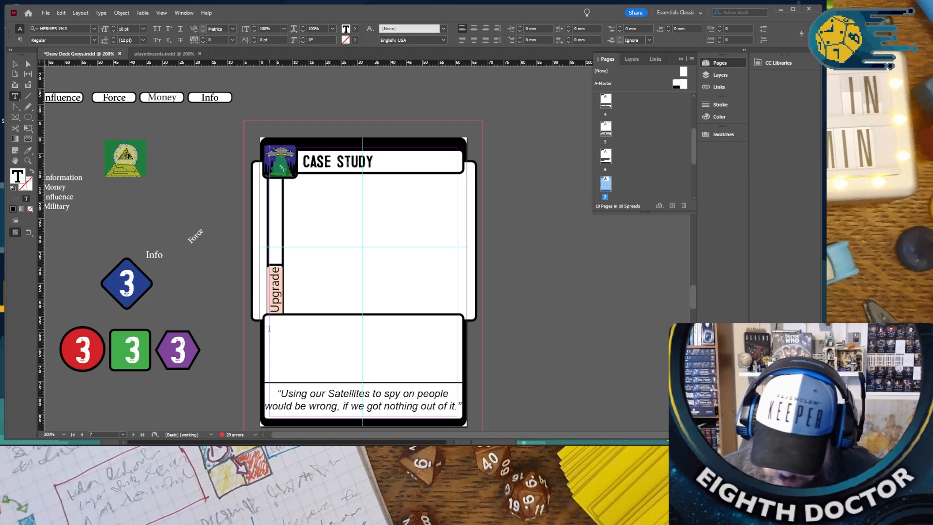
pyautogui.click(269, 329)
pyautogui.write('AN')
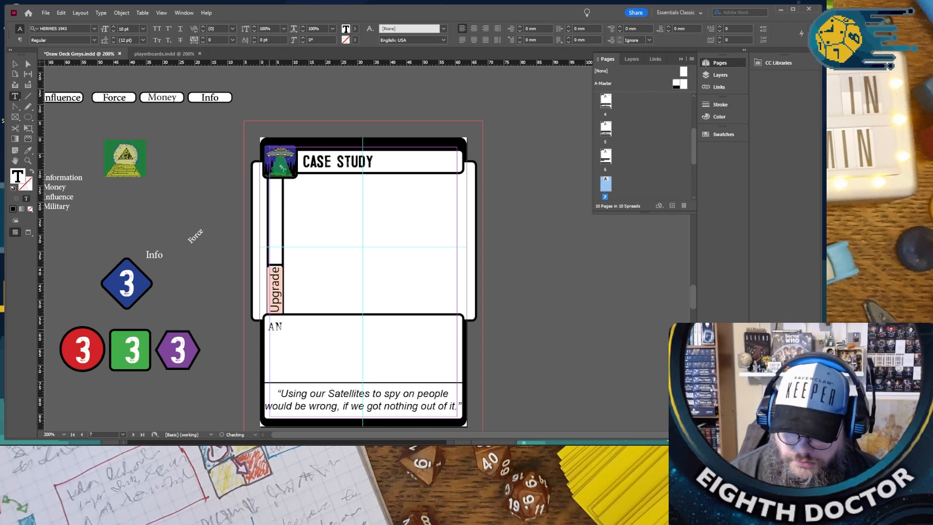
pyautogui.press('BackSpace')
pyautogui.write('N')
pyautogui.press('BackSpace')
pyautogui.write('nalize')
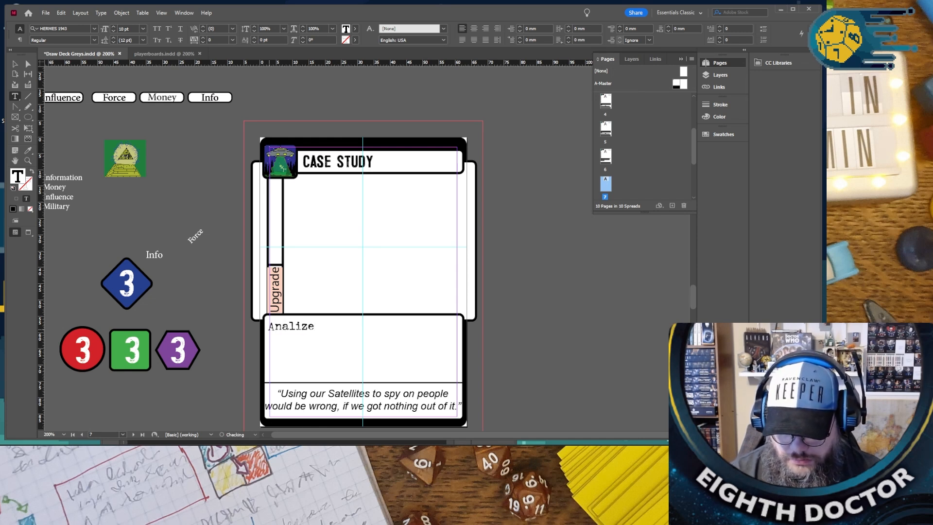
pyautogui.press('BackSpace')
pyautogui.press('BackSpace')
pyautogui.press('BackSpace')
pyautogui.press('BackSpace')
pyautogui.press('BackSpace')
pyautogui.press('BackSpace')
pyautogui.press('BackSpace')
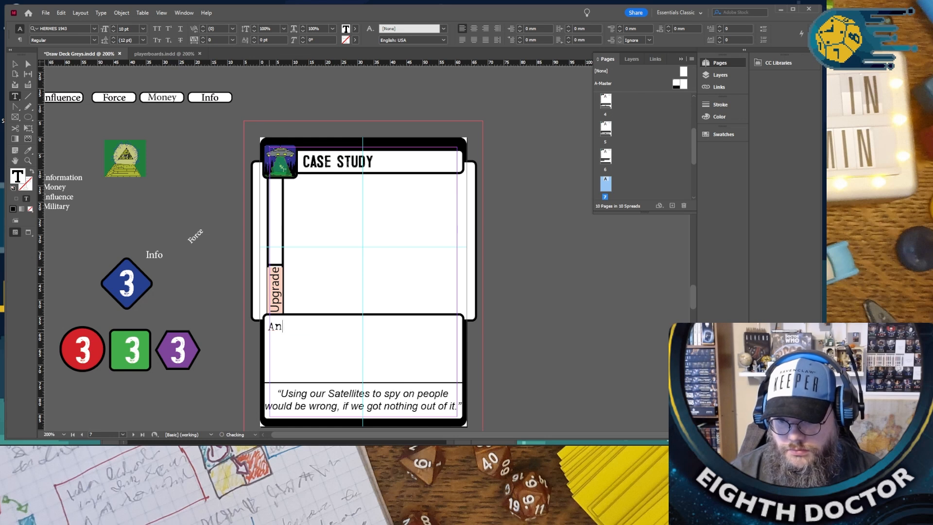
# - Begin the Case Study rules text with "Spend 2 info, 2 Influance, 2 Money and 2 Force"
pyautogui.write('Spendt')
pyautogui.press('BackSpace')
pyautogui.write('info')
pyautogui.press('BackSpace')
pyautogui.press('BackSpace')
pyautogui.press('BackSpace')
pyautogui.press('BackSpace')
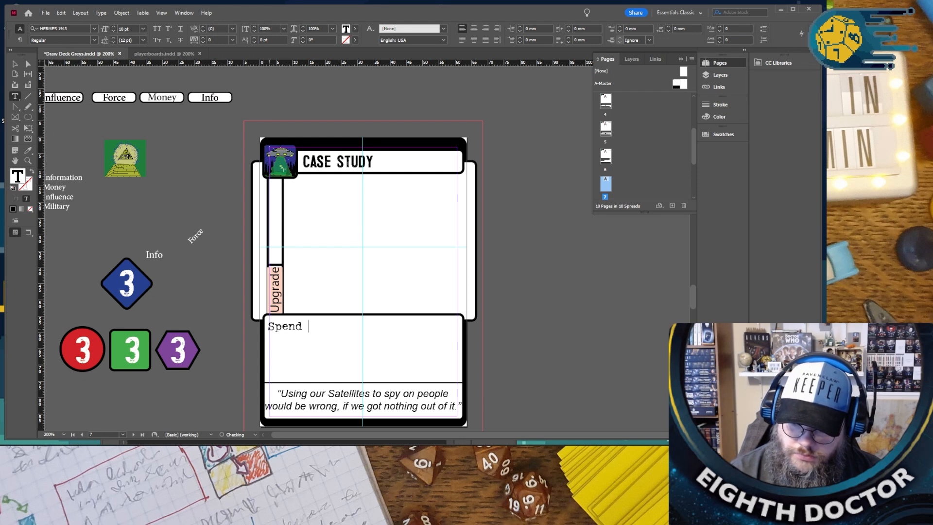
pyautogui.write('3 in')
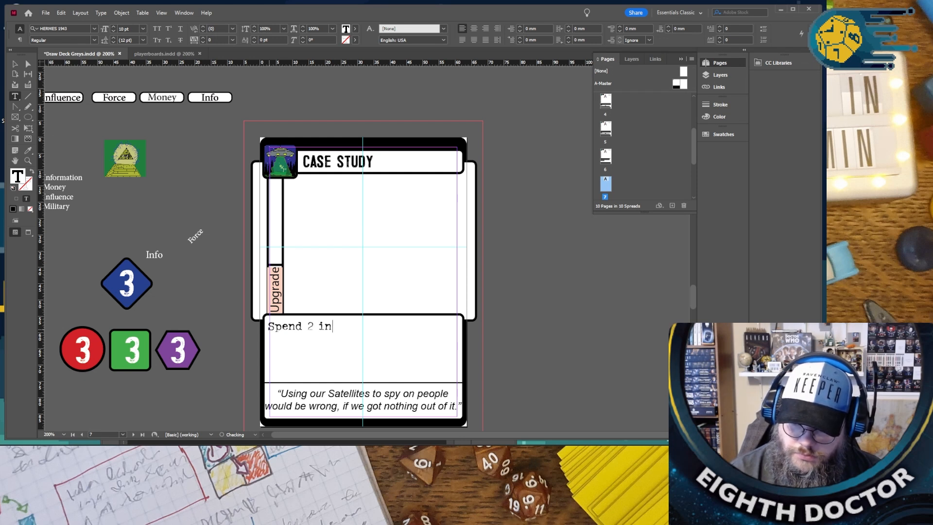
pyautogui.write('fo, 2 Influance,')
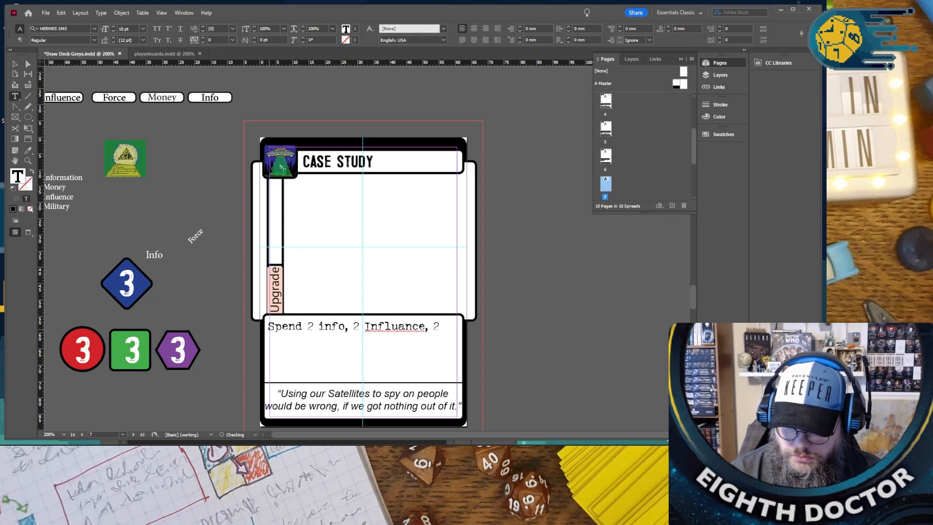
pyautogui.write(' 2 Money')
pyautogui.write(' and 2')
pyautogui.write(' Force to re')
pyautogui.write('move a')
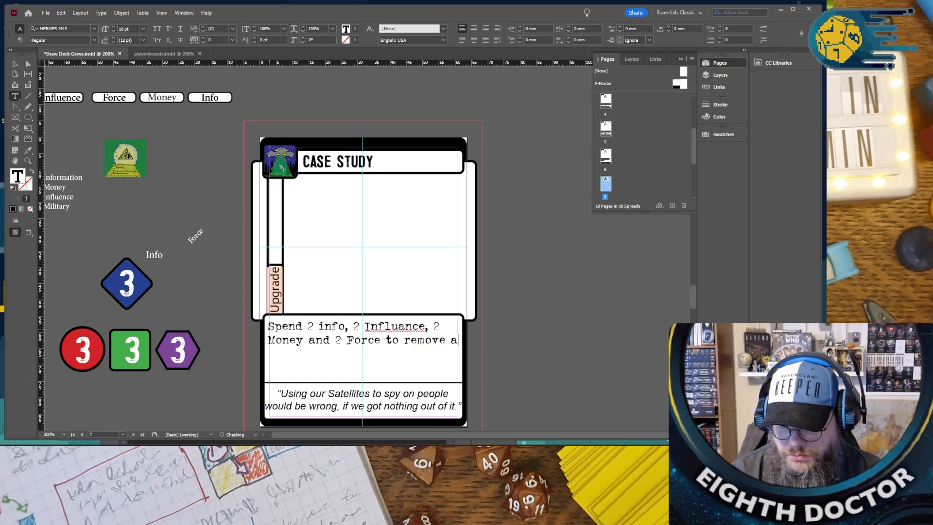
# - Continue the Case Study rules sentence with "to pass a Crisses card."
pyautogui.press('BackSpace')
pyautogui.press('BackSpace')
pyautogui.press('BackSpace')
pyautogui.press('BackSpace')
pyautogui.press('BackSpace')
pyautogui.press('BackSpace')
pyautogui.press('BackSpace')
pyautogui.press('BackSpace')
pyautogui.write('pass a Cro')
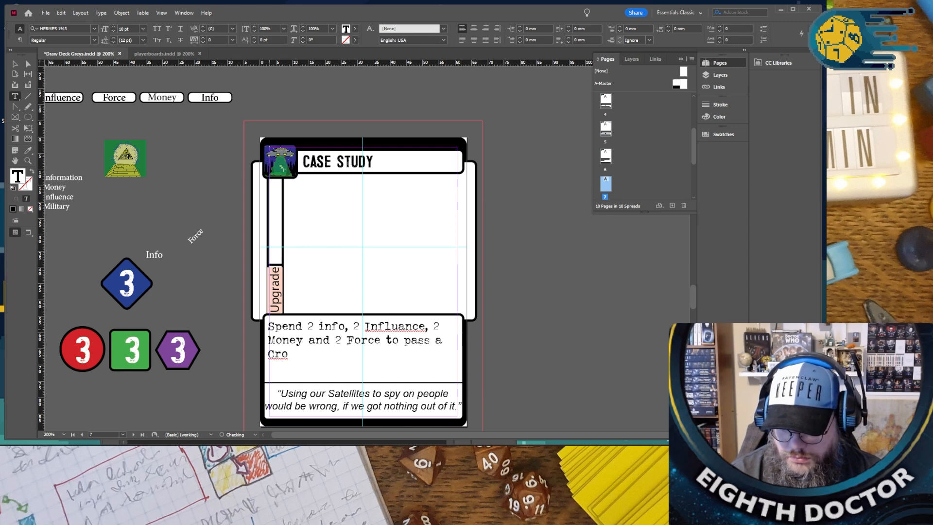
pyautogui.press('BackSpace')
pyautogui.write('isses card.')
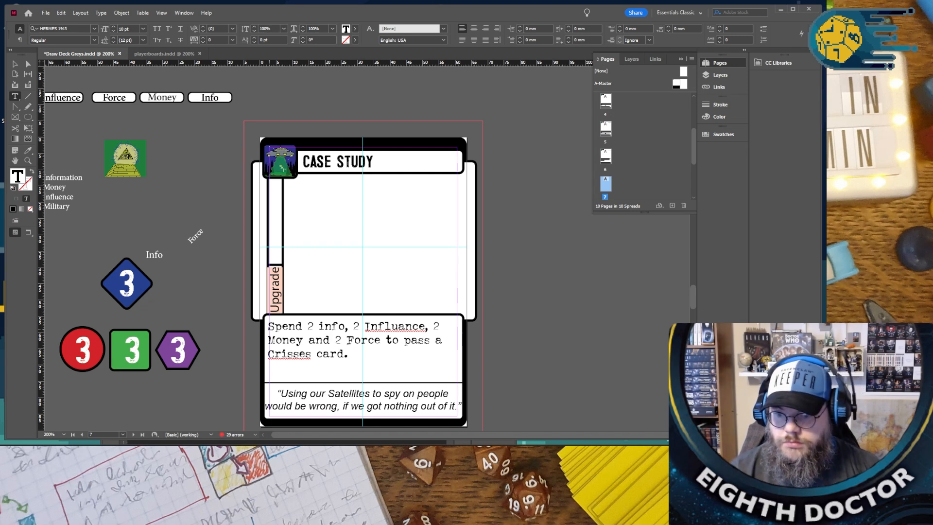
# - Correct the misspelled word before "card" to "Crises" using the spelling suggestions
pyautogui.rightClick(290, 361)
pyautogui.click(284, 353)
pyautogui.rightClick(283, 351)
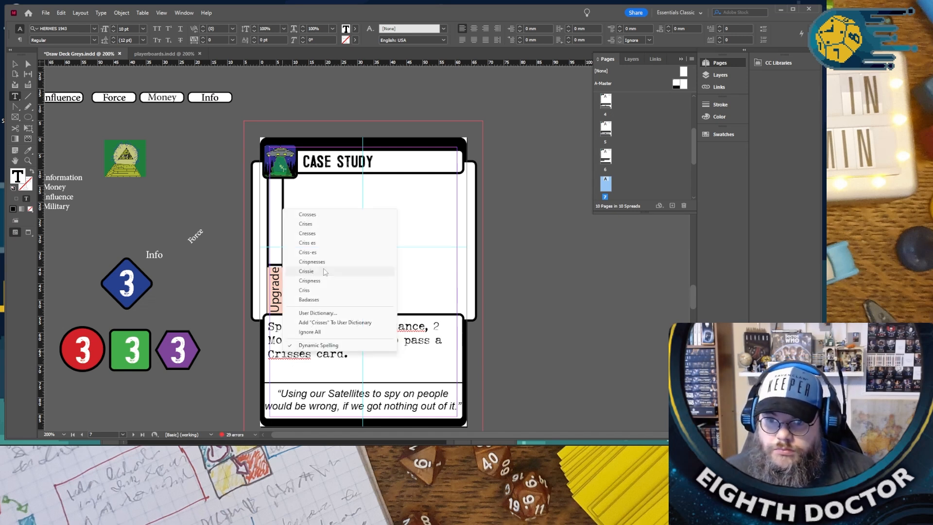
pyautogui.click(326, 227)
# - Extend the end of the rules sentence with "without gaining its pass effect", keeping the final period
pyautogui.click(339, 356)
pyautogui.write('without g')
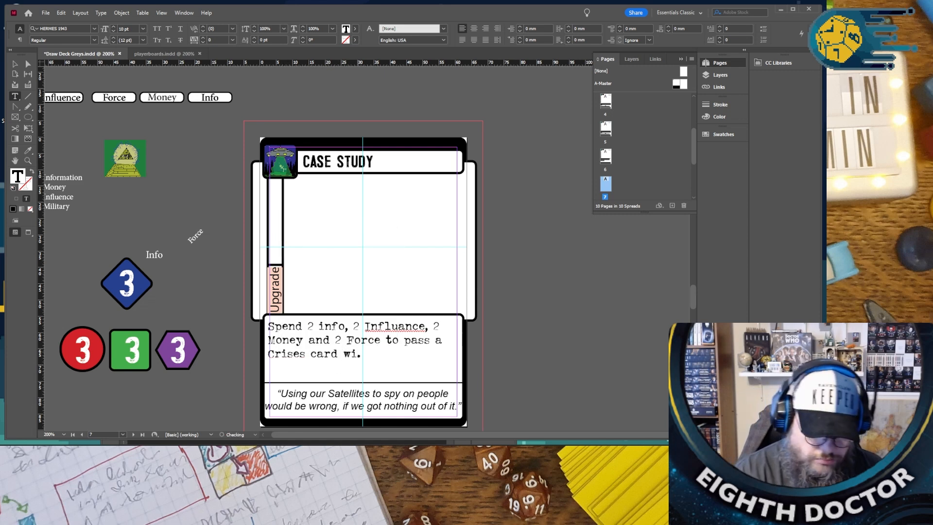
pyautogui.write('ing its pass')
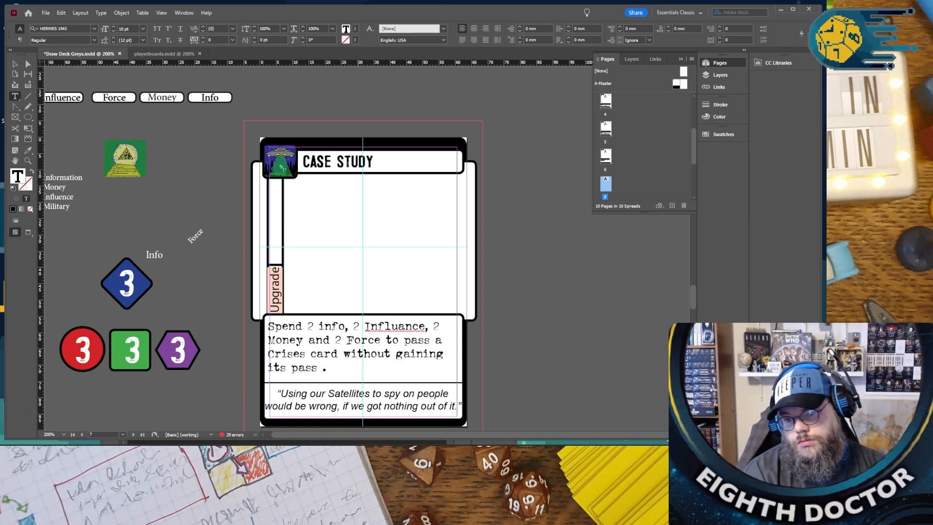
pyautogui.write(' effect')
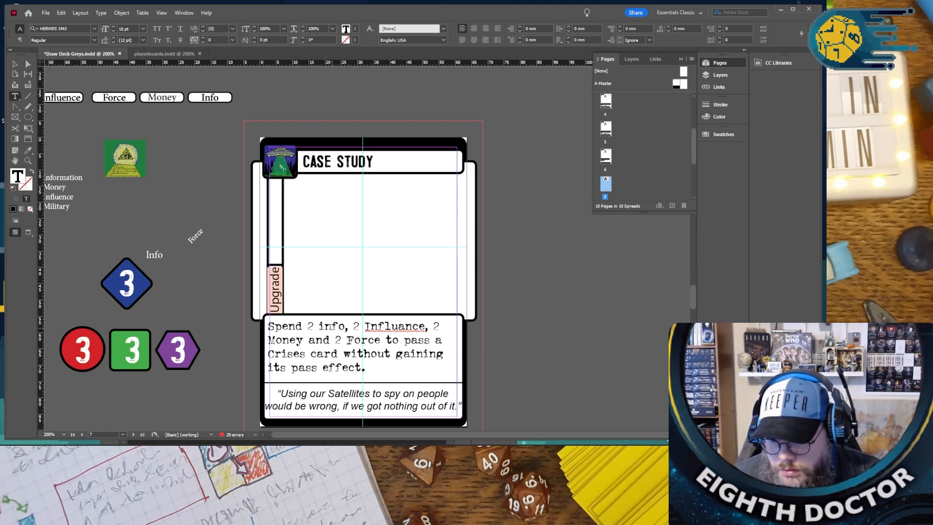
# - Set the info, Influence, Money and Force costs in the Case Study rules text to 1 each
pyautogui.doubleClick(311, 326)
pyautogui.write('1')
pyautogui.doubleClick(358, 326)
pyautogui.write('1')
pyautogui.doubleClick(436, 326)
pyautogui.write('1')
pyautogui.doubleClick(339, 340)
pyautogui.write('1')
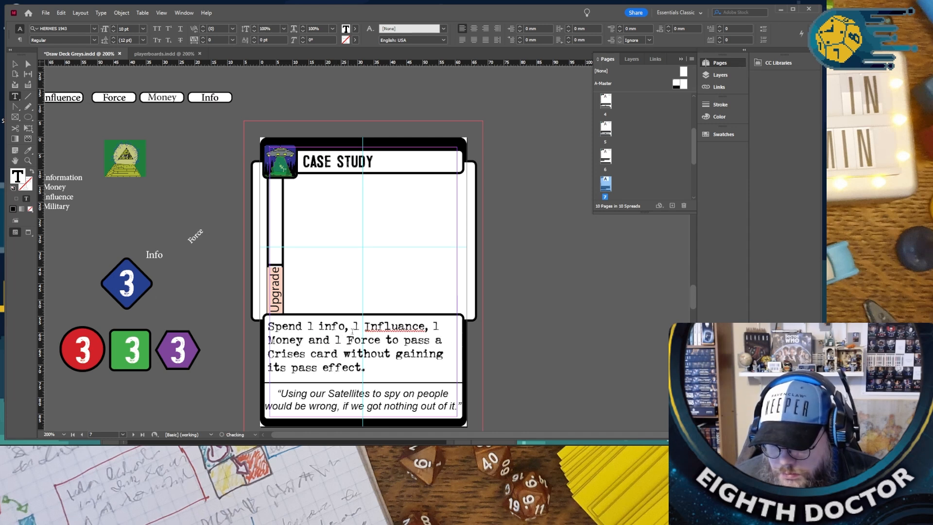
# - Correct the misspelled resource name in the first line of the rules text to "Influence"
pyautogui.rightClick(379, 326)
pyautogui.click(404, 334)
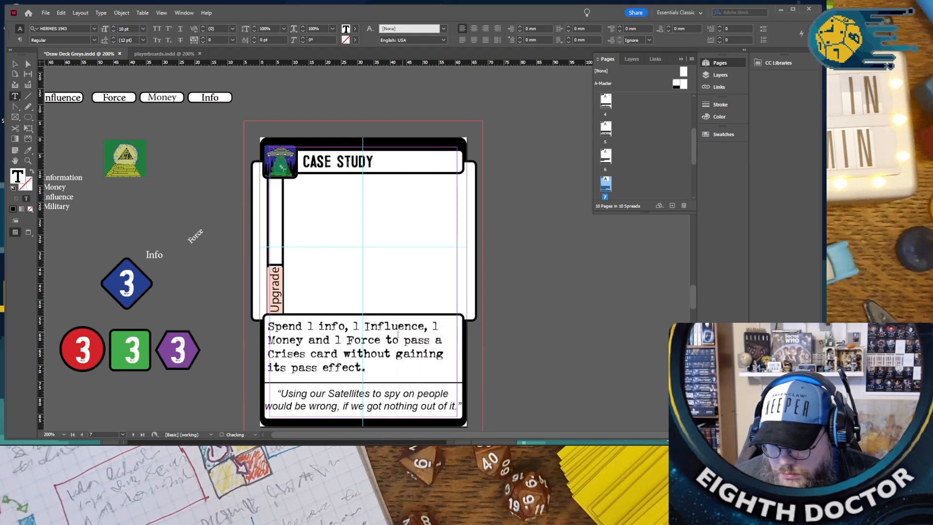
pyautogui.click(391, 371)
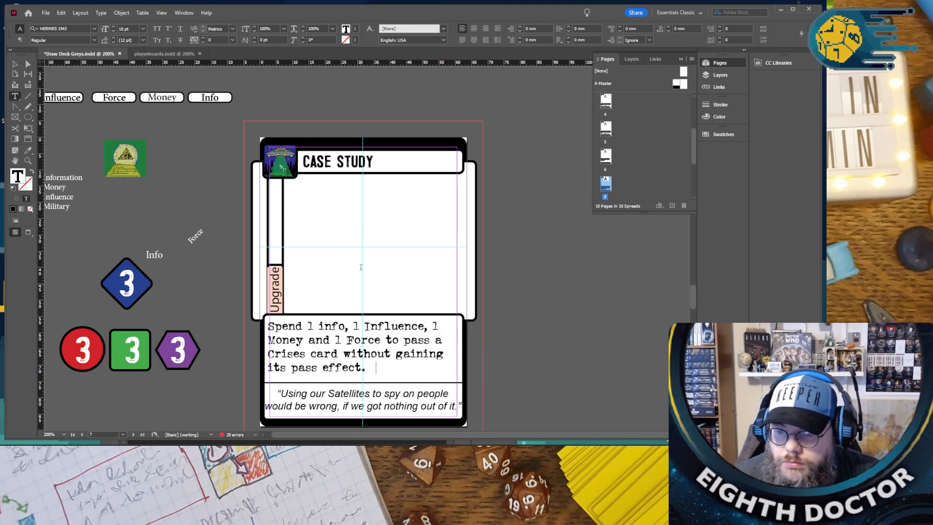
# - Delete the title text from the Case Study card, leaving its title bar empty
pyautogui.scroll(-2, 361, 265)
pyautogui.scroll(2, 363, 260)
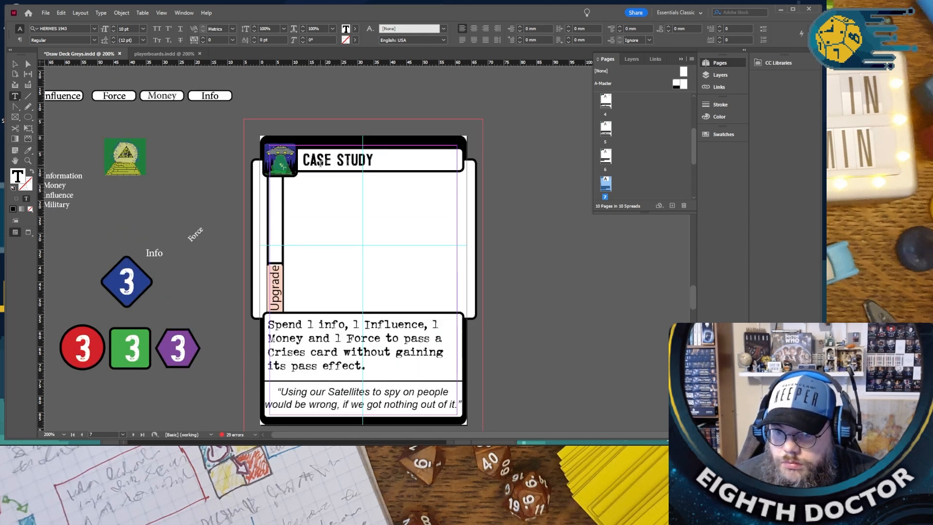
pyautogui.tripleClick(320, 164)
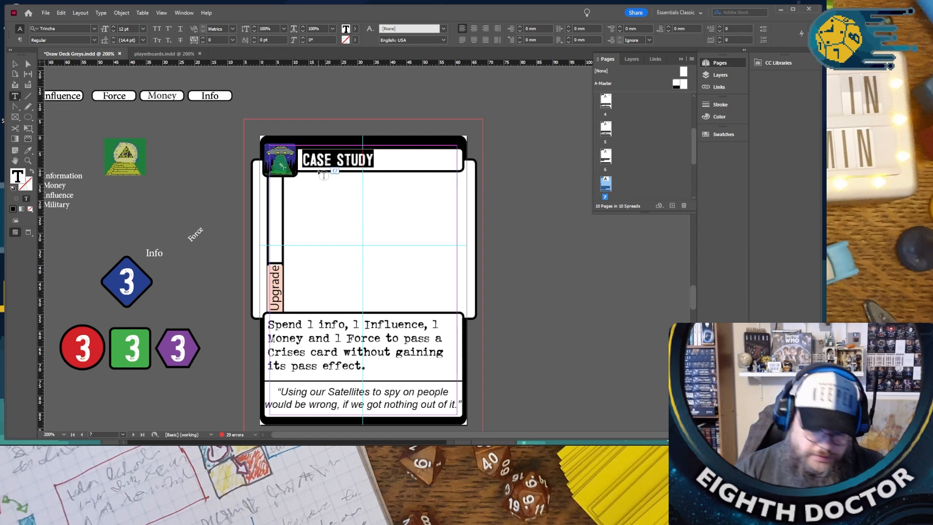
pyautogui.press('BackSpace')
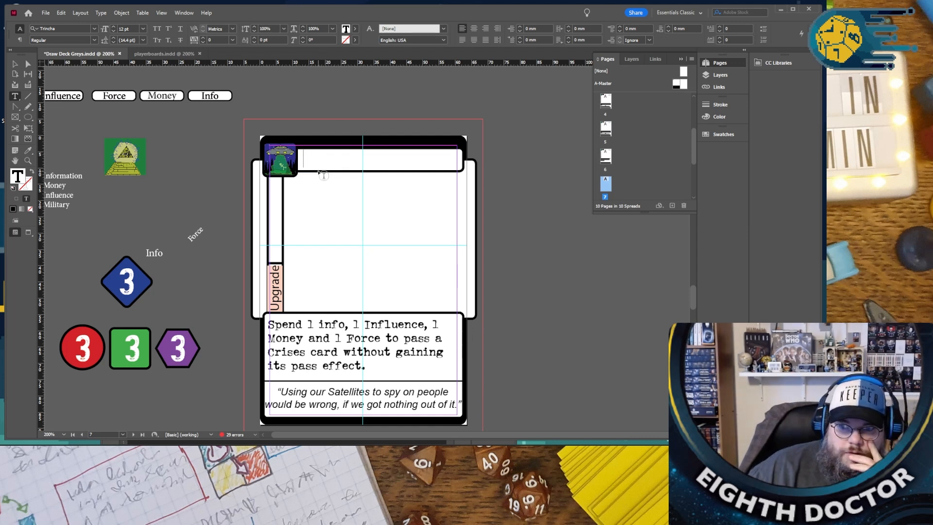
# - Change the lower type label on the Activate Implant card, beneath Abduction, to "Event"
pyautogui.scroll(10, 323, 174)
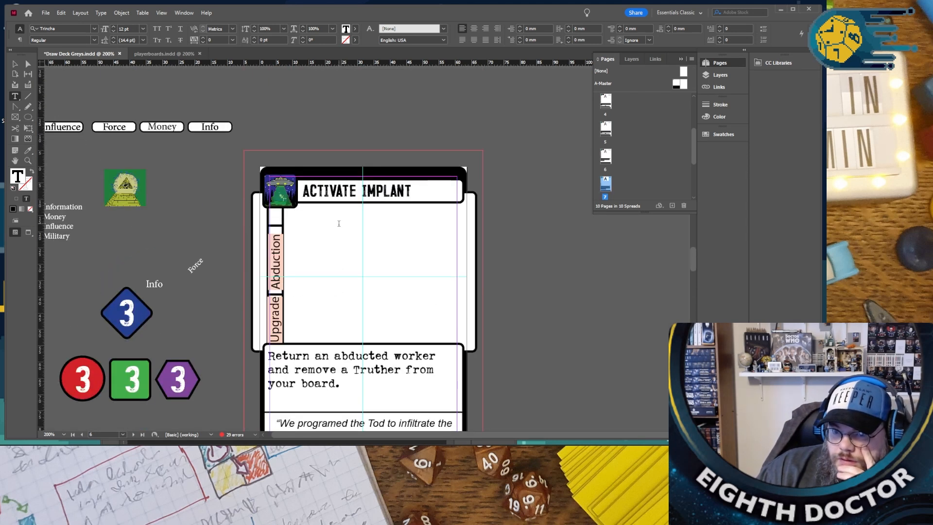
pyautogui.scroll(-20, 339, 223)
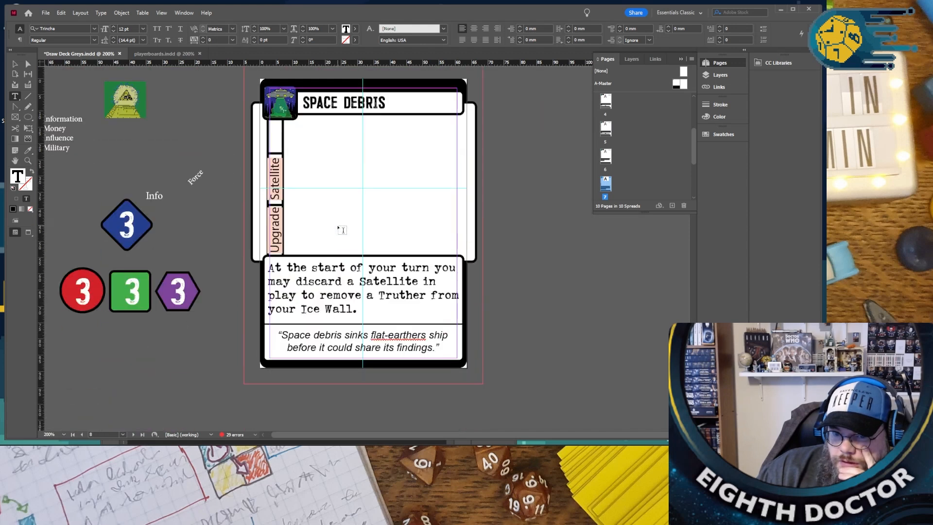
pyautogui.scroll(-20, 339, 228)
pyautogui.scroll(-8, 339, 230)
pyautogui.scroll(12, 335, 226)
pyautogui.scroll(15, 333, 225)
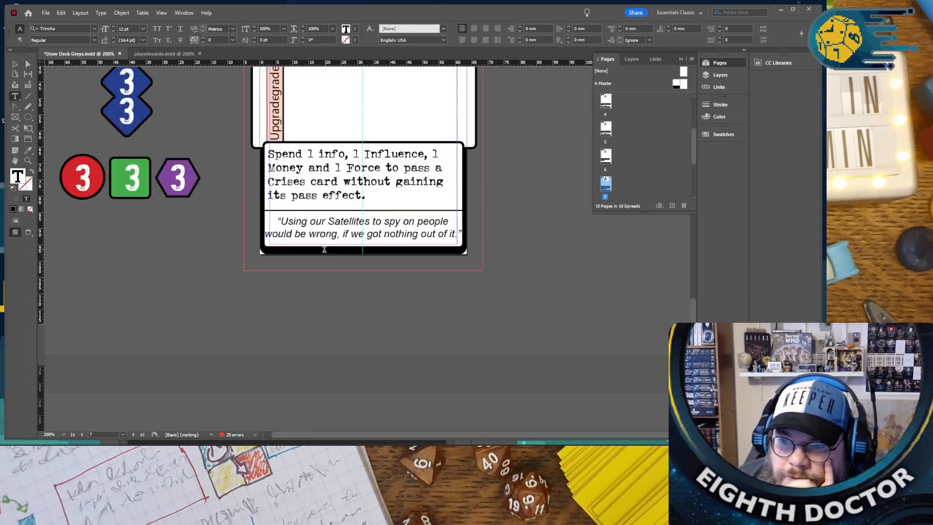
pyautogui.scroll(12, 330, 254)
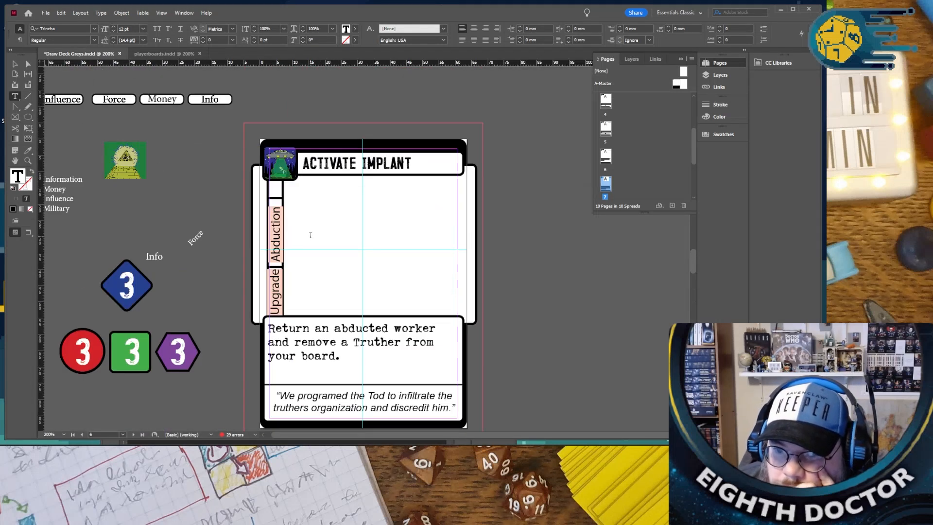
pyautogui.doubleClick(275, 297)
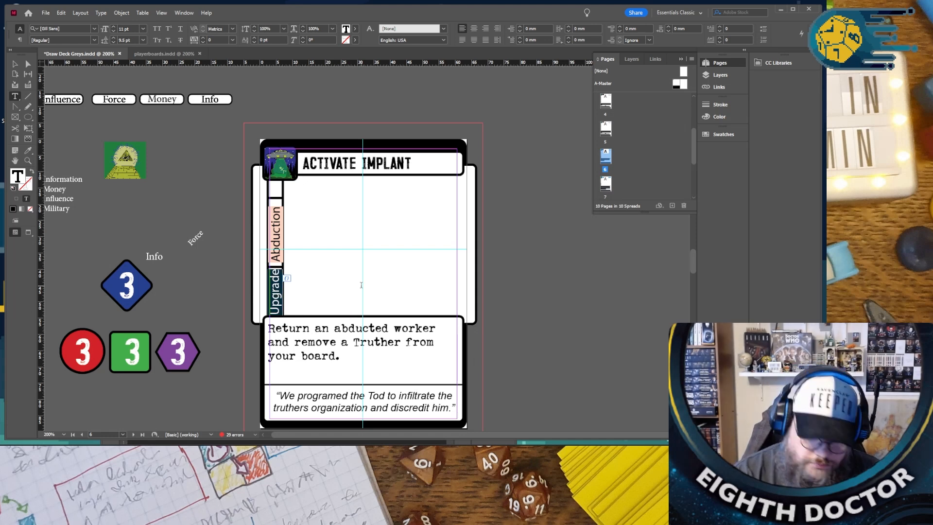
pyautogui.write('Event')
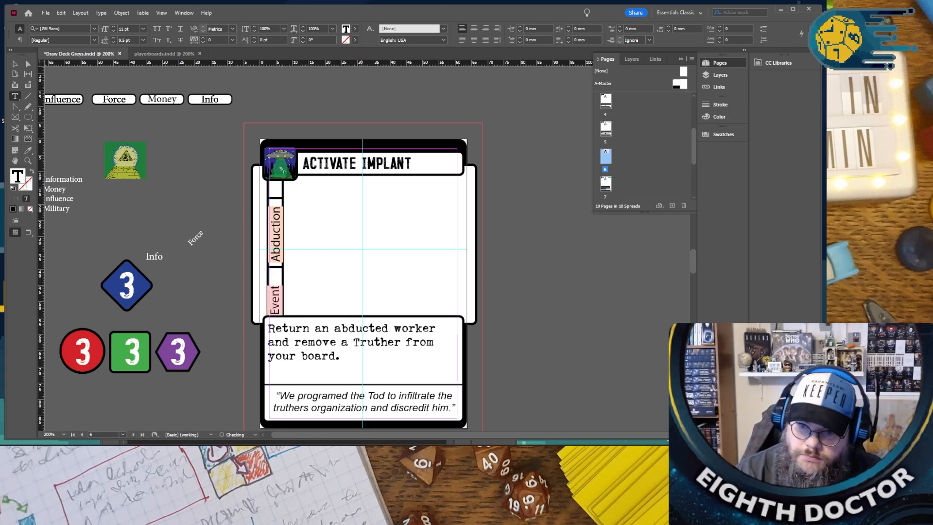
# - Review the type labels and rules text on the neighbouring cards, then return to the untitled card about passing a Crises card
pyautogui.scroll(-15, 377, 287)
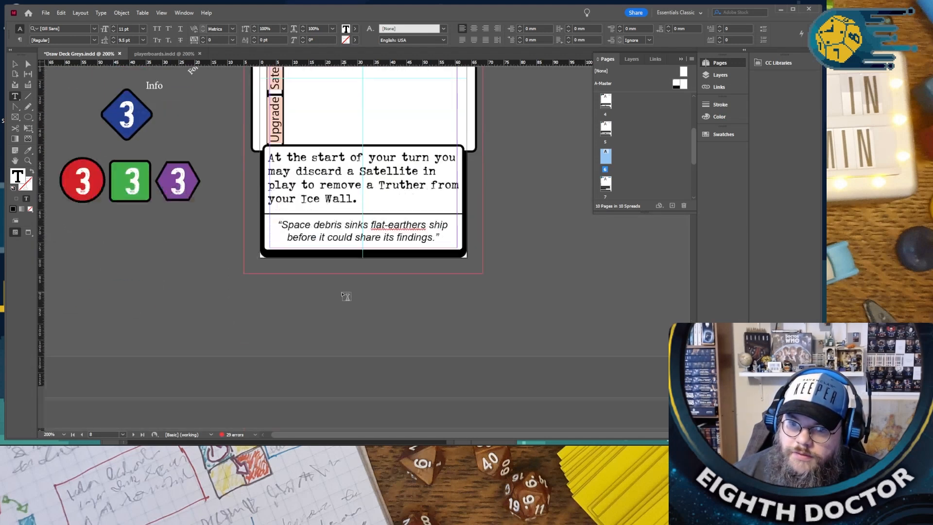
pyautogui.scroll(-10, 346, 296)
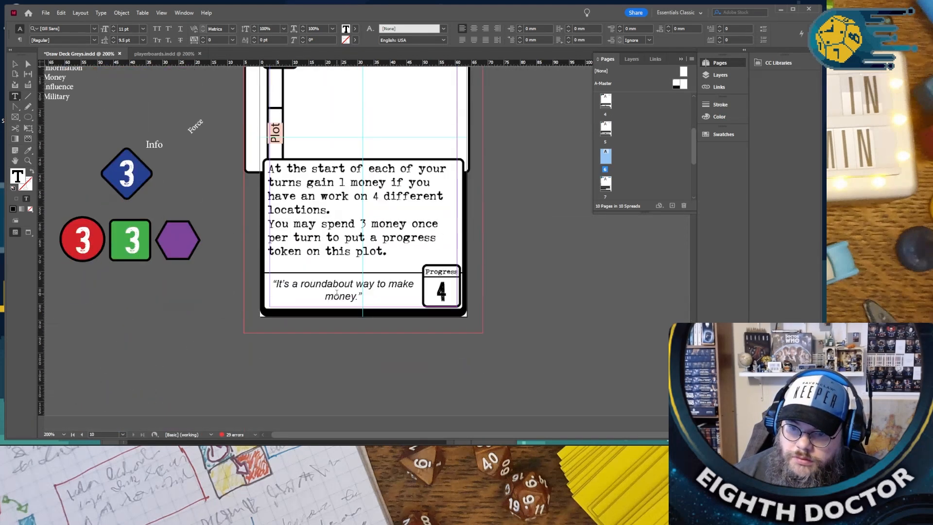
pyautogui.scroll(3, 336, 292)
pyautogui.scroll(8, 435, 289)
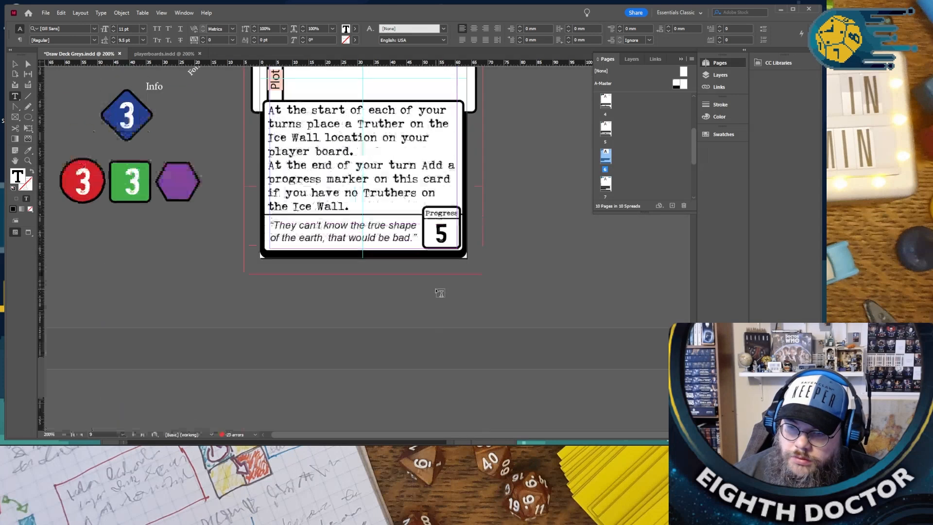
pyautogui.scroll(12, 435, 288)
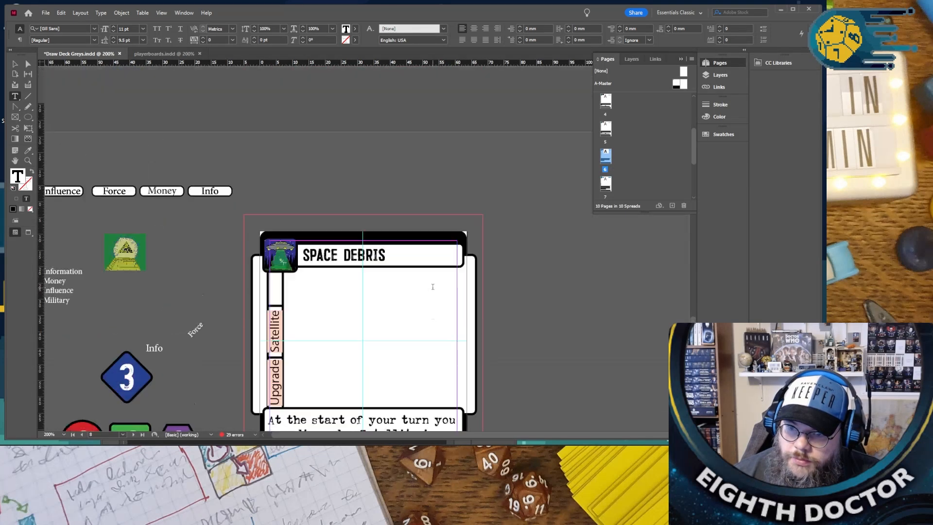
pyautogui.scroll(3, 437, 290)
pyautogui.scroll(-10, 432, 291)
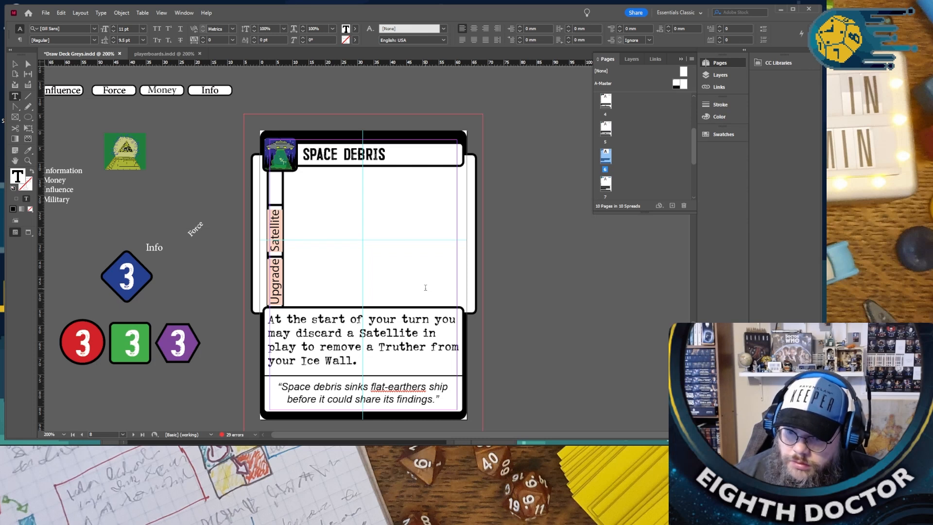
pyautogui.scroll(15, 424, 287)
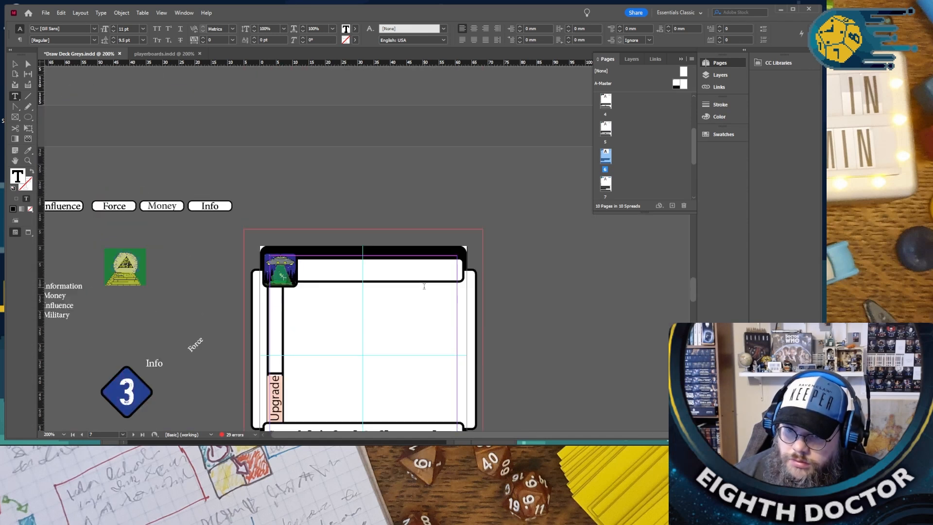
pyautogui.scroll(15, 425, 287)
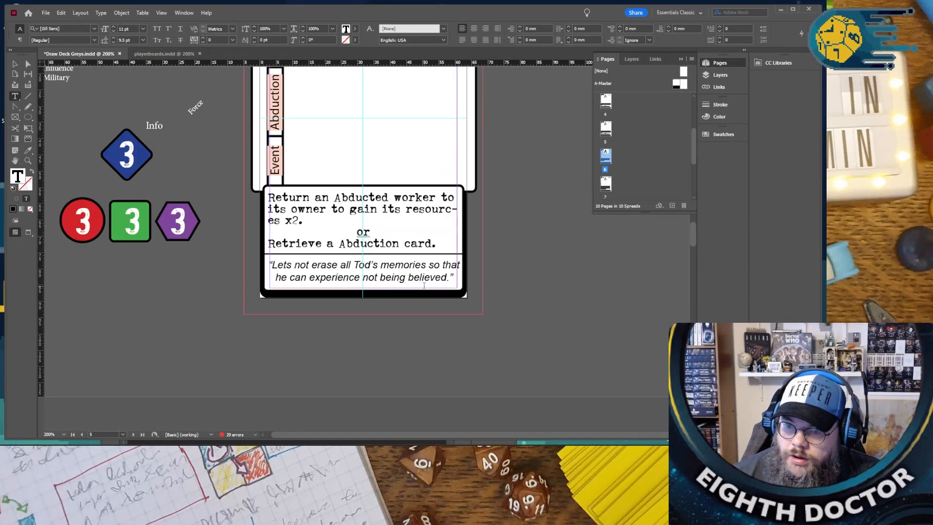
pyautogui.scroll(-8, 424, 286)
pyautogui.scroll(4, 424, 287)
pyautogui.scroll(-6, 423, 288)
pyautogui.scroll(-4, 423, 288)
pyautogui.scroll(6, 423, 289)
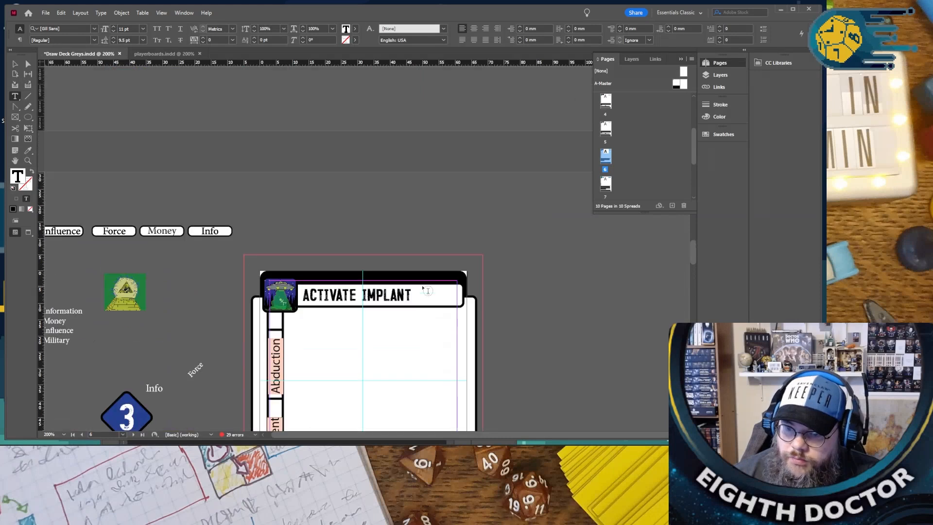
pyautogui.scroll(-4, 423, 289)
pyautogui.scroll(-8, 425, 289)
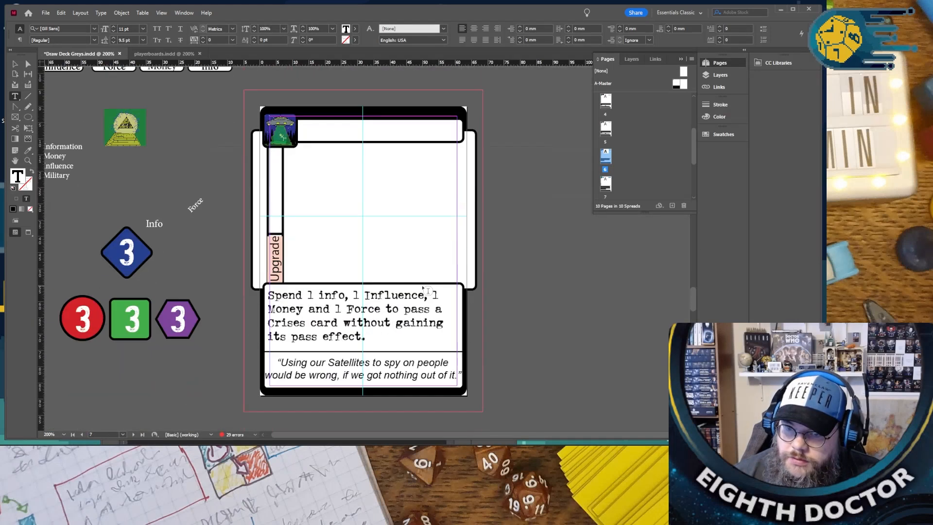
# - Set the info, Influence, Money and Force costs in the untitled Crises-passing card's rules text to 2 each
pyautogui.doubleClick(310, 295)
pyautogui.write('2')
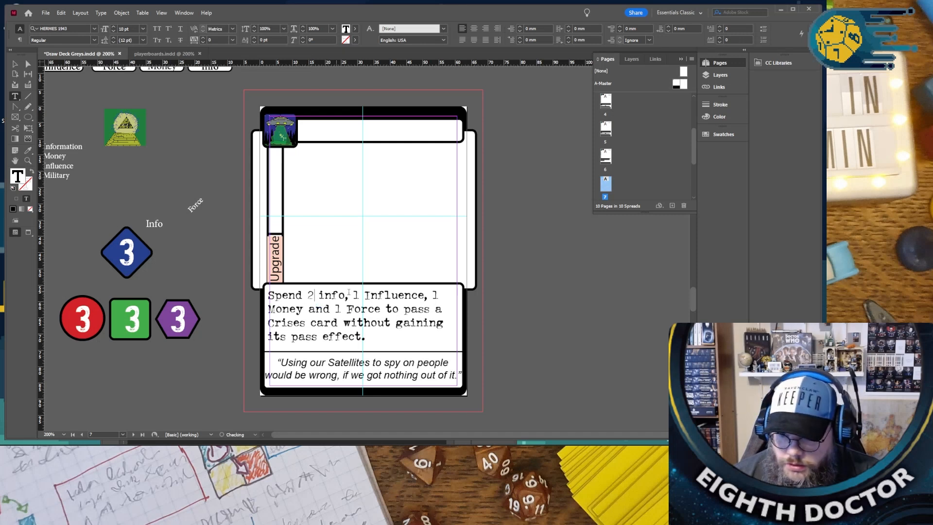
pyautogui.doubleClick(356, 295)
pyautogui.write('2')
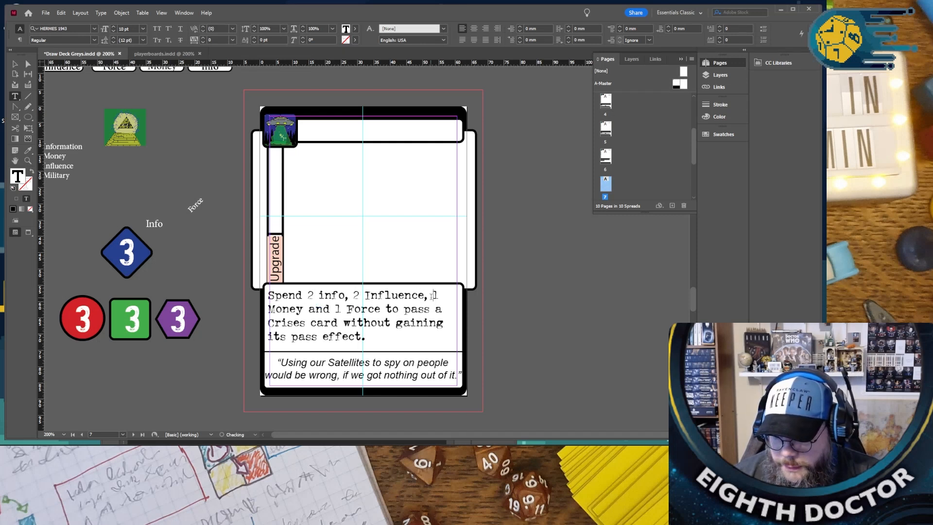
pyautogui.doubleClick(435, 295)
pyautogui.write('2')
pyautogui.doubleClick(337, 308)
pyautogui.write('2')
# - Replace the Crises-passing card's flavour quote with "We use the knowledge gained to overcome those who would expose us", correcting the spelling of "knowledge"
pyautogui.scroll(-5, 346, 308)
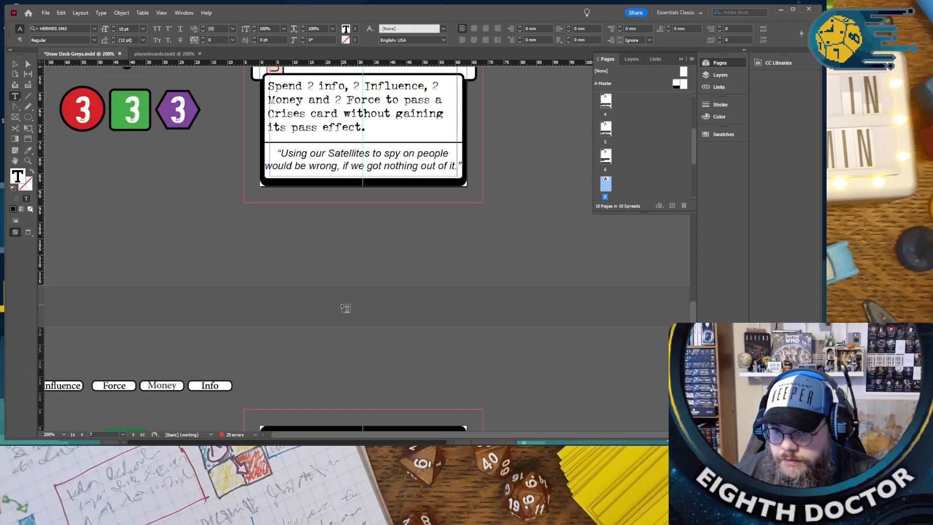
pyautogui.scroll(-8, 346, 308)
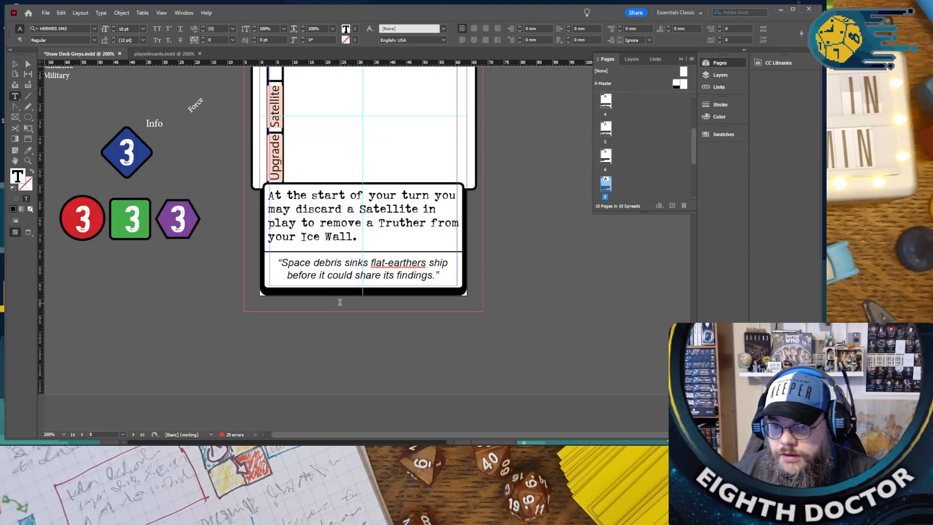
pyautogui.scroll(2, 340, 301)
pyautogui.scroll(10, 427, 303)
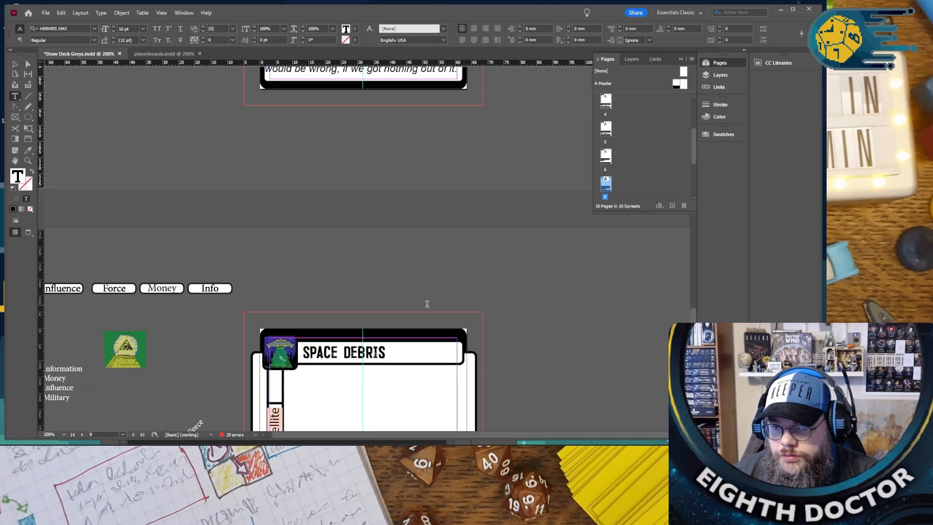
pyautogui.scroll(2, 426, 265)
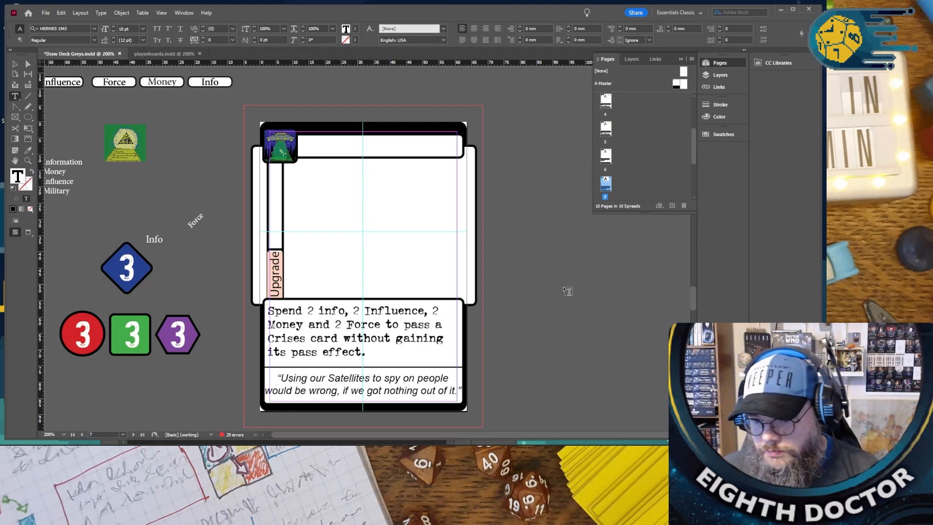
pyautogui.moveTo(282, 375); pyautogui.dragTo(511, 410)
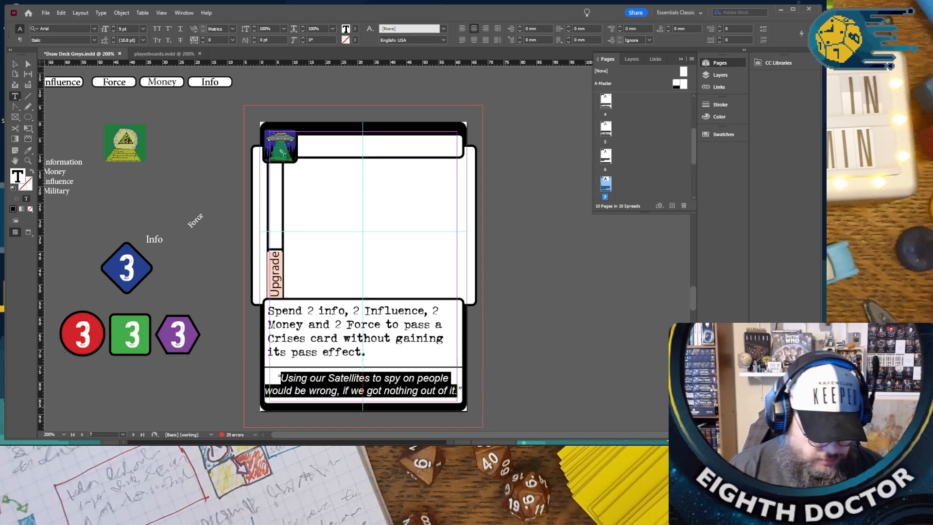
pyautogui.write('We use the ')
pyautogui.write('ifom')
pyautogui.press('BackSpace')
pyautogui.press('BackSpace')
pyautogui.press('BackSpace')
pyautogui.press('BackSpace')
pyautogui.write('knn')
pyautogui.press('BackSpace')
pyautogui.write('owla')
pyautogui.write('ge gained ')
pyautogui.write('to ')
pyautogui.write('overcok”')
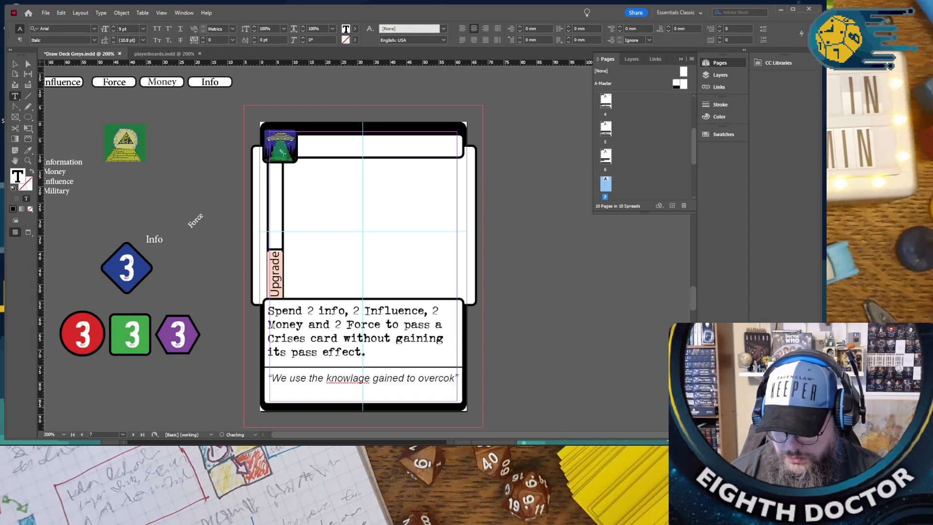
pyautogui.press('BackSpace')
pyautogui.write('me')
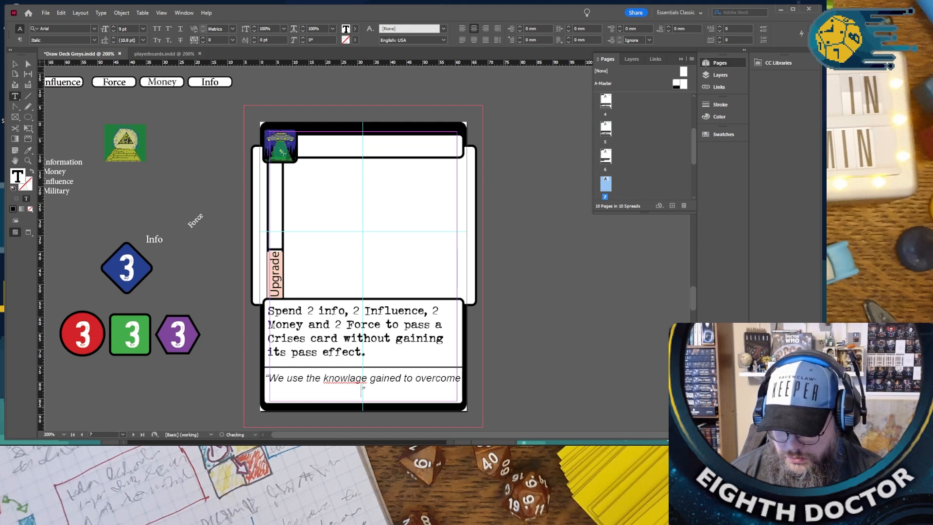
pyautogui.write('those who would e')
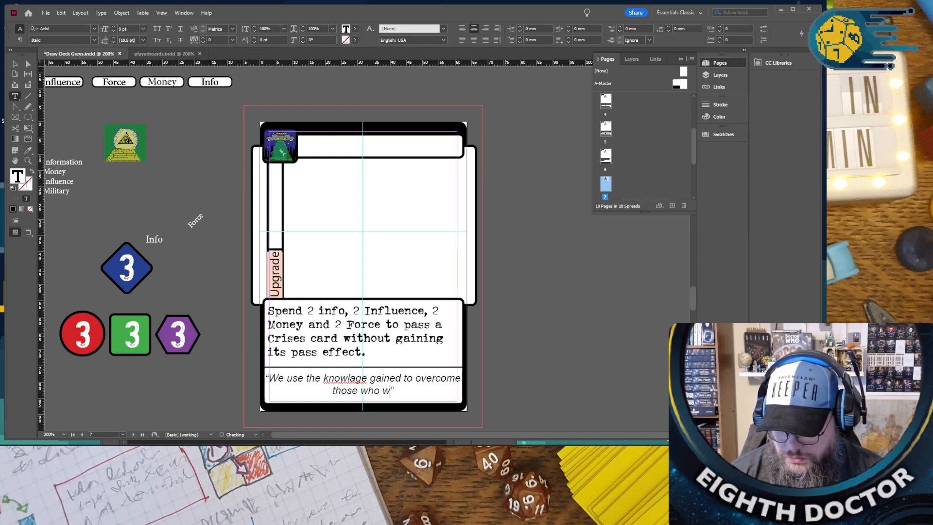
pyautogui.write('xpose us')
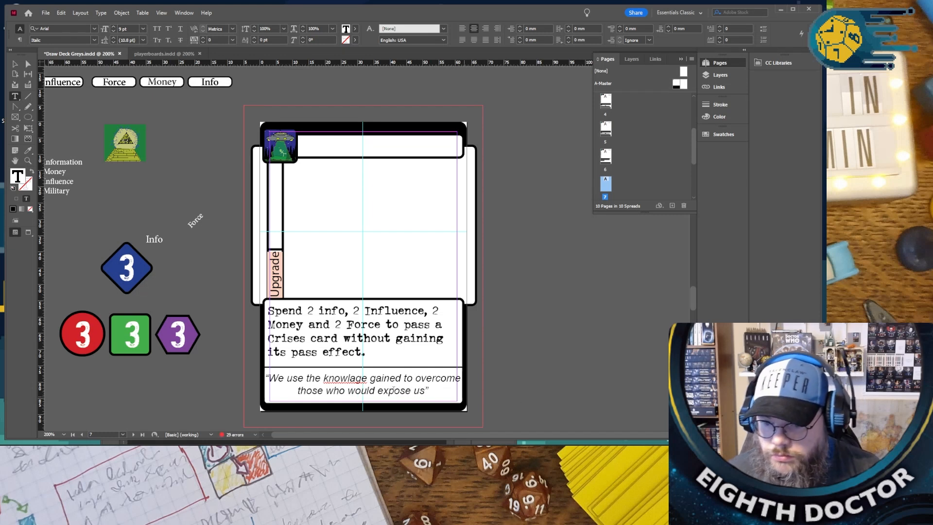
pyautogui.rightClick(339, 377)
pyautogui.click(360, 384)
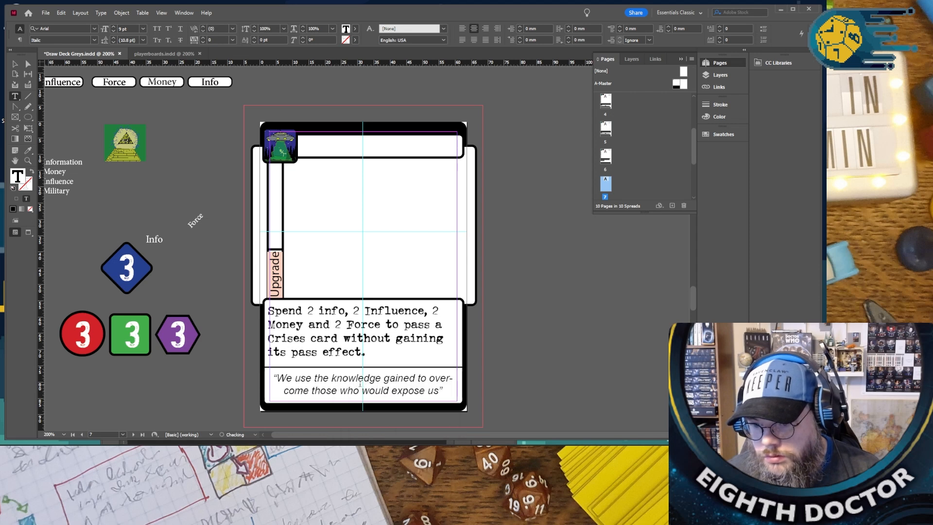
# - Title the Crises-passing card "TRUTH IS NOT OUT THERE" in its empty title bar
pyautogui.click(323, 146)
pyautogui.write('TRUTH')
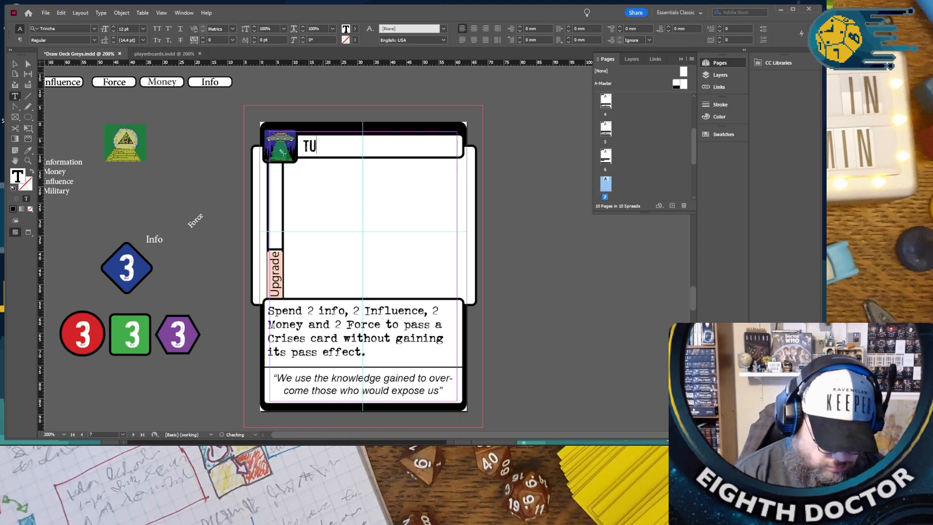
pyautogui.write(' IS NOT OUT ')
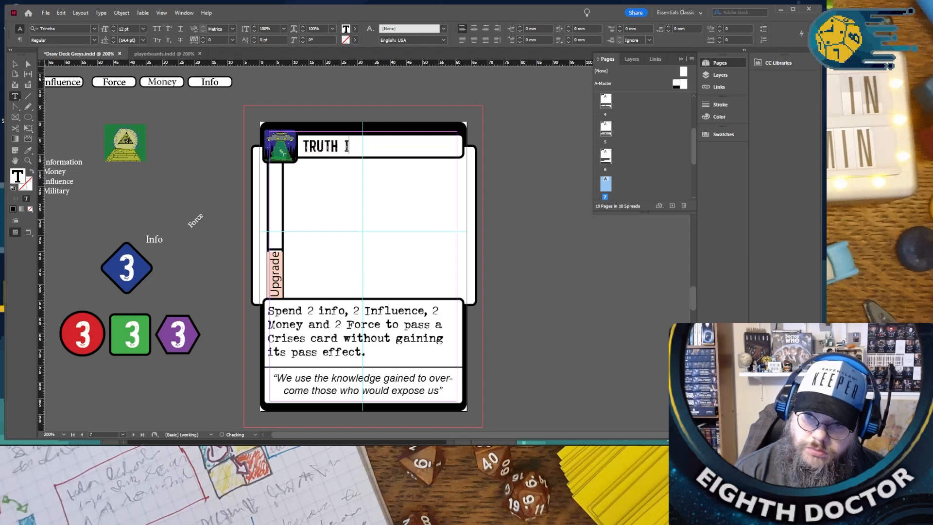
pyautogui.write('THERE')
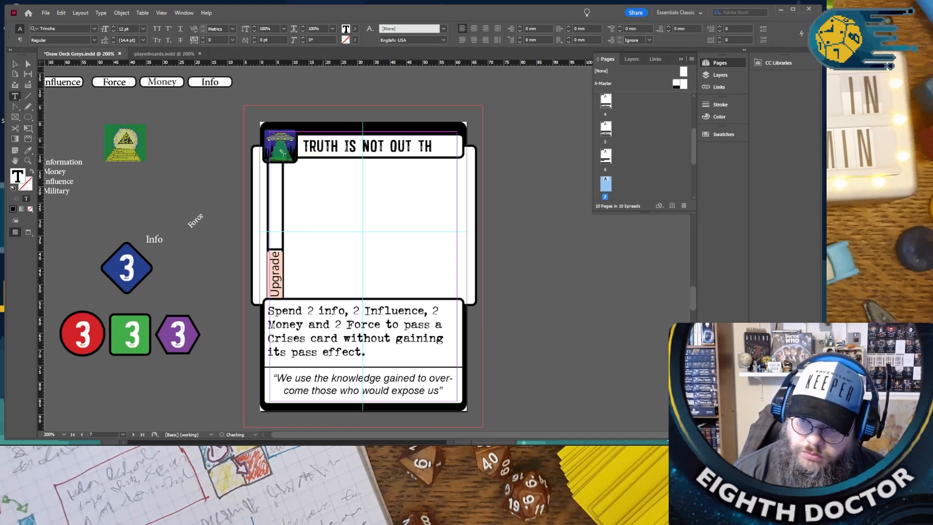
pyautogui.press('BackSpace')
pyautogui.press('BackSpace')
pyautogui.write('ERE')
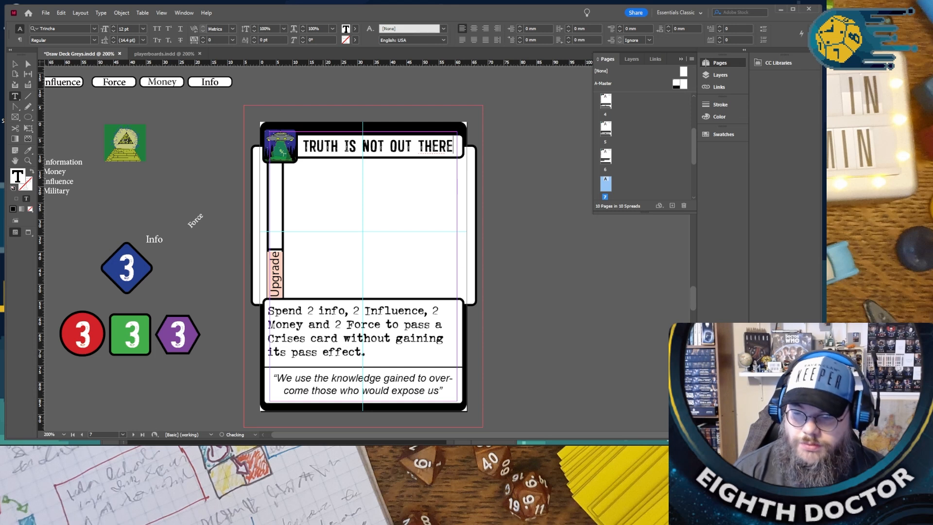
pyautogui.press('Escape')
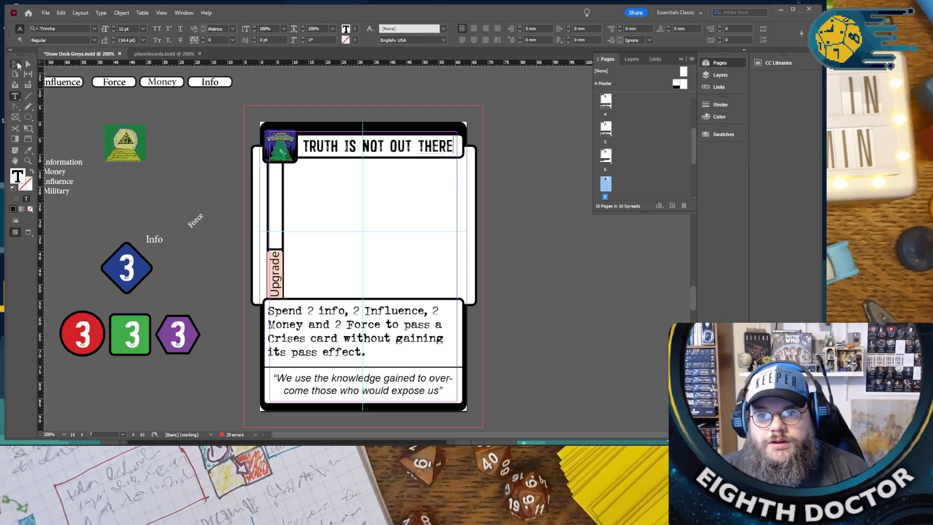
pyautogui.click(556, 232)
# - Review the titles and rules on the Space Debris card and its neighbours, ending at the World Globe Sales card
pyautogui.scroll(-1, 554, 231)
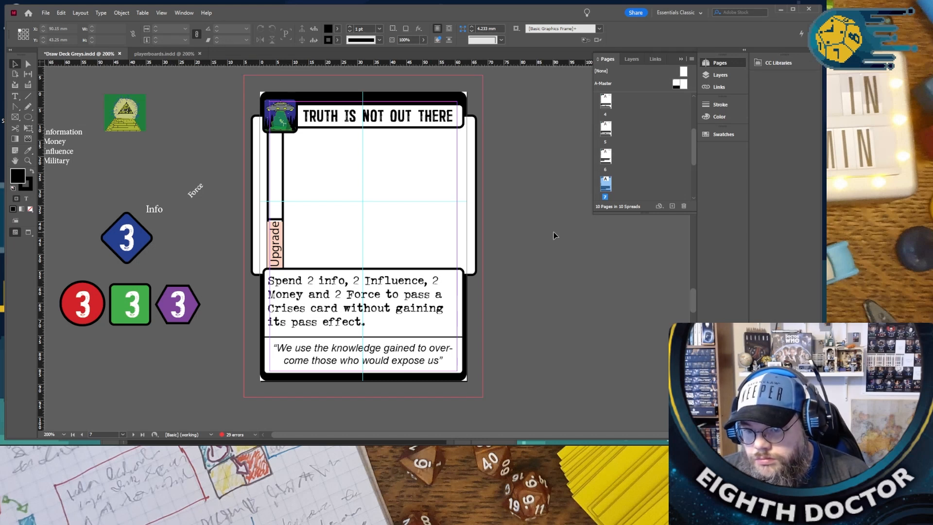
pyautogui.scroll(12, 553, 235)
pyautogui.scroll(4, 553, 232)
pyautogui.scroll(-15, 552, 232)
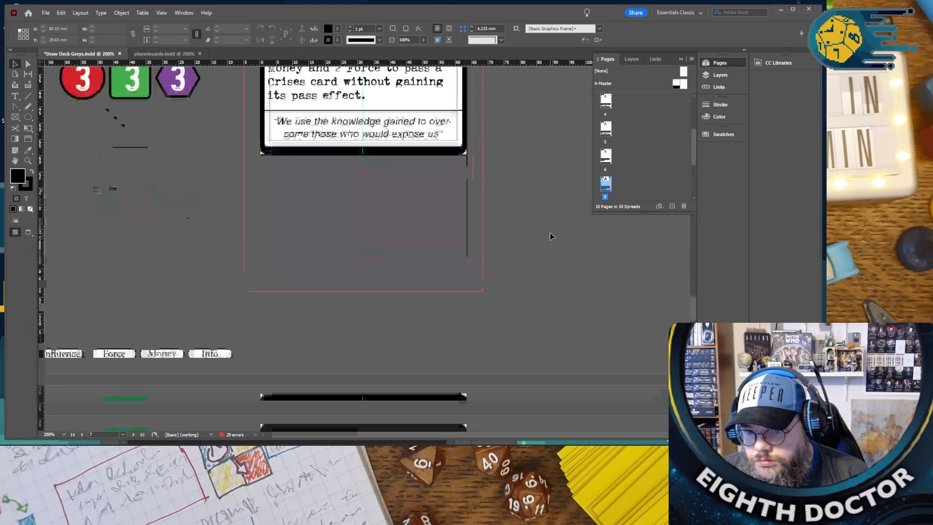
pyautogui.scroll(-10, 550, 236)
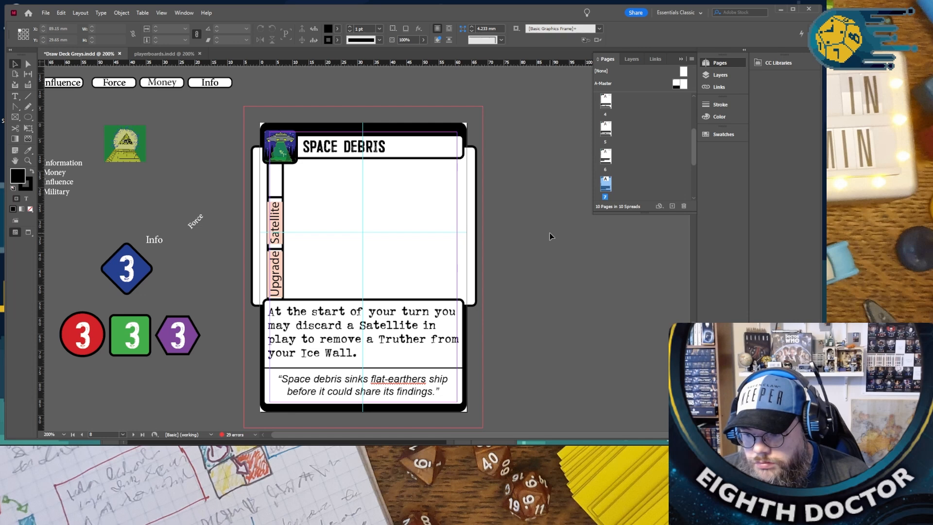
pyautogui.tripleClick(365, 147)
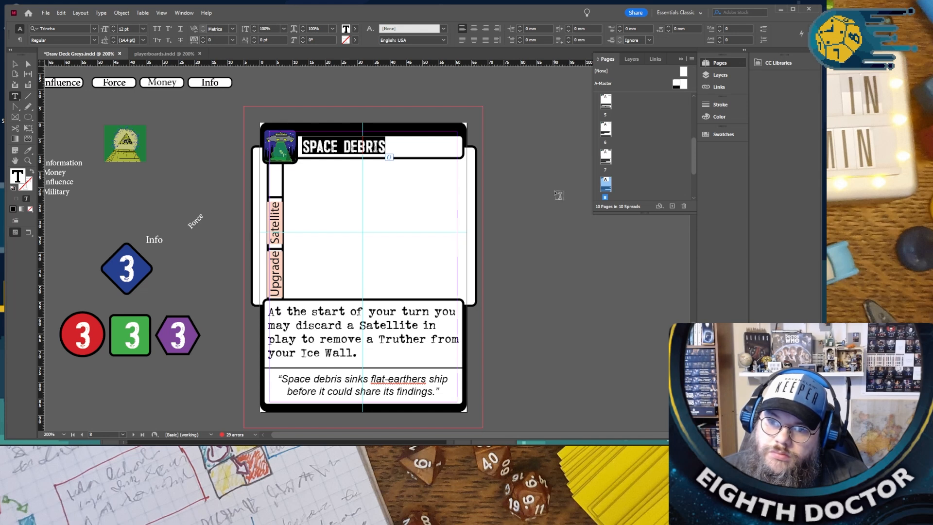
pyautogui.scroll(1, 558, 195)
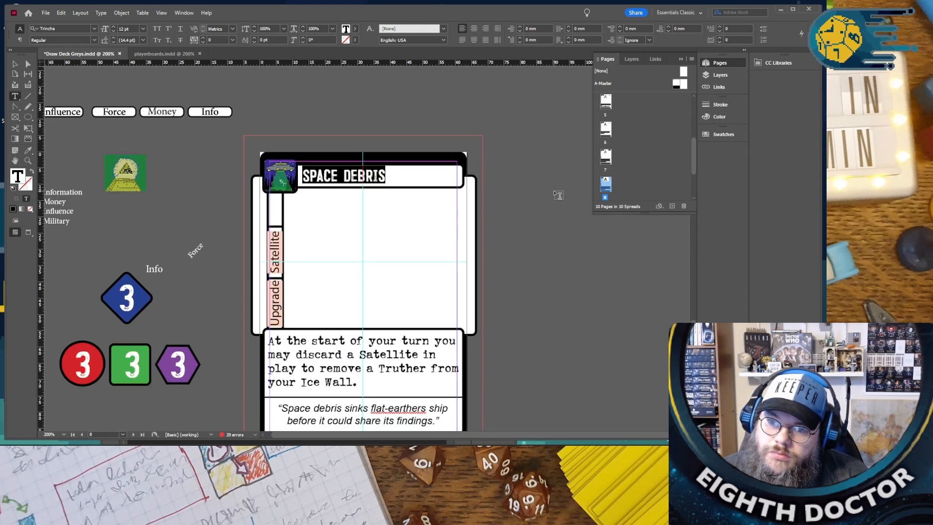
pyautogui.scroll(15, 558, 195)
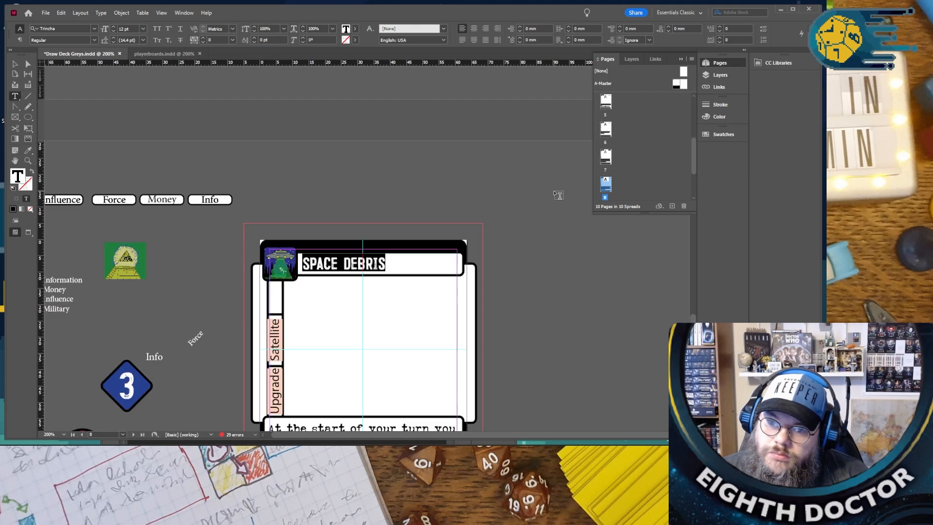
pyautogui.scroll(8, 554, 195)
pyautogui.scroll(-9, 554, 195)
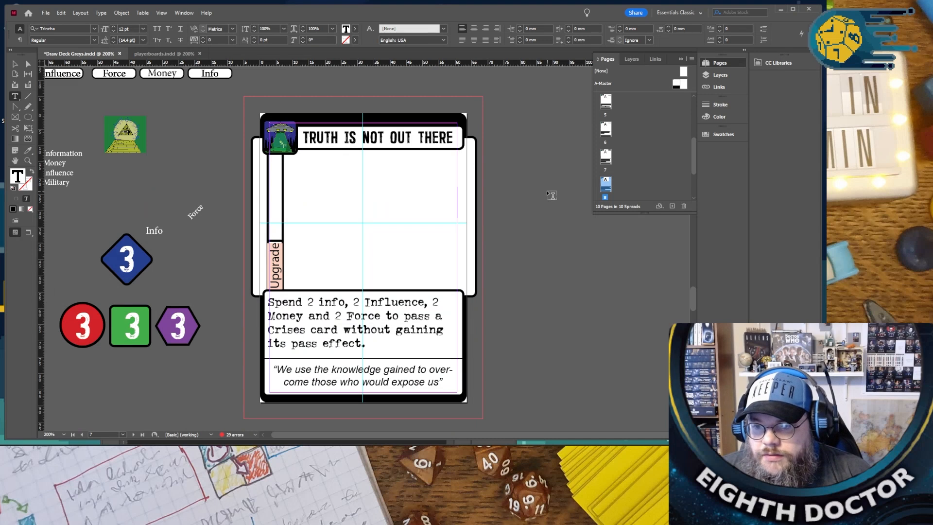
pyautogui.scroll(-20, 551, 195)
pyautogui.scroll(-12, 547, 199)
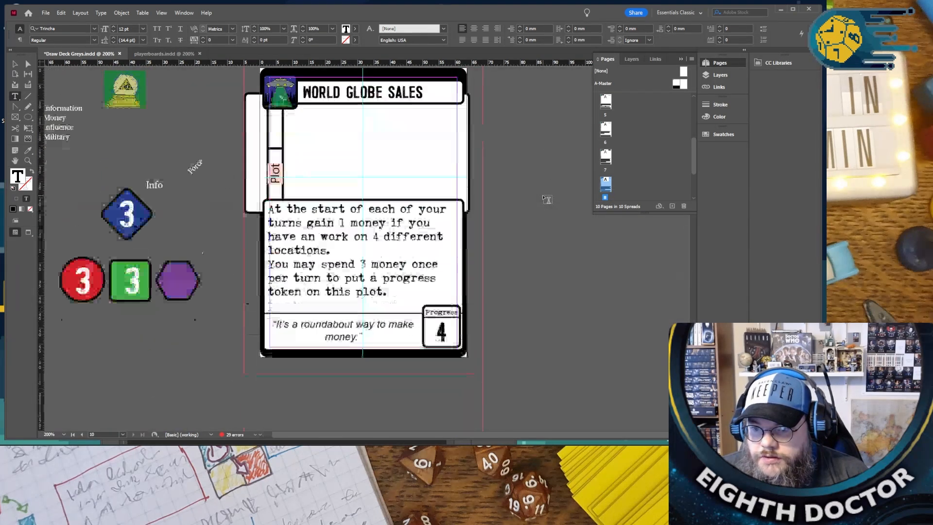
pyautogui.scroll(2, 545, 198)
pyautogui.scroll(-1, 545, 198)
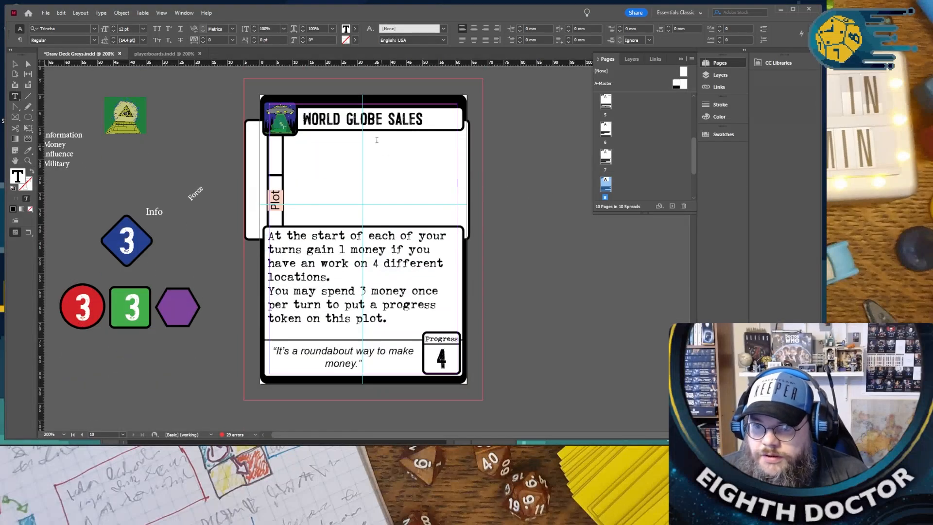
# - Retitle the World Globe Sales card "INTERSPECIES STUDY", correcting the spelling of "INTERSPECIES" with the suggested word
pyautogui.tripleClick(343, 122)
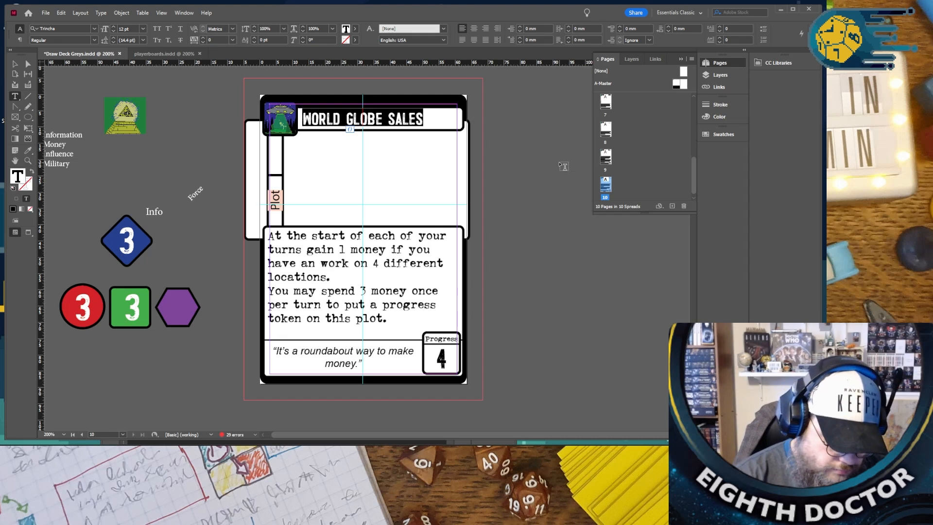
pyautogui.write('INTERS')
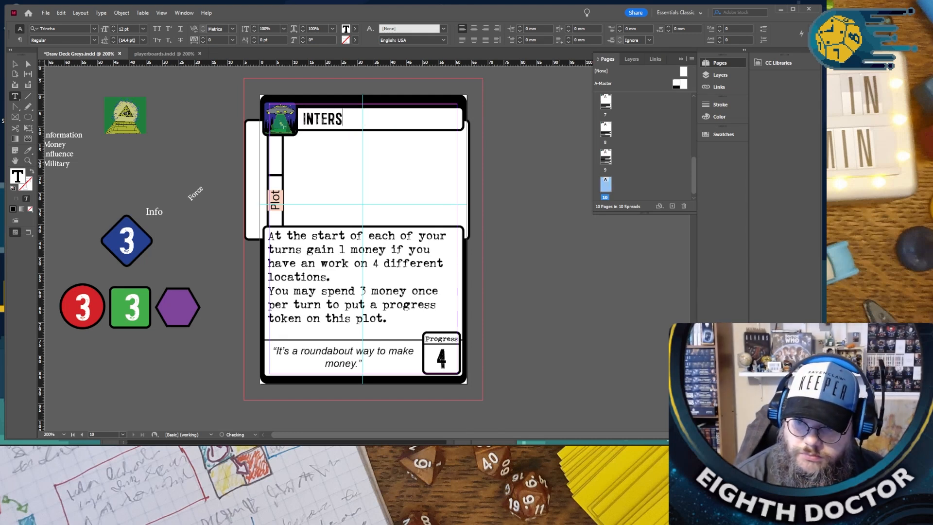
pyautogui.write('PICES')
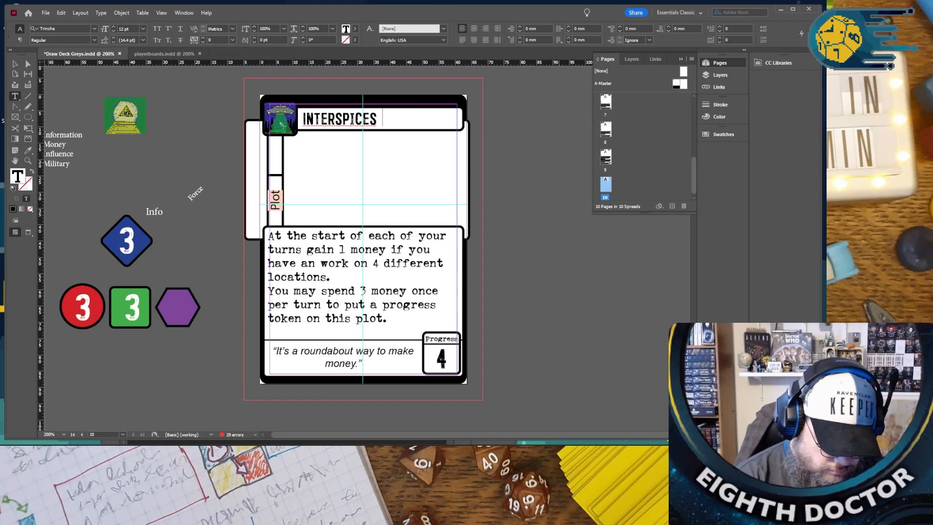
pyautogui.write(' STUDY')
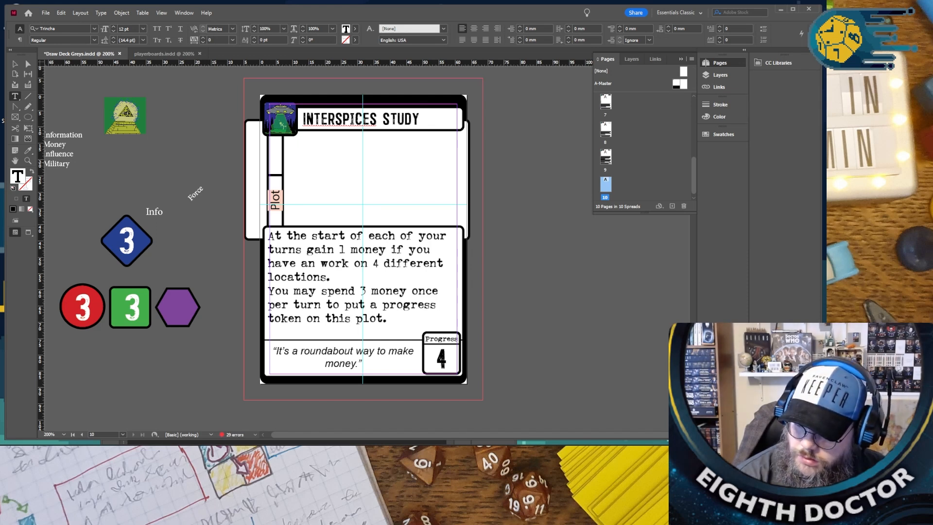
pyautogui.rightClick(346, 119)
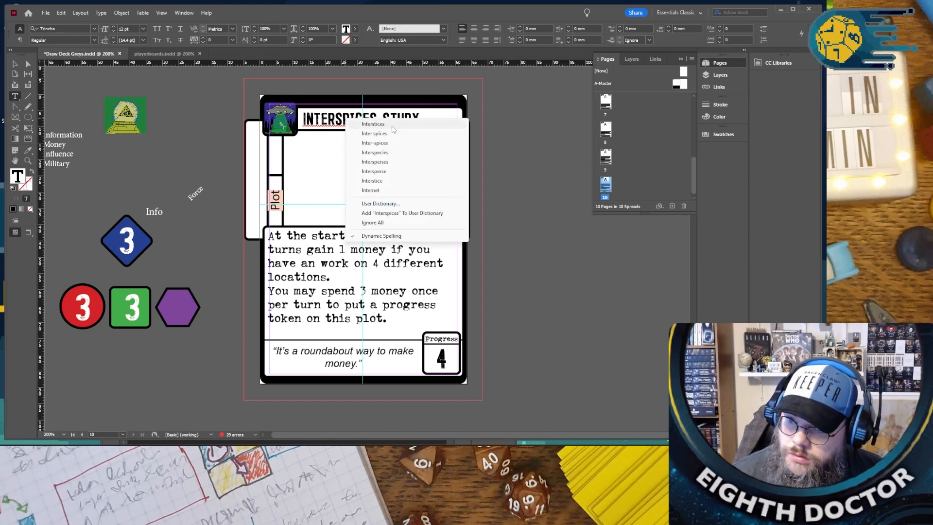
pyautogui.click(384, 152)
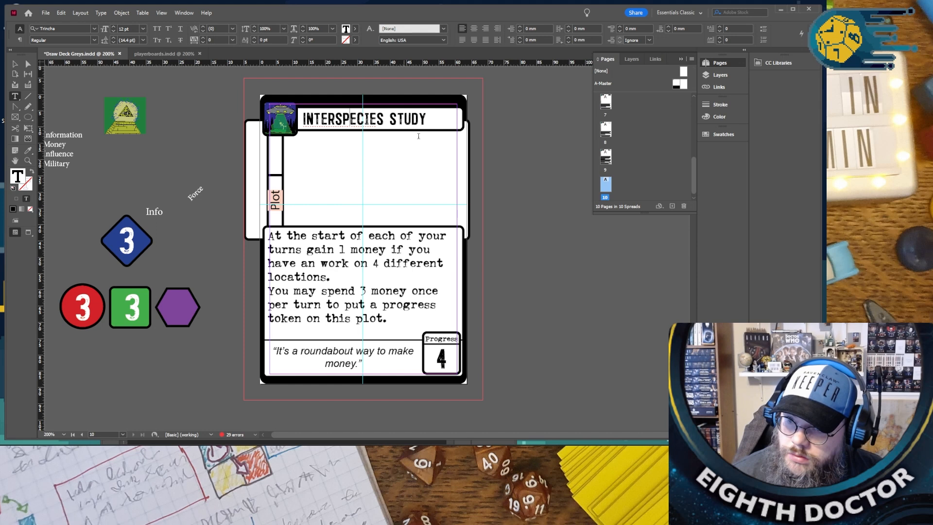
# - Extend the Interspecies Study title to "INTERSPECIES CASE STUDY" and reduce its font size to fit the title bar
pyautogui.click(389, 119)
pyautogui.write('C')
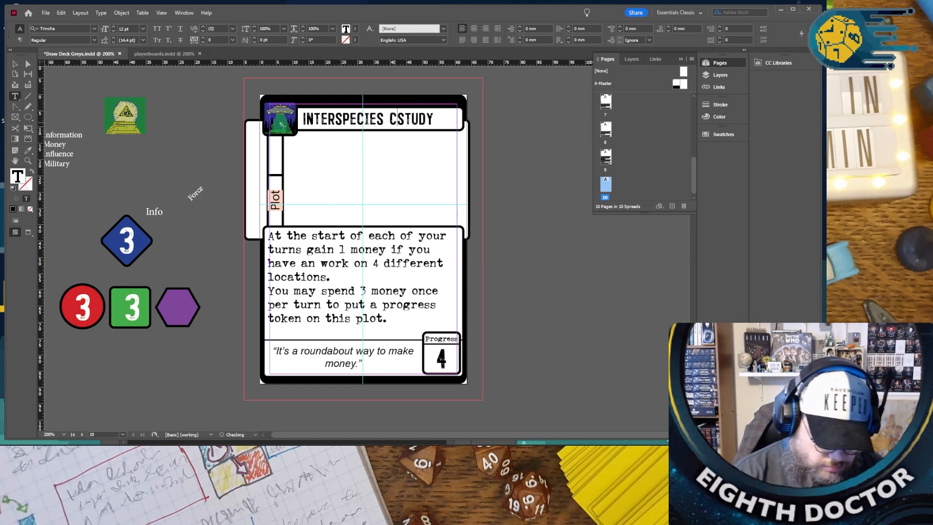
pyautogui.write('ASE')
pyautogui.hotkey('ctrl', 'a')
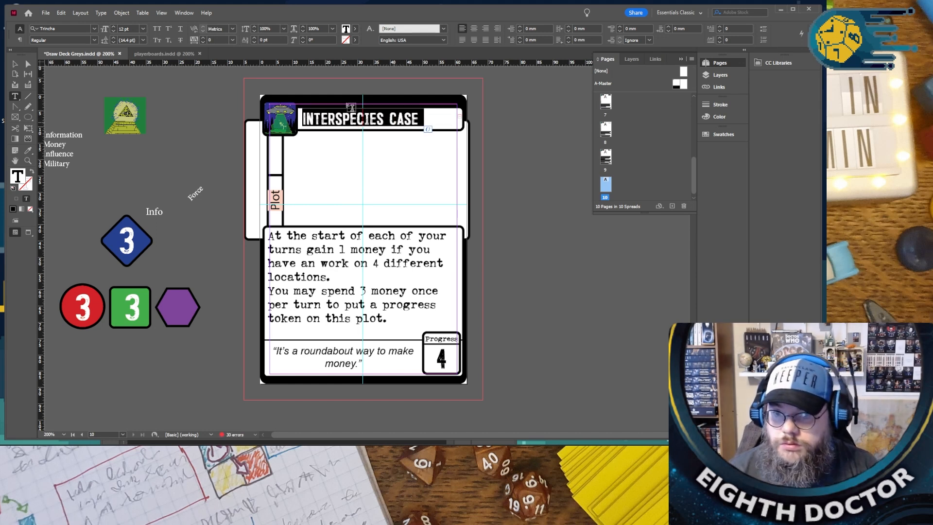
pyautogui.click(113, 31)
pyautogui.click(189, 94)
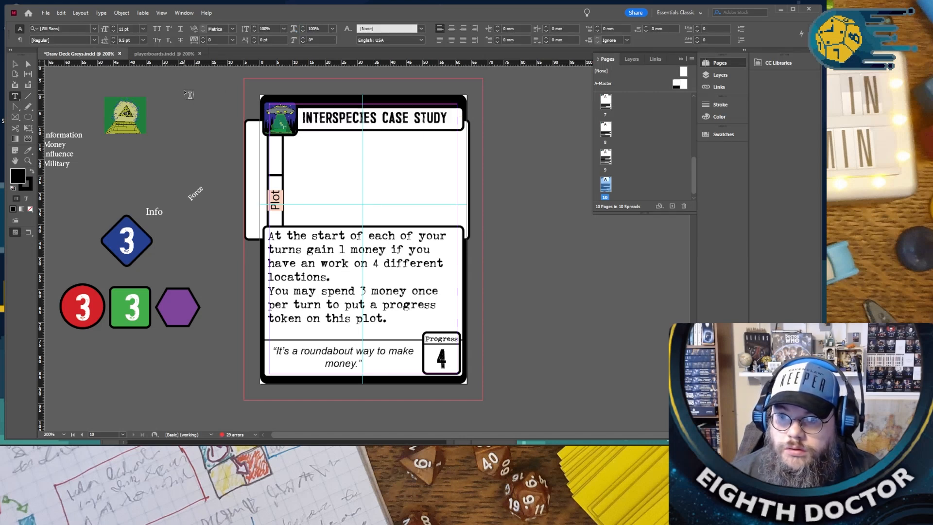
# - Nudge the "INTERSPECIES CASE STUDY" title text slightly down inside its title bar and deselect it
pyautogui.click(14, 64)
pyautogui.click(352, 117)
pyautogui.press('Down')
pyautogui.press('Down')
pyautogui.press('Down')
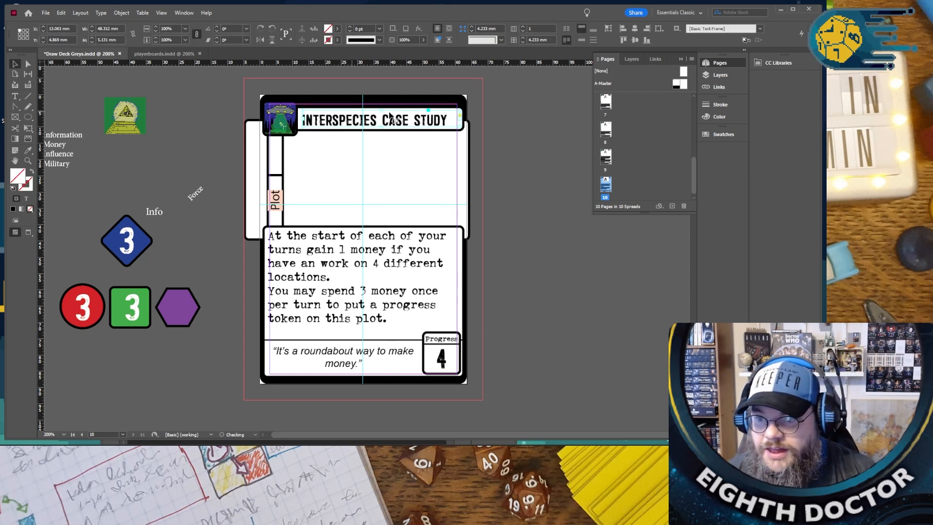
pyautogui.click(536, 140)
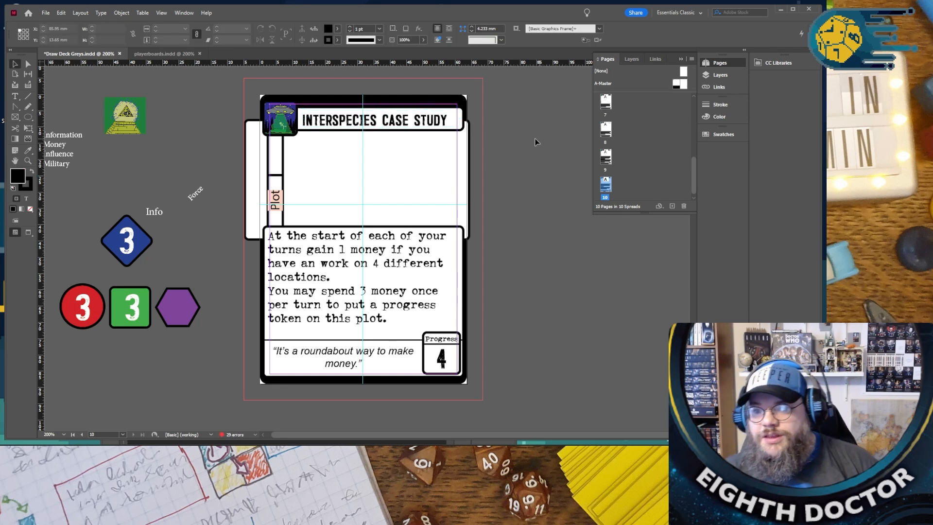
# - Replace "money" with "information" in the card's first rule, correcting the spelling with the suggested word
pyautogui.scroll(-1, 534, 142)
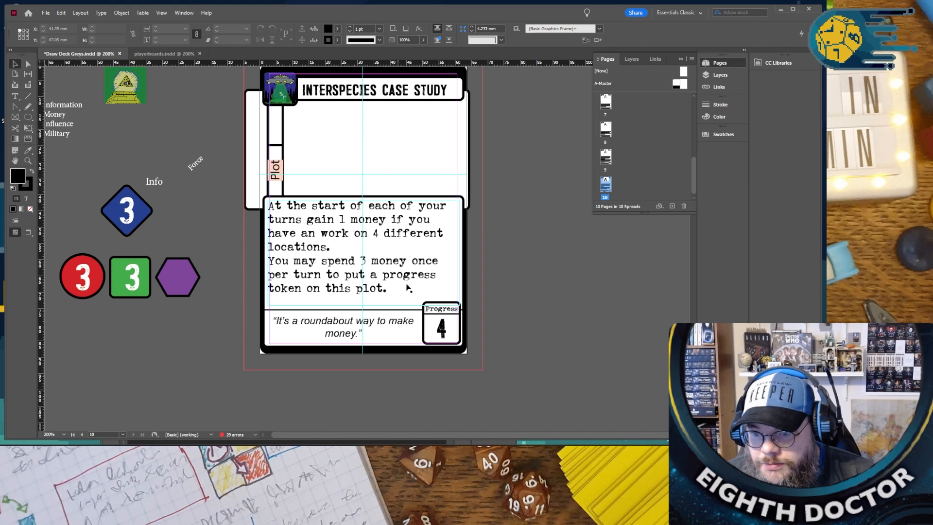
pyautogui.scroll(2, 396, 292)
pyautogui.doubleClick(357, 266)
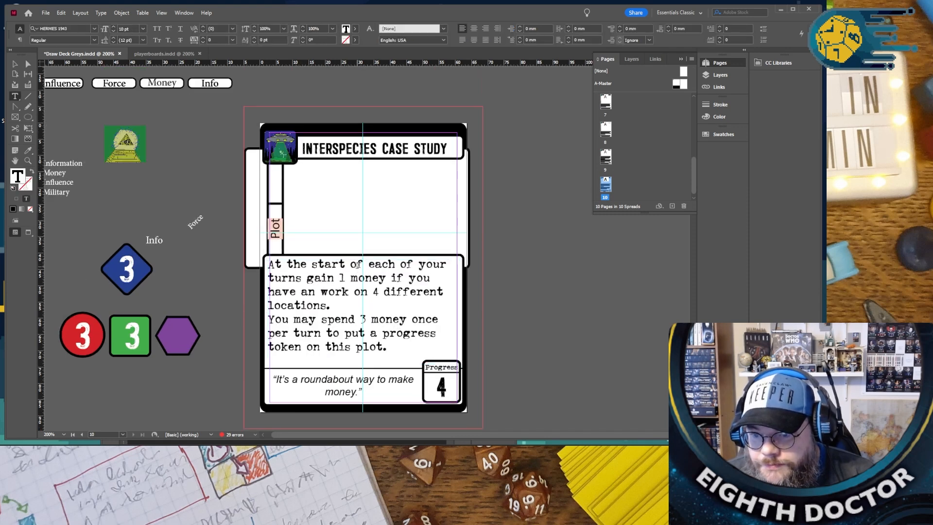
pyautogui.doubleClick(341, 277)
pyautogui.doubleClick(360, 277)
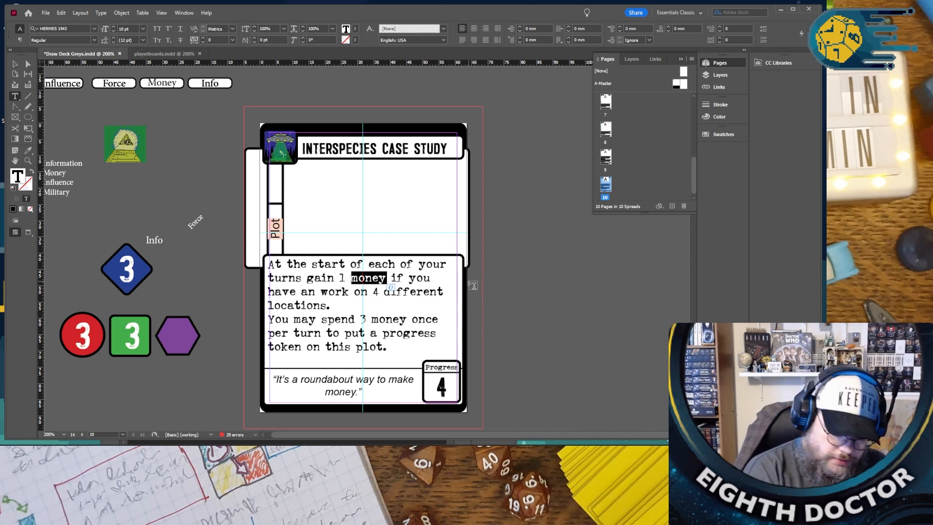
pyautogui.write('infomation')
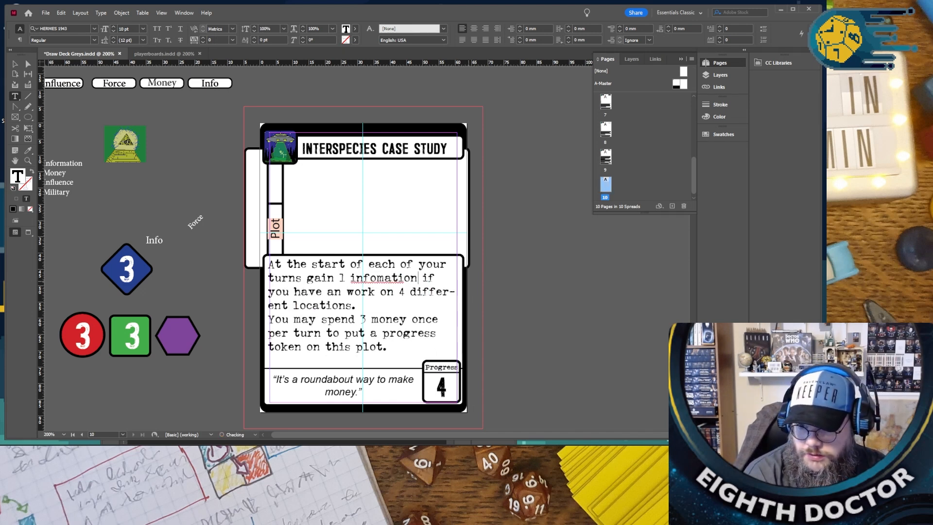
pyautogui.rightClick(389, 280)
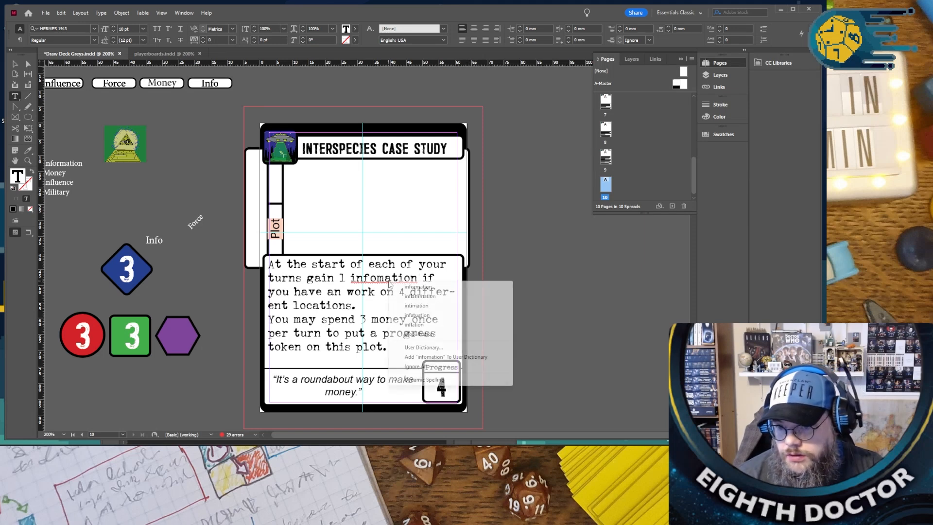
pyautogui.click(413, 286)
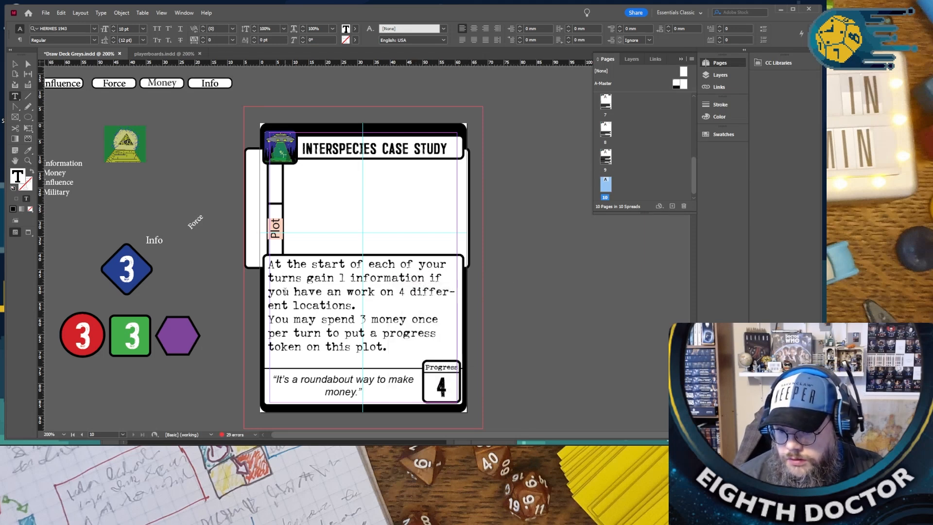
# - Replace "if" in the first rule with "for each abducted worker of differning types"
pyautogui.doubleClick(437, 278)
pyautogui.write('for each a')
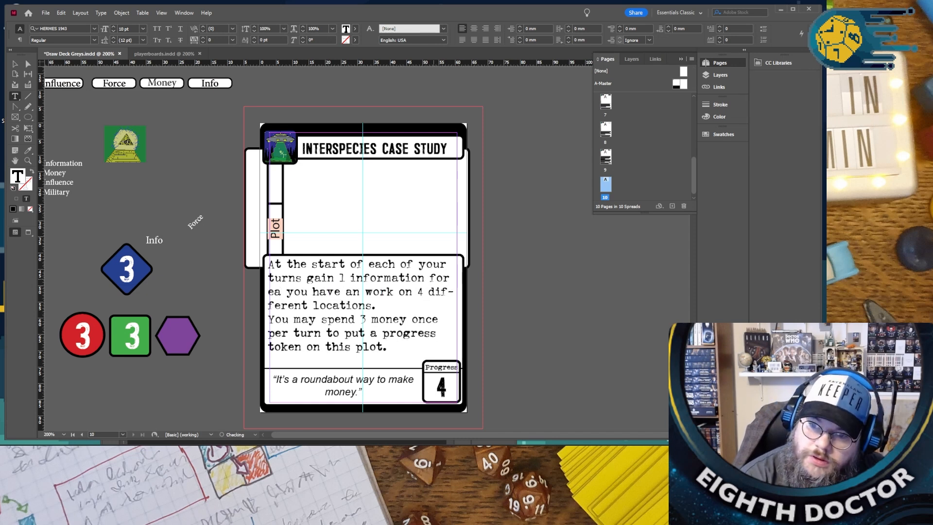
pyautogui.write('bducted')
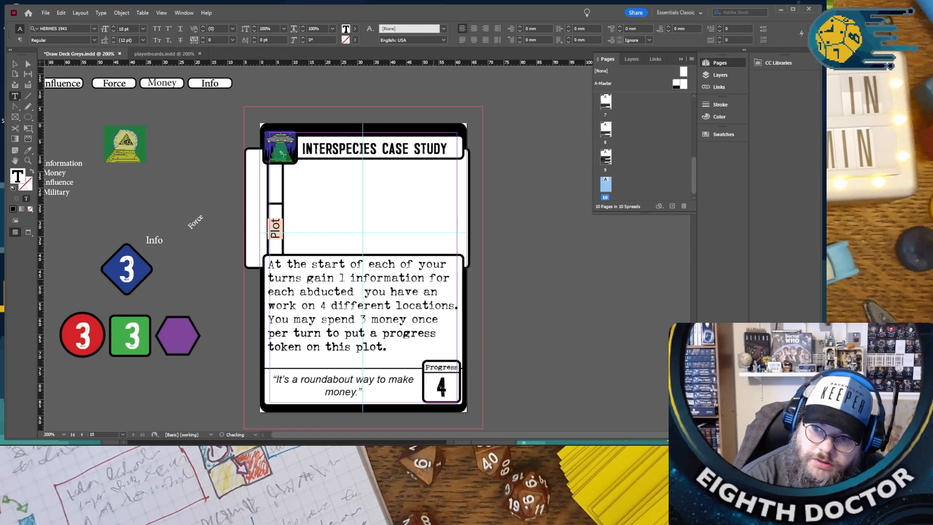
pyautogui.write(' worker ')
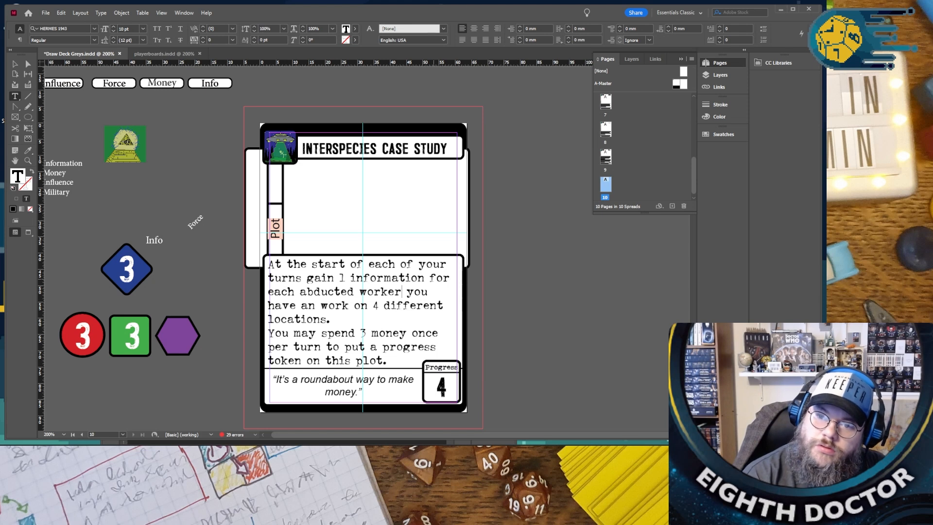
pyautogui.write('of differ')
pyautogui.write('ning type')
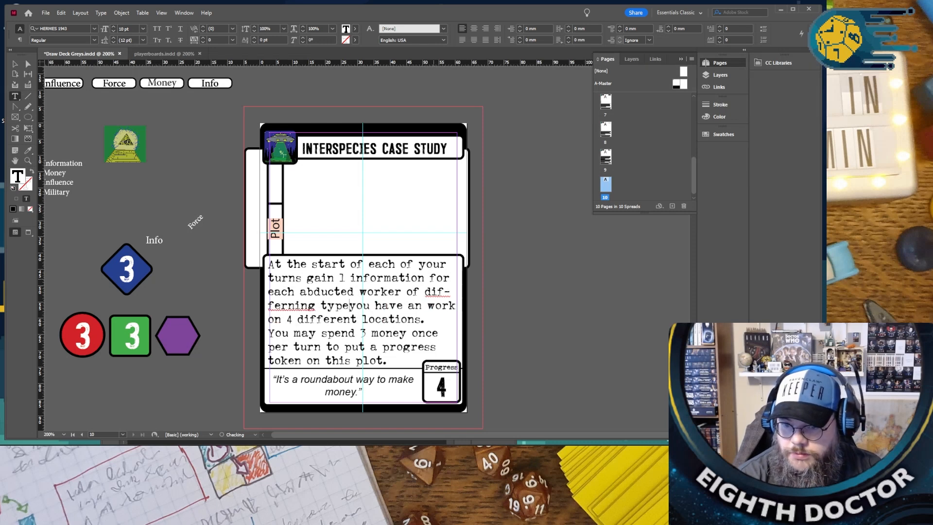
pyautogui.write('s')
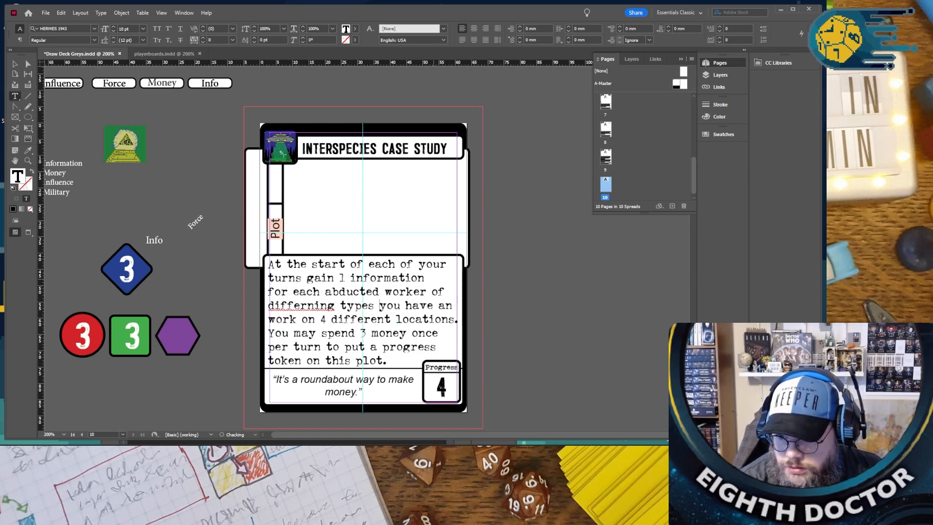
# - Cut the leftover wording after "you have" so the first rule ends there, and correct "differning" to "differing"
pyautogui.press('Delete')
pyautogui.press('BackSpace')
pyautogui.press('BackSpace')
pyautogui.write(',')
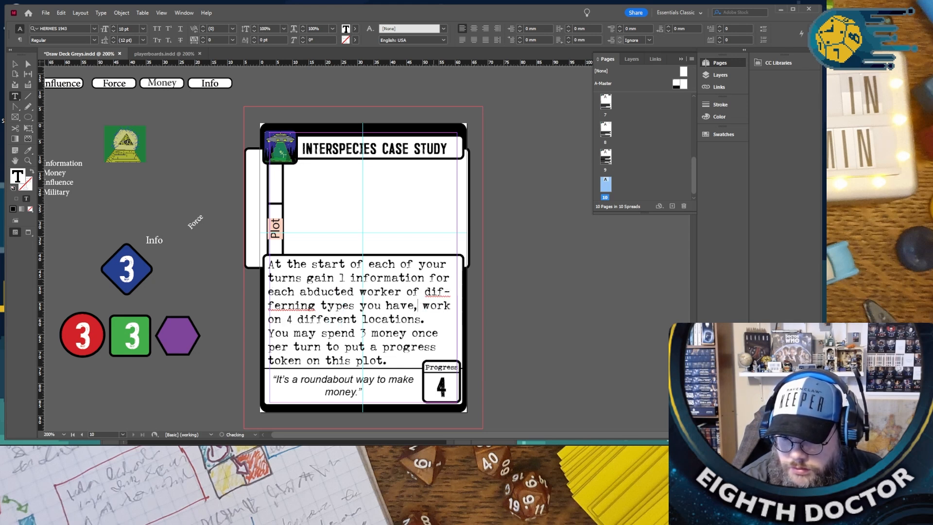
pyautogui.moveTo(423, 305)
pyautogui.mouseDown()
pyautogui.moveTo(432, 305)
pyautogui.moveTo(275, 319)
pyautogui.moveTo(421, 319)
pyautogui.mouseUp()
pyautogui.press('BackSpace')
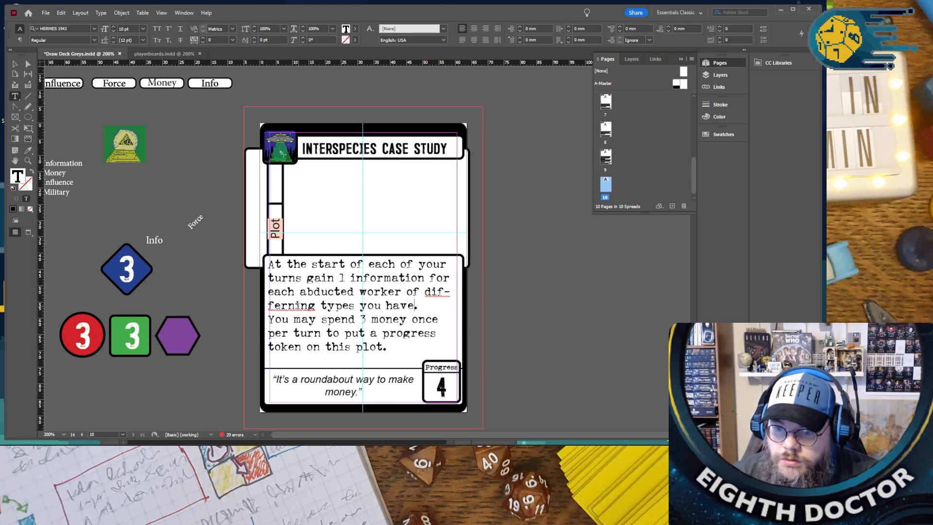
pyautogui.rightClick(297, 306)
pyautogui.click(326, 312)
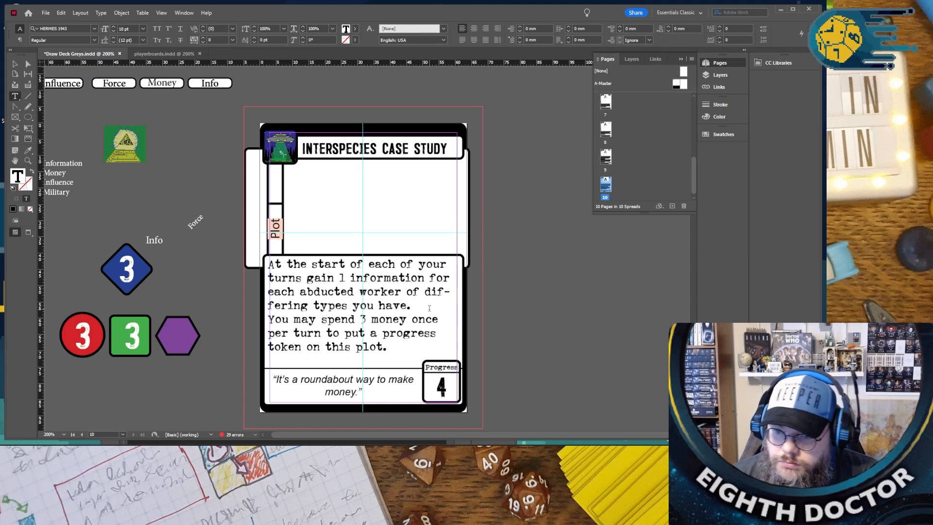
# - Extend the end of the first rule with ", then return one worker to its owner"
pyautogui.write(', then re')
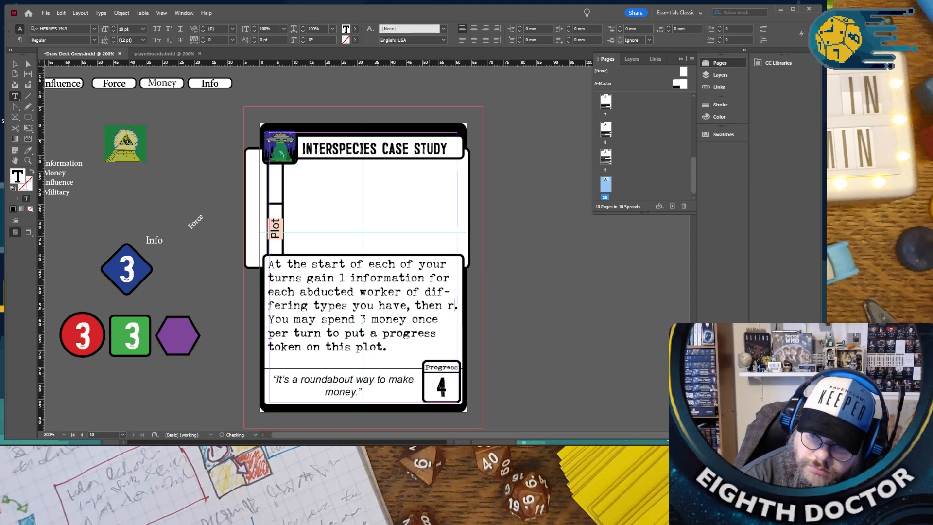
pyautogui.write('lea')
pyautogui.press('BackSpace')
pyautogui.press('BackSpace')
pyautogui.press('BackSpace')
pyautogui.press('BackSpace')
pyautogui.write('eturn one worker')
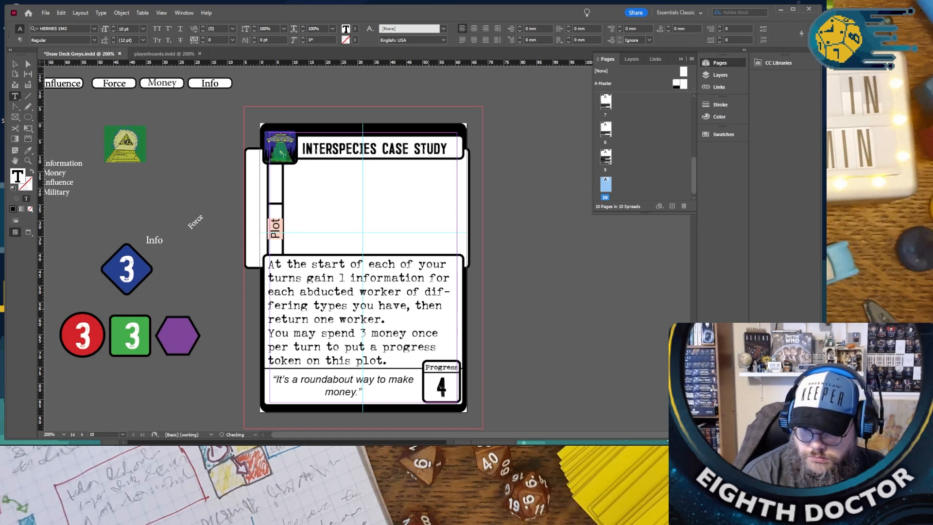
pyautogui.write(' to its ')
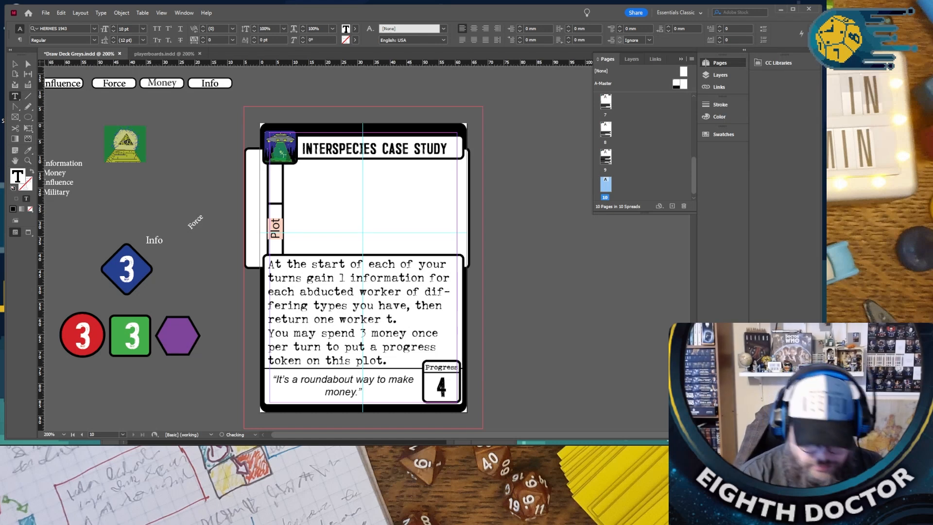
pyautogui.write('owner.')
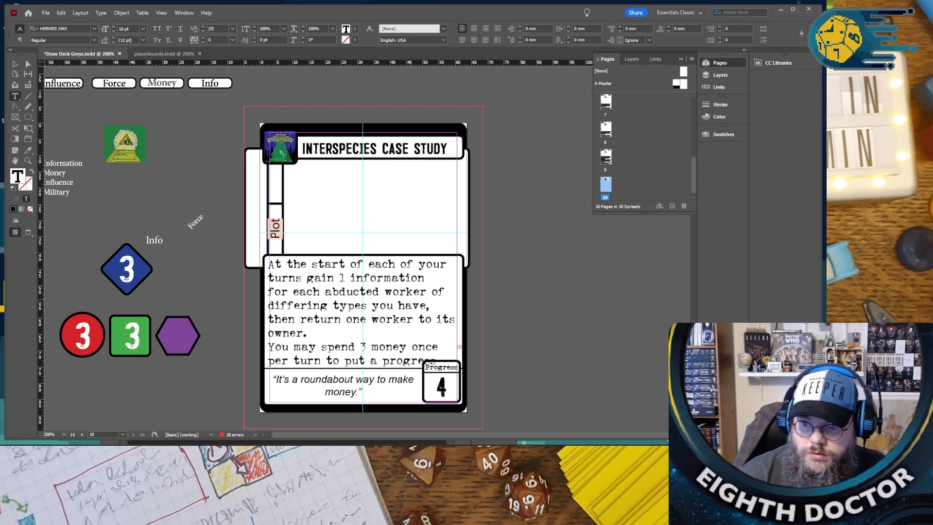
# - Replace "money" with "info" in the second rule about spending 3 for a progress token
pyautogui.scroll(-1, 260, 252)
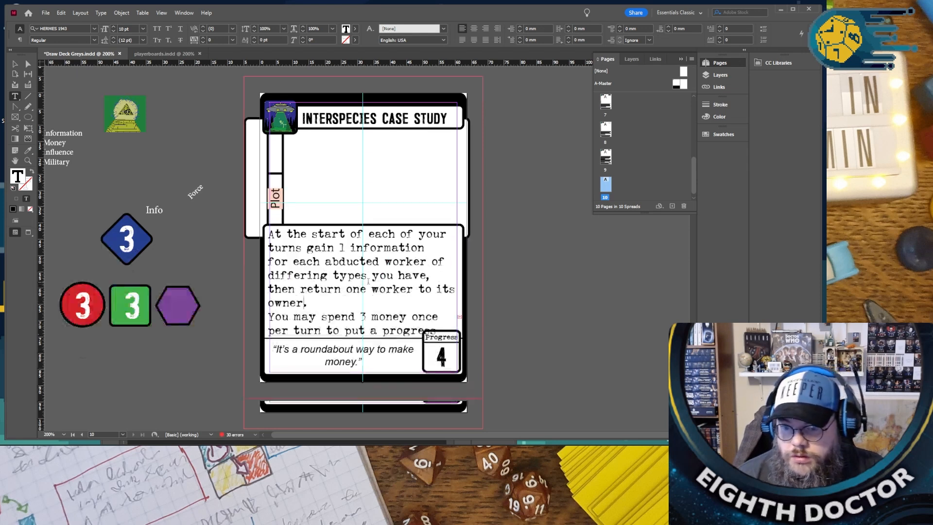
pyautogui.doubleClick(380, 316)
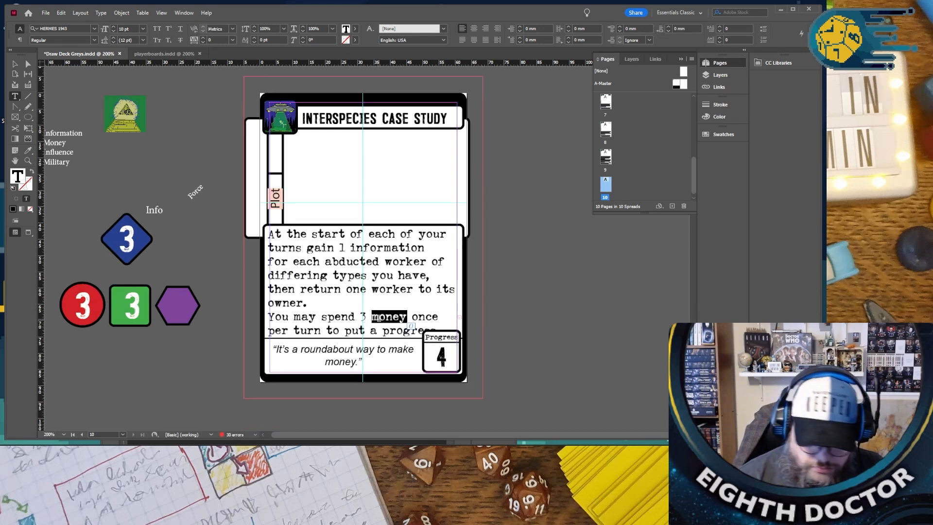
pyautogui.write('info')
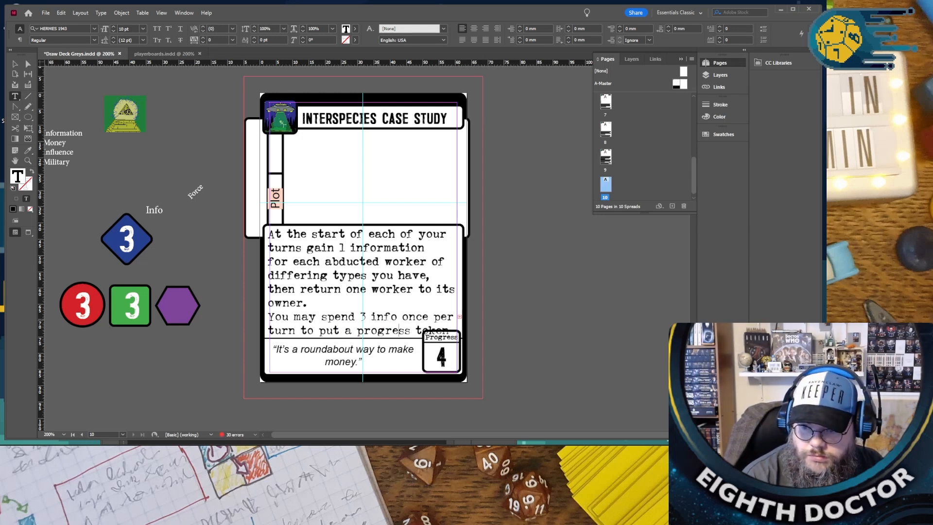
# - Reduce the leading of the whole rules text to 10 pt so that it fits its frame
pyautogui.hotkey('ctrl', 'a')
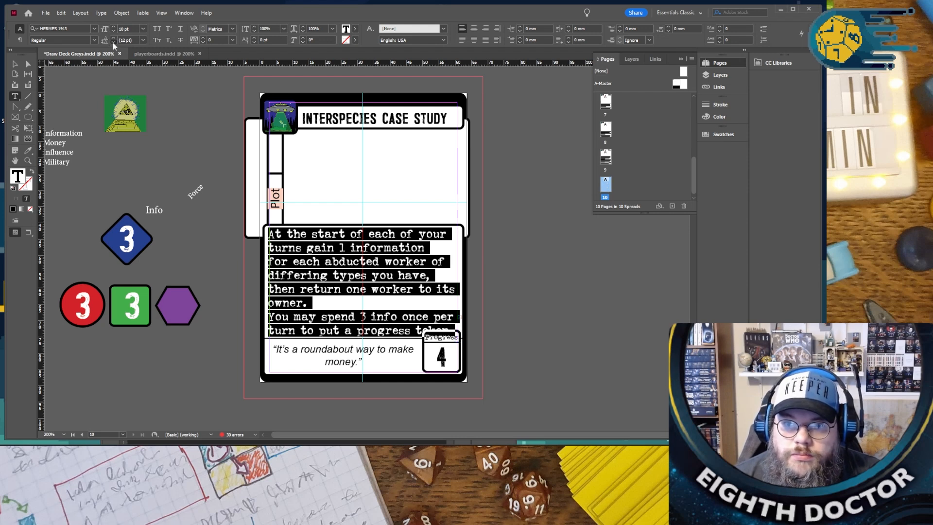
pyautogui.click(112, 42)
pyautogui.click(113, 42)
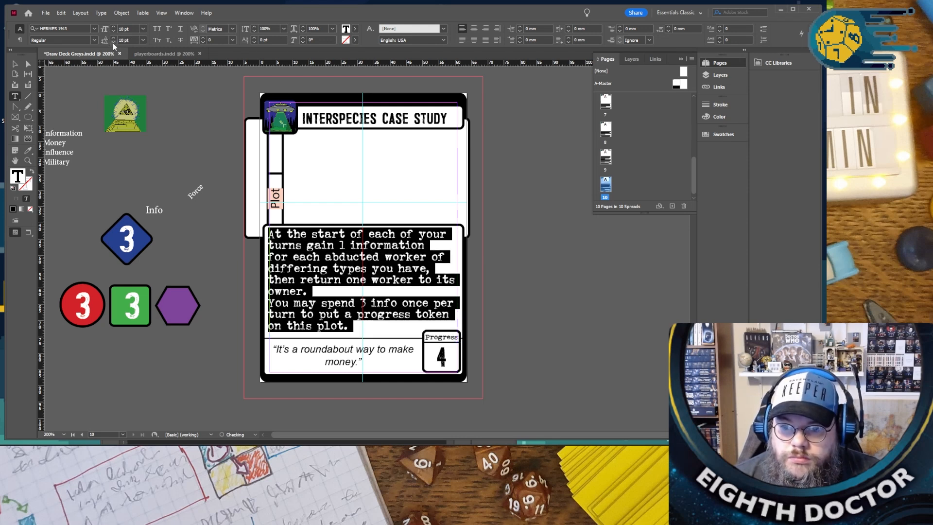
pyautogui.click(167, 169)
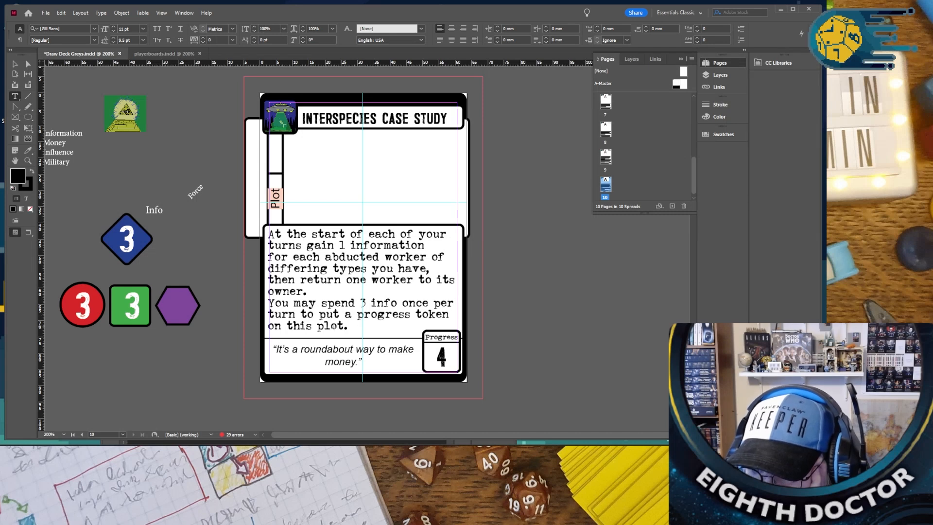
# - Replace the flavour text inside the quotation marks with "Stage one, abduct people,"
pyautogui.scroll(-1, 363, 343)
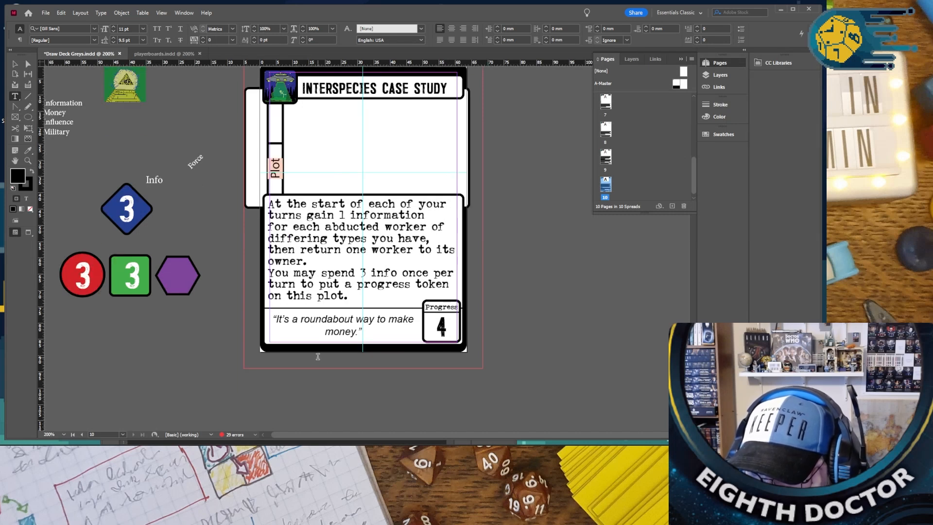
pyautogui.moveTo(276, 319); pyautogui.dragTo(364, 358)
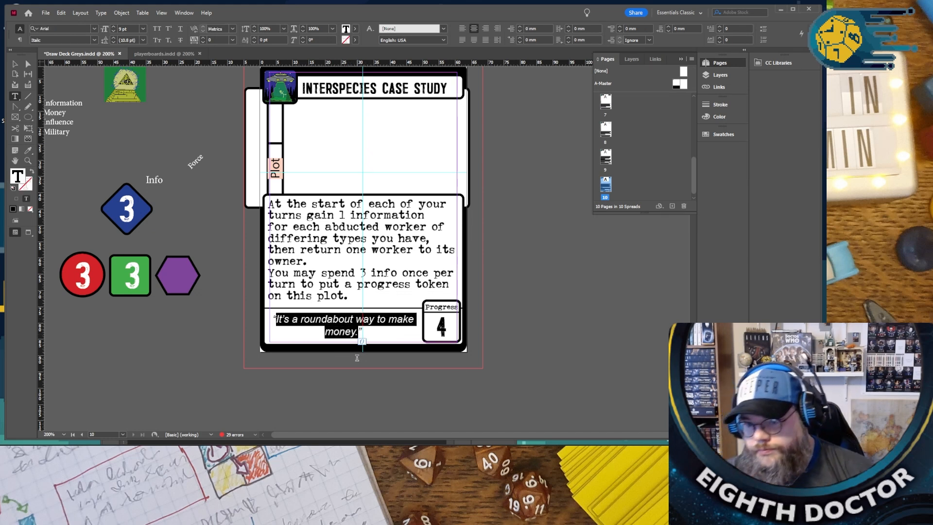
pyautogui.write('Stage')
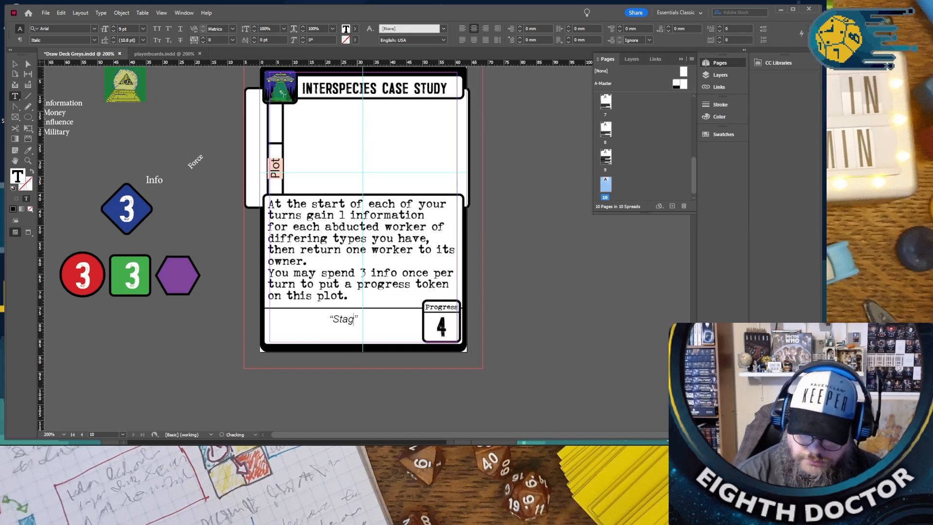
pyautogui.write(' one,')
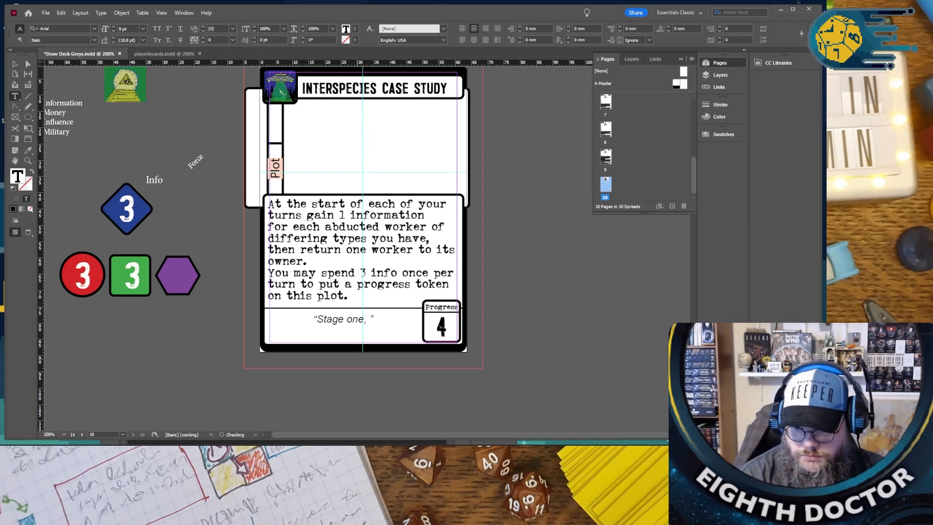
pyautogui.write(' a')
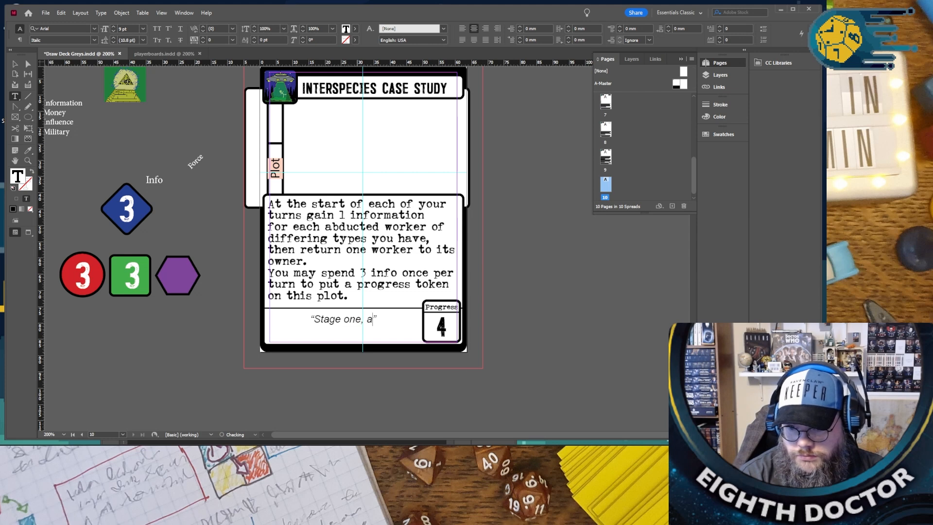
pyautogui.write('bduct ')
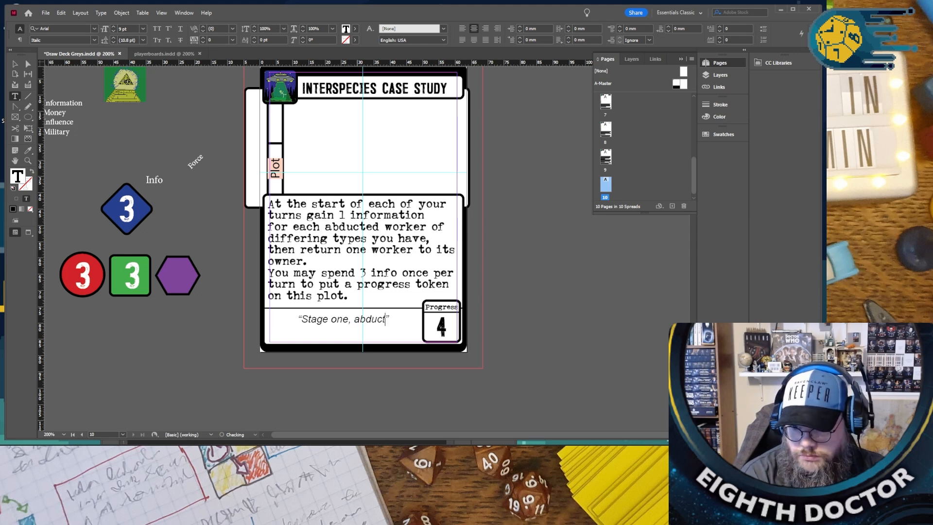
pyautogui.write('people, s')
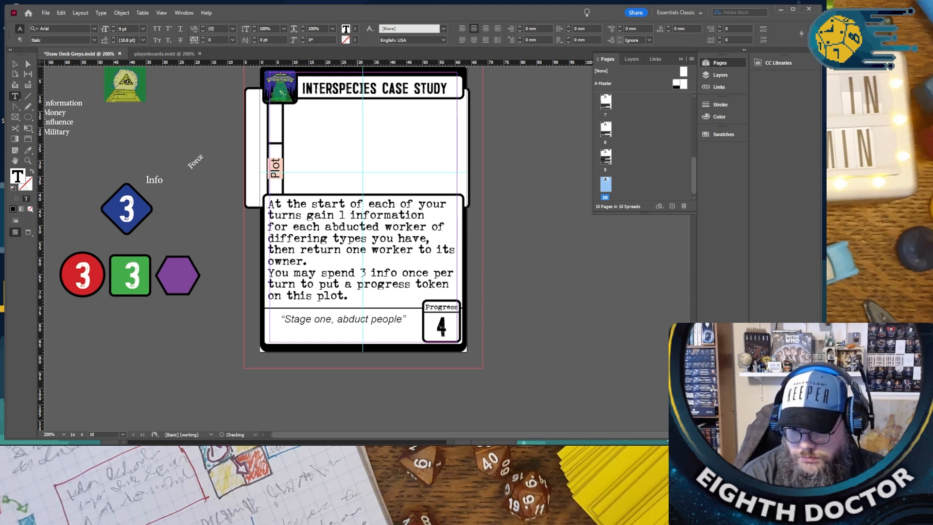
pyautogui.write('tage ')
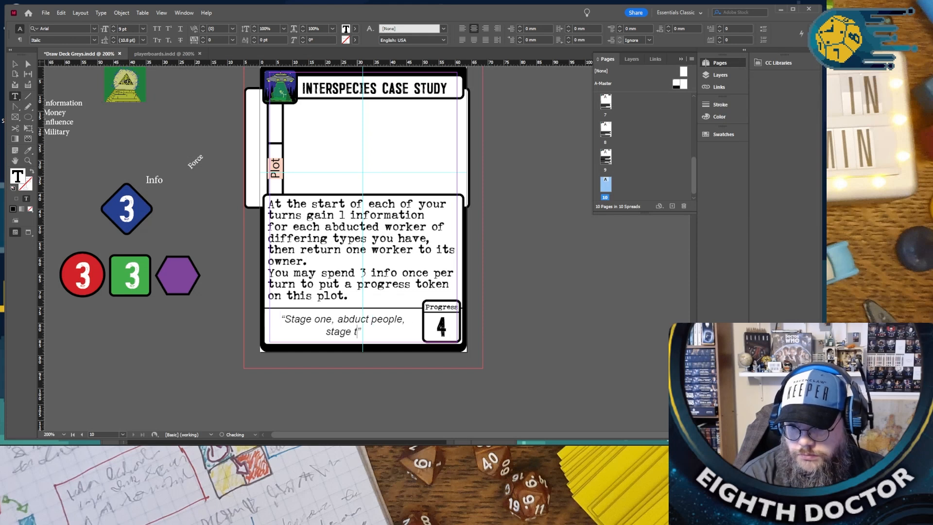
pyautogui.write('too')
# - Continue the flavour text with "stage two... stage three profit" before the closing quotation mark
pyautogui.press('BackSpace')
pyautogui.press('BackSpace')
pyautogui.write('wo, ')
pyautogui.write('Sta')
pyautogui.press('BackSpace')
pyautogui.press('BackSpace')
pyautogui.press('BackSpace')
pyautogui.press('BackSpace')
pyautogui.press('BackSpace')
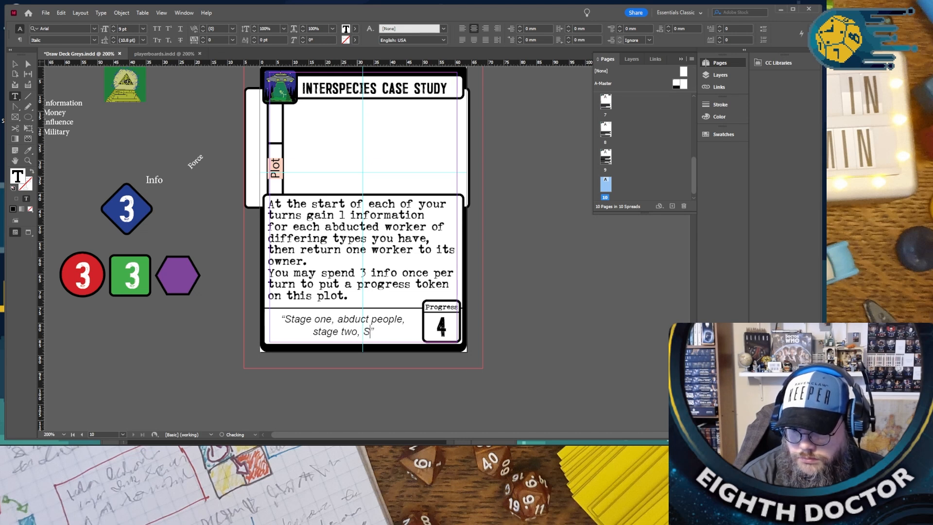
pyautogui.write('... stage ')
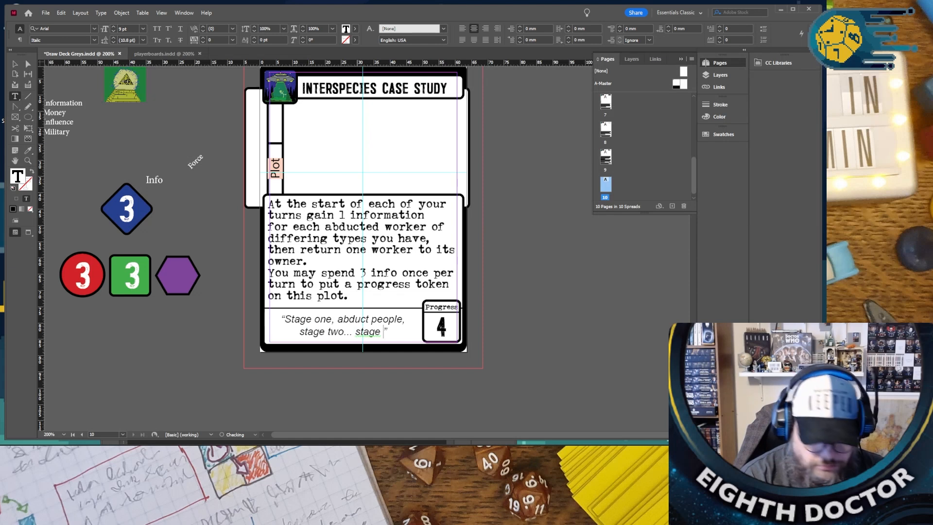
pyautogui.write('three pro')
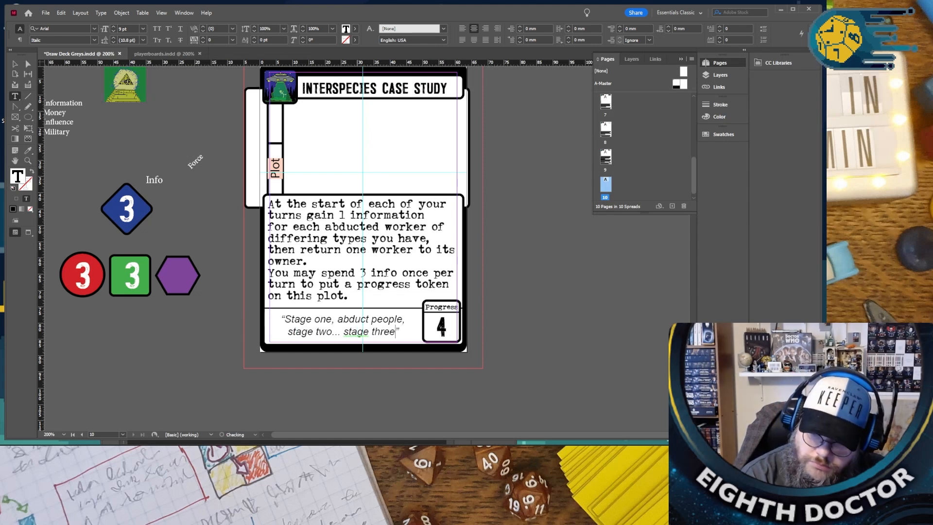
pyautogui.write('fit')
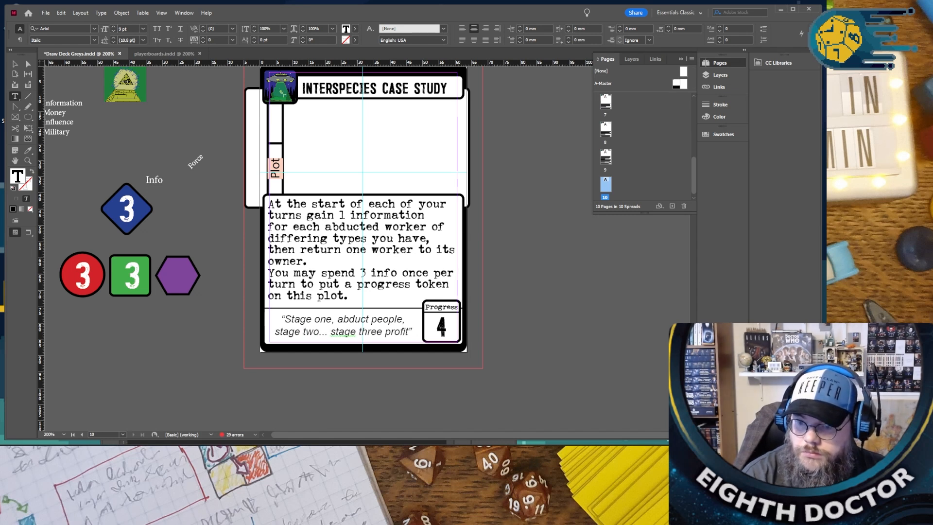
# - Capitalise "Stage" in "Stage three profit" and end the flavour text with an exclamation mark
pyautogui.rightClick(350, 328)
pyautogui.click(384, 350)
pyautogui.rightClick(393, 332)
pyautogui.click(326, 331)
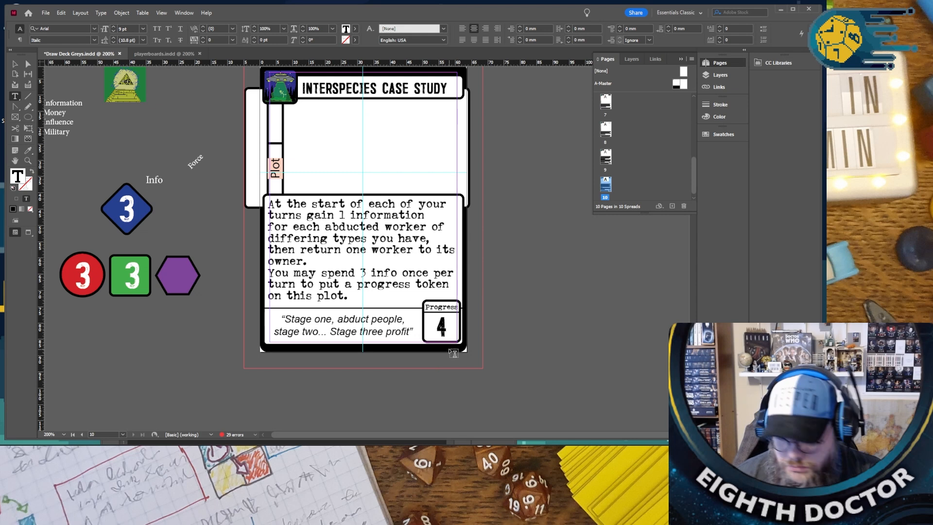
pyautogui.write('!')
pyautogui.click(583, 336)
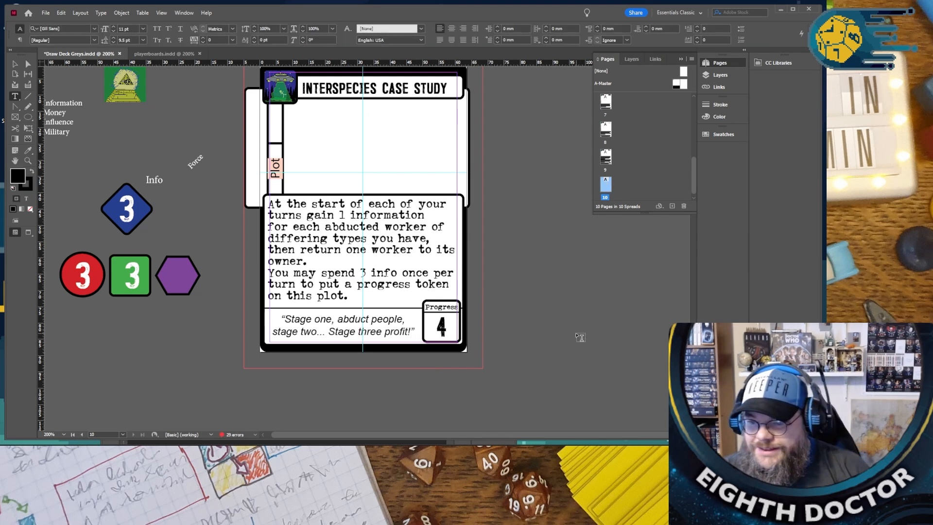
# - Retitle the Flat Earth Cover Up card "THE COWS ARE JUST FOR FUN" and save the document
pyautogui.scroll(1, 586, 334)
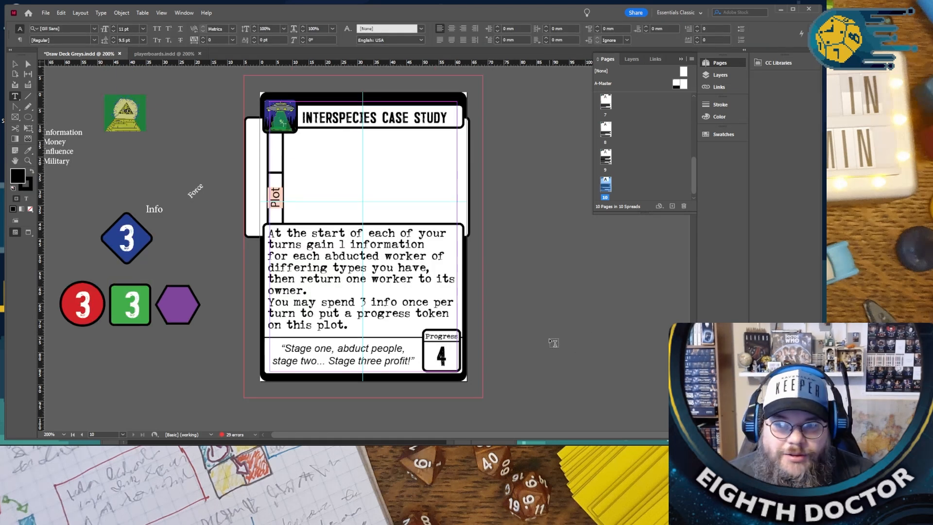
pyautogui.scroll(1, 546, 335)
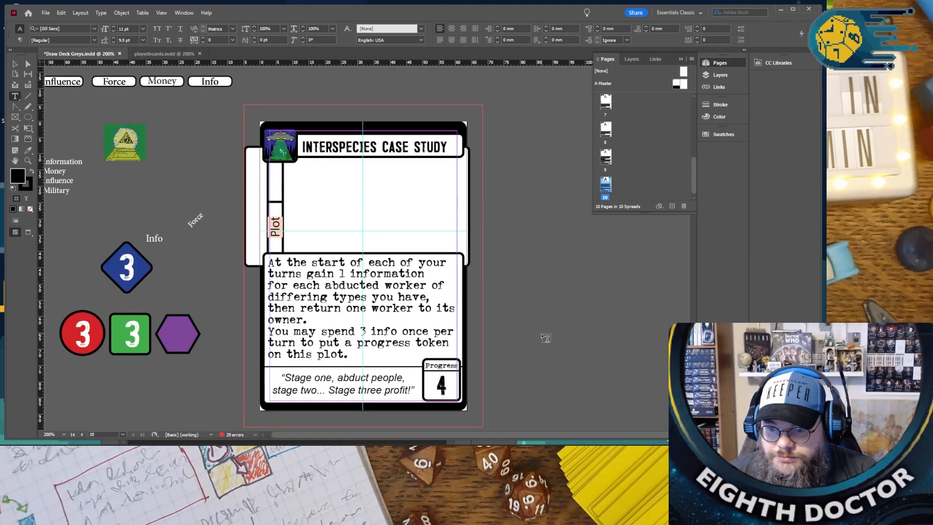
pyautogui.scroll(15, 546, 337)
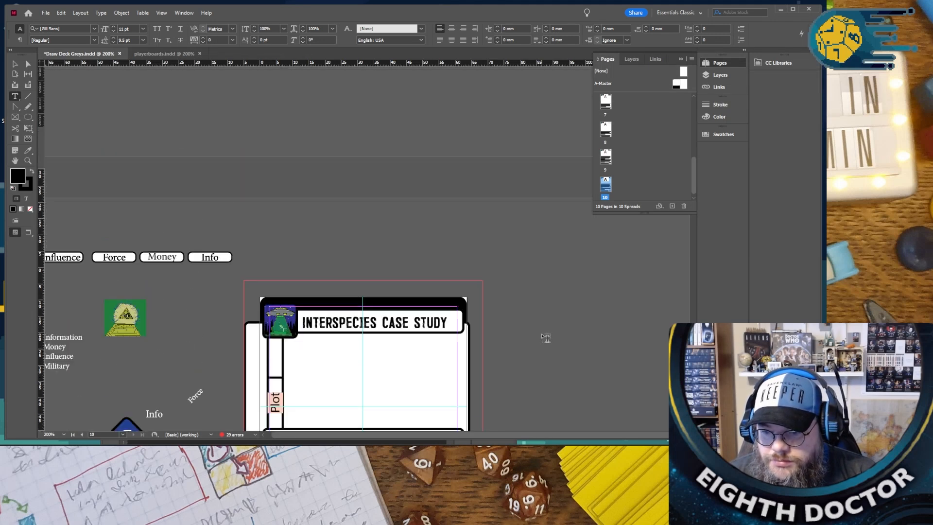
pyautogui.scroll(5, 545, 337)
pyautogui.scroll(-3, 546, 337)
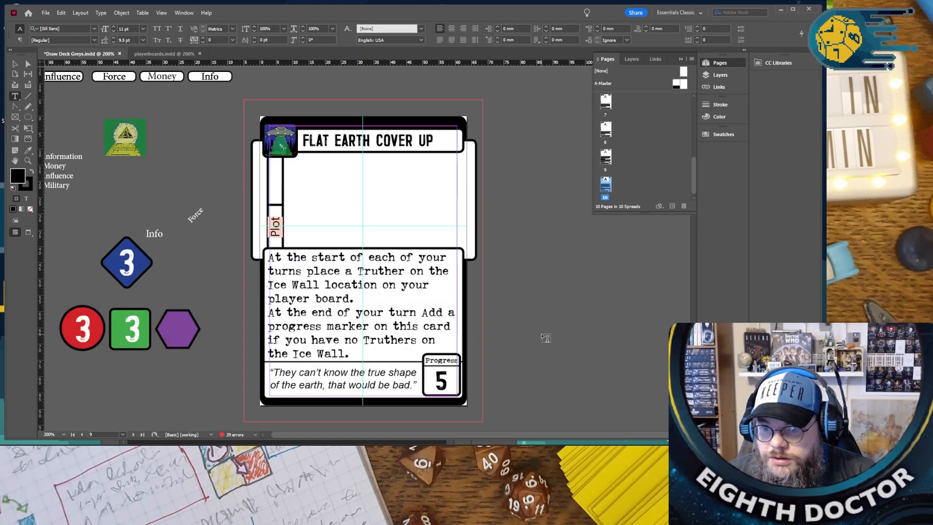
pyautogui.scroll(-3, 546, 337)
pyautogui.scroll(1, 546, 337)
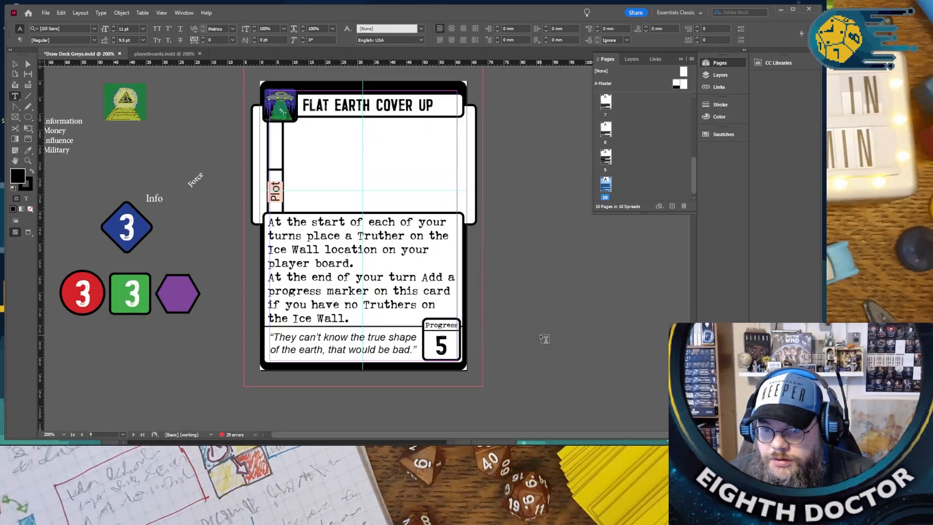
pyautogui.tripleClick(310, 107)
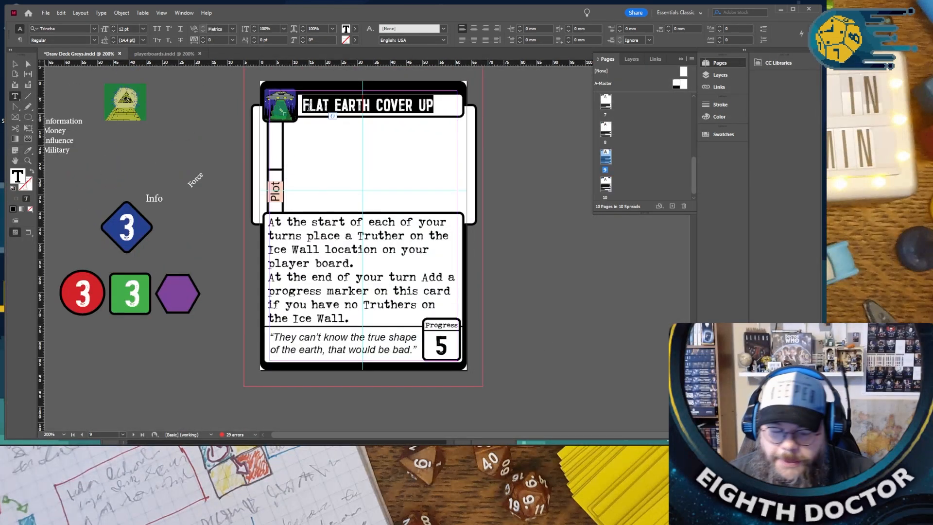
pyautogui.write('THE C')
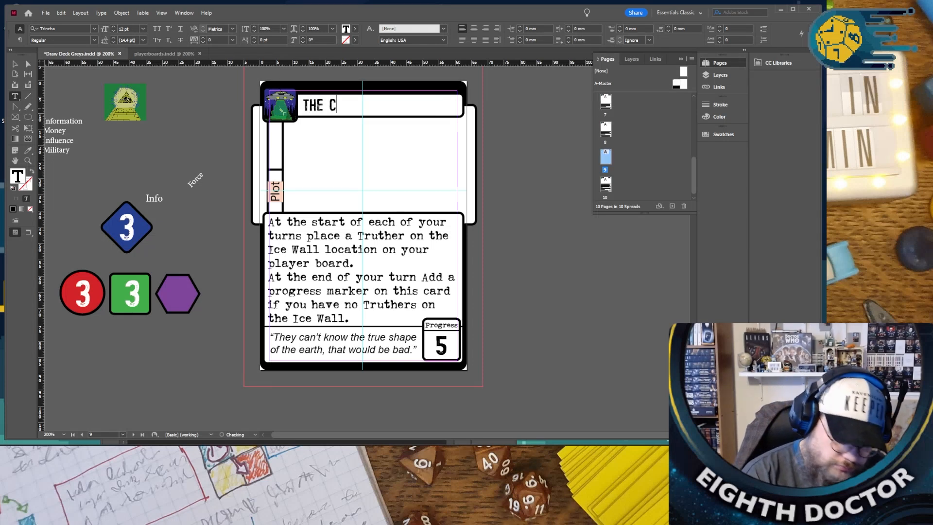
pyautogui.write('OWS ARE JUST FOR')
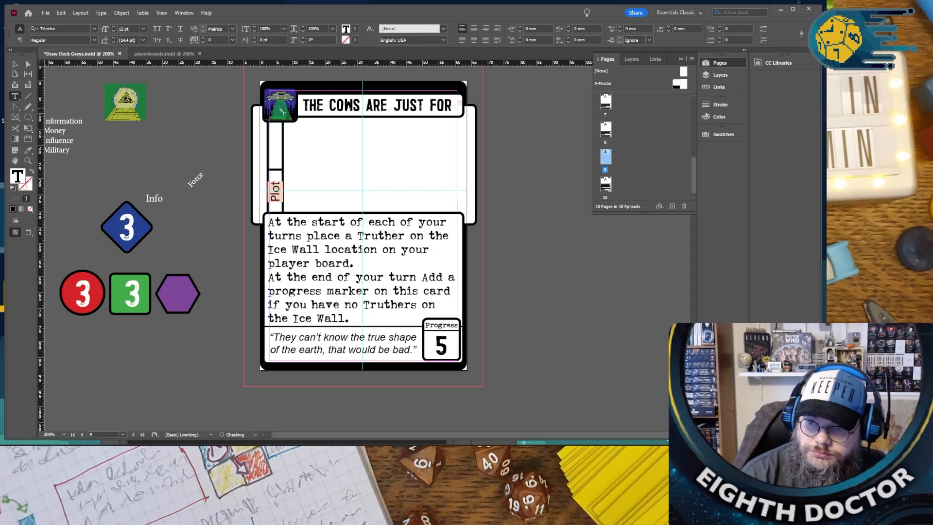
pyautogui.hotkey('ctrl', 's')
# - Reduce the font size of the card title so that it fits its bar, and nudge its frame down slightly
pyautogui.hotkey('ctrl', 'a')
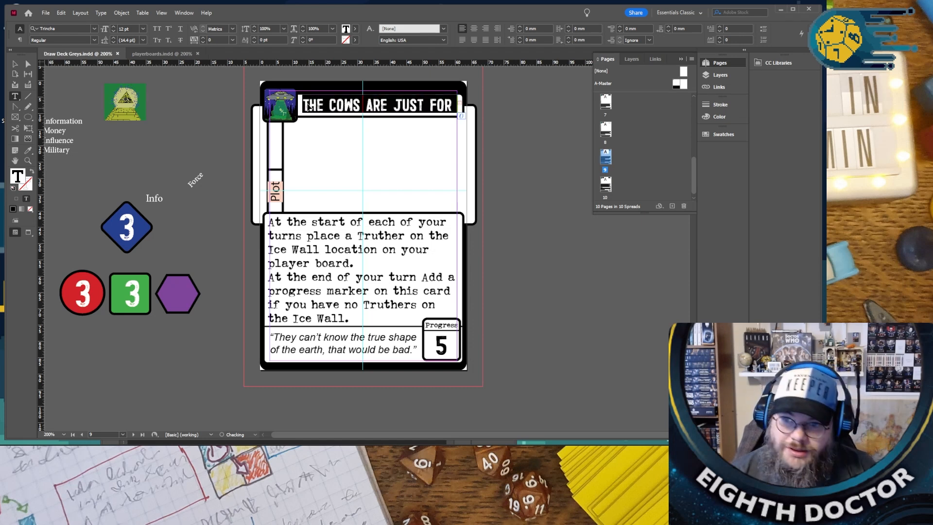
pyautogui.click(113, 30)
pyautogui.click(16, 65)
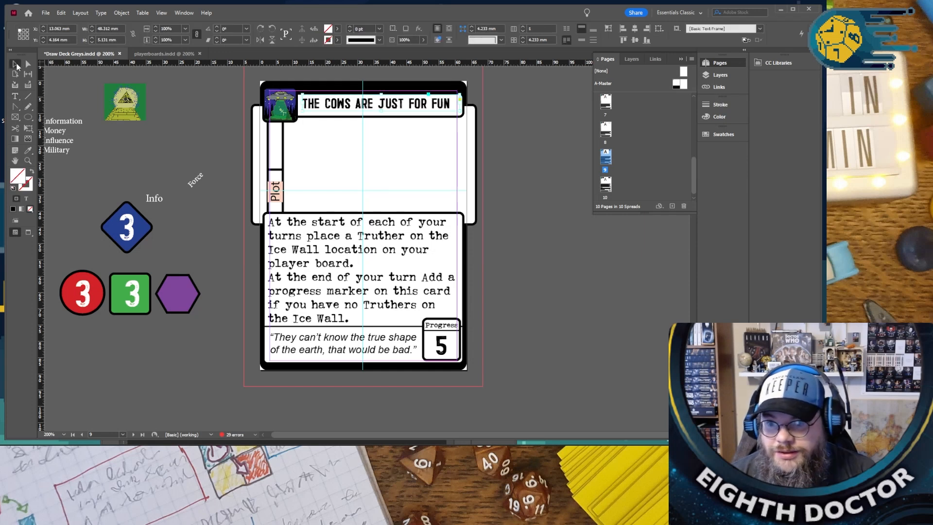
pyautogui.click(98, 82)
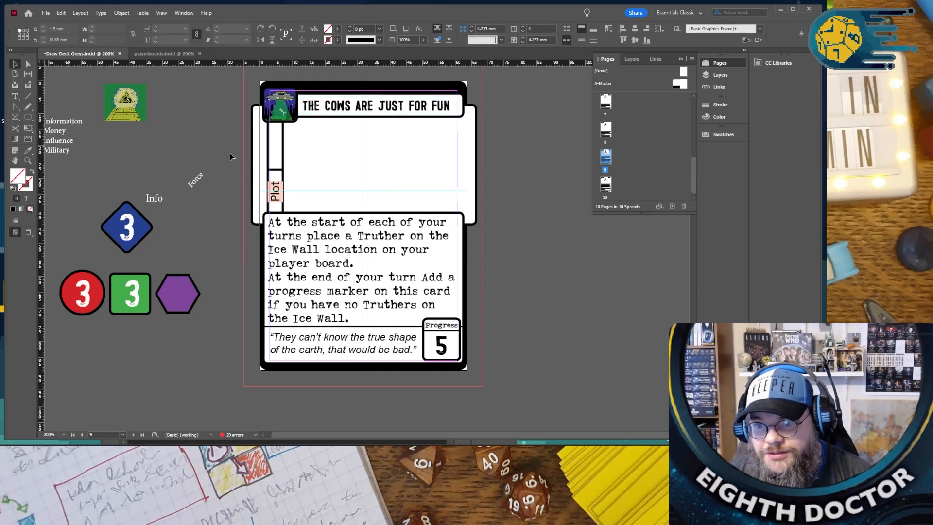
# - Cut "the Ice Wall location on" from the first rule and delete the second rule's wording up to its final full stop
pyautogui.press('t')
pyautogui.tripleClick(304, 237)
pyautogui.click(280, 225)
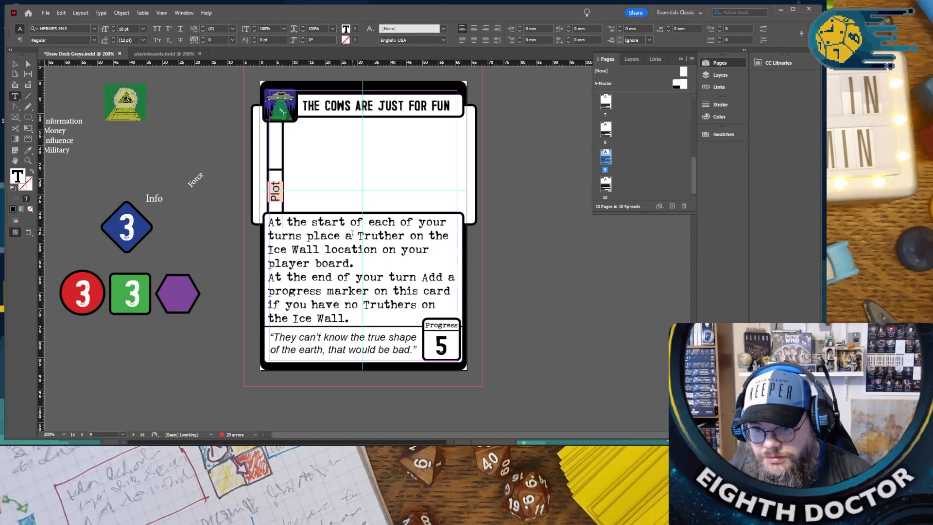
pyautogui.moveTo(430, 237); pyautogui.dragTo(398, 246)
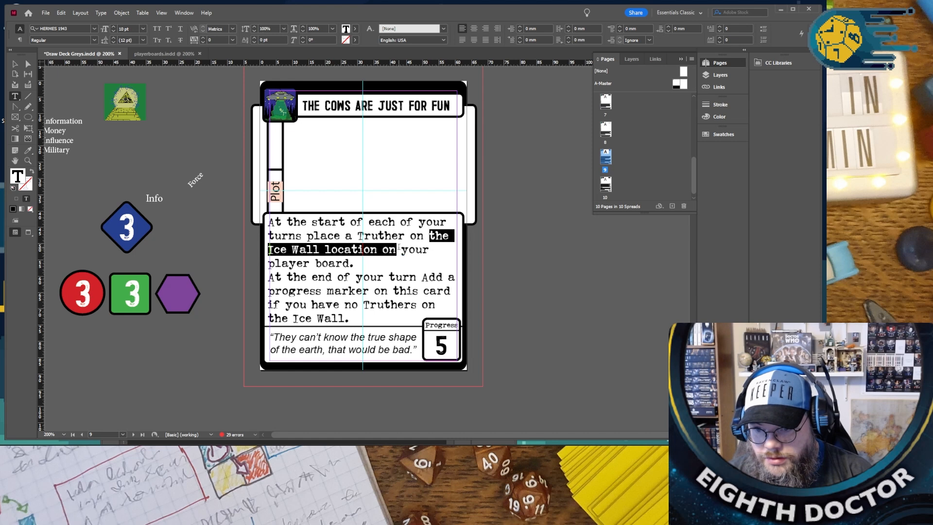
pyautogui.press('BackSpace')
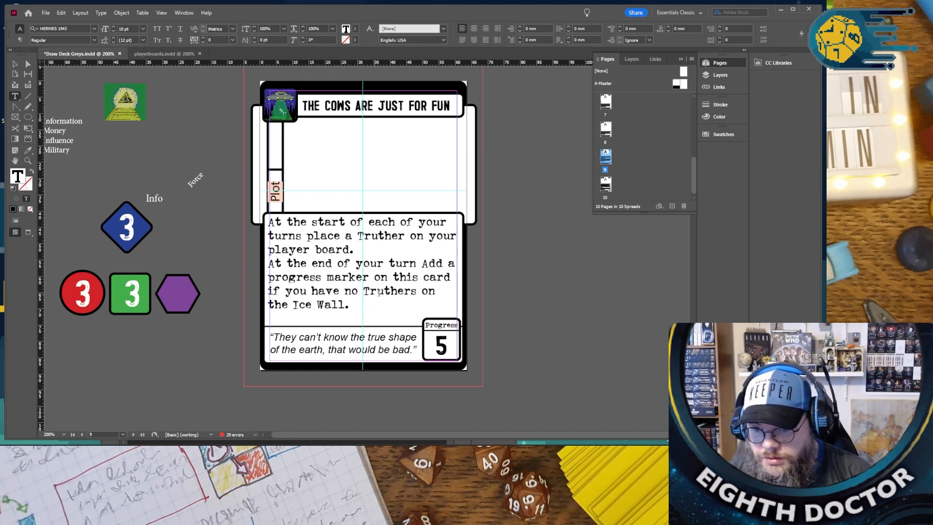
pyautogui.moveTo(345, 303); pyautogui.dragTo(269, 263)
pyautogui.press('BackSpace')
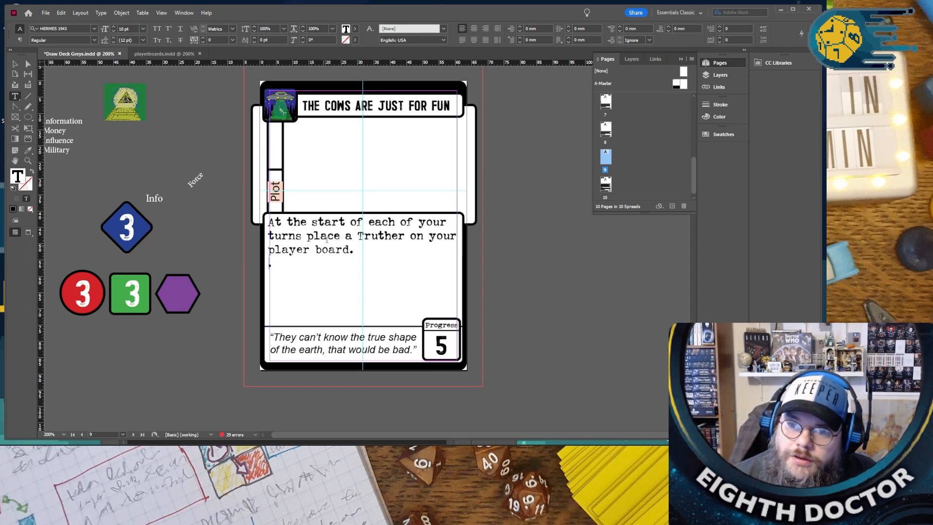
# - Replace "Truther" with "Cow token" in the first rule
pyautogui.doubleClick(369, 236)
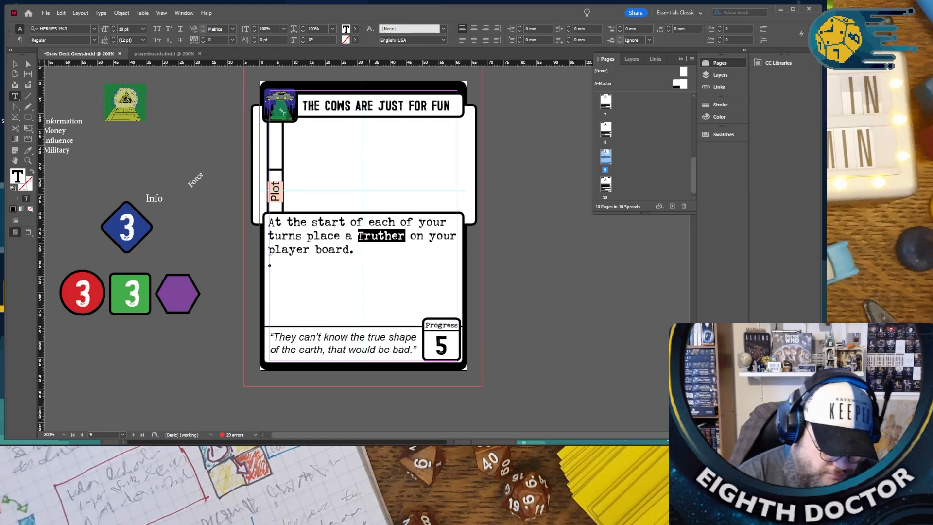
pyautogui.write('Cow token')
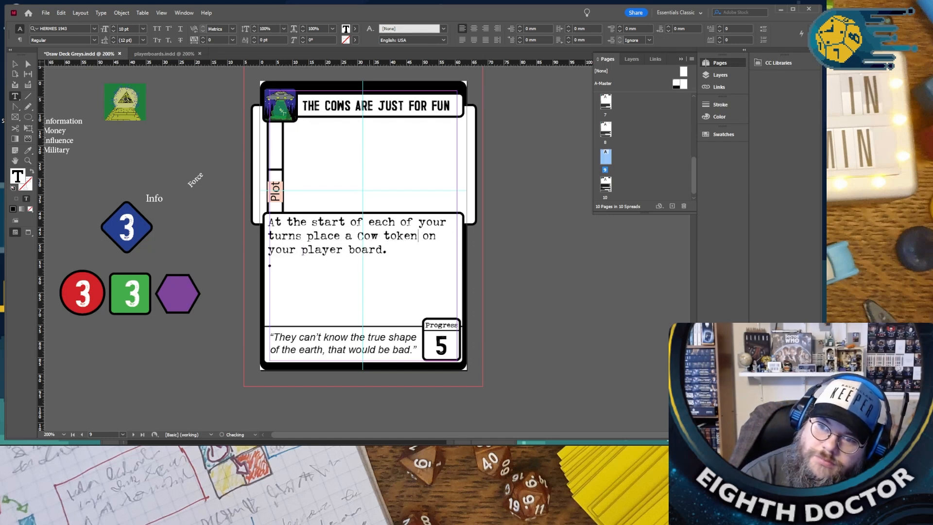
pyautogui.press('Right')
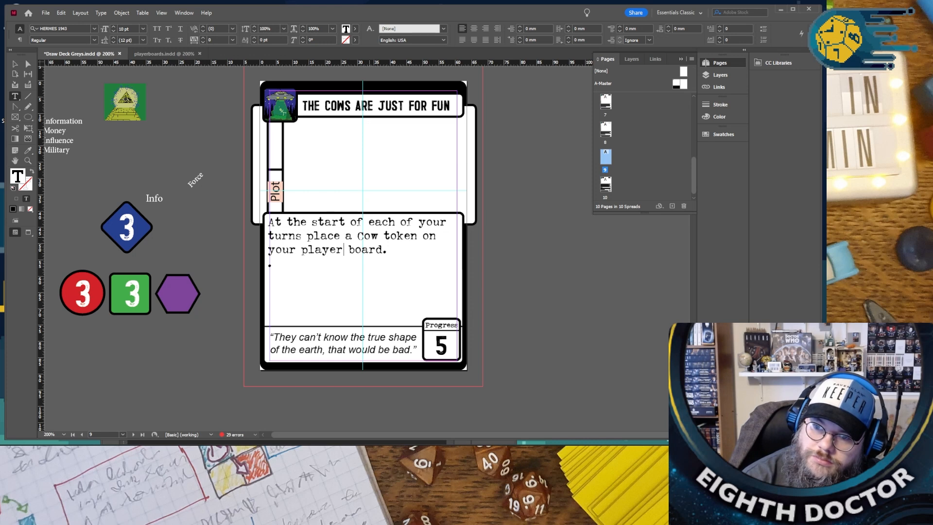
# - Write the second rule as "You may spend 2 force to remove a cow and add a progress marker to this card."
pyautogui.click(269, 264)
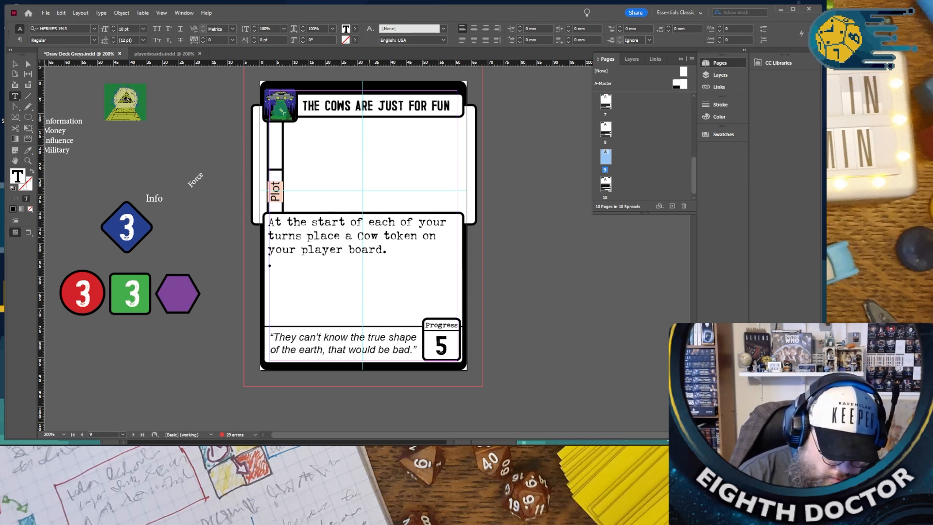
pyautogui.write('You may sope')
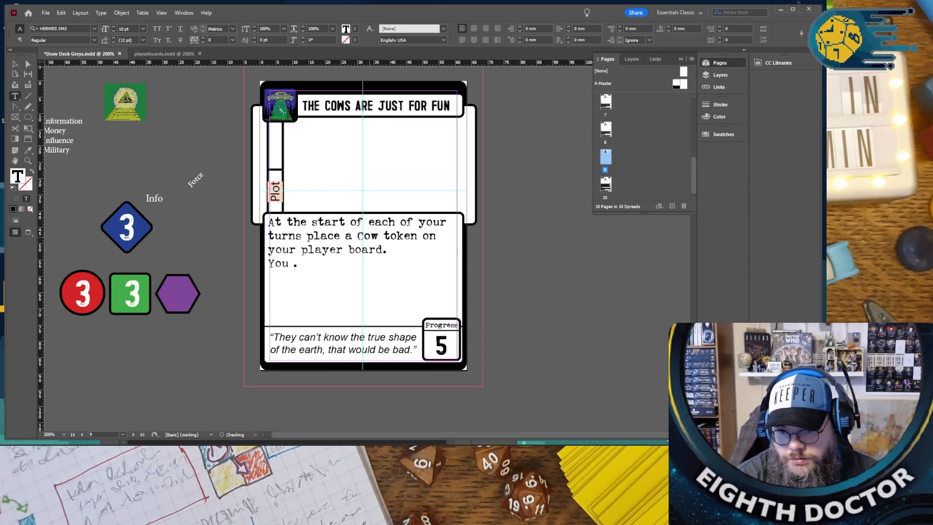
pyautogui.press('BackSpace')
pyautogui.press('BackSpace')
pyautogui.press('BackSpace')
pyautogui.write('pend ')
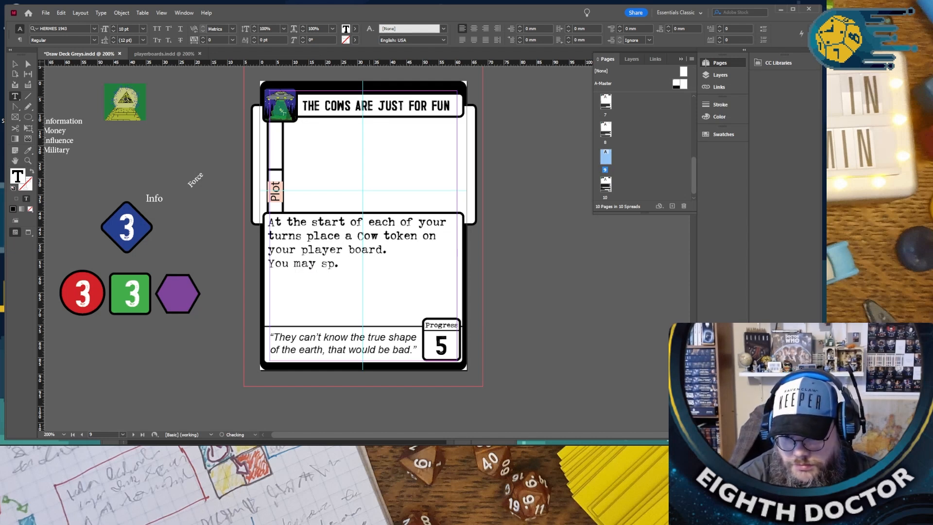
pyautogui.write('2 force to re')
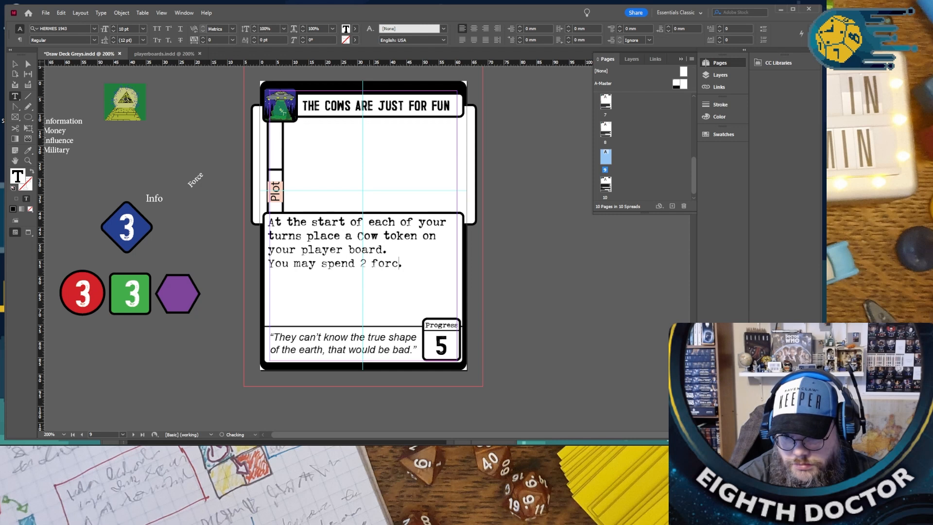
pyautogui.write('move a cow')
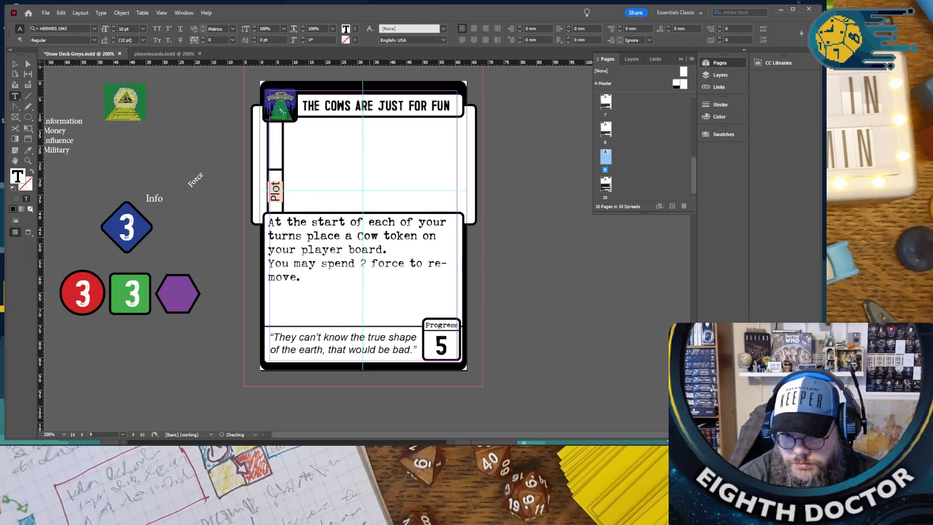
pyautogui.write(' and add a pr')
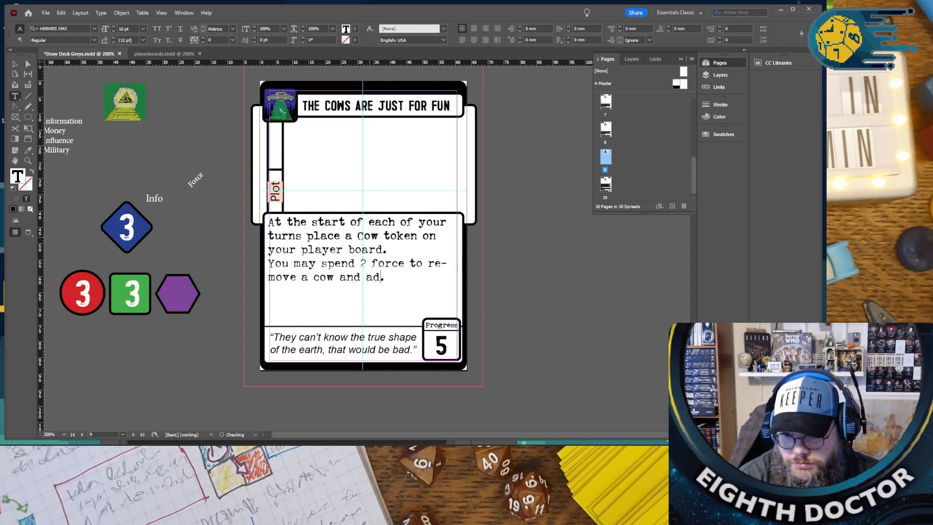
pyautogui.write('ogress')
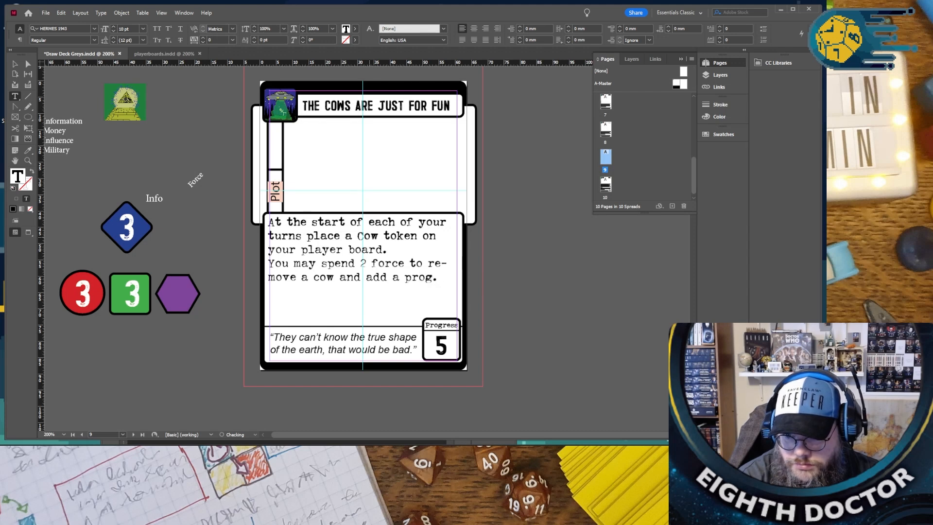
pyautogui.write(' marker to this c')
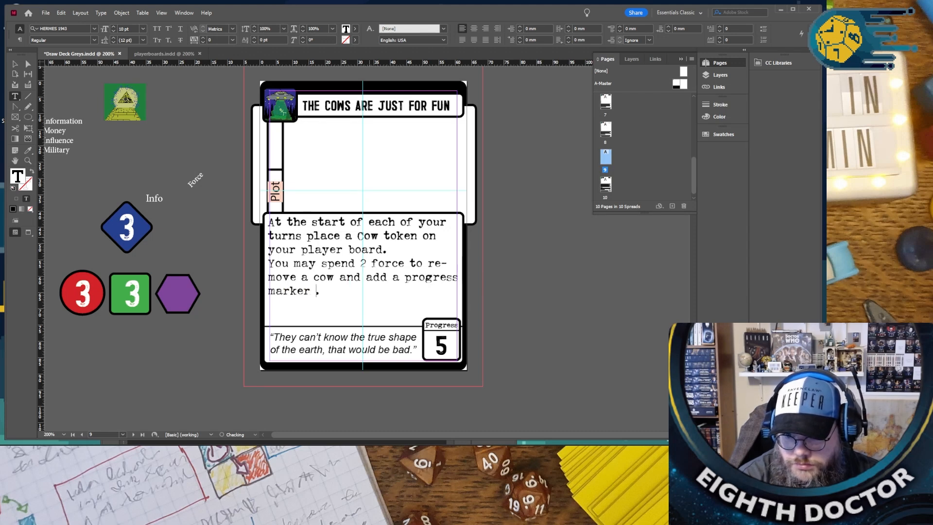
pyautogui.write('oard')
pyautogui.press('BackSpace')
pyautogui.press('BackSpace')
pyautogui.press('BackSpace')
pyautogui.press('BackSpace')
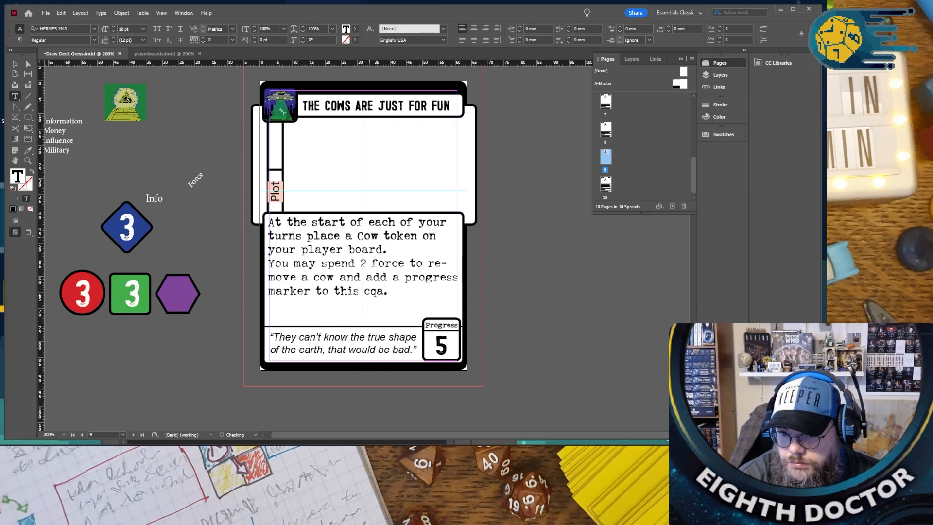
pyautogui.write('ard')
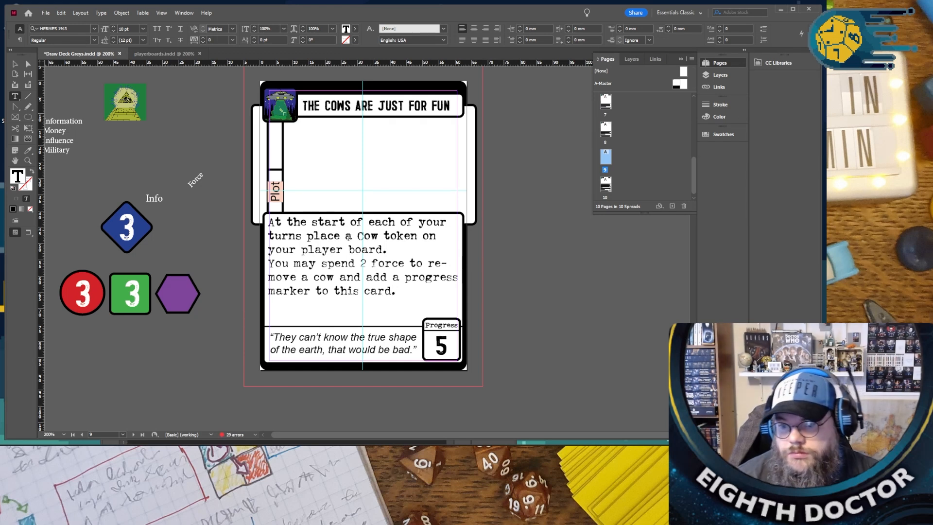
# - Replace the flavour quote's wording with "Kid gerys abduct cows and then progress to humens, for school", keeping its quotation marks and full stop
pyautogui.moveTo(274, 336); pyautogui.dragTo(412, 347)
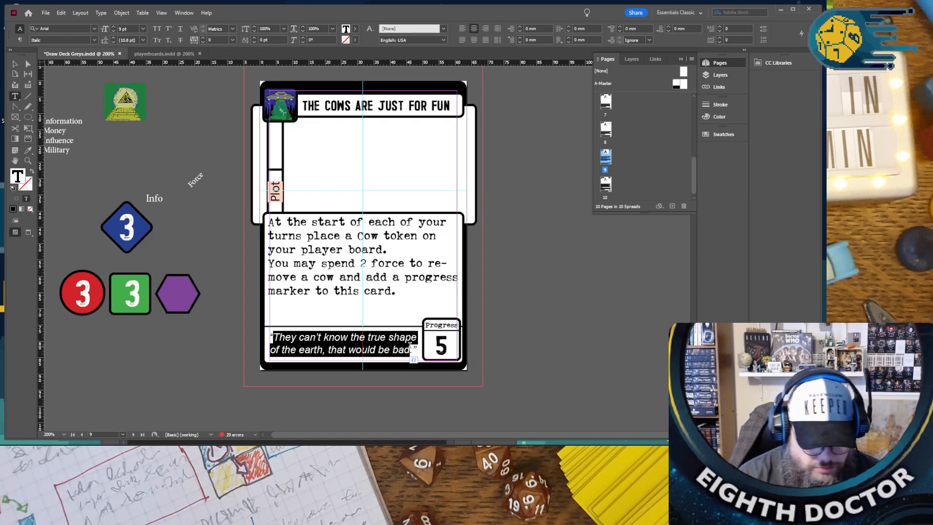
pyautogui.write('Ki')
pyautogui.write('d gery')
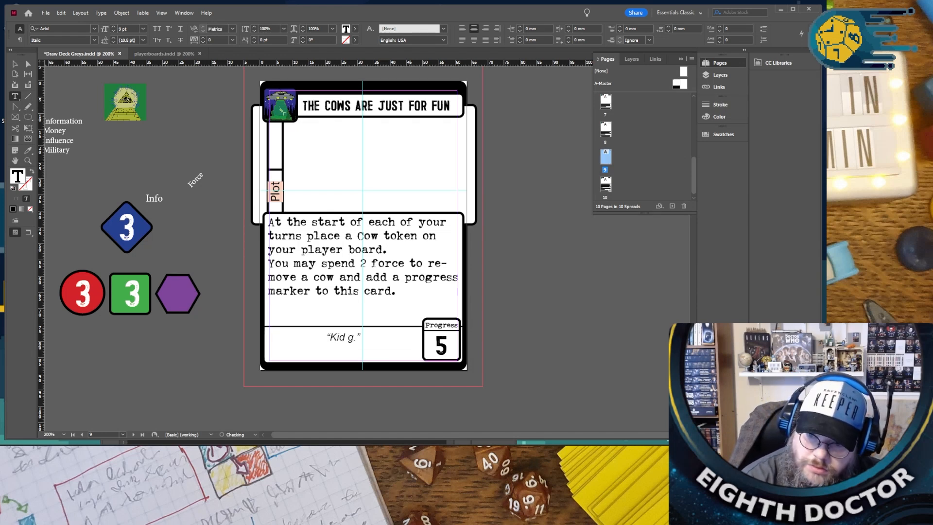
pyautogui.write('s abduct ')
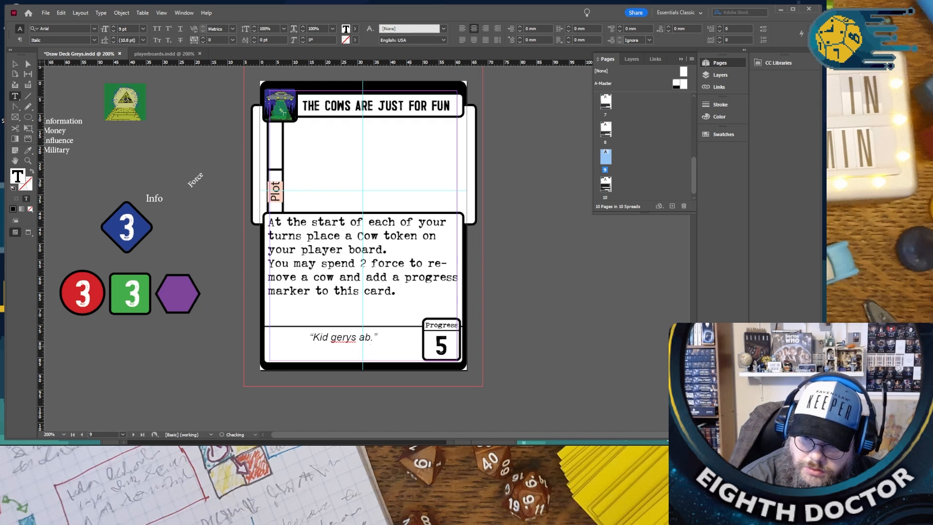
pyautogui.write('cows and then')
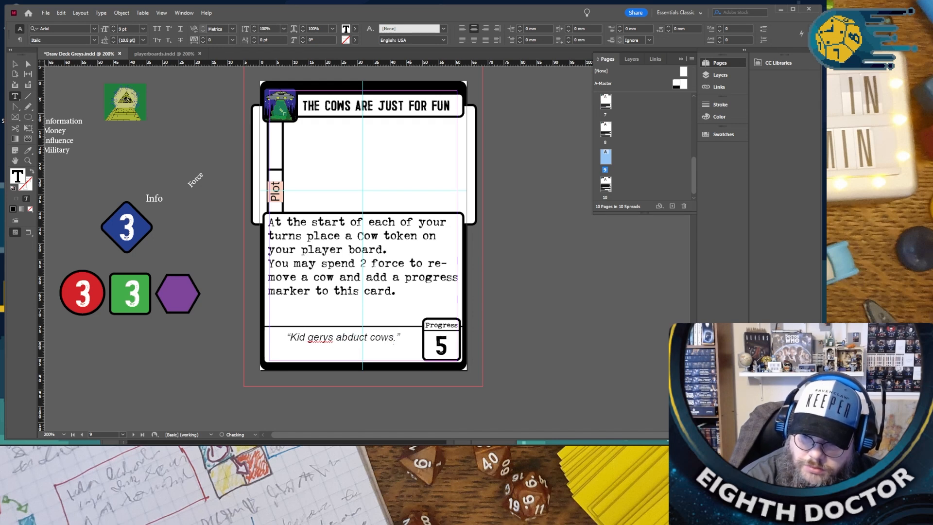
pyautogui.write(' progress')
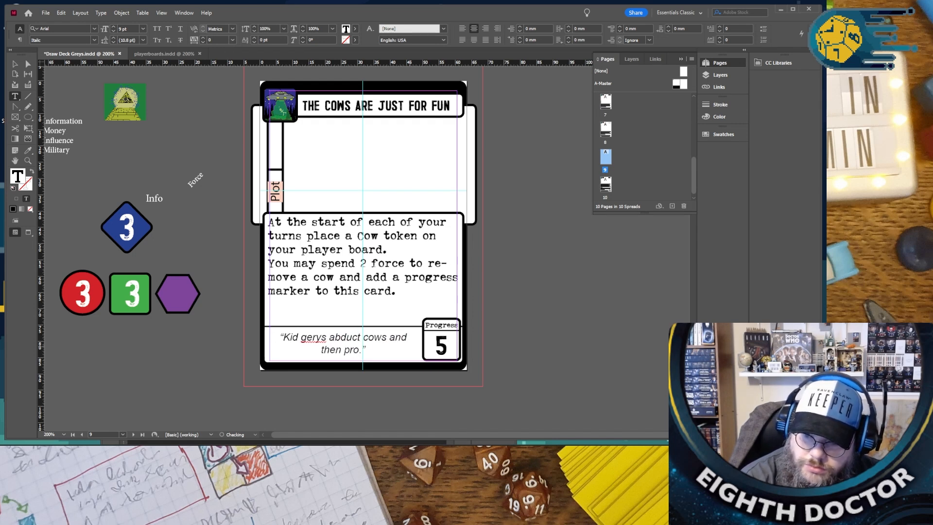
pyautogui.write(' to humen')
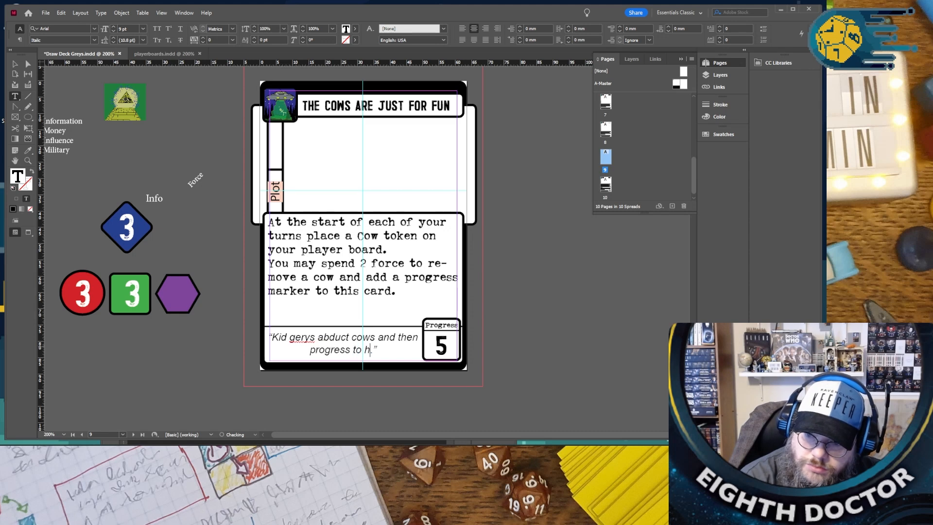
pyautogui.write('s, ')
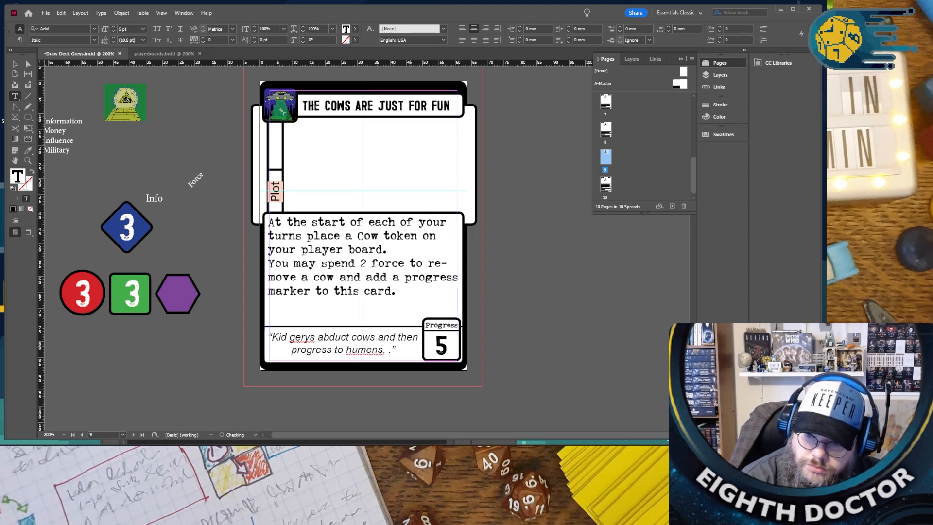
pyautogui.write('for sc')
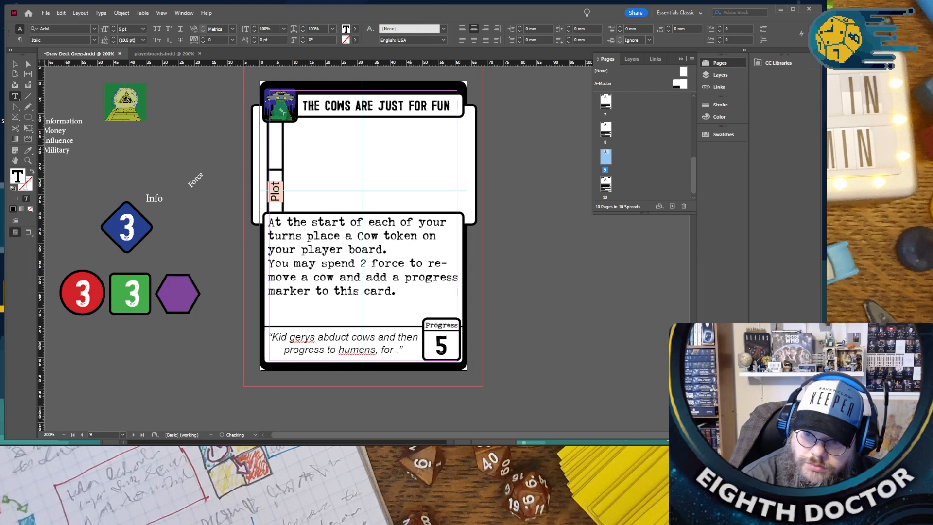
pyautogui.write('hool')
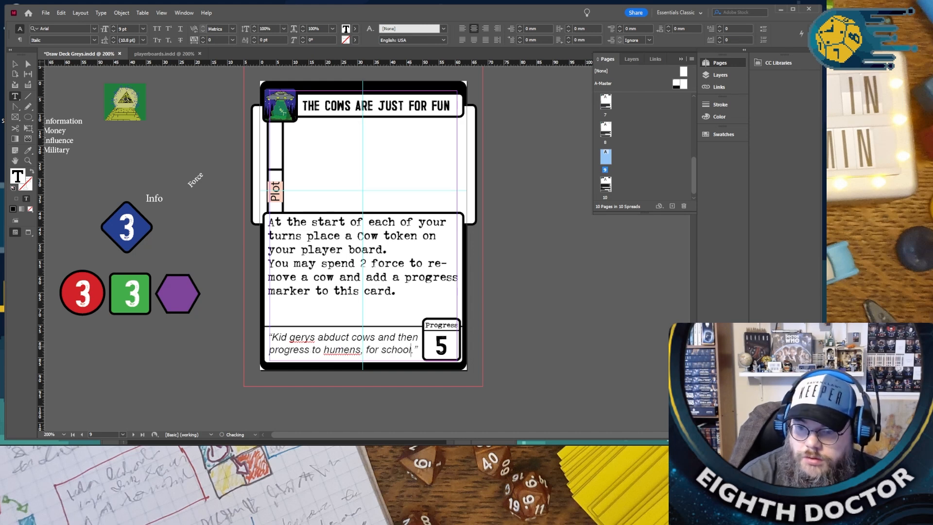
# - Try to capitalise the first letter of "gerys" in the flavour quote, and undo the change
pyautogui.rightClick(306, 335)
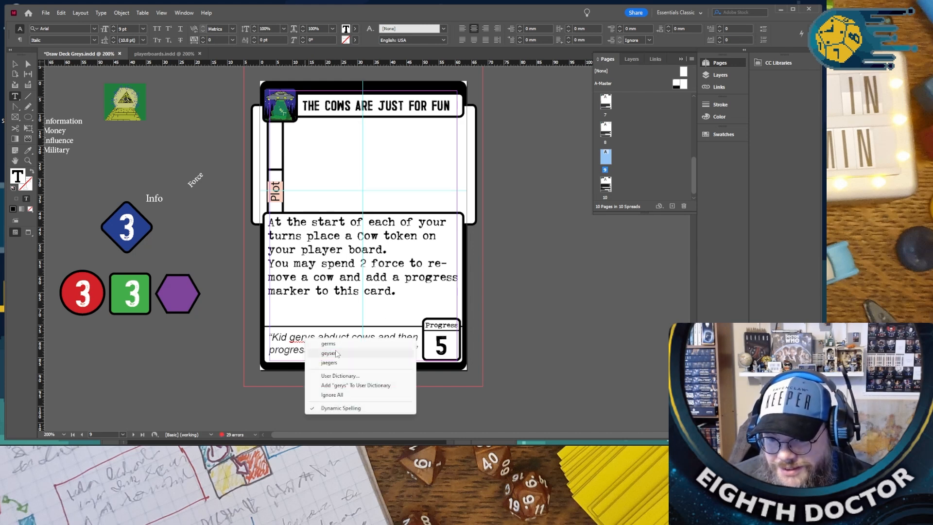
pyautogui.click(295, 337)
pyautogui.moveTo(293, 337); pyautogui.dragTo(290, 336)
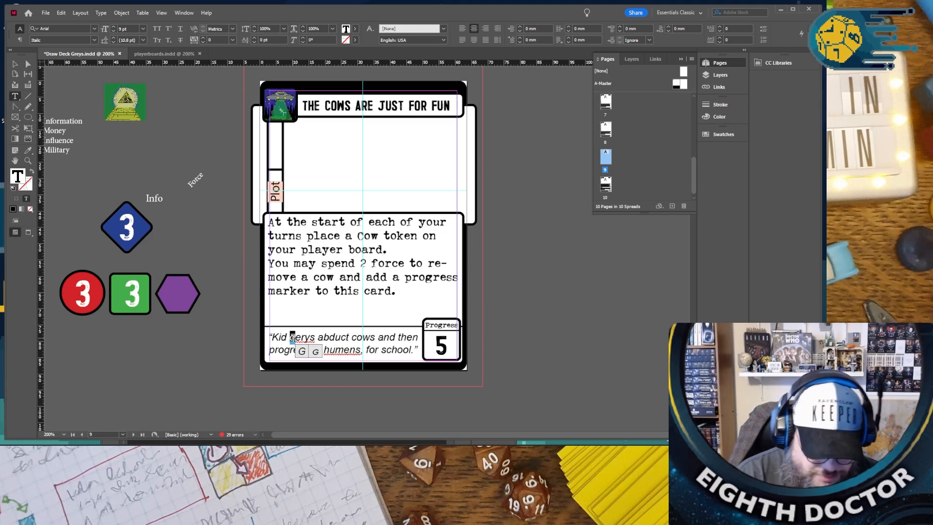
pyautogui.write('G')
pyautogui.press('Right')
pyautogui.press('Right')
pyautogui.press('Right')
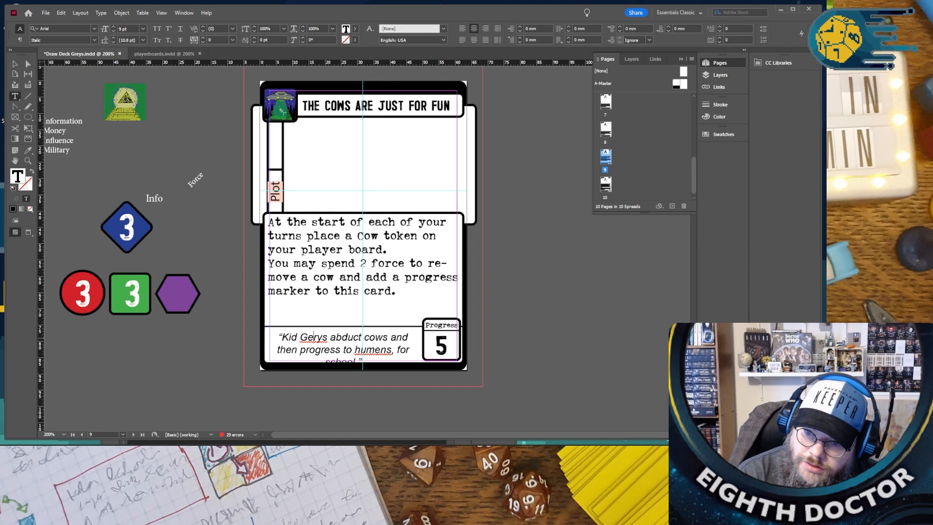
pyautogui.hotkey('ctrl', 'z')
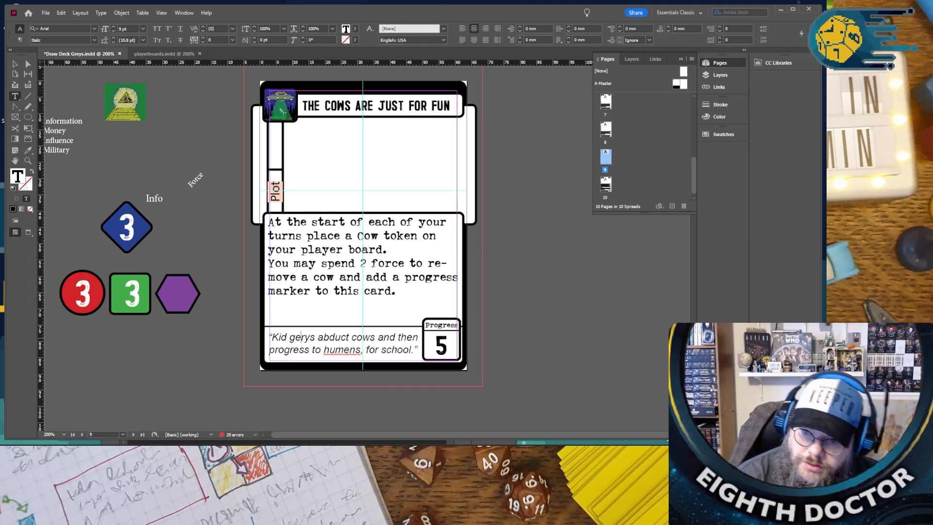
# - Change "Kid gerys" to "Kids" in the flavour quote
pyautogui.write('s')
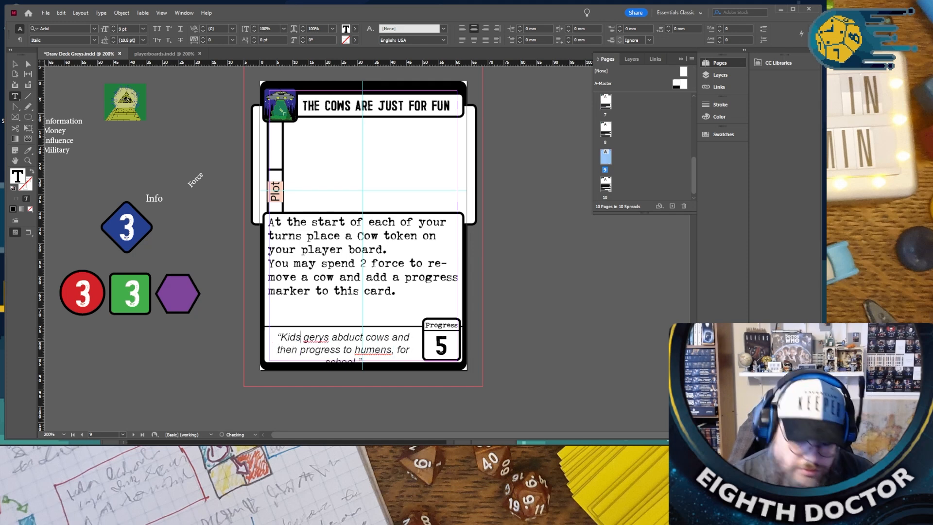
pyautogui.press('Right')
pyautogui.hotkey('shift', 'Right')
pyautogui.hotkey('shift', 'Right')
pyautogui.hotkey('shift', 'Right')
pyautogui.hotkey('shift', 'Right')
pyautogui.hotkey('shift', 'Right')
pyautogui.press('BackSpace')
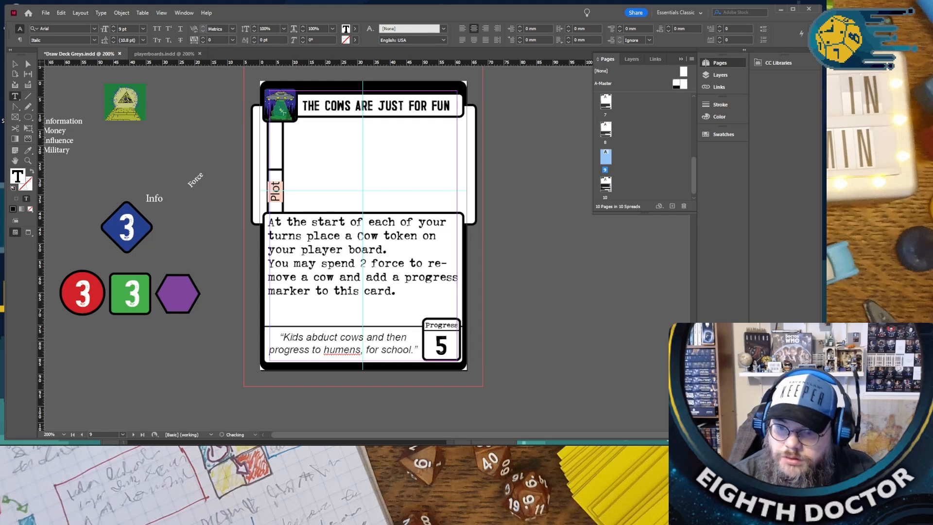
# - Correct "humens" to "humans" in the flavour quote and replace "for" before "school" with "in"
pyautogui.rightClick(348, 353)
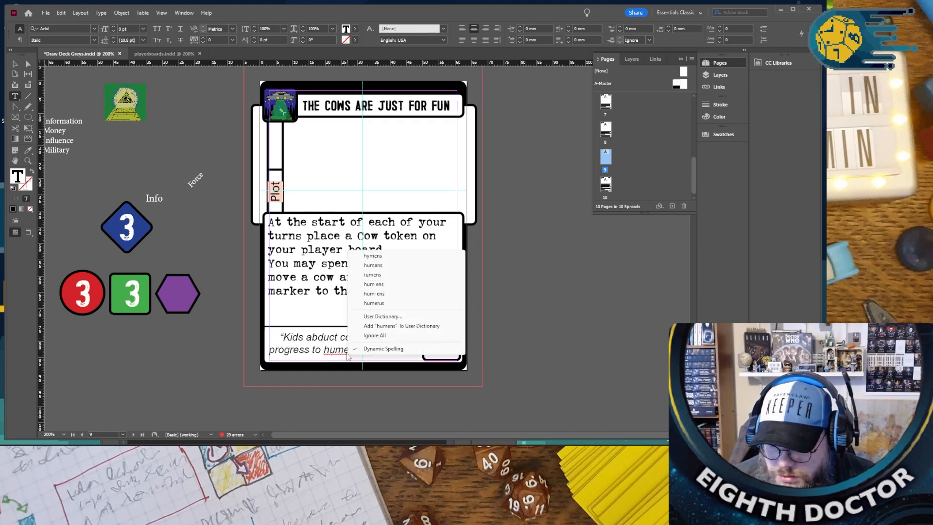
pyautogui.click(402, 265)
pyautogui.doubleClick(372, 349)
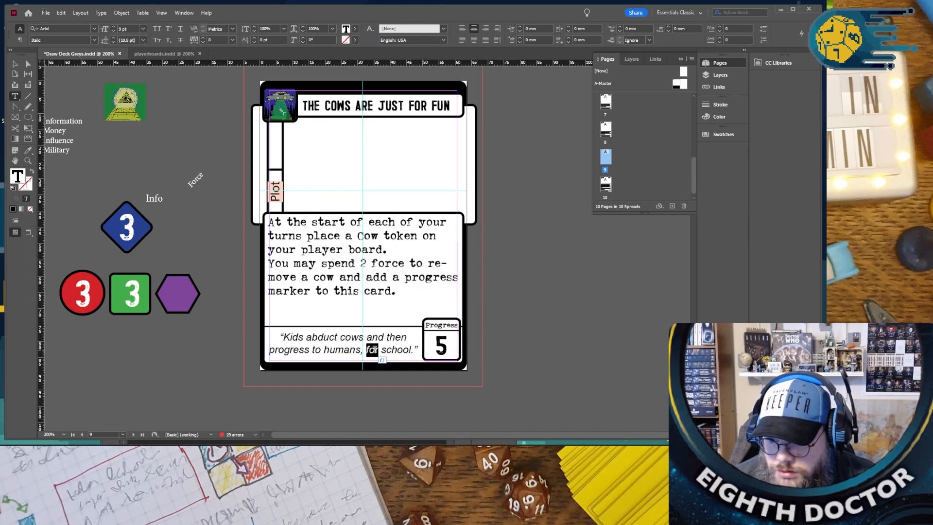
pyautogui.write('in')
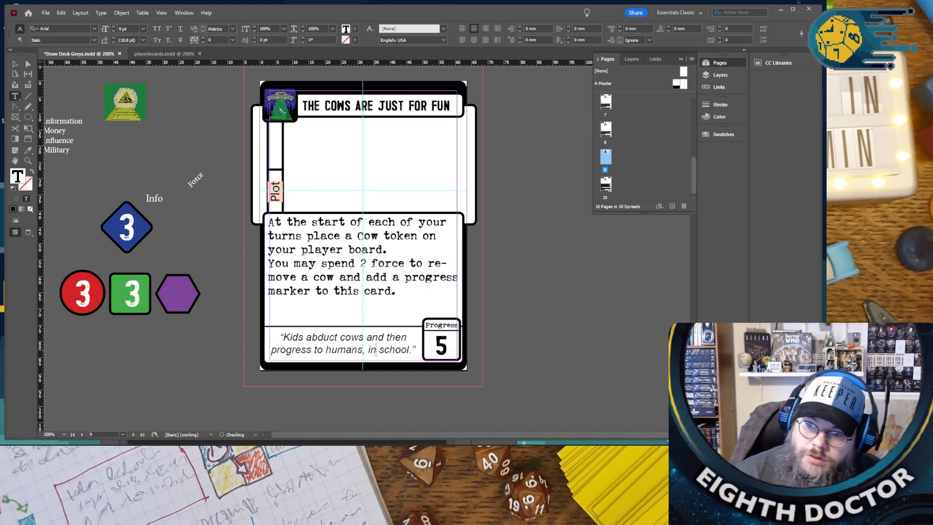
# - Insert "that is not on a loction with a truther" after "remove a cow" in the rules text
pyautogui.scroll(1, 329, 290)
pyautogui.scroll(-1, 329, 290)
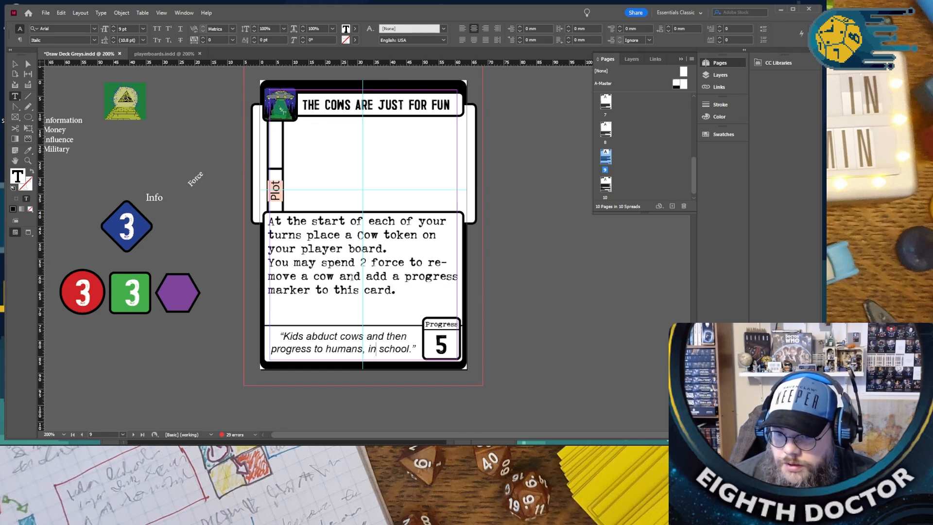
pyautogui.click(338, 277)
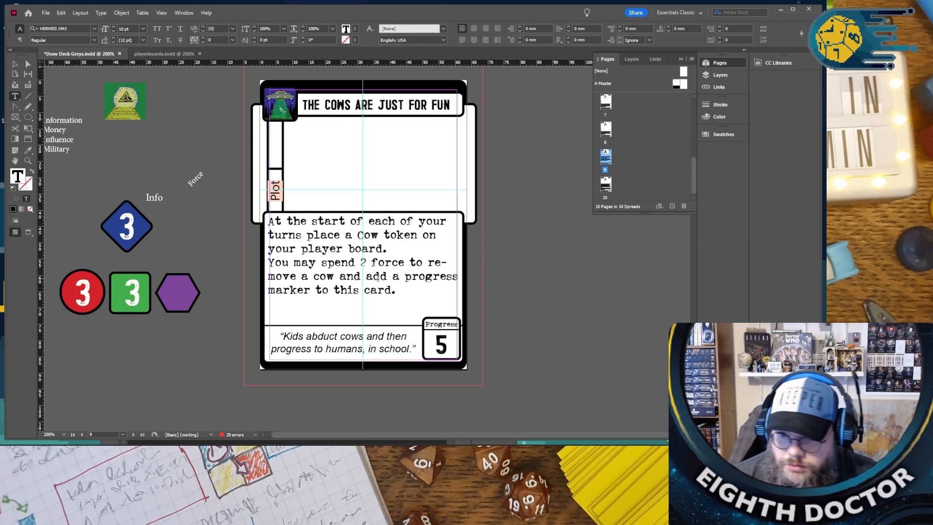
pyautogui.write('that is ')
pyautogui.write('not a')
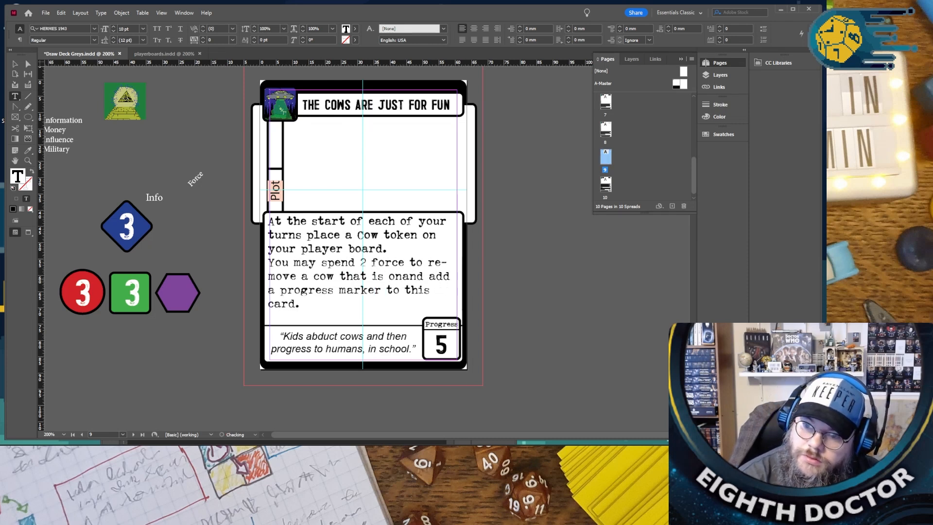
pyautogui.press('BackSpace')
pyautogui.press('BackSpace')
pyautogui.write('on a locuart')
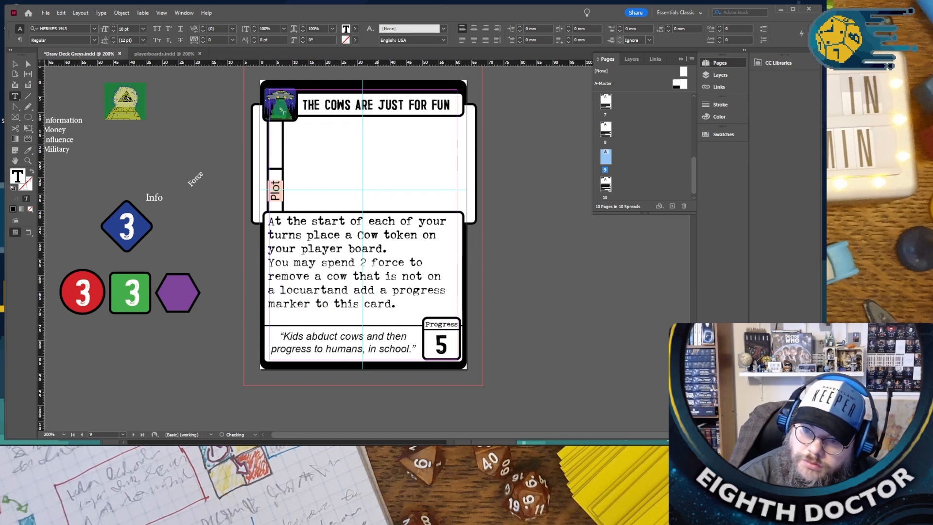
pyautogui.press('BackSpace')
pyautogui.press('BackSpace')
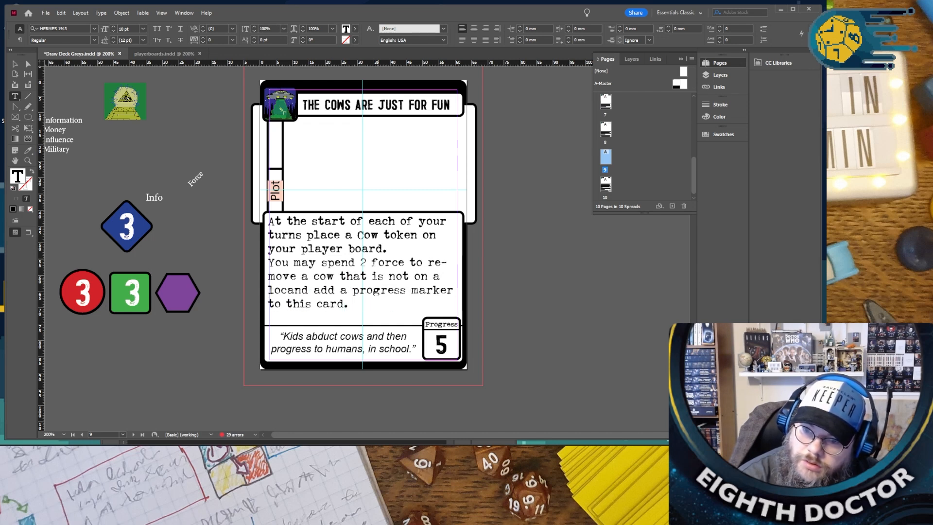
pyautogui.write('tion with ')
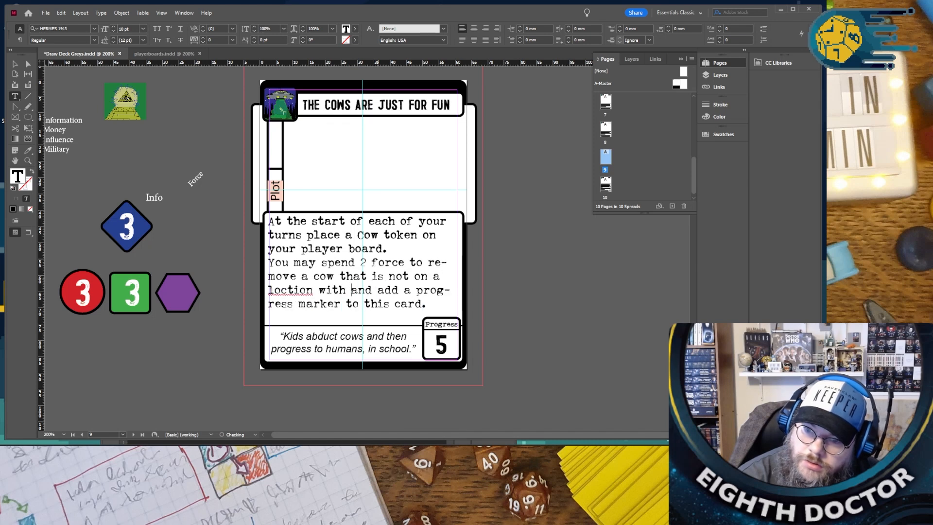
pyautogui.write('a')
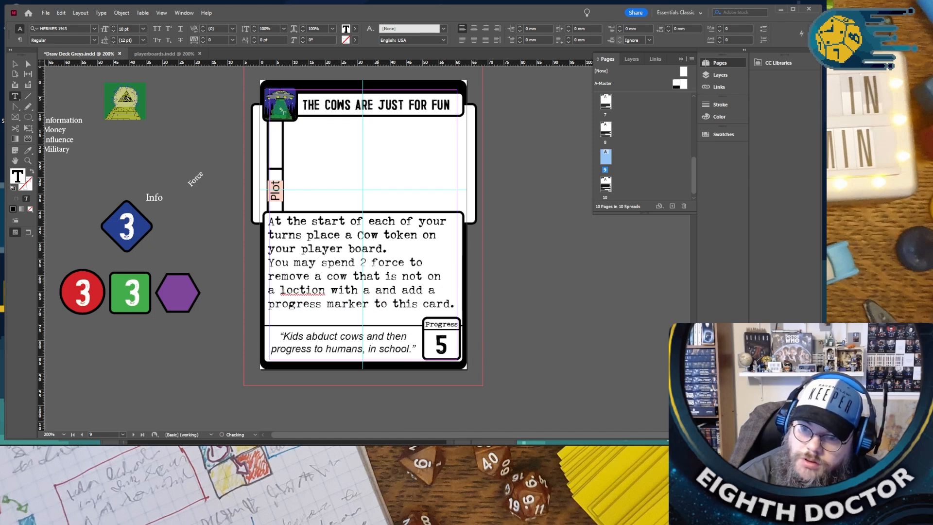
pyautogui.write(' truther')
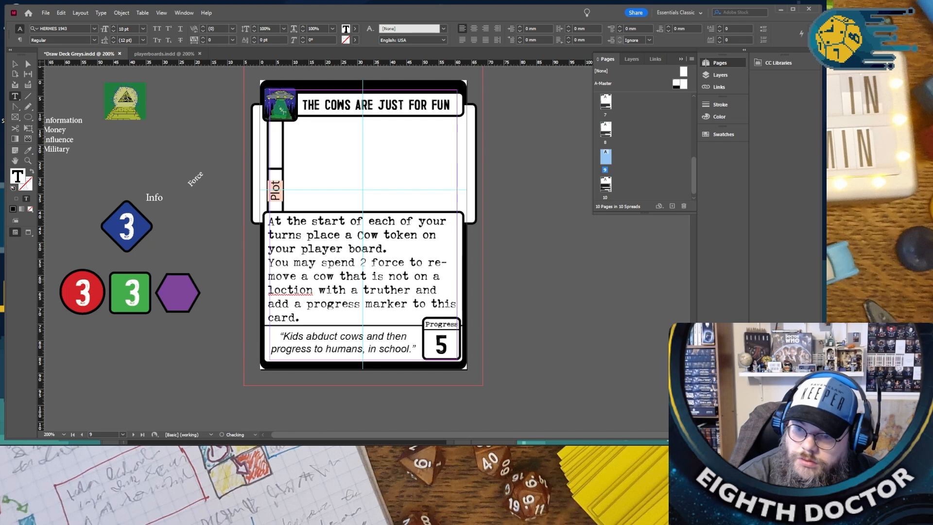
# - Correct "loction" to "location" and capitalise "Truther" in the rules text
pyautogui.rightClick(294, 291)
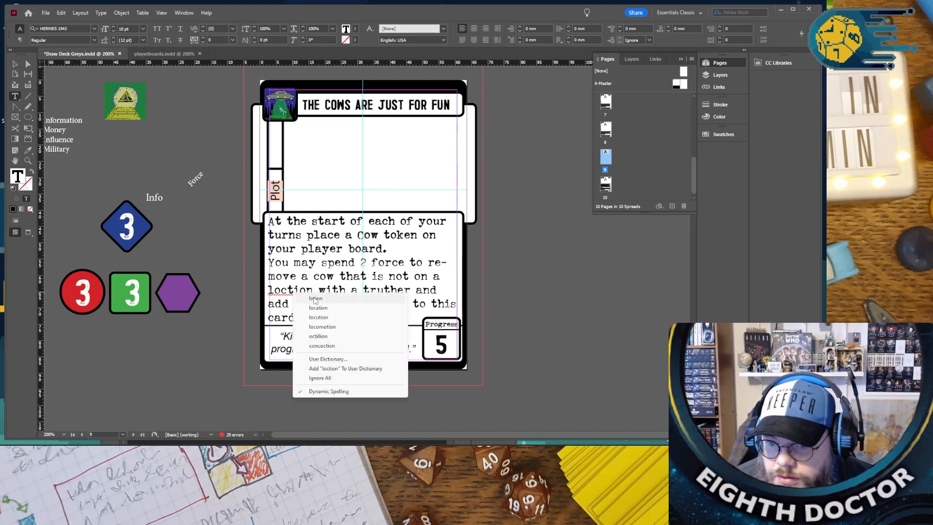
pyautogui.click(316, 299)
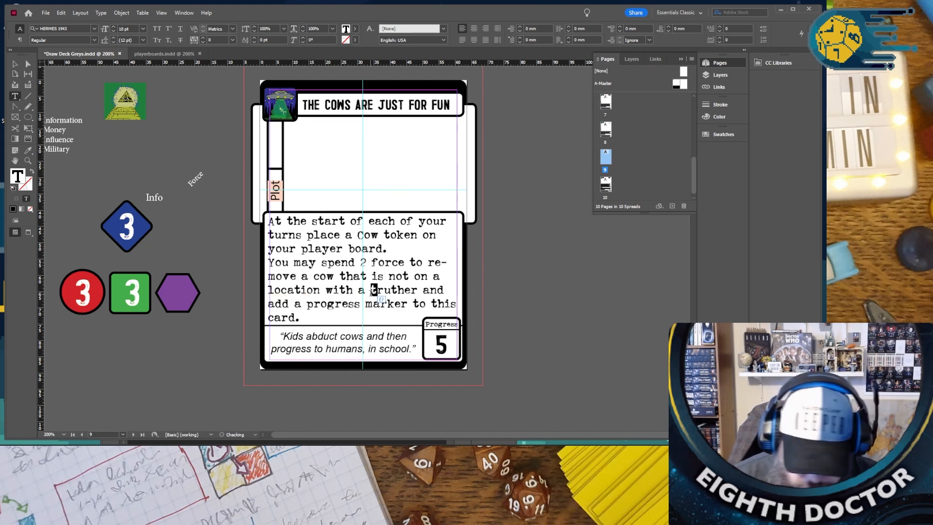
pyautogui.write('T')
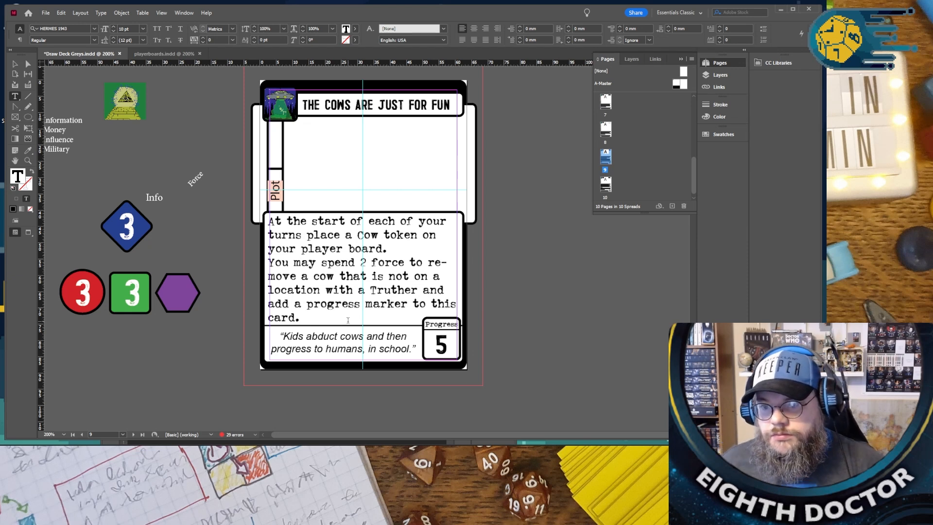
# - Change "place a Cow token" to "an opponent places a Cow token" in the first rules sentence, correcting the spelling of "opponent"
pyautogui.click(307, 236)
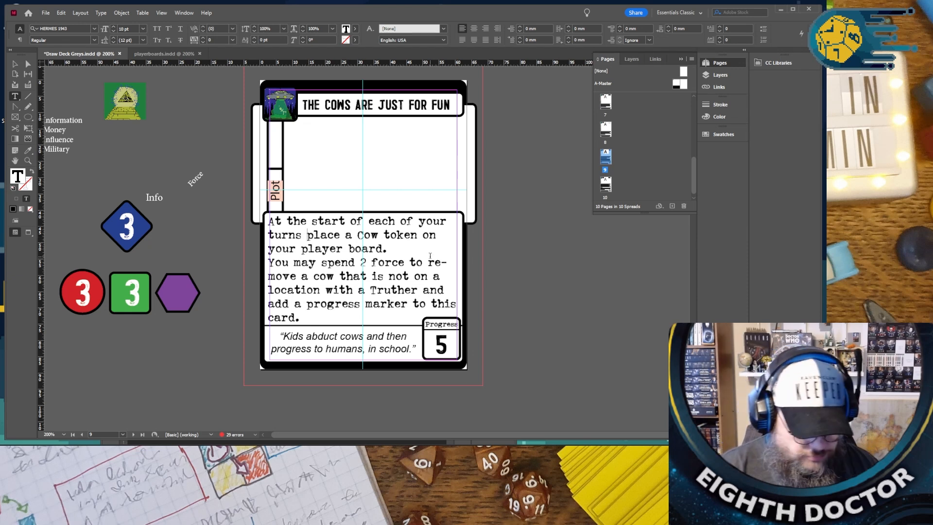
pyautogui.write('an o')
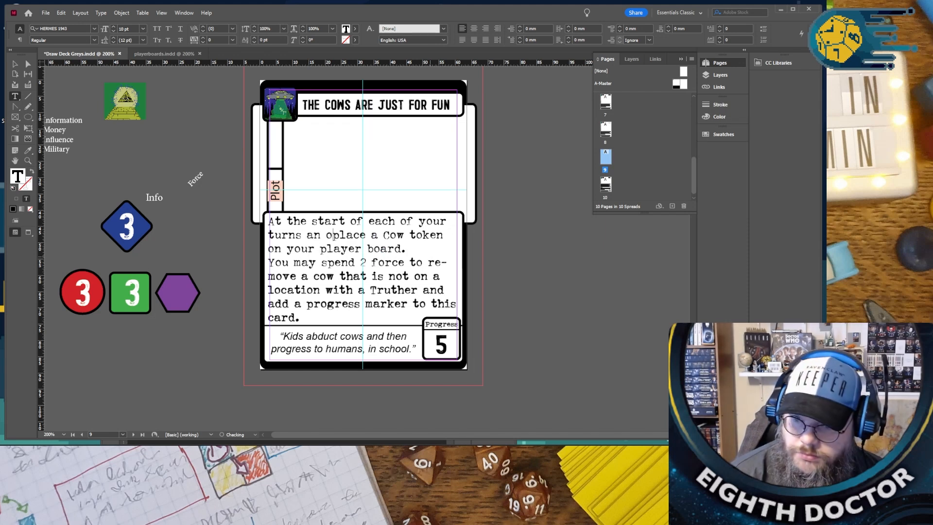
pyautogui.write('pponetyp')
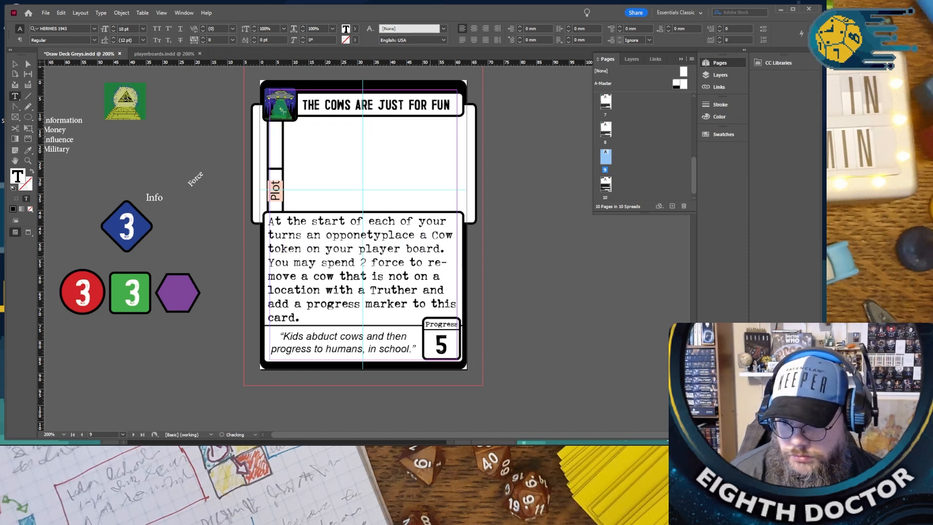
pyautogui.press('BackSpace')
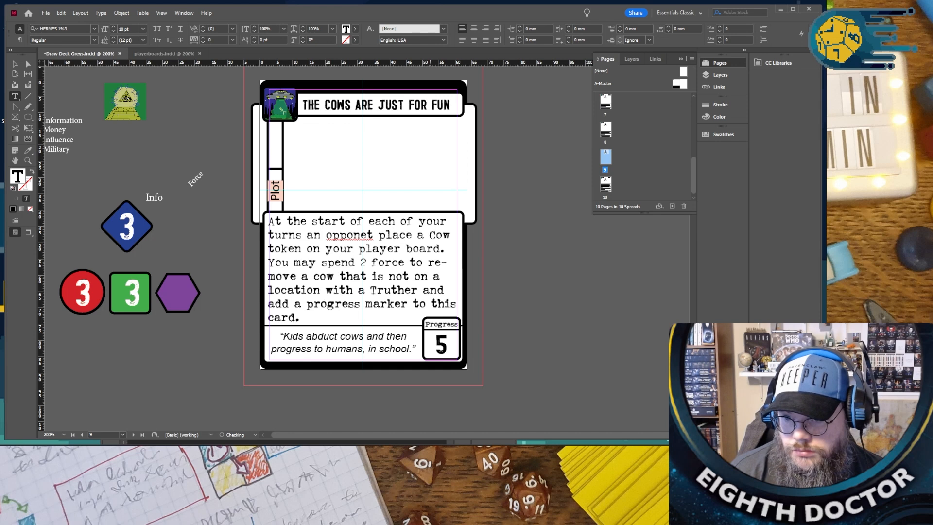
pyautogui.write('s')
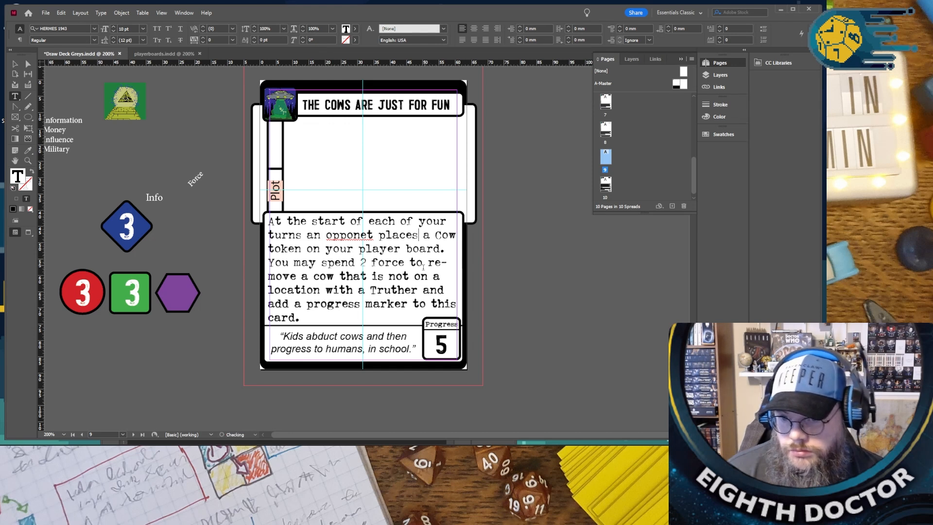
pyautogui.rightClick(354, 236)
pyautogui.click(377, 246)
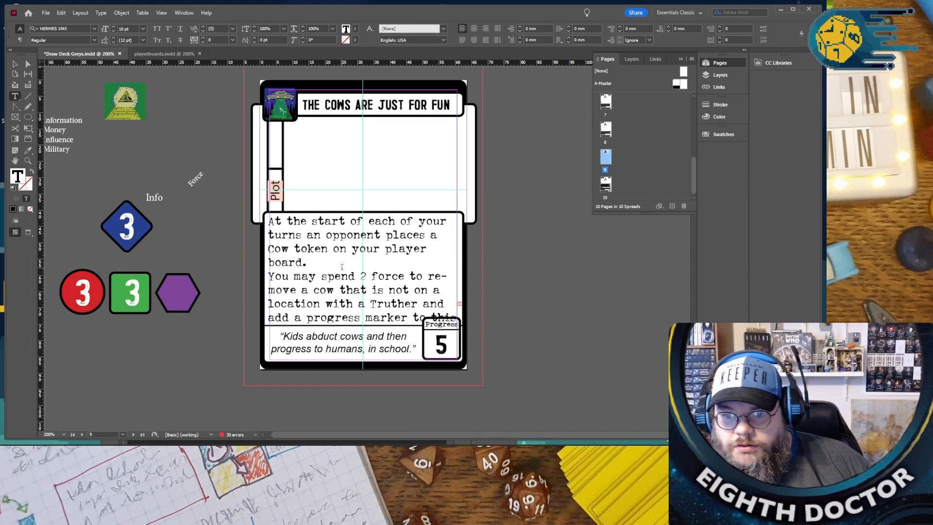
# - Set the leading of the card's entire rules text to 10 pt
pyautogui.hotkey('ctrl', 'a')
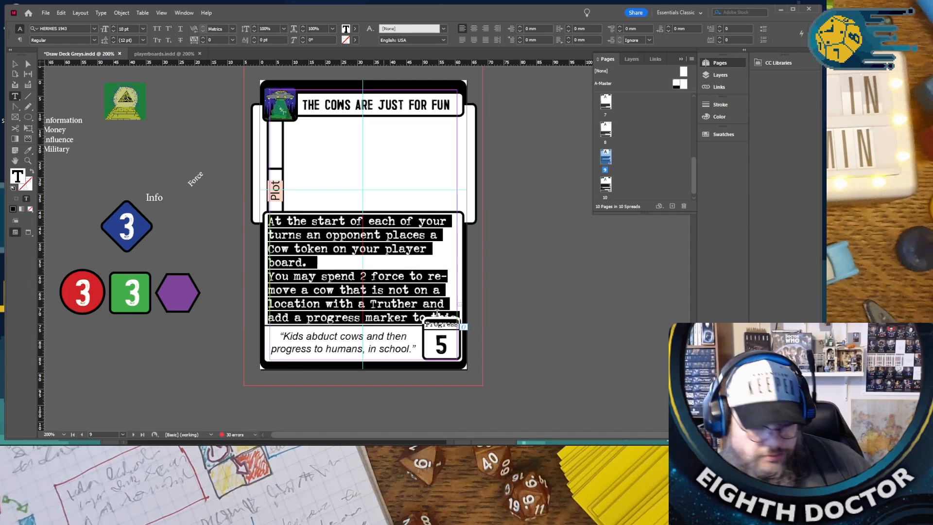
pyautogui.click(111, 43)
pyautogui.click(111, 42)
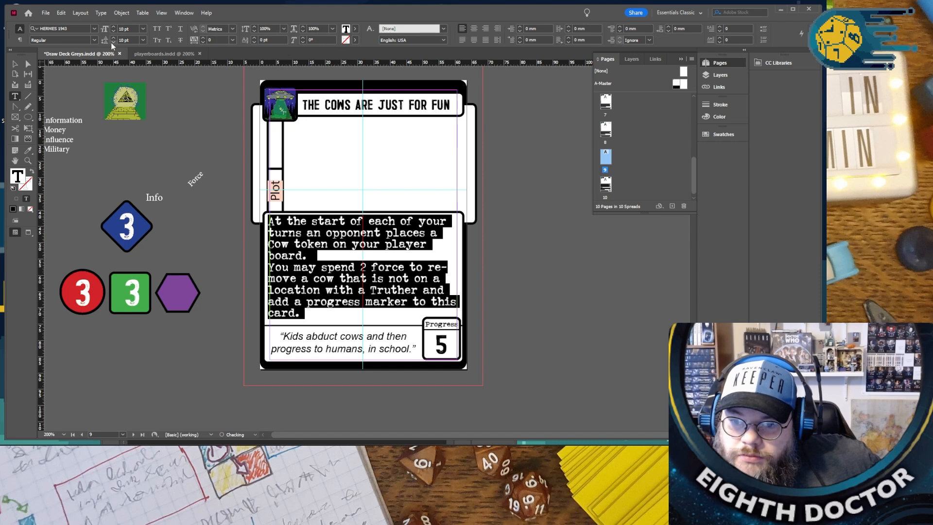
pyautogui.click(187, 172)
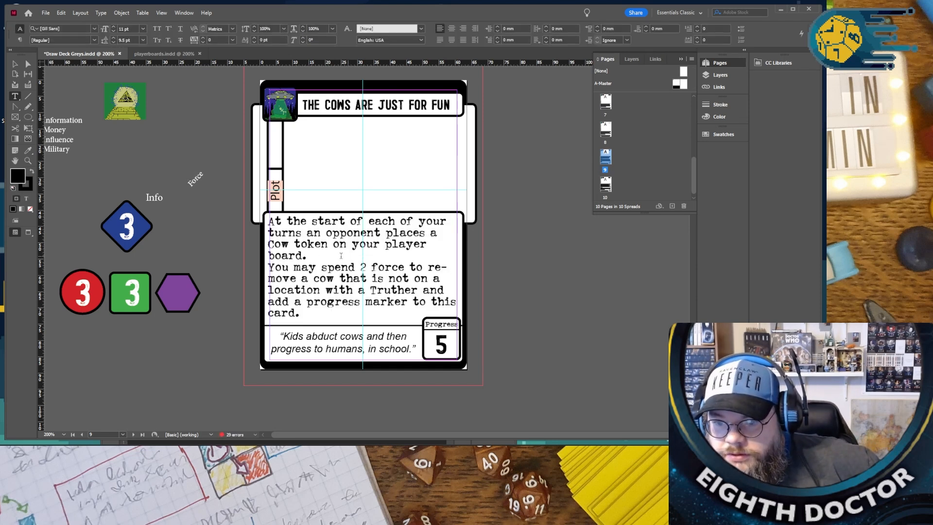
# - Replace "and" after "Truther" with "to" in the rules text
pyautogui.scroll(-2, 406, 259)
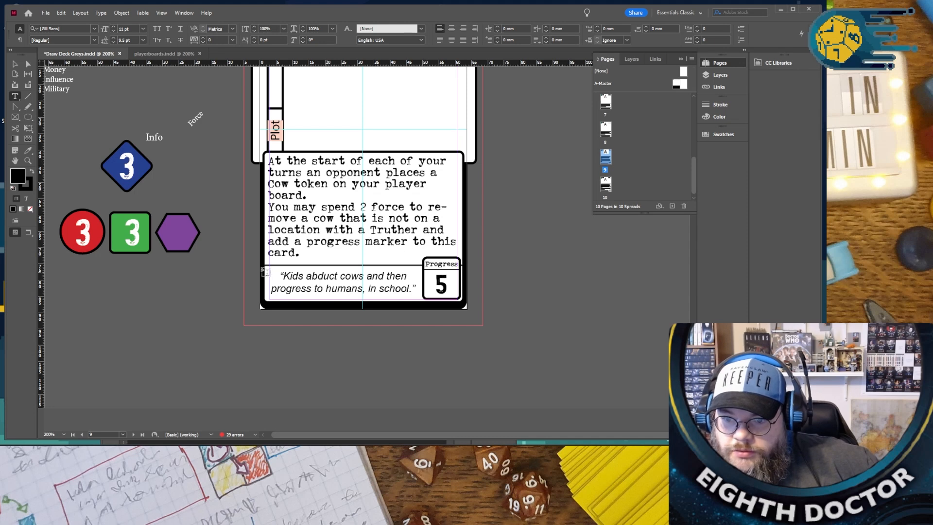
pyautogui.doubleClick(432, 230)
pyautogui.write('to')
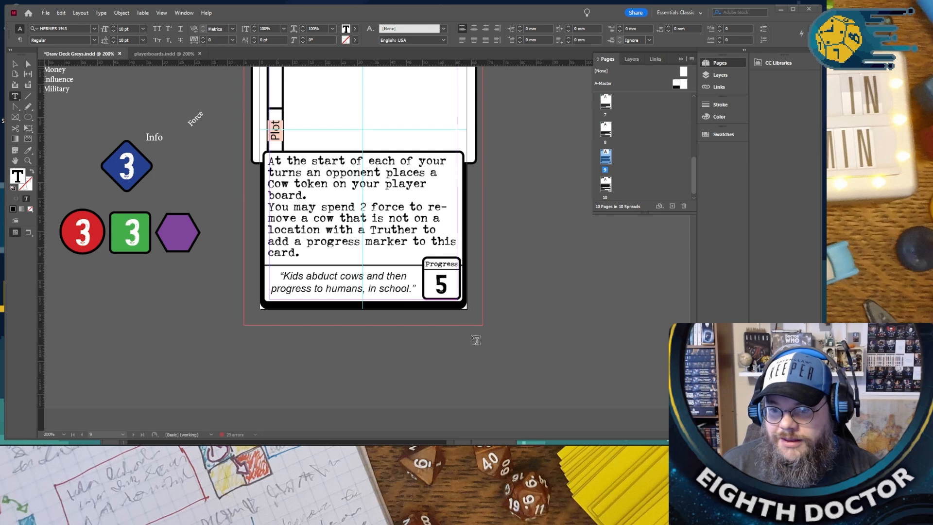
# - Retitle the Space Debris card as "AREA 51", correcting the misspelled "ARIEA" with the spelling suggestion
pyautogui.scroll(10, 483, 342)
pyautogui.scroll(5, 483, 342)
pyautogui.scroll(-5, 482, 341)
pyautogui.scroll(2, 387, 188)
pyautogui.tripleClick(366, 146)
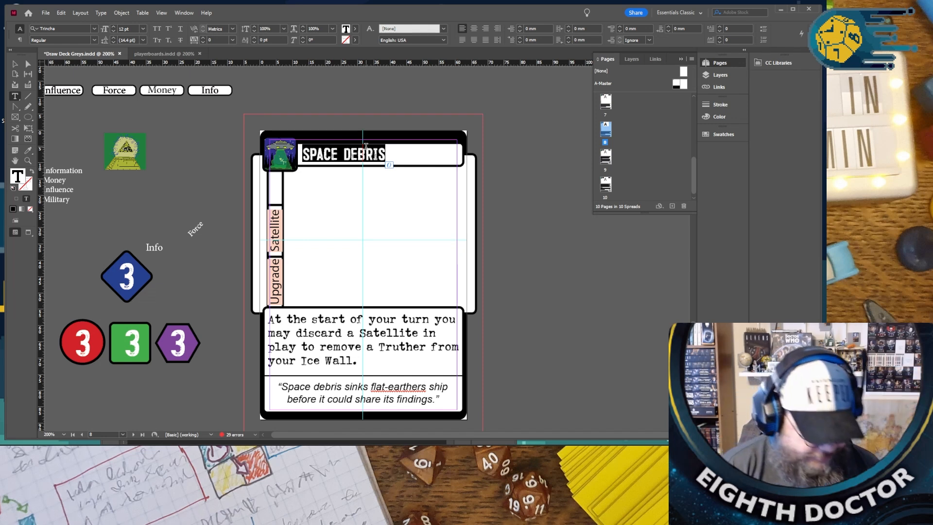
pyautogui.write('ARIEA')
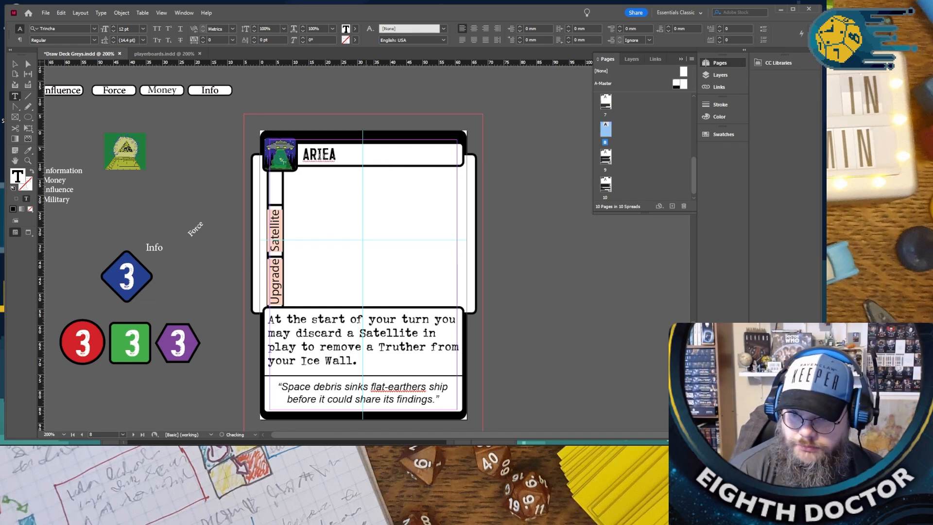
pyautogui.write('51')
pyautogui.rightClick(314, 162)
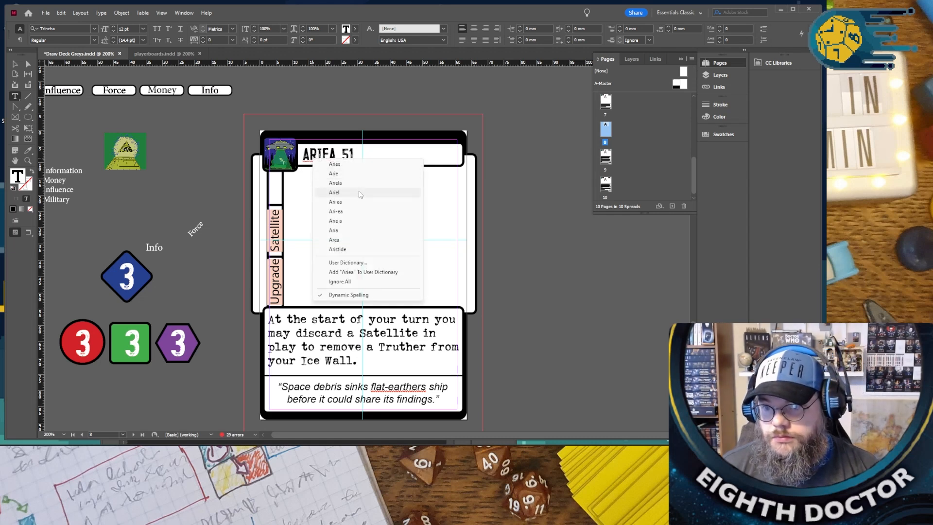
pyautogui.click(340, 239)
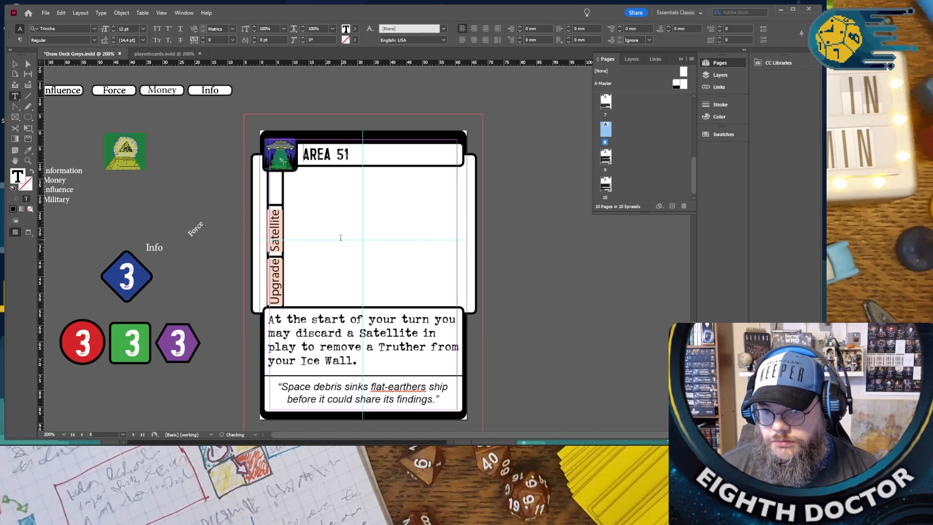
# - Replace the "Satellite" side label on the Area 51 card with "Force"
pyautogui.scroll(-1, 327, 189)
pyautogui.doubleClick(276, 201)
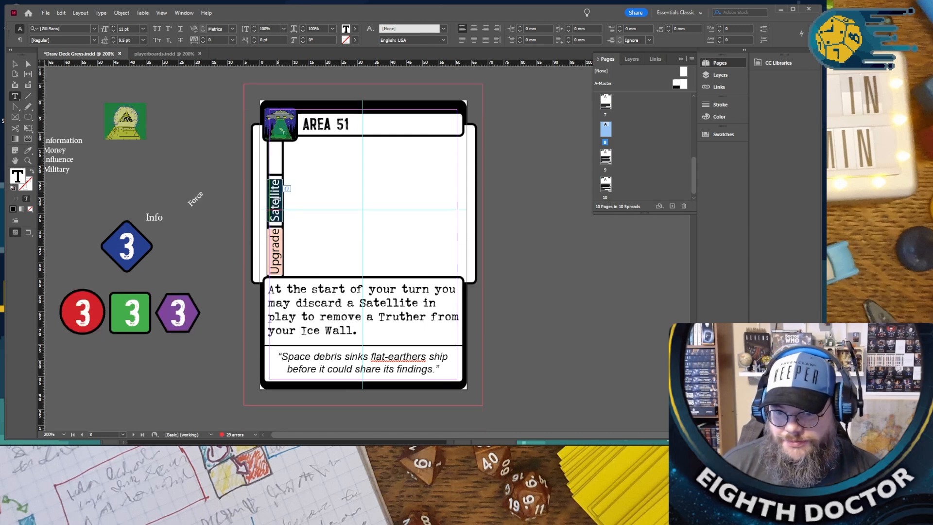
pyautogui.press('BackSpace')
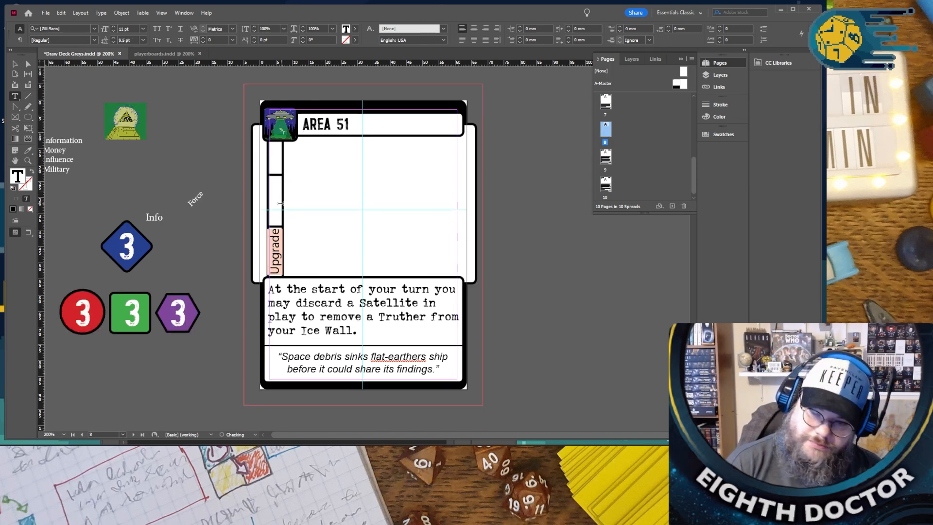
pyautogui.write('M')
pyautogui.press('BackSpace')
pyautogui.write('Force')
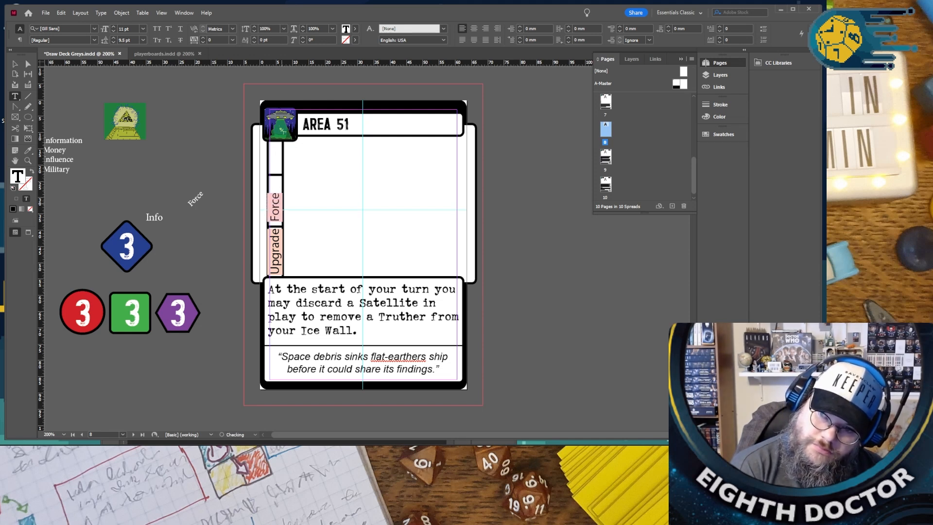
pyautogui.moveTo(390, 332); pyautogui.dragTo(357, 318)
pyautogui.click(357, 318)
pyautogui.doubleClick(376, 302)
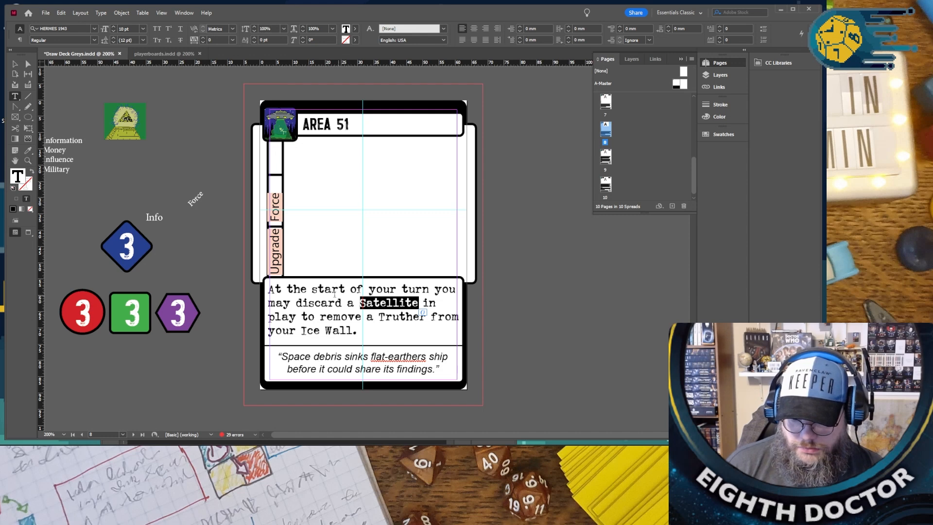
pyautogui.doubleClick(325, 303)
# - Cut the whole rules text from the Activate Implant card
pyautogui.scroll(2, 319, 309)
pyautogui.scroll(8, 319, 308)
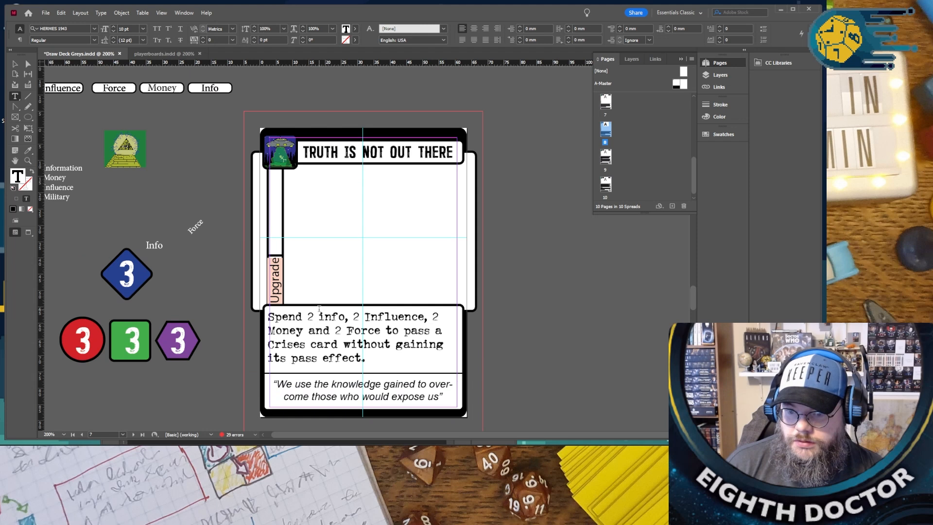
pyautogui.scroll(8, 369, 357)
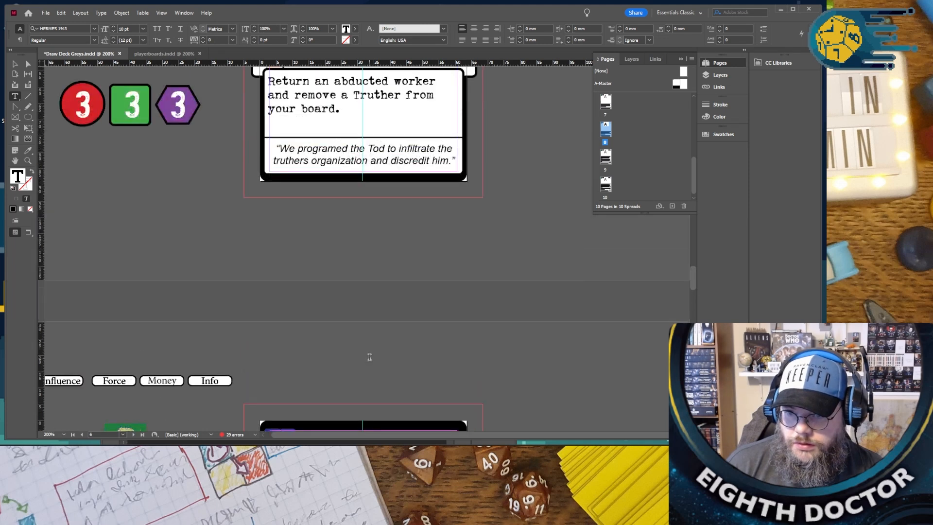
pyautogui.moveTo(357, 324); pyautogui.dragTo(204, 286)
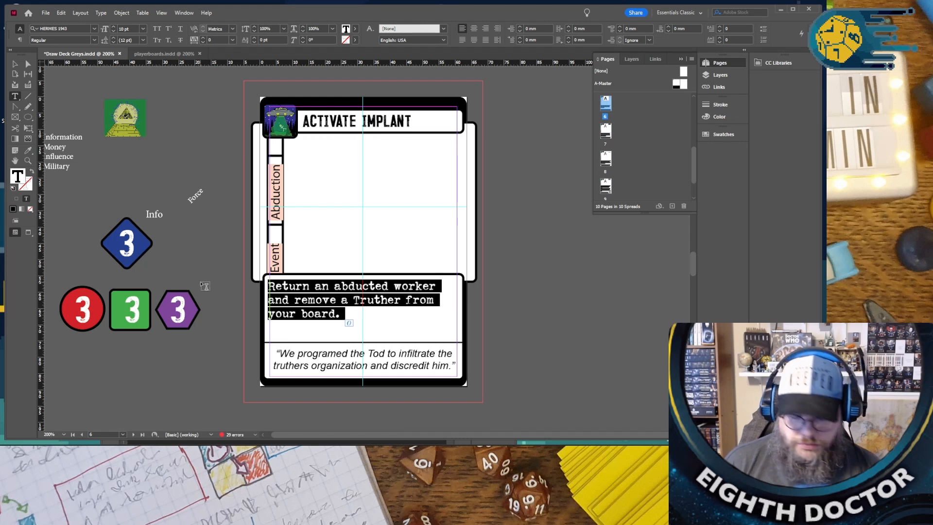
pyautogui.hotkey('ctrl', 'x')
# - On the Area 51 card, replace the rules text after "At the start of your turn you" with the text cut from Activate Implant
pyautogui.scroll(-6, 232, 296)
pyautogui.scroll(-8, 235, 312)
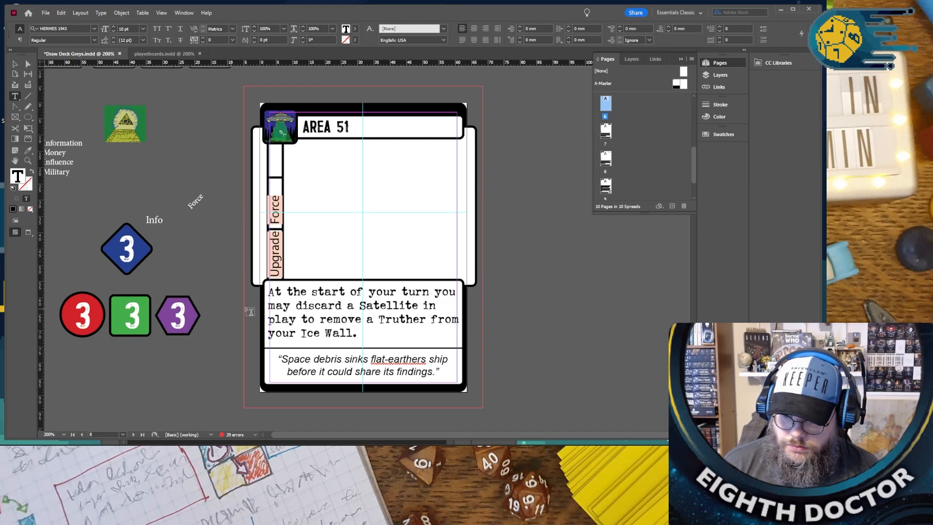
pyautogui.moveTo(358, 335); pyautogui.dragTo(263, 311)
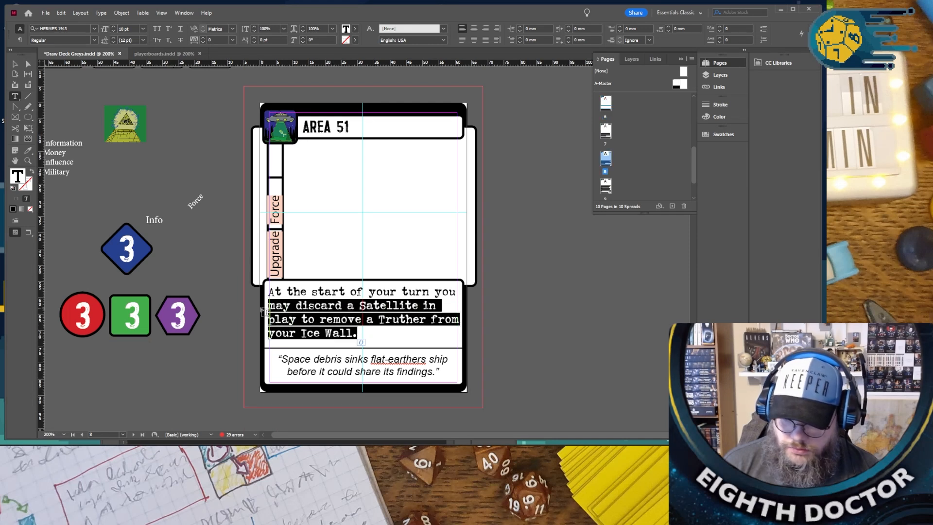
pyautogui.hotkey('ctrl', 'v')
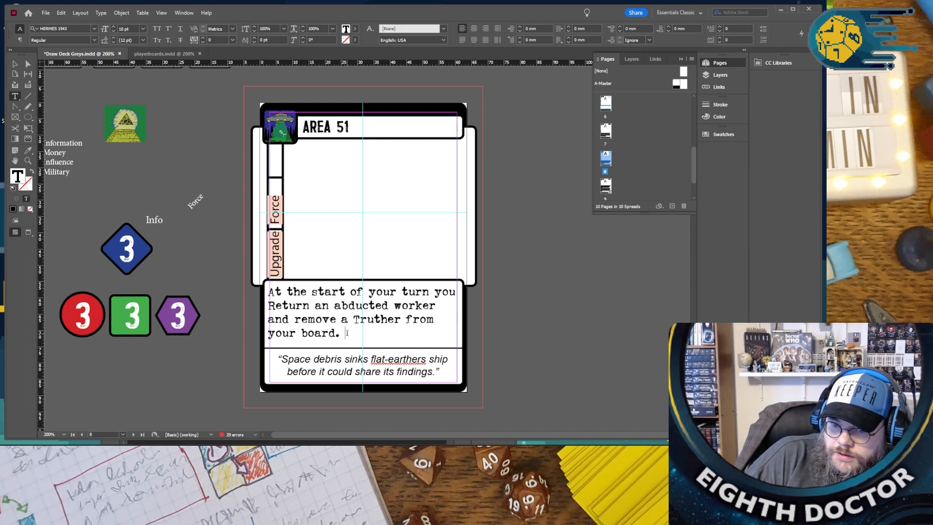
# - Begin new rules text on the emptied Activate Implant card with "Return any one worker to its owner and"
pyautogui.scroll(5, 347, 332)
pyautogui.scroll(-3, 347, 333)
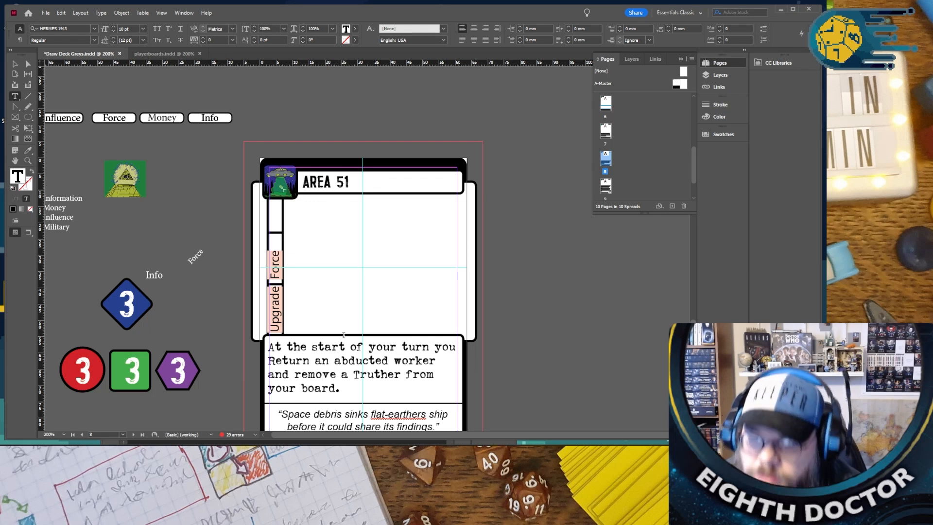
pyautogui.scroll(6, 342, 334)
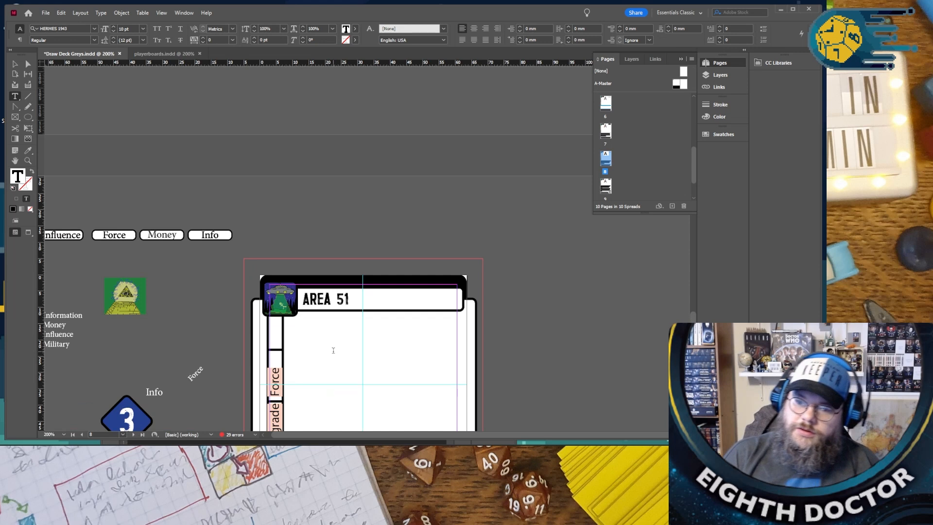
pyautogui.scroll(8, 324, 346)
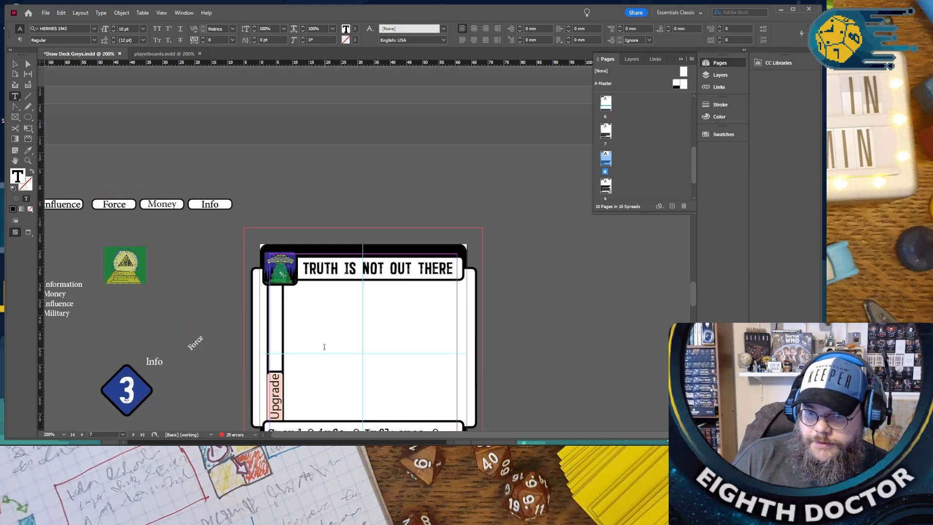
pyautogui.scroll(-4, 325, 349)
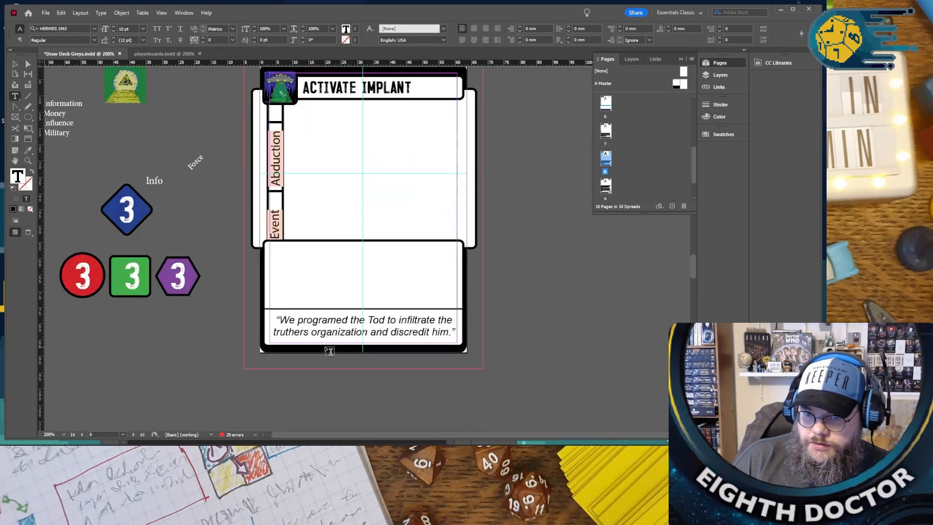
pyautogui.scroll(2, 327, 332)
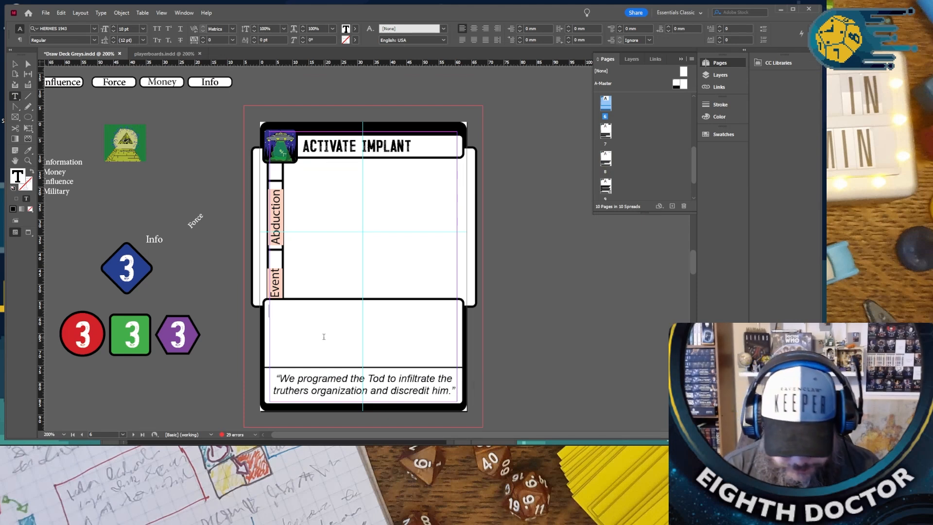
pyautogui.write('Re')
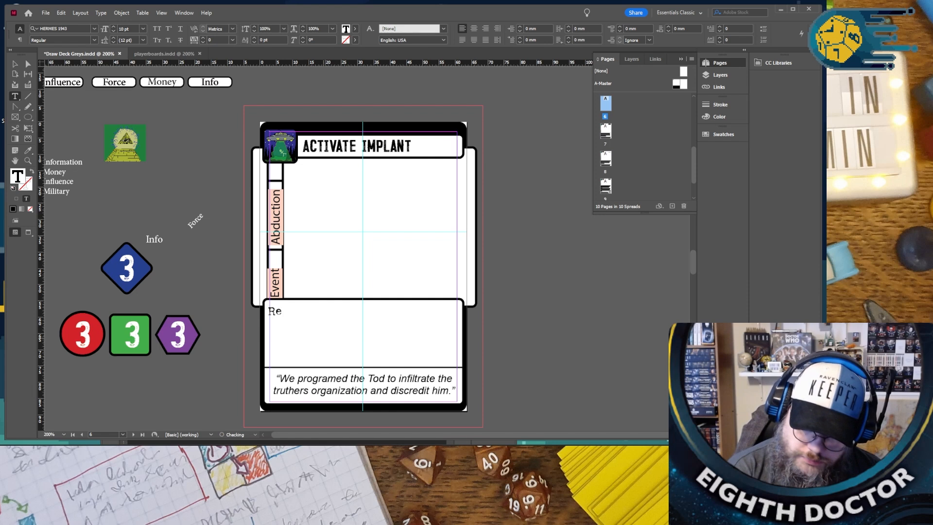
pyautogui.write('turn any o')
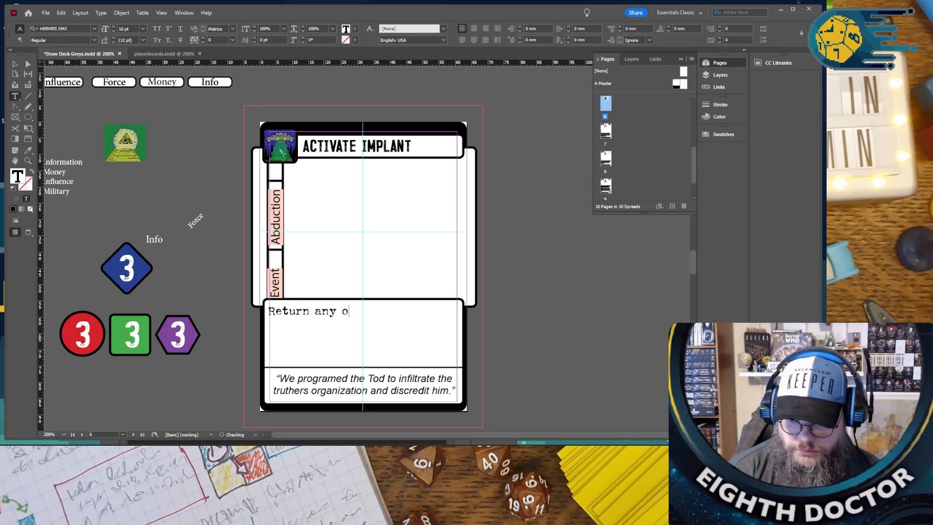
pyautogui.write('ne wor')
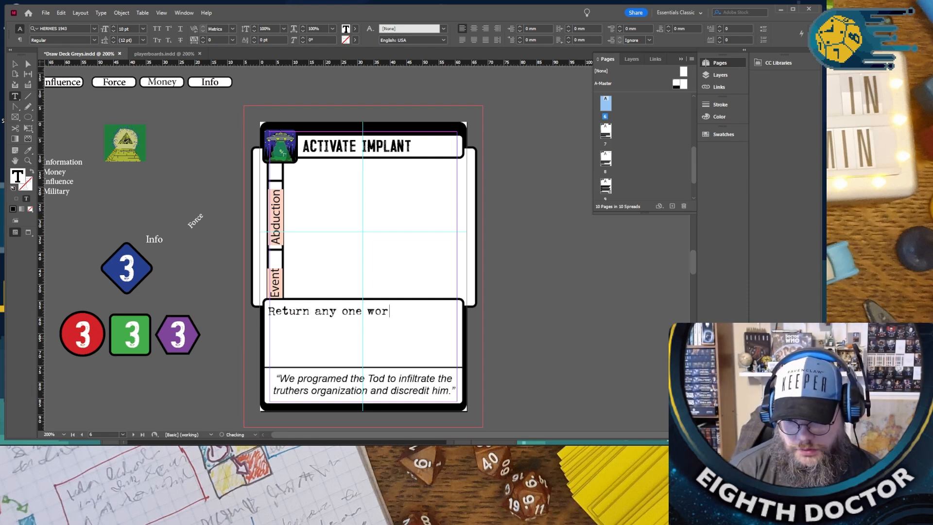
pyautogui.write('ker to its owner an')
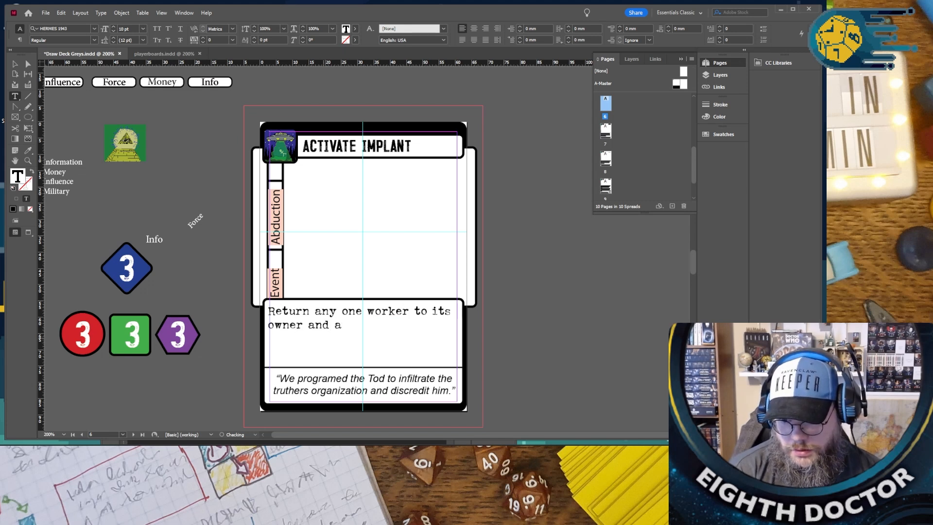
pyautogui.write('d Ab')
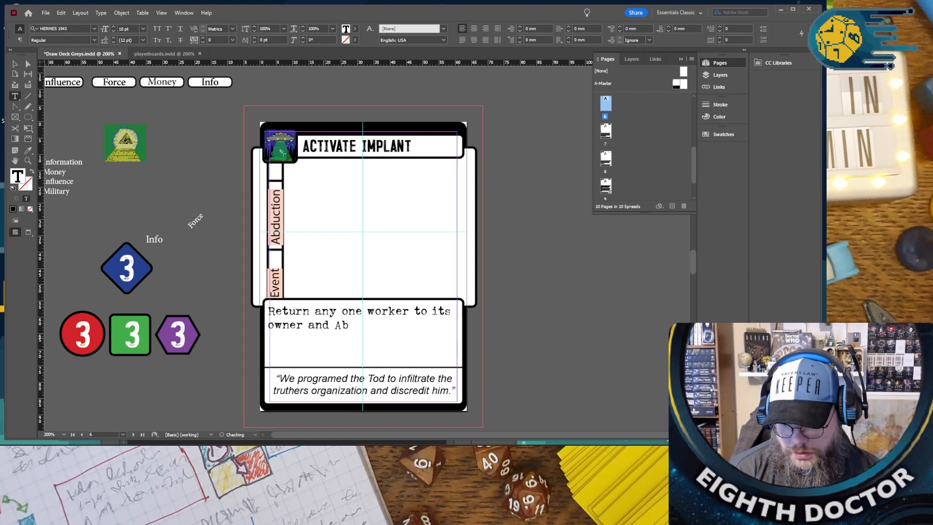
pyautogui.write('duct antoehr')
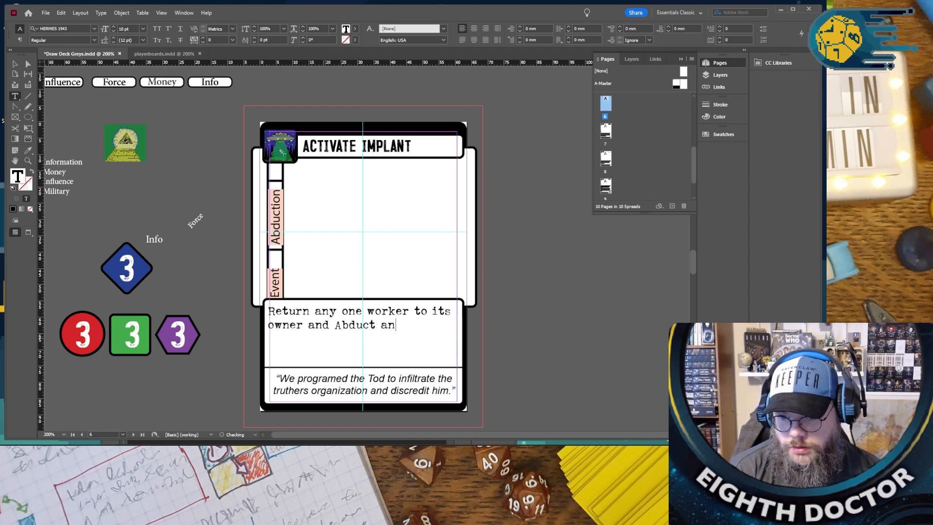
# - Complete the Activate Implant rules text with "Abduct anther worker from that player."
pyautogui.press('BackSpace')
pyautogui.press('BackSpace')
pyautogui.press('BackSpace')
pyautogui.press('BackSpace')
pyautogui.write('h')
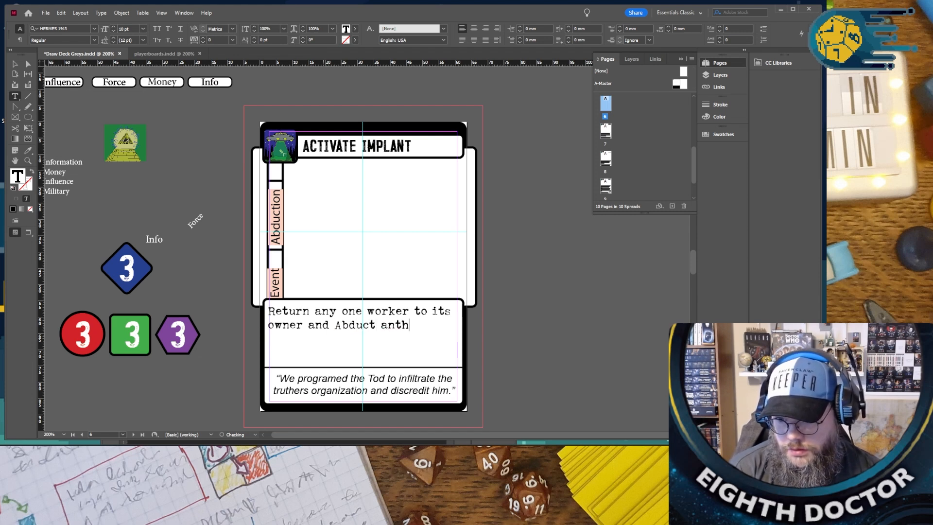
pyautogui.write('er worker ')
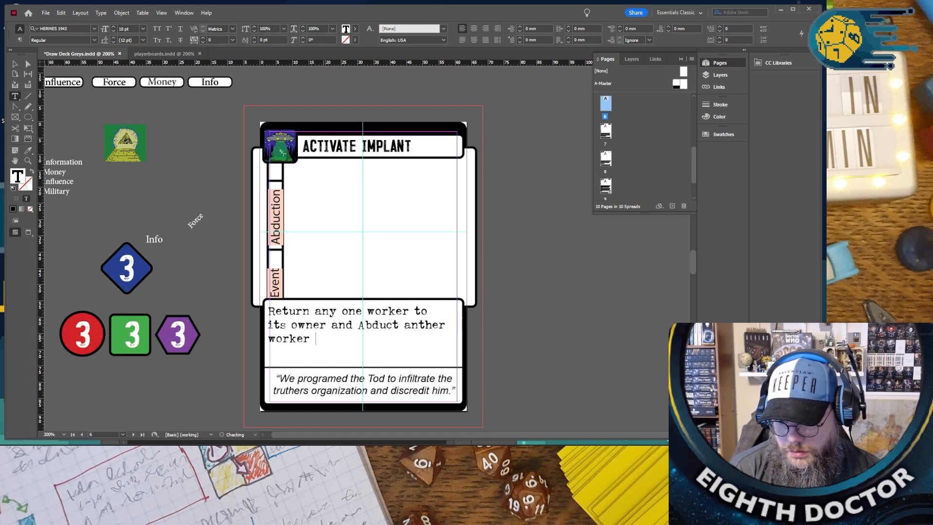
pyautogui.write('from that player.')
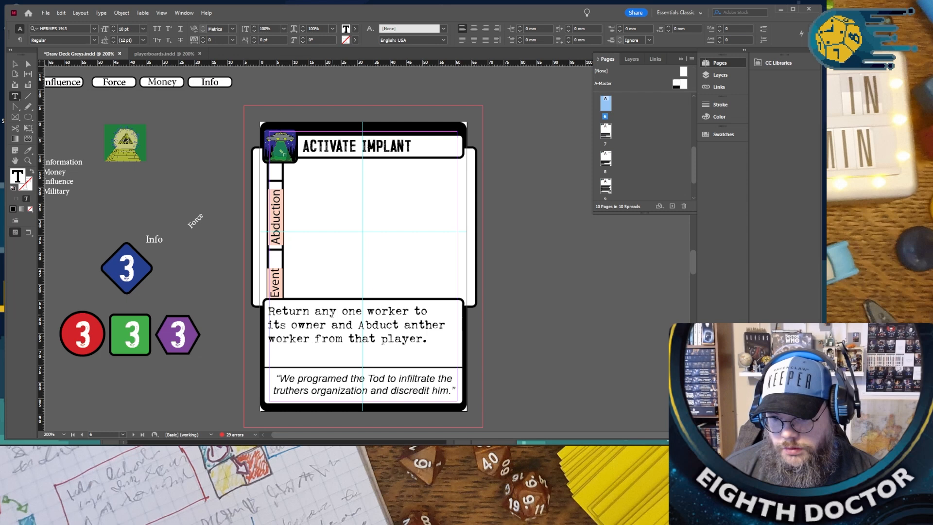
pyautogui.click(524, 335)
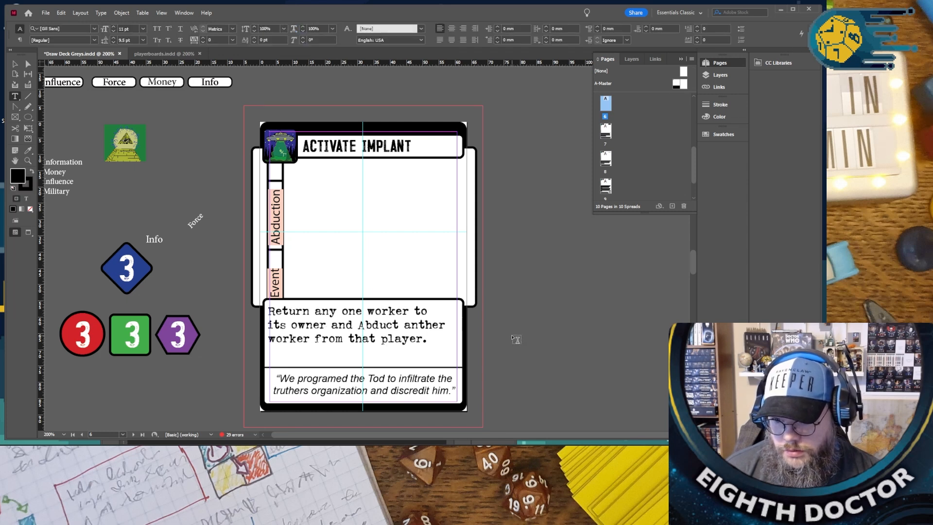
# - Reword the page 2 Abduct Test Subject rules text as "Abduct an opponents worker on the table and place it on your moon base location."
pyautogui.scroll(15, 433, 337)
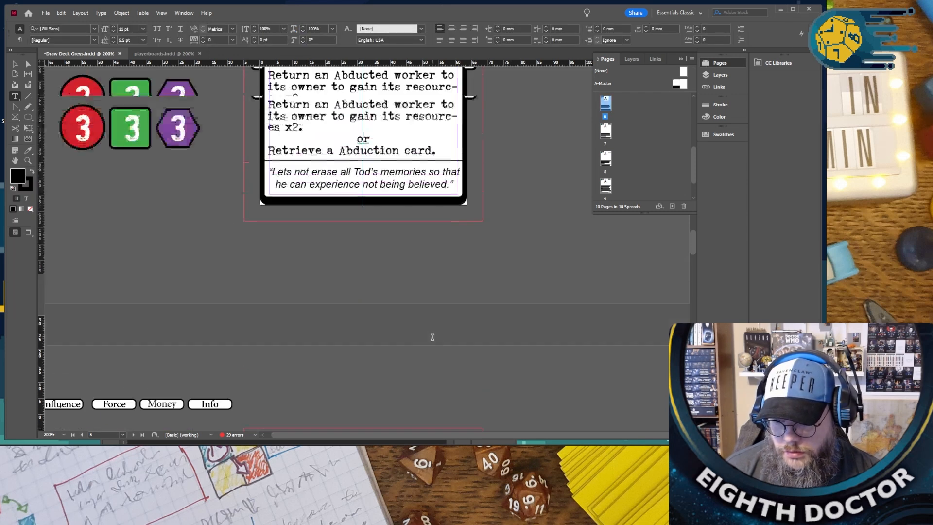
pyautogui.scroll(12, 425, 328)
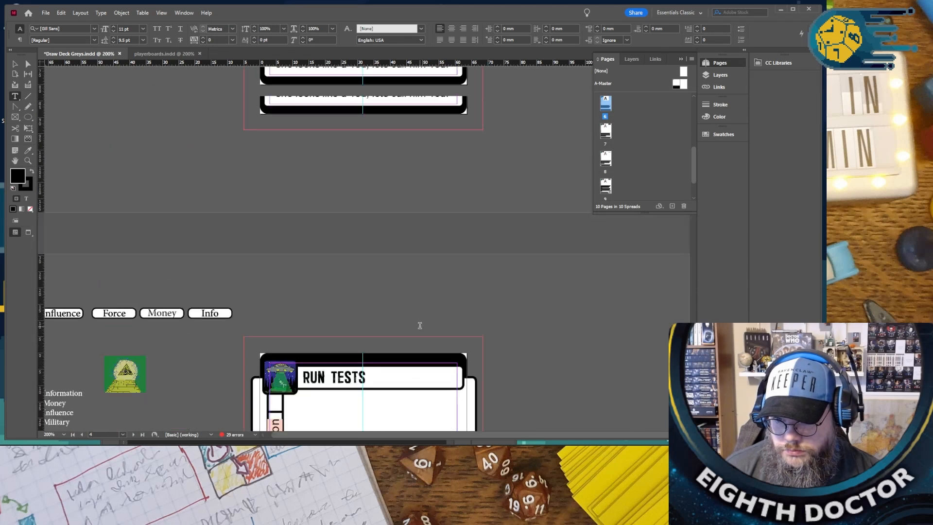
pyautogui.scroll(5, 416, 322)
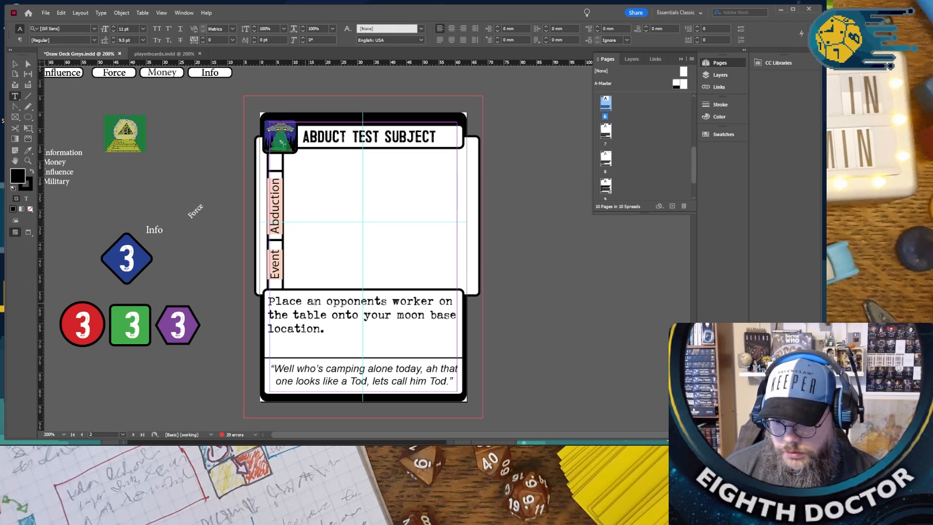
pyautogui.doubleClick(284, 301)
pyautogui.write('Abduct')
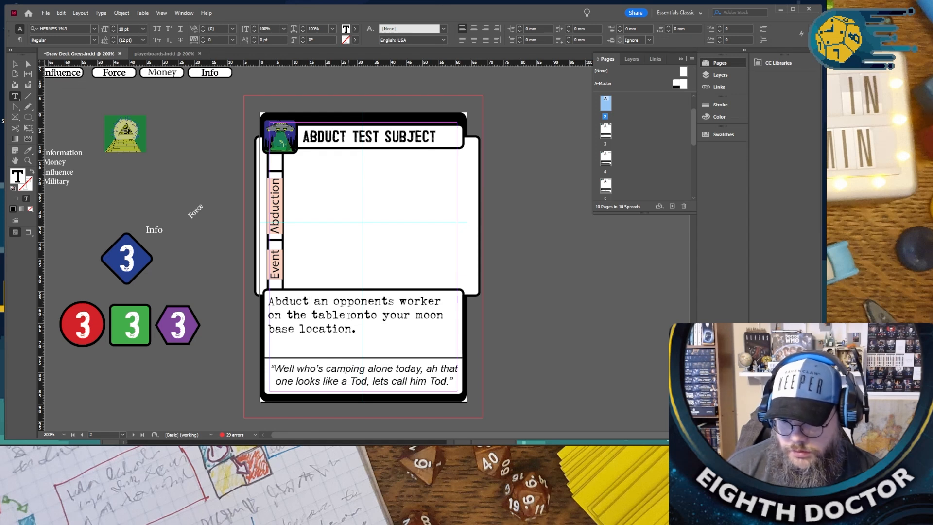
pyautogui.write('and place it')
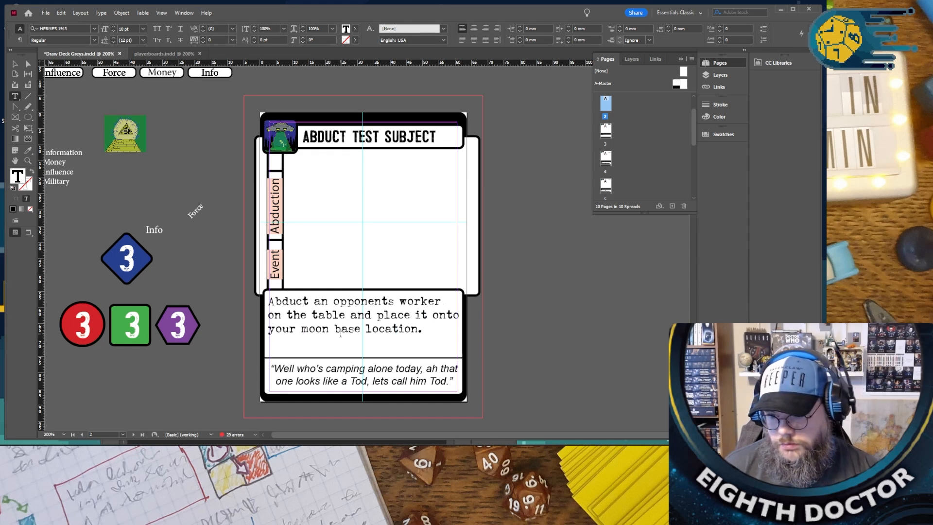
pyautogui.moveTo(446, 315); pyautogui.dragTo(245, 307)
pyautogui.press('BackSpace')
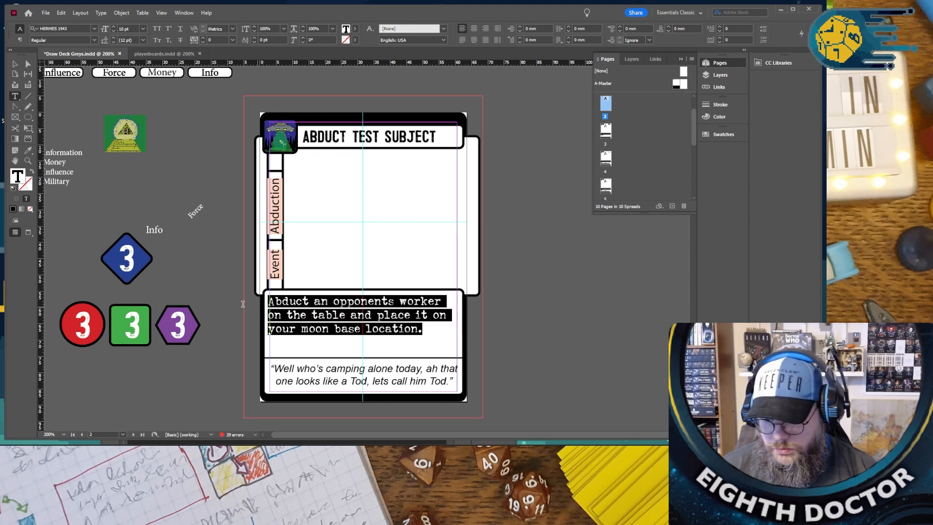
# - Replace the rules text on the page 3 Abduct Test Subject card with the reworded text from page 2
pyautogui.scroll(-3, 361, 364)
pyautogui.scroll(-9, 361, 363)
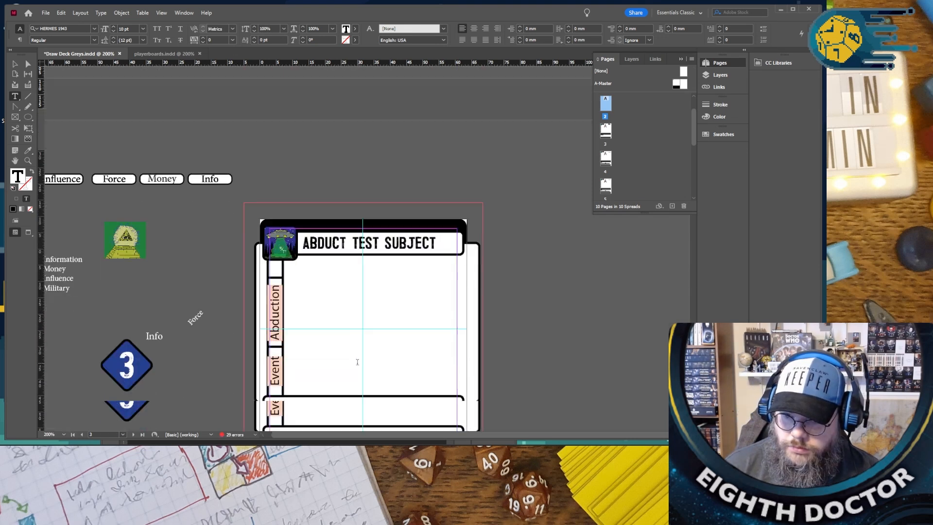
pyautogui.tripleClick(316, 305)
pyautogui.click(316, 305)
pyautogui.write('Abduct an opponents worker on the table and place it on your moon base location.')
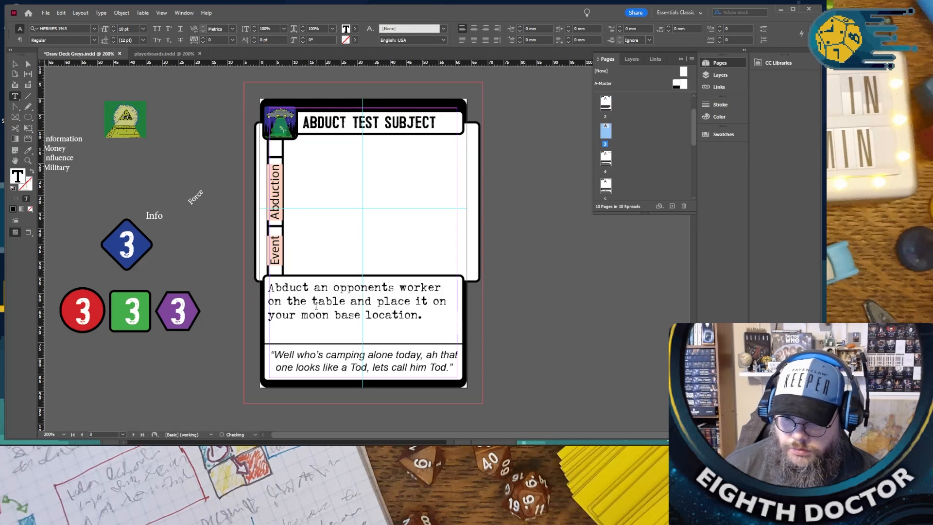
# - Paste the same reworded rules text over the old rules text on the page 1 Abduct Test Subject card
pyautogui.scroll(-10, 316, 305)
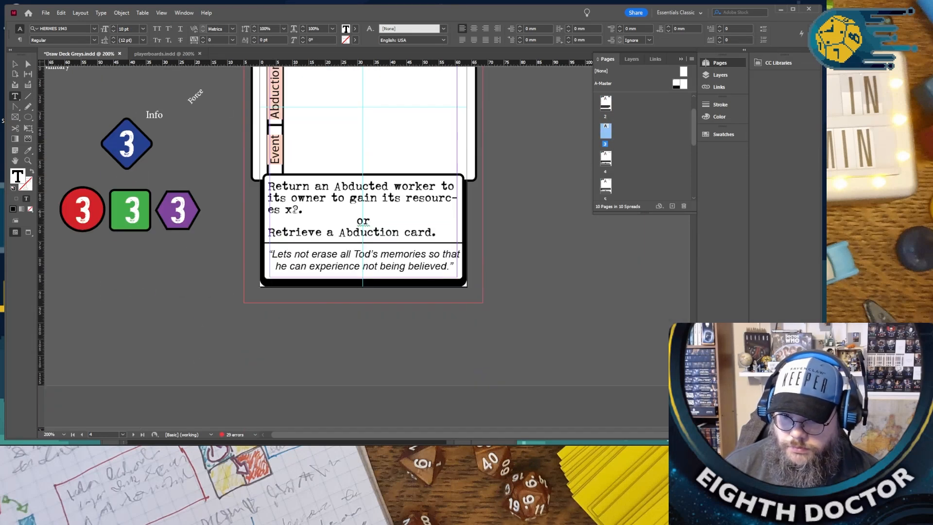
pyautogui.scroll(18, 296, 220)
pyautogui.scroll(14, 293, 259)
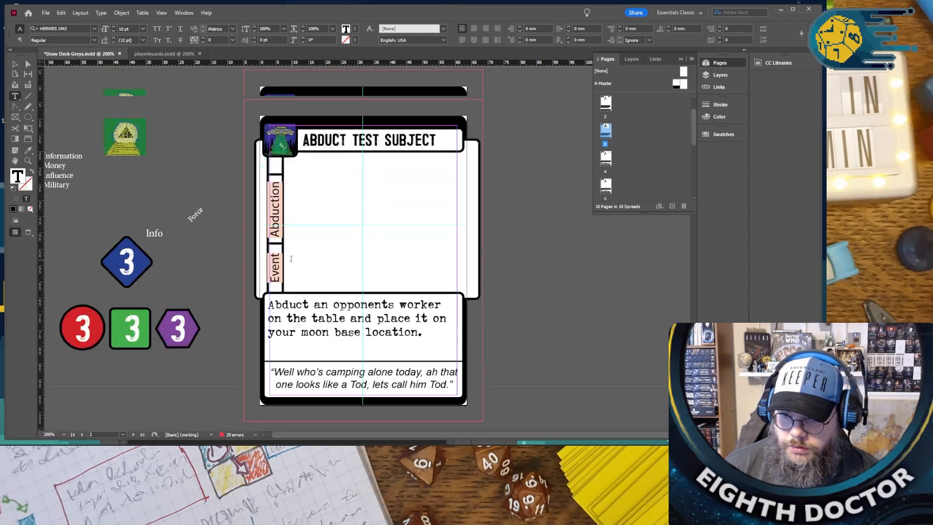
pyautogui.tripleClick(293, 258)
pyautogui.click(293, 258)
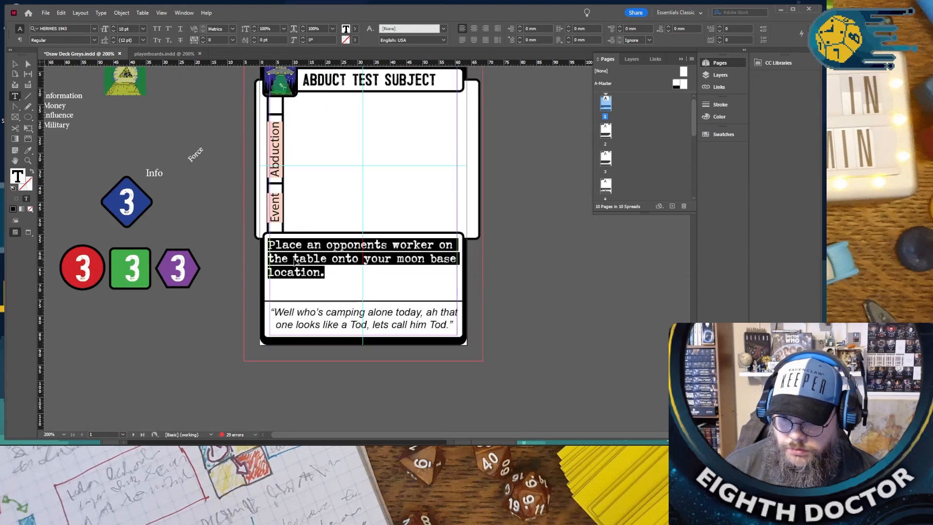
pyautogui.write('Abduct an opponents worker on the table and place it on your moon base location.')
# - Review the rules texts on the Abduct Test Subject, Run Tests and Activate Implant cards
pyautogui.scroll(-10, 301, 259)
pyautogui.scroll(5, 311, 259)
pyautogui.scroll(5, 311, 259)
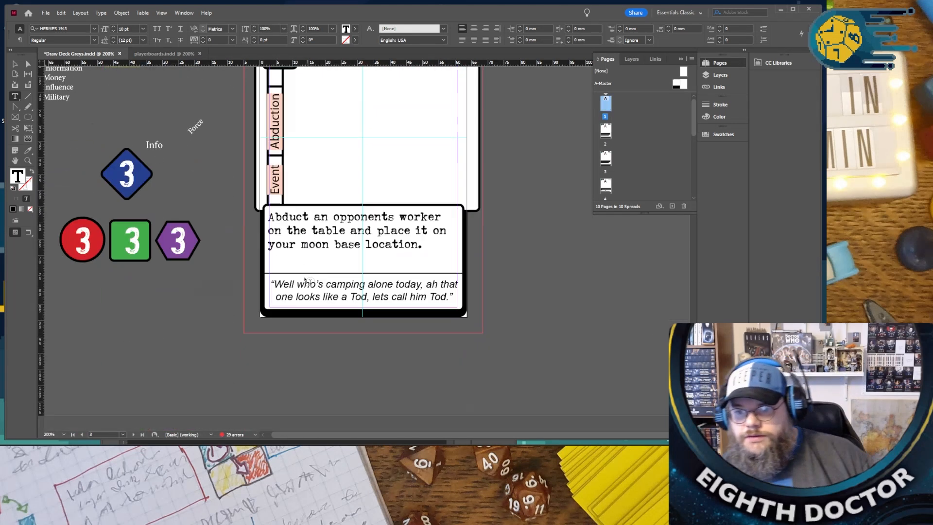
pyautogui.scroll(-4, 302, 270)
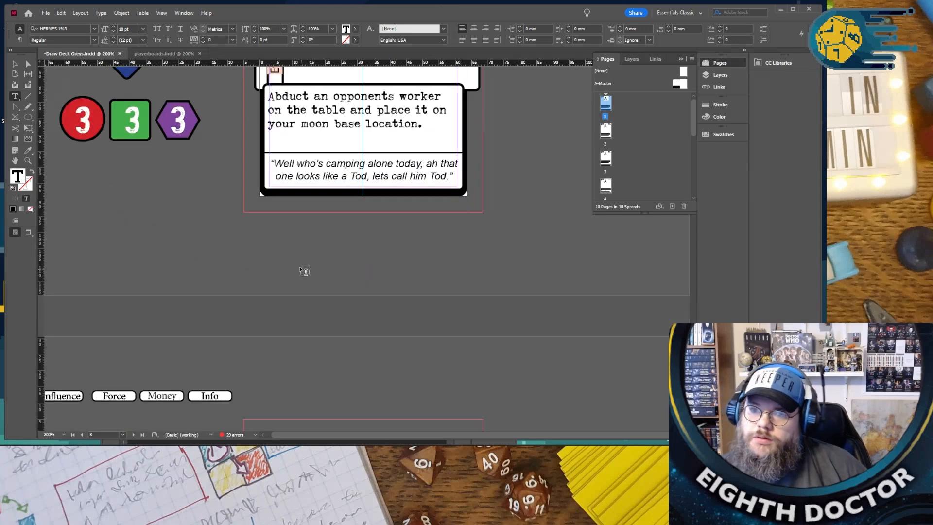
pyautogui.scroll(-5, 304, 243)
pyautogui.scroll(-4, 302, 235)
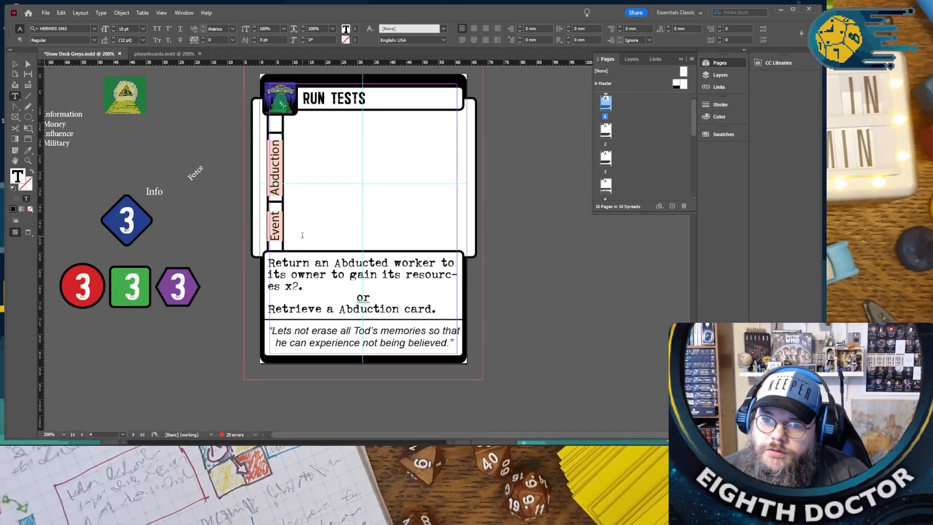
pyautogui.scroll(4, 302, 238)
pyautogui.scroll(-5, 302, 240)
pyautogui.scroll(-5, 302, 242)
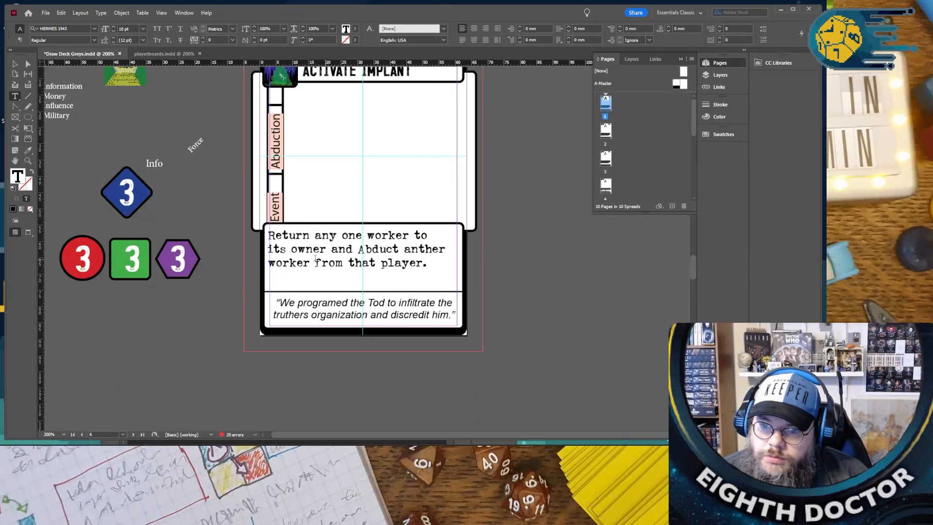
pyautogui.click(423, 261)
pyautogui.write('and')
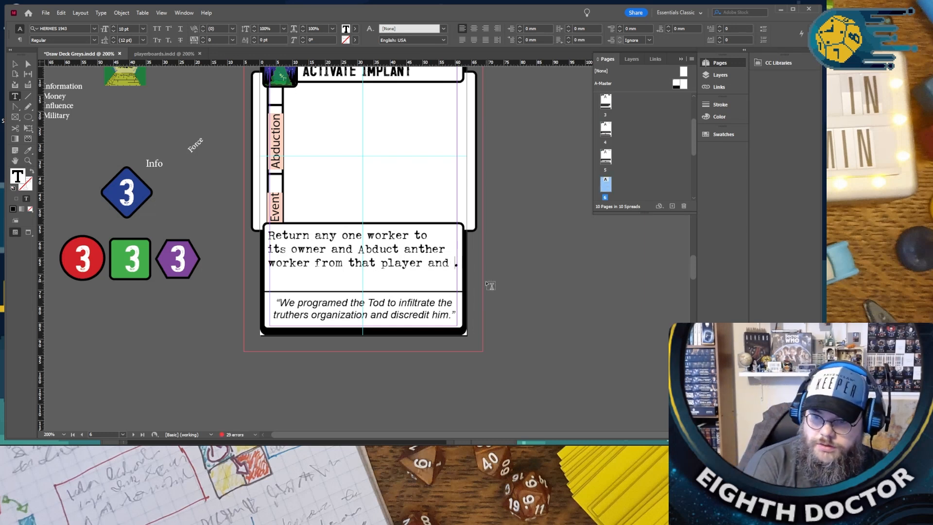
pyautogui.press('BackSpace')
pyautogui.press('BackSpace')
pyautogui.press('BackSpace')
pyautogui.press('BackSpace')
pyautogui.press('BackSpace')
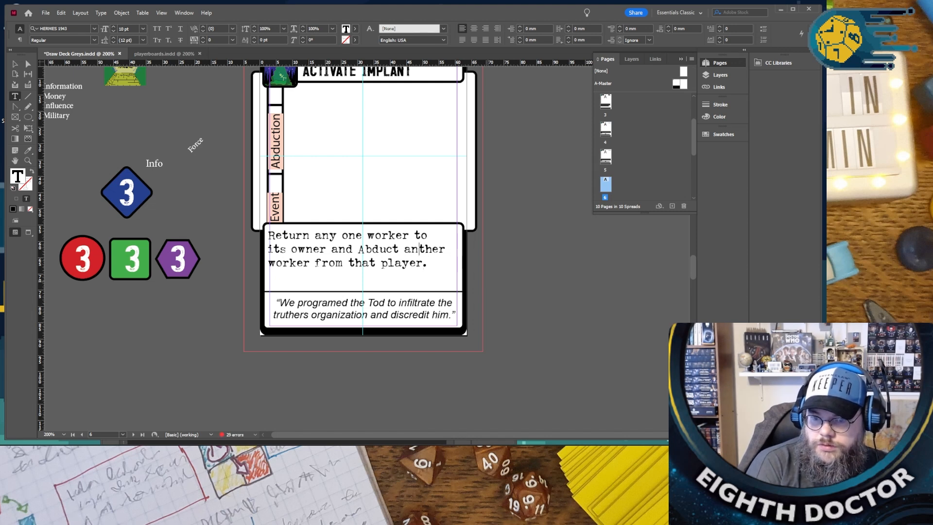
# - Reword the end of the Activate Implant rules text as "steal any one resource from that player."
pyautogui.press('Right')
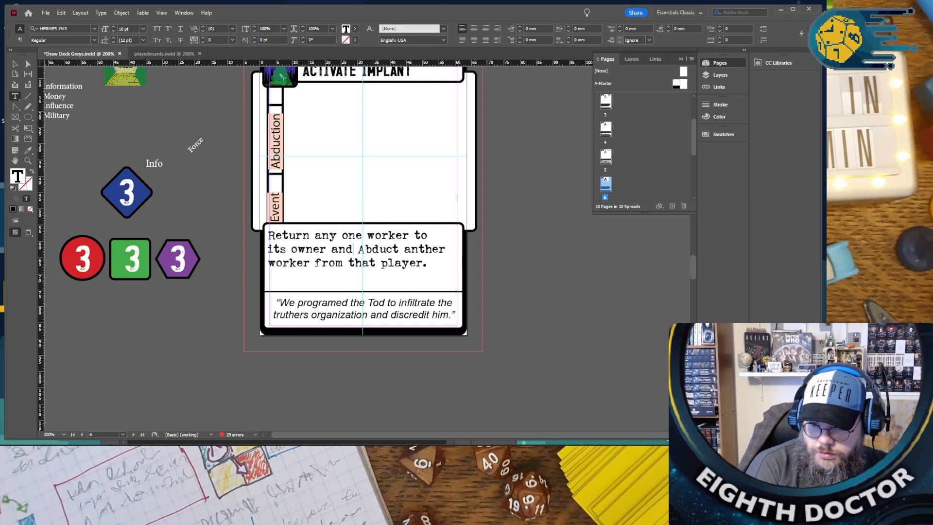
pyautogui.write('steal ')
pyautogui.write('any one re')
pyautogui.write('sorce from ')
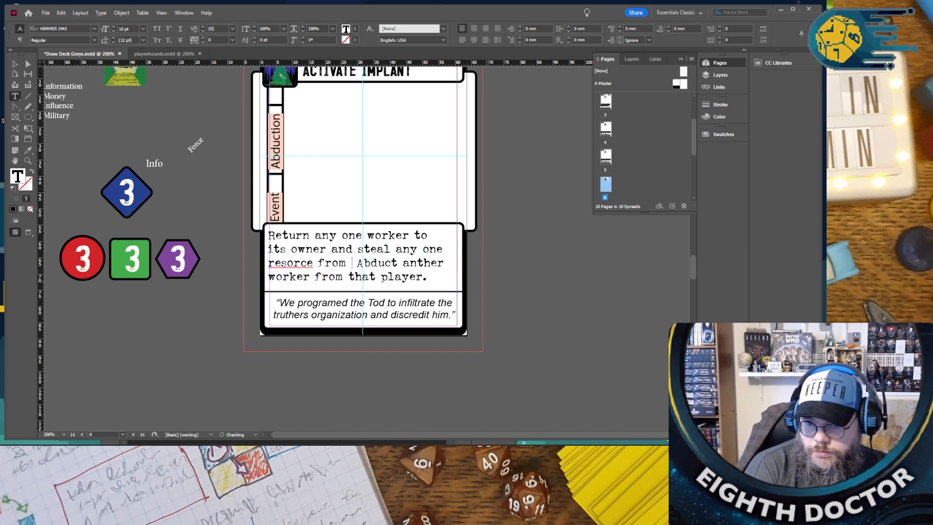
pyautogui.write('that player Ab-')
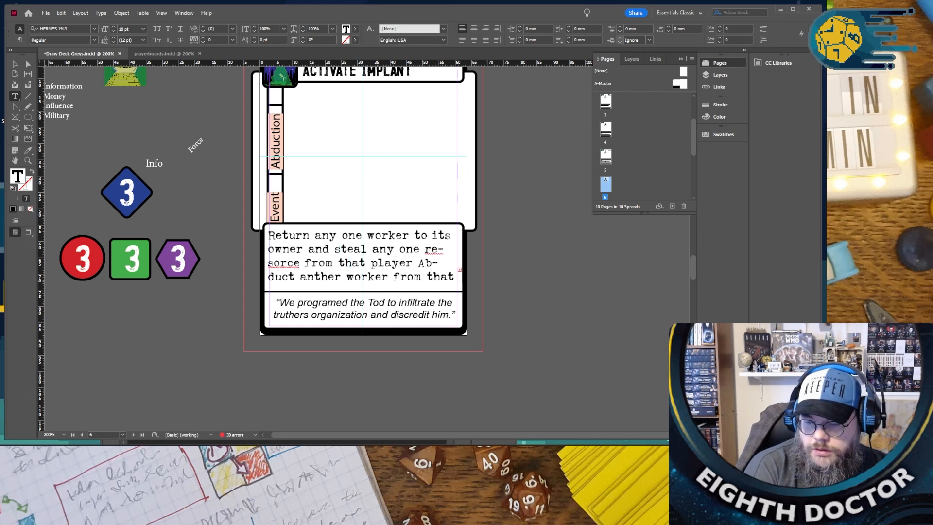
pyautogui.hotkey('ctrl', 'shift', 'End')
pyautogui.press('BackSpace')
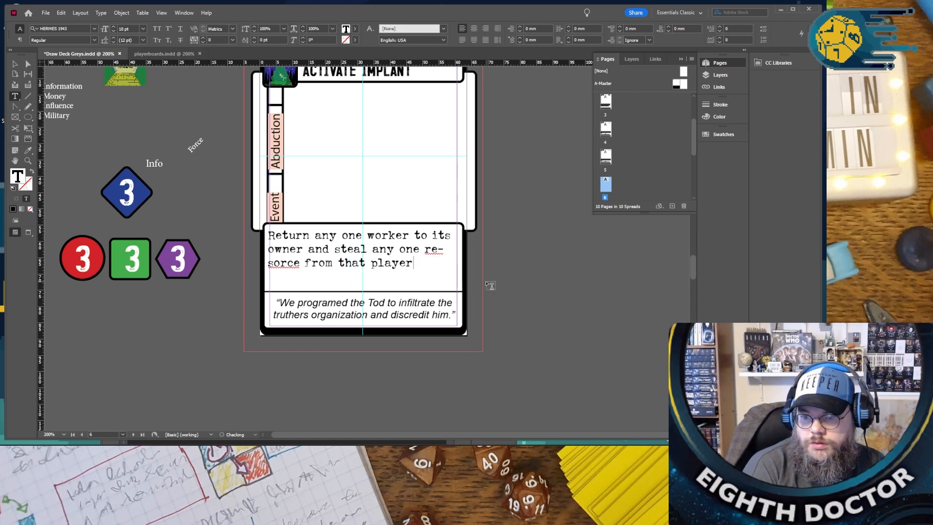
pyautogui.write('.')
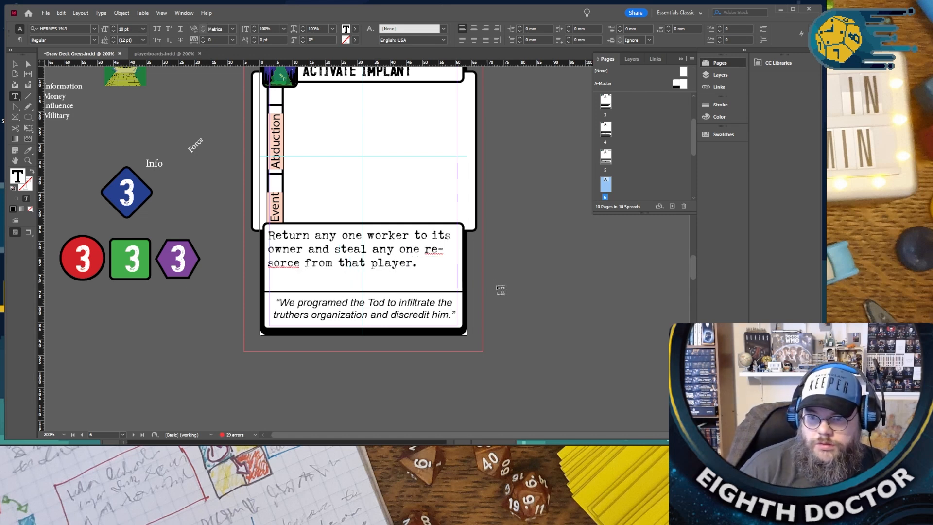
pyautogui.rightClick(430, 250)
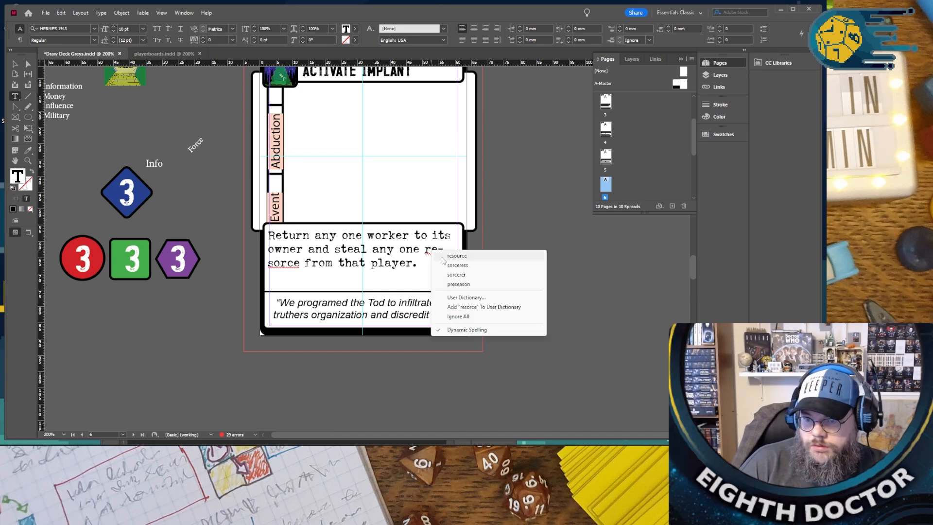
pyautogui.click(444, 257)
pyautogui.scroll(1, 431, 296)
pyautogui.scroll(1, 431, 296)
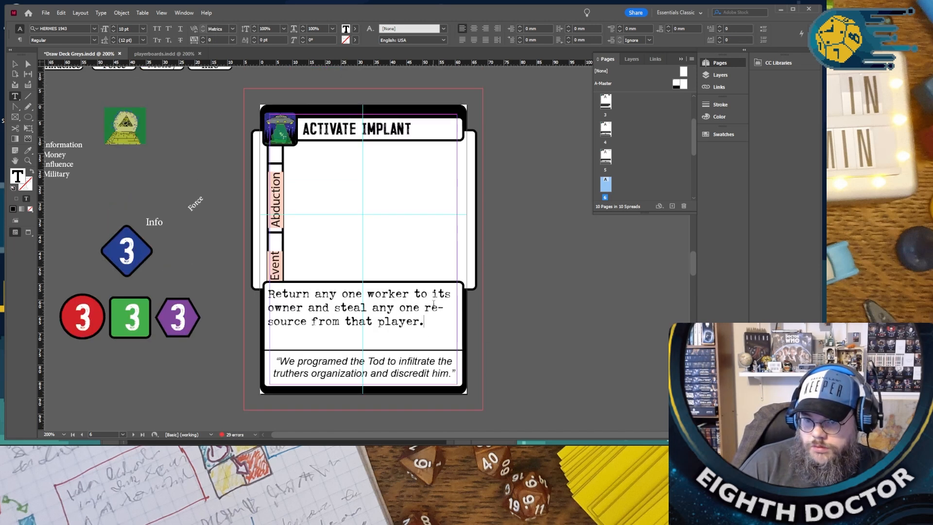
# - Delete the steal clause from the Activate Implant rules text and insert "abducted" before "worker"
pyautogui.moveTo(450, 328); pyautogui.dragTo(336, 313)
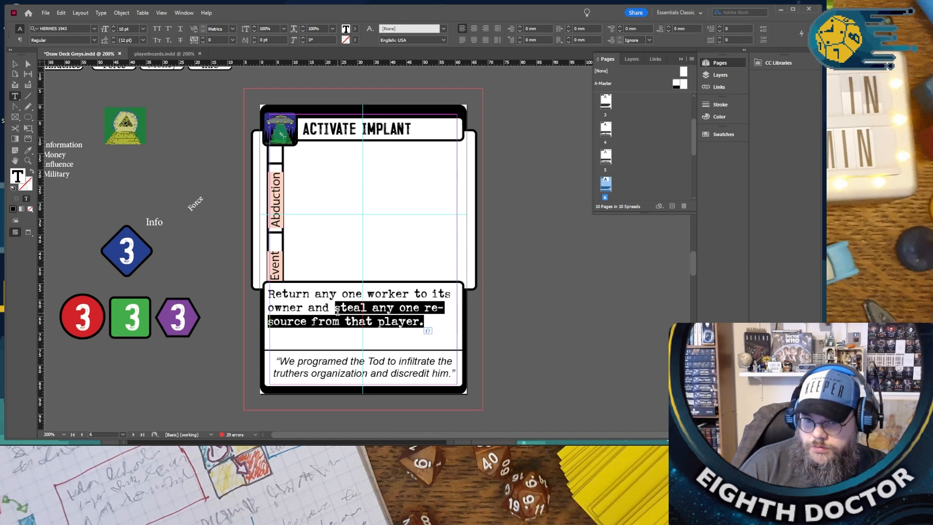
pyautogui.press('BackSpace')
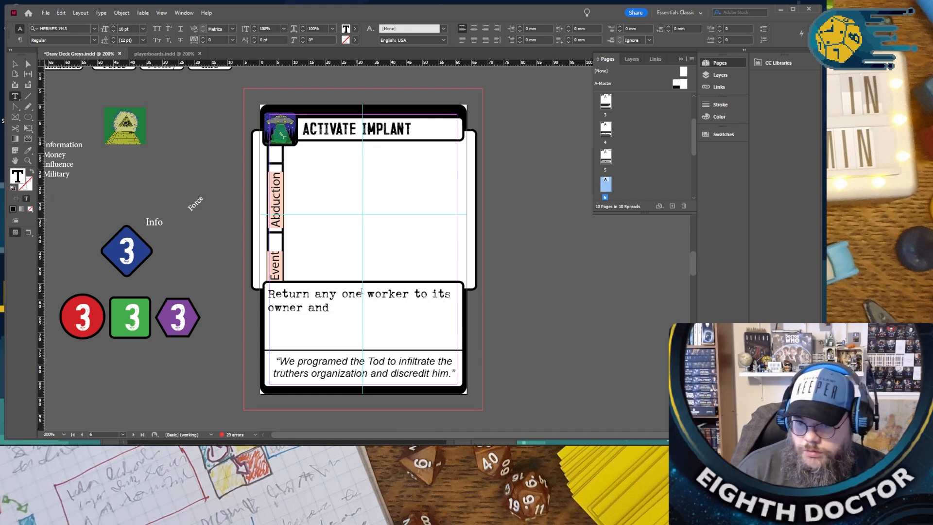
pyautogui.click(367, 294)
pyautogui.write('abd')
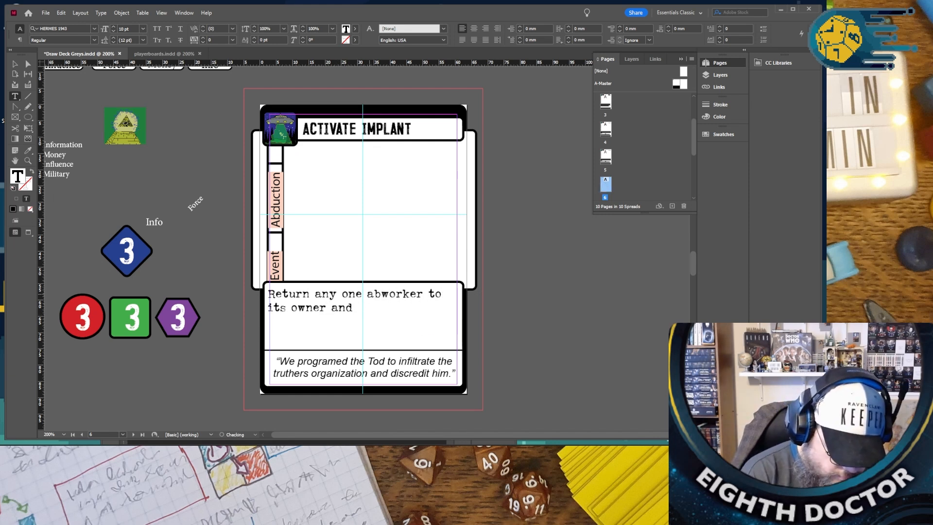
pyautogui.write('ucted')
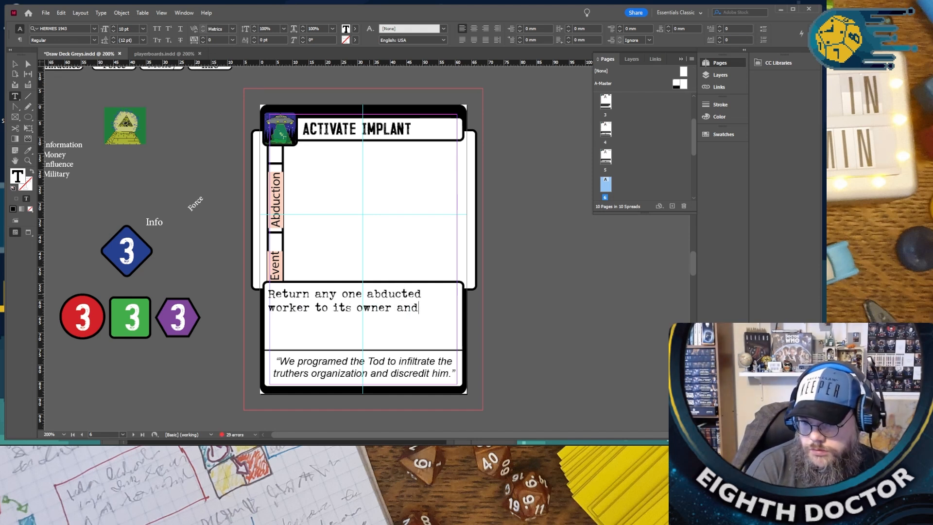
# - Replace the closing "and" of the Activate Implant rules text with ", gain a resorce of choice and adbuct"
pyautogui.write('gaio')
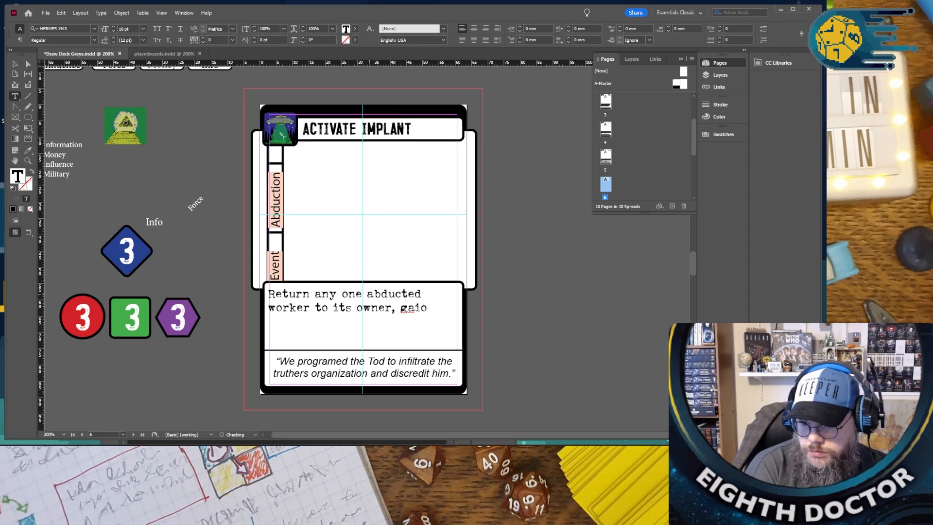
pyautogui.press('BackSpace')
pyautogui.press('BackSpace')
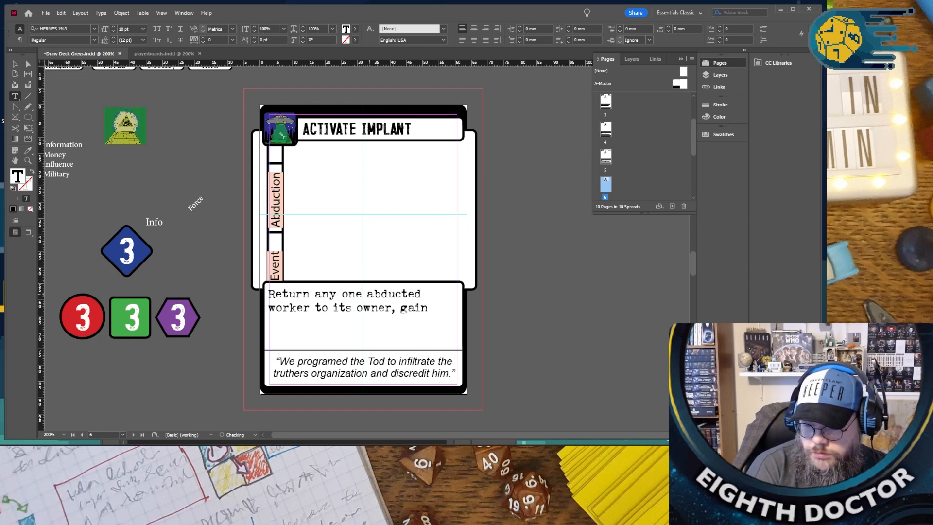
pyautogui.write('in t')
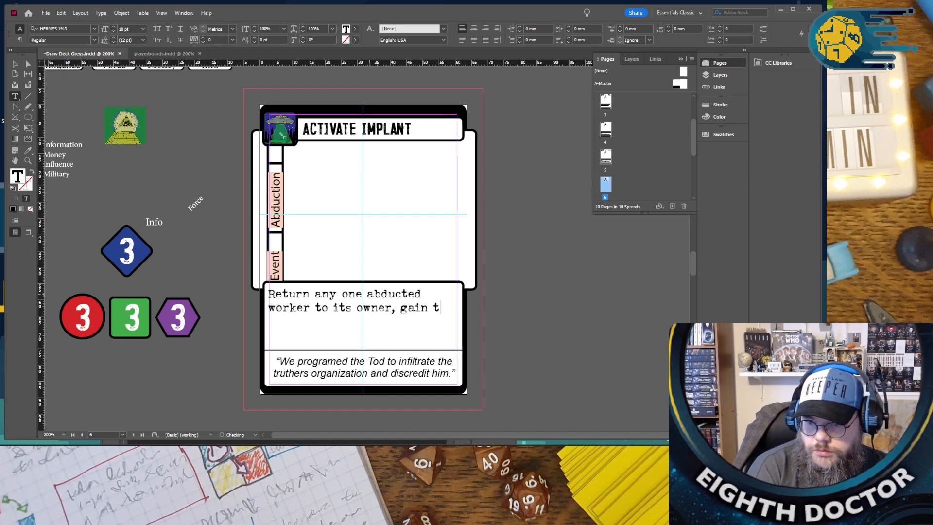
pyautogui.write(' resorce of choic')
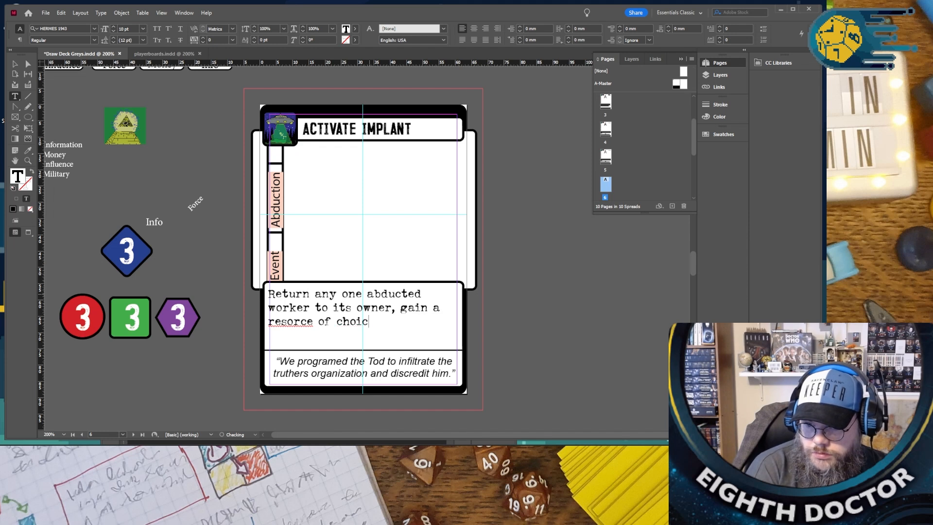
pyautogui.write('e and adbu')
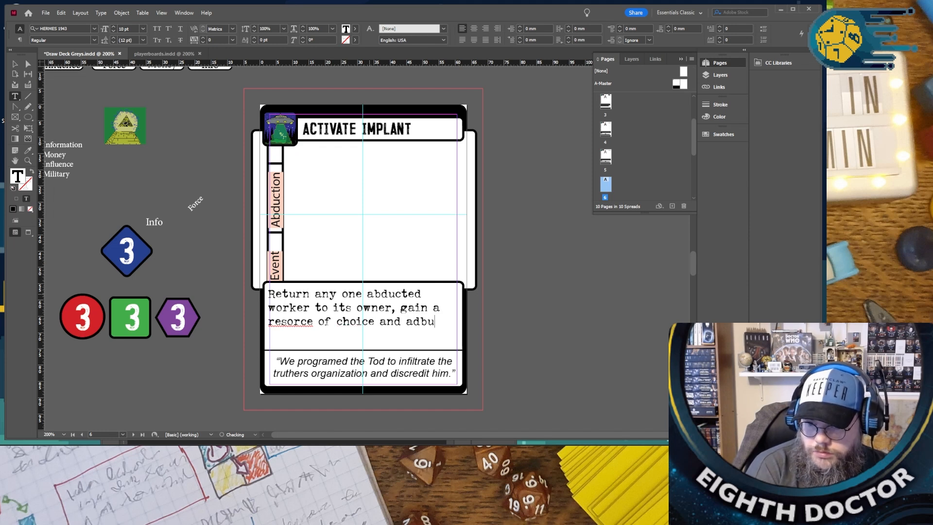
pyautogui.write('dt')
pyautogui.press('BackSpace')
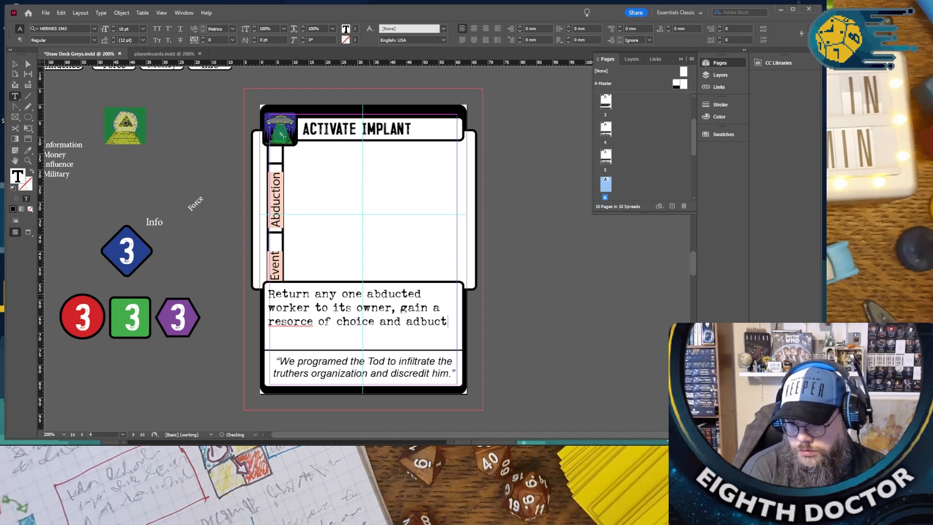
# - Finish the Activate Implant rules sentence with "another worker from that player.", using the spelling suggestion for "another"
pyautogui.write('thoer')
pyautogui.press('BackSpace')
pyautogui.press('BackSpace')
pyautogui.press('BackSpace')
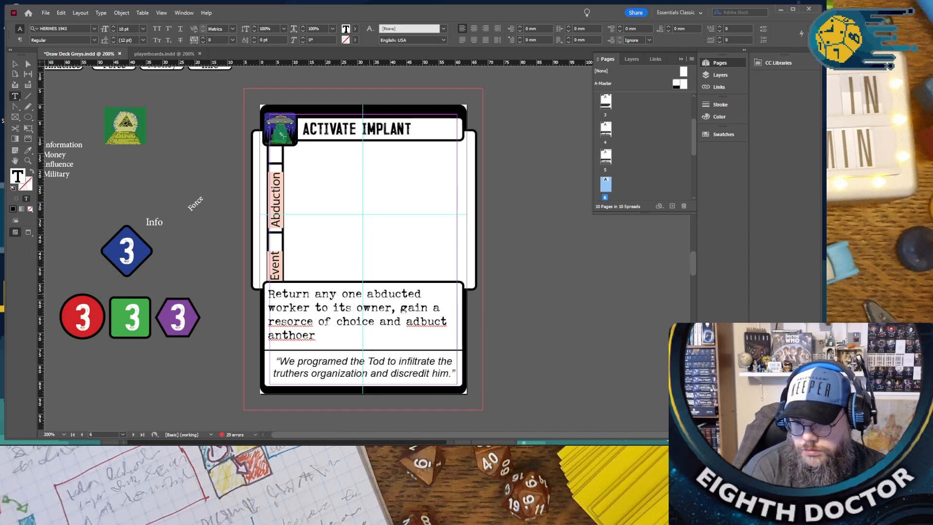
pyautogui.rightClick(284, 349)
pyautogui.rightClick(285, 336)
pyautogui.click(308, 350)
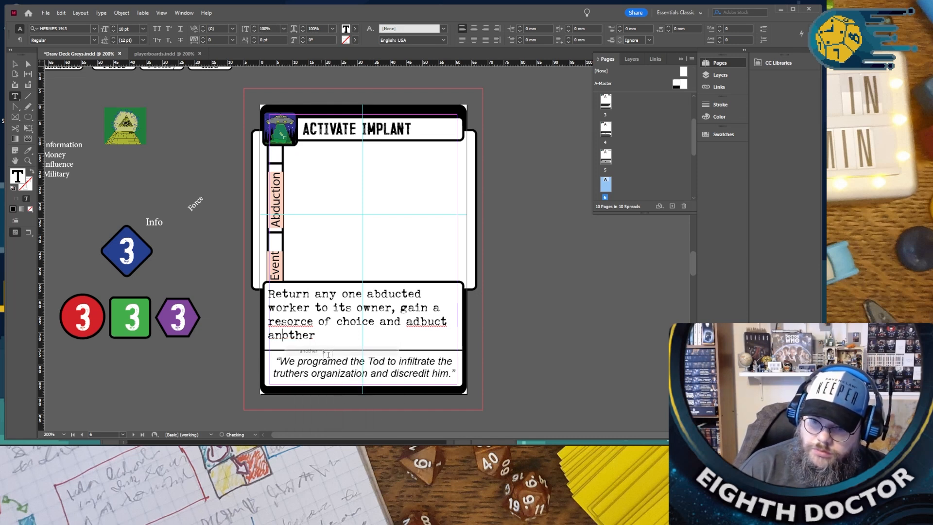
pyautogui.write('worker')
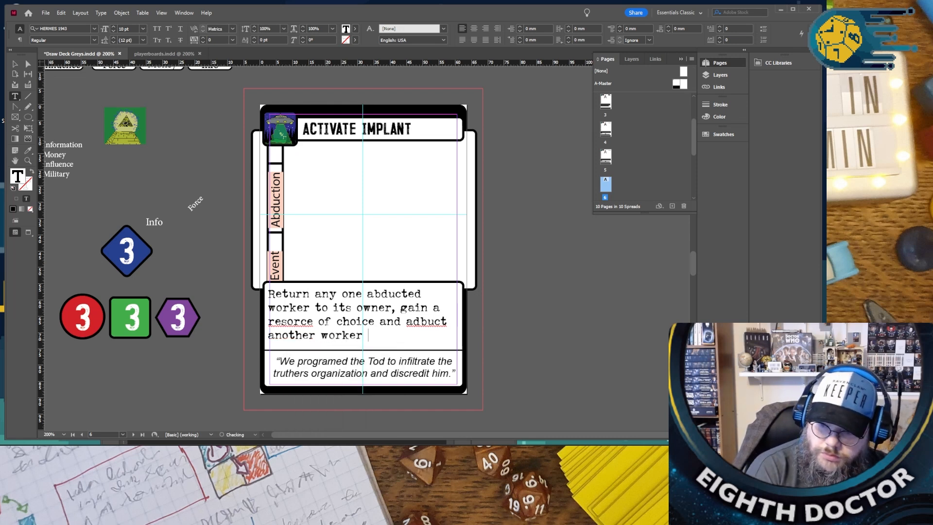
pyautogui.write(' from that pla')
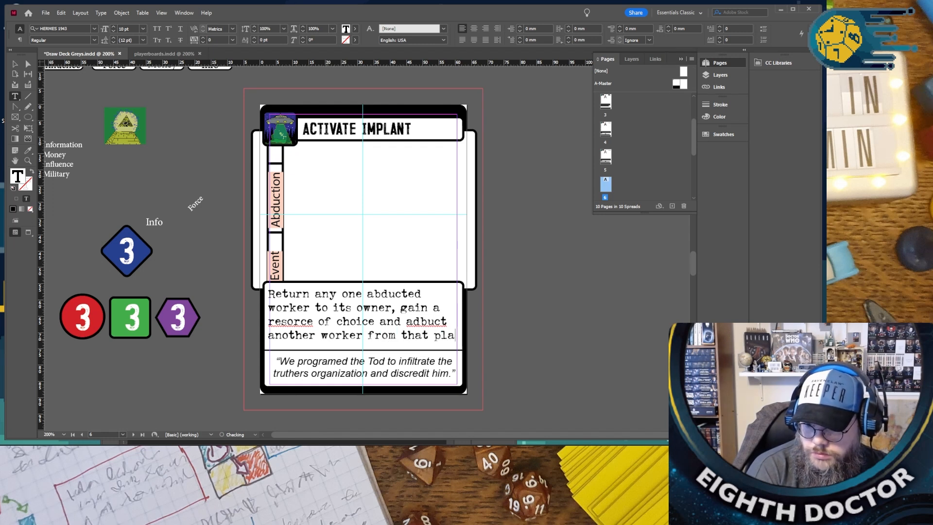
# - Correct the misspelled words in the rules text to "resource" and "abduct" using the spelling suggestions
pyautogui.rightClick(286, 321)
pyautogui.click(311, 327)
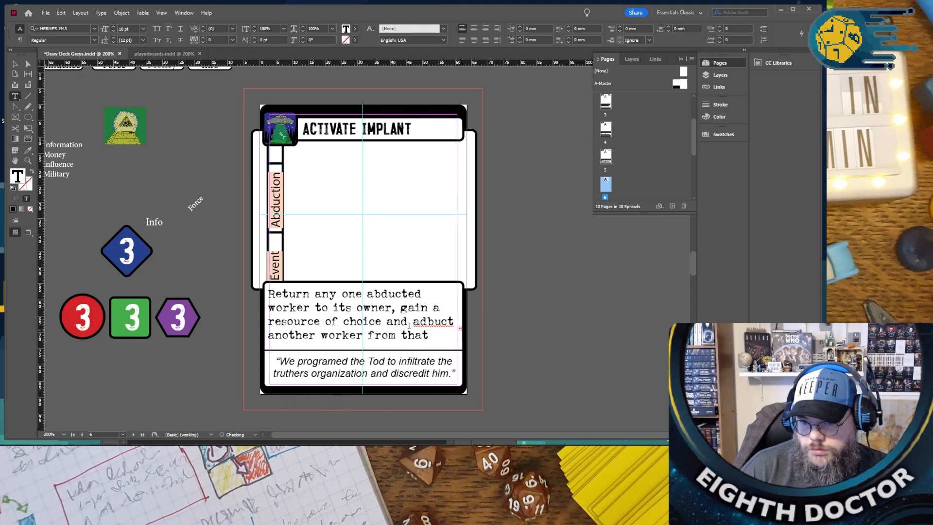
pyautogui.rightClick(420, 324)
pyautogui.click(443, 328)
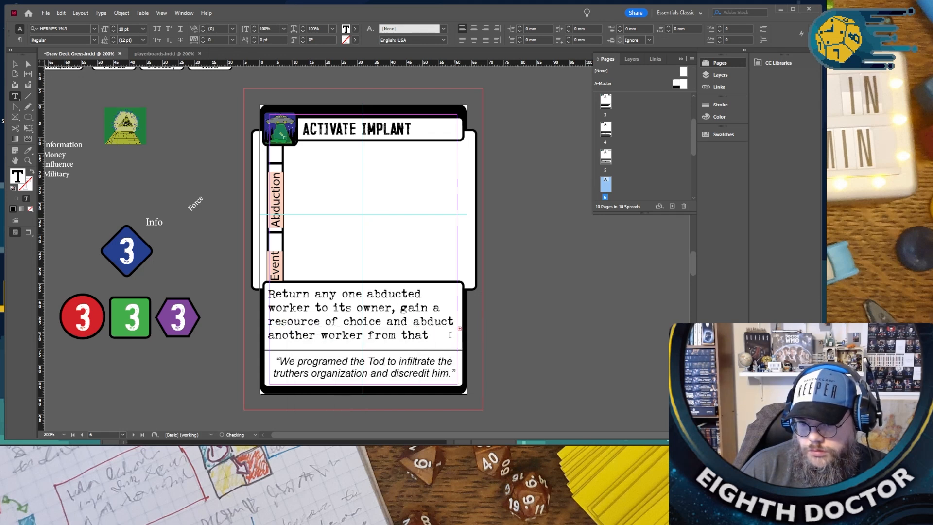
# - Set the leading of the entire Activate Implant rules text to 10 pt
pyautogui.hotkey('ctrl', 'a')
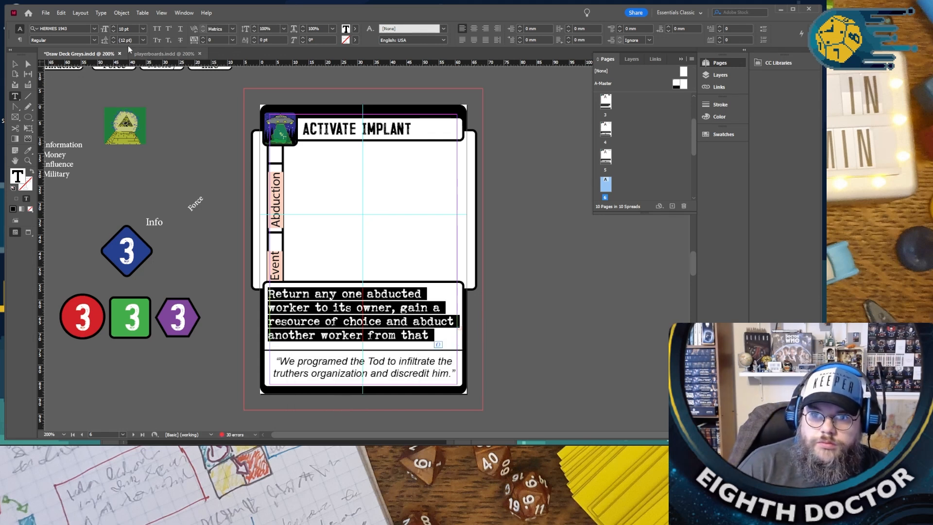
pyautogui.click(115, 42)
pyautogui.click(115, 42)
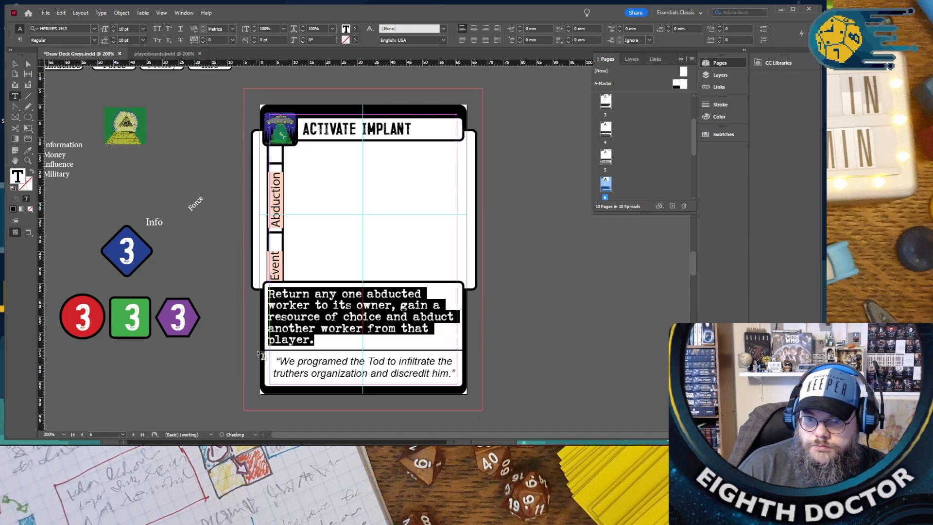
# - Replace the quoted flavor text on the Activate Implant card with "Look, Tod's Wife also looks like a Tod", keeping the quotation marks
pyautogui.click(310, 365)
pyautogui.moveTo(280, 362); pyautogui.dragTo(453, 372)
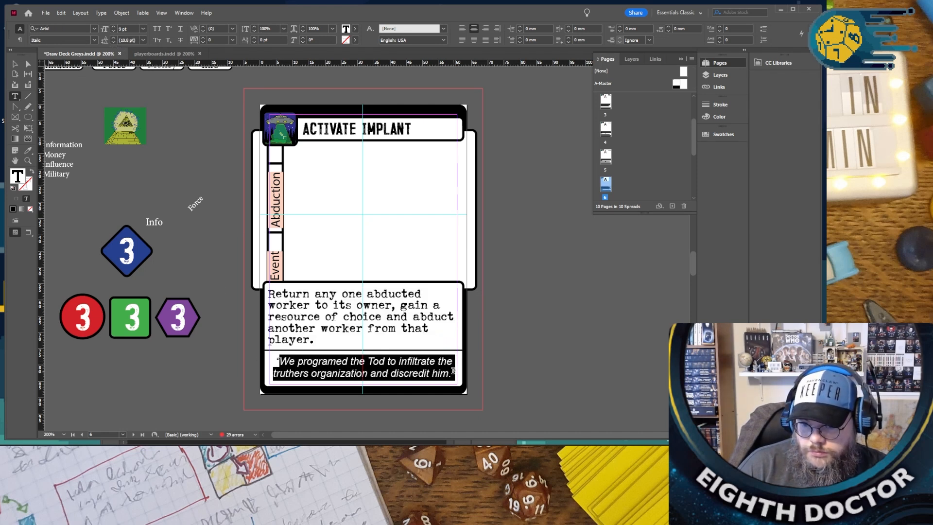
pyautogui.write('Look, ')
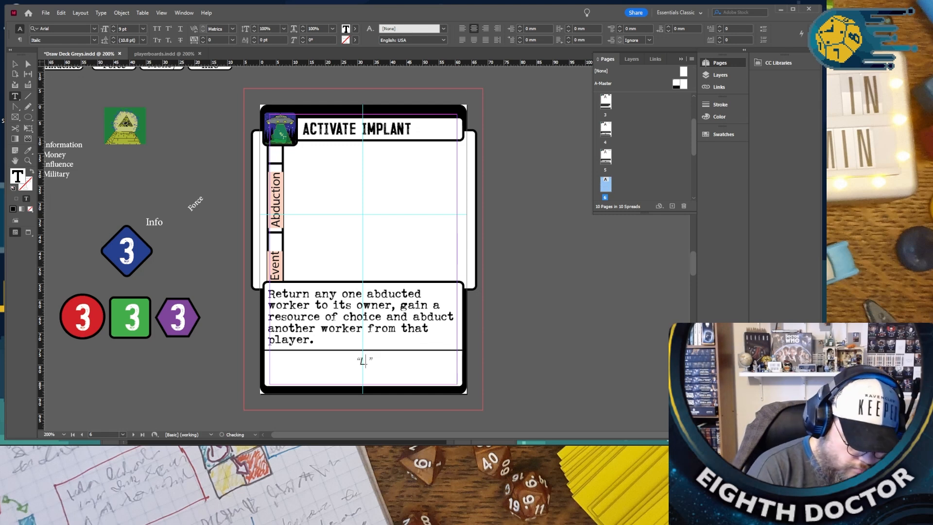
pyautogui.write("Tod's Wo")
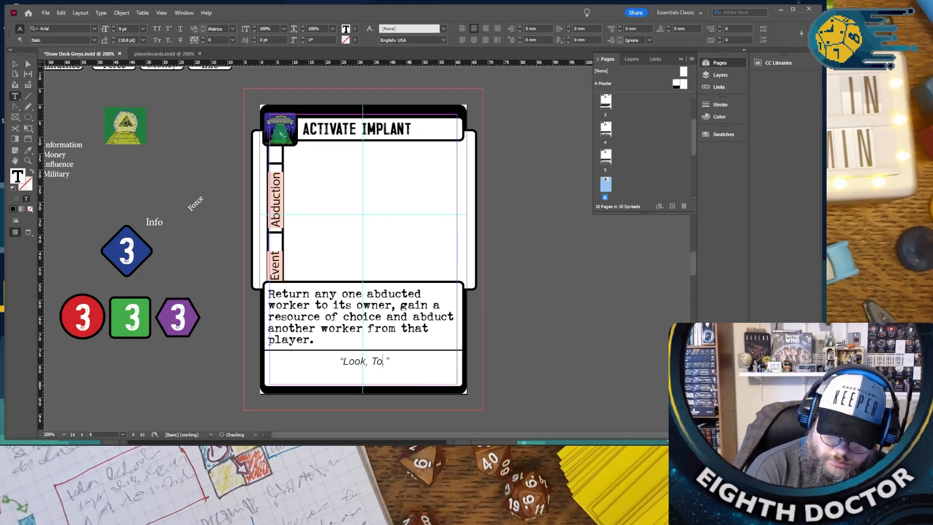
pyautogui.press('BackSpace')
pyautogui.write('ife a')
pyautogui.write('lso look')
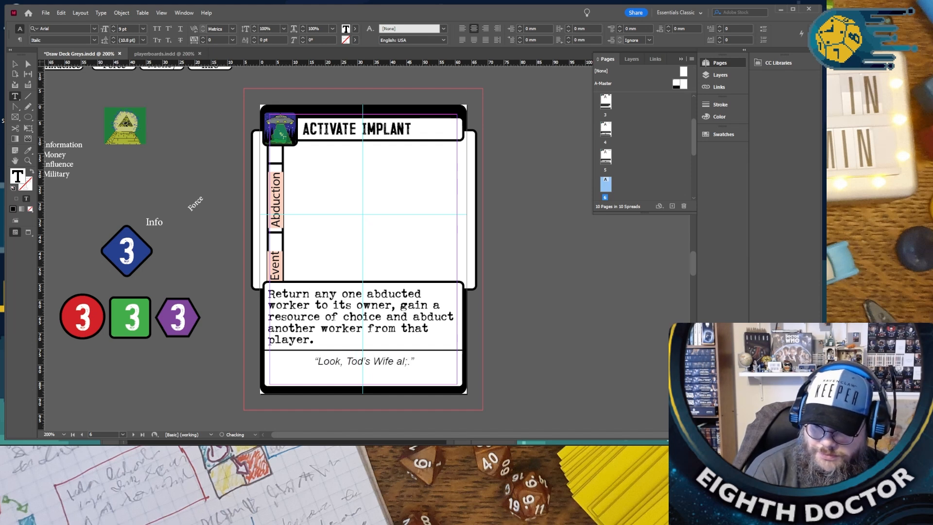
pyautogui.write('s like a To')
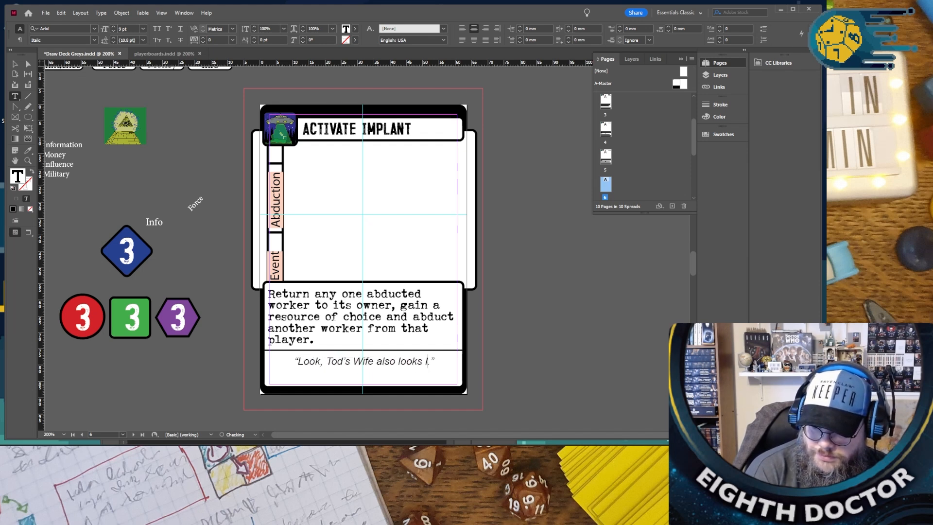
pyautogui.write('d')
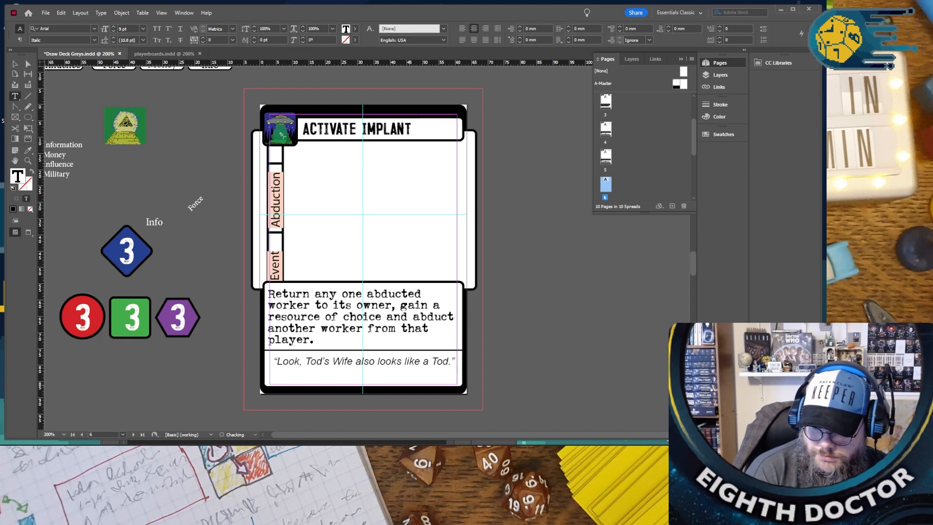
pyautogui.write(', ')
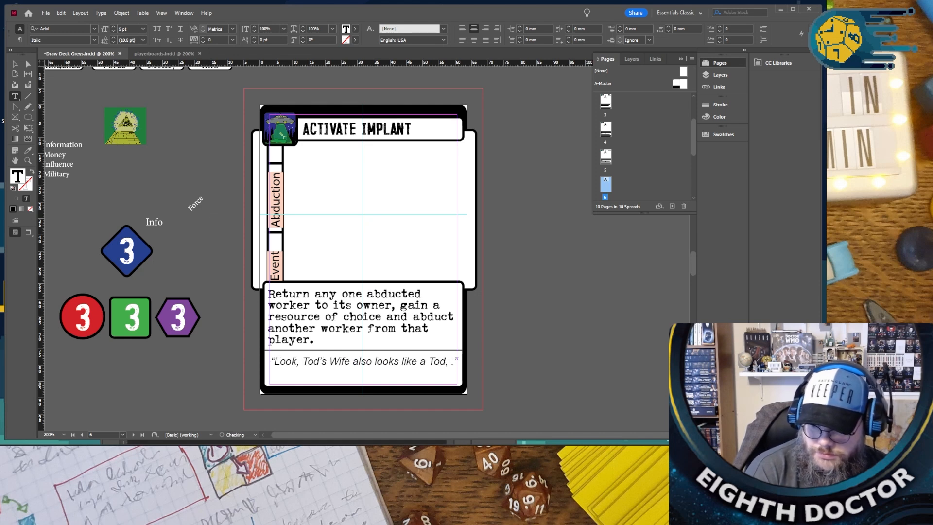
pyautogui.write('lets grav')
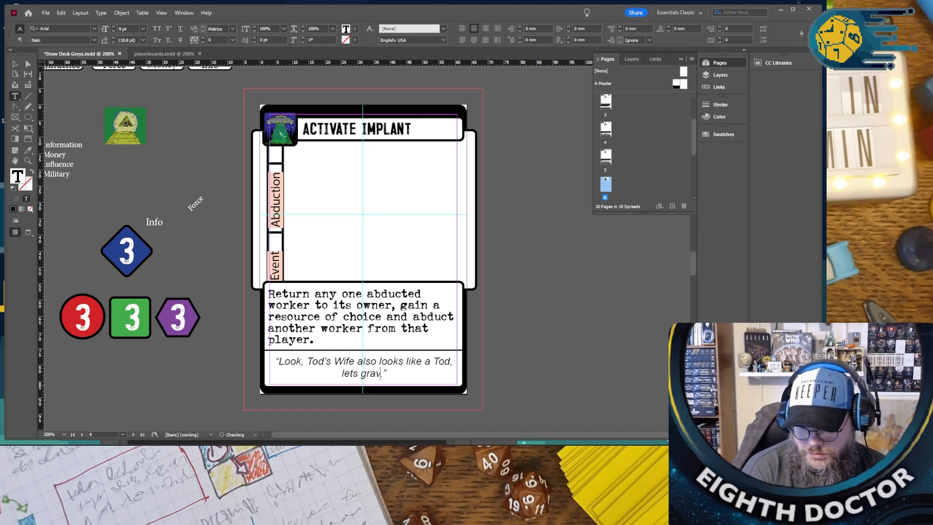
# - Extend the flavor quote with ", lets grab her as well" before its final period
pyautogui.press('BackSpace')
pyautogui.write('b her as w')
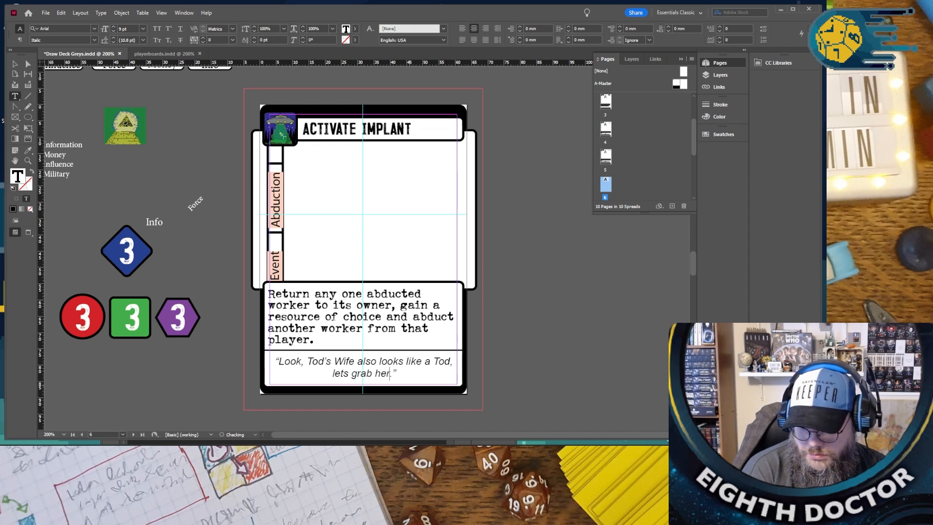
pyautogui.write('ell')
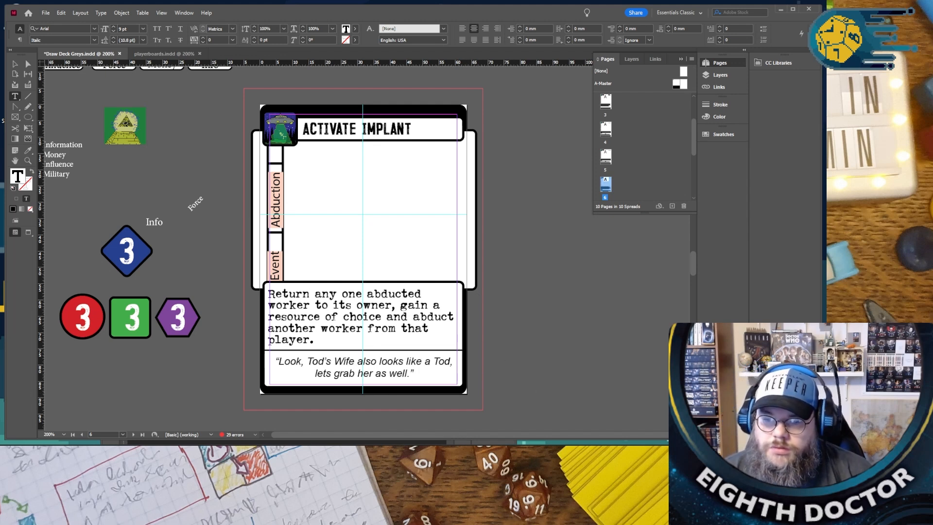
# - Leave text editing and compare the Activate Implant card with the neighbouring Run Tests, Truth Is Not Out There and Area 51 cards
pyautogui.click(15, 63)
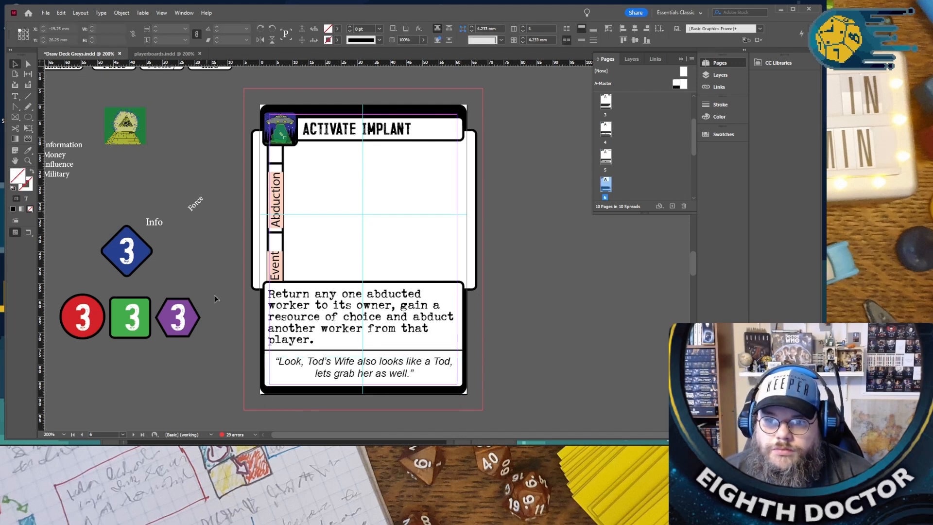
pyautogui.scroll(3, 214, 295)
pyautogui.scroll(9, 215, 318)
pyautogui.scroll(-9, 215, 317)
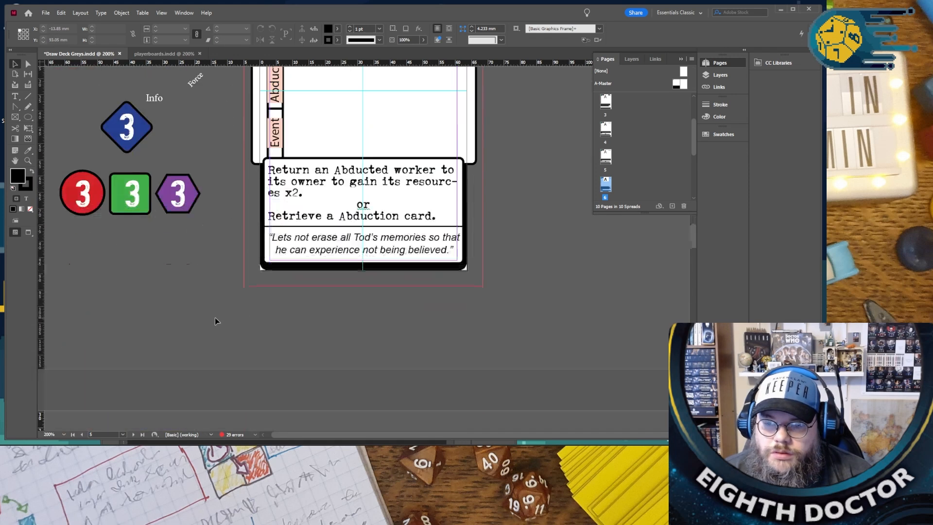
pyautogui.scroll(-4, 214, 321)
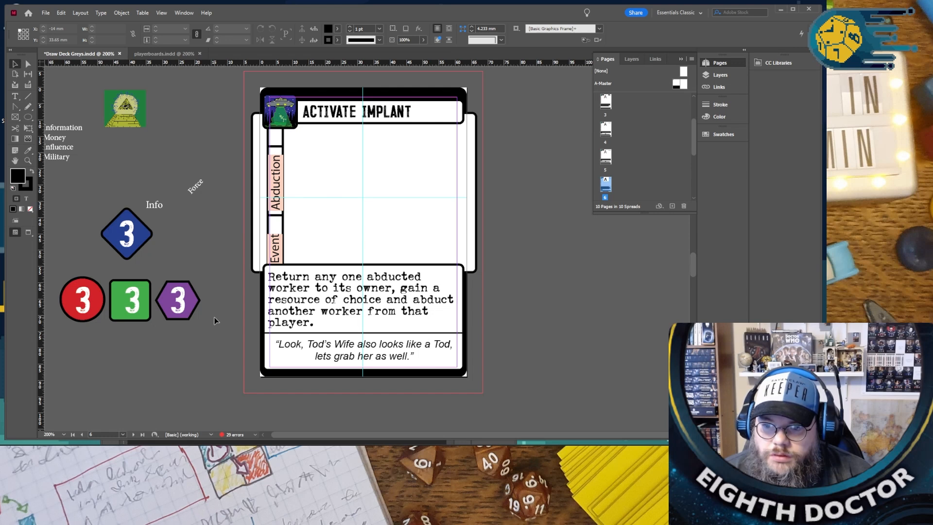
pyautogui.scroll(10, 215, 321)
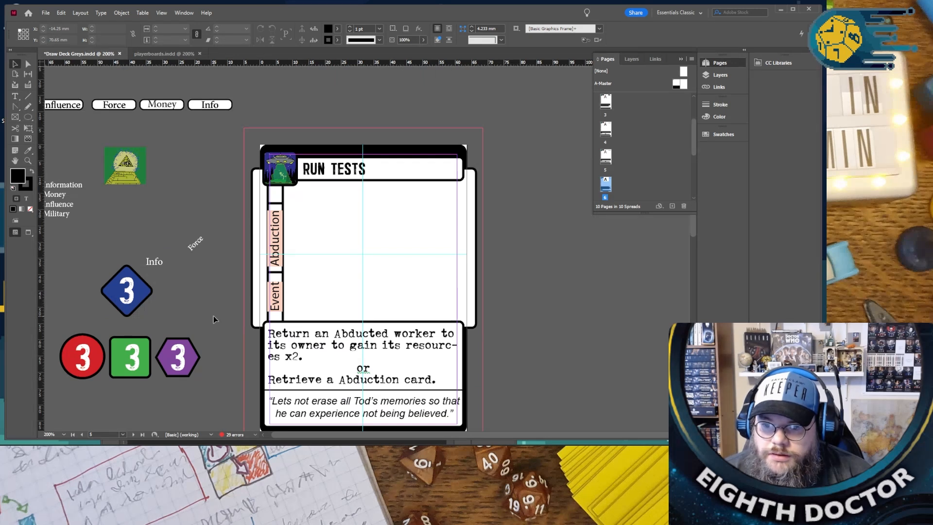
pyautogui.scroll(-10, 214, 316)
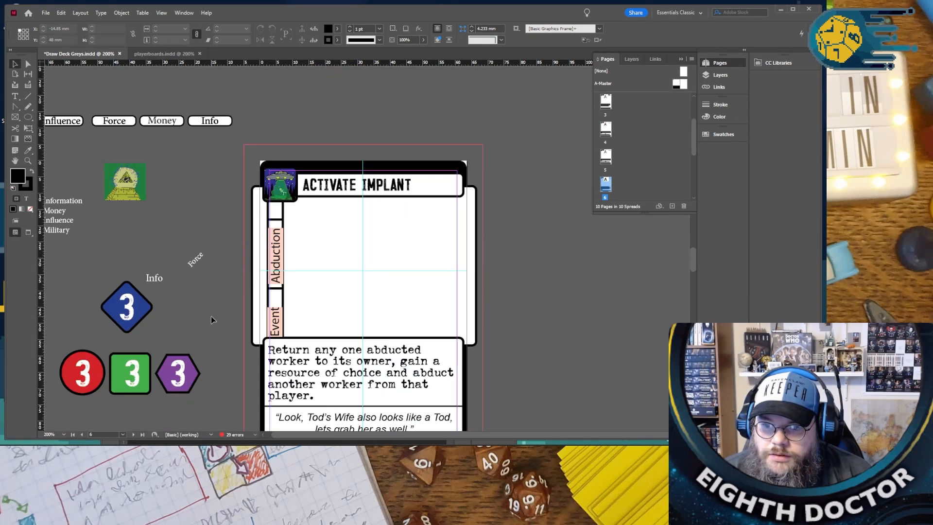
pyautogui.scroll(-10, 211, 317)
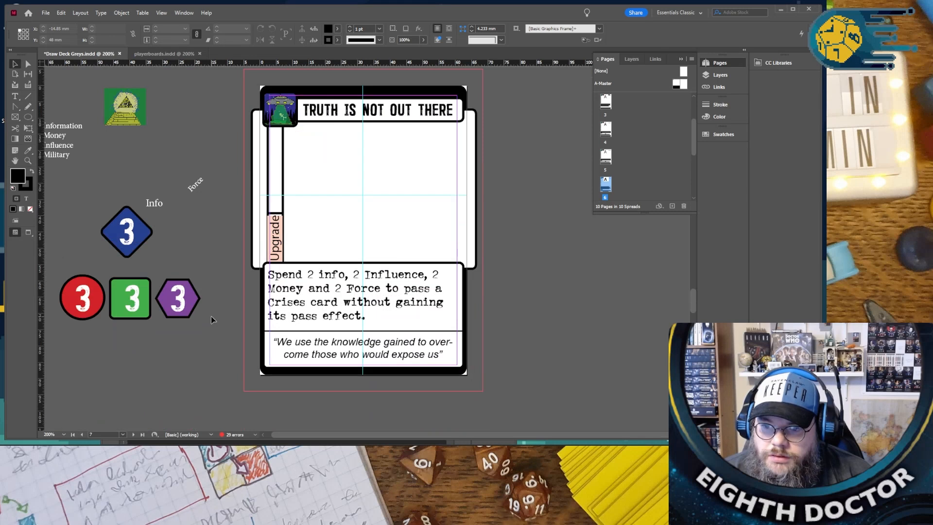
pyautogui.scroll(-20, 211, 316)
pyautogui.scroll(-5, 211, 317)
pyautogui.scroll(12, 211, 316)
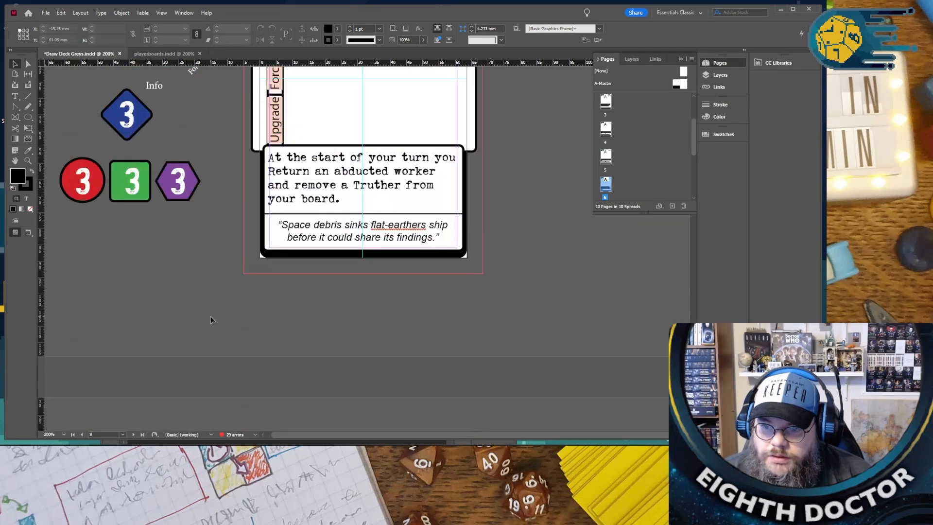
pyautogui.scroll(10, 211, 319)
pyautogui.scroll(10, 307, 318)
pyautogui.scroll(-3, 307, 322)
# - Replace the Activate Implant card's title with "GOTTA CATCH THEM ALL"
pyautogui.doubleClick(395, 127)
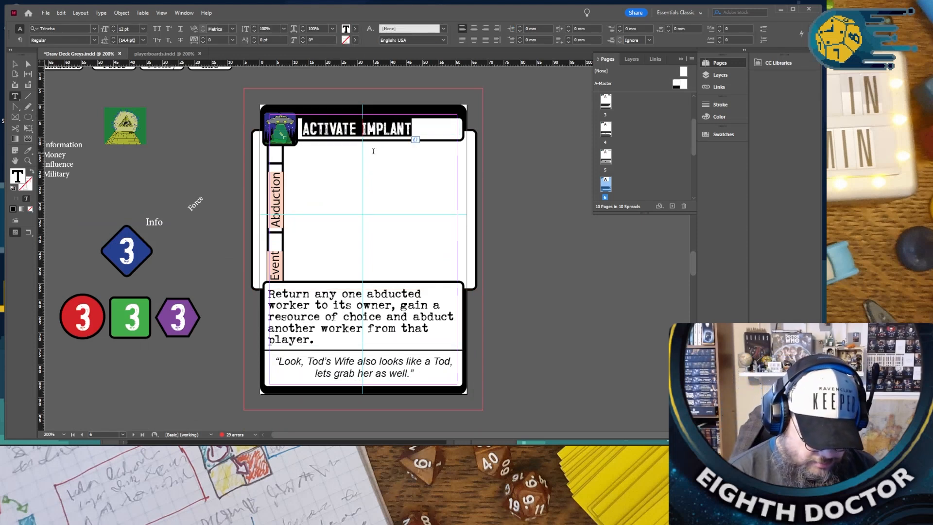
pyautogui.write('GOTTA C')
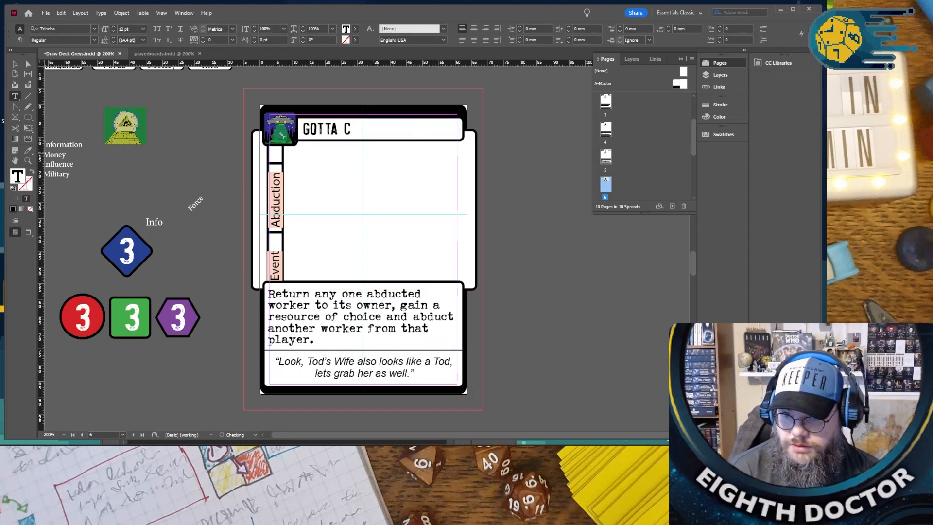
pyautogui.write('ATCH THEM ALL')
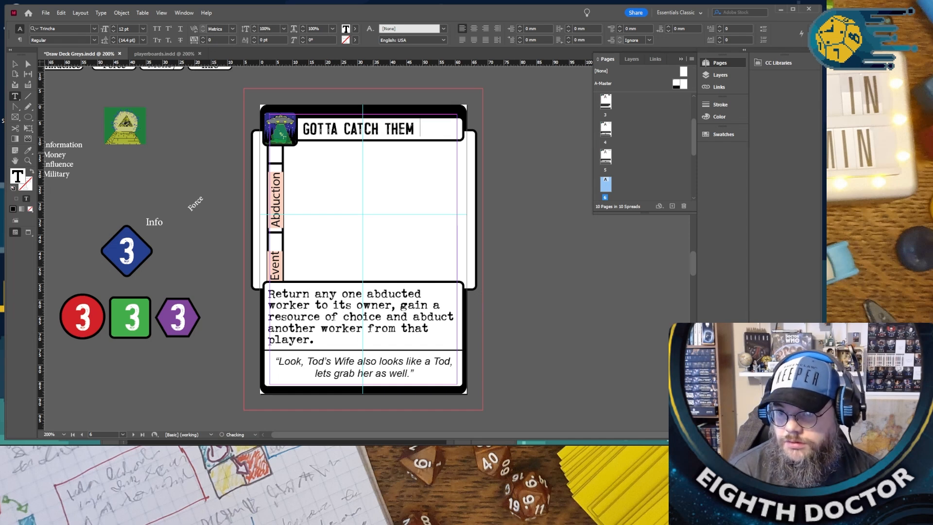
pyautogui.click(207, 214)
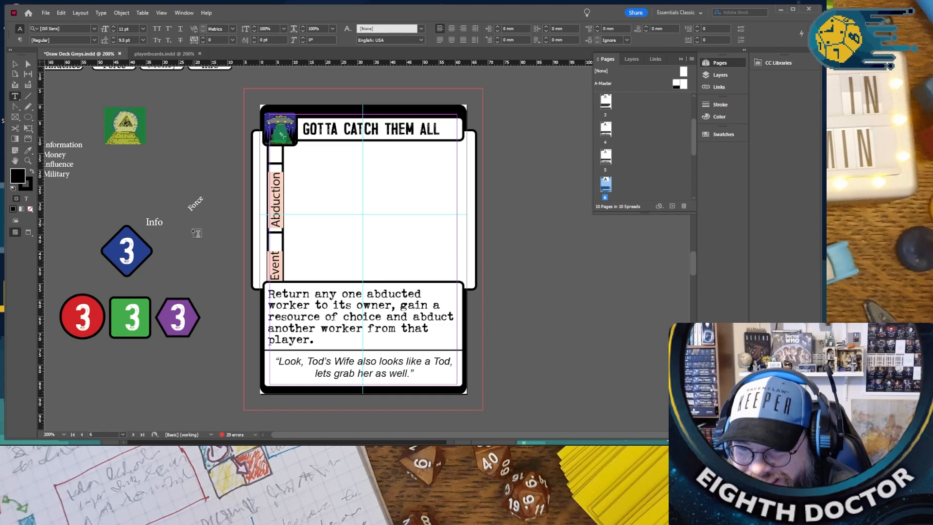
# - Replace the Area 51 flavor text with "Don't worry the Goverment is in on the case study and", keeping the quotation marks and final period
pyautogui.scroll(-5, 232, 325)
pyautogui.scroll(-5, 232, 325)
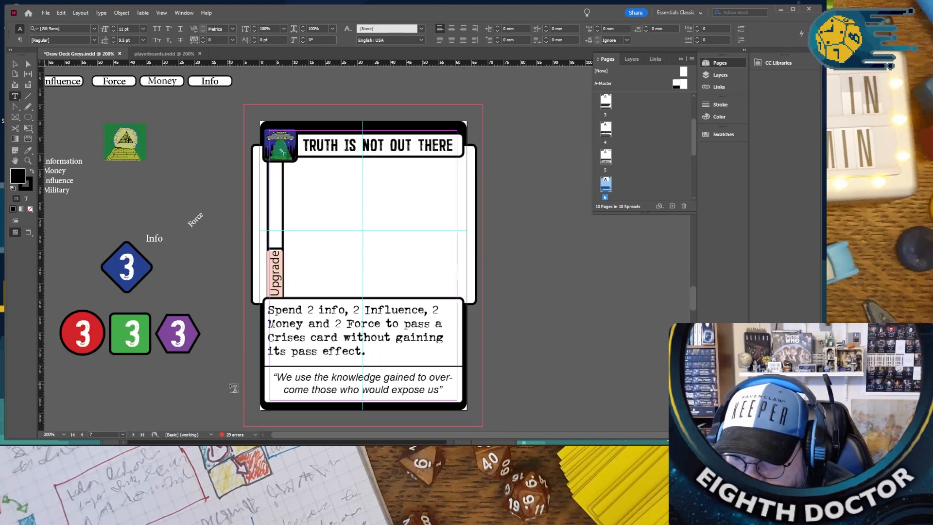
pyautogui.scroll(-20, 234, 388)
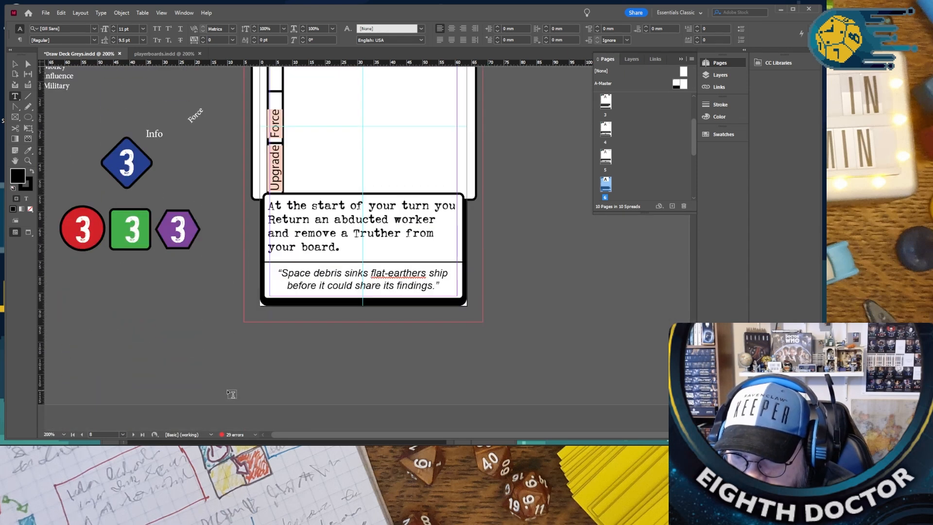
pyautogui.scroll(3, 263, 375)
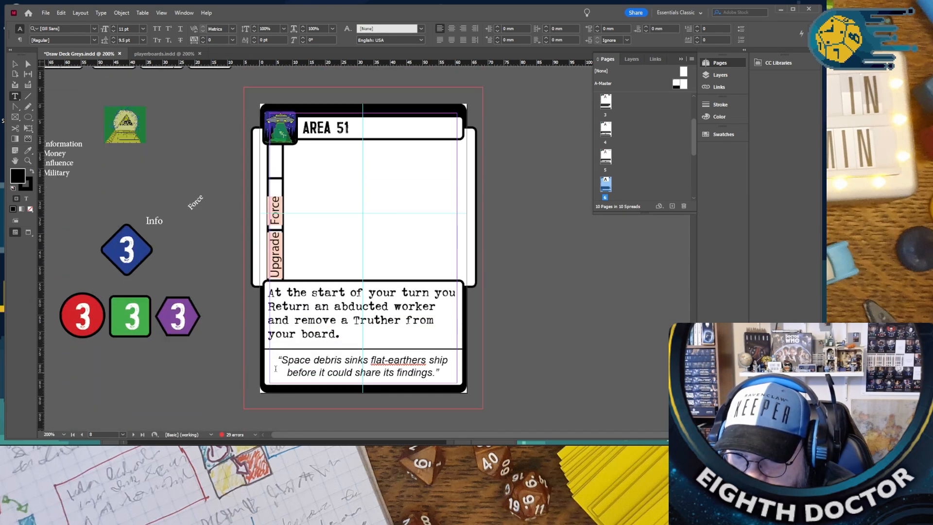
pyautogui.moveTo(282, 361); pyautogui.dragTo(434, 373)
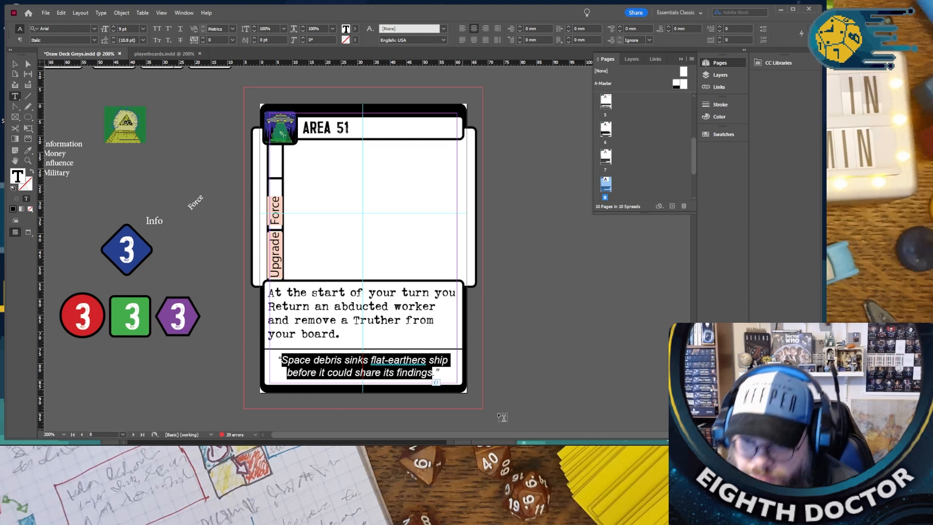
pyautogui.write('Don’t worry .”')
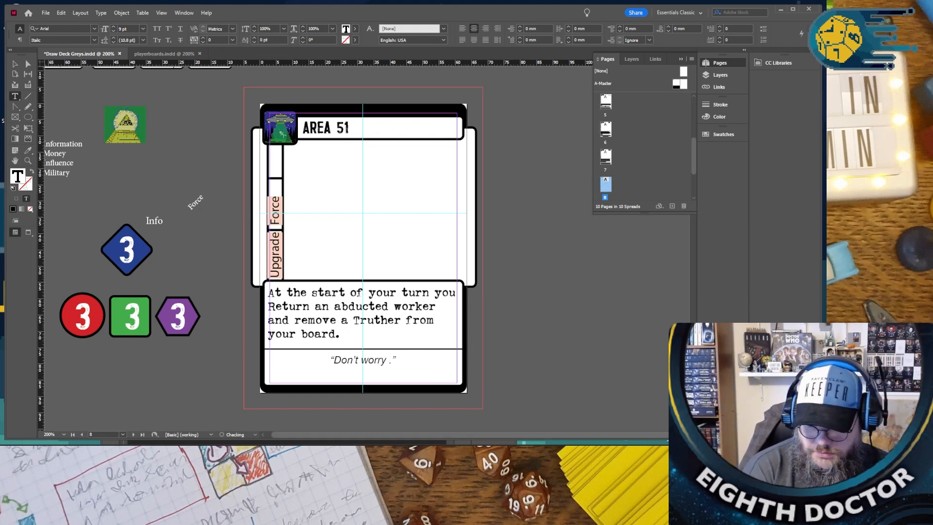
pyautogui.write("'t worry the Goverment is in ")
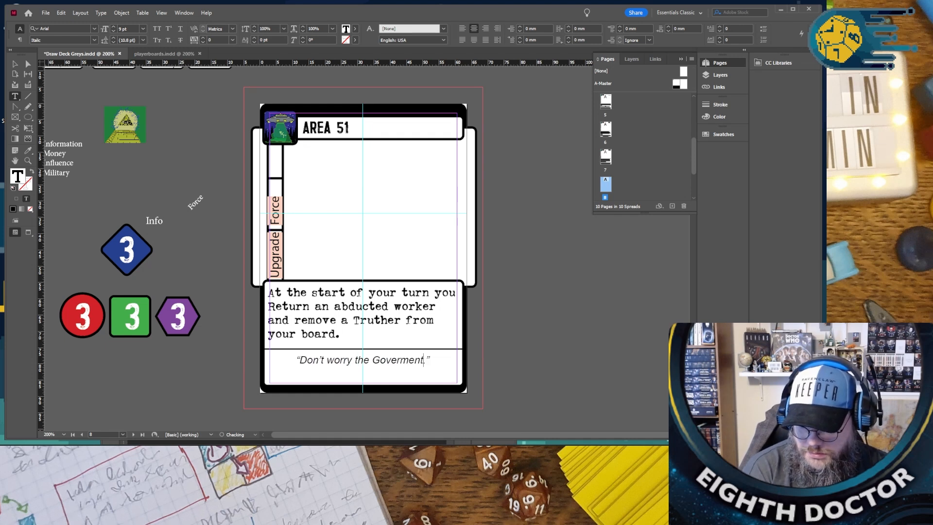
pyautogui.write('on the case')
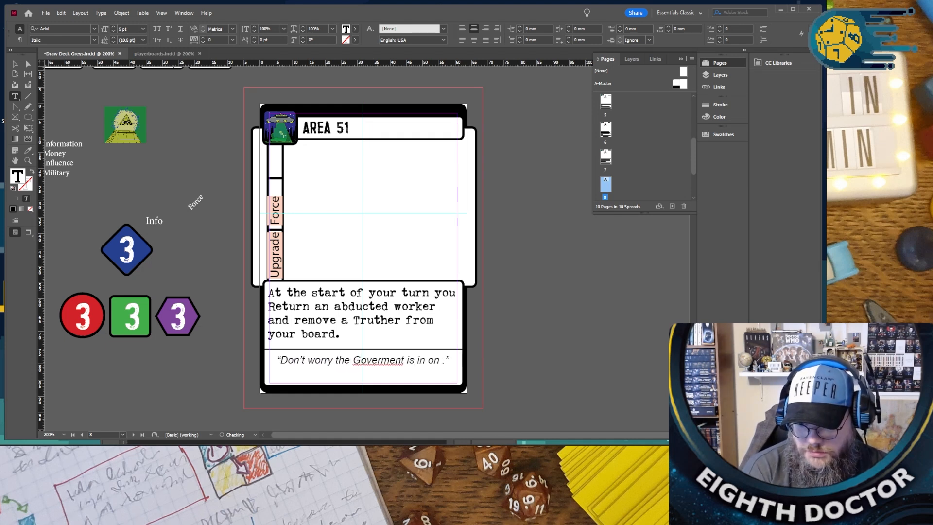
pyautogui.write(' study and ')
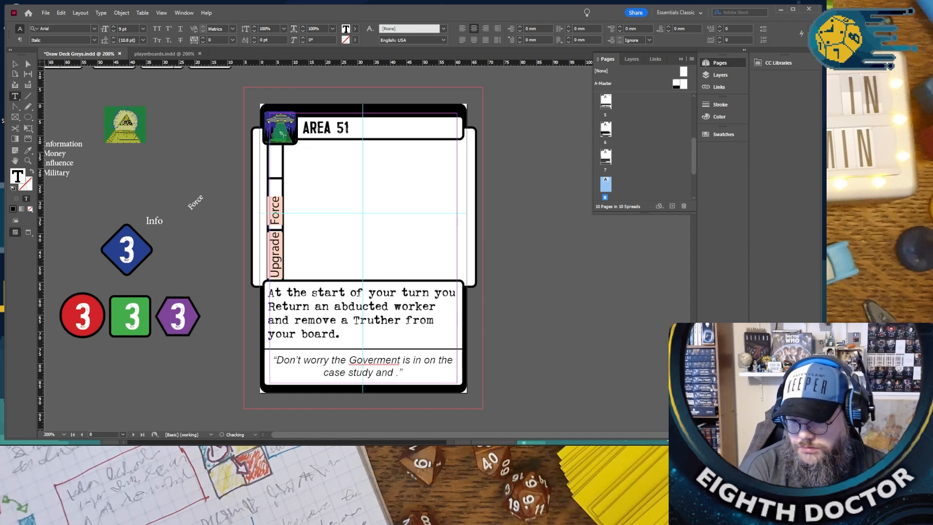
pyautogui.write('is helping in our research')
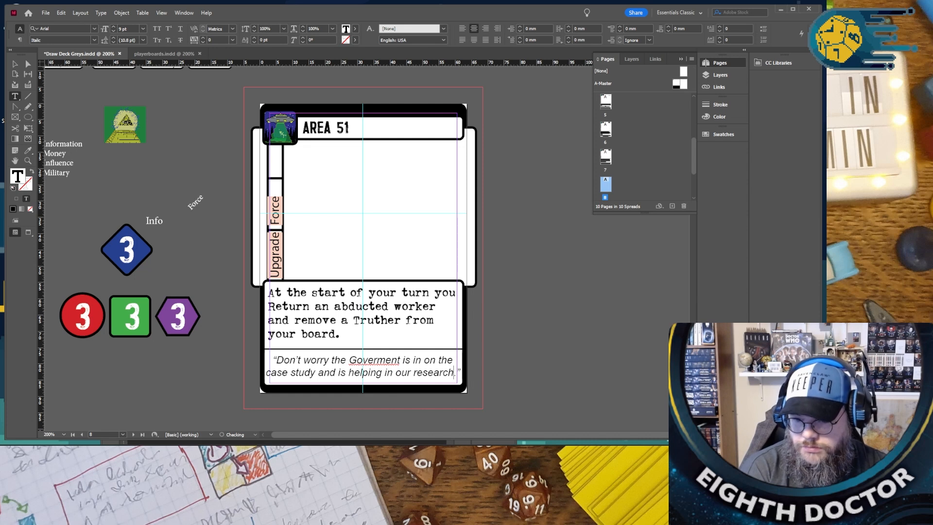
# - Complete the Area 51 flavor quote with "is helping in our research" and correct the misspelled word to "Government" using the spelling suggestion
pyautogui.rightClick(371, 359)
pyautogui.click(374, 365)
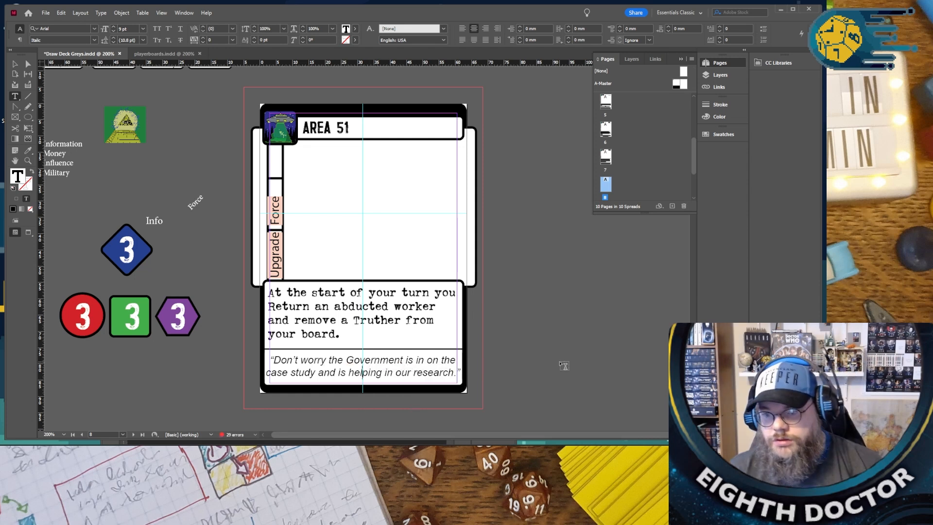
# - Review the rules and flavor texts of The Cows Are Just for Fun and Interspecies Case Study plot cards
pyautogui.scroll(-2, 557, 366)
pyautogui.scroll(3, 532, 359)
pyautogui.scroll(-9, 526, 358)
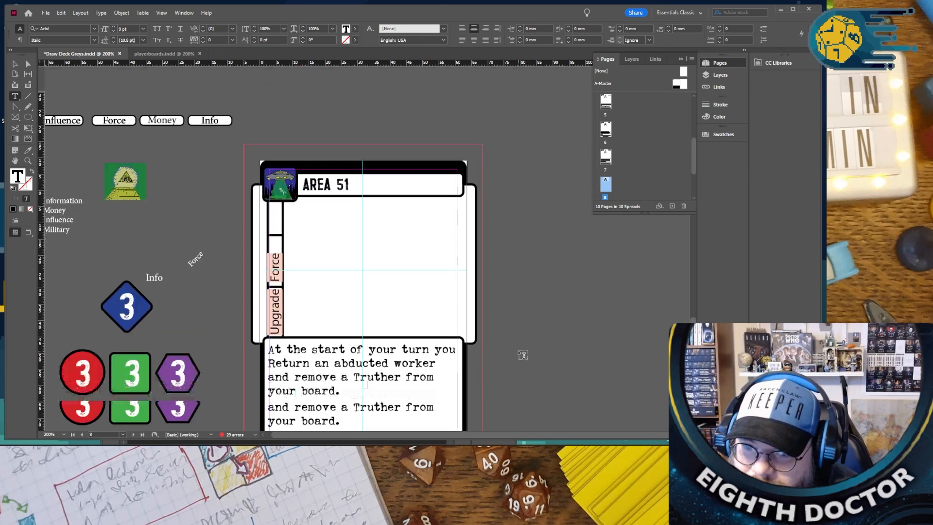
pyautogui.scroll(-8, 520, 348)
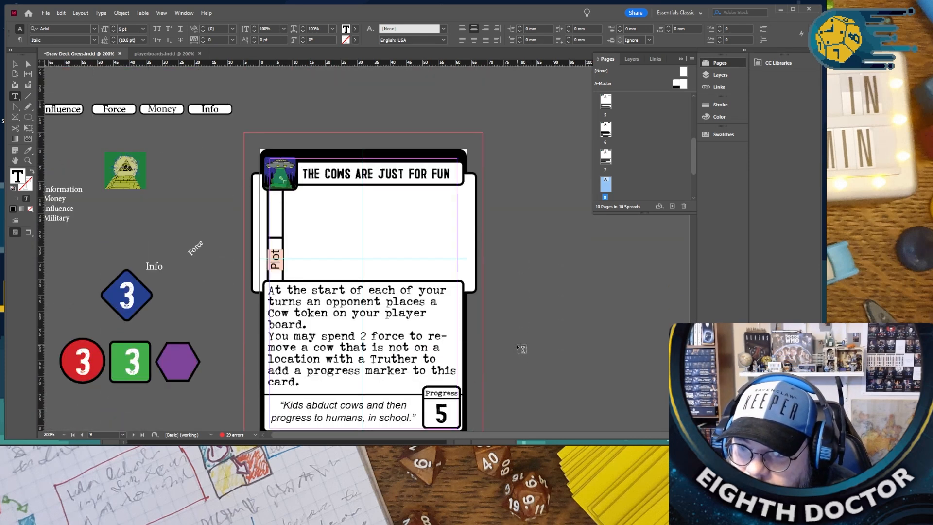
pyautogui.scroll(-9, 521, 349)
pyautogui.scroll(-13, 520, 349)
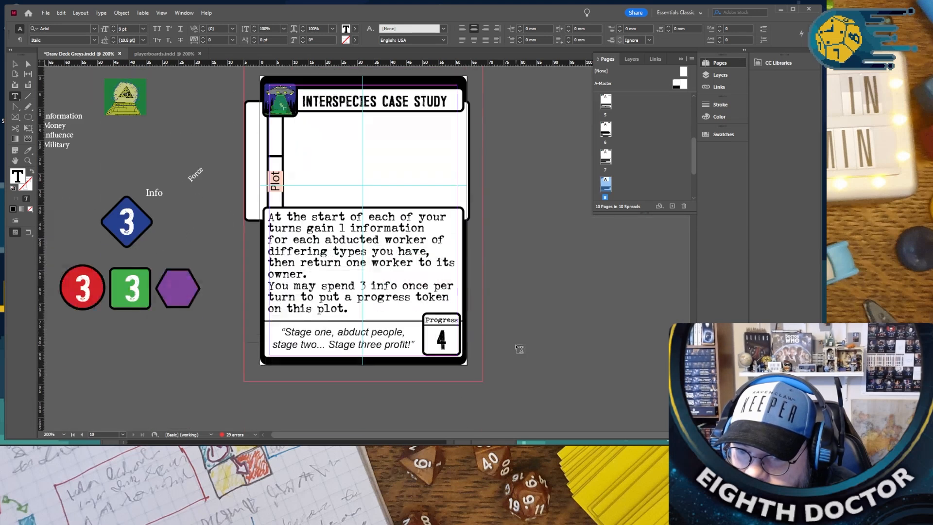
pyautogui.scroll(-2, 520, 349)
pyautogui.scroll(15, 517, 349)
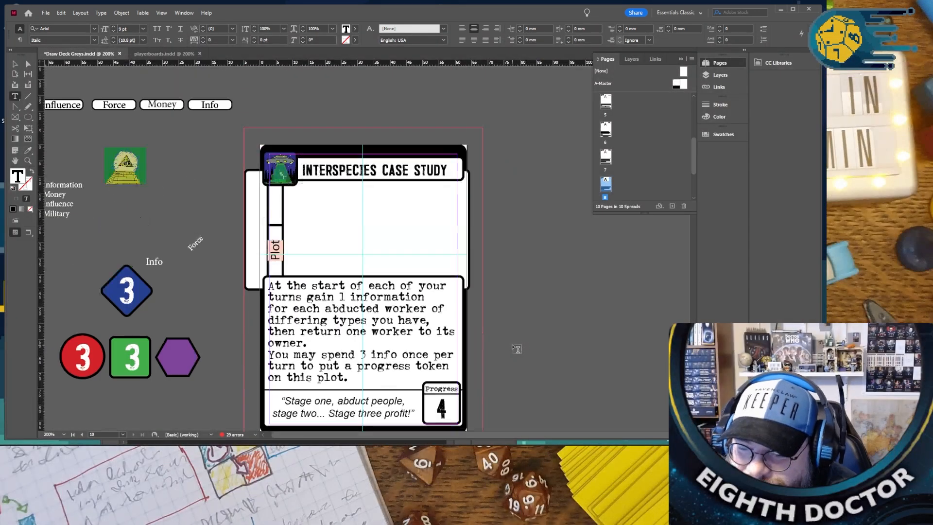
pyautogui.scroll(6, 516, 348)
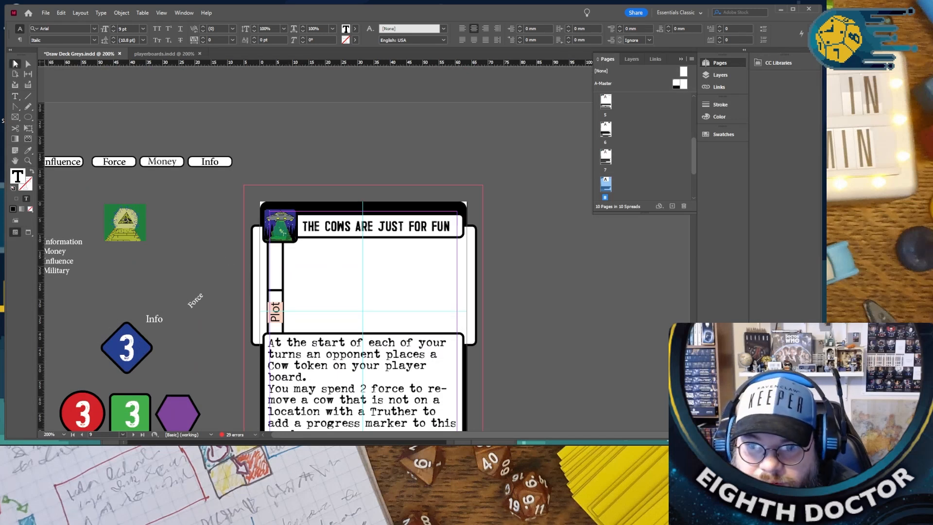
# - Leave text editing and review the earlier cards from The Cows Are Just for Fun back to Abduct Test Subject
pyautogui.click(14, 64)
pyautogui.click(584, 338)
pyautogui.scroll(3, 583, 339)
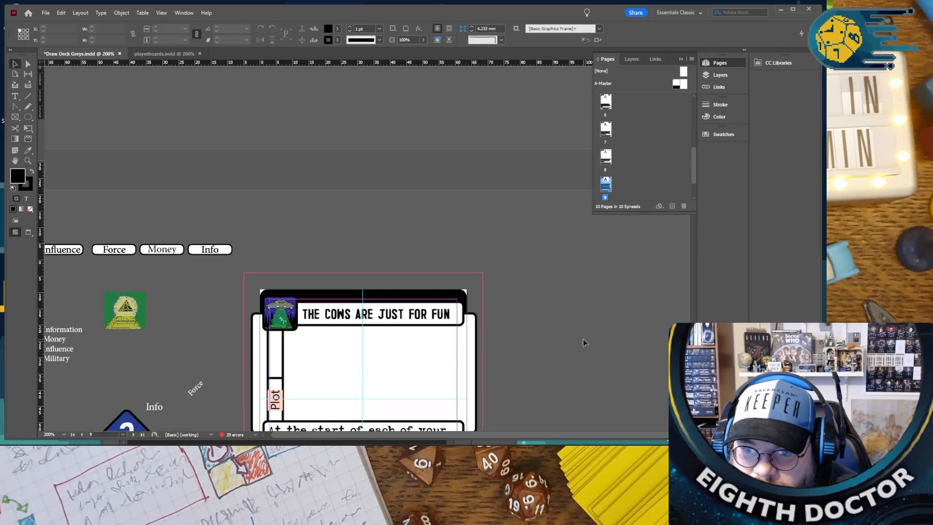
pyautogui.scroll(20, 583, 339)
pyautogui.scroll(20, 576, 339)
pyautogui.scroll(20, 575, 339)
pyautogui.scroll(-10, 573, 341)
pyautogui.scroll(-16, 567, 341)
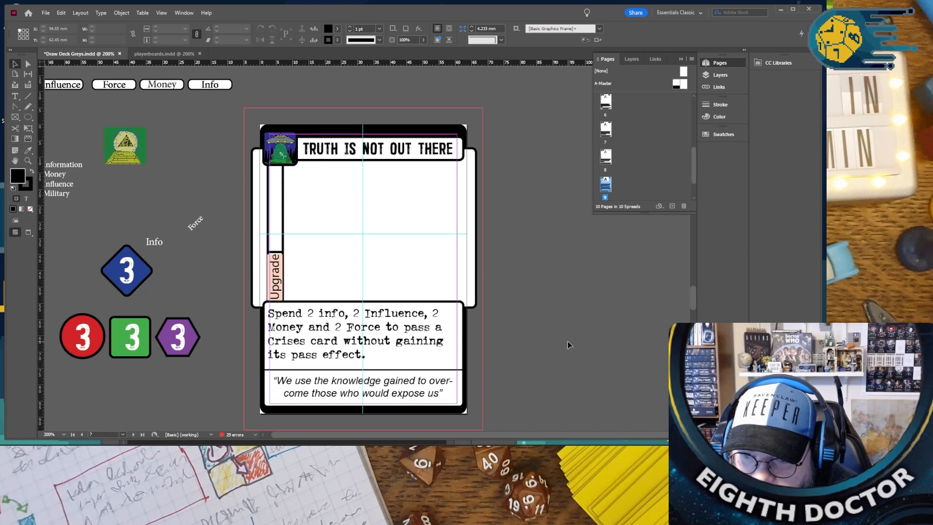
pyautogui.scroll(8, 567, 341)
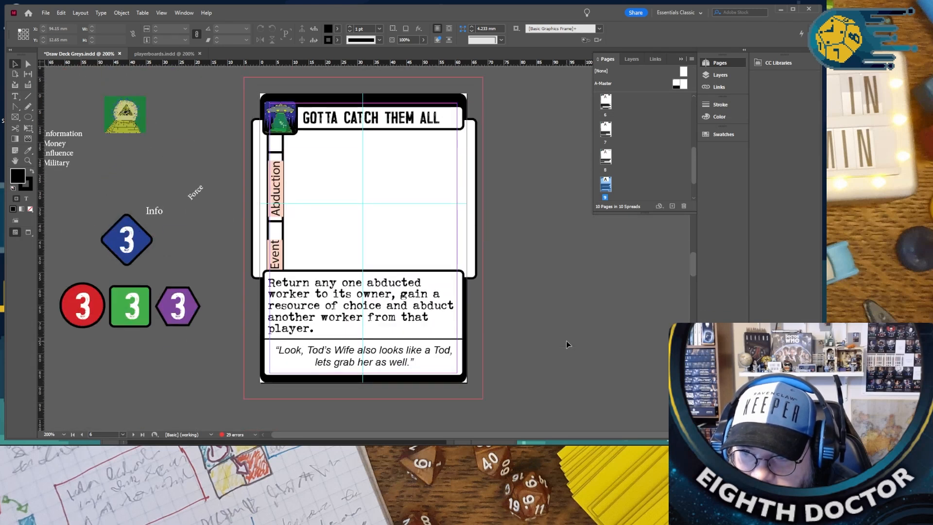
pyautogui.scroll(8, 566, 340)
pyautogui.scroll(1, 566, 338)
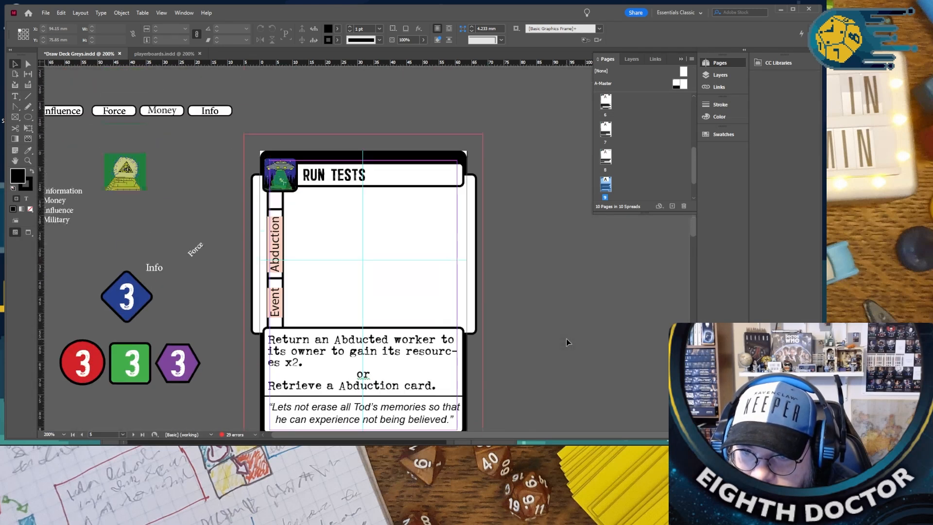
pyautogui.scroll(-1, 567, 338)
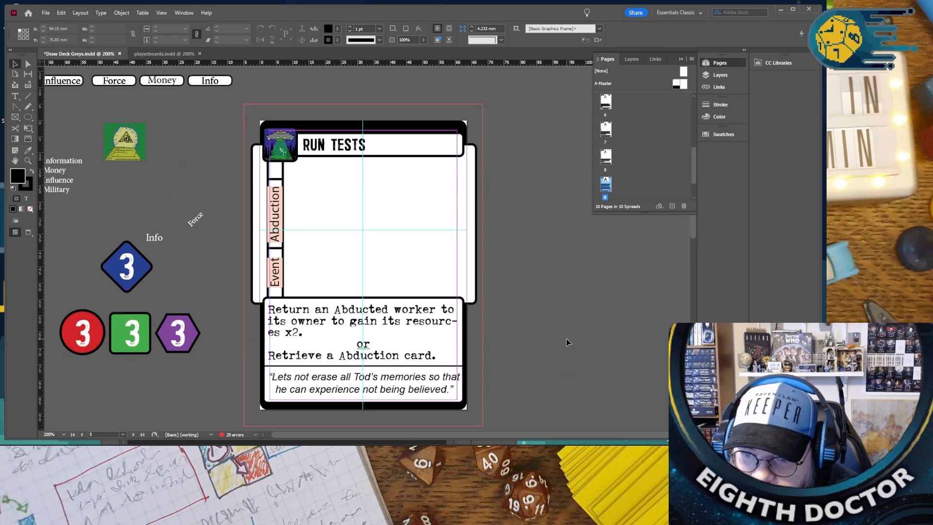
pyautogui.scroll(8, 566, 338)
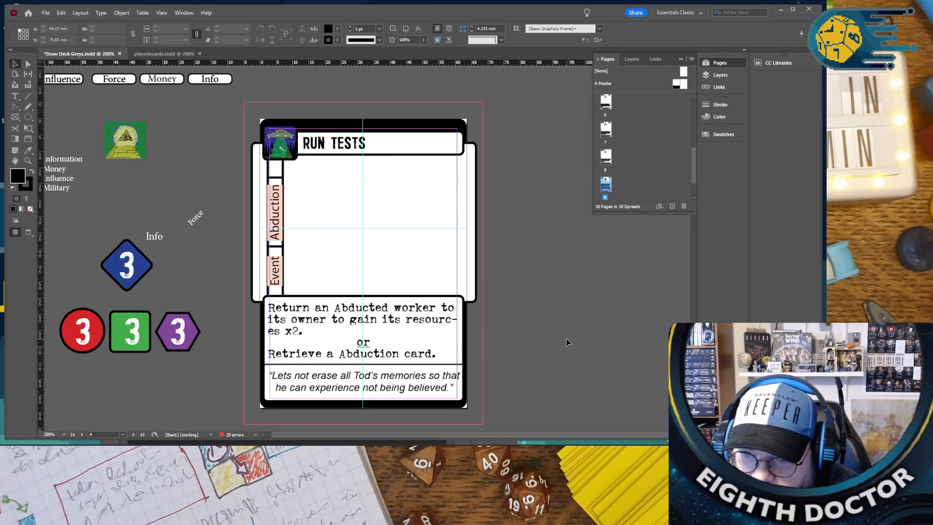
pyautogui.scroll(9, 566, 341)
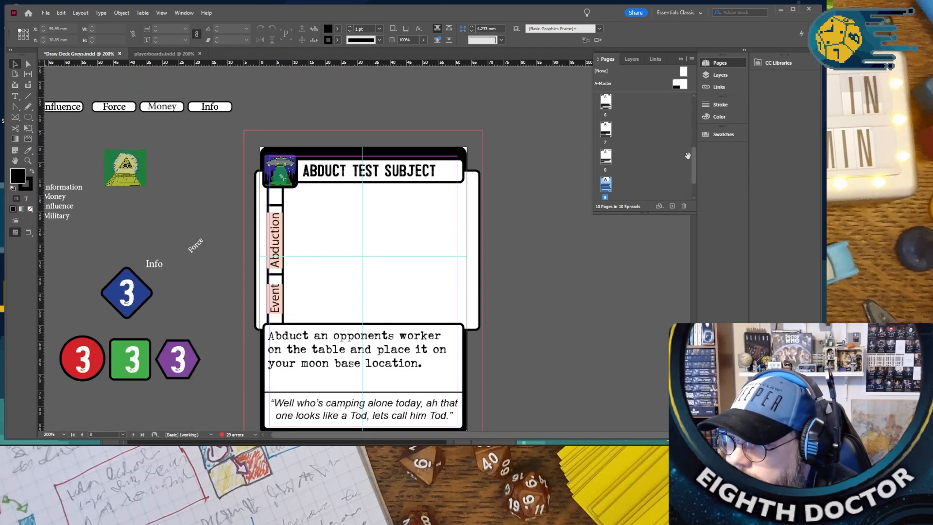
pyautogui.scroll(-1, 626, 287)
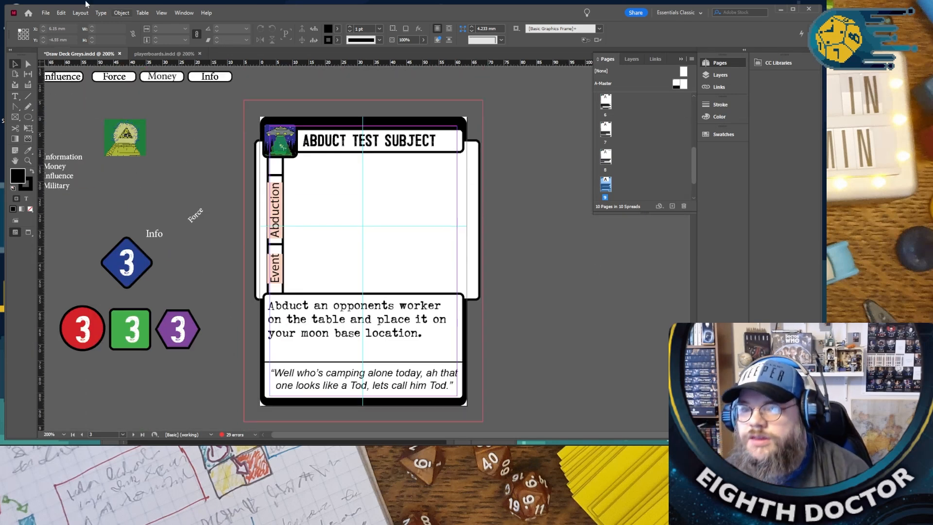
# - Save the Greys draw deck document
pyautogui.click(41, 14)
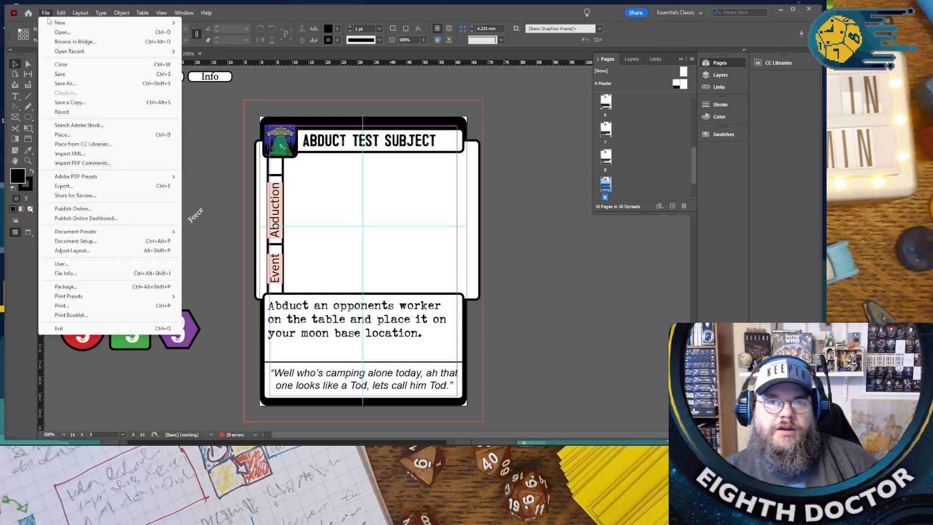
pyautogui.click(89, 76)
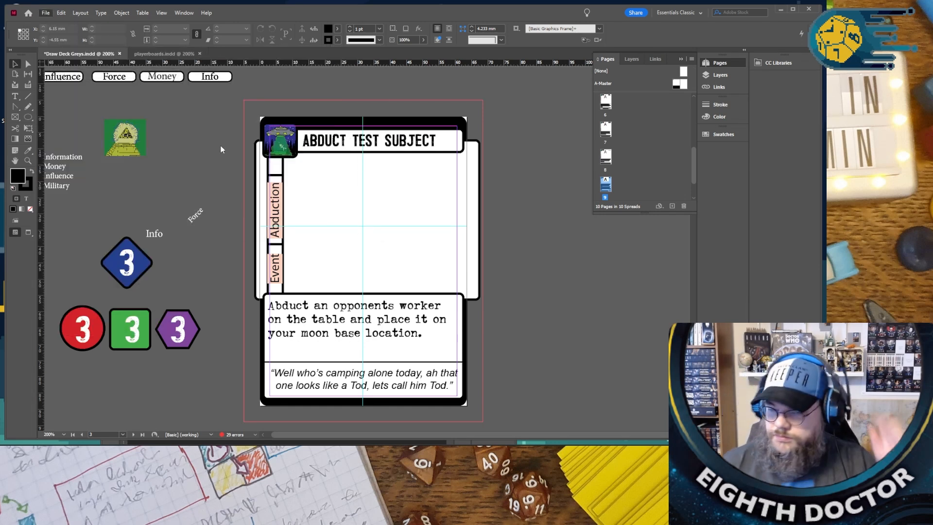
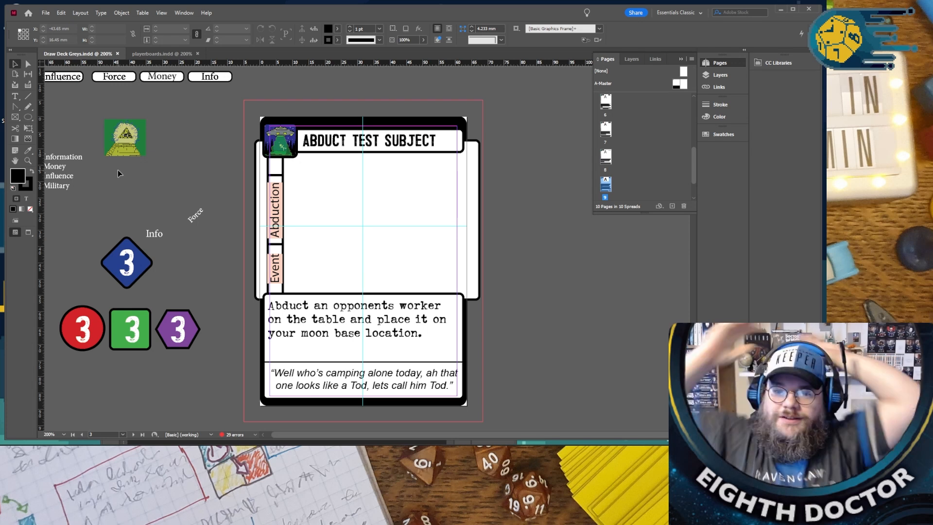
# - Select the pyramid artwork on the pasteboard and open Save As for the Greys draw deck document
pyautogui.click(108, 150)
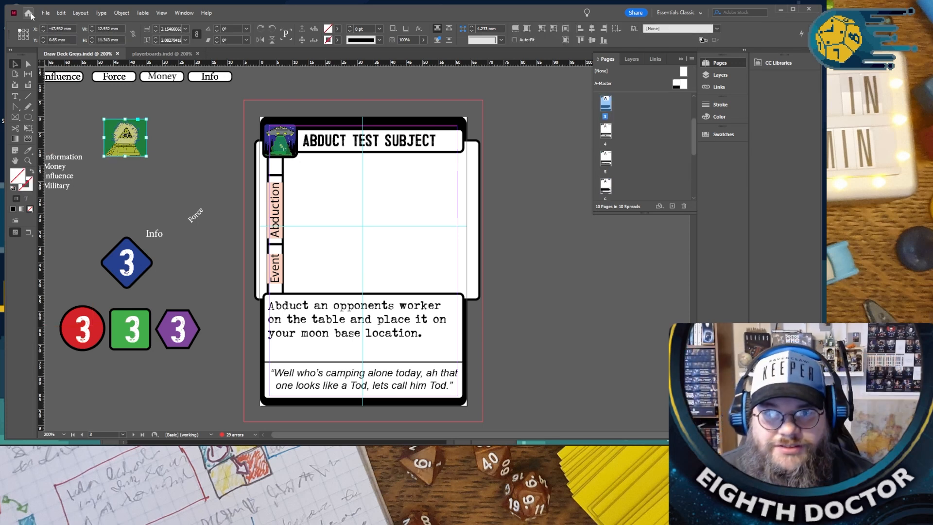
pyautogui.click(46, 13)
pyautogui.click(65, 82)
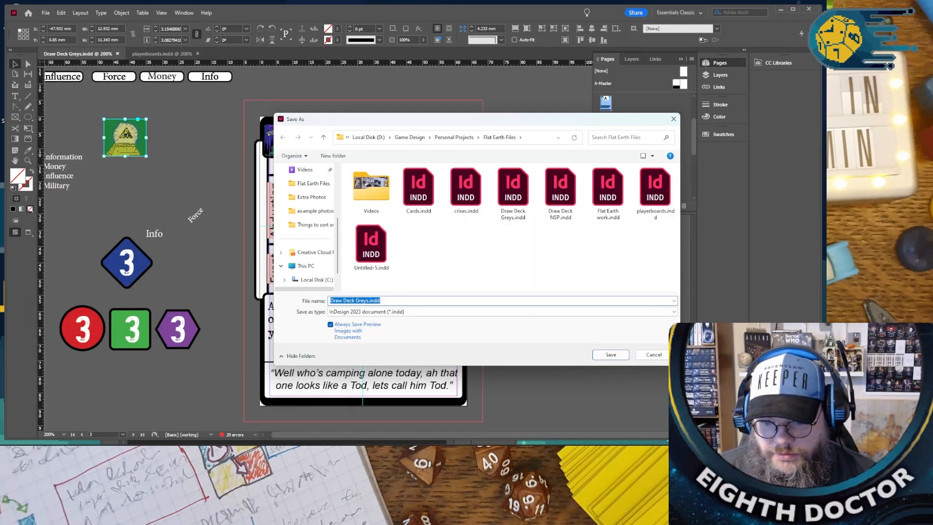
# - Switch to the Chrome browser and look up the spelling of illuminati on Google, using the suggestion "illuminating define"
pyautogui.click(187, 453)
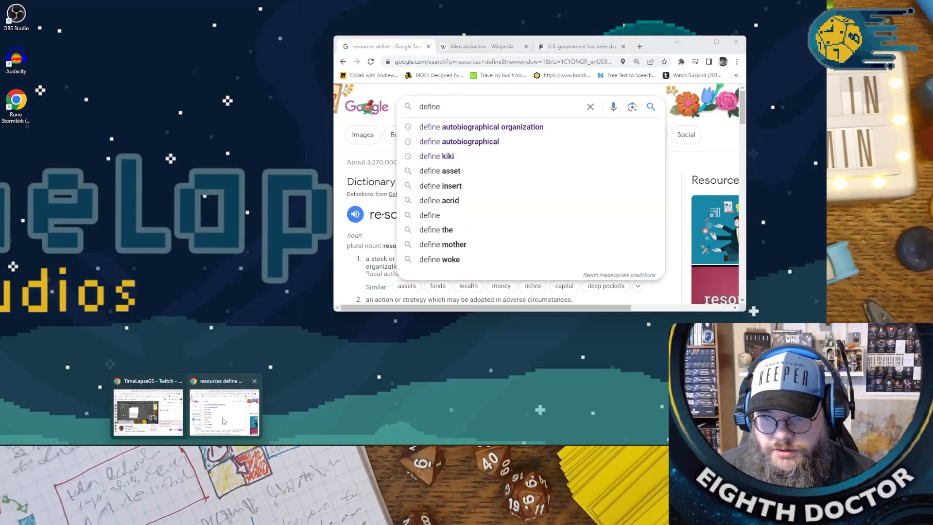
pyautogui.click(225, 409)
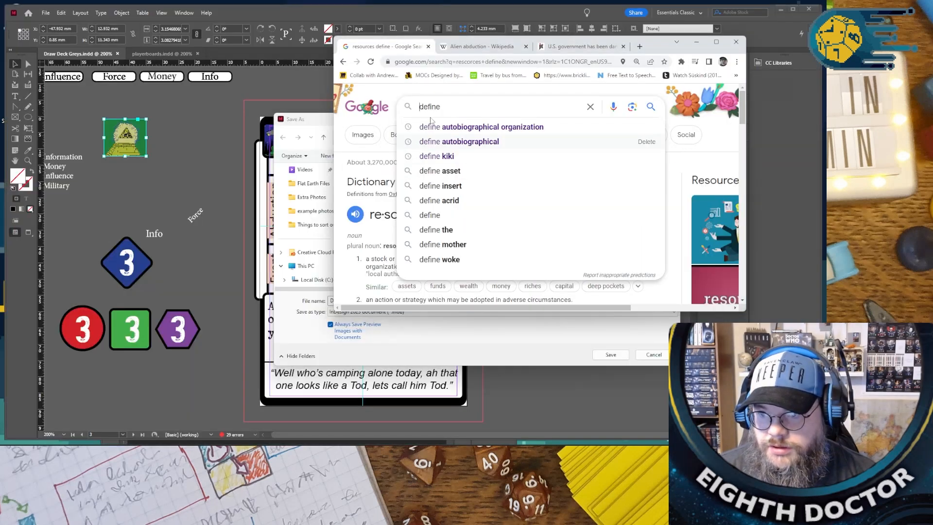
pyautogui.moveTo(448, 103); pyautogui.dragTo(325, 100)
pyautogui.write('i')
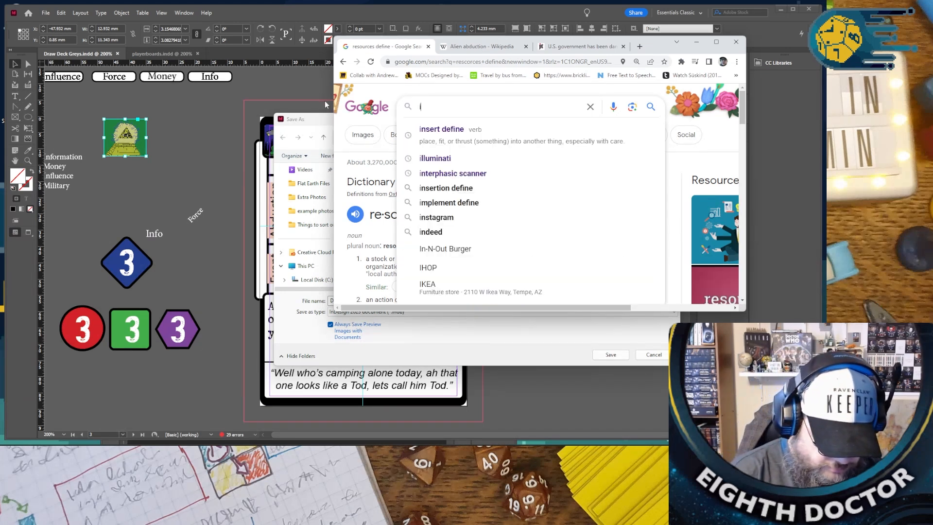
pyautogui.write('l')
pyautogui.write('minati')
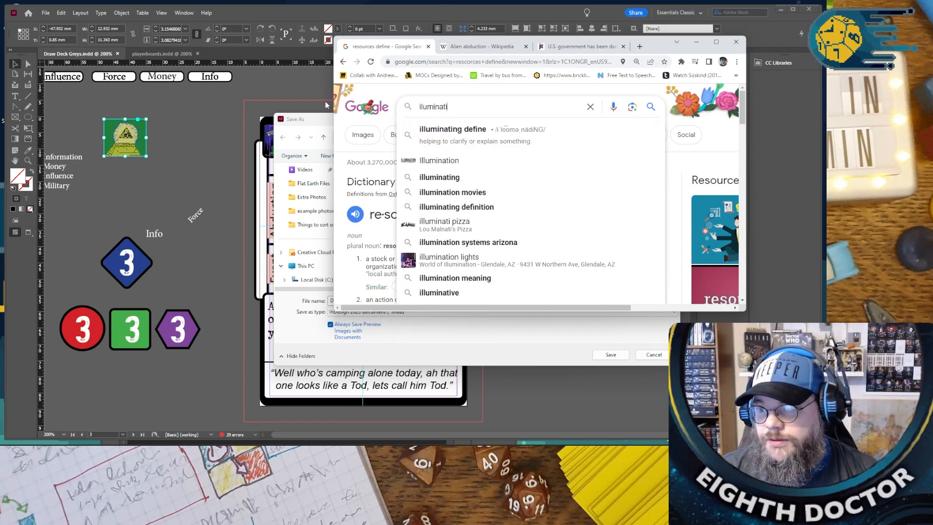
pyautogui.click(453, 129)
# - Correct the Google search to "illuminati define", read the dictionary entry, and remove the word illuminati from the query
pyautogui.click(459, 107)
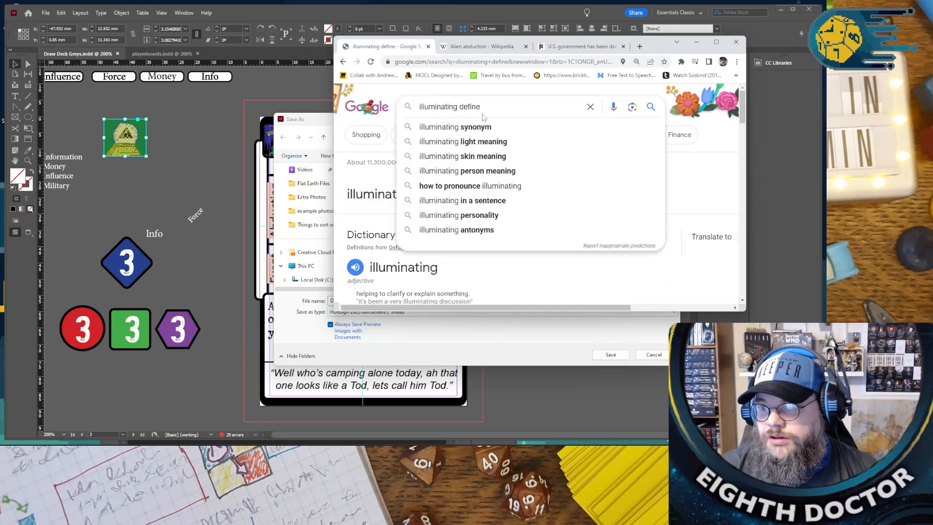
pyautogui.press('BackSpace')
pyautogui.press('BackSpace')
pyautogui.press('BackSpace')
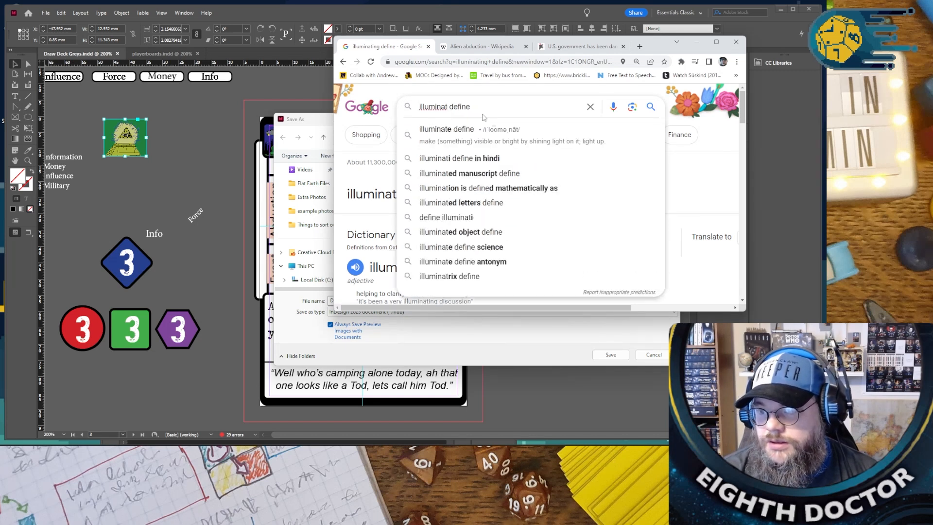
pyautogui.write('i')
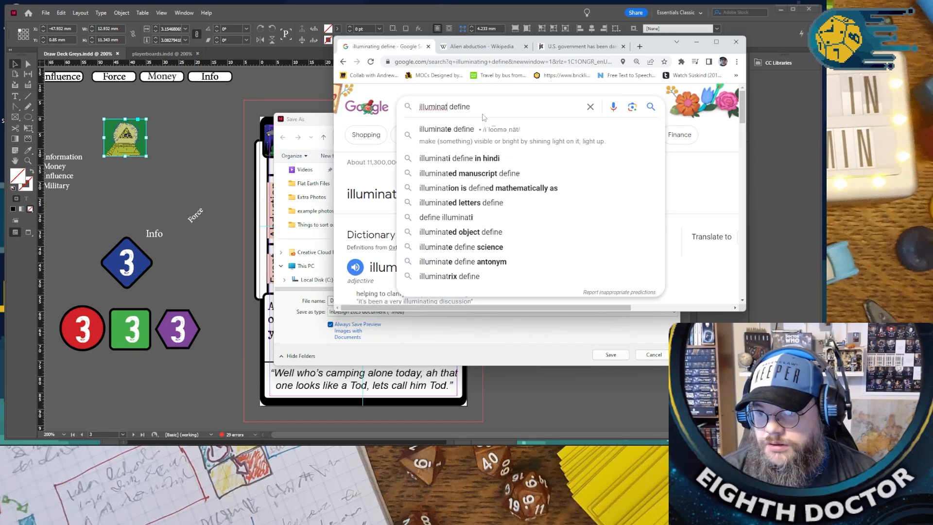
pyautogui.press('Return')
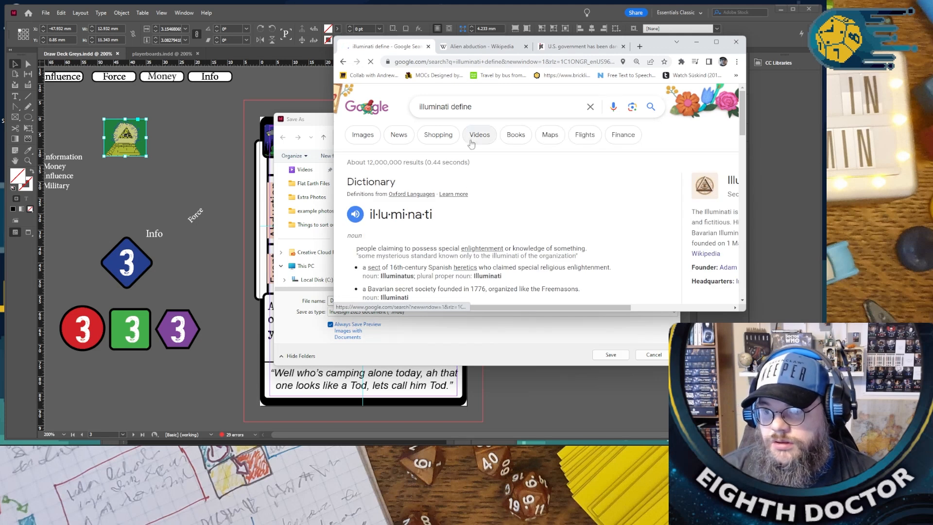
pyautogui.scroll(-3, 441, 219)
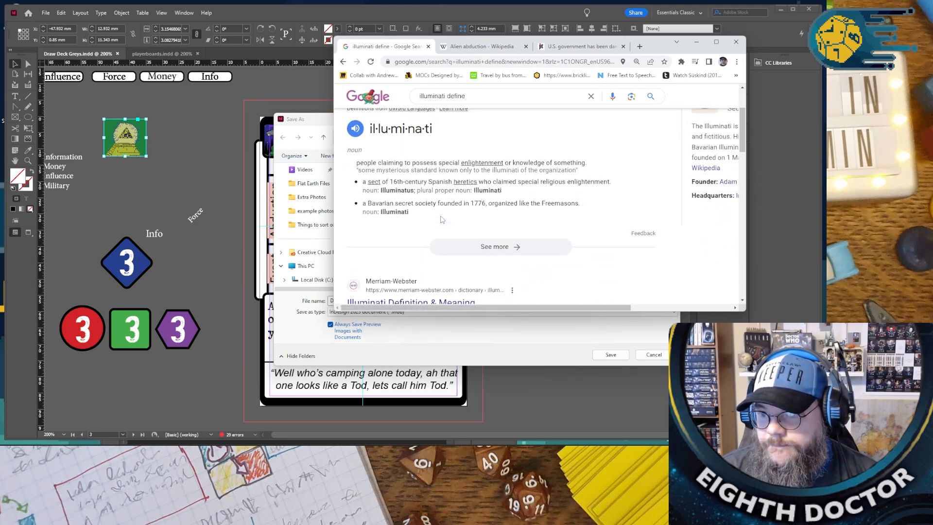
pyautogui.scroll(1, 440, 220)
pyautogui.scroll(1, 418, 233)
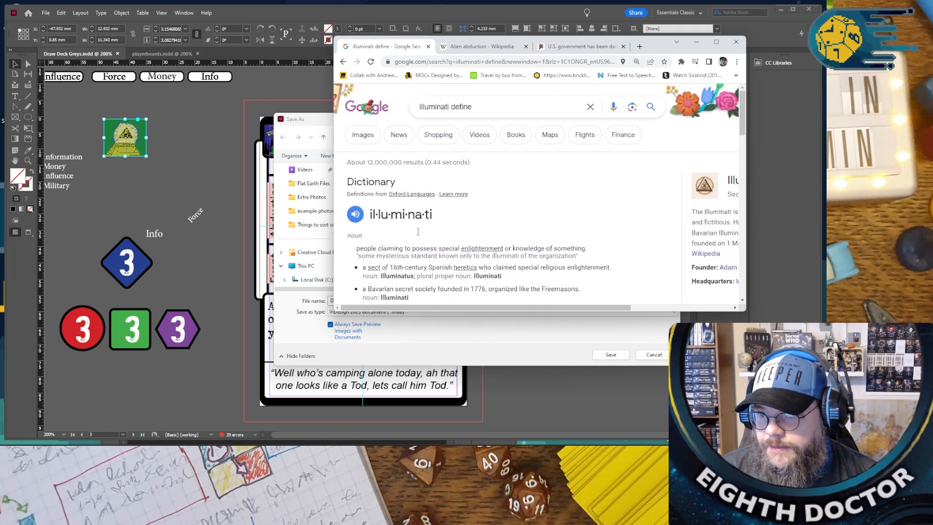
pyautogui.doubleClick(434, 105)
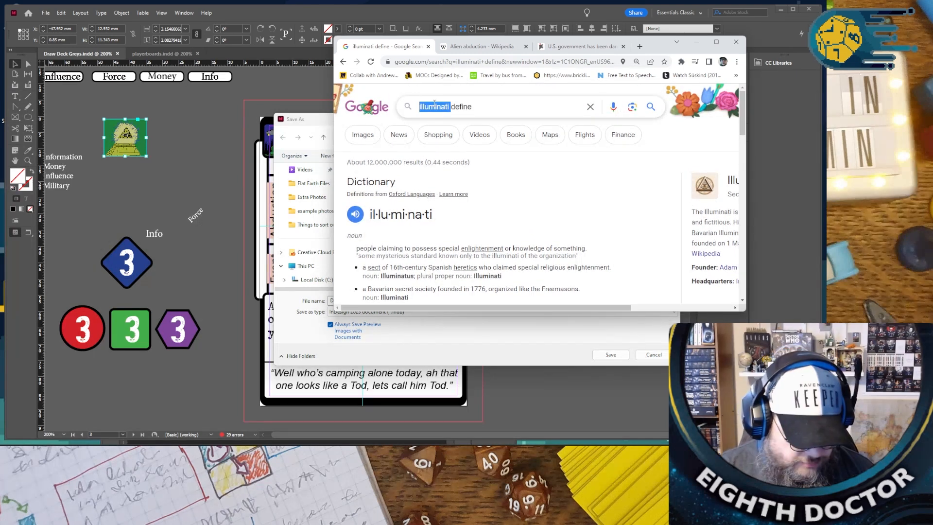
pyautogui.press('BackSpace')
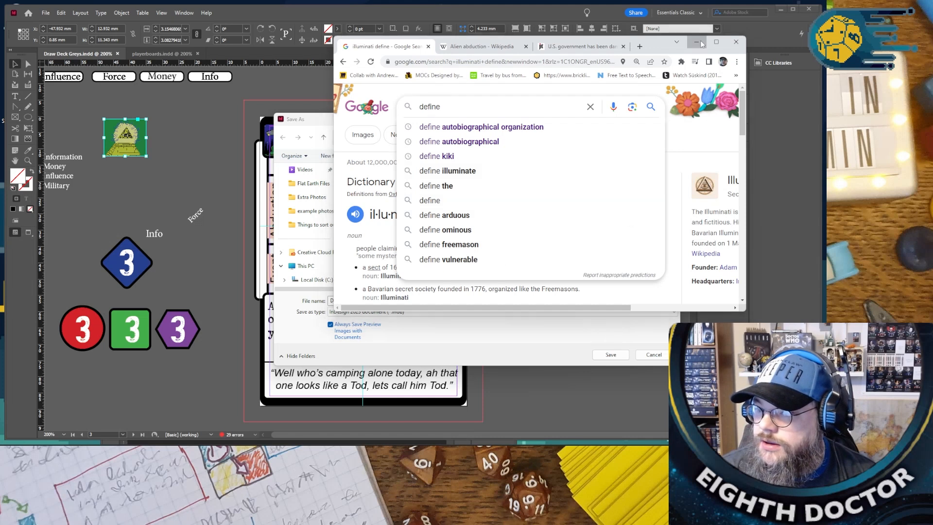
# - Return to InDesign and save the document as Draw Deck Greys.indd, replacing the existing file
pyautogui.click(697, 41)
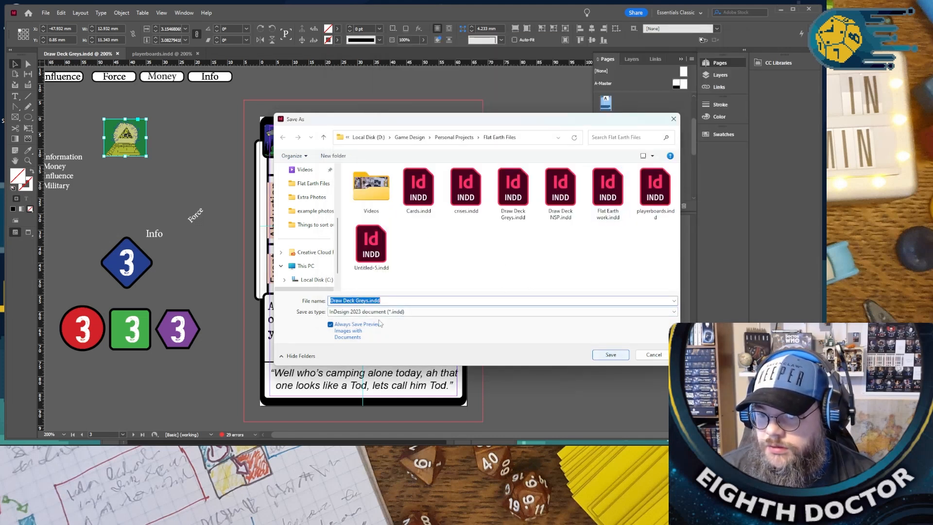
pyautogui.click(613, 354)
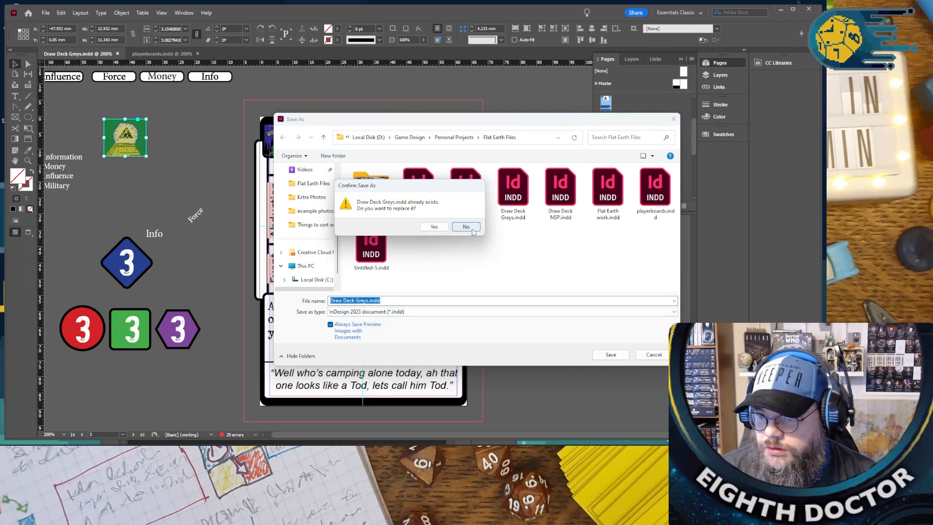
pyautogui.click(434, 226)
# - Save the document under the new name Draw Deck illuminati.indd in the Flat Earth Files folder
pyautogui.click(47, 14)
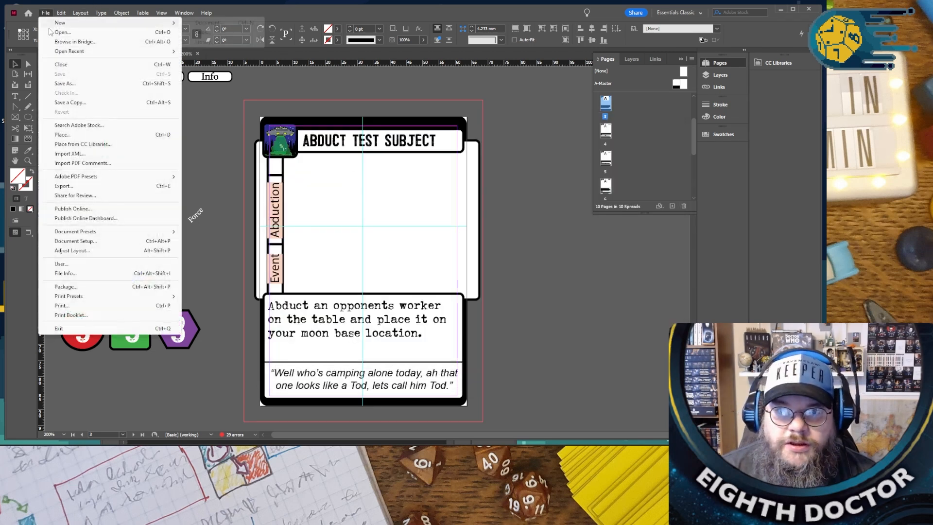
pyautogui.click(67, 84)
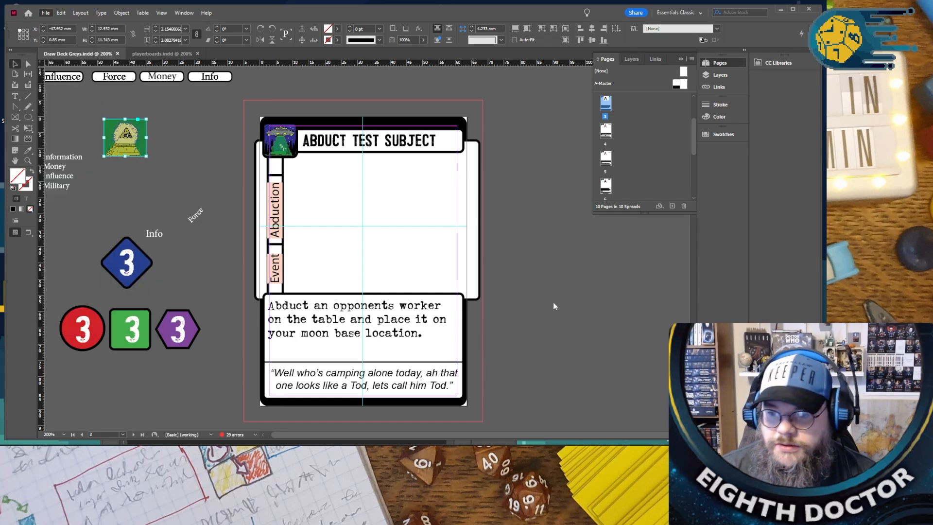
pyautogui.click(362, 300)
pyautogui.doubleClick(362, 300)
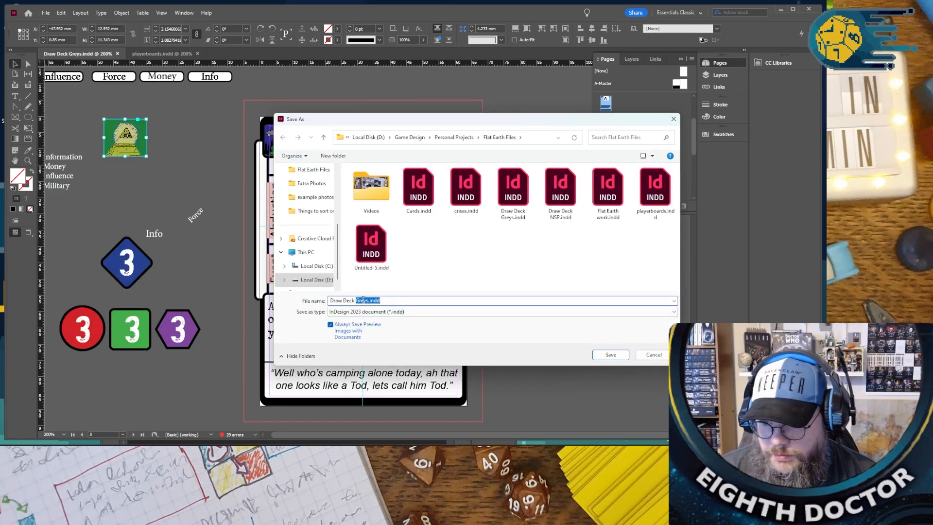
pyautogui.click(370, 301)
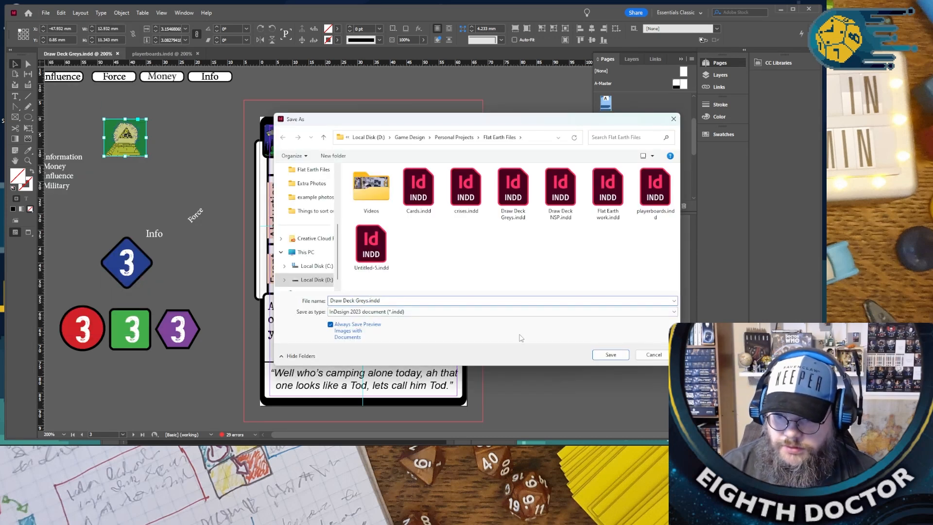
pyautogui.write('illuminati')
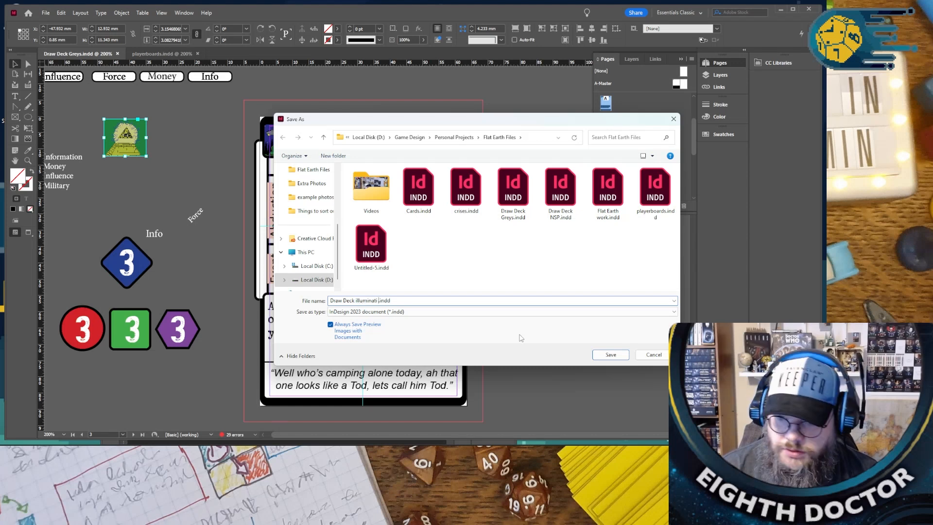
pyautogui.click(610, 354)
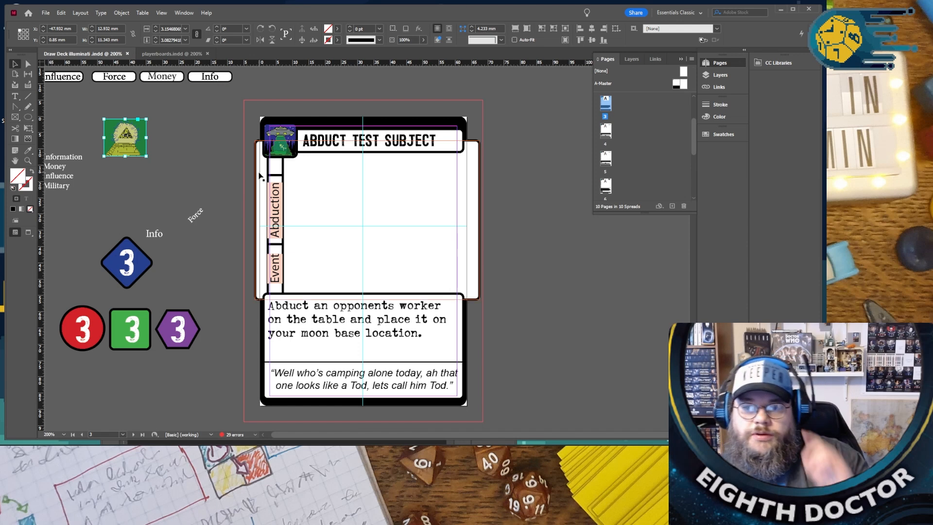
# - Copy the pyramid artwork and paste it into the card's icon frame on A-Master, replacing the alien image
pyautogui.scroll(6, 219, 162)
pyautogui.scroll(-3, 216, 162)
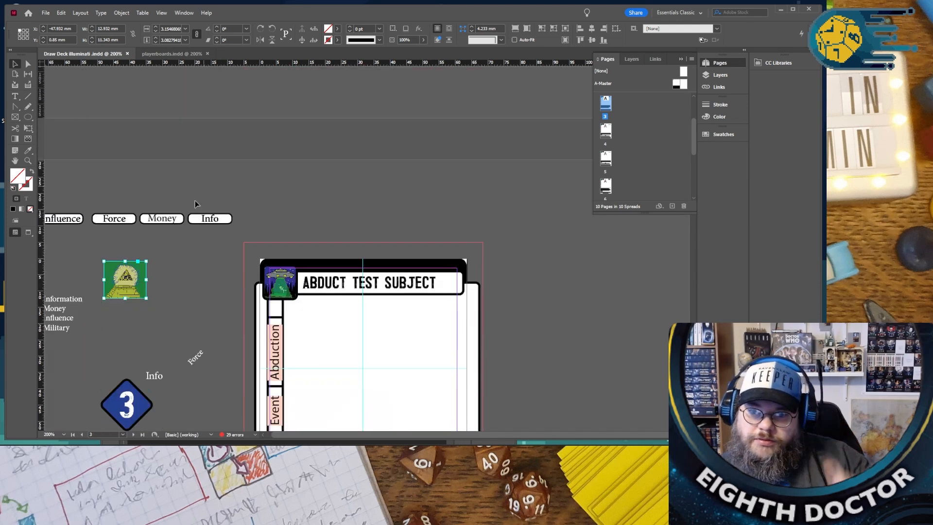
pyautogui.click(149, 259)
pyautogui.doubleClick(679, 84)
pyautogui.click(287, 204)
pyautogui.rightClick(288, 204)
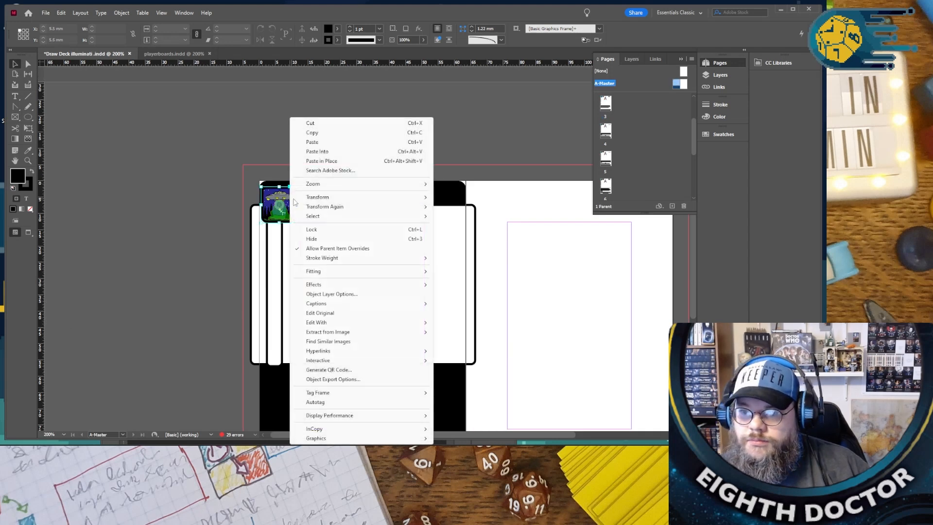
pyautogui.click(339, 152)
pyautogui.click(342, 141)
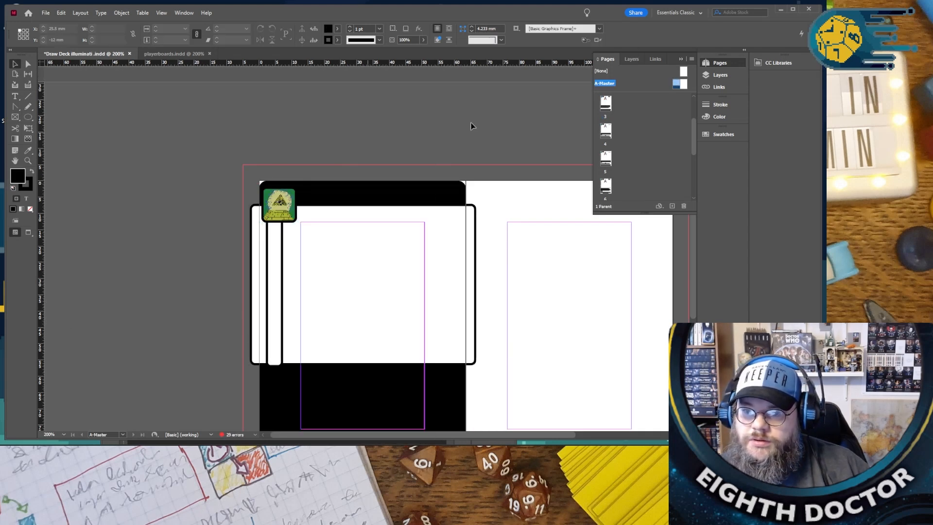
# - Go back to page 3 and check the header icon on the Abduct Test Subject card
pyautogui.click(604, 104)
pyautogui.doubleClick(603, 105)
pyautogui.scroll(-5, 451, 180)
pyautogui.scroll(2, 451, 180)
pyautogui.scroll(-5, 449, 180)
pyautogui.scroll(-3, 448, 180)
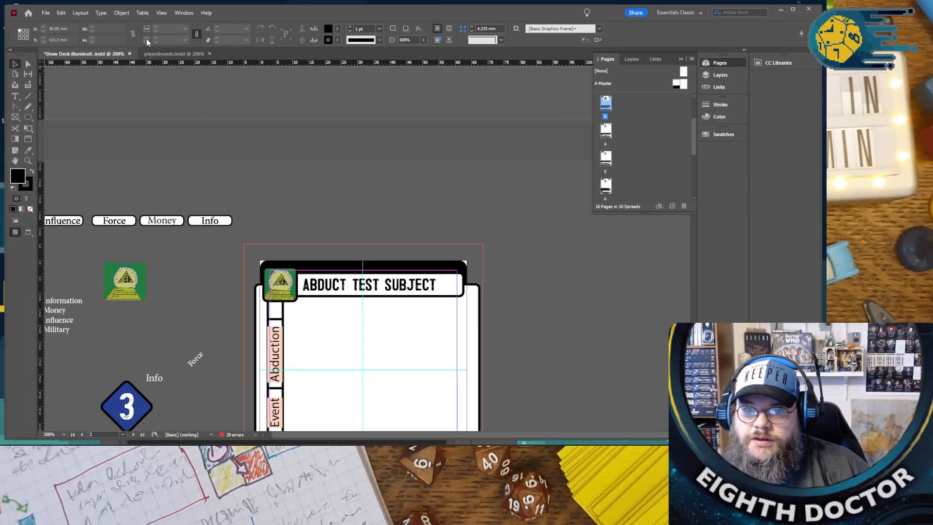
# - Open the playerboards document and look through the faction boards to read the Illuminati ability text
pyautogui.click(172, 53)
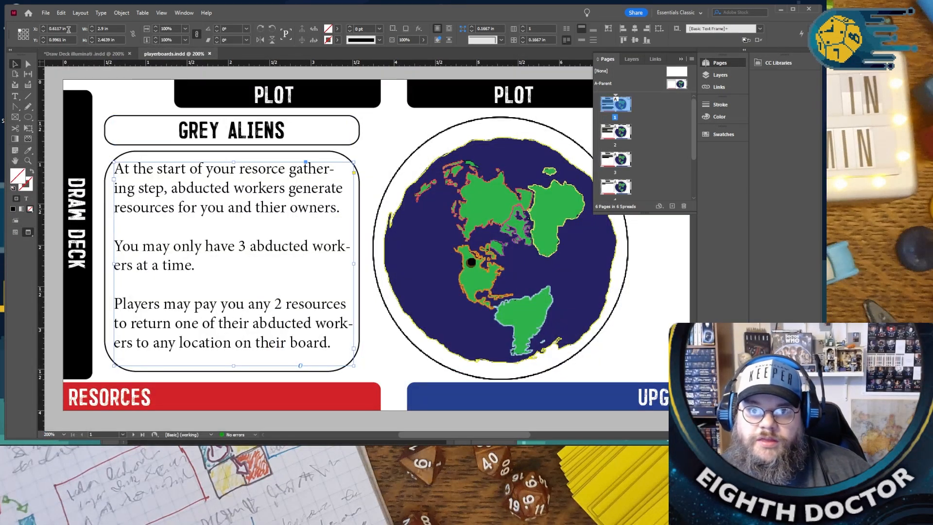
pyautogui.click(45, 13)
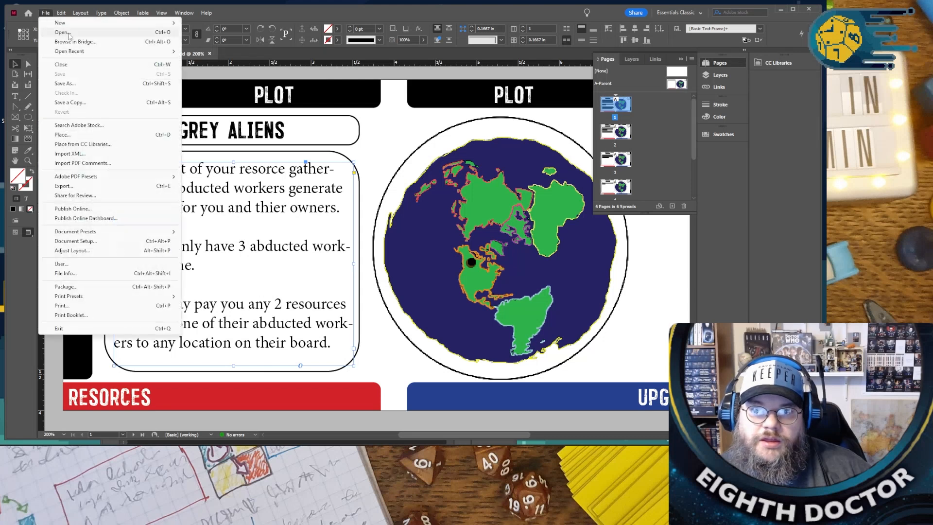
pyautogui.click(393, 141)
pyautogui.hotkey('ctrl', '-')
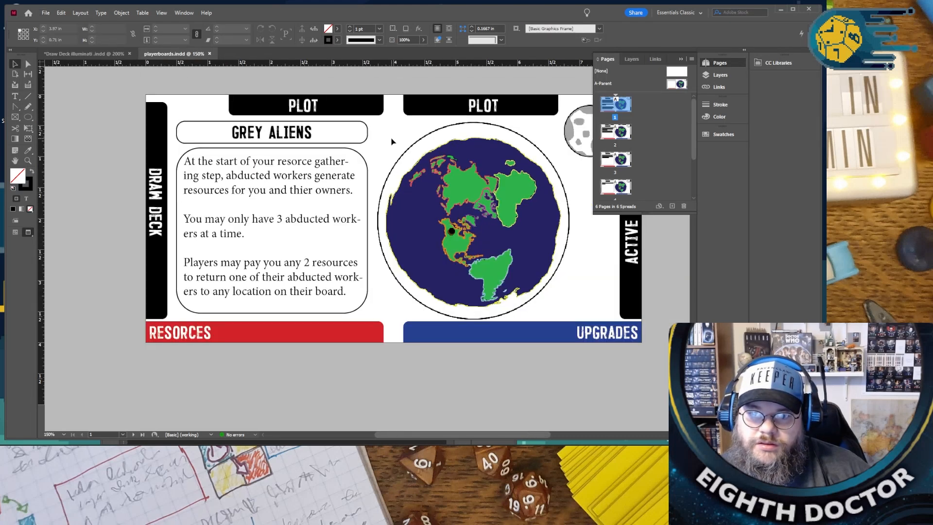
pyautogui.scroll(-6, 393, 141)
pyautogui.scroll(-10, 390, 139)
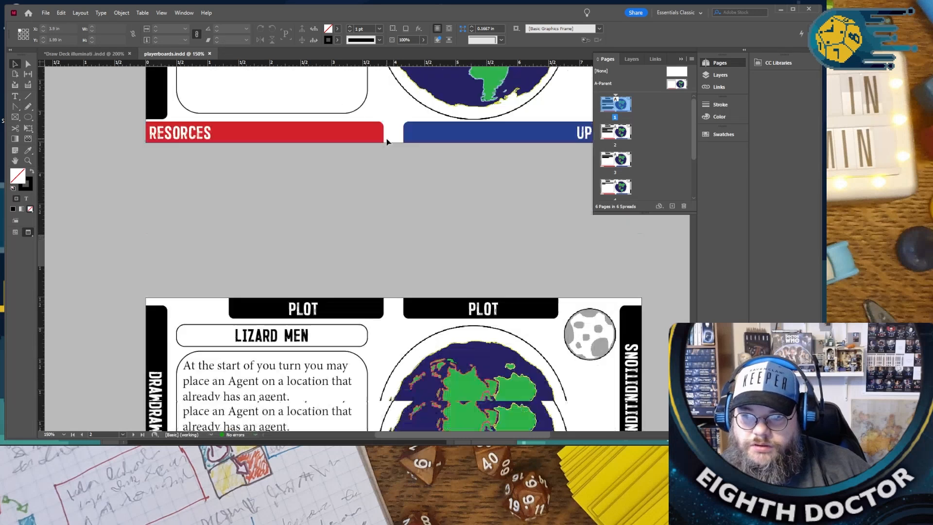
pyautogui.scroll(-7, 386, 141)
pyautogui.scroll(5, 386, 141)
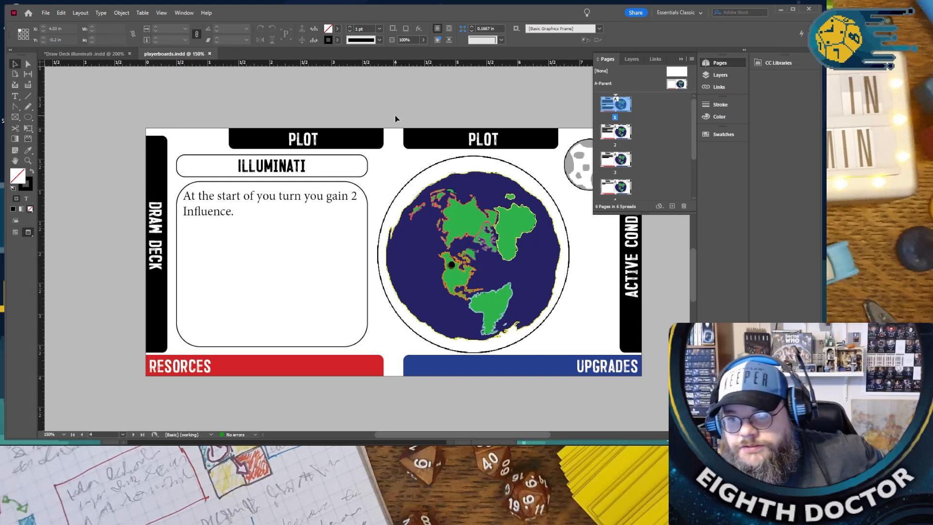
# - Return to the illuminati draw deck and change the Abduction label on the first card to Control
pyautogui.click(104, 57)
pyautogui.scroll(-10, 401, 388)
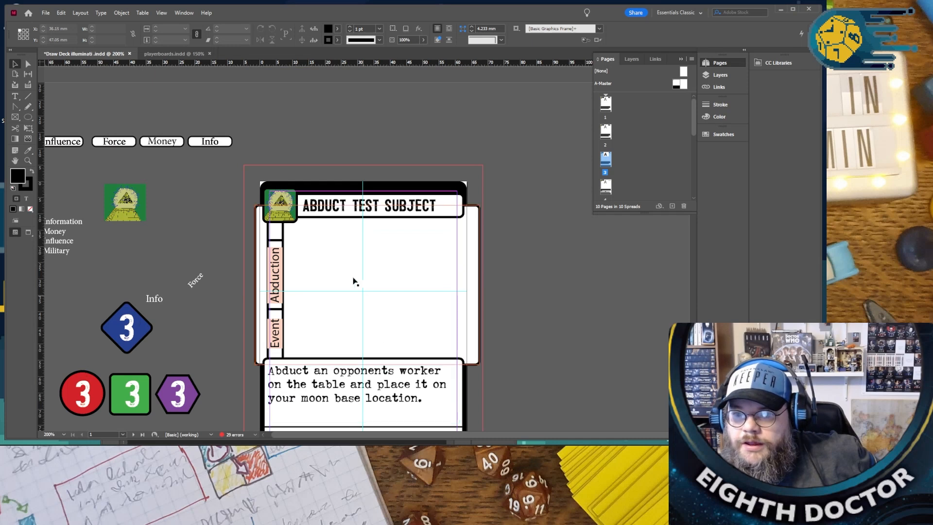
pyautogui.scroll(-3, 354, 281)
pyautogui.click(277, 237)
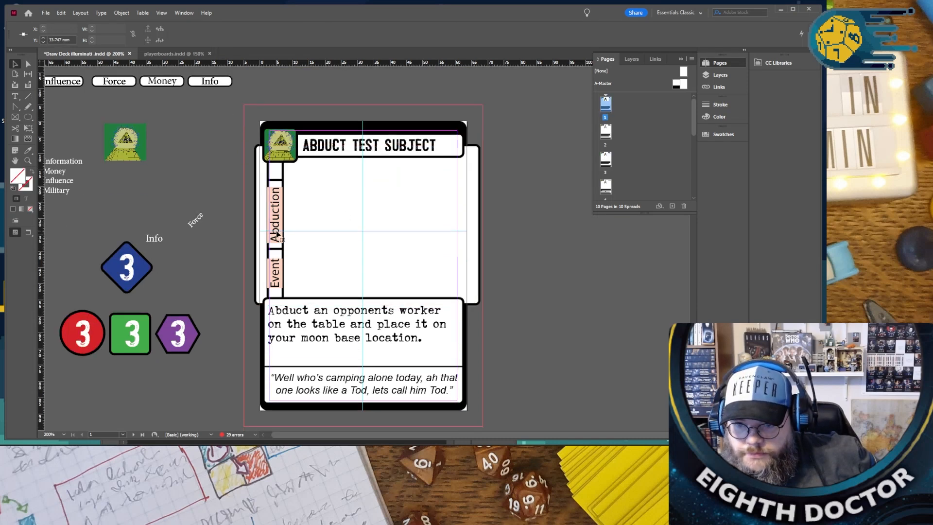
pyautogui.doubleClick(277, 228)
pyautogui.doubleClick(278, 227)
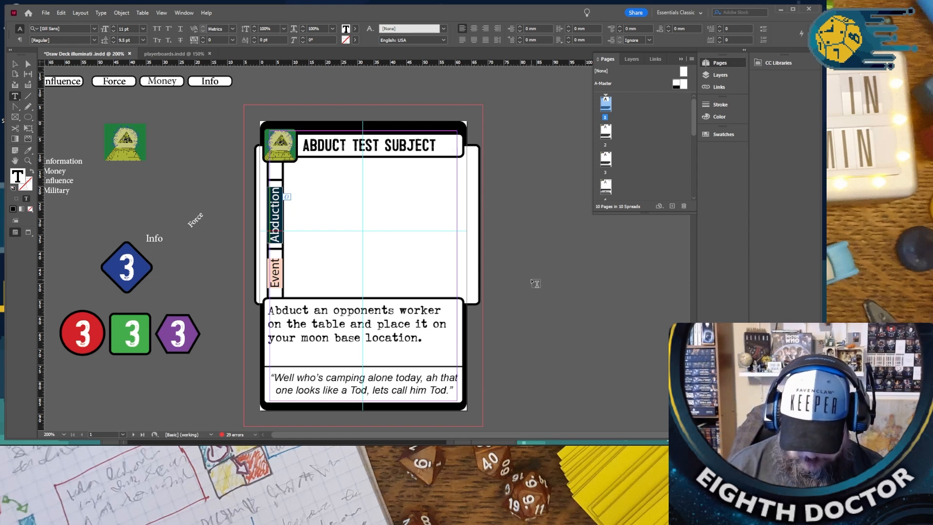
pyautogui.write('Contro')
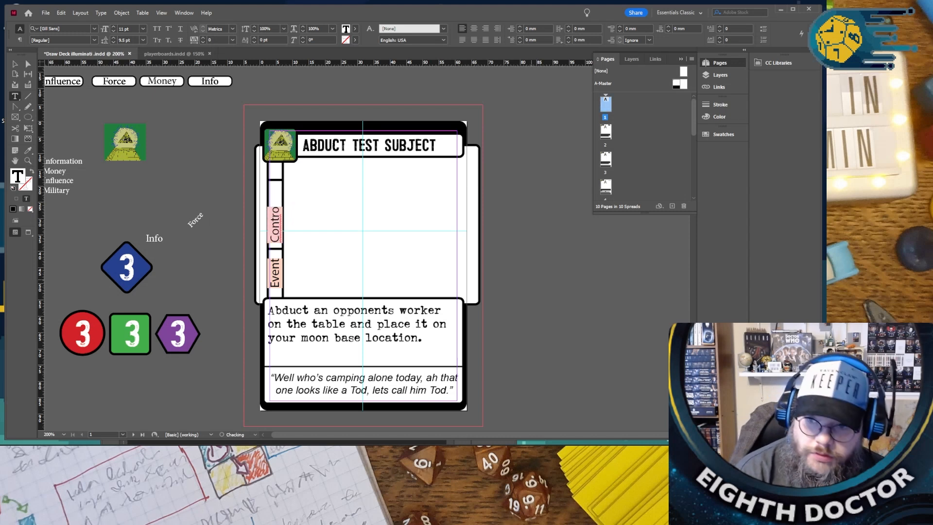
# - Replace the first card's ability text with “Spend 2 Influence to gain any one resource of choice.” and correct its spelling
pyautogui.moveTo(422, 338); pyautogui.dragTo(256, 316)
pyautogui.write('Spen')
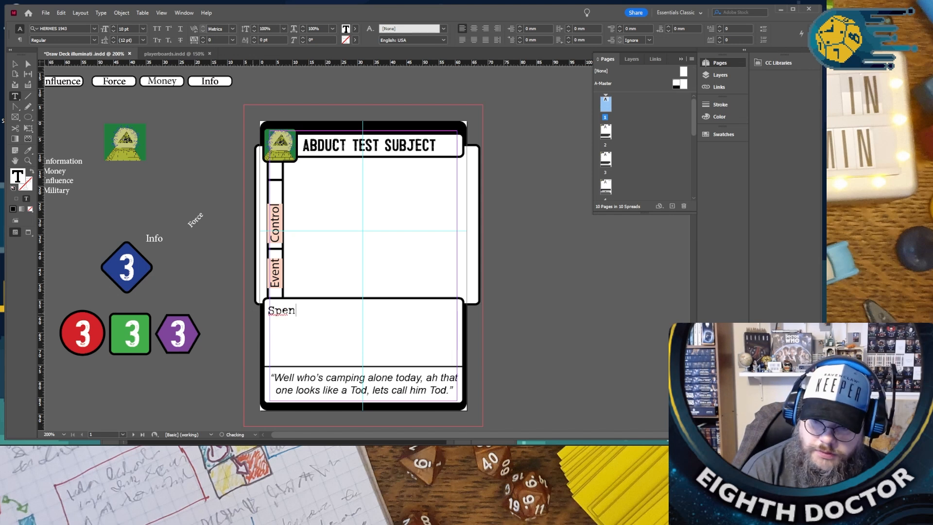
pyautogui.write('d 2 Influcane to')
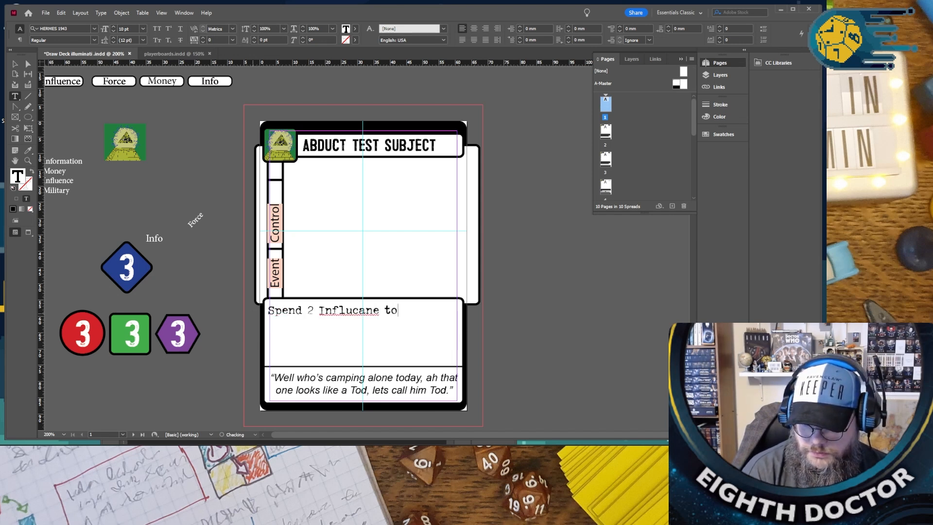
pyautogui.write(' gain any one resorce of ch')
pyautogui.press('BackSpace')
pyautogui.write('choice,')
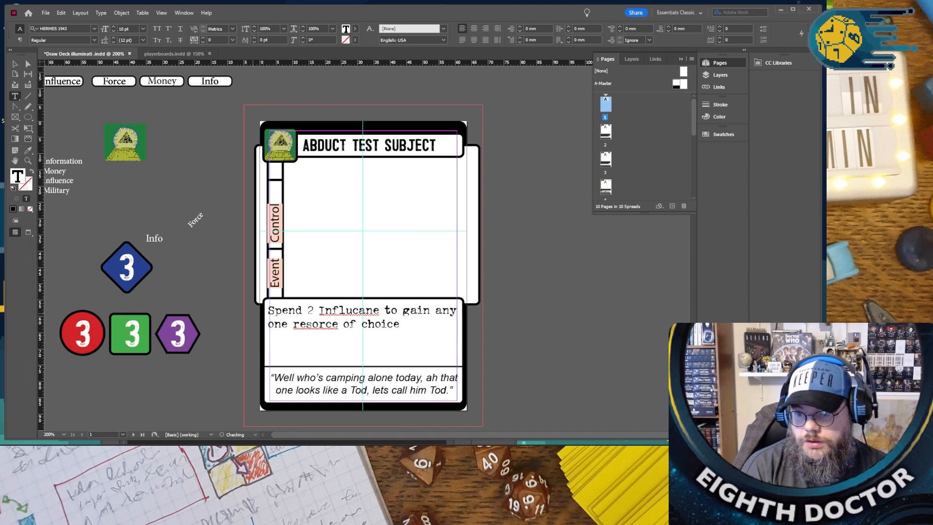
pyautogui.rightClick(345, 310)
pyautogui.click(359, 316)
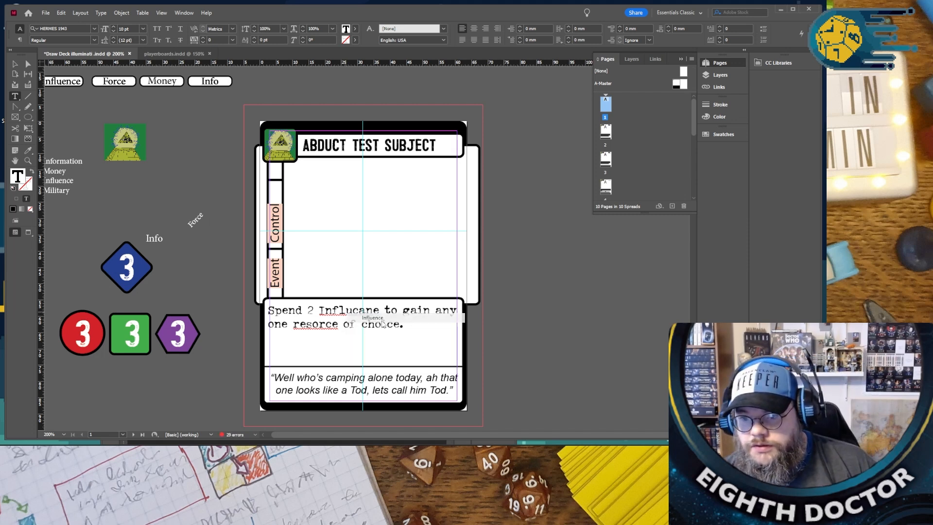
pyautogui.rightClick(330, 325)
pyautogui.click(359, 332)
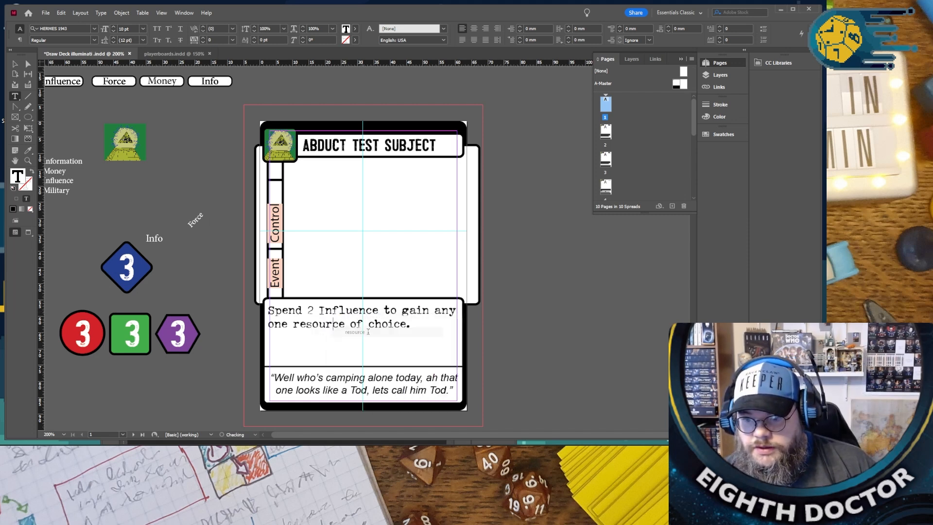
# - Copy the Spend 2 Influence ability text from the first card and paste it over the ability text on page 2
pyautogui.moveTo(411, 324); pyautogui.dragTo(248, 310)
pyautogui.hotkey('ctrl', 'c')
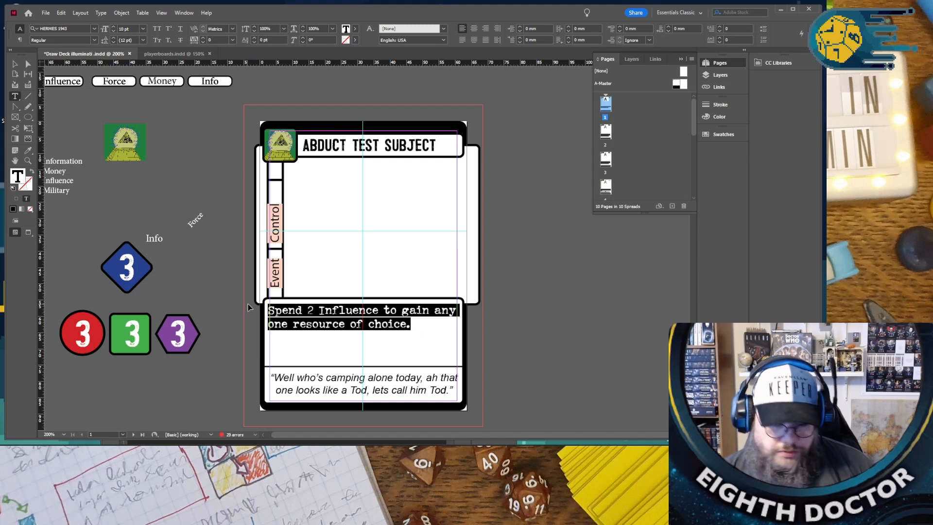
pyautogui.scroll(-10, 249, 310)
pyautogui.moveTo(403, 302); pyautogui.dragTo(227, 268)
pyautogui.hotkey('ctrl', 'v')
pyautogui.click(226, 273)
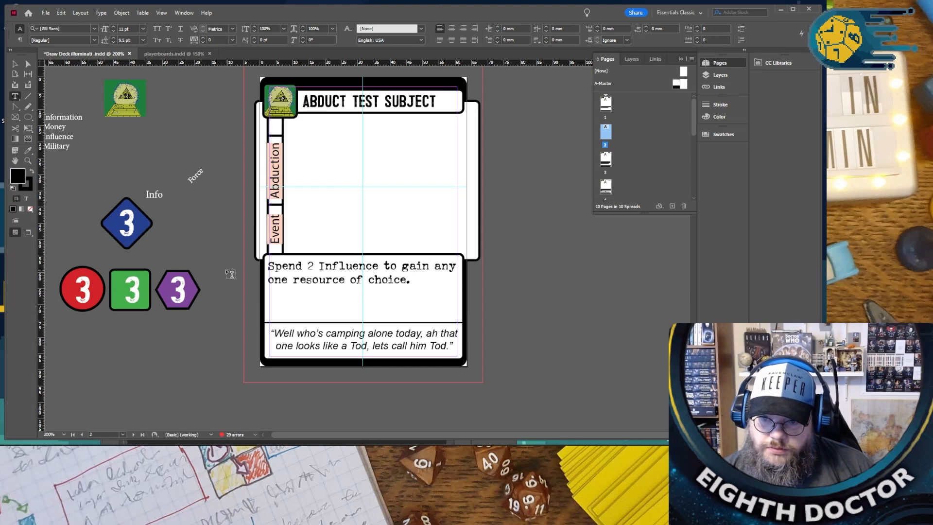
# - On the first card, add the lines “Gain 1 Influence” and “or” above the Spend 2 Influence option
pyautogui.scroll(10, 225, 273)
pyautogui.scroll(3, 226, 275)
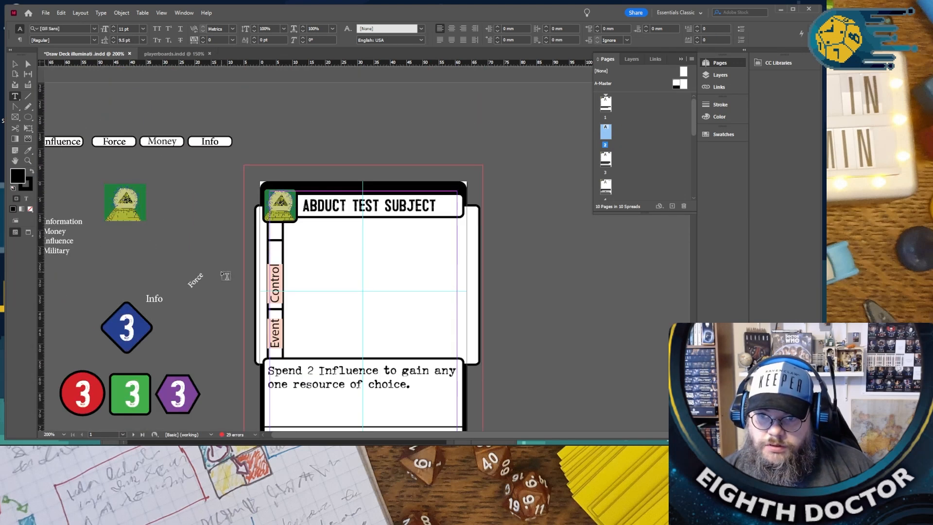
pyautogui.scroll(-5, 226, 276)
pyautogui.scroll(5, 225, 276)
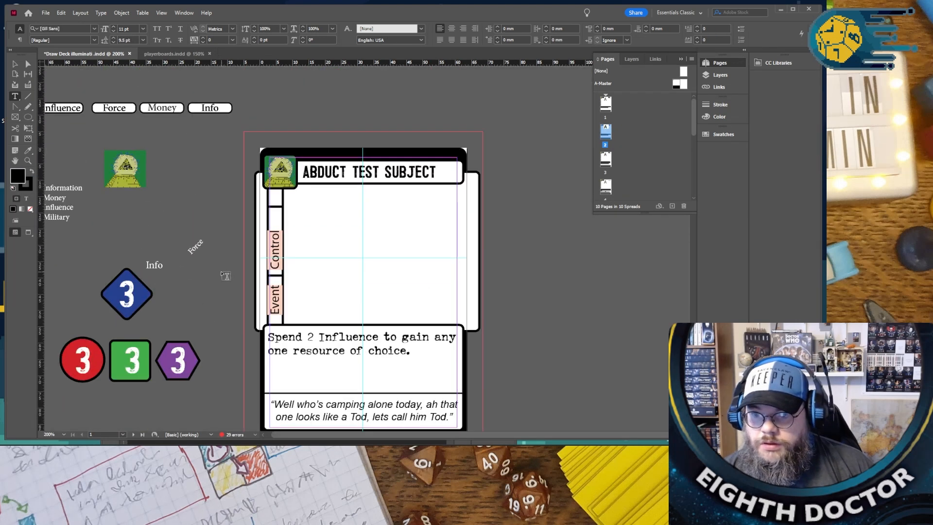
pyautogui.tripleClick(326, 172)
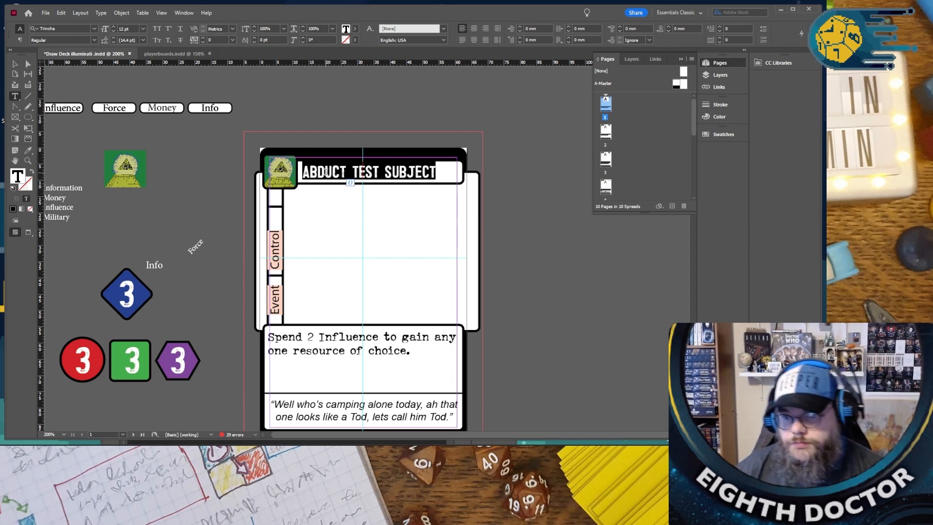
pyautogui.click(276, 341)
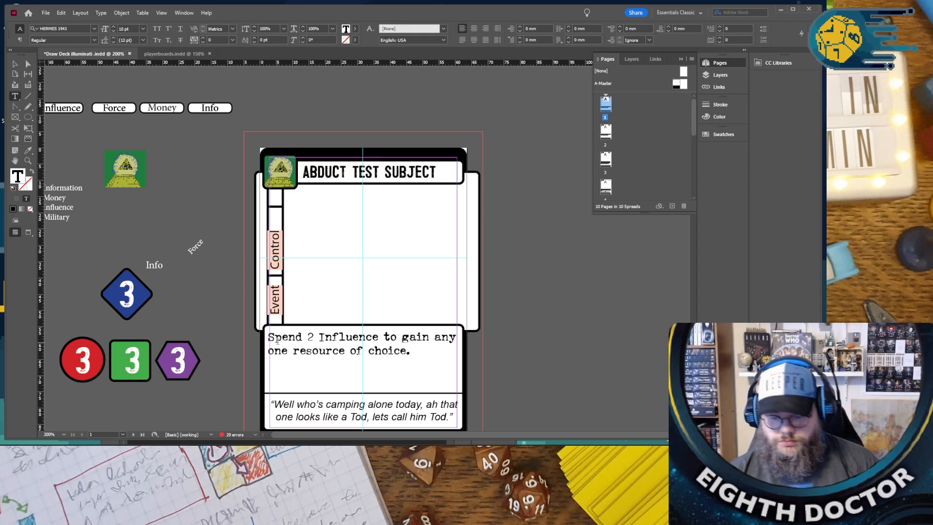
pyautogui.press('Return')
pyautogui.write('Ga')
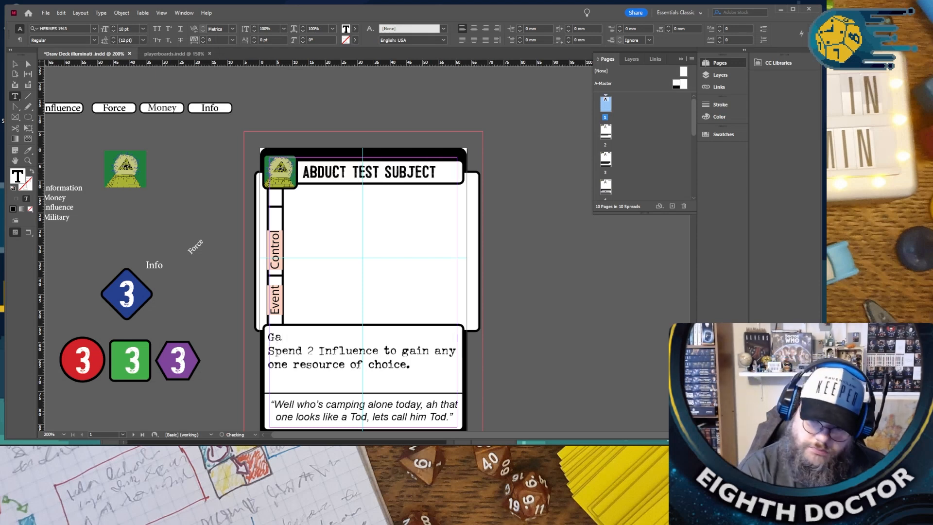
pyautogui.write('in 1 IU')
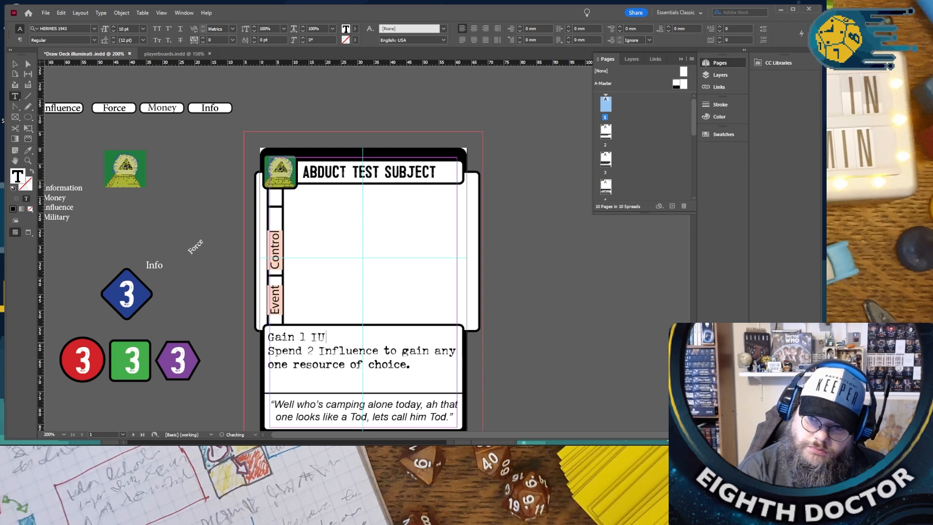
pyautogui.press('BackSpace')
pyautogui.write('nflu')
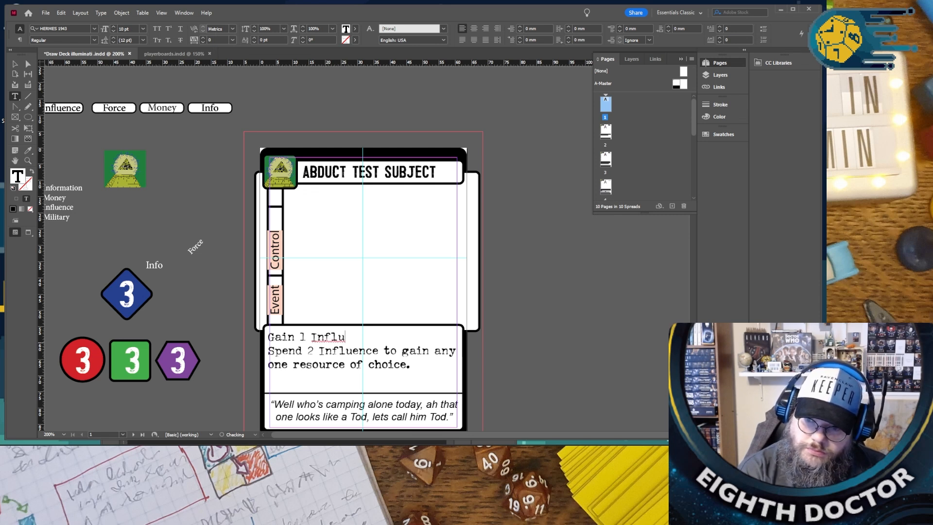
pyautogui.write('ence')
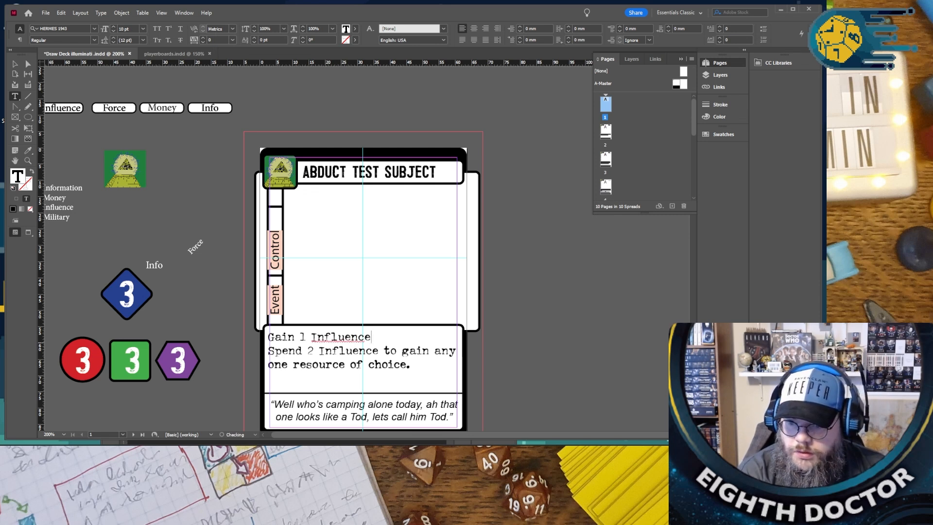
pyautogui.press('Return')
pyautogui.write('or')
# - Try to centre the word “or” between the two ability options while keeping the Spend 2 Influence text left-aligned
pyautogui.hotkey('shift', 'Left')
pyautogui.hotkey('shift', 'Left')
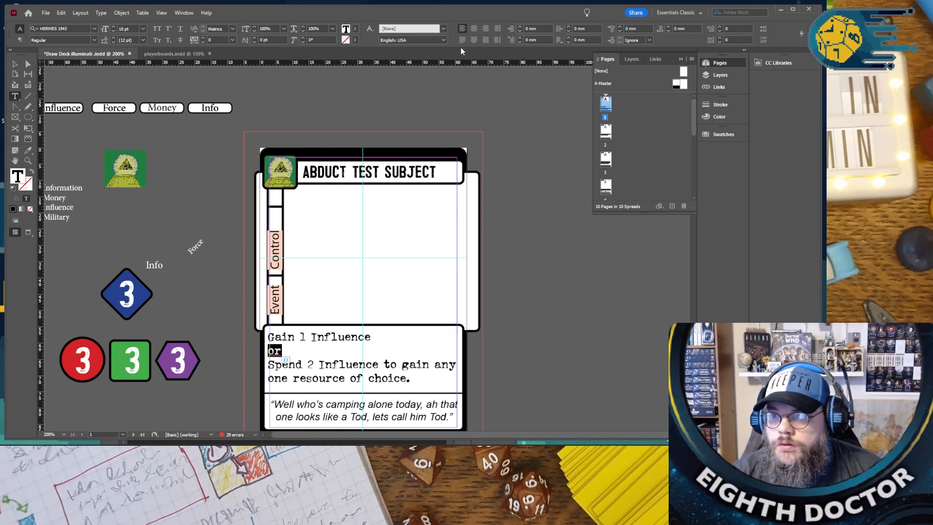
pyautogui.click(475, 29)
pyautogui.click(373, 336)
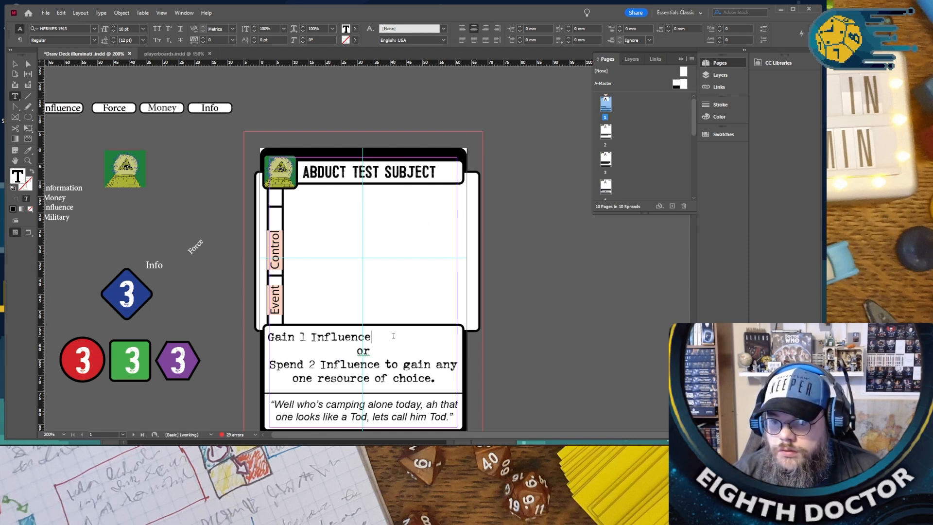
pyautogui.moveTo(436, 378); pyautogui.dragTo(259, 365)
pyautogui.click(461, 30)
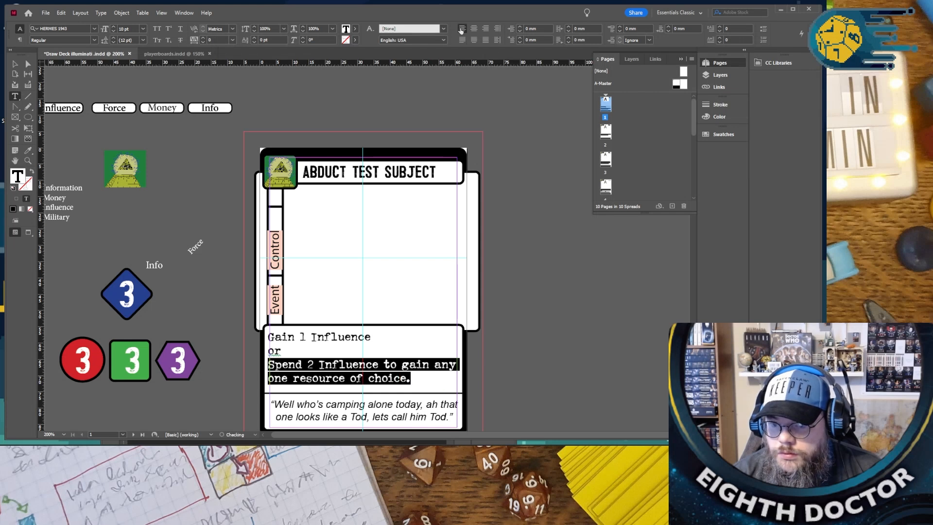
pyautogui.click(337, 349)
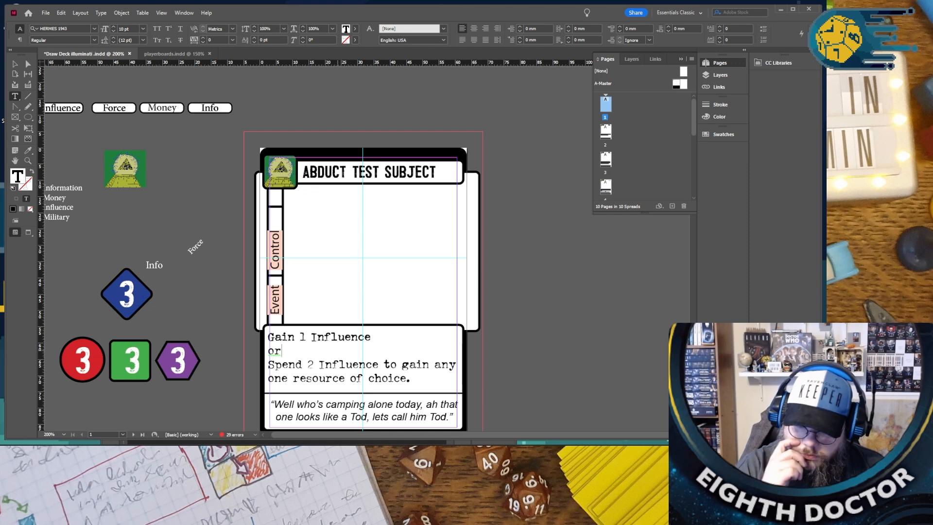
pyautogui.hotkey('shift', 'Home')
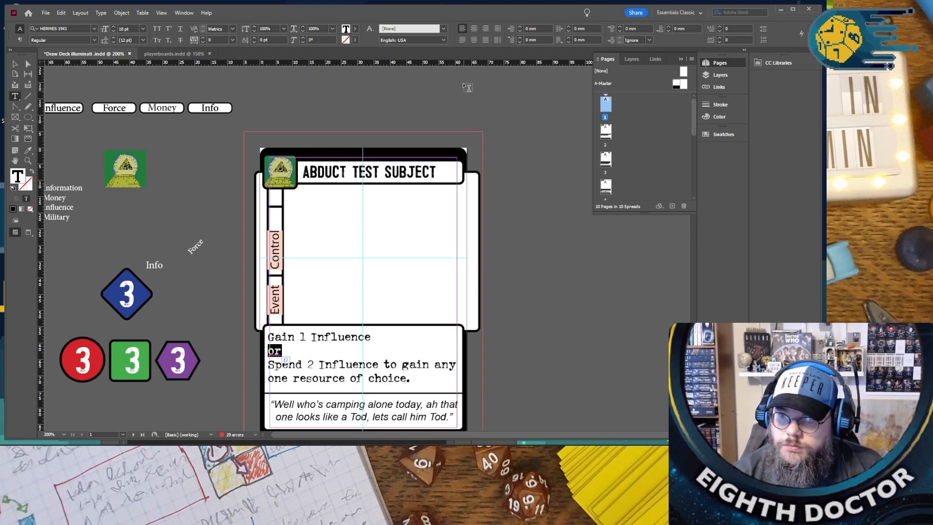
pyautogui.click(473, 29)
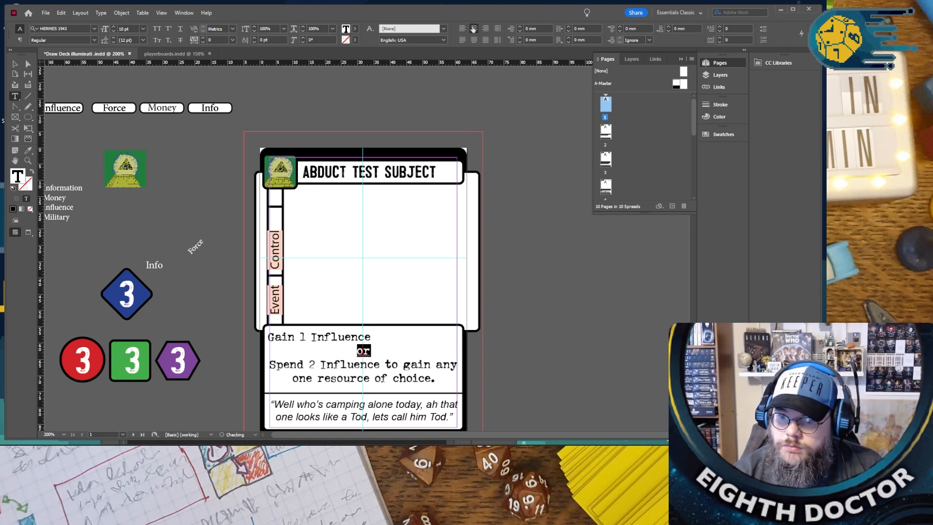
pyautogui.click(385, 352)
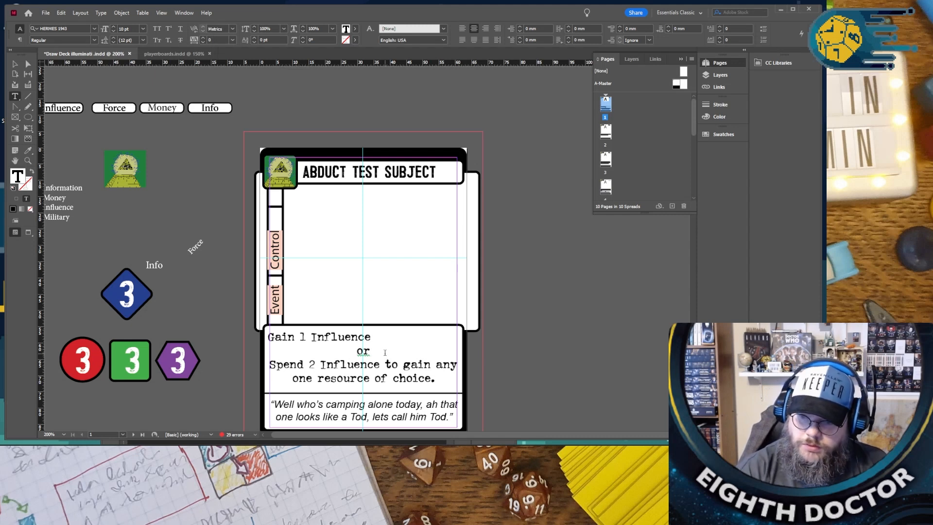
pyautogui.press('Return')
pyautogui.press('BackSpace')
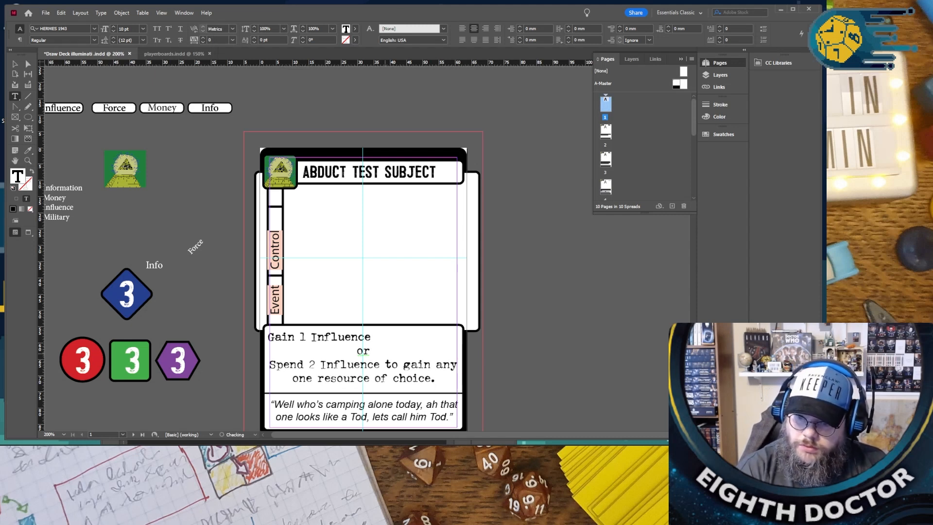
pyautogui.moveTo(269, 364); pyautogui.dragTo(436, 378)
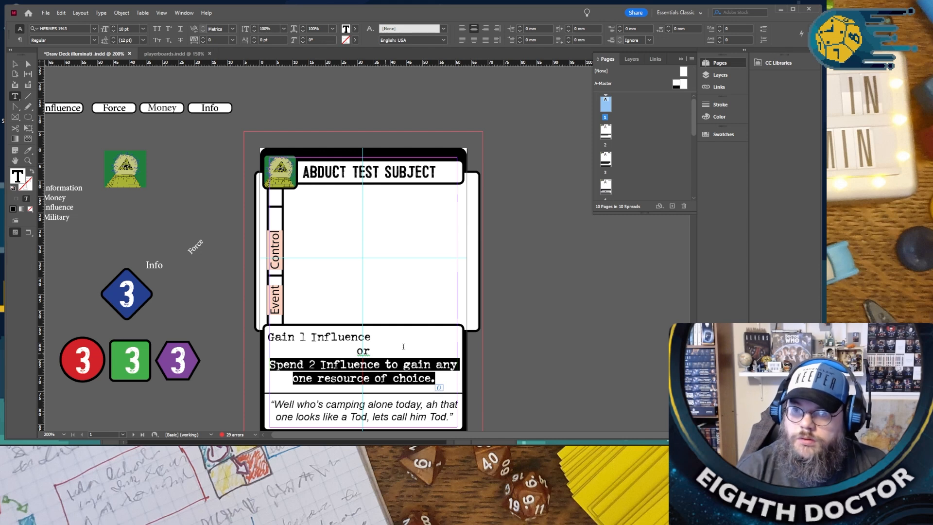
pyautogui.click(465, 30)
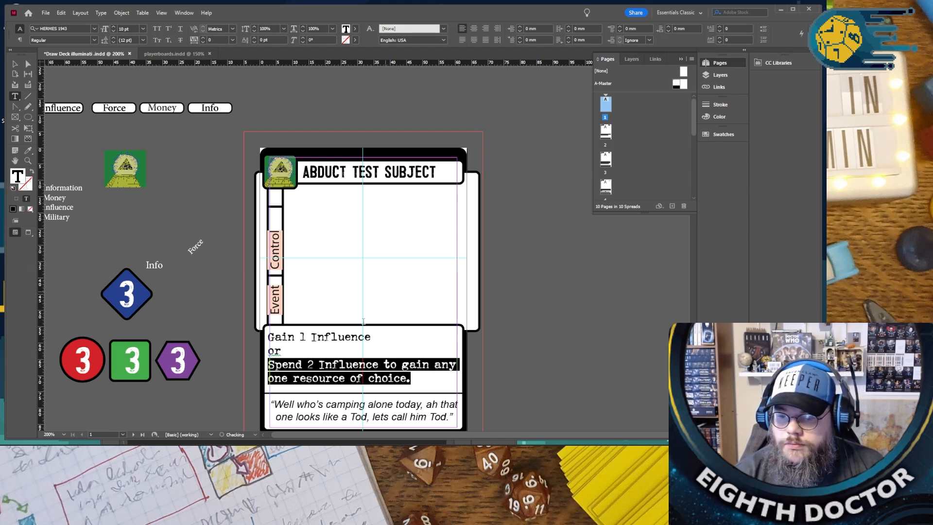
pyautogui.click(349, 348)
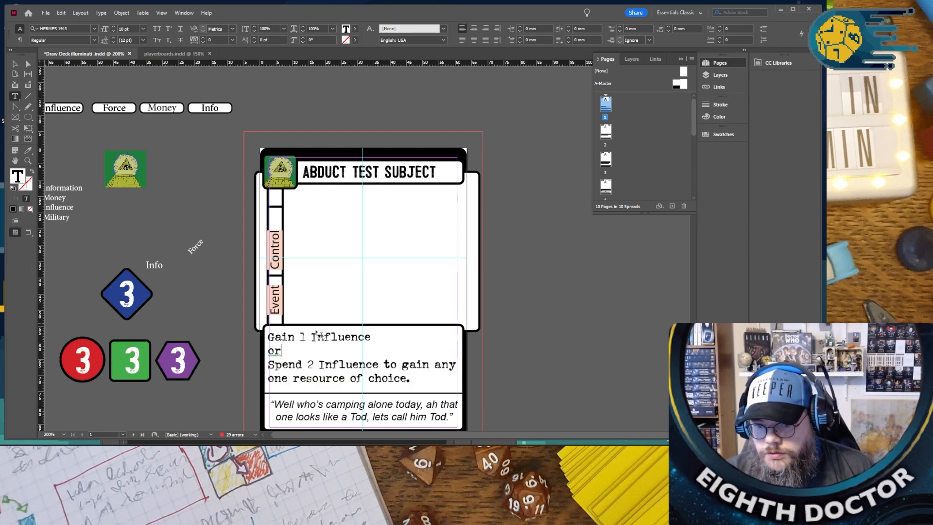
# - Change the first card's title to “THE HAND THAT GUIDES”
pyautogui.scroll(-1, 414, 367)
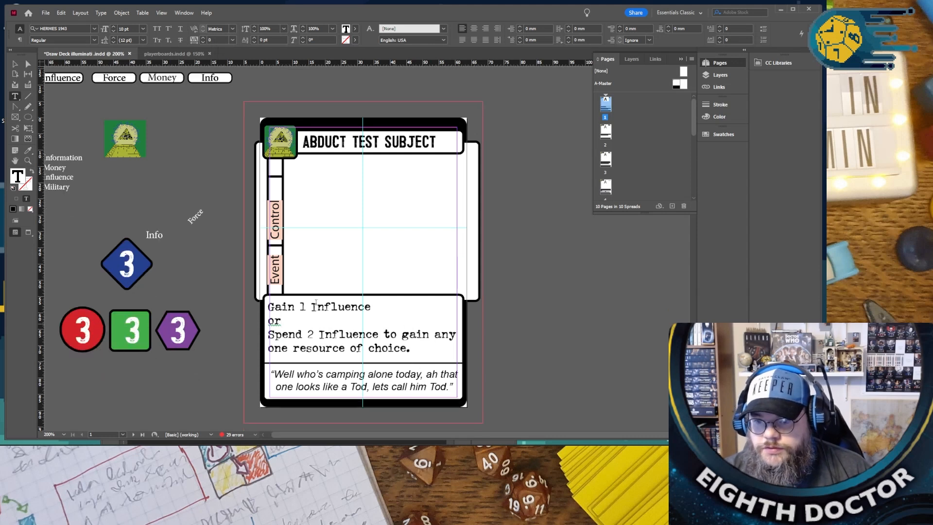
pyautogui.click(330, 141)
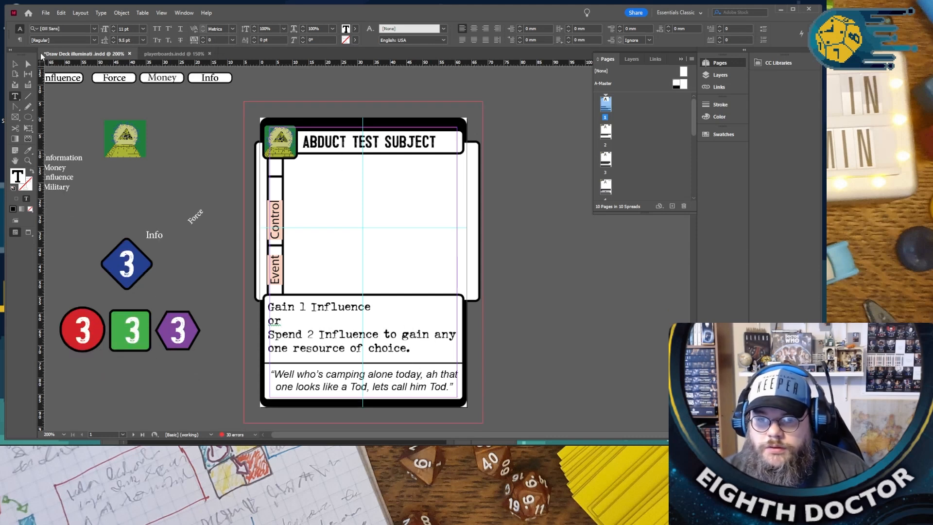
pyautogui.click(14, 63)
pyautogui.click(343, 142)
pyautogui.doubleClick(352, 142)
pyautogui.tripleClick(351, 142)
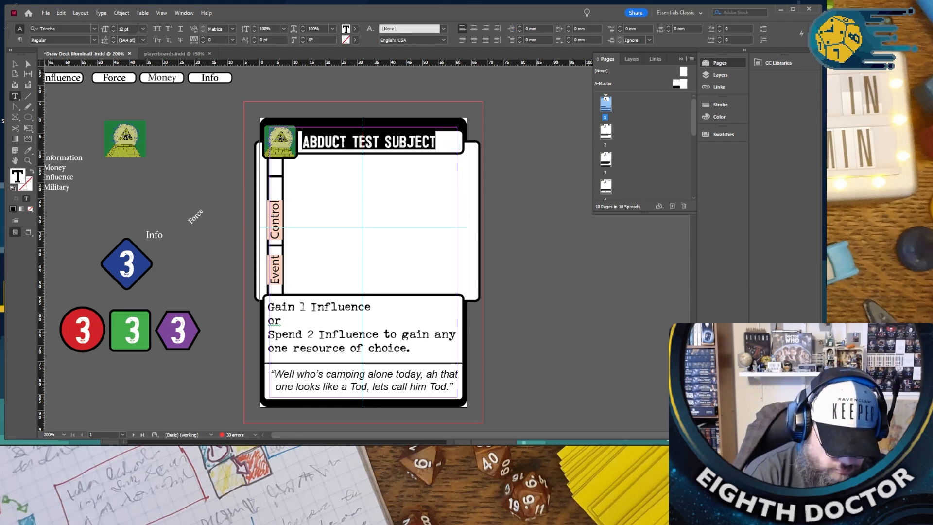
pyautogui.write('THE HAND TH')
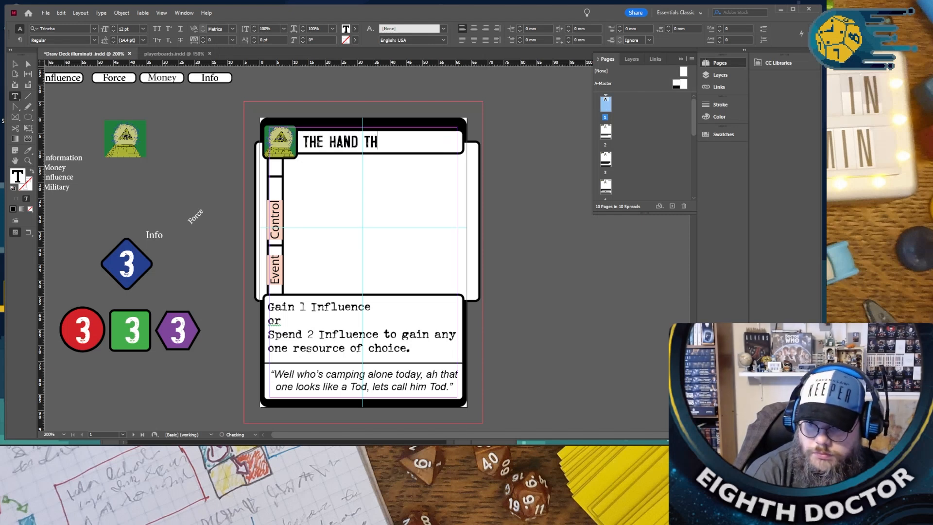
pyautogui.write('AT GUIDES')
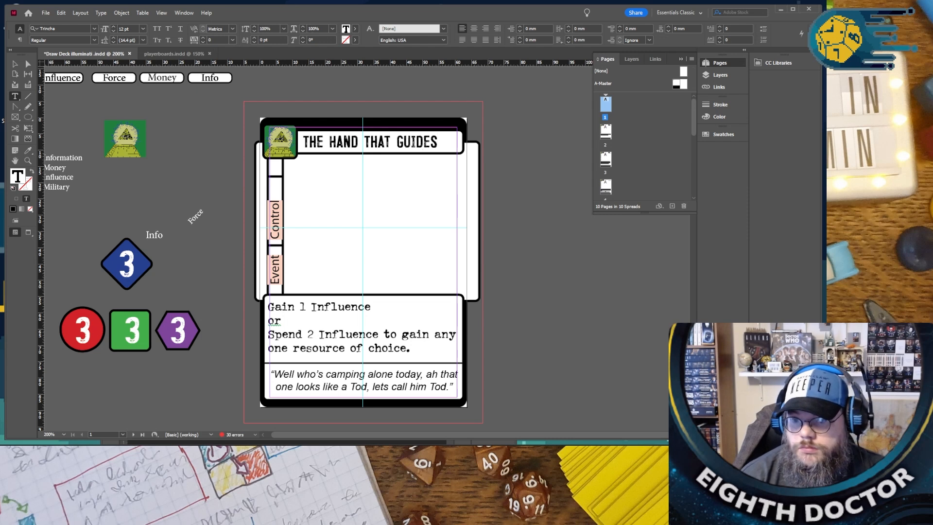
# - Replace the first card's flavour quote with “Suttle messages in everyday media will push the people in the right direction.”
pyautogui.moveTo(276, 375); pyautogui.dragTo(446, 383)
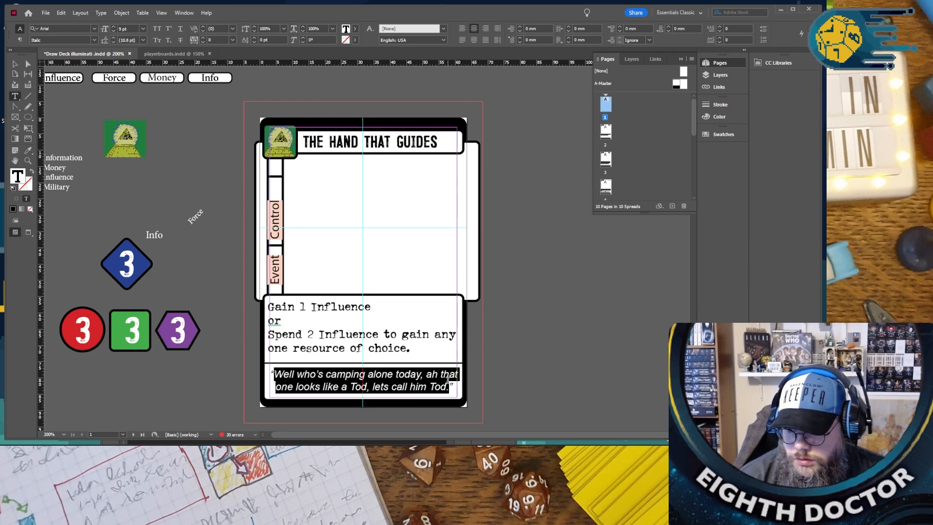
pyautogui.write('Suttle messages will always”')
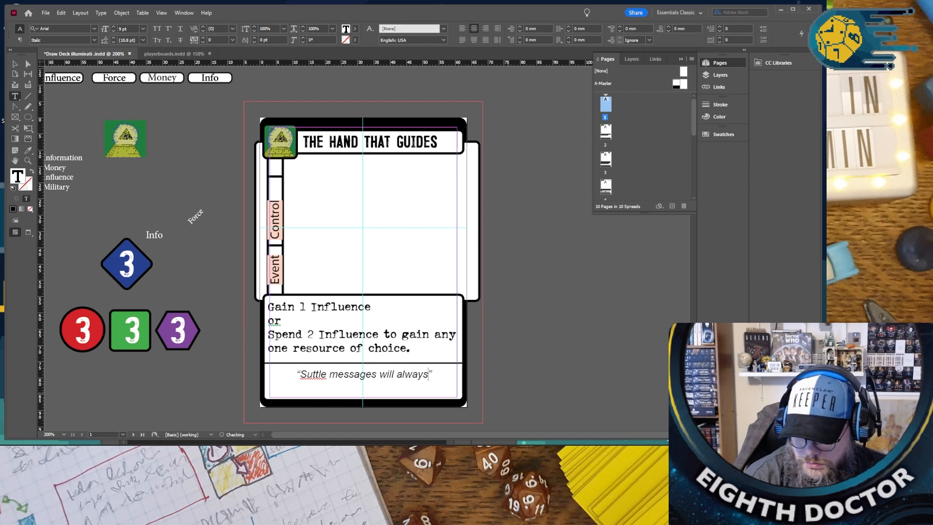
pyautogui.press('BackSpace')
pyautogui.press('BackSpace')
pyautogui.press('BackSpace')
pyautogui.press('BackSpace')
pyautogui.press('BackSpace')
pyautogui.press('BackSpace')
pyautogui.press('BackSpace')
pyautogui.press('BackSpace')
pyautogui.press('BackSpace')
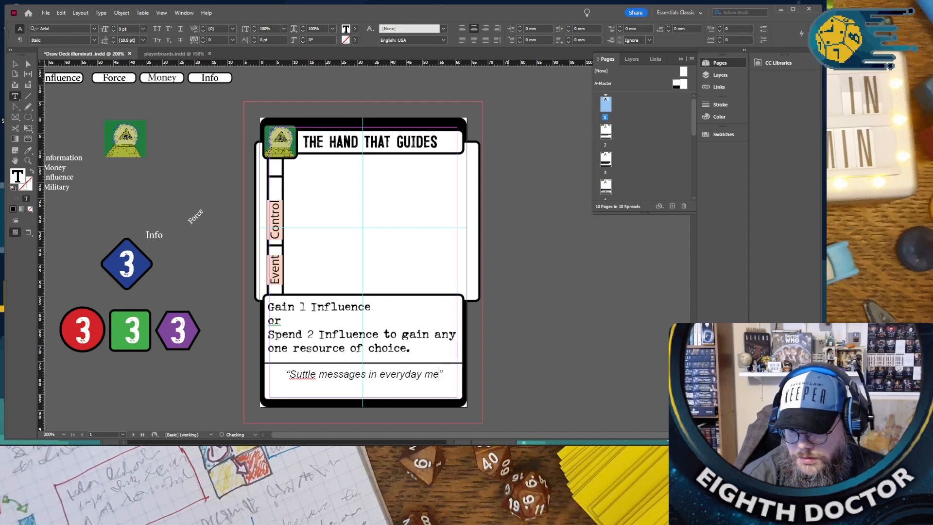
pyautogui.write('al')
pyautogui.press('BackSpace')
pyautogui.press('BackSpace')
pyautogui.write('push the pe')
pyautogui.write('ople to')
pyautogui.press('BackSpace')
pyautogui.press('BackSpace')
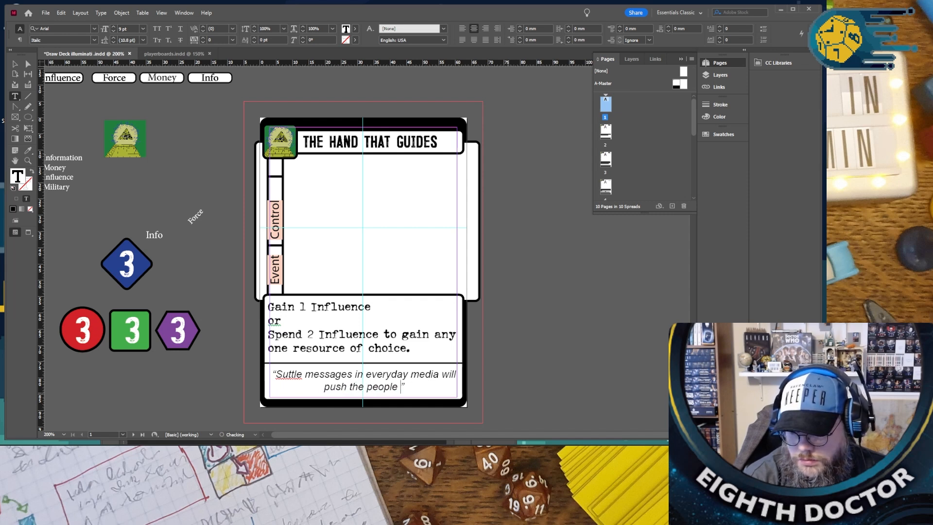
pyautogui.write('in the right')
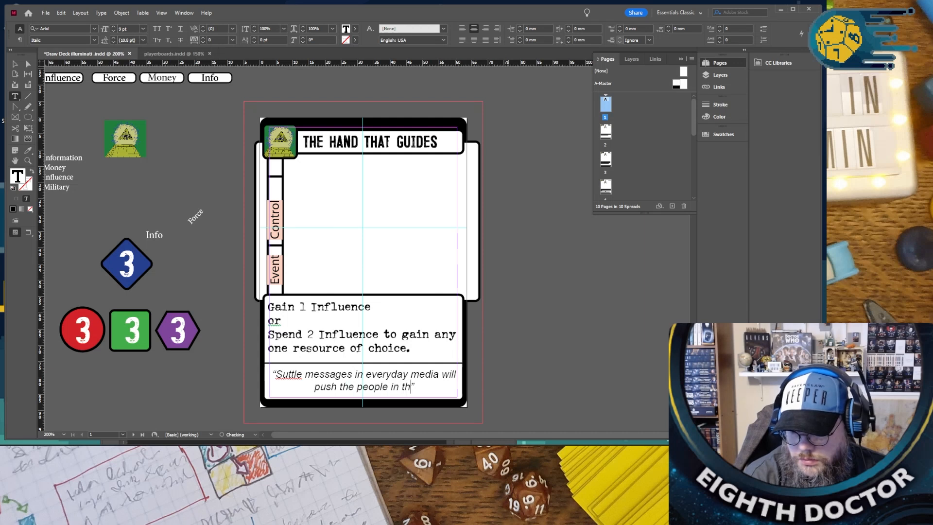
pyautogui.write(' direction')
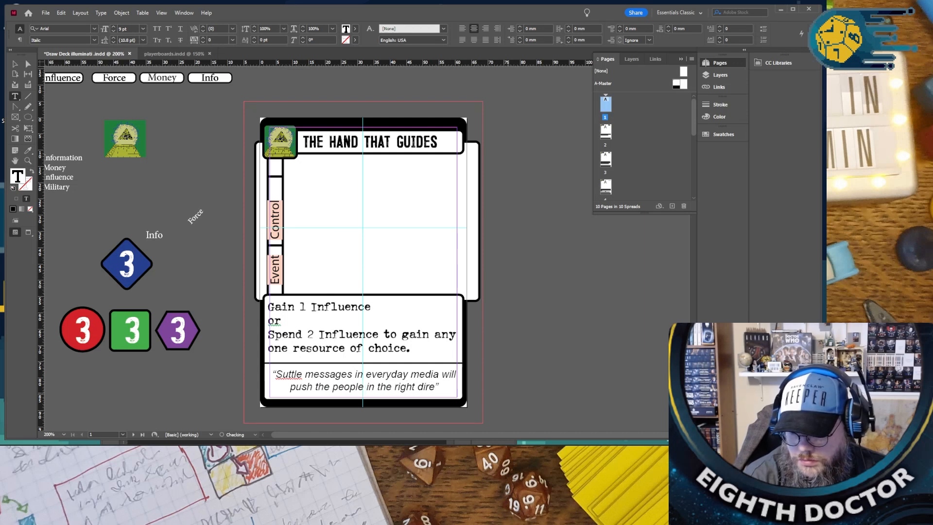
pyautogui.write('.')
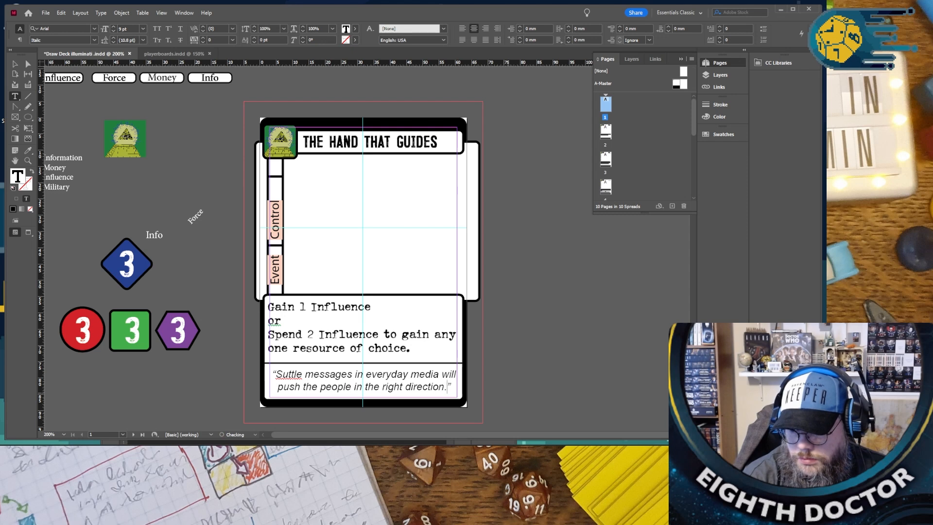
# - Correct the misspelled first word of the flavour quote to “Subtle” using the spelling suggestions
pyautogui.rightClick(283, 374)
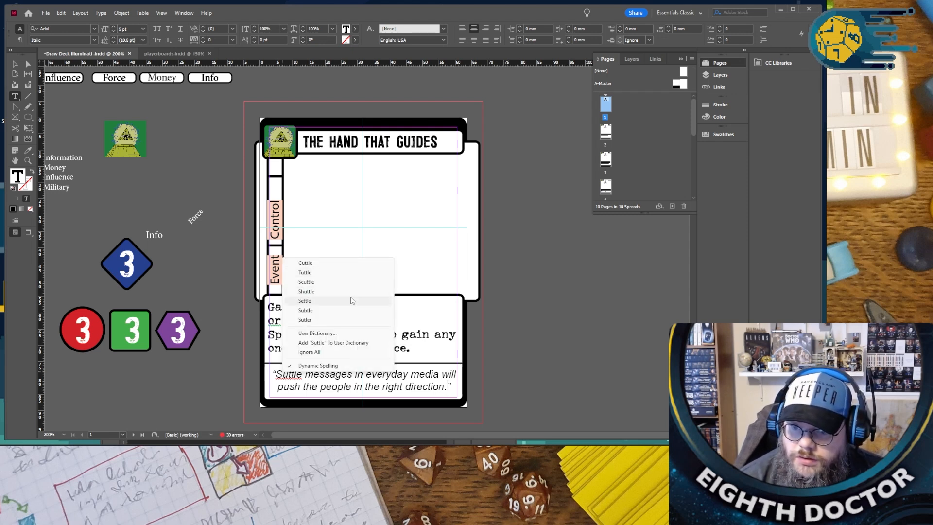
pyautogui.click(325, 310)
pyautogui.scroll(-5, 397, 387)
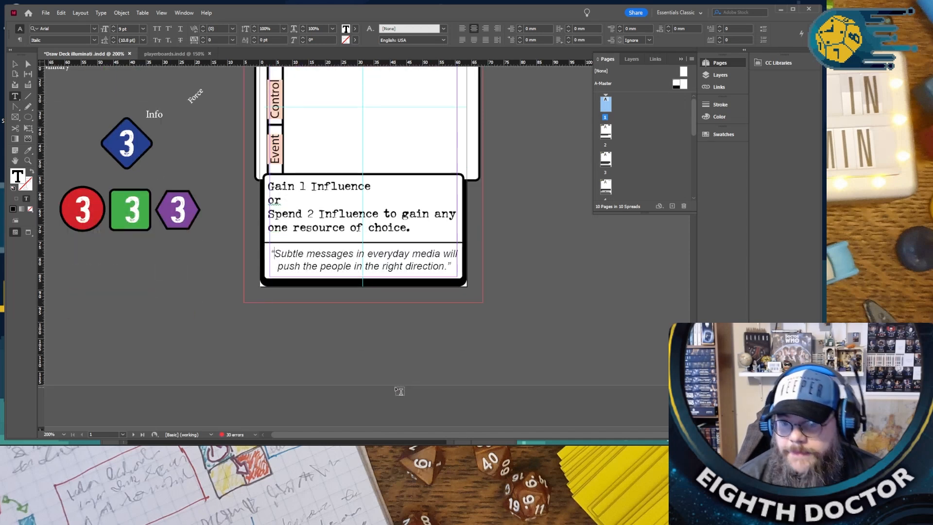
pyautogui.scroll(5, 398, 389)
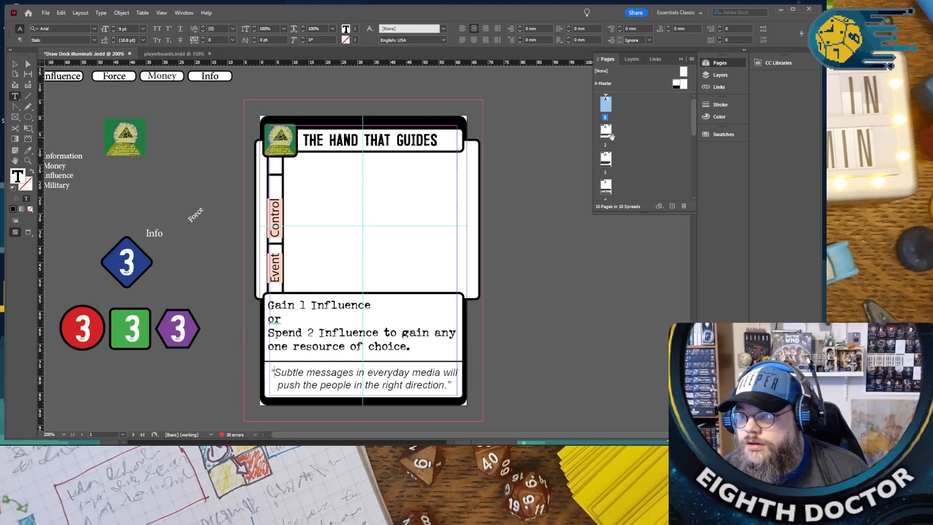
# - Duplicate the finished “THE HAND THAT GUIDES” card twice so that it fills pages 1 to 3
pyautogui.rightClick(608, 112)
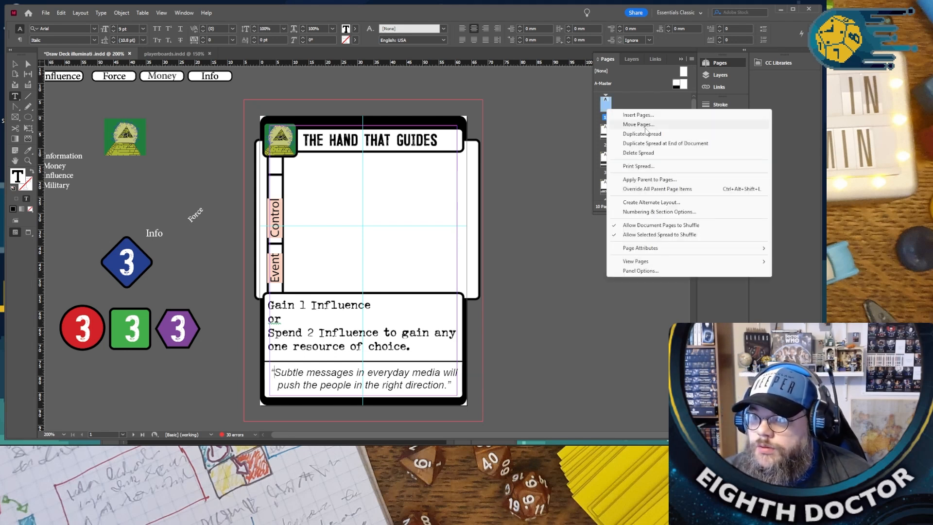
pyautogui.click(648, 134)
pyautogui.rightClick(605, 131)
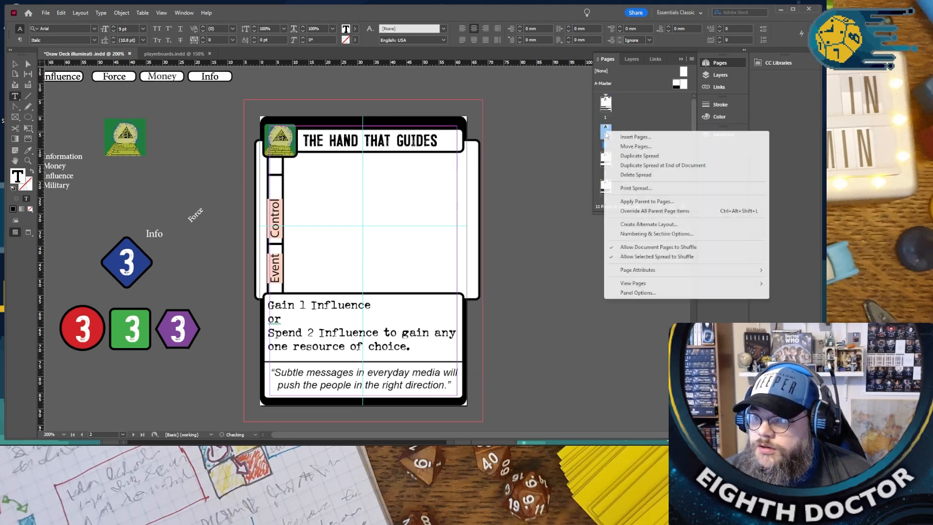
pyautogui.click(621, 156)
# - Delete the old cards on pages 4 and 5, including the objects they contain
pyautogui.click(605, 186)
pyautogui.scroll(-2, 607, 184)
pyautogui.keyDown('shift'); pyautogui.click(607, 181); pyautogui.keyUp('shift')
pyautogui.click(683, 206)
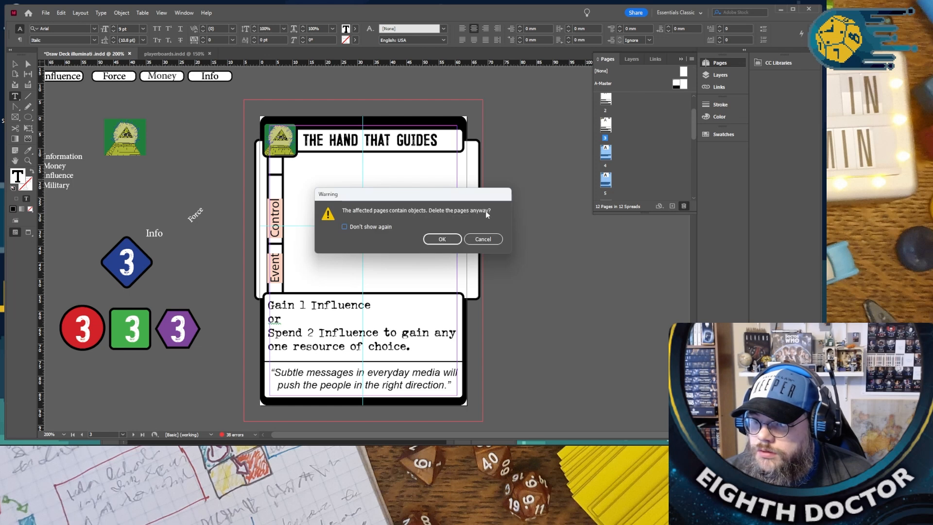
pyautogui.click(449, 239)
# - Look through the duplicated cards and the following “RUN TESTS” card to check the page order and text
pyautogui.scroll(-10, 447, 199)
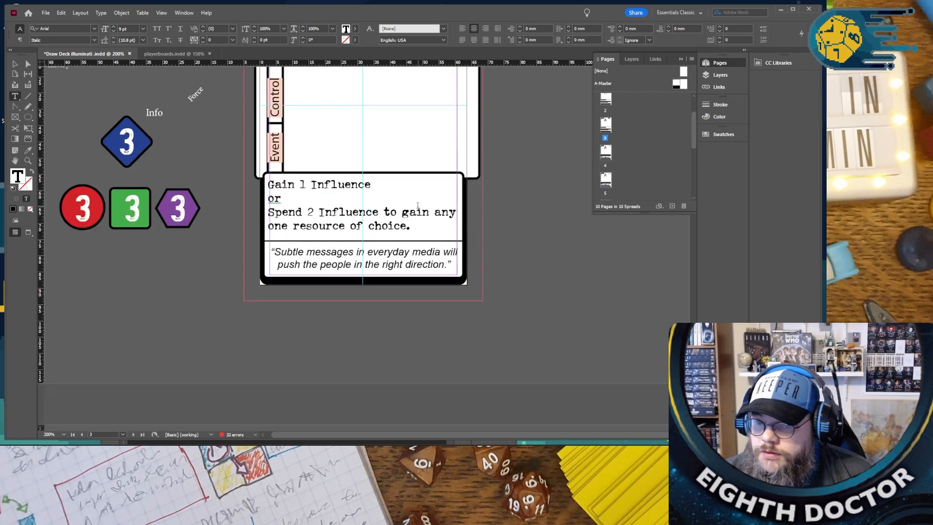
pyautogui.scroll(5, 415, 206)
pyautogui.scroll(-3, 414, 206)
pyautogui.scroll(10, 414, 208)
pyautogui.scroll(-5, 416, 209)
pyautogui.scroll(9, 411, 201)
pyautogui.scroll(-5, 403, 185)
pyautogui.scroll(6, 399, 184)
pyautogui.scroll(-8, 397, 184)
pyautogui.scroll(5, 398, 187)
pyautogui.scroll(-12, 397, 190)
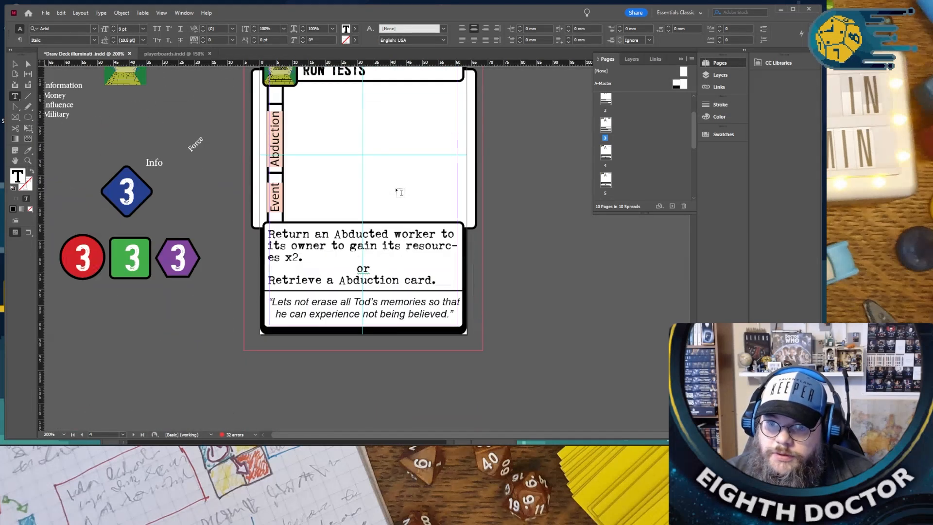
pyautogui.scroll(2, 400, 193)
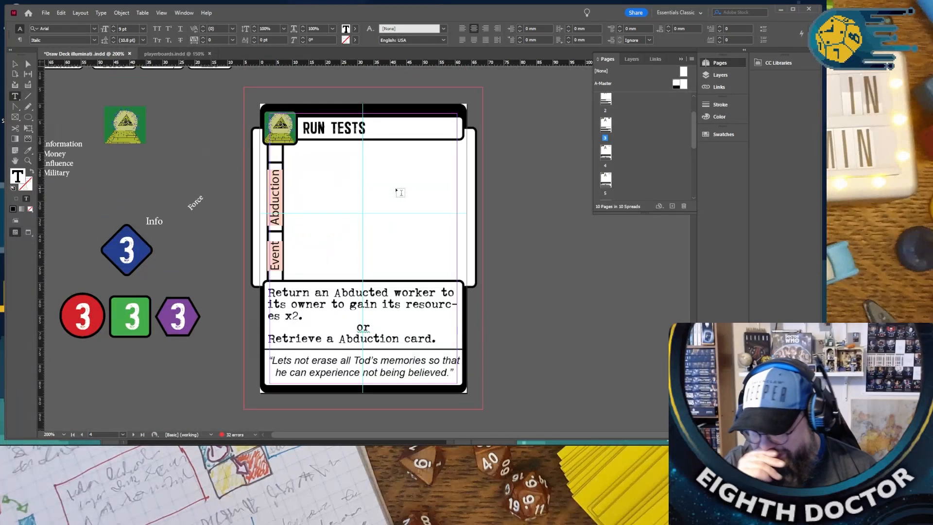
# - On the “RUN TESTS” card, replace the first ability option with “Spend 3 Influance to place a Truther on an opponent's board”
pyautogui.moveTo(311, 317); pyautogui.dragTo(260, 295)
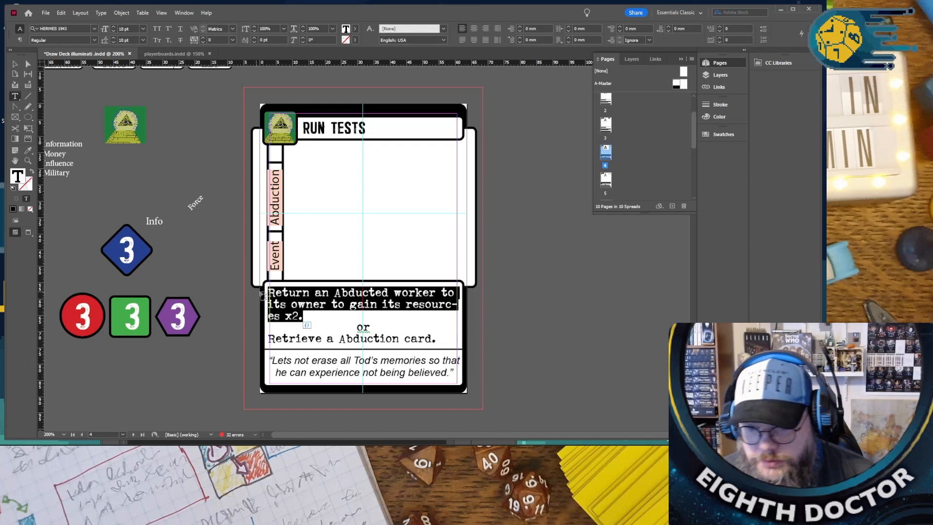
pyautogui.write('Spend ')
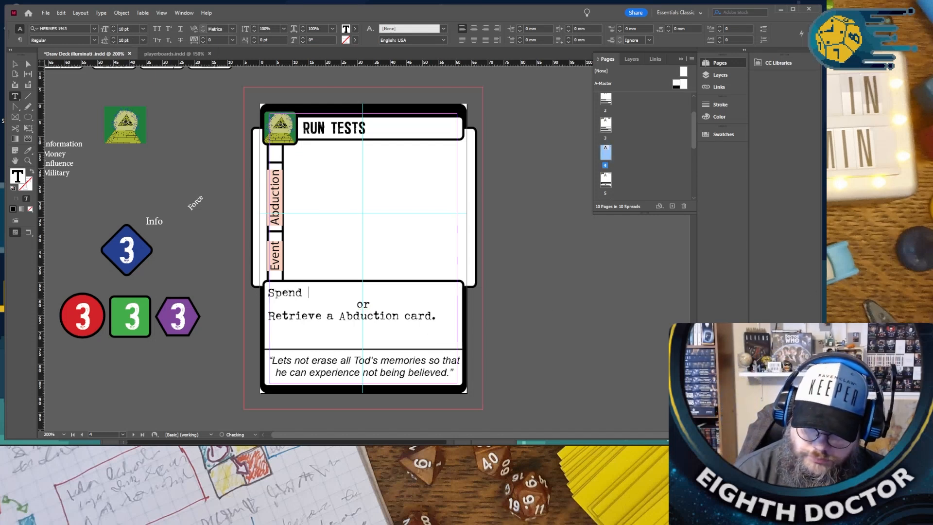
pyautogui.write('3 Influa')
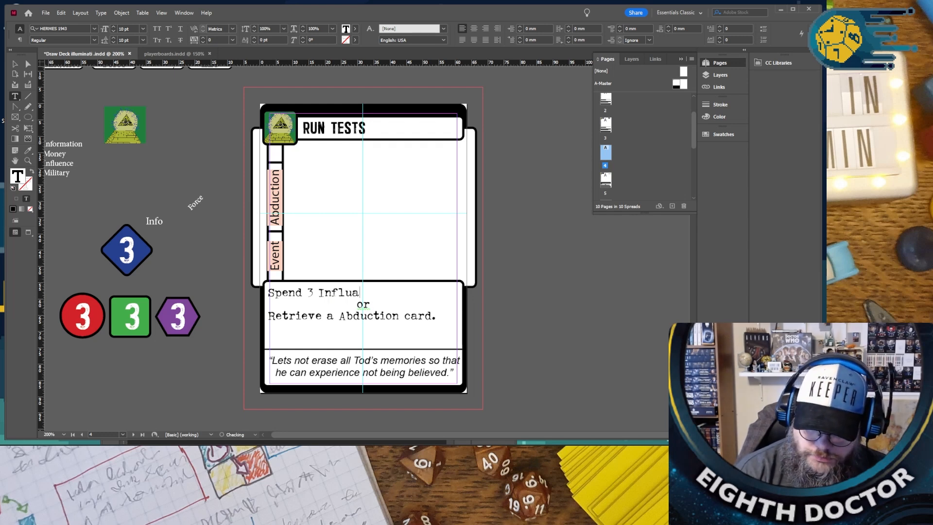
pyautogui.write('nce to plac')
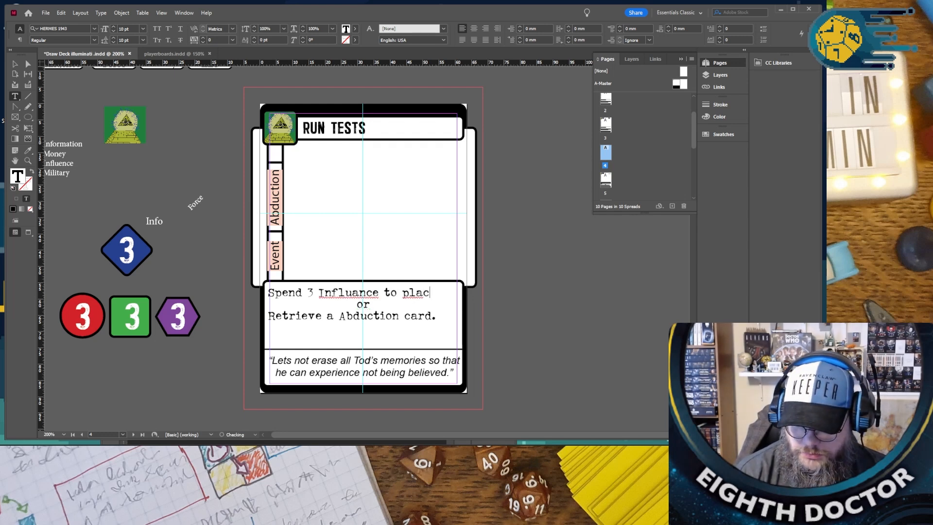
pyautogui.write('e a Truther')
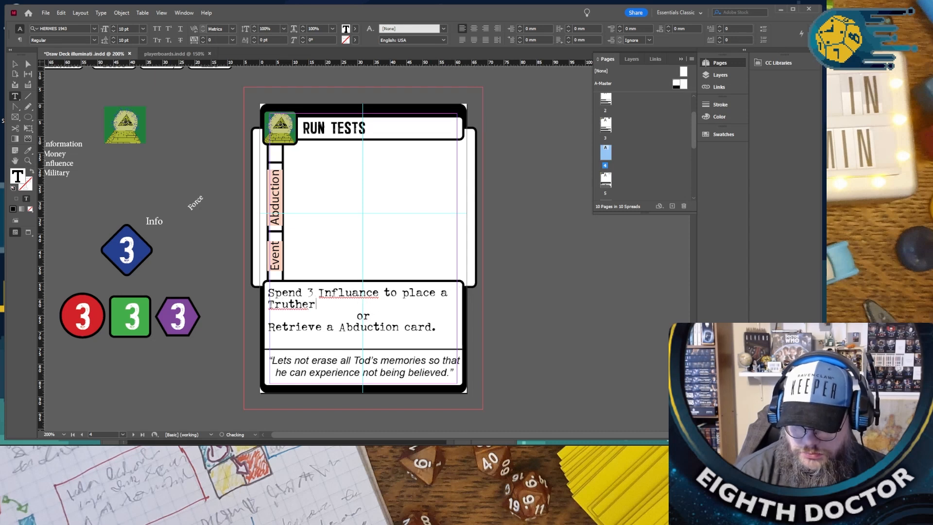
pyautogui.write(' fn an oppone')
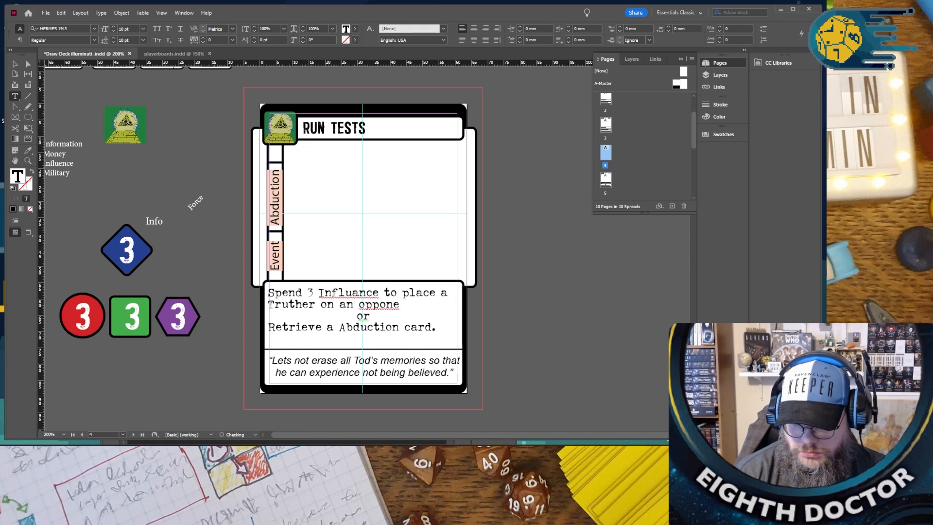
pyautogui.write('nt')
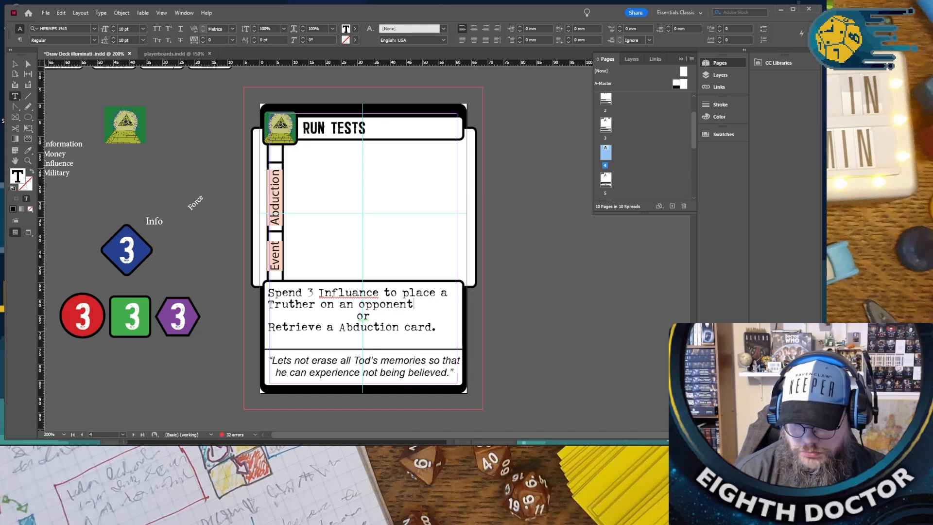
pyautogui.write("'s board")
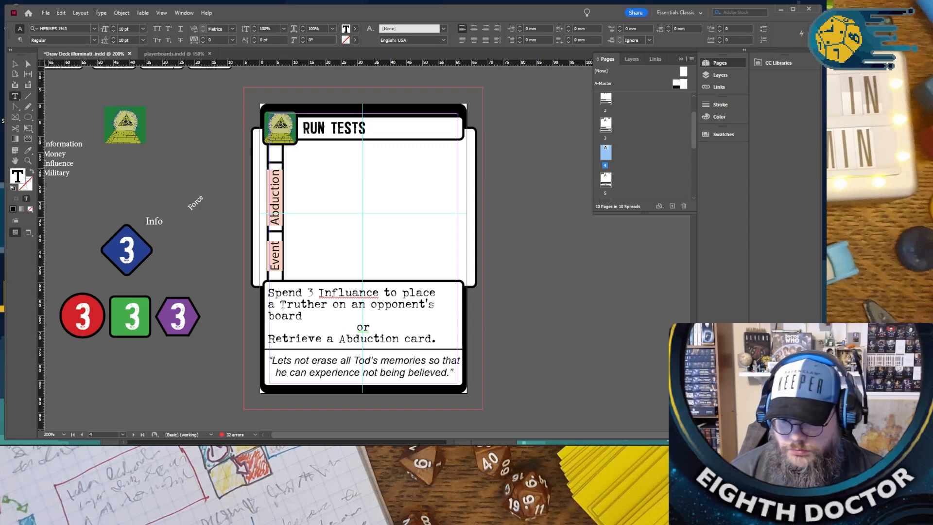
# - Change the card type in the “RUN TESTS” card's retrieve option from Abduction to “Control”
pyautogui.doubleClick(390, 333)
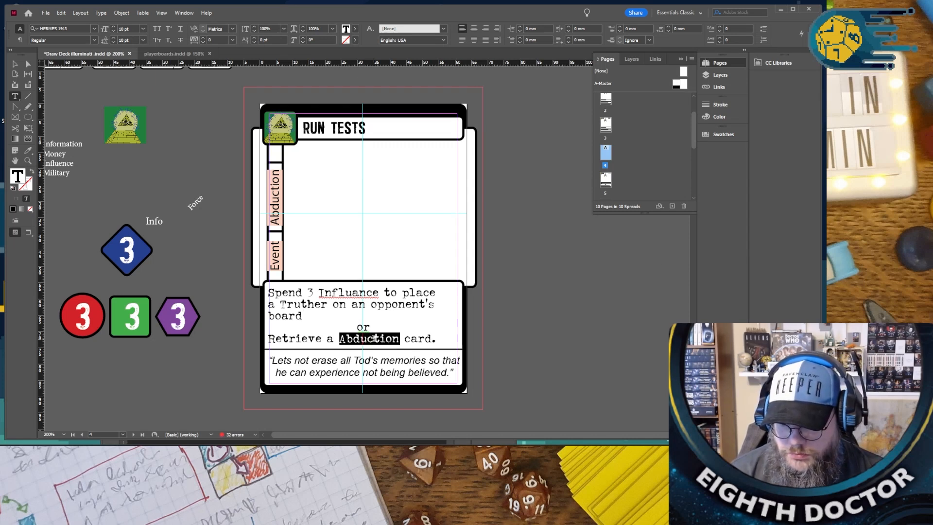
pyautogui.write('Control')
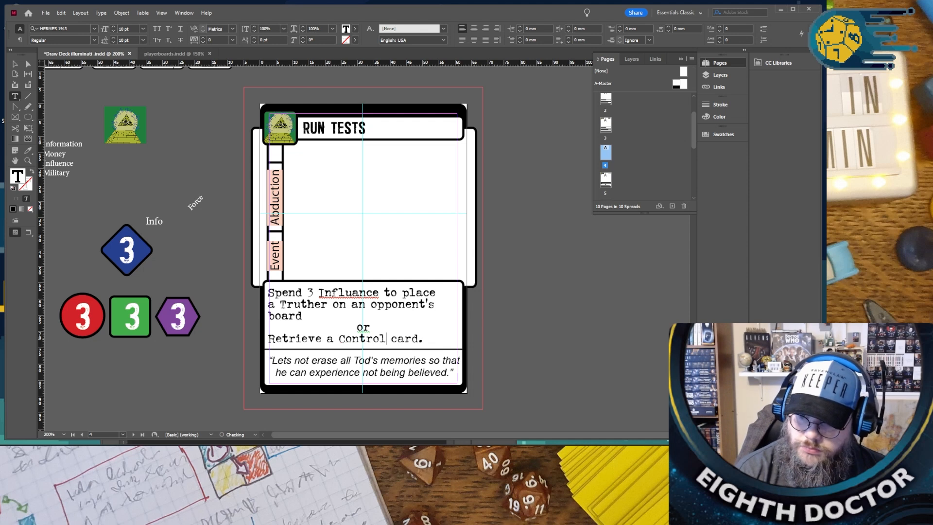
# - Correct the spelling of “Influence” in the first ability option and set its cost to 5, keeping the spaces around the number
pyautogui.rightClick(359, 293)
pyautogui.click(383, 295)
pyautogui.doubleClick(308, 292)
pyautogui.write('5')
pyautogui.click(302, 290)
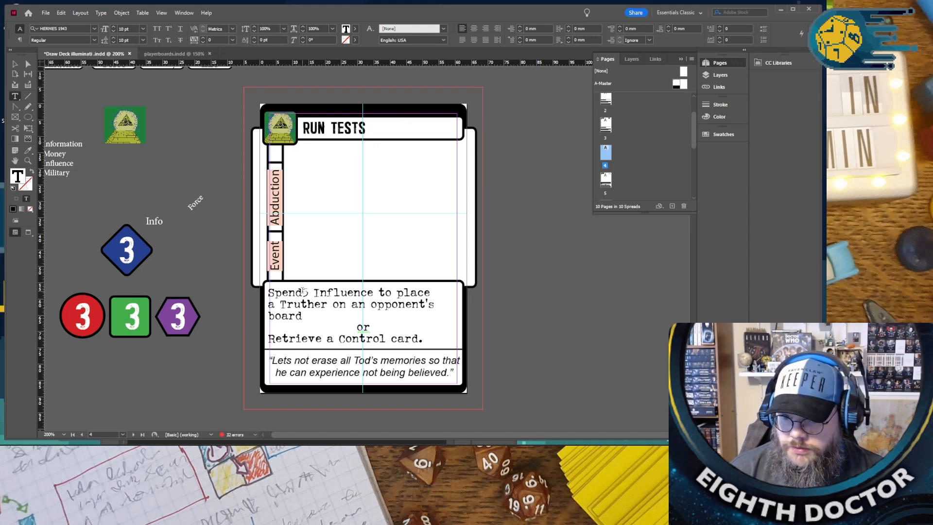
pyautogui.doubleClick(314, 292)
pyautogui.click(385, 290)
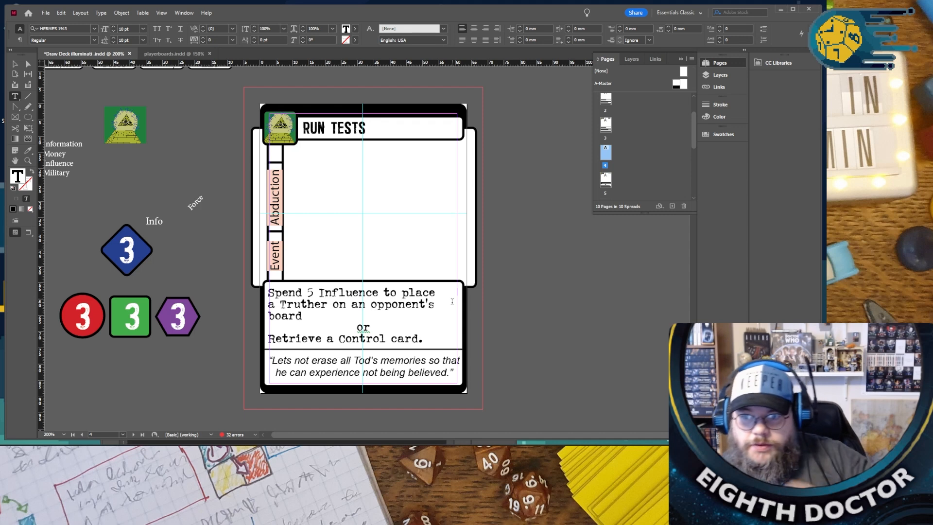
# - Copy the “Control” side label from page 3 and paste it over the Abduction label on the “RUN TESTS” card
pyautogui.scroll(10, 440, 289)
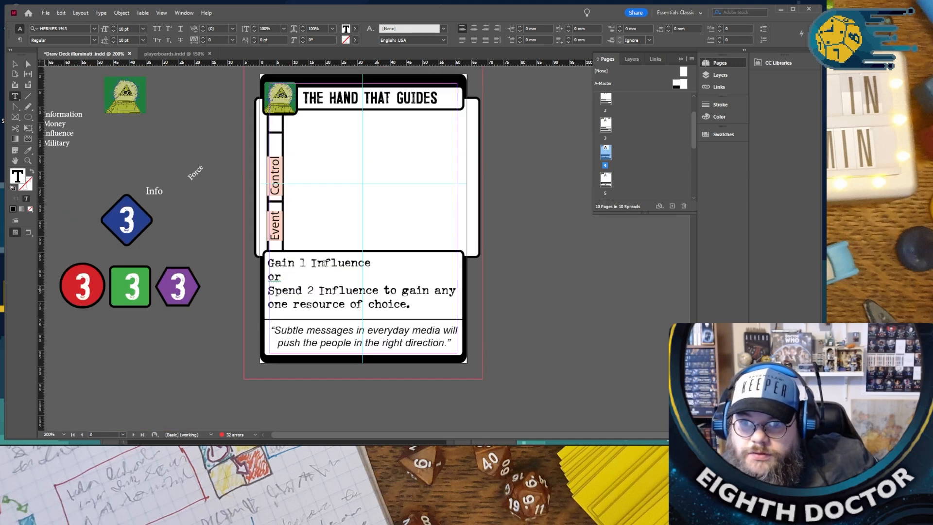
pyautogui.doubleClick(276, 179)
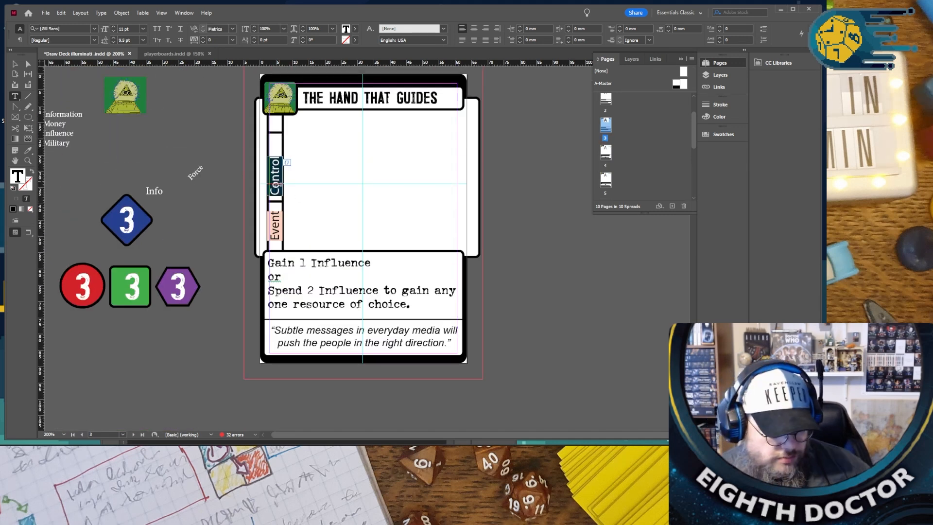
pyautogui.scroll(-10, 312, 229)
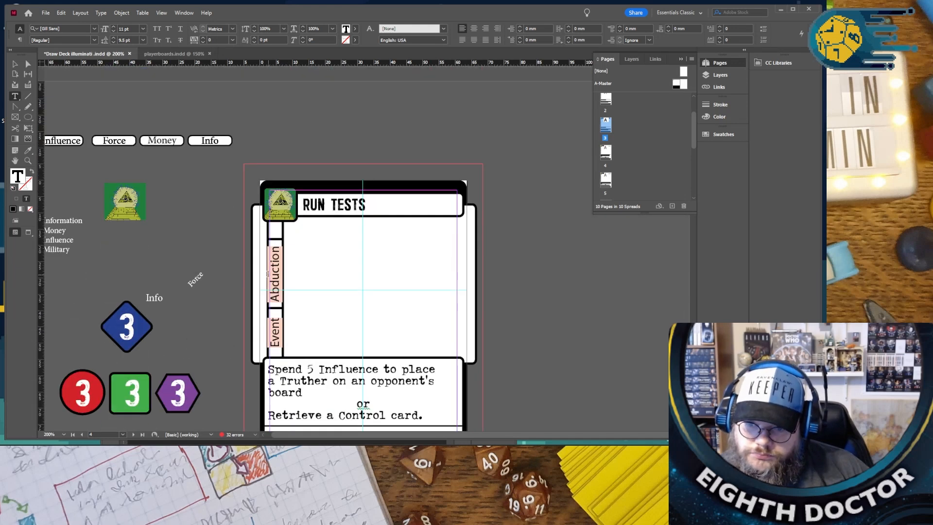
pyautogui.doubleClick(272, 273)
pyautogui.write('Control')
# - Compare the “RUN TESTS” card with the preceding “THE HAND THAT GUIDES” cards, checking their labels and ability text
pyautogui.scroll(-2, 355, 287)
pyautogui.scroll(-1, 356, 287)
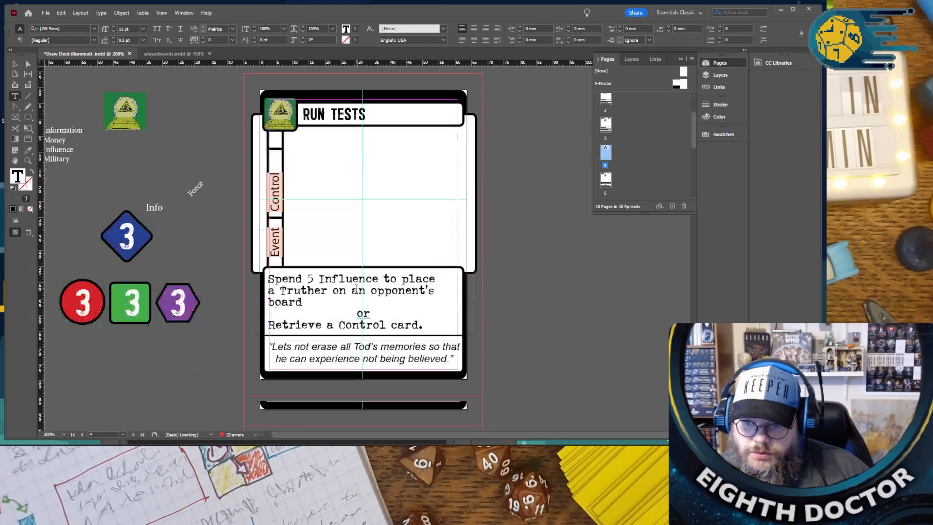
pyautogui.scroll(-2, 438, 281)
pyautogui.scroll(12, 439, 287)
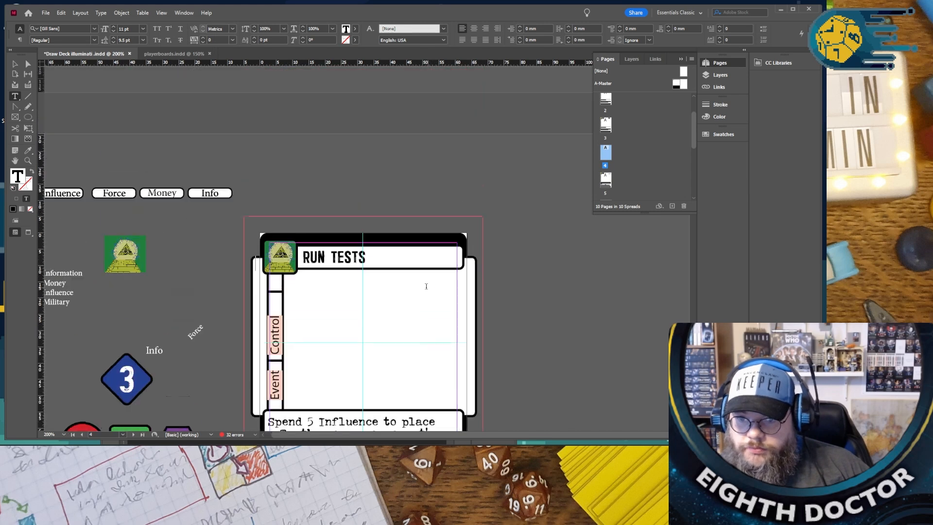
pyautogui.scroll(1, 425, 286)
pyautogui.scroll(-6, 425, 286)
pyautogui.scroll(9, 426, 286)
pyautogui.scroll(-8, 426, 286)
pyautogui.scroll(3, 427, 287)
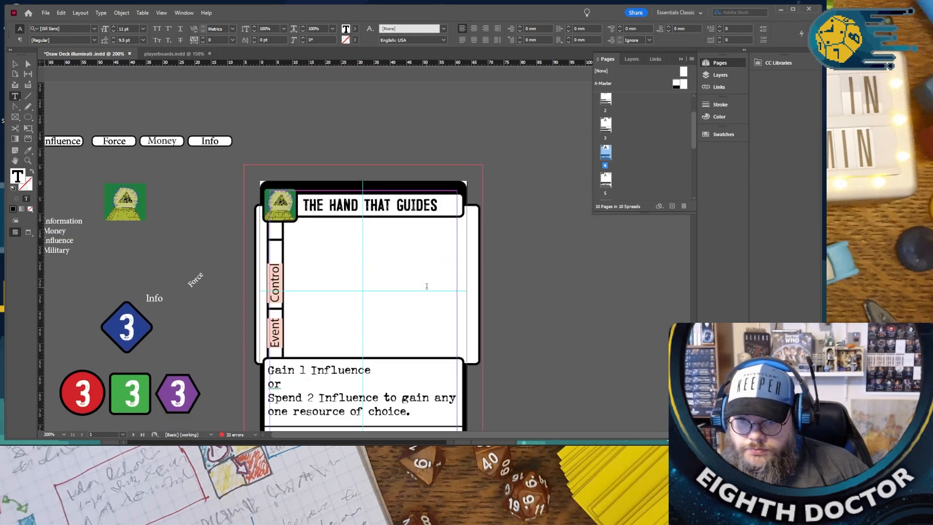
pyautogui.scroll(-10, 427, 288)
pyautogui.scroll(8, 427, 291)
pyautogui.scroll(-8, 426, 292)
pyautogui.scroll(6, 426, 292)
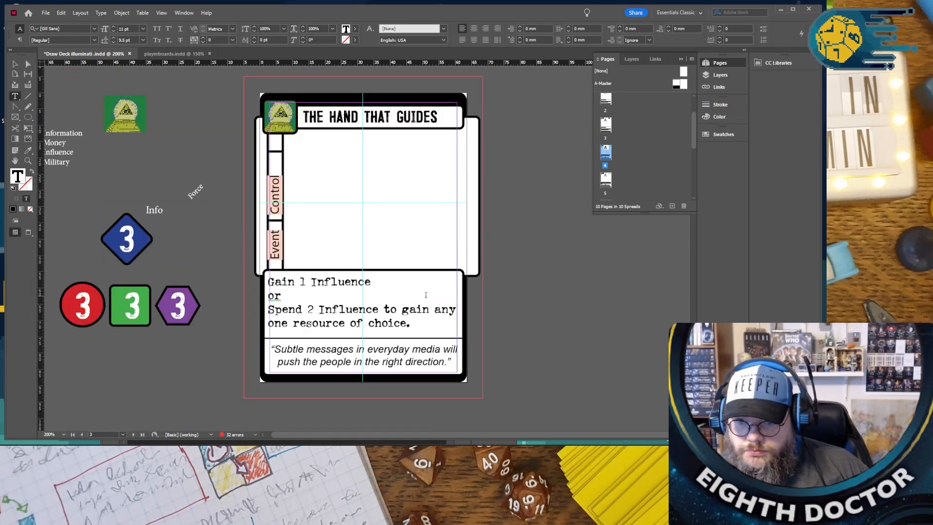
# - Delete the page 5 “RUN TESTS” card that still carries the Abduction label, and duplicate the “GOTTA CATCH THEM ALL” spread
pyautogui.scroll(-6, 426, 294)
pyautogui.scroll(1, 425, 295)
pyautogui.scroll(-15, 425, 295)
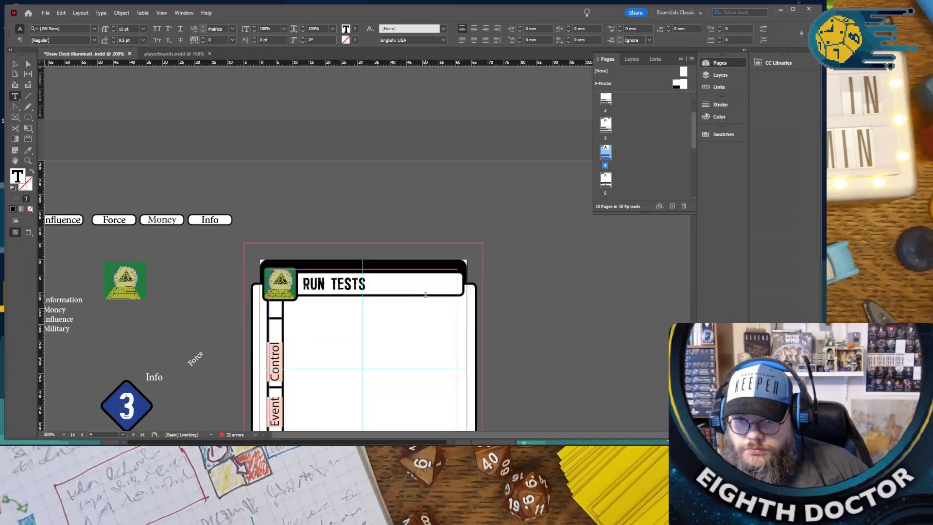
pyautogui.scroll(-1, 425, 294)
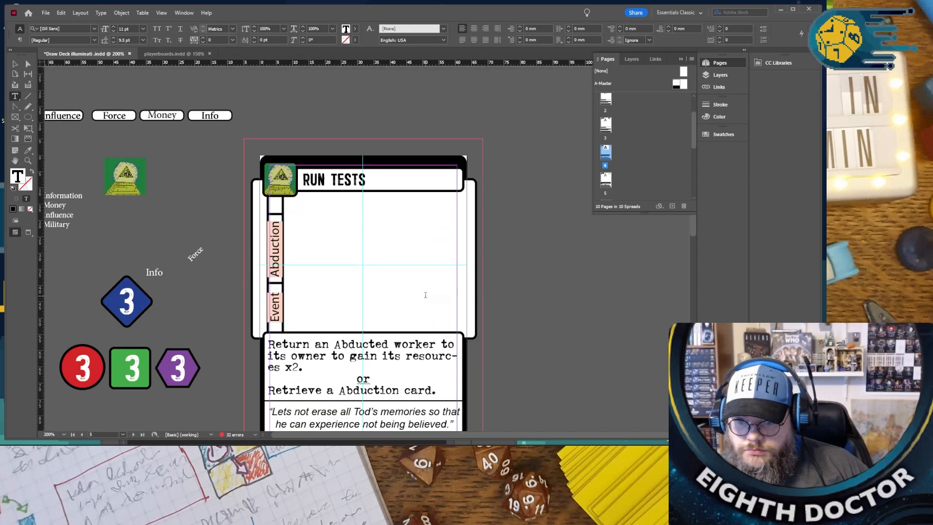
pyautogui.scroll(6, 425, 293)
pyautogui.click(607, 180)
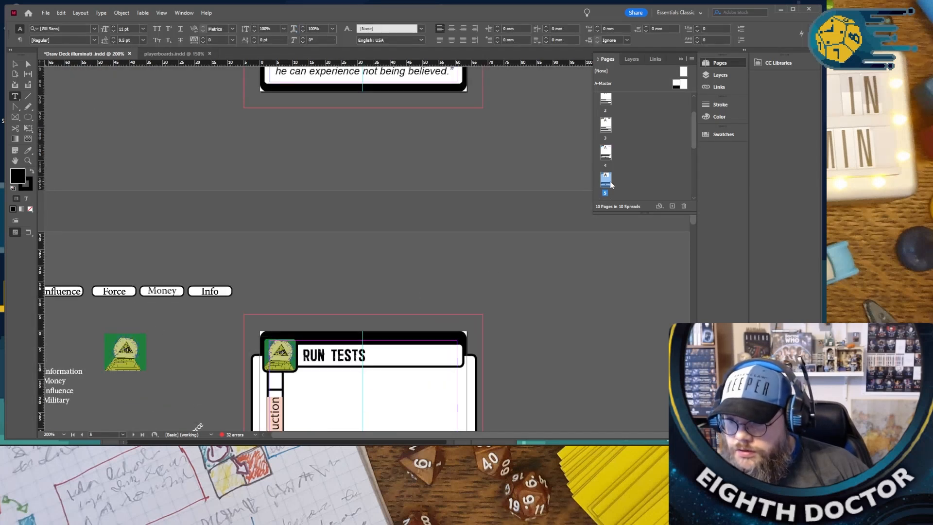
pyautogui.click(684, 206)
pyautogui.click(436, 237)
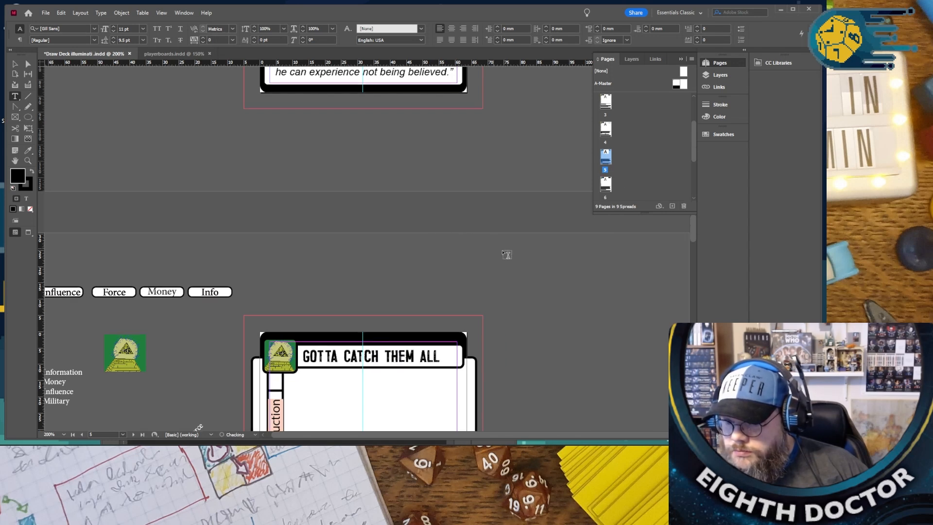
pyautogui.rightClick(608, 156)
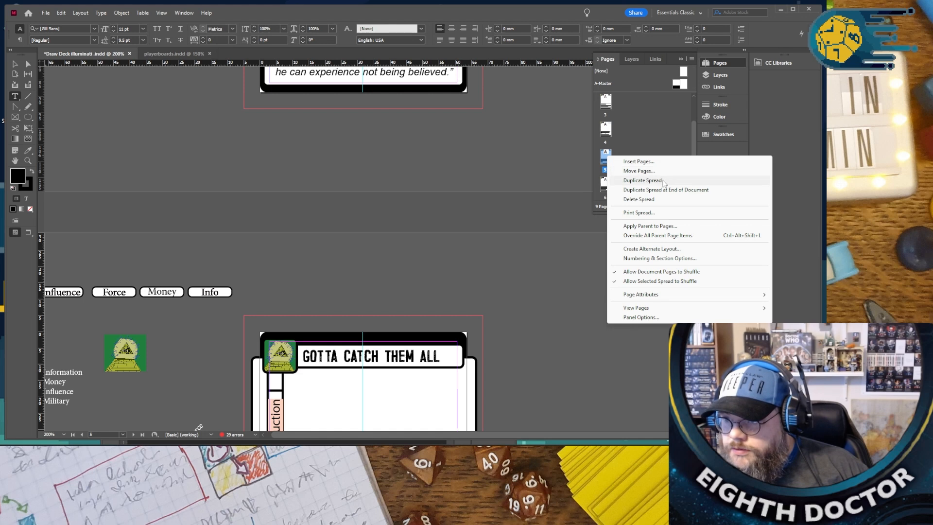
pyautogui.click(663, 180)
# - Replace the “INTERSPECIES CASE STUDY” title on page 10 with “COMPLETE CONTROL”
pyautogui.scroll(-5, 612, 194)
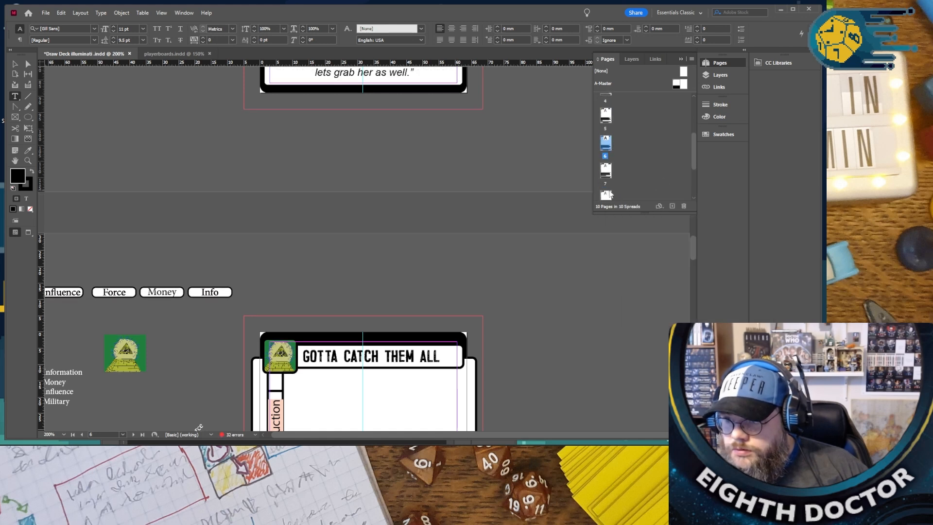
pyautogui.doubleClick(607, 179)
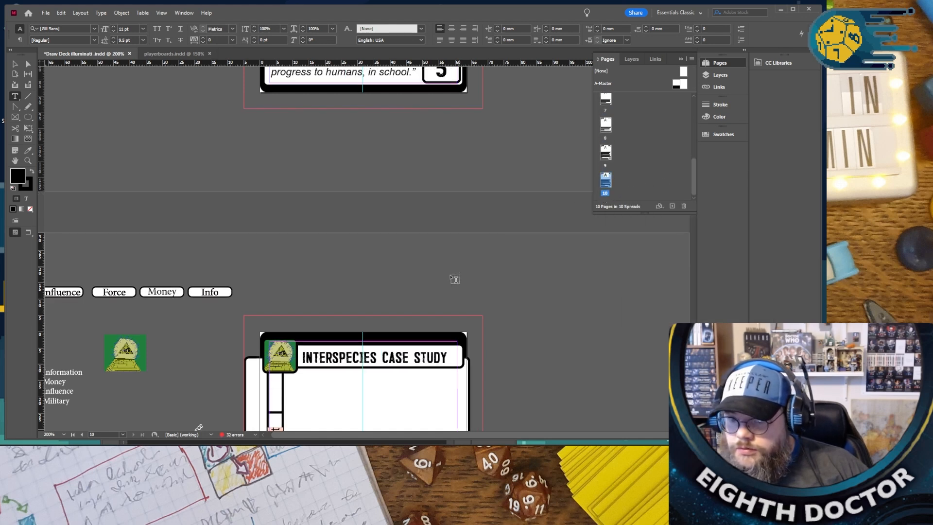
pyautogui.scroll(-3, 454, 277)
pyautogui.scroll(1, 417, 265)
pyautogui.tripleClick(331, 175)
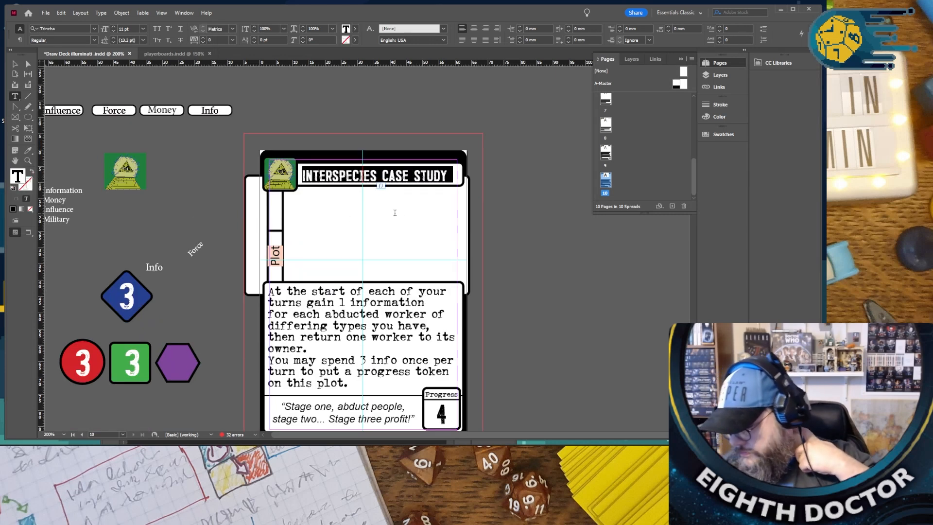
pyautogui.write('CON')
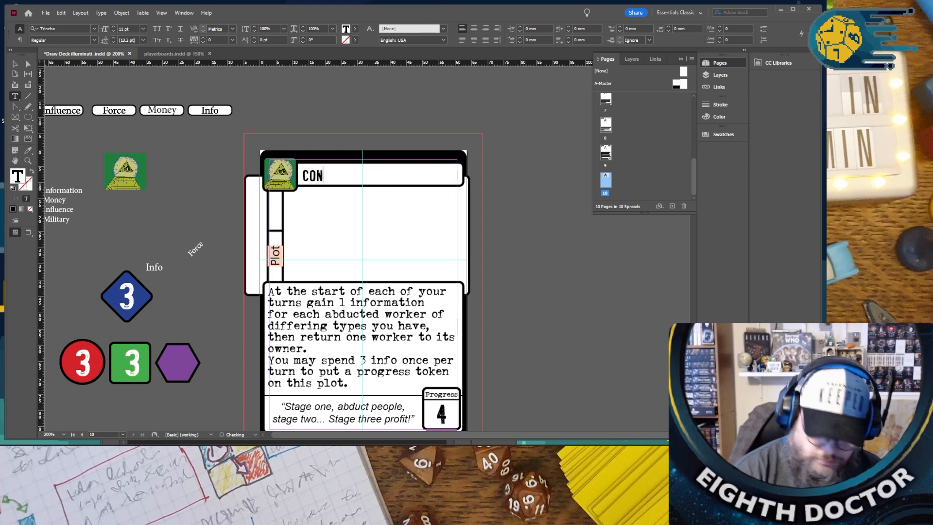
pyautogui.write('TORL')
pyautogui.press('BackSpace')
pyautogui.press('BackSpace')
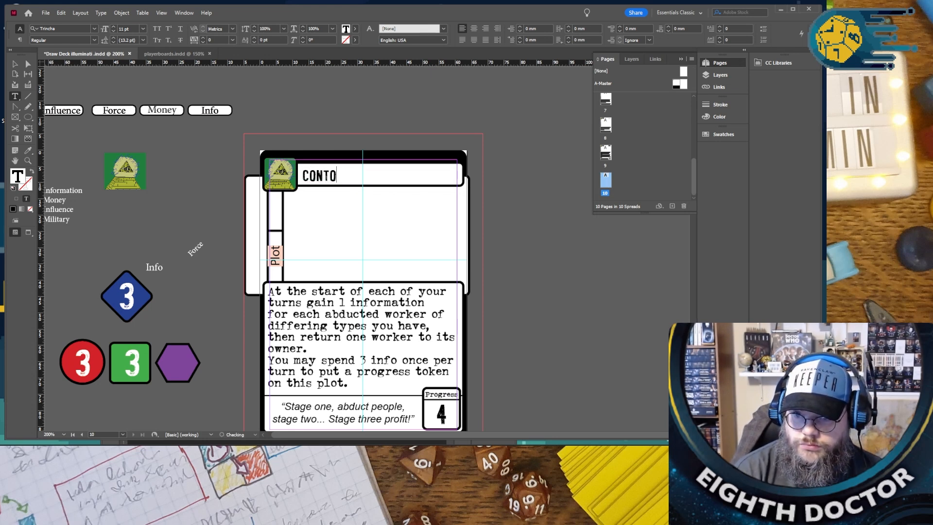
pyautogui.press('BackSpace')
pyautogui.press('BackSpace')
pyautogui.press('BackSpace')
pyautogui.press('BackSpace')
pyautogui.write('M')
pyautogui.press('BackSpace')
pyautogui.write('OMPLETE CONTROL')
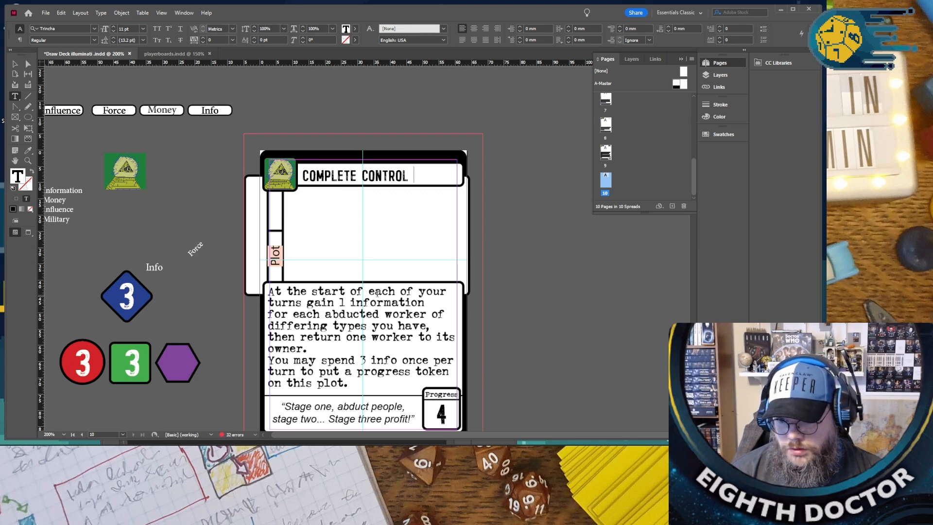
# - Replace the ability text after “turns gain 1” with “progress token if you have 5 of each resorce in play and no Truthers on your player board.”
pyautogui.moveTo(339, 301); pyautogui.dragTo(362, 390)
pyautogui.press('BackSpace')
pyautogui.write('progress')
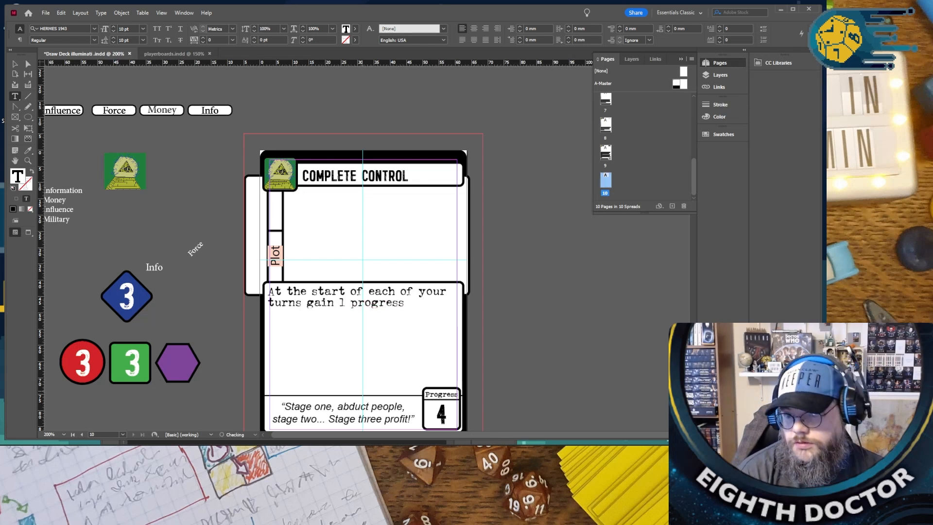
pyautogui.write(' token ')
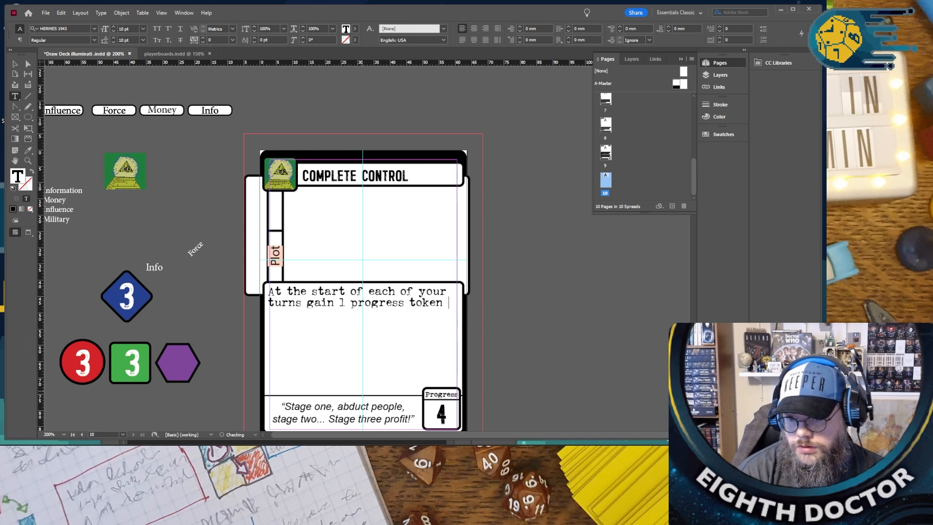
pyautogui.write('if you have')
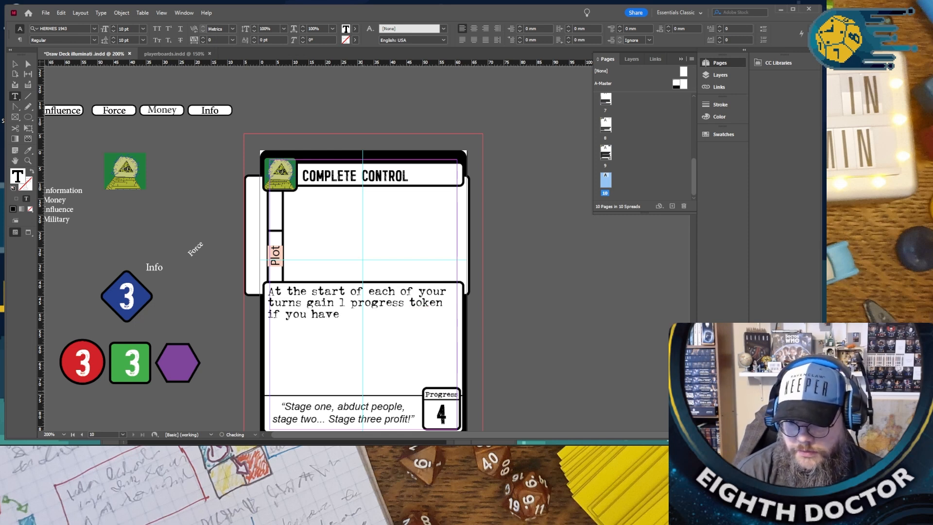
pyautogui.write(' 5 of each resorce in play a')
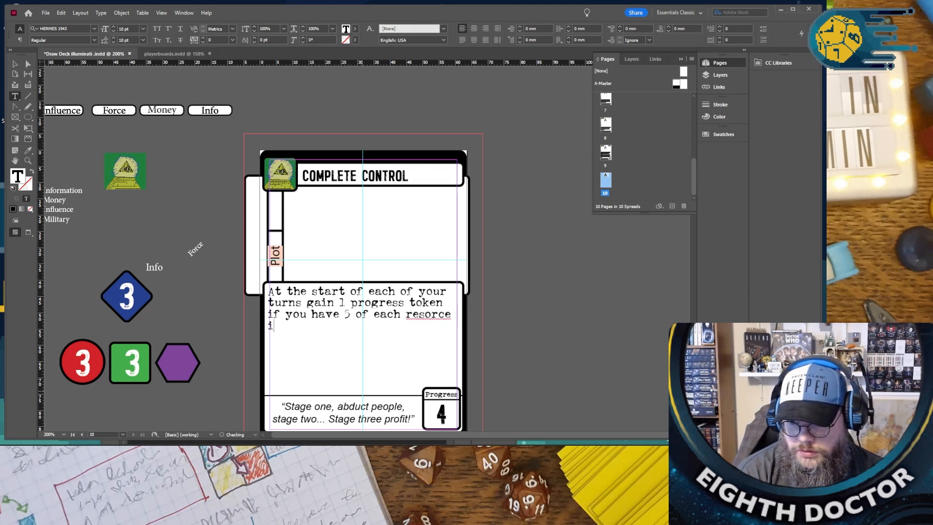
pyautogui.write('nd')
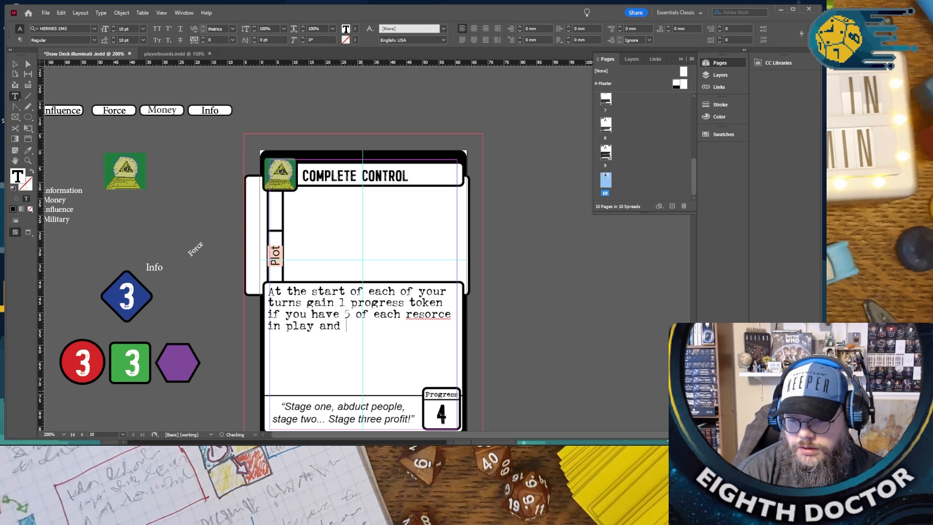
pyautogui.write(' no')
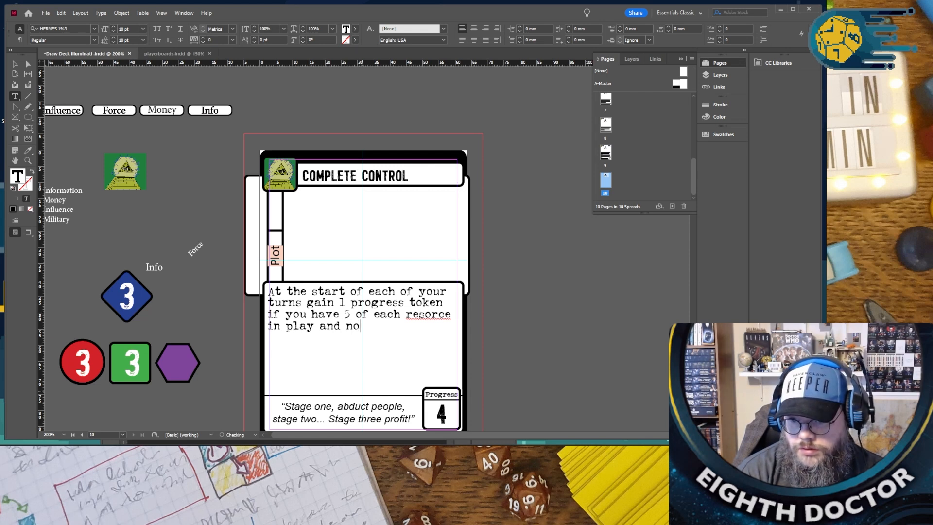
pyautogui.write(' Truther')
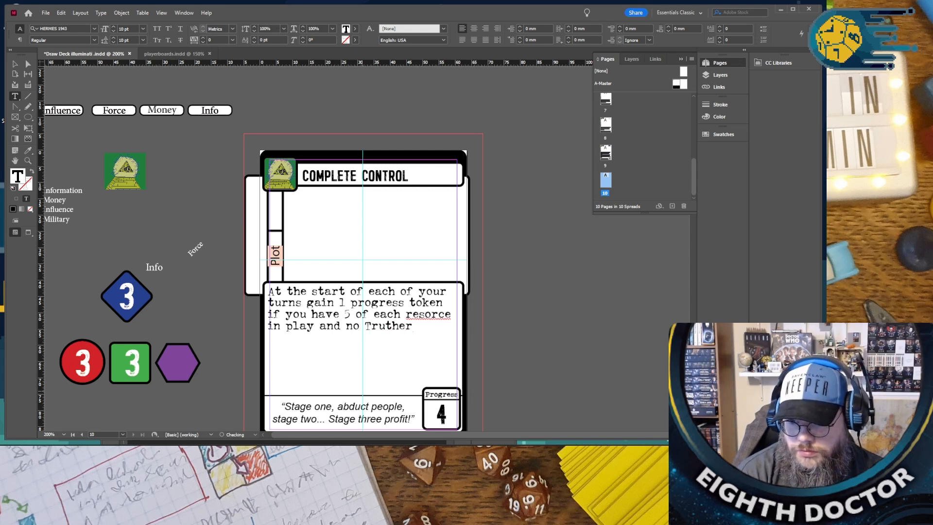
pyautogui.write('s on your')
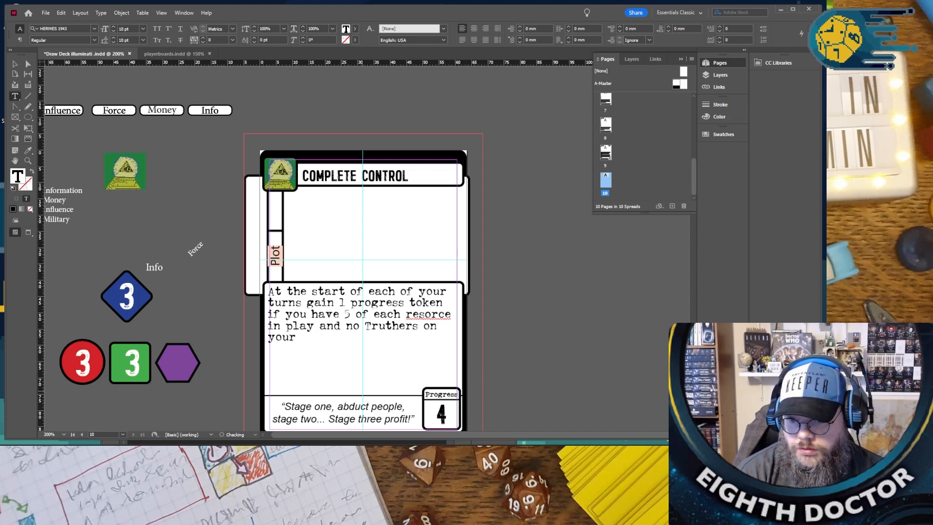
pyautogui.write(' player board.')
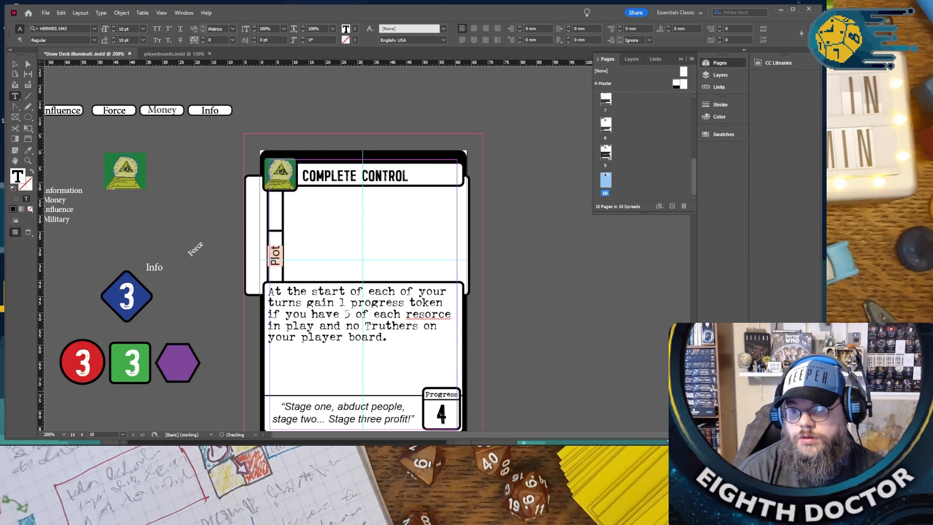
# - Correct the misspelled “resorce” to “resource” in the ability text and change “start” to “end” in its opening line
pyautogui.rightClick(442, 314)
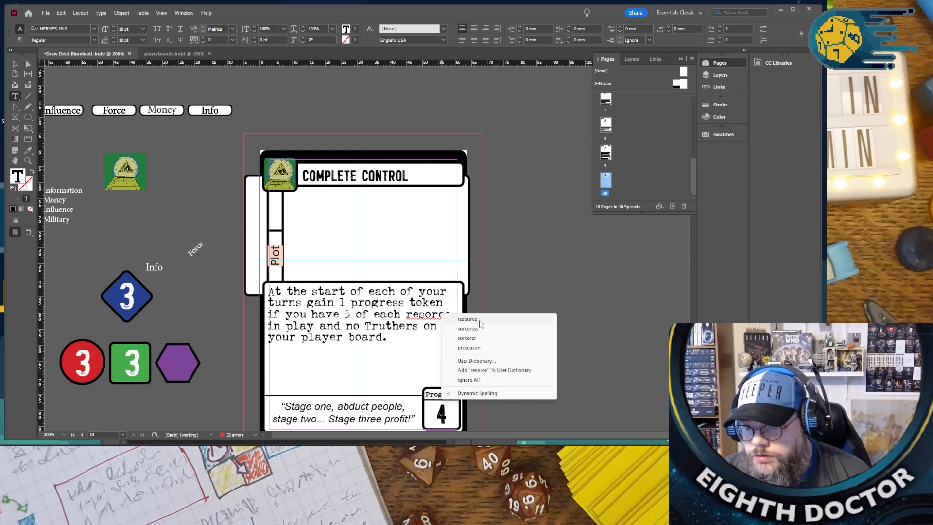
pyautogui.click(452, 319)
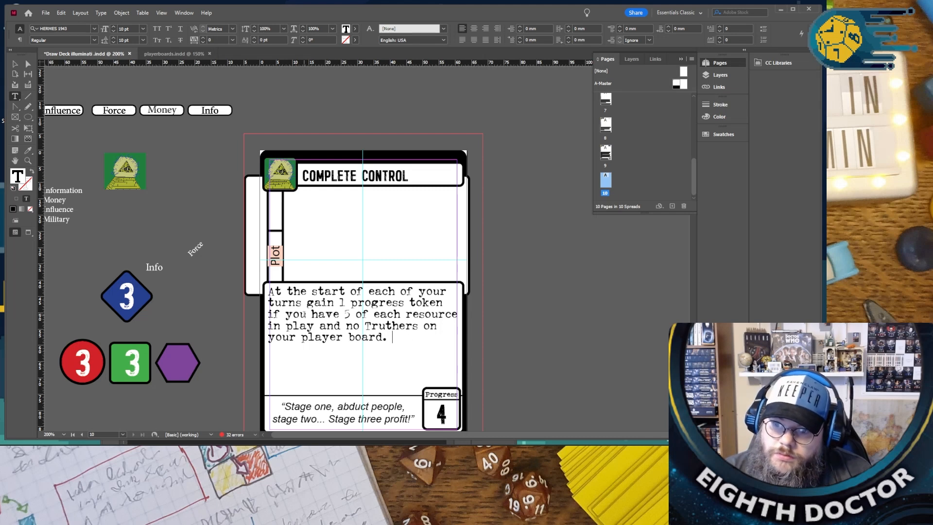
pyautogui.doubleClick(314, 290)
pyautogui.write('end')
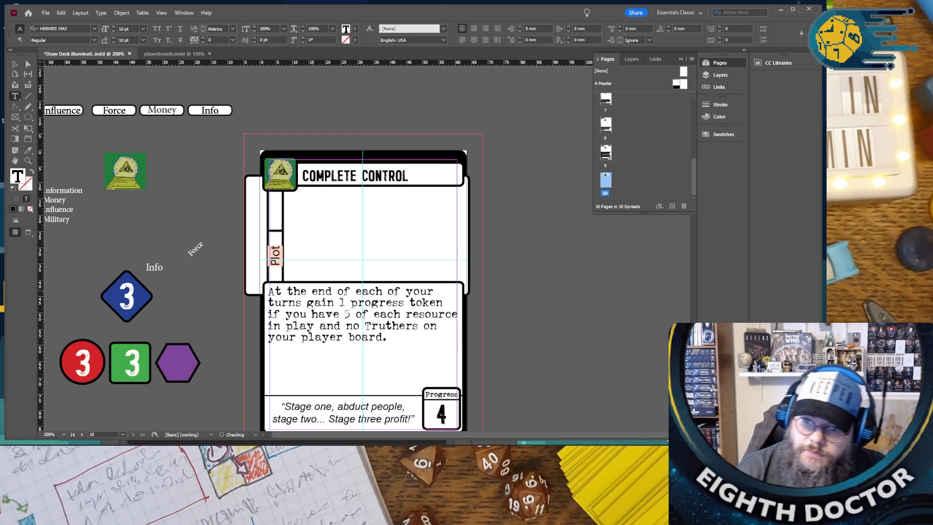
# - Replace the “COMPLETE CONTROL” card's quote with “Once you control the media, then everything else comes easy.”
pyautogui.scroll(-1, 354, 341)
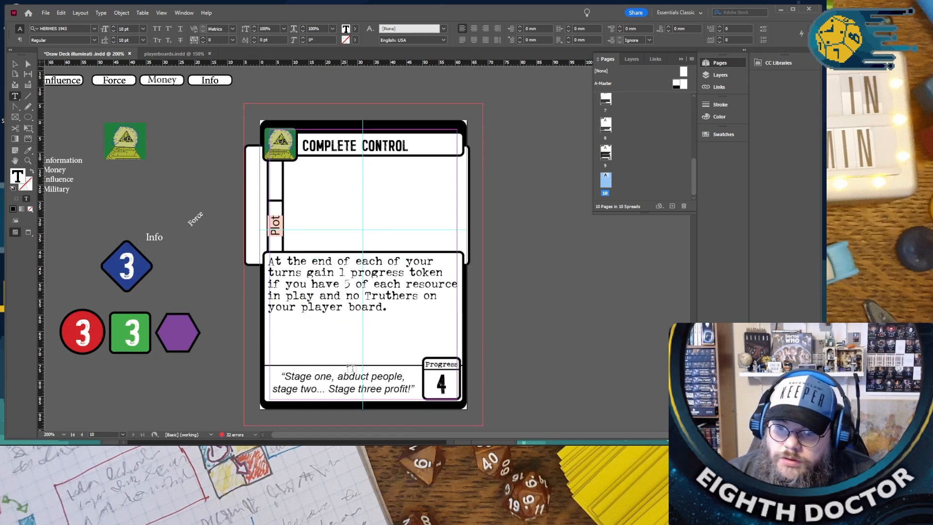
pyautogui.moveTo(283, 375); pyautogui.dragTo(406, 385)
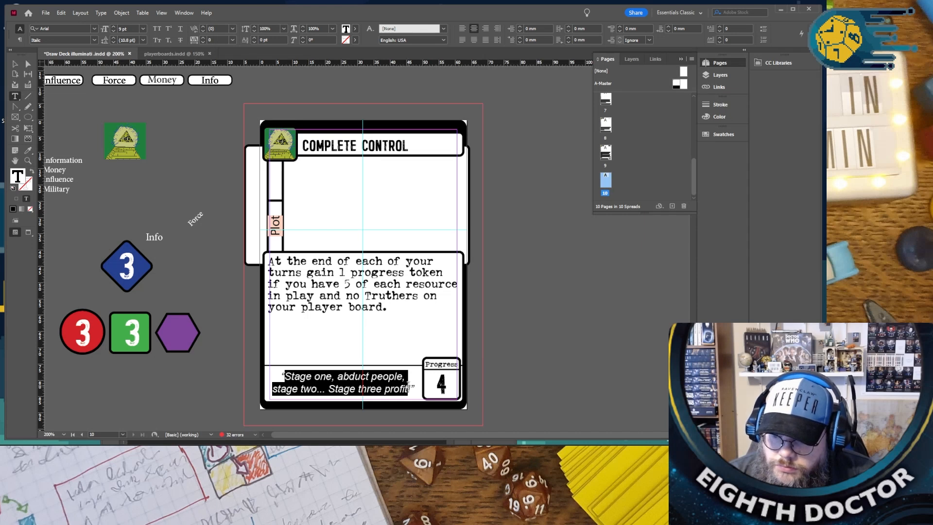
pyautogui.write('Once yo')
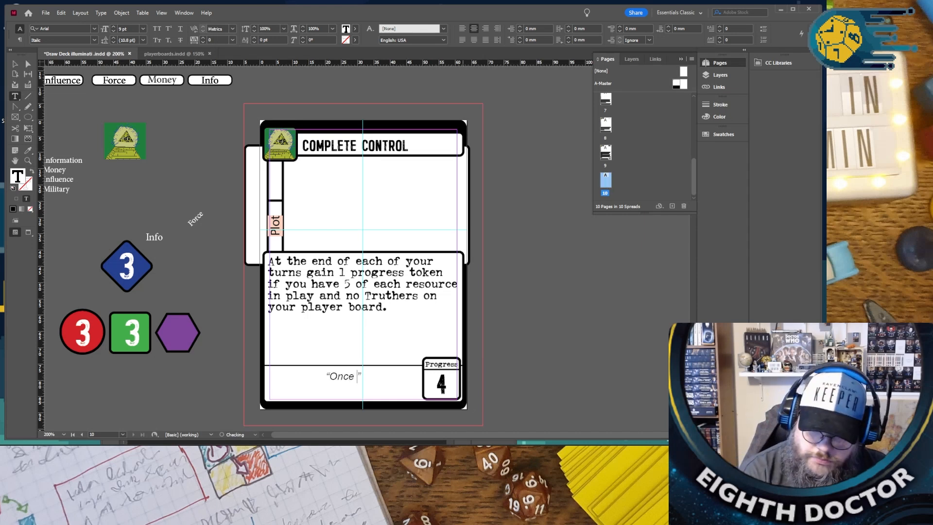
pyautogui.write('u control the ')
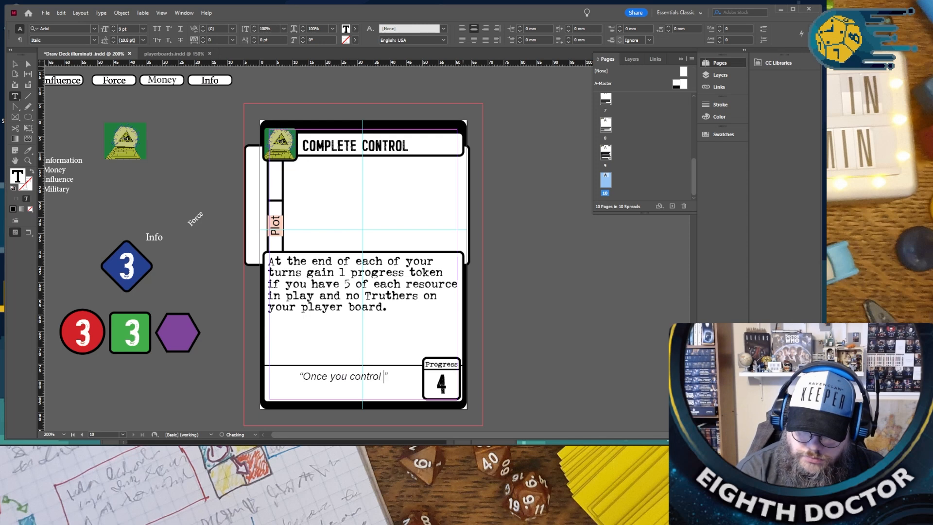
pyautogui.write('media, the')
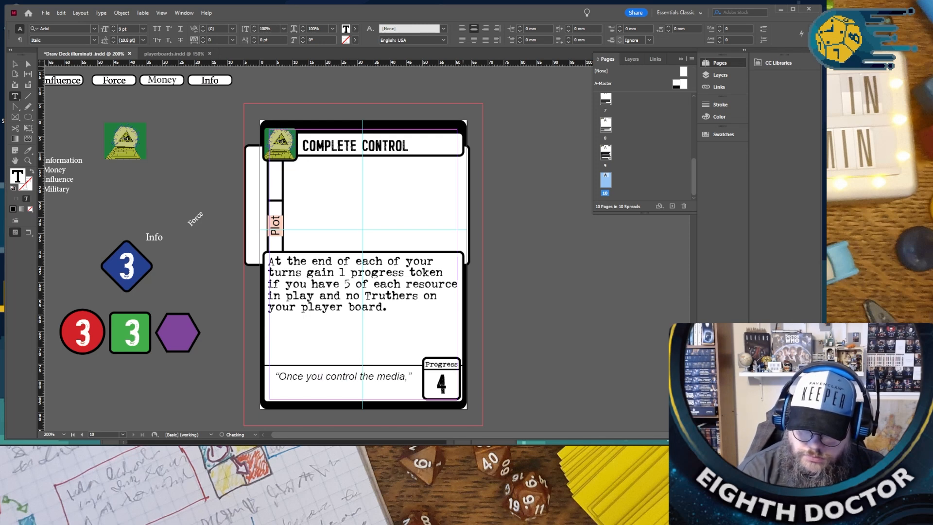
pyautogui.write('n everything else fall in place.')
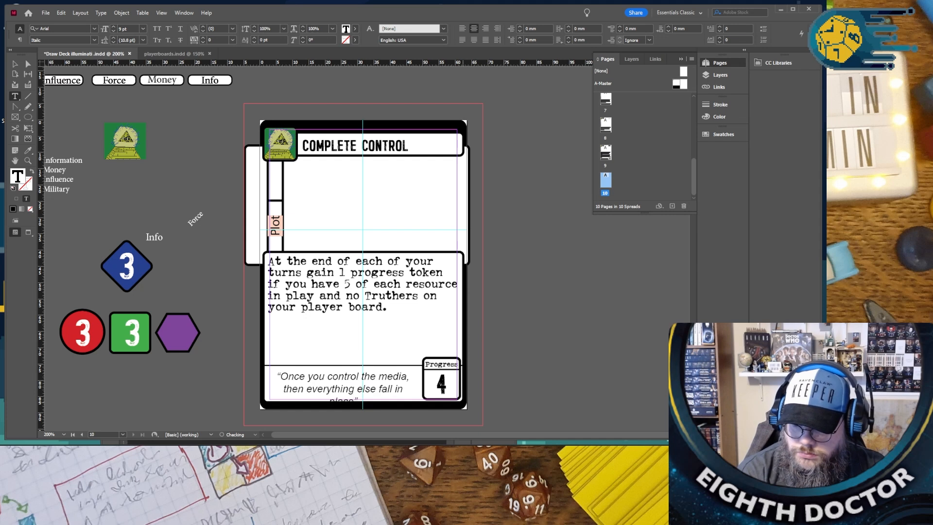
pyautogui.press('BackSpace')
pyautogui.press('BackSpace')
pyautogui.press('BackSpace')
pyautogui.press('BackSpace')
pyautogui.press('BackSpace')
pyautogui.press('BackSpace')
pyautogui.press('BackSpace')
pyautogui.press('BackSpace')
pyautogui.press('BackSpace')
pyautogui.press('BackSpace')
pyautogui.press('BackSpace')
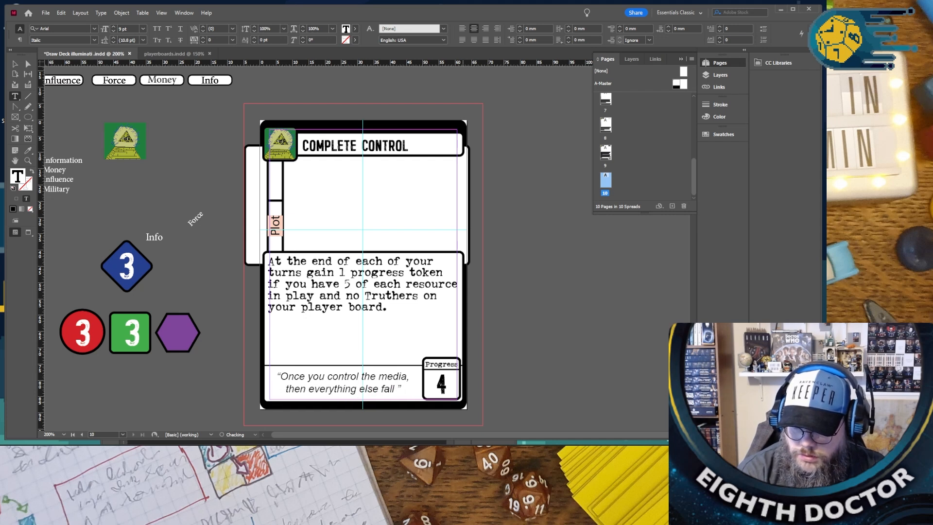
pyautogui.write('comes easy')
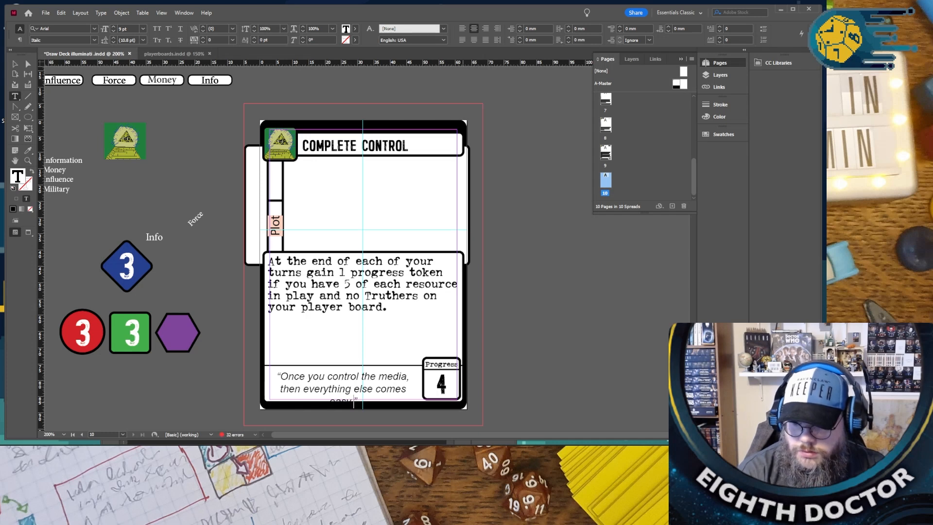
pyautogui.press('Escape')
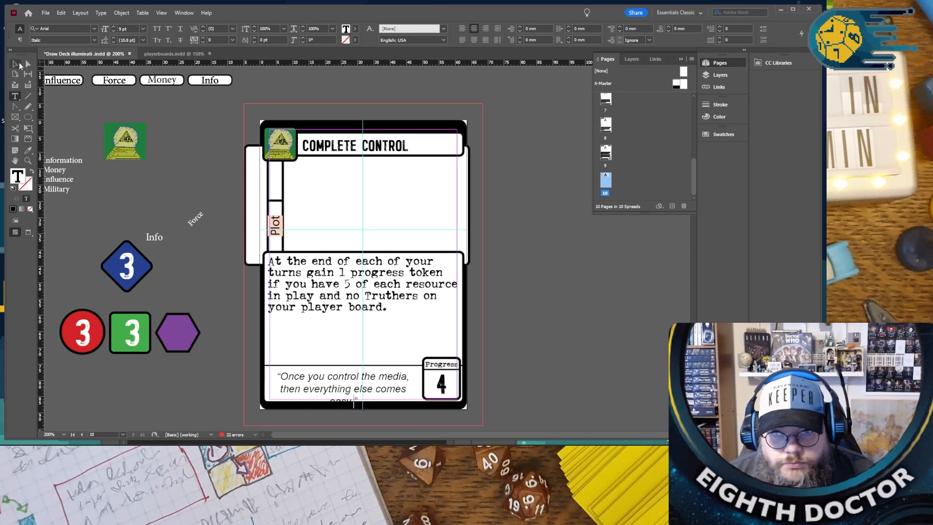
# - Widen the quote's text frame to about 47.8 mm so the quote fits on two lines, and nudge the frame slightly away from the Progress box
pyautogui.click(273, 402)
pyautogui.moveTo(268, 399); pyautogui.dragTo(266, 398)
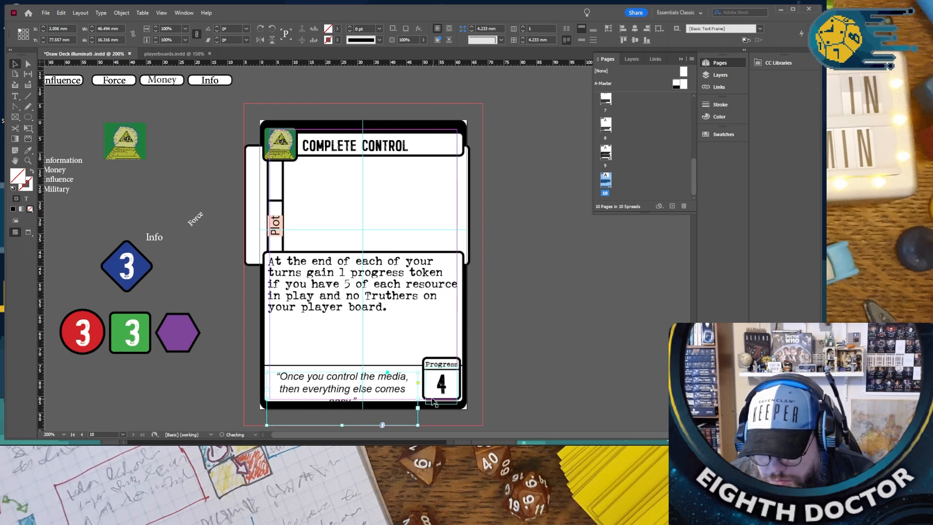
pyautogui.moveTo(418, 398); pyautogui.dragTo(420, 399)
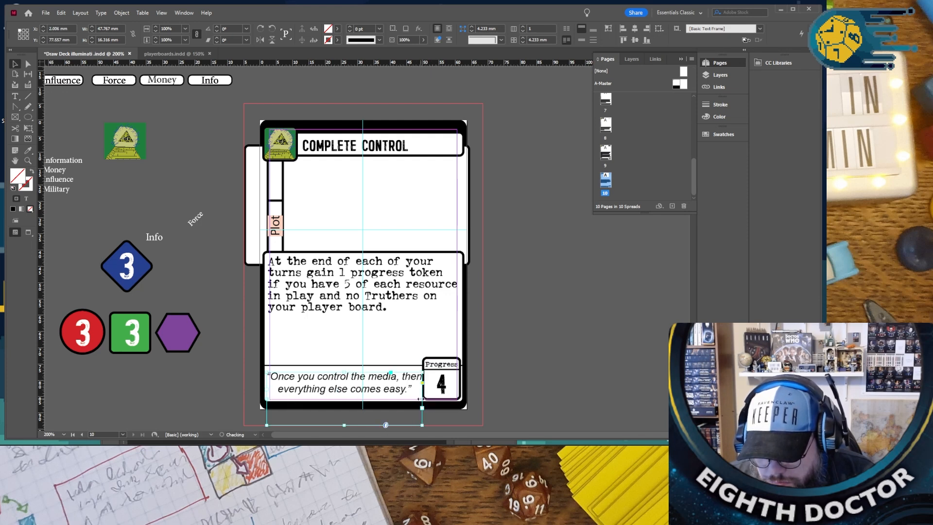
pyautogui.press('Left')
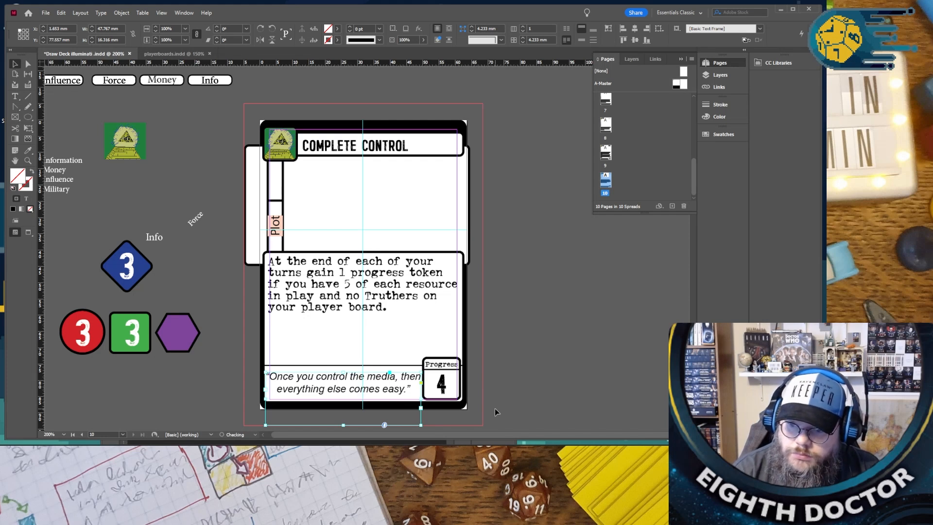
# - Nudge the white picture frame behind the “COMPLETE CONTROL” card so it is centred across the card's width
pyautogui.click(560, 353)
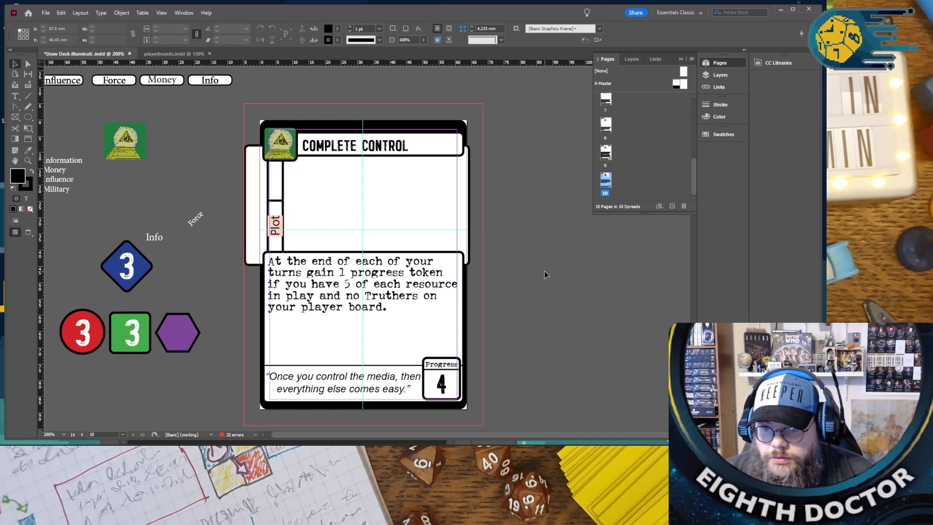
pyautogui.click(455, 222)
pyautogui.press('Right')
pyautogui.press('Right')
pyautogui.press('Right')
pyautogui.press('Right')
pyautogui.press('Right')
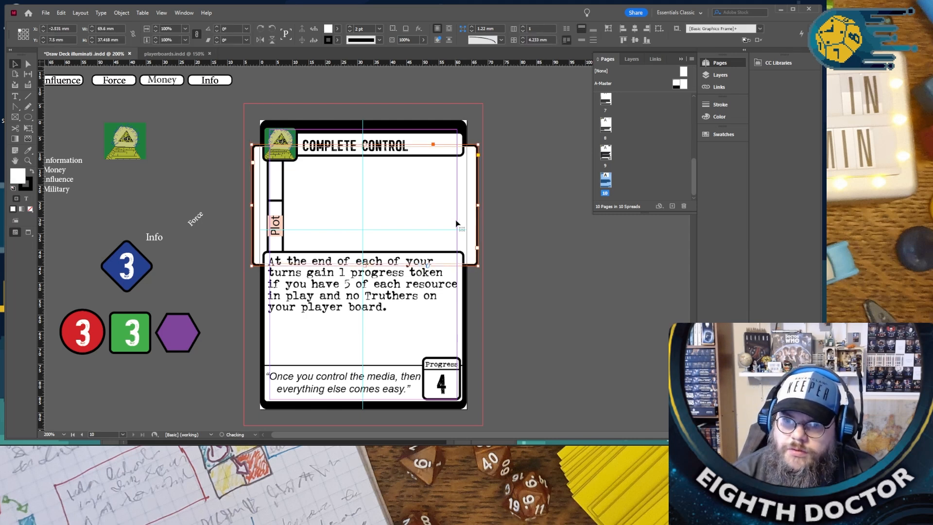
pyautogui.click(559, 316)
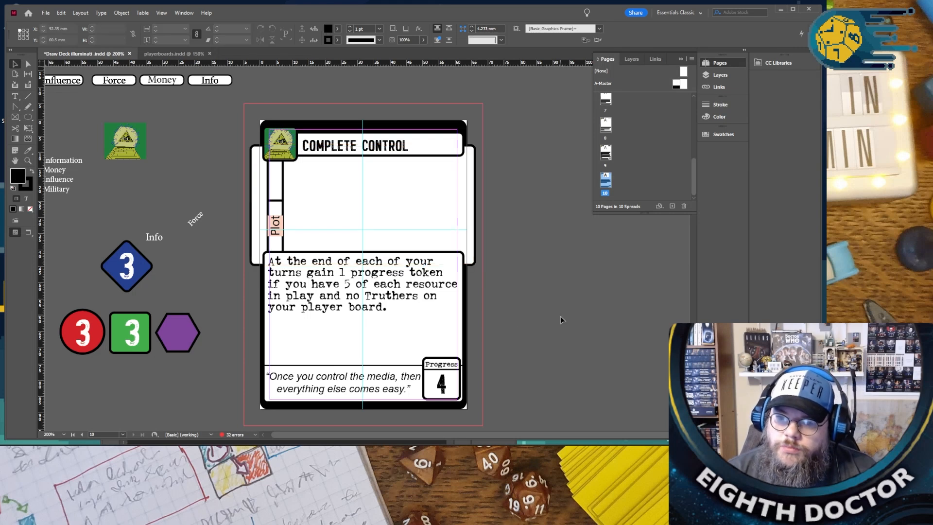
# - On the “THE COWS ARE JUST FOR FUN” card, replace “Cow” with “truther” in the ability text's first sentence
pyautogui.scroll(1, 559, 316)
pyautogui.scroll(10, 557, 315)
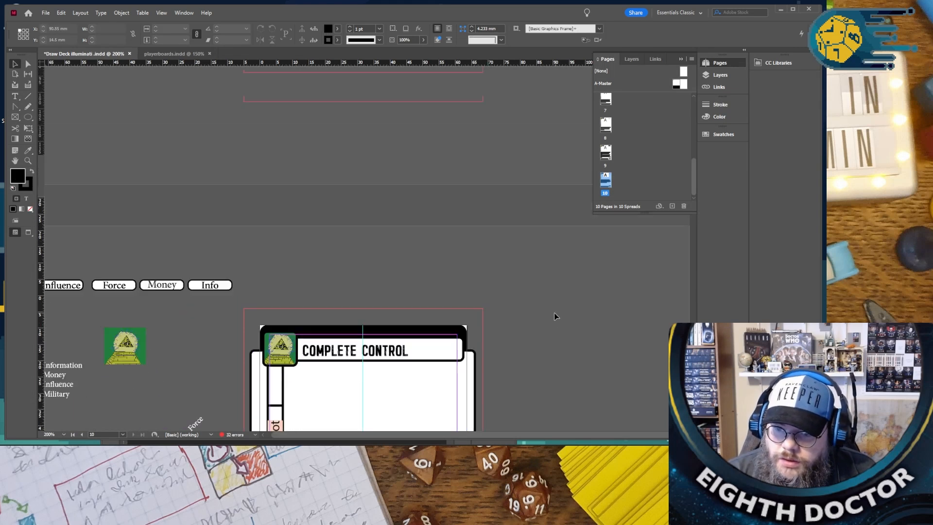
pyautogui.scroll(-2, 552, 312)
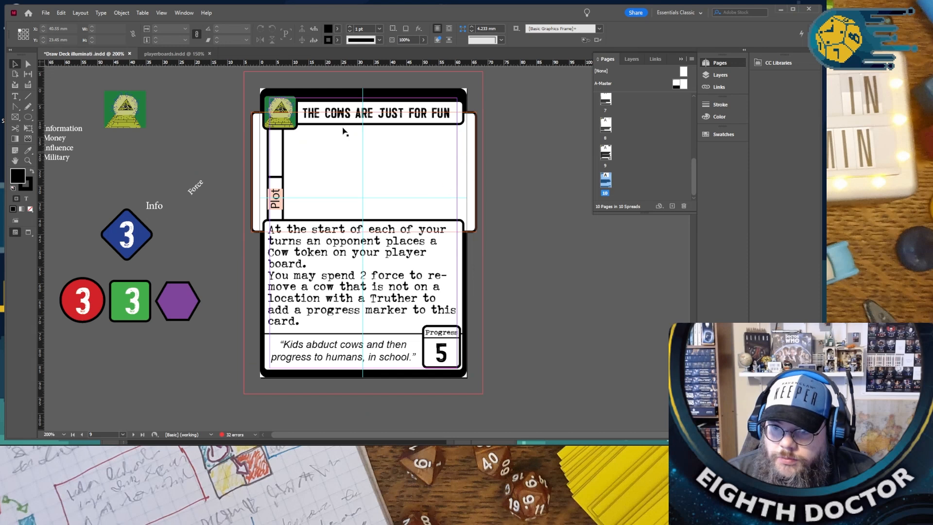
pyautogui.click(318, 262)
pyautogui.doubleClick(319, 262)
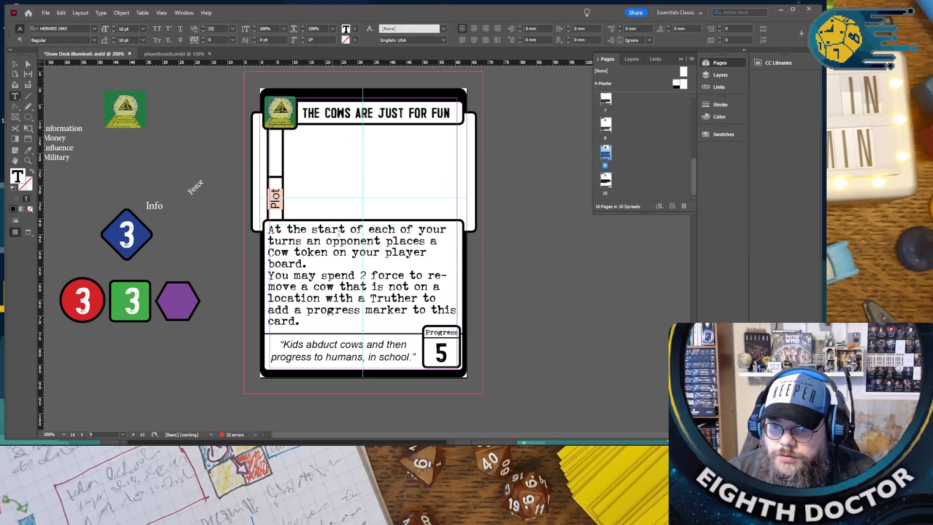
pyautogui.doubleClick(279, 253)
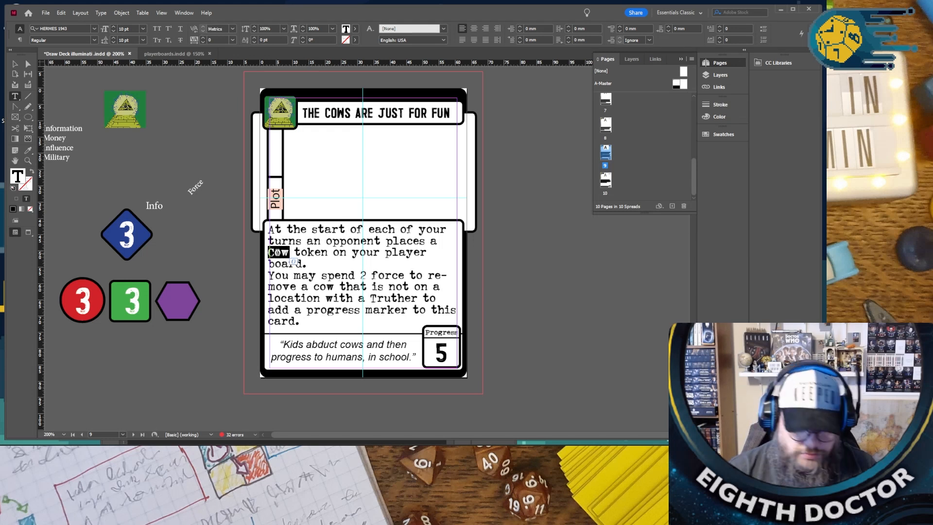
pyautogui.write('truther')
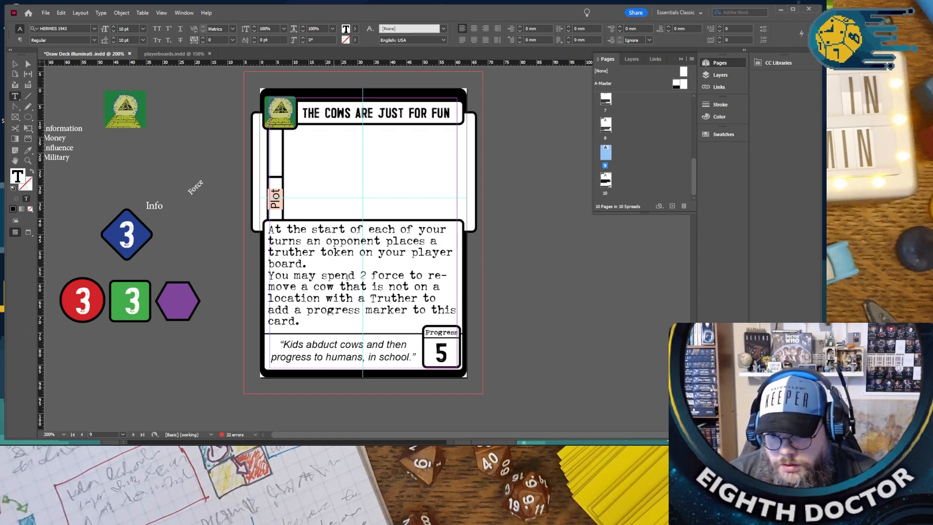
# - Replace the ability text after “You may spend” with “5 influance to add a progress token to this card,”
pyautogui.moveTo(361, 275); pyautogui.dragTo(349, 318)
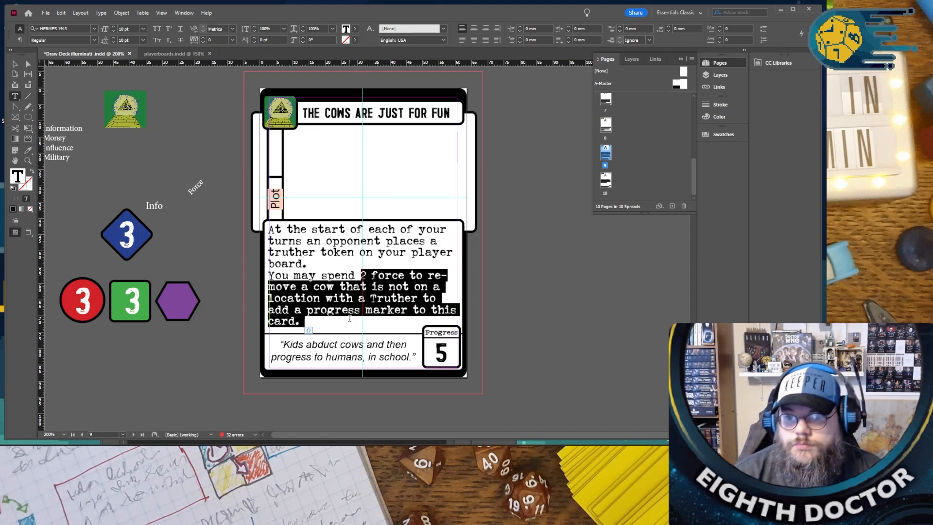
pyautogui.press('BackSpace')
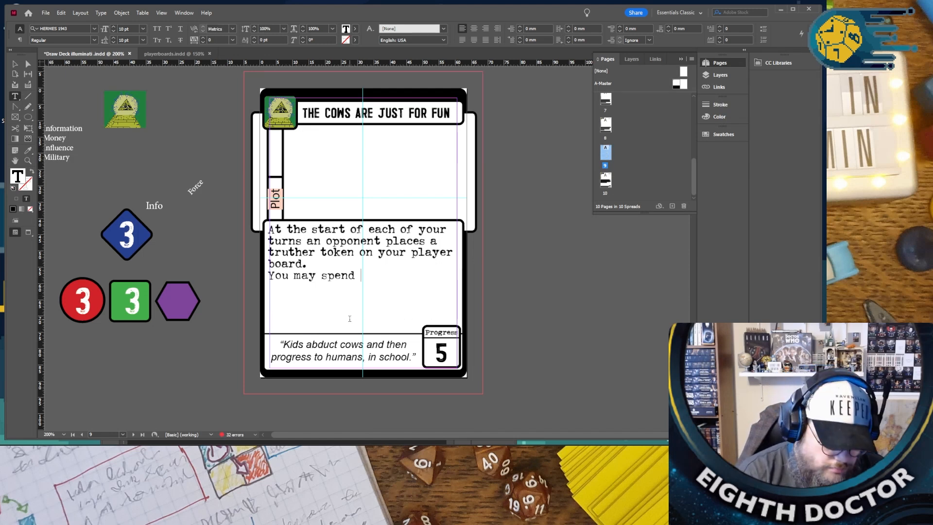
pyautogui.write('5 i')
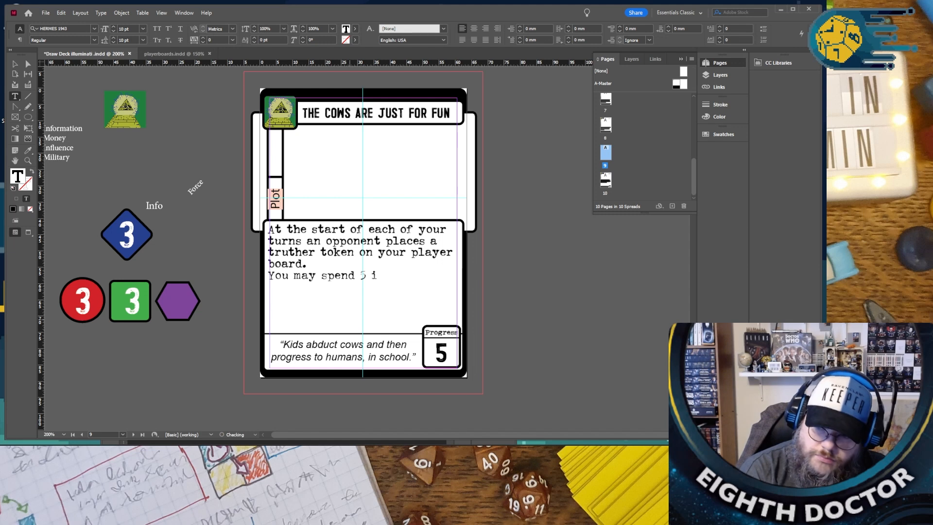
pyautogui.write('nfluance t')
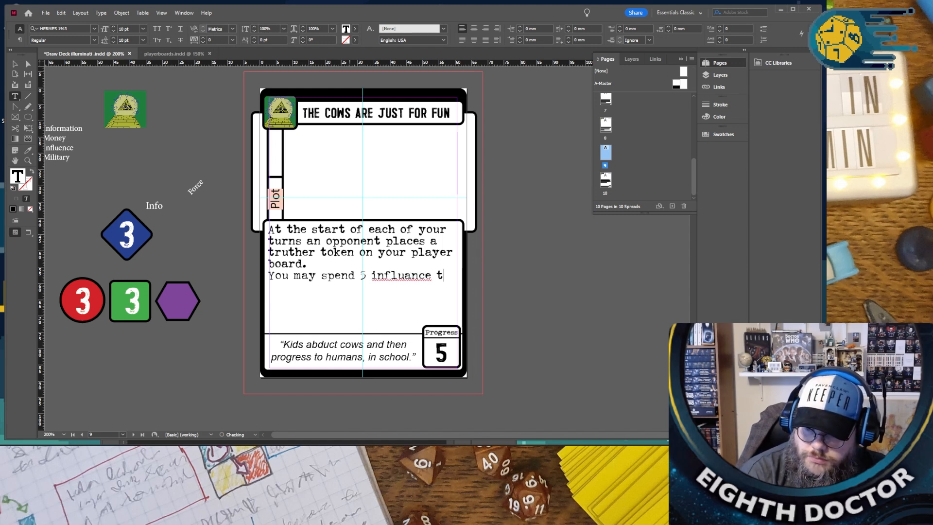
pyautogui.write('o add a progress t')
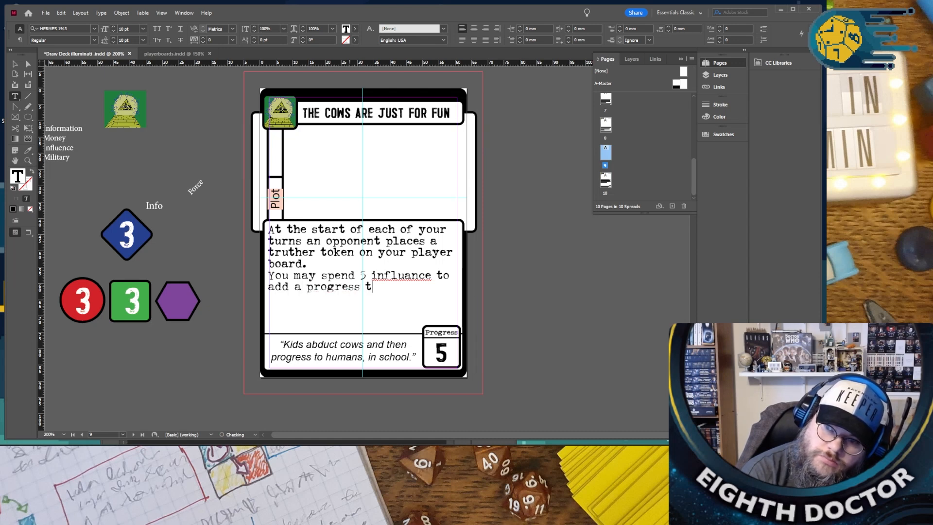
pyautogui.write('oken to this car')
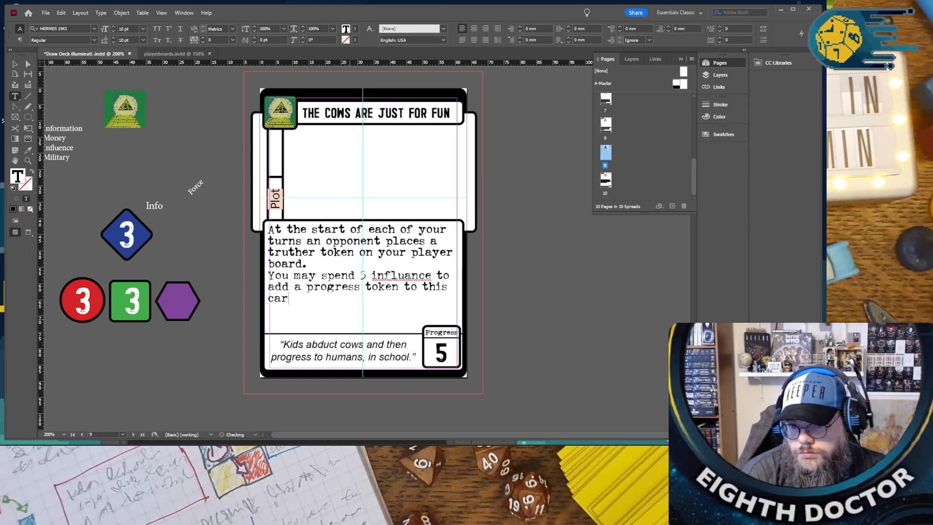
pyautogui.write('d, each truther on your board wit')
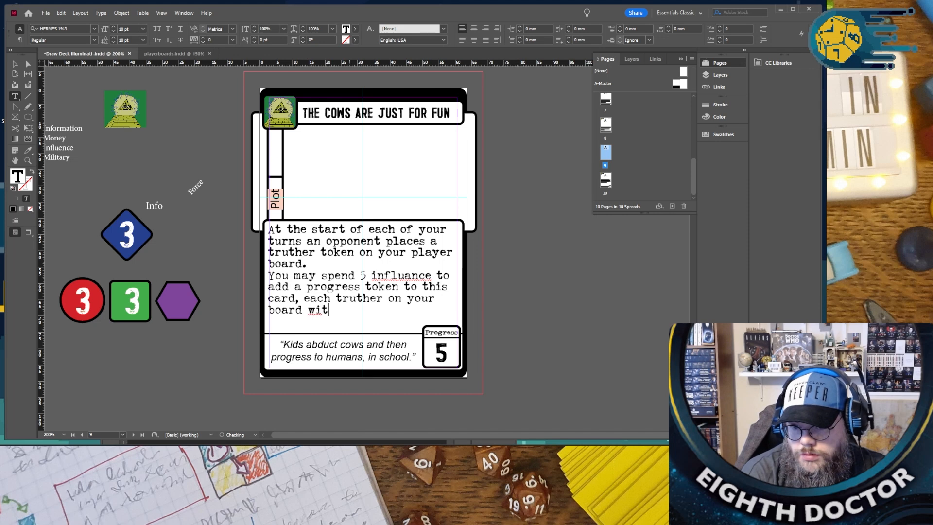
pyautogui.write('t')
# - Complete the ability text with “each truther on your board will incress this cost by 2.”
pyautogui.press('BackSpace')
pyautogui.write('ll incress')
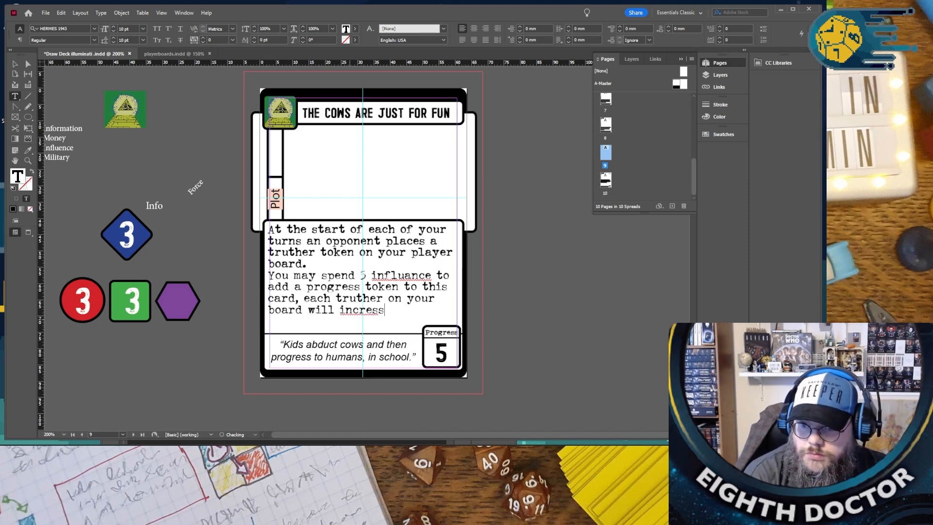
pyautogui.write(' this cost by 3')
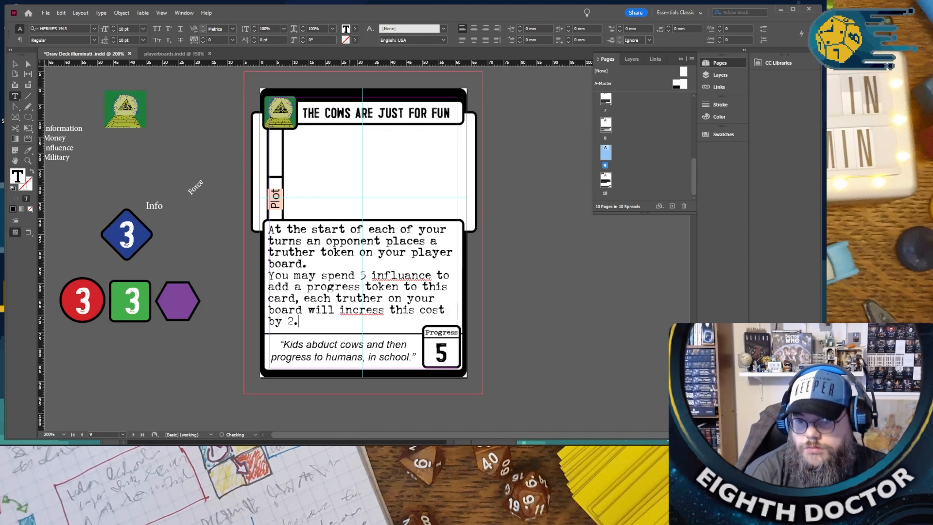
# - Correct the misspelled “incress” to “increases” and “influance” to “influence” in the ability text
pyautogui.rightClick(360, 307)
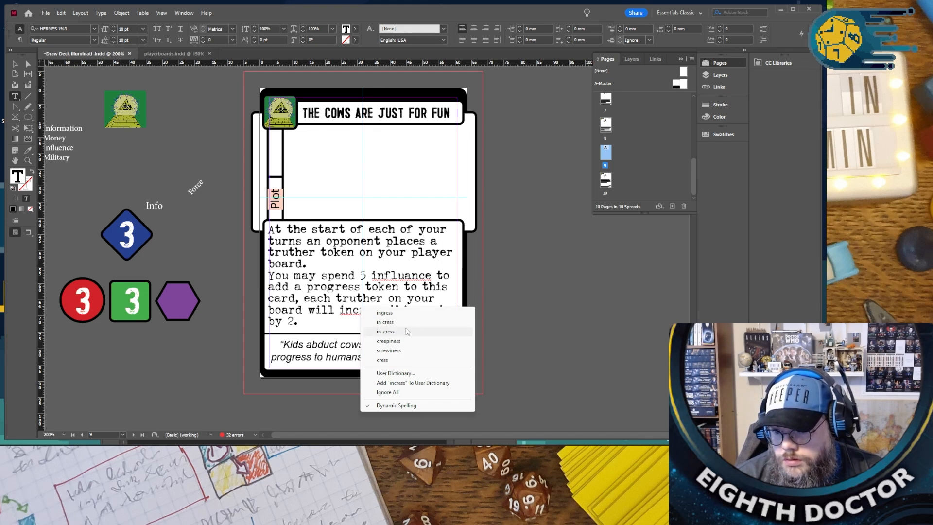
pyautogui.click(328, 323)
pyautogui.click(371, 310)
pyautogui.write('a')
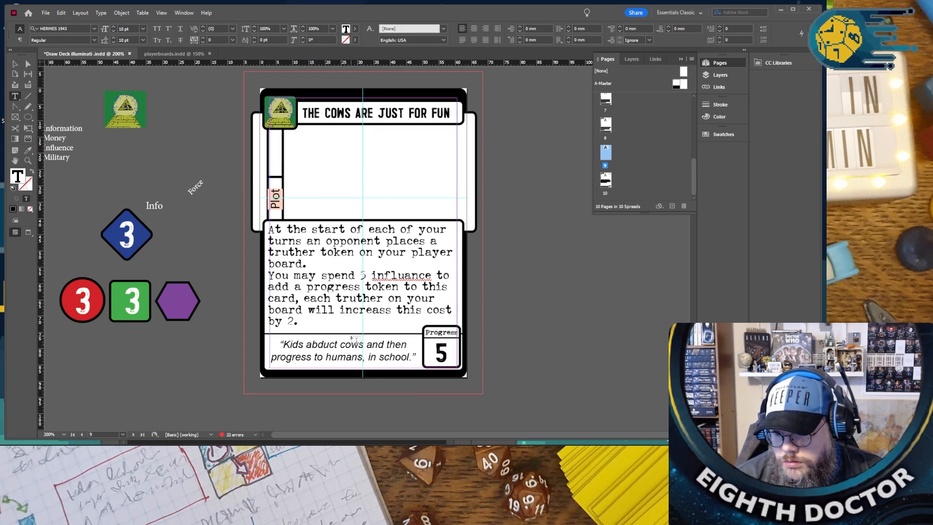
pyautogui.rightClick(360, 310)
pyautogui.click(390, 318)
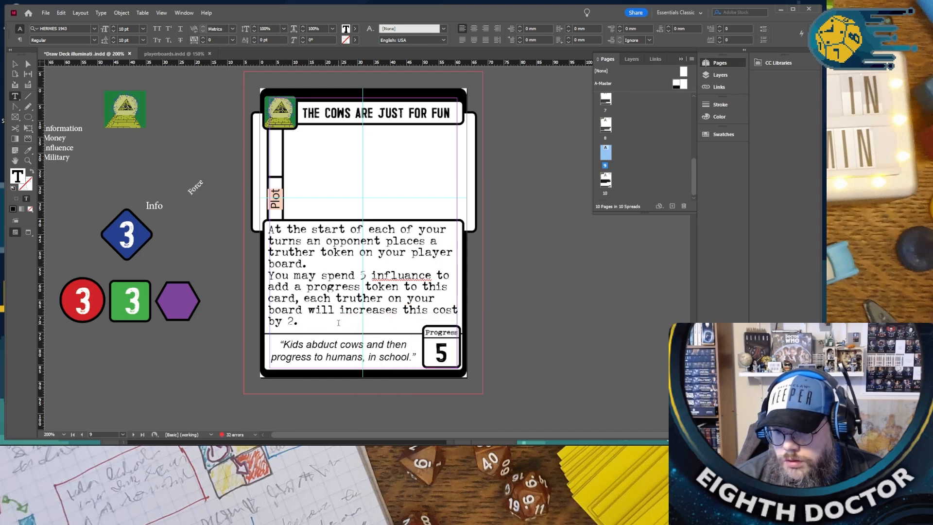
pyautogui.rightClick(387, 274)
pyautogui.click(421, 276)
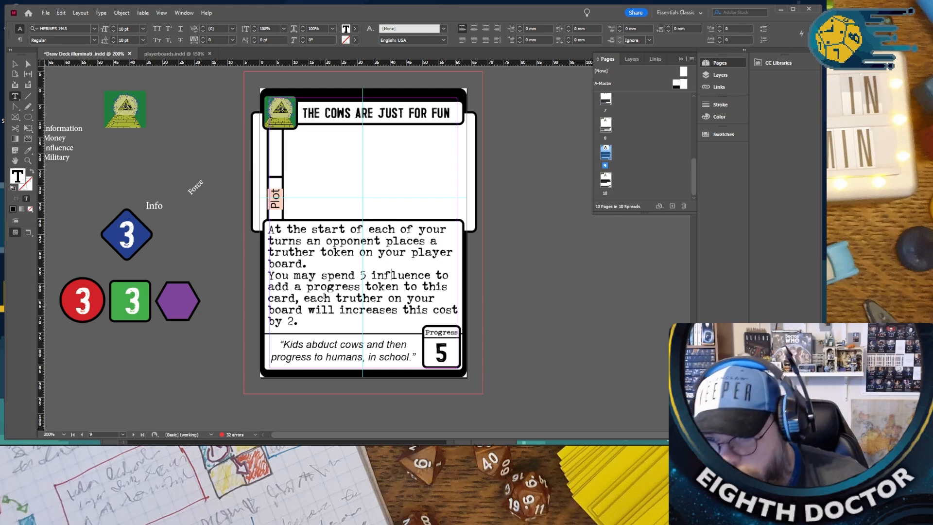
# - Replace the “THE COWS ARE JUST FOR FUN” card's quote with “To know something is nice, to control the knowing of things is better.”
pyautogui.scroll(-5, 316, 298)
pyautogui.scroll(-4, 338, 296)
pyautogui.scroll(9, 330, 297)
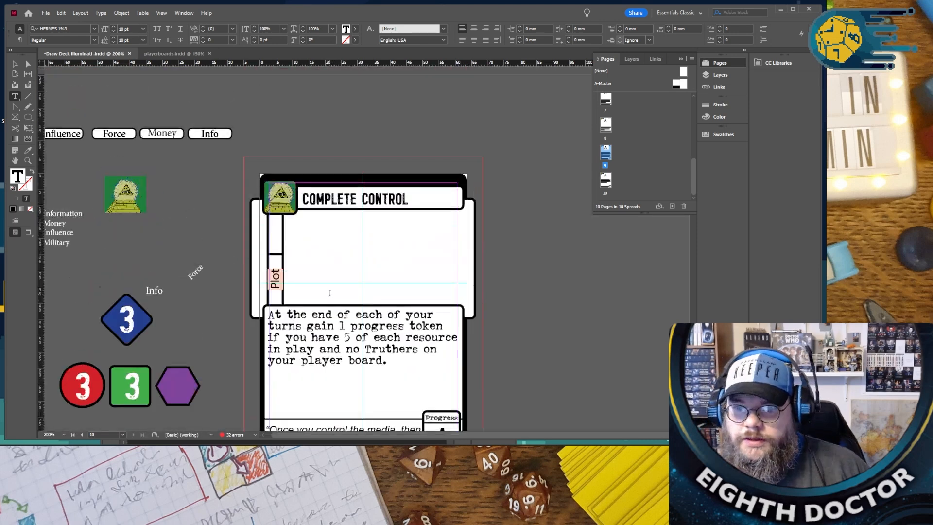
pyautogui.moveTo(283, 310); pyautogui.dragTo(412, 333)
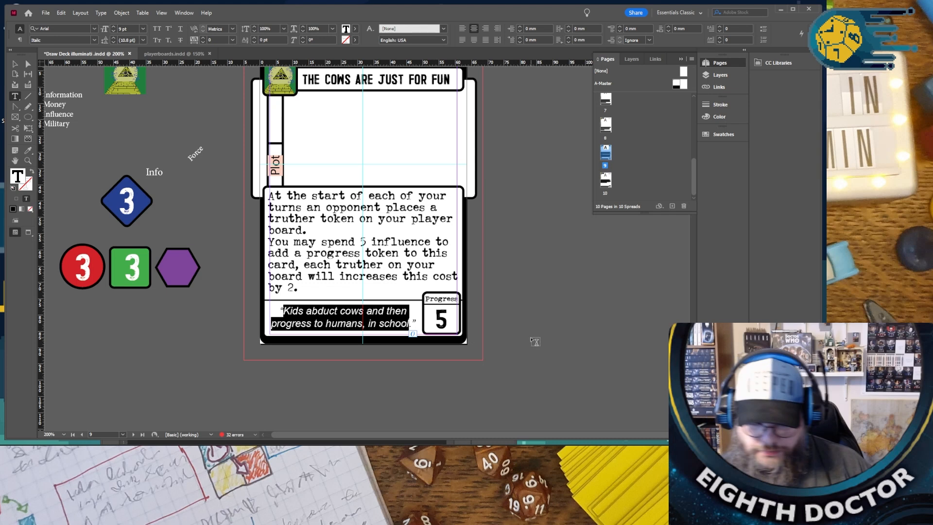
pyautogui.write('TO')
pyautogui.press('BackSpace')
pyautogui.write('o know something')
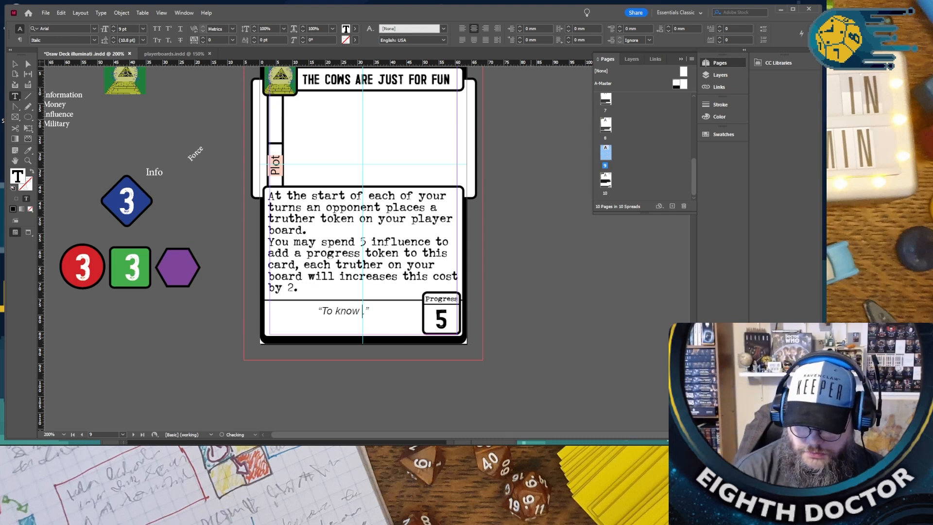
pyautogui.write(' is nice')
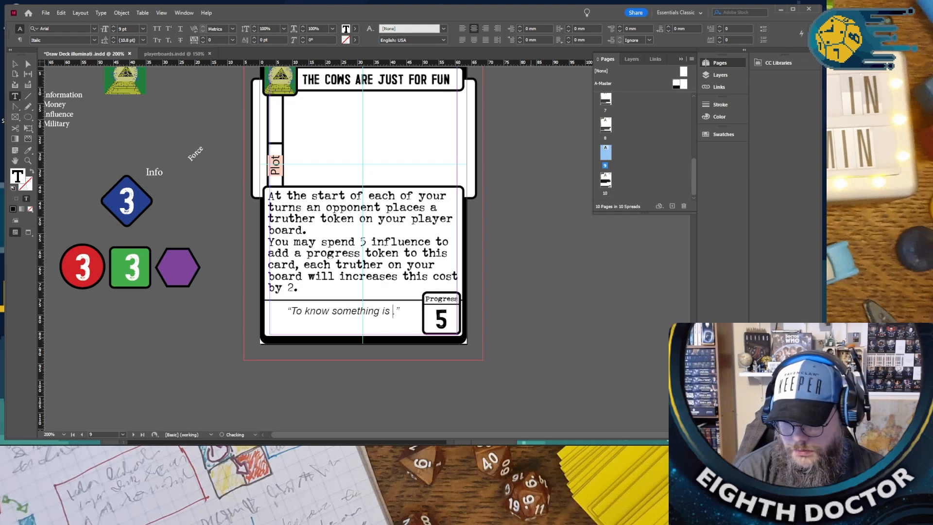
pyautogui.write(', to ')
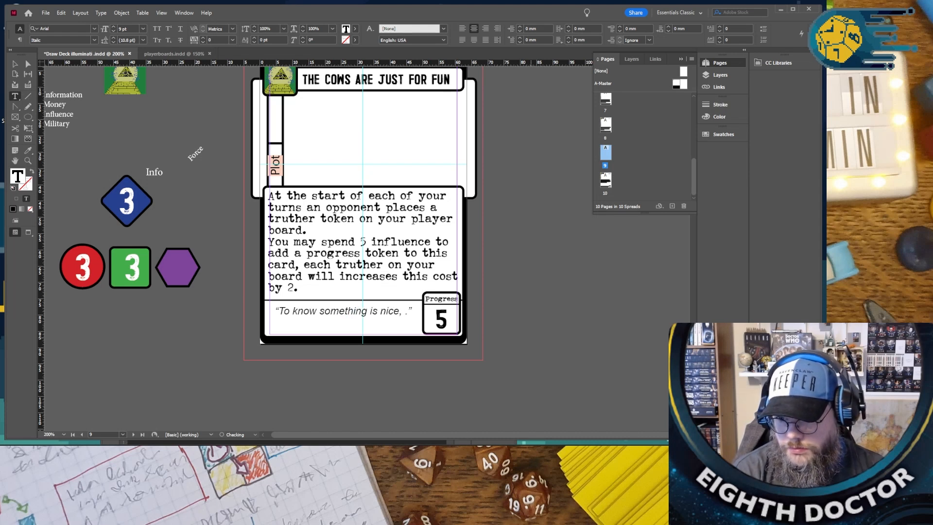
pyautogui.write('contor')
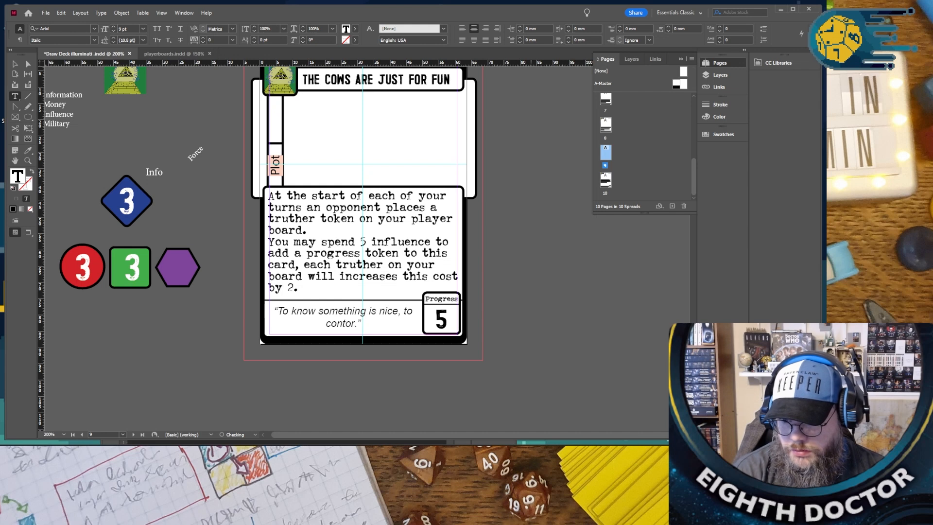
pyautogui.press('BackSpace')
pyautogui.write('l the knowing o')
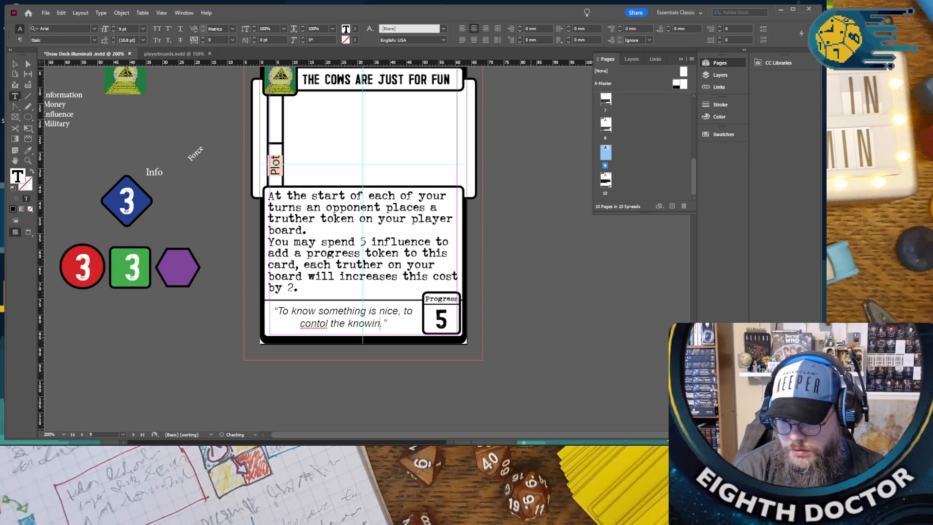
pyautogui.write('f things ')
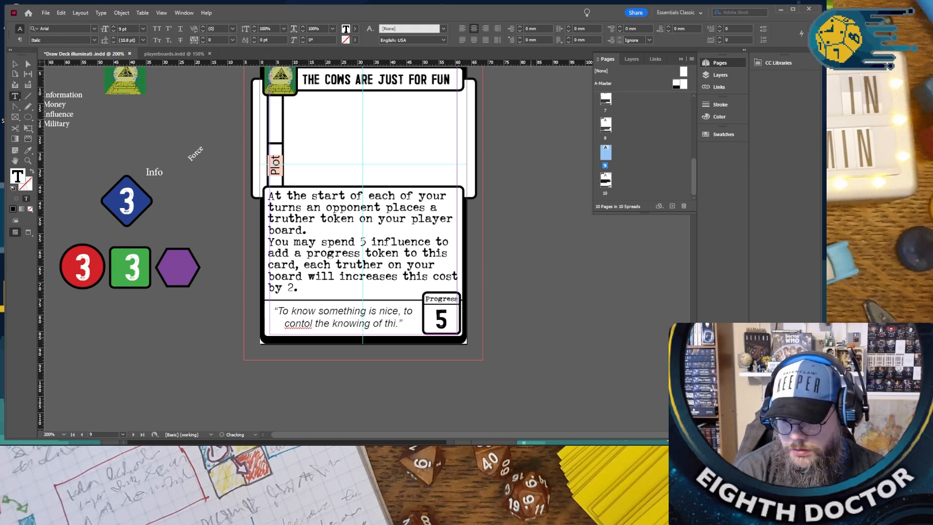
pyautogui.write('is better')
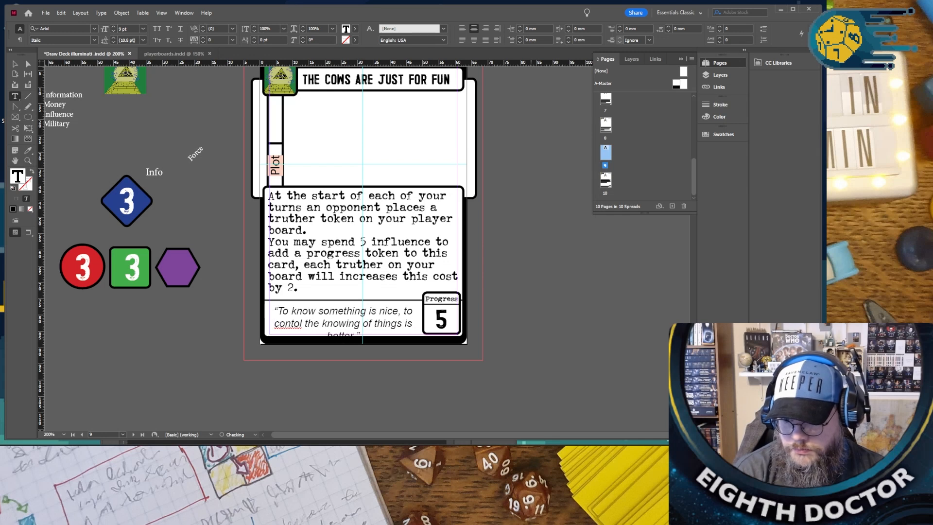
pyautogui.rightClick(282, 321)
pyautogui.click(297, 332)
pyautogui.press('Escape')
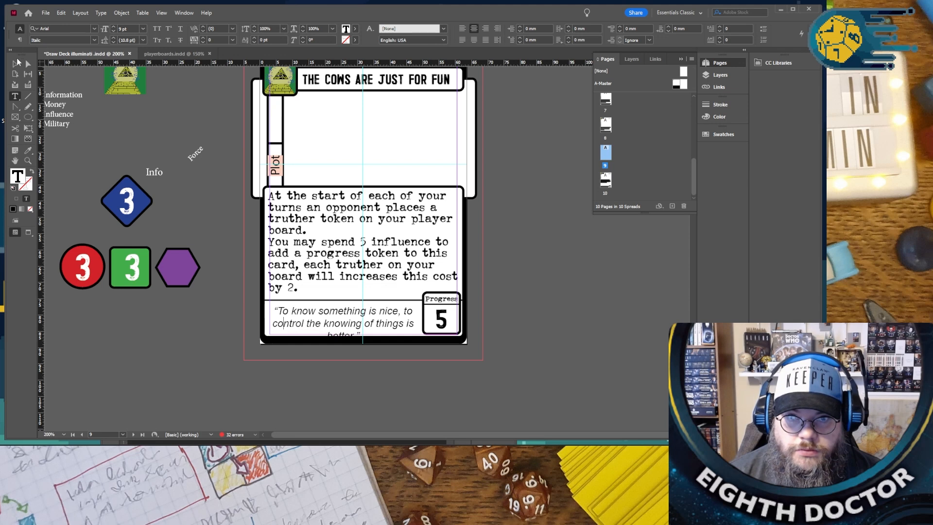
# - Widen the quote's text frame slightly on both sides and reduce the quote's font size so it fits on two lines
pyautogui.moveTo(265, 335); pyautogui.dragTo(262, 335)
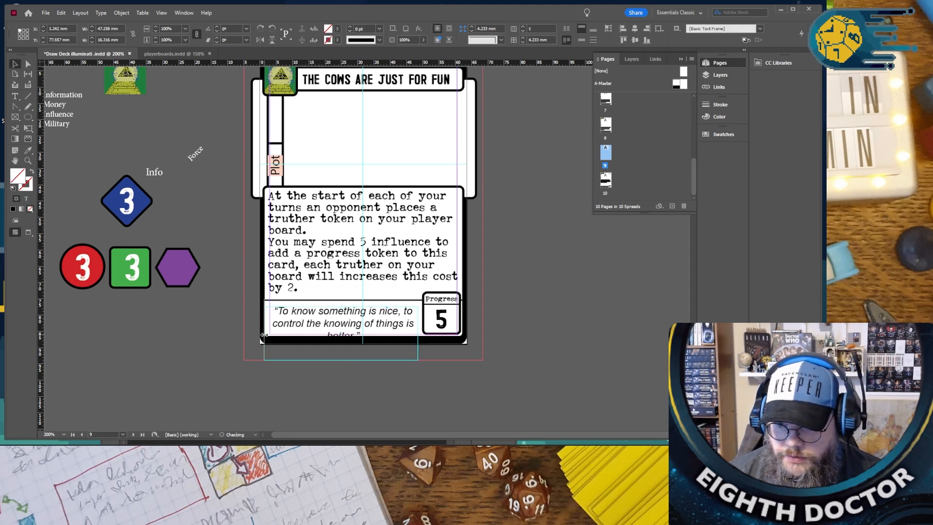
pyautogui.moveTo(417, 333); pyautogui.dragTo(422, 333)
pyautogui.doubleClick(399, 333)
pyautogui.hotkey('ctrl', 'a')
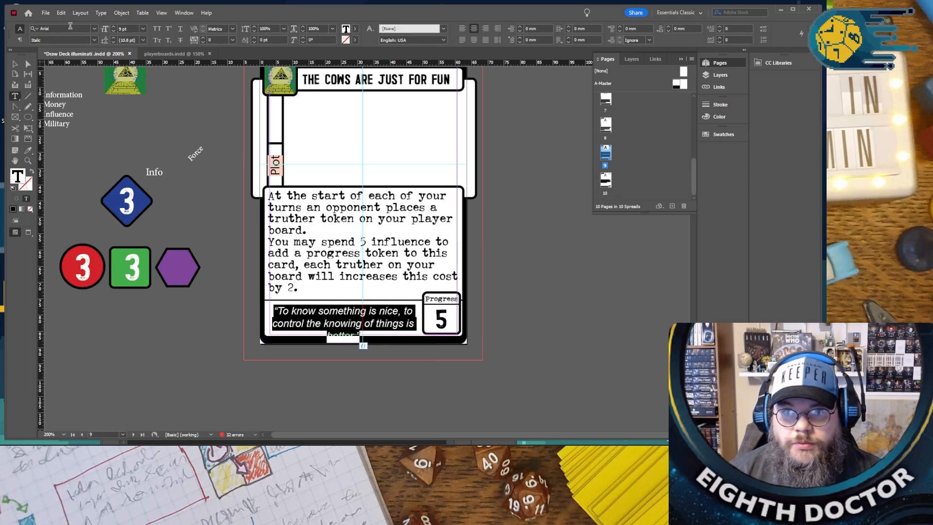
pyautogui.click(114, 30)
pyautogui.click(166, 156)
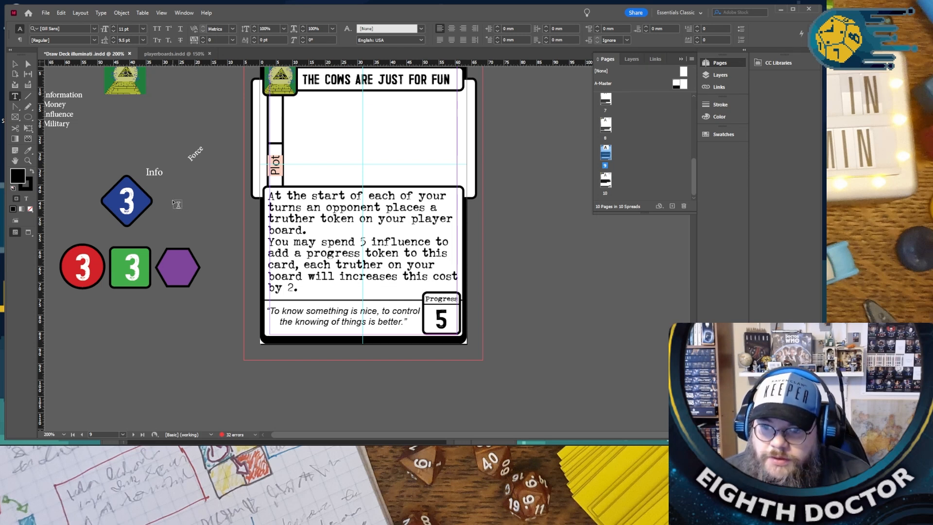
pyautogui.scroll(10, 136, 250)
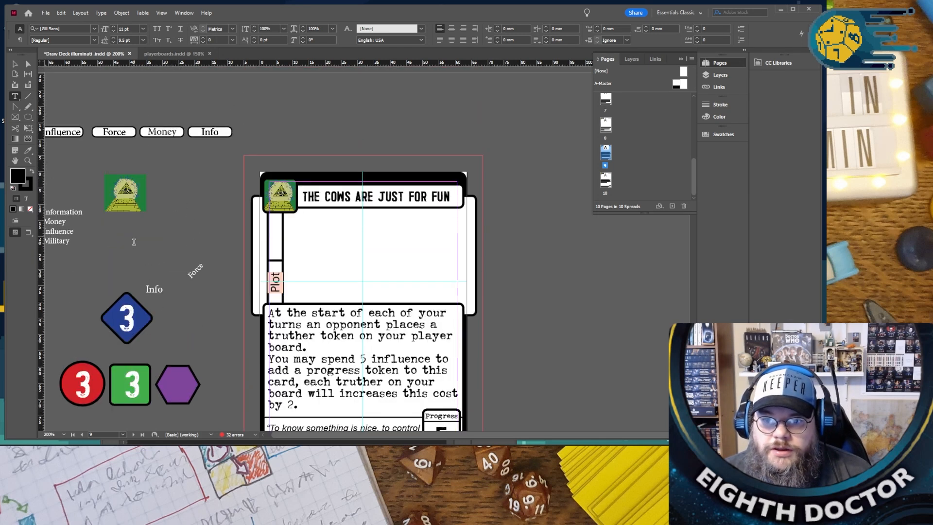
# - Replace the “AREA 51” card's title with “CONTROL POWER”, correcting the misspelled “CONTOL”
pyautogui.scroll(10, 136, 247)
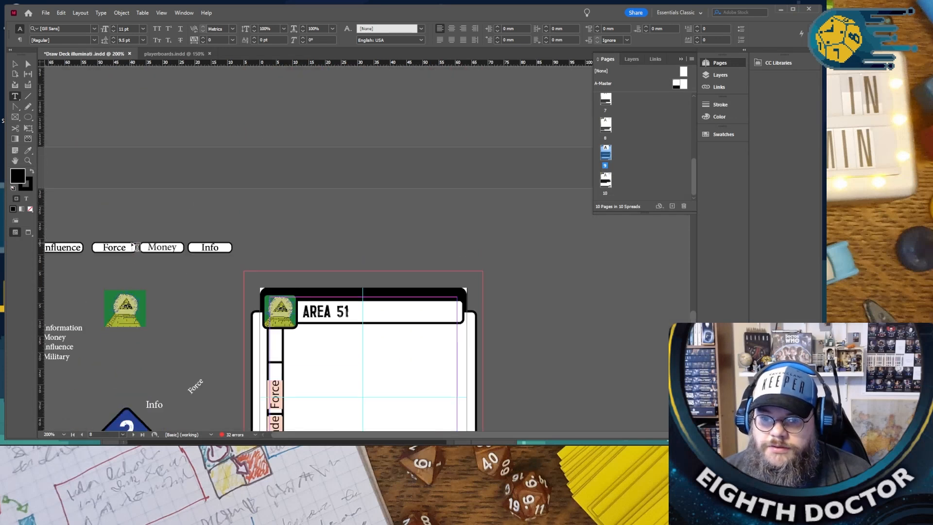
pyautogui.scroll(-6, 165, 233)
pyautogui.scroll(1, 174, 229)
pyautogui.tripleClick(319, 157)
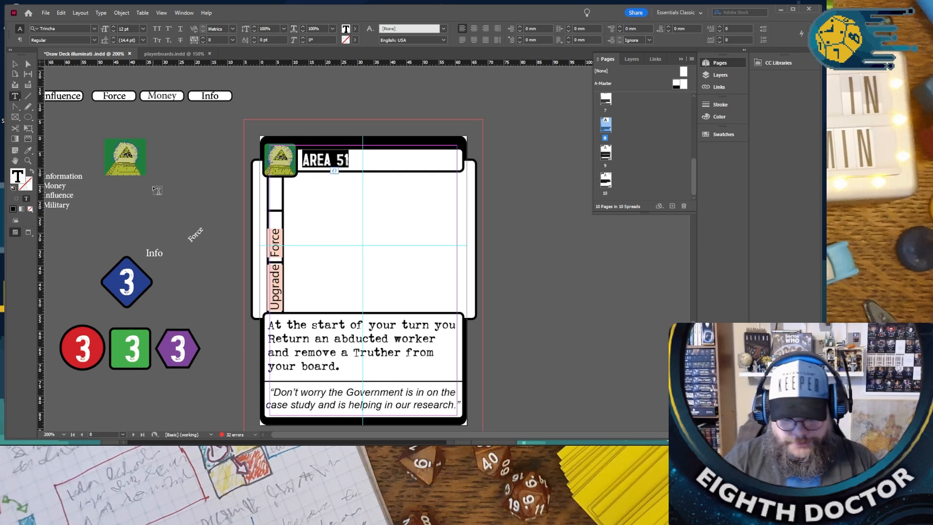
pyautogui.press('BackSpace')
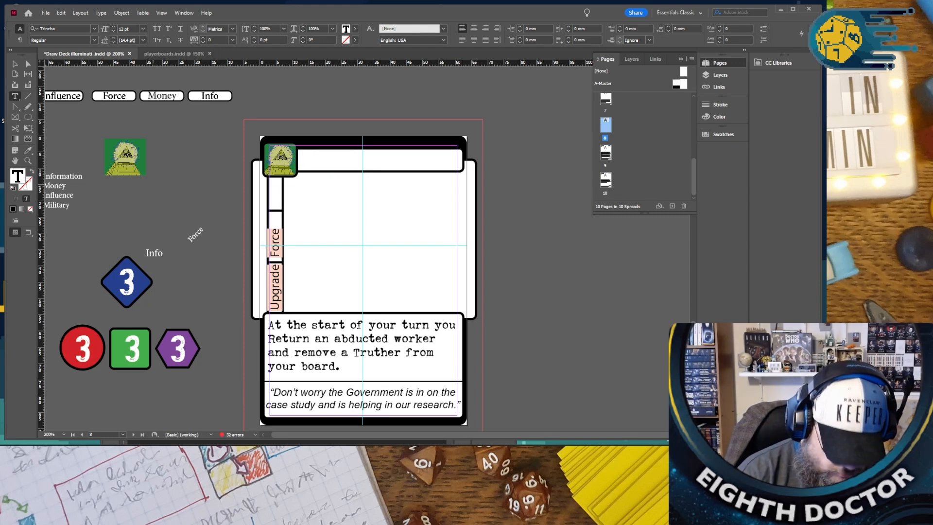
pyautogui.write('COPNT')
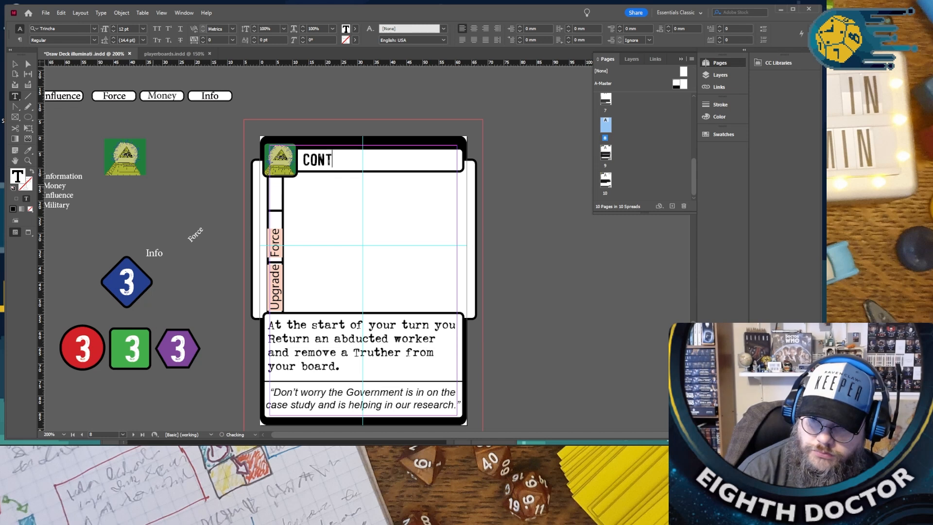
pyautogui.write('OL POWER')
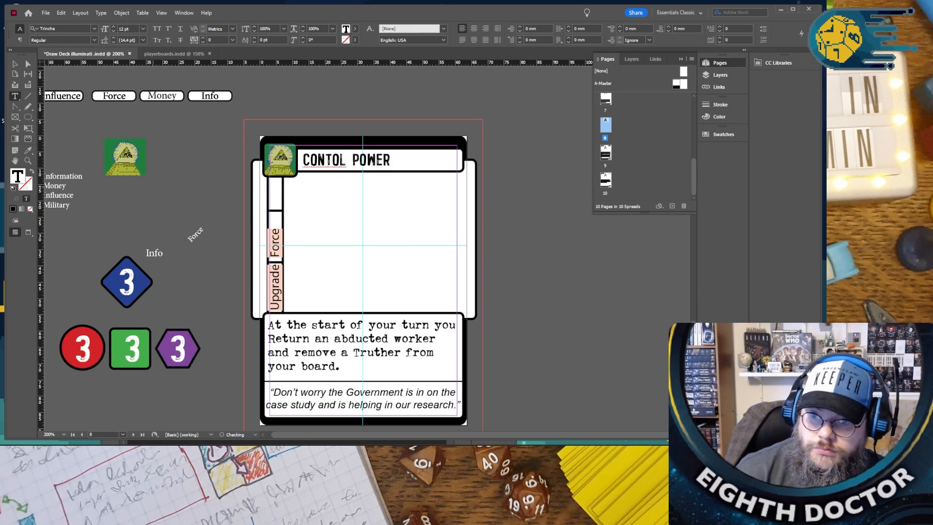
pyautogui.rightClick(322, 159)
pyautogui.click(347, 165)
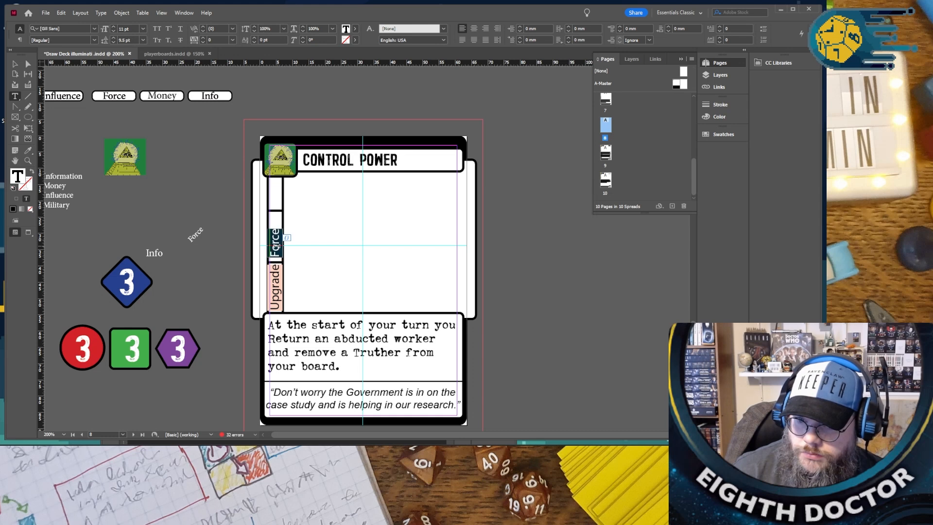
# - Change the “CONTROL POWER” ability text after “At the start of your turn you” to “spend 2 influence to gain a force.”, correcting the misspelled “inflance”
pyautogui.scroll(-12, 275, 246)
pyautogui.scroll(10, 290, 330)
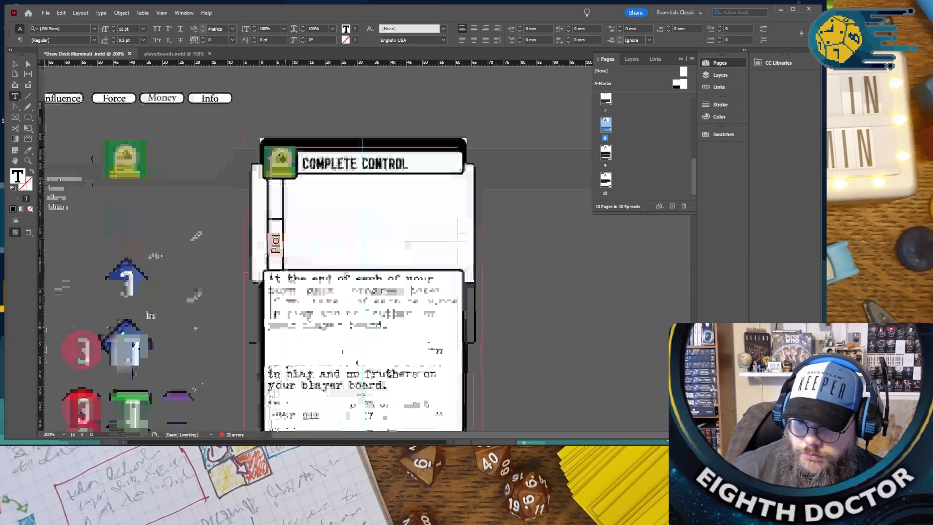
pyautogui.scroll(3, 285, 324)
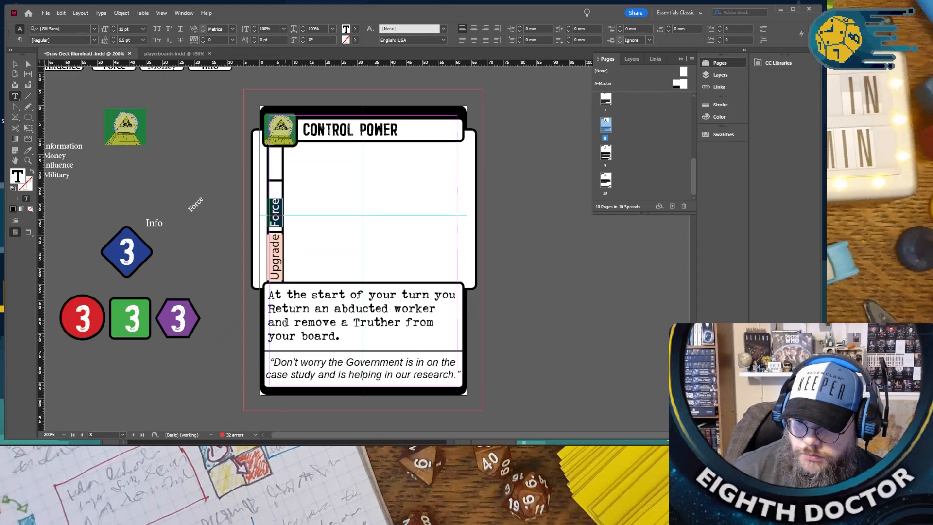
pyautogui.click(310, 308)
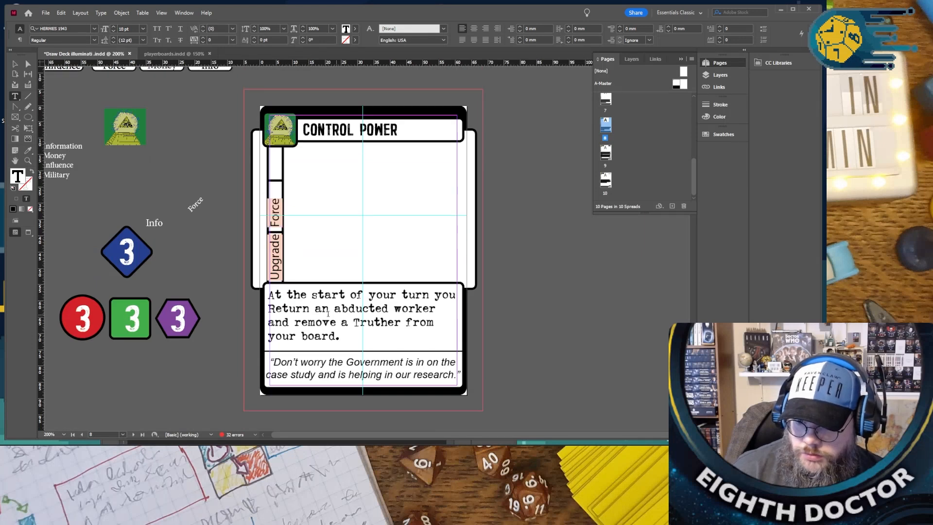
pyautogui.moveTo(268, 308); pyautogui.dragTo(339, 336)
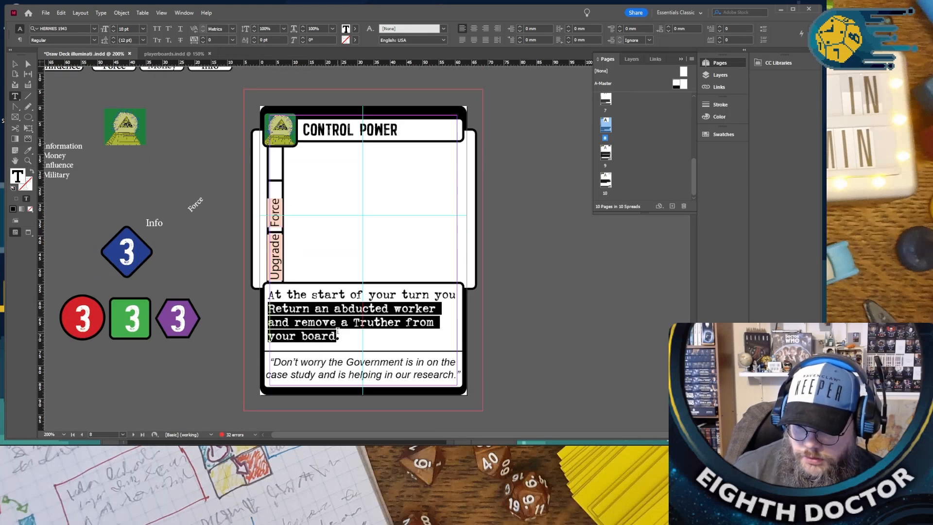
pyautogui.write('spe')
pyautogui.write('nd 2 inflance to gain a ')
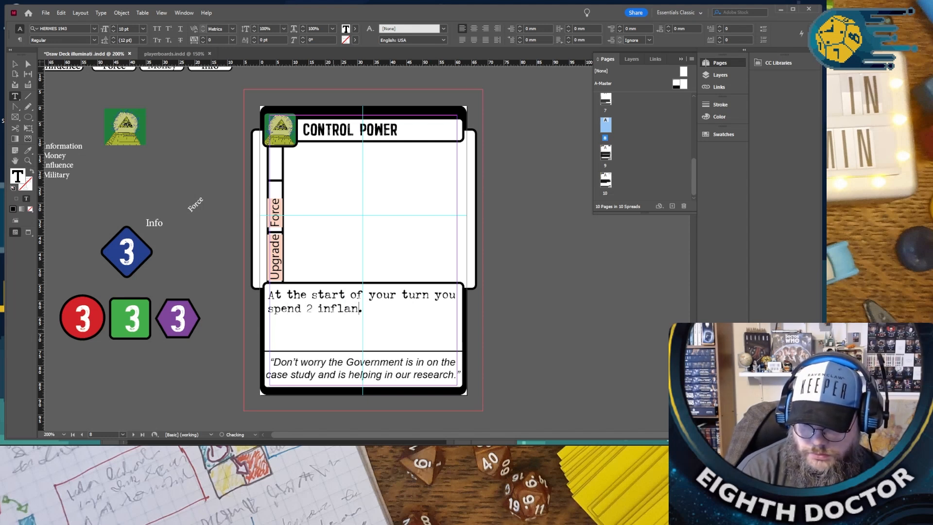
pyautogui.write('force')
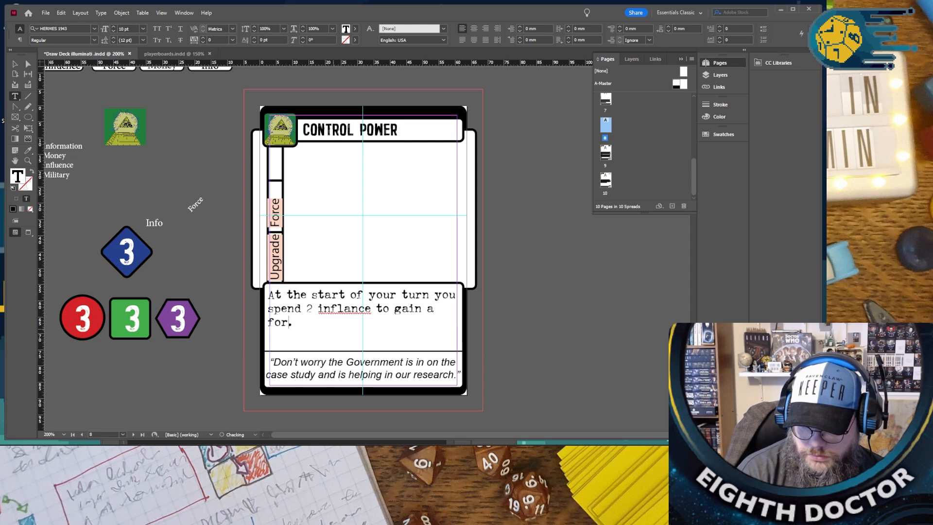
pyautogui.rightClick(330, 305)
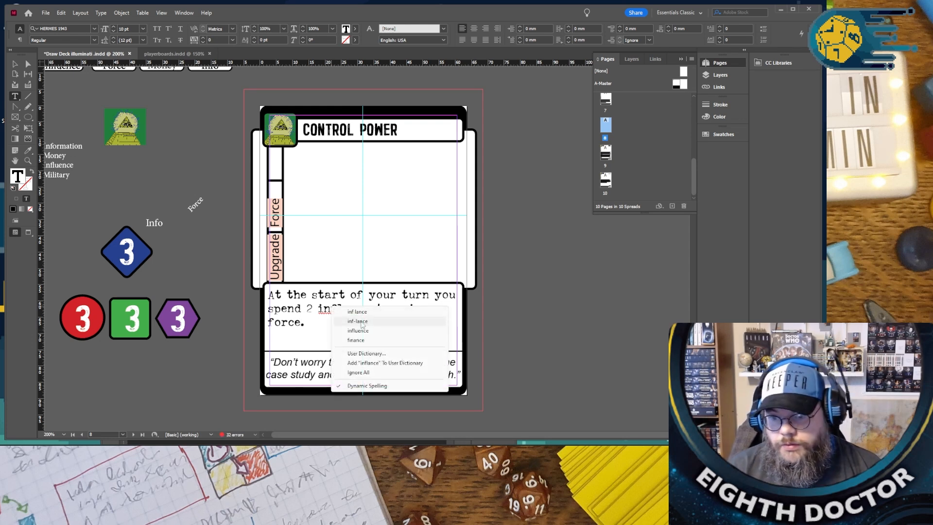
pyautogui.click(385, 326)
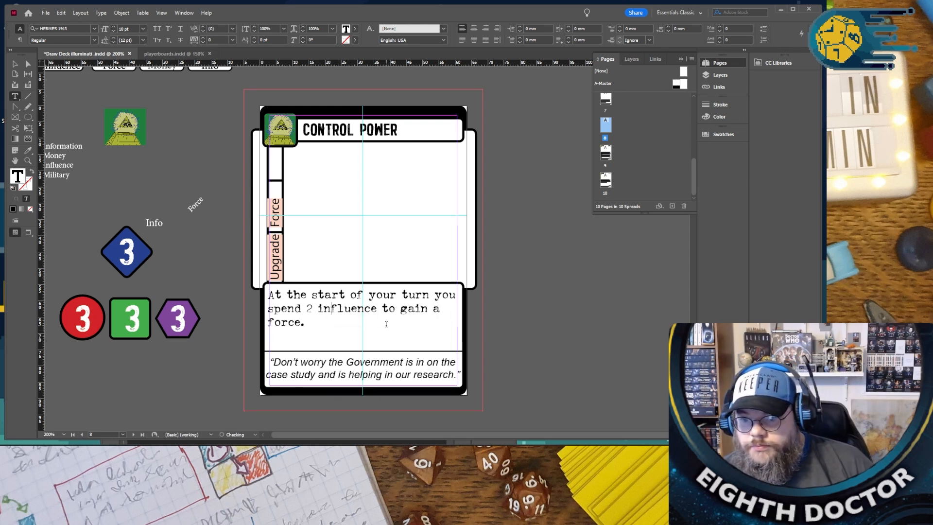
# - Set the Influence cost for gaining any one resource to 3 on the first “THE HAND THAT GUIDES” card
pyautogui.scroll(10, 384, 323)
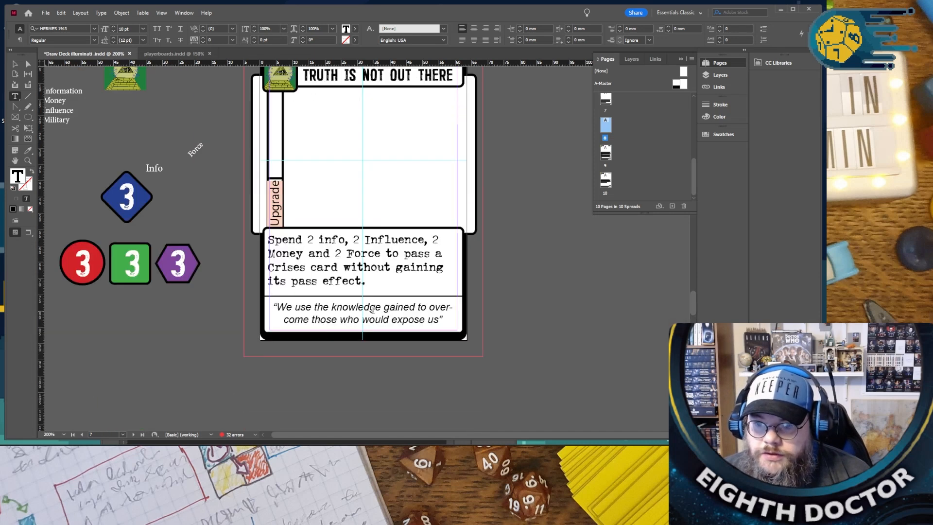
pyautogui.scroll(15, 372, 309)
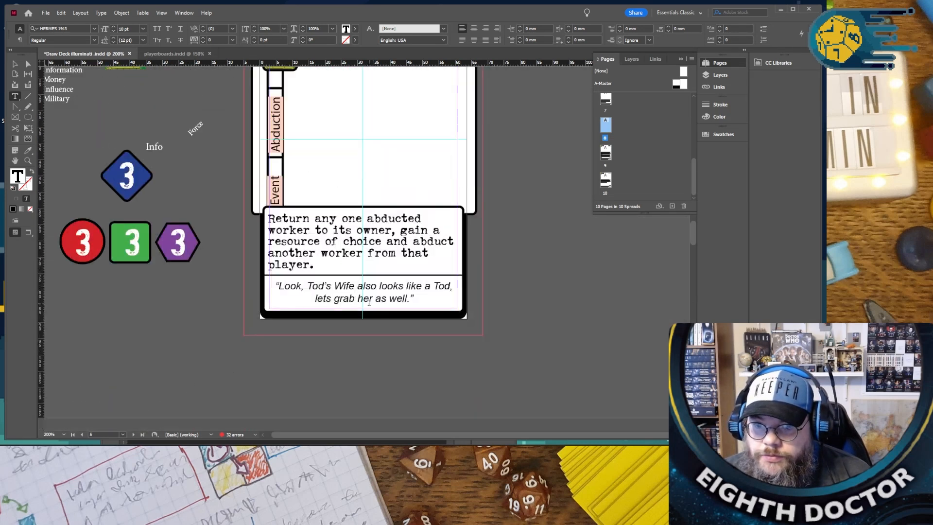
pyautogui.scroll(15, 369, 303)
pyautogui.scroll(15, 369, 299)
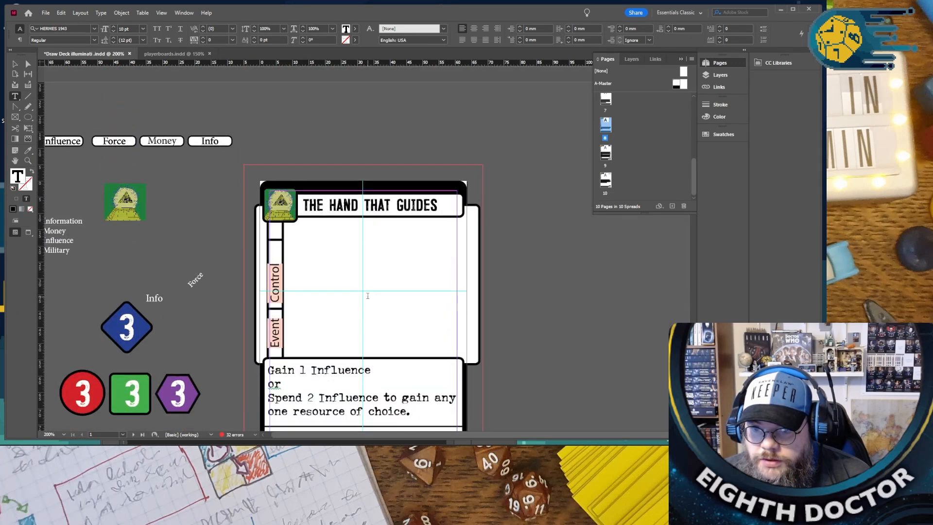
pyautogui.scroll(-5, 368, 296)
pyautogui.doubleClick(312, 194)
pyautogui.write('4')
pyautogui.doubleClick(311, 188)
pyautogui.write('3')
# - Set the same Influence cost to 3 on the second and third “THE HAND THAT GUIDES” cards
pyautogui.scroll(-6, 312, 222)
pyautogui.scroll(-7, 312, 222)
pyautogui.doubleClick(311, 234)
pyautogui.write('3')
pyautogui.scroll(-6, 315, 242)
pyautogui.scroll(-6, 315, 242)
pyautogui.doubleClick(311, 282)
pyautogui.write('3')
pyautogui.scroll(-6, 312, 282)
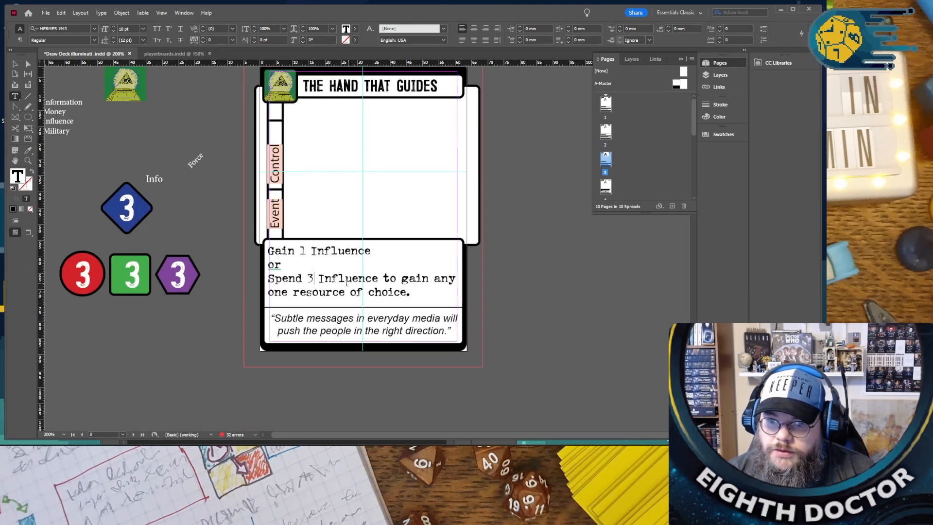
# - Replace the “CONTROL POWER” card's quote with “If you can influence everyone in power then you can”, keeping the quotation marks
pyautogui.scroll(-6, 316, 242)
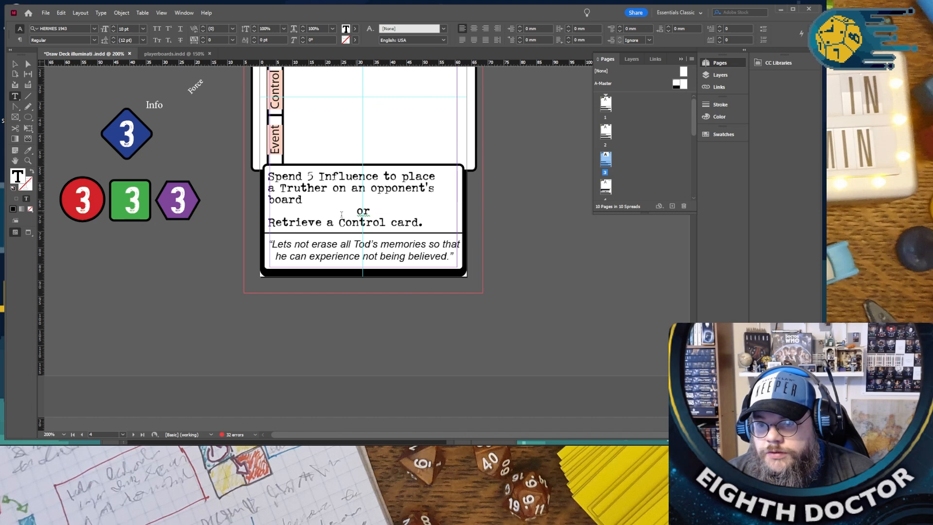
pyautogui.scroll(-10, 341, 215)
pyautogui.scroll(-20, 317, 221)
pyautogui.scroll(-20, 314, 228)
pyautogui.scroll(-4, 312, 228)
pyautogui.scroll(10, 313, 229)
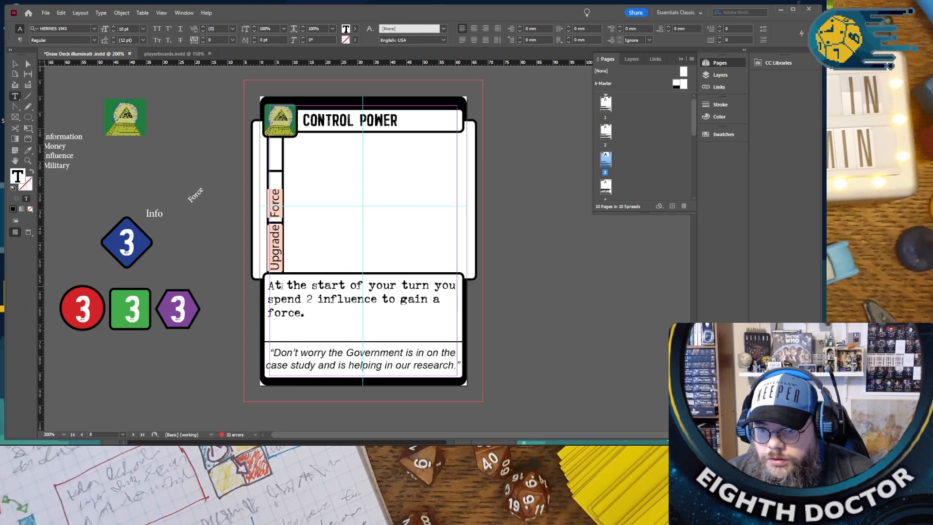
pyautogui.moveTo(275, 353); pyautogui.dragTo(455, 365)
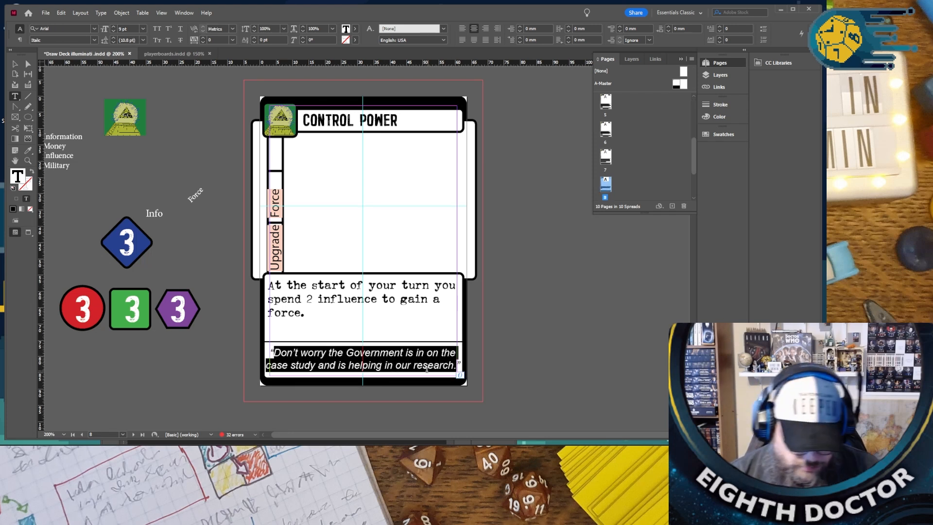
pyautogui.write('If you ')
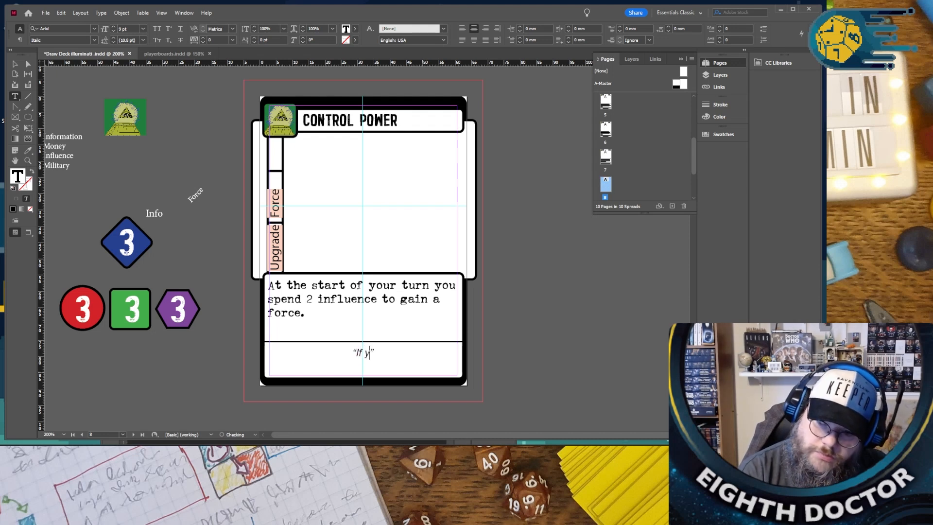
pyautogui.write('can influ')
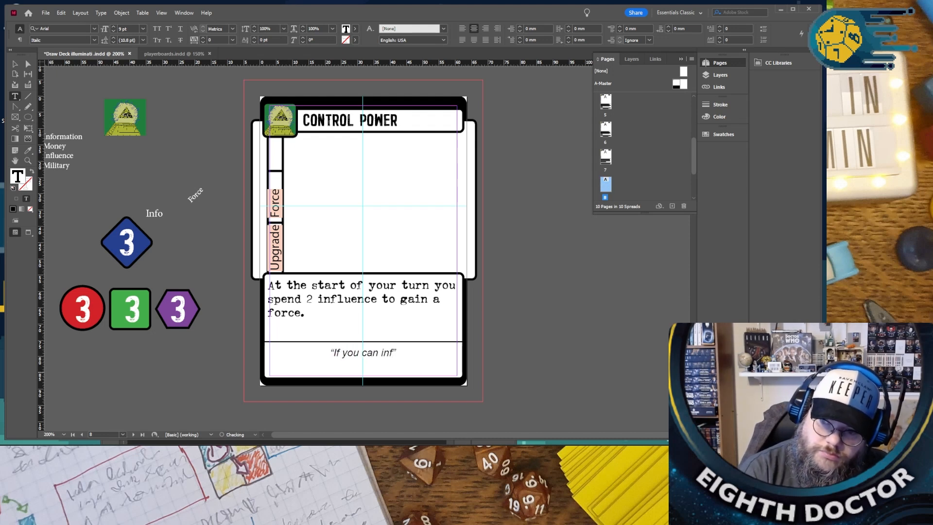
pyautogui.write('en')
pyautogui.write('ce every')
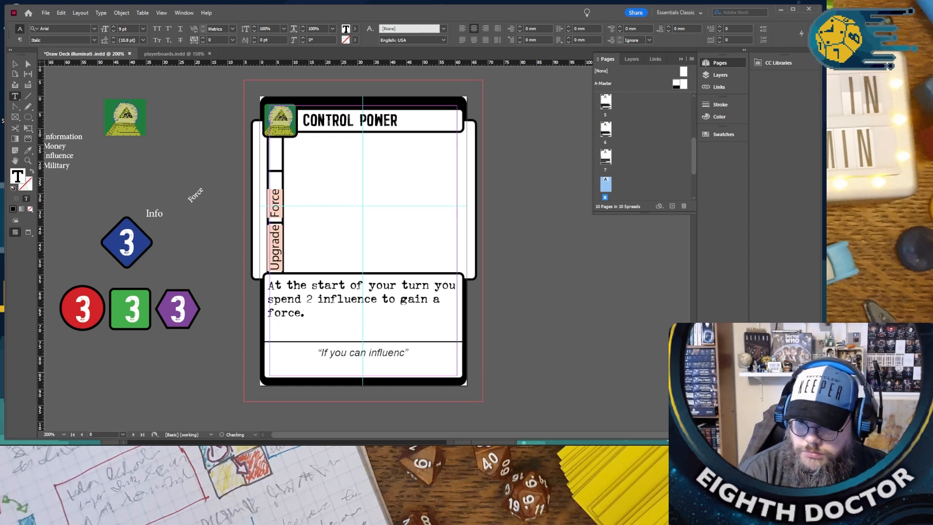
pyautogui.write('one in power then you can')
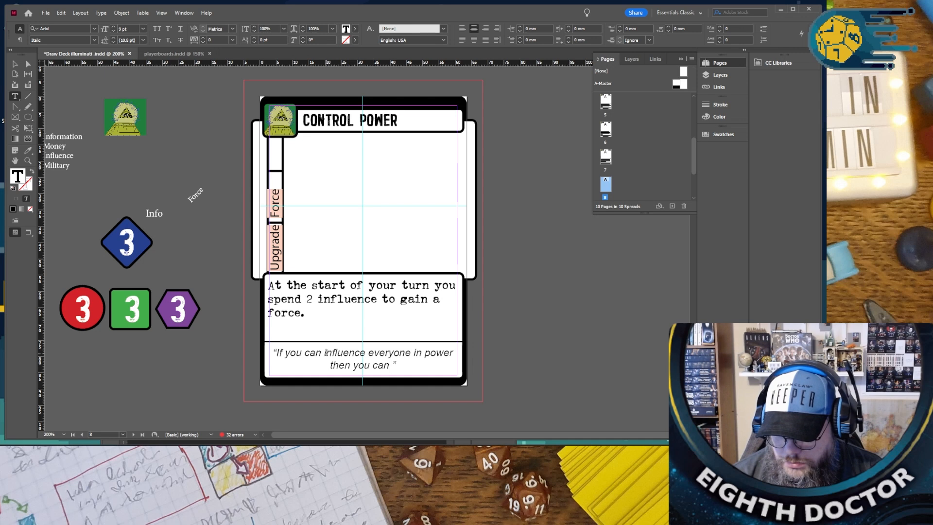
# - Finish the quote by replacing its last “can” with “already influence everyone.” and removing the extra space before the closing quotation mark
pyautogui.moveTo(324, 353); pyautogui.dragTo(411, 349)
pyautogui.hotkey('ctrl', 'c')
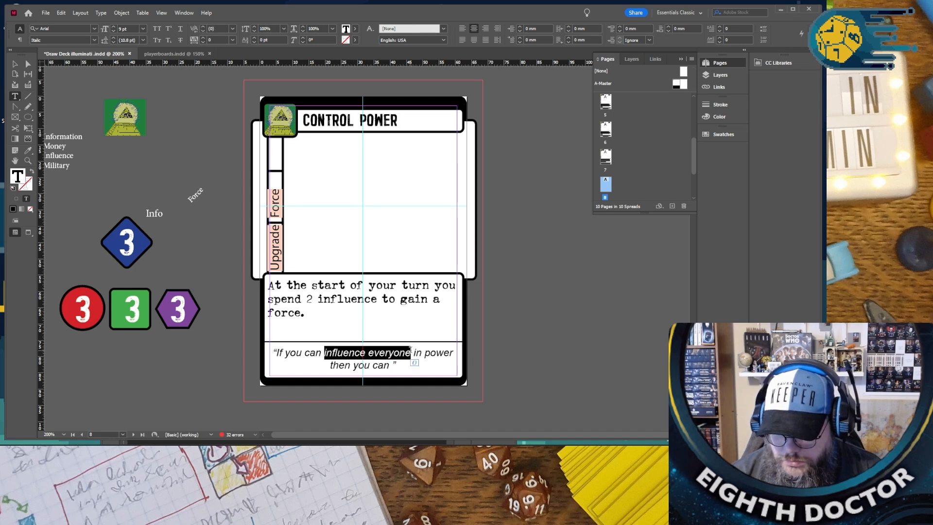
pyautogui.doubleClick(380, 365)
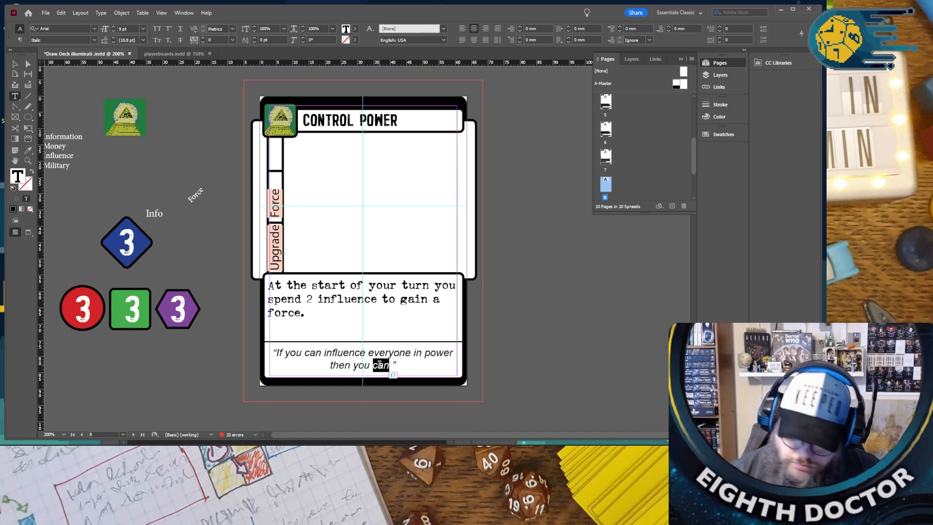
pyautogui.write('already')
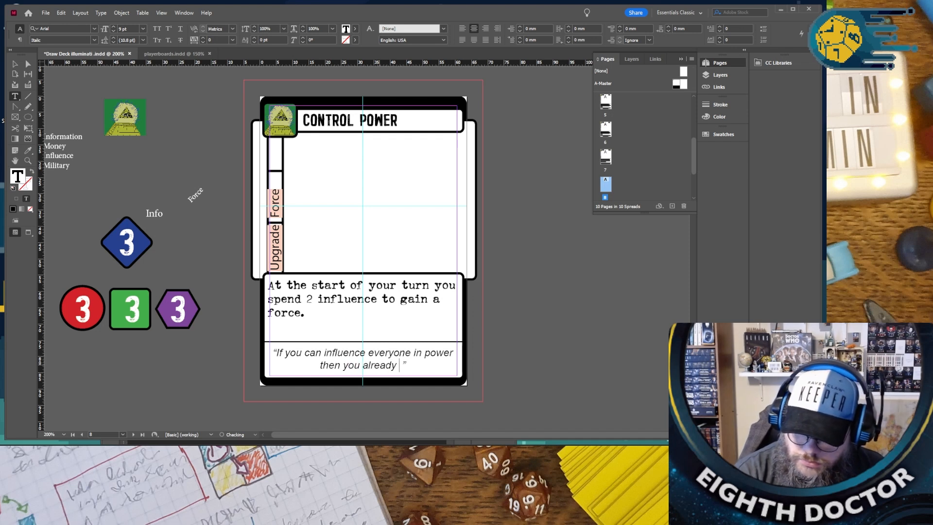
pyautogui.hotkey('ctrl', 'v')
pyautogui.write('.')
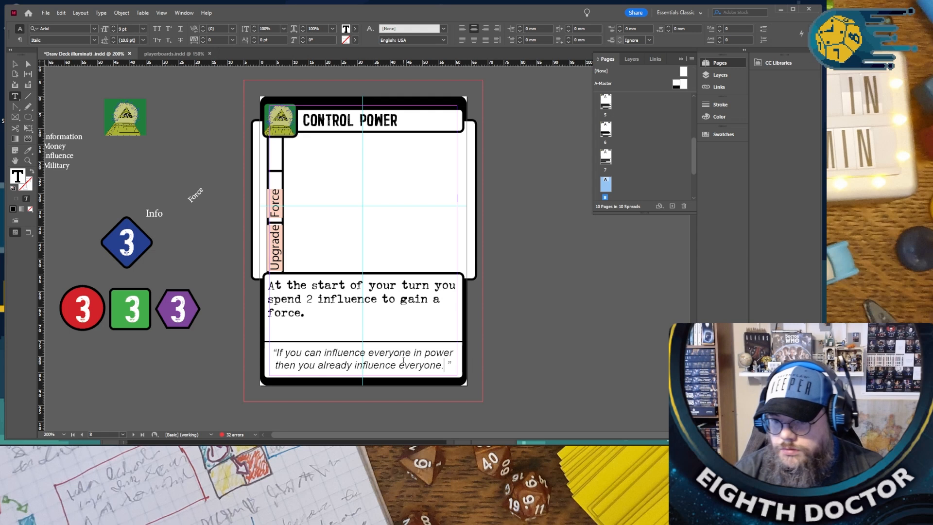
pyautogui.press('BackSpace')
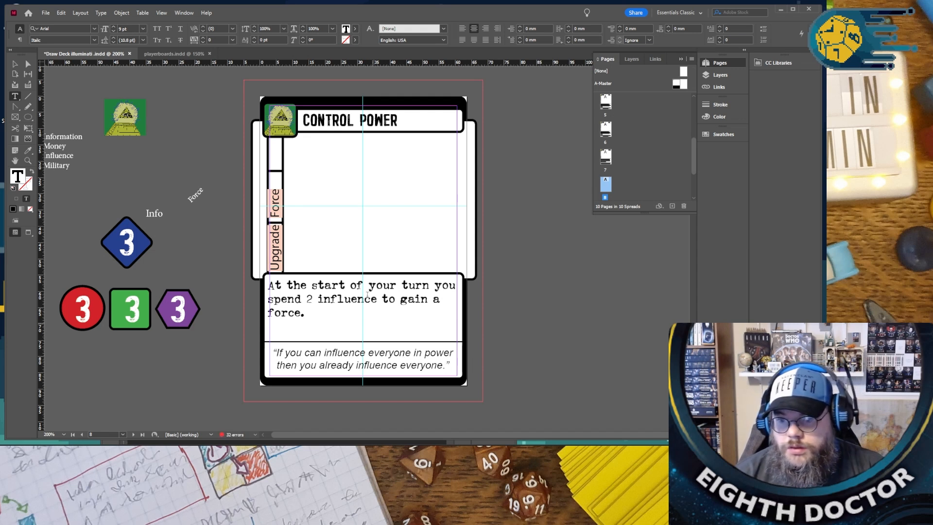
# - Rewrite the “TRUTH IS NOT OUT THERE” card's ability text as “Spend 2 Influence to gain”
pyautogui.scroll(10, 346, 270)
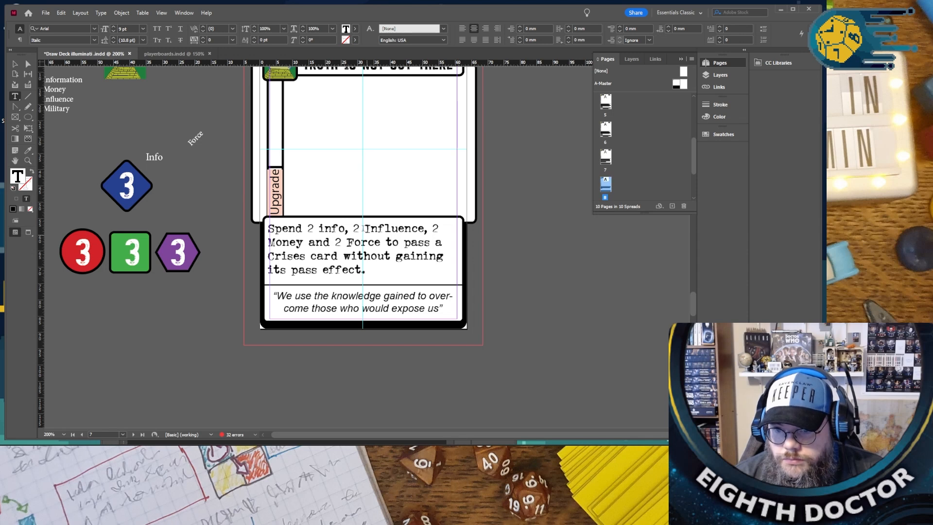
pyautogui.moveTo(354, 228); pyautogui.dragTo(316, 234)
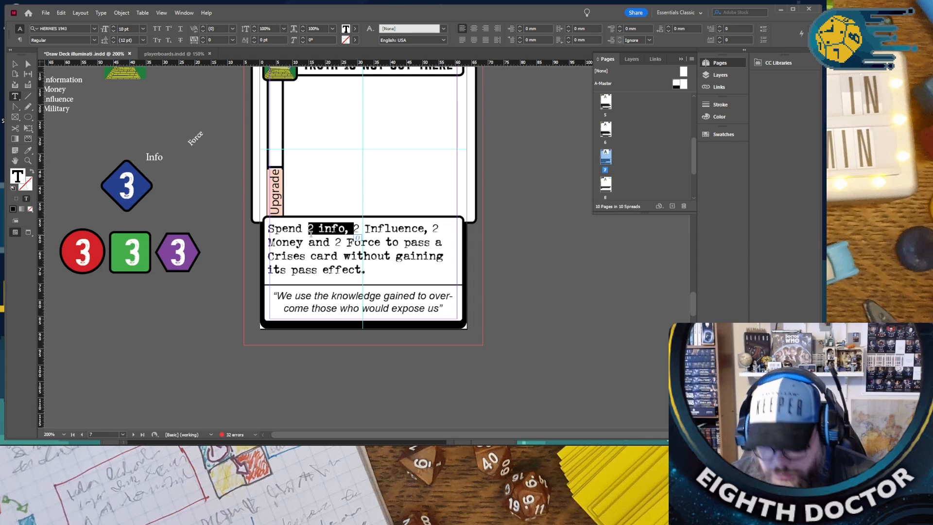
pyautogui.press('BackSpace')
pyautogui.moveTo(388, 228); pyautogui.dragTo(338, 268)
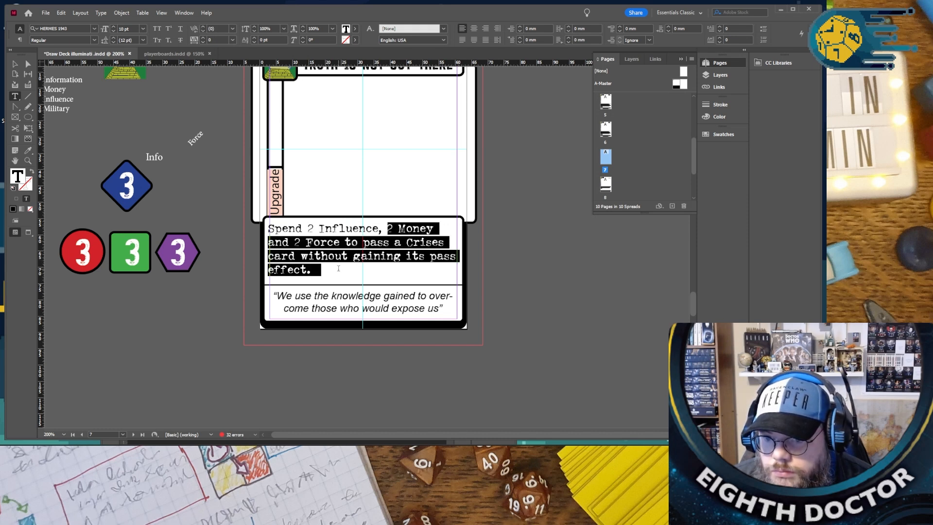
pyautogui.press('BackSpace')
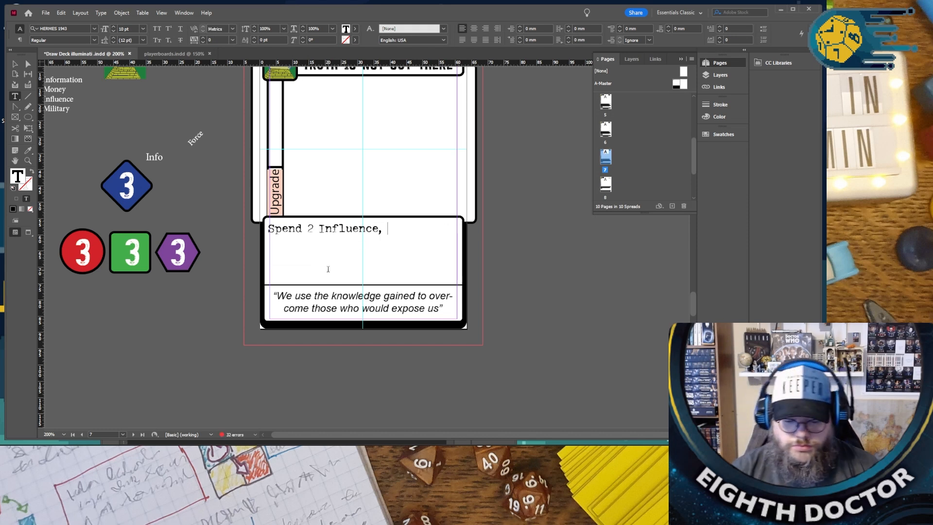
pyautogui.press('BackSpace')
pyautogui.press('BackSpace')
pyautogui.write('top')
pyautogui.press('BackSpace')
pyautogui.write('op')
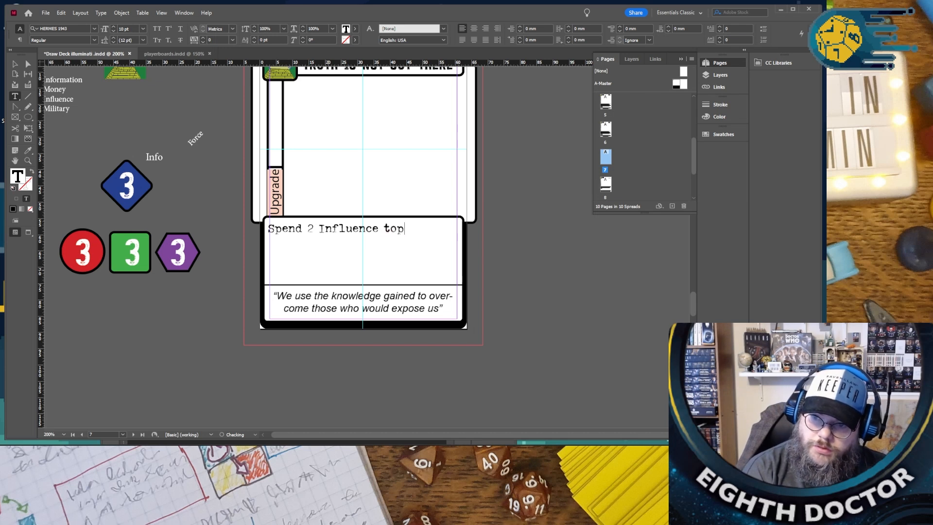
pyautogui.press('BackSpace')
pyautogui.write(' gaio')
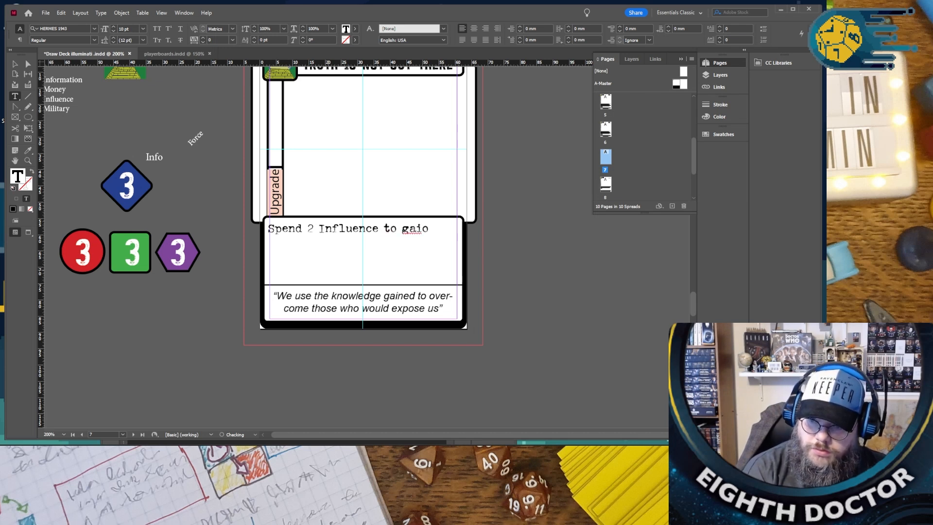
# - Capitalize “Force” and “Influence” in the “CONTROL POWER” card's ability text
pyautogui.scroll(-10, 356, 298)
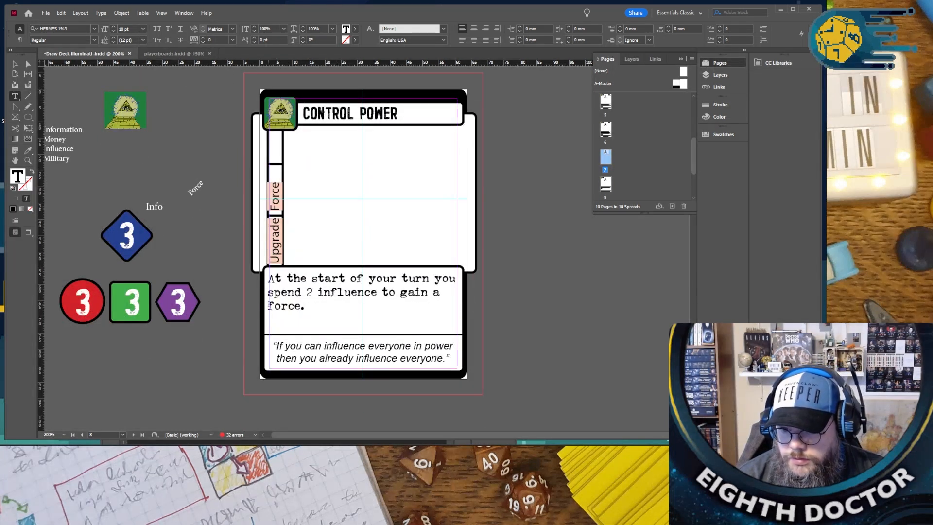
pyautogui.moveTo(268, 304); pyautogui.dragTo(274, 305)
pyautogui.write('F')
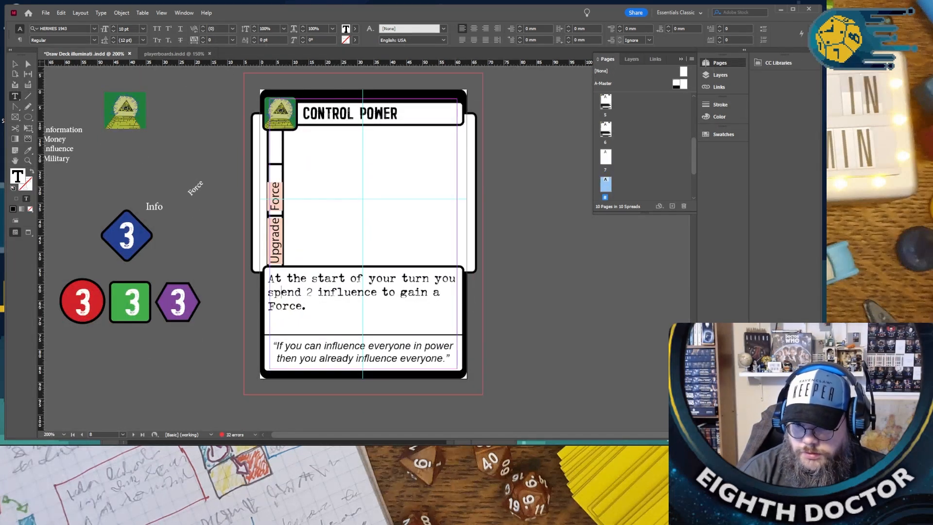
pyautogui.press('BackSpace')
pyautogui.write('I')
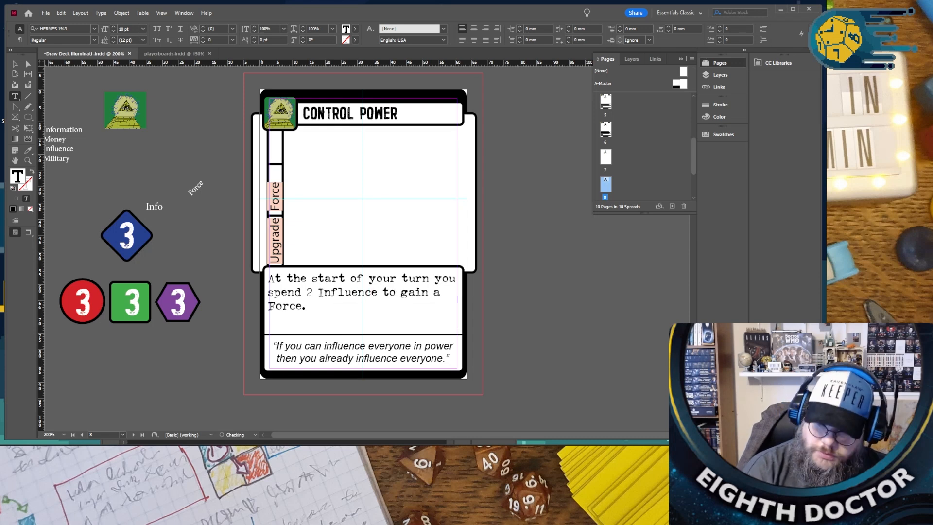
# - Copy the “CONTROL POWER” ability text over the previous card's ability text and replace “Force” with “Money” there
pyautogui.moveTo(312, 307); pyautogui.dragTo(223, 282)
pyautogui.hotkey('ctrl', 'c')
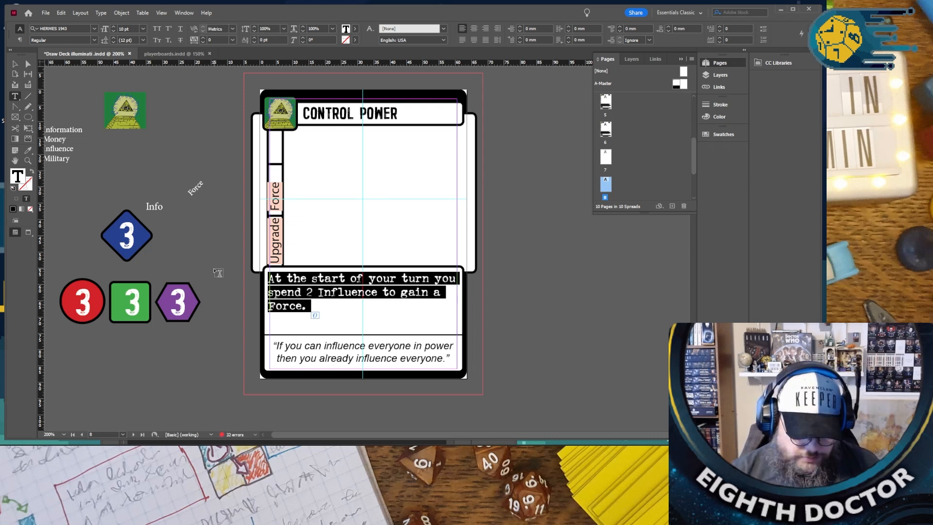
pyautogui.scroll(10, 332, 269)
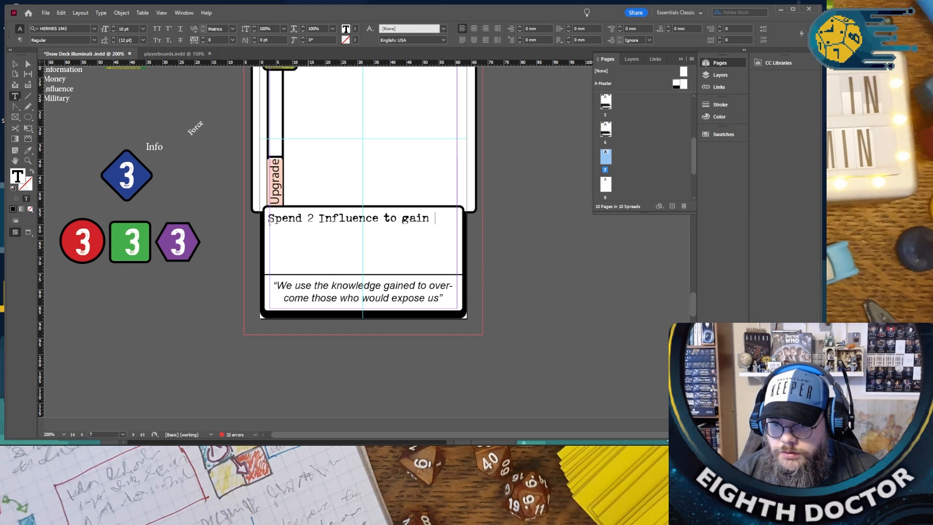
pyautogui.moveTo(434, 218); pyautogui.dragTo(262, 221)
pyautogui.hotkey('ctrl', 'v')
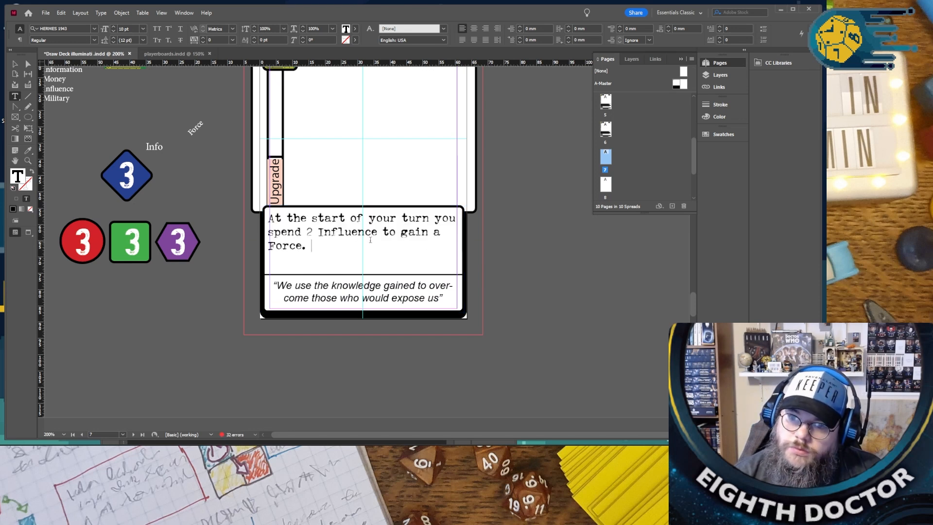
pyautogui.doubleClick(296, 247)
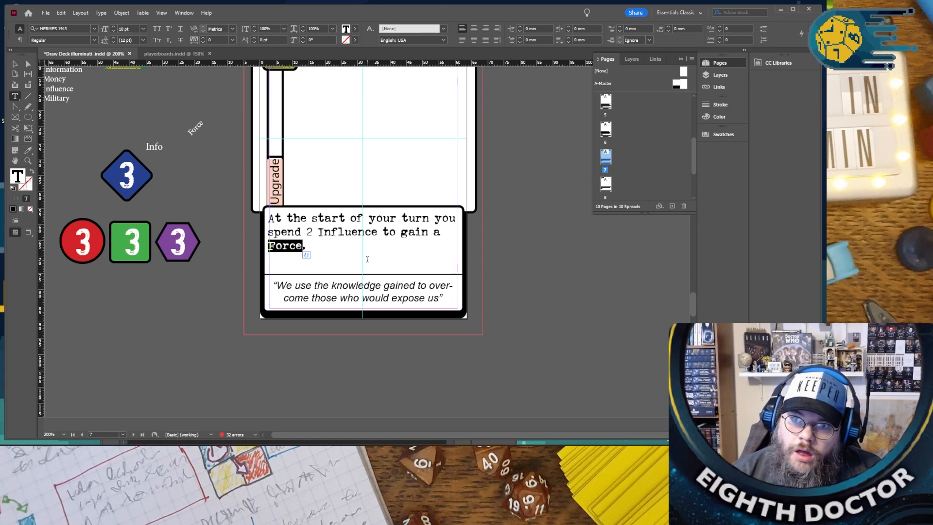
pyautogui.write('Money')
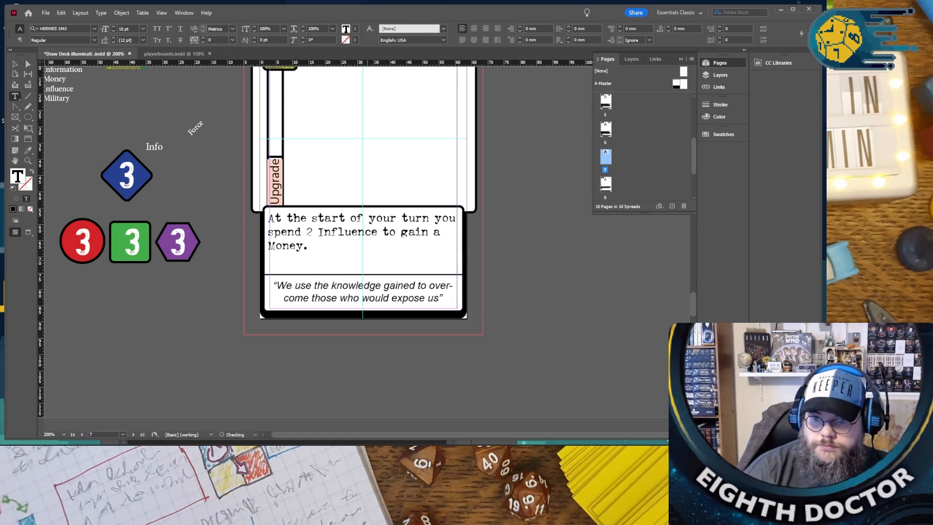
# - Retitle the Money-gaining card “SUBLIMINAL ADVERTISEMENT”, correcting the spelling of both words with the suggested replacements
pyautogui.scroll(3, 364, 263)
pyautogui.moveTo(302, 142); pyautogui.dragTo(469, 151)
pyautogui.write('SUBL')
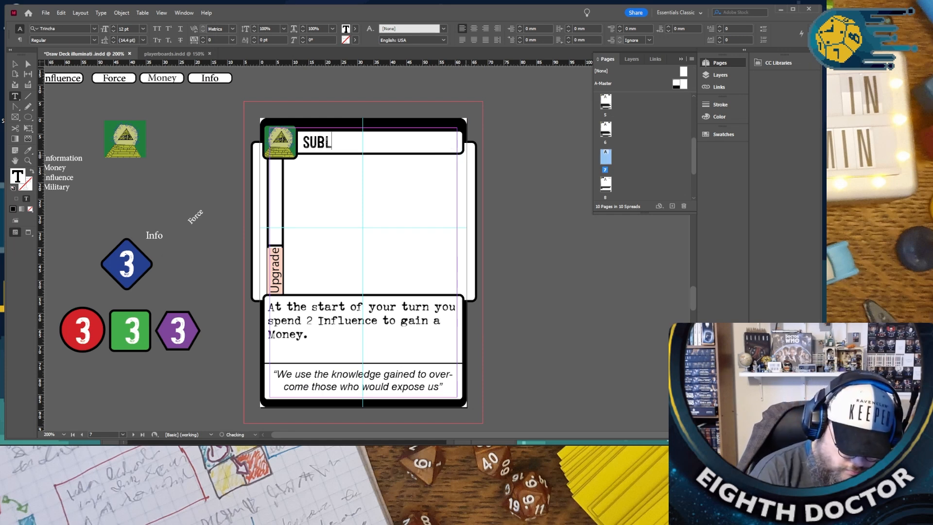
pyautogui.write('IMINATL AVERT')
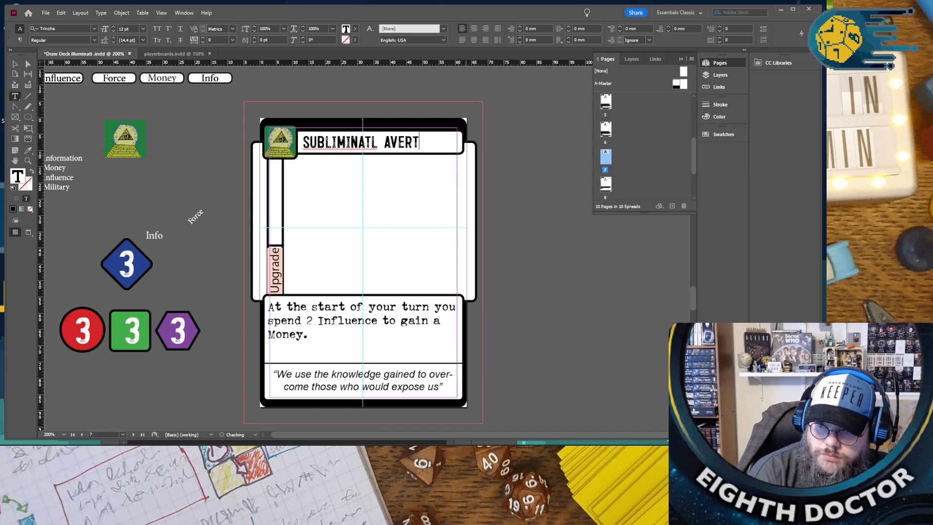
pyautogui.write('ISMEN')
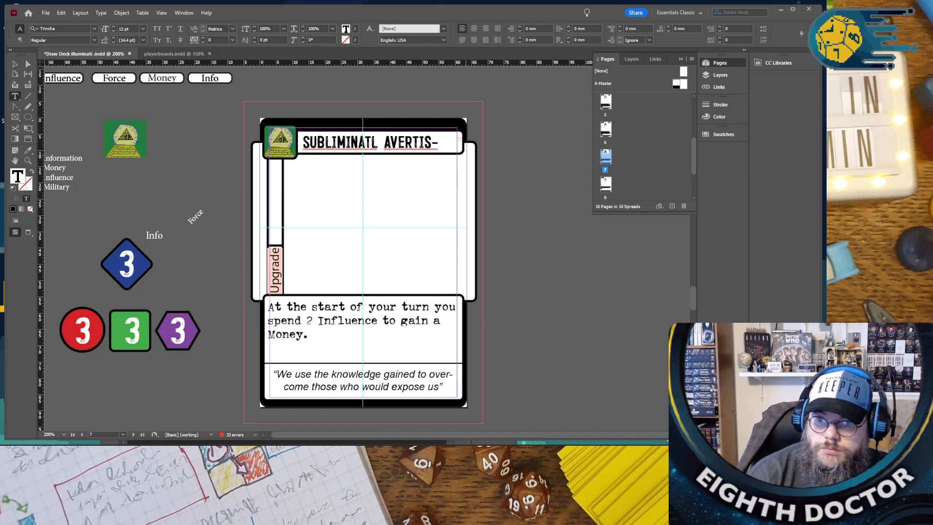
pyautogui.rightClick(361, 144)
pyautogui.click(389, 155)
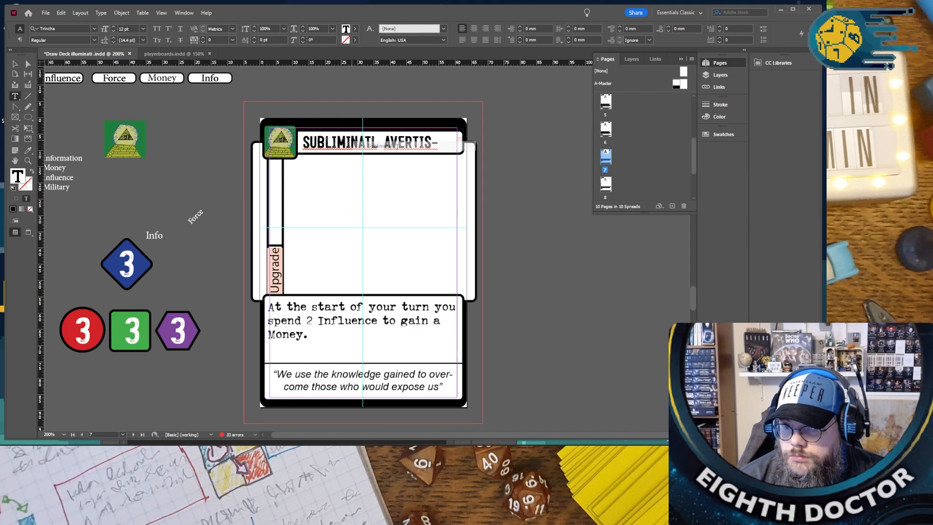
pyautogui.rightClick(396, 144)
pyautogui.click(428, 151)
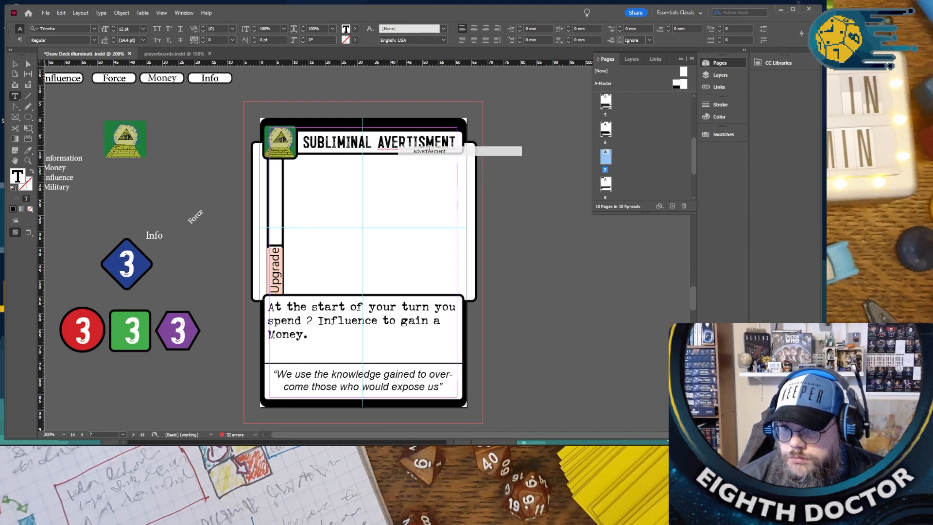
# - Switch to the browser, look up the card title on Google as “subliminal advertising”, and bring that phrase back to InDesign
pyautogui.tripleClick(424, 142)
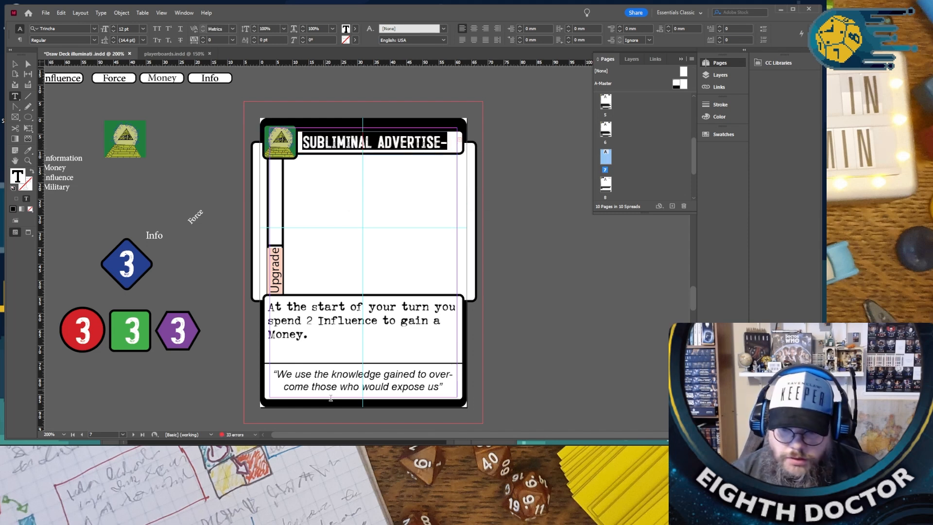
pyautogui.click(186, 453)
pyautogui.click(226, 407)
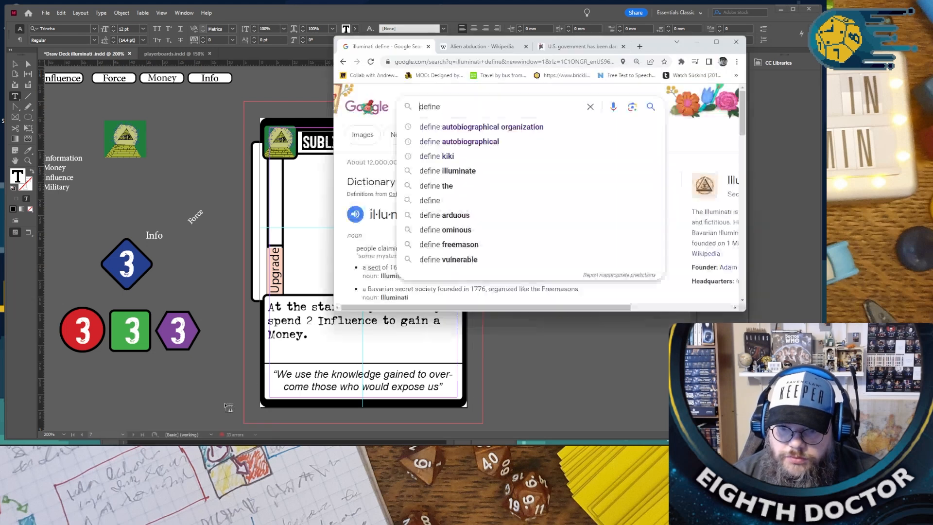
pyautogui.hotkey('ctrl', 'a')
pyautogui.write('Subliminal advertisement')
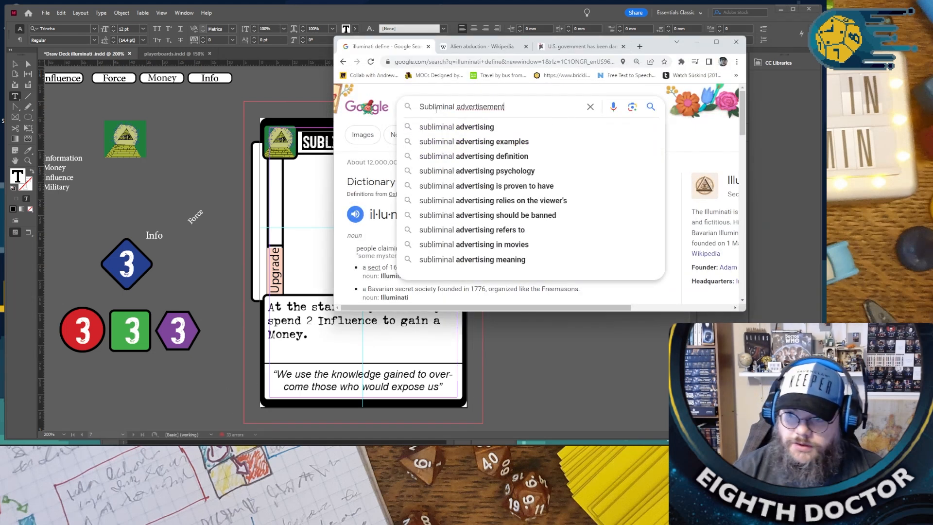
pyautogui.click(460, 128)
pyautogui.tripleClick(476, 106)
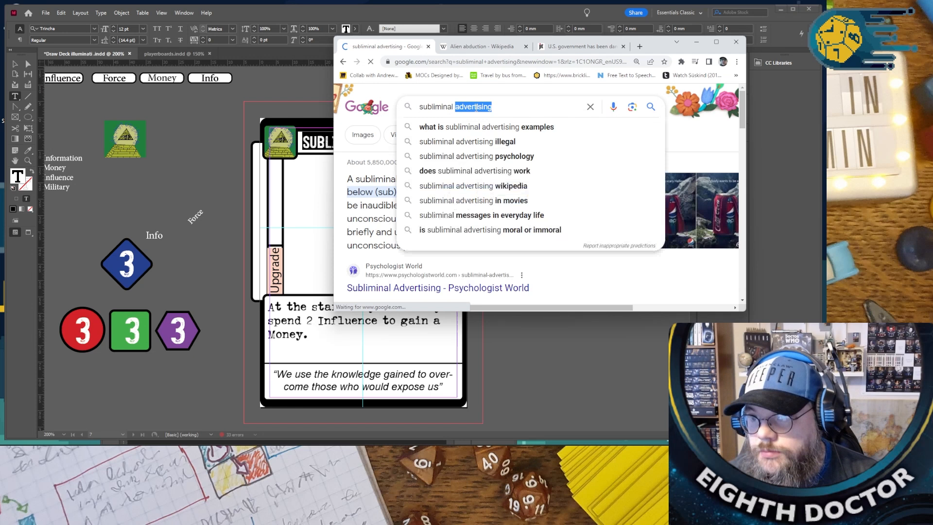
pyautogui.click(322, 140)
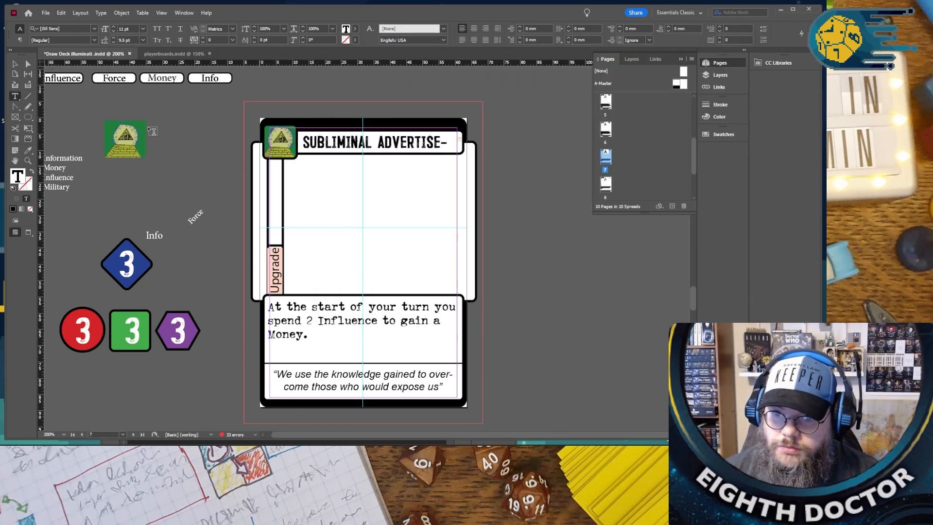
# - Replace the card title with “SUBLIMINAL ADVERTISING” and reduce the title's font size to below 12 pt
pyautogui.click(326, 142)
pyautogui.tripleClick(326, 143)
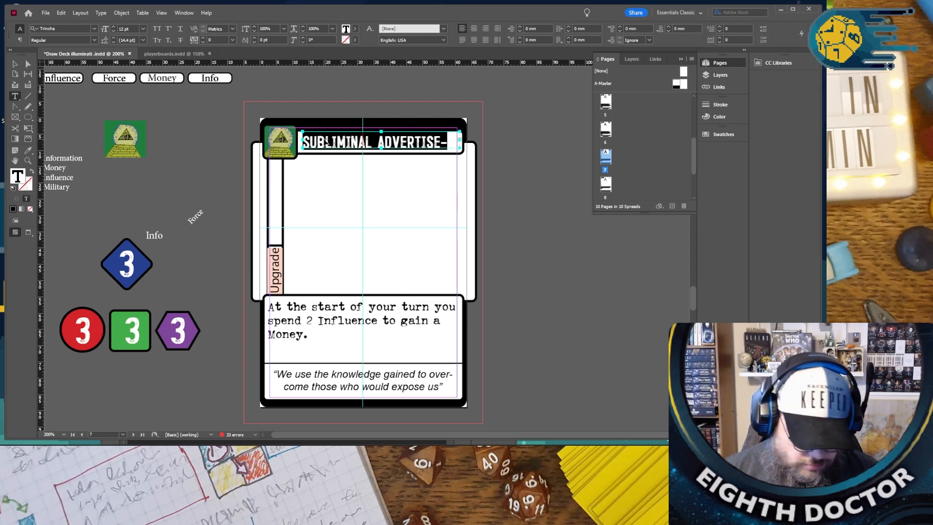
pyautogui.write('SUBLIMINAL ADVERTISING')
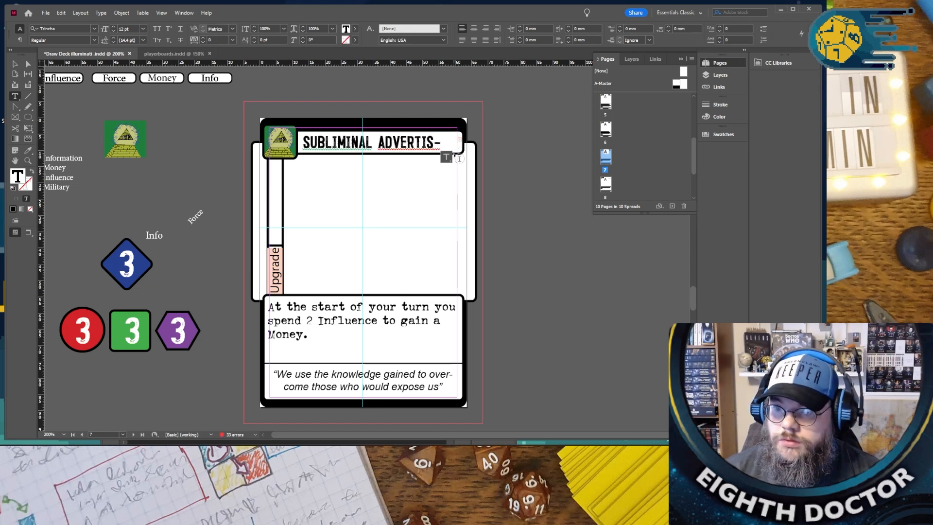
pyautogui.hotkey('ctrl', 'a')
pyautogui.click(112, 31)
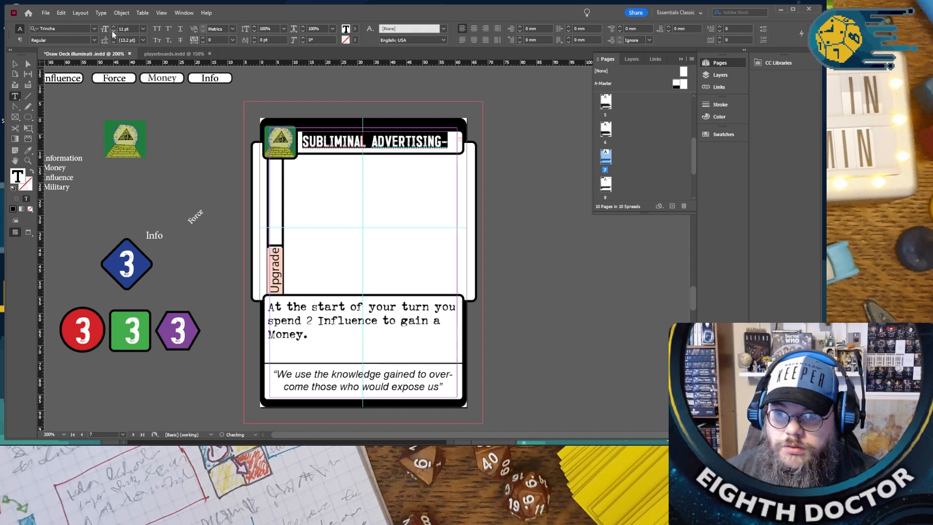
pyautogui.click(112, 31)
# - Delete the surplus characters after “ADVERTISING” in the title and enlarge the title's font size again
pyautogui.click(441, 139)
pyautogui.moveTo(430, 140); pyautogui.dragTo(467, 142)
pyautogui.press('BackSpace')
pyautogui.hotkey('ctrl', 'a')
pyautogui.click(113, 26)
pyautogui.click(113, 26)
pyautogui.click(304, 160)
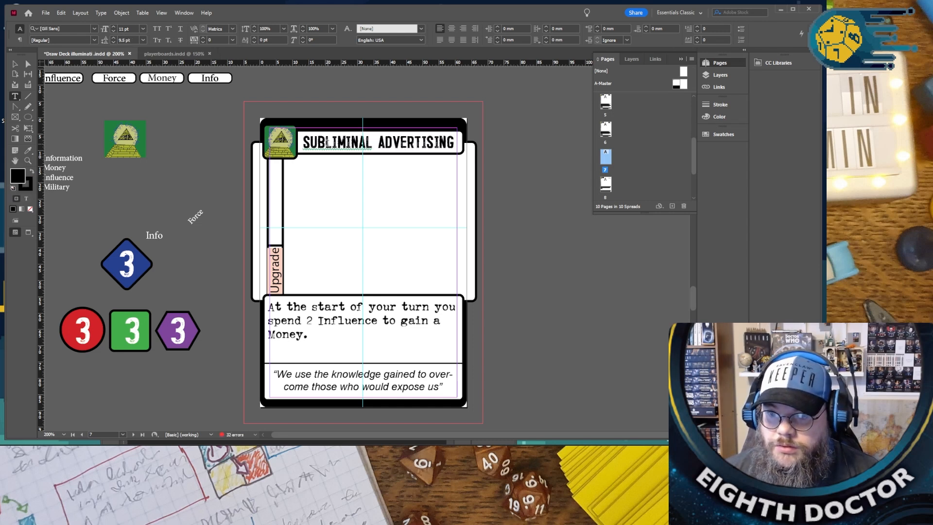
# - Replace the “SUBLIMINAL ADVERTISING” card's quote with “It may look like a fishstix add, but it really is”, keeping the quotation marks
pyautogui.scroll(-3, 531, 192)
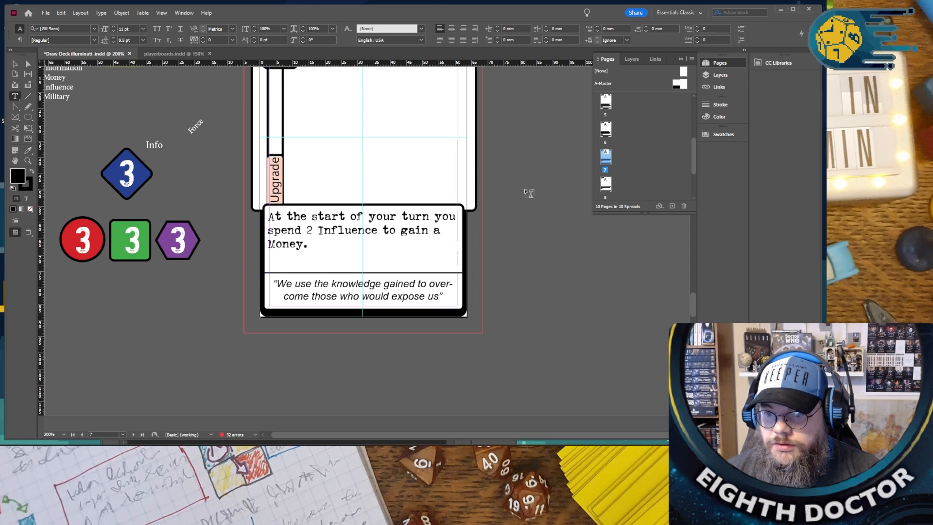
pyautogui.moveTo(277, 284); pyautogui.dragTo(440, 296)
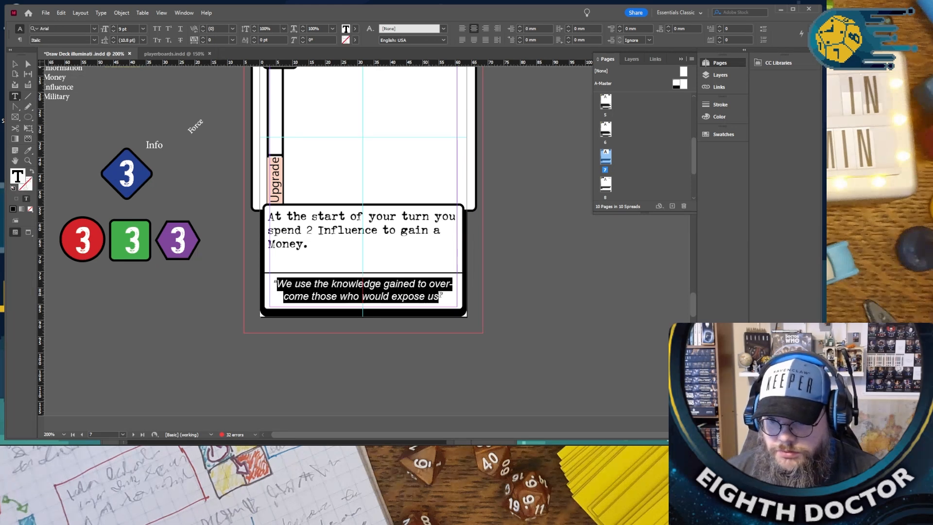
pyautogui.press('BackSpace')
pyautogui.write('It may look')
pyautogui.write(' like a fis')
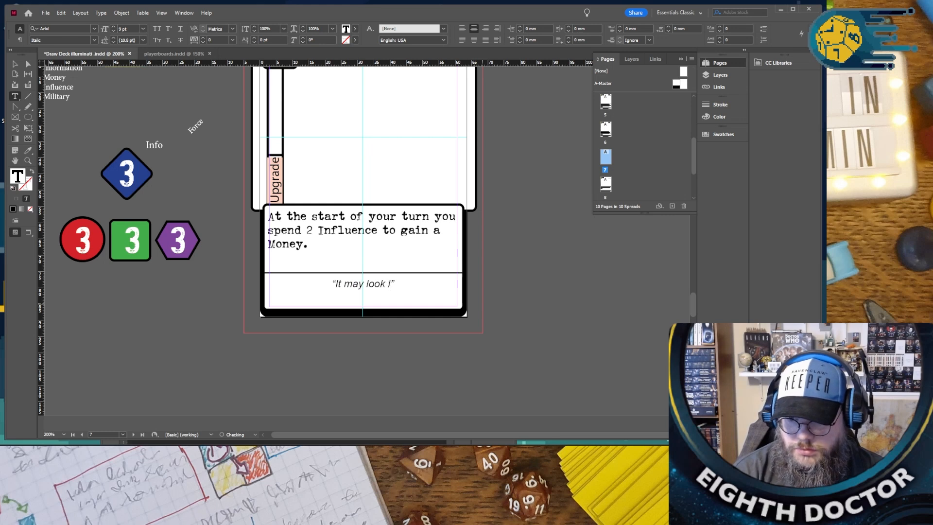
pyautogui.write('hstix add, but ')
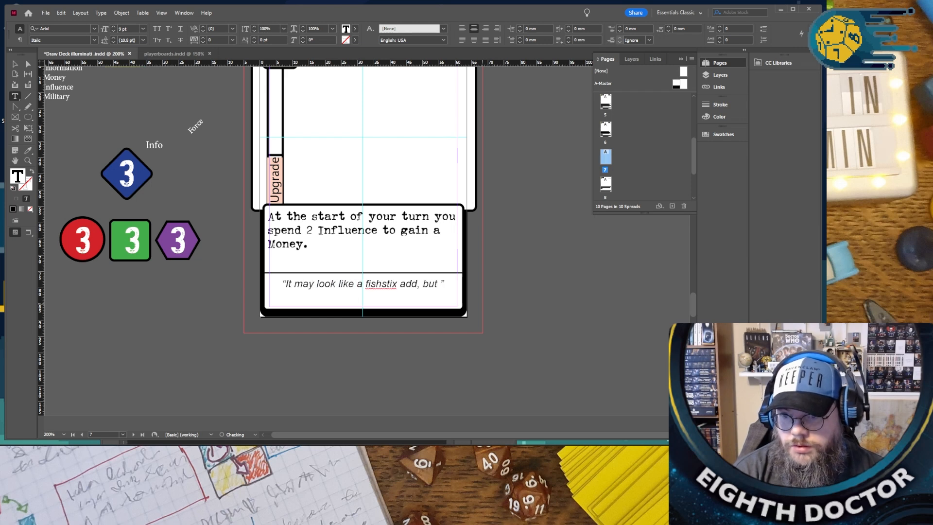
pyautogui.write('it really is a shell add for a bigger fish.')
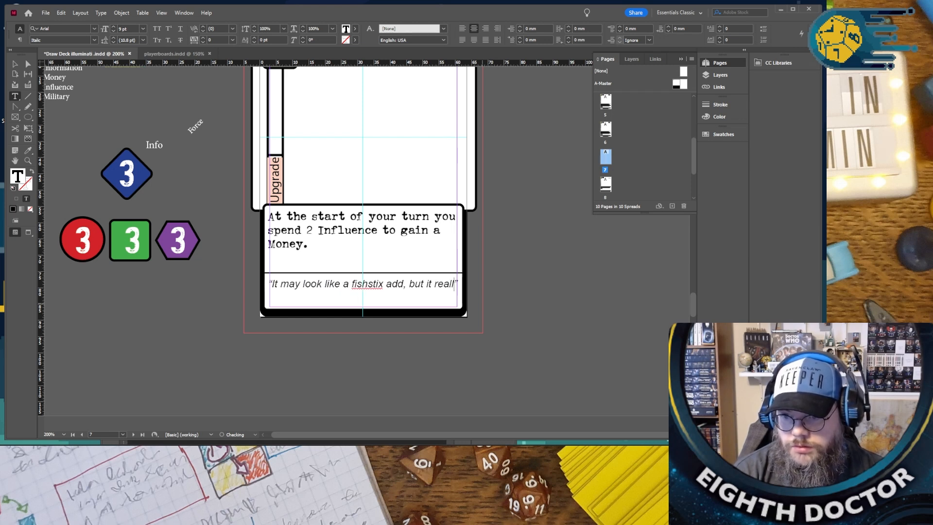
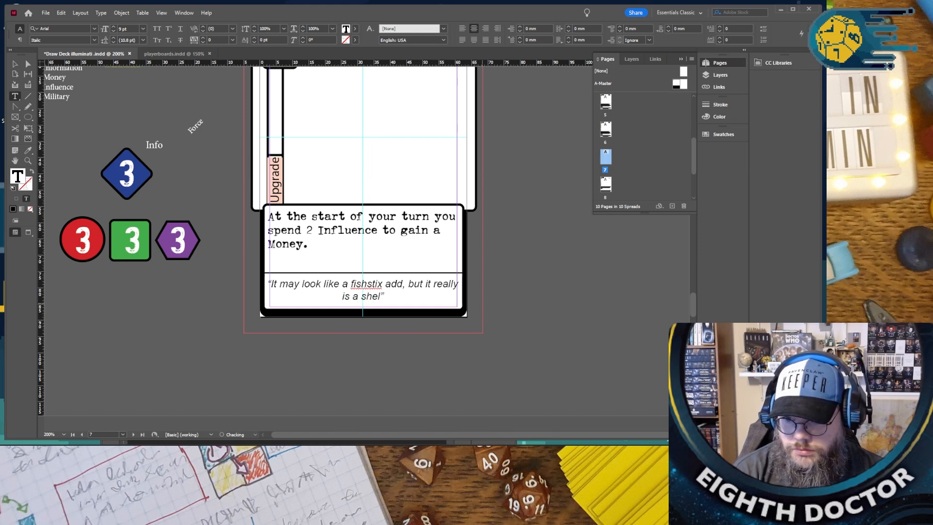
# - Complete the “SUBLIMINAL ADVERTISING” card's quote with “is a shell add for a bigger fish.” inside the closing quotation mark
pyautogui.write('a shell add for a')
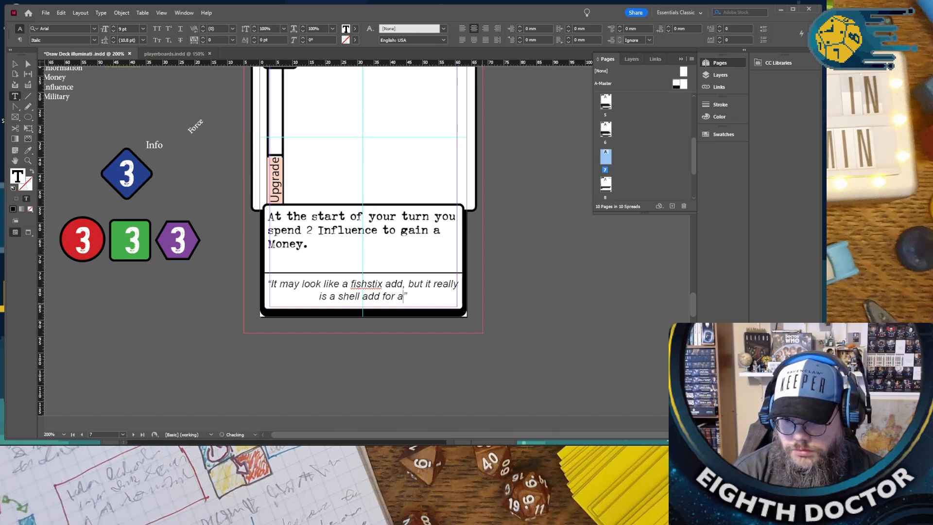
pyautogui.write(' bigger fish')
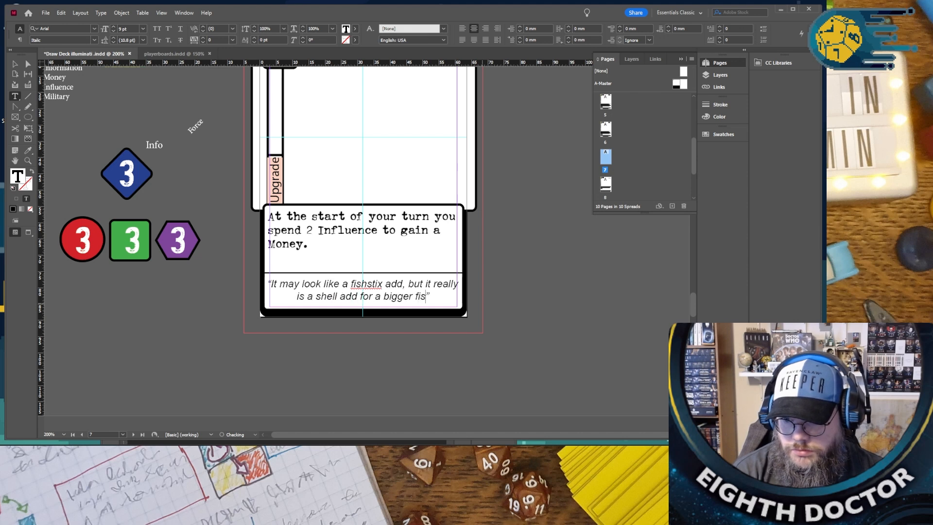
pyautogui.write('.')
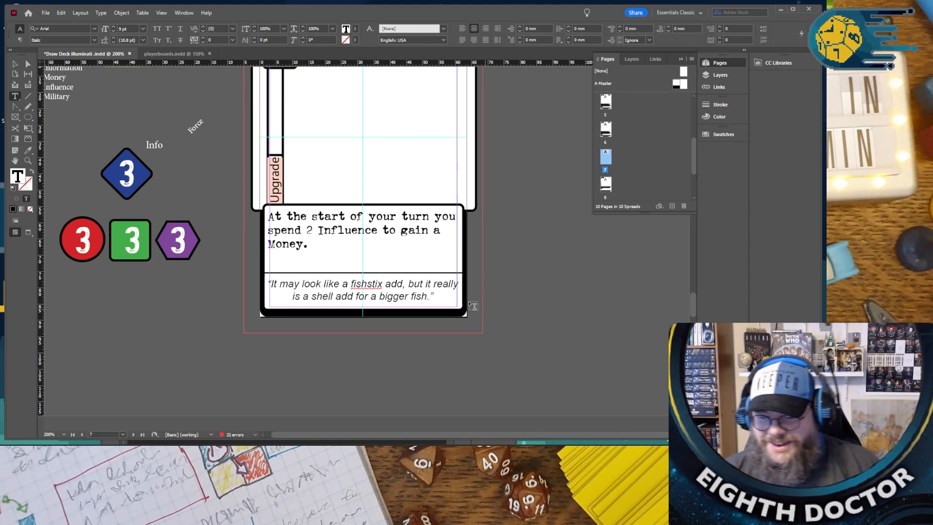
# - Copy the “Force” label group from the “CONTROL POWER” card and paste it in place on the “SUBLIMINAL ADVERTISING” card
pyautogui.scroll(4, 390, 276)
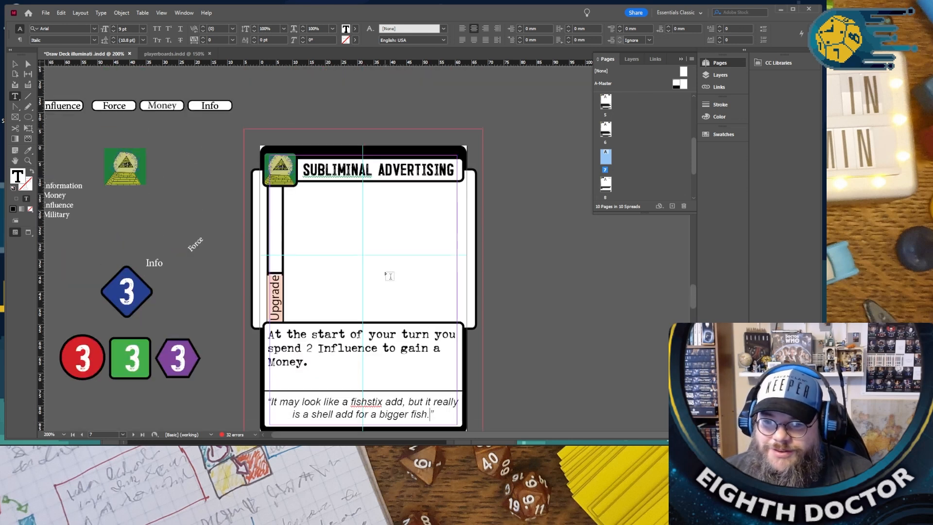
pyautogui.scroll(-12, 365, 268)
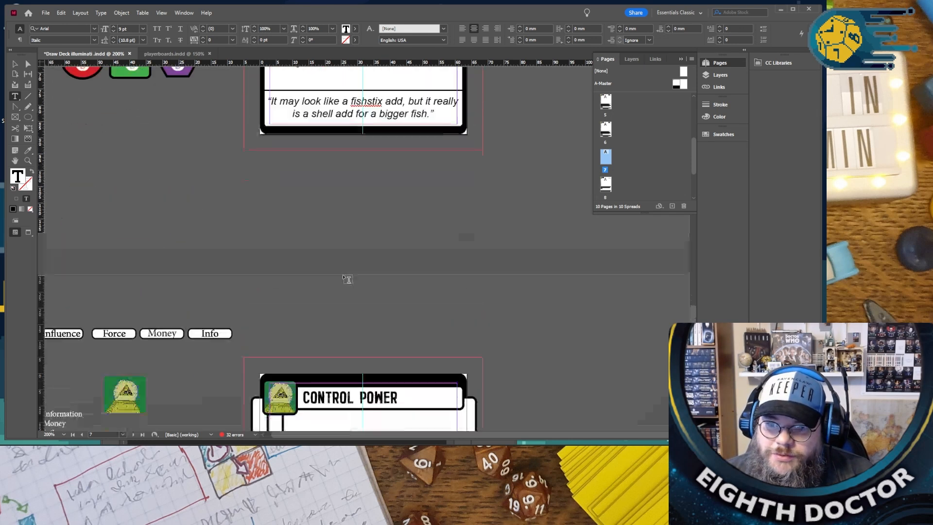
pyautogui.click(14, 63)
pyautogui.click(274, 263)
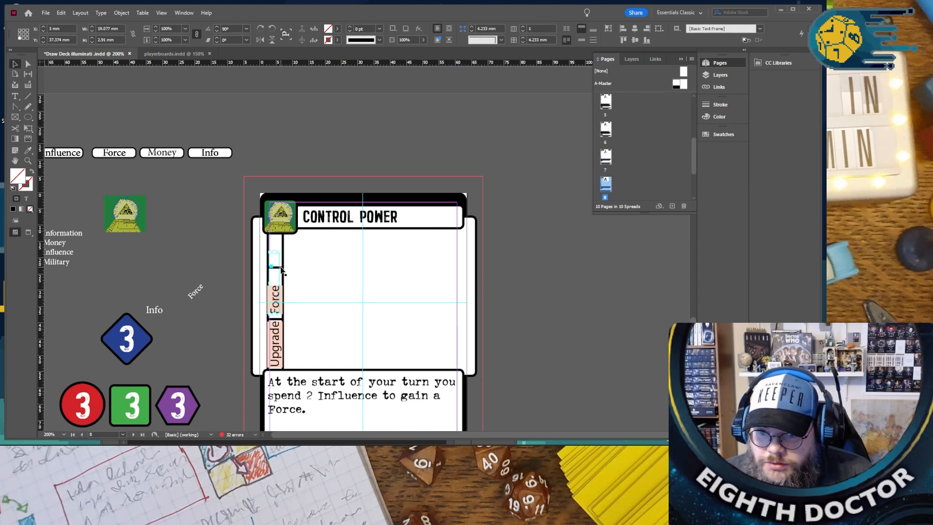
pyautogui.keyDown('shift'); pyautogui.click(281, 267); pyautogui.keyUp('shift')
pyautogui.keyDown('shift'); pyautogui.click(280, 267); pyautogui.keyUp('shift')
pyautogui.keyDown('shift'); pyautogui.click(279, 294); pyautogui.keyUp('shift')
pyautogui.keyDown('shift'); pyautogui.click(317, 297); pyautogui.keyUp('shift')
pyautogui.scroll(8, 316, 295)
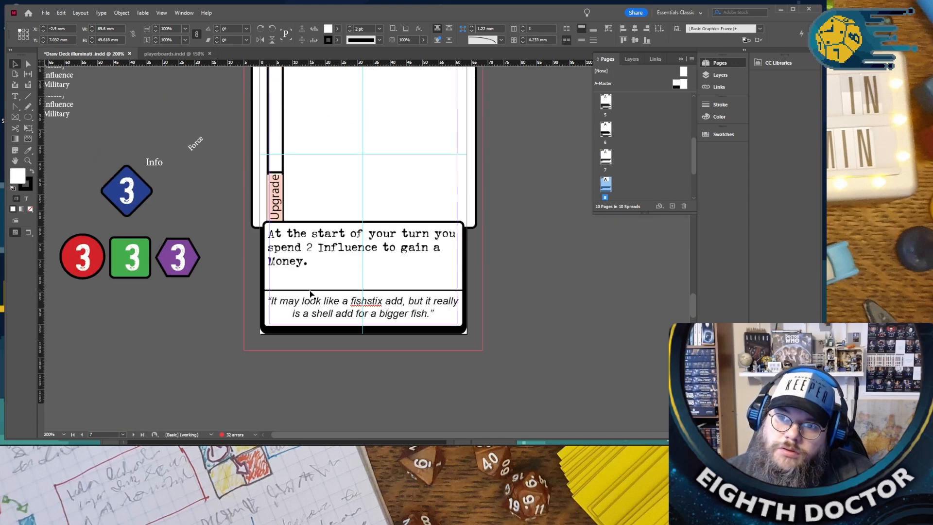
pyautogui.rightClick(231, 193)
pyautogui.click(262, 205)
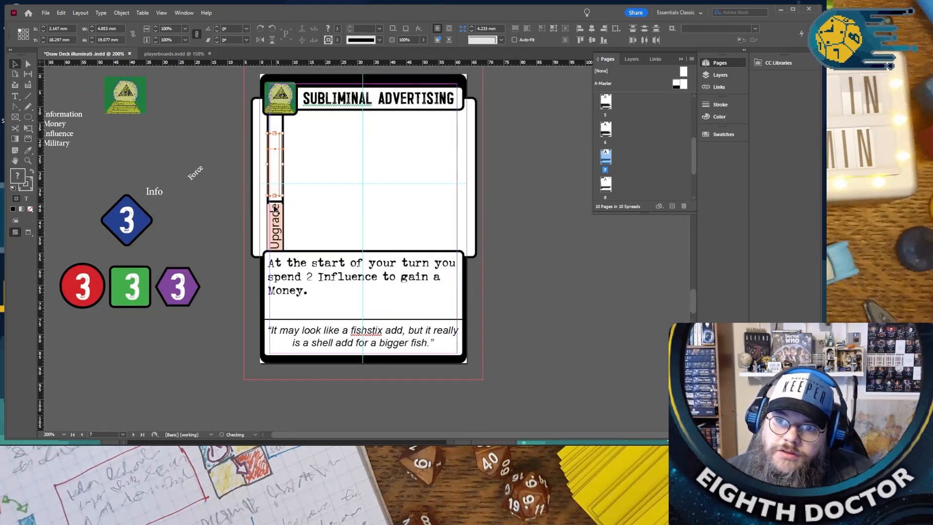
# - Move the pasted label group from the Artwork layer to the Rule Text layer and deselect it
pyautogui.click(714, 75)
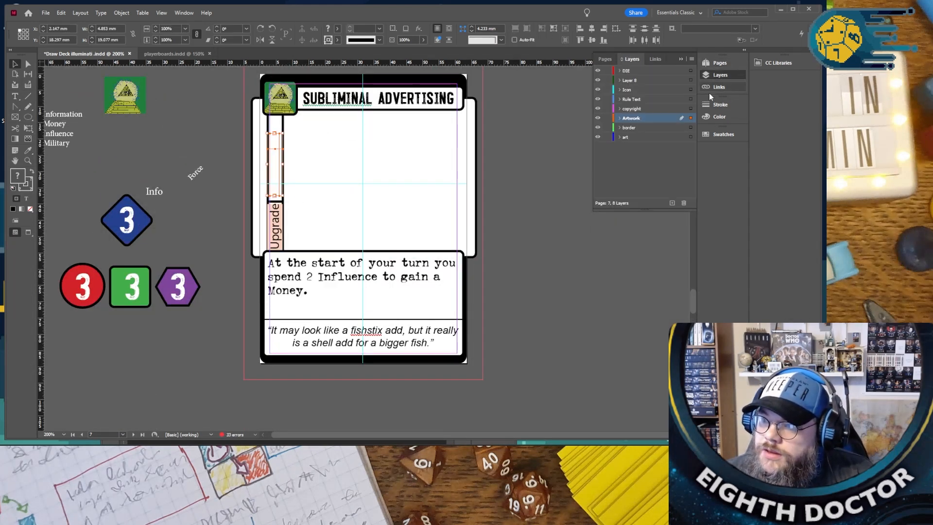
pyautogui.moveTo(695, 102); pyautogui.dragTo(695, 101)
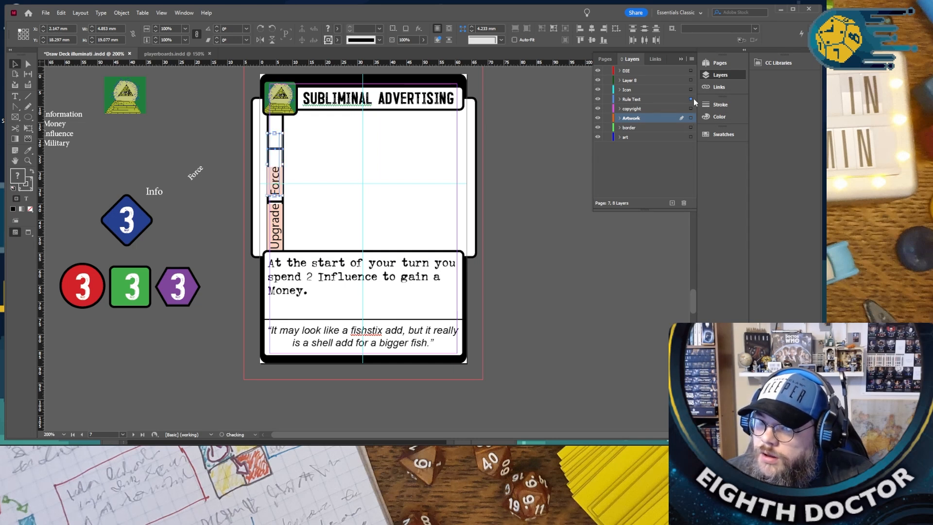
pyautogui.click(535, 133)
# - Change the “Force” side label on the “SUBLIMINAL ADVERTISING” card to “Money”
pyautogui.scroll(2, 531, 160)
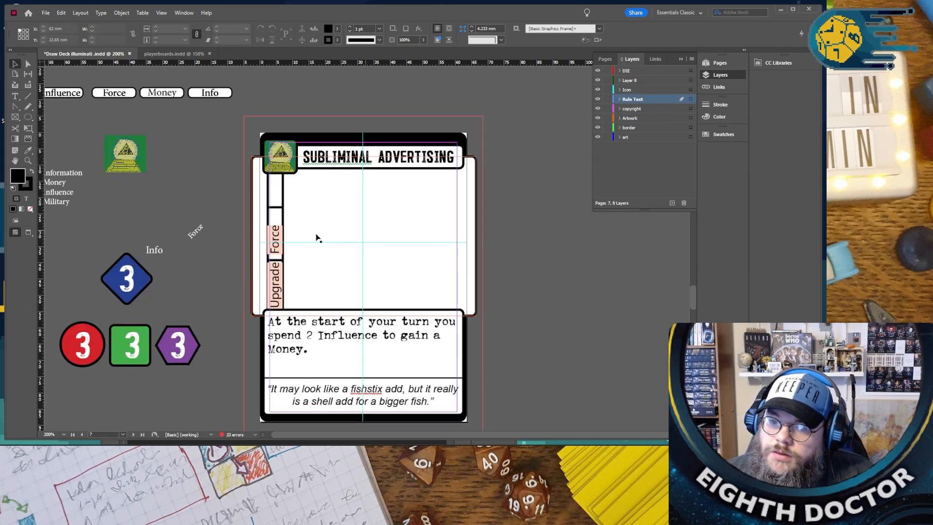
pyautogui.press('t')
pyautogui.doubleClick(275, 238)
pyautogui.write('Money')
pyautogui.press('Escape')
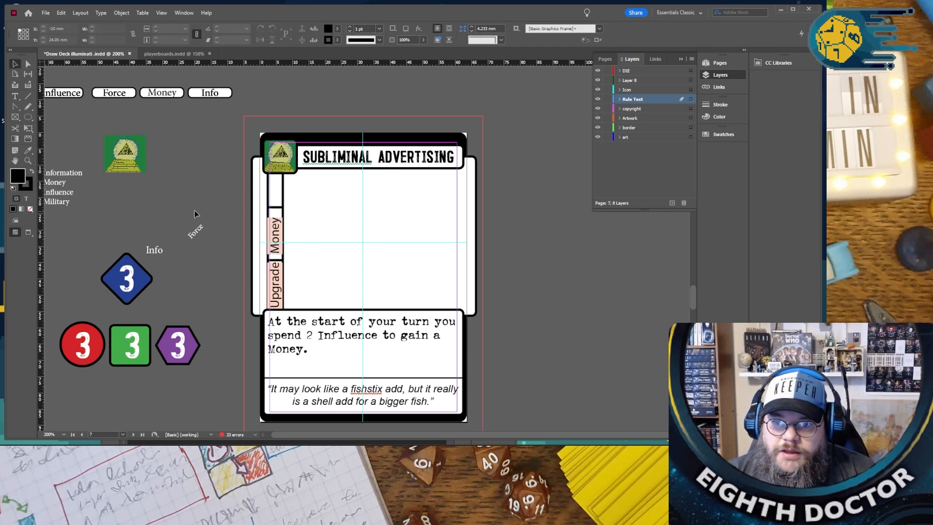
# - Look through the cards before and after “SUBLIMINAL ADVERTISING”, from “GOTTA CATCH THEM ALL” to “CONTROL POWER”
pyautogui.scroll(10, 194, 204)
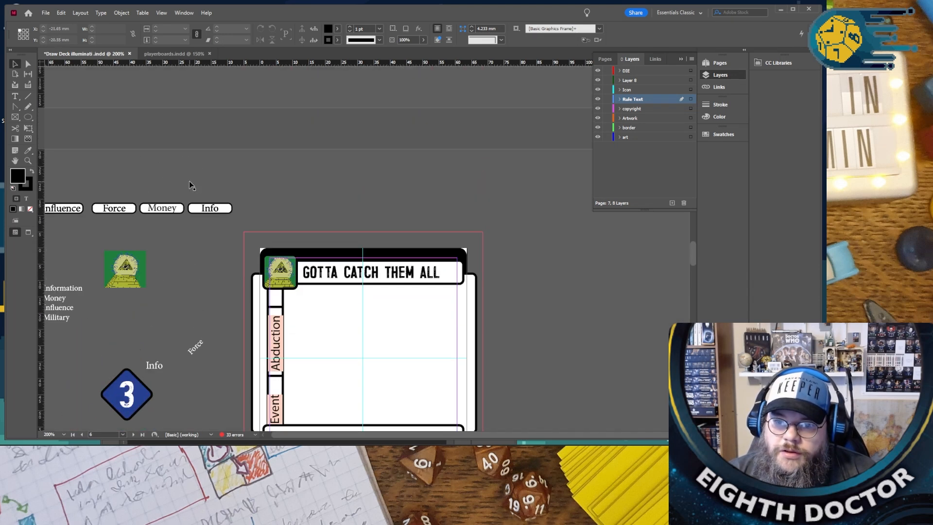
pyautogui.scroll(-5, 189, 185)
pyautogui.scroll(6, 194, 204)
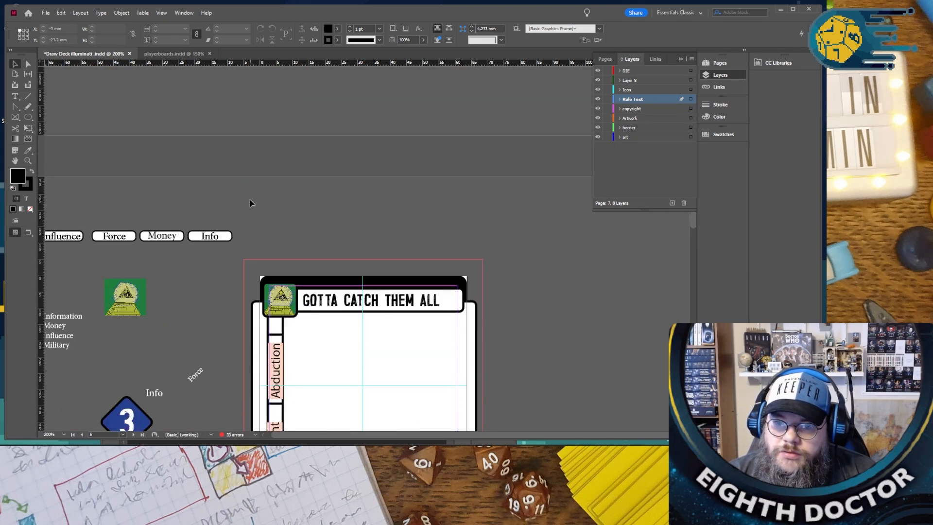
pyautogui.scroll(-5, 249, 199)
pyautogui.scroll(5, 243, 185)
pyautogui.scroll(-5, 239, 175)
pyautogui.scroll(5, 238, 171)
pyautogui.scroll(-15, 238, 171)
pyautogui.scroll(-10, 238, 171)
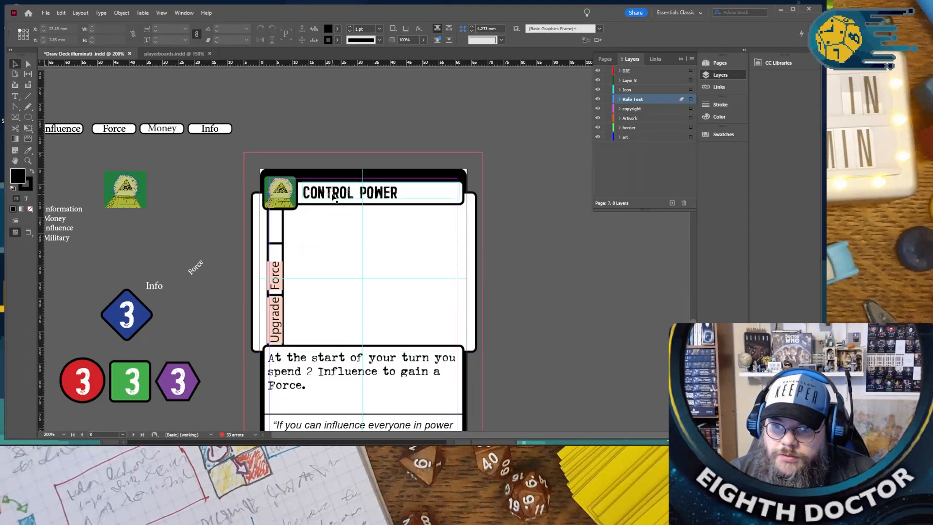
# - Replace “CONTROL” in the “CONTROL POWER” card title with “INFLUENCE”, correcting its spelling with the suggested word
pyautogui.doubleClick(332, 196)
pyautogui.hotkey('ctrl', 'a')
pyautogui.doubleClick(328, 192)
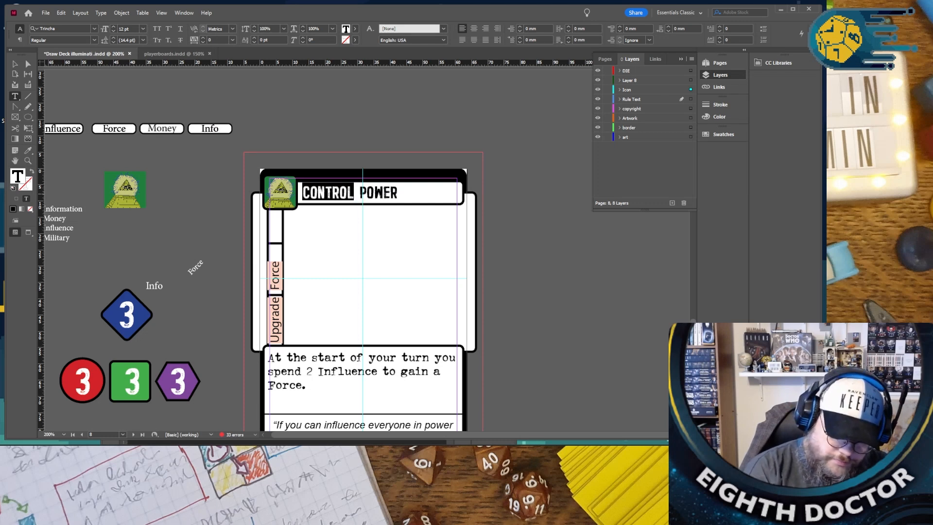
pyautogui.write('INFLANCE')
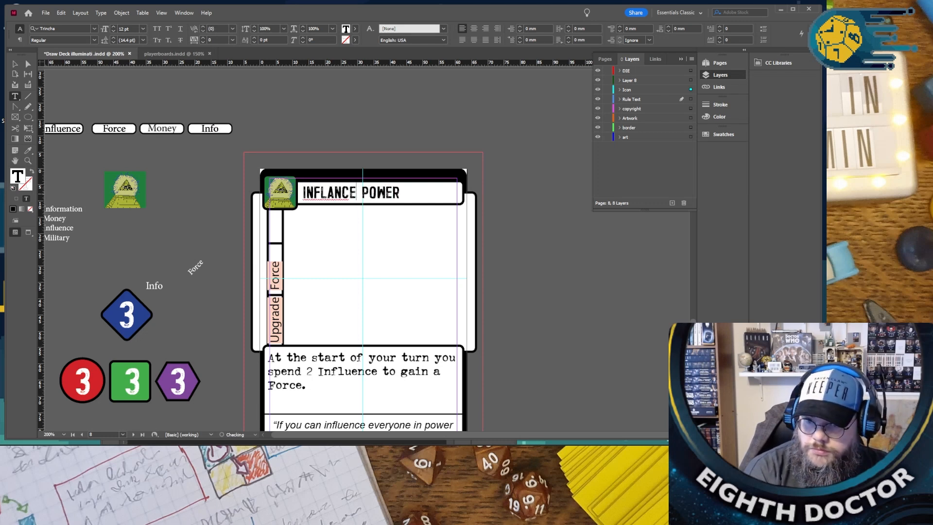
pyautogui.rightClick(321, 192)
pyautogui.rightClick(315, 192)
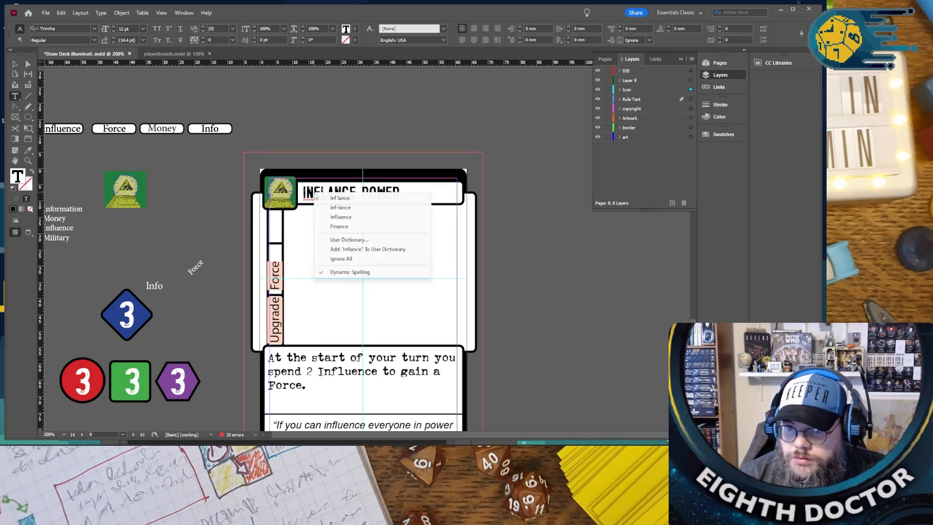
pyautogui.click(369, 216)
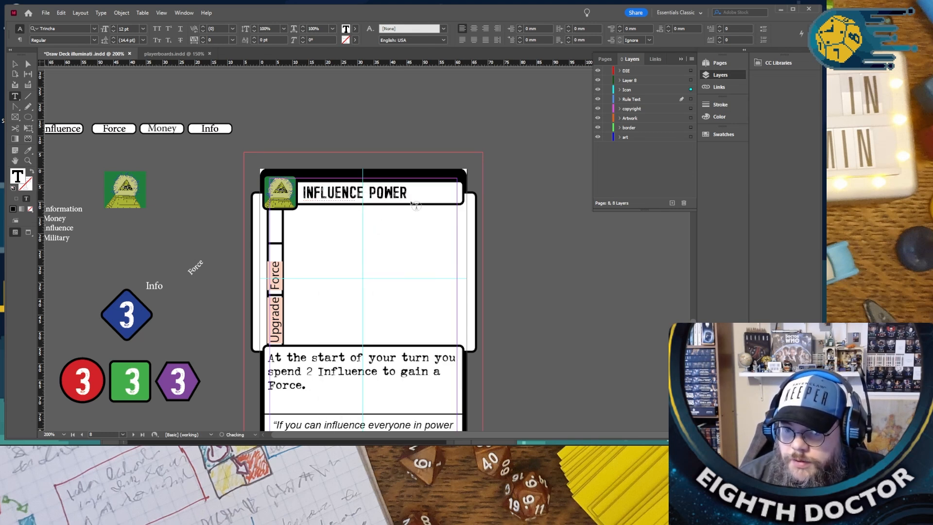
# - On the “GOTTA CATCH THEM ALL” card, change the side label “Event” to “Upgrade” and “Abduction” to “Info”
pyautogui.scroll(10, 414, 196)
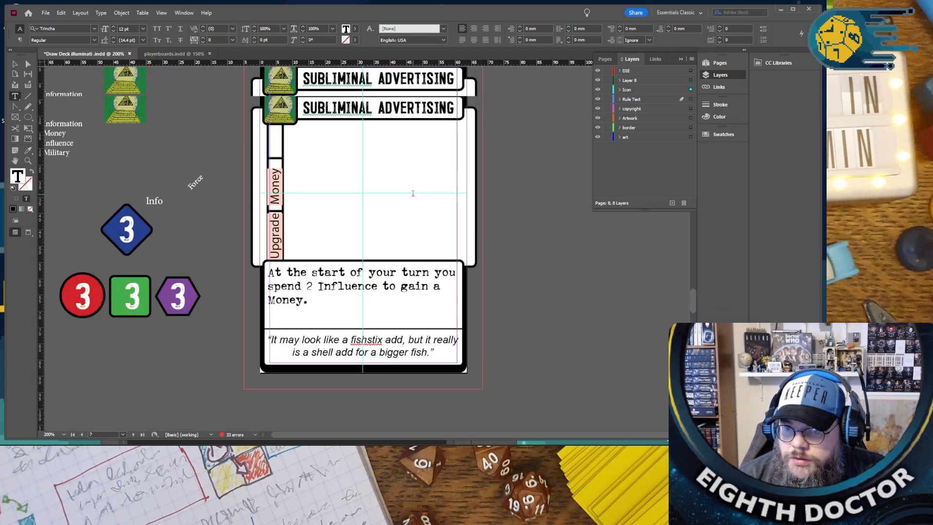
pyautogui.scroll(6, 412, 193)
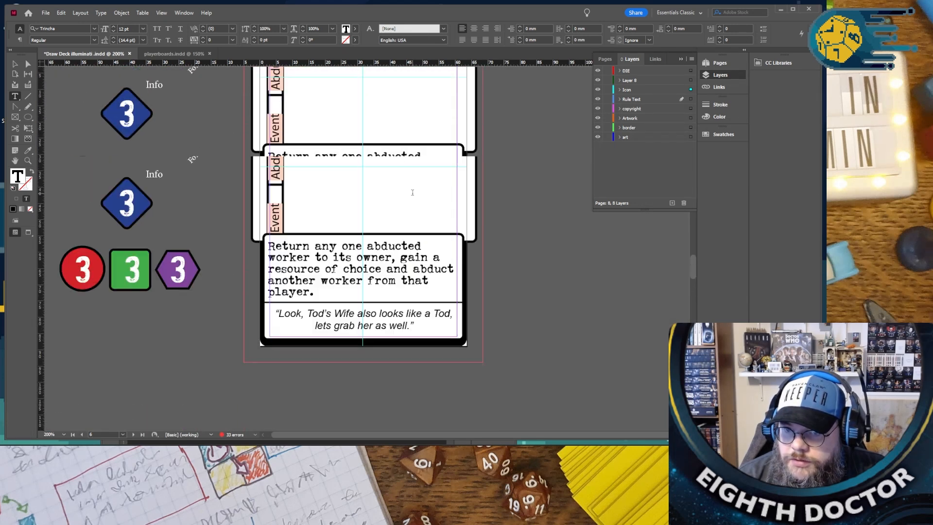
pyautogui.doubleClick(275, 278)
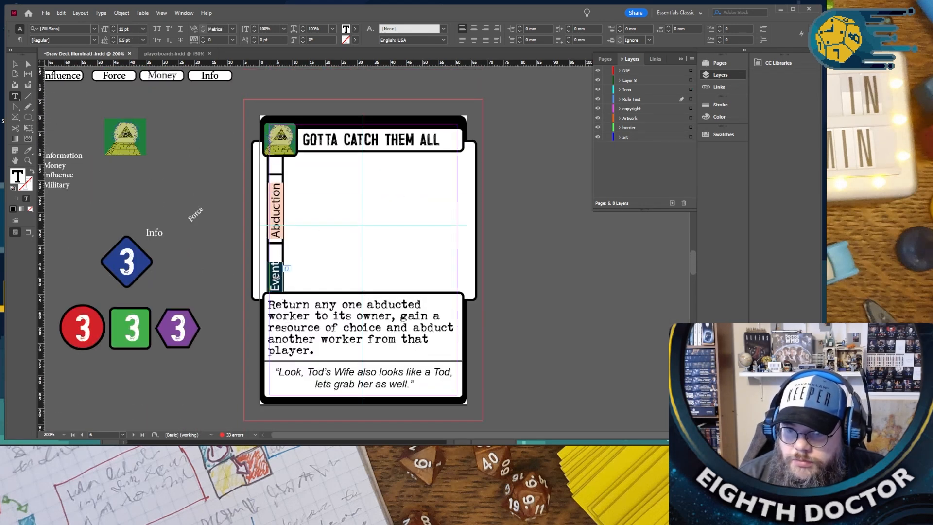
pyautogui.write('Upgrade')
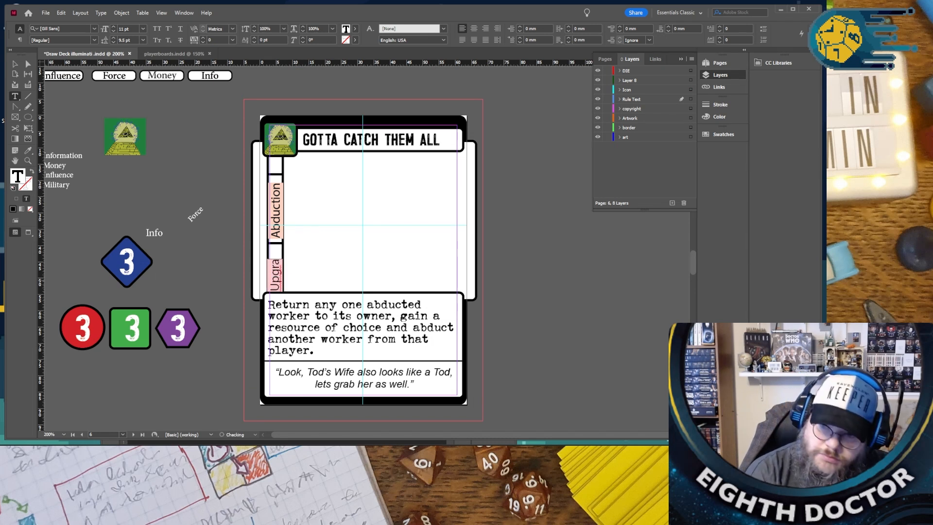
pyautogui.doubleClick(275, 217)
pyautogui.write('Info')
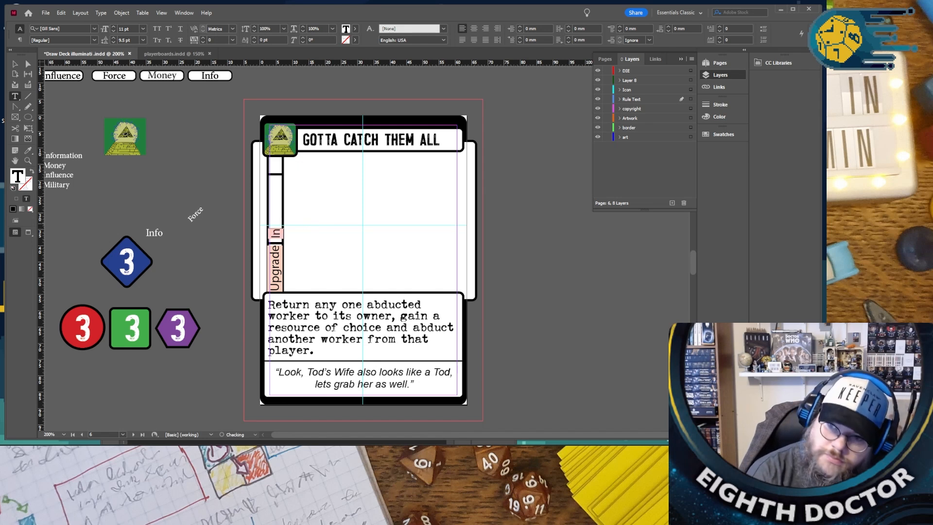
# - Replace the “GOTTA CATCH THEM ALL” title with “CONTROL THE NEWS NARRATIVE”, using the spelling suggestion for the last word
pyautogui.tripleClick(329, 141)
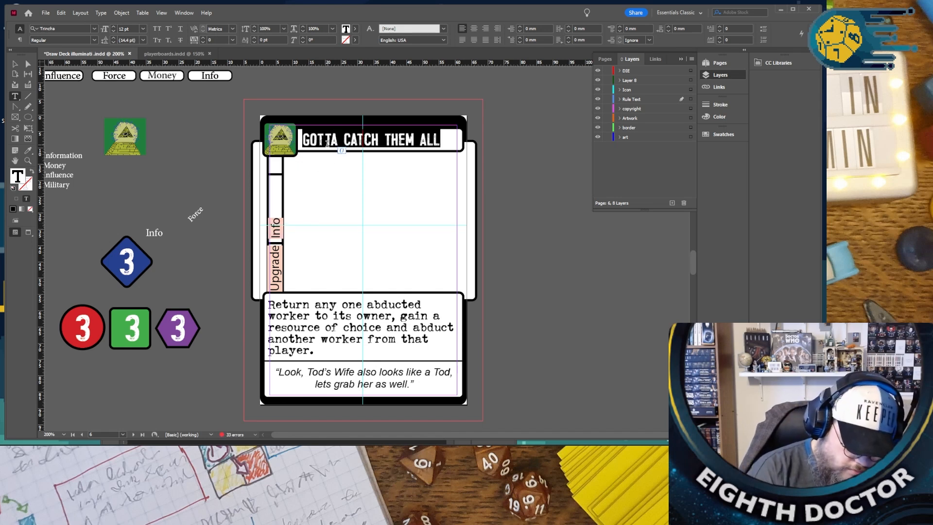
pyautogui.write('C')
pyautogui.press('BackSpace')
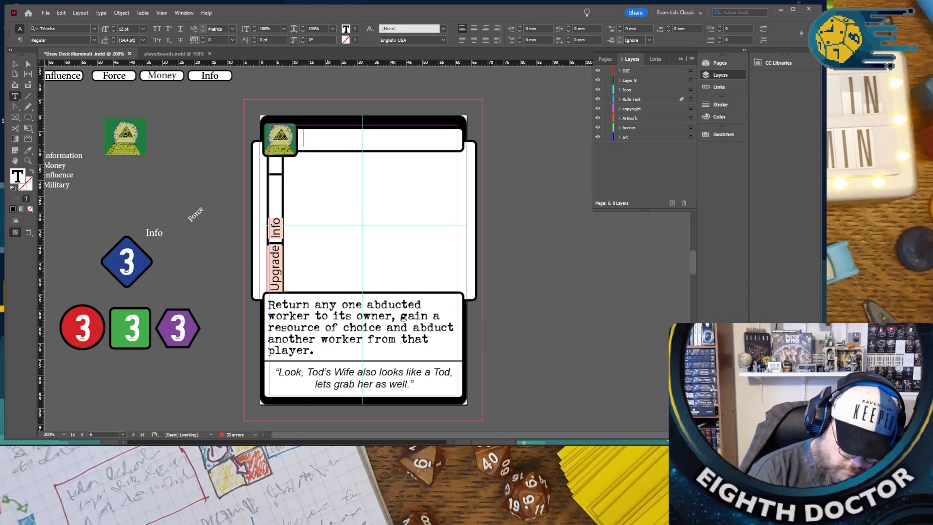
pyautogui.write('CONTROL')
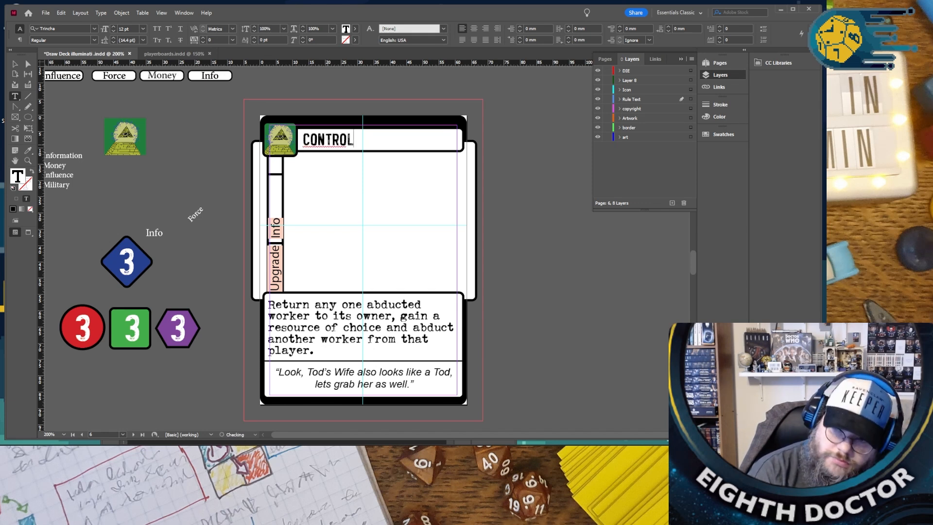
pyautogui.write(' THE NEWS NARRA')
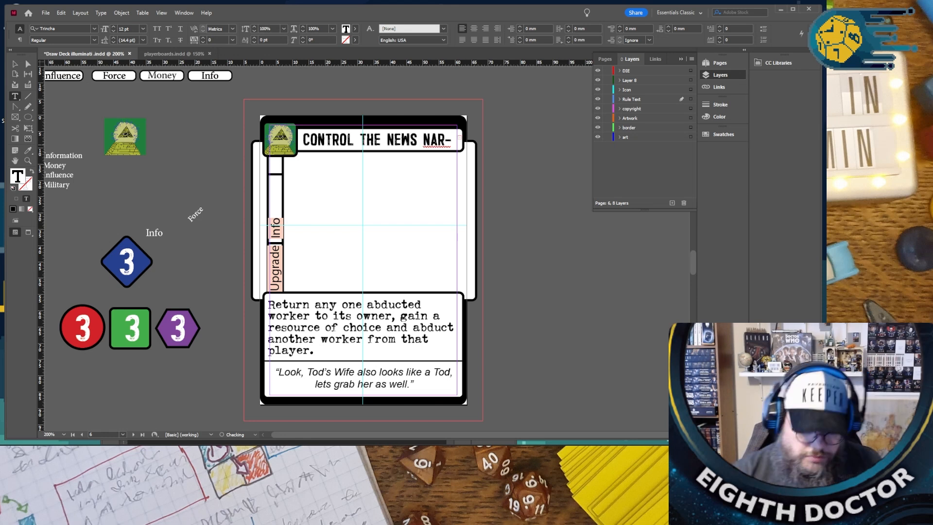
pyautogui.rightClick(430, 138)
pyautogui.click(475, 147)
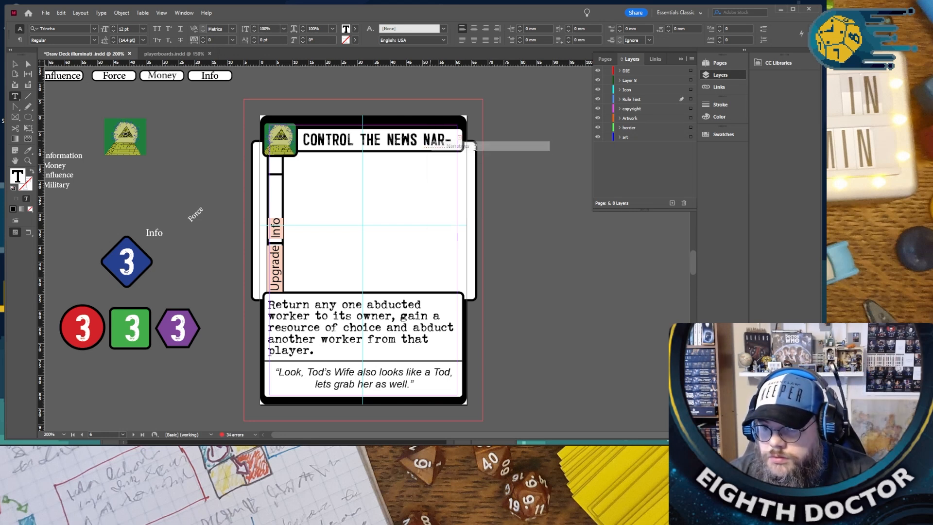
# - Delete “NEWS” and the surplus character from the title so that it reads “CONTROL THE NARRATIVE”
pyautogui.doubleClick(410, 140)
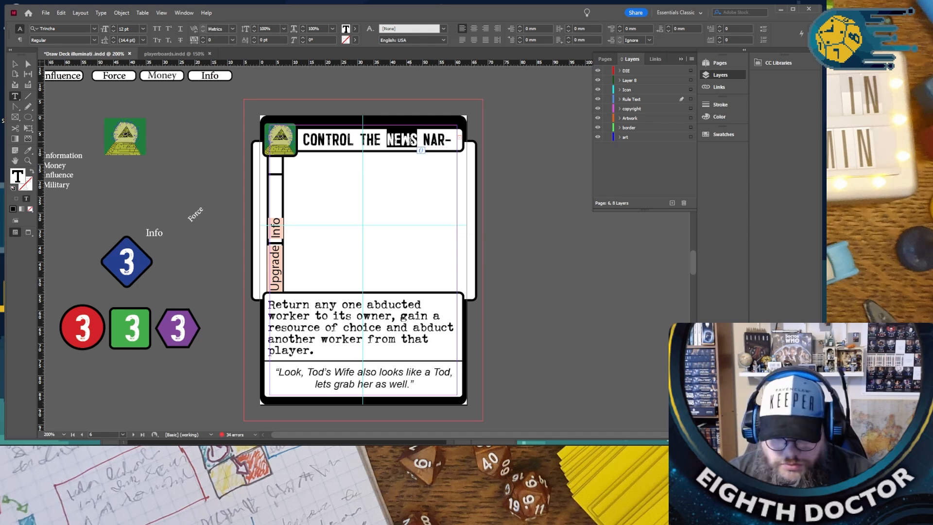
pyautogui.press('BackSpace')
pyautogui.click(460, 142)
pyautogui.press('BackSpace')
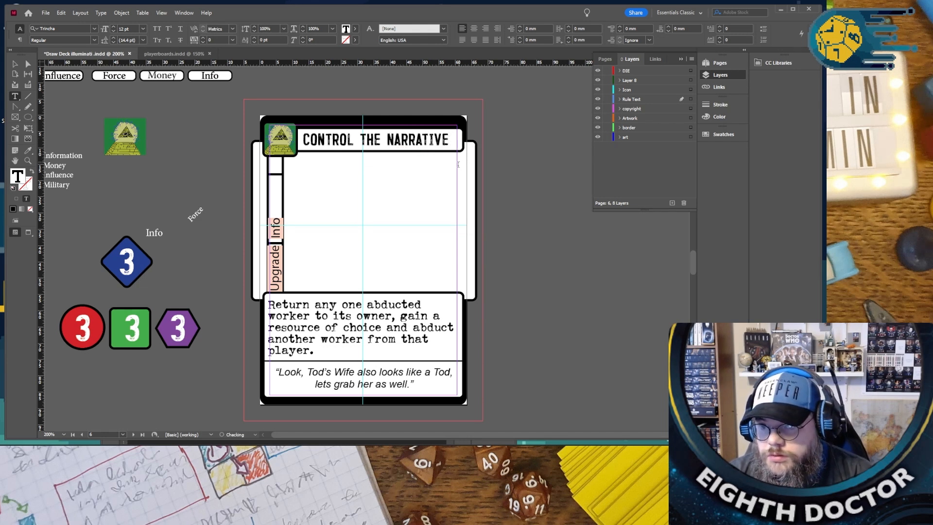
# - Replace the “CONTROL THE NARRATIVE” card's quote with “When you control the media you can have the news say whatever you want.”
pyautogui.scroll(-1, 315, 297)
pyautogui.moveTo(280, 342); pyautogui.dragTo(410, 349)
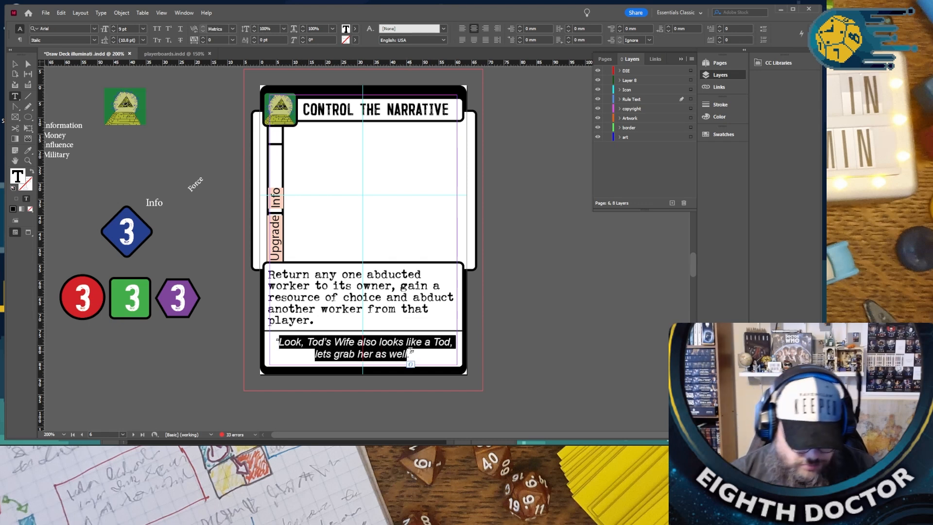
pyautogui.write('When you co')
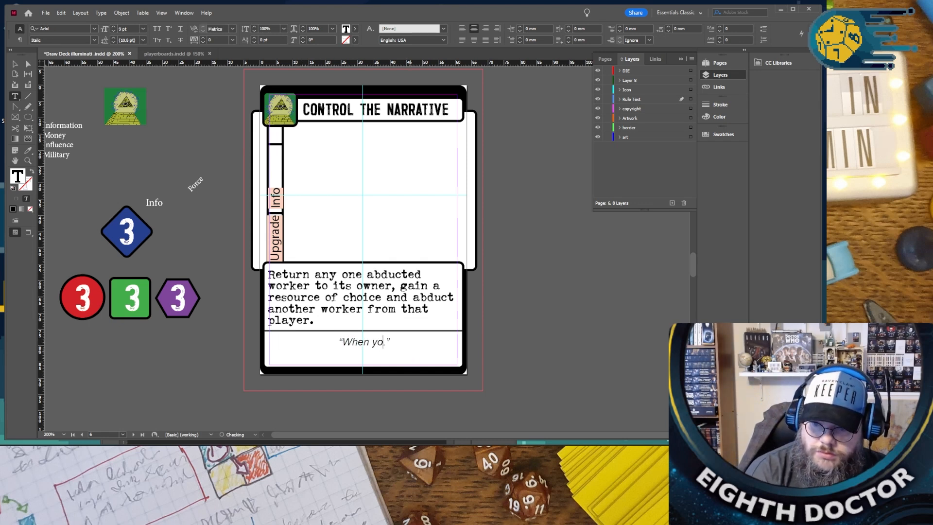
pyautogui.write('ntr')
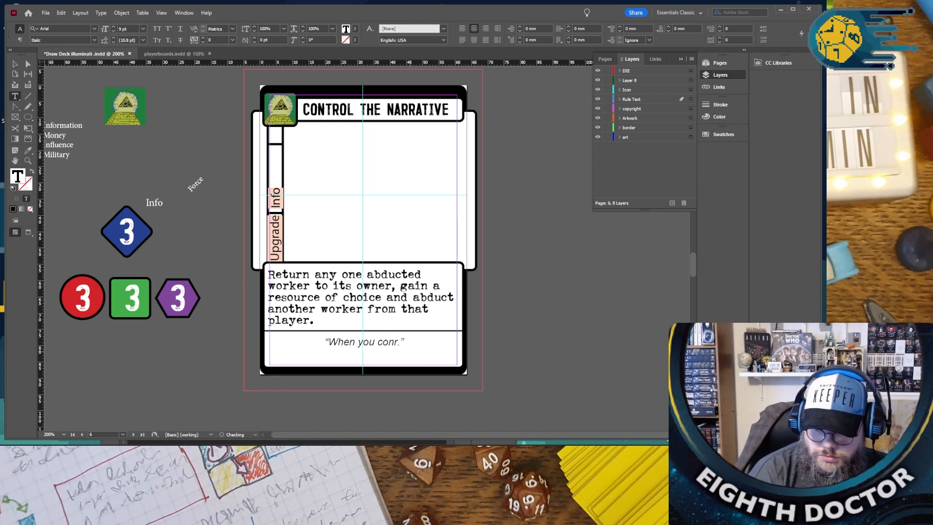
pyautogui.write('ol the media')
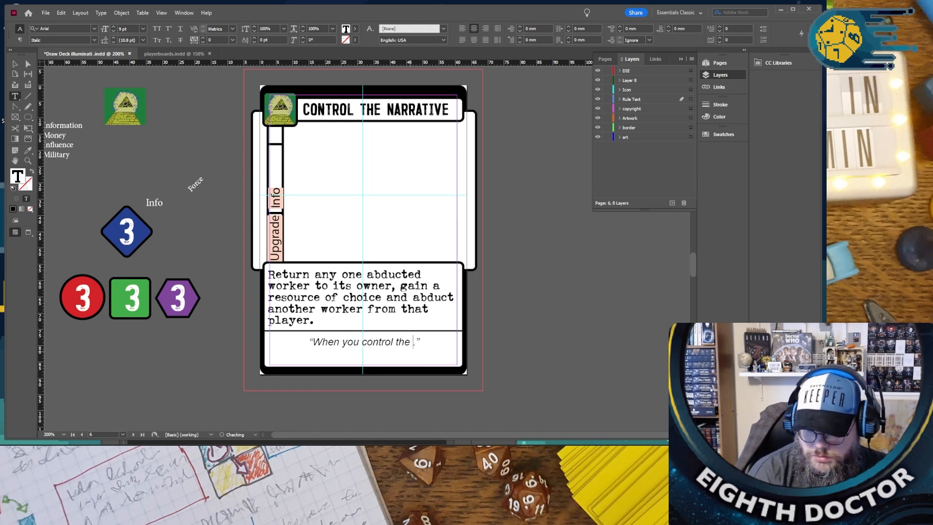
pyautogui.write(' you can ha')
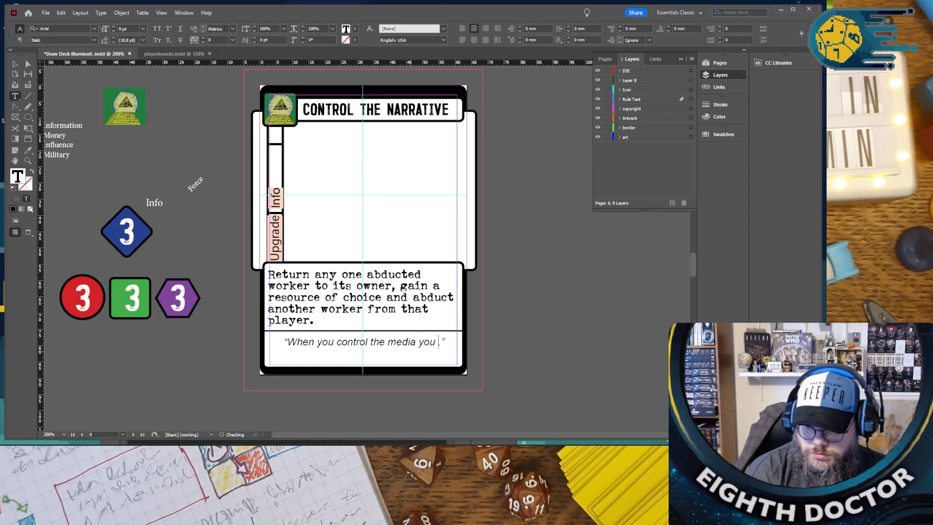
pyautogui.write('ve the enws')
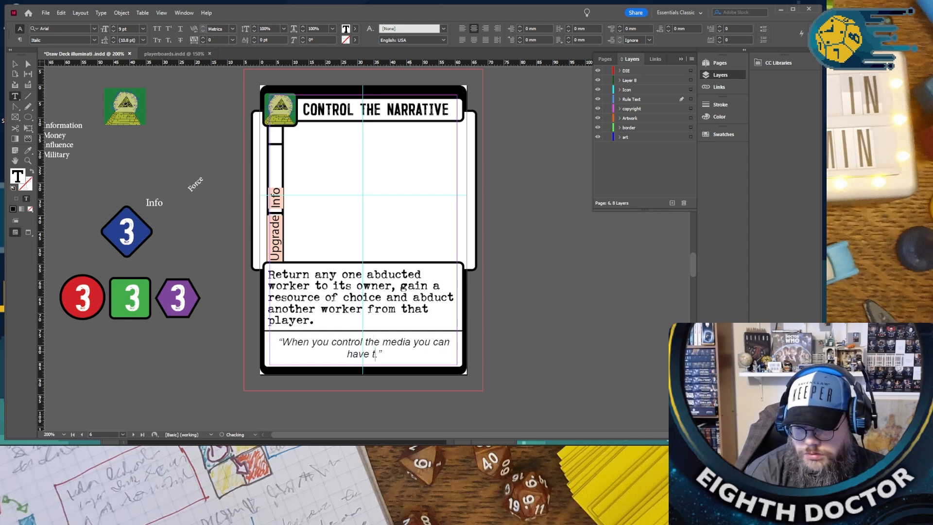
pyautogui.press('BackSpace')
pyautogui.press('BackSpace')
pyautogui.press('BackSpace')
pyautogui.press('BackSpace')
pyautogui.write('new')
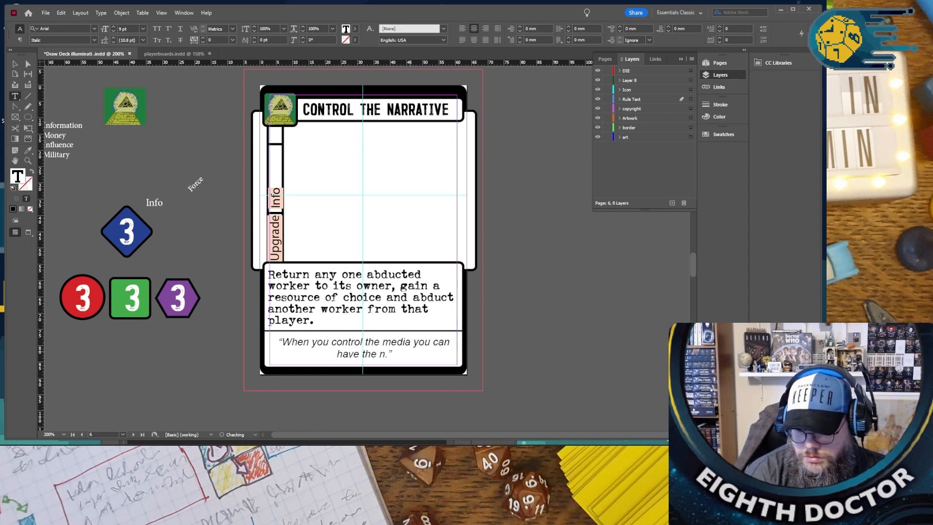
pyautogui.write('s say what')
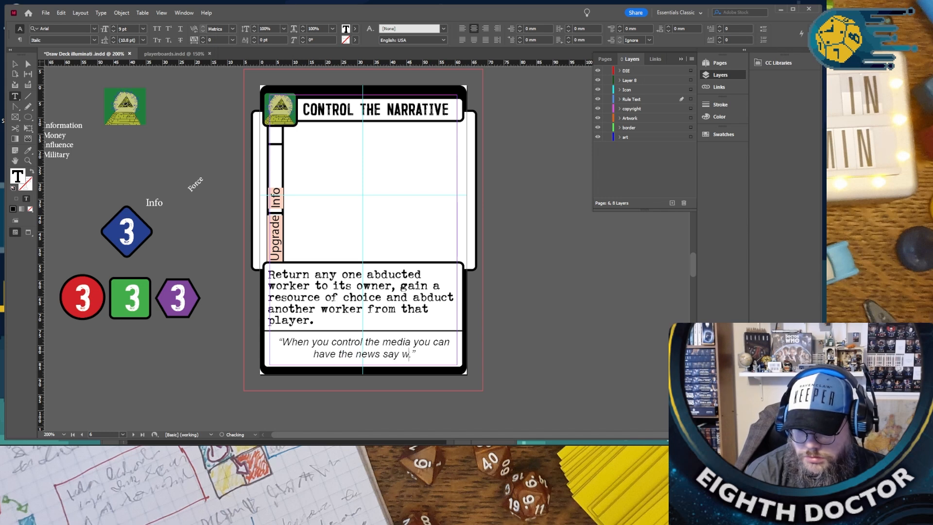
pyautogui.write('ever you w')
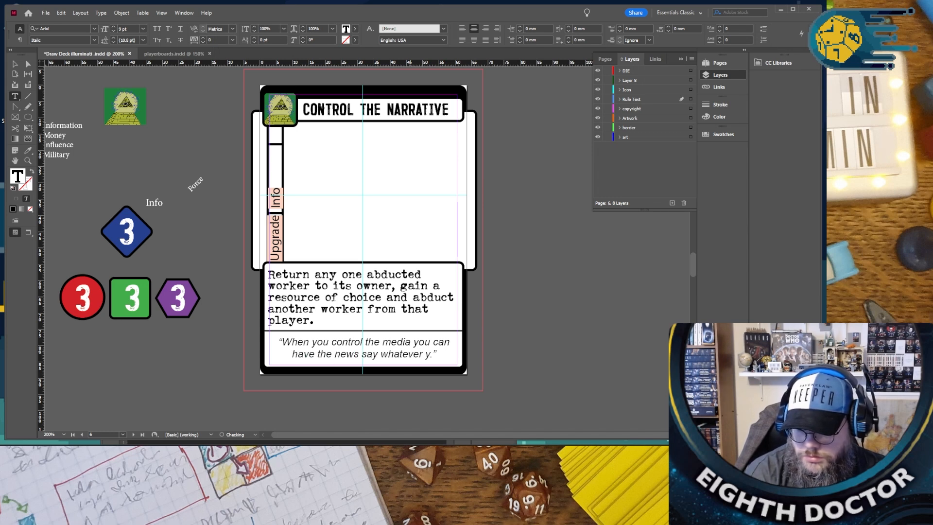
pyautogui.write('ant')
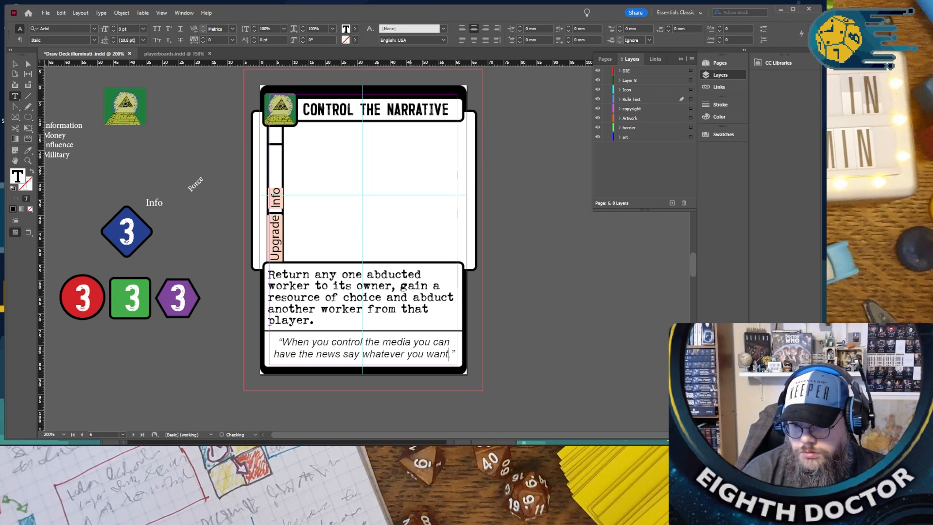
# - Replace the “CONTROL THE NARRATIVE” ability text with a copy of the one from “SUBLIMINAL ADVERTISING”, changing “Money” to “Info”
pyautogui.scroll(-10, 330, 336)
pyautogui.tripleClick(311, 276)
pyautogui.hotkey('ctrl', 'c')
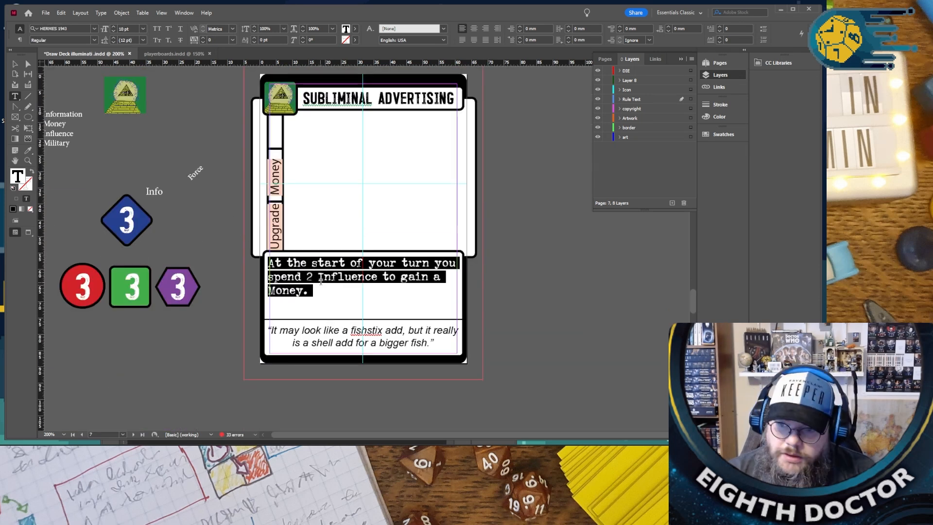
pyautogui.scroll(10, 316, 277)
pyautogui.tripleClick(313, 267)
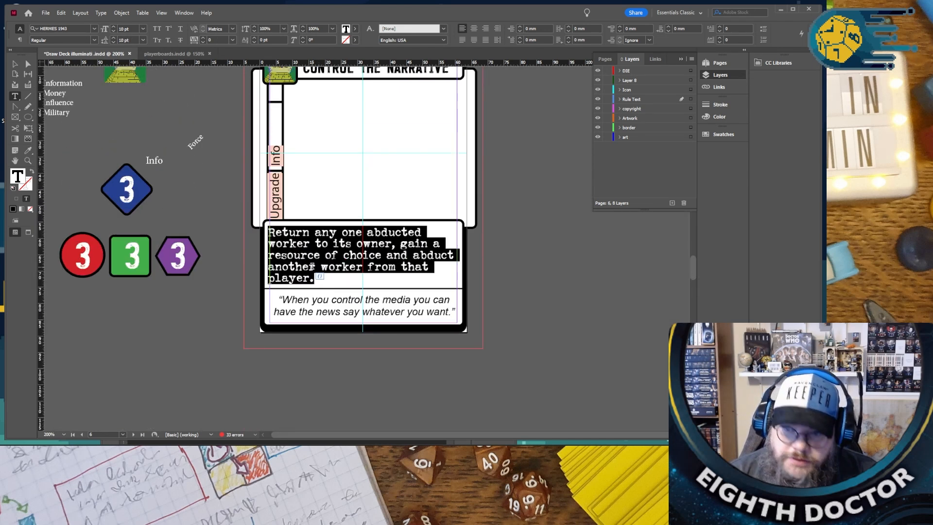
pyautogui.hotkey('ctrl', 'v')
pyautogui.doubleClick(297, 261)
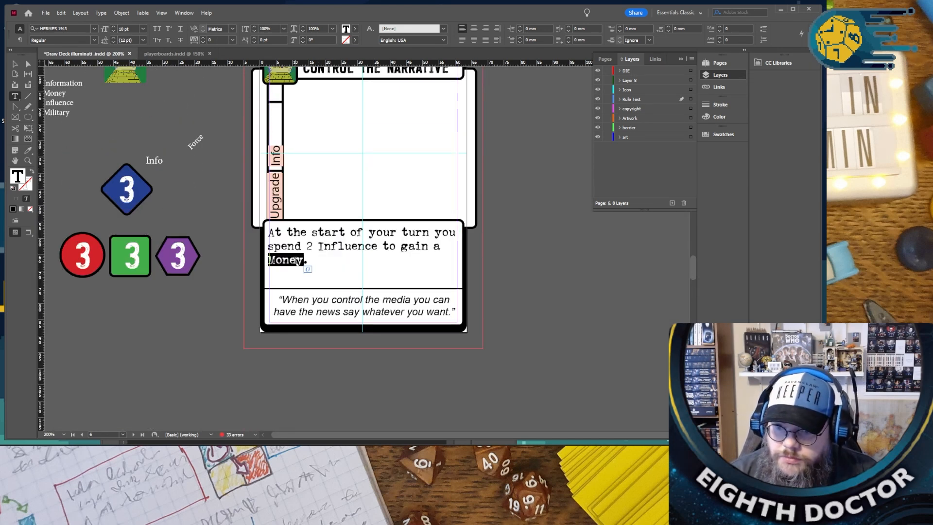
pyautogui.write('Info.')
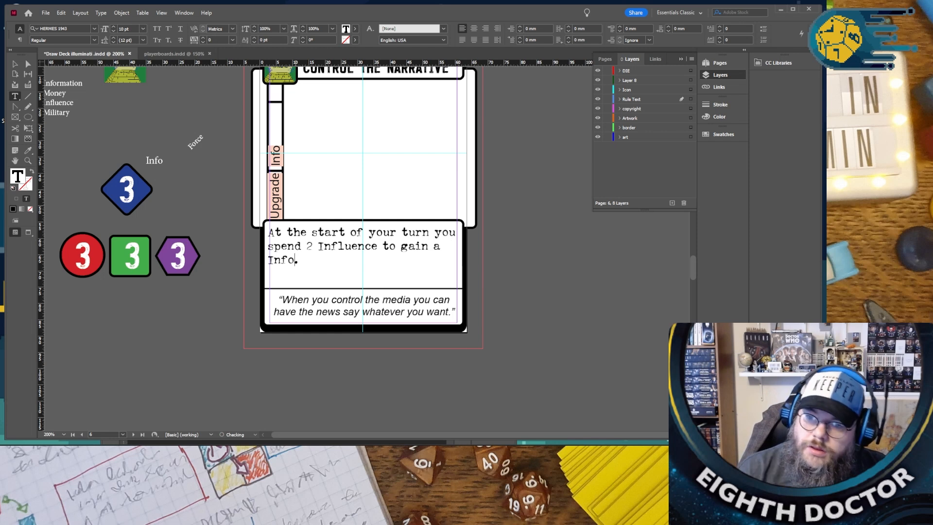
# - Replace the title of the preceding “GOTTA CATCH THEM ALL” card with “SOCIAL MEDIA”
pyautogui.scroll(1, 366, 250)
pyautogui.scroll(2, 365, 250)
pyautogui.scroll(-10, 370, 303)
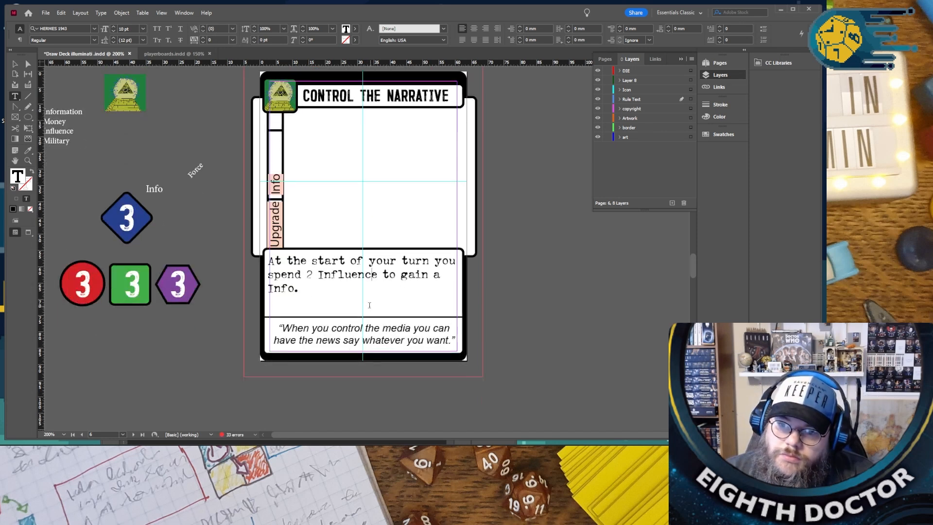
pyautogui.scroll(-10, 373, 307)
pyautogui.scroll(4, 365, 300)
pyautogui.scroll(15, 364, 299)
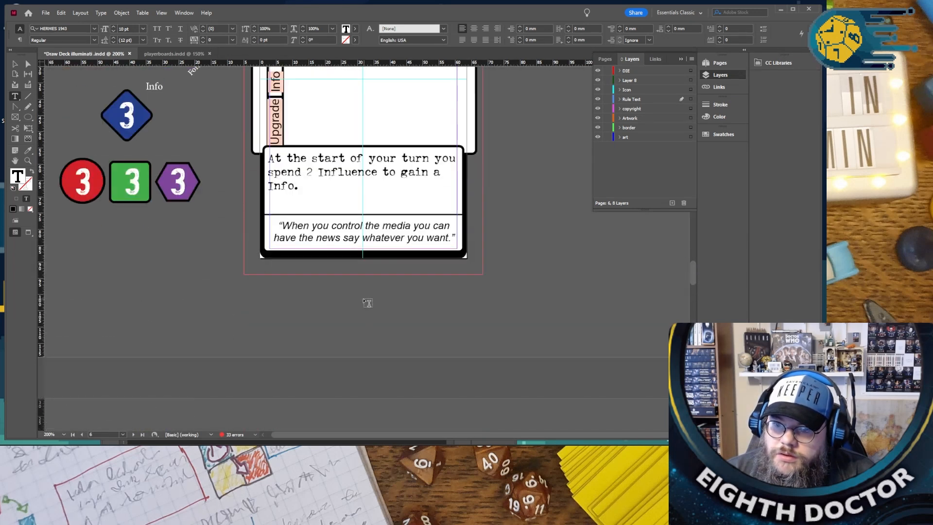
pyautogui.scroll(15, 368, 303)
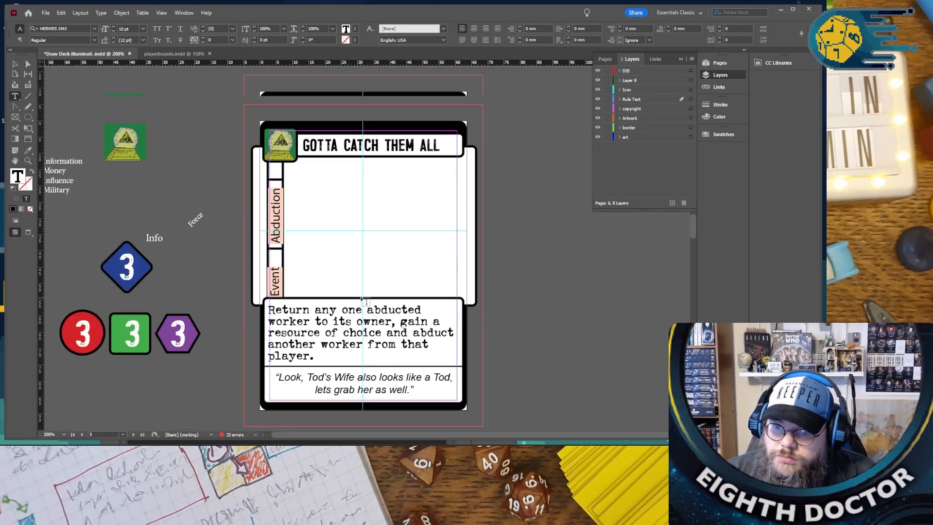
pyautogui.scroll(2, 365, 303)
pyautogui.scroll(-1, 365, 303)
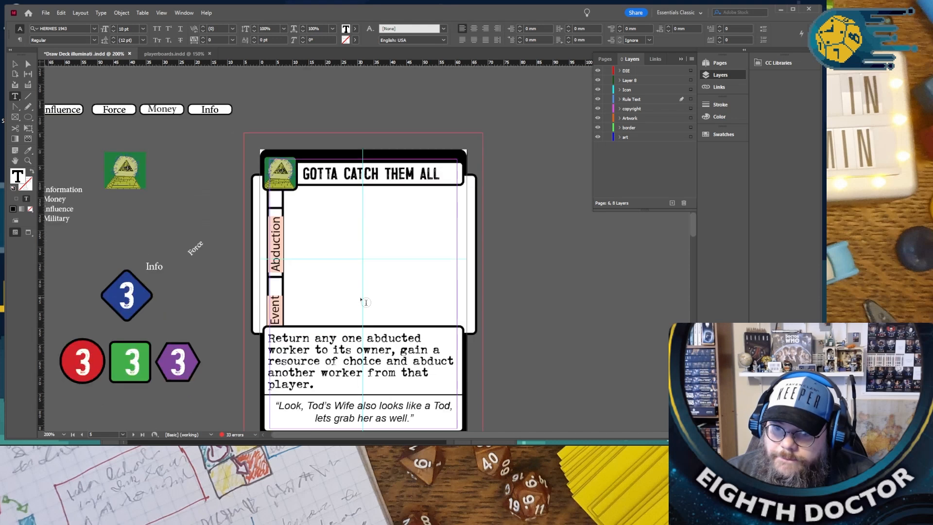
pyautogui.tripleClick(310, 171)
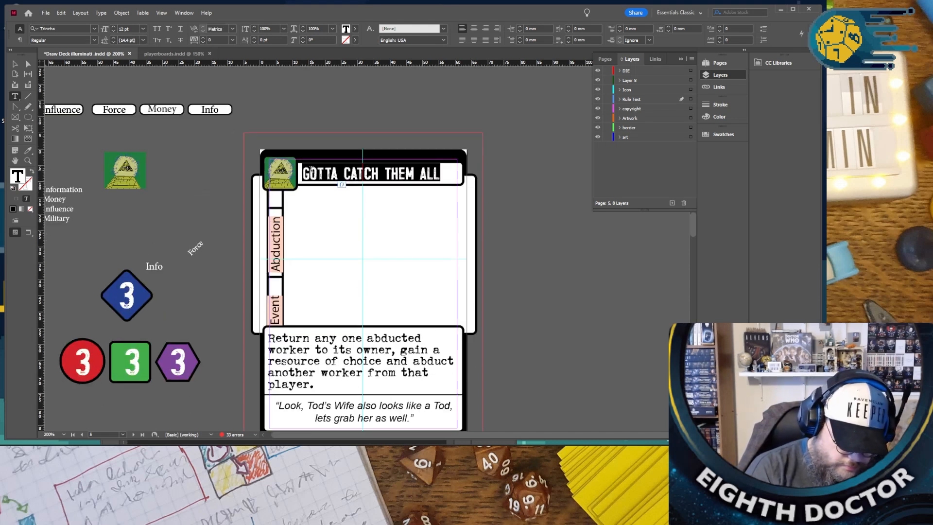
pyautogui.write('SOCIAL M')
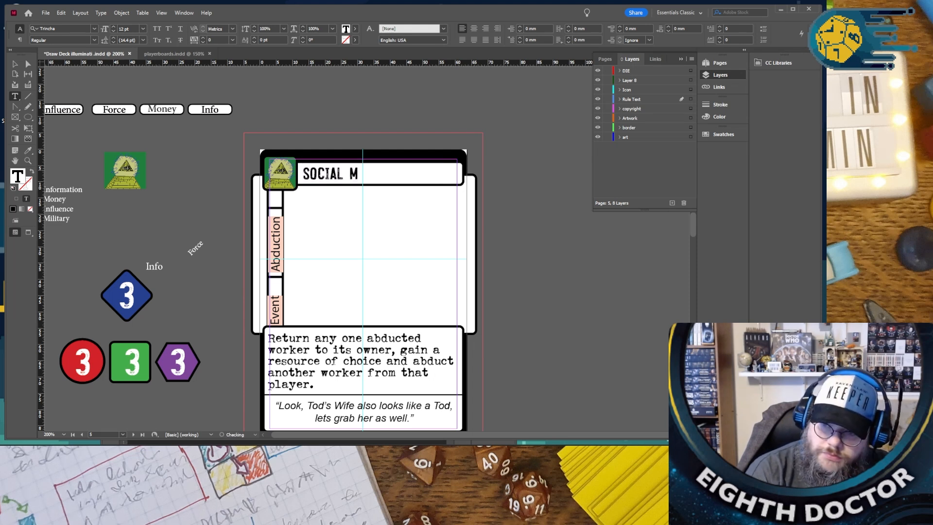
pyautogui.write('EDIA')
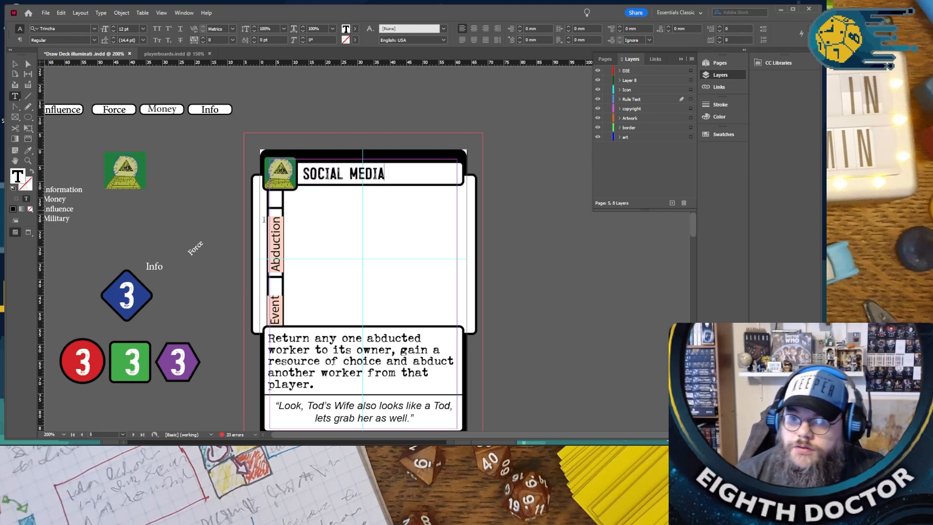
# - Change the side label “Abduction” on the “SOCIAL MEDIA” card to “Control”, fixing the spelling
pyautogui.doubleClick(275, 234)
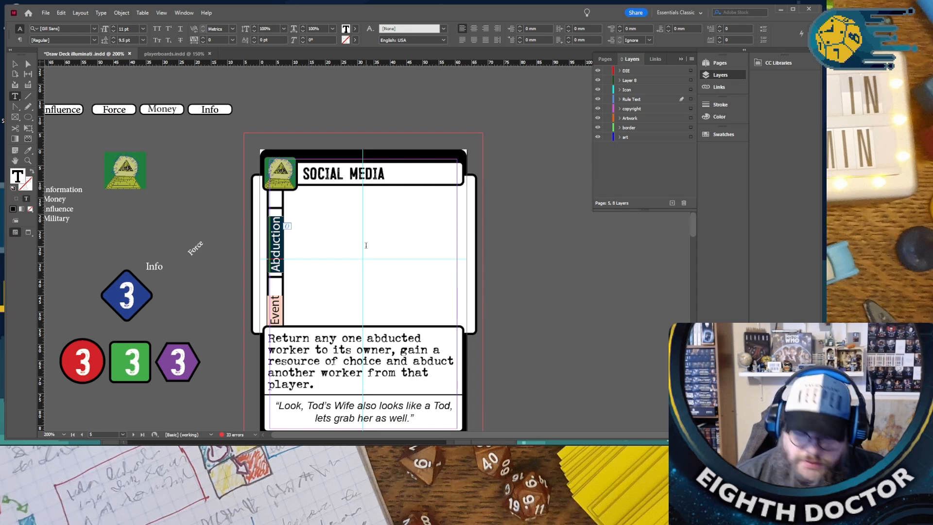
pyautogui.write('Cont')
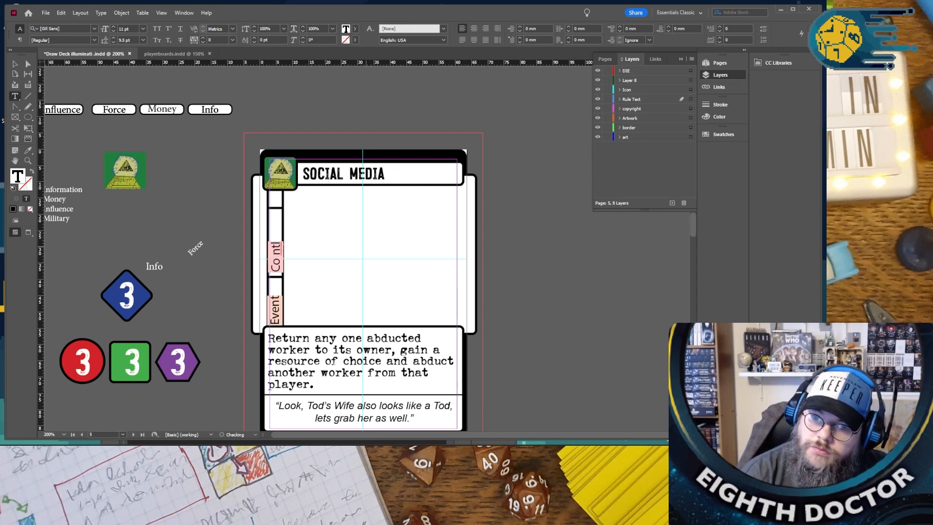
pyautogui.write('o')
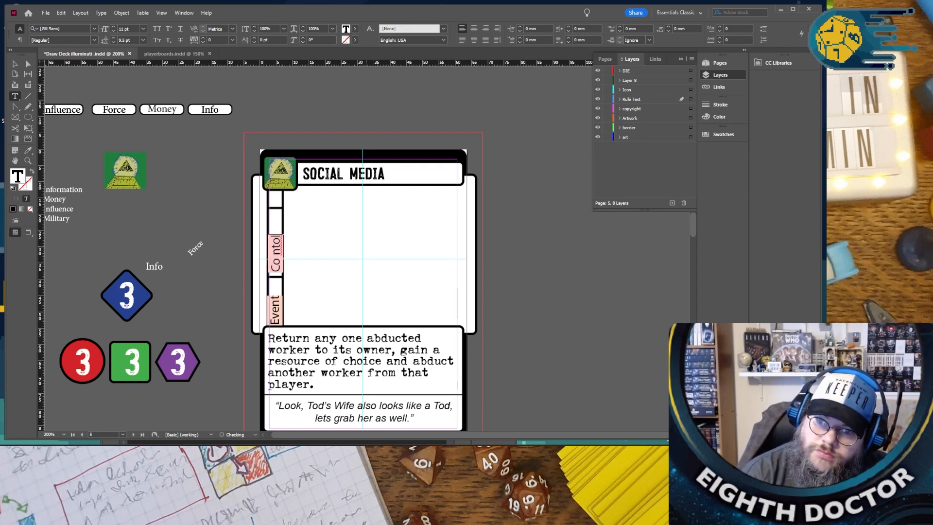
pyautogui.press('Left')
pyautogui.press('Left')
pyautogui.press('Left')
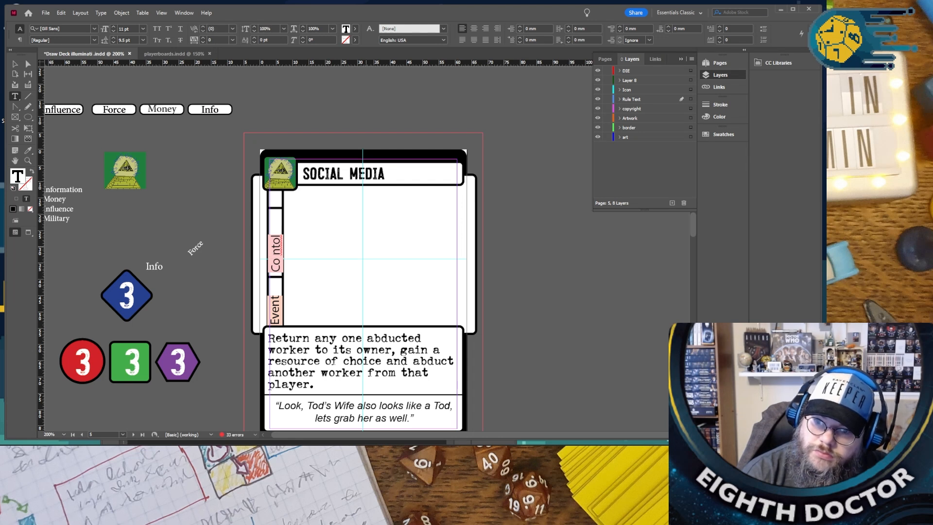
pyautogui.press('BackSpace')
pyautogui.write('r')
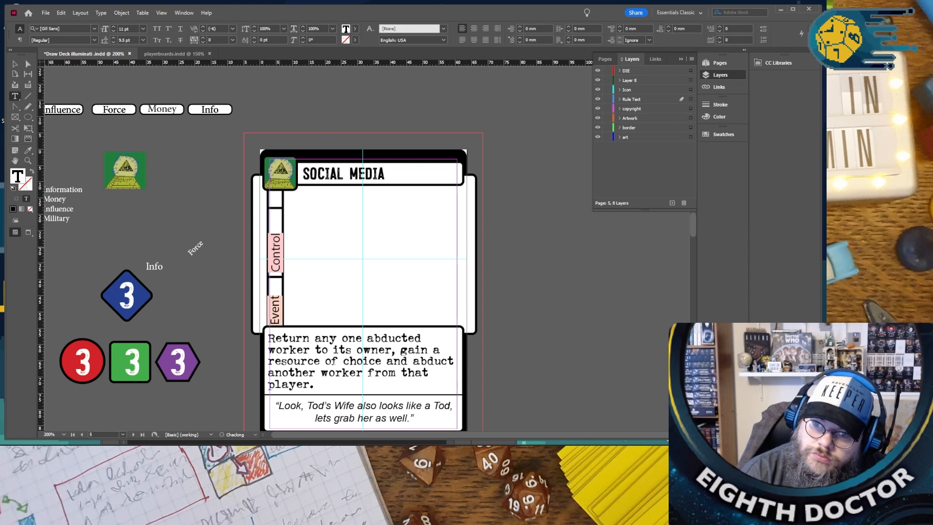
# - Replace the “SOCIAL MEDIA” ability text with “Spend 2 influance to steal any one resorce from antoher player who has one or more truthers on thier board.”
pyautogui.click(301, 350)
pyautogui.scroll(-2, 302, 351)
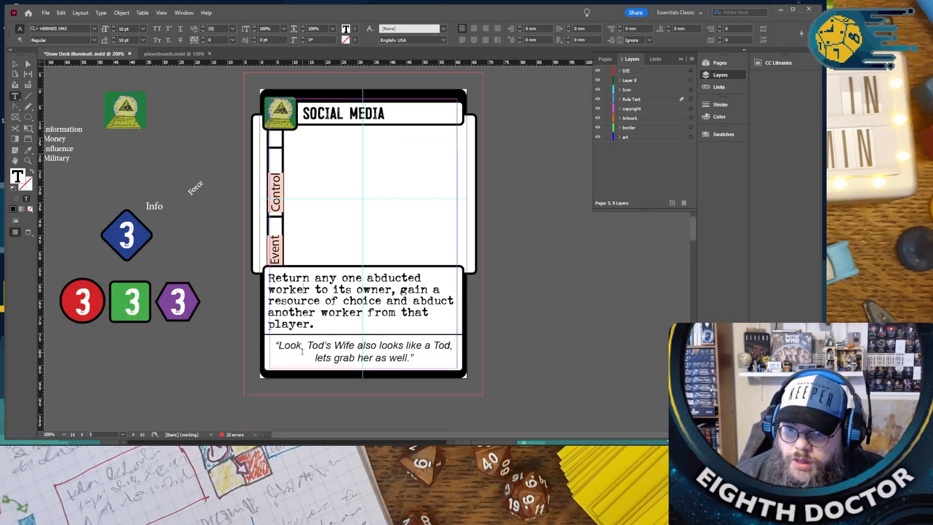
pyautogui.moveTo(318, 324); pyautogui.dragTo(234, 284)
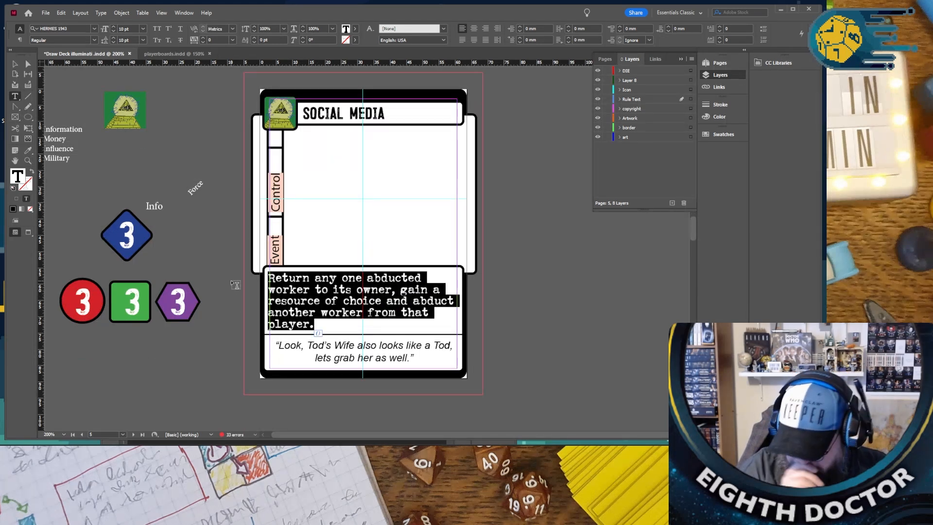
pyautogui.write('Spend 2')
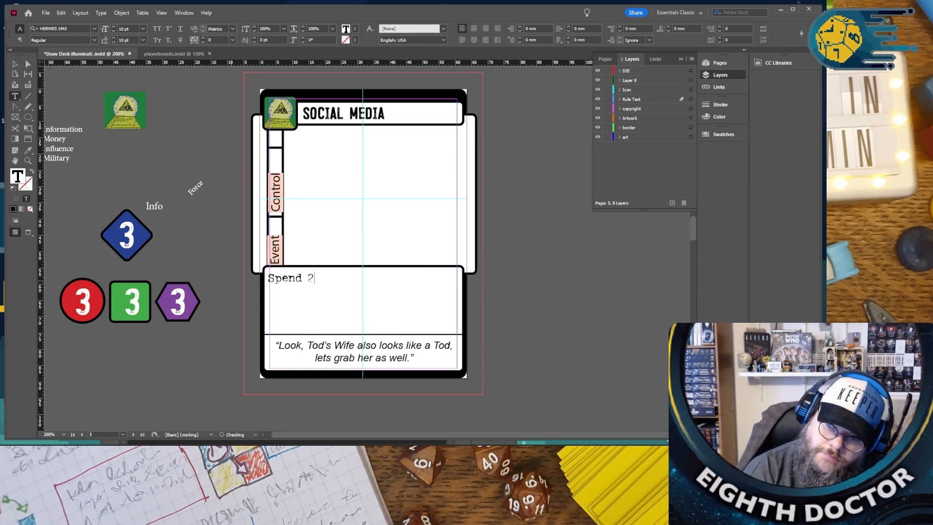
pyautogui.write(' infl')
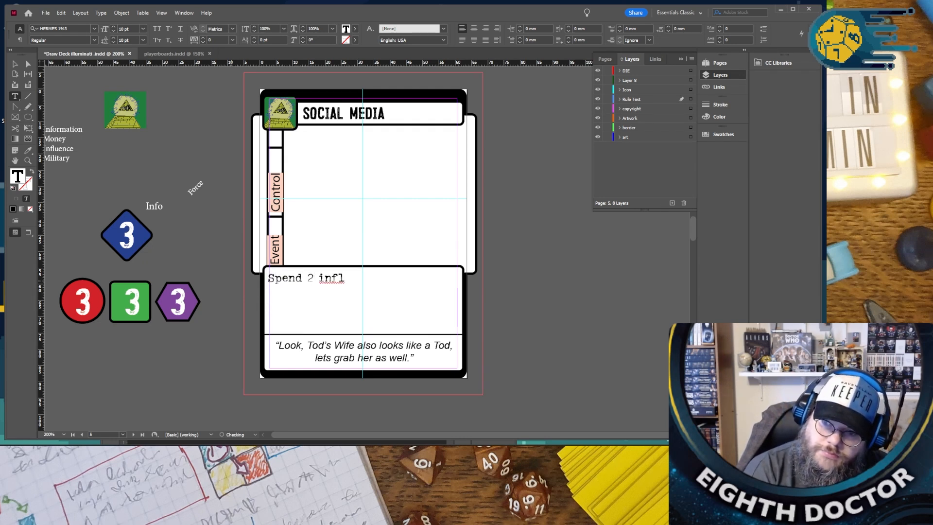
pyautogui.write('uance toy')
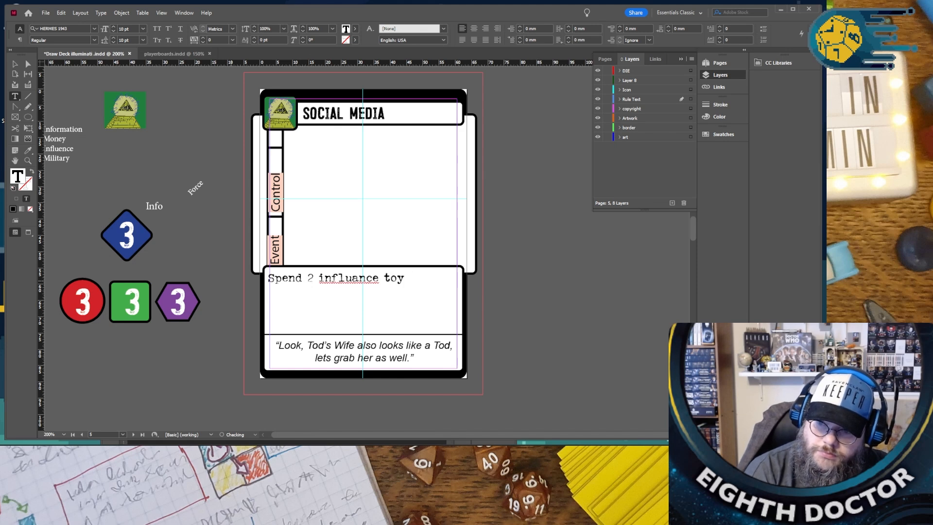
pyautogui.press('BackSpace')
pyautogui.write(' gain ao')
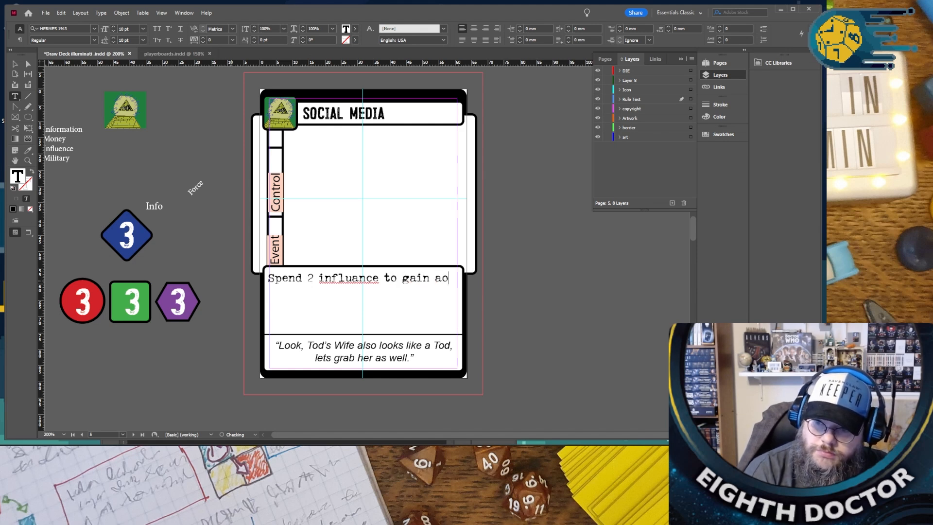
pyautogui.press('BackSpace')
pyautogui.press('BackSpace')
pyautogui.press('BackSpace')
pyautogui.press('BackSpace')
pyautogui.press('BackSpace')
pyautogui.press('BackSpace')
pyautogui.press('BackSpace')
pyautogui.write('ste')
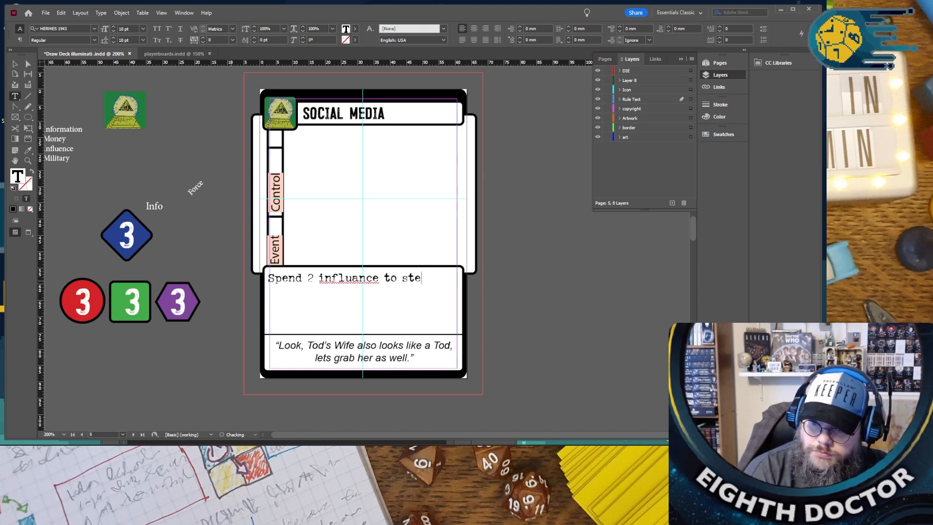
pyautogui.write('al any one resorce from anto')
pyautogui.write('erh')
pyautogui.press('BackSpace')
pyautogui.press('BackSpace')
pyautogui.press('BackSpace')
pyautogui.write('her polays')
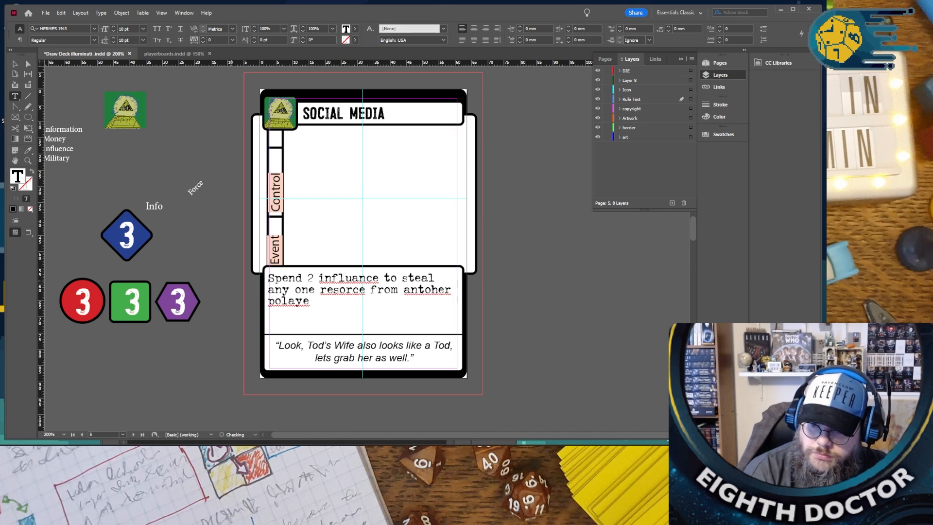
pyautogui.press('BackSpace')
pyautogui.press('BackSpace')
pyautogui.write('yer who has one or more truthers on thier board.')
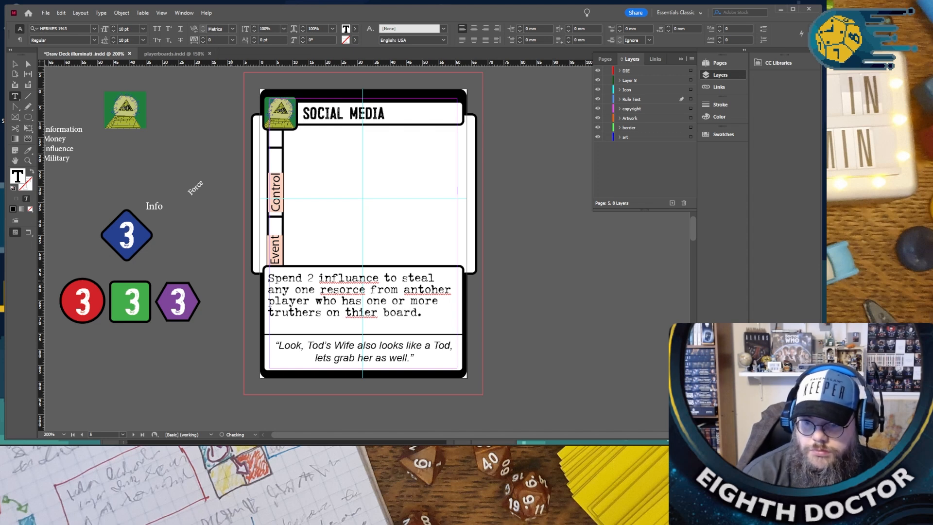
# - Correct the misspelled words in the “SOCIAL MEDIA” ability text to “their”, “another” and “resource”
pyautogui.rightClick(360, 312)
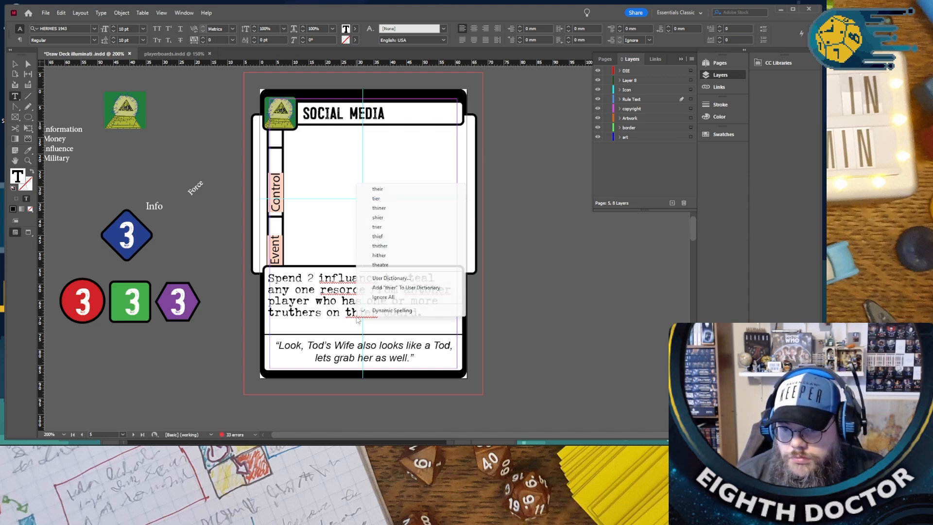
pyautogui.click(377, 189)
pyautogui.rightClick(419, 287)
pyautogui.press('Escape')
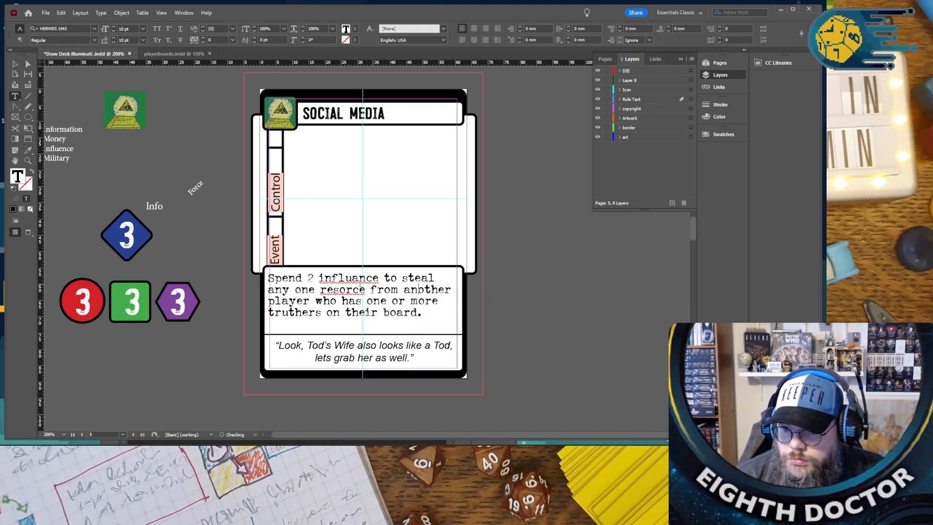
pyautogui.rightClick(351, 290)
pyautogui.click(376, 298)
# - Change “any one resource” to “any 2 resource” in the “SOCIAL MEDIA” ability text and correct “influance” to “influence”
pyautogui.doubleClick(314, 291)
pyautogui.press('BackSpace')
pyautogui.write('2')
pyautogui.rightClick(340, 278)
pyautogui.click(364, 285)
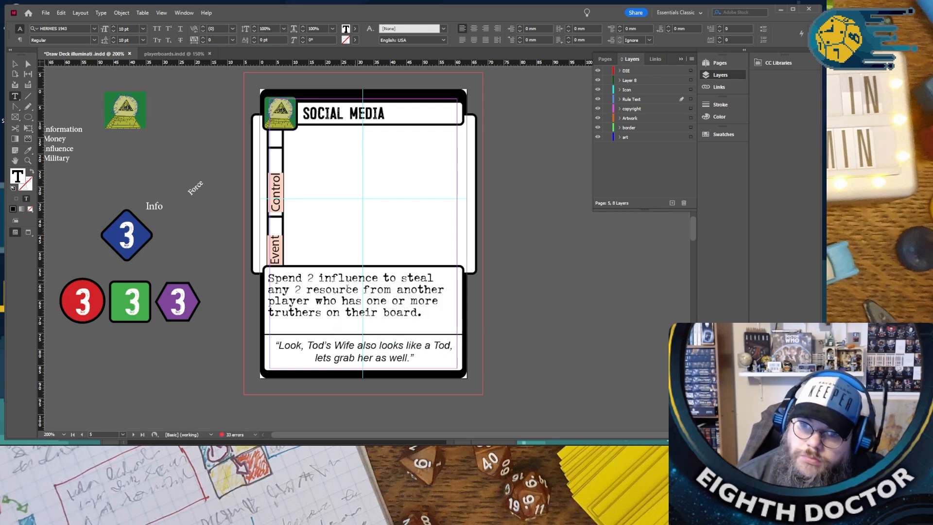
# - Review the titles, side labels and ability texts of the neighbouring cards to find the next one to convert
pyautogui.scroll(10, 348, 287)
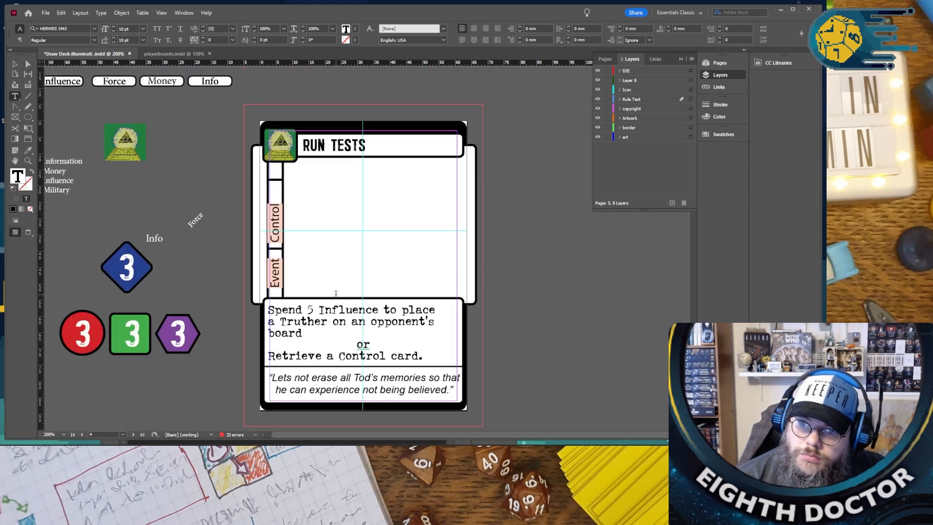
pyautogui.scroll(2, 335, 292)
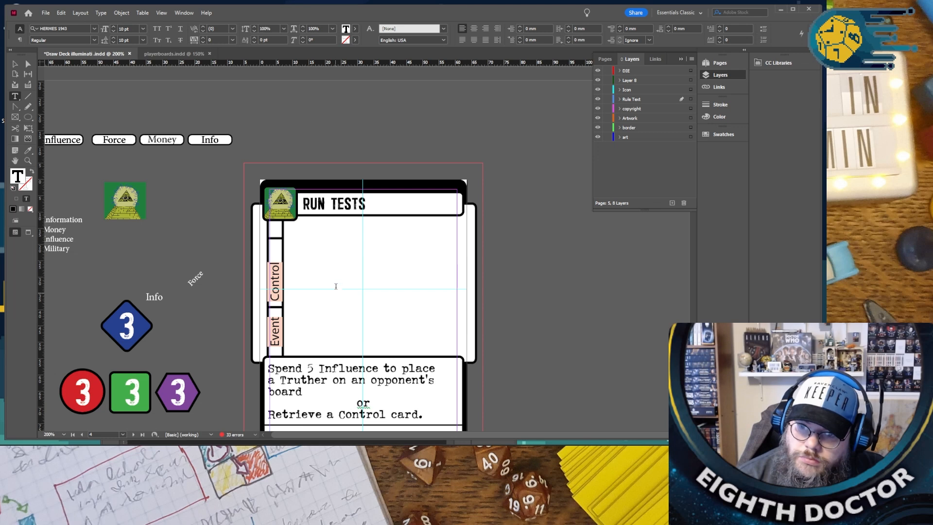
pyautogui.tripleClick(321, 200)
pyautogui.scroll(-2, 319, 204)
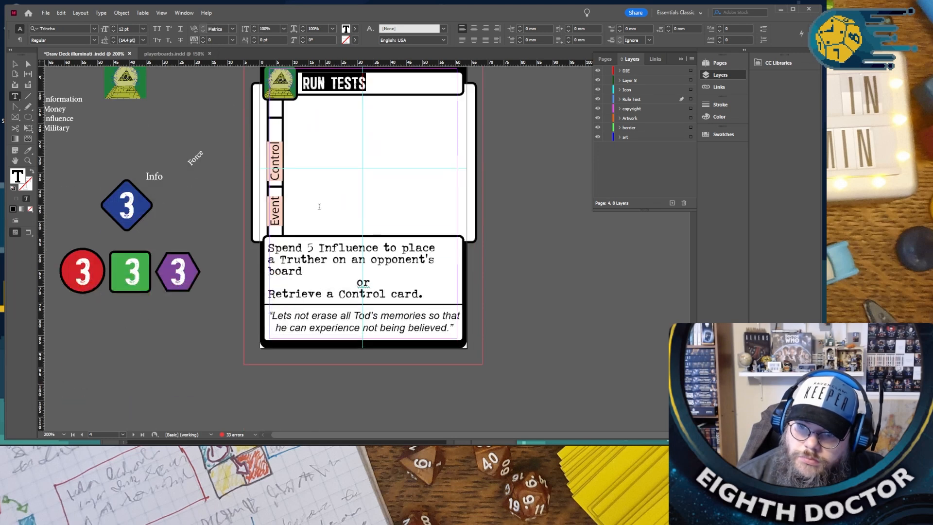
pyautogui.scroll(15, 319, 206)
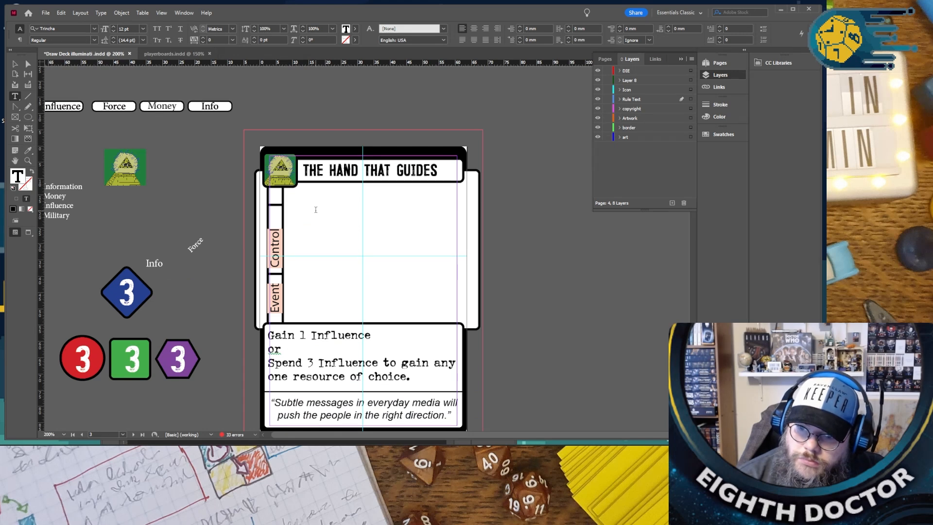
pyautogui.click(721, 62)
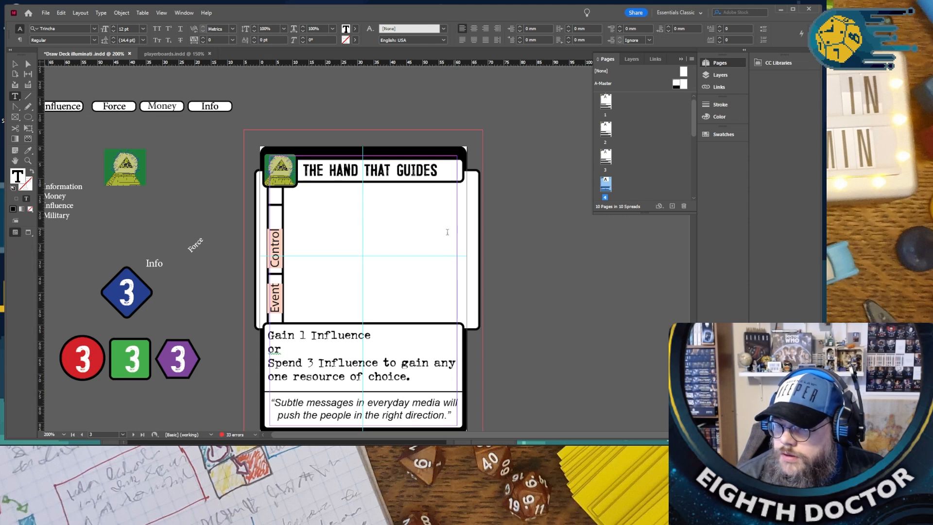
pyautogui.scroll(-2, 437, 218)
pyautogui.tripleClick(348, 111)
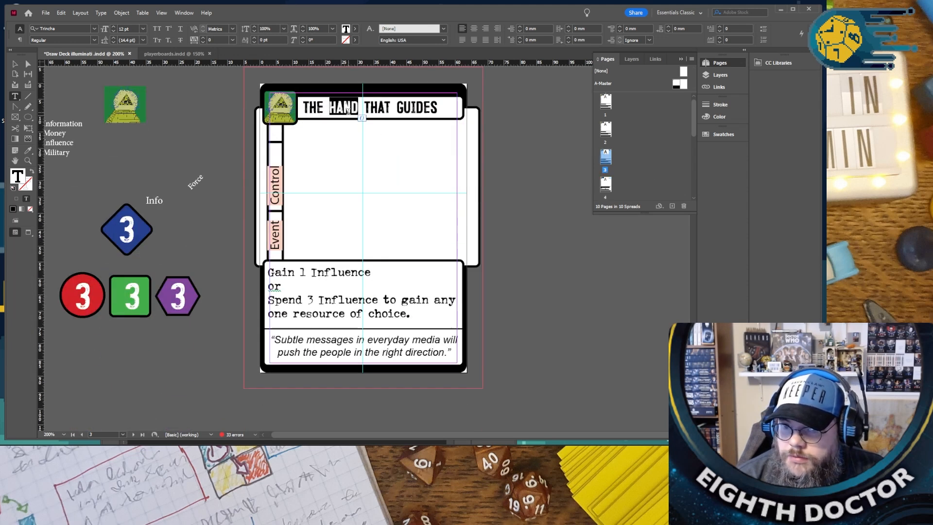
pyautogui.scroll(16, 349, 115)
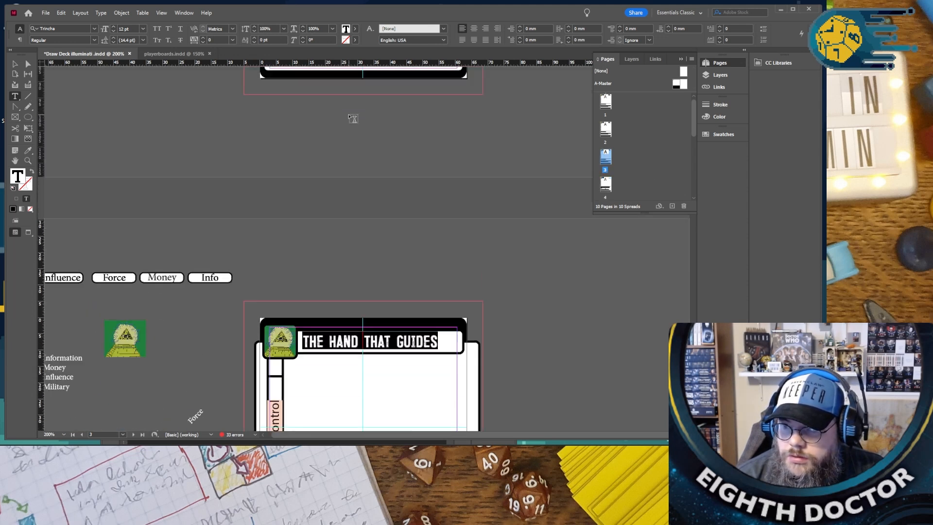
pyautogui.scroll(-10, 352, 120)
pyautogui.scroll(12, 350, 125)
pyautogui.scroll(-11, 347, 129)
pyautogui.scroll(4, 344, 134)
pyautogui.scroll(-20, 344, 134)
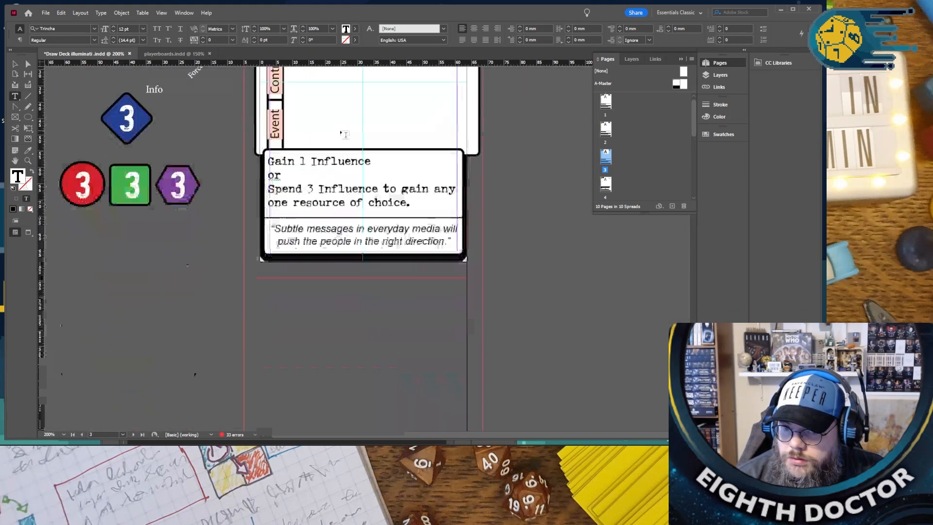
pyautogui.scroll(-16, 344, 134)
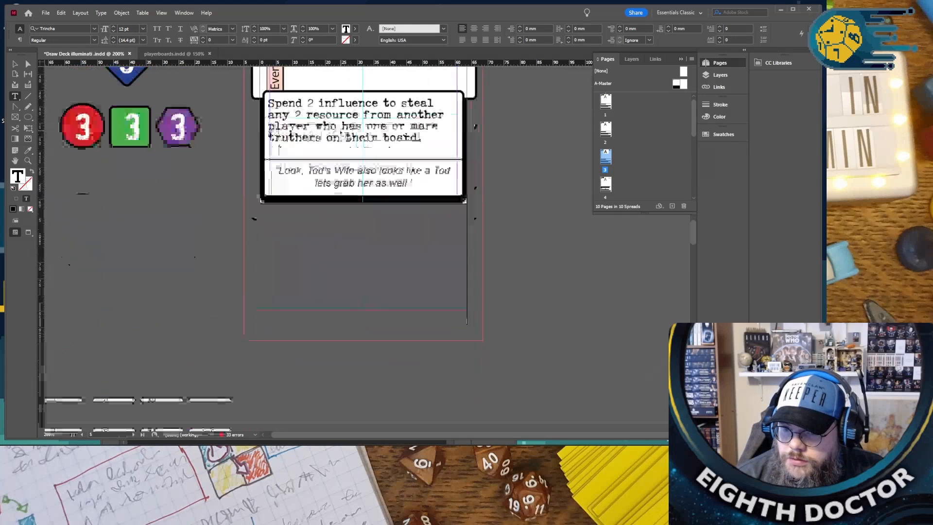
pyautogui.scroll(-5, 344, 134)
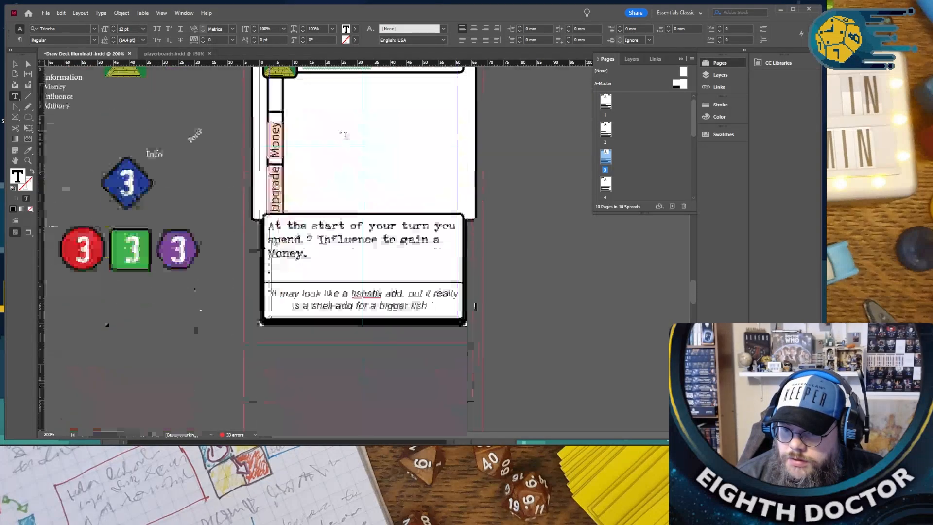
pyautogui.scroll(8, 345, 135)
pyautogui.scroll(14, 345, 136)
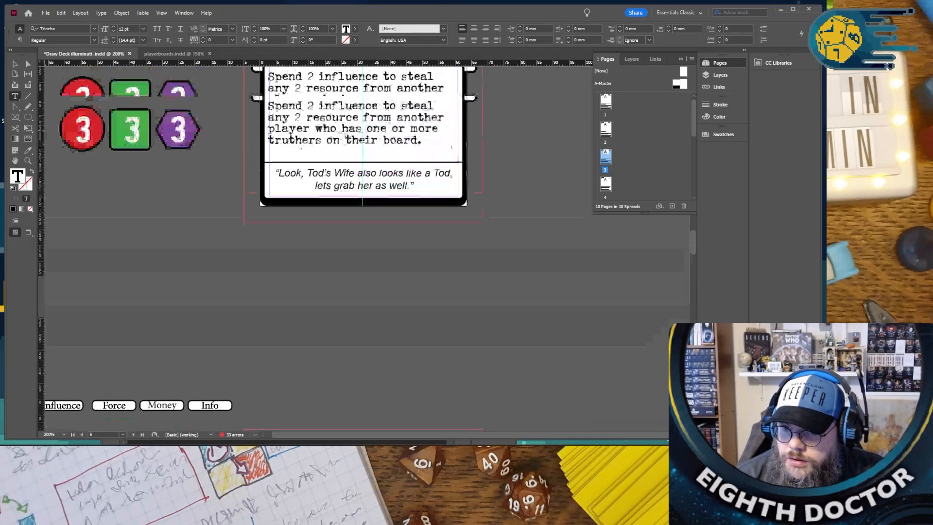
pyautogui.scroll(6, 344, 134)
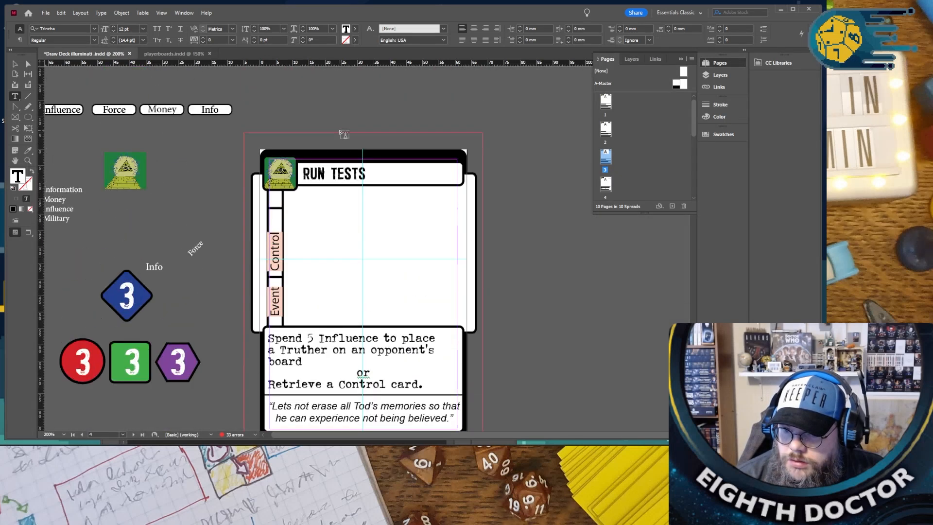
pyautogui.scroll(10, 344, 134)
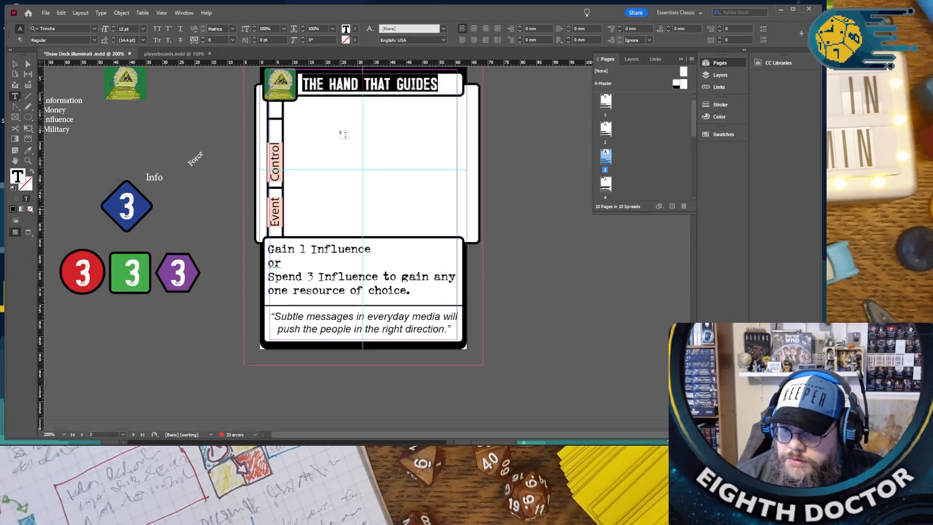
# - Replace the title of the “RUN TESTS” card with “GASLIGHTING”
pyautogui.scroll(-11, 345, 135)
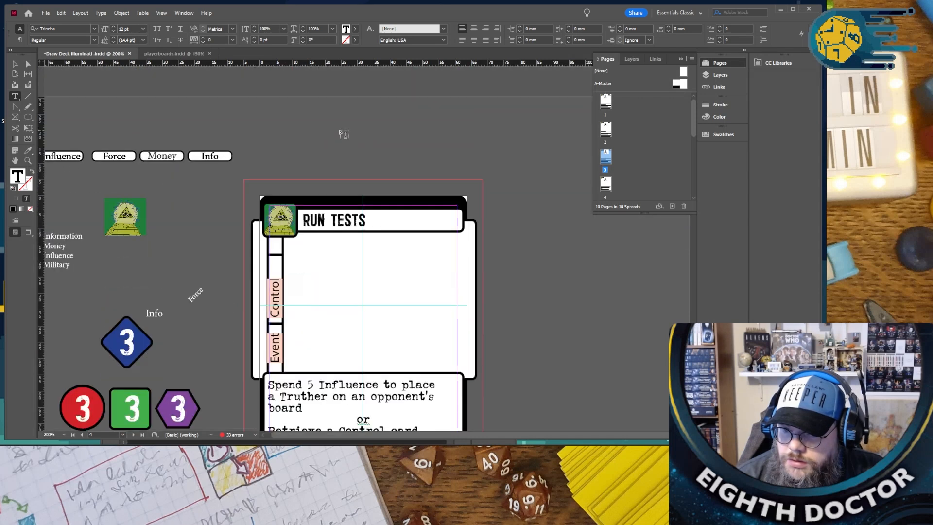
pyautogui.scroll(-1, 345, 134)
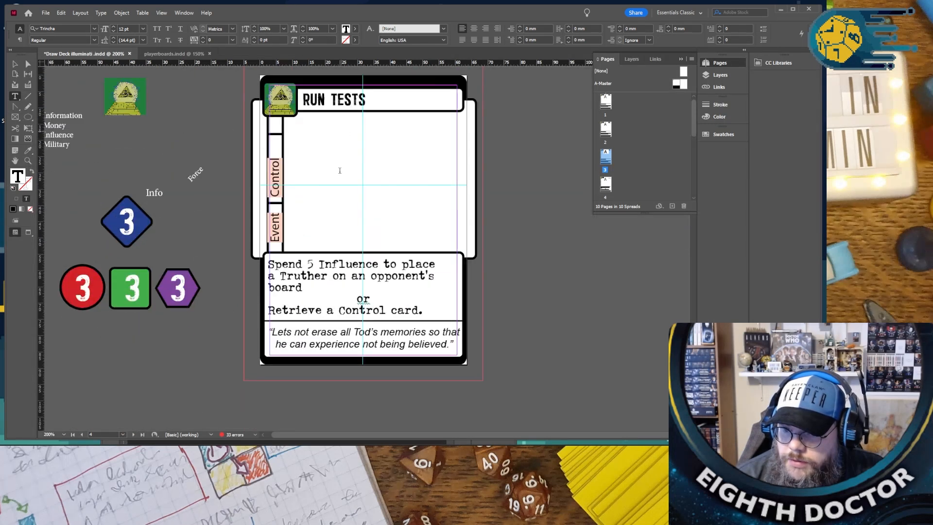
pyautogui.tripleClick(322, 98)
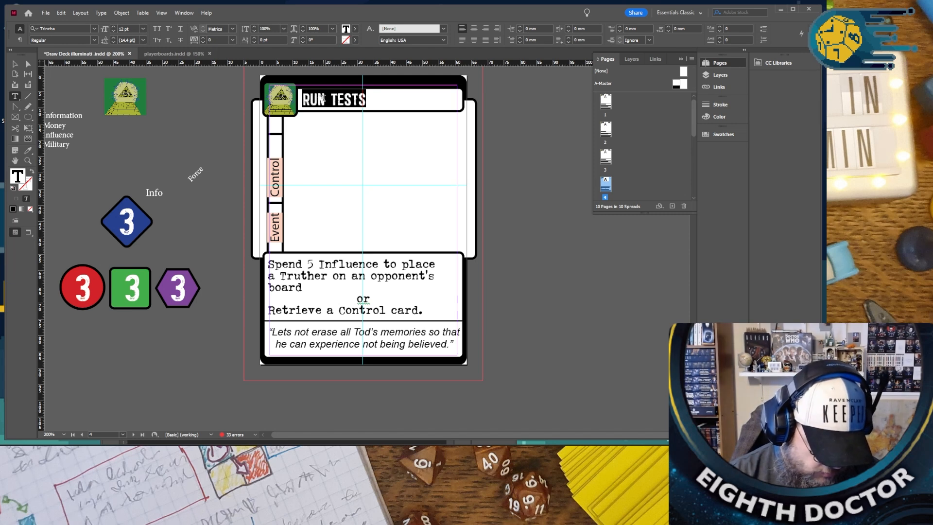
pyautogui.write('SEND')
pyautogui.press('BackSpace')
pyautogui.press('BackSpace')
pyautogui.press('BackSpace')
pyautogui.press('BackSpace')
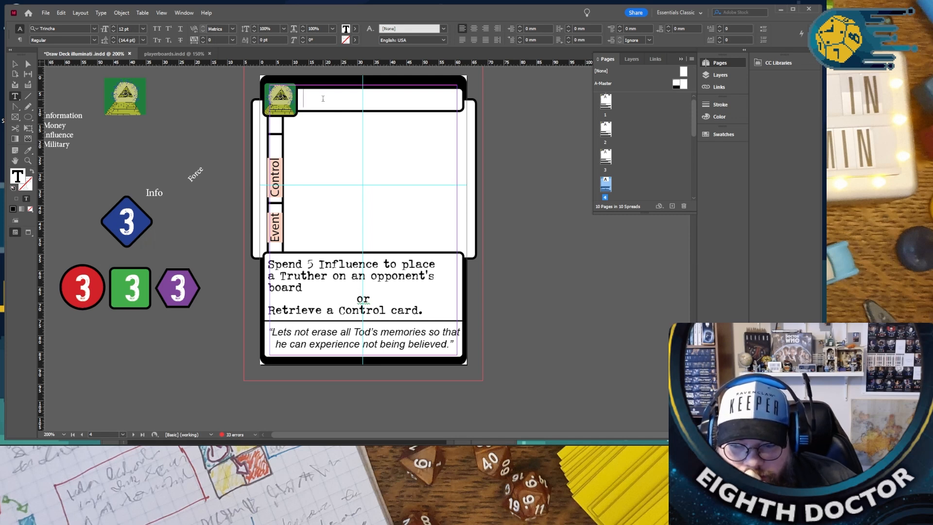
pyautogui.write('GASS')
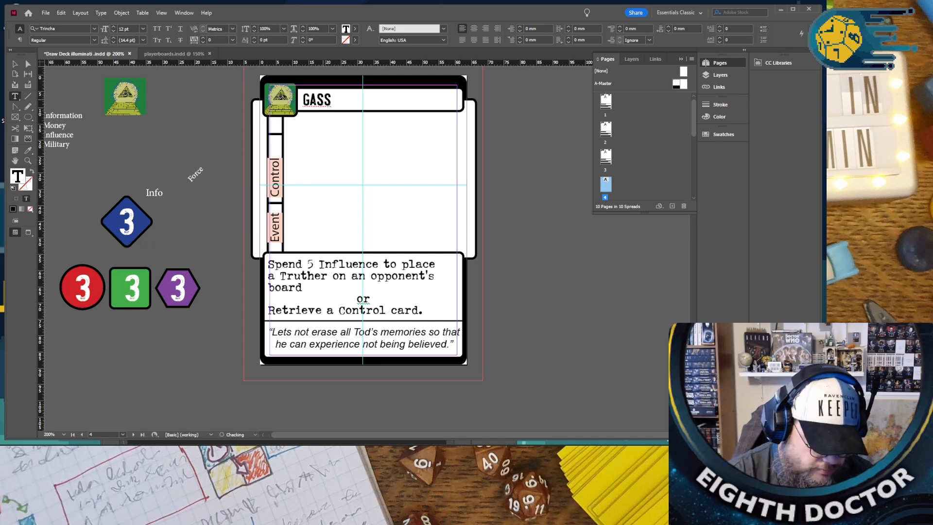
pyautogui.press('BackSpace')
pyautogui.write('LIGHTING')
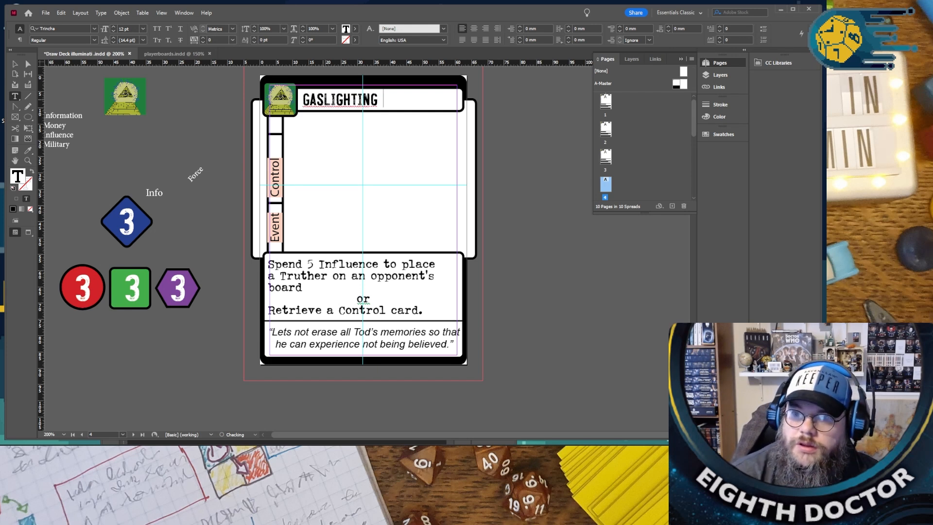
# - Change the “GASLIGHTING” title to the suggested hyphenated spelling “GAS-LIGHTING”
pyautogui.rightClick(304, 96)
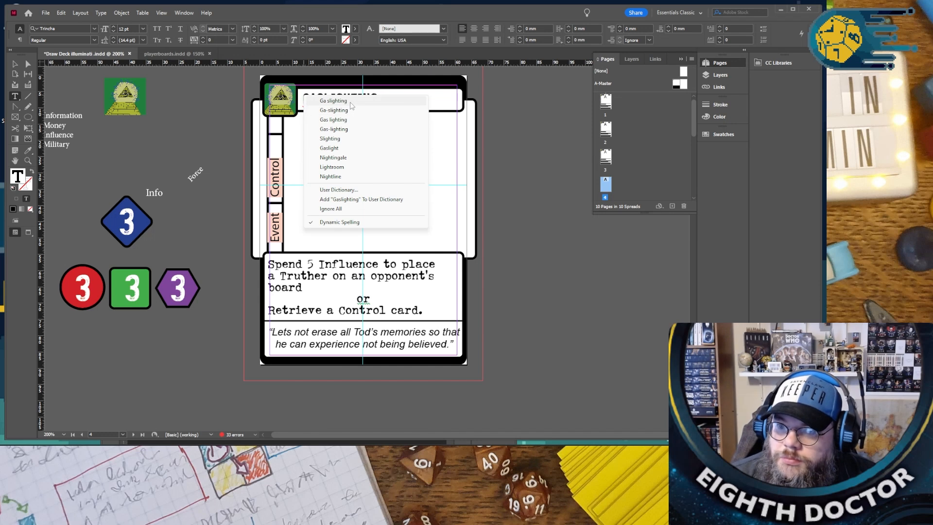
pyautogui.click(359, 132)
pyautogui.moveTo(387, 101); pyautogui.dragTo(301, 101)
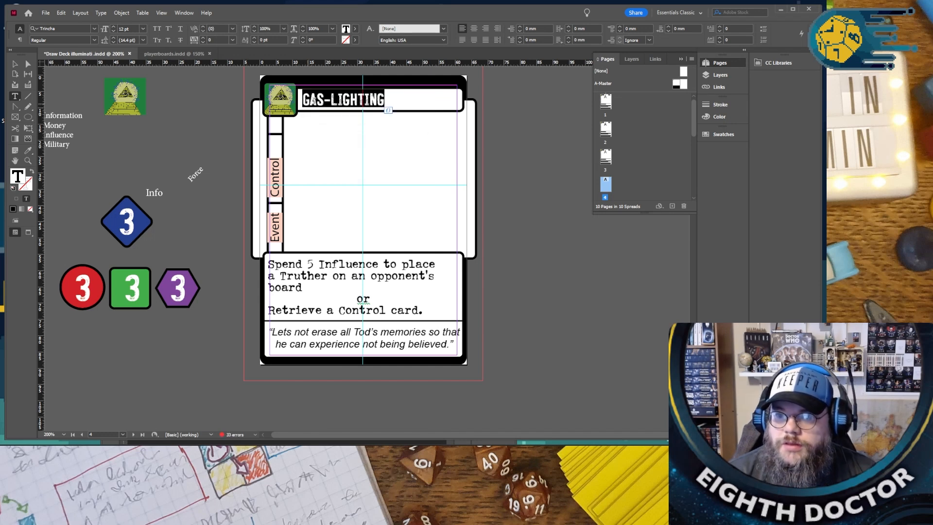
pyautogui.click(542, 110)
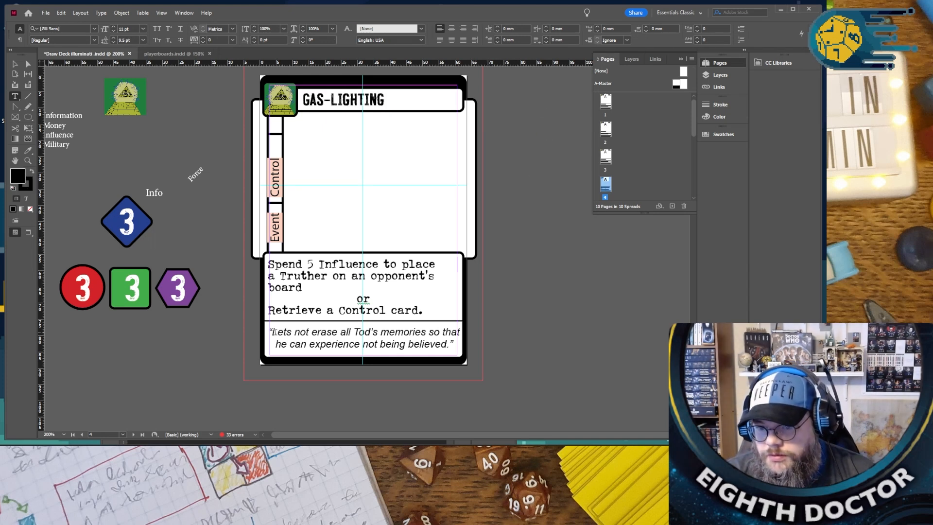
# - Replace the “GAS-LIGHTING” quote with “Well if you find yourself losing influance in one area you could just change the naritive.”
pyautogui.moveTo(272, 332); pyautogui.dragTo(475, 344)
pyautogui.write('WEll')
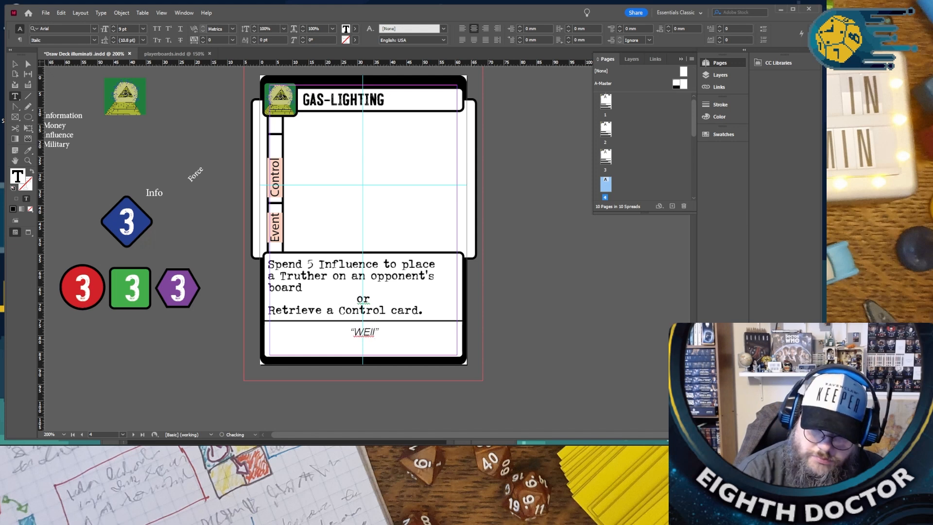
pyautogui.write(' they are about')
pyautogui.press('BackSpace')
pyautogui.press('BackSpace')
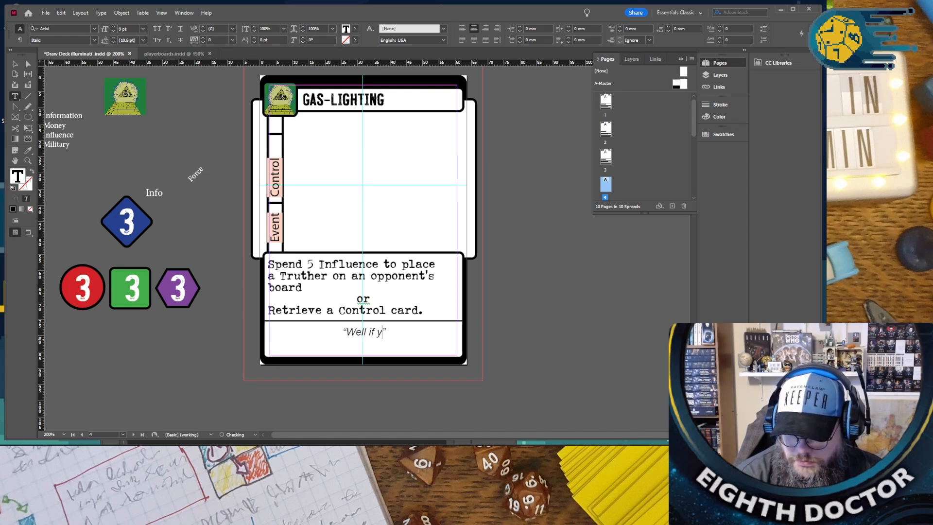
pyautogui.write('ourself losing influance in')
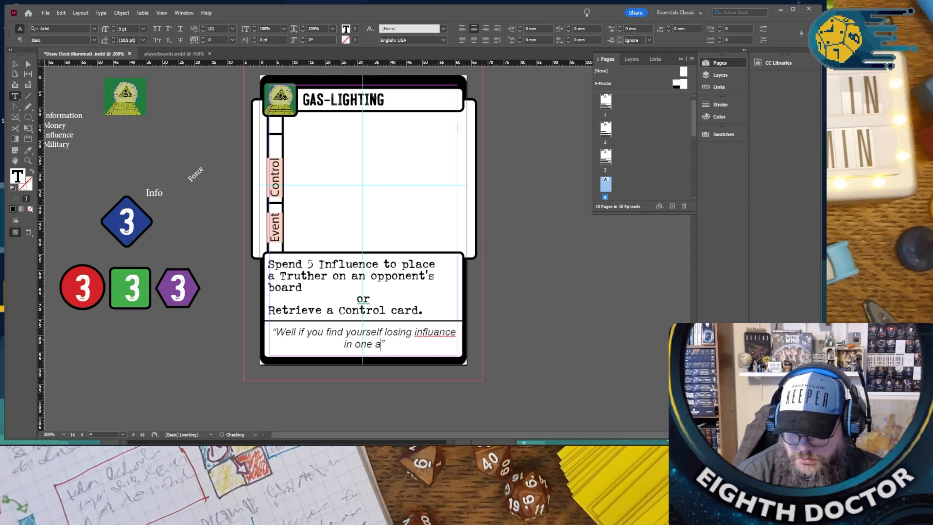
pyautogui.write(' one area you could just')
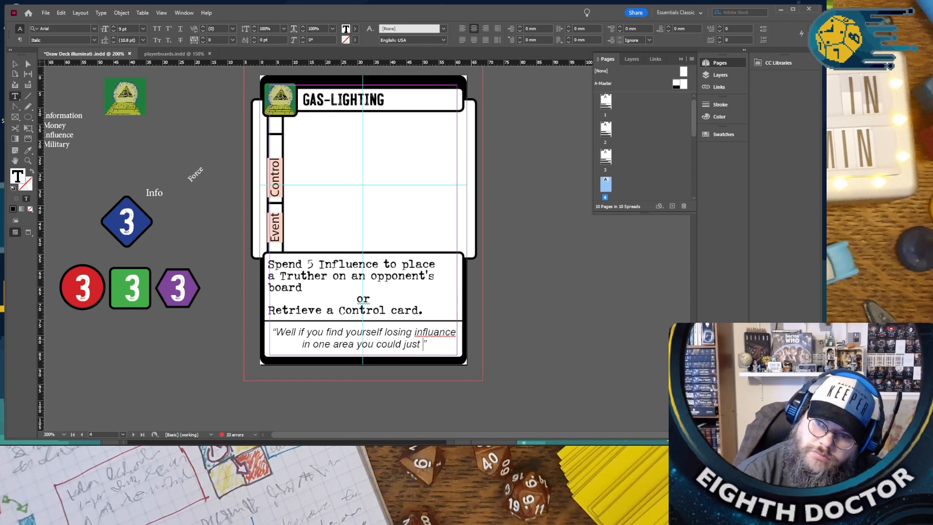
pyautogui.write('change the')
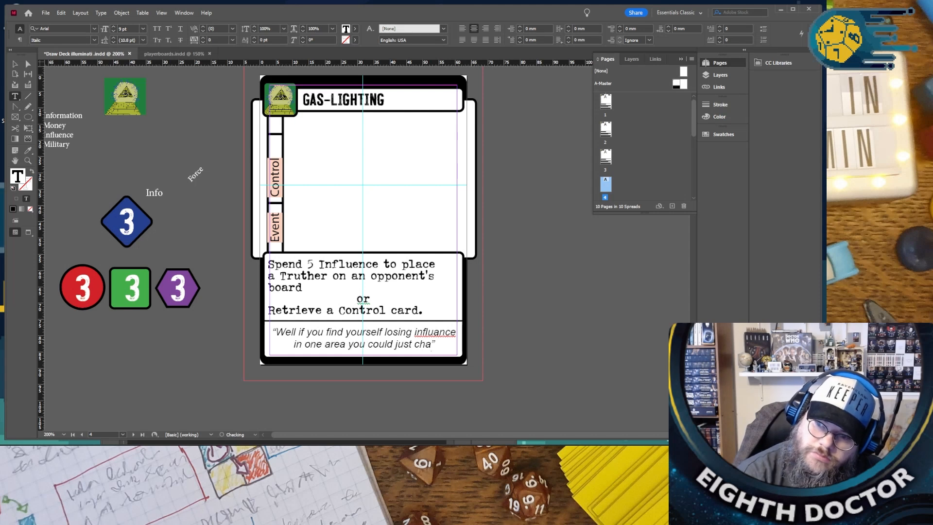
pyautogui.write(' paritive”')
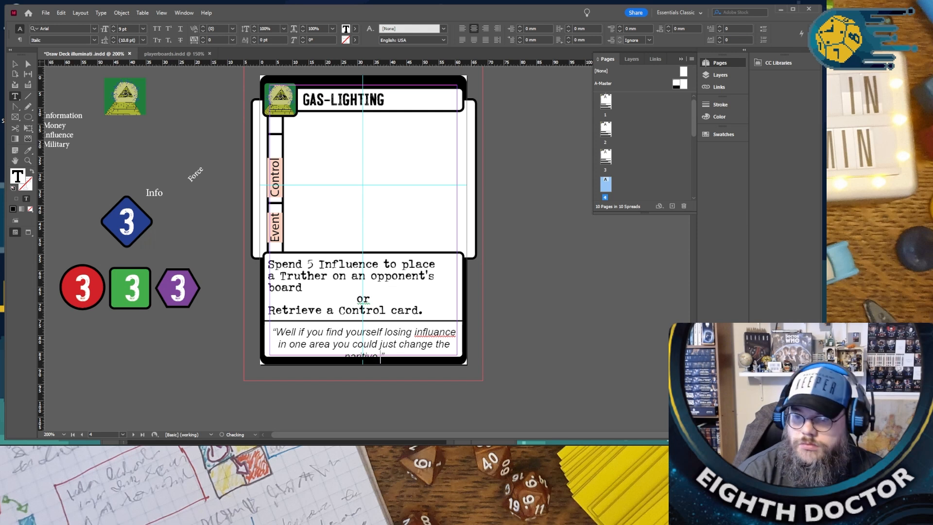
# - Correct the misspelled words in the “GAS-LIGHTING” quote to “influence” and “narrative”
pyautogui.rightClick(457, 327)
pyautogui.click(432, 332)
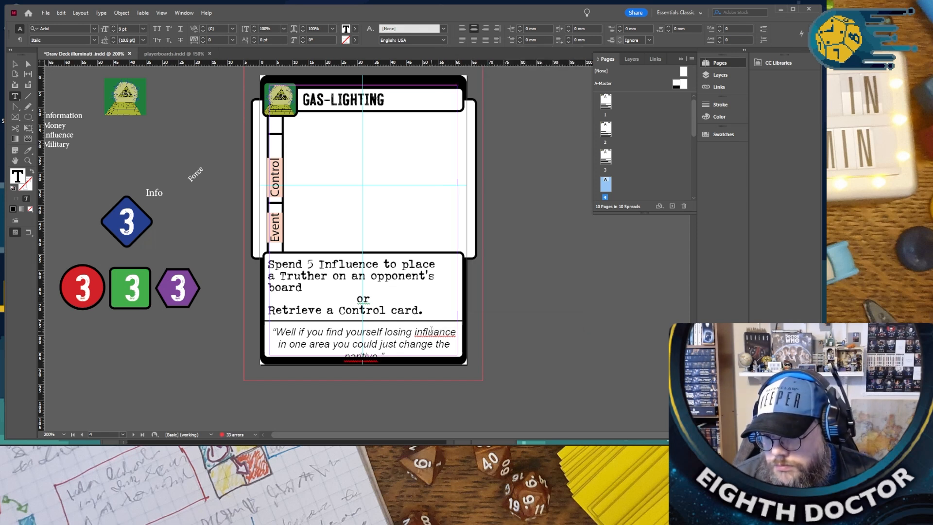
pyautogui.rightClick(431, 331)
pyautogui.click(468, 336)
pyautogui.rightClick(360, 358)
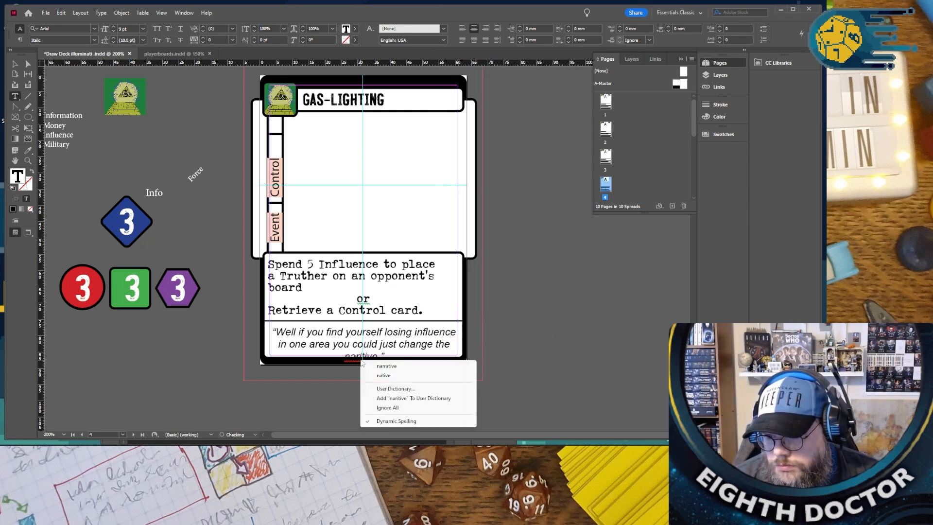
pyautogui.click(402, 362)
# - Reduce the font size of the whole “GAS-LIGHTING” quote by one increment so it fits its box on two lines
pyautogui.hotkey('ctrl', 'a')
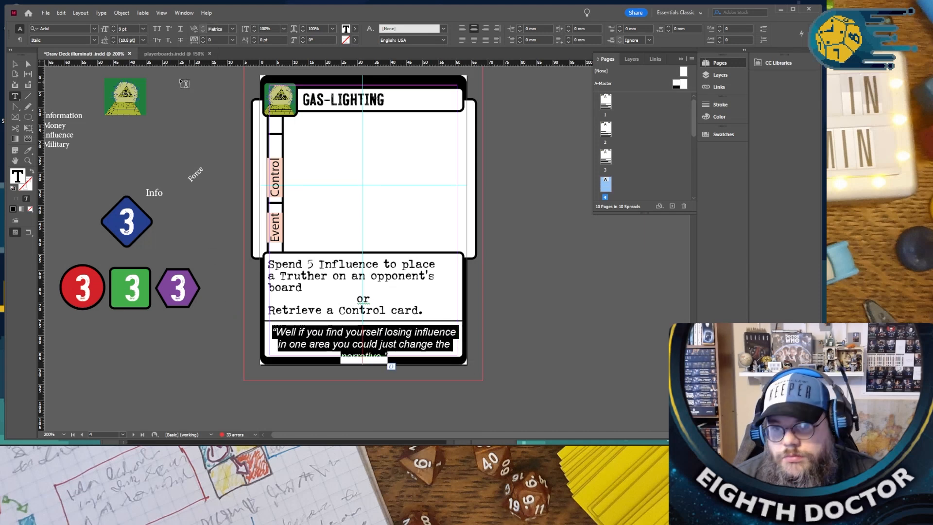
pyautogui.click(113, 32)
pyautogui.click(221, 194)
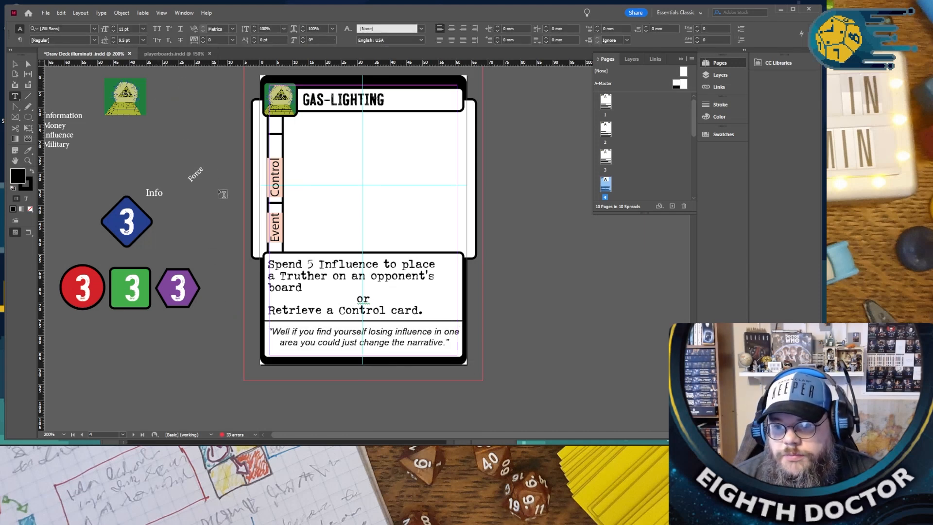
# - Replace the “SOCIAL MEDIA” quote with “Today we are sponsored by the things you need and want”, applying the suggested spelling of “sponsored”
pyautogui.scroll(-5, 218, 193)
pyautogui.scroll(-4, 218, 193)
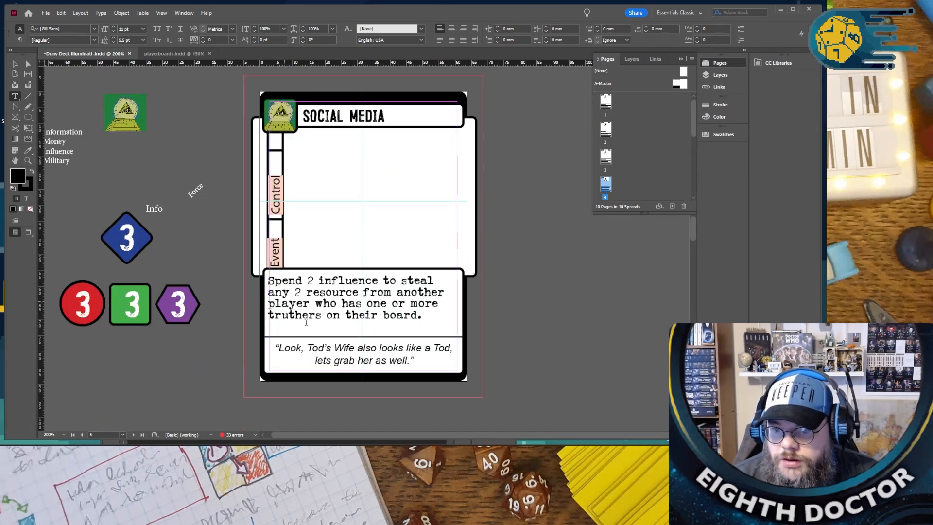
pyautogui.moveTo(279, 348); pyautogui.dragTo(414, 360)
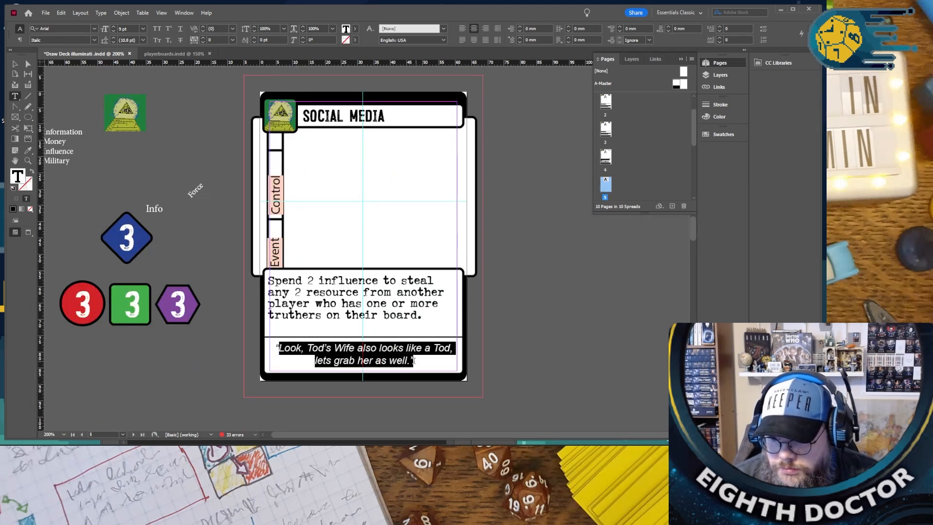
pyautogui.write('Today we a')
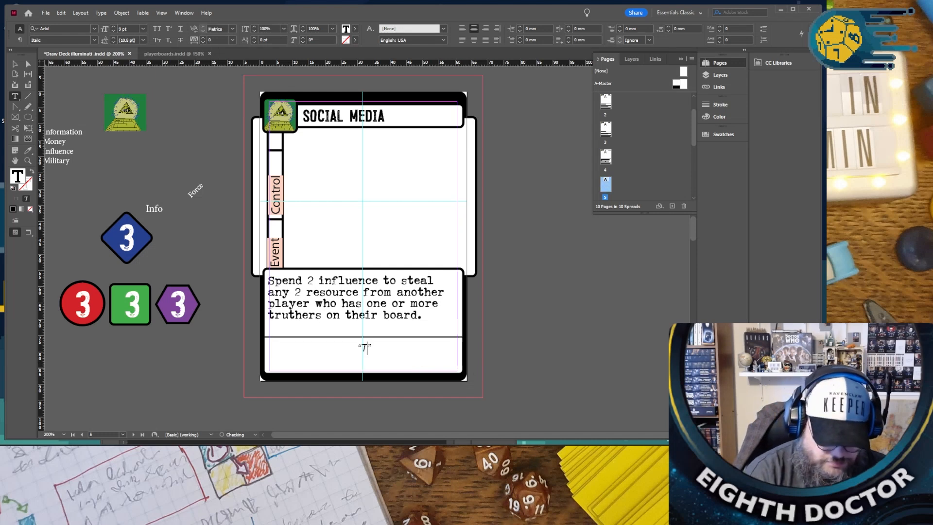
pyautogui.write('re spon')
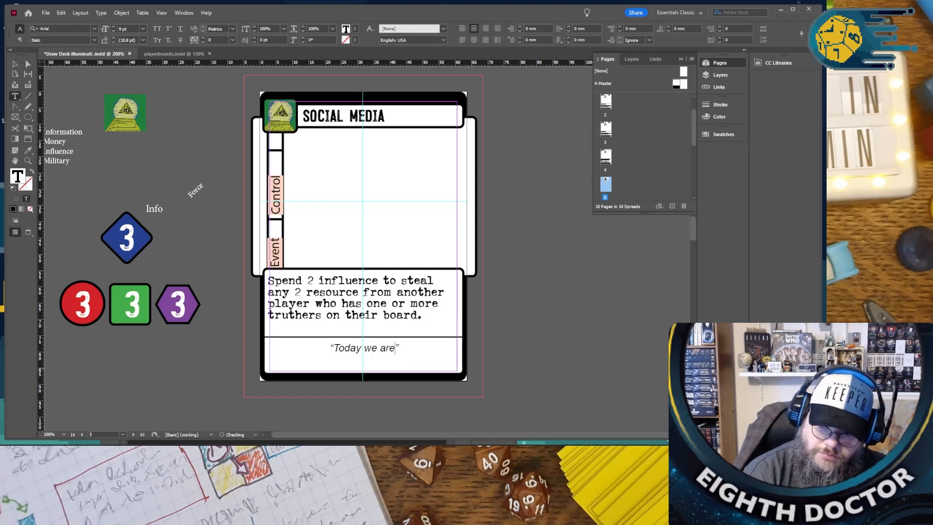
pyautogui.write('sered by the things you need and want')
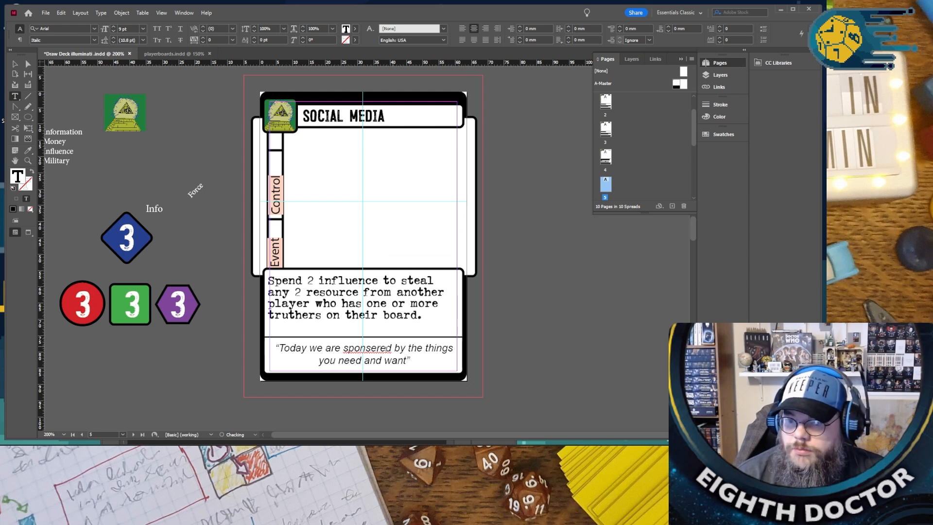
pyautogui.rightClick(387, 349)
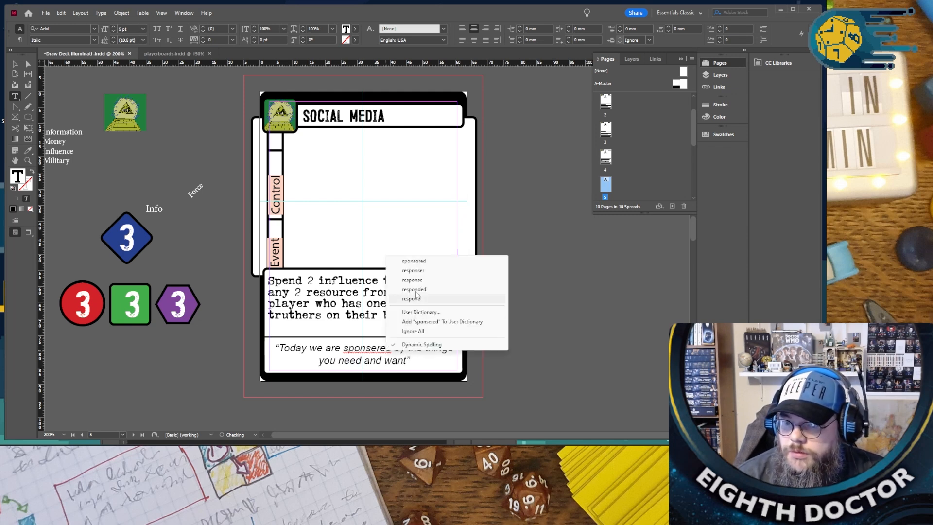
pyautogui.click(422, 262)
# - Duplicate the spread of the “GAS-LIGHTING” card on page 4
pyautogui.scroll(-3, 342, 343)
pyautogui.scroll(-5, 342, 343)
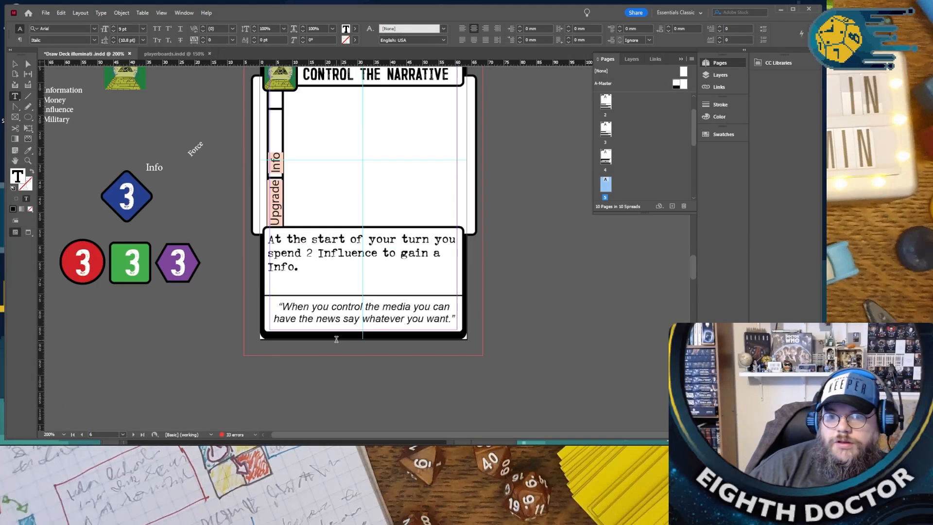
pyautogui.scroll(-10, 336, 337)
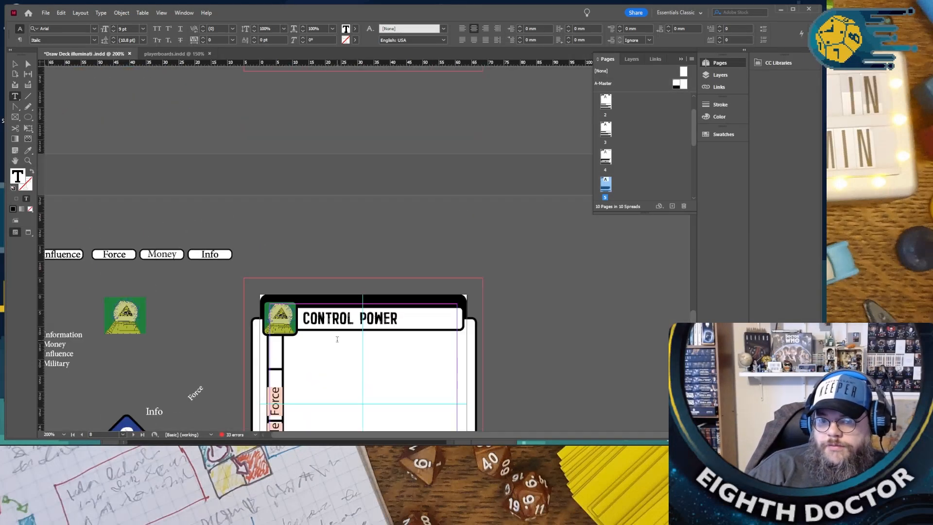
pyautogui.scroll(-10, 339, 339)
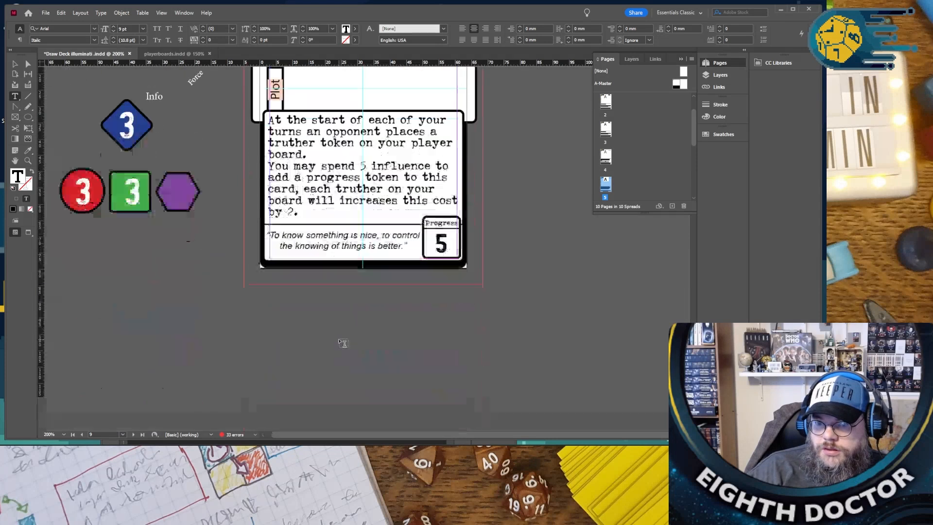
pyautogui.scroll(15, 344, 343)
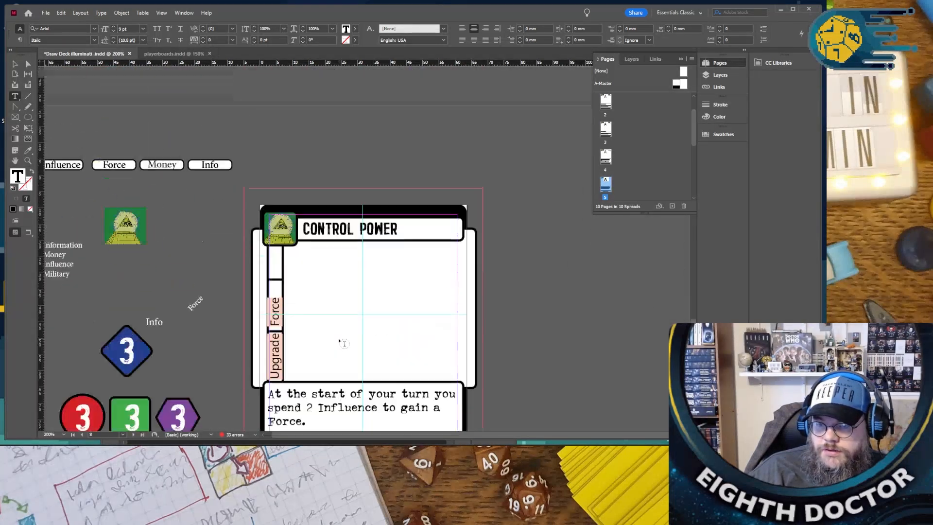
pyautogui.scroll(10, 339, 340)
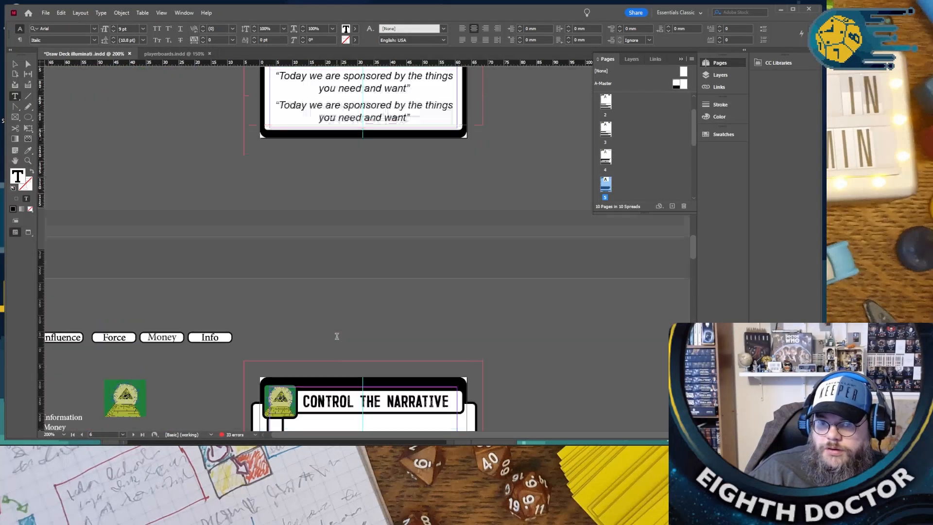
pyautogui.scroll(6, 337, 336)
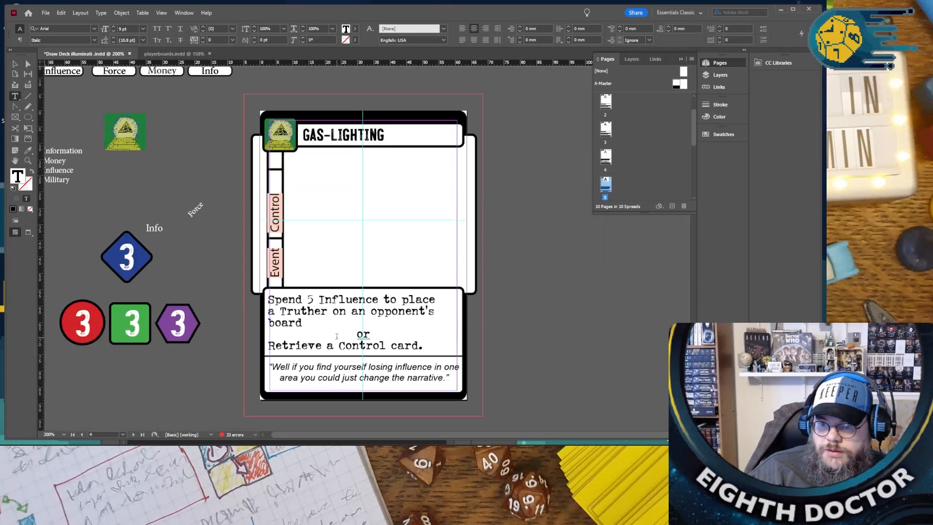
pyautogui.scroll(1, 336, 336)
pyautogui.click(606, 157)
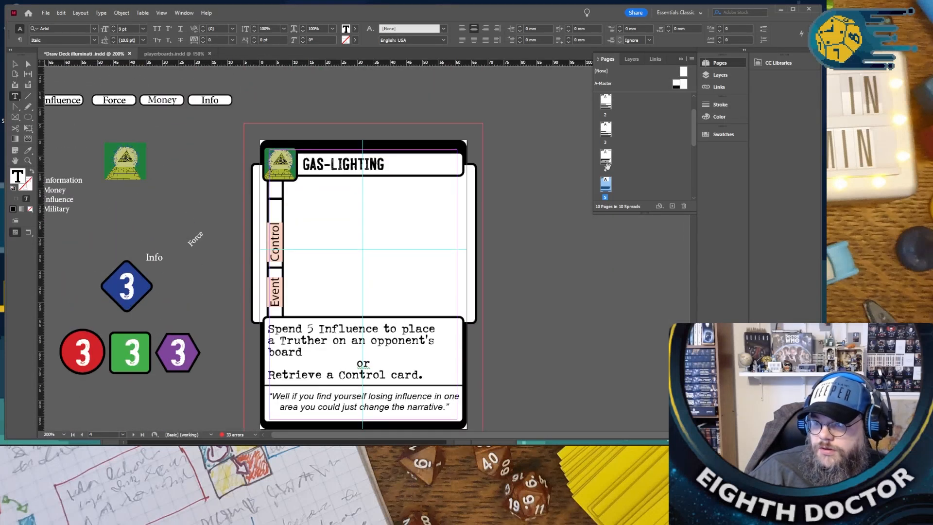
pyautogui.rightClick(611, 161)
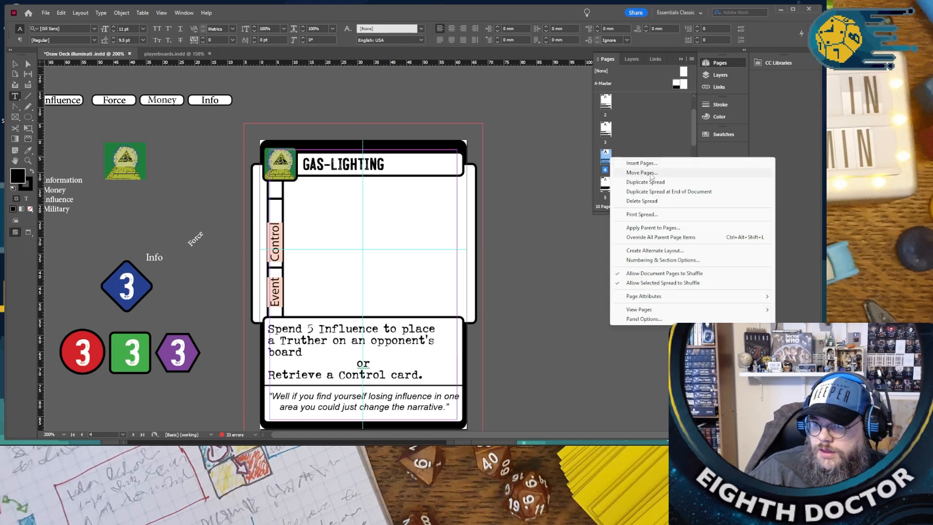
pyautogui.click(659, 182)
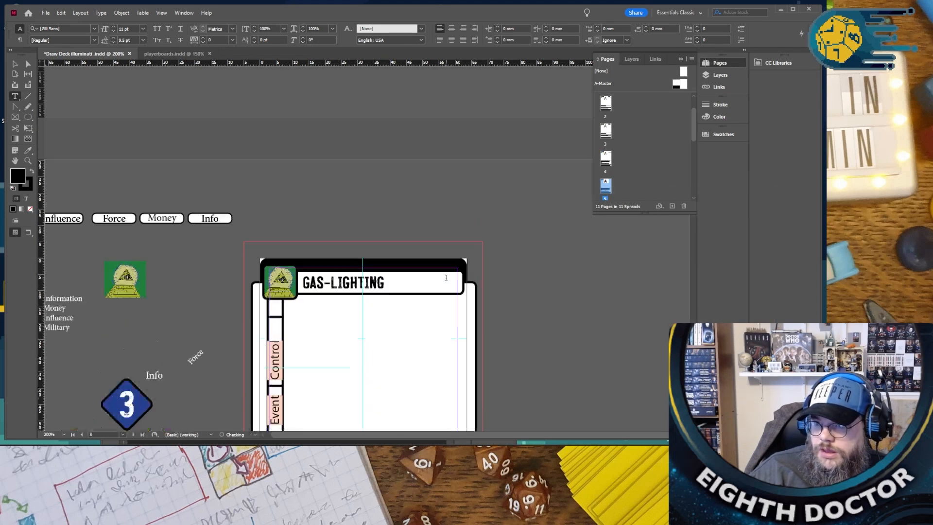
# - Delete the repeated “THE HAND THAT GUIDES” card on page 3 together with its contents
pyautogui.doubleClick(606, 131)
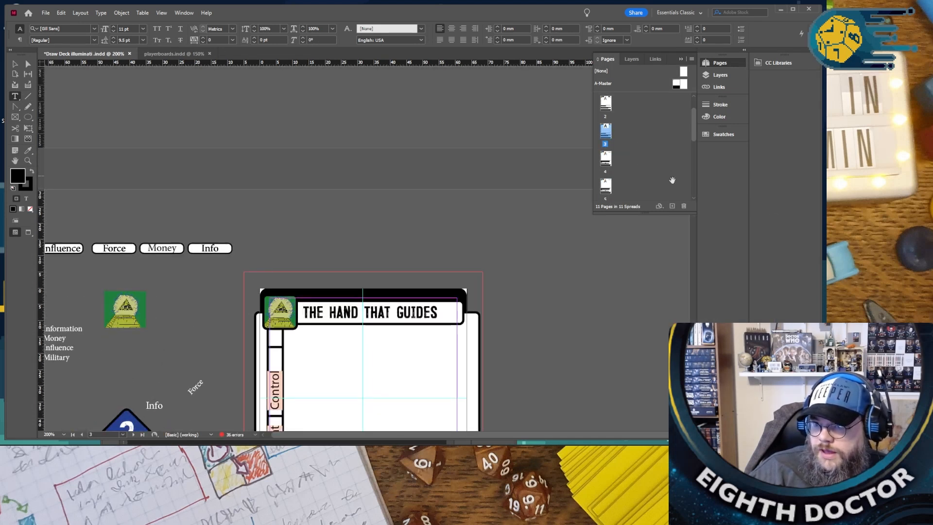
pyautogui.click(683, 204)
pyautogui.click(440, 238)
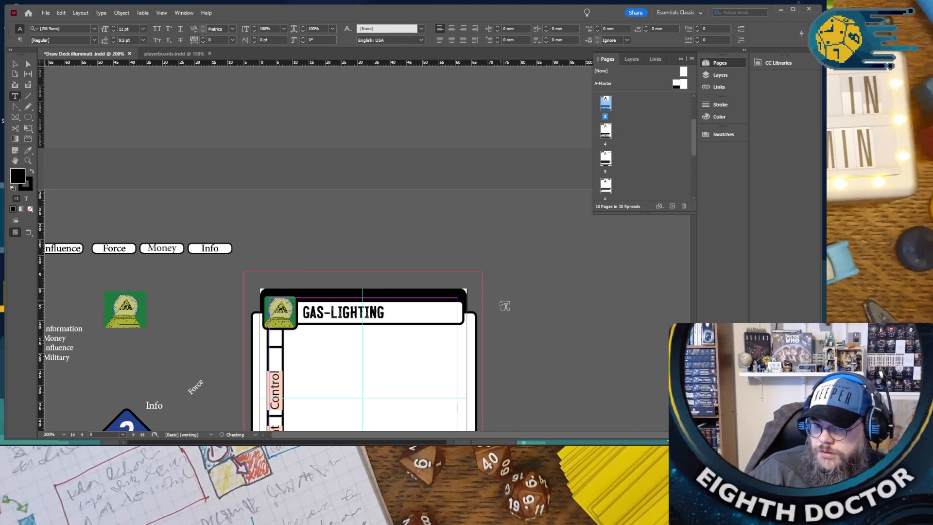
# - Review the sequence, ability text and quotes of the event, upgrade and plot cards through the last page of the deck
pyautogui.scroll(-4, 505, 302)
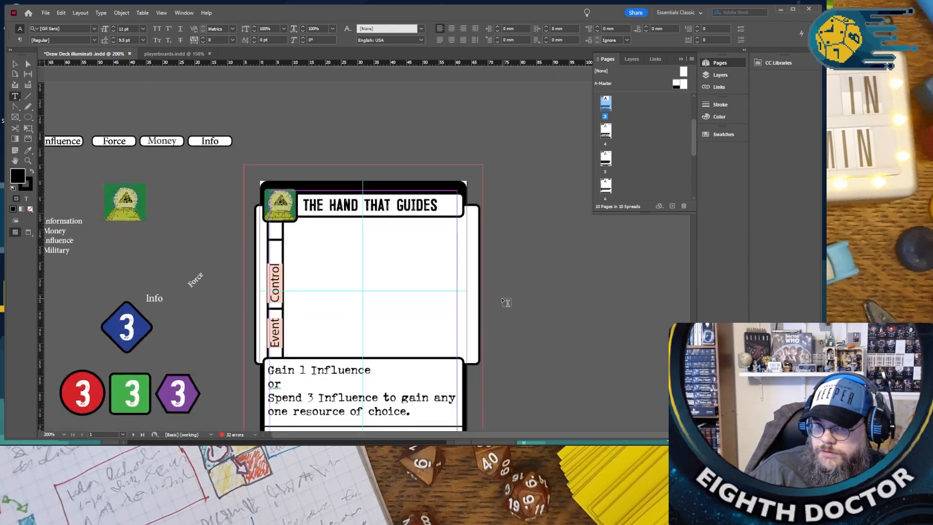
pyautogui.scroll(-3, 507, 302)
pyautogui.scroll(-20, 505, 301)
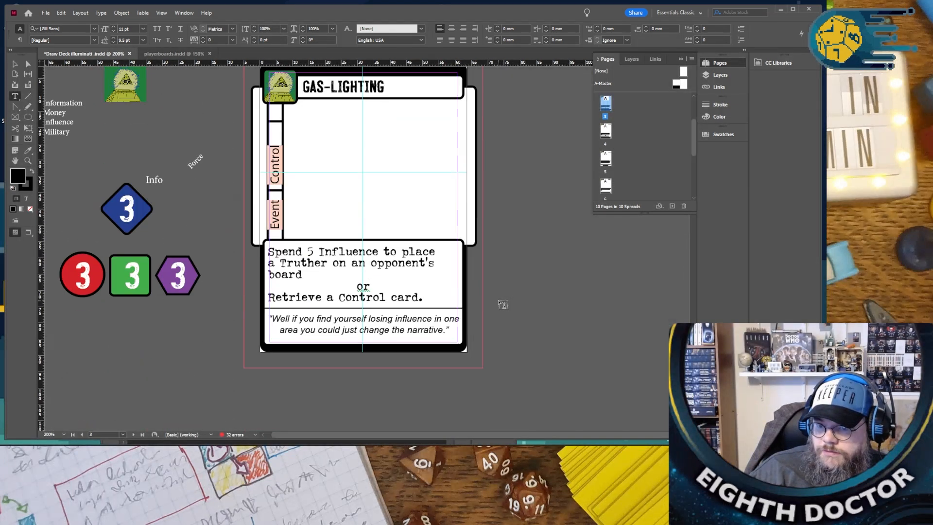
pyautogui.scroll(-11, 502, 304)
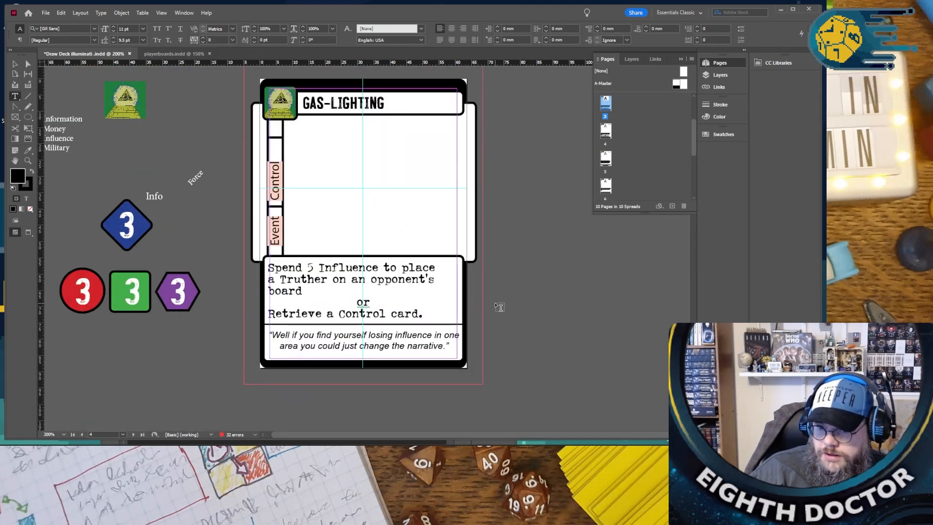
pyautogui.scroll(-10, 499, 307)
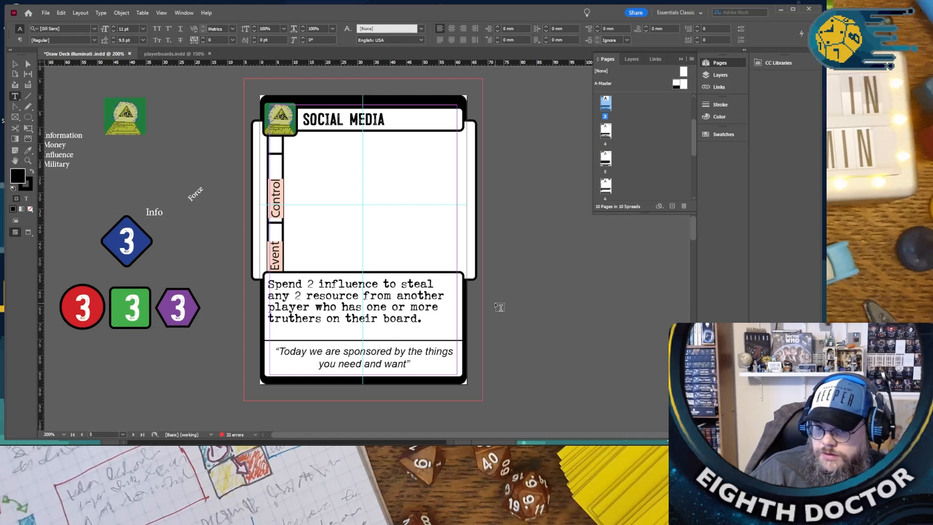
pyautogui.scroll(-20, 499, 307)
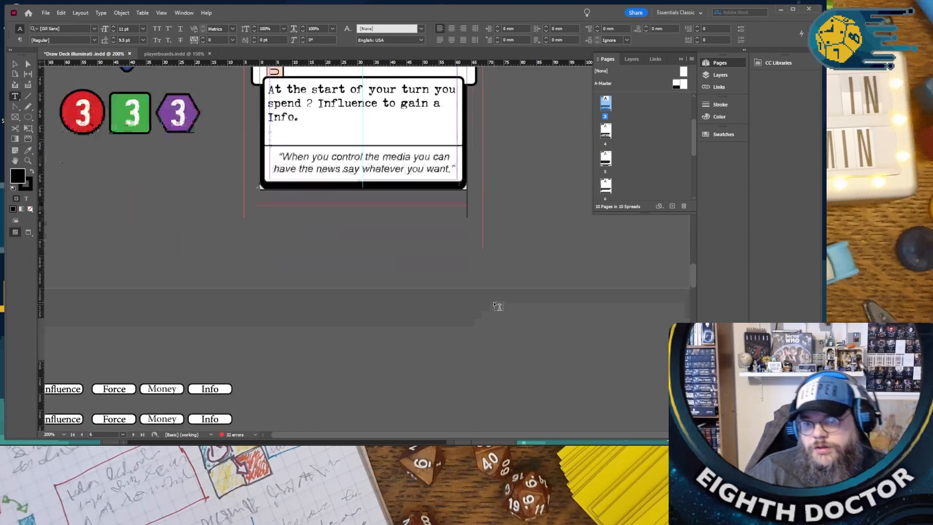
pyautogui.scroll(-4, 500, 308)
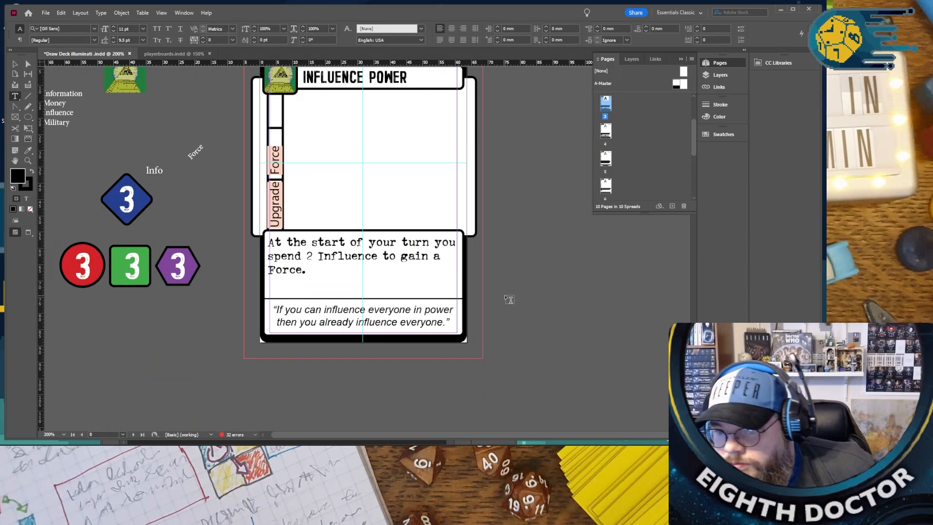
pyautogui.scroll(-8, 505, 301)
pyautogui.scroll(-5, 505, 295)
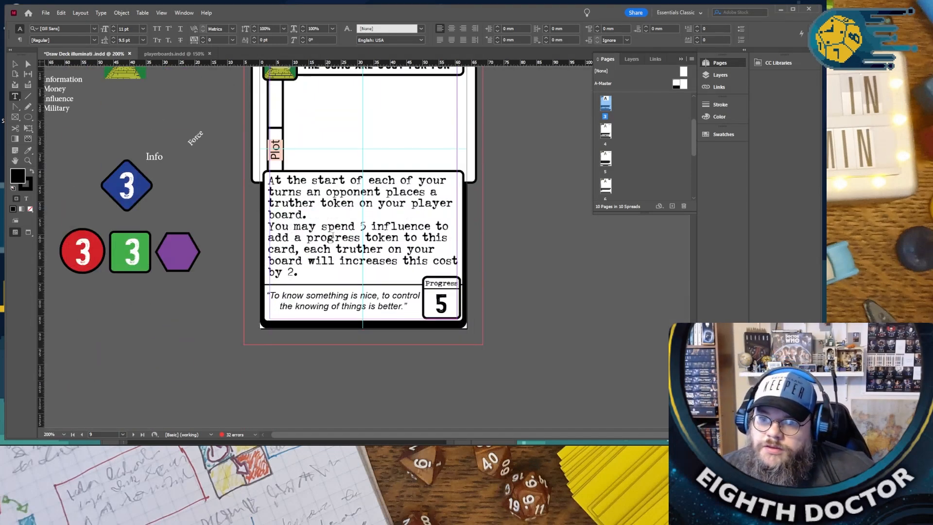
pyautogui.scroll(-18, 333, 236)
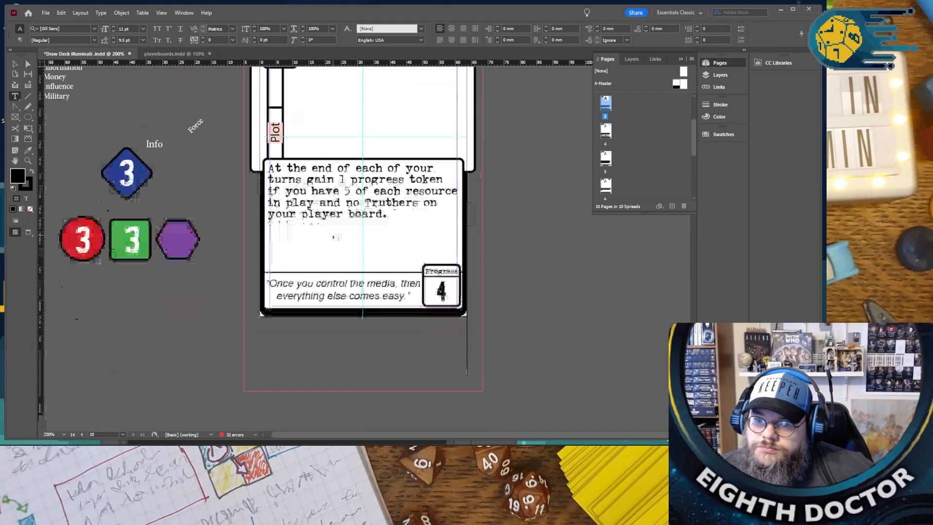
# - Extend the first ability on the page 4 “GAS-LIGHTING” card with “or remove one from yours.” after “board”
pyautogui.scroll(20, 334, 238)
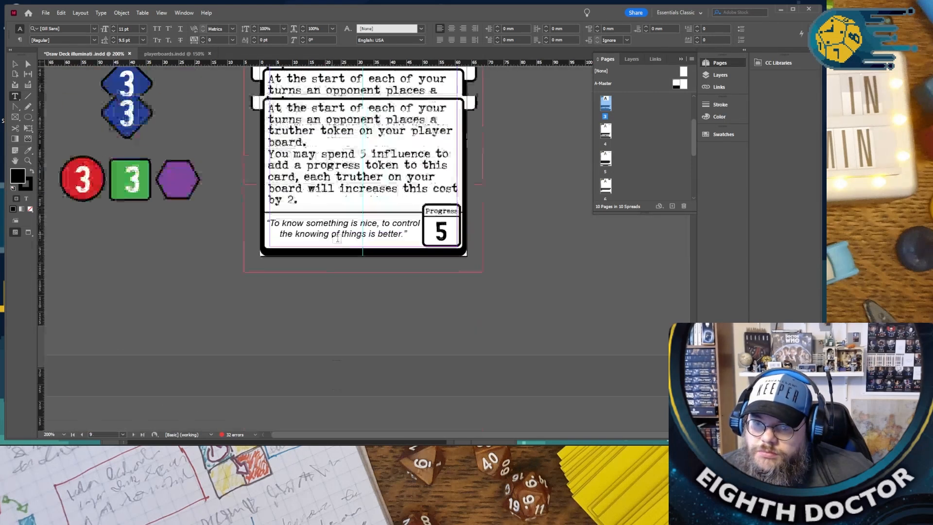
pyautogui.scroll(20, 333, 236)
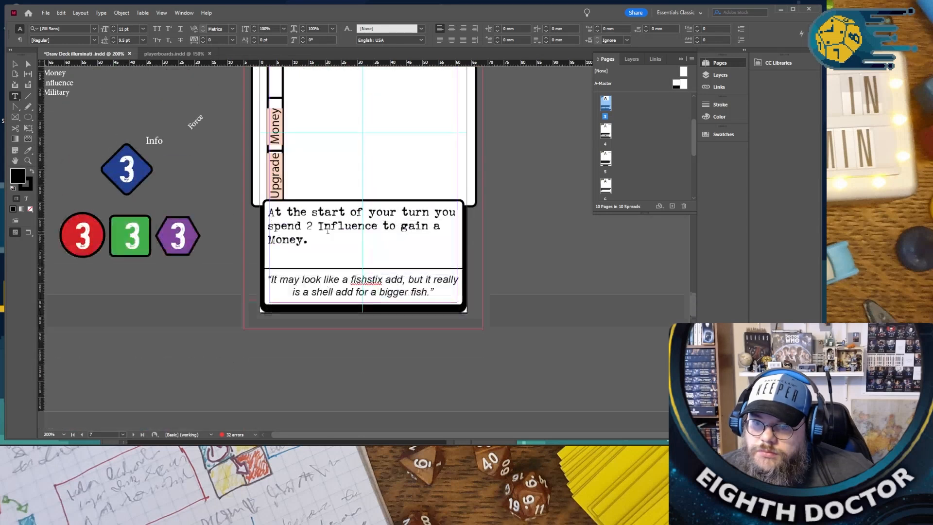
pyautogui.scroll(10, 328, 231)
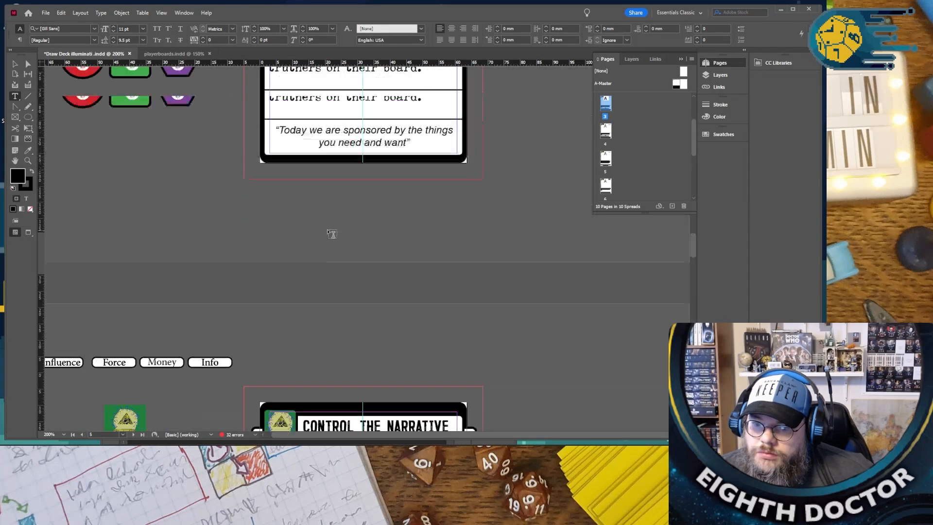
pyautogui.scroll(10, 332, 234)
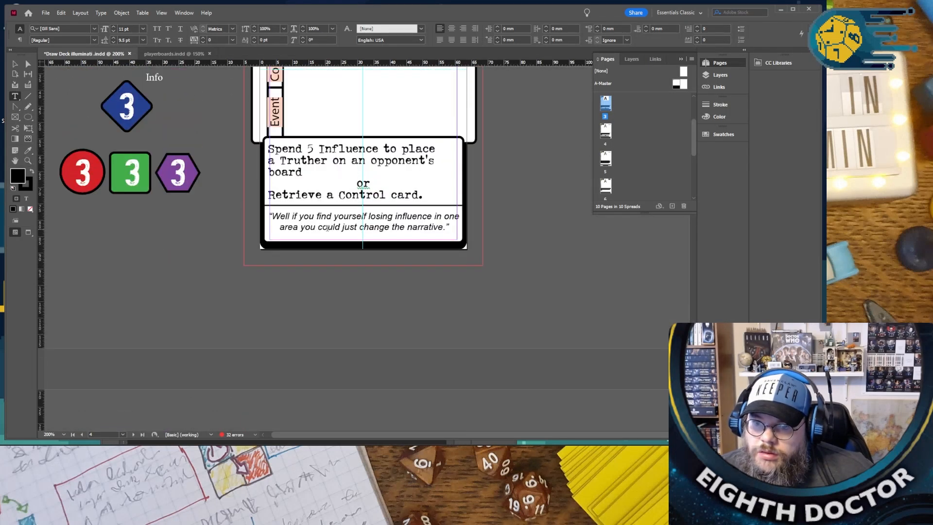
pyautogui.click(299, 258)
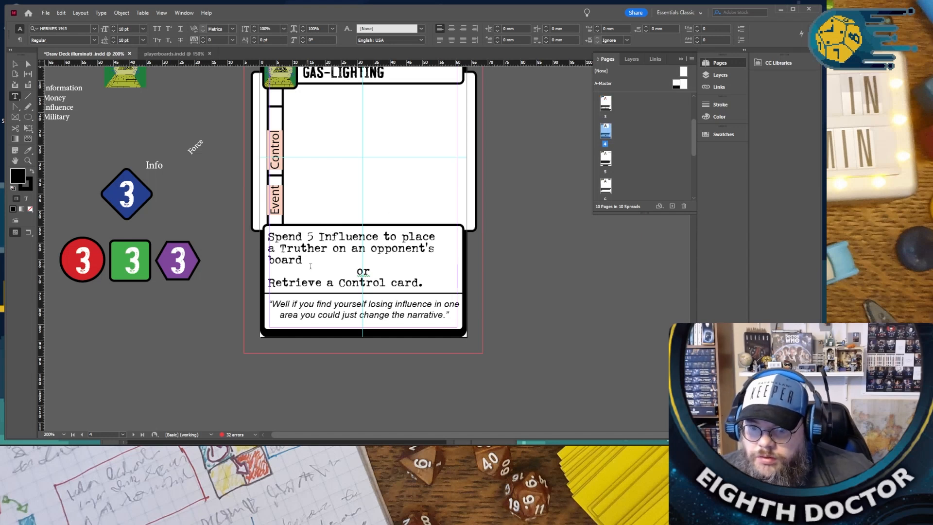
pyautogui.write('or r')
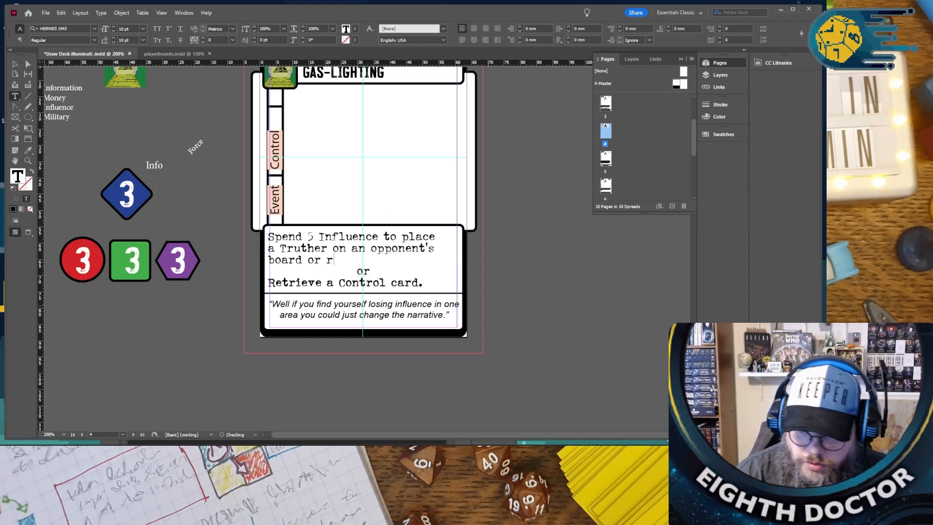
pyautogui.write('emove one f')
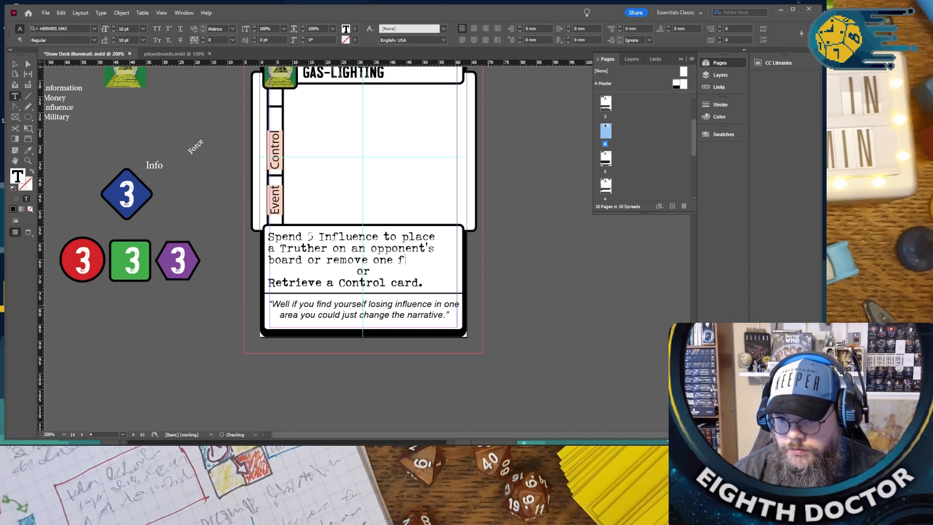
pyautogui.write('rom yours')
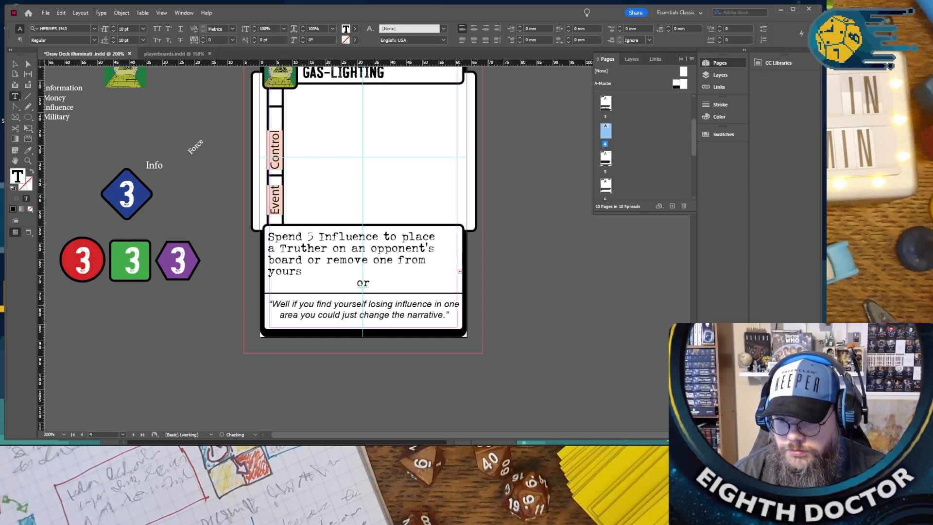
pyautogui.write('.')
# - Reduce the leading of the whole “GAS-LIGHTING” ability text so that the “Retrieve a Control card.” line fits in its box
pyautogui.hotkey('ctrl', 'a')
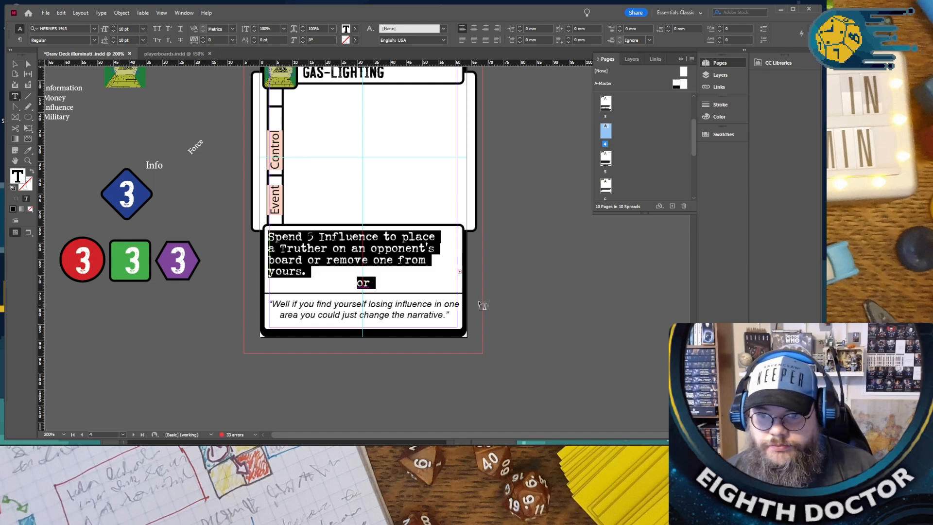
pyautogui.click(114, 42)
pyautogui.click(158, 148)
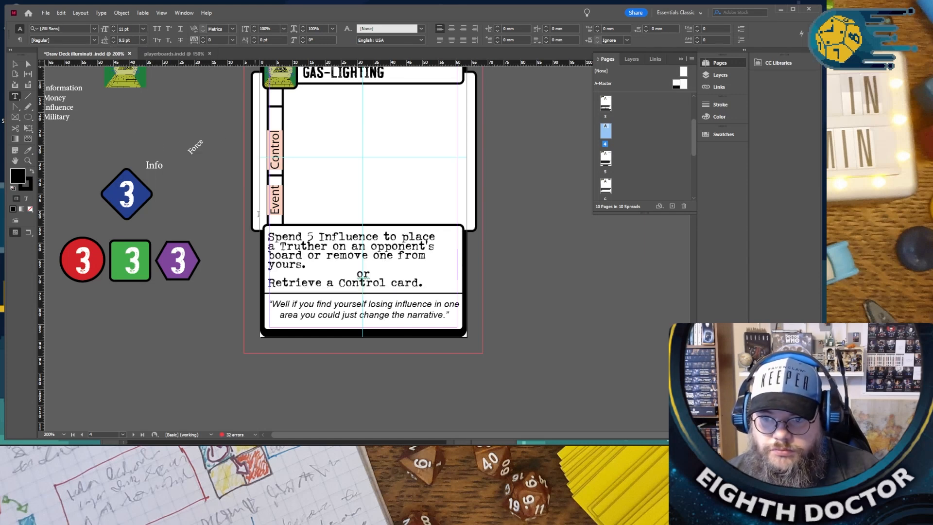
# - Undo the tighter leading of the page 4 “GAS-LIGHTING” ability text and set its font size to 9 pt instead
pyautogui.click(428, 282)
pyautogui.hotkey('ctrl', 'z')
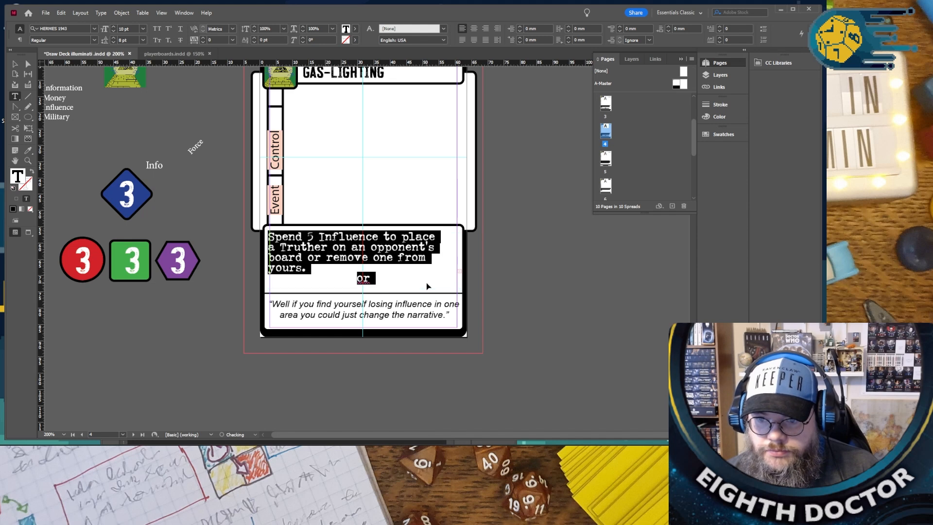
pyautogui.click(113, 32)
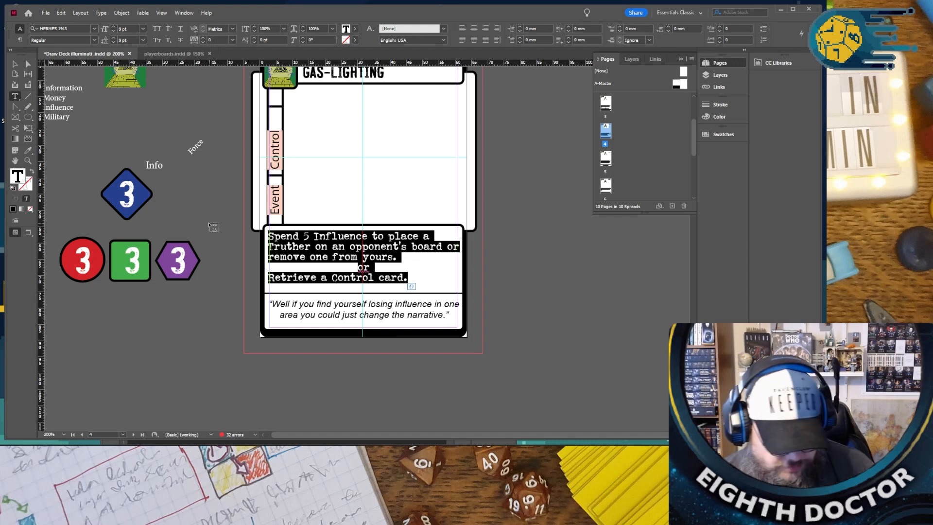
pyautogui.click(541, 310)
# - Replace the whole ability text of the page 3 “GAS-LIGHTING” card with the revised text from page 4
pyautogui.scroll(10, 537, 314)
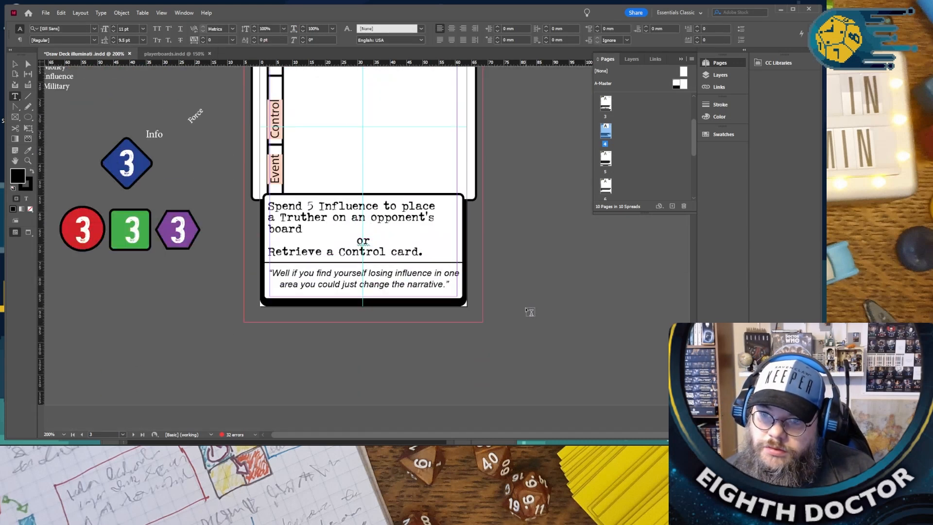
pyautogui.scroll(-3, 529, 311)
pyautogui.doubleClick(363, 277)
pyautogui.click(364, 277)
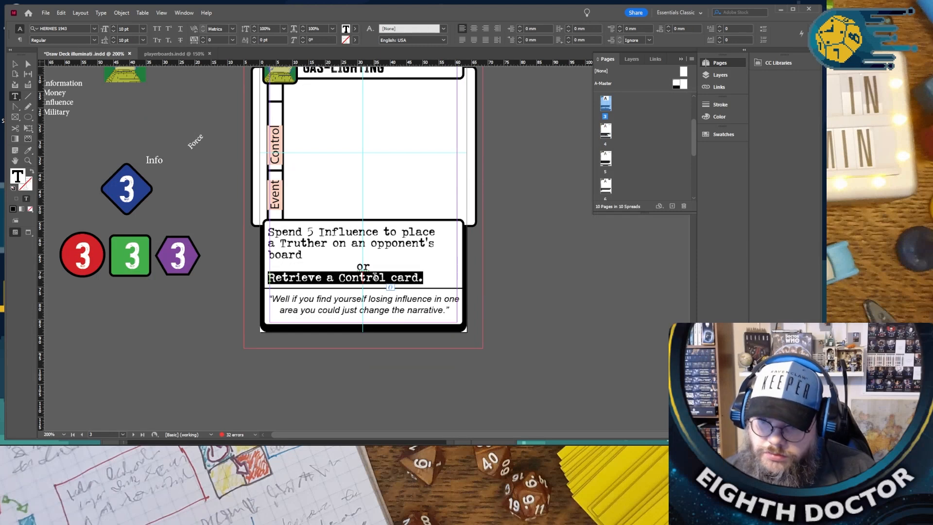
pyautogui.click(363, 278)
pyautogui.write("Spend 5 Influence to place a Truther on an opponent's board or remove one from yours. or Retrieve a Control card.")
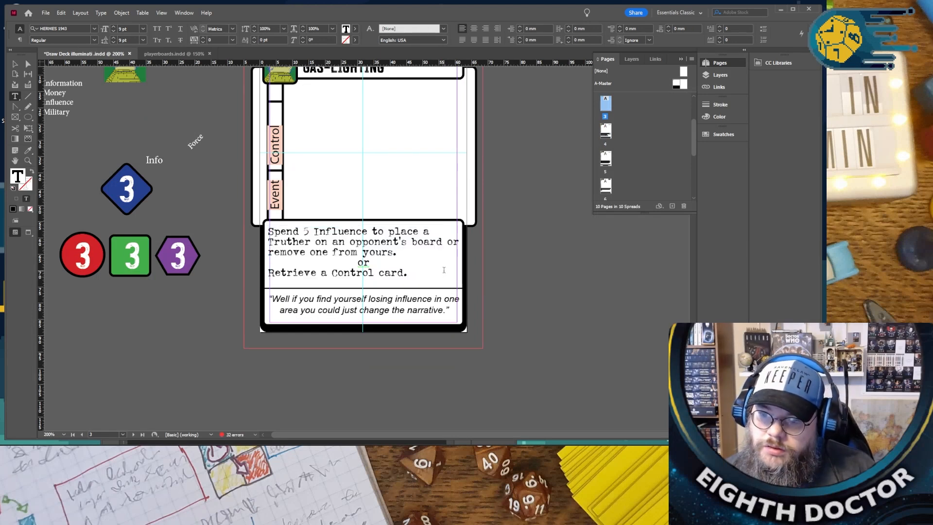
# - Check the remaining cards through “COMPLETE CONTROL” on the last page and save the Illuminati draw deck
pyautogui.scroll(-3, 444, 269)
pyautogui.scroll(-5, 440, 272)
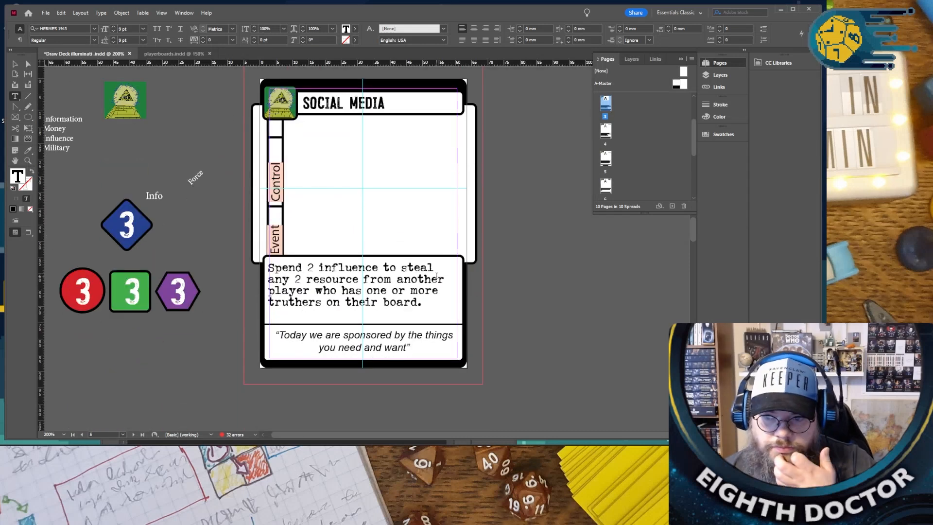
pyautogui.scroll(-5, 434, 277)
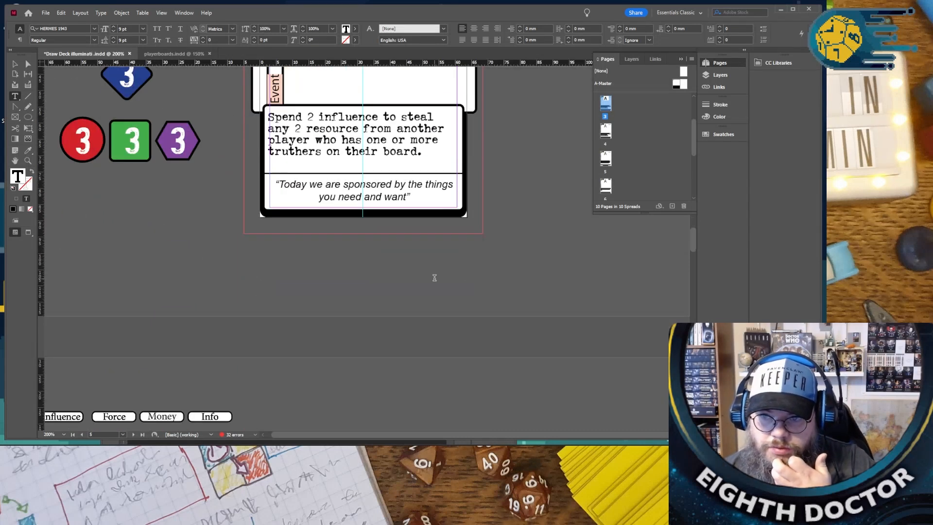
pyautogui.scroll(6, 434, 278)
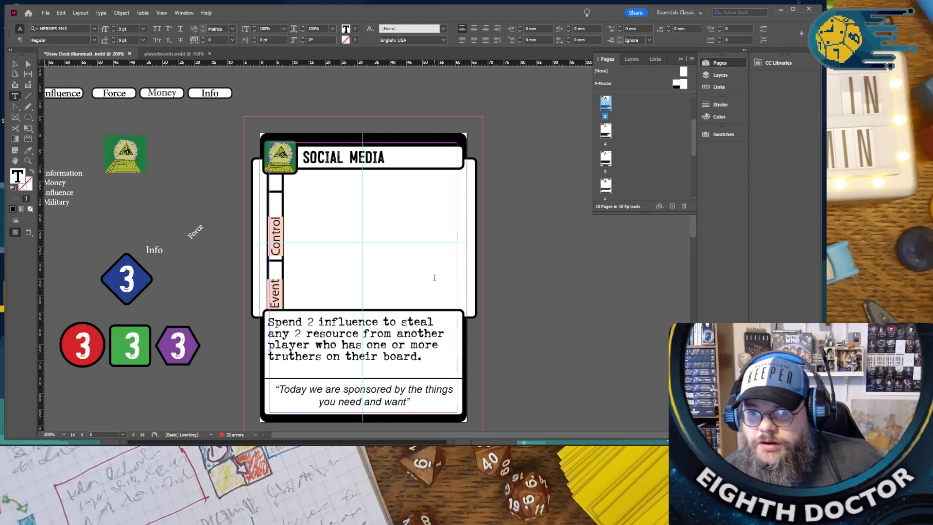
pyautogui.scroll(-10, 434, 277)
pyautogui.scroll(-10, 436, 287)
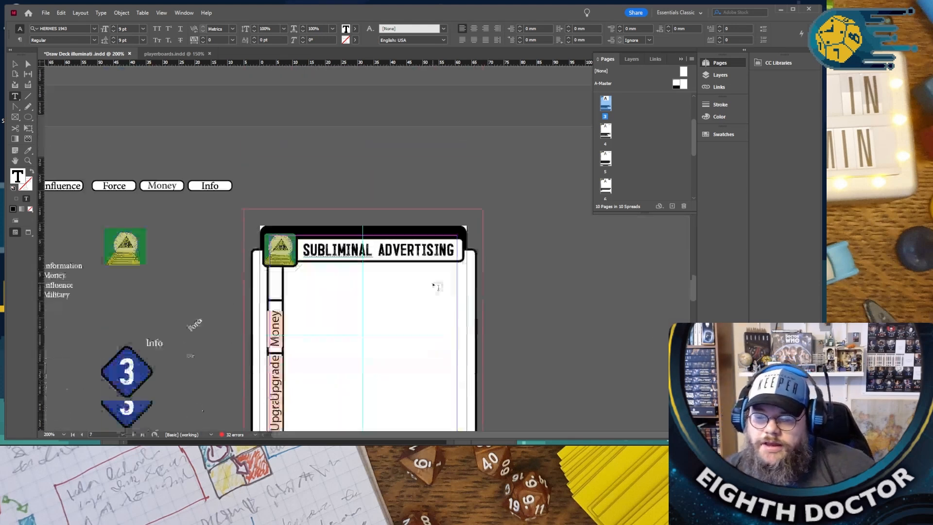
pyautogui.scroll(-6, 431, 288)
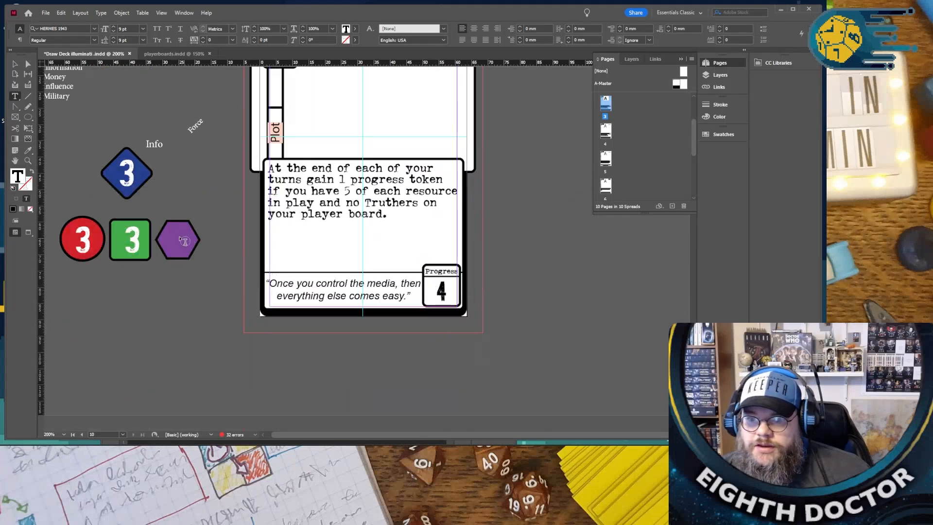
pyautogui.scroll(3, 184, 242)
pyautogui.click(46, 12)
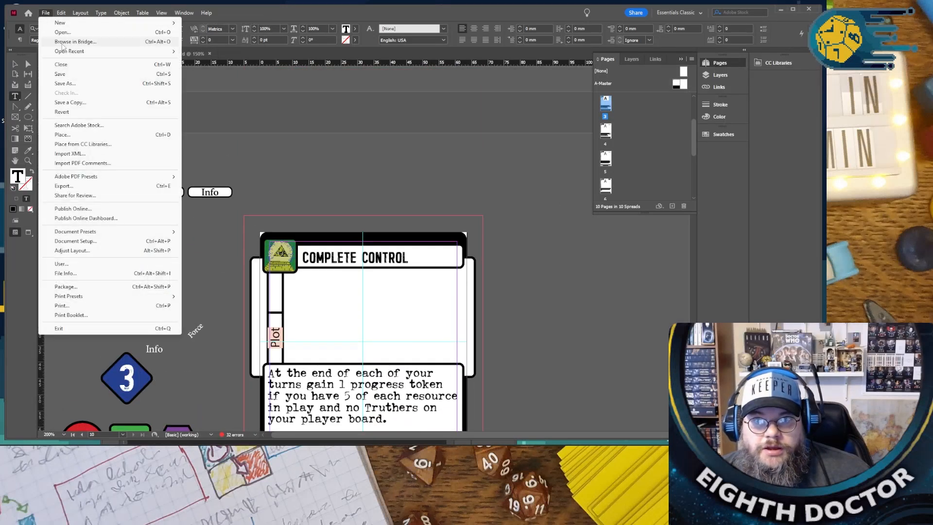
pyautogui.click(63, 75)
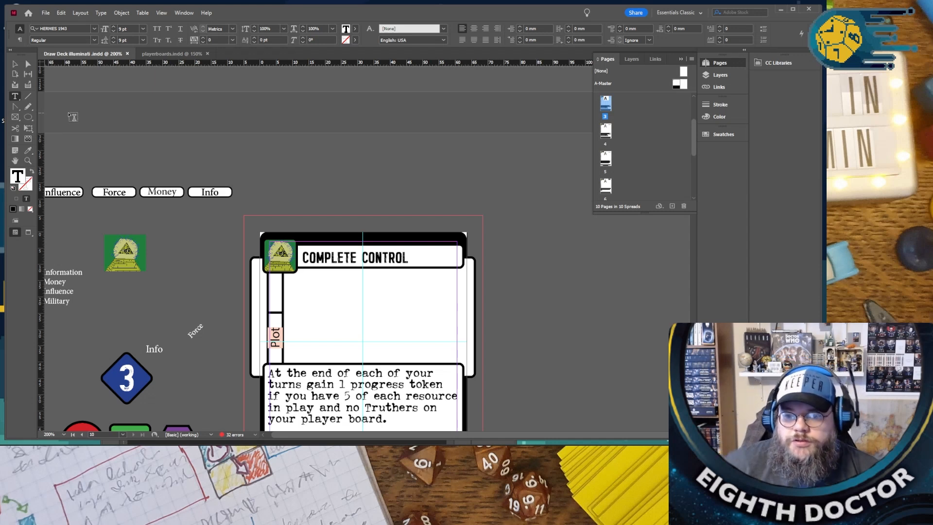
pyautogui.click(165, 54)
pyautogui.scroll(3, 200, 129)
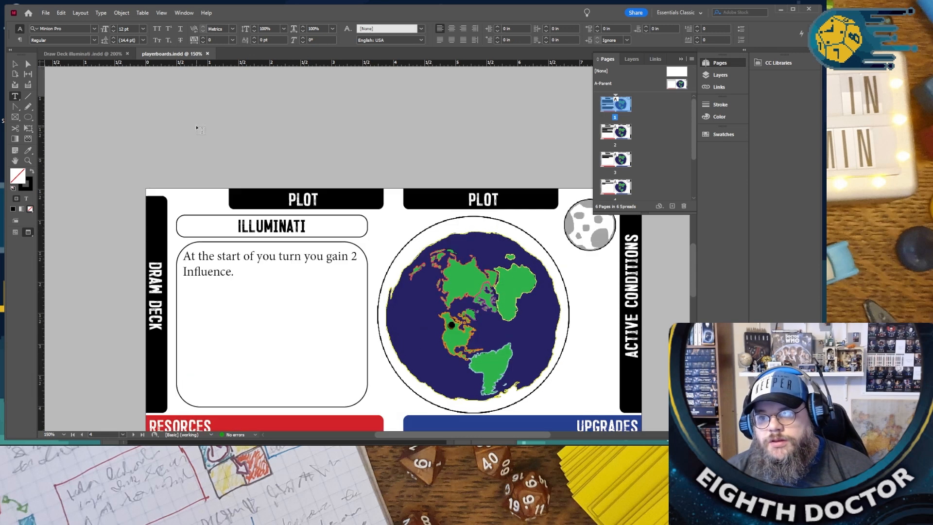
pyautogui.scroll(5, 199, 128)
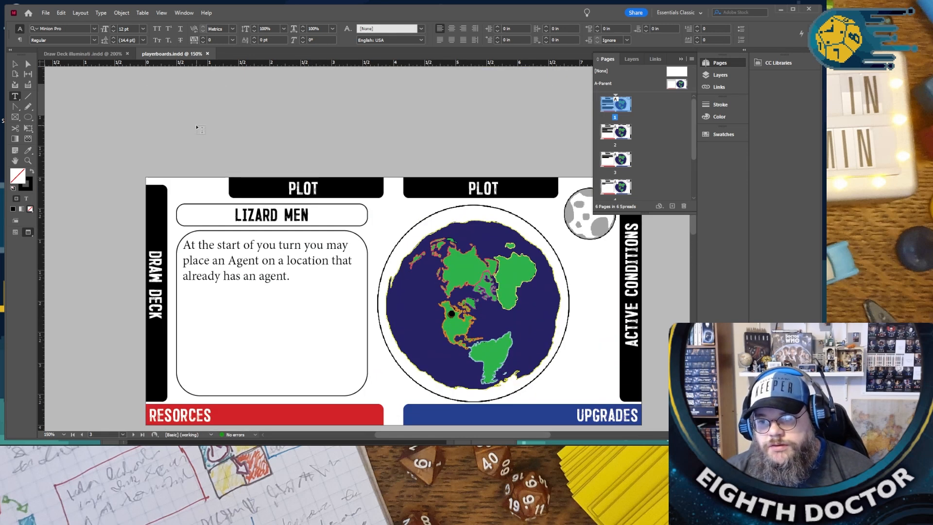
pyautogui.scroll(12, 197, 128)
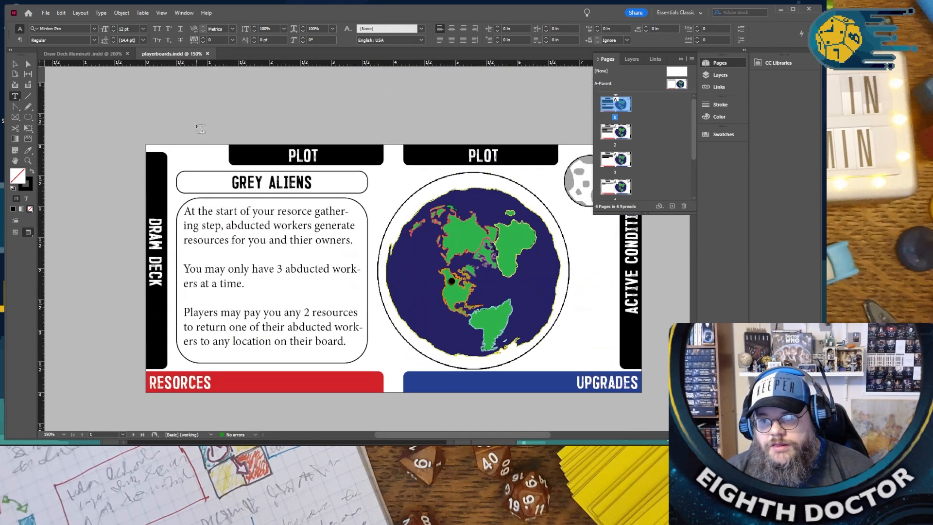
pyautogui.click(43, 13)
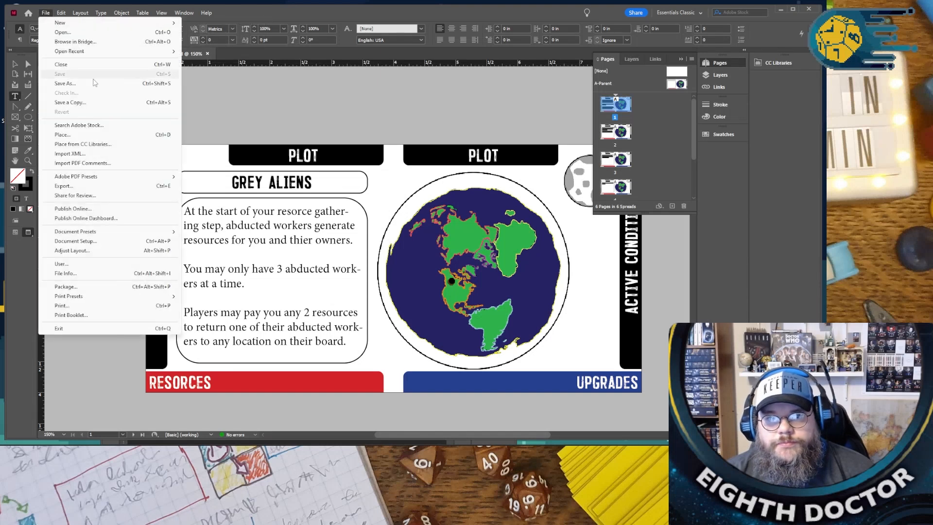
pyautogui.click(83, 136)
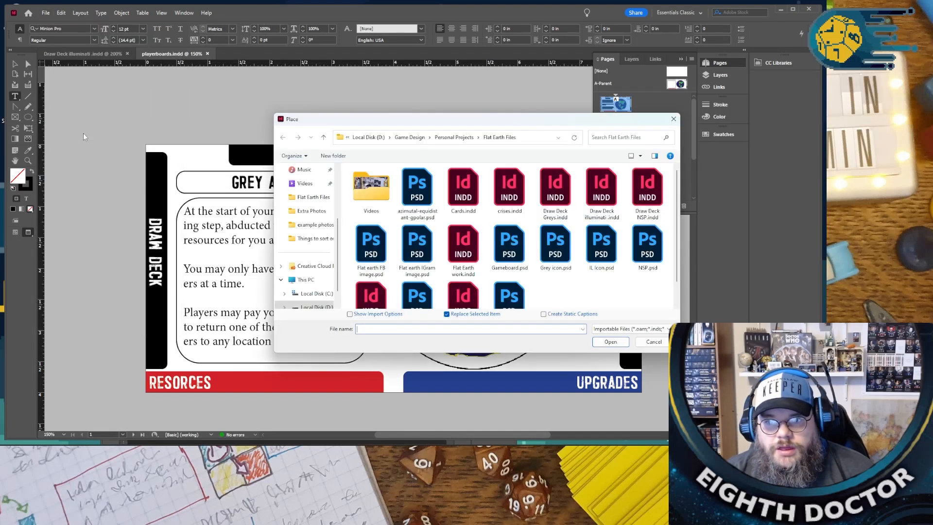
pyautogui.click(673, 119)
# - Open the A-Master of the Illuminati draw deck and copy the pyramid-eye icon from the card's corner
pyautogui.click(82, 54)
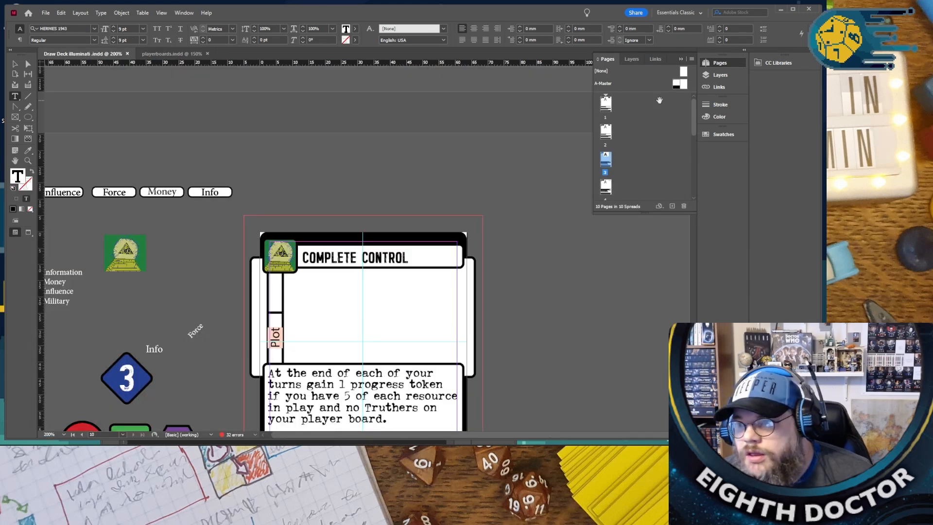
pyautogui.doubleClick(676, 86)
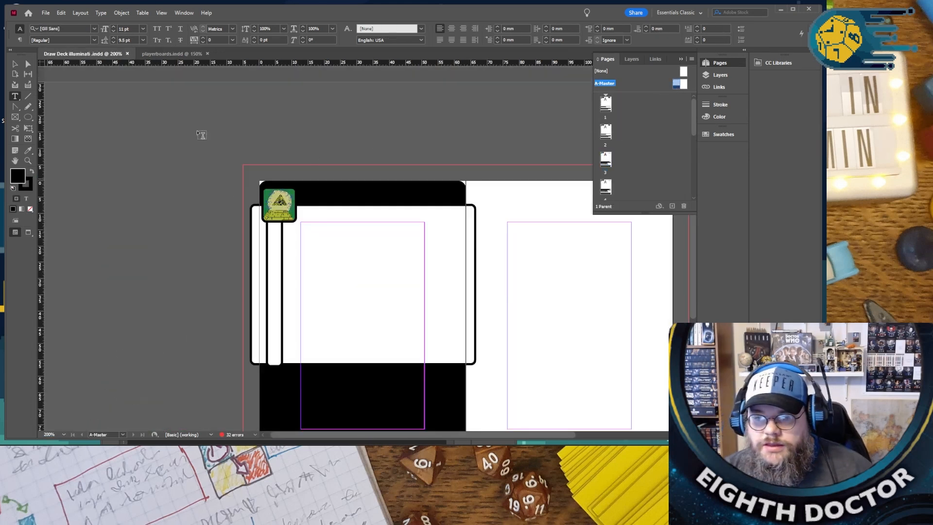
pyautogui.click(14, 68)
pyautogui.click(290, 213)
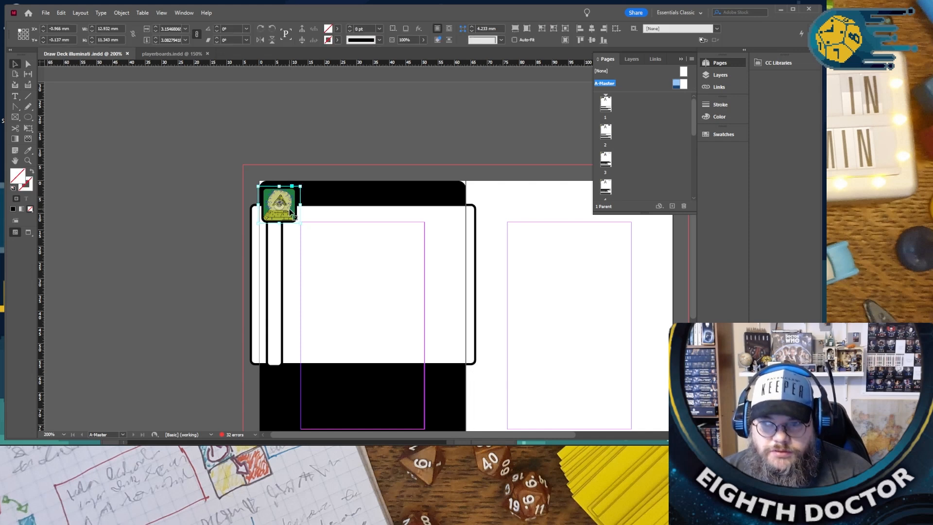
# - Paste the pyramid-eye icon onto the Illuminati board in playerboards.indd and place it over the start of the title box
pyautogui.click(158, 53)
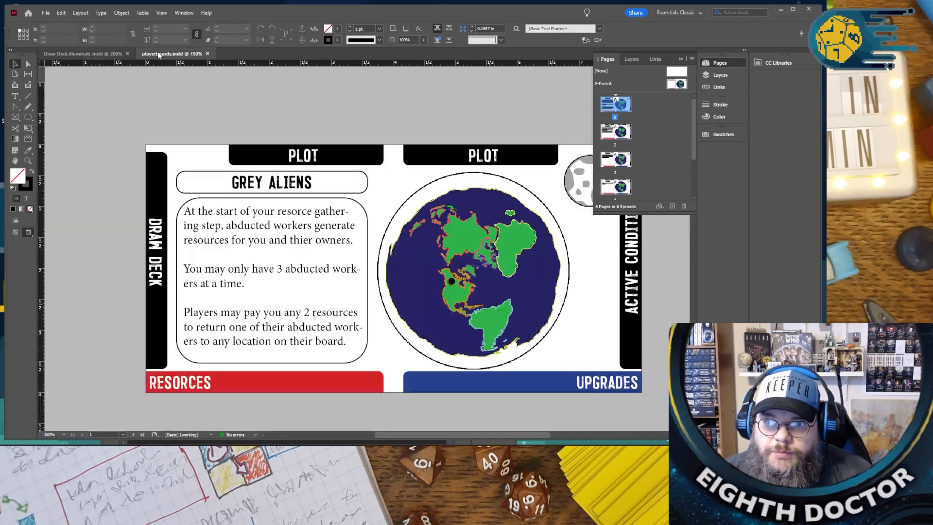
pyautogui.scroll(-15, 117, 142)
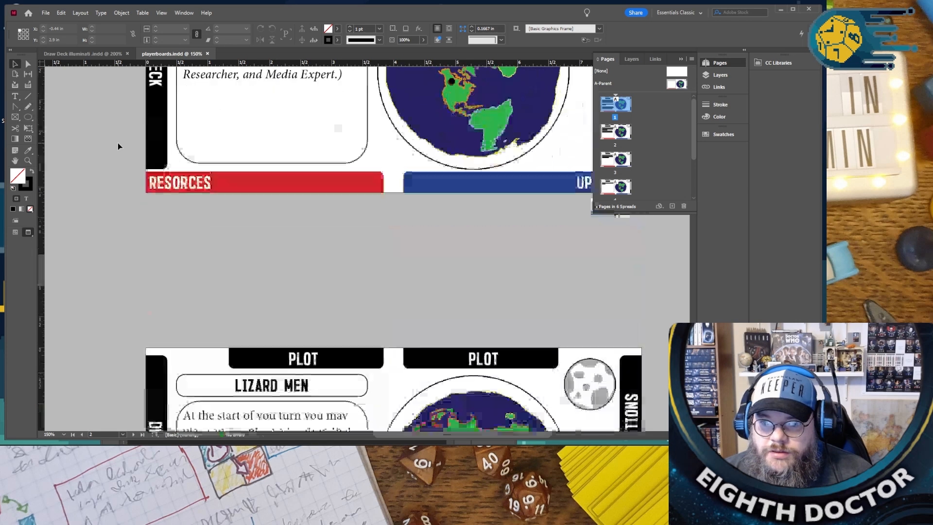
pyautogui.scroll(-10, 118, 143)
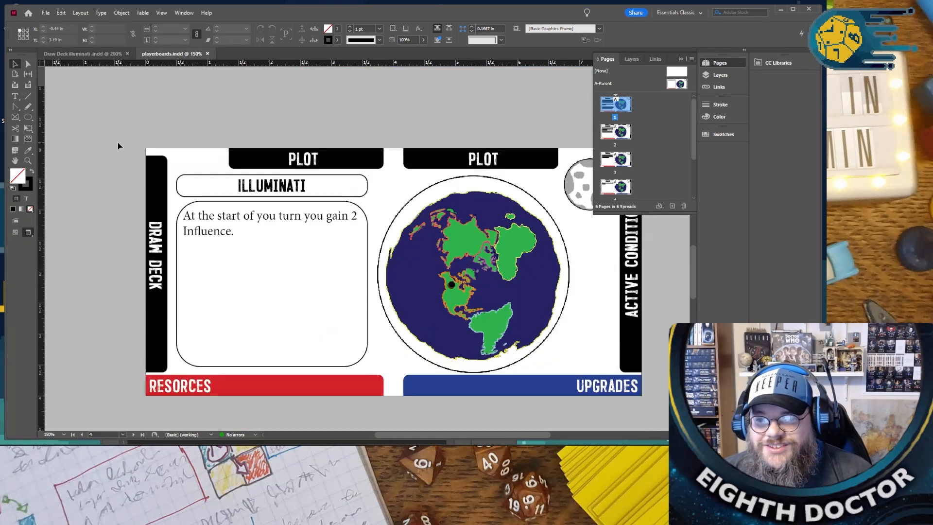
pyautogui.hotkey('ctrl', 'v')
pyautogui.moveTo(204, 128)
pyautogui.mouseDown()
pyautogui.moveTo(225, 148)
pyautogui.moveTo(195, 130)
pyautogui.mouseUp()
# - Give the pasted Illuminati icon a black stroke with a weight of 4 pt
pyautogui.click(336, 40)
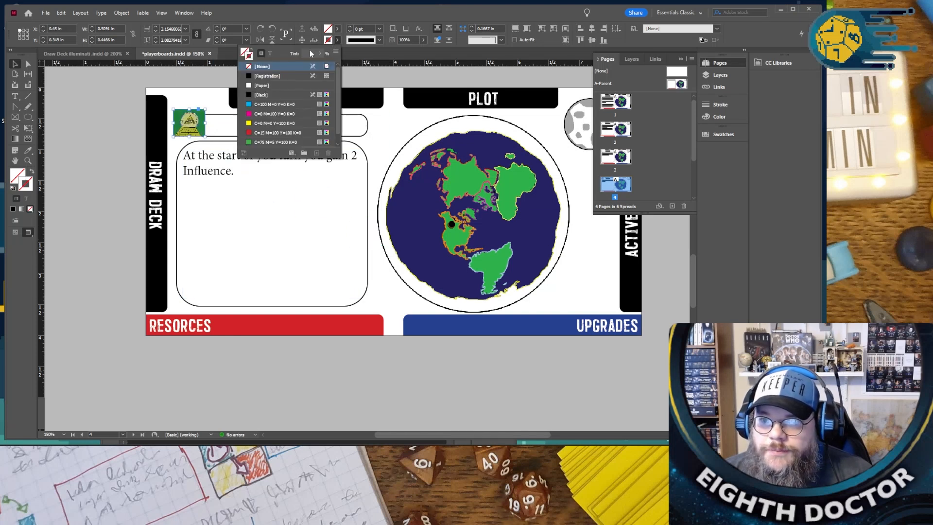
pyautogui.click(266, 92)
pyautogui.click(351, 28)
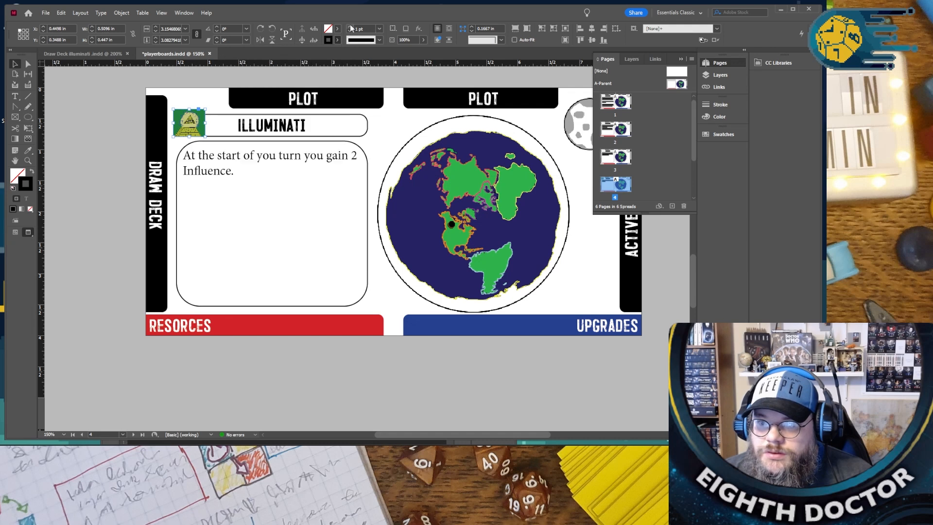
pyautogui.click(350, 26)
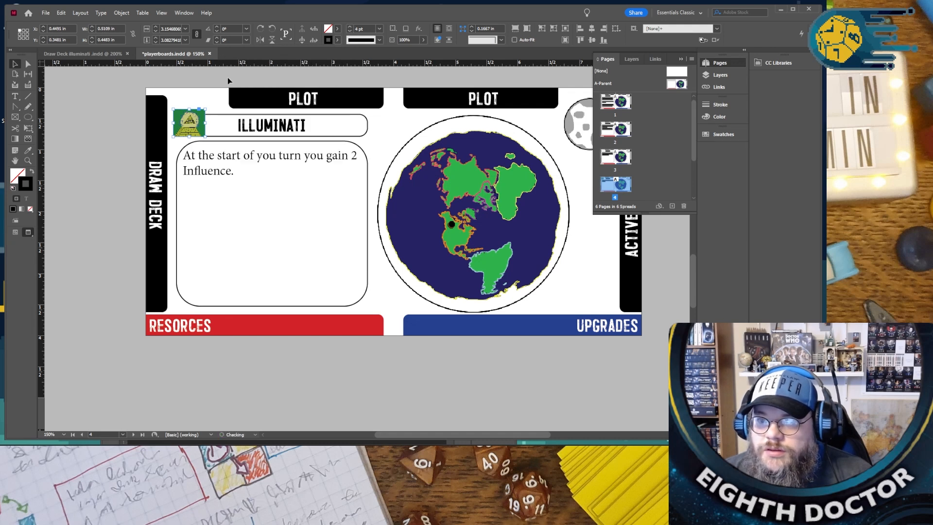
# - Shift the icon slightly up and inward over the “ILLUMINATI” title box and raise its stroke weight to 7 pt
pyautogui.moveTo(190, 116)
pyautogui.mouseDown()
pyautogui.moveTo(200, 119)
pyautogui.moveTo(199, 91)
pyautogui.moveTo(196, 108)
pyautogui.mouseUp()
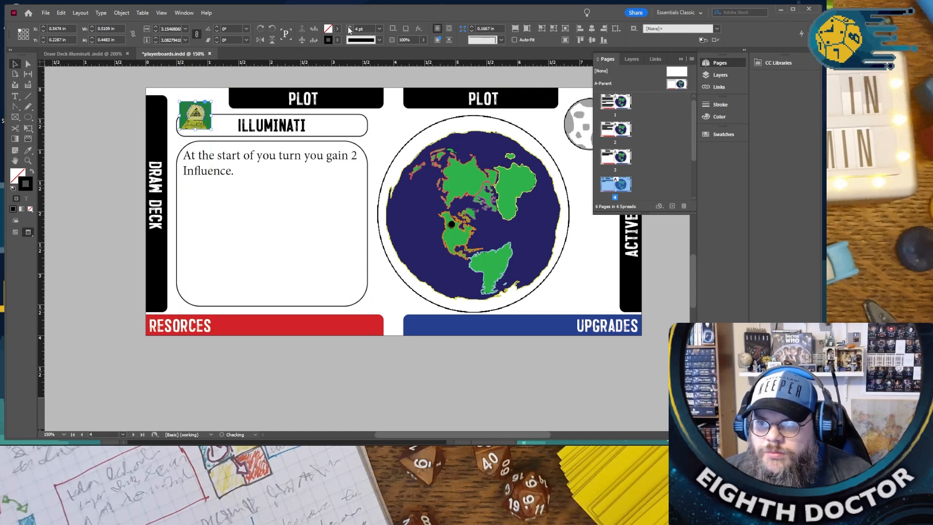
pyautogui.click(247, 83)
pyautogui.scroll(3, 184, 121)
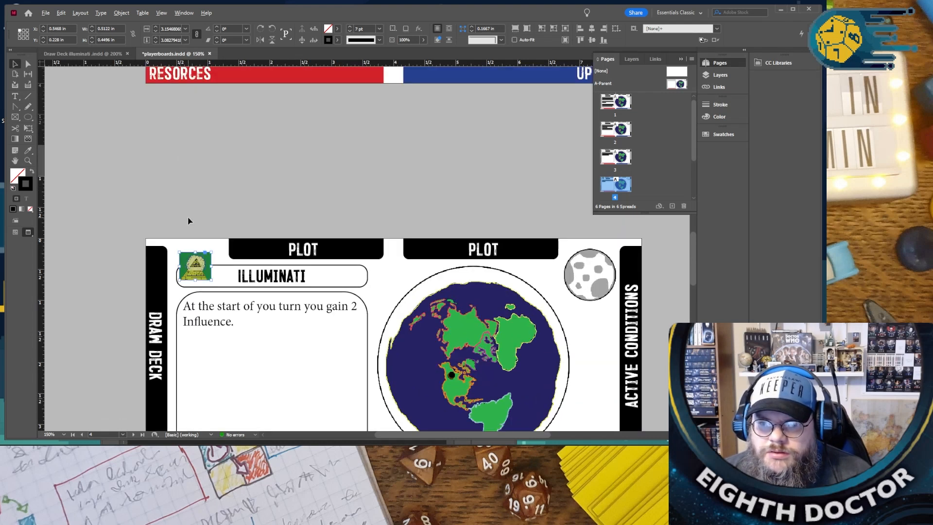
pyautogui.scroll(4, 209, 219)
pyautogui.scroll(-2, 212, 249)
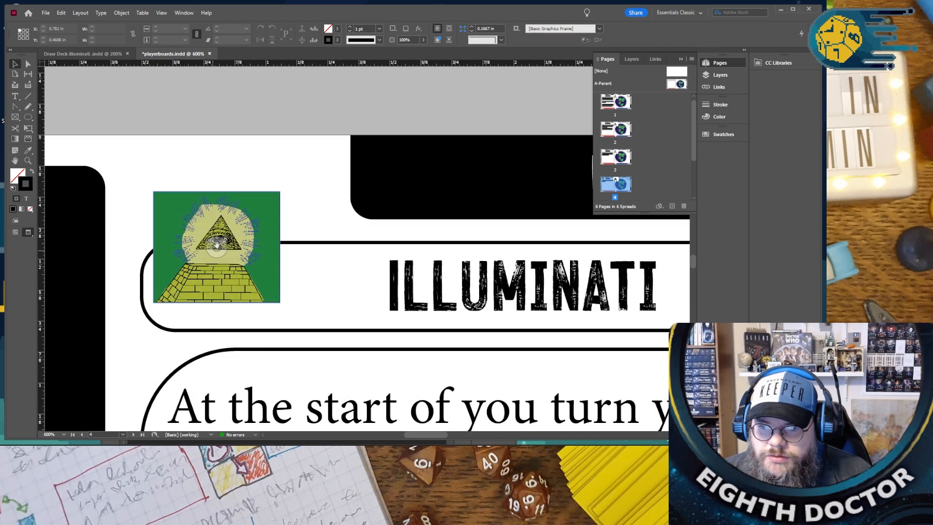
# - Increase the icon's black stroke weight further so it forms a thick border, and inspect the result up close
pyautogui.click(226, 239)
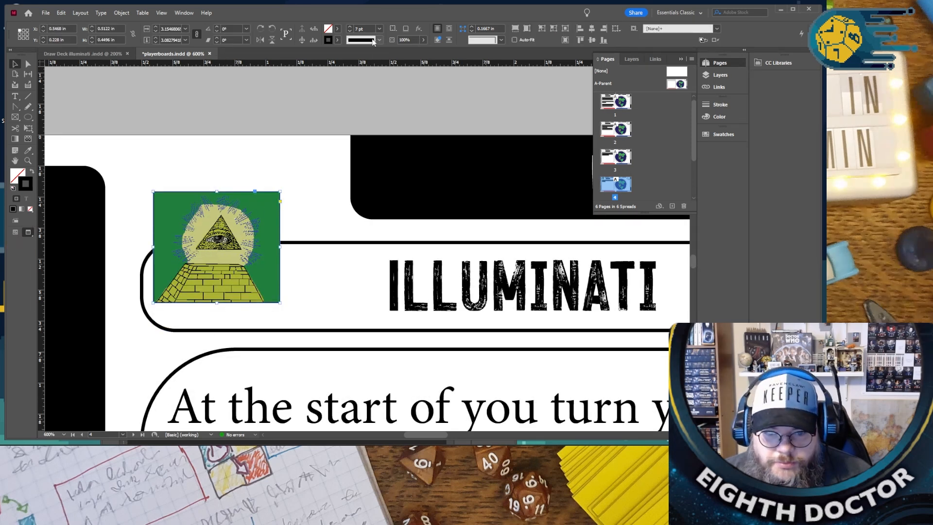
pyautogui.scroll(-6, 313, 139)
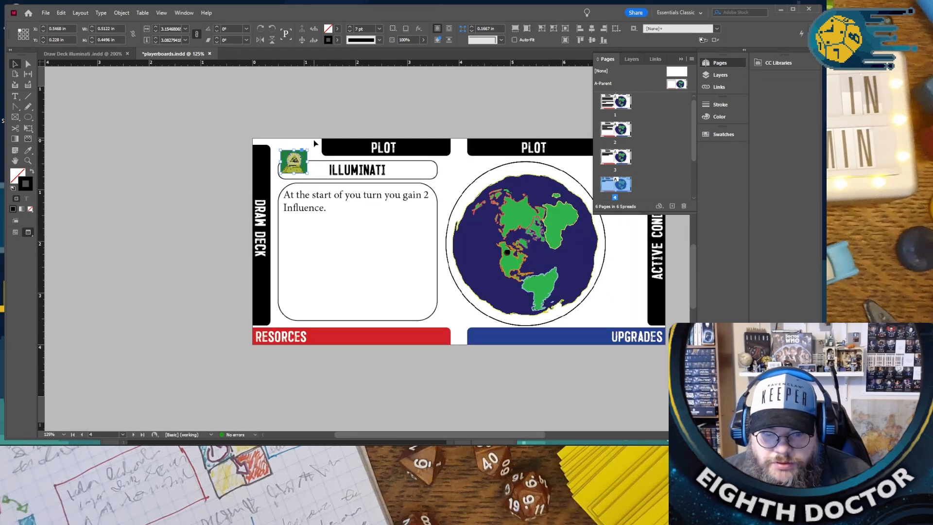
pyautogui.click(351, 27)
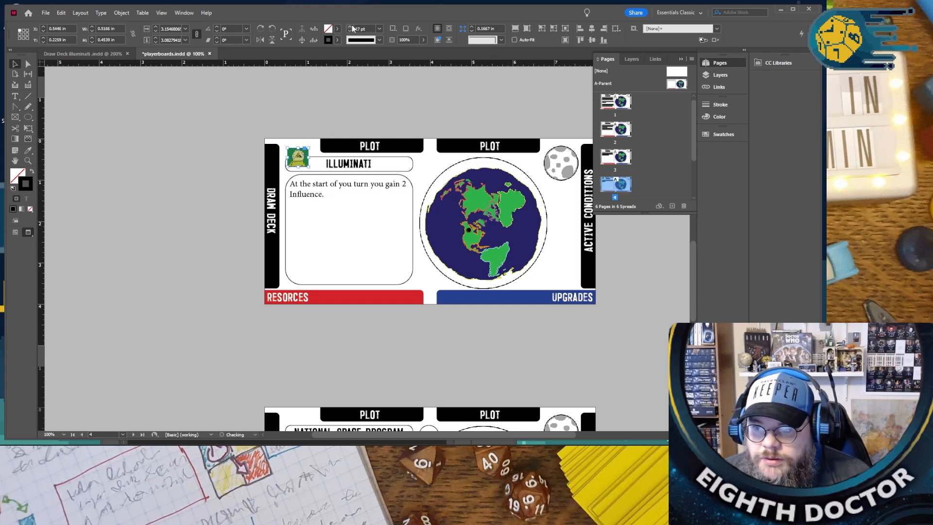
pyautogui.click(352, 29)
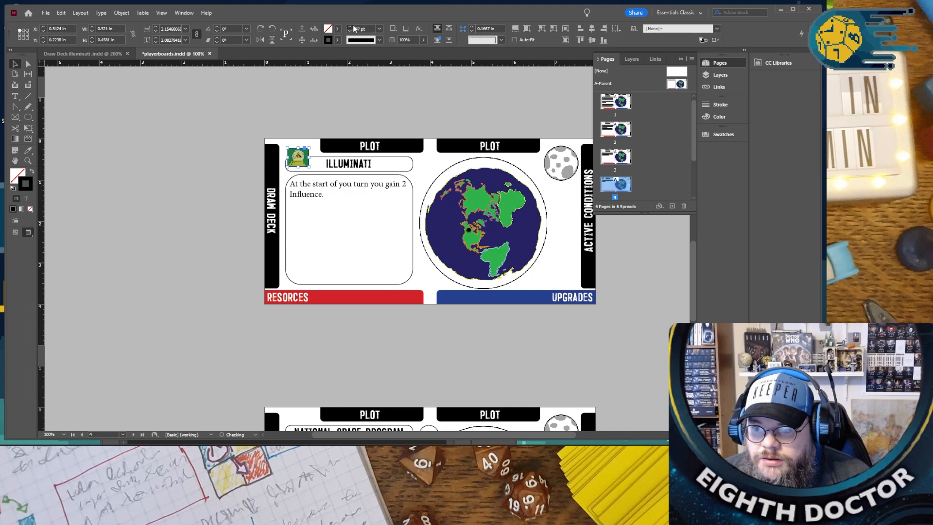
pyautogui.click(307, 131)
pyautogui.scroll(5, 306, 130)
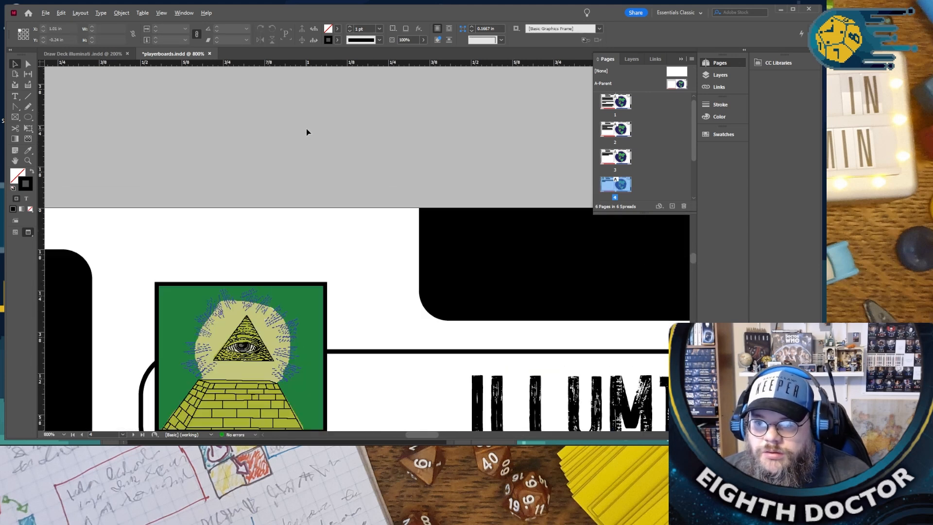
pyautogui.scroll(-4, 306, 129)
pyautogui.click(293, 177)
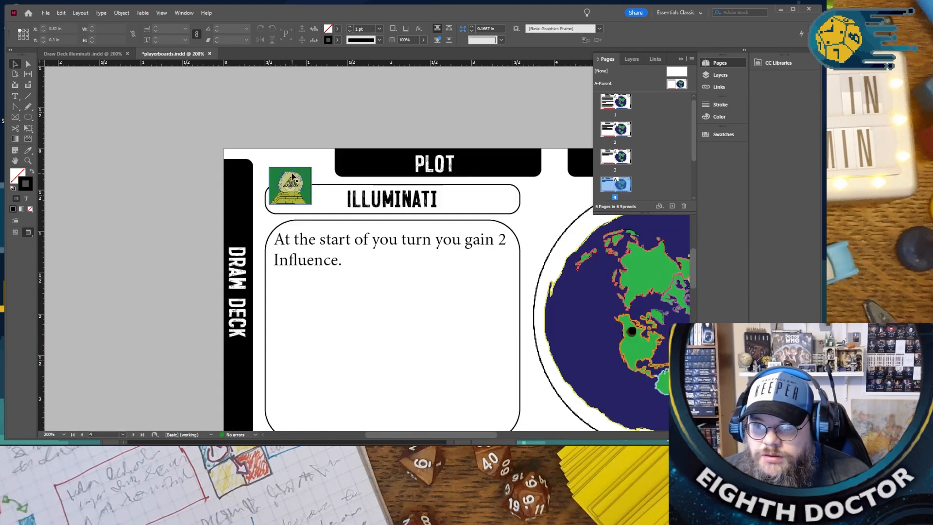
# - Separate the bordered icon from its borderless duplicate, delete the duplicate, and set the bordered icon back over the start of the “ILLUMINATI” title box
pyautogui.moveTo(293, 176); pyautogui.dragTo(370, 248)
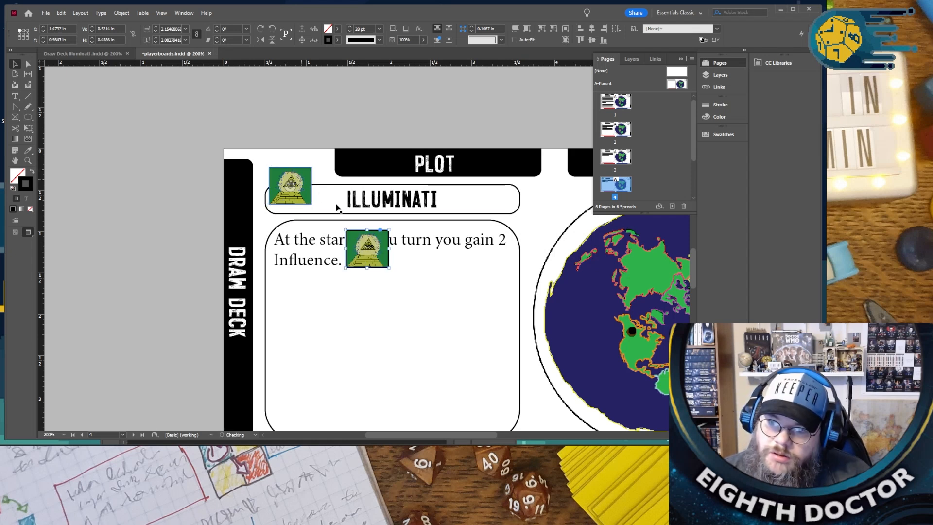
pyautogui.click(370, 248)
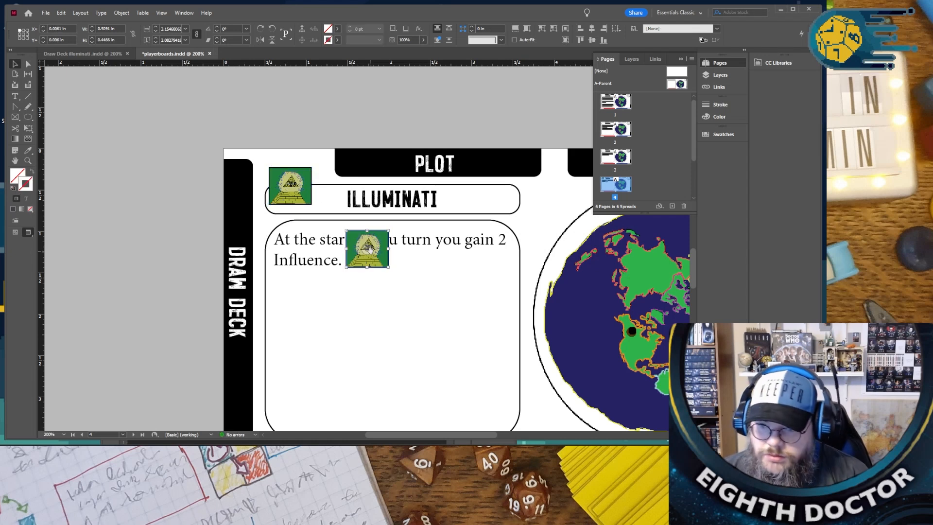
pyautogui.press('Delete')
pyautogui.click(389, 245)
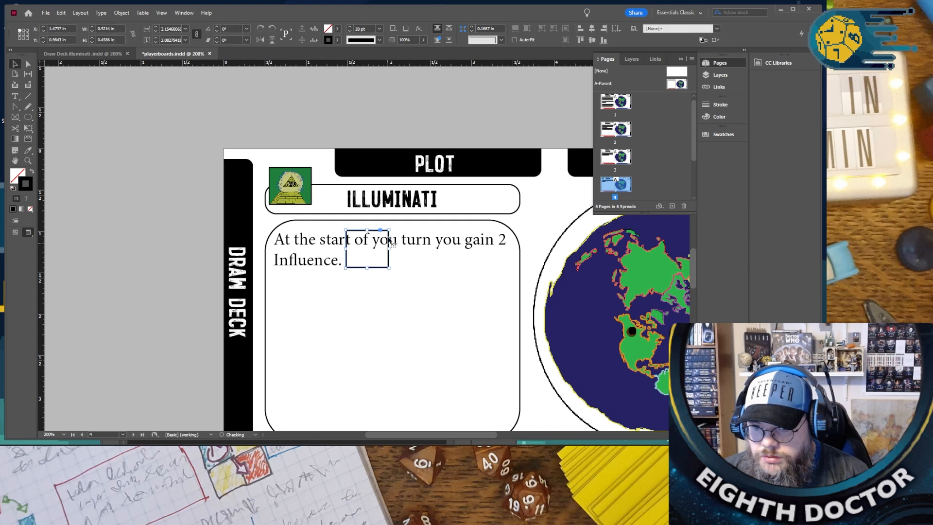
pyautogui.moveTo(371, 233); pyautogui.dragTo(295, 198)
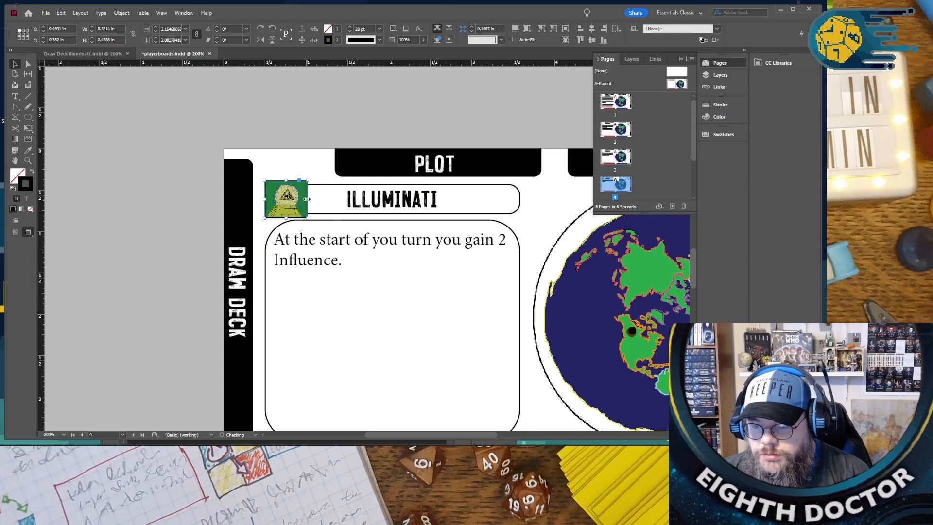
# - Nudge the bordered Illuminati icon slightly up and outward, to about X 0.4583 in and Y 0.3648 in
pyautogui.click(317, 181)
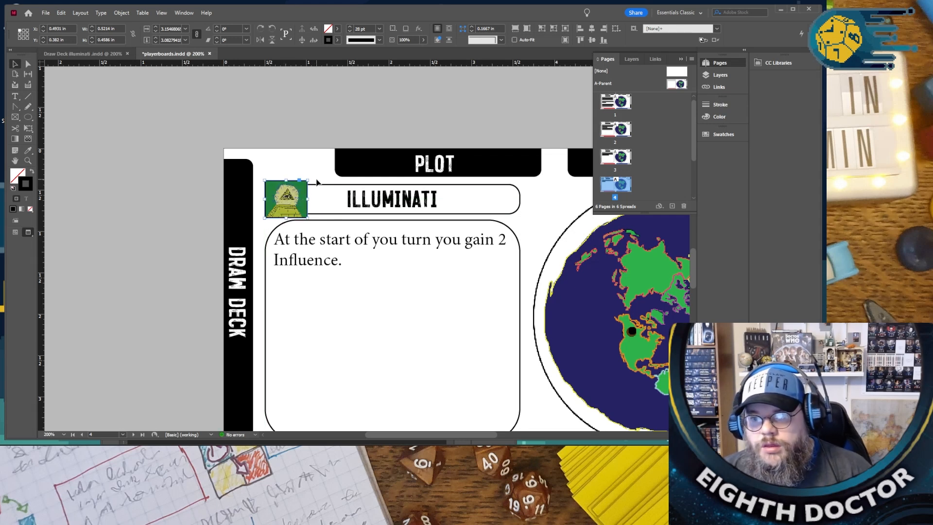
pyautogui.click(280, 212)
pyautogui.moveTo(279, 211); pyautogui.dragTo(277, 211)
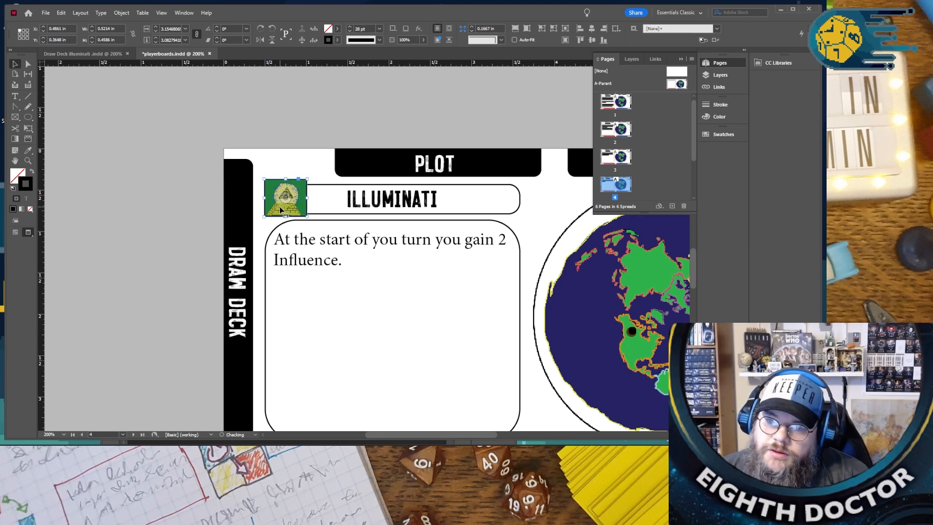
# - Paste a copy of the bordered Illuminati icon in place on the National Space Program board
pyautogui.click(308, 143)
pyautogui.scroll(-2, 308, 143)
pyautogui.scroll(-3, 309, 143)
pyautogui.scroll(-4, 310, 143)
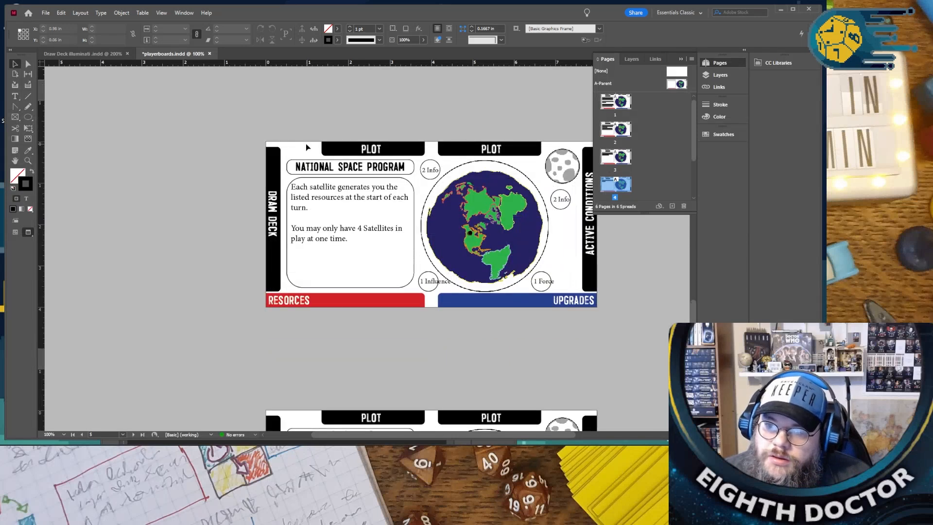
pyautogui.rightClick(305, 144)
pyautogui.click(346, 160)
# - Reduce the “NATIONAL SPACE PROGRAM” title to 15 pt and narrow its text frame from the start so the text clears the icon
pyautogui.tripleClick(347, 162)
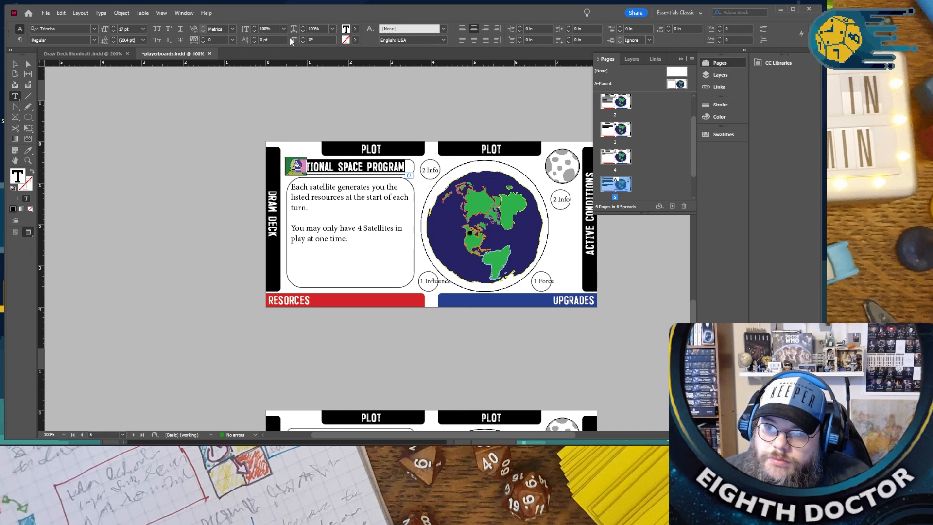
pyautogui.click(115, 30)
pyautogui.click(115, 30)
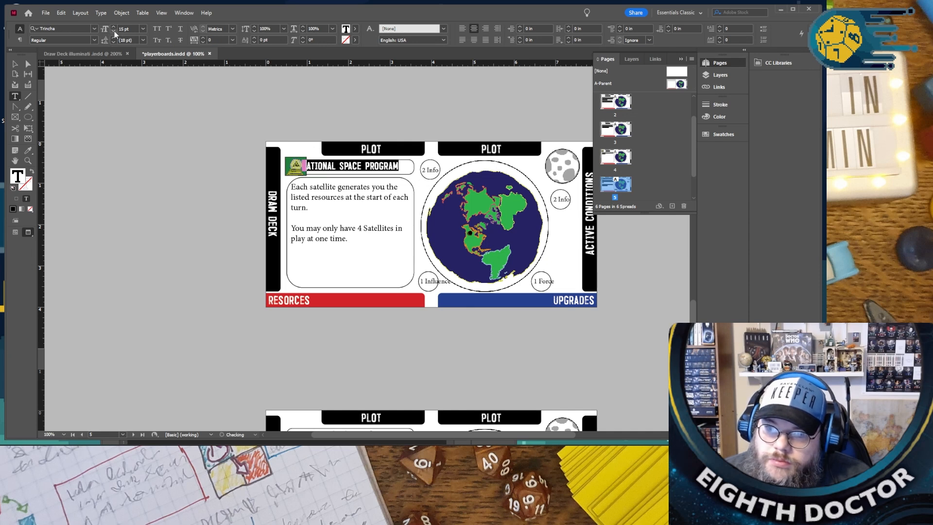
pyautogui.click(15, 63)
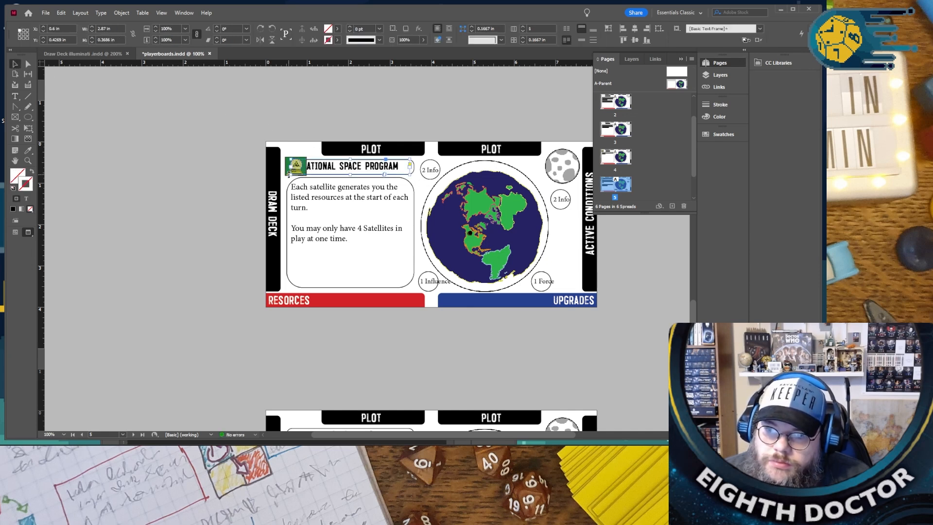
pyautogui.moveTo(289, 171); pyautogui.dragTo(339, 171)
pyautogui.press('Up')
pyautogui.press('Up')
# - Replace the image in the National Space Program board's icon frame with NSP.psd
pyautogui.click(308, 153)
pyautogui.click(296, 167)
pyautogui.click(46, 13)
pyautogui.click(78, 136)
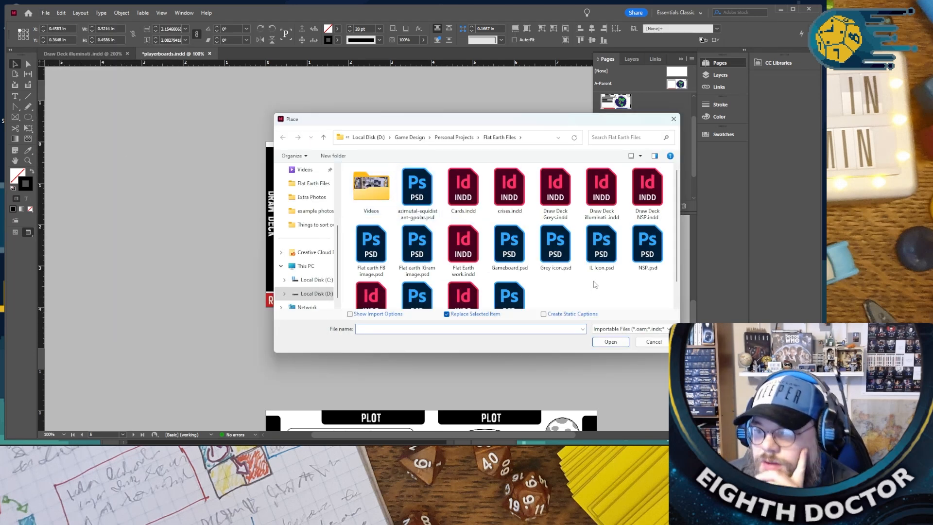
pyautogui.doubleClick(637, 265)
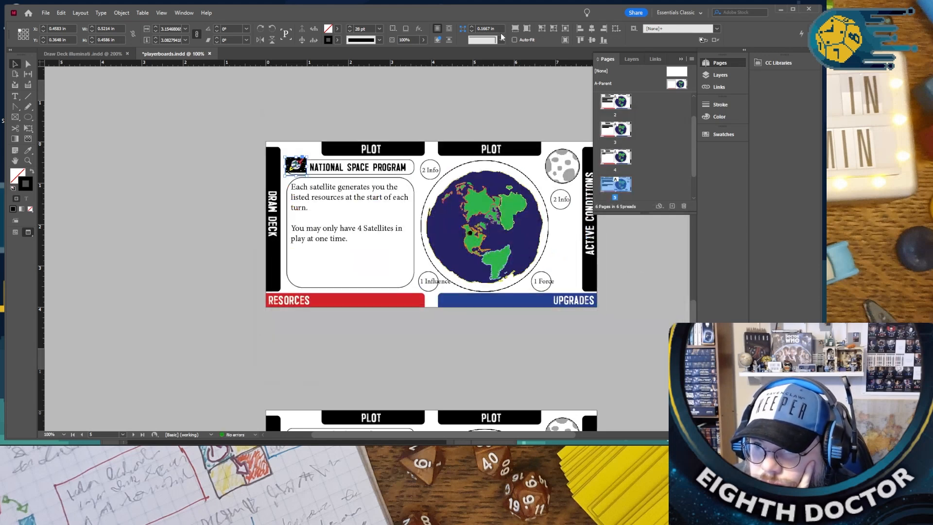
pyautogui.click(374, 124)
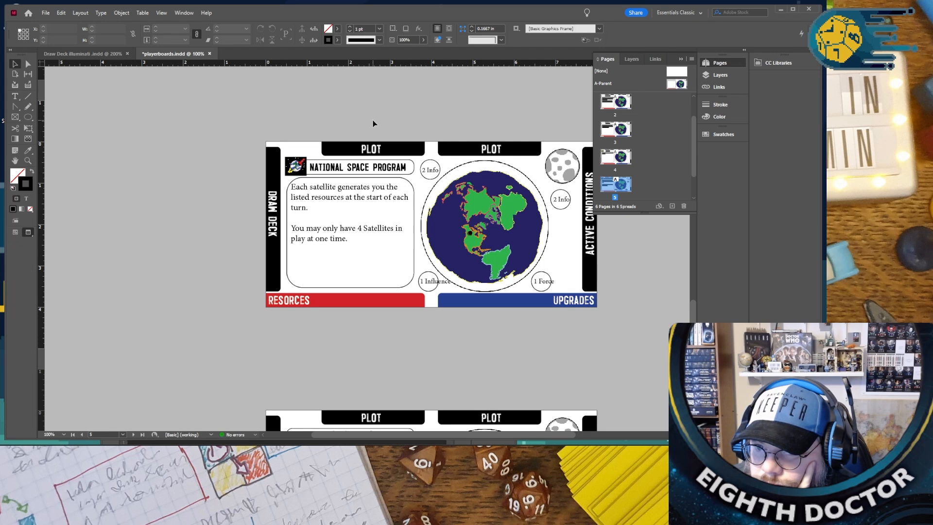
# - Paste the bordered Illuminati icon in place on the Grey Aliens board
pyautogui.scroll(-4, 373, 124)
pyautogui.scroll(9, 374, 131)
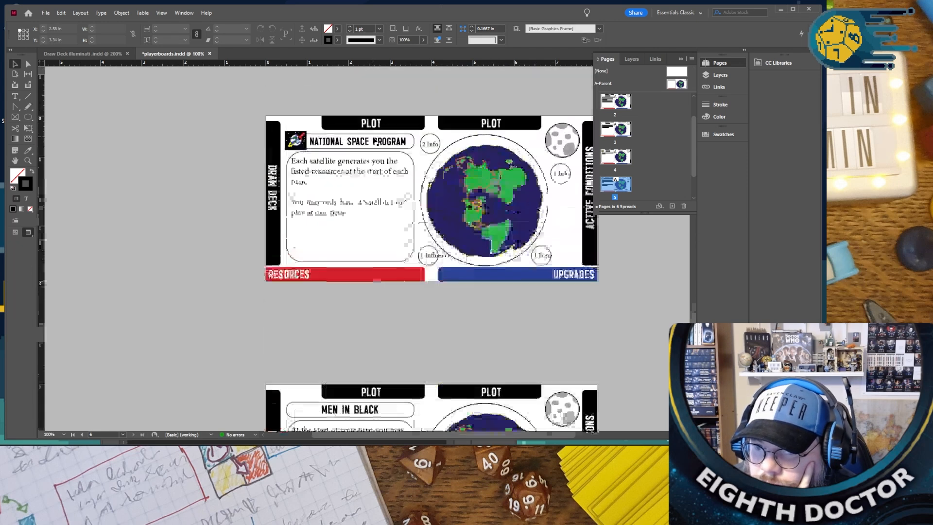
pyautogui.scroll(12, 373, 150)
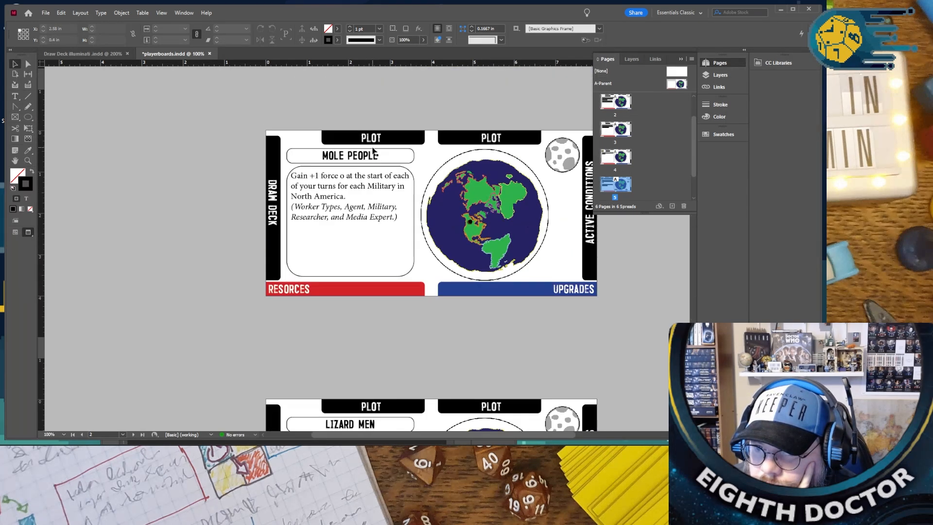
pyautogui.scroll(3, 373, 152)
pyautogui.rightClick(206, 126)
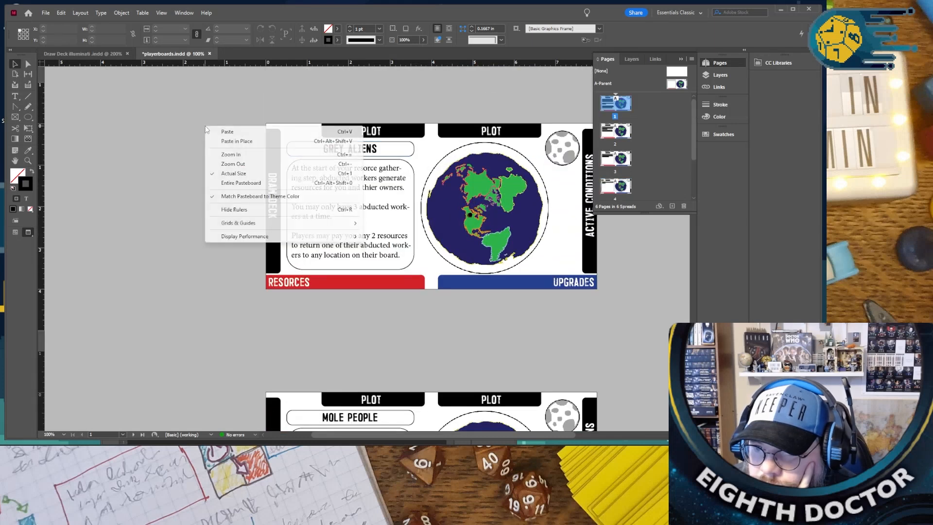
pyautogui.click(256, 142)
# - Replace the image in the Grey Aliens board's icon frame with Grey icon.psd
pyautogui.click(46, 13)
pyautogui.click(64, 137)
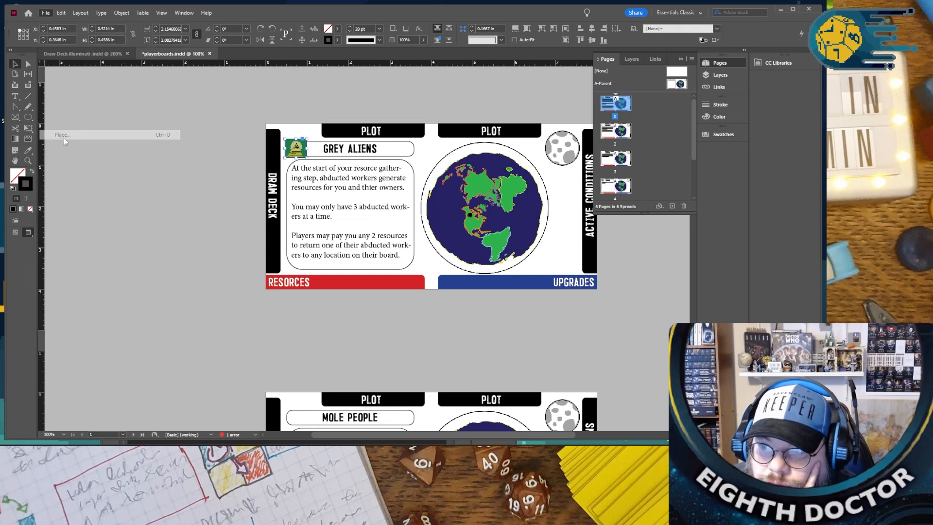
pyautogui.doubleClick(559, 252)
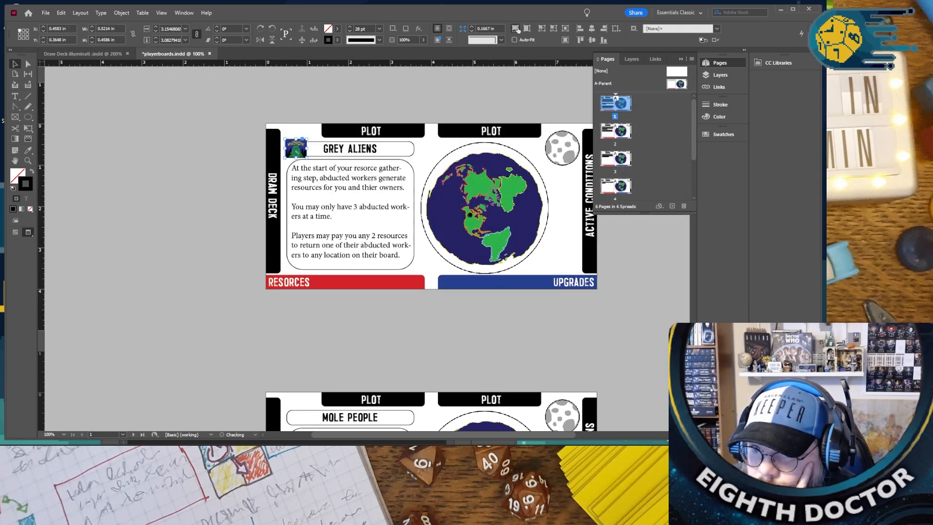
pyautogui.click(501, 88)
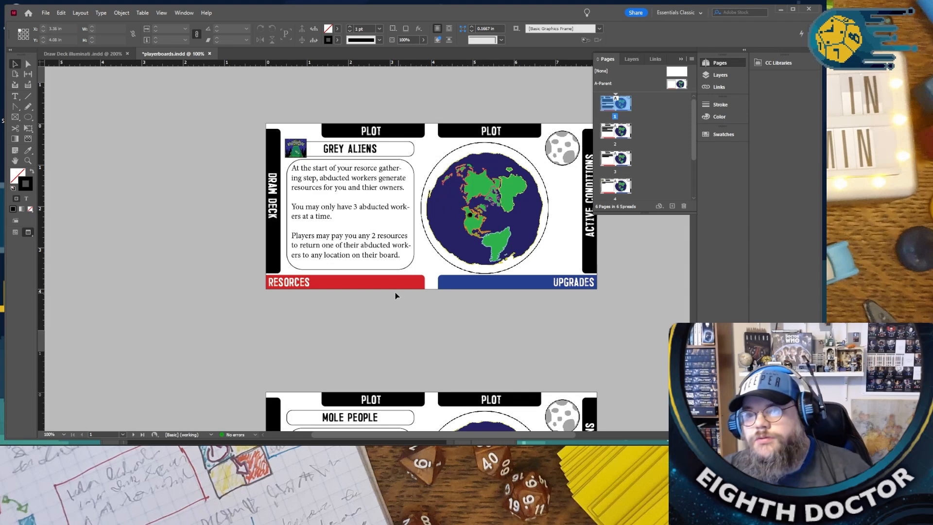